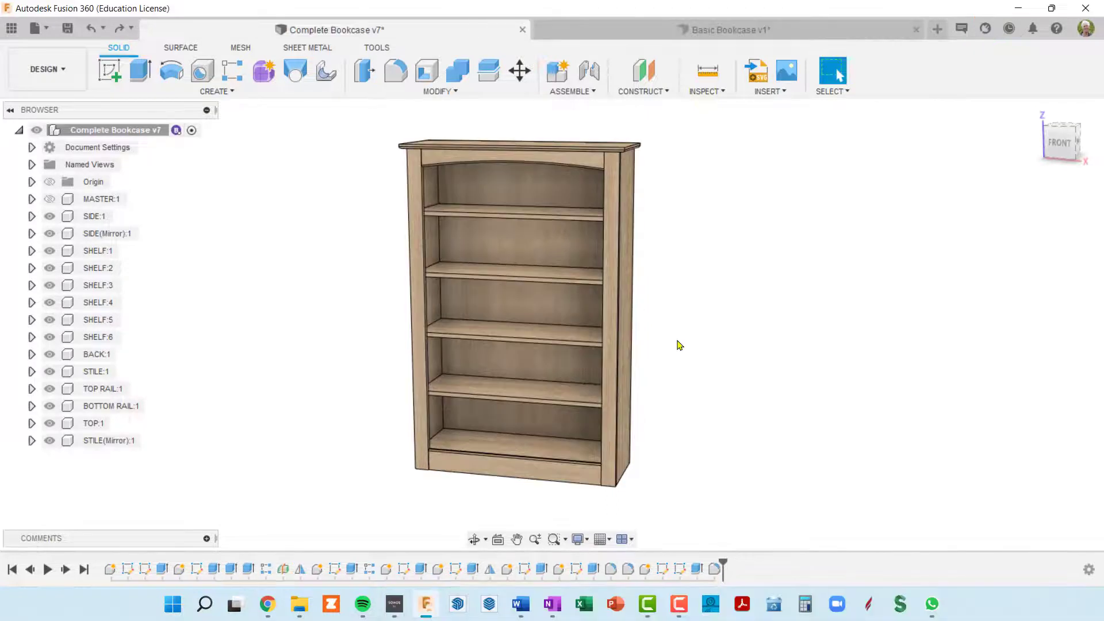
- Examine the complete bookcase from several angles, including the top, the arched top rail, the shelves and the bottom rail
middle_click_drag(673, 406, 662, 409, "shift")
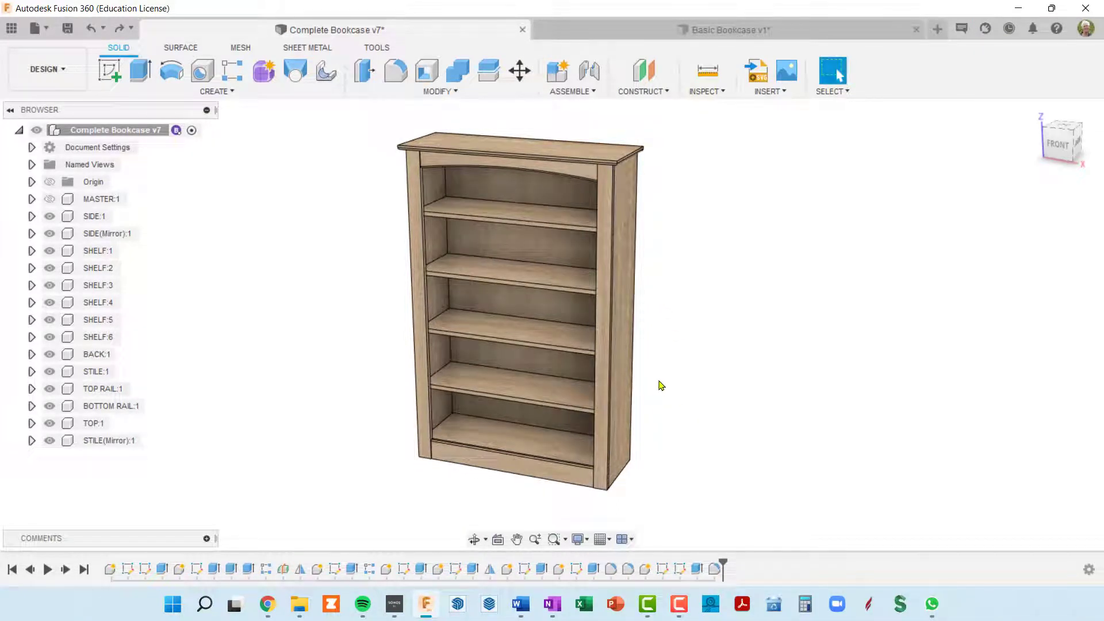
scroll(672, 337, "up", 3)
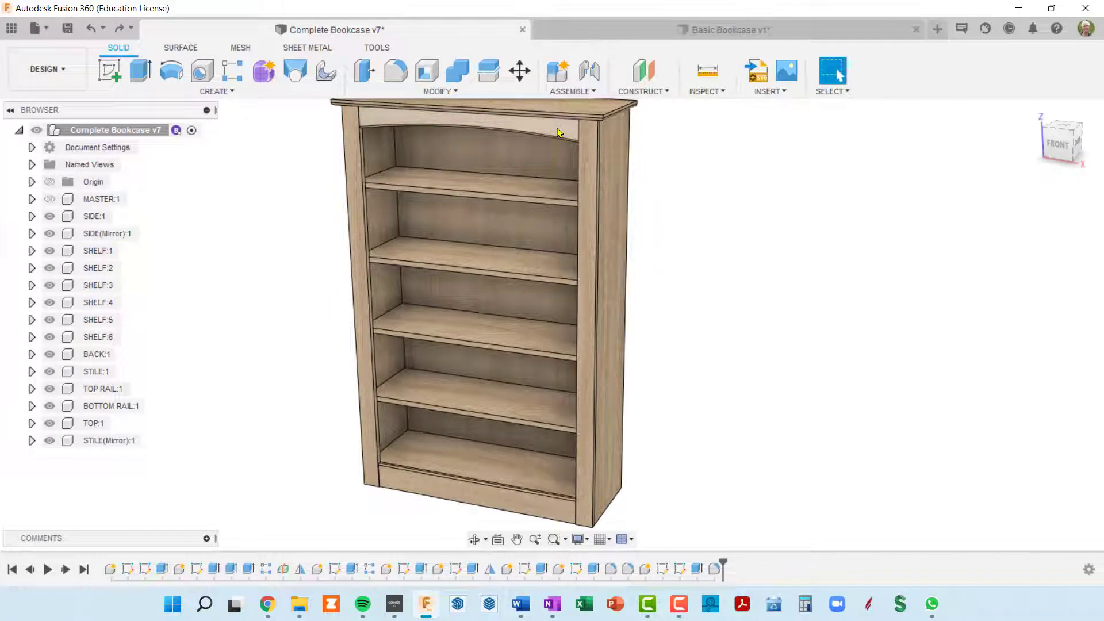
left_click(474, 538)
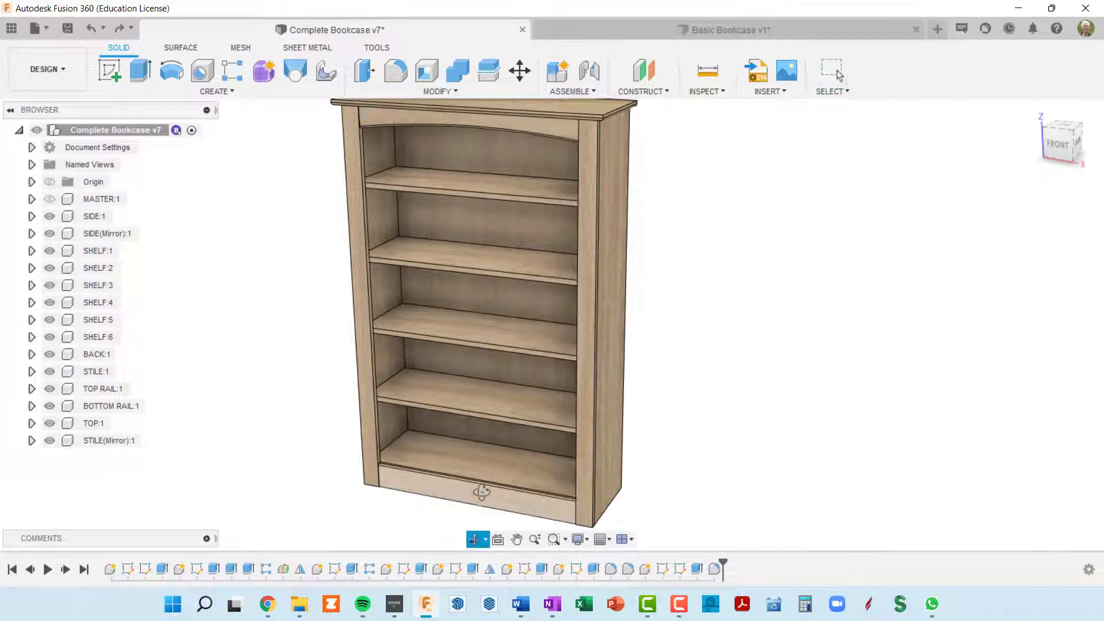
middle_click_drag(482, 492, 493, 488, "shift")
middle_click_drag(569, 286, 531, 391)
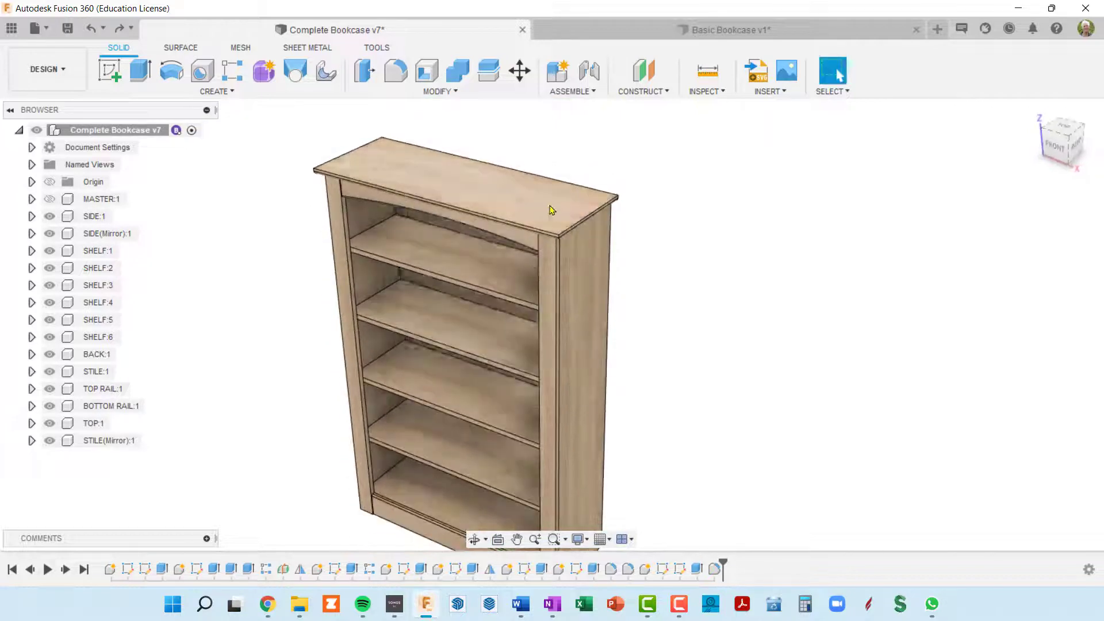
scroll(550, 209, "up", 2)
middle_click_drag(551, 210, 251, 212, "shift")
scroll(584, 224, "up", 3)
scroll(611, 205, "down", 5)
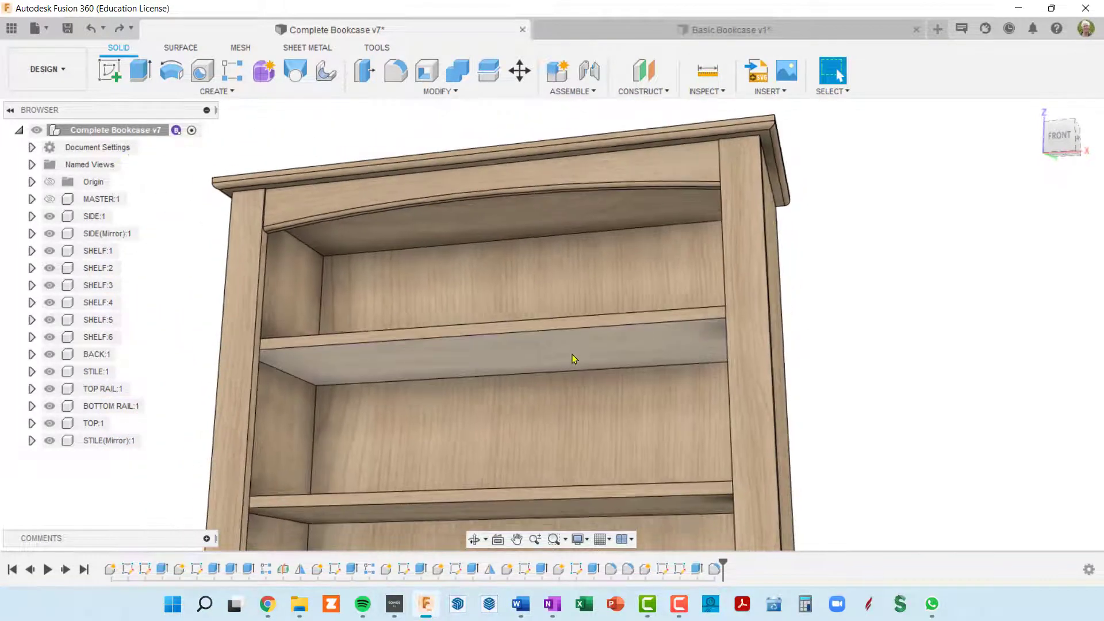
scroll(557, 424, "down", 3)
middle_click_drag(531, 463, 559, 237, "shift")
scroll(559, 478, "up", 6)
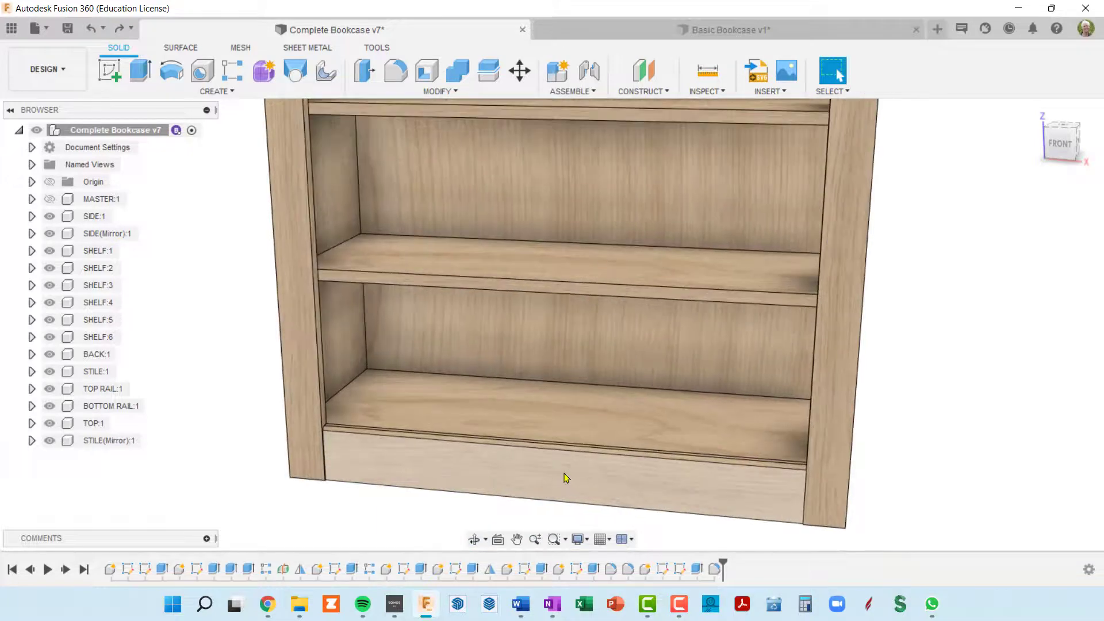
scroll(564, 472, "down", 8)
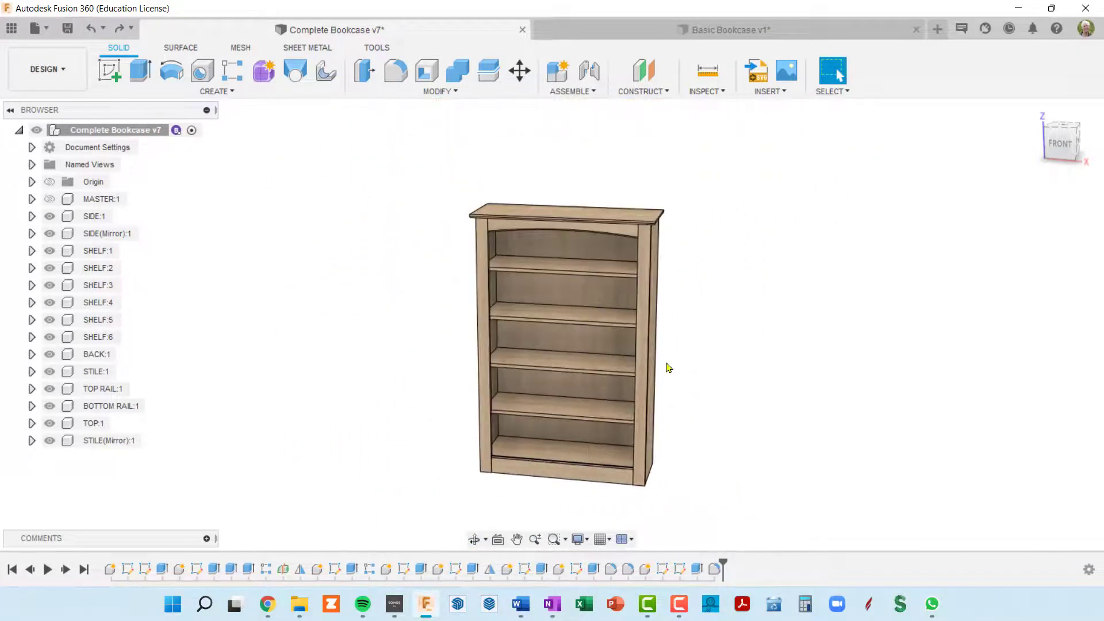
middle_click_drag(668, 368, 526, 337, "shift")
key("Escape")
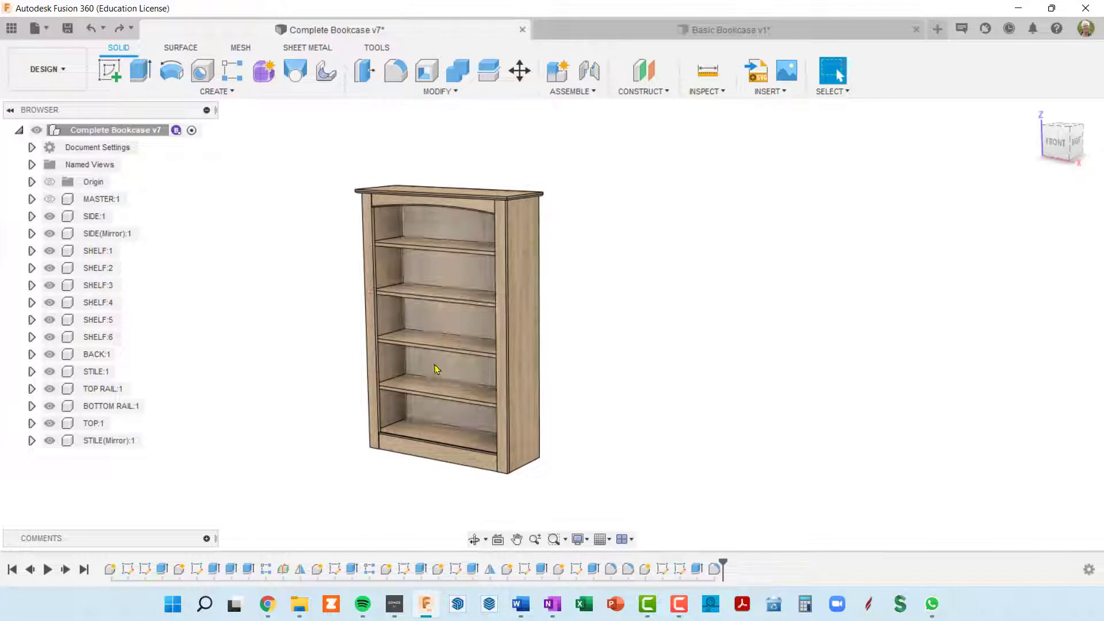
- Hide all six shelves and the back panel of the complete bookcase
left_click(50, 252)
left_click(49, 268)
left_click(49, 285)
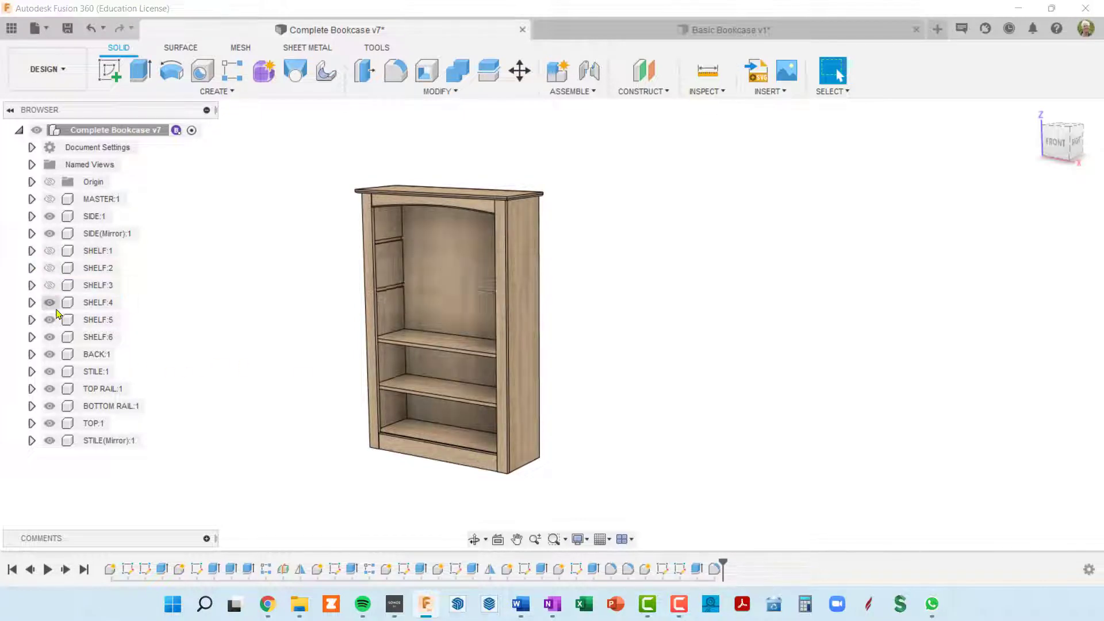
left_click(50, 303)
left_click(50, 320)
left_click(50, 337)
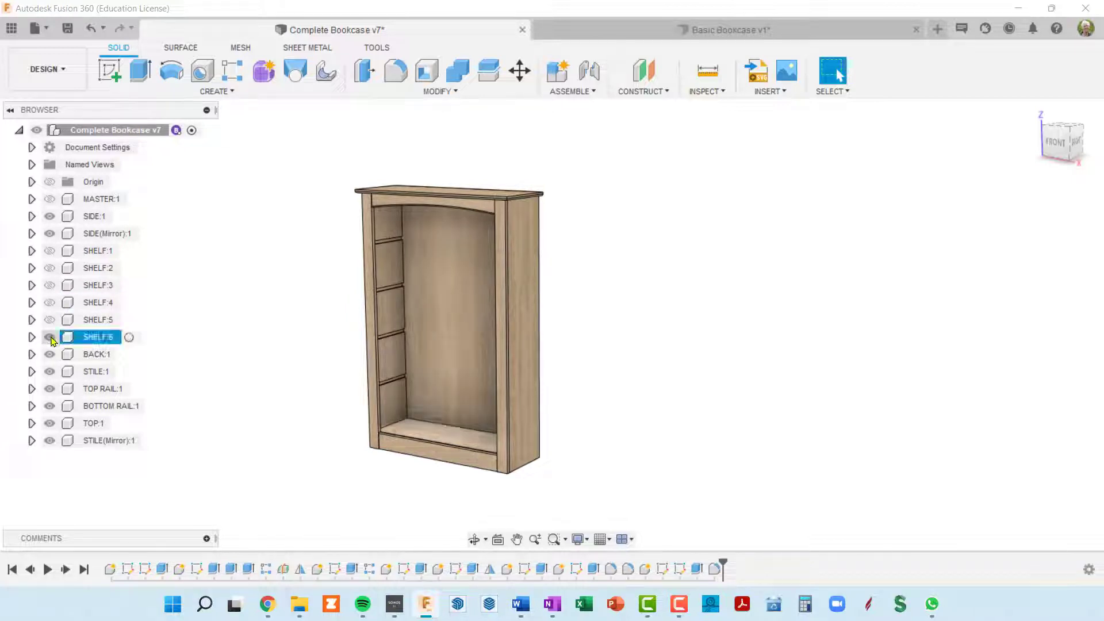
scroll(386, 282, "up", 5)
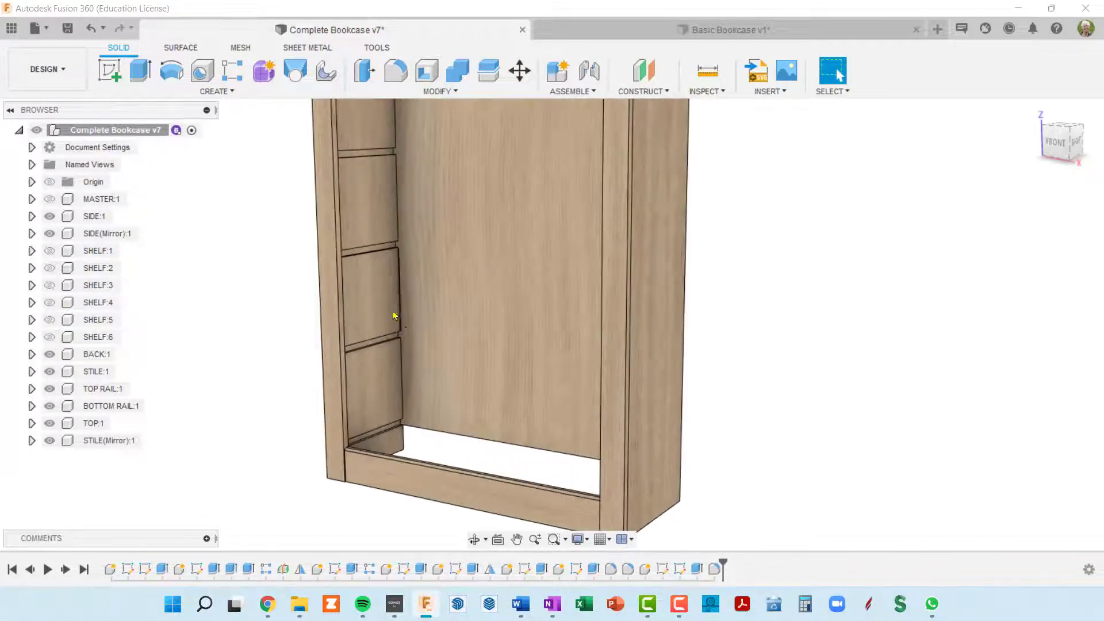
middle_click_drag(385, 282, 454, 347, "shift")
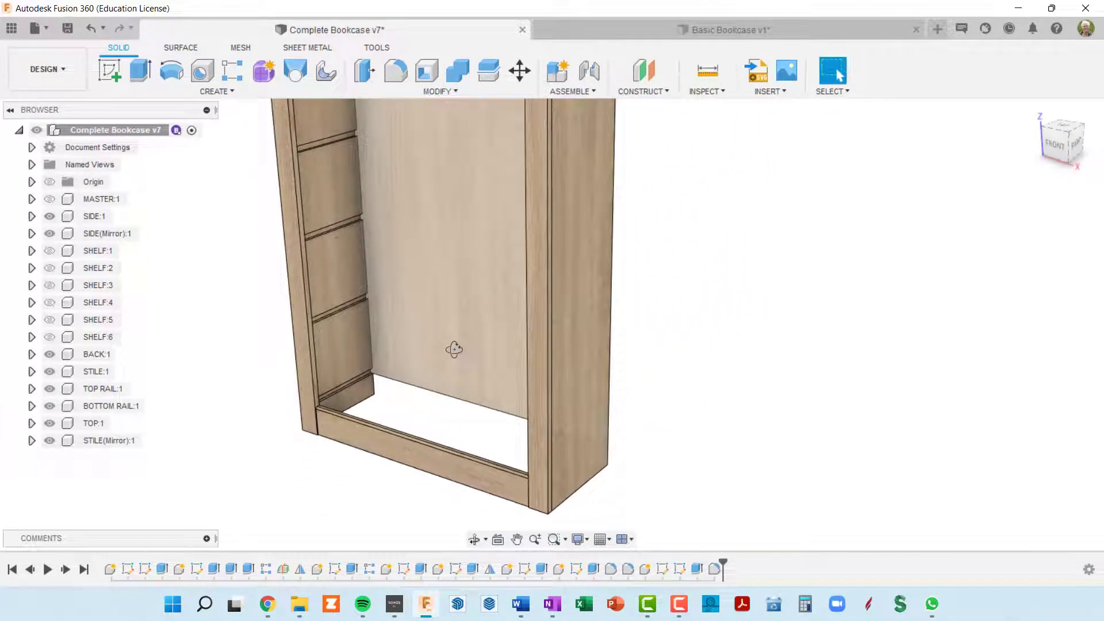
left_click(63, 406)
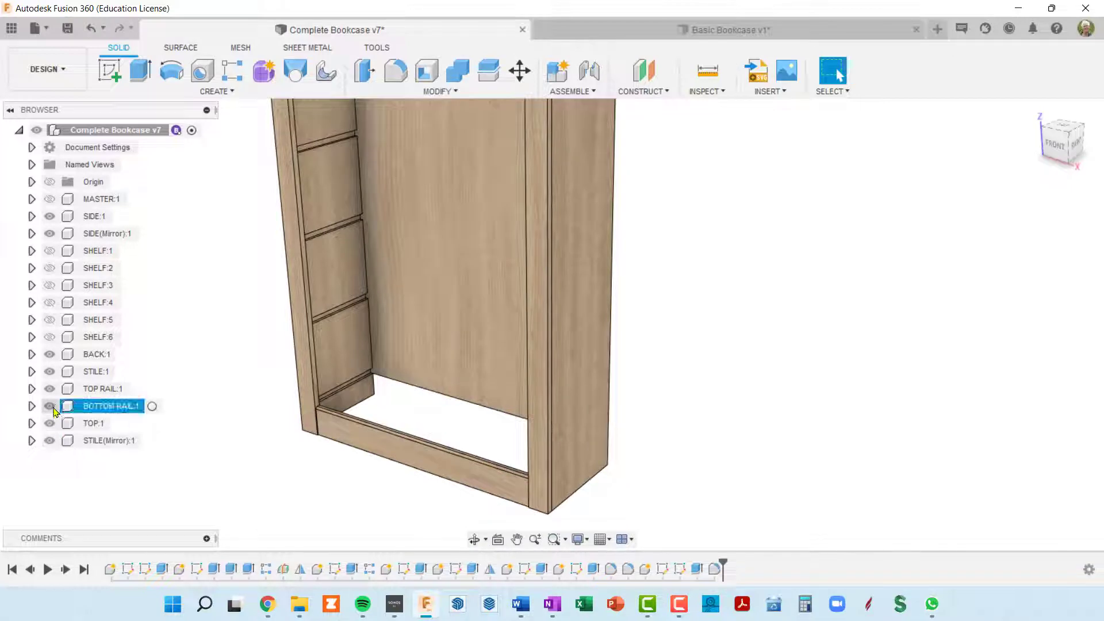
left_click(50, 355)
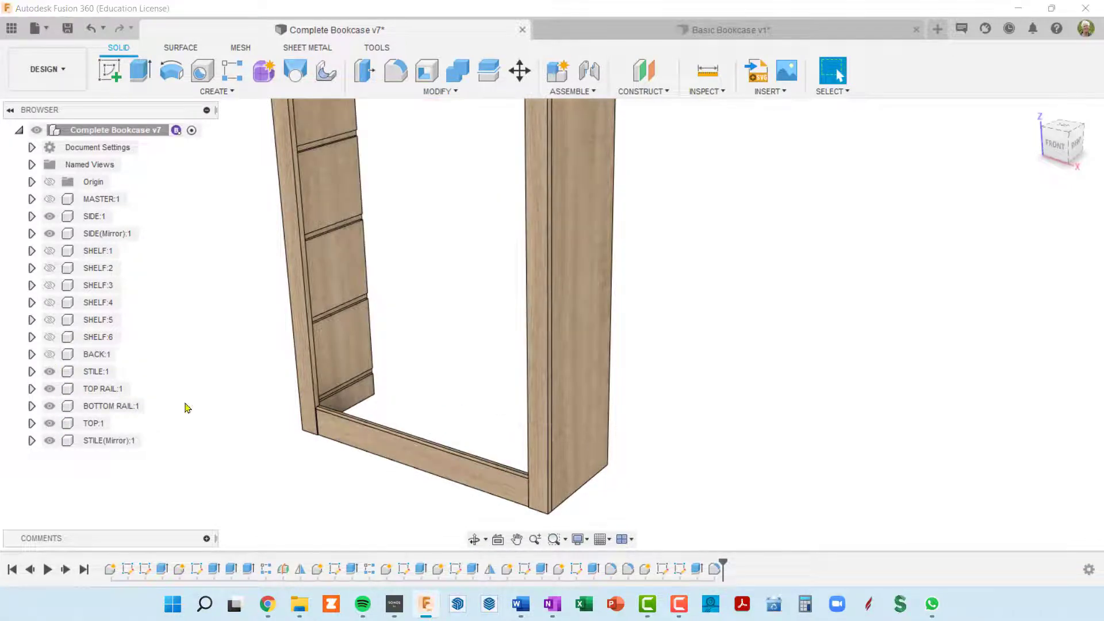
- Examine the shelf grooves and the rear edge recess in the side panels from behind the bookcase
middle_click_drag(708, 472, 559, 429, "shift")
middle_click_drag(568, 389, 500, 424)
middle_click_drag(637, 322, 665, 317, "shift")
middle_click_drag(698, 258, 612, 499)
scroll(675, 288, "up", 5)
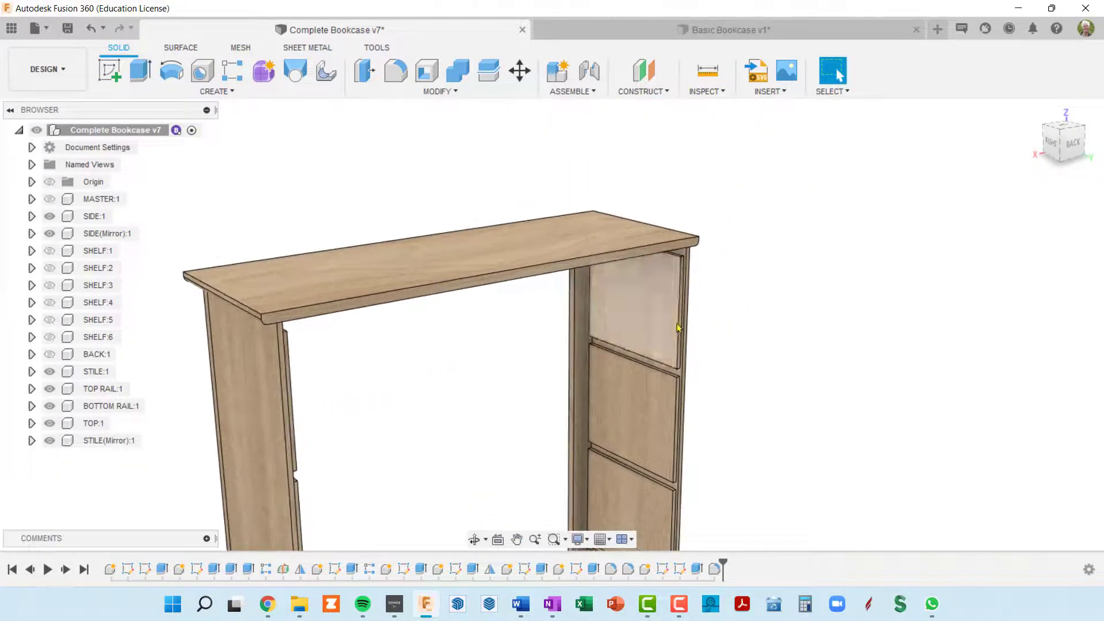
scroll(682, 340, "up", 6)
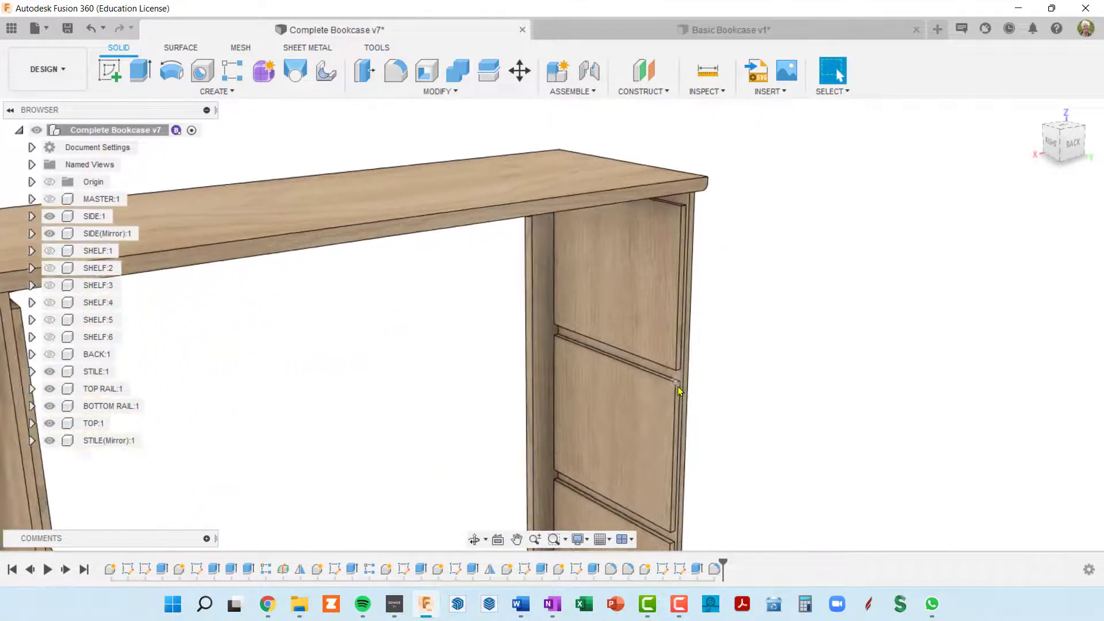
scroll(678, 391, "up", 2)
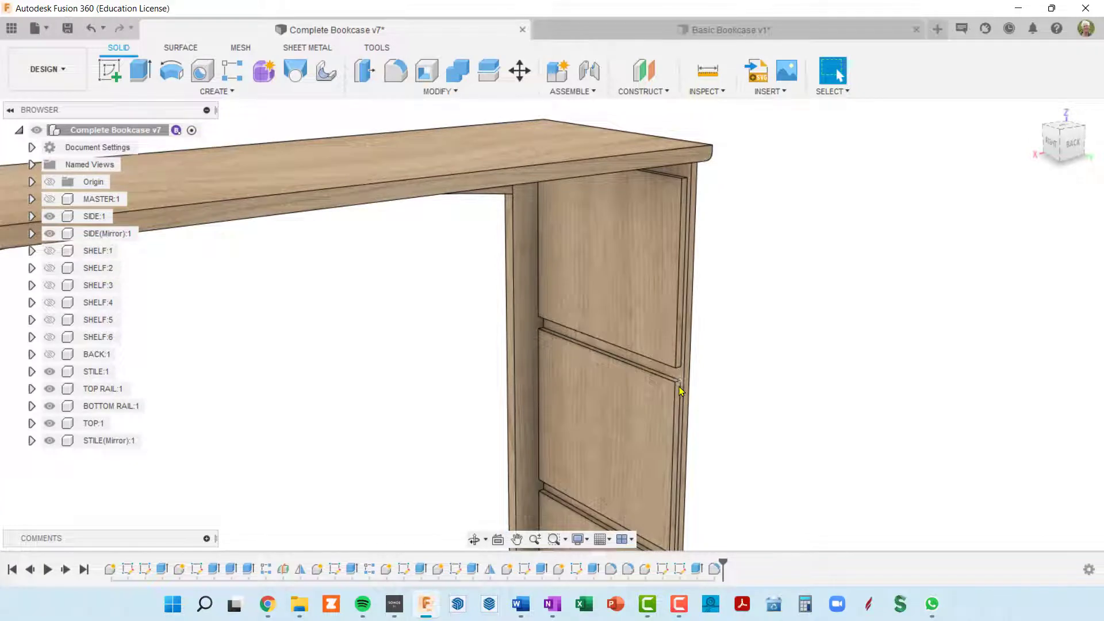
scroll(680, 391, "down", 8)
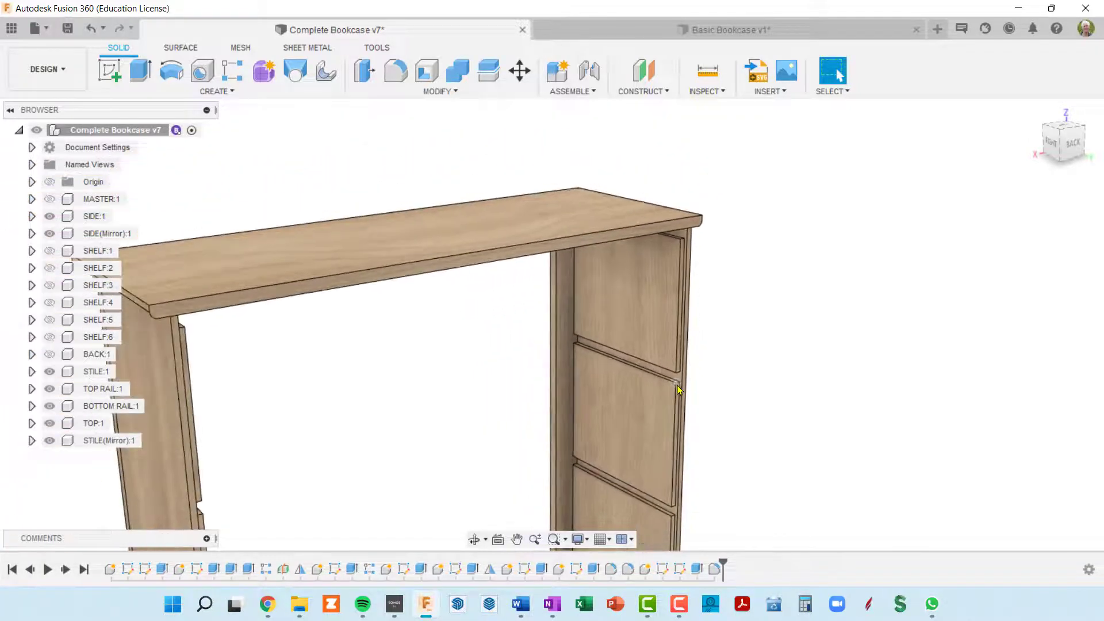
scroll(678, 391, "down", 3)
middle_click_drag(650, 420, 767, 404, "shift")
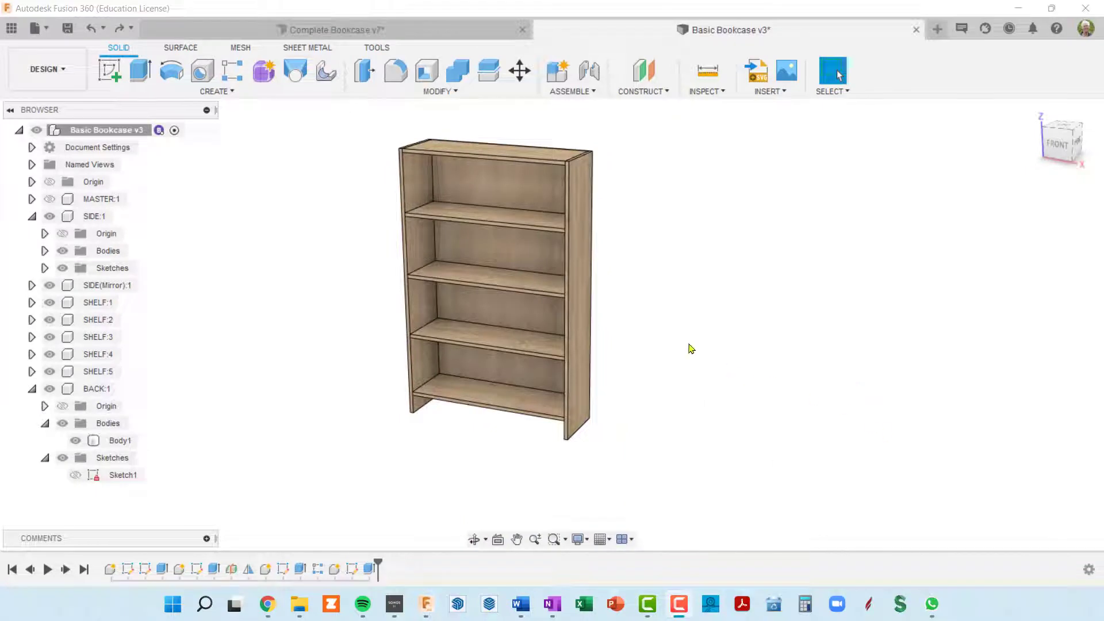
- Hide the upper three shelves of the basic bookcase and examine how the back panel meets the sides
middle_click_drag(648, 318, 609, 326, "shift")
scroll(555, 301, "up", 2)
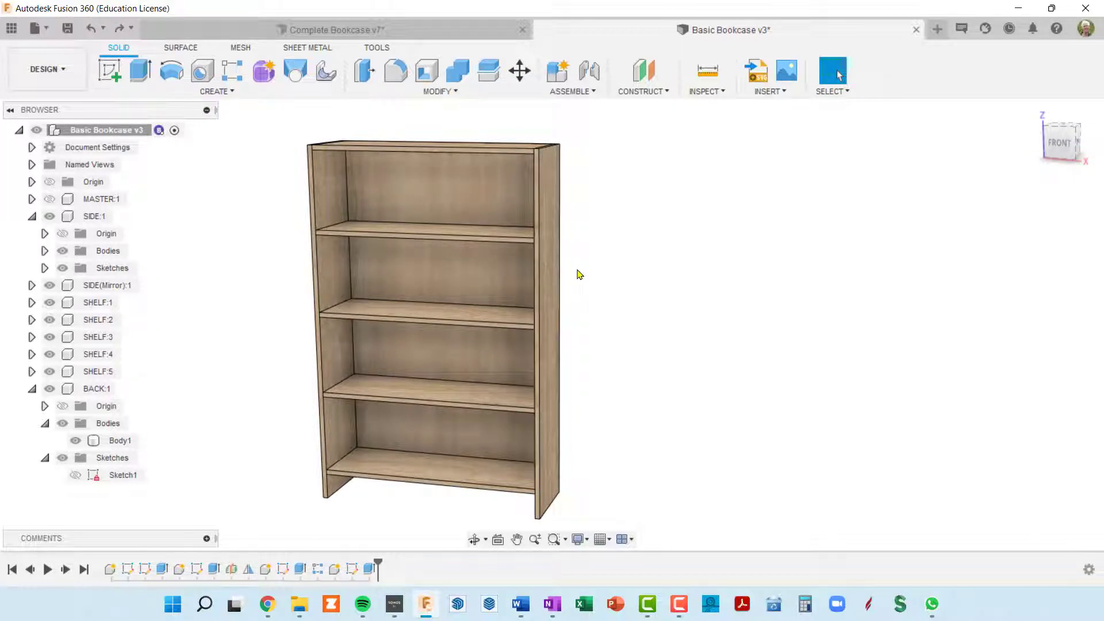
middle_click_drag(564, 286, 464, 296, "shift")
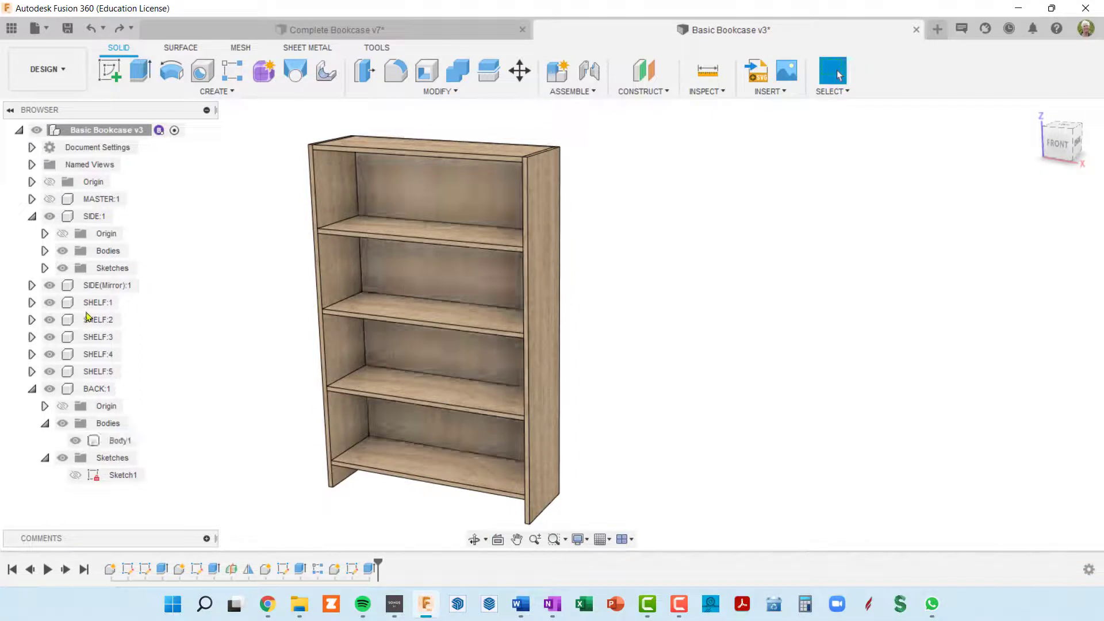
left_click(49, 302)
left_click(50, 320)
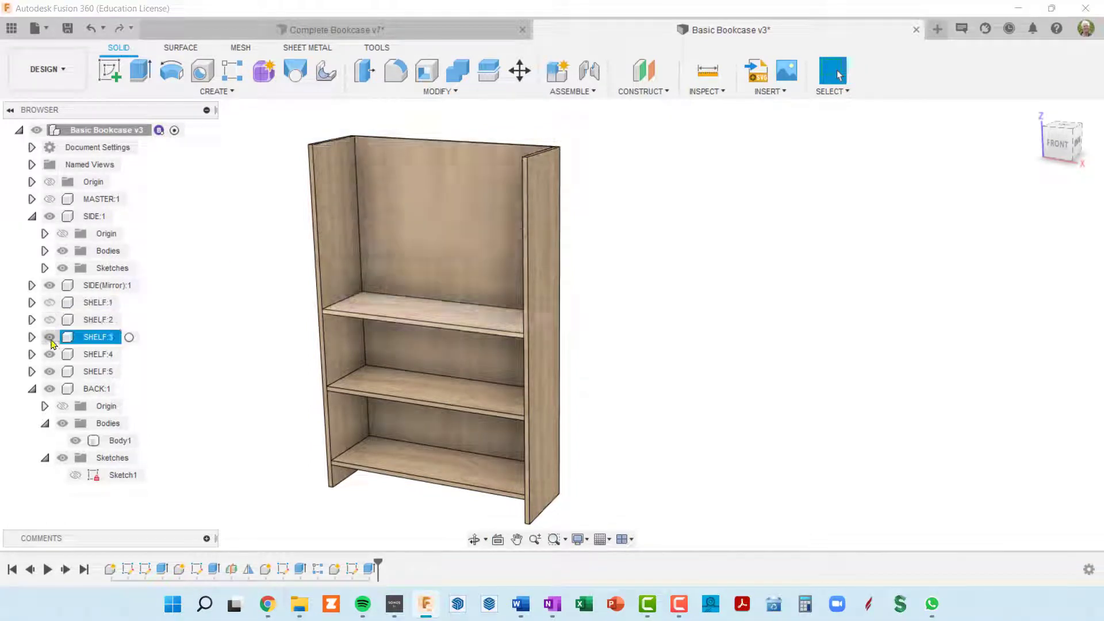
left_click(50, 337)
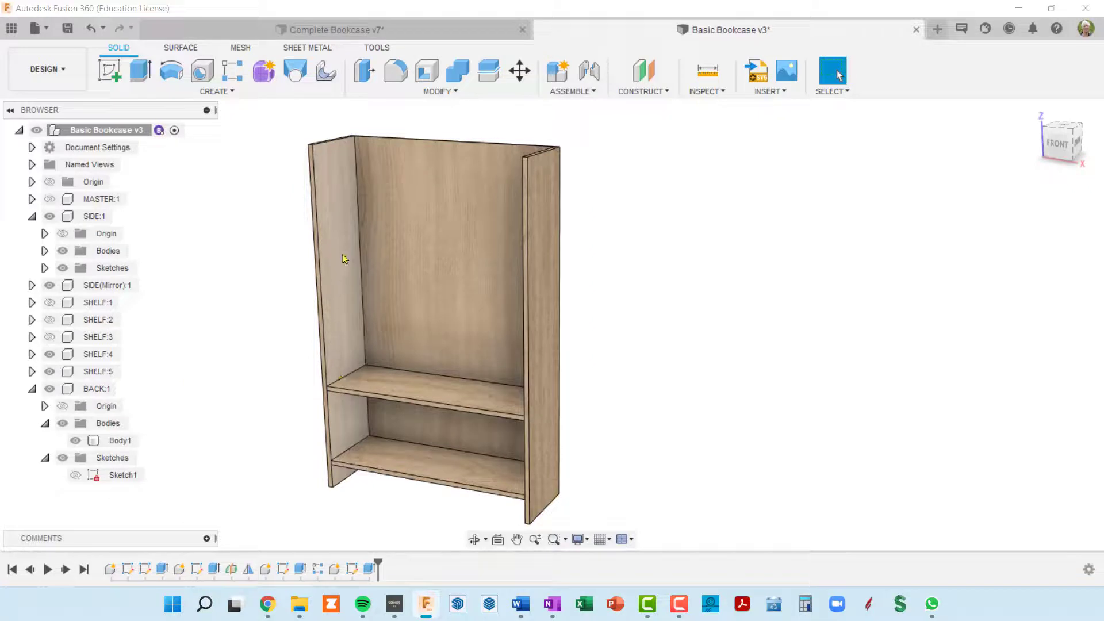
middle_click_drag(485, 360, 331, 393, "shift")
scroll(348, 272, "up", 4)
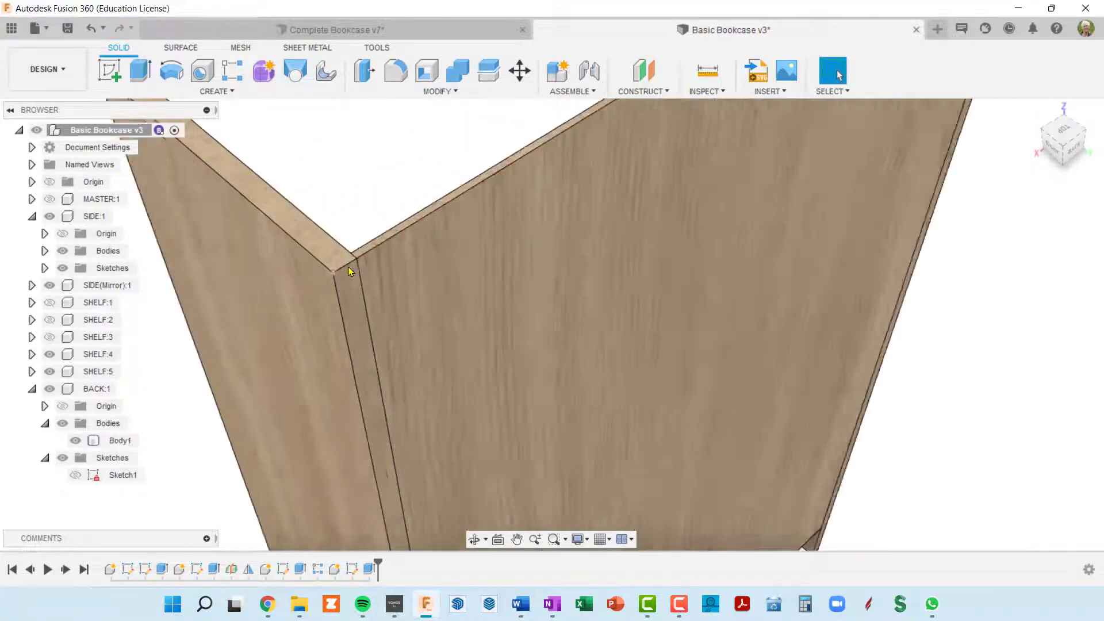
scroll(348, 272, "down", 6)
middle_click_drag(349, 272, 512, 278, "shift")
key("Escape")
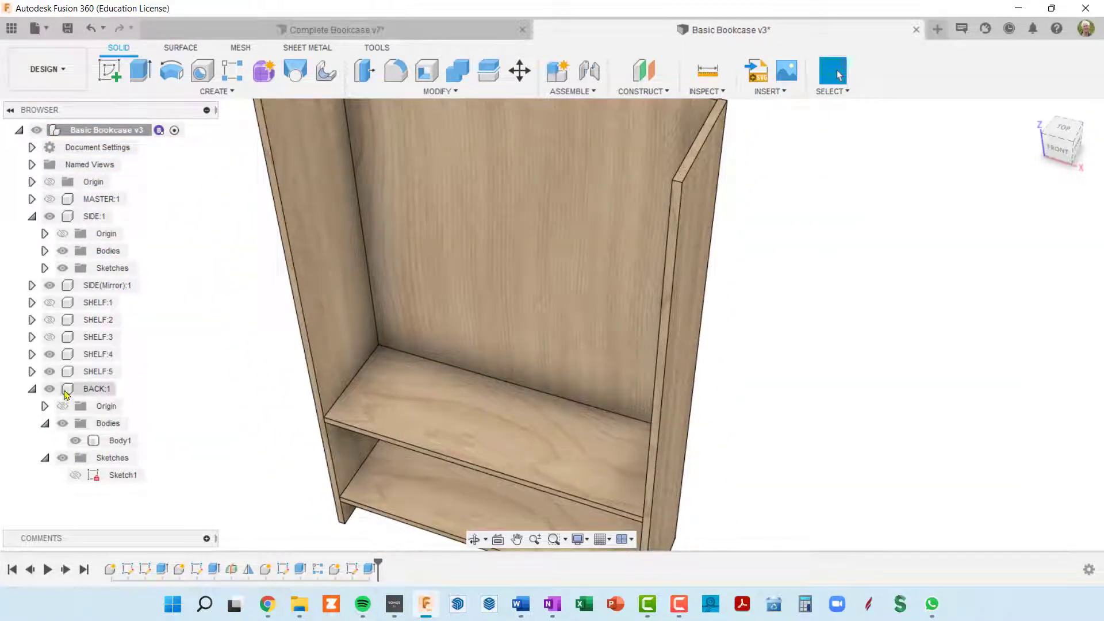
- Show the hidden upper three shelves of the basic bookcase again
left_click(50, 321)
left_click(50, 302)
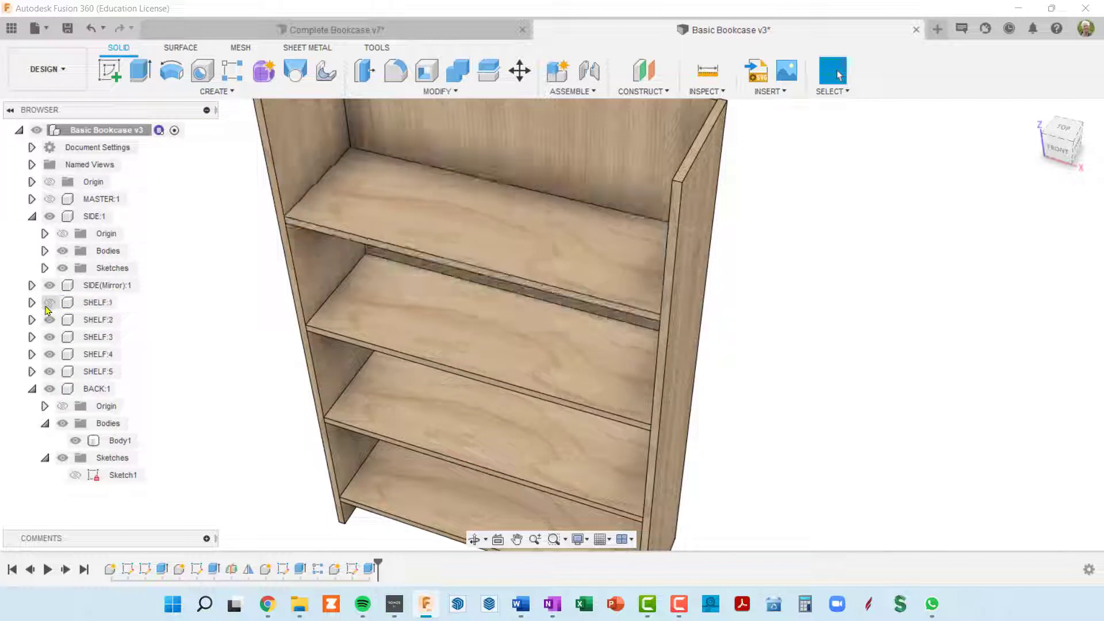
scroll(311, 442, "down", 5)
middle_click_drag(314, 443, 528, 367, "shift")
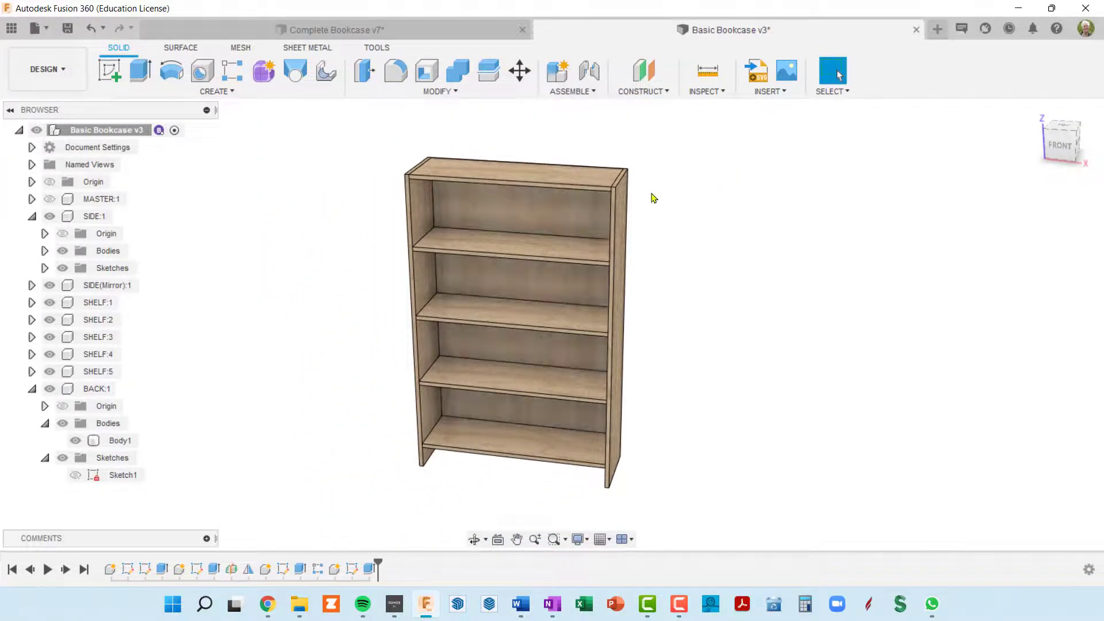
- Open the Parameters dialog for the basic bookcase
middle_click_drag(626, 362, 537, 327, "shift")
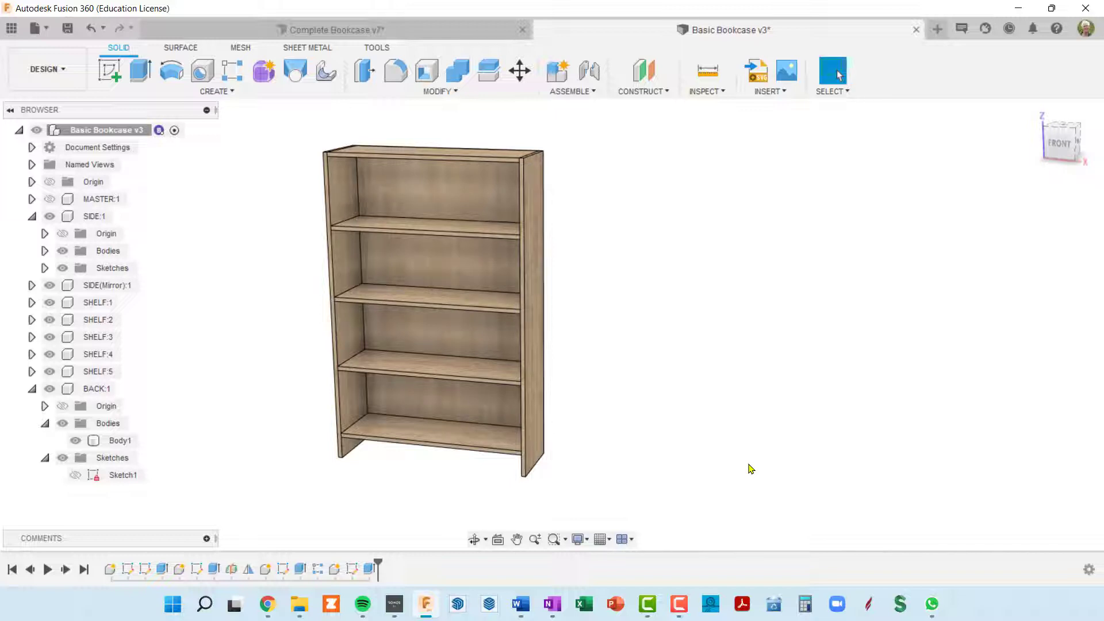
key("shift+p")
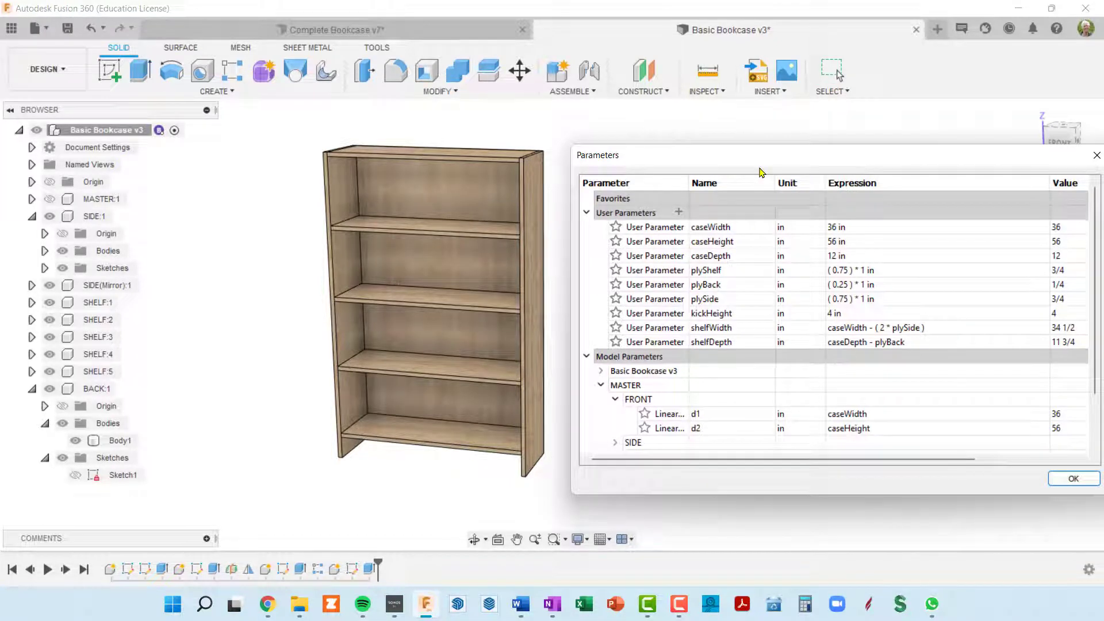
- Check the keyboard shortcut assigned to the Change Parameters command without changing it
left_click(459, 92)
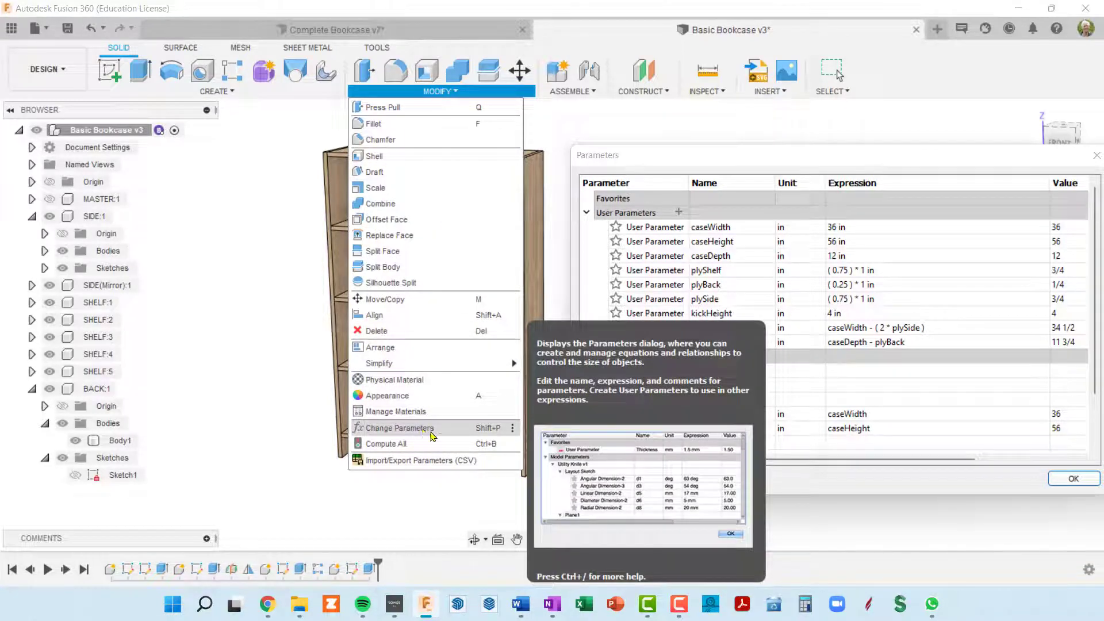
left_click(512, 429)
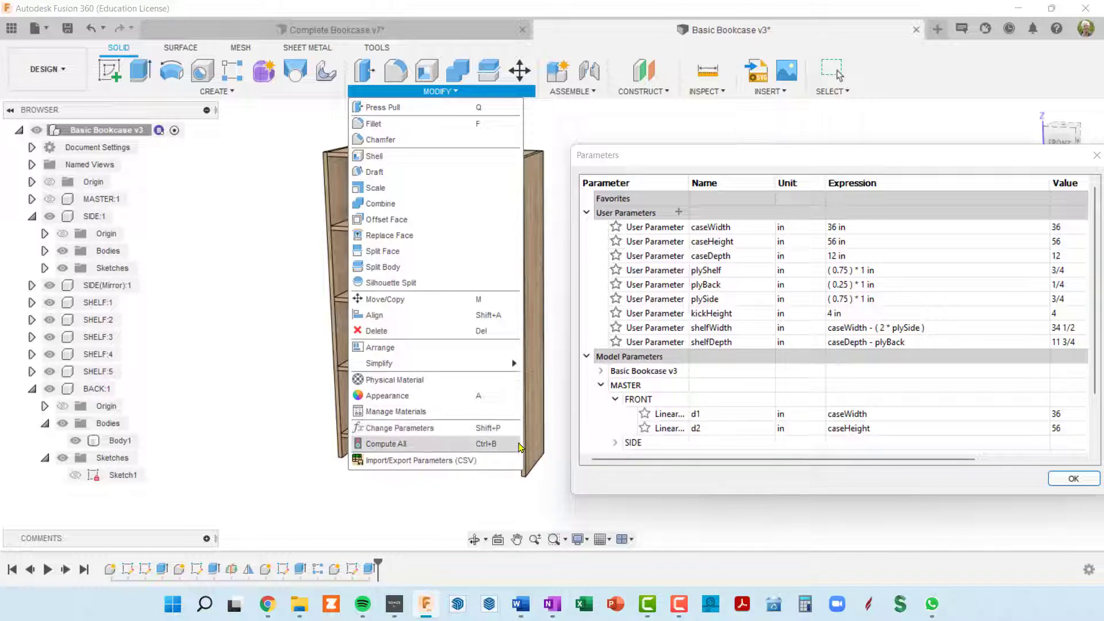
left_click(512, 428)
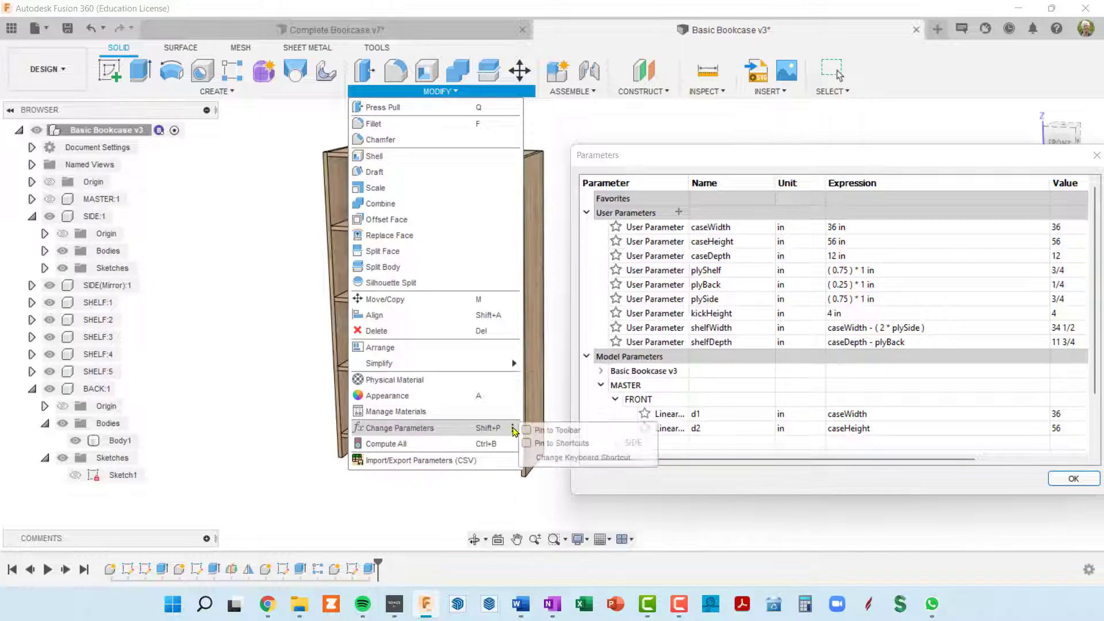
left_click(570, 457)
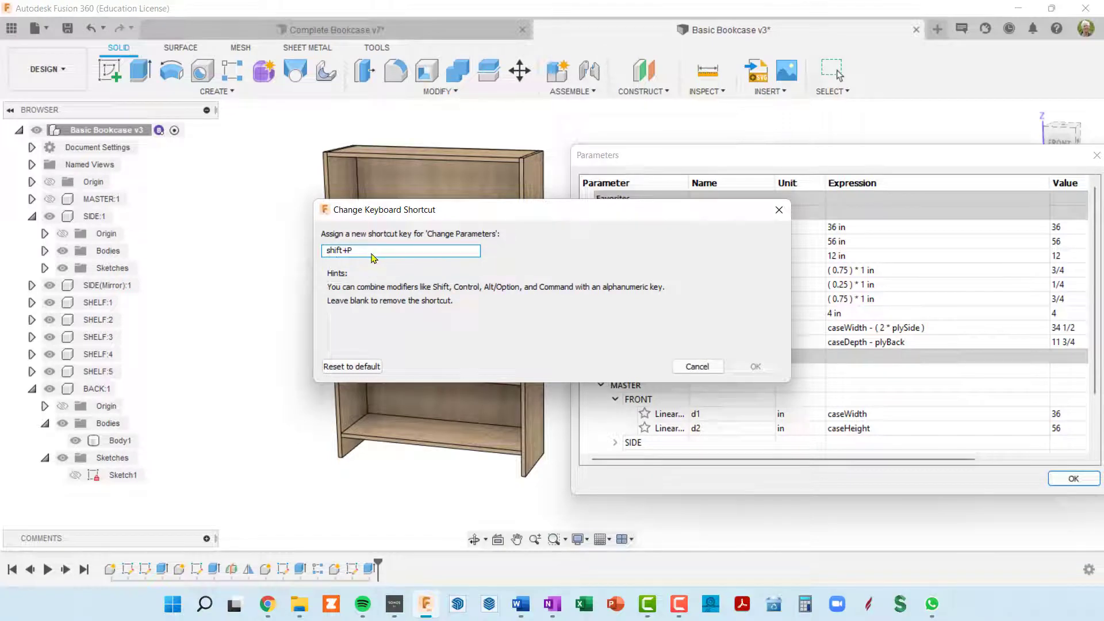
left_click(696, 366)
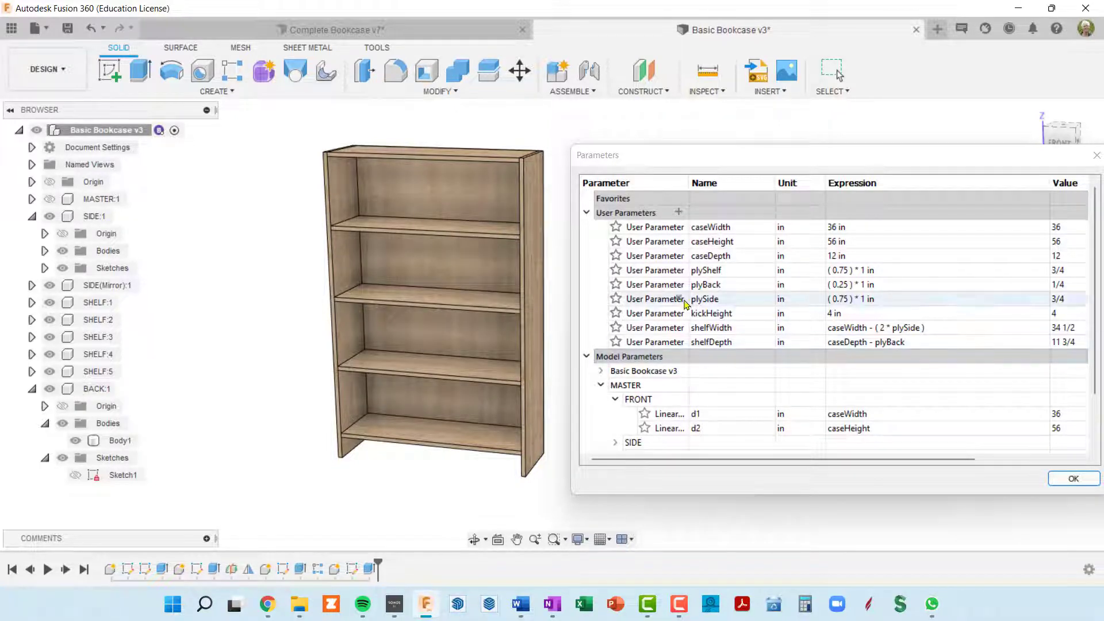
middle_click_drag(524, 247, 489, 242)
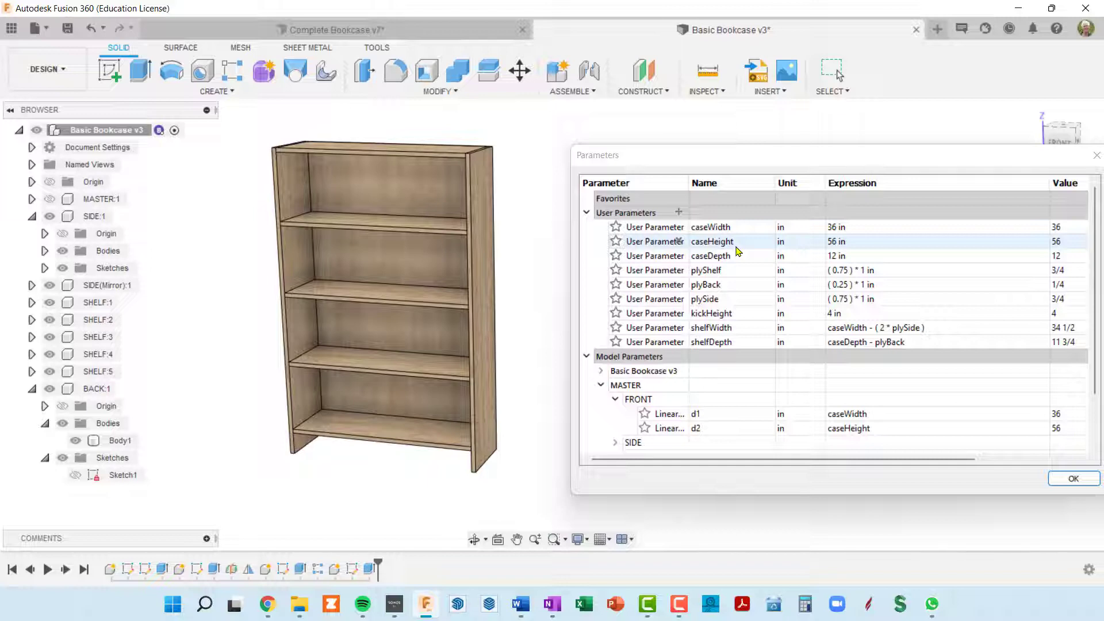
- Set the caseWidth parameter to 50 in and the caseHeight parameter to 80 in
left_click(839, 227)
type("50")
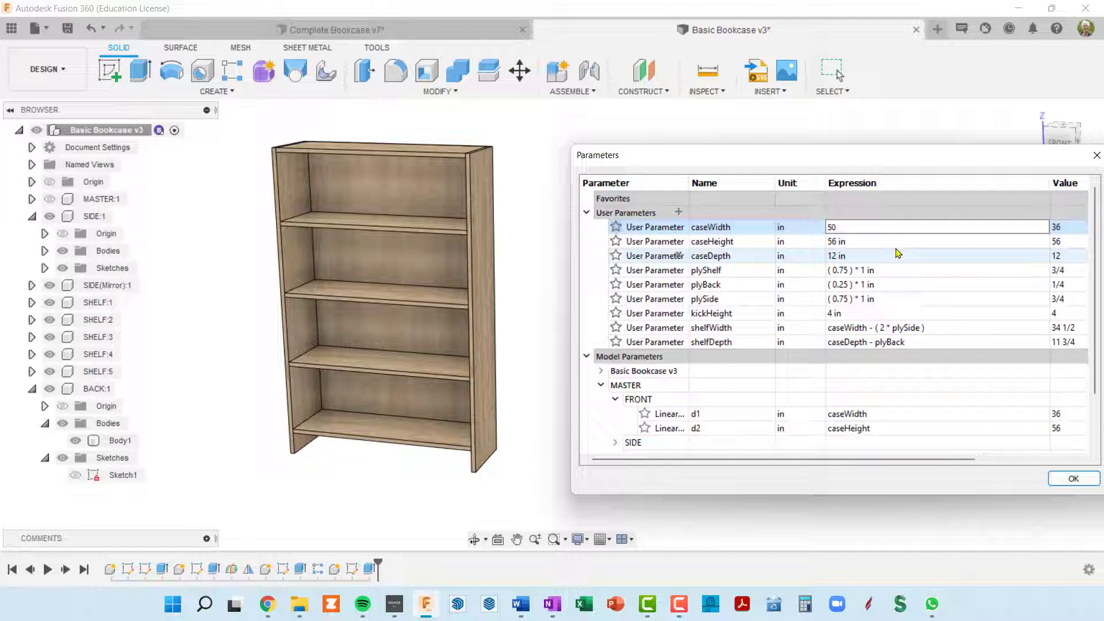
key("Return")
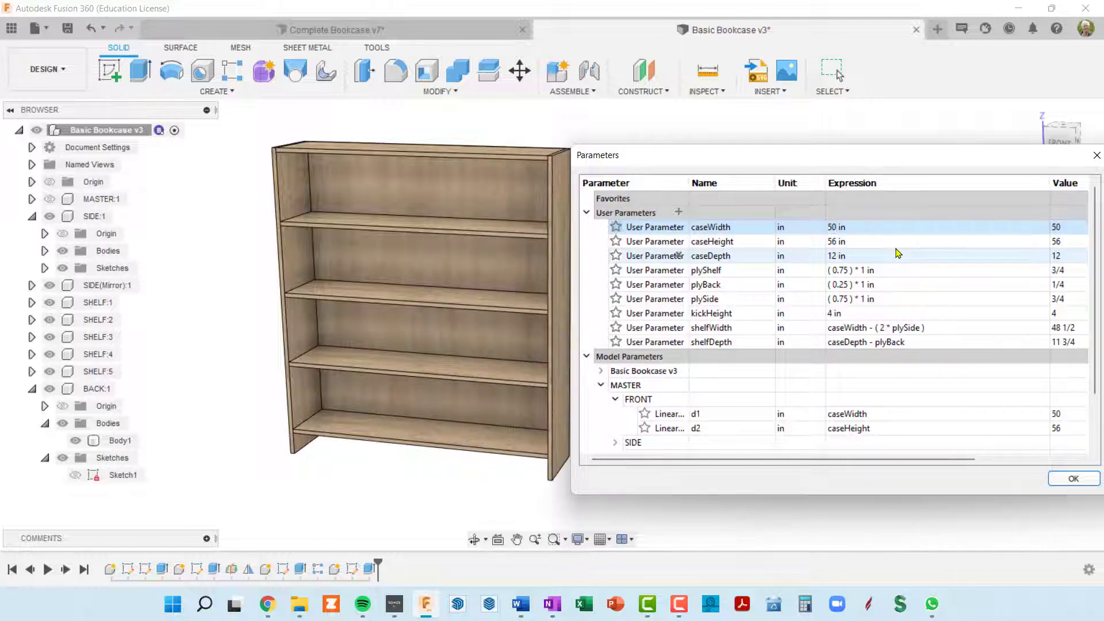
middle_click_drag(411, 320, 506, 300)
left_click(853, 243)
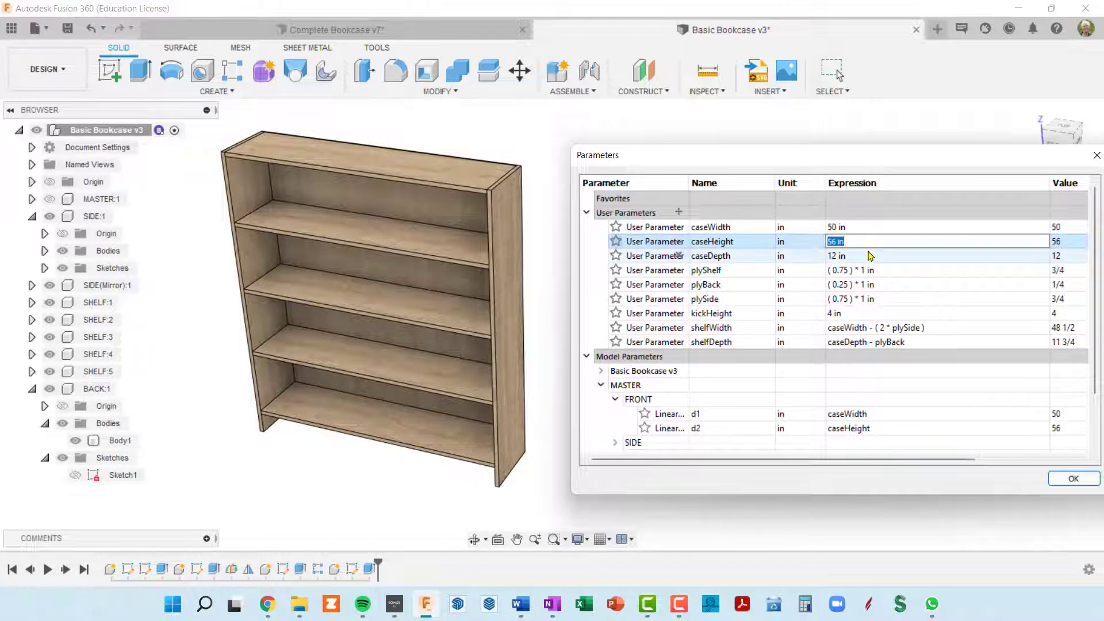
key("Return")
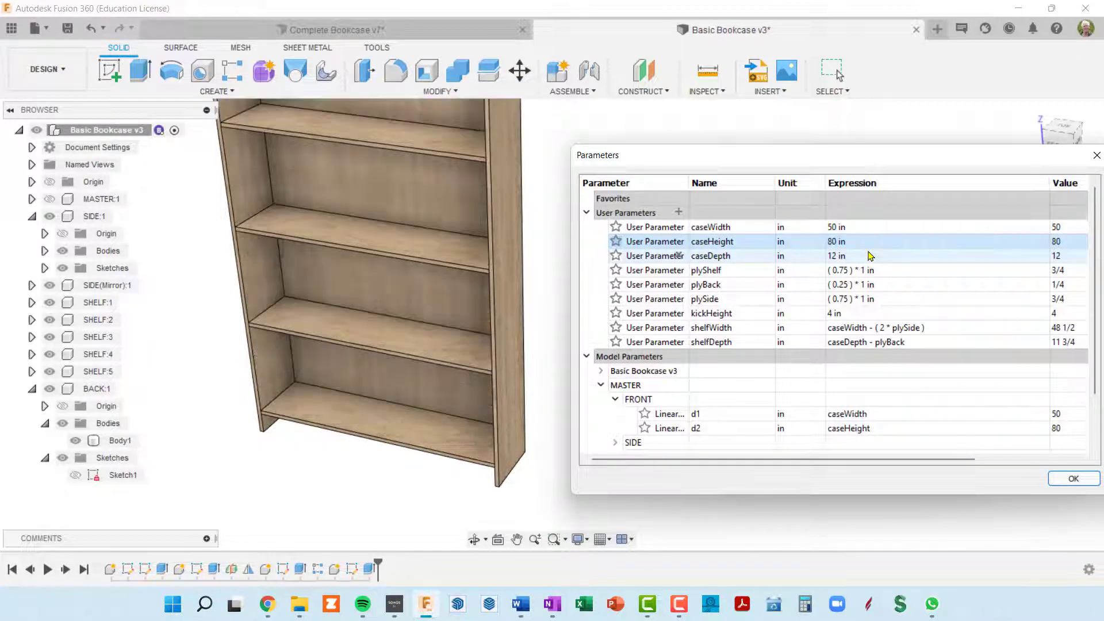
scroll(437, 403, "down", 3)
mouse_move(483, 343)
middle_mouse_down("shift")
mouse_move(468, 336)
mouse_move(495, 305)
mouse_move(476, 328)
middle_mouse_up("shift")
left_click(352, 200)
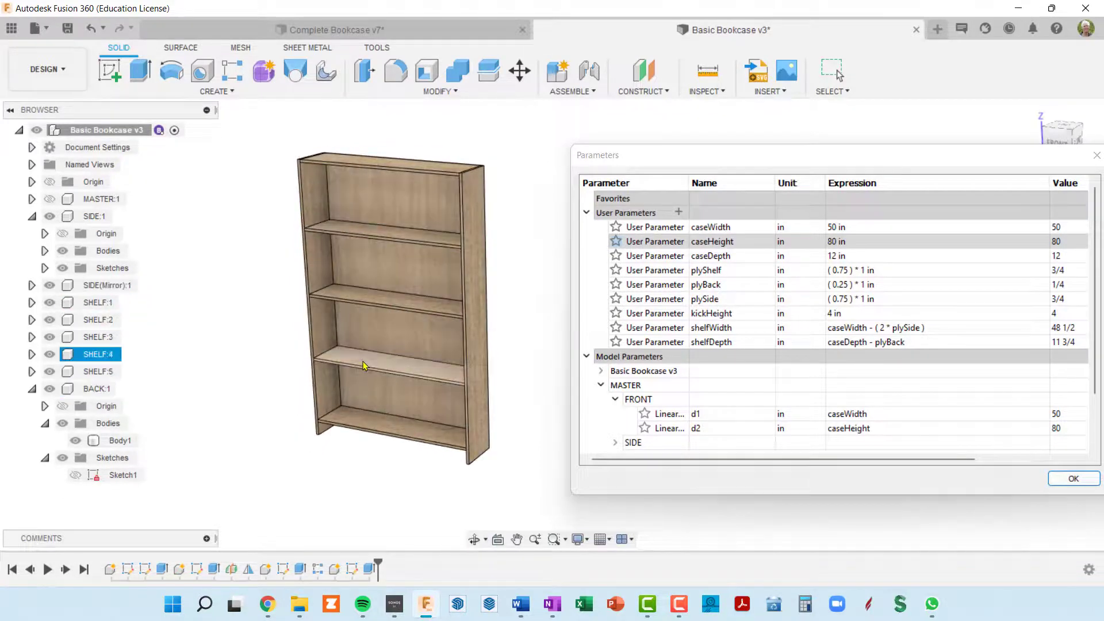
- Set the caseDepth parameter to 18 in
double_click(851, 256)
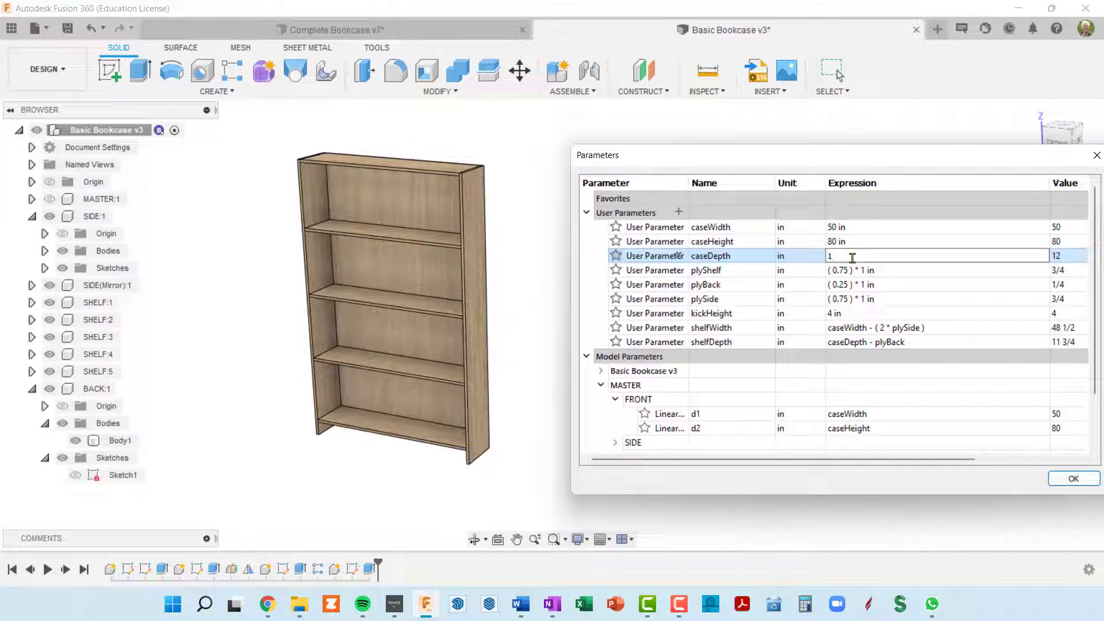
type("18")
key("Return")
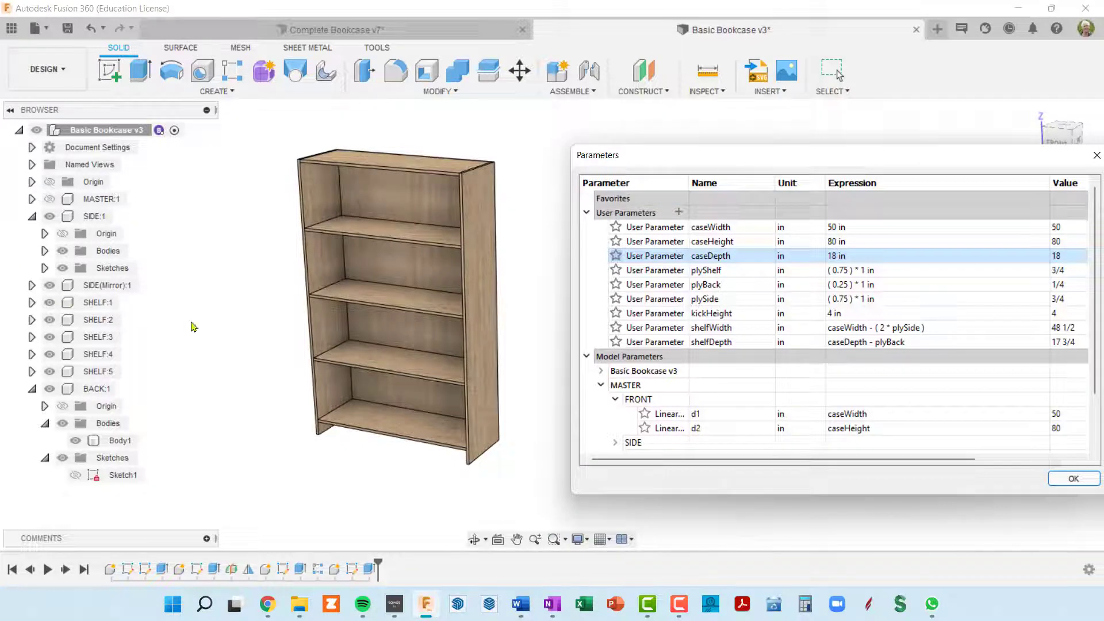
mouse_move(192, 322)
middle_mouse_down("shift")
mouse_move(217, 320)
mouse_move(190, 322)
middle_mouse_up("shift")
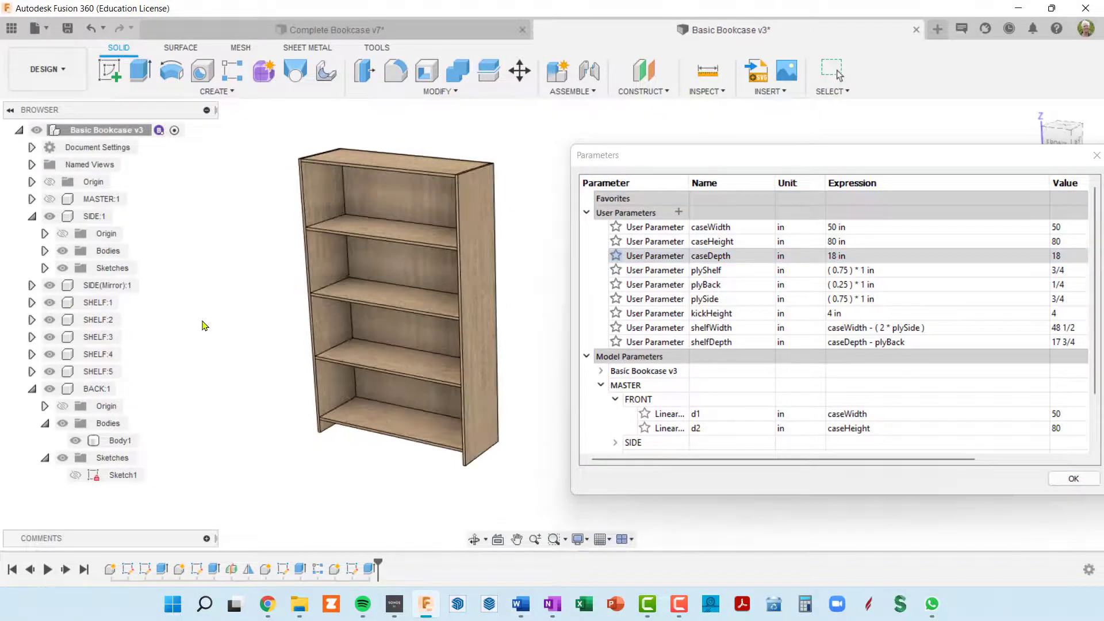
- Set caseWidth to 36 in, caseHeight to 56 in and caseDepth to 12 in, and close the Parameters dialog
left_click(863, 228)
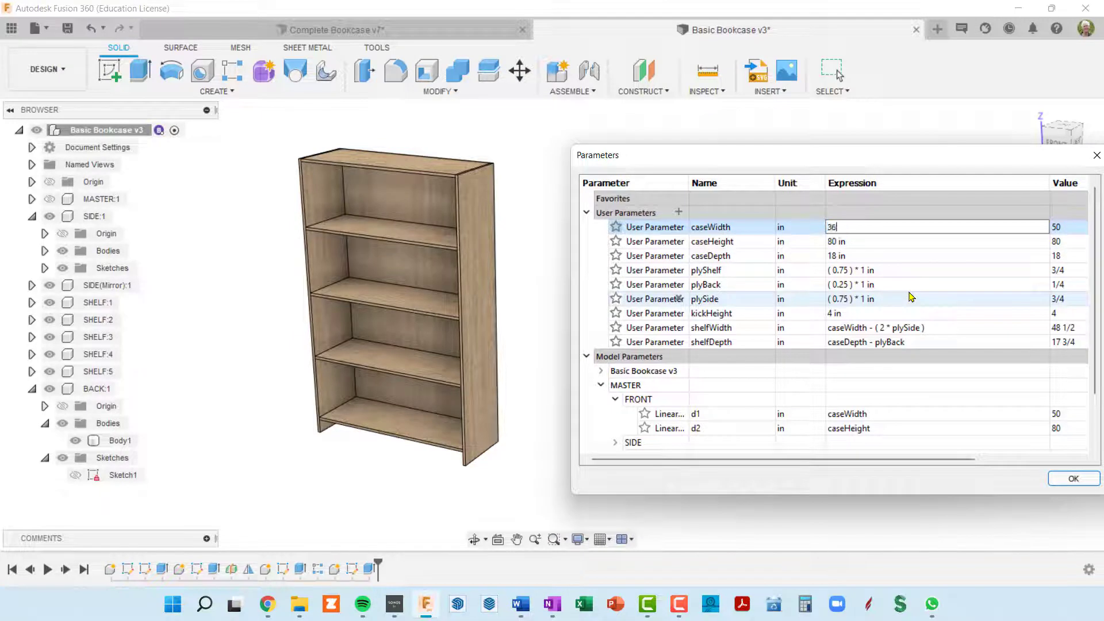
key("Tab")
type("56")
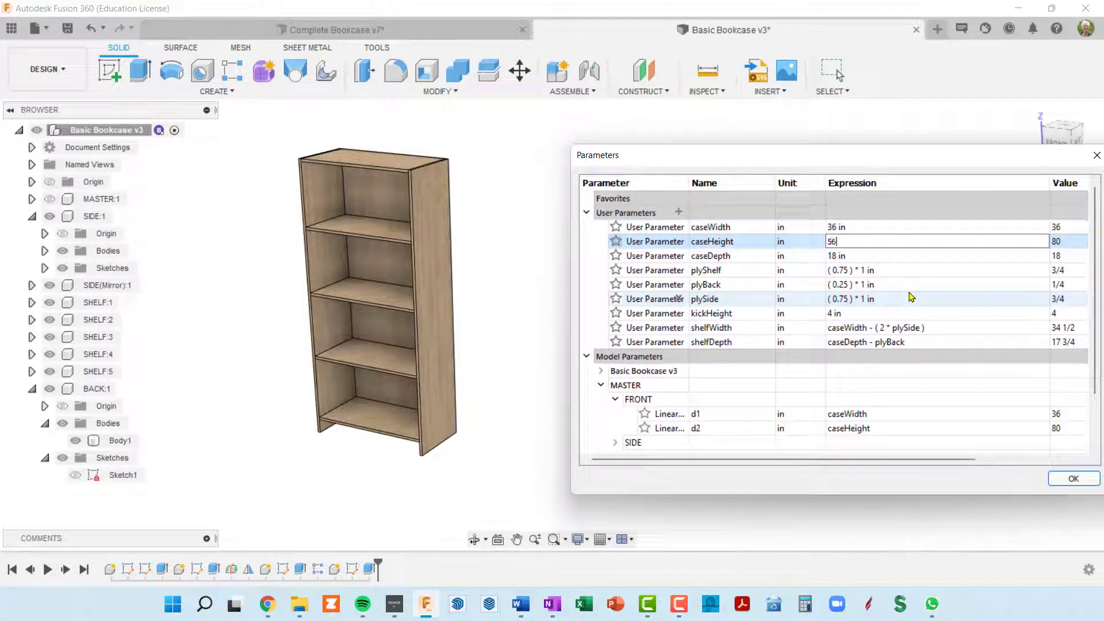
key("Tab")
type("12")
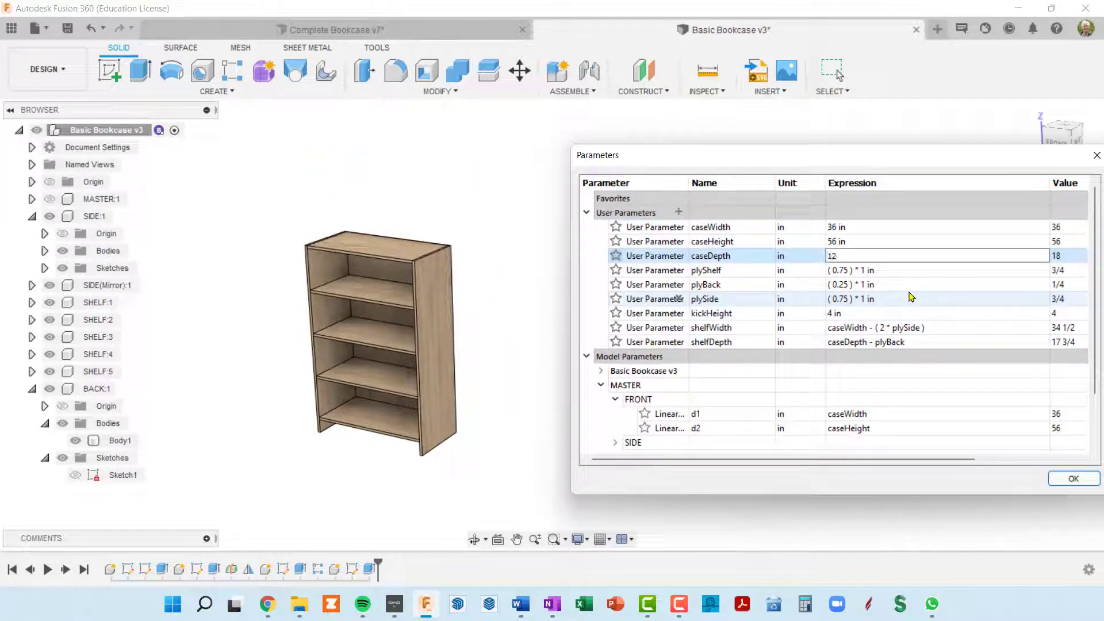
key("Tab")
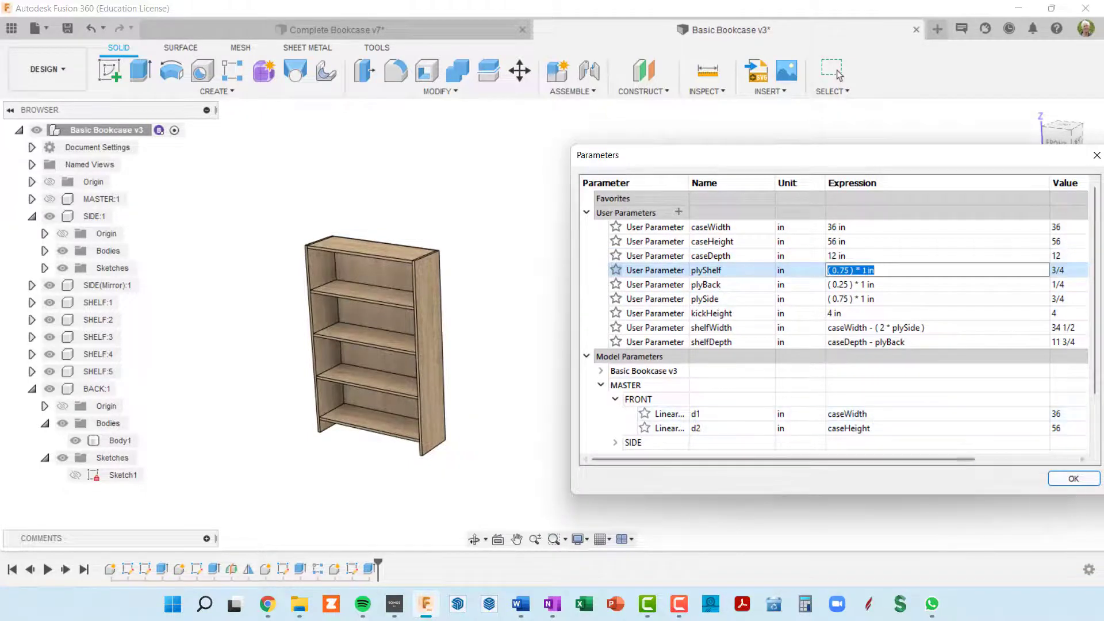
left_click(1071, 478)
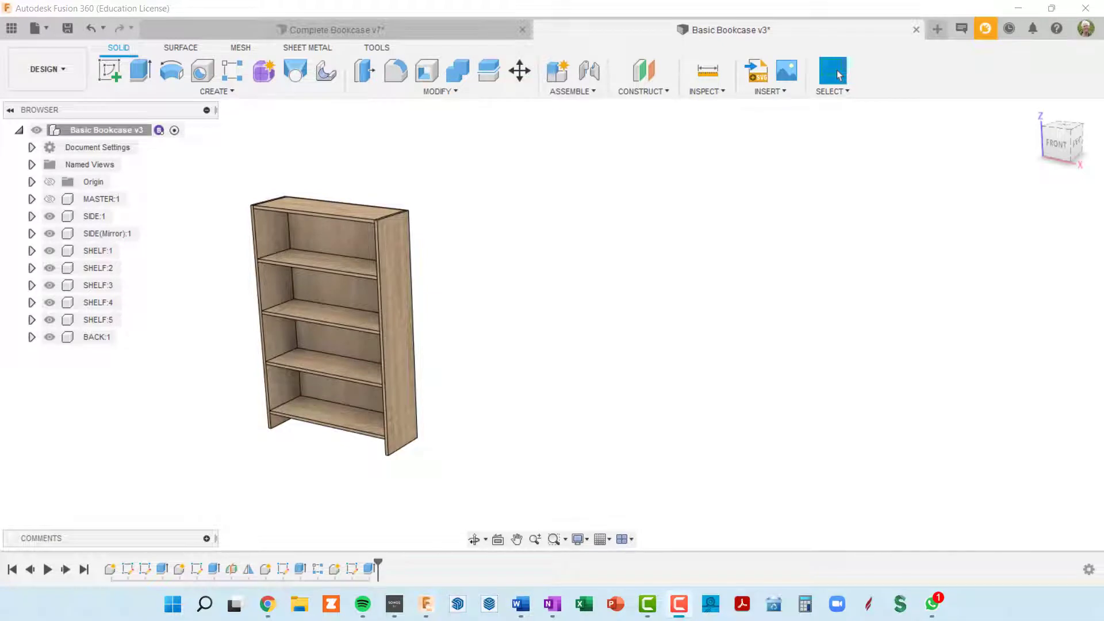
- Examine from behind how the back panel meets the sides and the top shelf at the upper corners
middle_click_drag(573, 374, 401, 316)
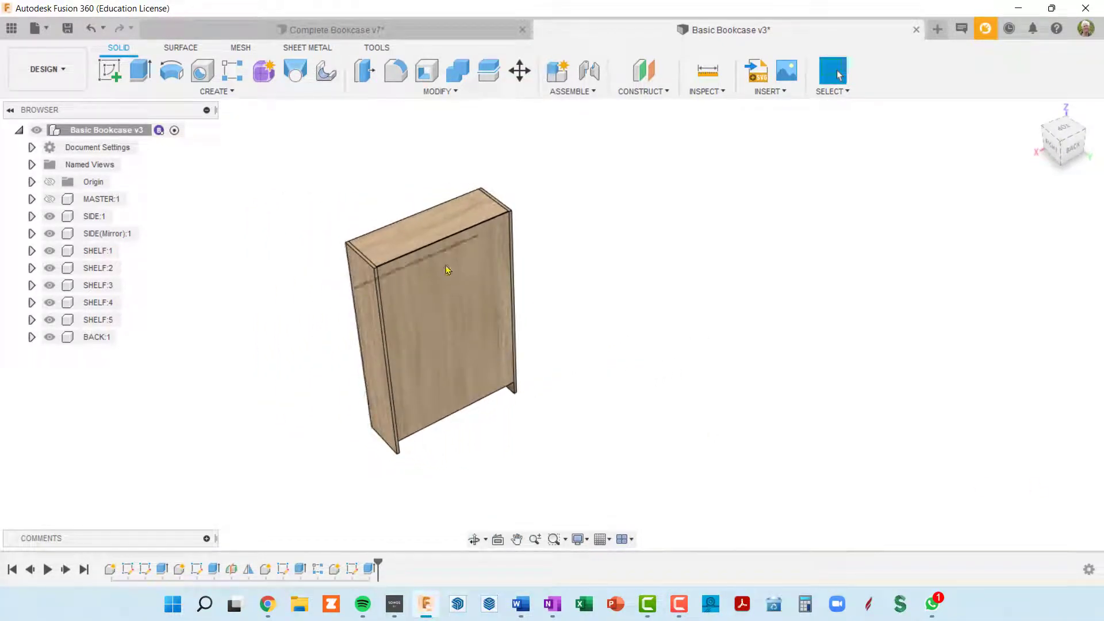
scroll(508, 222, "up", 2)
scroll(508, 222, "up", 2)
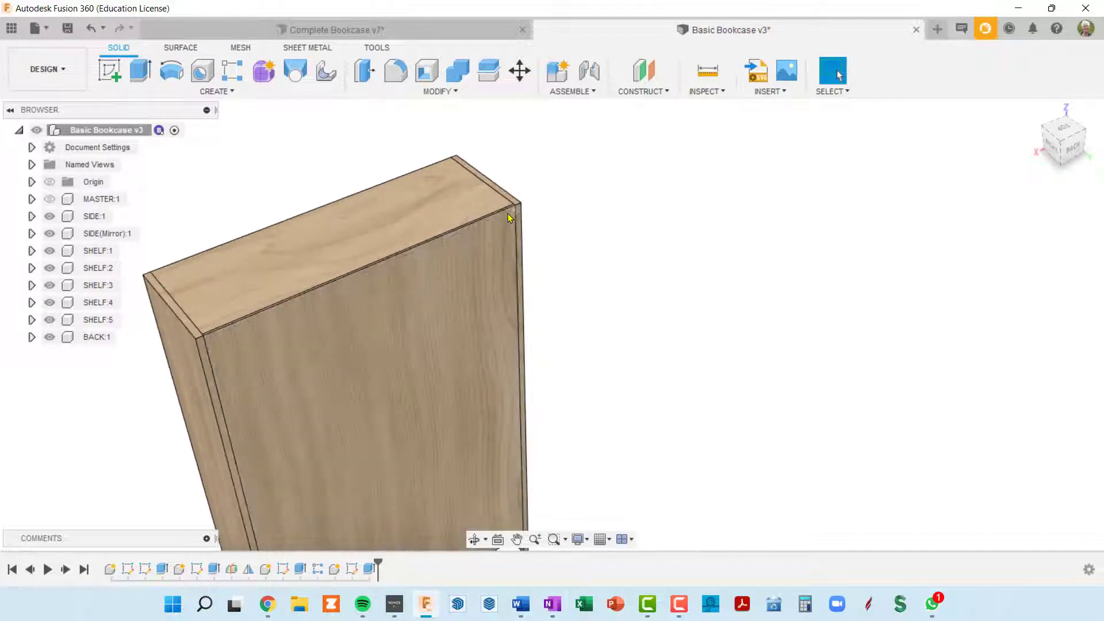
scroll(503, 219, "up", 3)
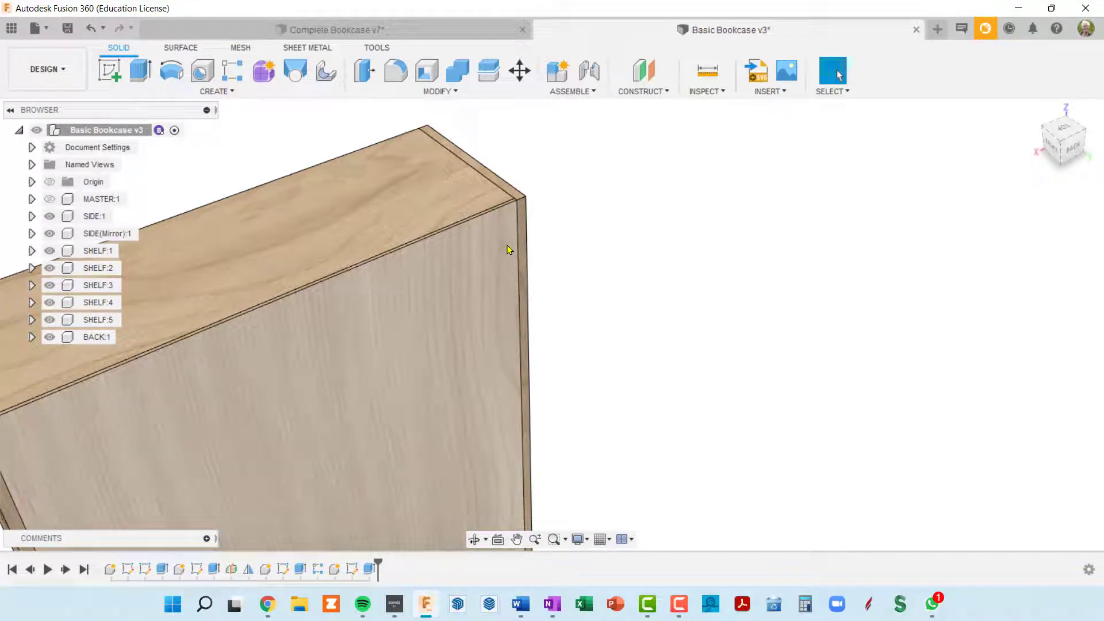
middle_click_drag(522, 242, 488, 258)
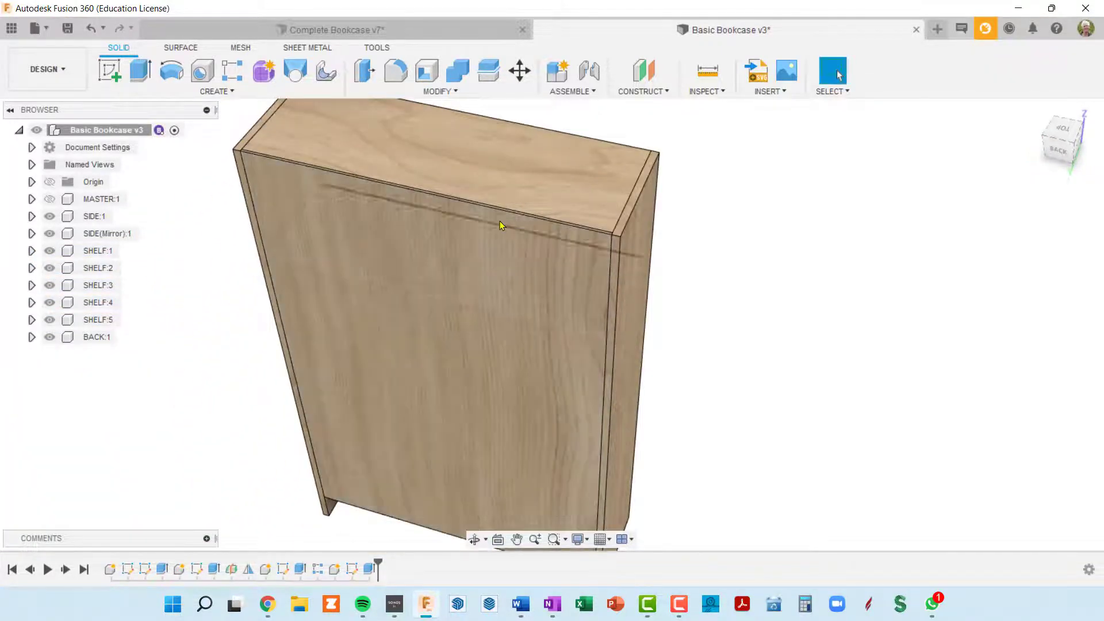
scroll(587, 233, "up", 4)
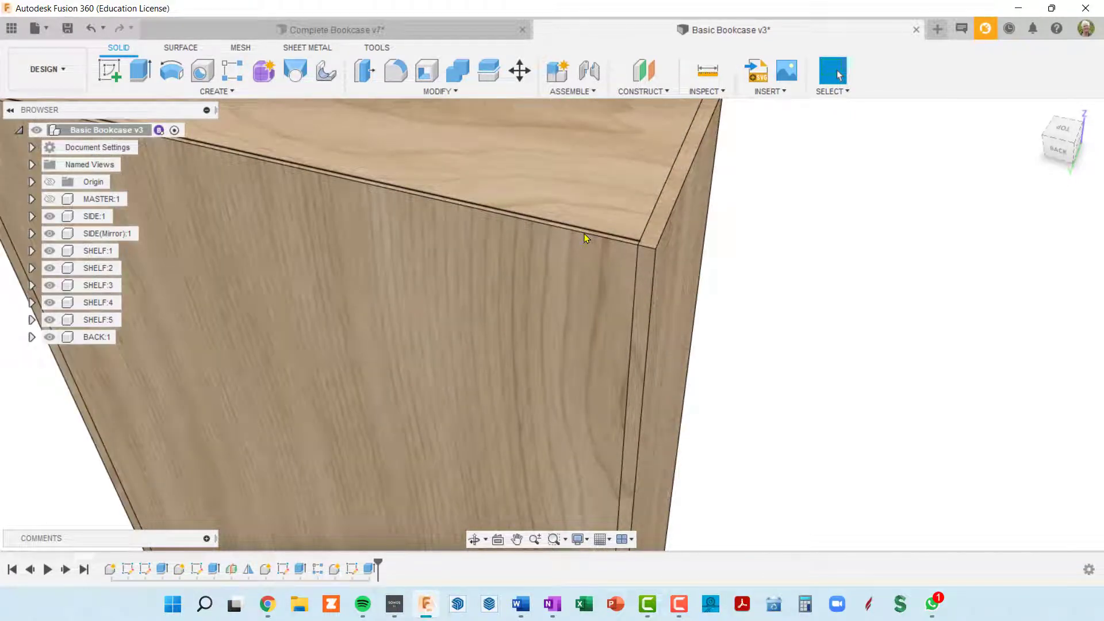
scroll(629, 272, "down", 5)
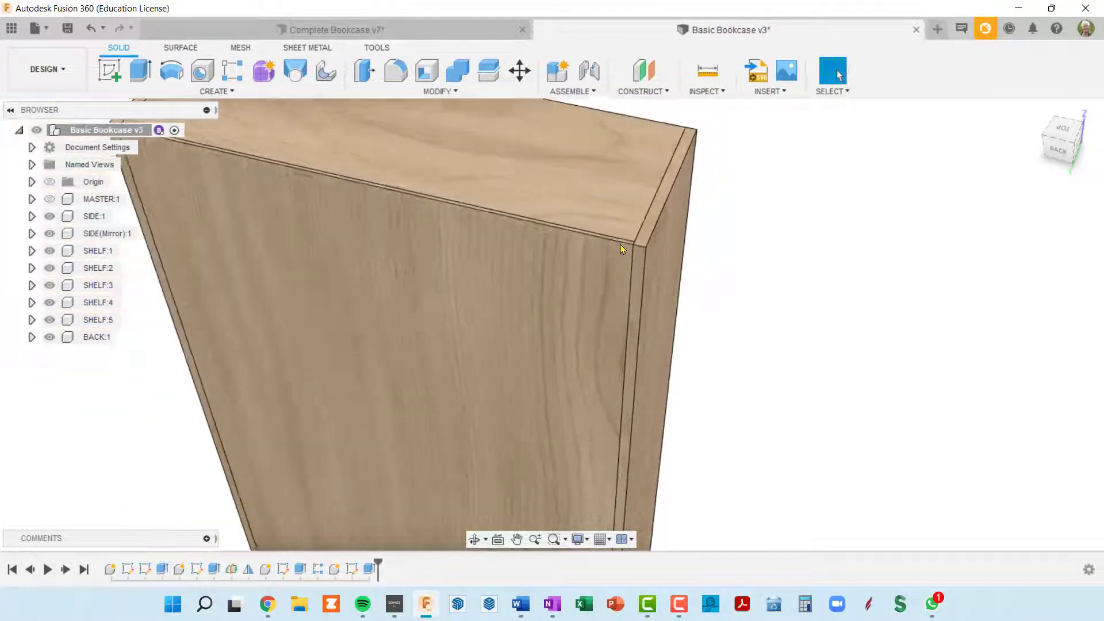
middle_click_drag(629, 272, 707, 247)
scroll(680, 256, "down", 1)
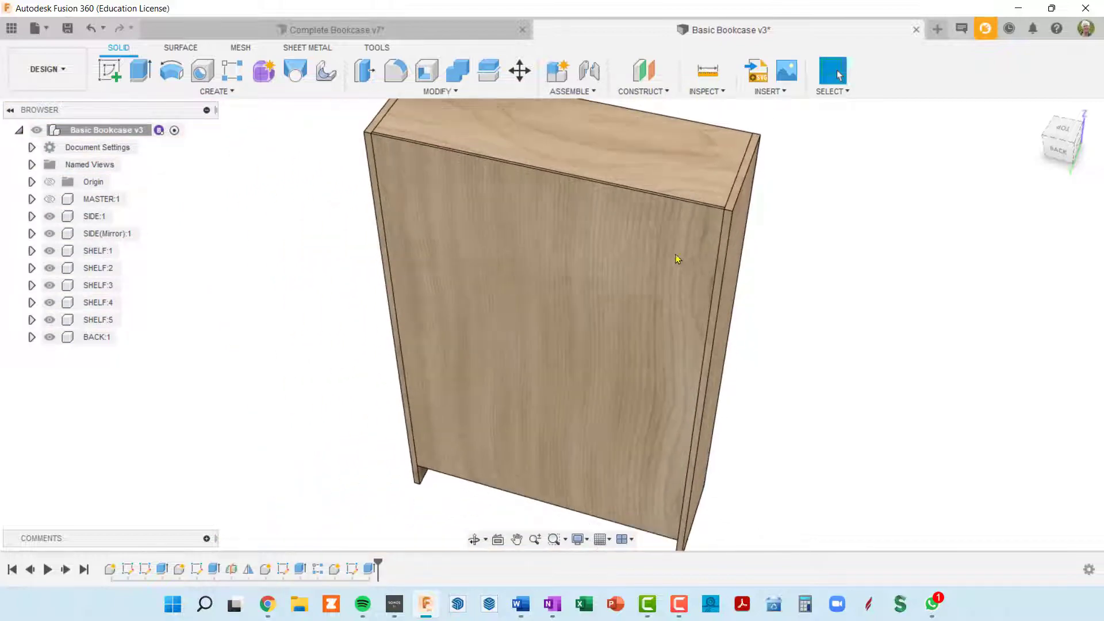
- Activate the BACK component and show its sketches
left_click(32, 338)
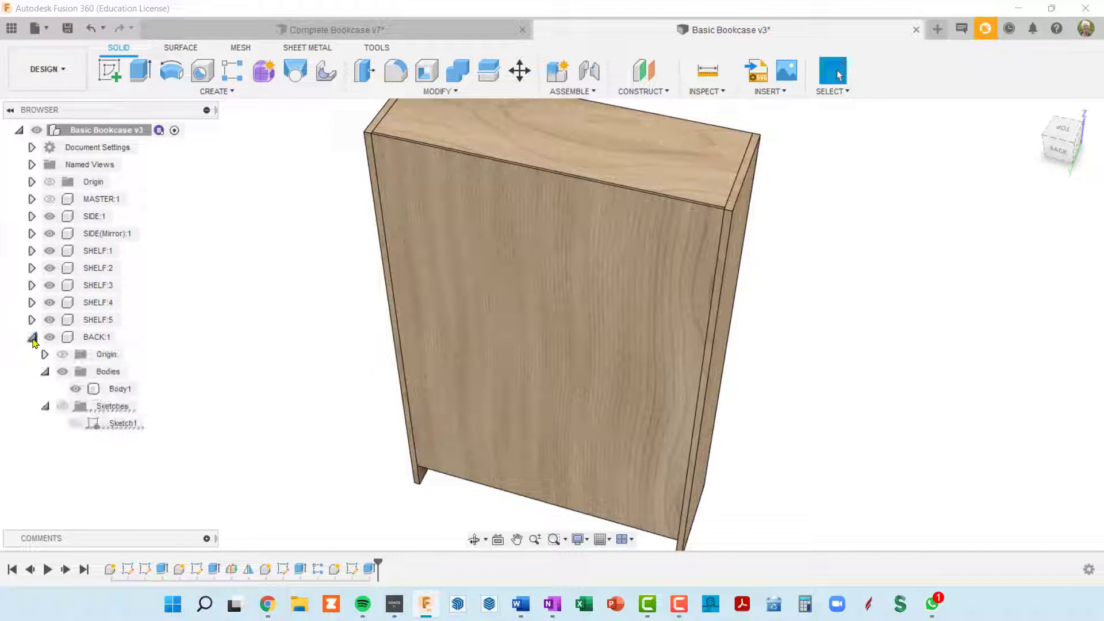
left_click(125, 339)
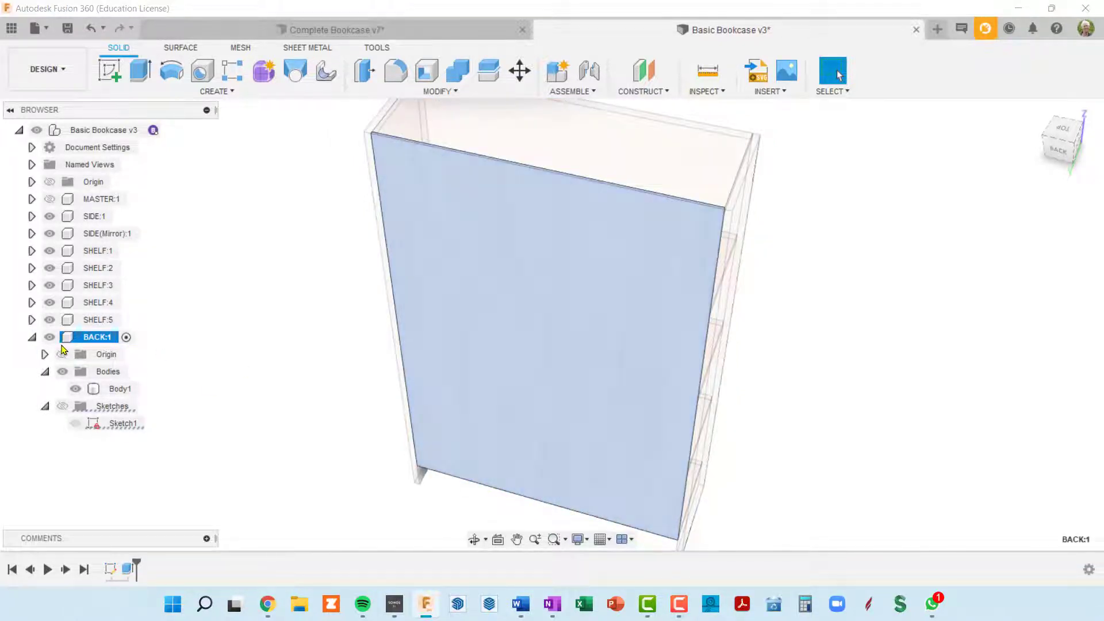
left_click(62, 407)
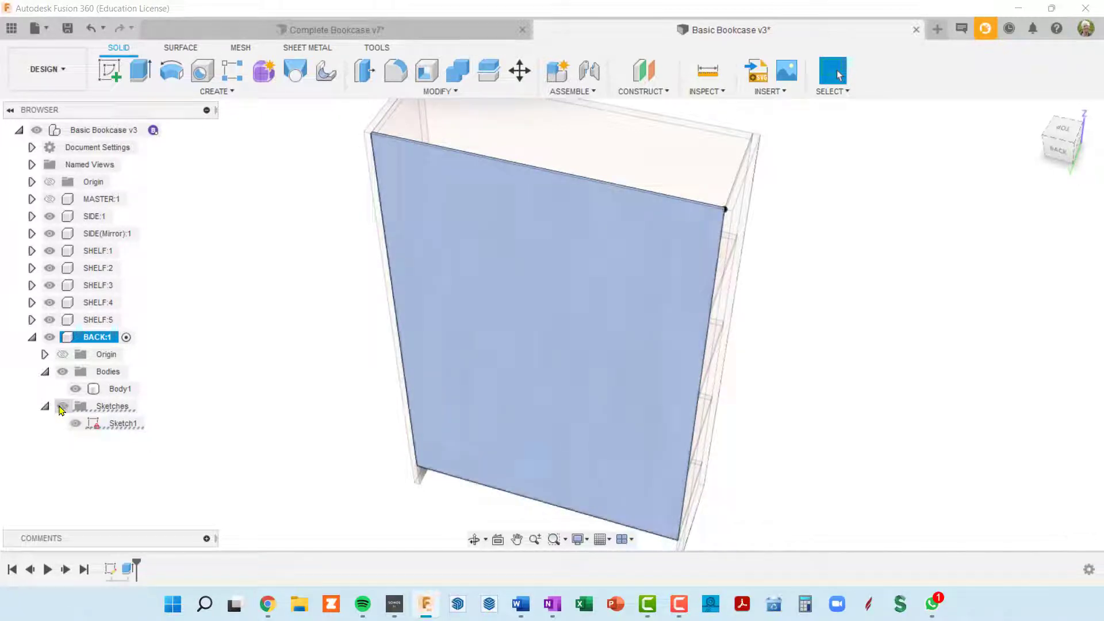
- Hide Body1 of the BACK component so only its sketch outline remains displayed
scroll(716, 229, "up", 8)
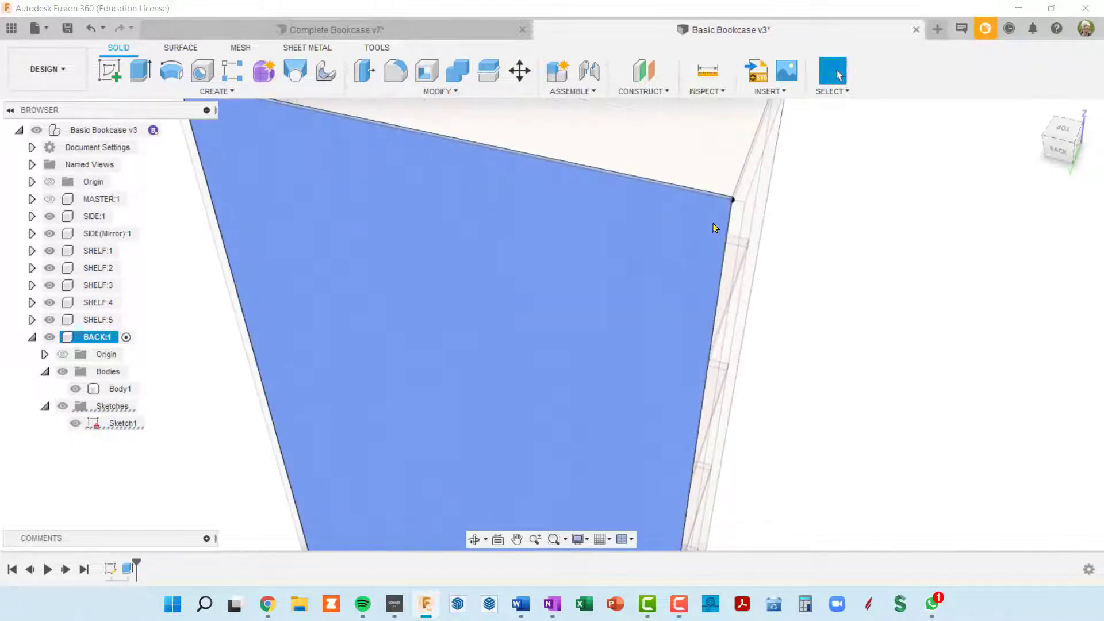
scroll(739, 209, "down", 5)
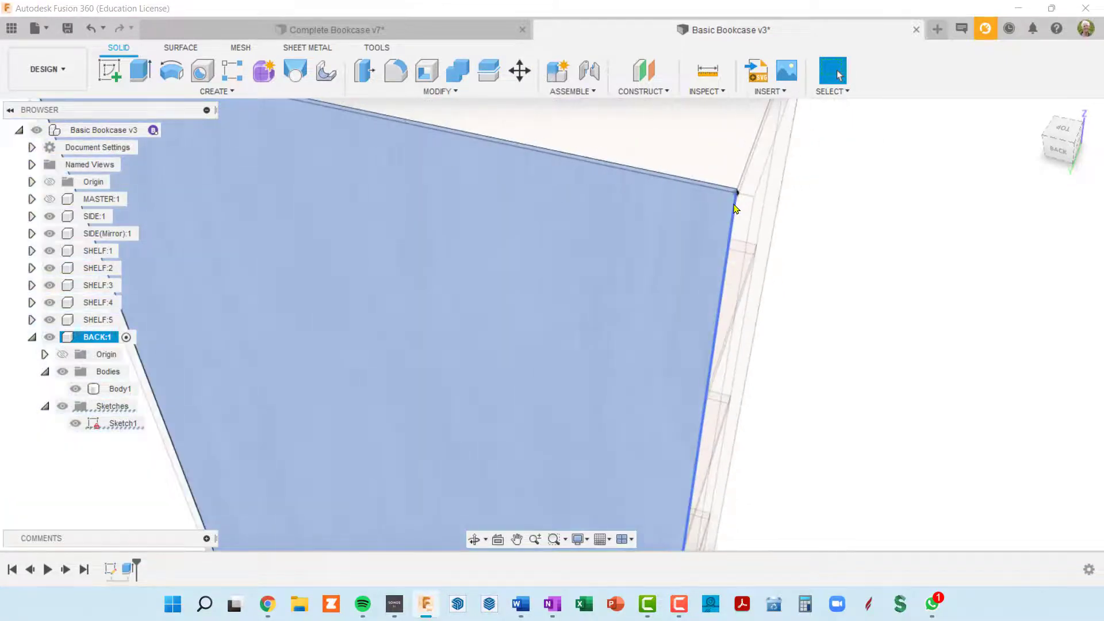
left_click(76, 388)
left_click(926, 347)
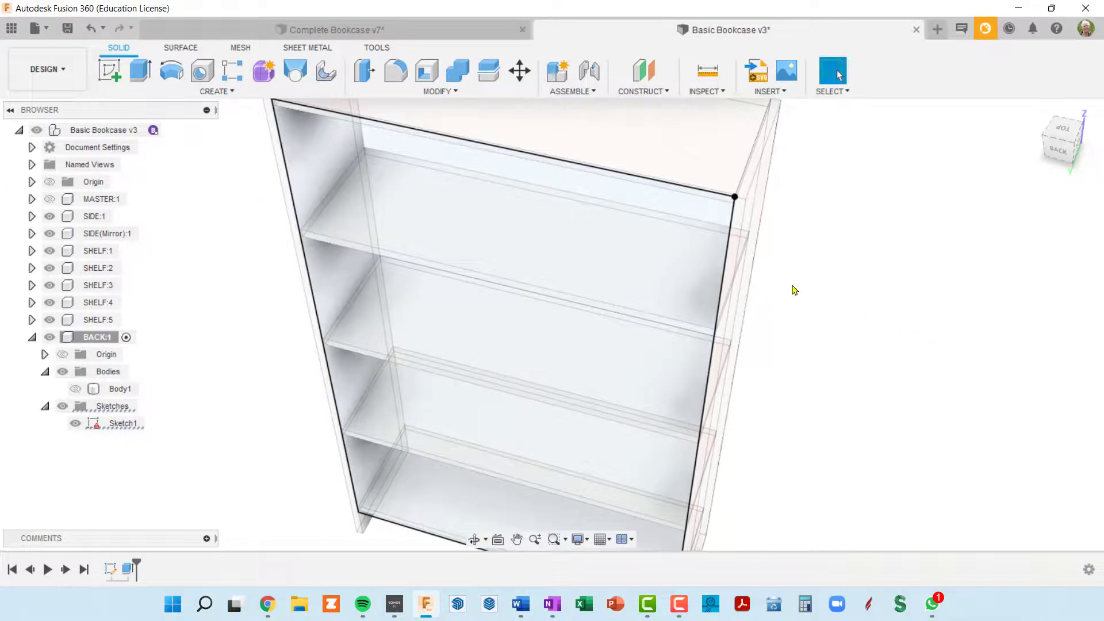
- Examine where the back sketch's upper corner point sits relative to the side panel and top shelf
scroll(754, 305, "down", 2)
middle_click_drag(709, 343, 820, 329)
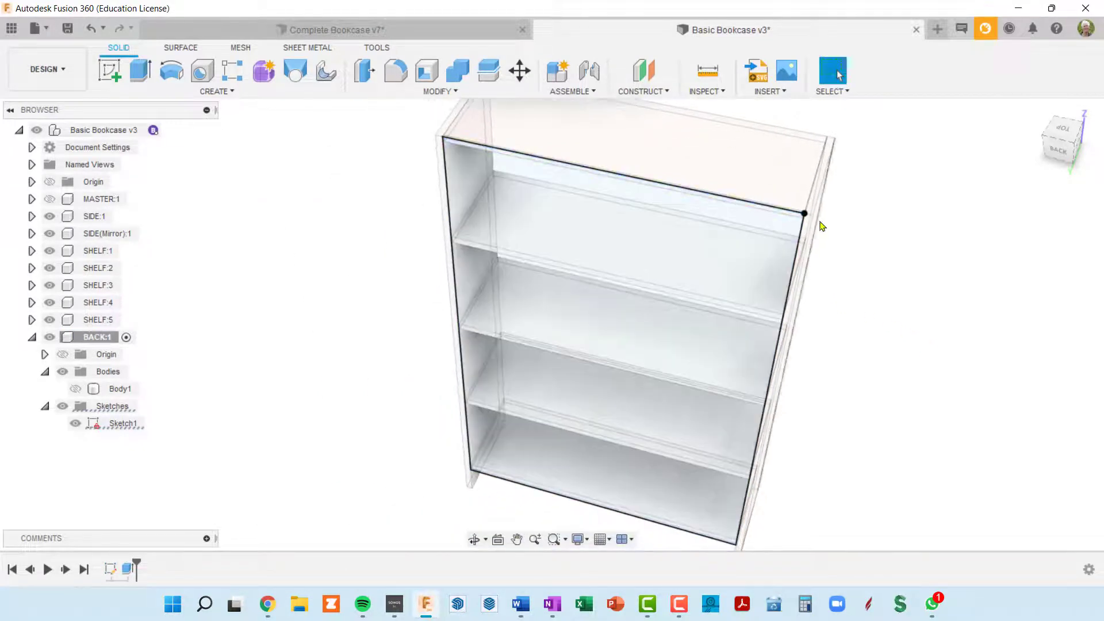
scroll(811, 220, "up", 5)
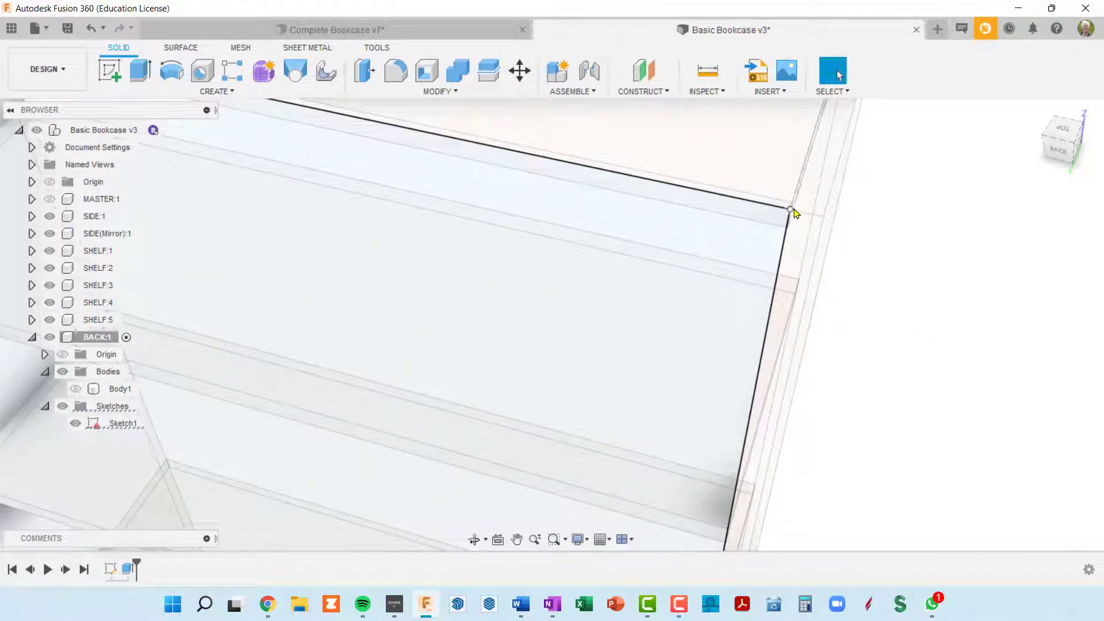
middle_click_drag(799, 219, 833, 214, "shift")
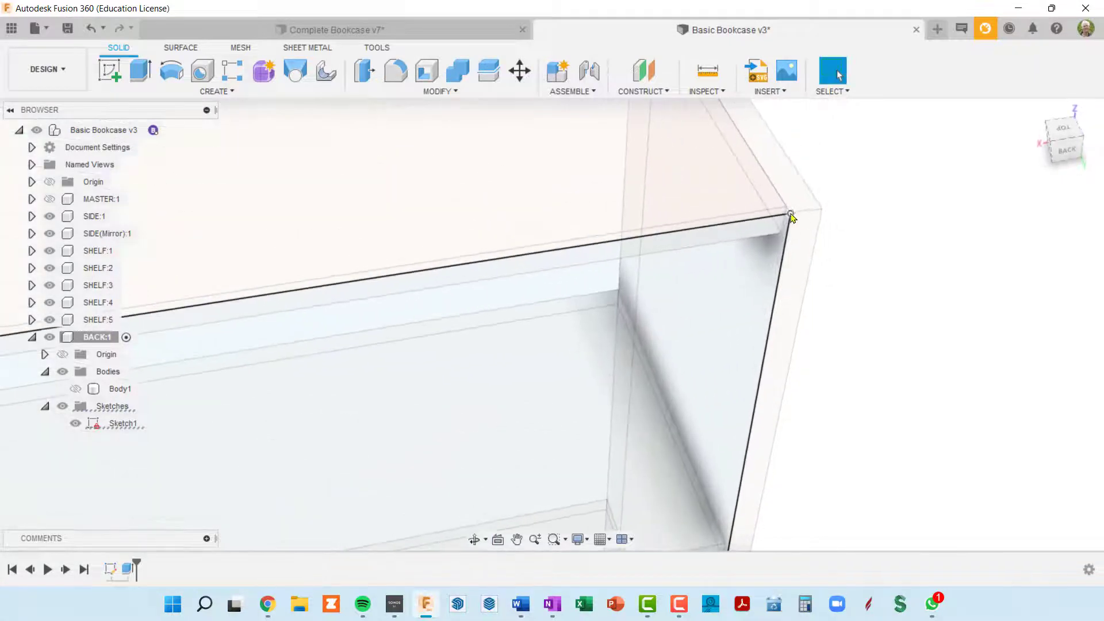
scroll(788, 211, "up", 4)
scroll(798, 222, "up", 3)
scroll(800, 223, "down", 3)
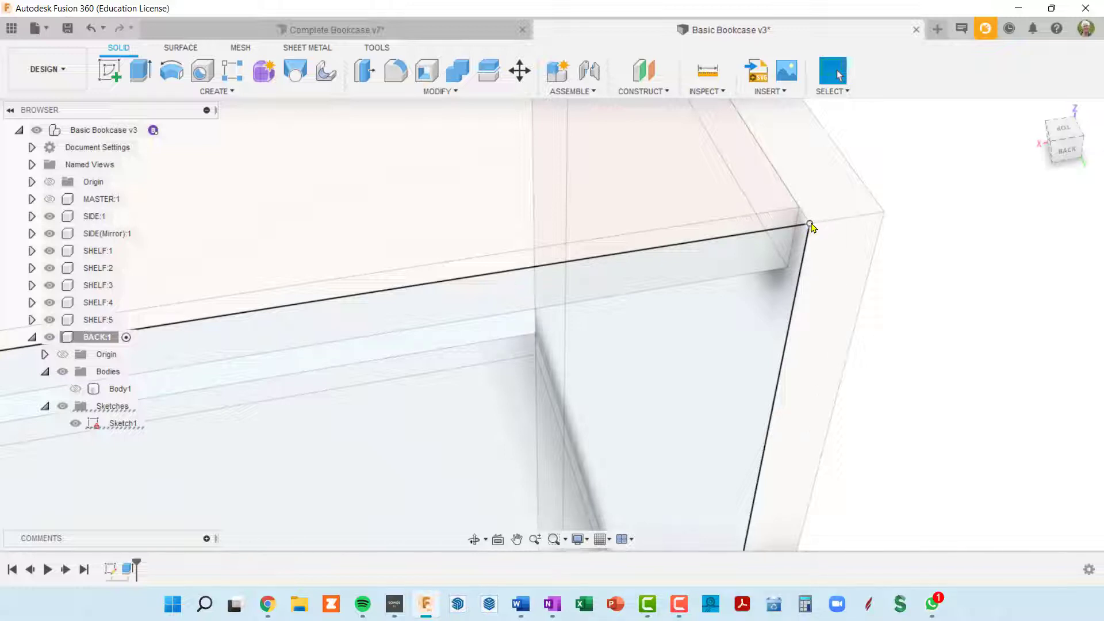
scroll(816, 226, "down", 2)
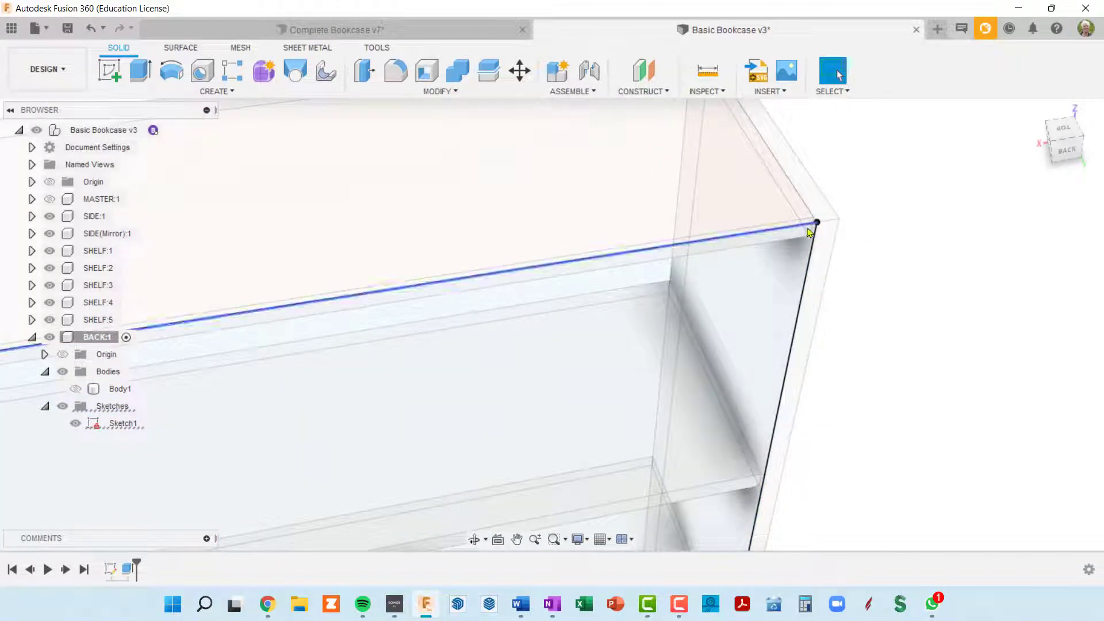
scroll(826, 230, "down", 1)
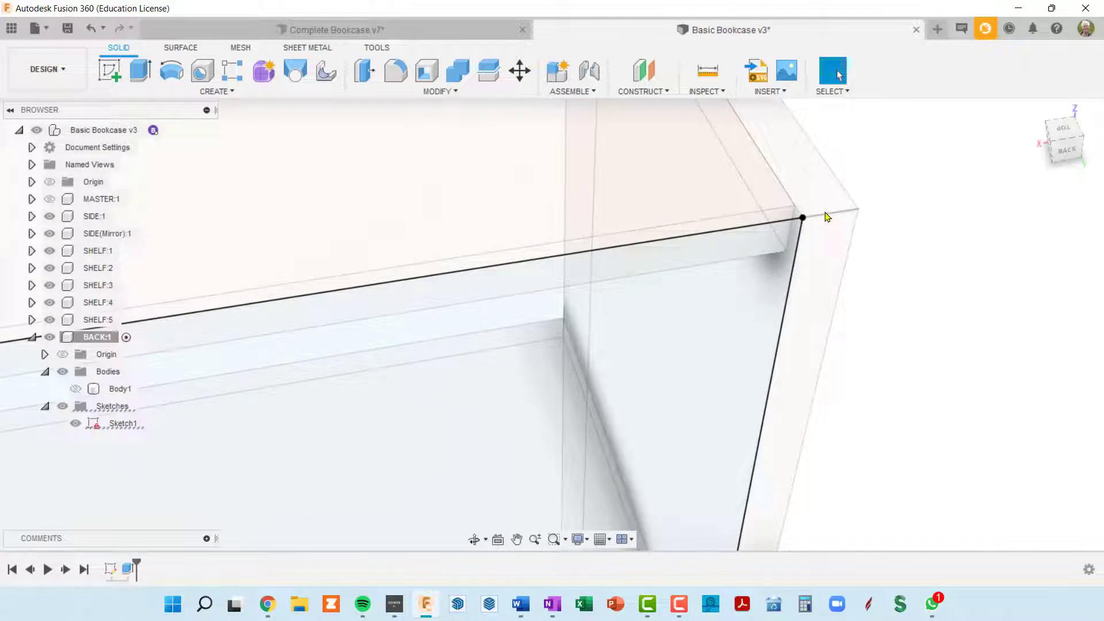
scroll(826, 216, "down", 6)
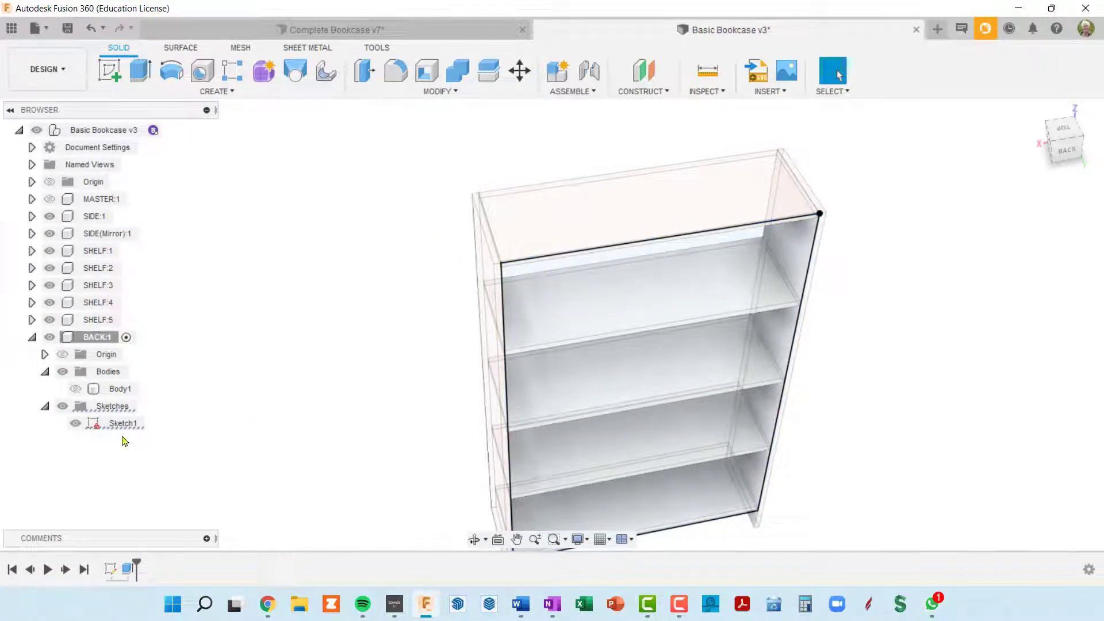
- Open Sketch1 of the BACK component for editing
left_click(96, 425)
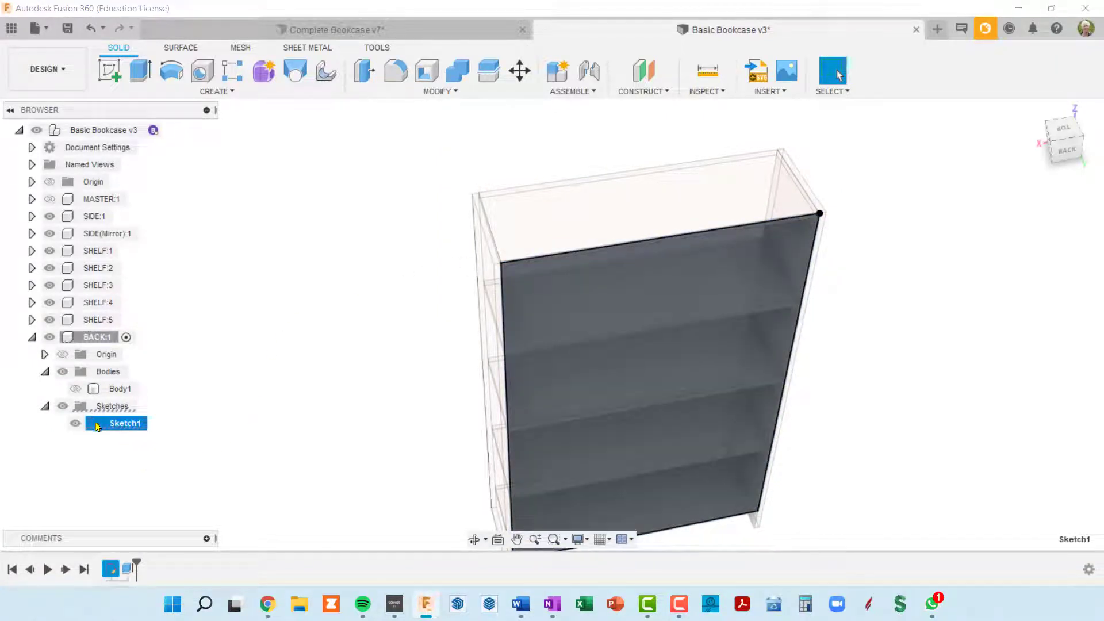
right_click(94, 427)
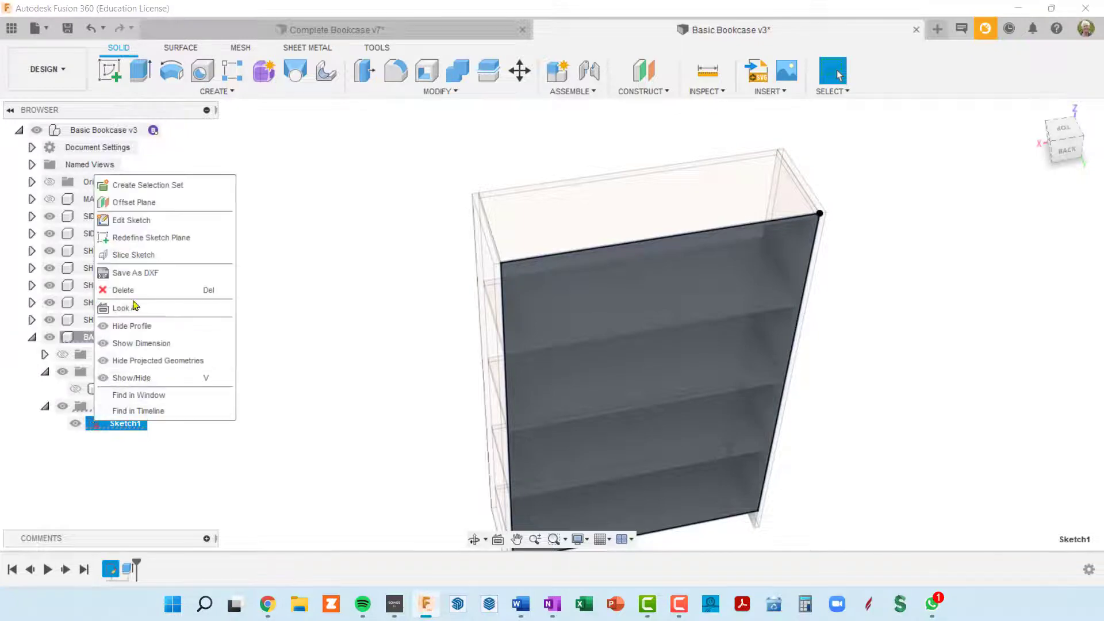
left_click(153, 221)
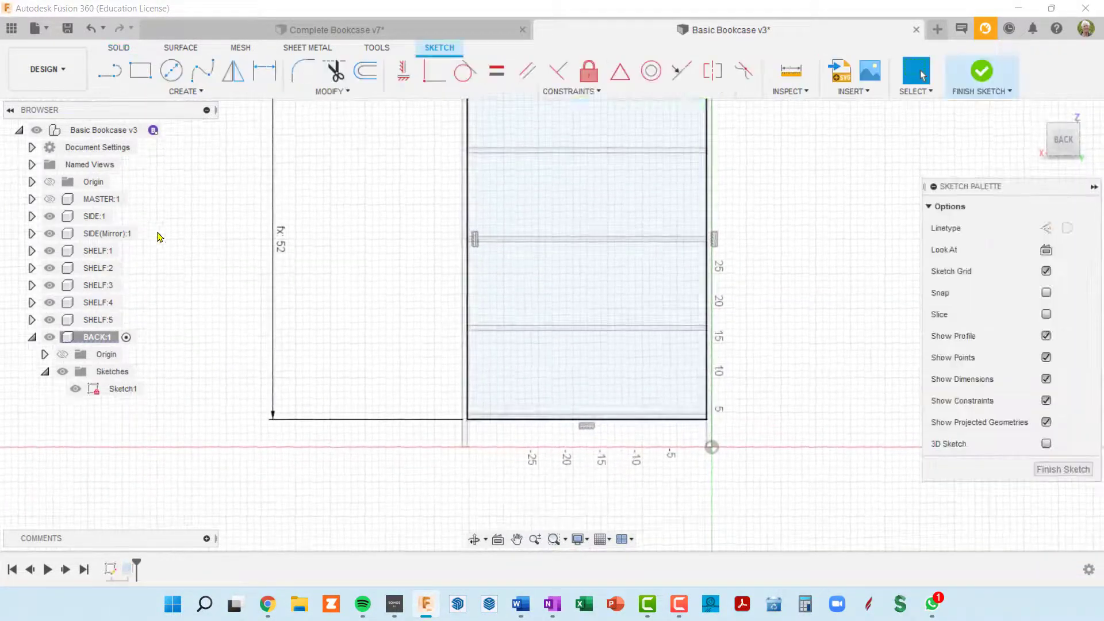
- Move the back rectangle's width and height dimensions closer to its outline
scroll(753, 256, "down", 1)
middle_click_drag(753, 256, 732, 406)
scroll(727, 397, "down", 3)
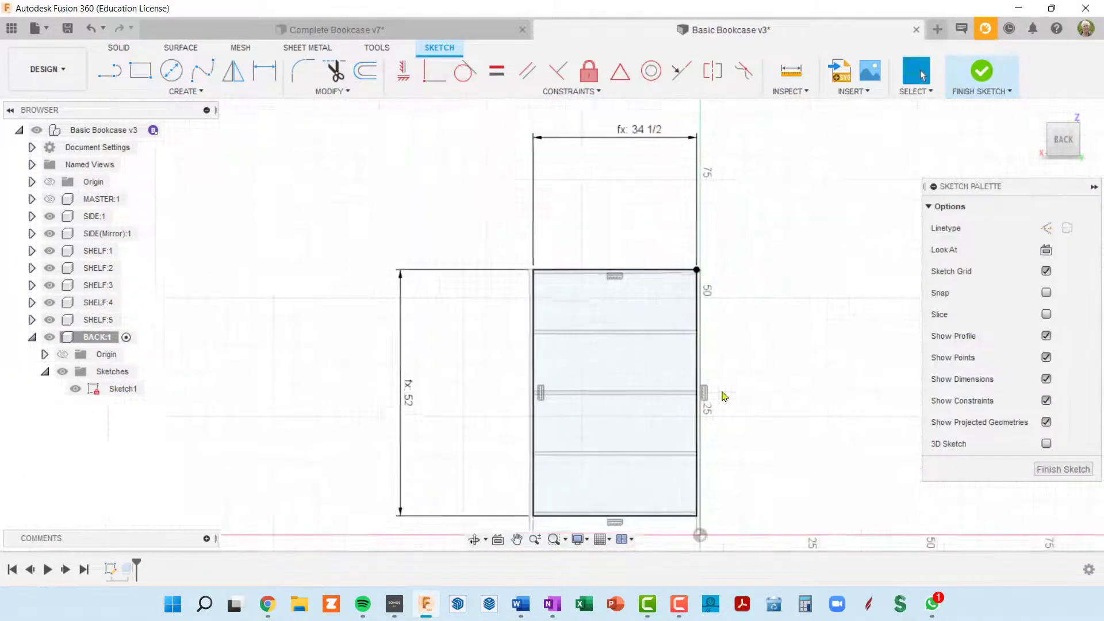
mouse_move(693, 308)
middle_mouse_down()
mouse_move(681, 282)
mouse_move(664, 297)
middle_mouse_up()
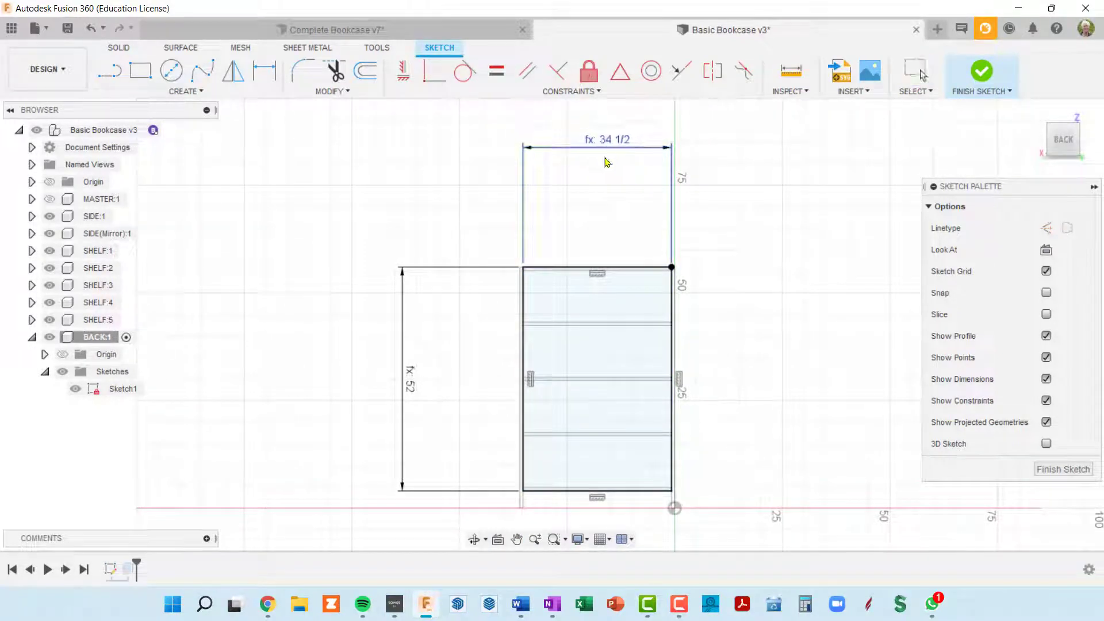
mouse_move(617, 144)
left_mouse_down()
mouse_move(616, 229)
mouse_move(602, 242)
left_mouse_up()
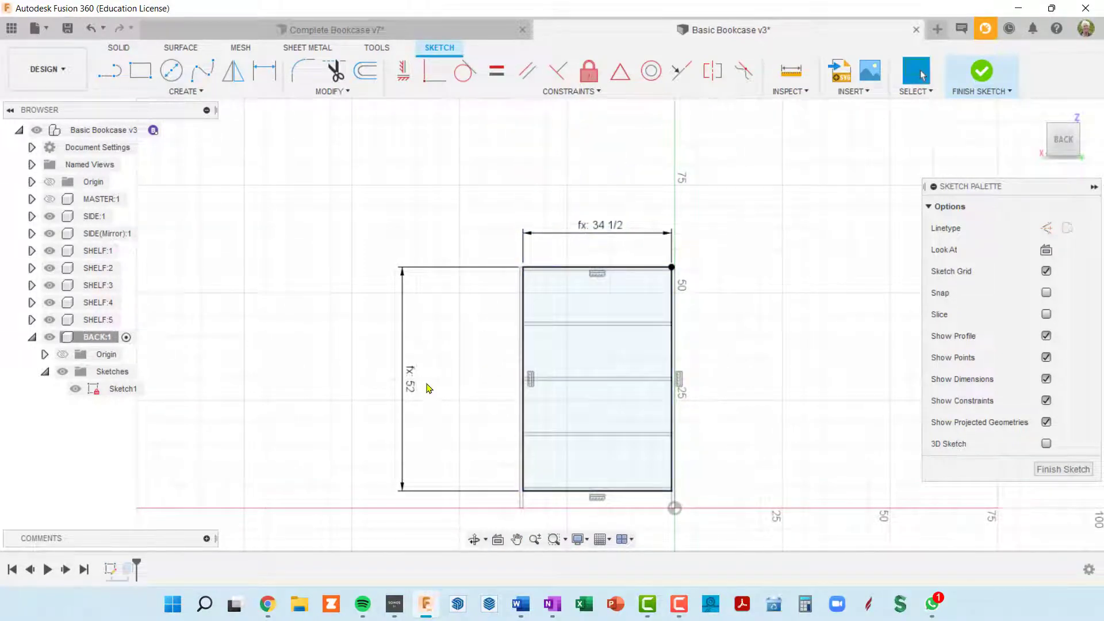
left_click_drag(406, 380, 487, 384)
- Inspect the formulas driving the back rectangle's width and height, and where its bottom edge sits relative to the lowest shelf
scroll(577, 328, "up", 4)
mouse_move(577, 327)
middle_mouse_down()
mouse_move(493, 236)
mouse_move(506, 286)
middle_mouse_up()
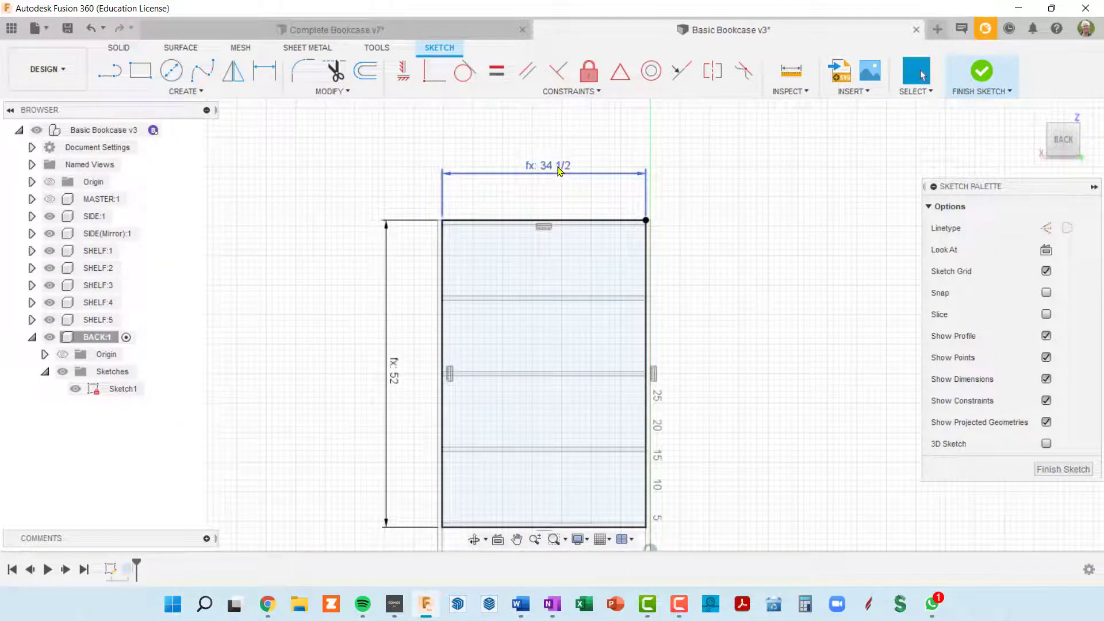
mouse_move(559, 171)
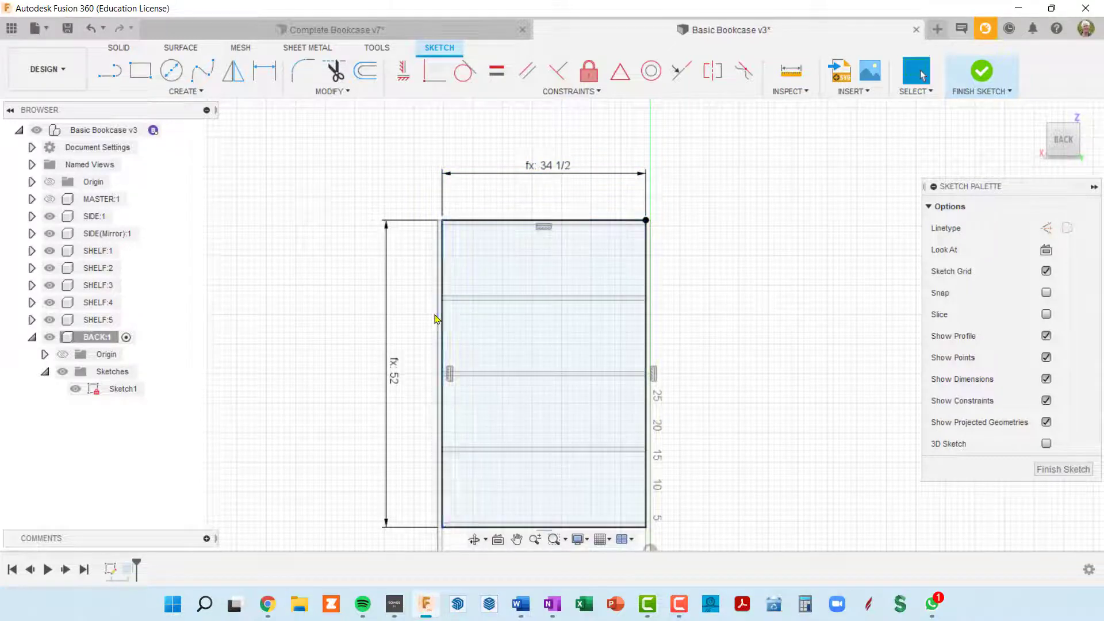
middle_click_drag(683, 340, 693, 289)
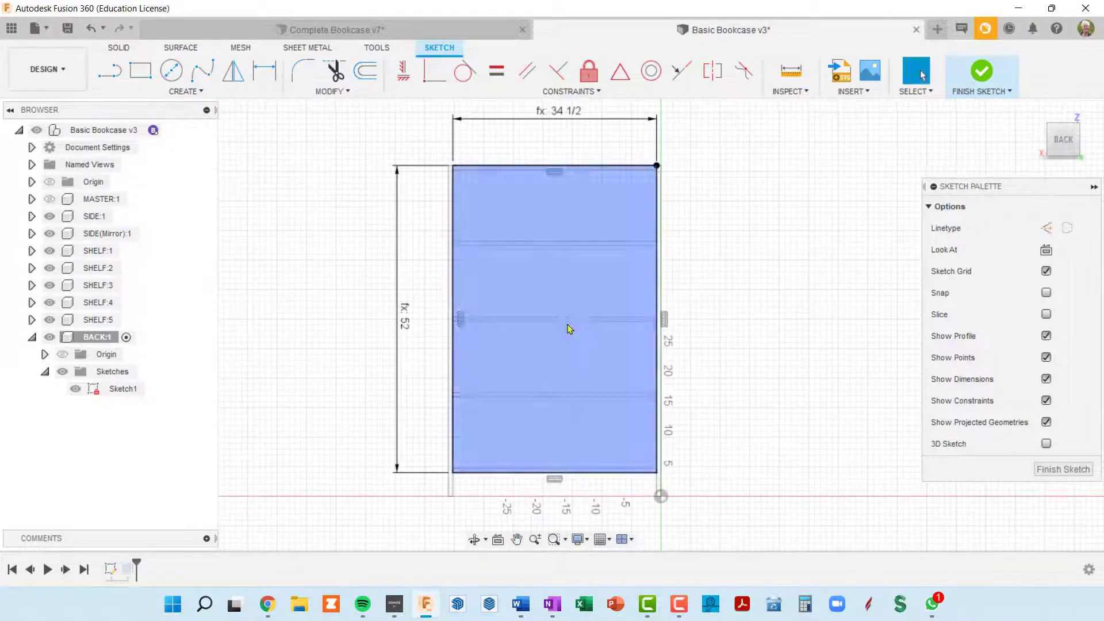
scroll(405, 322, "up", 2)
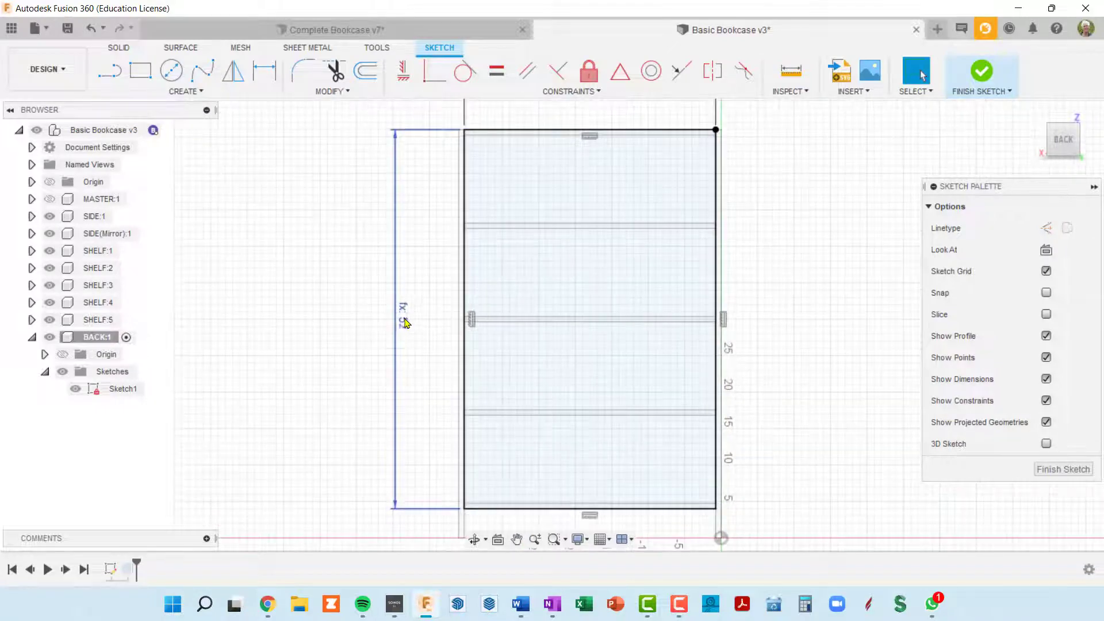
mouse_move(403, 326)
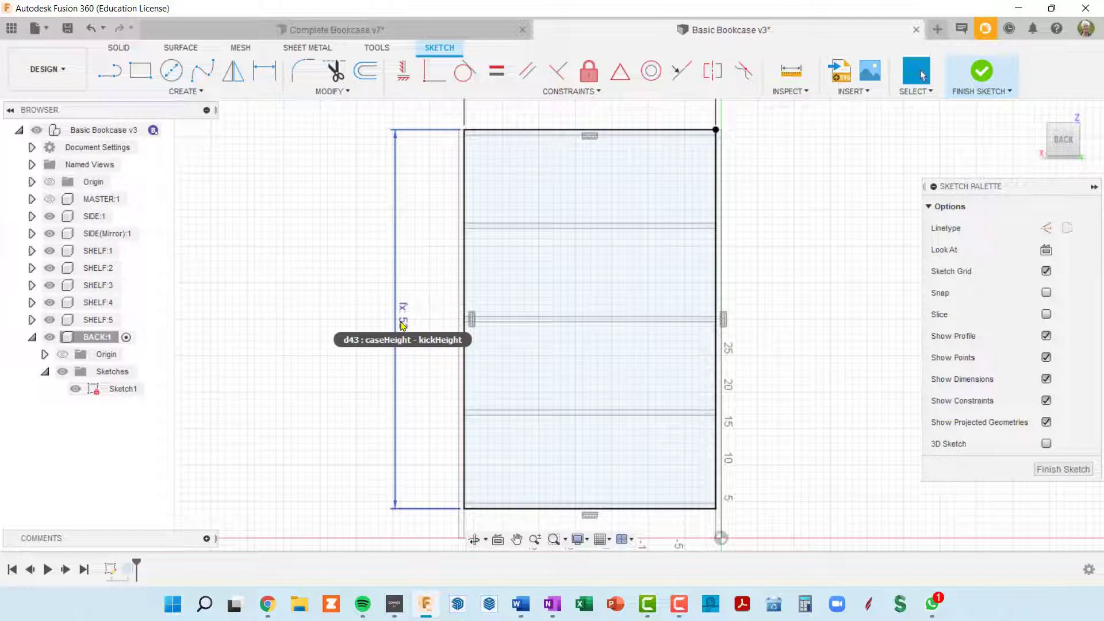
scroll(535, 389, "up", 3)
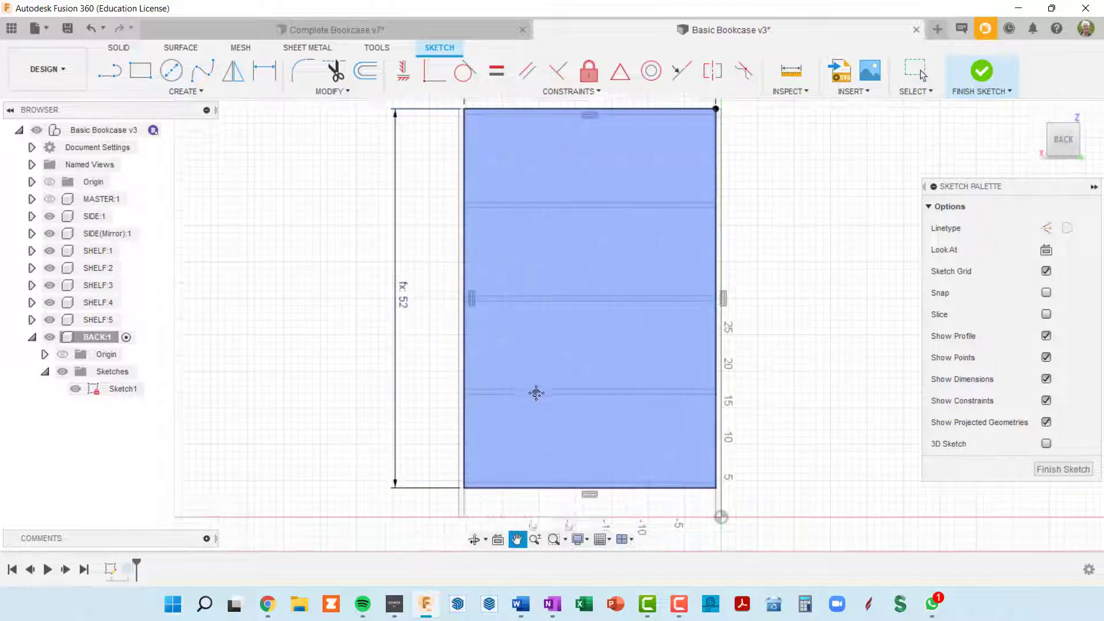
scroll(475, 409, "up", 1)
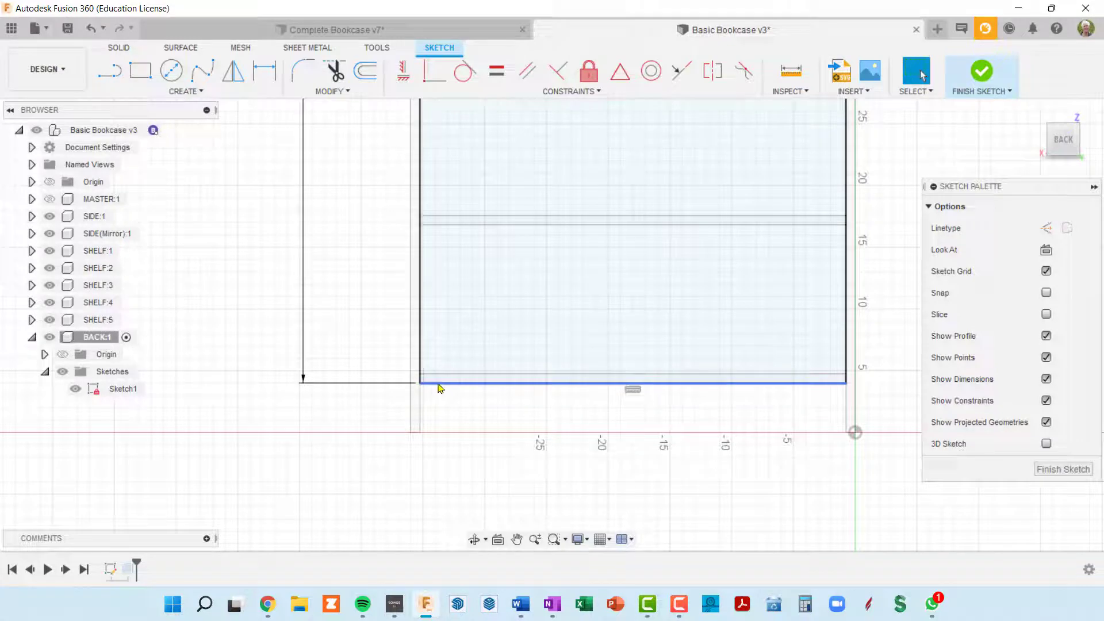
scroll(438, 384, "down", 3)
mouse_move(470, 272)
middle_mouse_down()
mouse_move(429, 447)
mouse_move(420, 383)
middle_mouse_up()
middle_click_drag(543, 249, 543, 355)
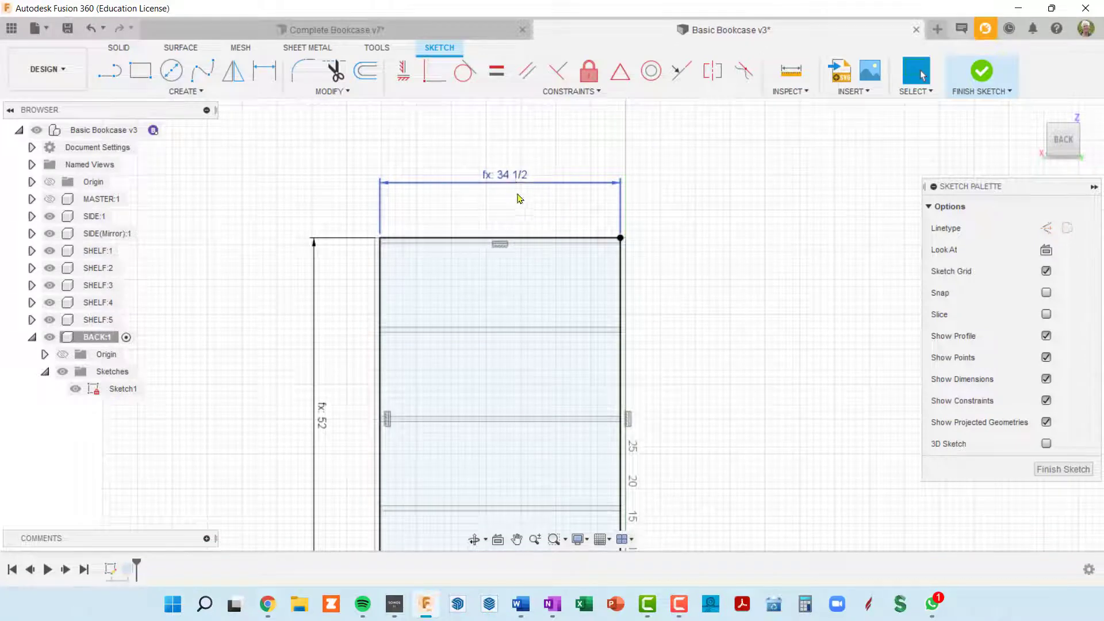
middle_click_drag(610, 278, 645, 195)
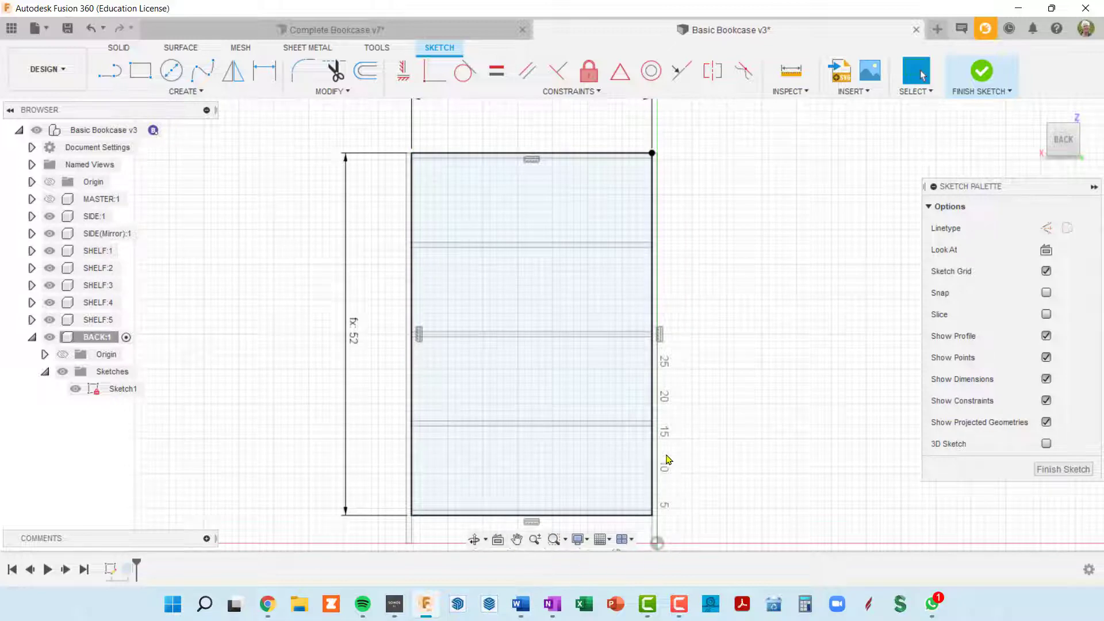
- Select all four lines of the back rectangle and examine its upper corner beside the side panel
left_click(654, 299)
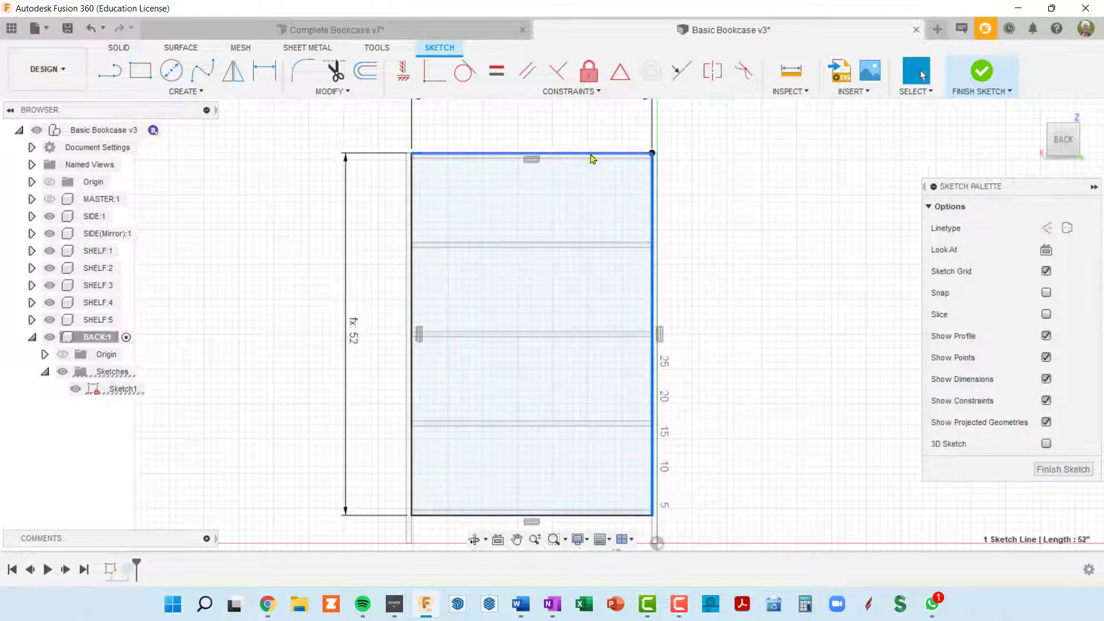
left_click(596, 153)
double_click(589, 154)
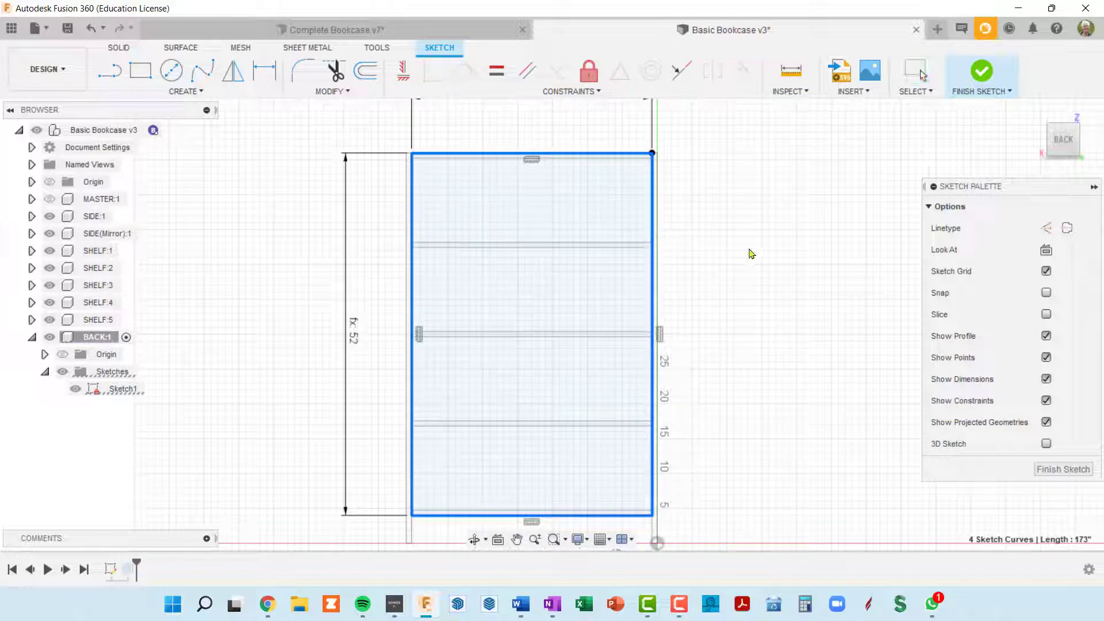
scroll(647, 156, "up", 3)
scroll(661, 155, "up", 2)
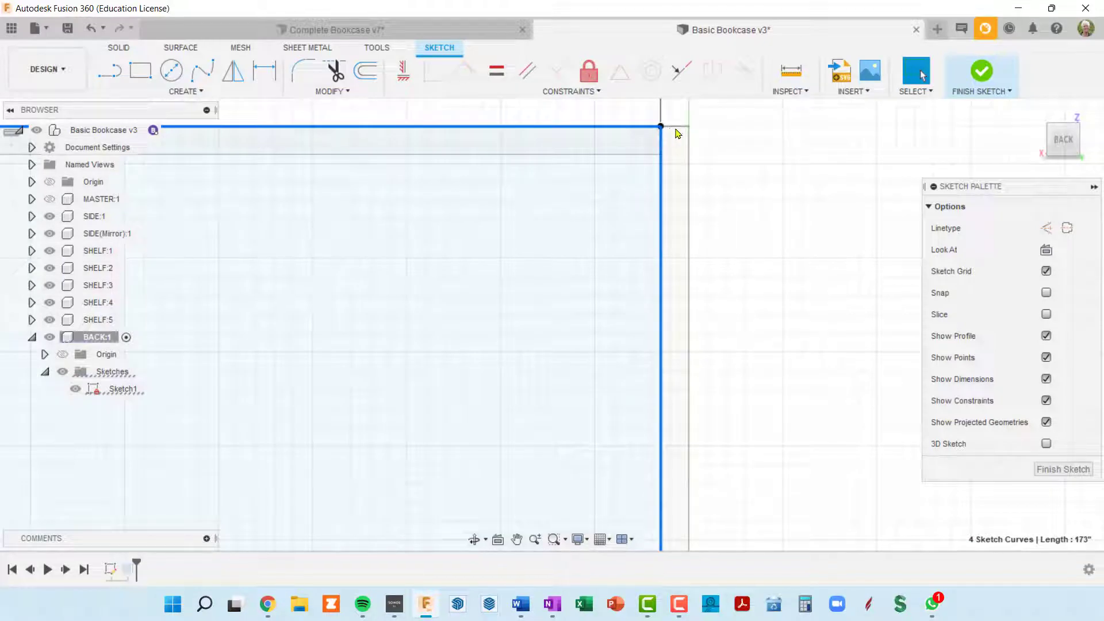
scroll(675, 136, "down", 5)
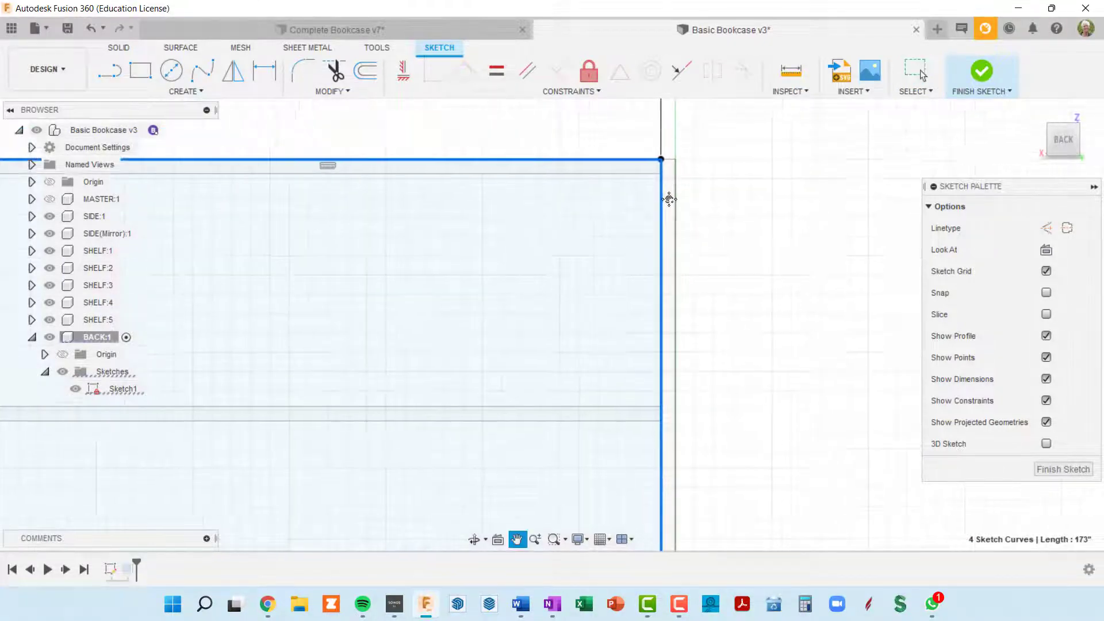
- Identify the constraints tying the back rectangle's upper corner to the projected corner point
scroll(659, 230, "up", 3)
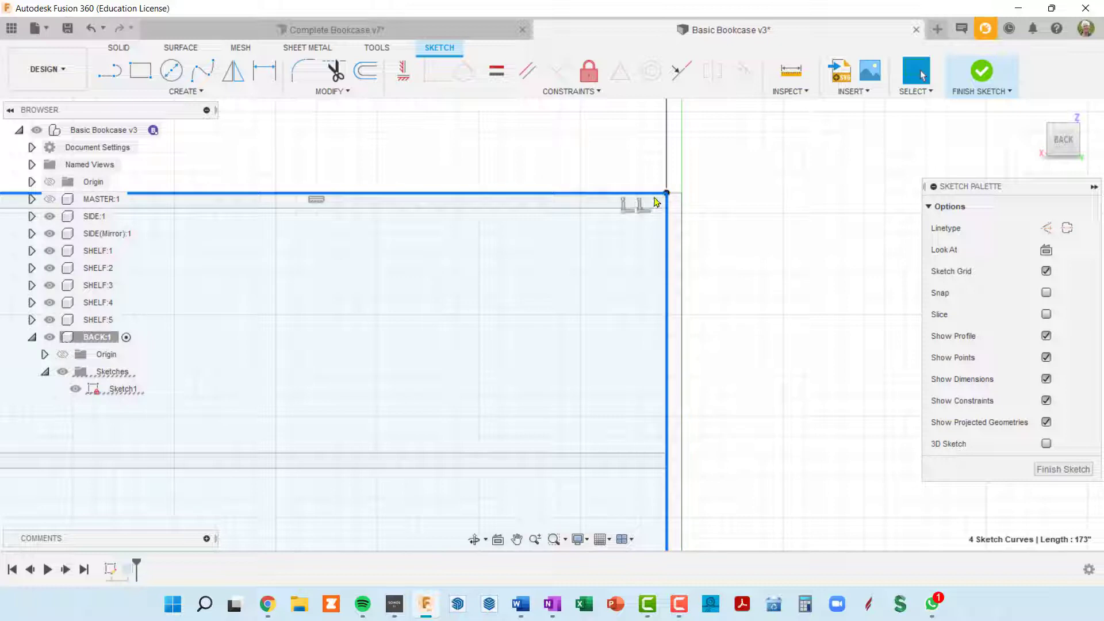
left_click(628, 210)
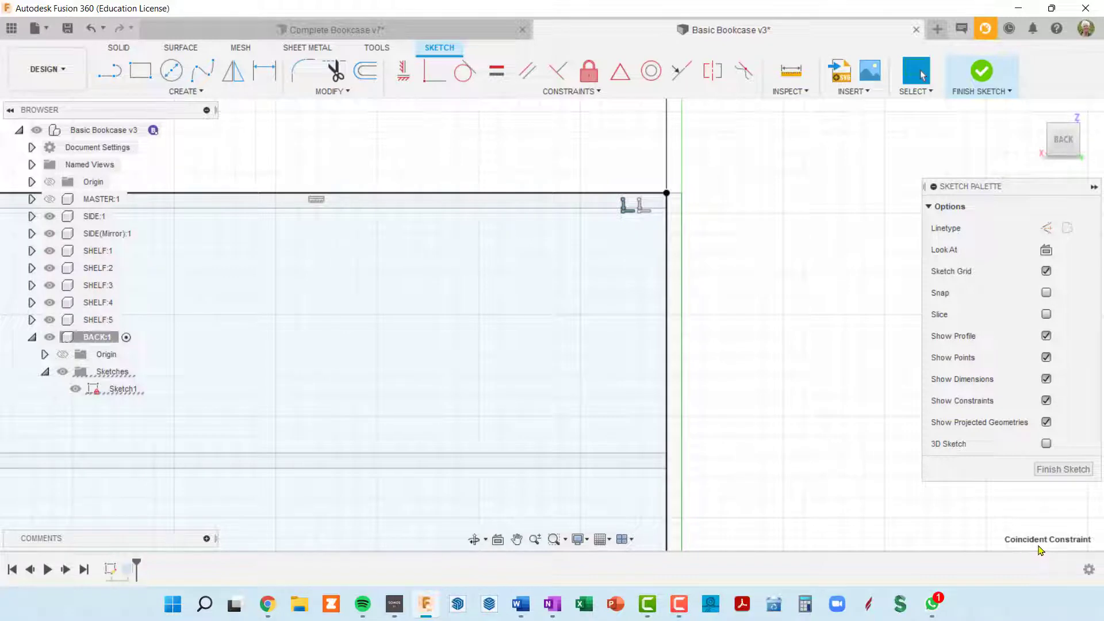
scroll(640, 207, "up", 2)
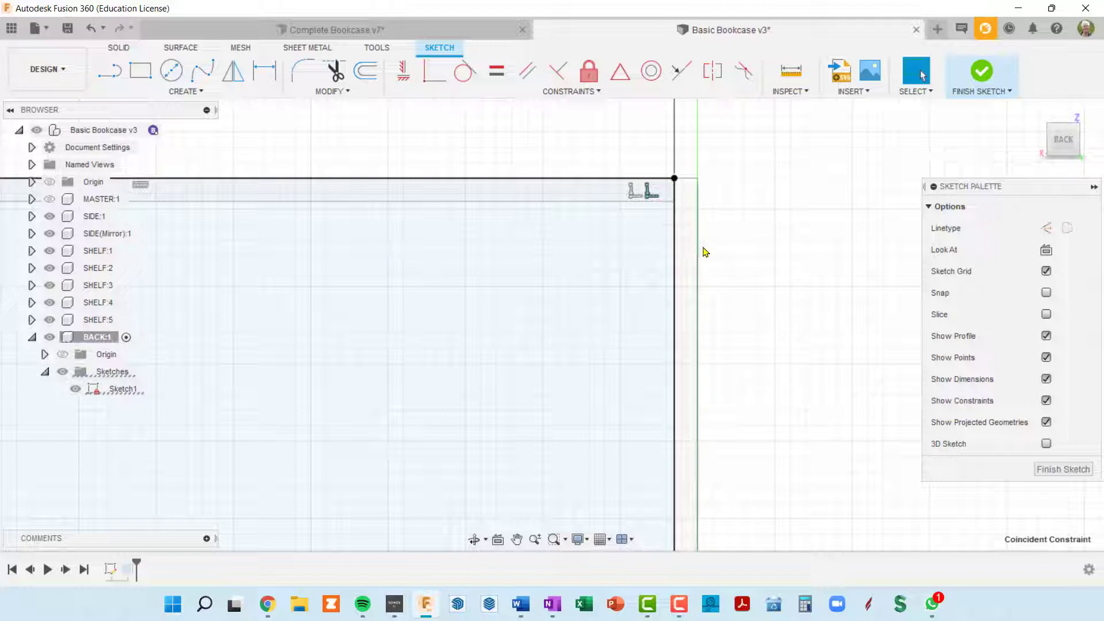
scroll(702, 248, "down", 2)
middle_click_drag(702, 207, 705, 203)
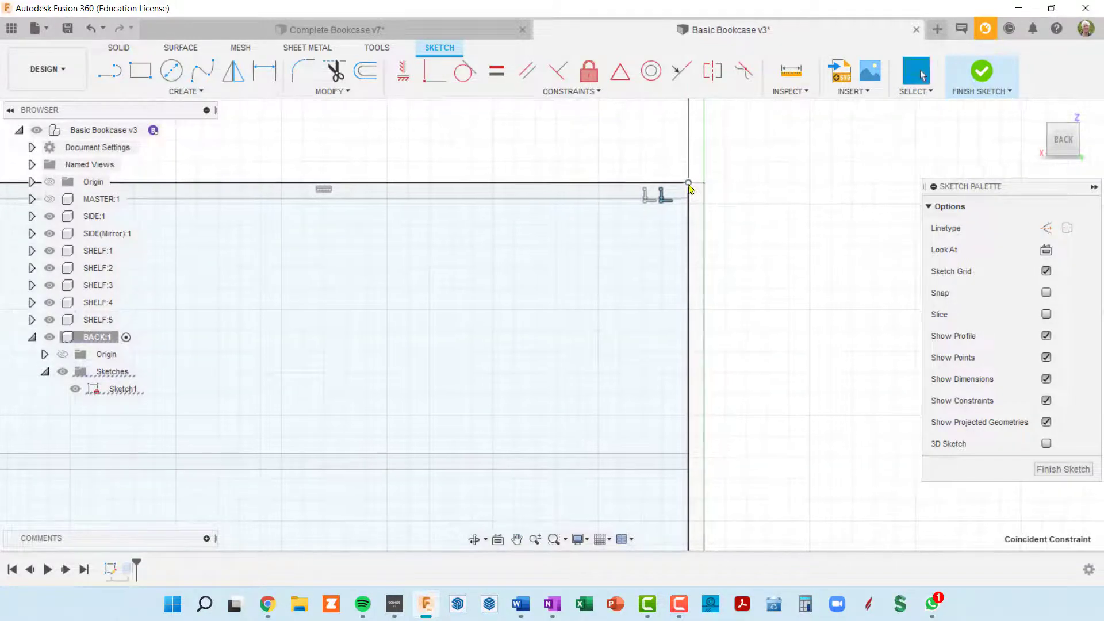
scroll(692, 211, "down", 2)
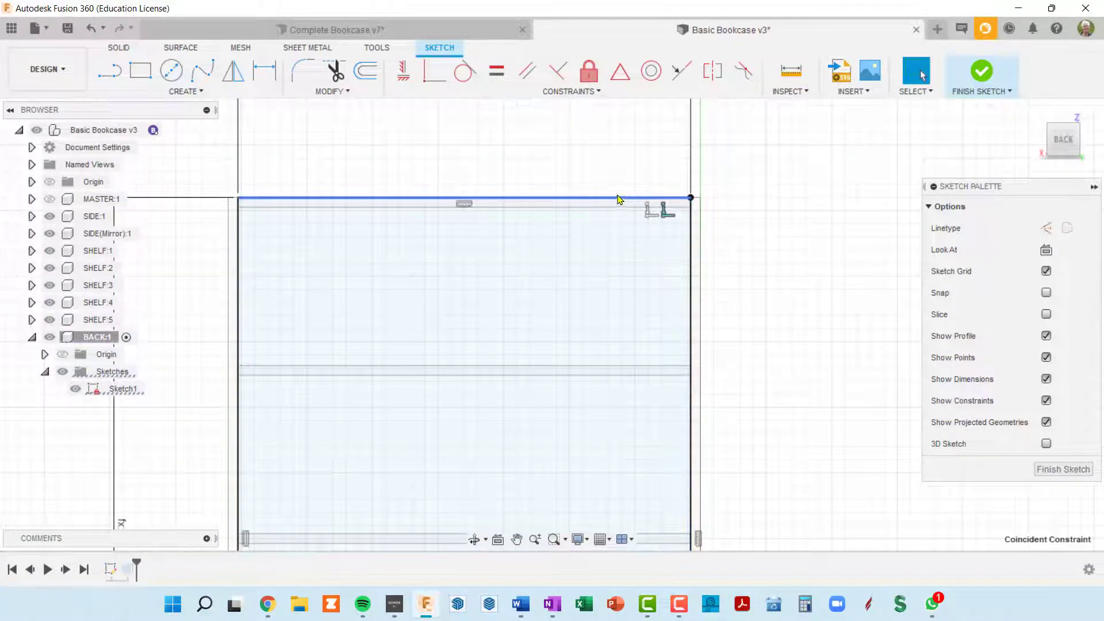
left_click(631, 240)
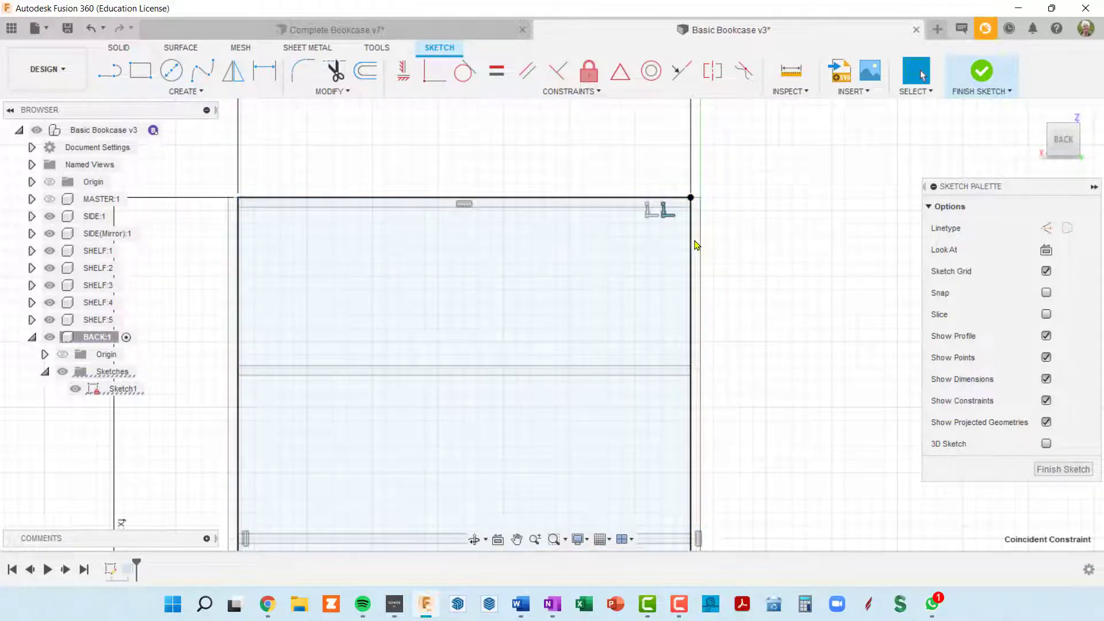
- Delete the coincident constraints from the back rectangle's top edge and from the vertical edge meeting it at the projected corner point
scroll(690, 243, "up", 2)
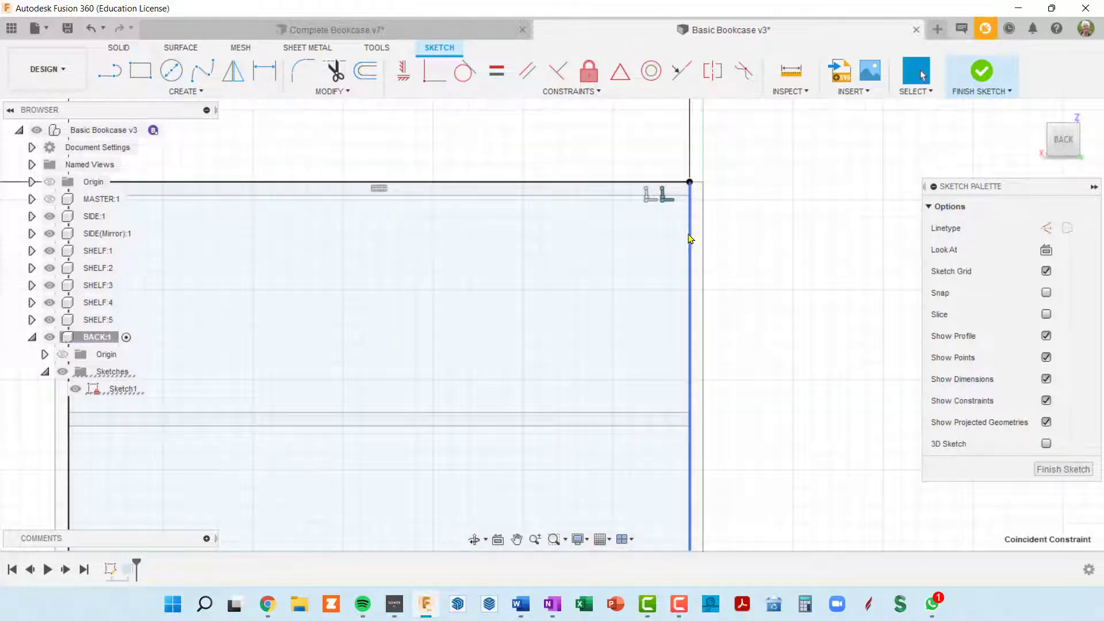
right_click(691, 239)
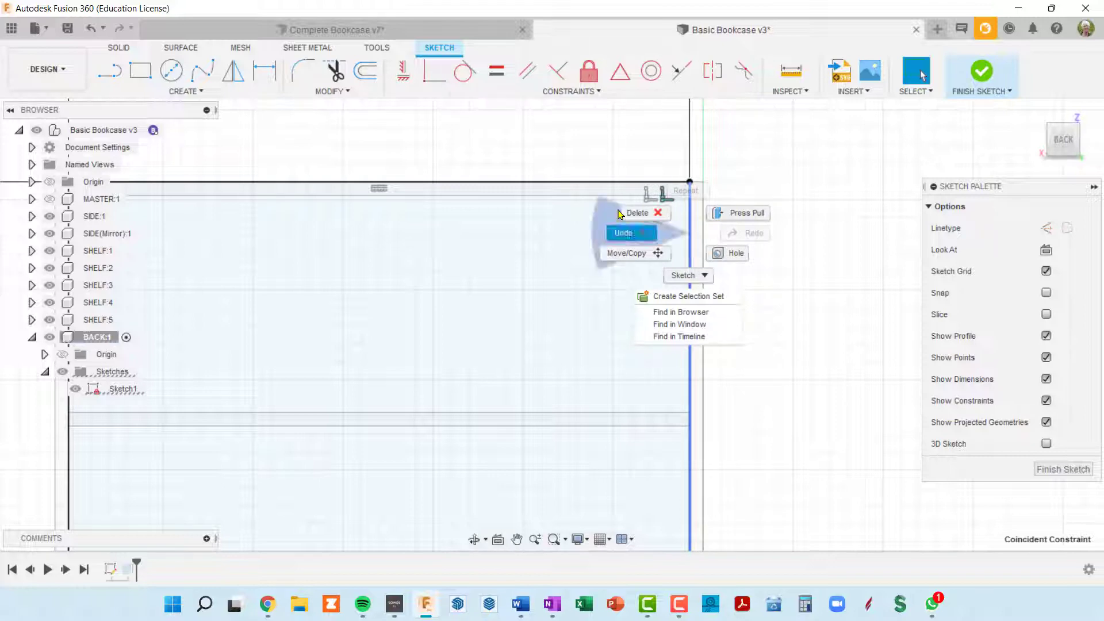
left_click(593, 184)
left_click(591, 183)
right_click(594, 187)
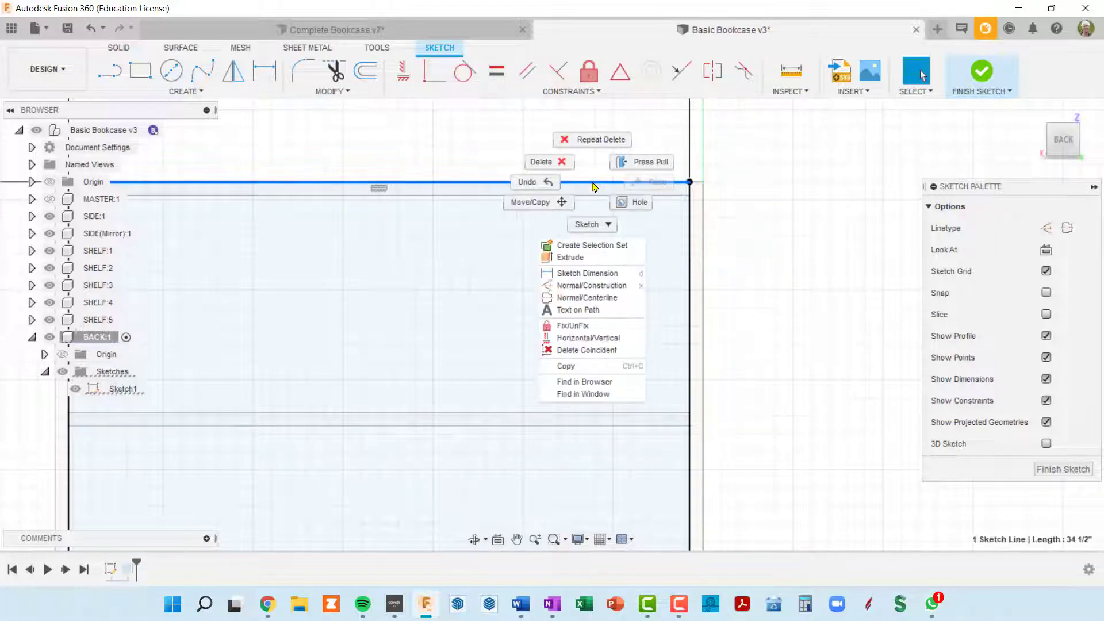
left_click(586, 350)
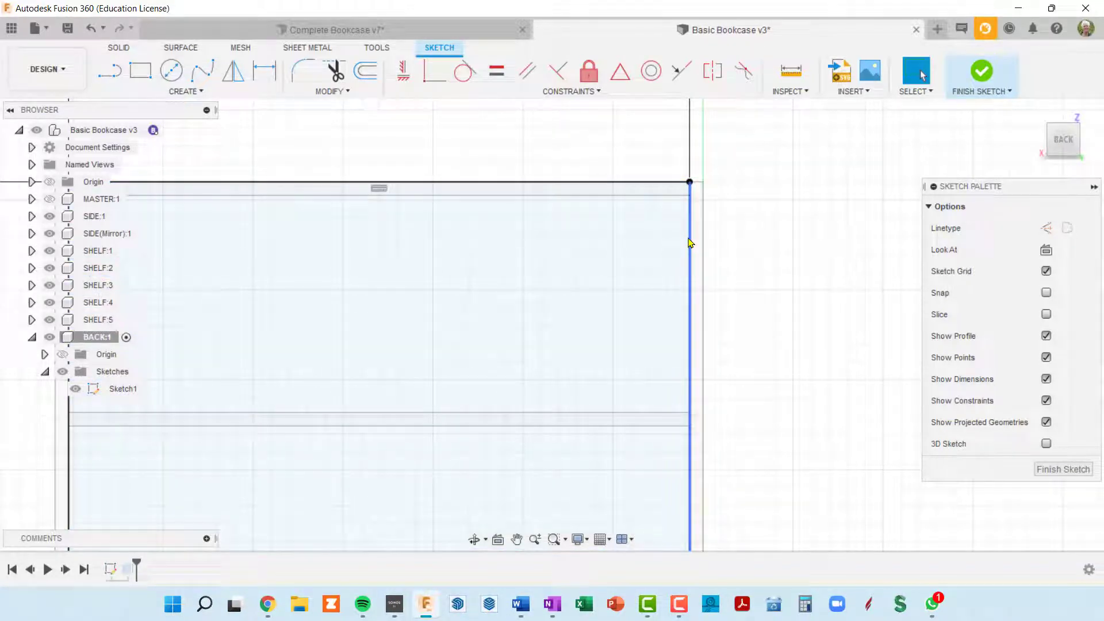
right_click(690, 243)
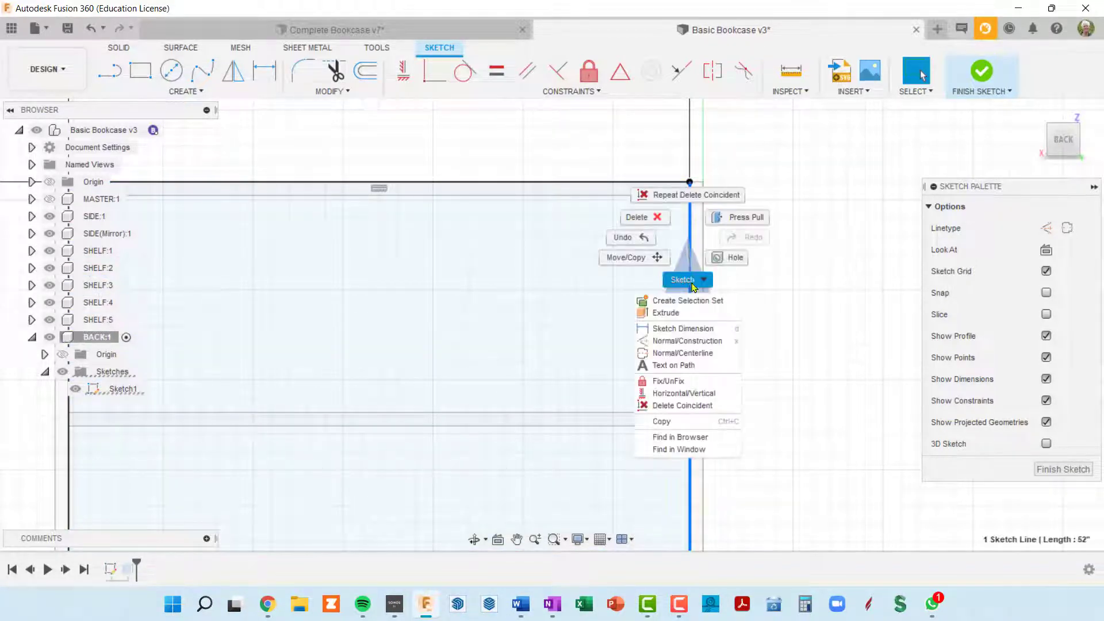
left_click(686, 407)
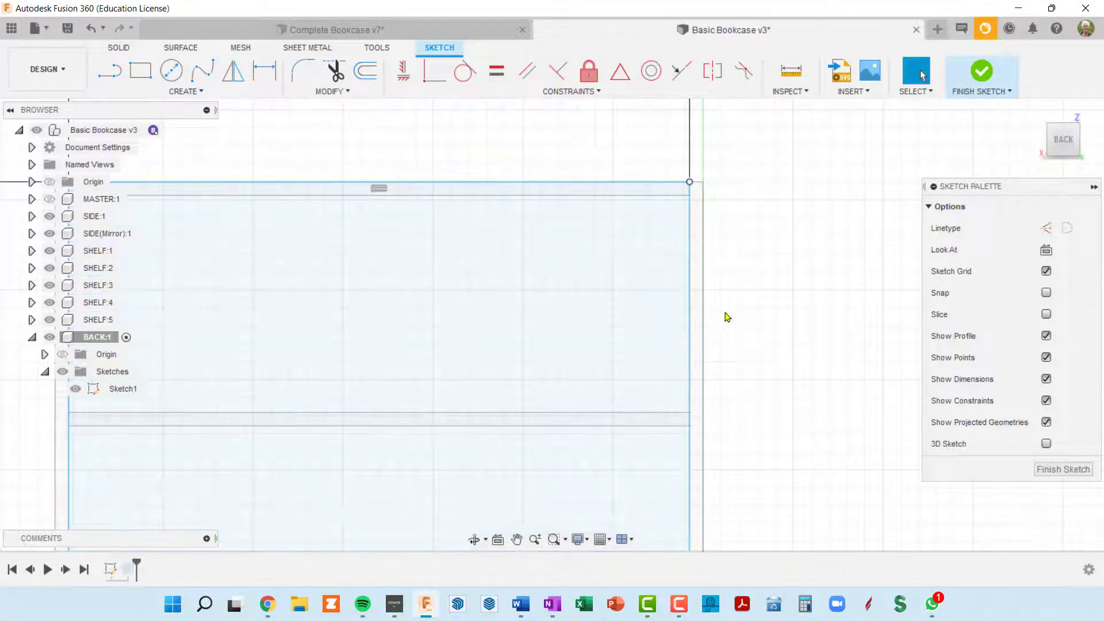
- Select all four lines of the back rectangle and move it down, away from the projected corner point
scroll(735, 224, "down", 5)
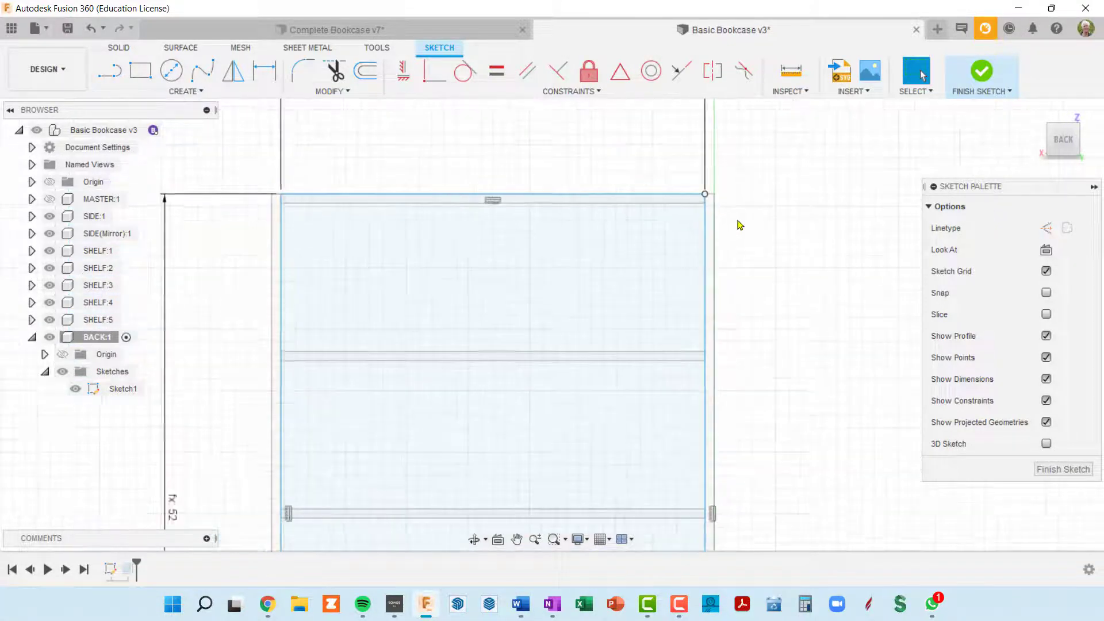
middle_click_drag(745, 227, 728, 177)
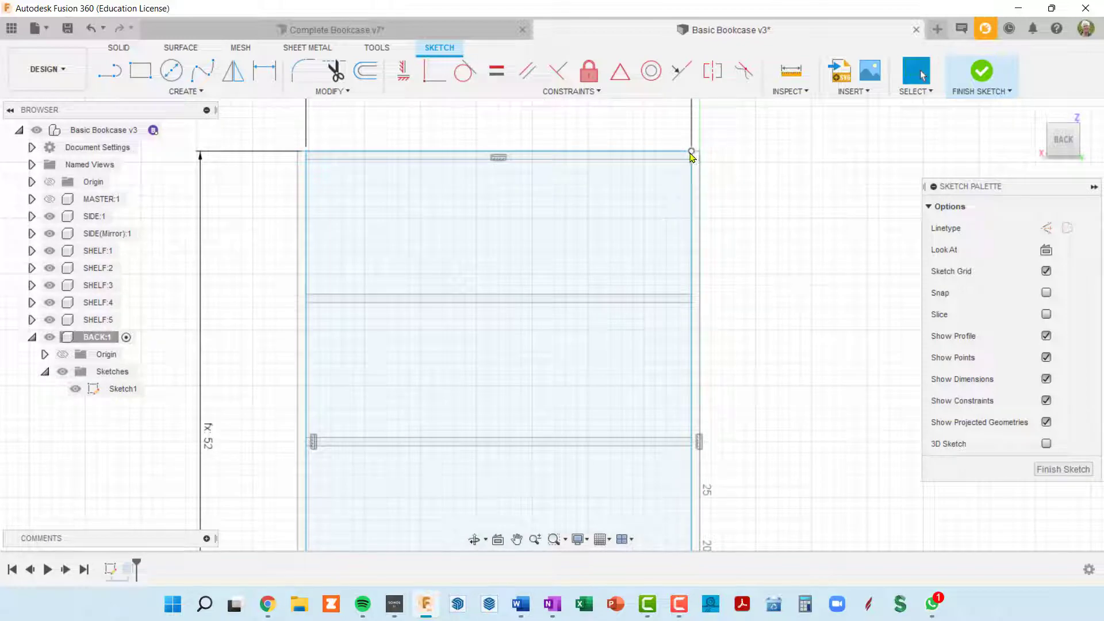
scroll(723, 228, "down", 3)
mouse_move(719, 257)
middle_mouse_down()
mouse_move(678, 229)
mouse_move(650, 234)
middle_mouse_up()
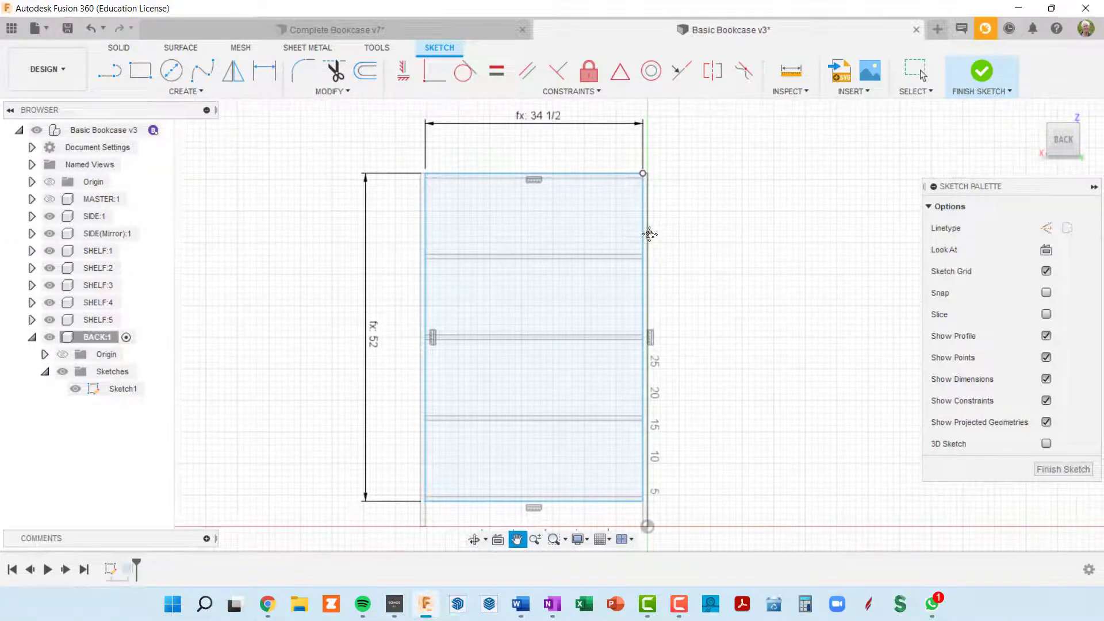
double_click(609, 179)
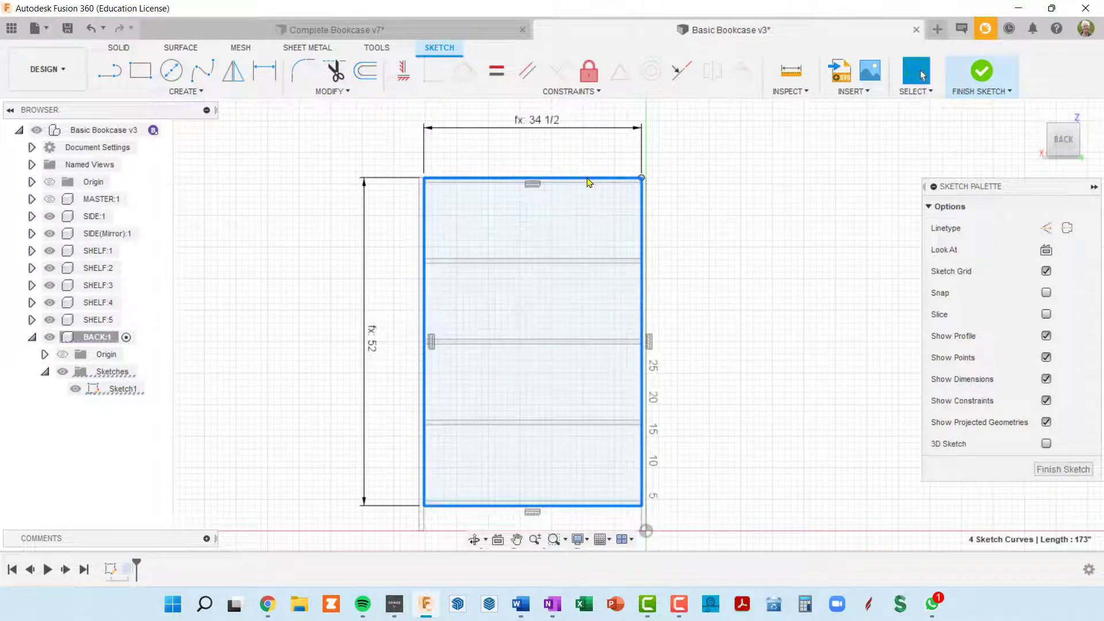
left_click_drag(587, 178, 636, 212)
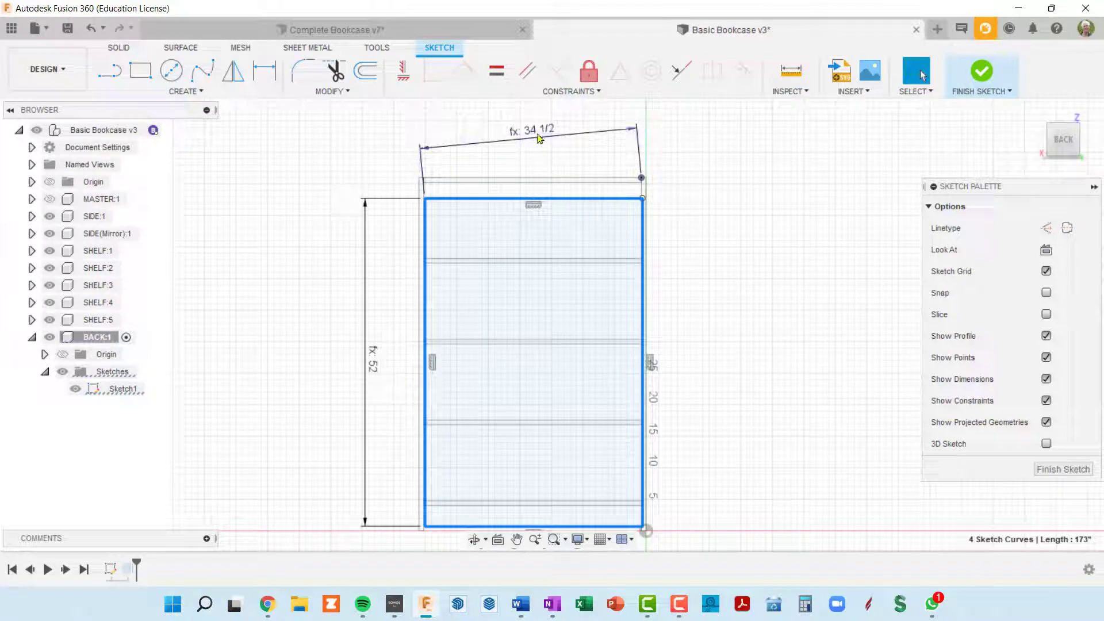
- Check the projected corner point and delete the slanted width dimension attached to it
scroll(641, 181, "up", 4)
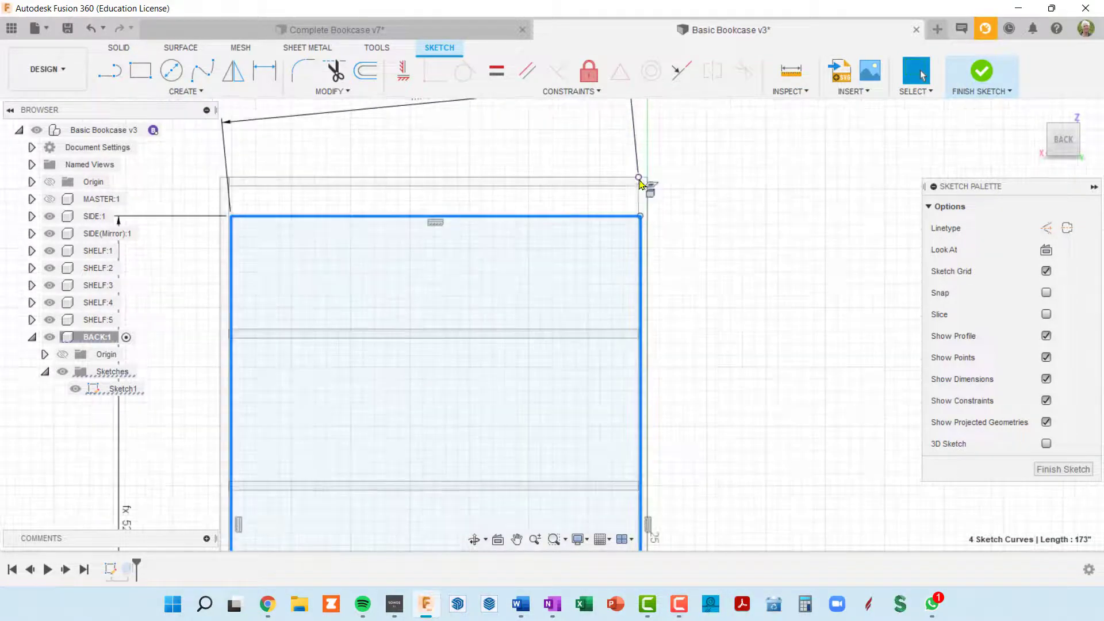
scroll(642, 183, "down", 3)
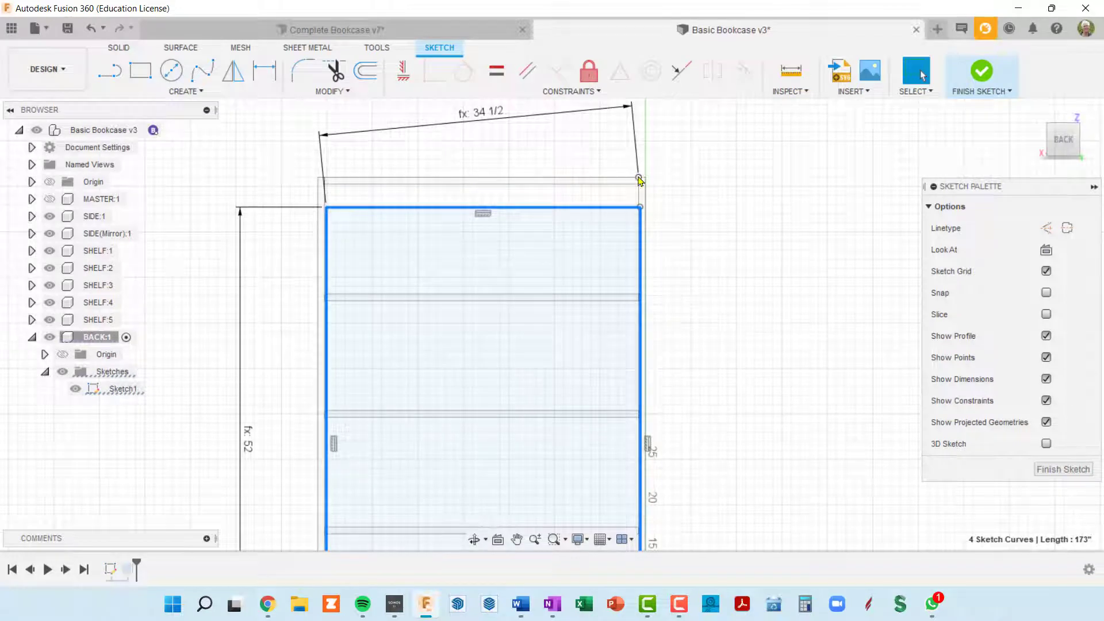
scroll(638, 180, "up", 3)
scroll(634, 182, "up", 1)
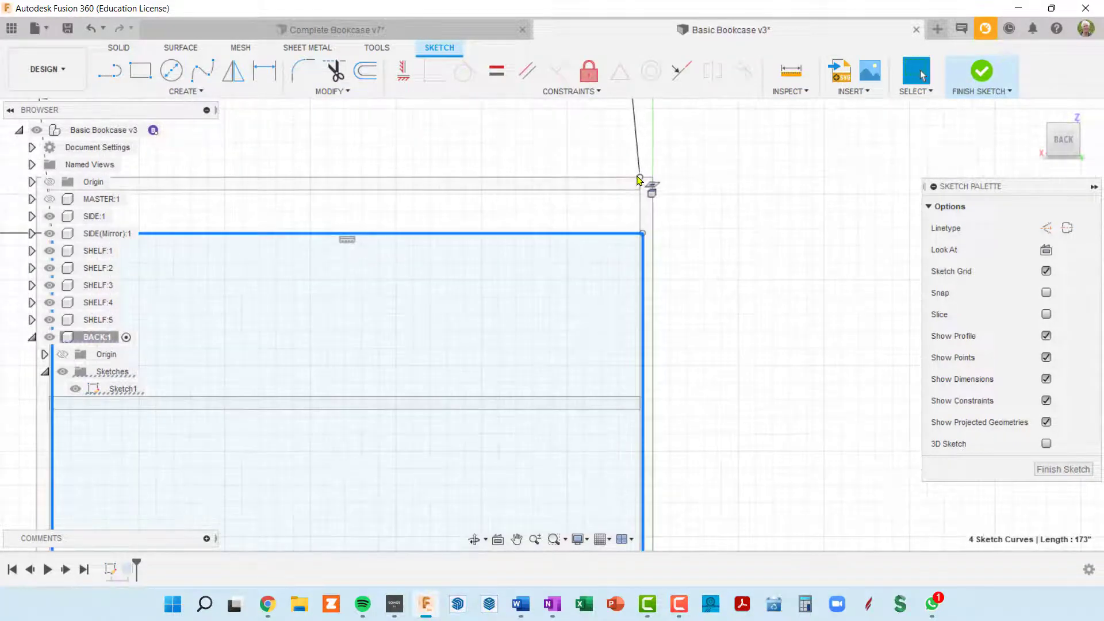
scroll(640, 181, "down", 3)
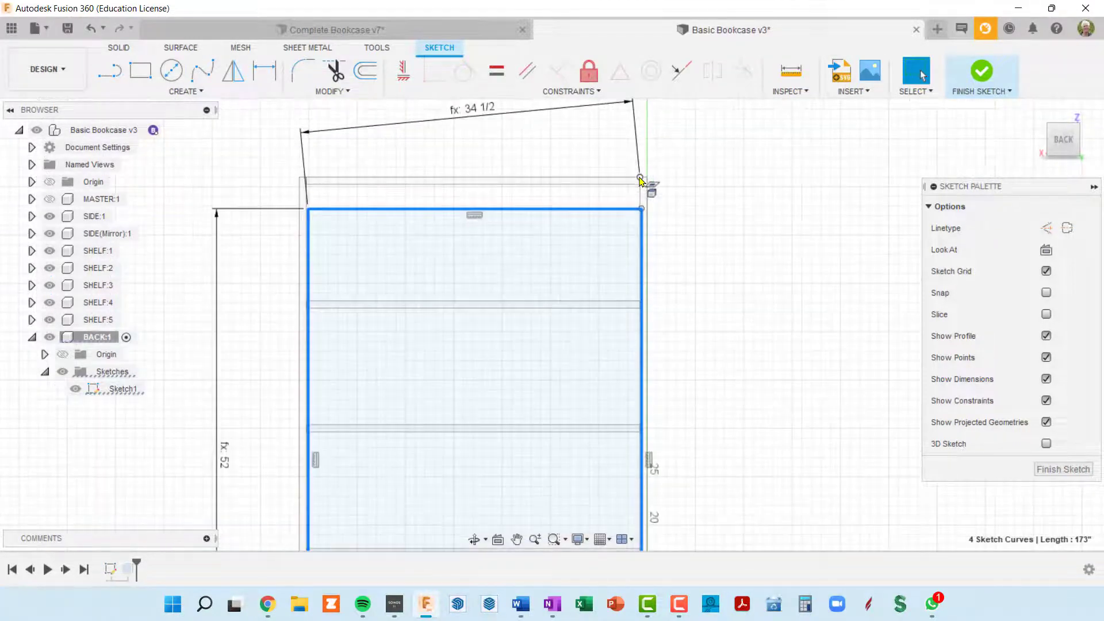
left_click(498, 114)
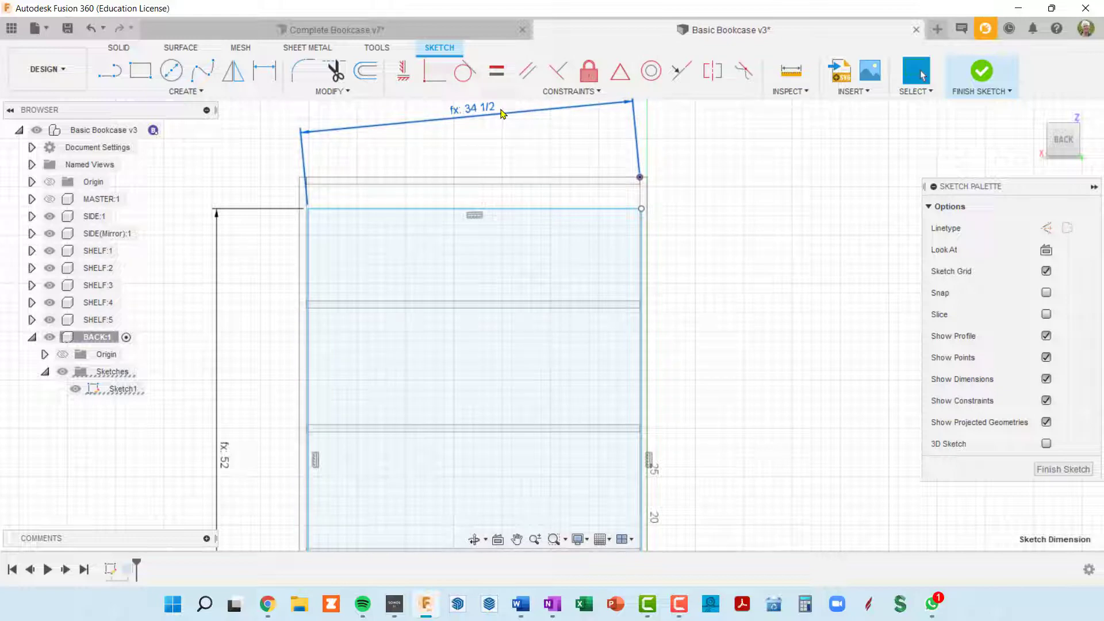
key("Delete")
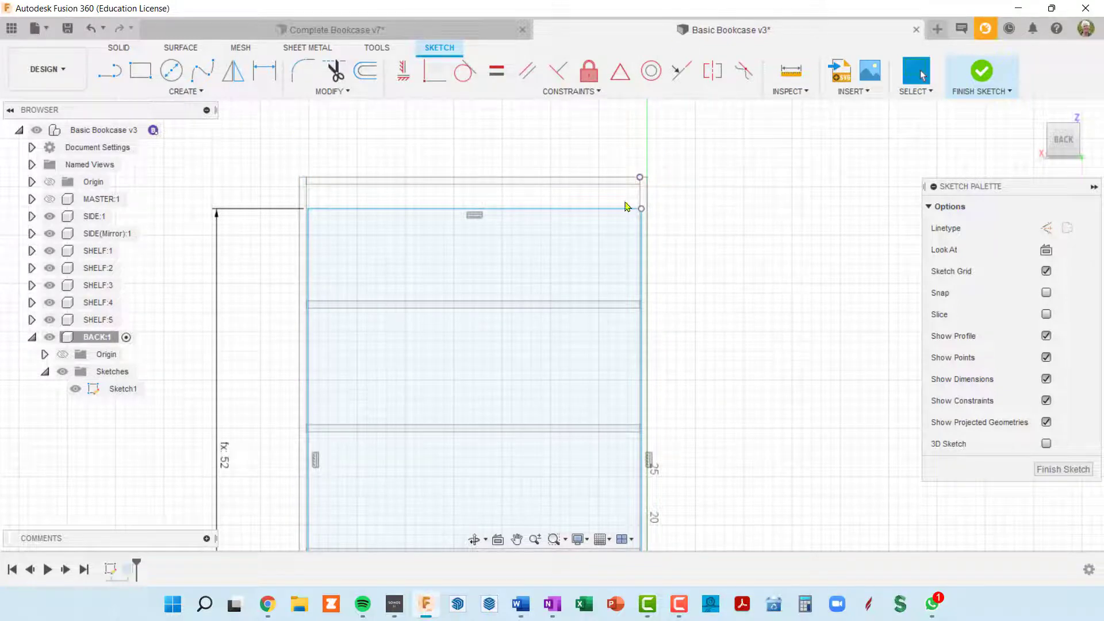
- Select and delete the leftover projected point at the bookcase's upper corner
scroll(633, 207, "up", 3)
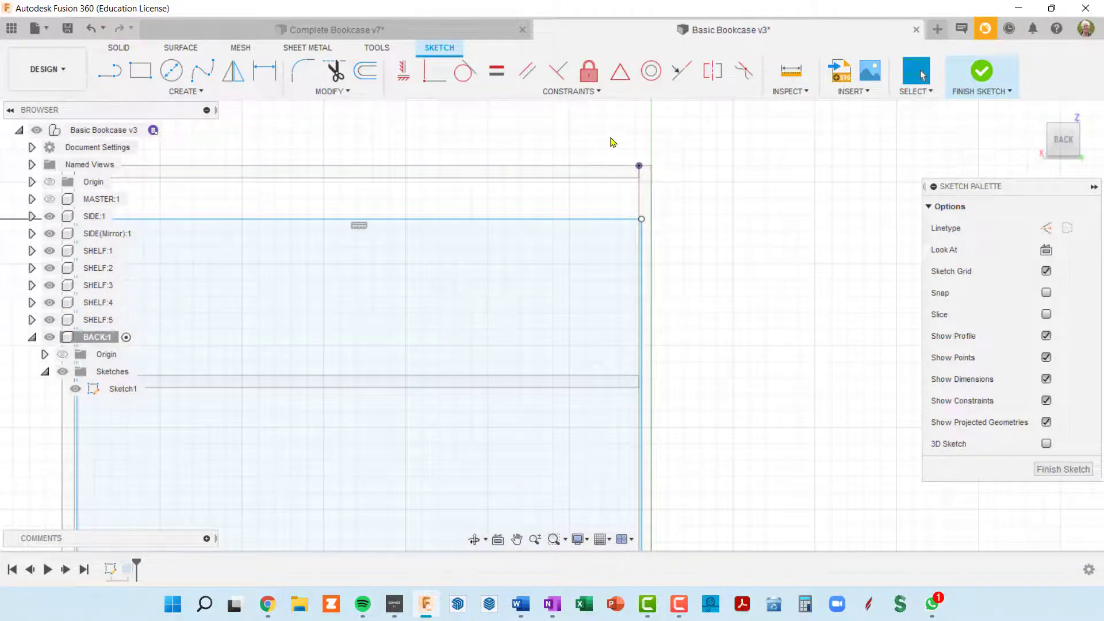
left_click_drag(612, 142, 675, 198)
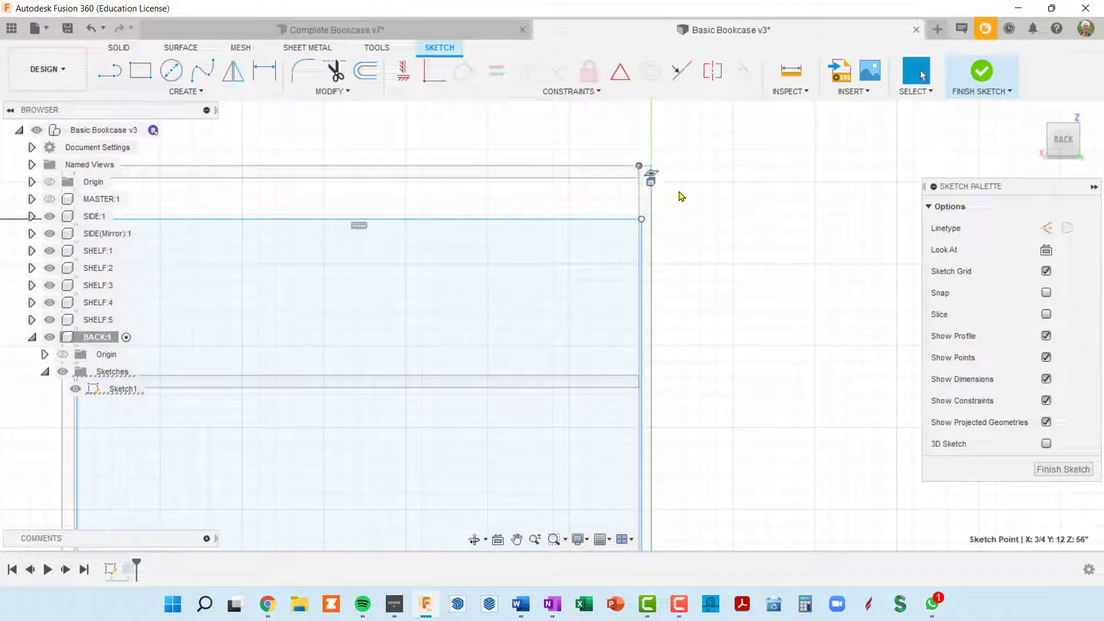
key("Delete")
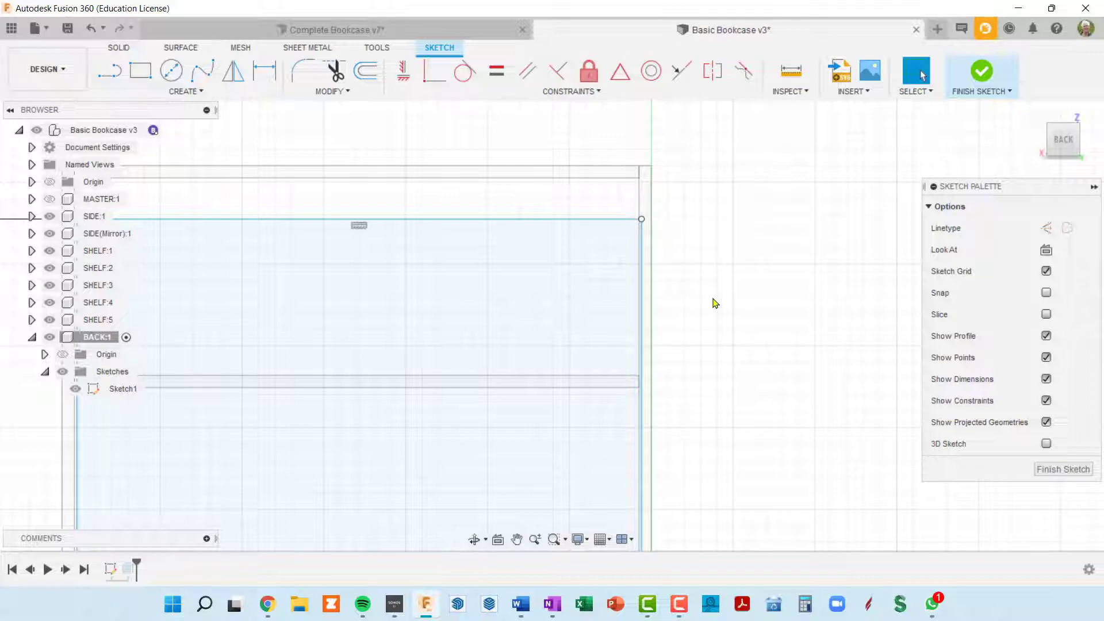
- Move the whole back rectangle up and outward so its top and one side extend beyond the bookcase
scroll(736, 290, "down", 2)
left_click(660, 257)
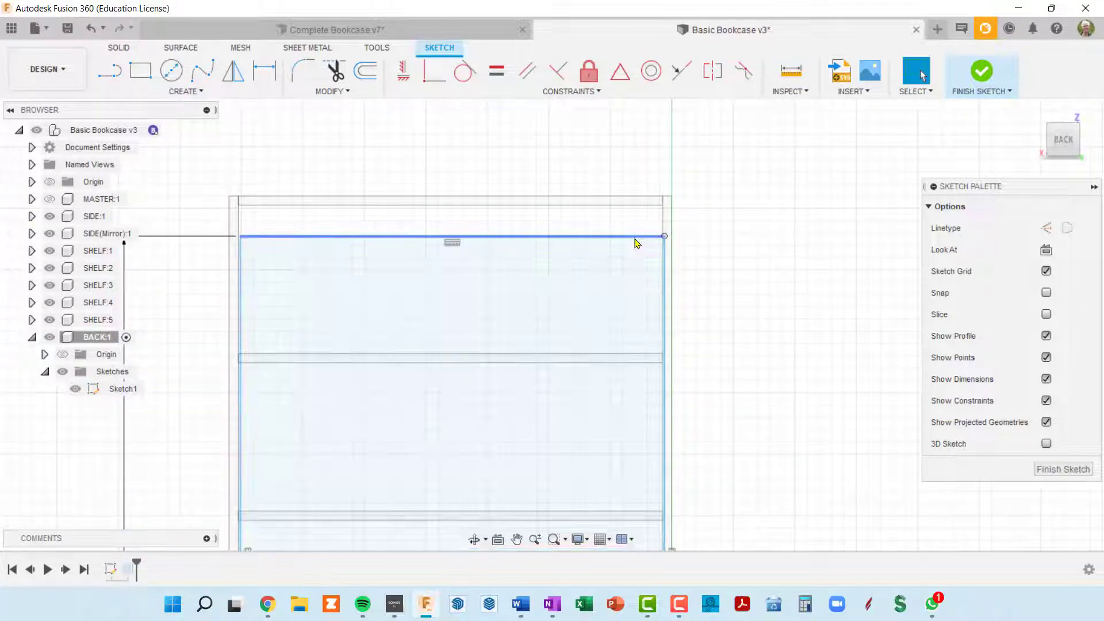
double_click(635, 237)
mouse_move(634, 238)
left_mouse_down()
mouse_move(677, 181)
mouse_move(739, 159)
mouse_move(694, 146)
mouse_move(702, 149)
left_mouse_up()
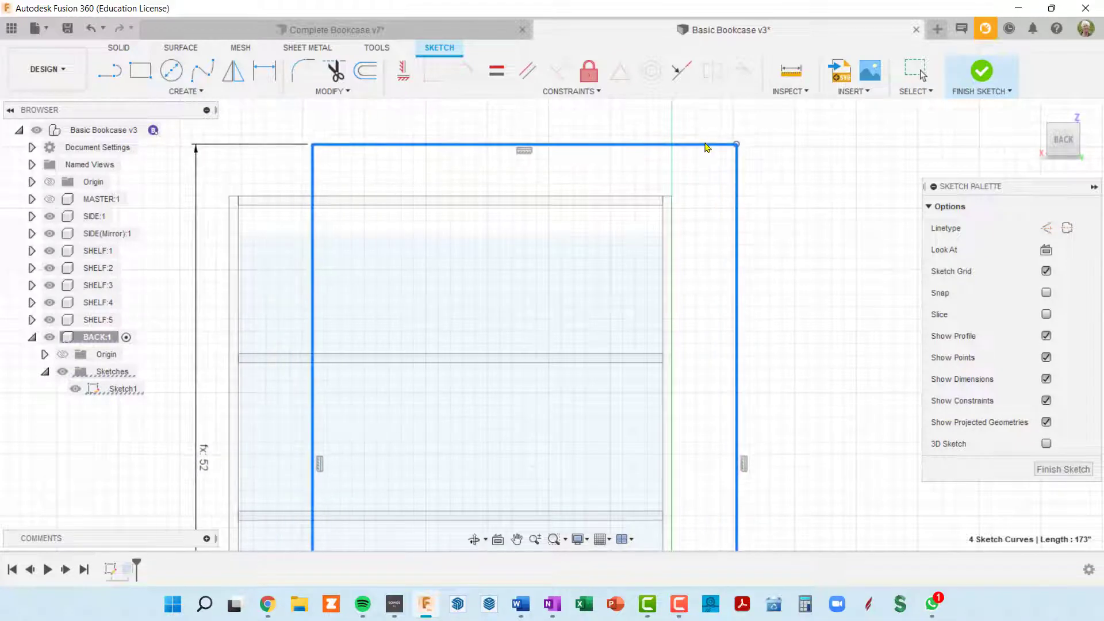
scroll(785, 204, "down", 3)
mouse_move(788, 202)
middle_mouse_down()
mouse_move(698, 204)
mouse_move(693, 217)
middle_mouse_up()
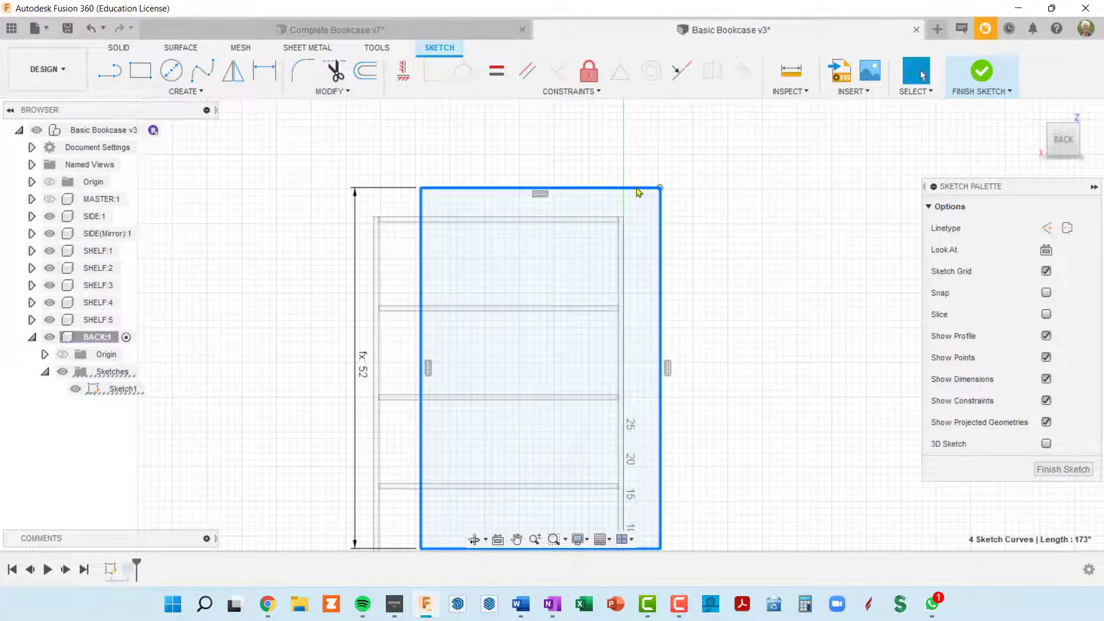
left_click(689, 209)
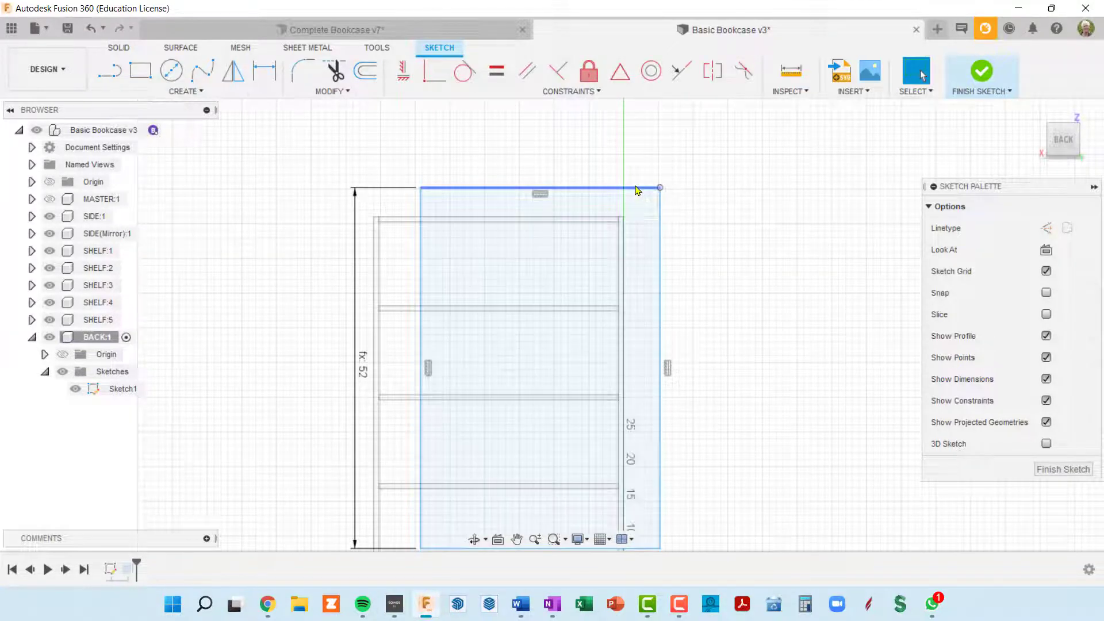
- Pull the rectangle's top line away from the open corner, and close the corner by making the two free endpoints coincident
mouse_move(637, 190)
left_mouse_down()
mouse_move(628, 164)
mouse_move(604, 153)
mouse_move(545, 174)
mouse_move(564, 186)
left_mouse_up()
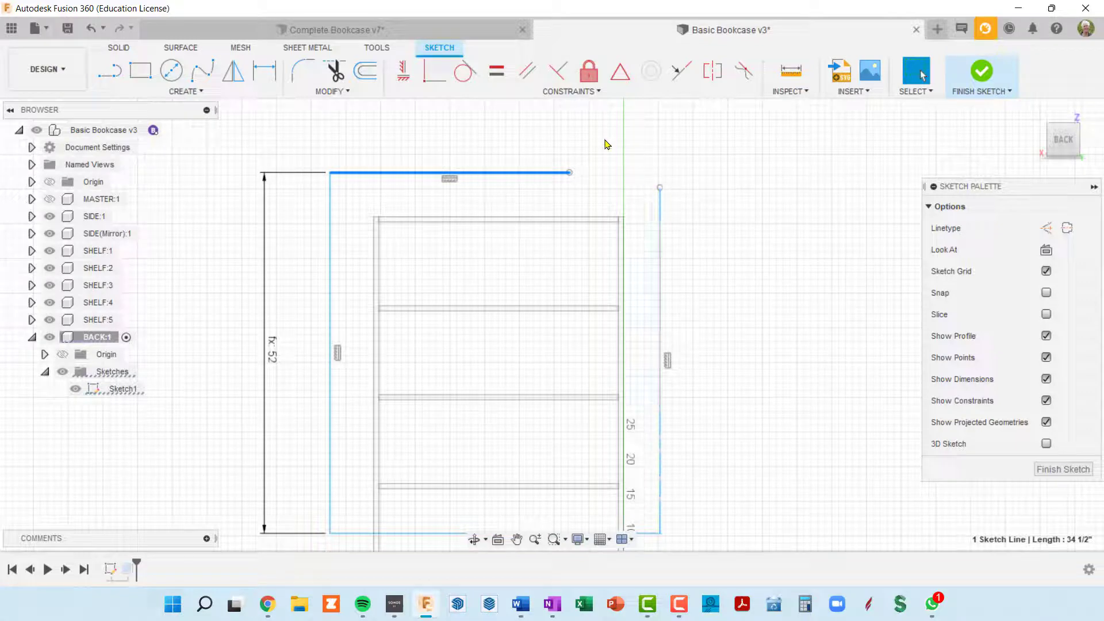
left_click(436, 76)
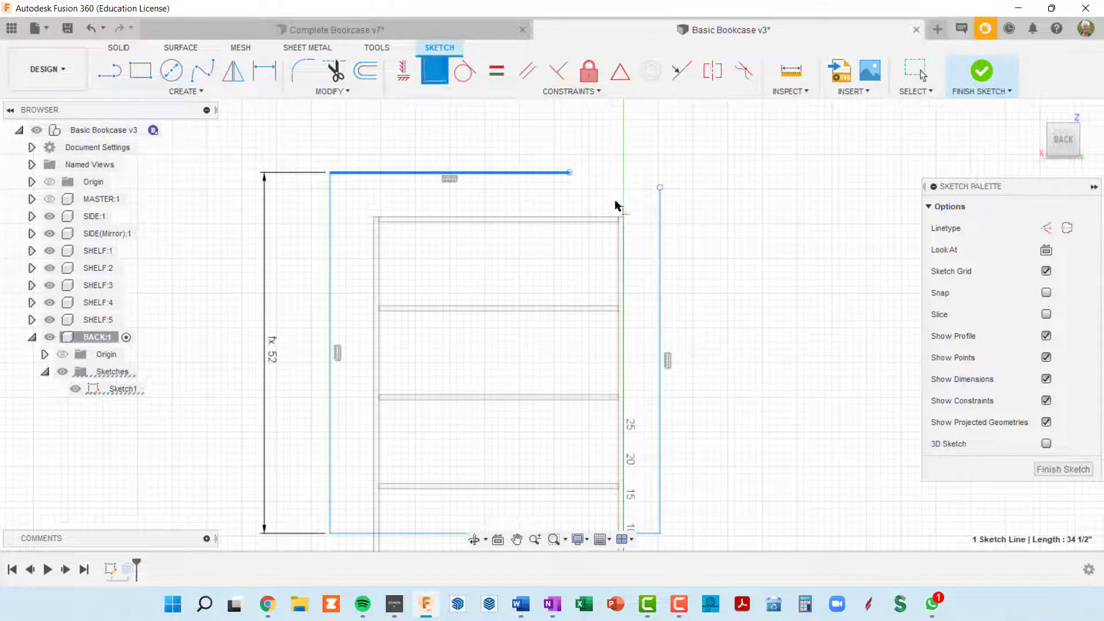
left_click(660, 189)
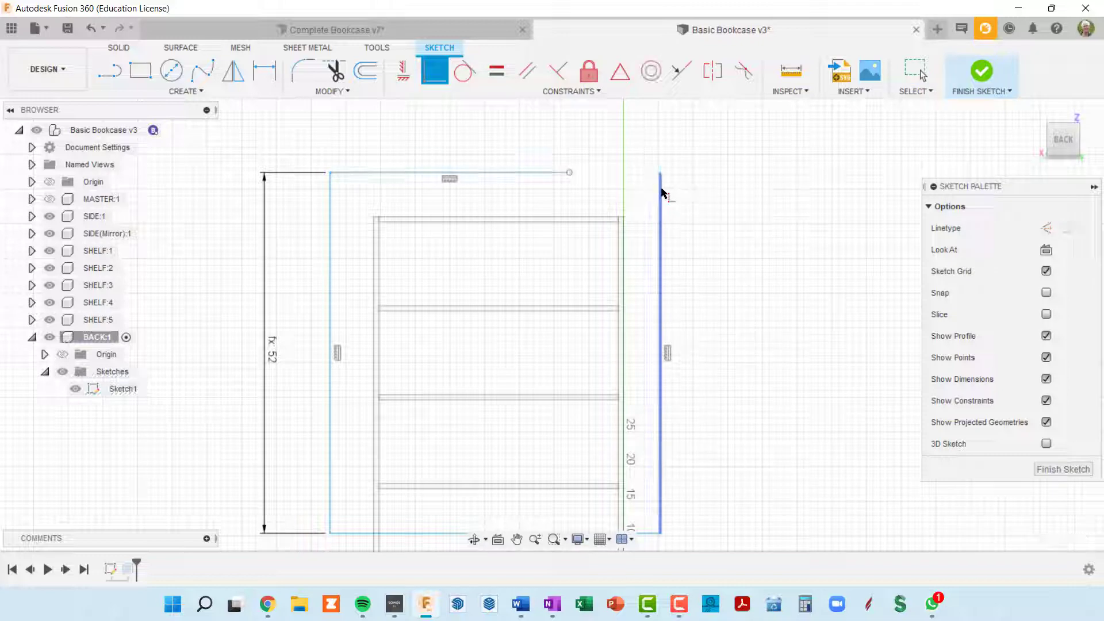
left_click(570, 173)
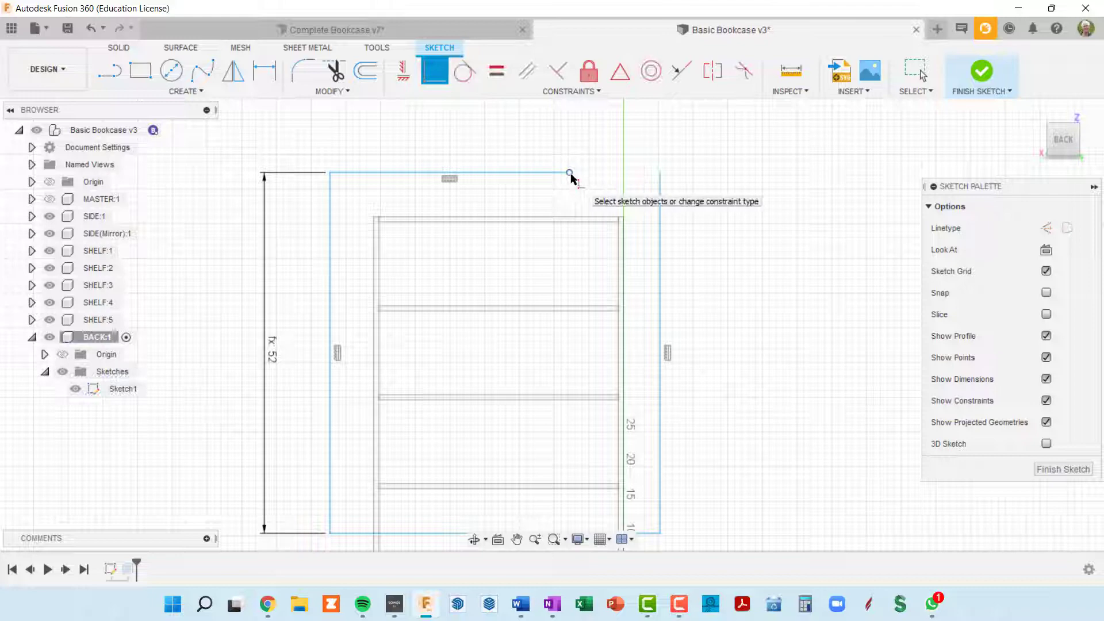
left_click(660, 172)
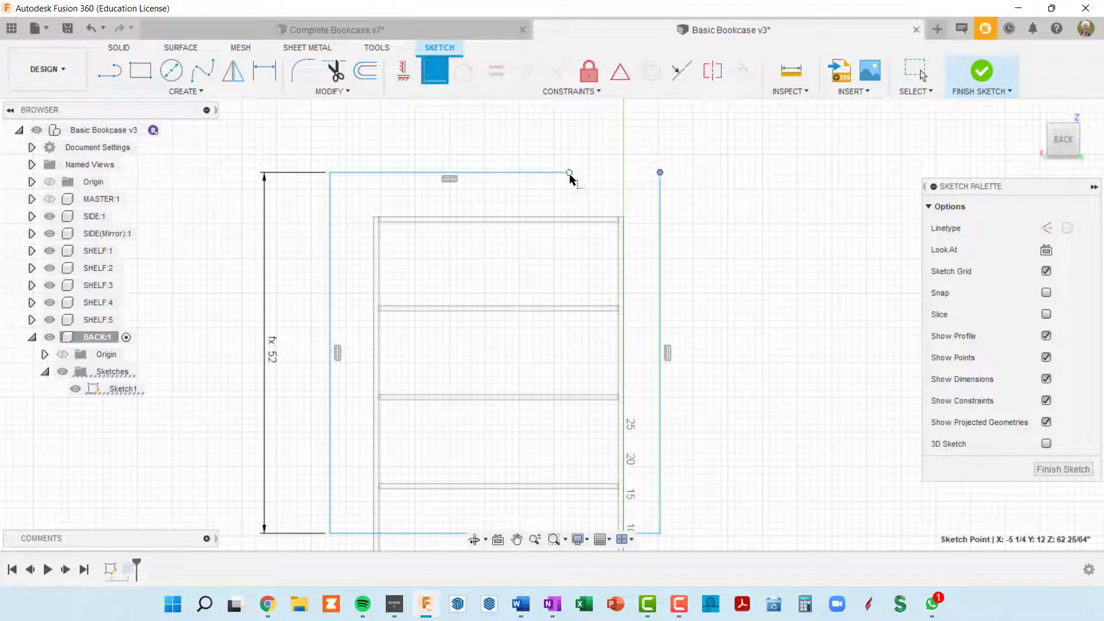
left_click(570, 173)
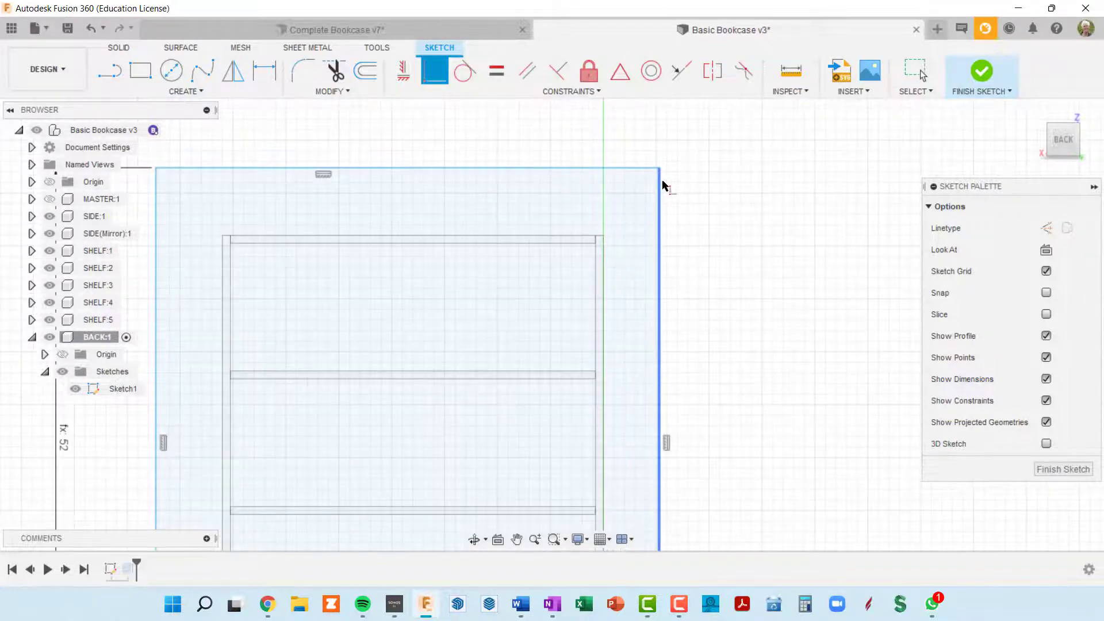
scroll(672, 193, "up", 3)
middle_click_drag(665, 184, 694, 161)
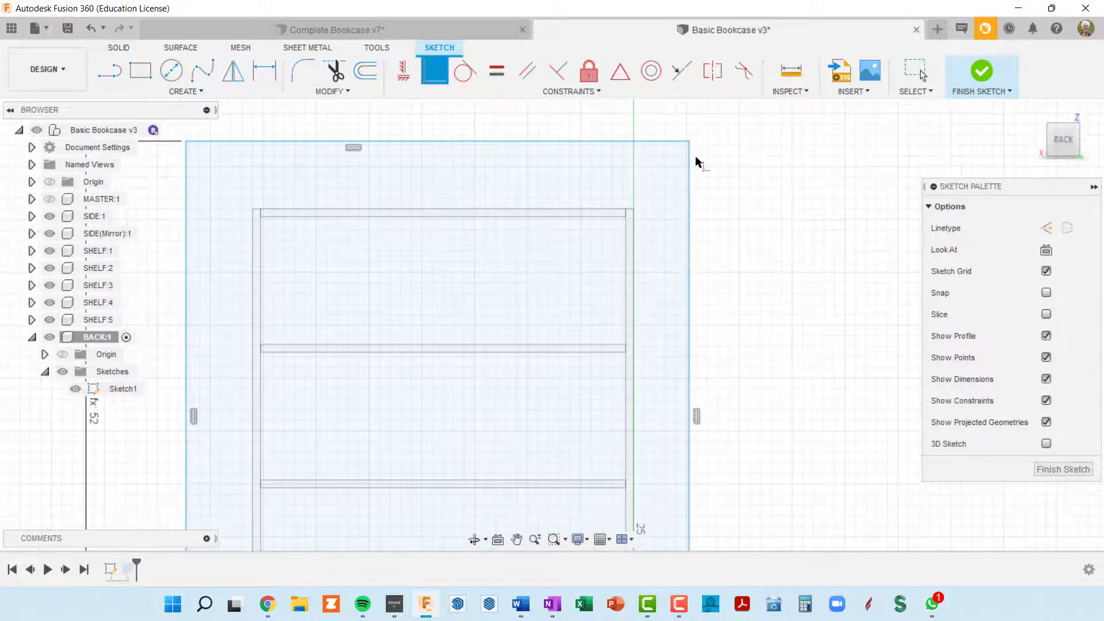
scroll(693, 165, "down", 3)
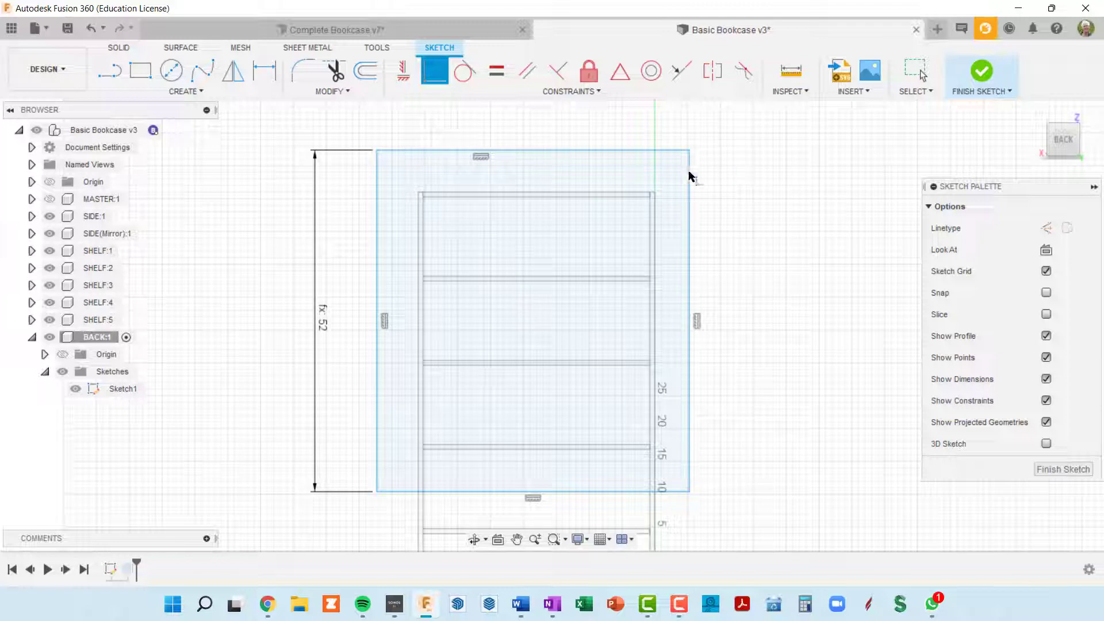
scroll(547, 180, "up", 2)
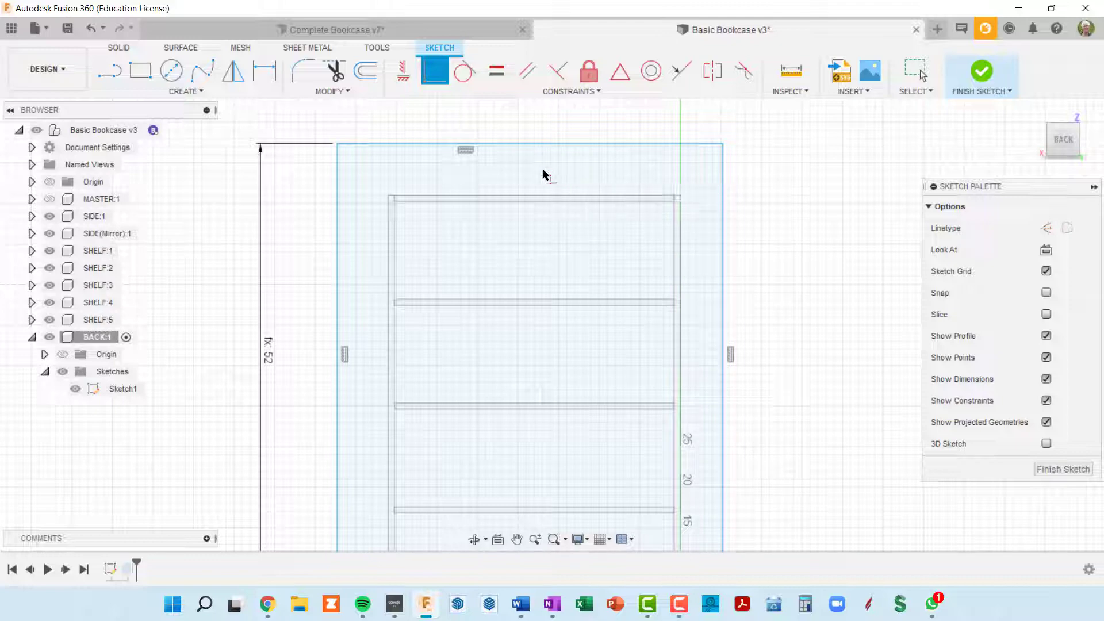
key("Escape")
- Dimension the back rectangle's top edge with the parameter expression caseWidth-plySide
left_click(539, 173)
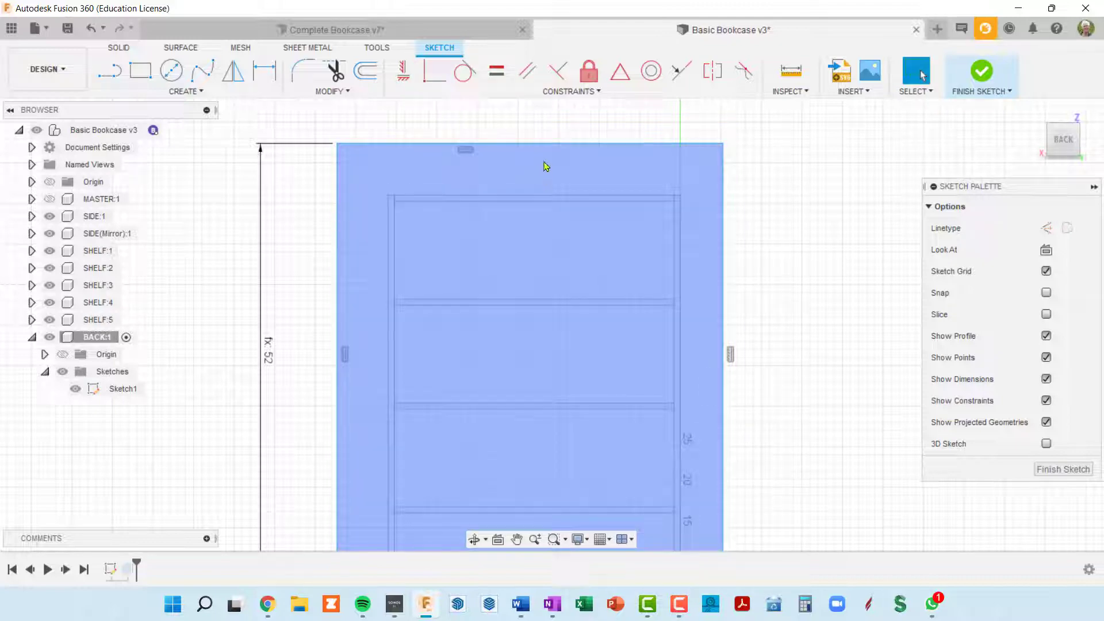
scroll(547, 187, "down", 4)
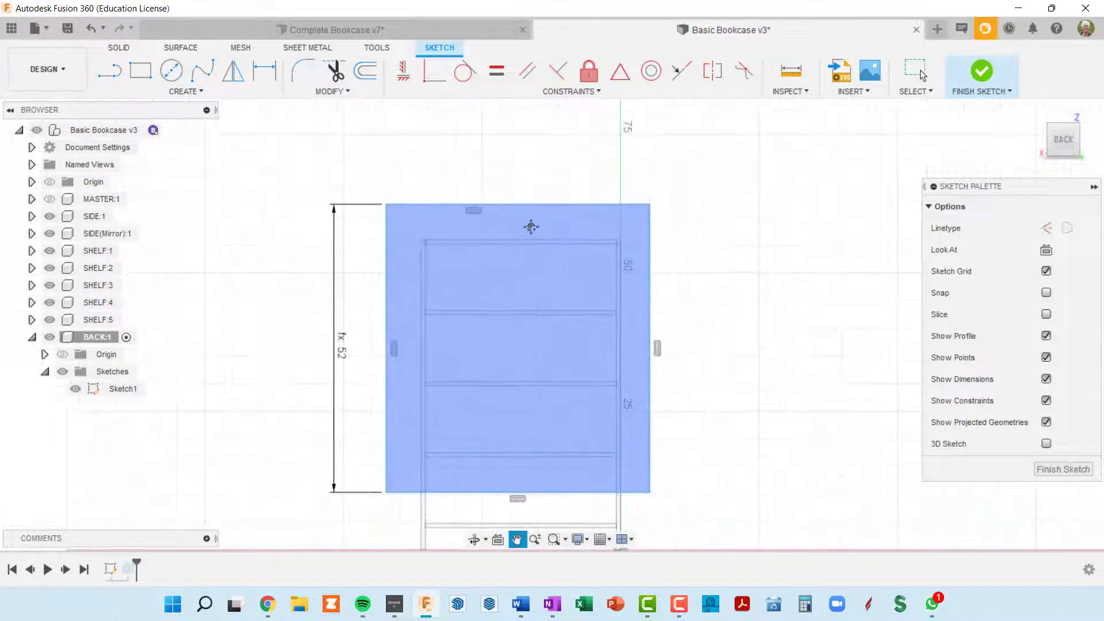
key("Escape")
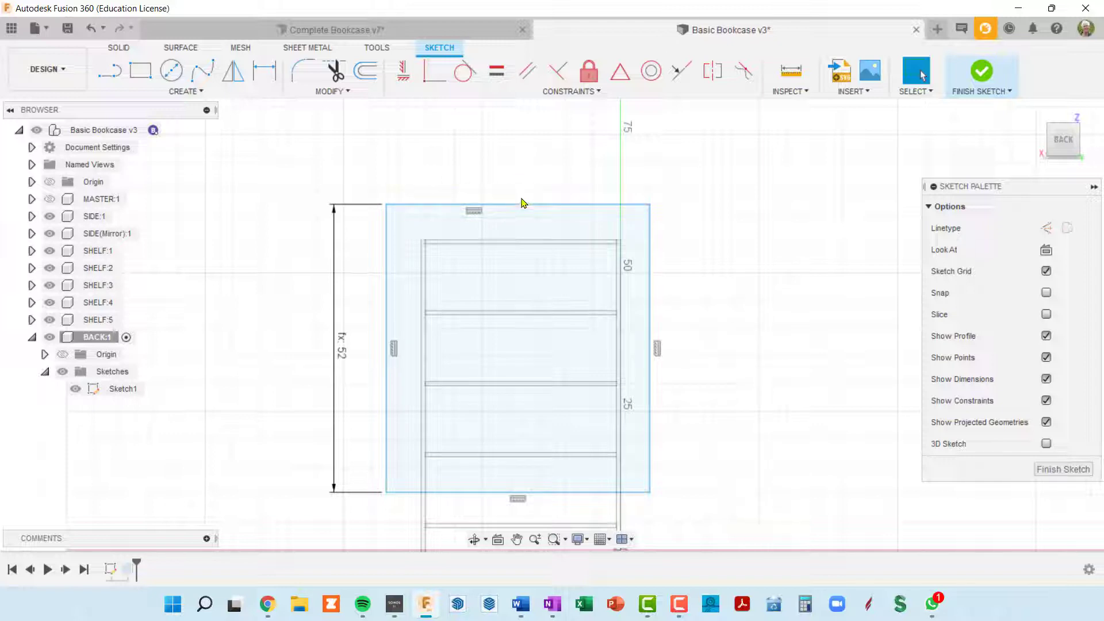
key("d")
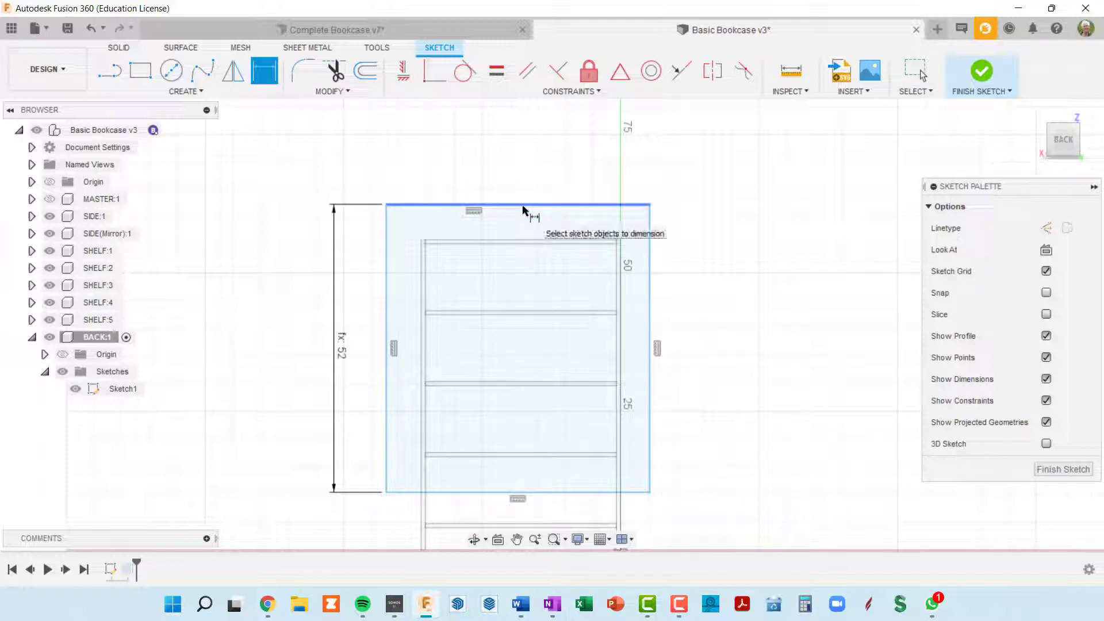
left_click(523, 205)
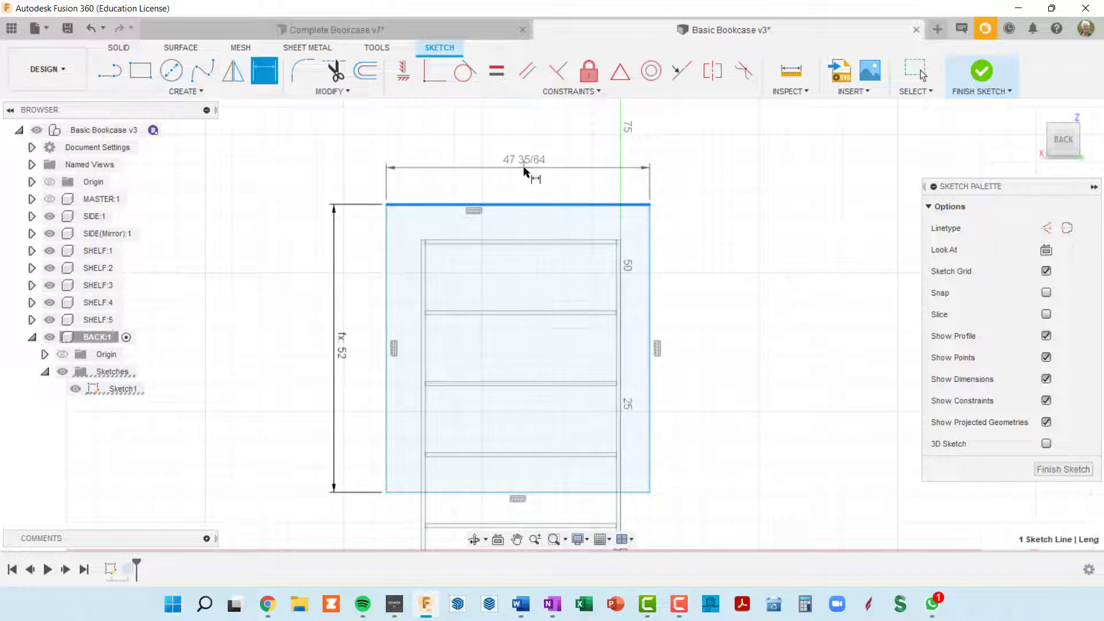
left_click(562, 193)
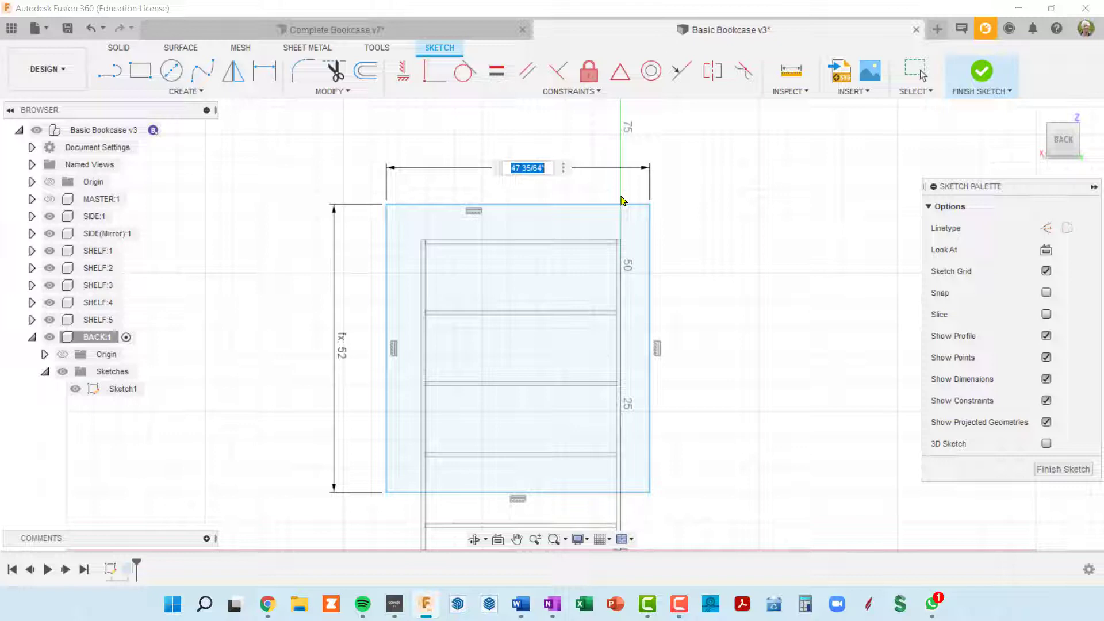
type("case")
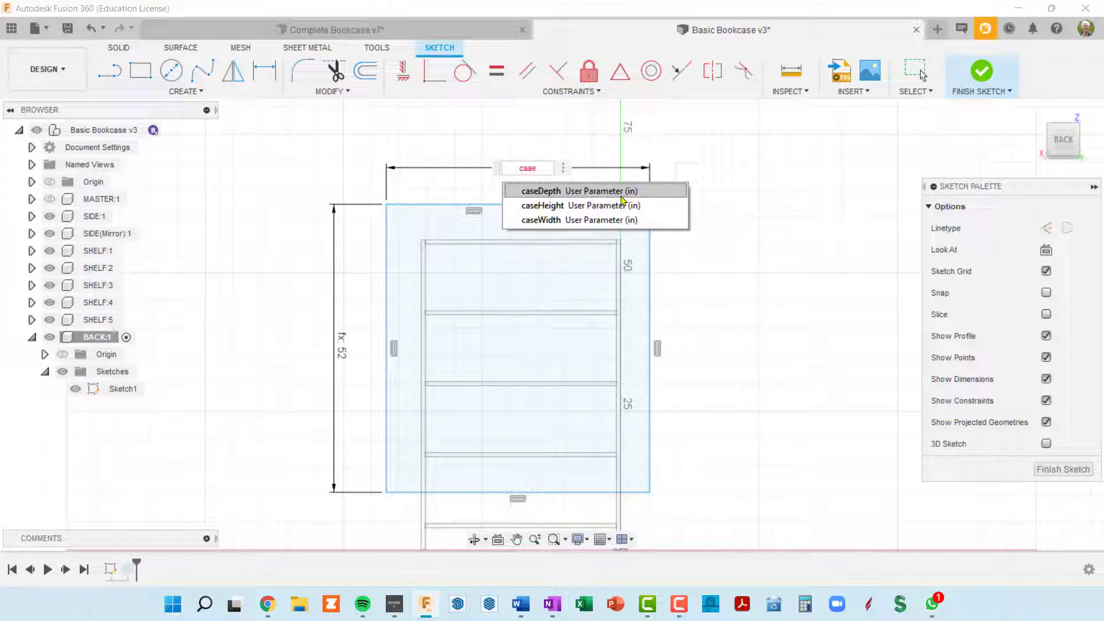
left_click(548, 220)
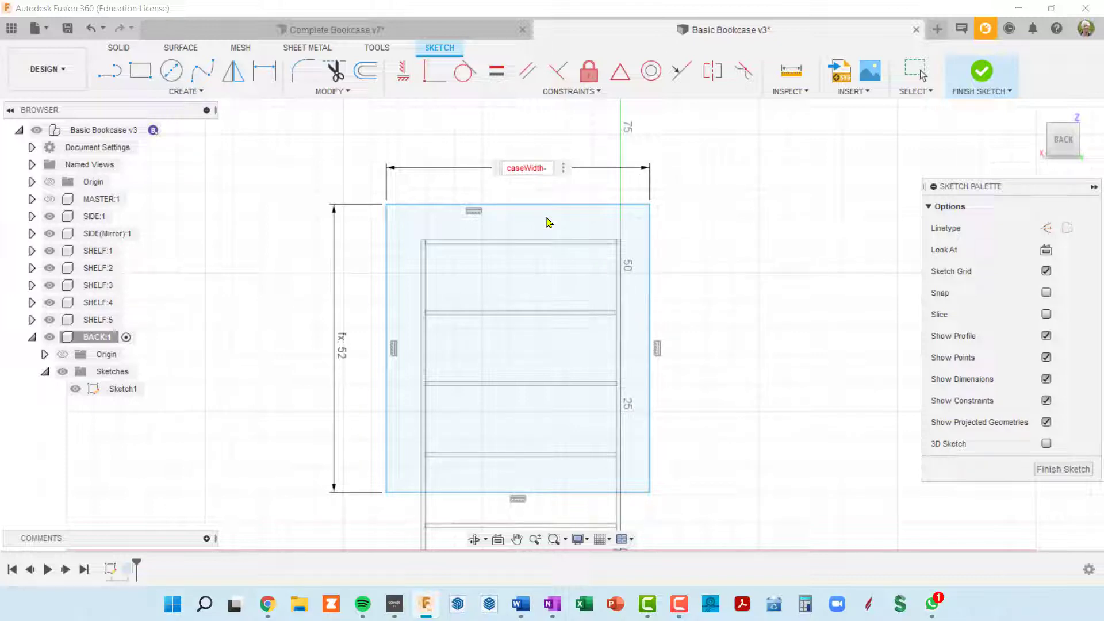
type("ply")
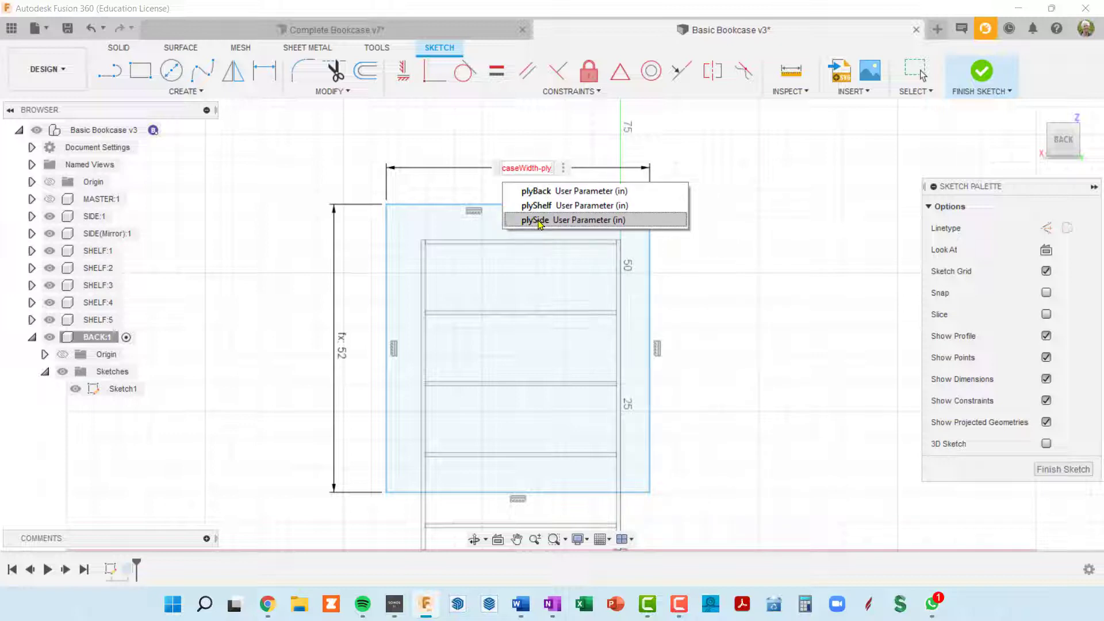
left_click(540, 220)
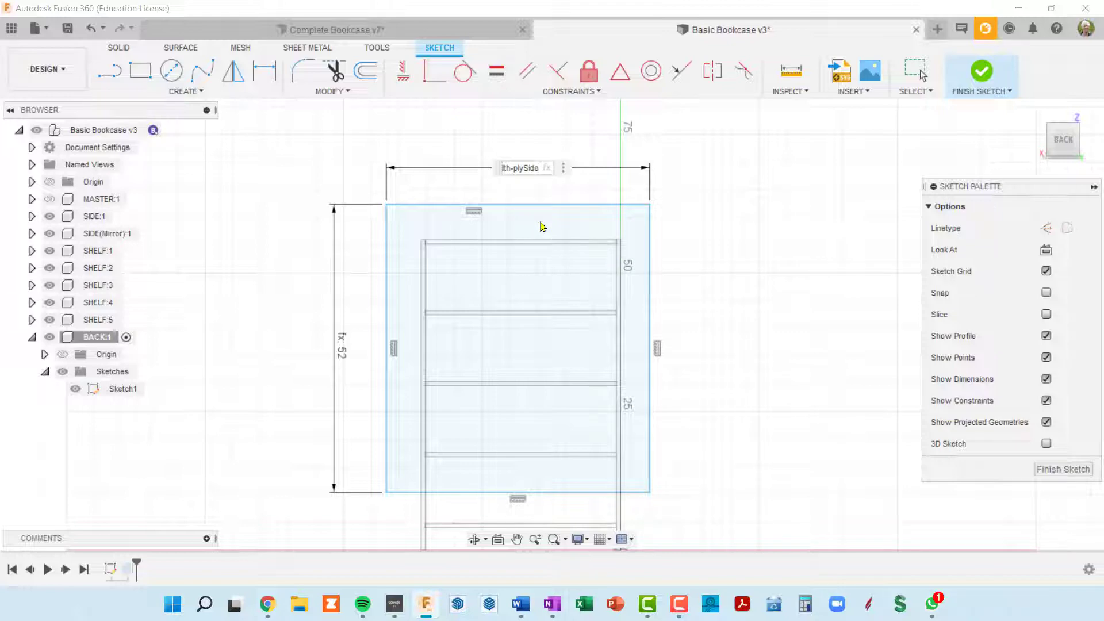
key("Return")
scroll(534, 192, "up", 1)
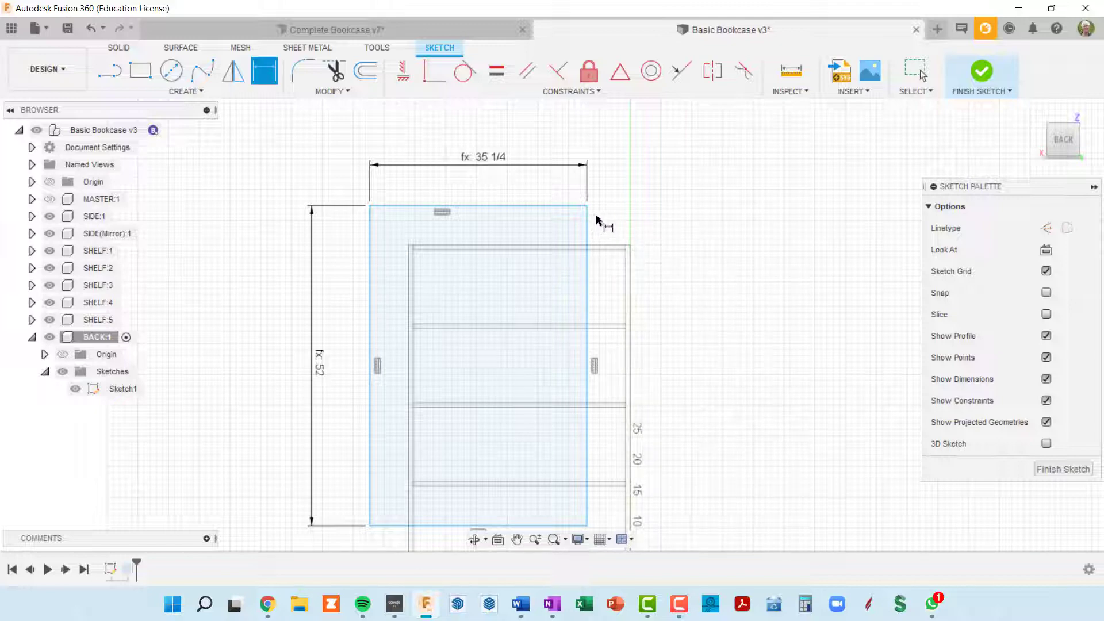
key("Escape")
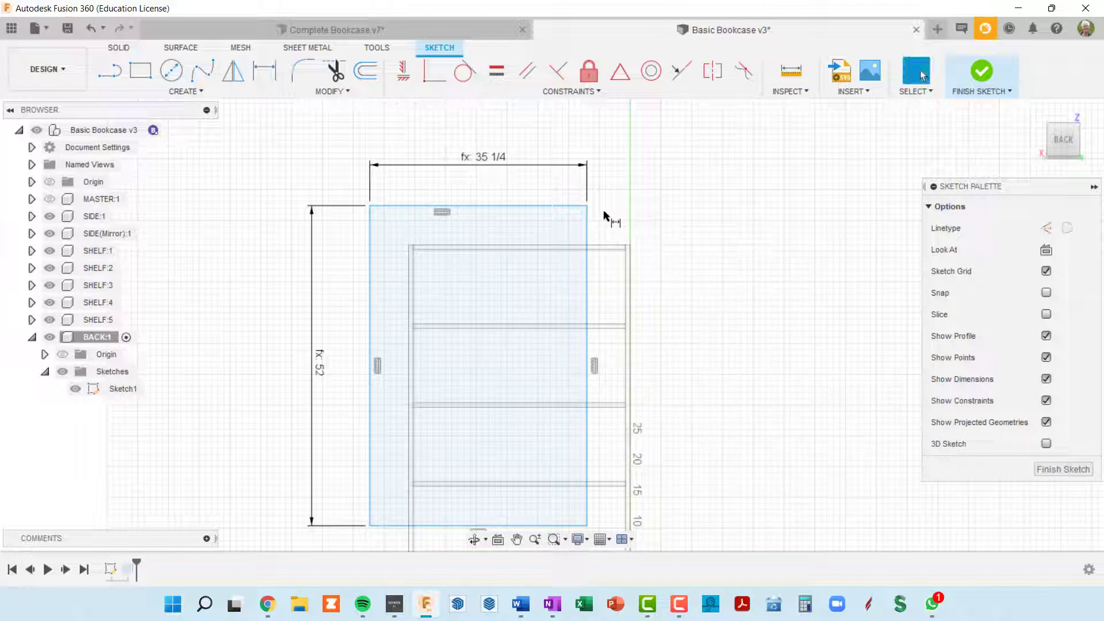
- Move the rectangle closer to the bookcase's upper corner and try snapping its corner to the side panel's top midpoint, pulling it away again
left_click(567, 212)
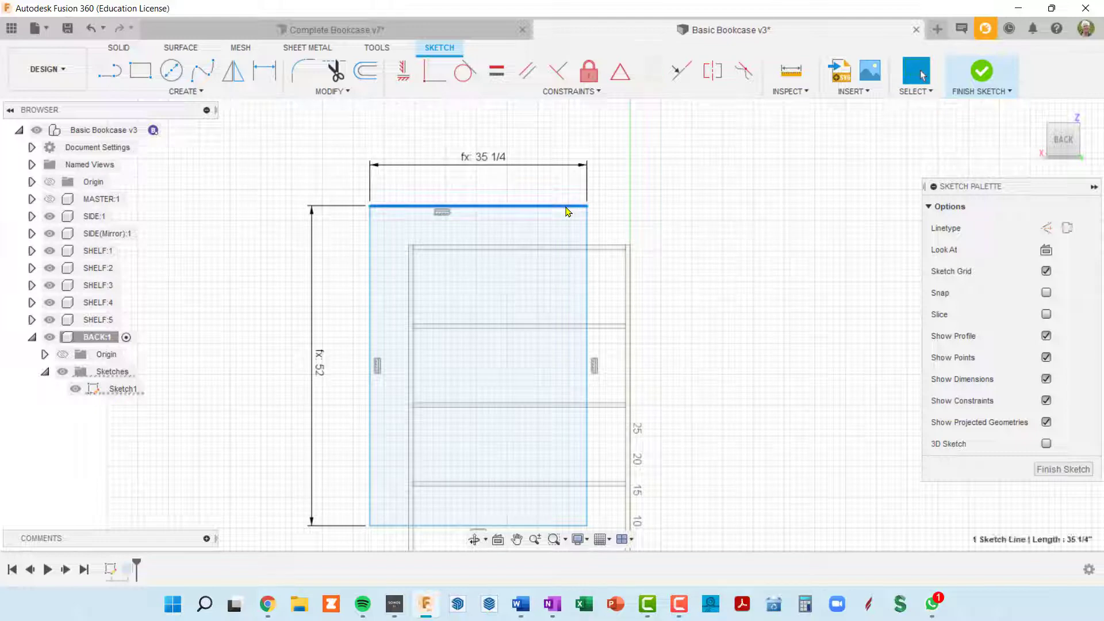
mouse_move(565, 210)
left_mouse_down()
mouse_move(592, 224)
mouse_move(661, 218)
mouse_move(603, 174)
mouse_move(572, 219)
mouse_move(609, 256)
mouse_move(592, 222)
mouse_move(613, 229)
mouse_move(636, 267)
mouse_move(606, 235)
left_mouse_up()
scroll(615, 223, "up", 3)
scroll(638, 253, "up", 3)
middle_click_drag(638, 253, 612, 214)
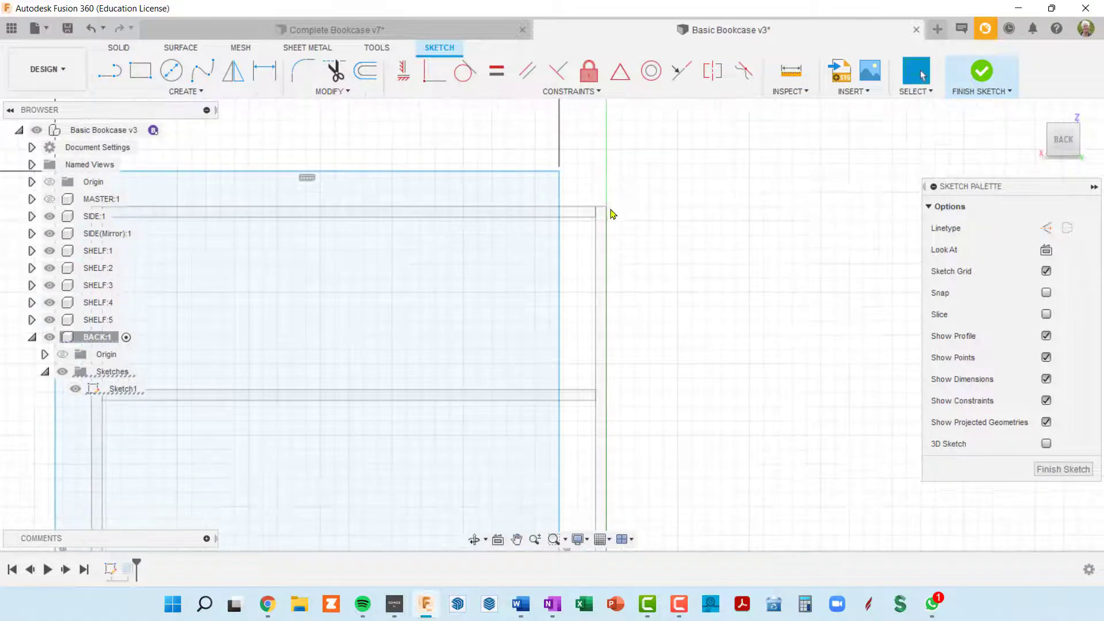
scroll(602, 213, "up", 2)
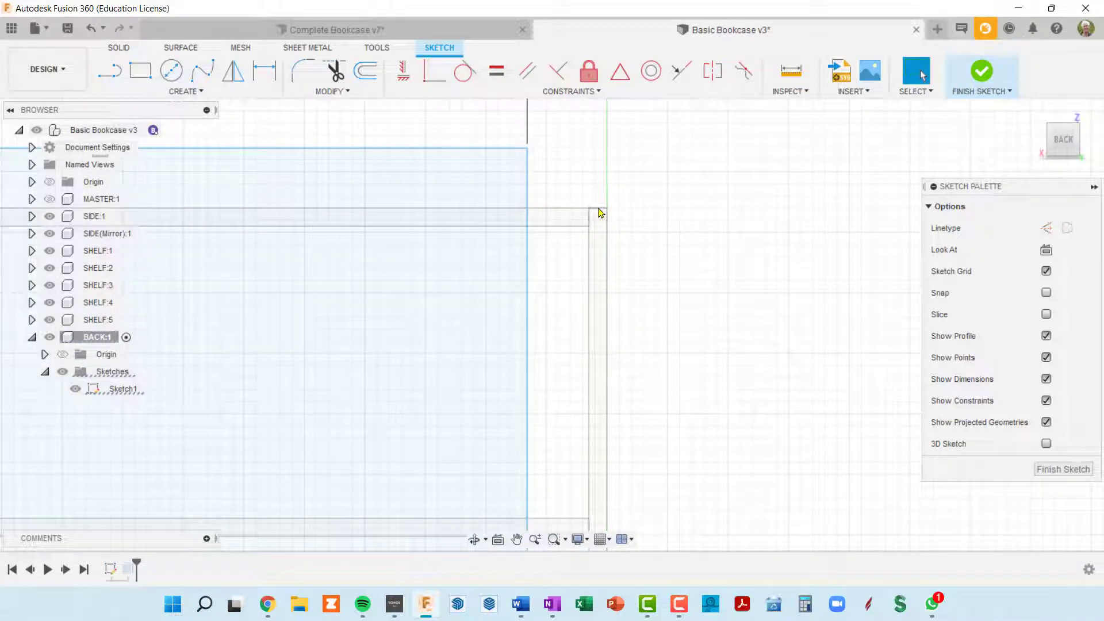
mouse_move(526, 151)
left_mouse_down()
mouse_move(599, 216)
mouse_move(578, 210)
mouse_move(547, 163)
left_mouse_up()
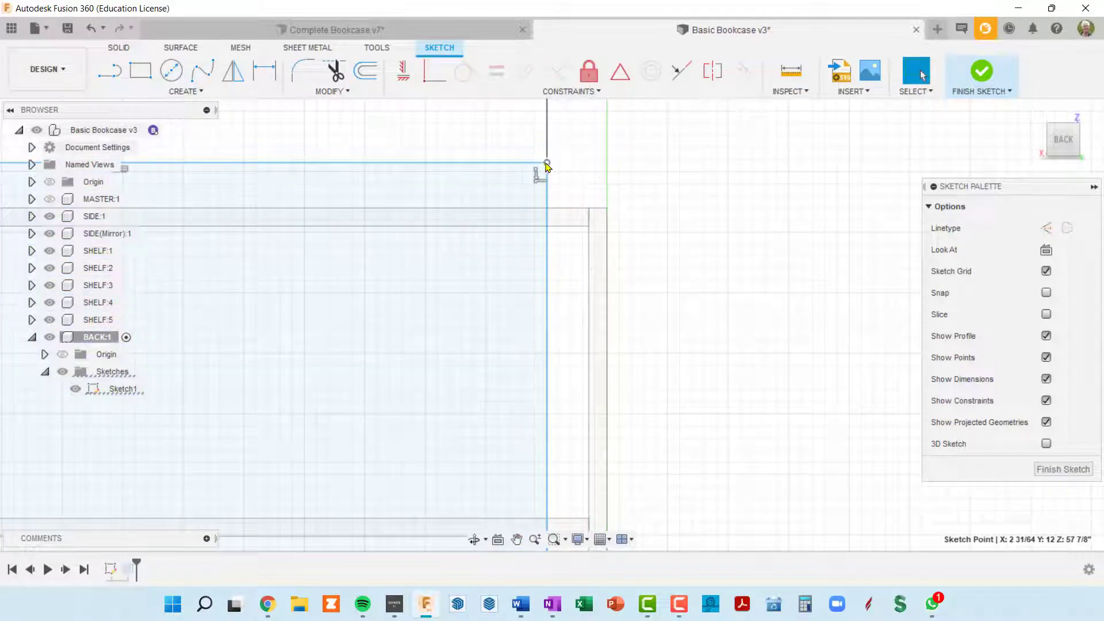
left_click_drag(548, 166, 600, 213)
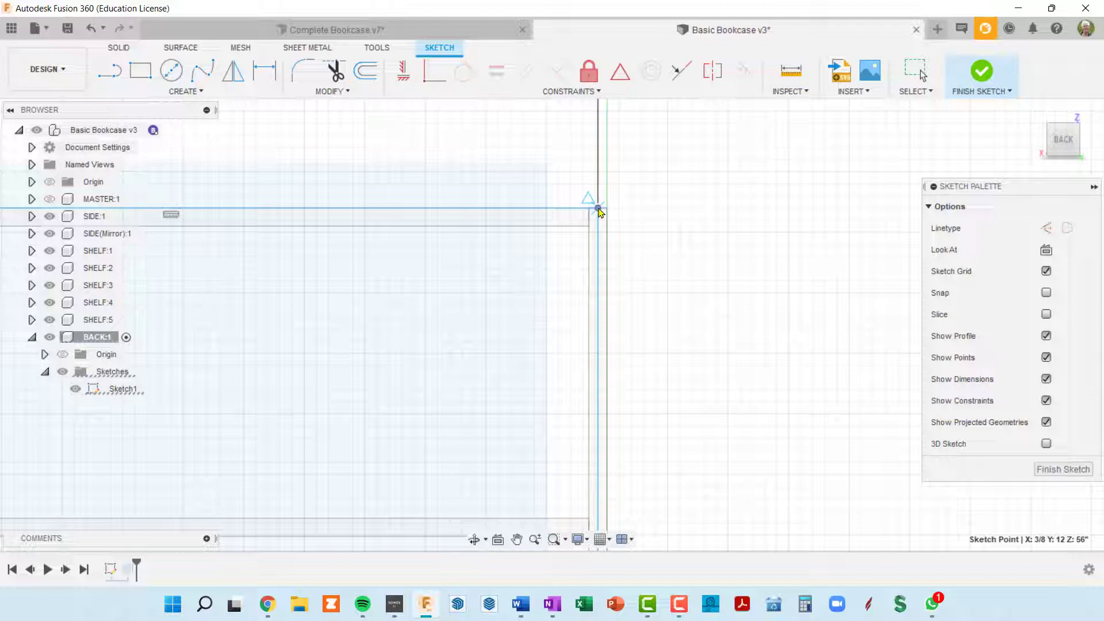
left_click_drag(598, 212, 564, 168)
- Attach the rectangle's upper corner to the midpoint of the side panel's top edge
scroll(640, 216, "up", 2)
scroll(640, 214, "up", 2)
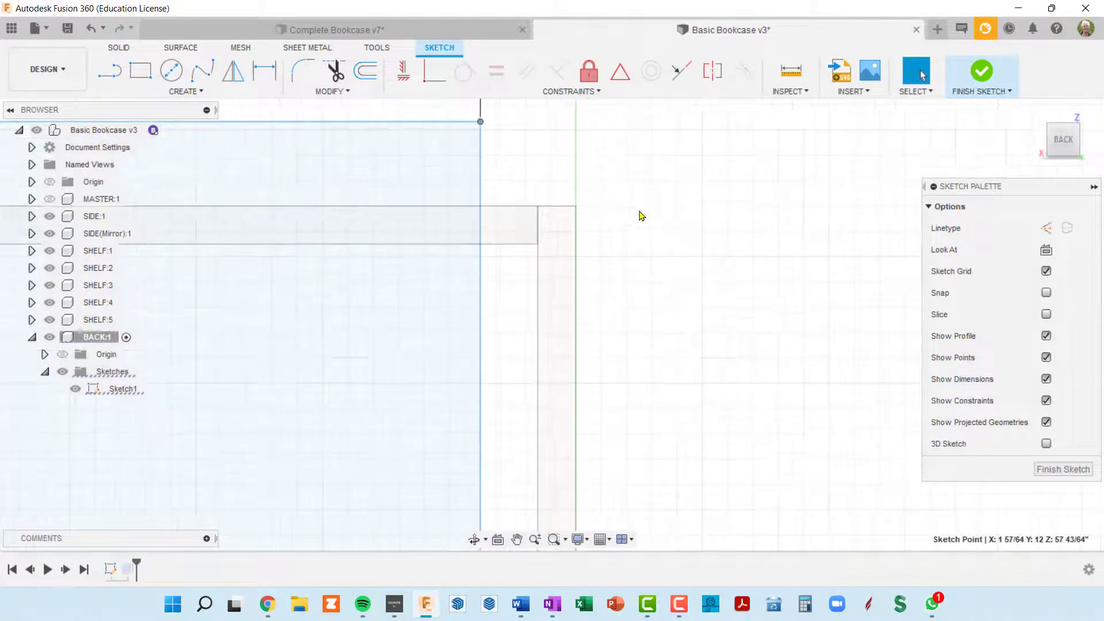
middle_click_drag(638, 214, 625, 303)
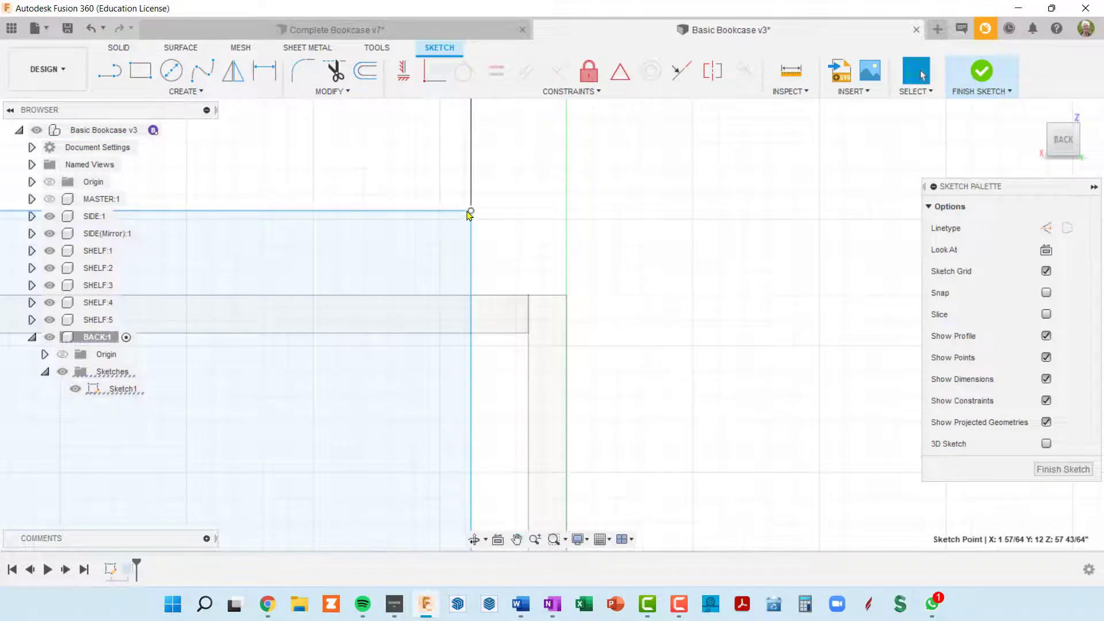
mouse_move(471, 211)
left_mouse_down()
mouse_move(546, 298)
mouse_move(535, 299)
mouse_move(564, 286)
mouse_move(541, 298)
mouse_move(529, 276)
mouse_move(578, 300)
mouse_move(549, 296)
left_mouse_up()
scroll(583, 305, "down", 5)
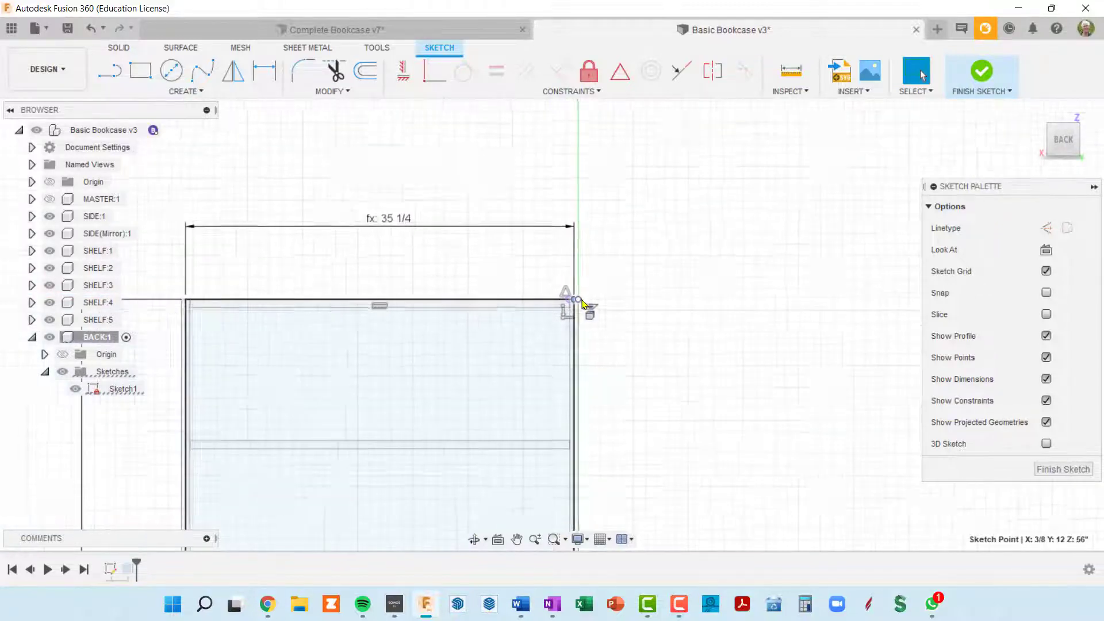
- Examine how the back rectangle's top edge and corners line up with the bookcase's sides and shelves
middle_click_drag(584, 304, 578, 152)
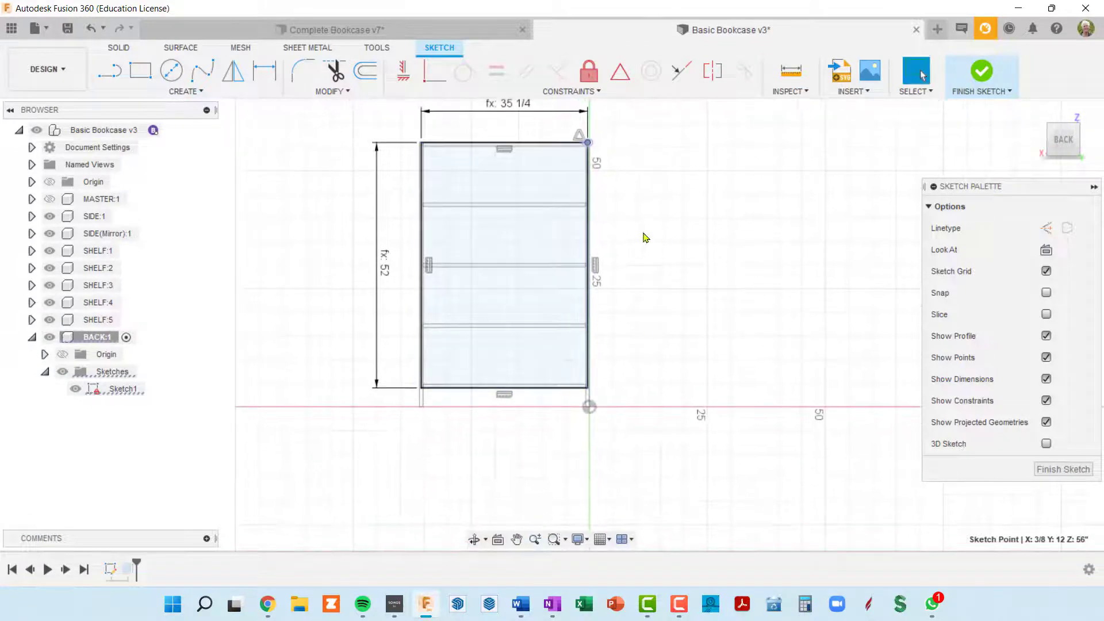
middle_click_drag(493, 214, 472, 281)
scroll(436, 214, "up", 2)
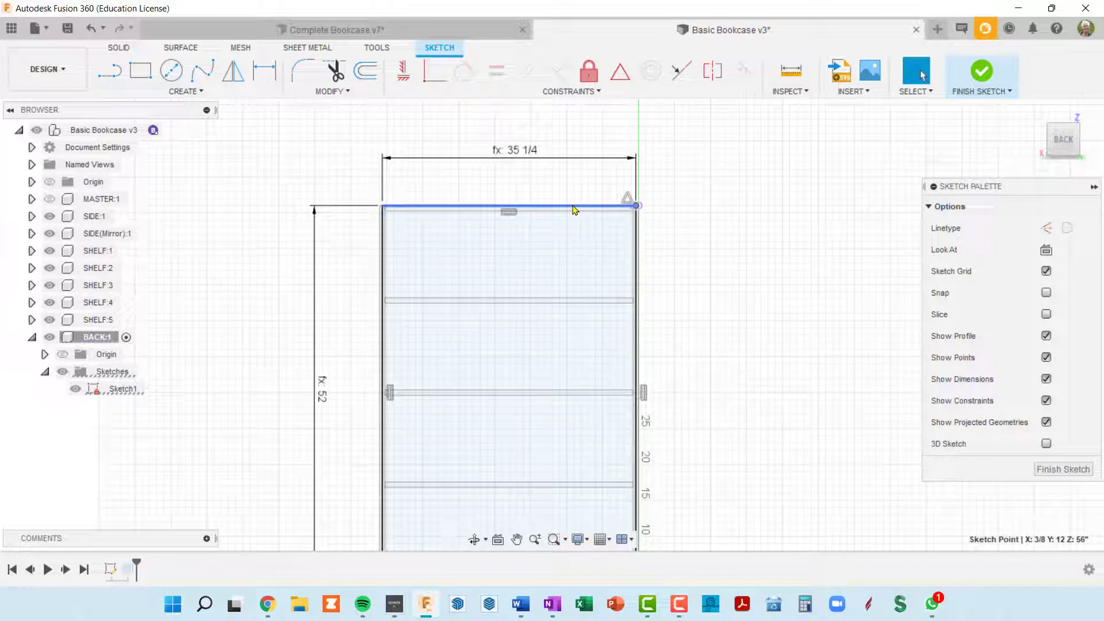
left_click(567, 206)
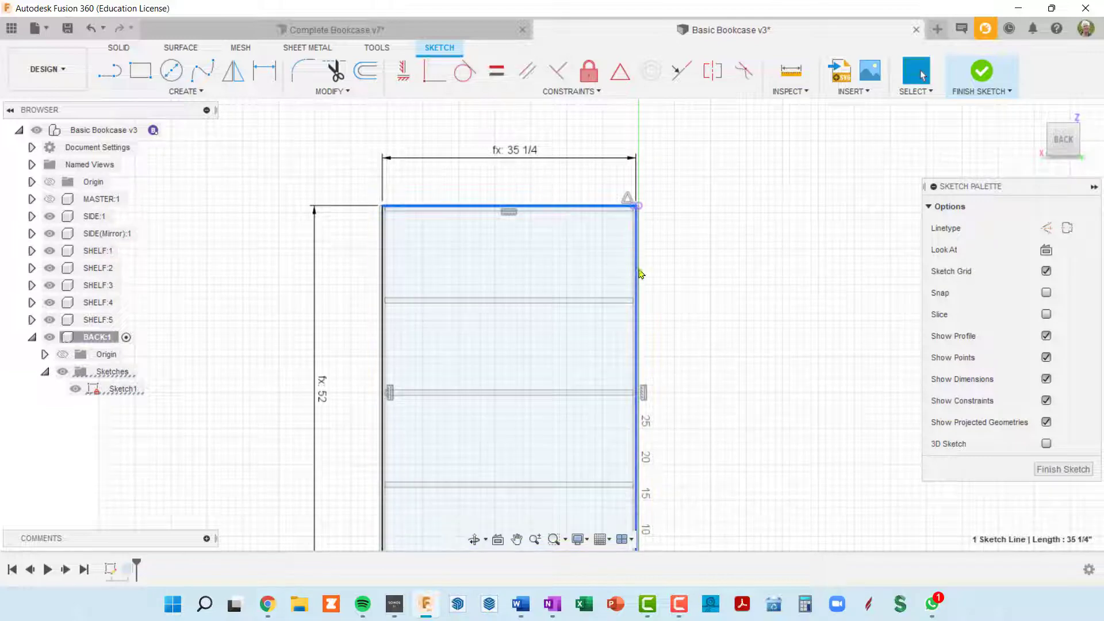
scroll(635, 219, "up", 4)
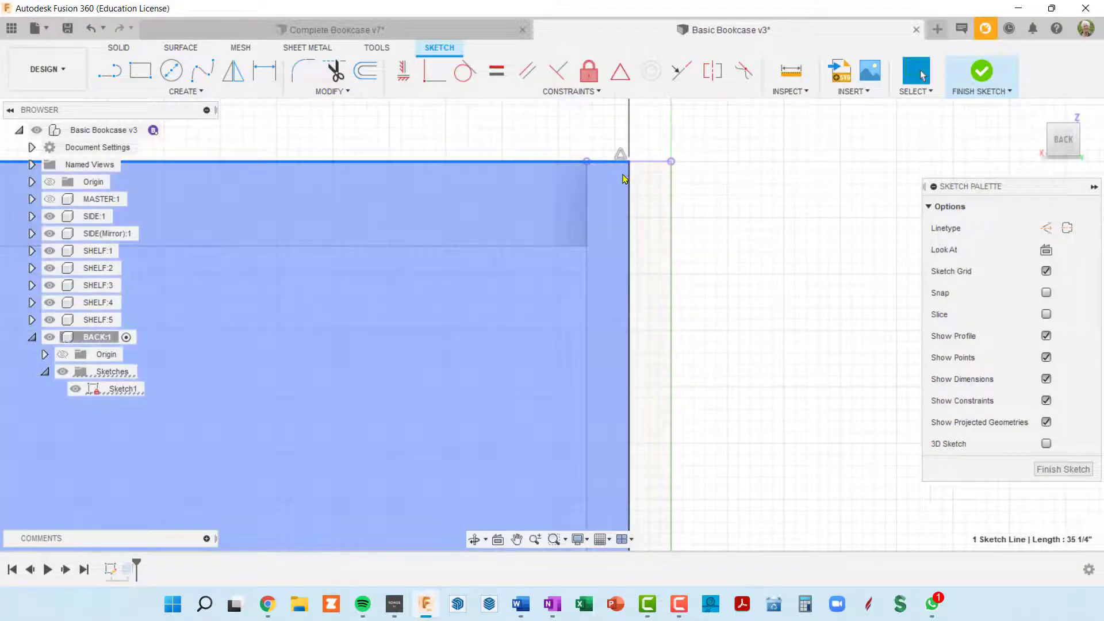
scroll(648, 187, "down", 5)
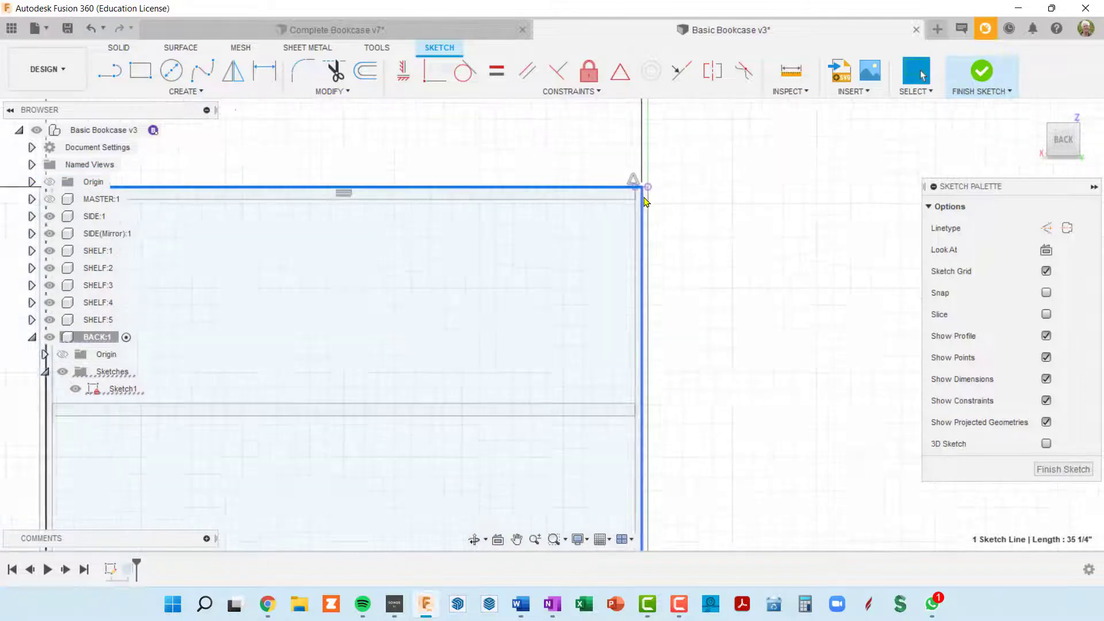
mouse_move(643, 212)
middle_mouse_down()
mouse_move(654, 192)
mouse_move(654, 234)
middle_mouse_up()
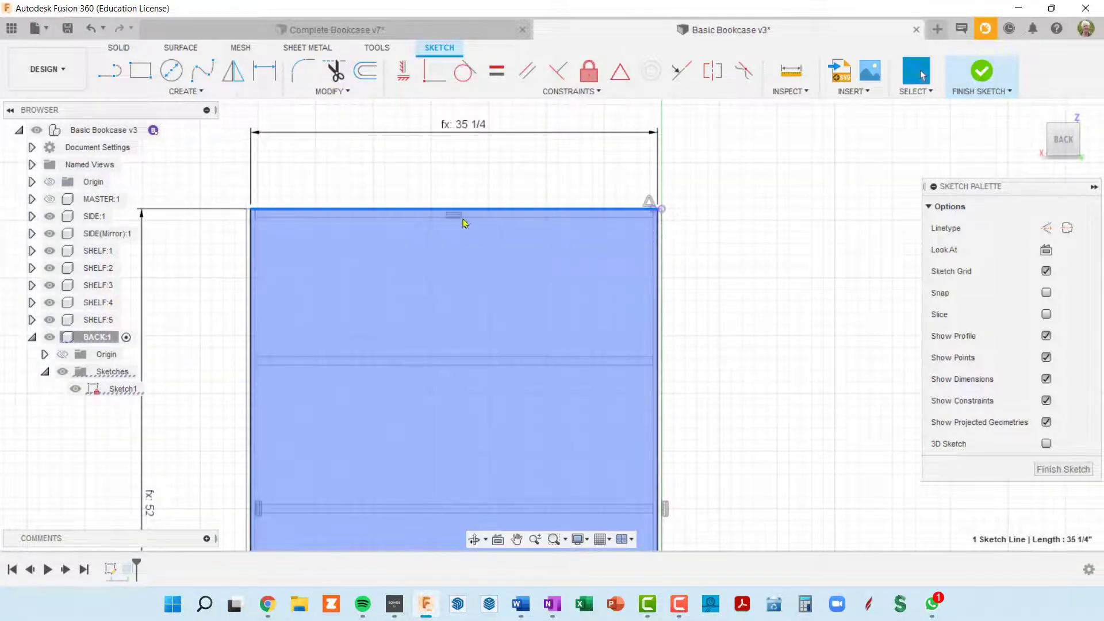
scroll(552, 345, "down", 3)
mouse_move(558, 299)
middle_mouse_down()
mouse_move(581, 173)
mouse_move(550, 194)
middle_mouse_up()
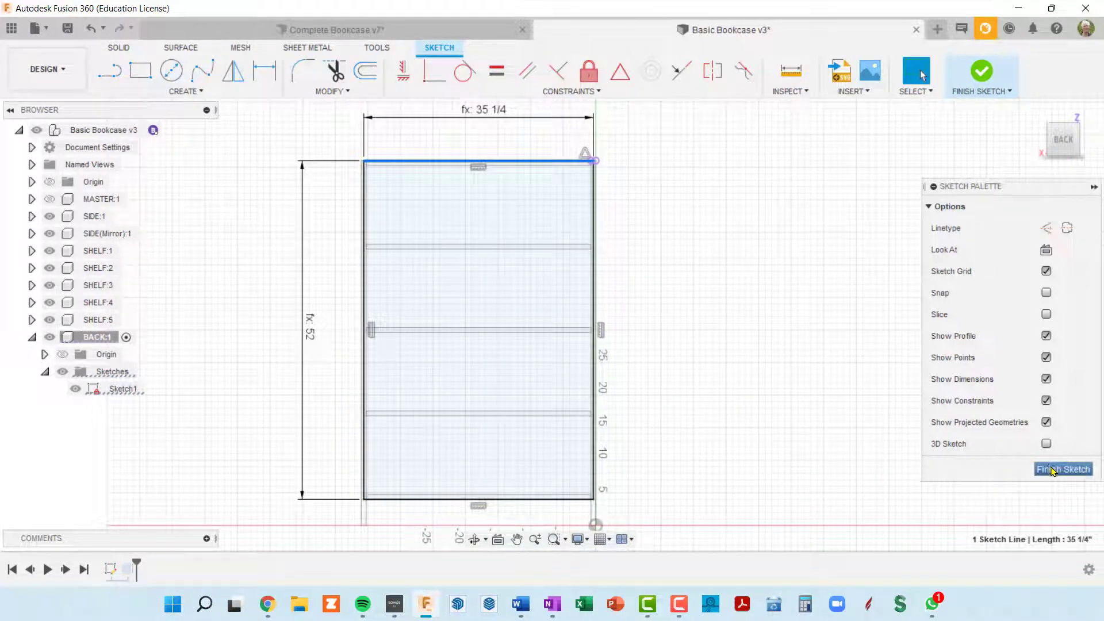
- Finish the back panel sketch and make the BACK component's Body1 visible
left_click(980, 78)
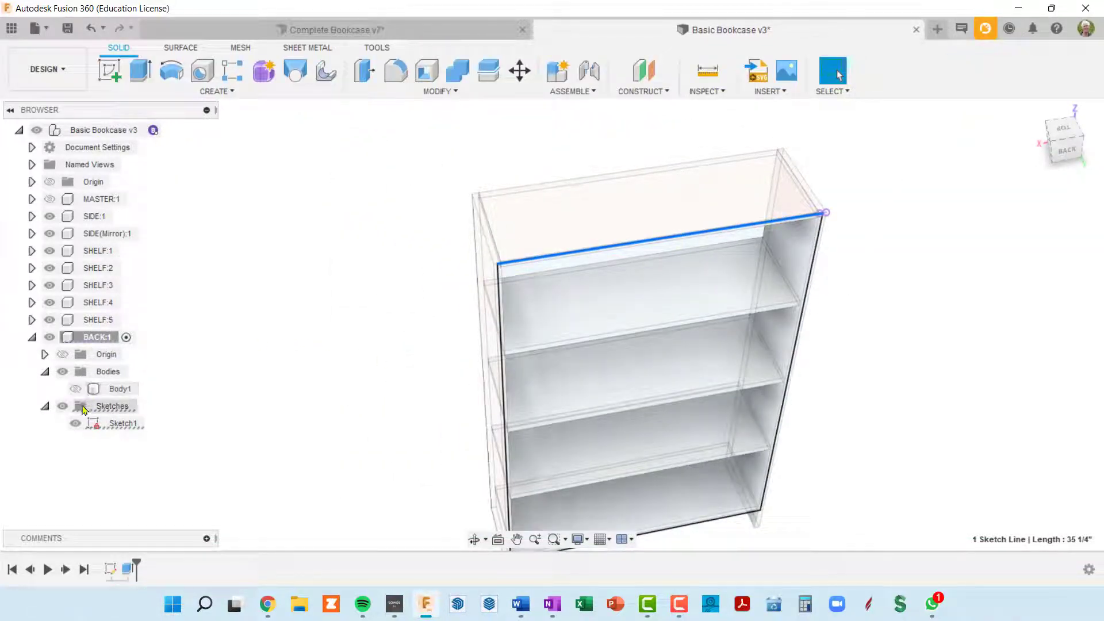
left_click(79, 392)
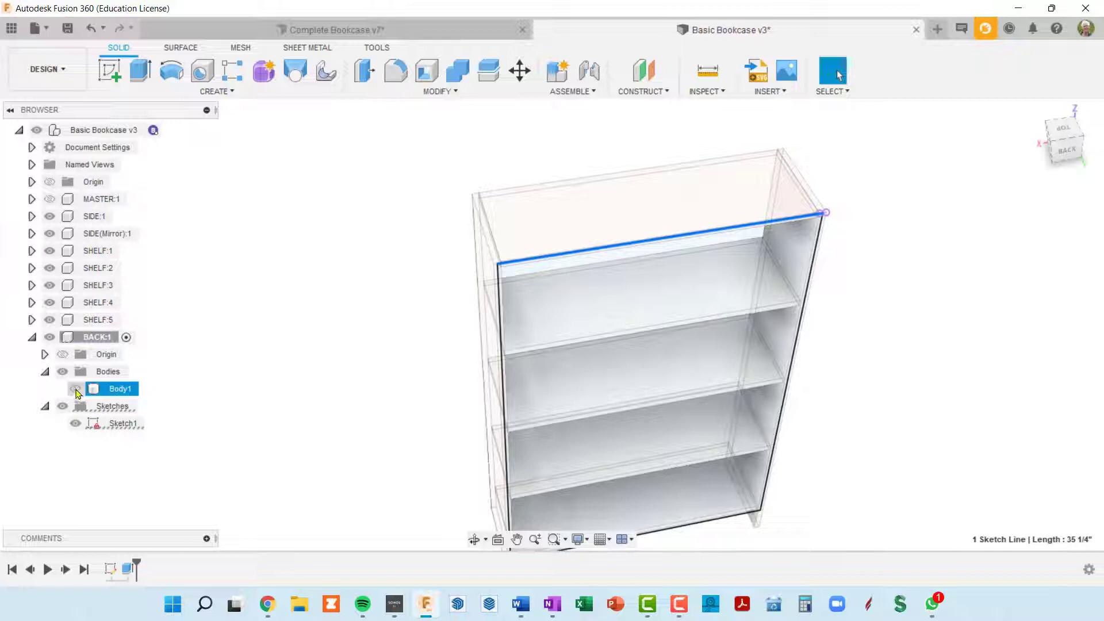
left_click(75, 391)
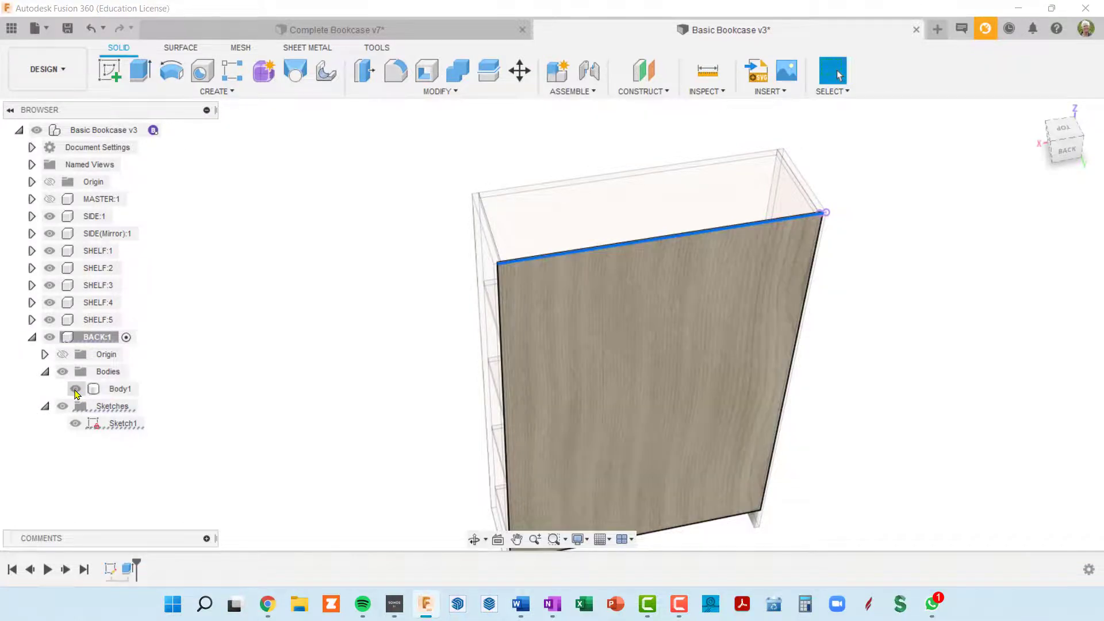
- Inspect both upper corners of the back panel to check how they sit against the side panels
scroll(496, 279, "up", 5)
scroll(500, 267, "up", 2)
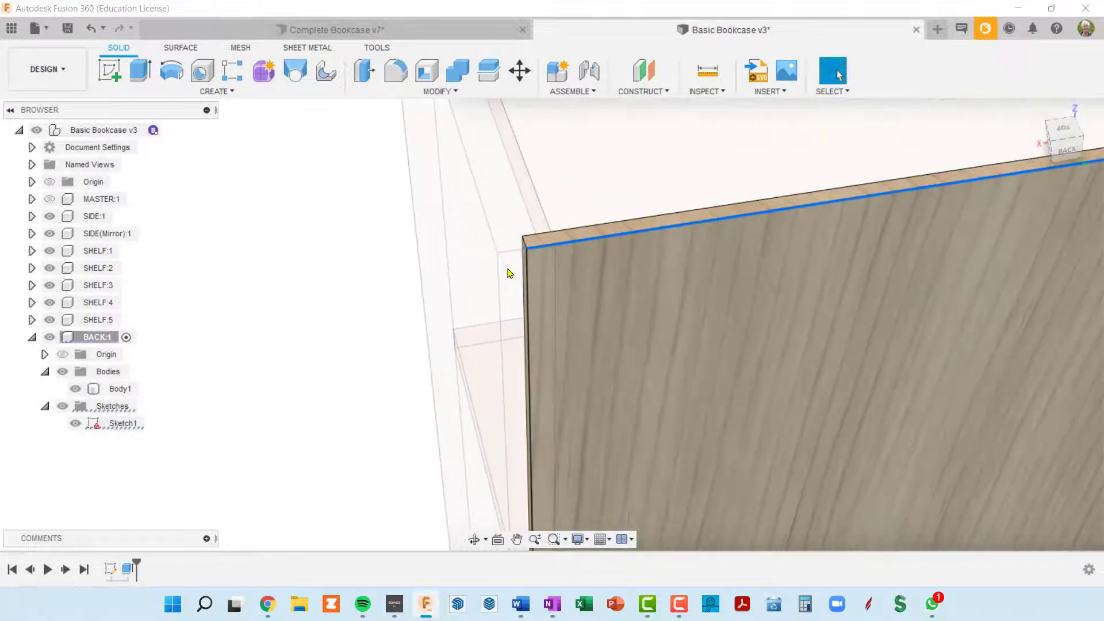
scroll(544, 245, "up", 4)
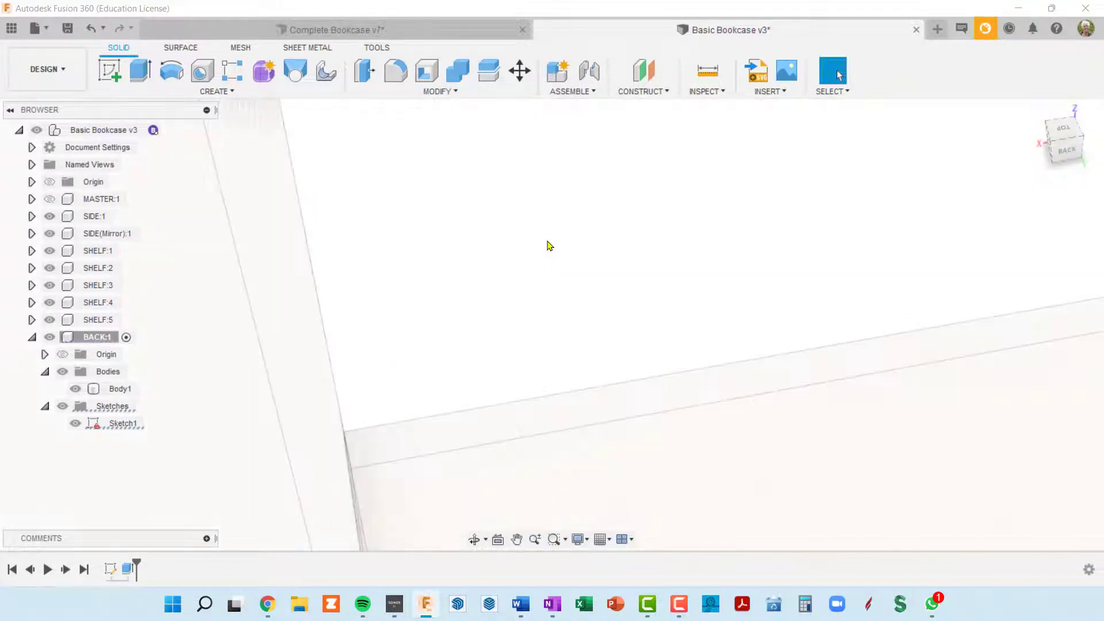
scroll(546, 246, "down", 2)
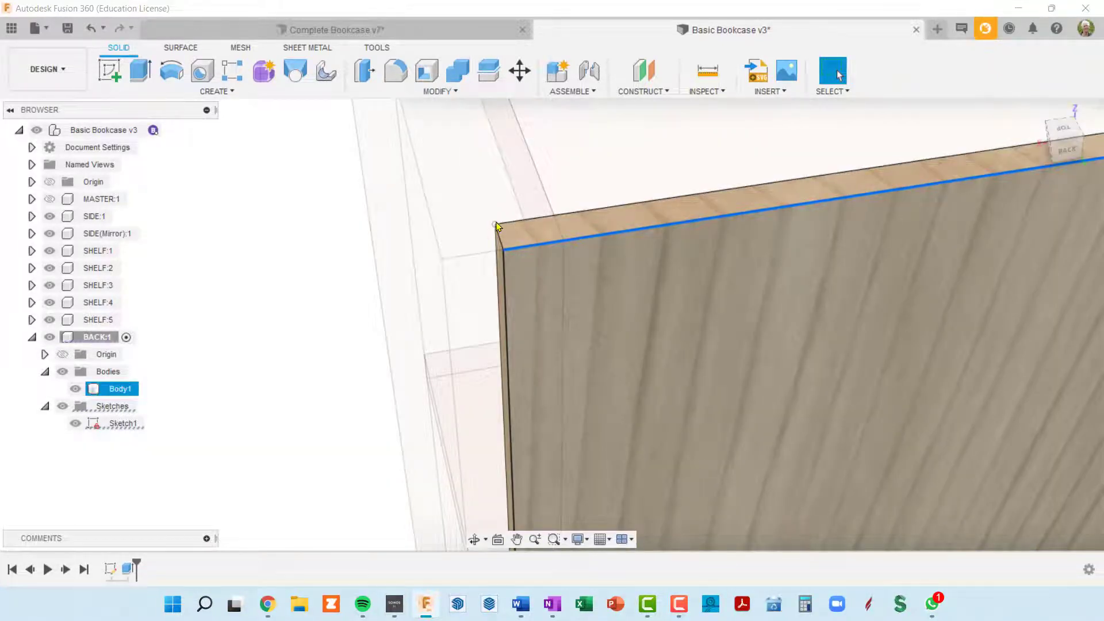
scroll(872, 286, "down", 2)
middle_click_drag(872, 286, 554, 342)
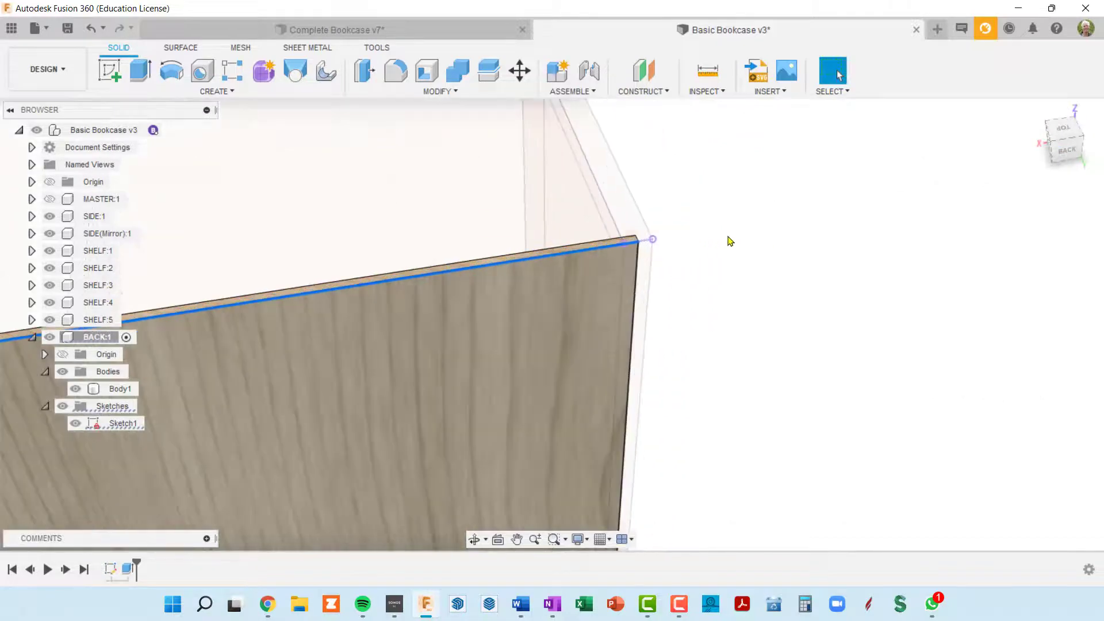
scroll(635, 236, "up", 4)
scroll(631, 240, "down", 3)
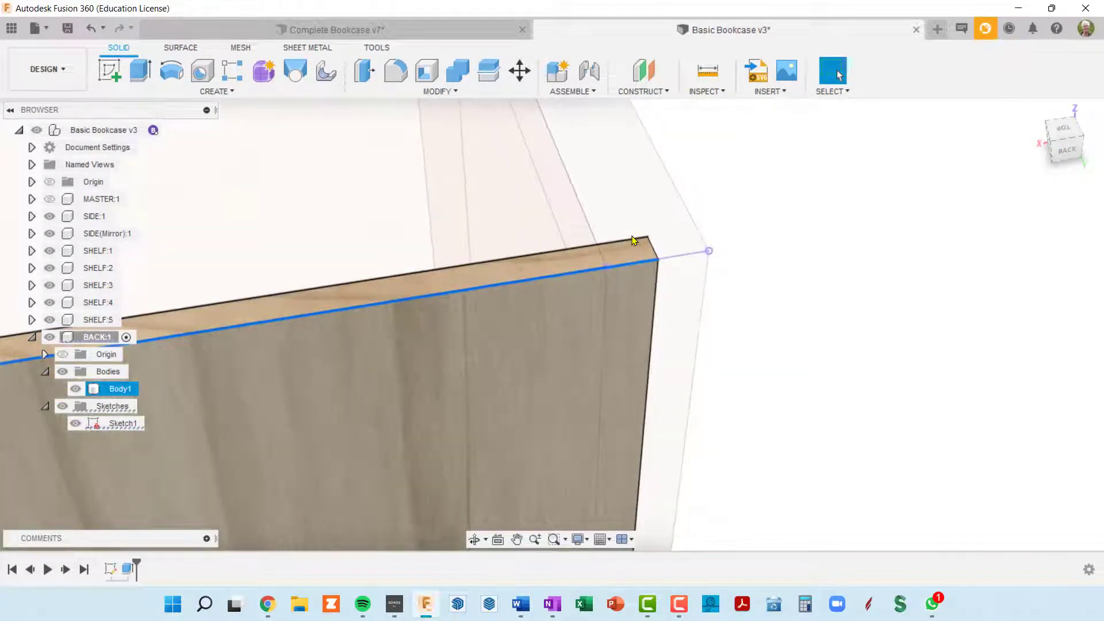
- Hide the BACK component's sketches and activate the top-level Basic Bookcase component
scroll(805, 189, "down", 3)
left_click(792, 205)
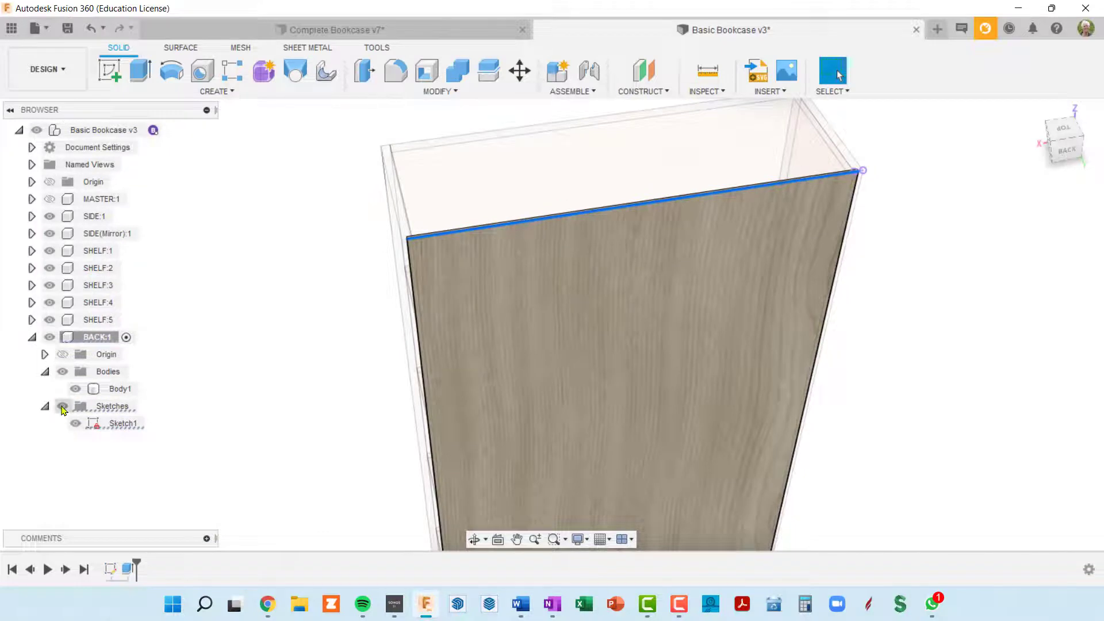
left_click(63, 407)
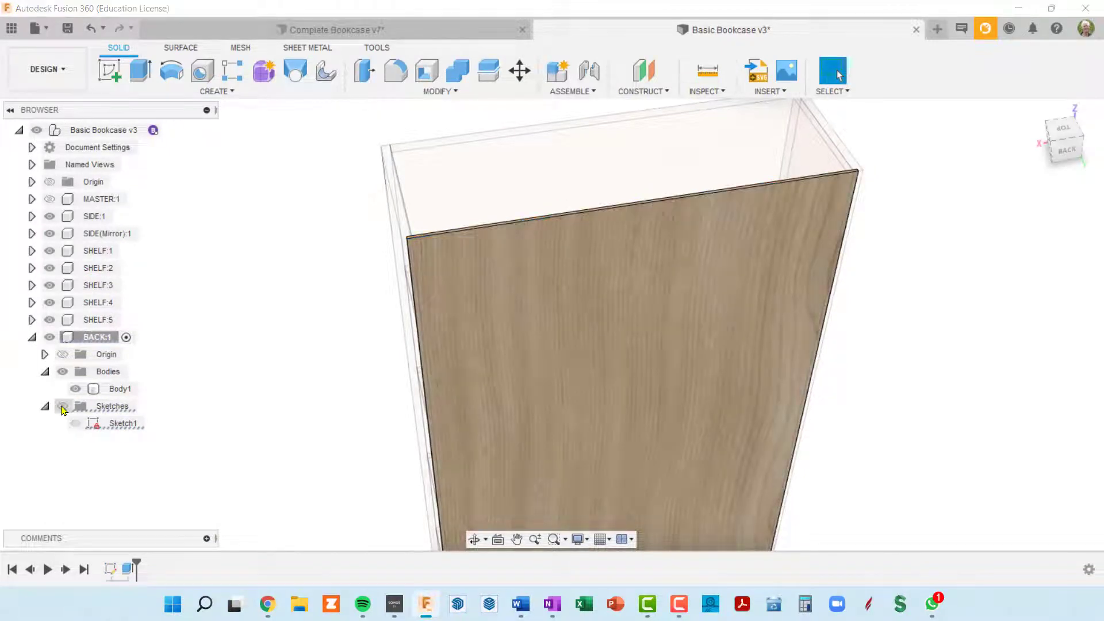
left_click(33, 338)
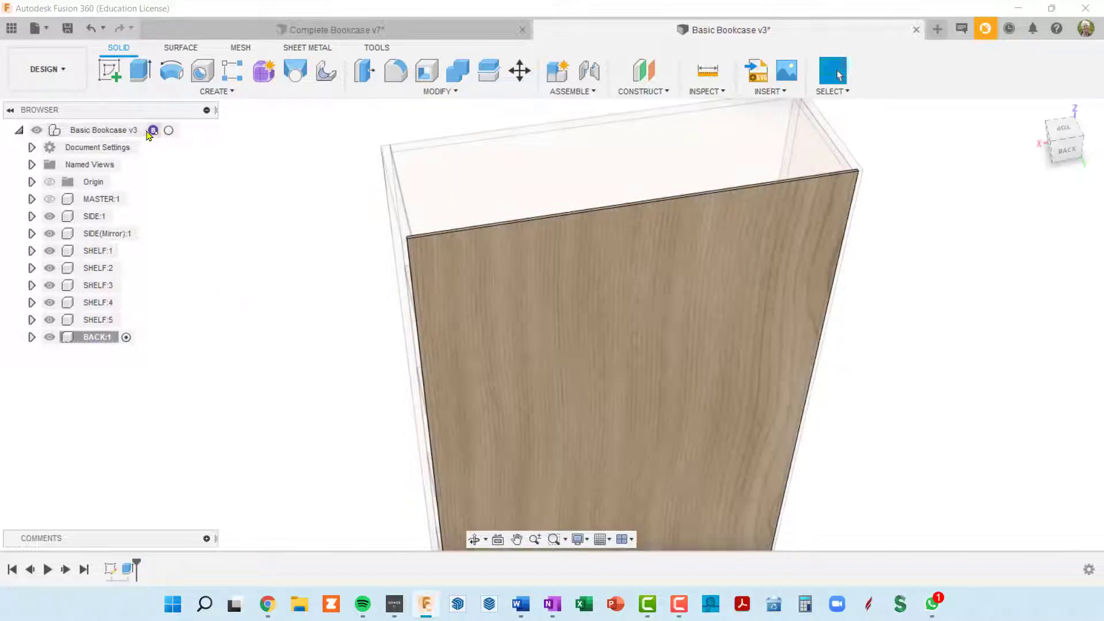
left_click(168, 130)
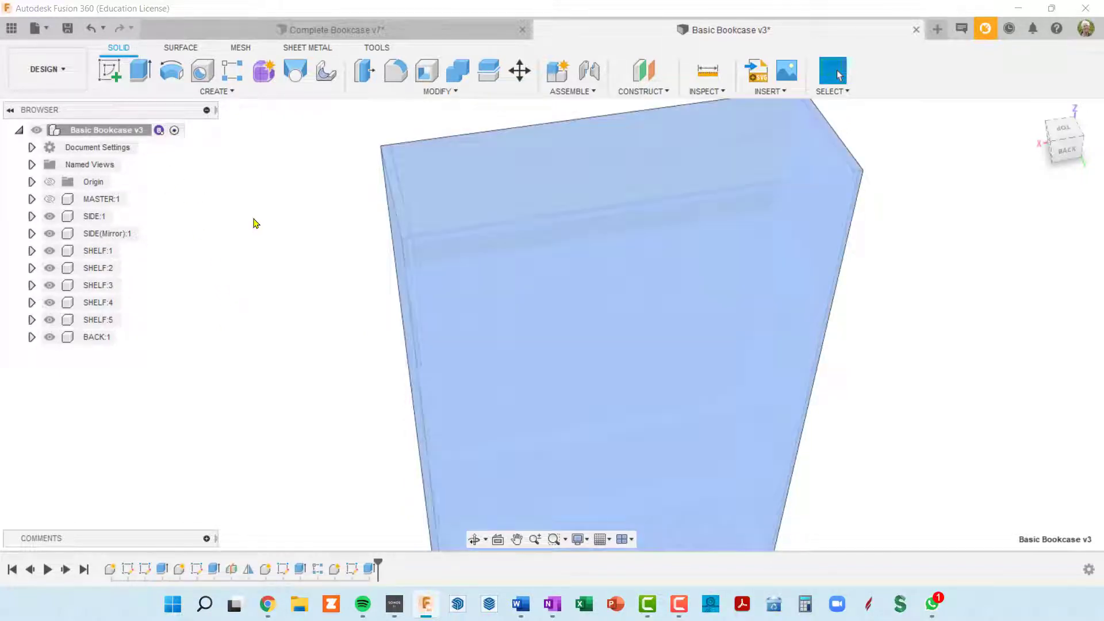
- Examine where the back panel overlaps the two side panels at both upper rear corners
scroll(384, 289, "down", 3)
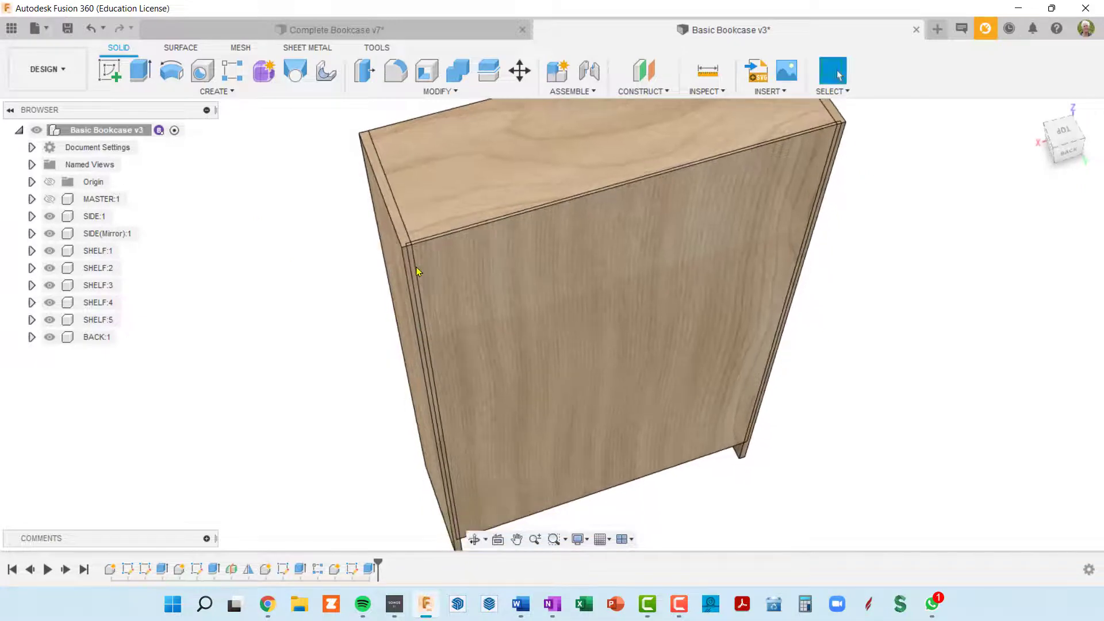
scroll(419, 268, "up", 6)
scroll(397, 210, "down", 3)
scroll(431, 234, "up", 4)
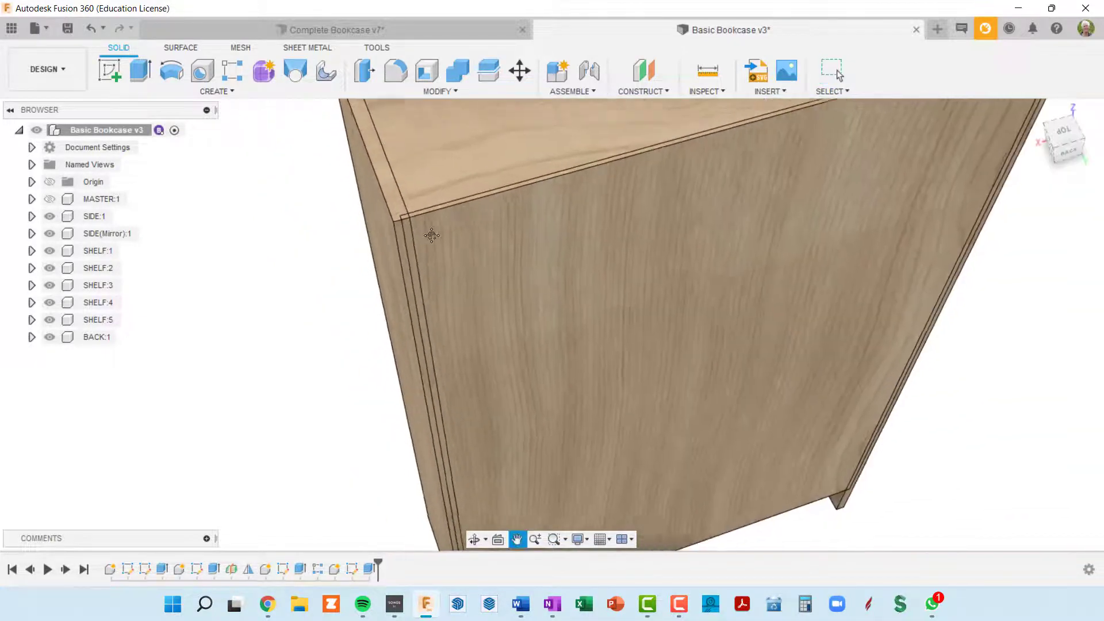
scroll(451, 279, "up", 1)
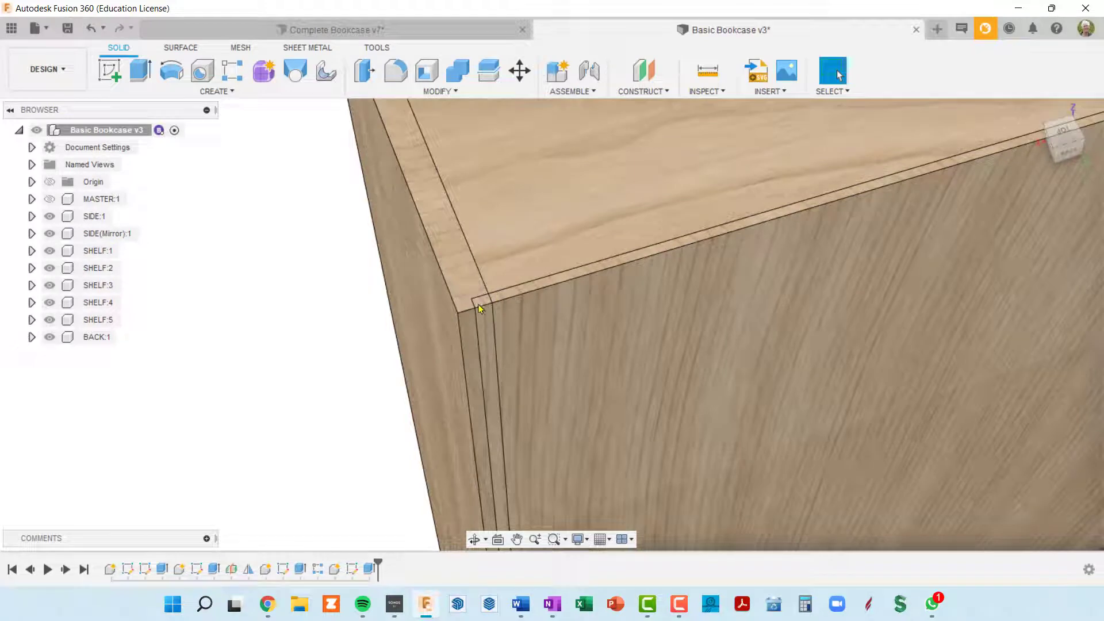
scroll(481, 306, "down", 5)
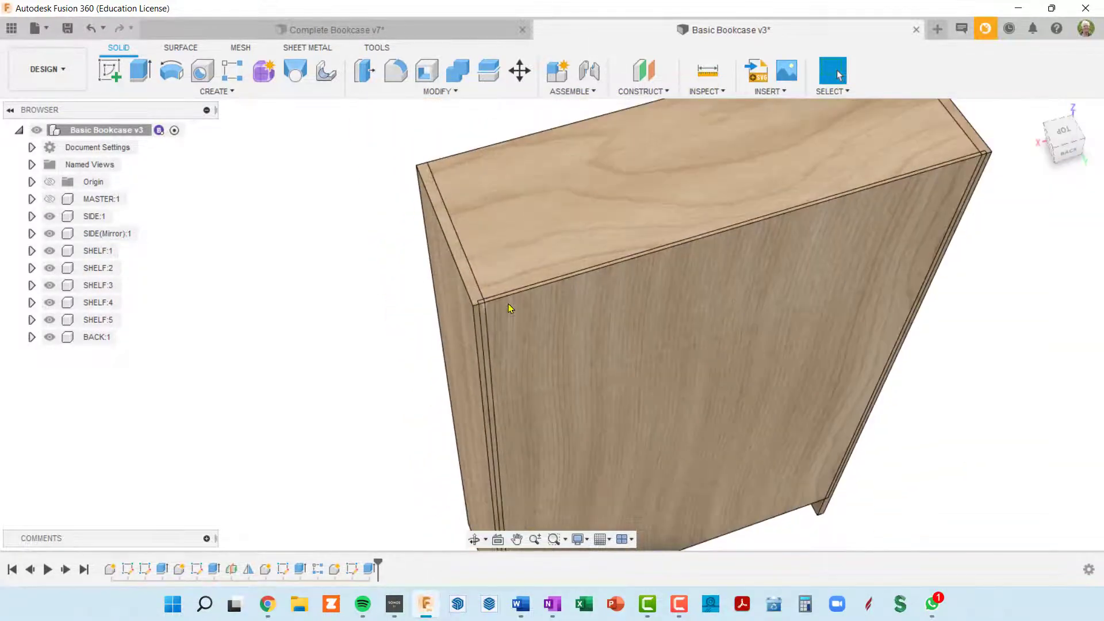
scroll(518, 308, "up", 6)
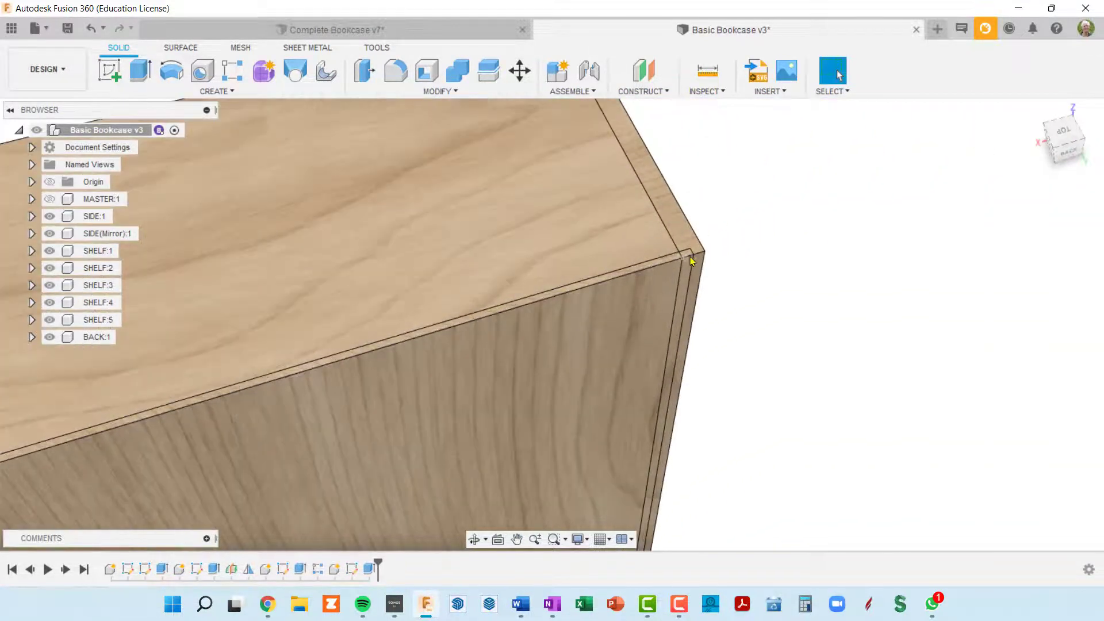
scroll(678, 278, "down", 5)
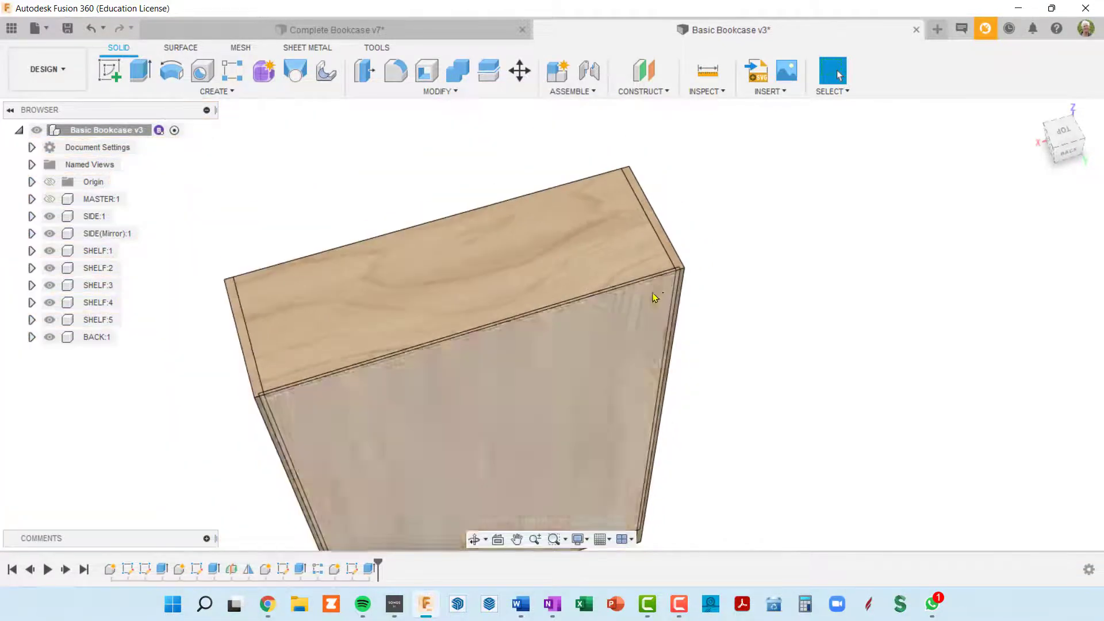
middle_click_drag(609, 350, 547, 249, "shift")
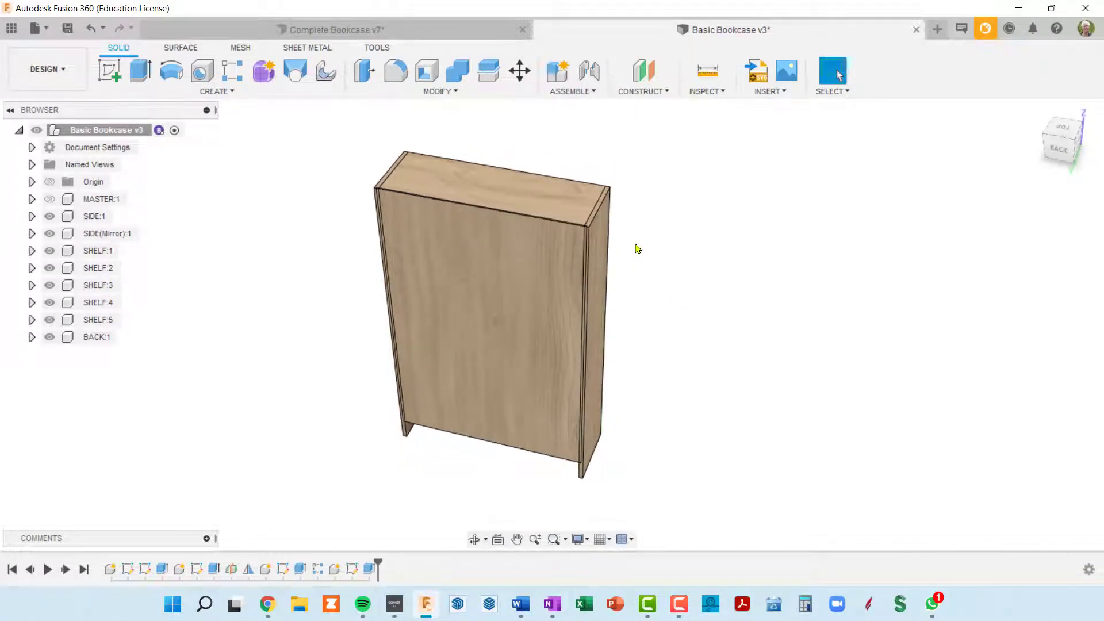
- Cut the BACK body out of the SIDE:1 body with Combine, using the Cut operation and keeping the tool body
scroll(611, 230, "up", 3)
scroll(611, 230, "up", 1)
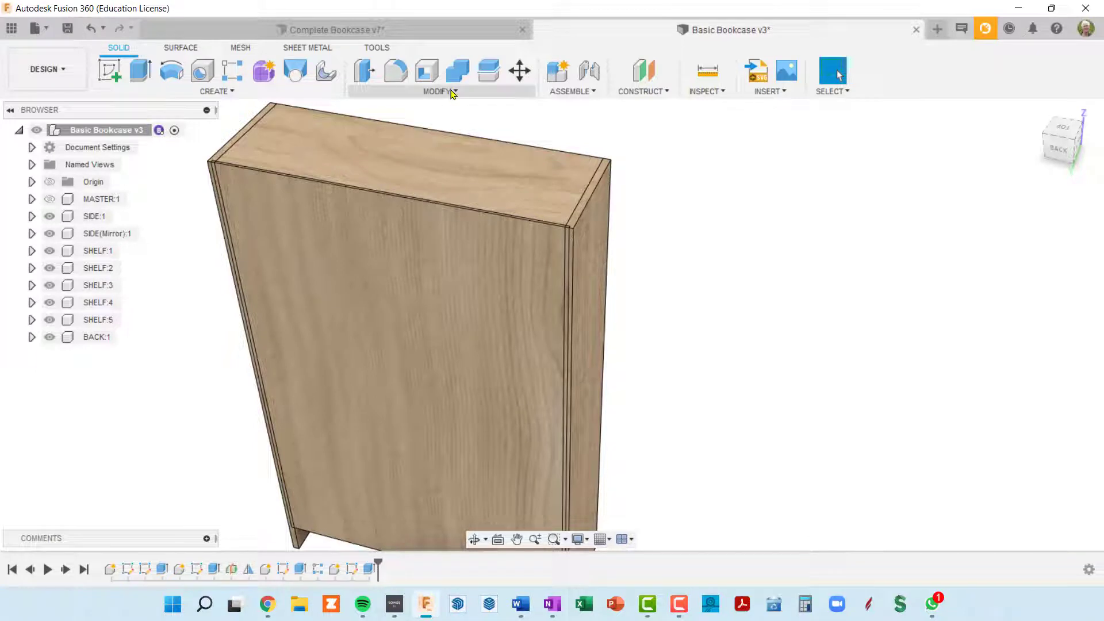
left_click(451, 93)
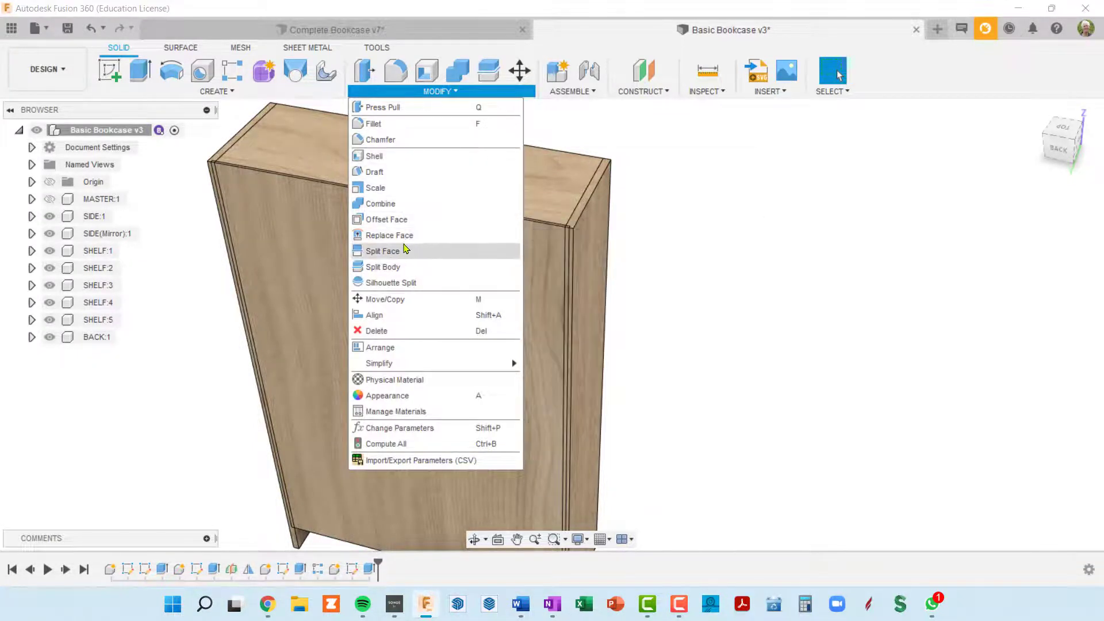
left_click(409, 204)
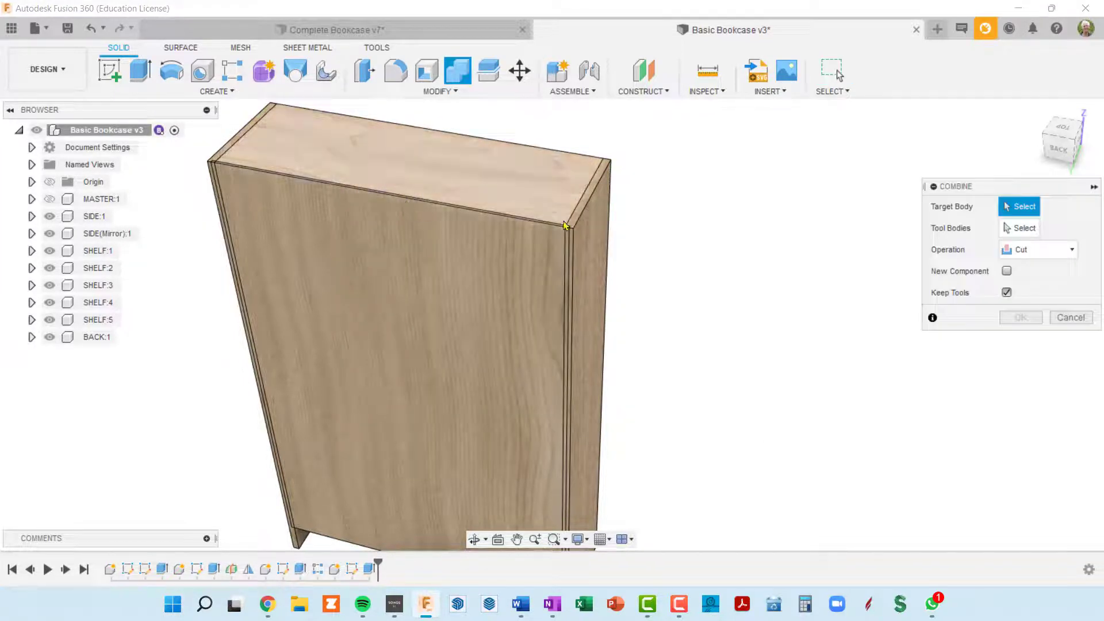
left_click_drag(923, 187, 901, 209)
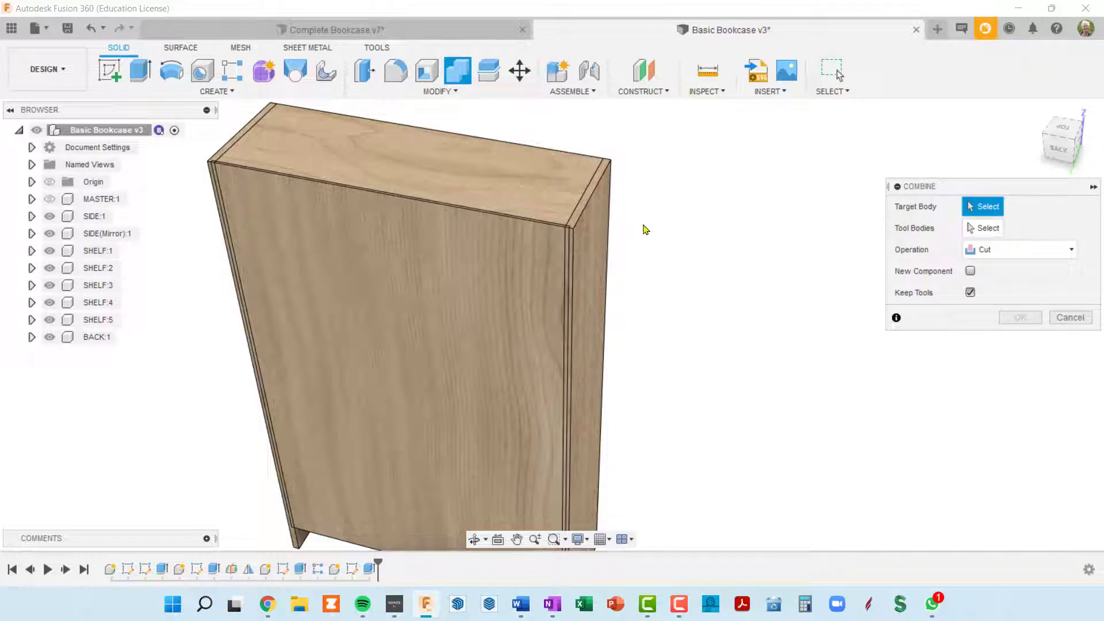
left_click(596, 242)
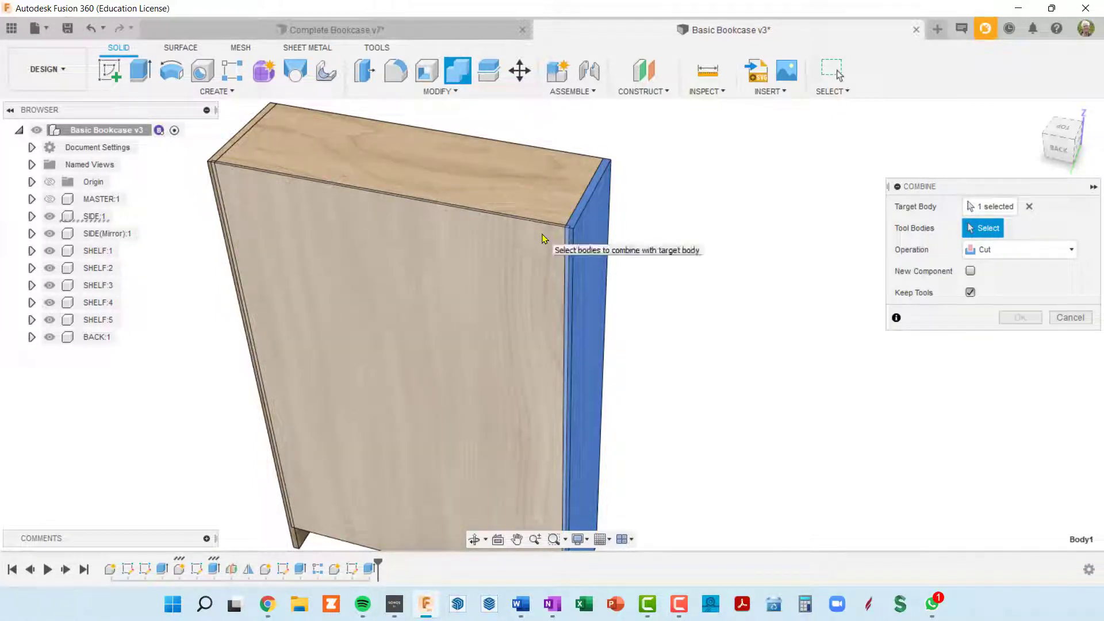
left_click(544, 239)
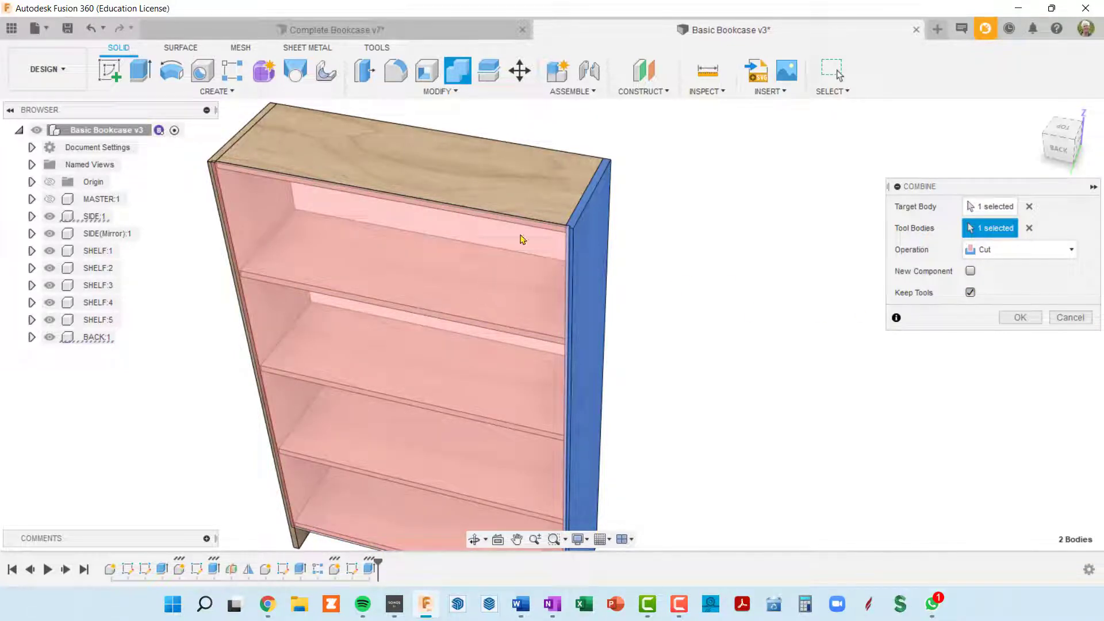
middle_click_drag(553, 259, 736, 283)
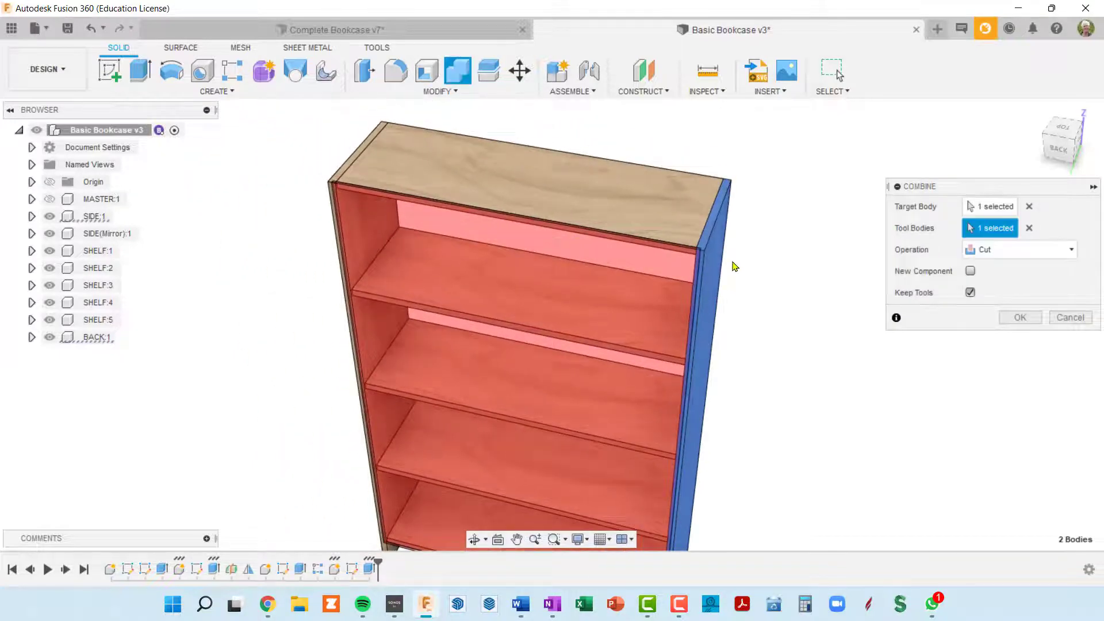
scroll(721, 259, "up", 3)
scroll(717, 258, "up", 2)
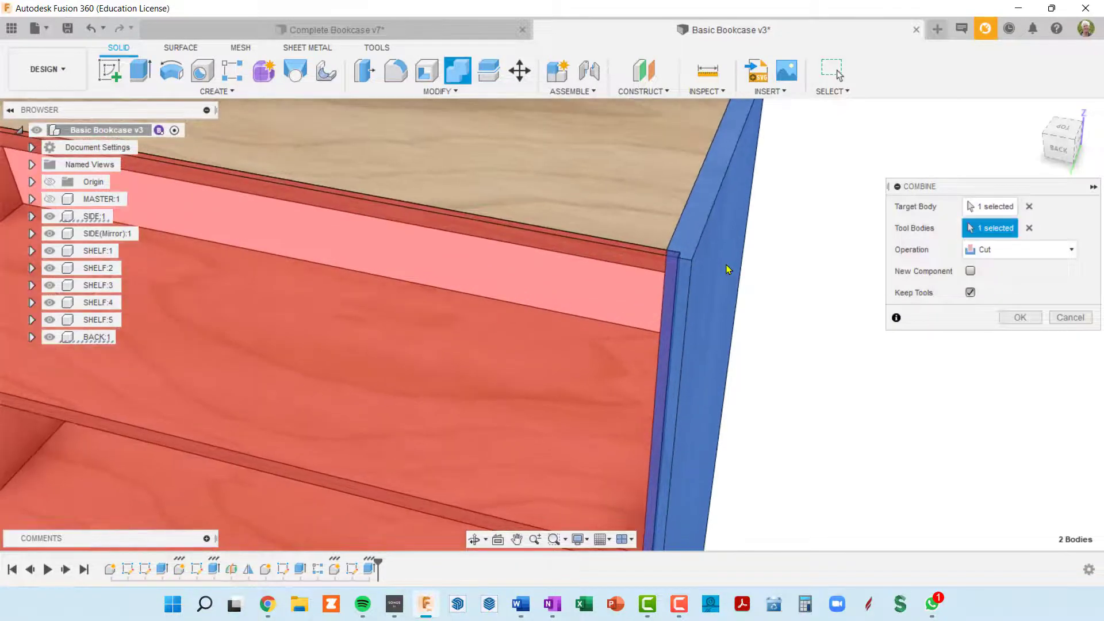
middle_click_drag(727, 268, 755, 299)
scroll(752, 276, "down", 5)
scroll(755, 298, "up", 4)
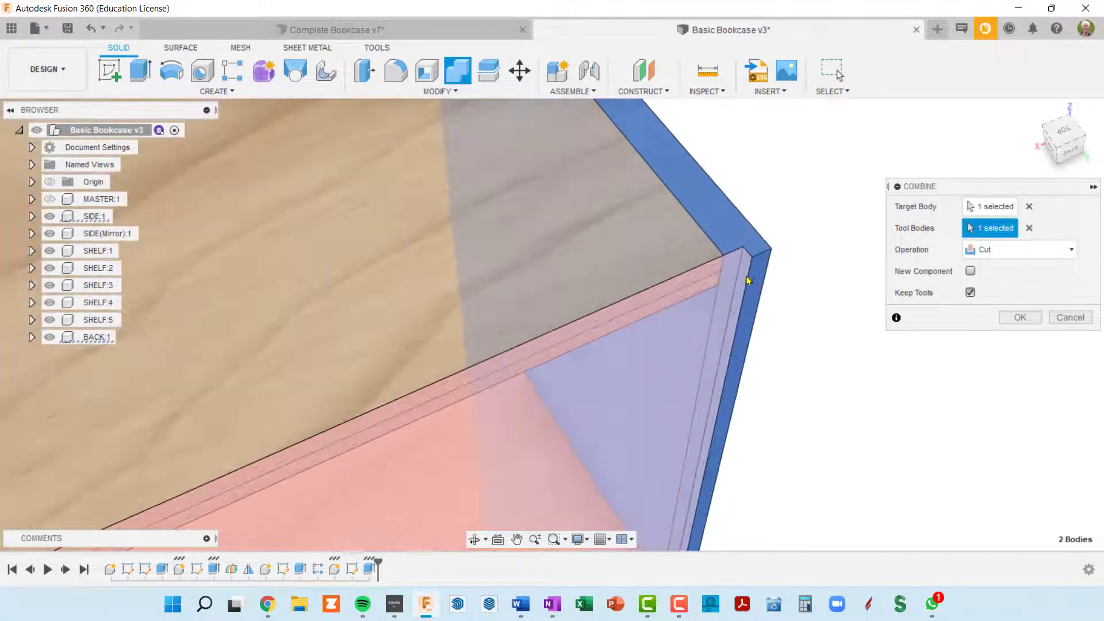
scroll(749, 267, "down", 4)
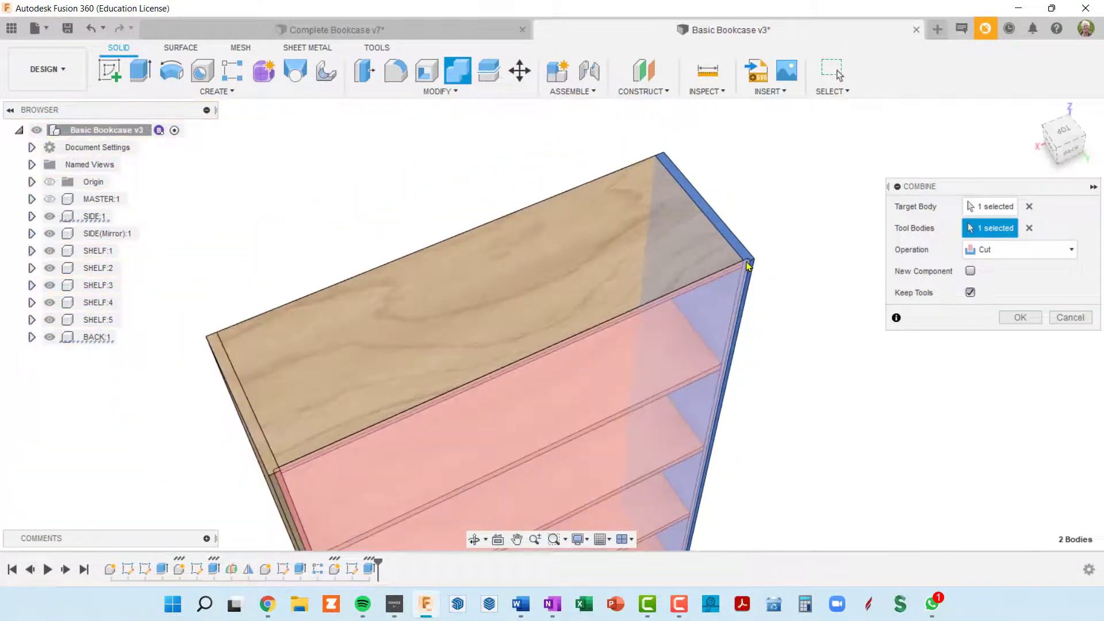
left_click(1017, 318)
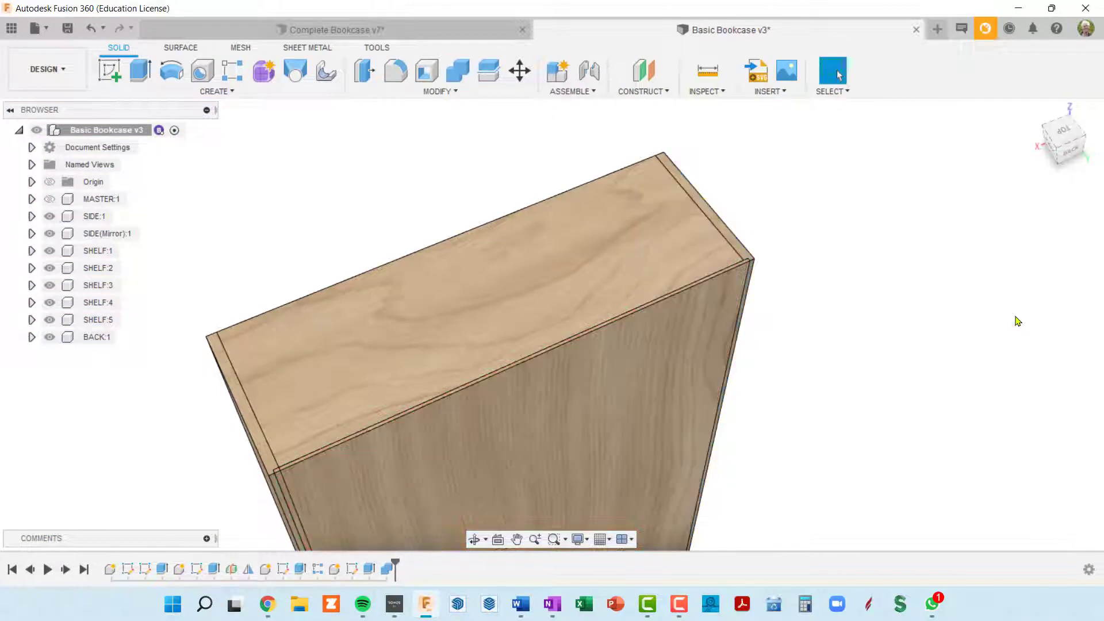
- Toggle the BACK component's visibility to inspect the recess cut into the SIDE:1 panel's rear edge
scroll(798, 281, "up", 4)
scroll(694, 249, "up", 2)
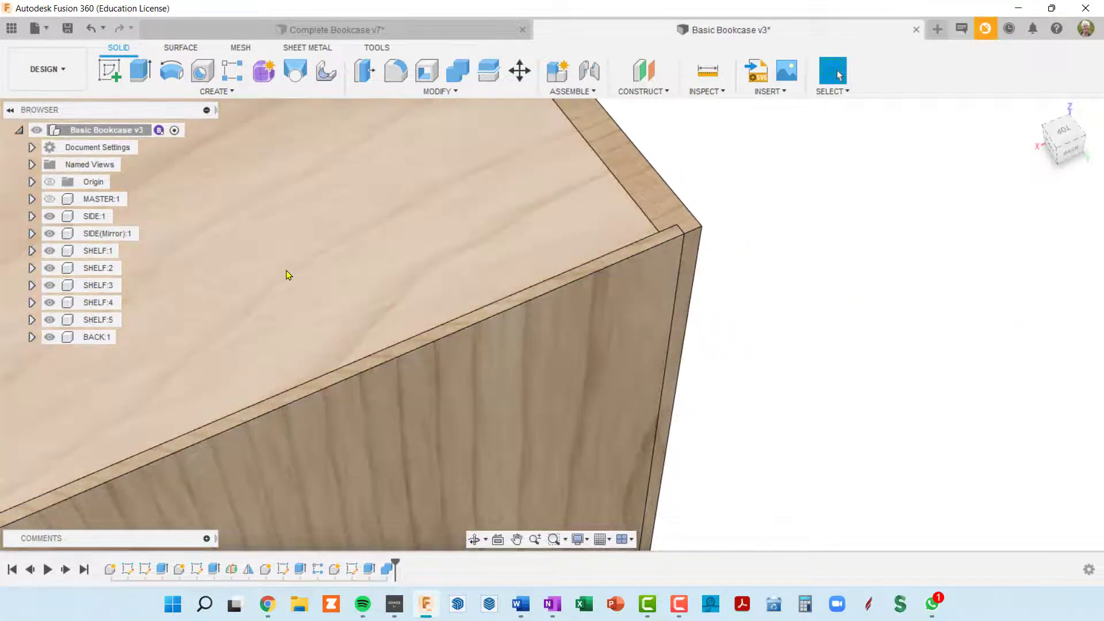
left_click(52, 338)
left_click(50, 337)
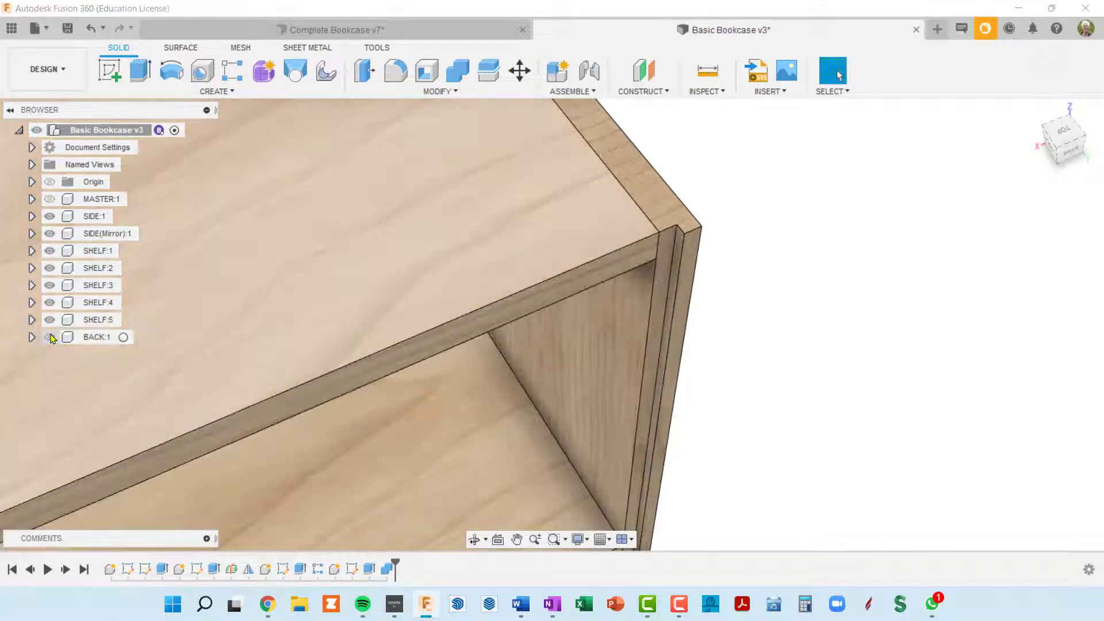
left_click(50, 337)
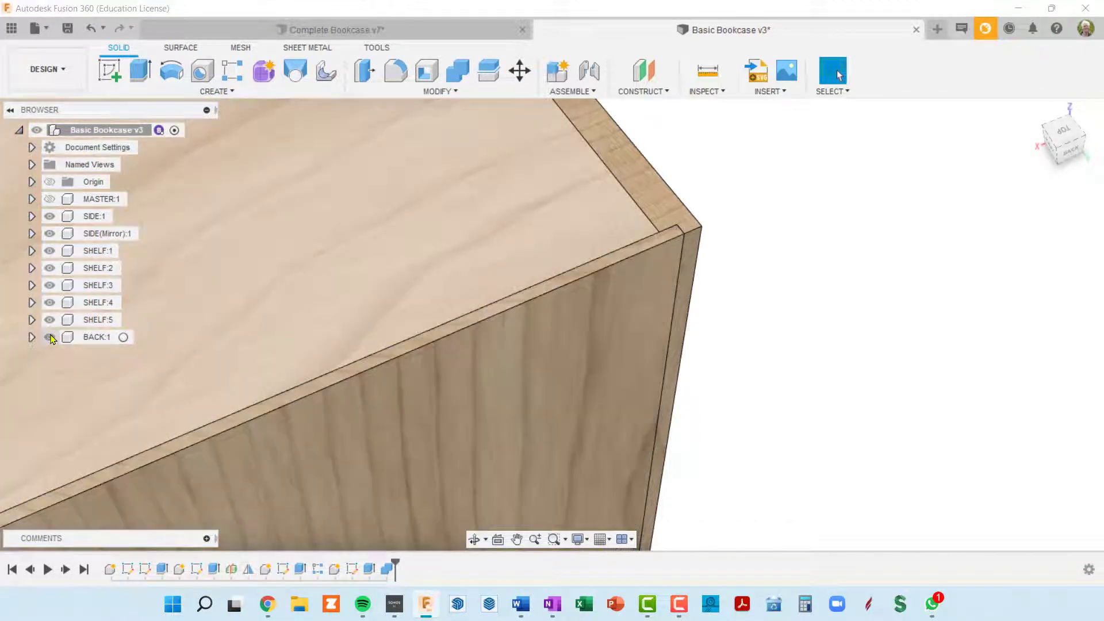
left_click(50, 337)
left_click(50, 337)
left_click(50, 337)
left_click(50, 337)
scroll(678, 243, "down", 5)
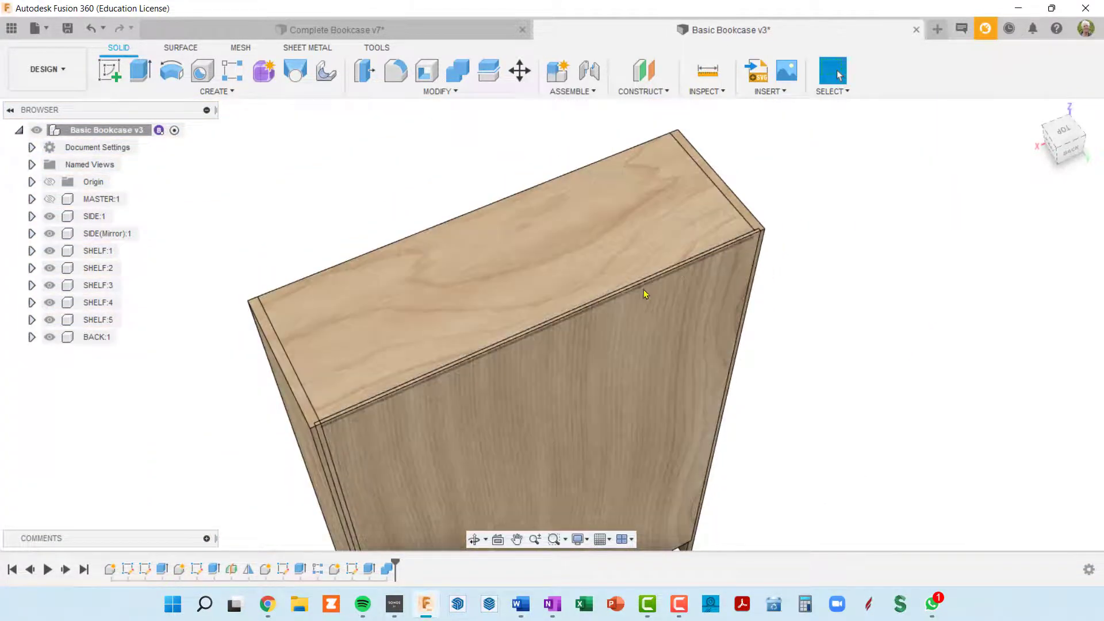
- Repeat Combine to cut the BACK body out of the SIDE(Mirror):1 body, keeping the tool body
mouse_move(646, 291)
middle_mouse_down("shift")
mouse_move(665, 278)
mouse_move(648, 284)
middle_mouse_up("shift")
middle_click_drag(565, 311, 650, 211)
left_click_drag(650, 211, 670, 141)
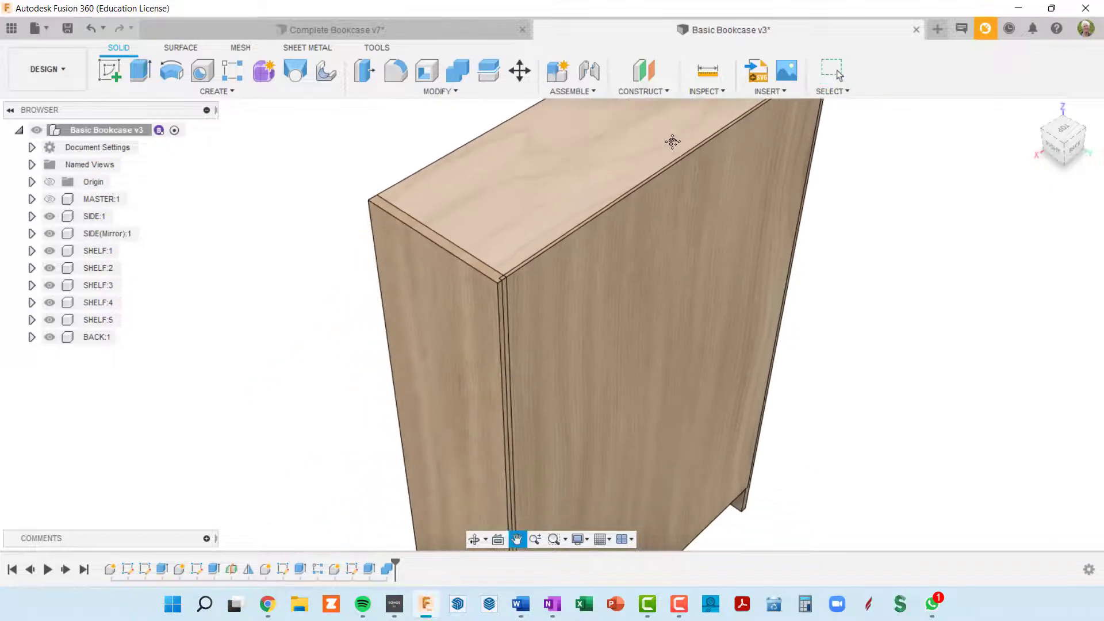
key("Escape")
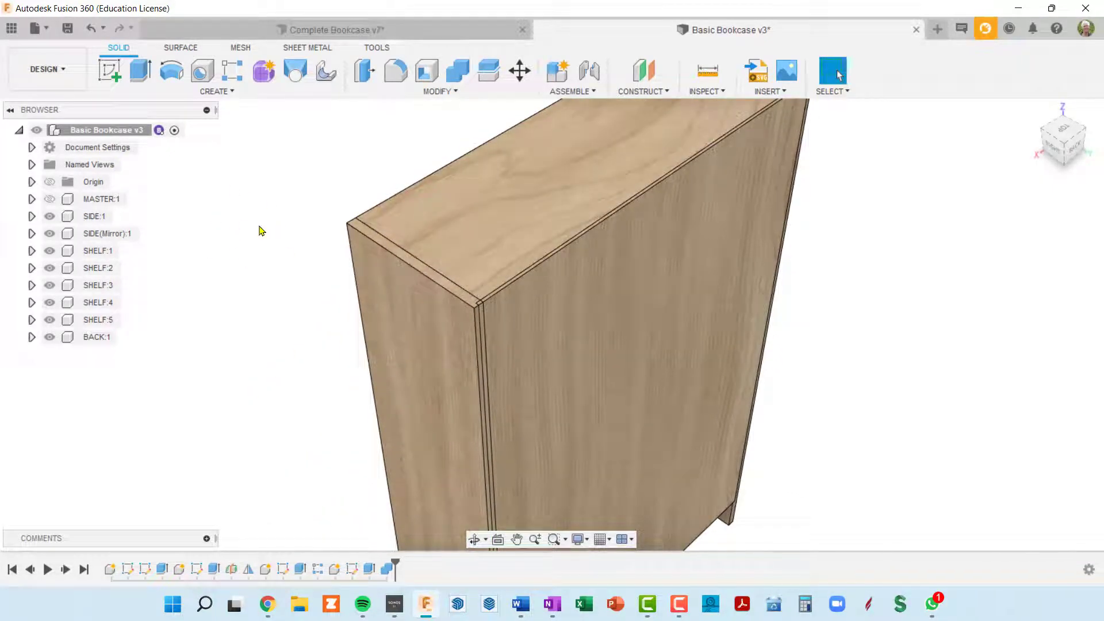
right_click(258, 230)
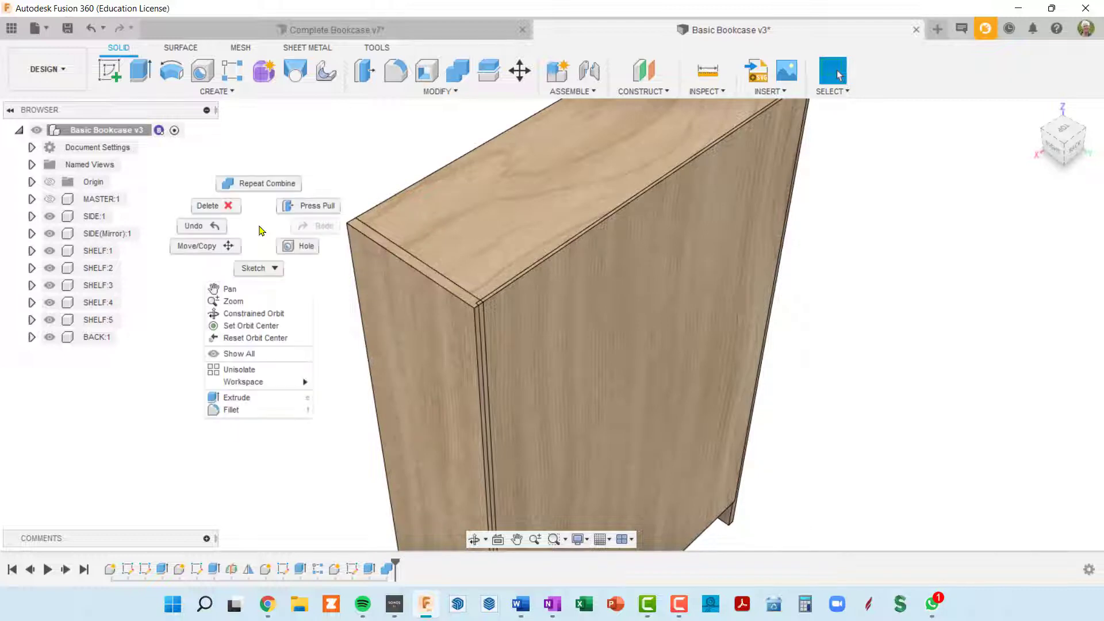
left_click(272, 186)
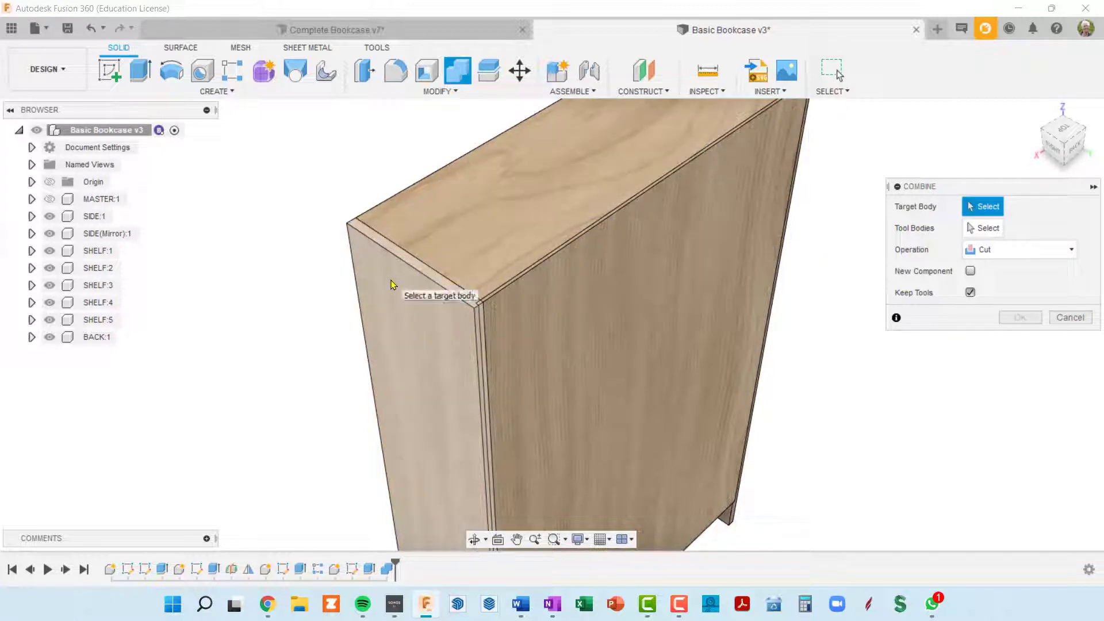
left_click(391, 284)
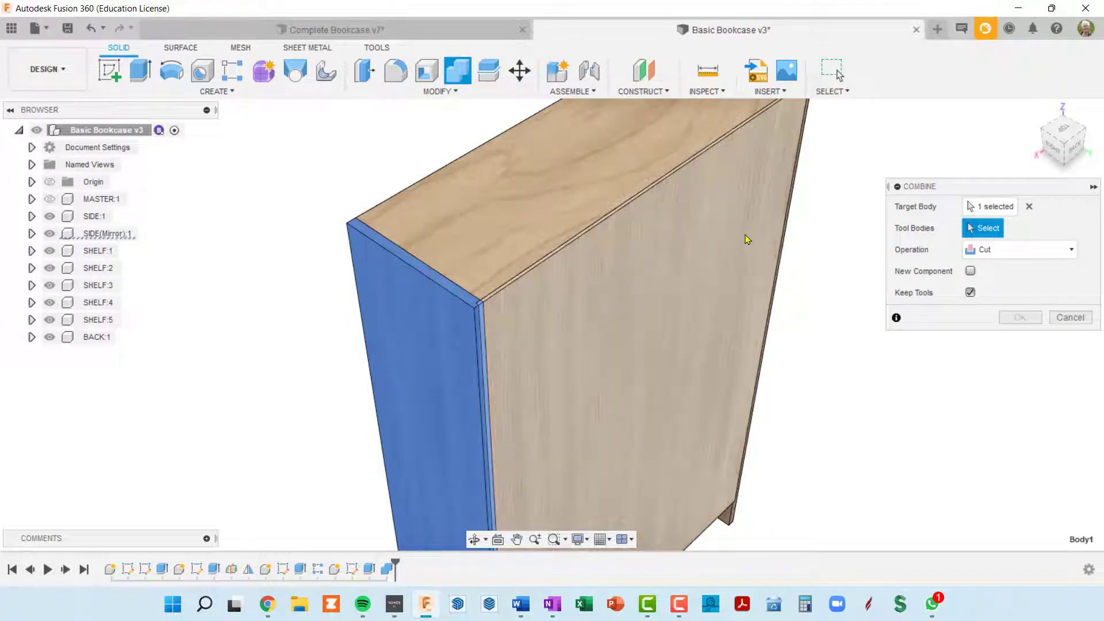
left_click(740, 242)
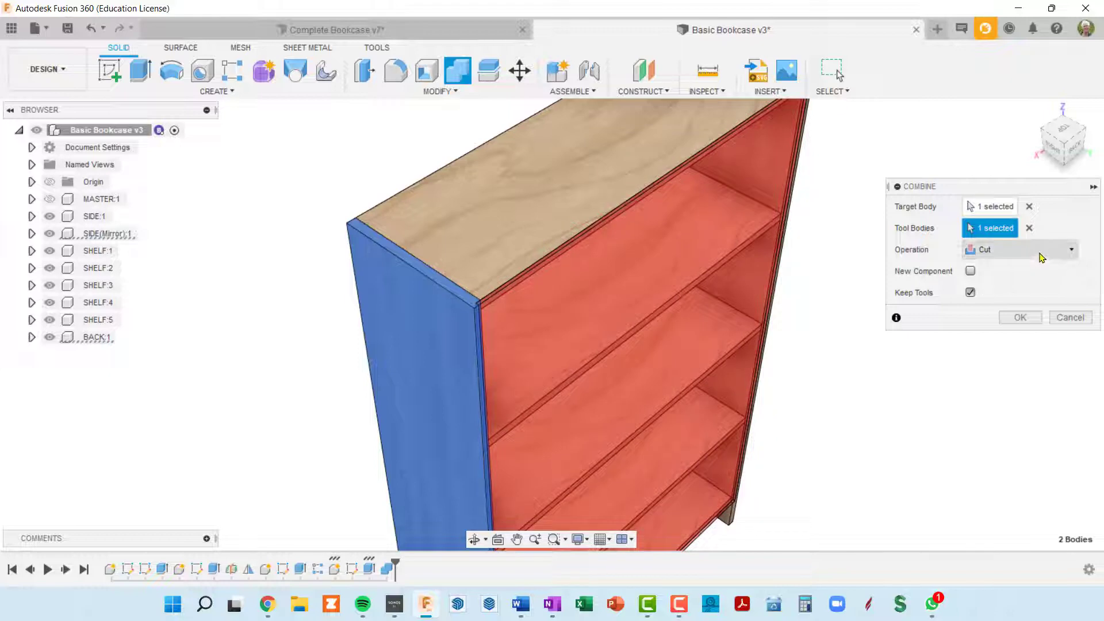
left_click(1019, 318)
- Check the mirrored side's rear corner and hide the BACK component to expose the recesses in both sides
scroll(477, 306, "up", 5)
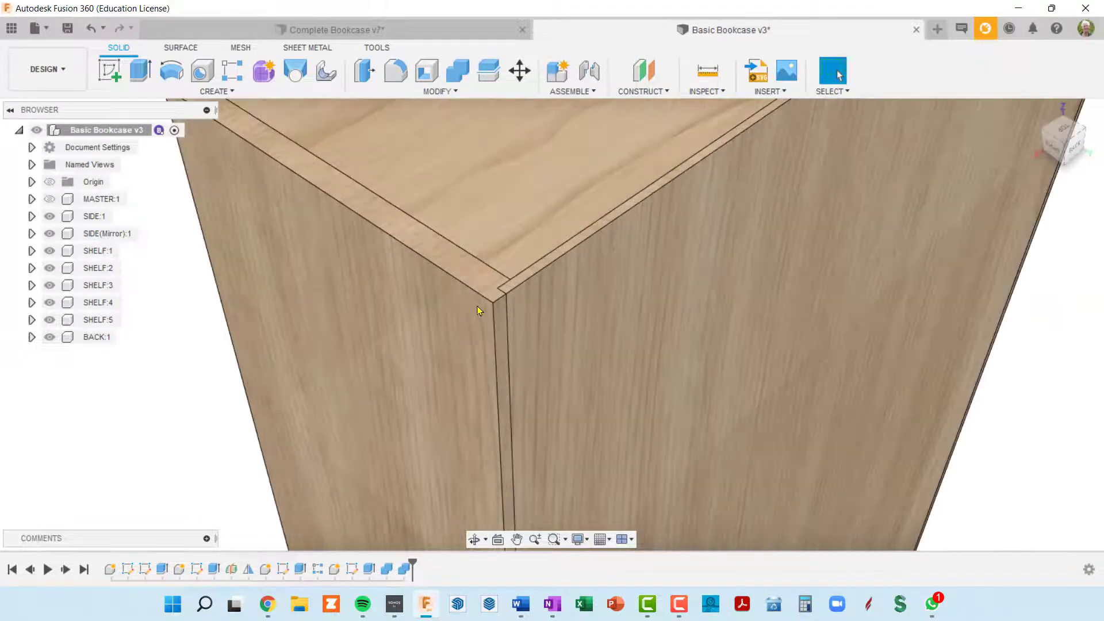
scroll(501, 297, "down", 4)
middle_click_drag(559, 311, 343, 460)
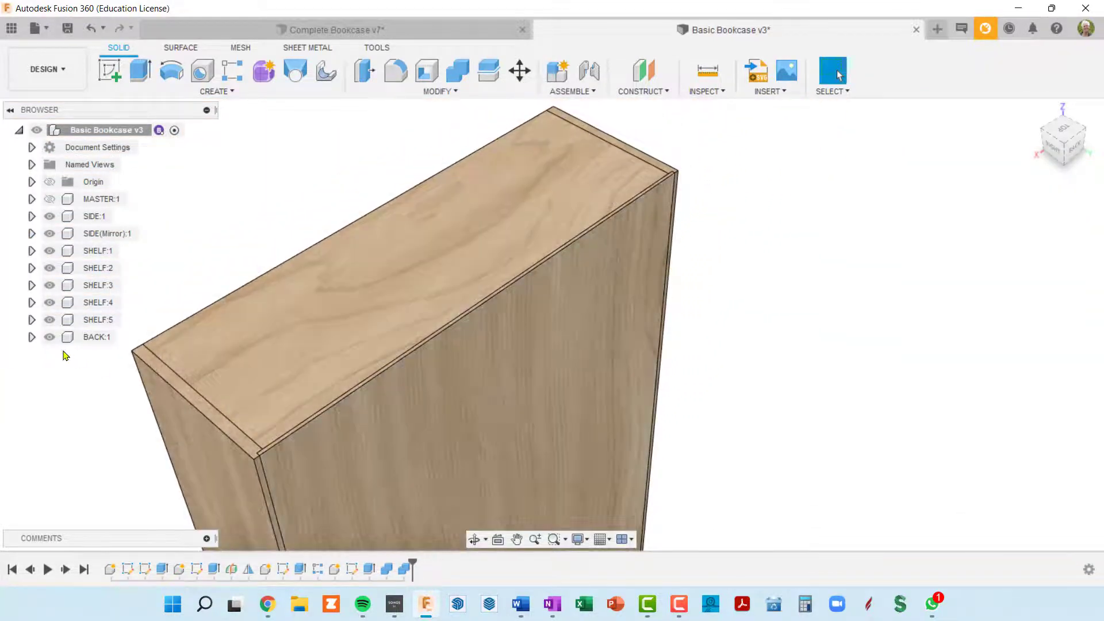
left_click(49, 337)
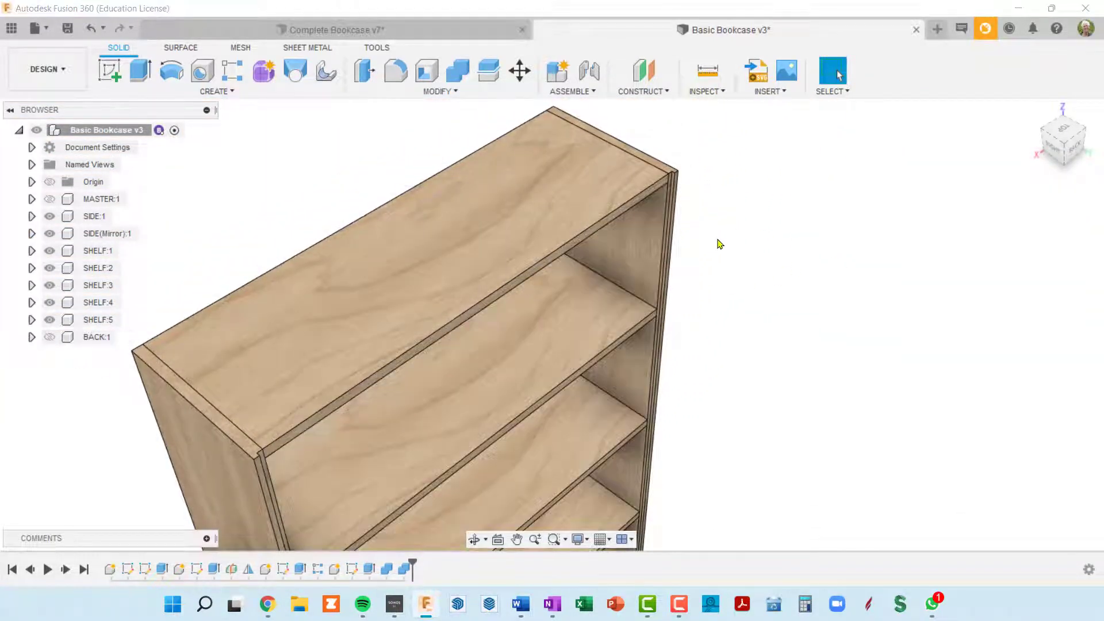
- Examine the lower rear corner of the side panel where the back recess ends beneath the bottom shelf
middle_click_drag(698, 251, 688, 363)
scroll(663, 378, "up", 5)
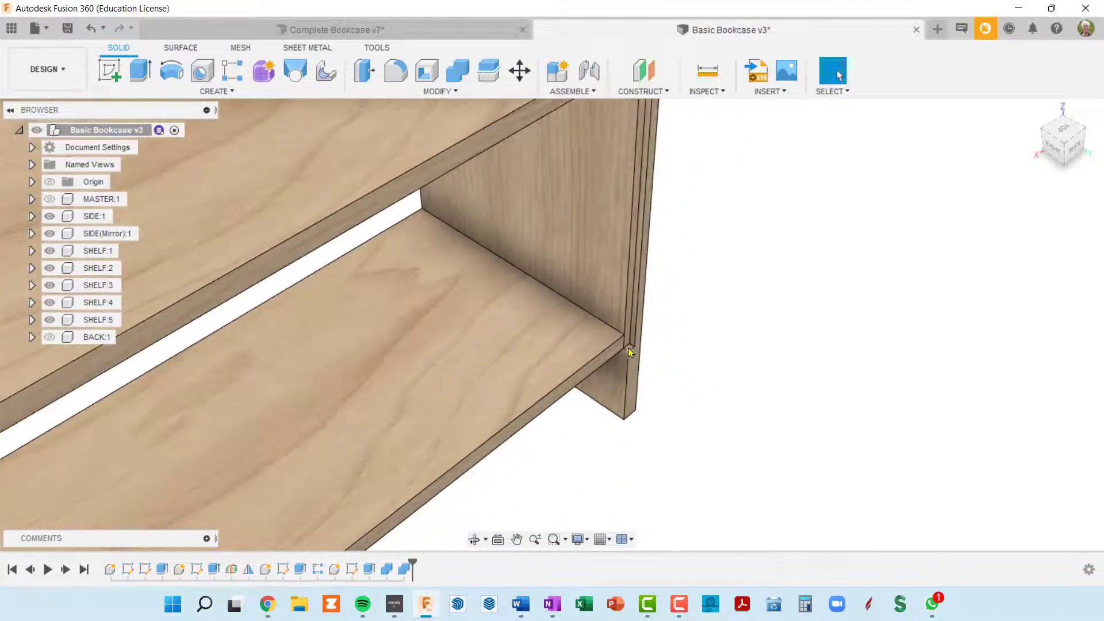
scroll(630, 352, "up", 2)
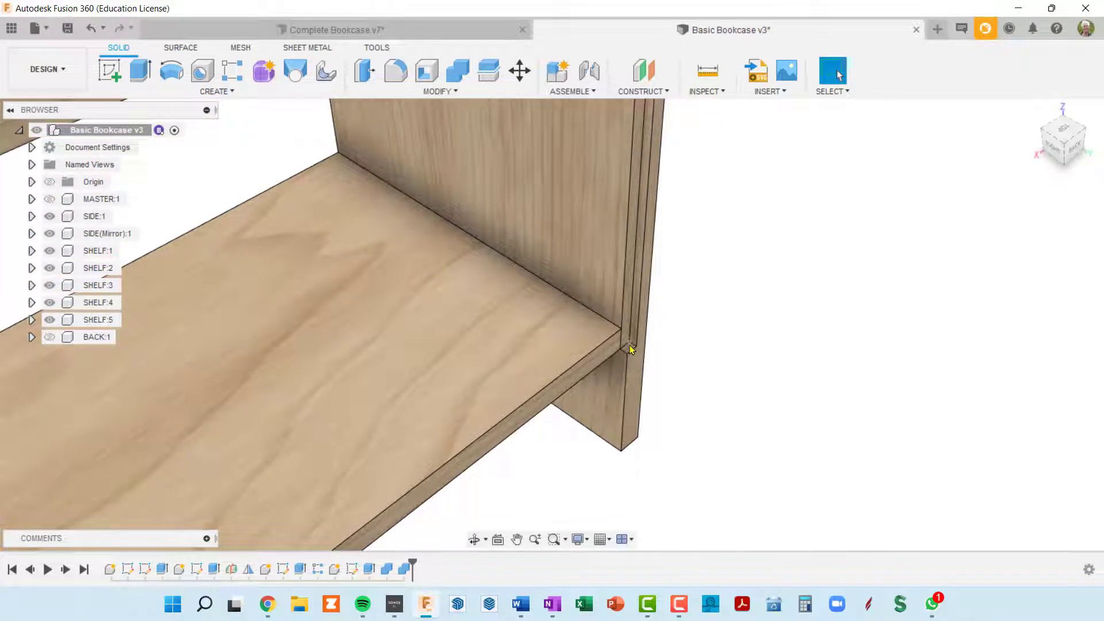
scroll(631, 349, "down", 2)
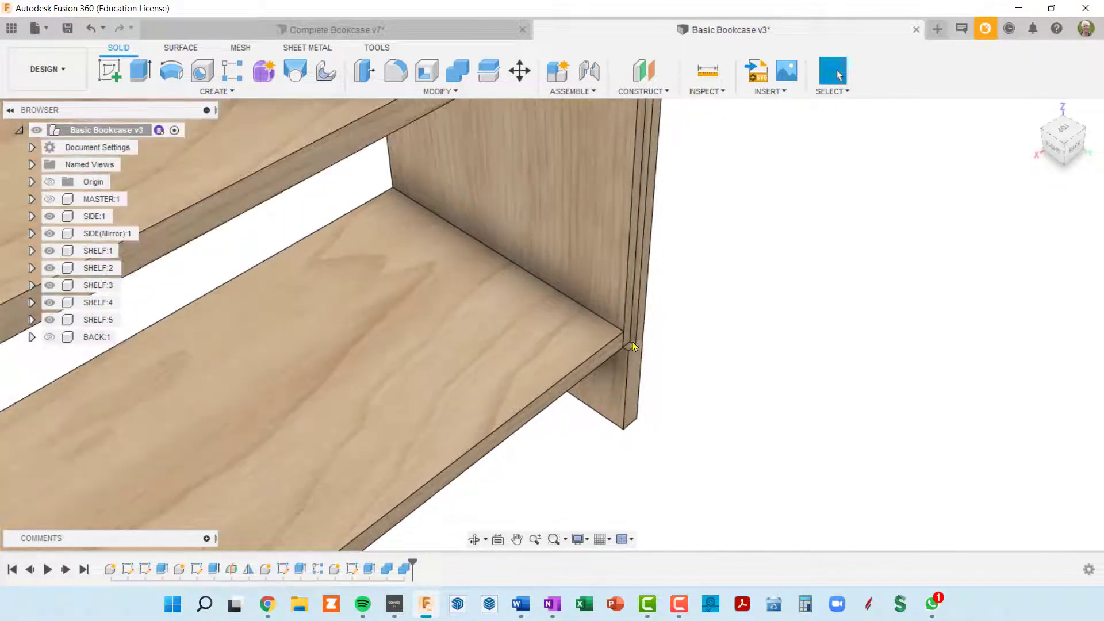
scroll(631, 348, "down", 5)
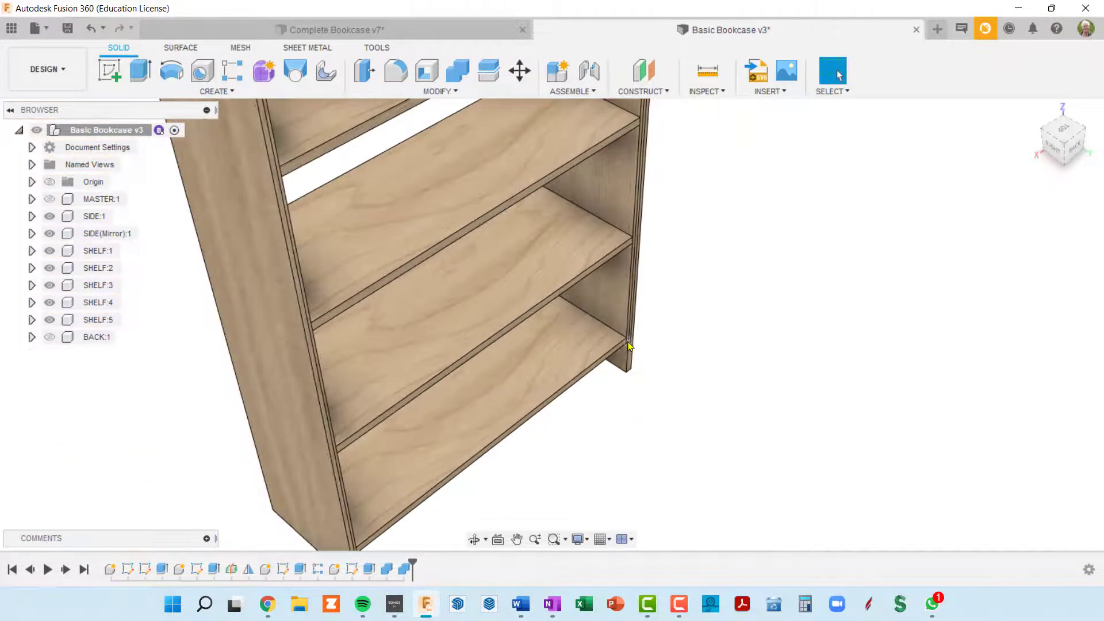
middle_click_drag(741, 306, 735, 376)
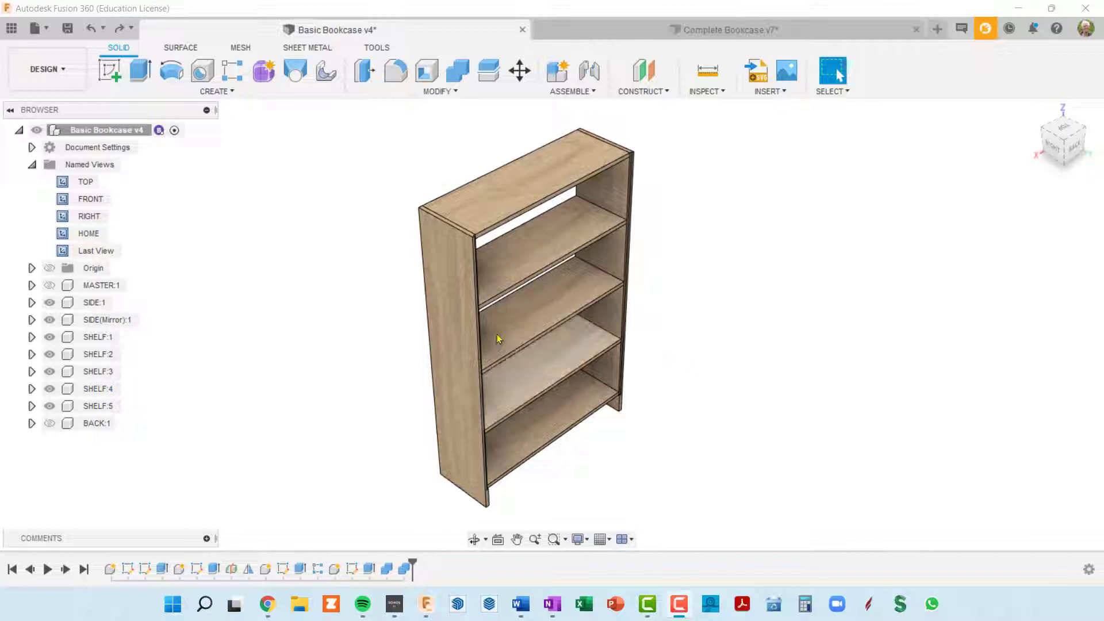
- Show the BACK component again, view the bookcase from the front and collapse the Named Views folder
left_click(49, 424)
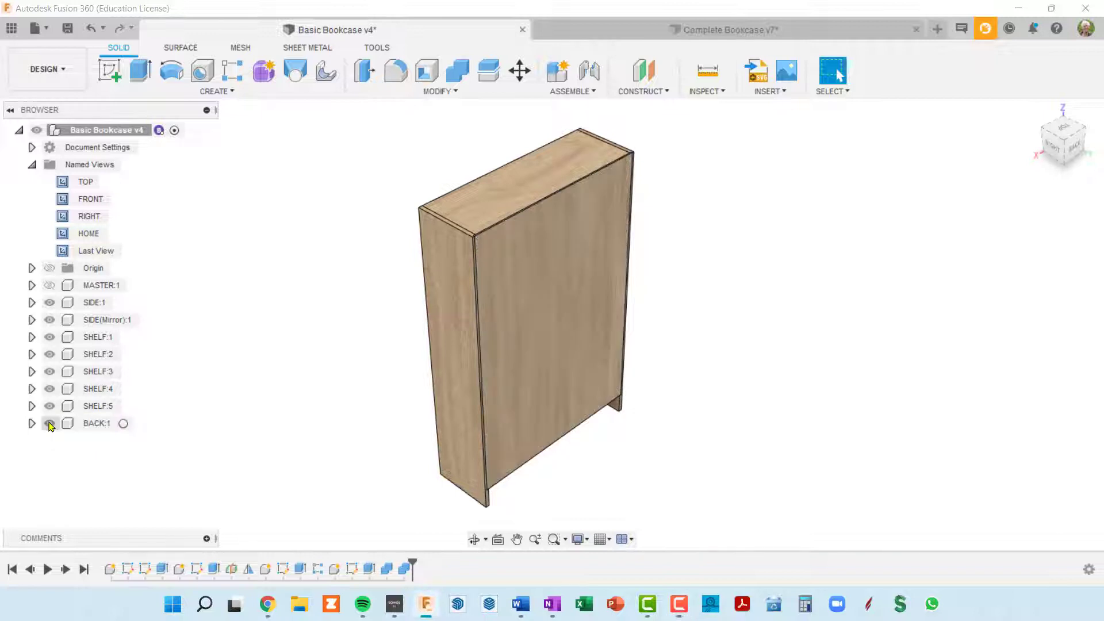
middle_click_drag(559, 345, 718, 318, "shift")
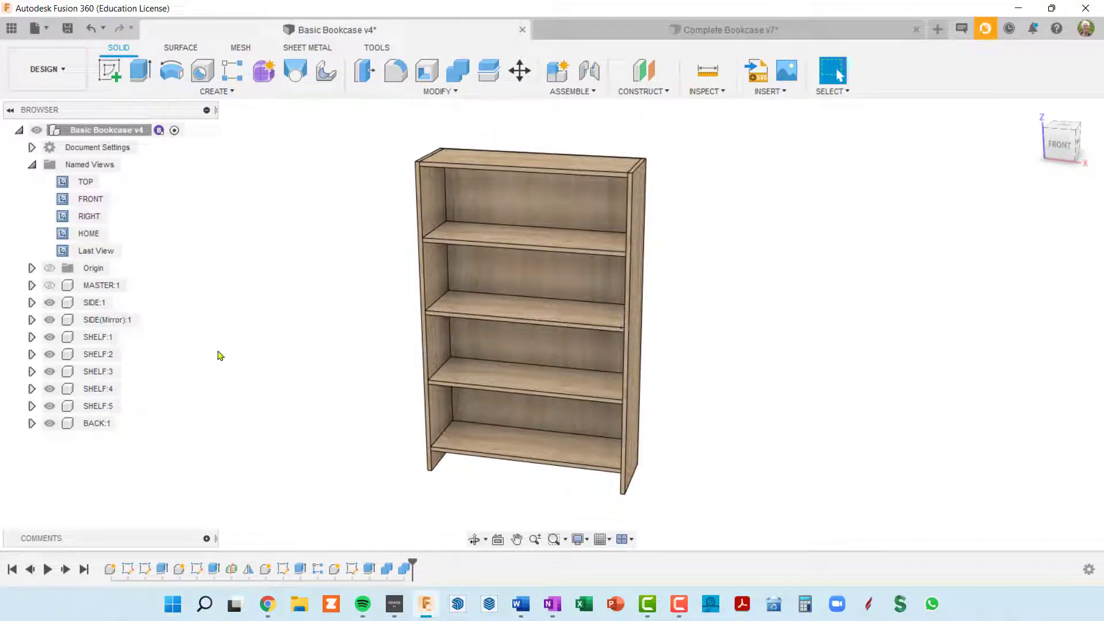
left_click(44, 317)
key("Escape")
left_click(32, 165)
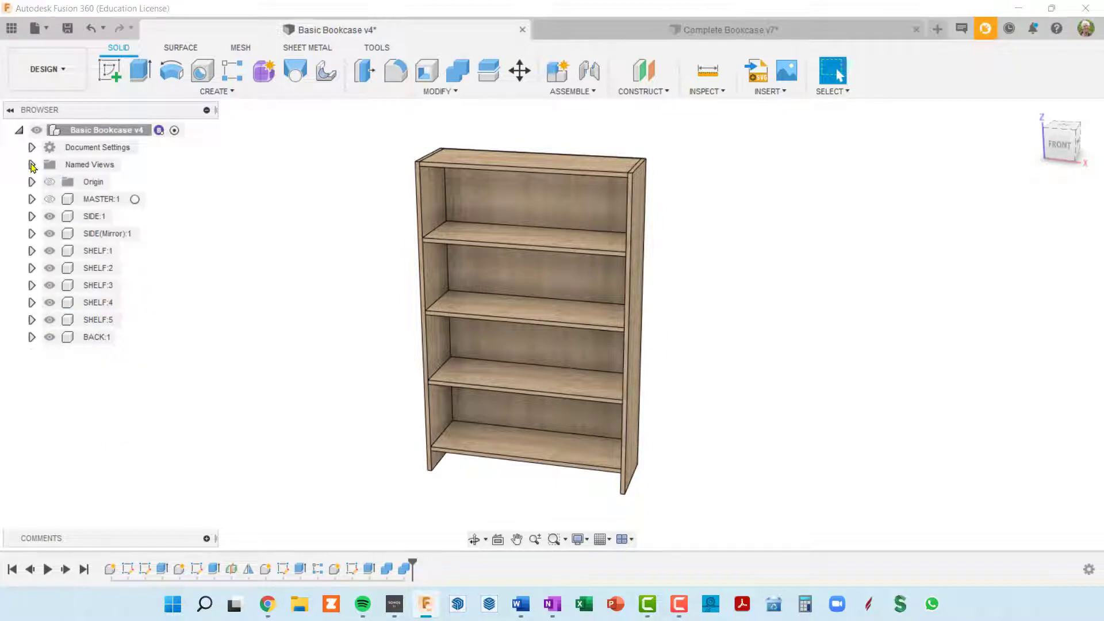
- Rename the SIDE(Mirror) component as R-SIDE
left_click(108, 234)
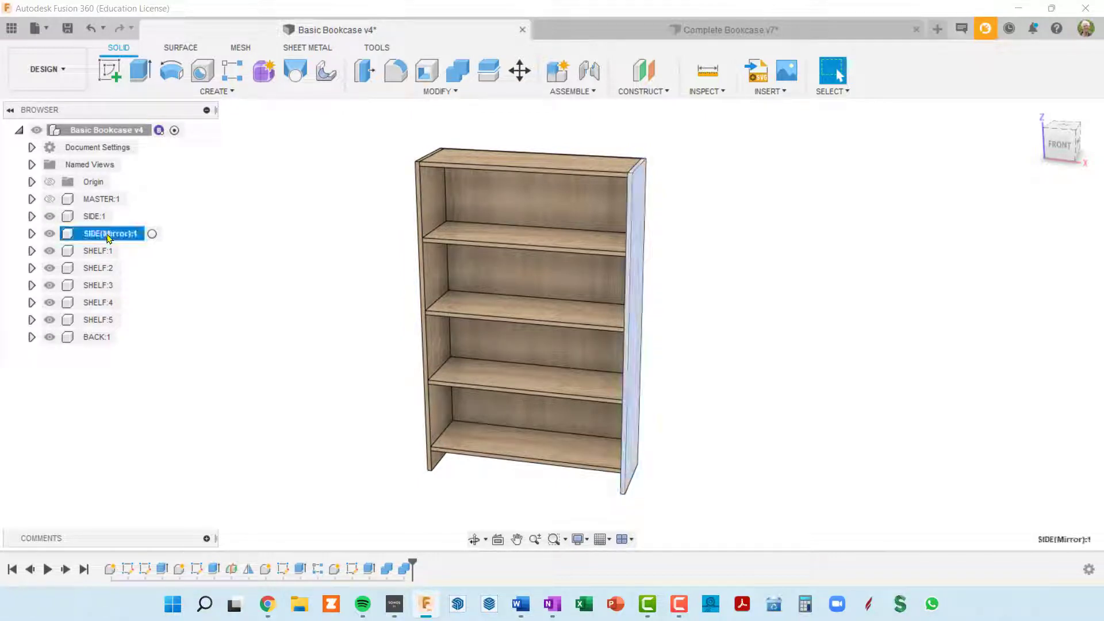
left_click(108, 235)
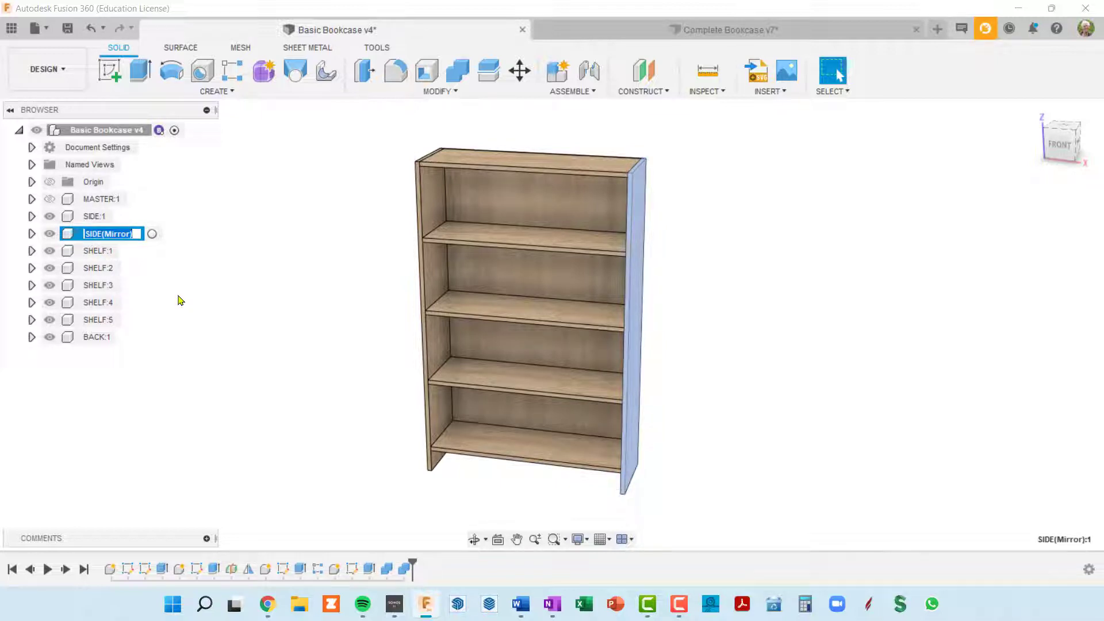
type("R-SIDE")
key("Return")
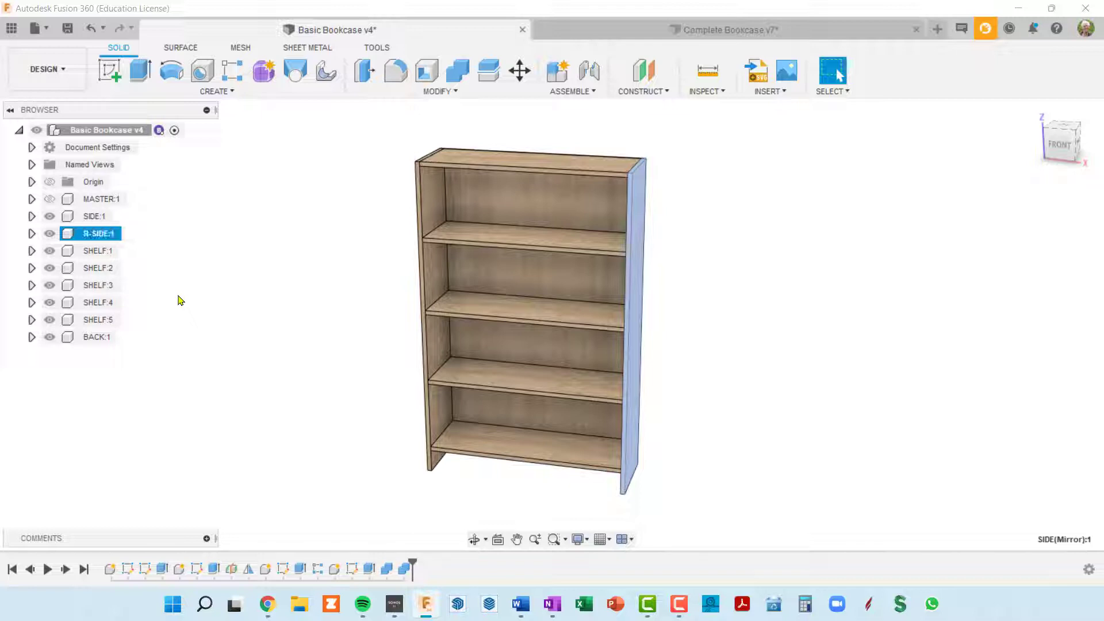
- Rename the original SIDE component as L-SIDE and clear the selection
left_click(92, 219)
left_click(92, 218)
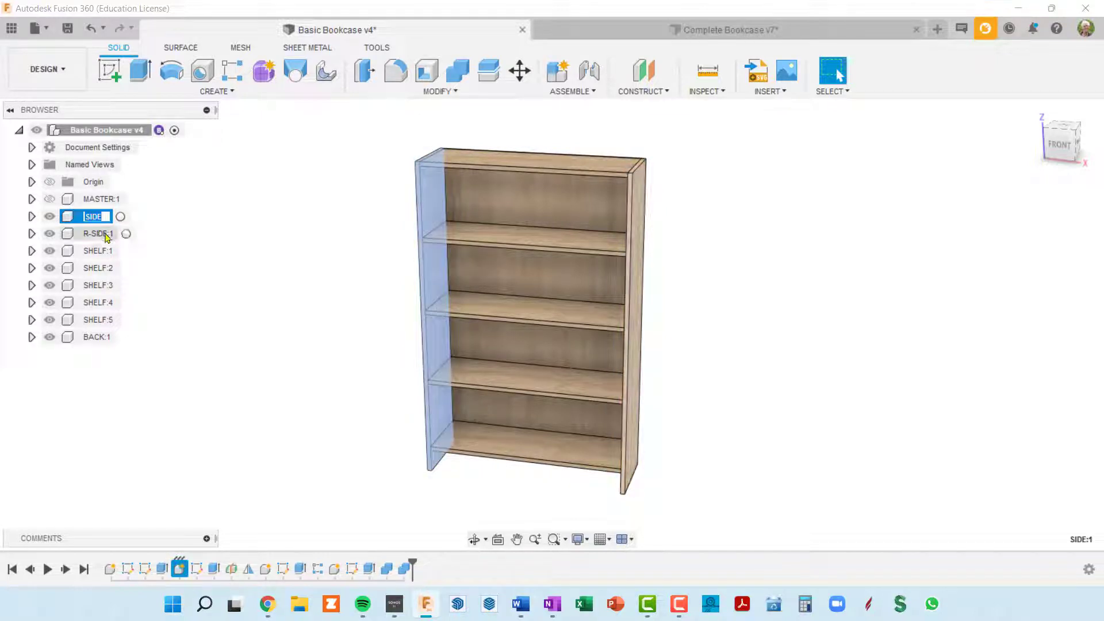
key("Home")
type("L-")
key("Return")
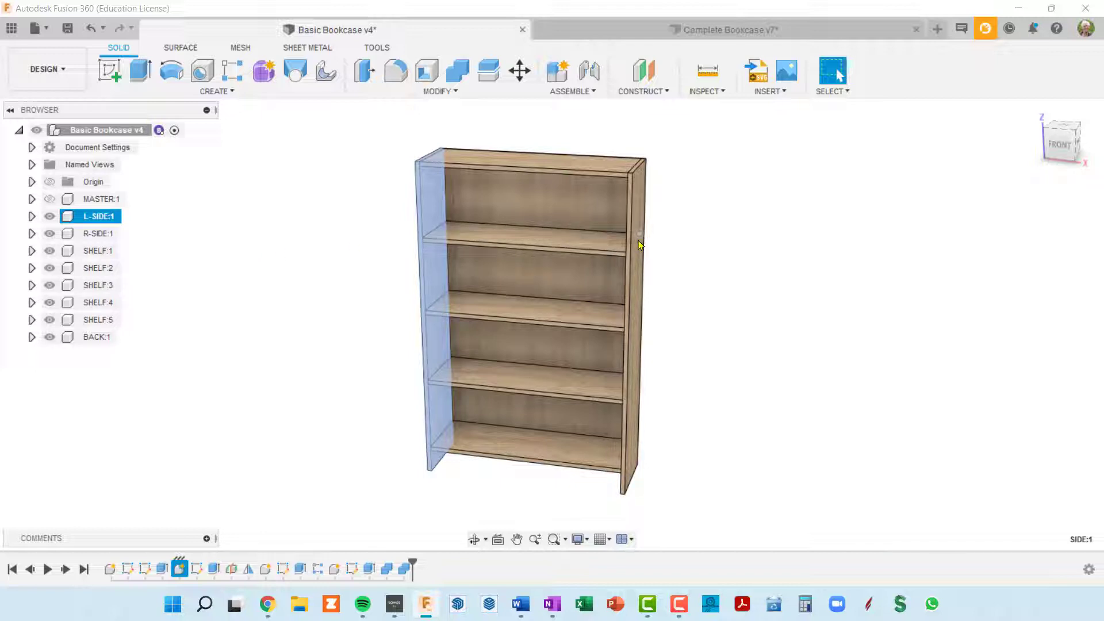
middle_click_drag(670, 273, 661, 276)
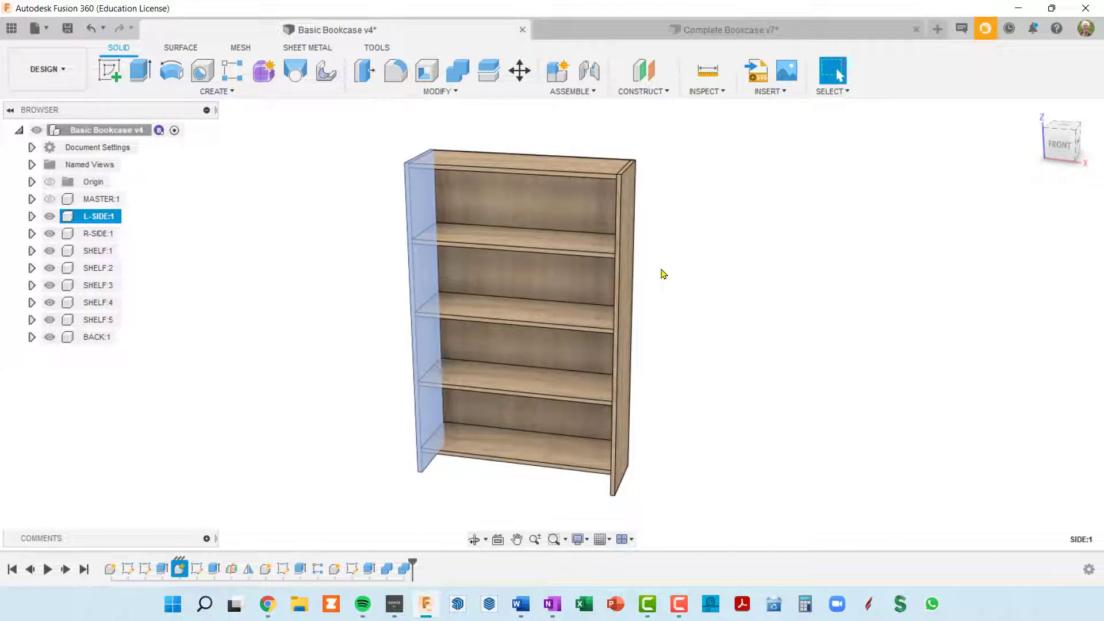
left_click(671, 263)
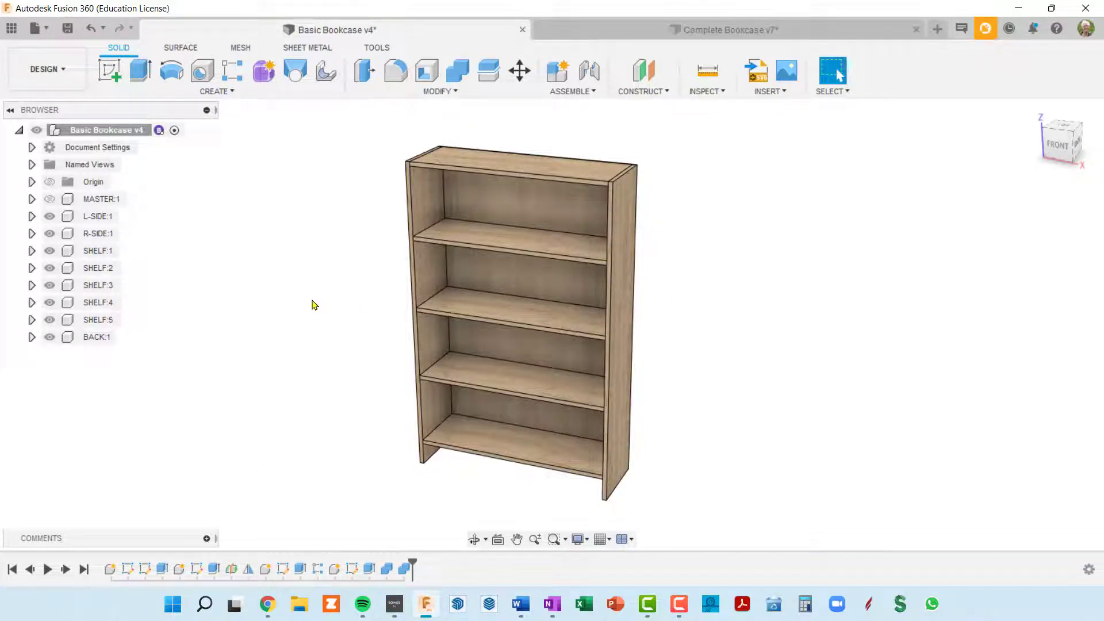
- With the root component active, roll the timeline back to just before the MirrorComponent1 feature
left_click(174, 131)
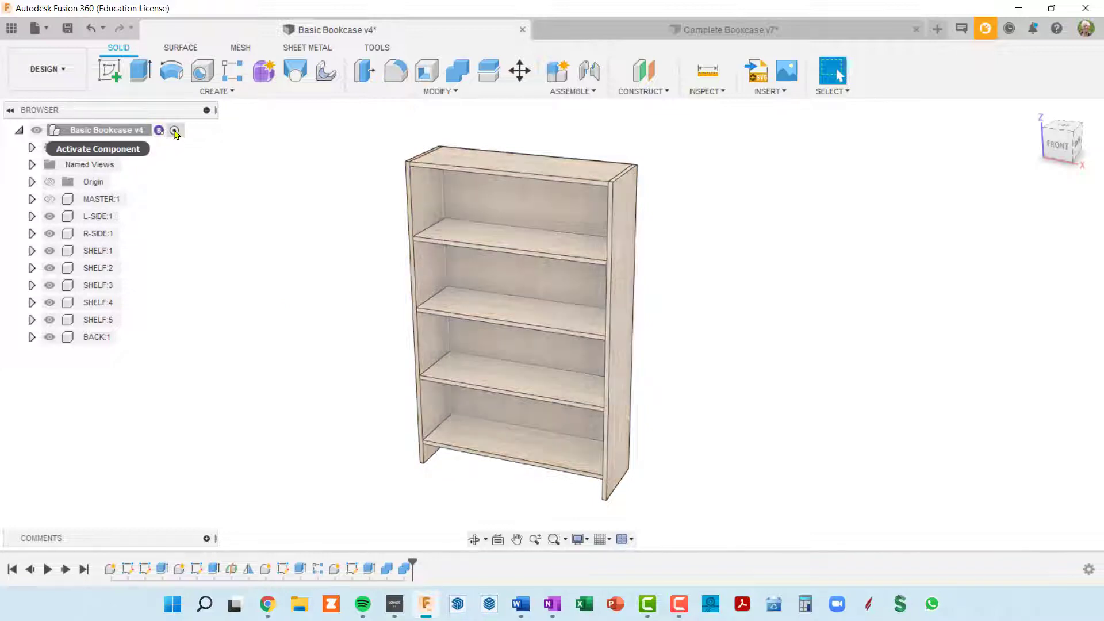
left_click(174, 131)
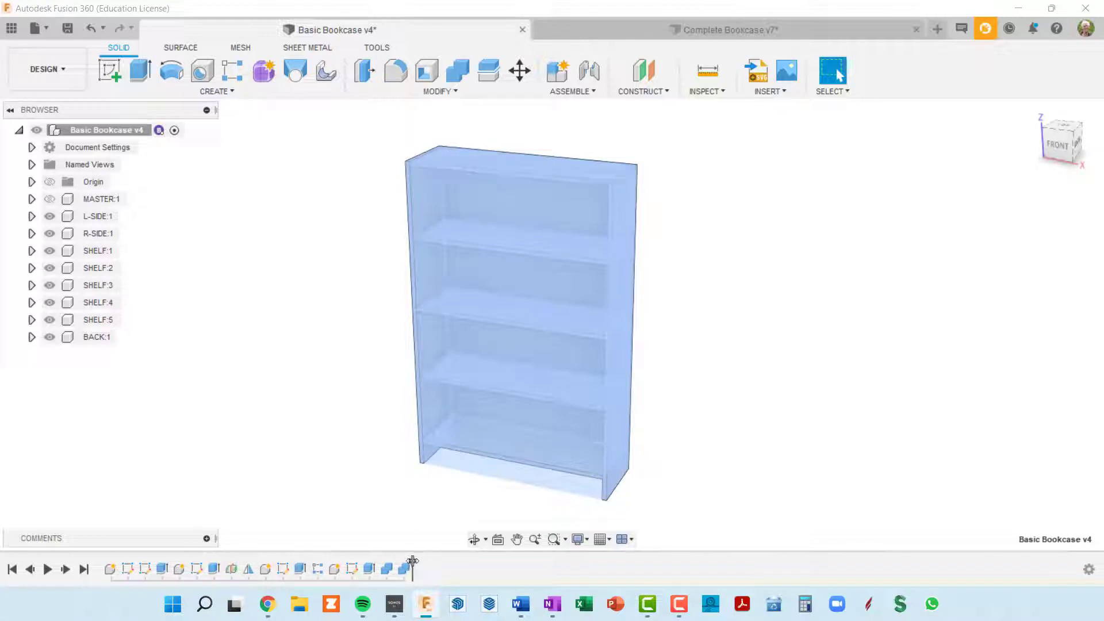
mouse_move(412, 561)
left_mouse_down()
mouse_move(271, 562)
mouse_move(266, 576)
left_mouse_up()
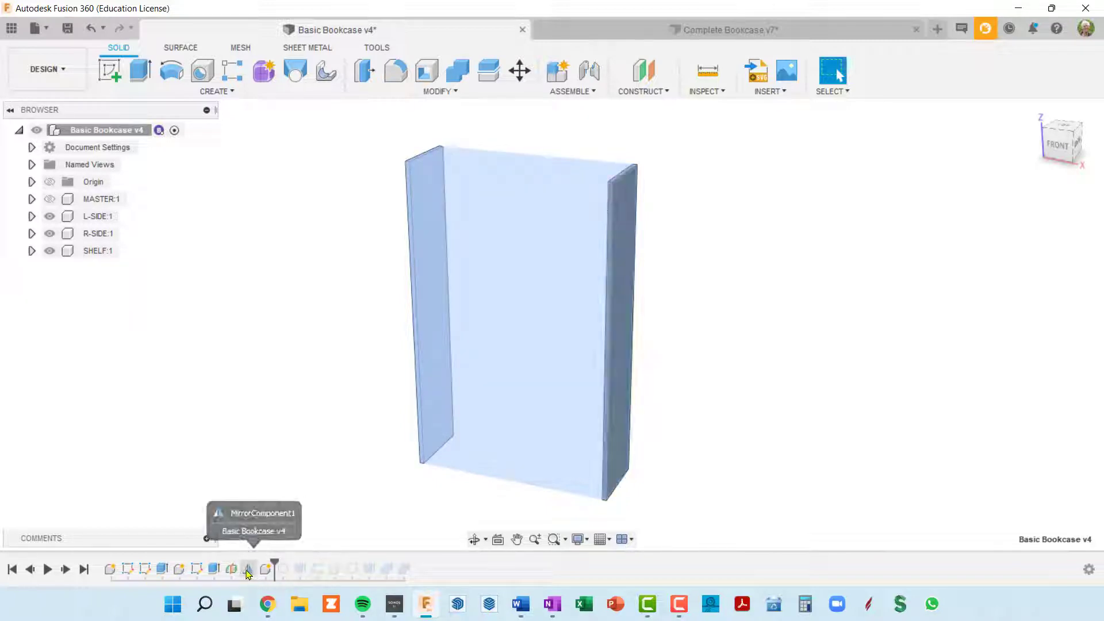
left_click_drag(274, 560, 242, 560)
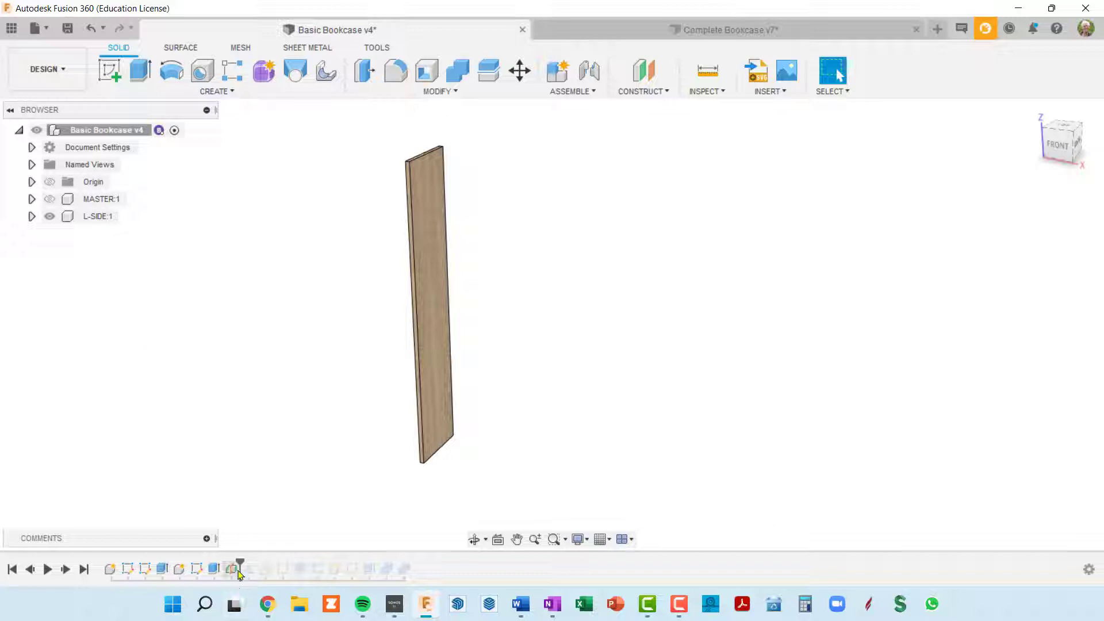
- Move the timeline marker back and forth across the mirror feature to compare both states, leaving it just before the mirror
left_click_drag(240, 562, 257, 564)
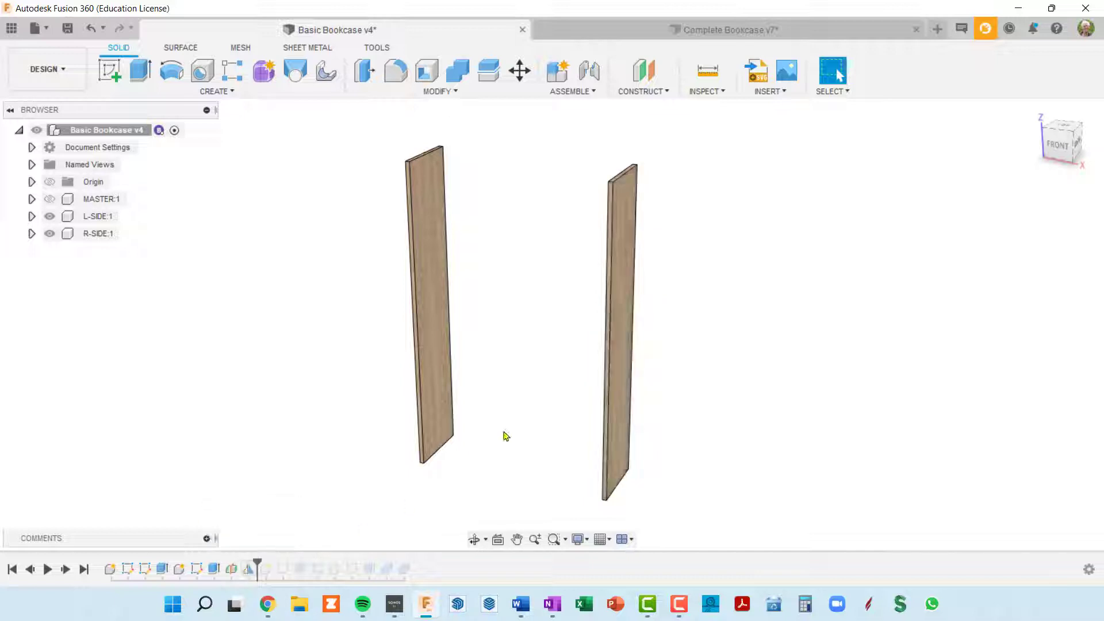
middle_click_drag(563, 385, 535, 387, "shift")
key("Escape")
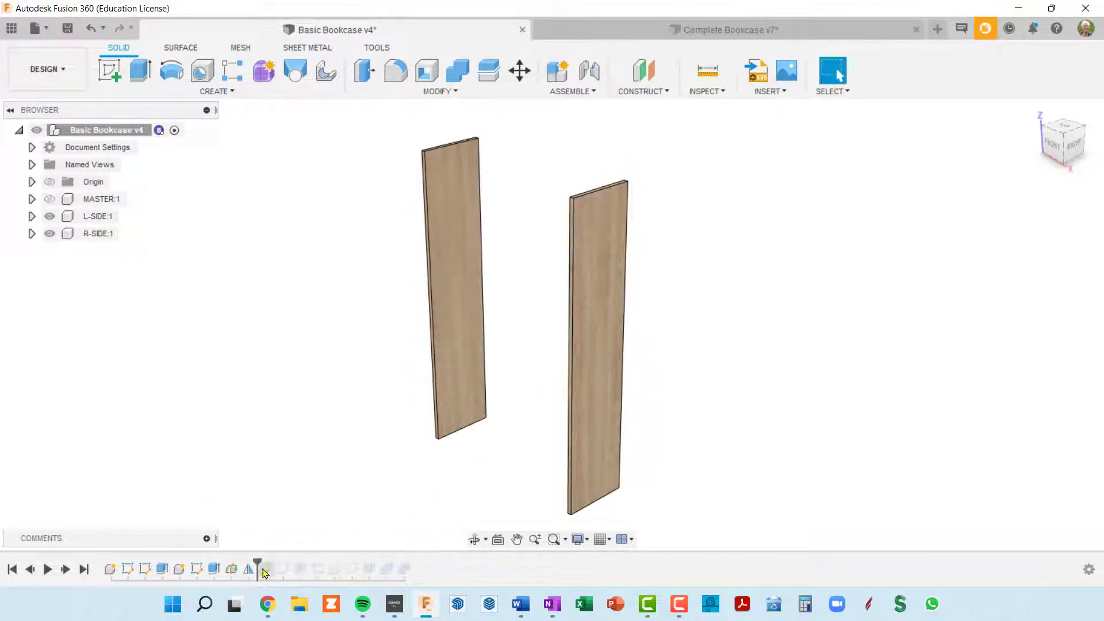
left_click_drag(254, 560, 240, 561)
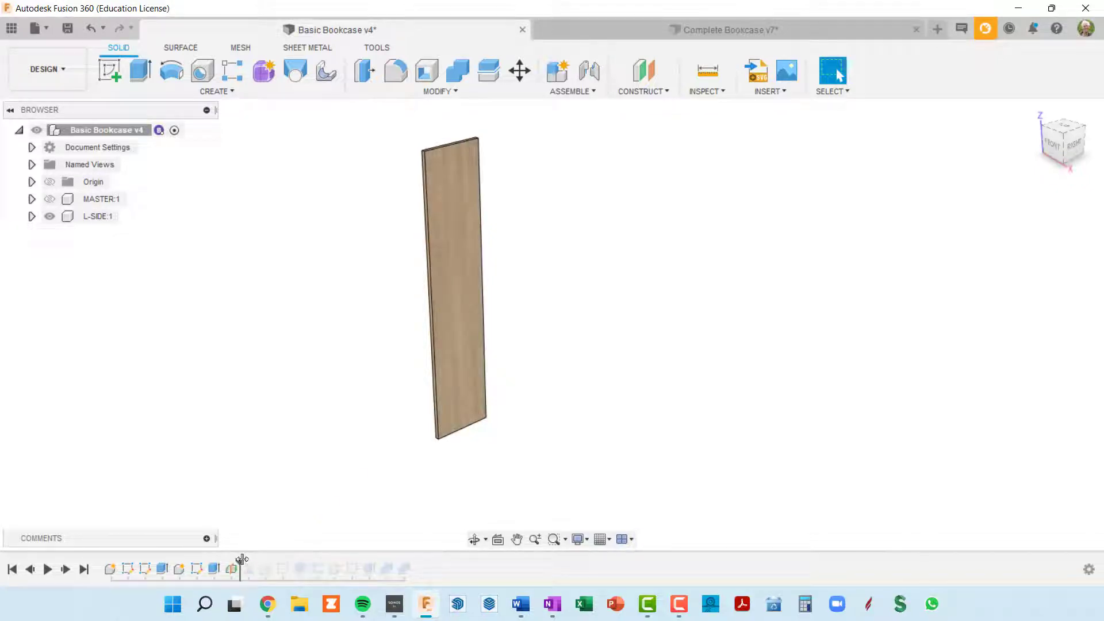
left_click_drag(242, 559, 257, 561)
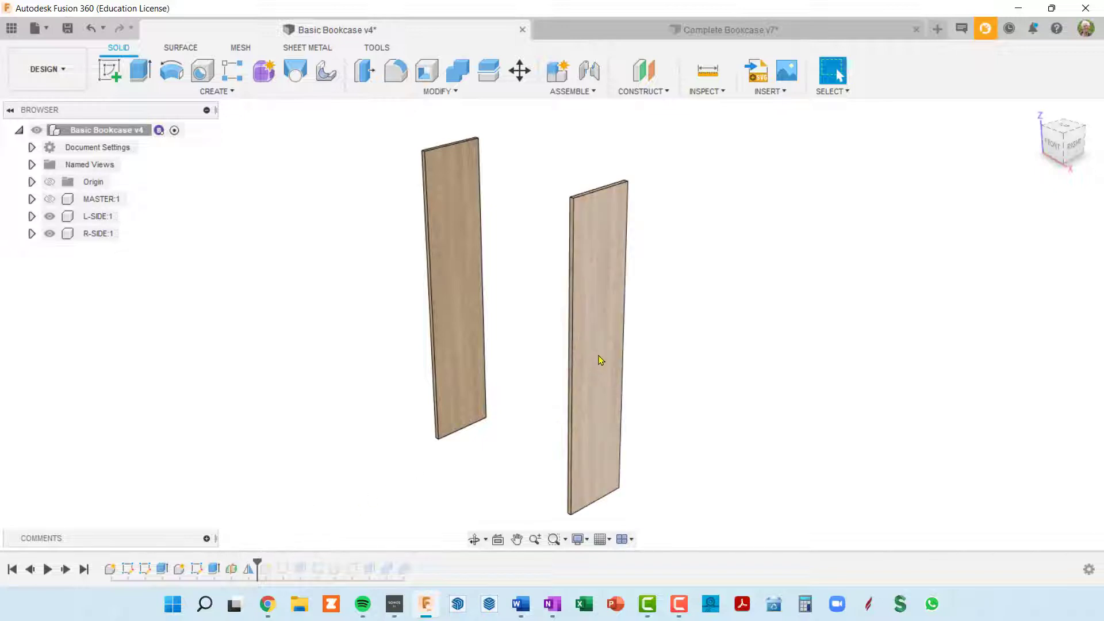
middle_click_drag(601, 361, 431, 510, "shift")
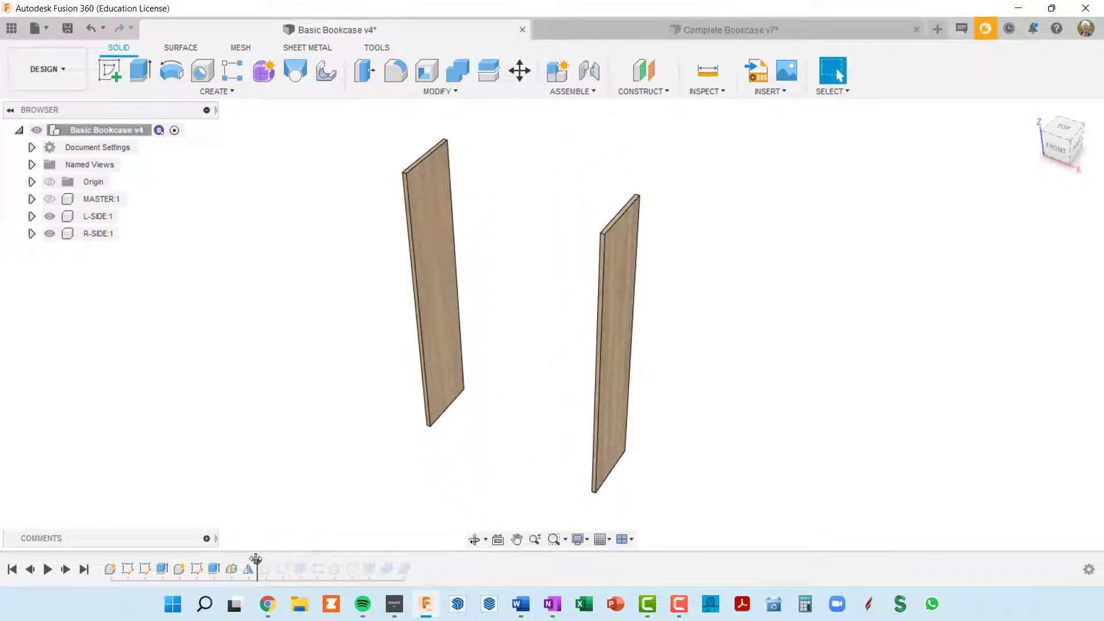
left_click_drag(255, 559, 240, 560)
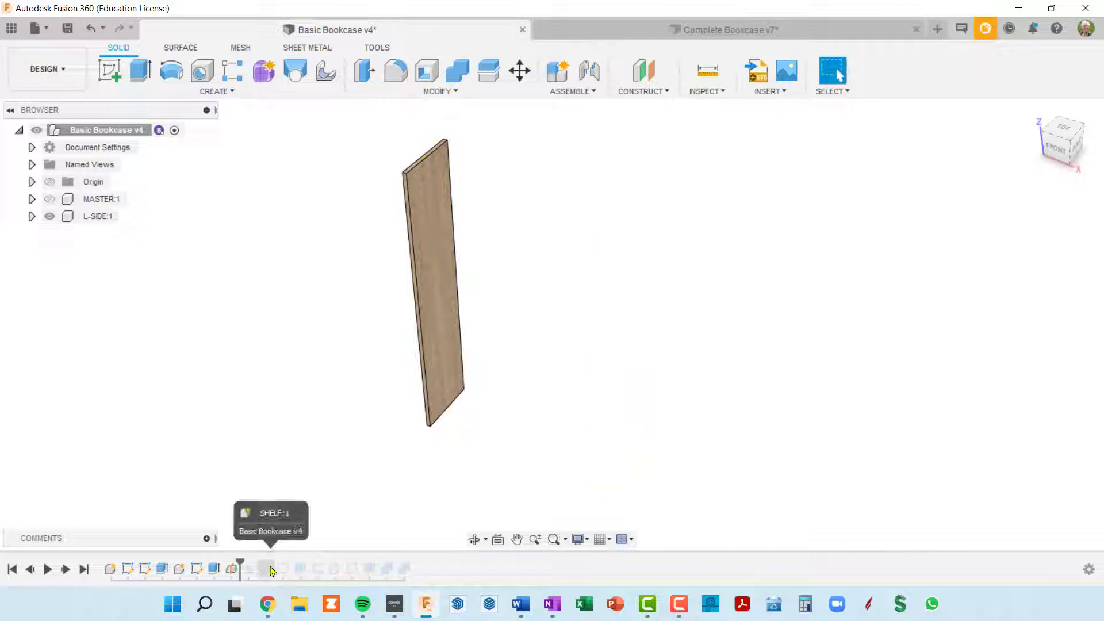
- Activate the L-SIDE component, expand its contents and make its Sketches folder visible
left_click(100, 221)
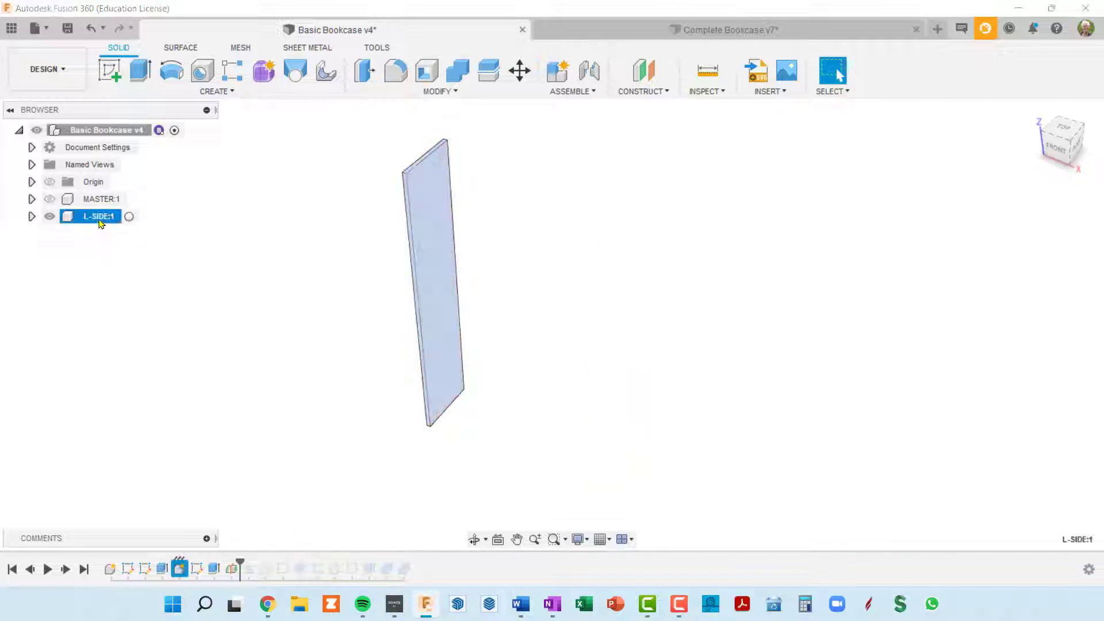
left_click(129, 218)
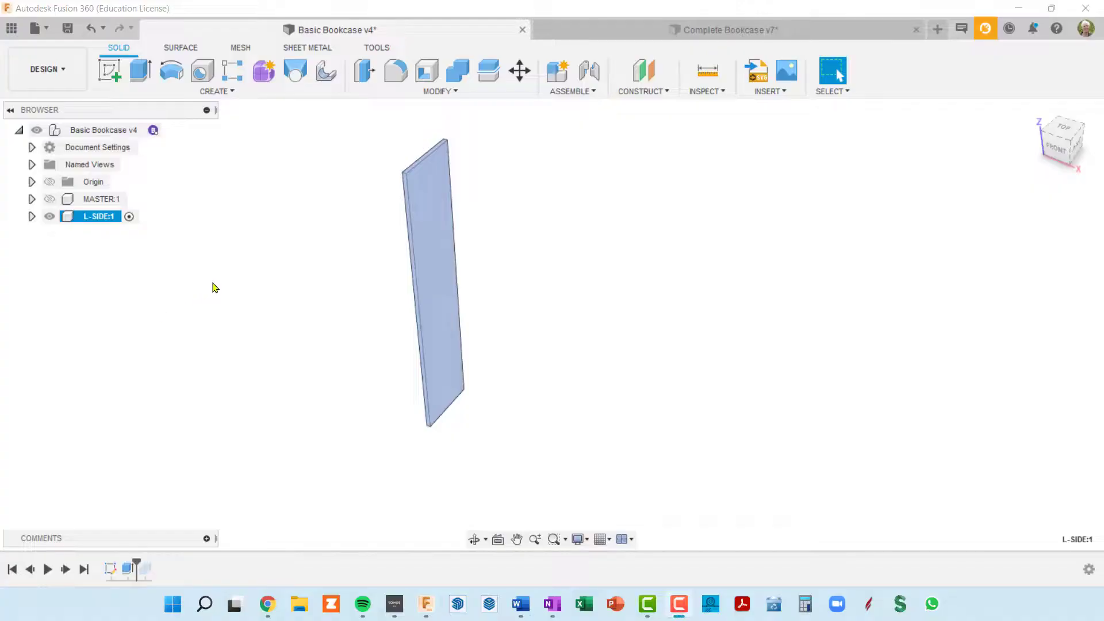
left_click(241, 258)
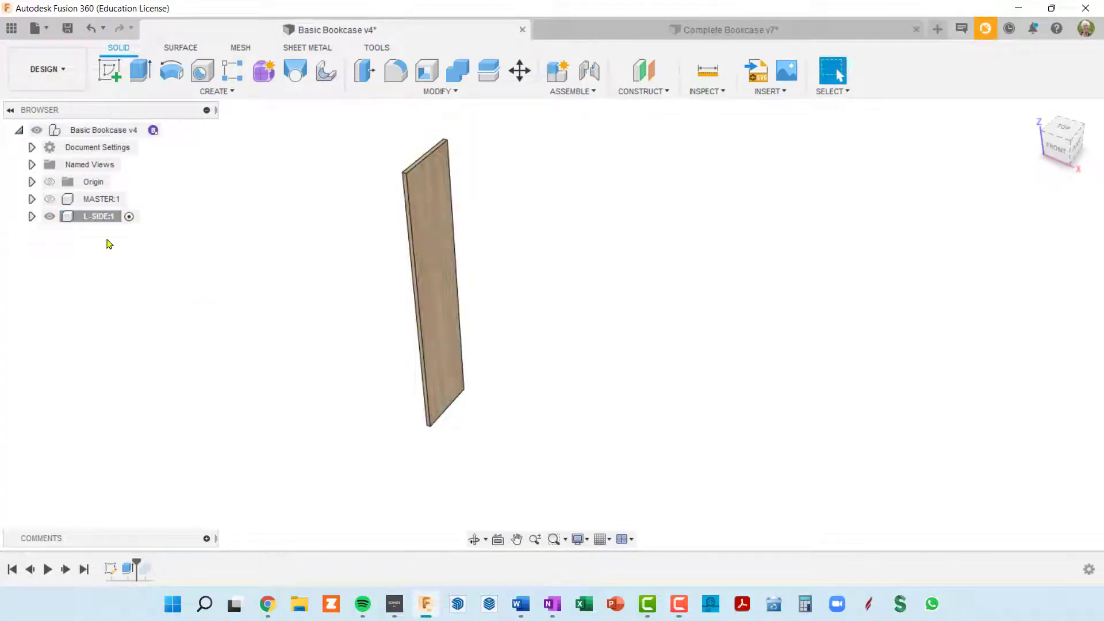
left_click(32, 216)
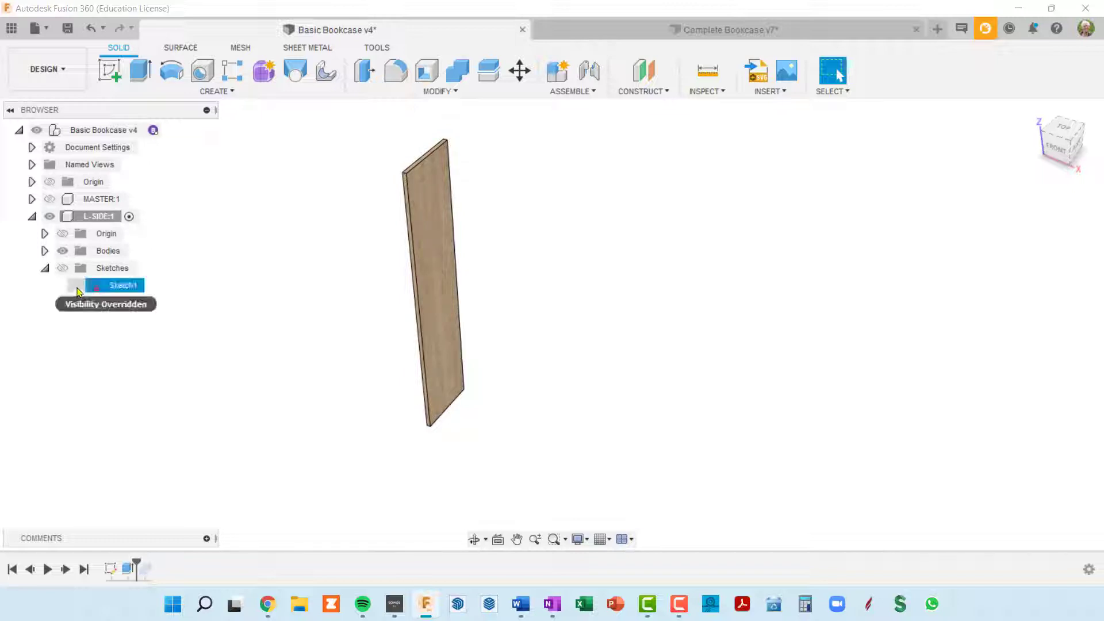
left_click(62, 269)
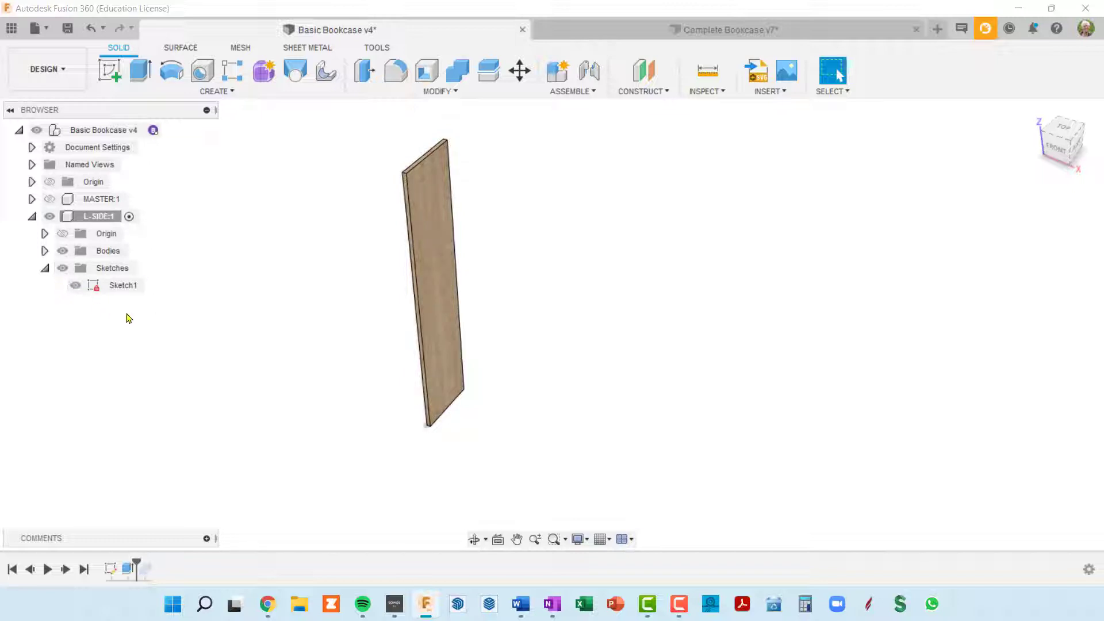
scroll(177, 254, "up", 2)
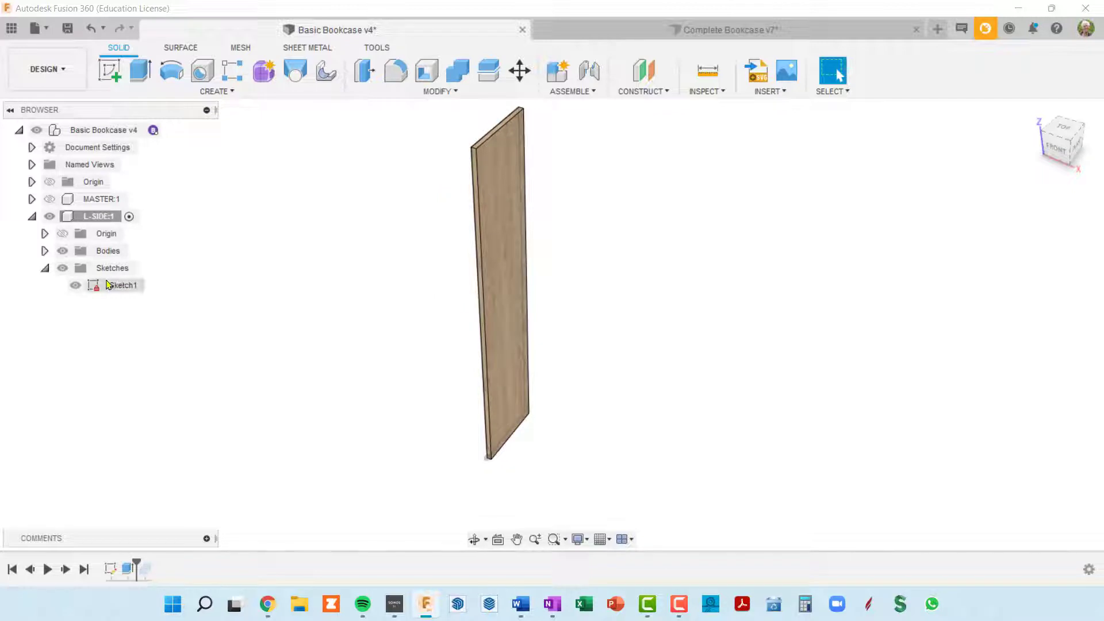
- Temporarily hide the L-SIDE bodies to inspect the profile of Sketch1
left_click(62, 251)
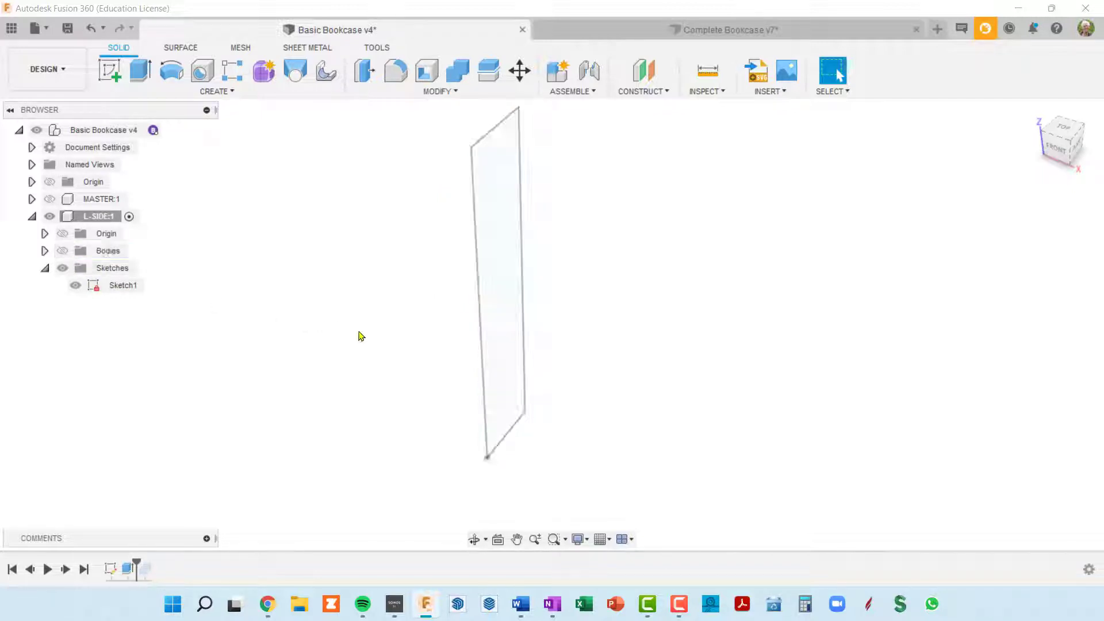
middle_click_drag(517, 315, 481, 318, "shift")
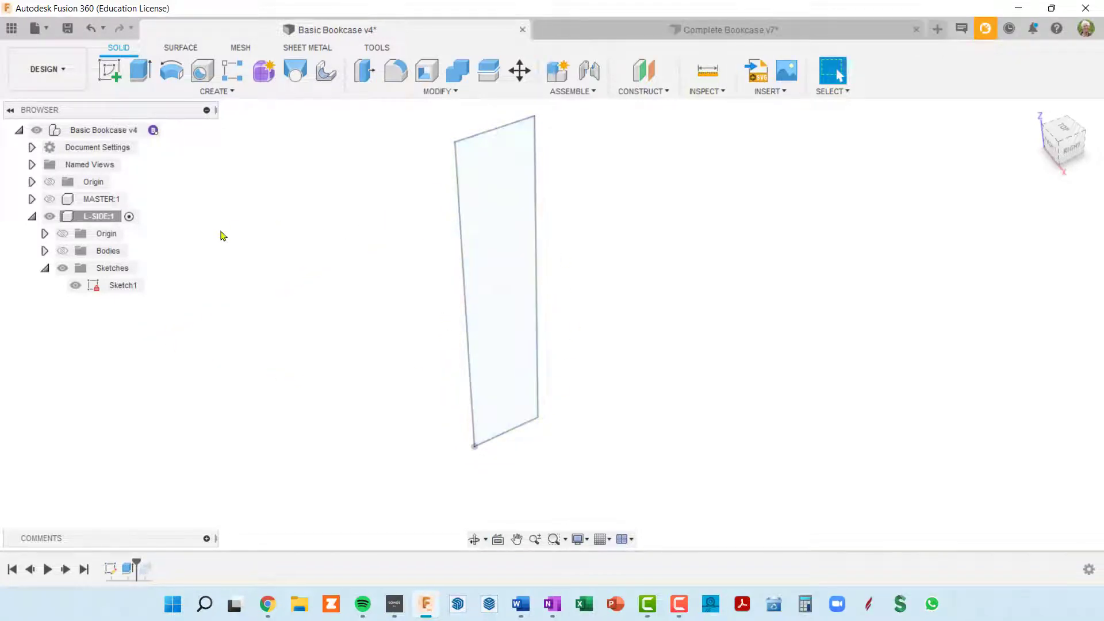
left_click(62, 252)
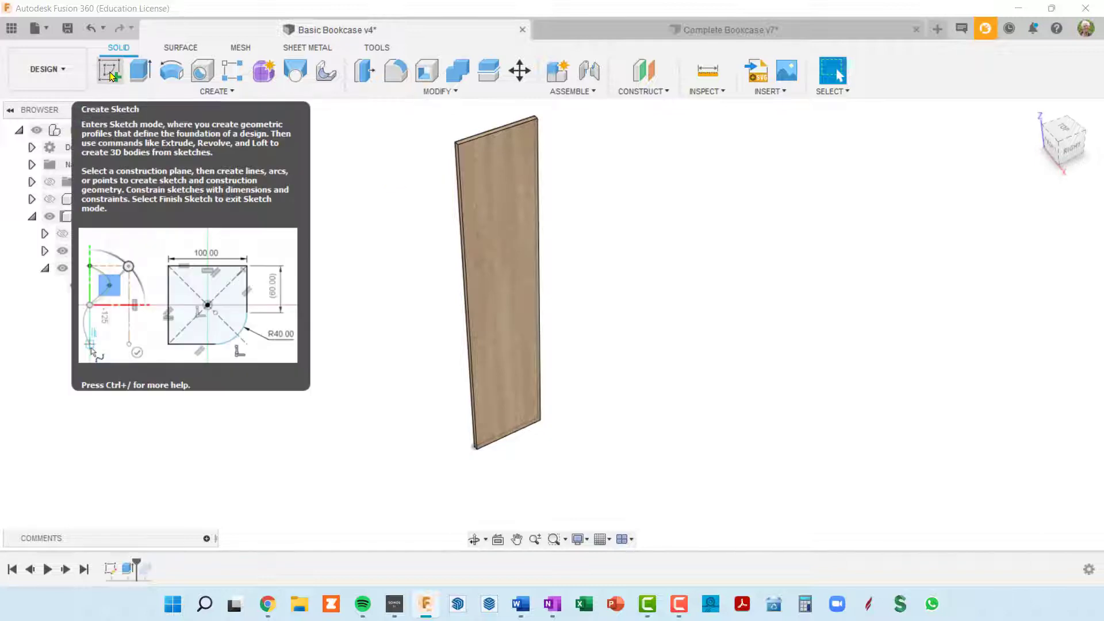
- Start a new sketch on the broad inner face of the L-SIDE panel
left_click(111, 78)
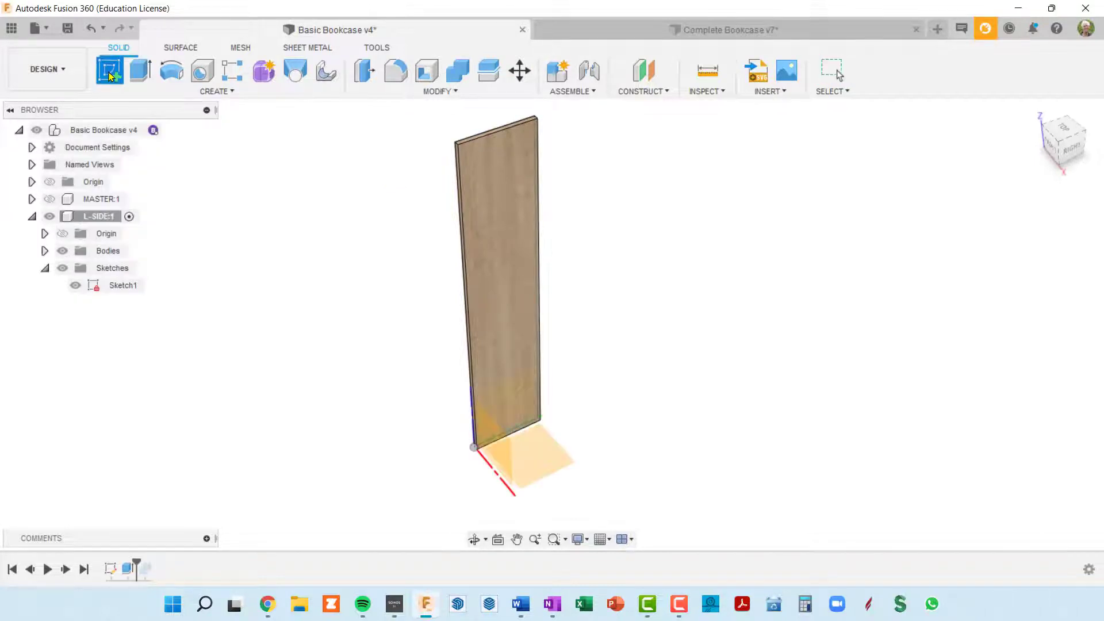
left_click(499, 175)
scroll(666, 432, "up", 3)
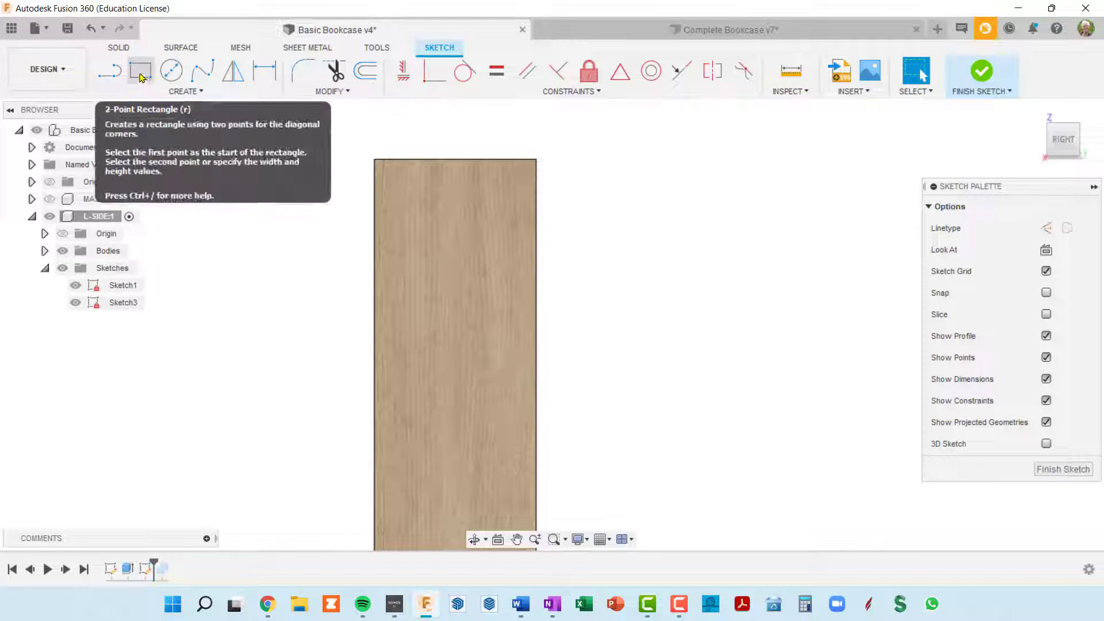
- Sketch a two-point rectangle about 10 3/4" wide and 1 51/64" high from the panel's upper-left corner
left_click(140, 74)
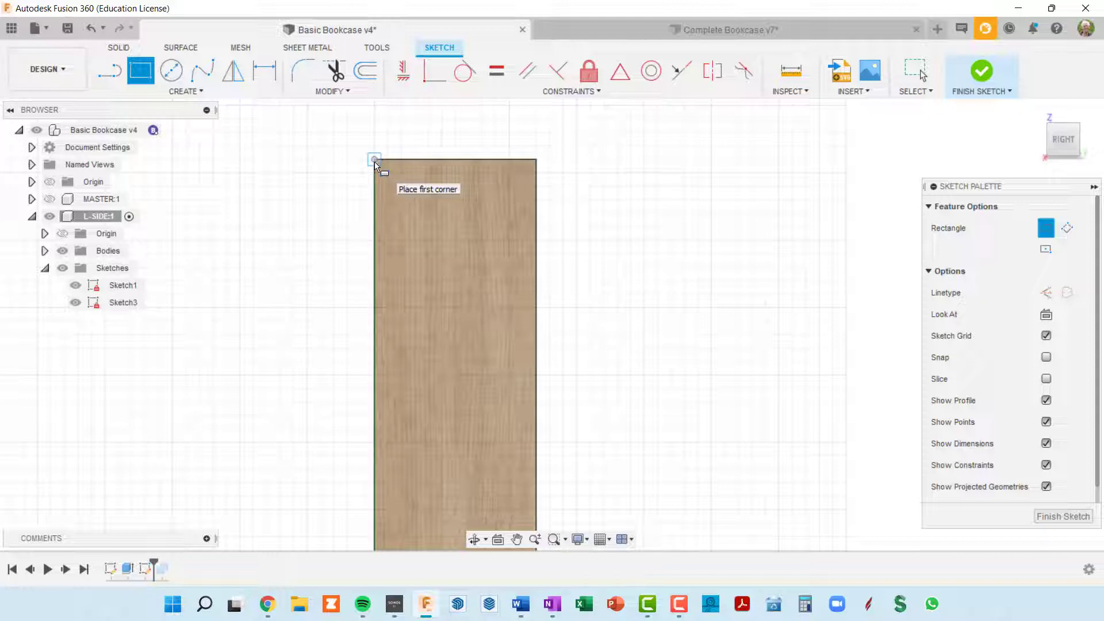
left_click(380, 167)
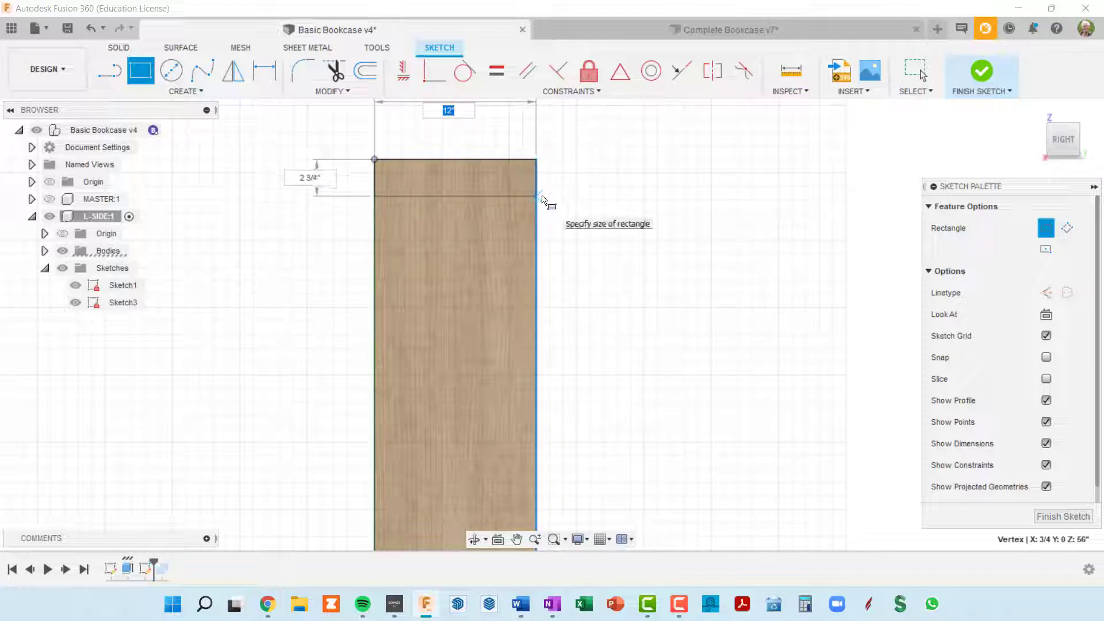
scroll(544, 199, "up", 2)
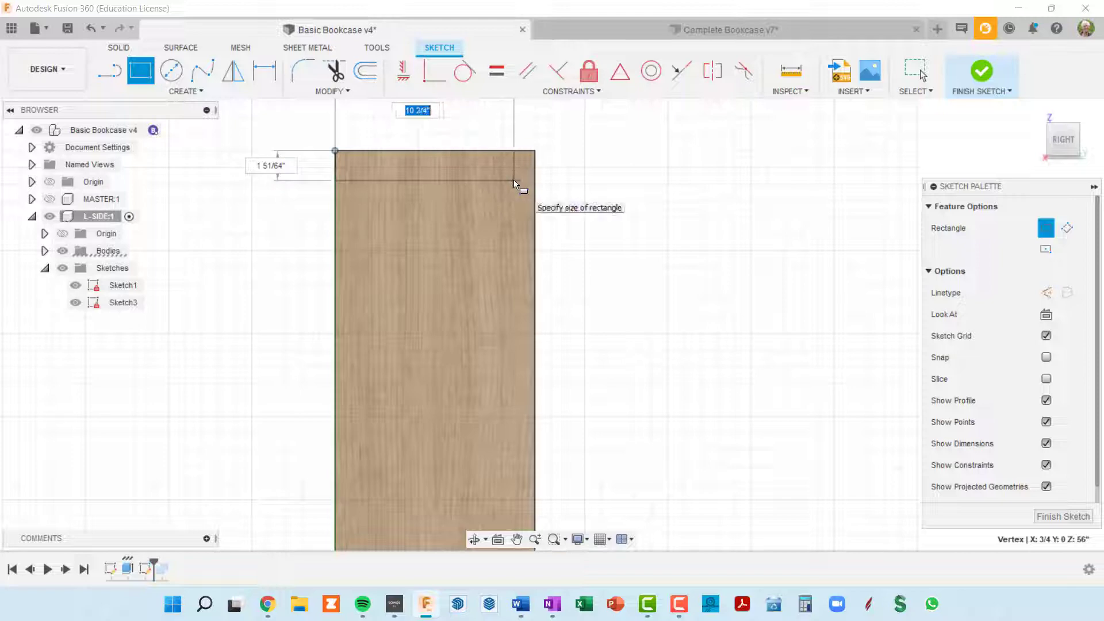
left_click(513, 179)
key("Escape")
middle_click_drag(476, 261, 538, 303)
key("r")
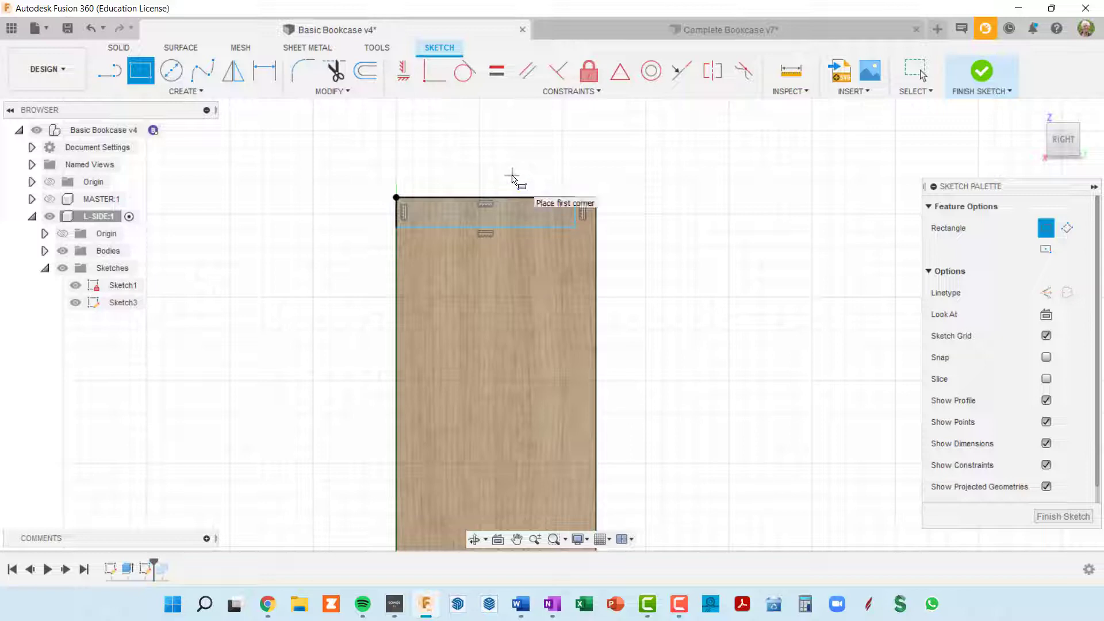
key("Escape")
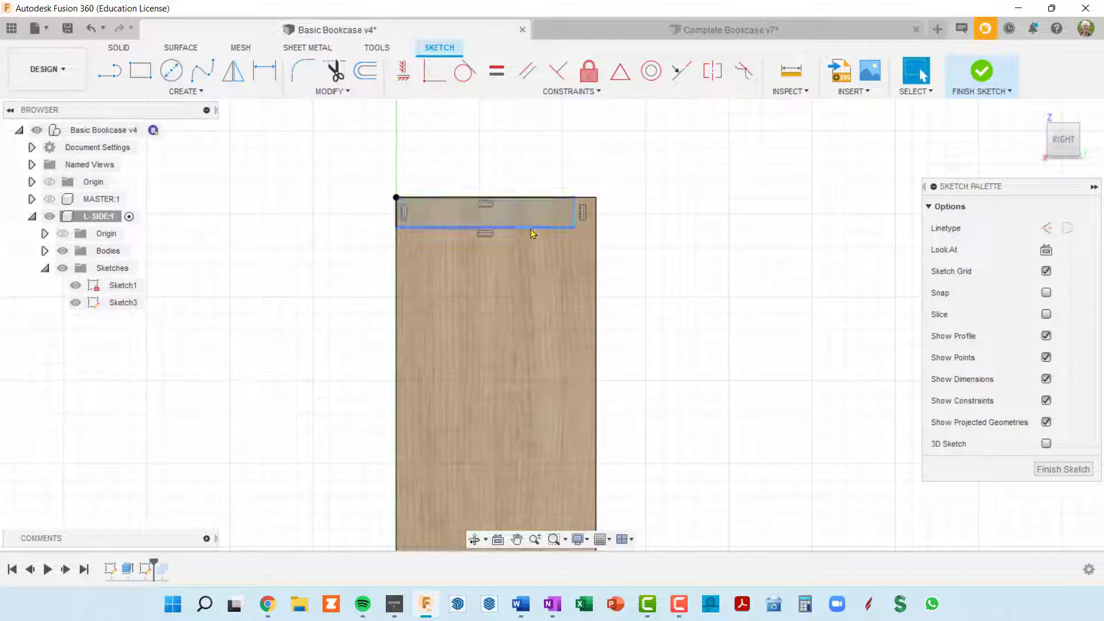
- Pull the rectangle's free edges to about 9 3/4" by 2 9/64" and select its edges and fixed corner to check how they are constrained
mouse_move(535, 227)
left_mouse_down()
mouse_move(538, 281)
mouse_move(557, 229)
mouse_move(544, 215)
mouse_move(559, 215)
left_mouse_up()
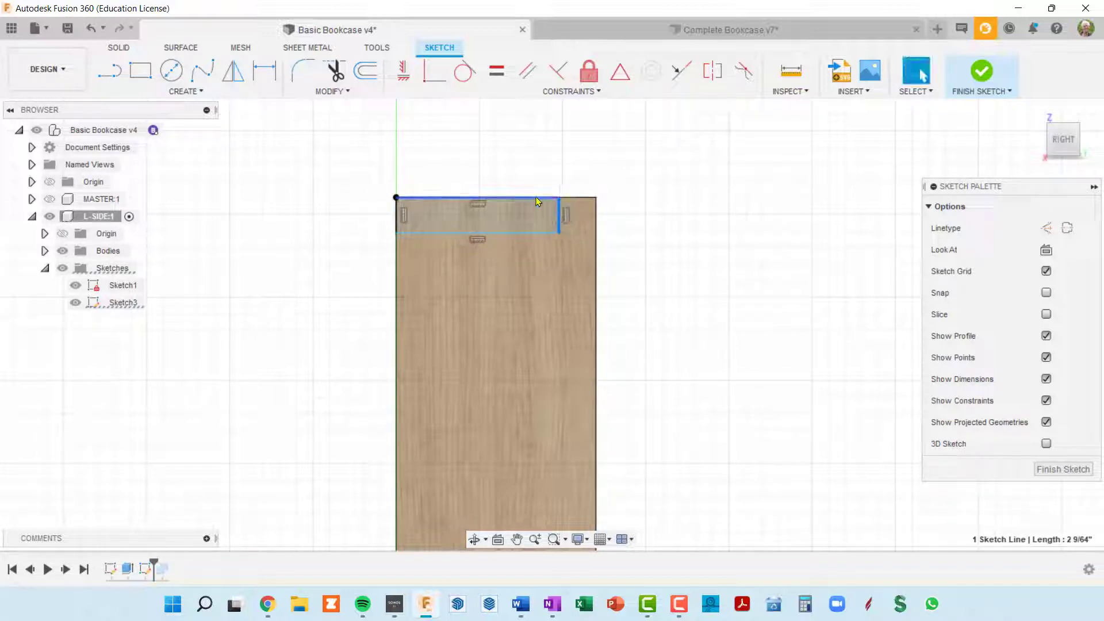
left_click(538, 199)
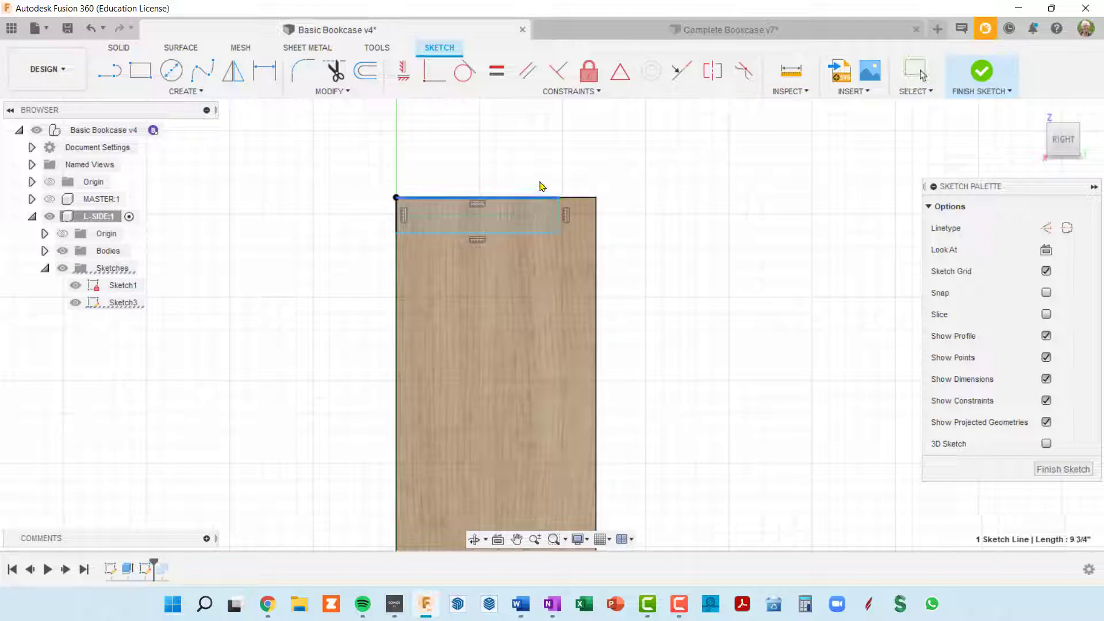
left_click(396, 215)
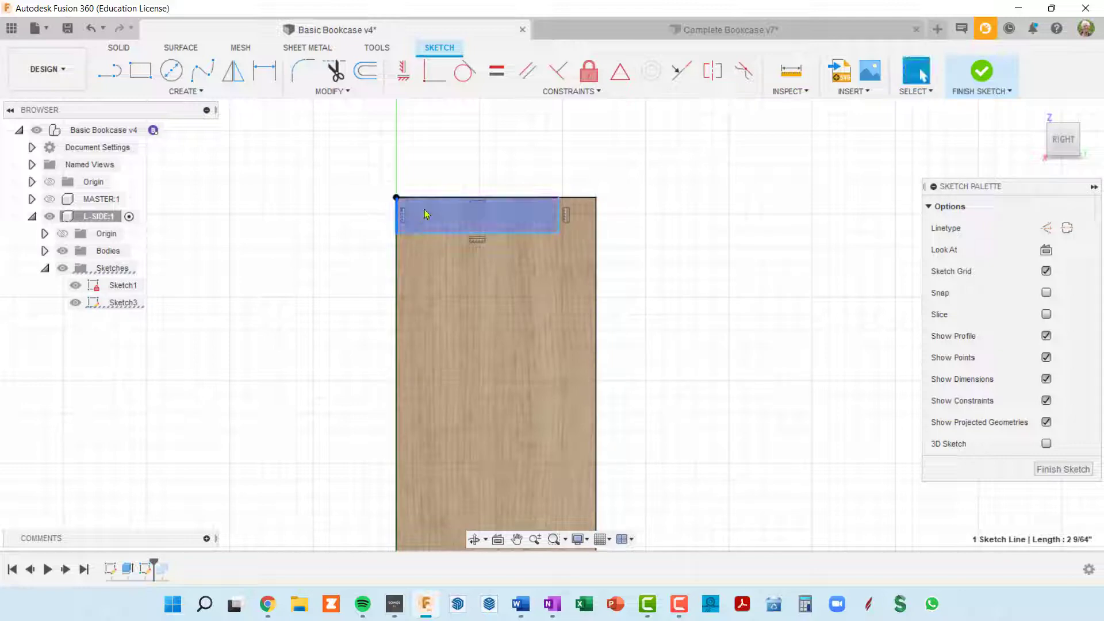
left_click(396, 197)
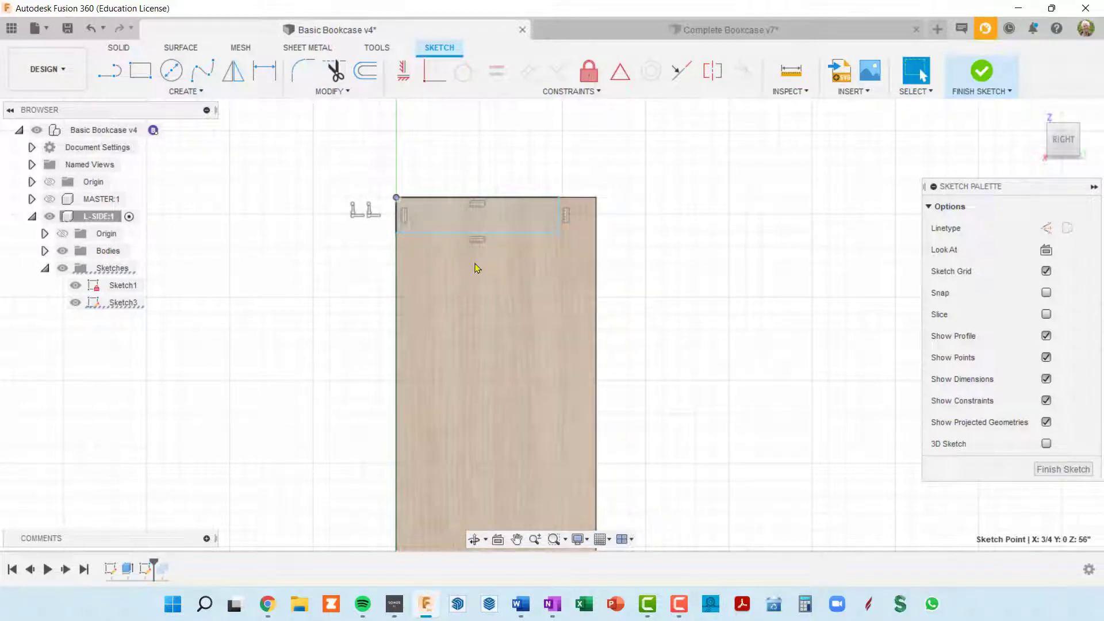
left_click(449, 206)
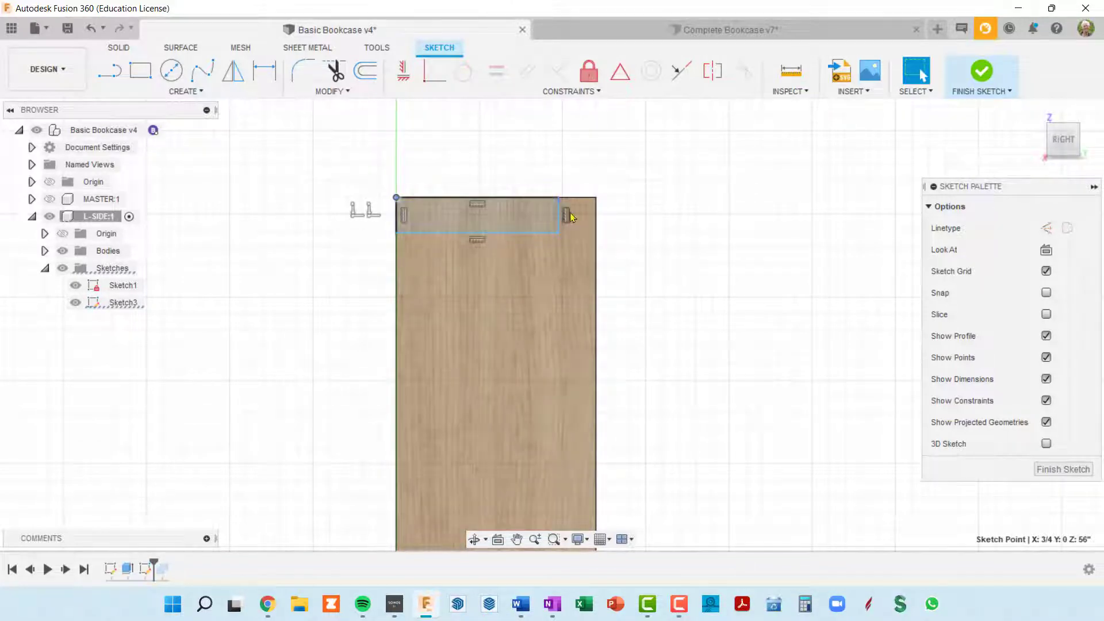
scroll(569, 240, "up", 3)
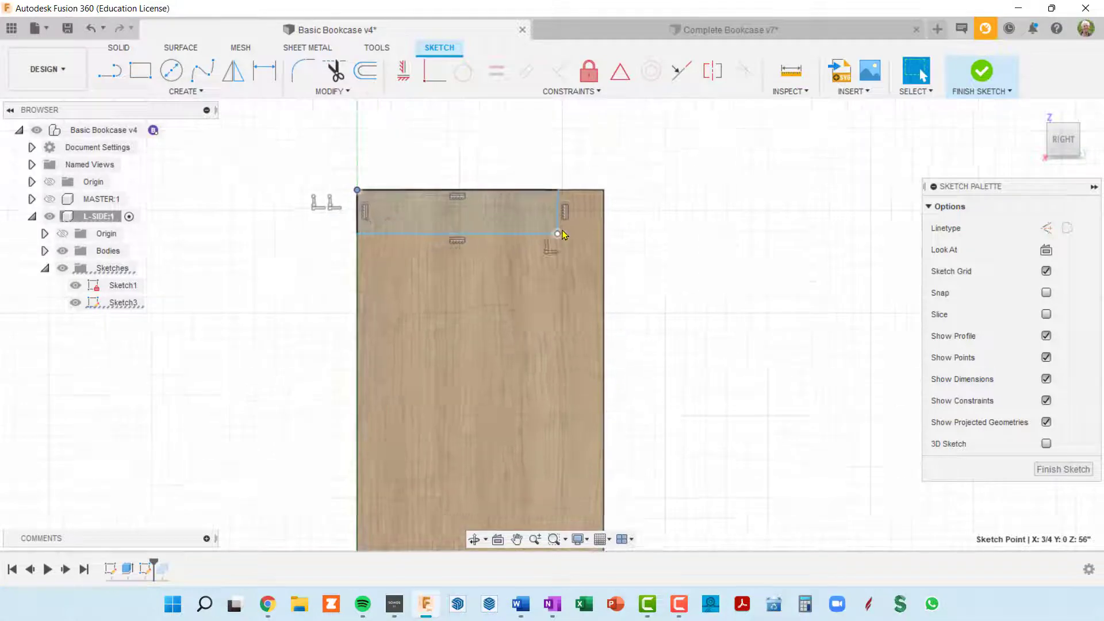
scroll(538, 247, "down", 3)
left_click(509, 231)
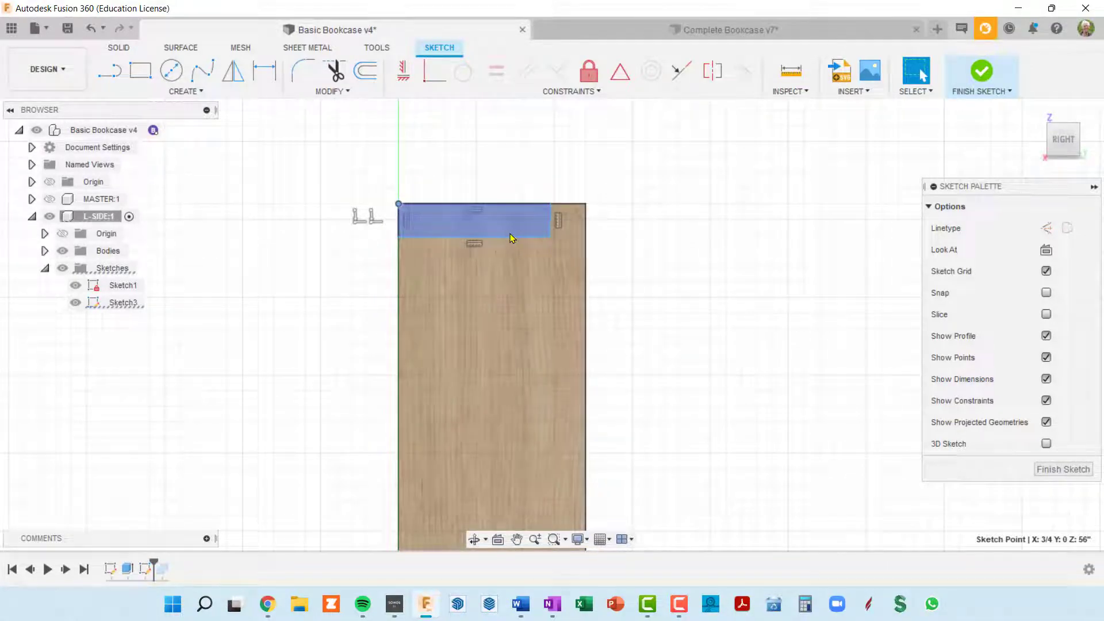
left_click(510, 235)
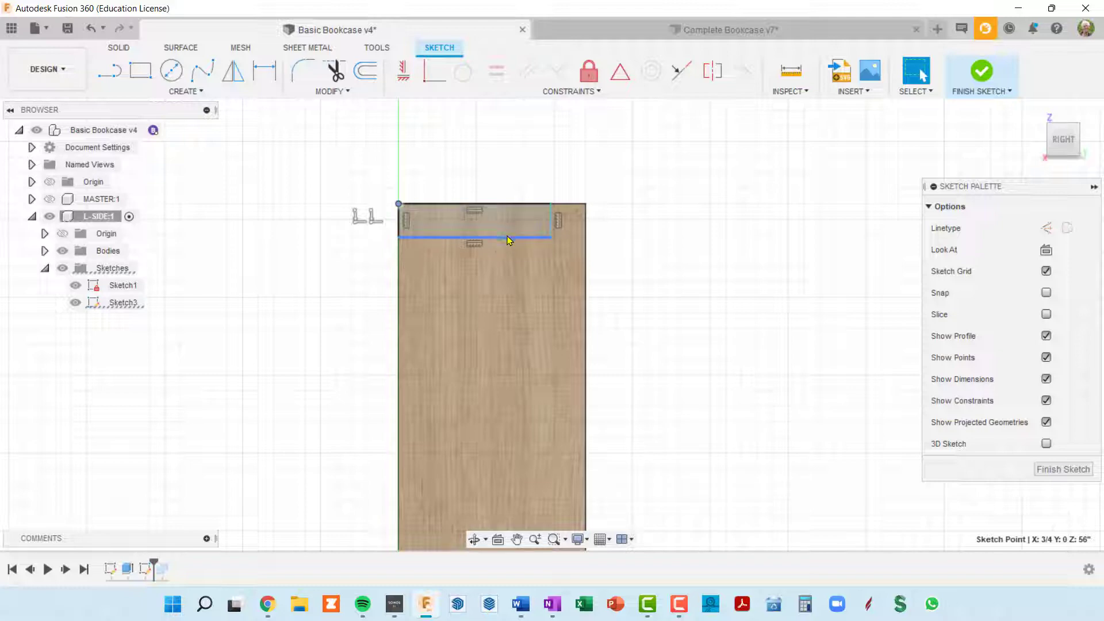
key("d")
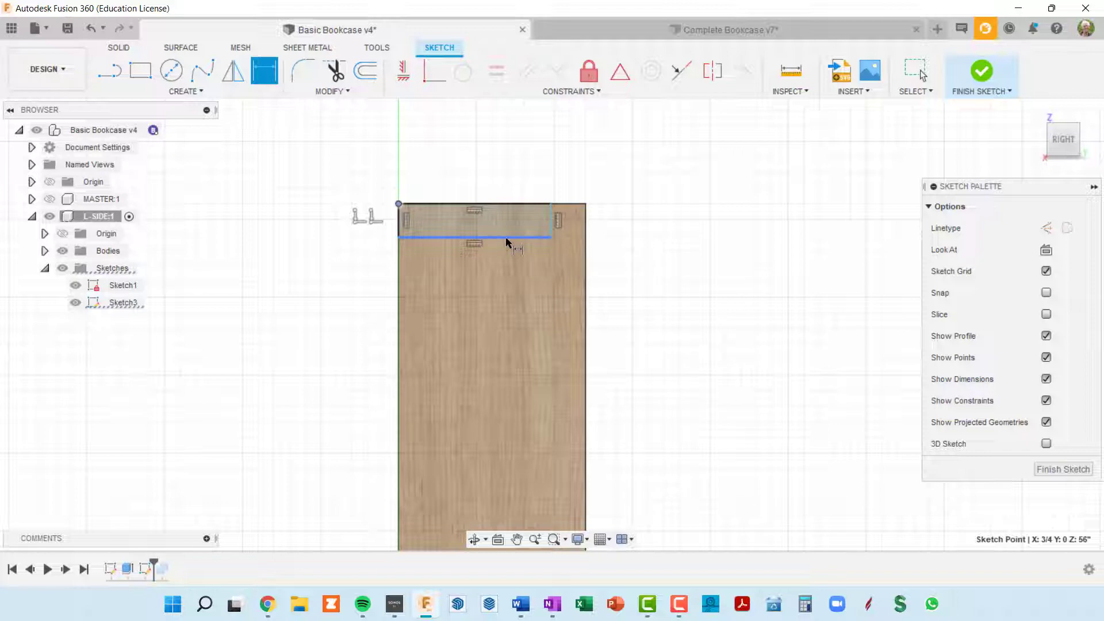
left_click(505, 246)
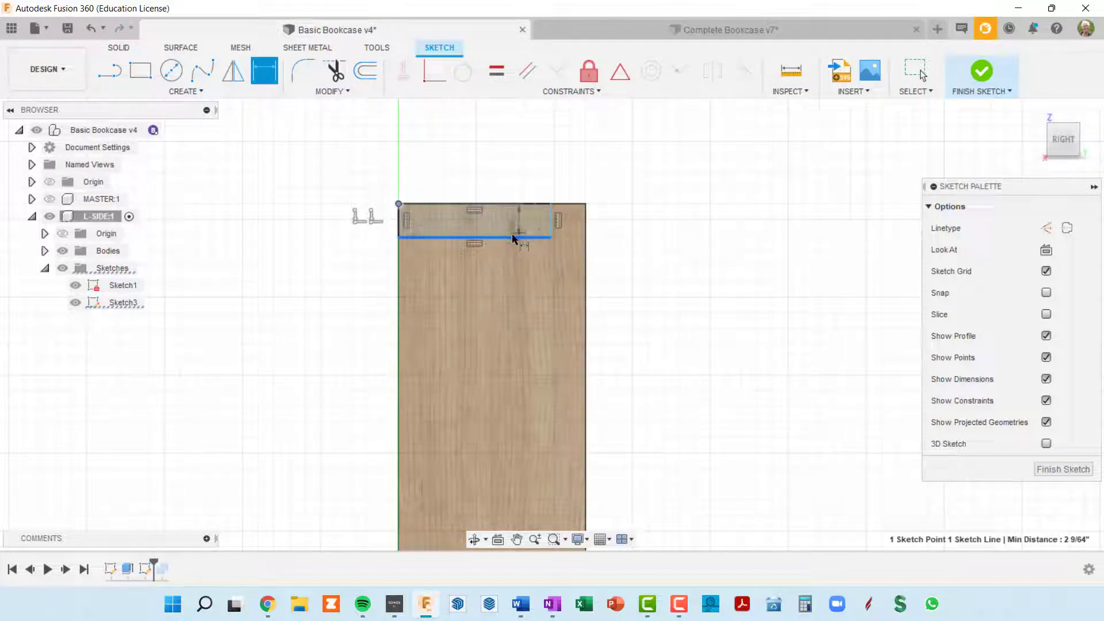
key("Escape")
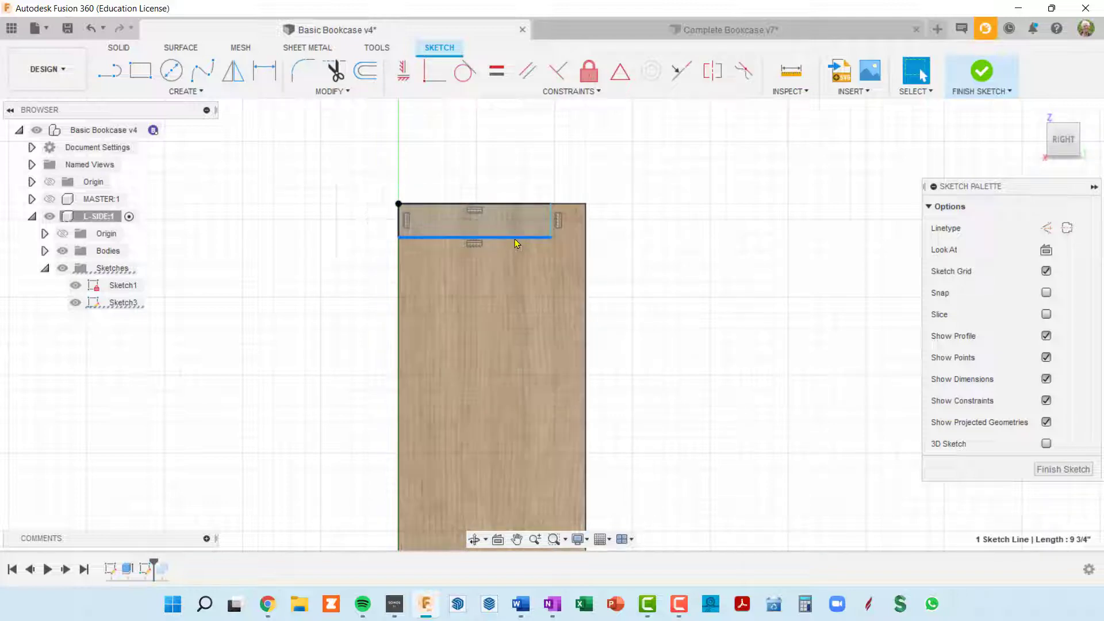
- Dimension the rectangle's horizontal width with the parameter expression caseDepth-plyBack
key("d")
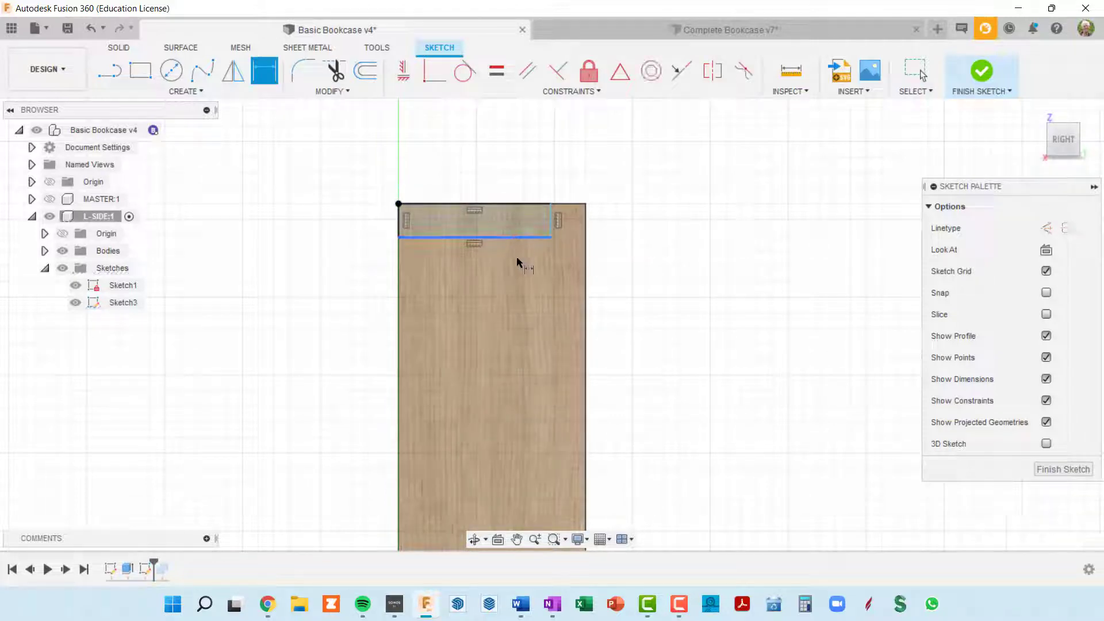
left_click(517, 237)
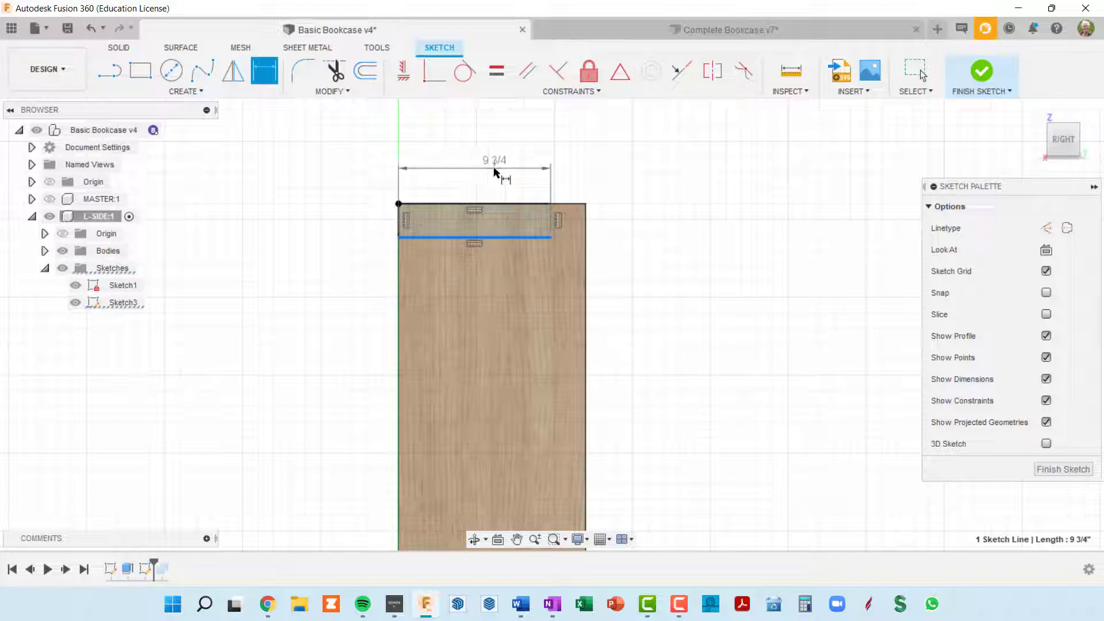
left_click(490, 177)
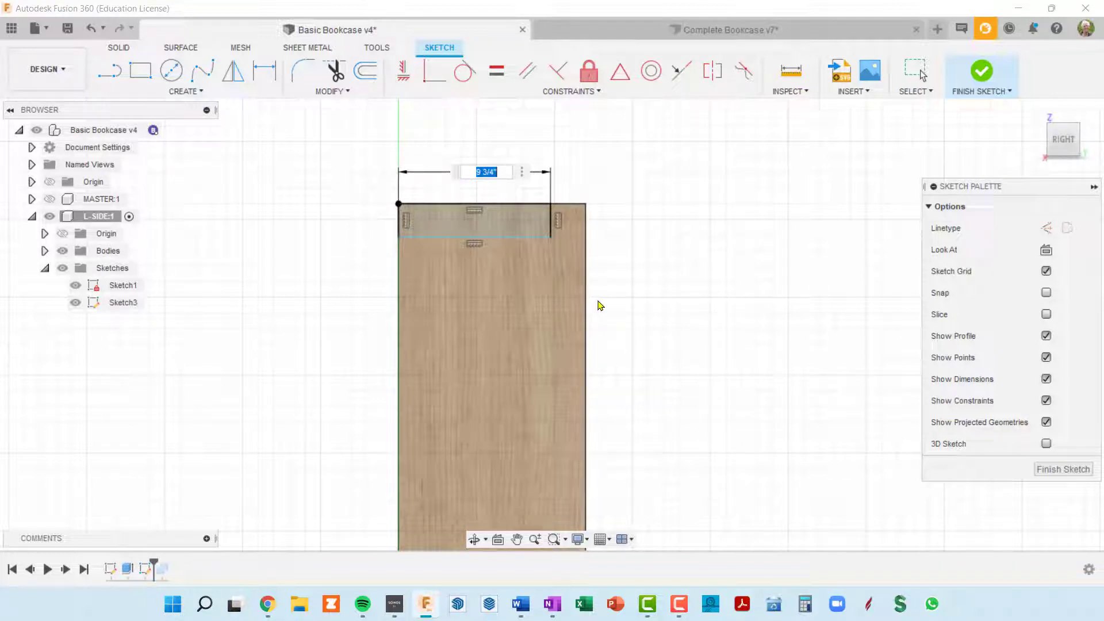
type("case")
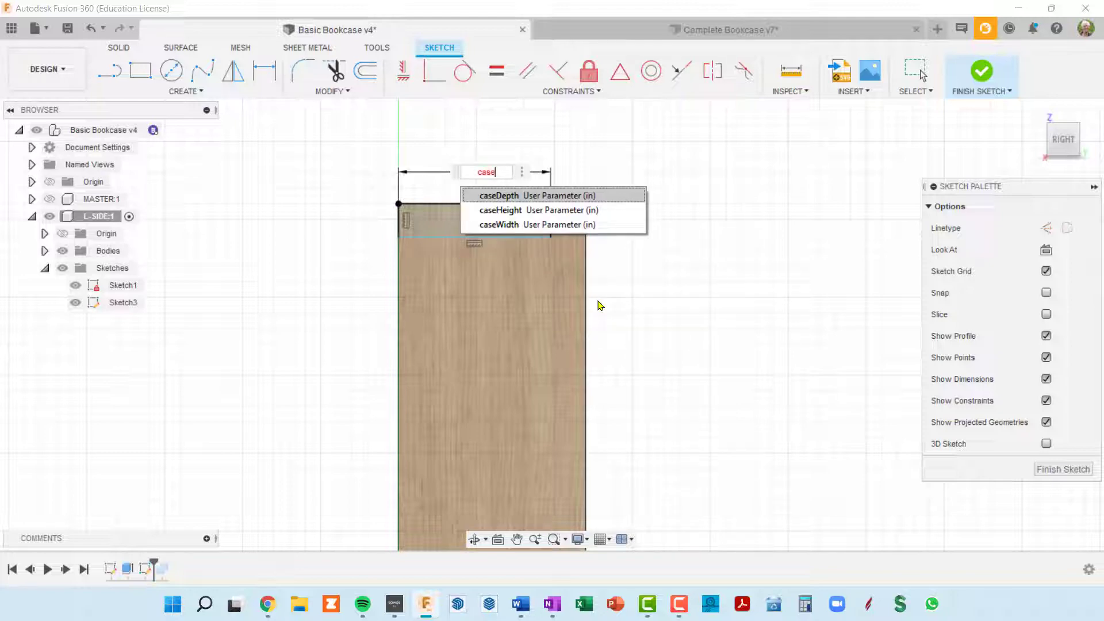
type("D")
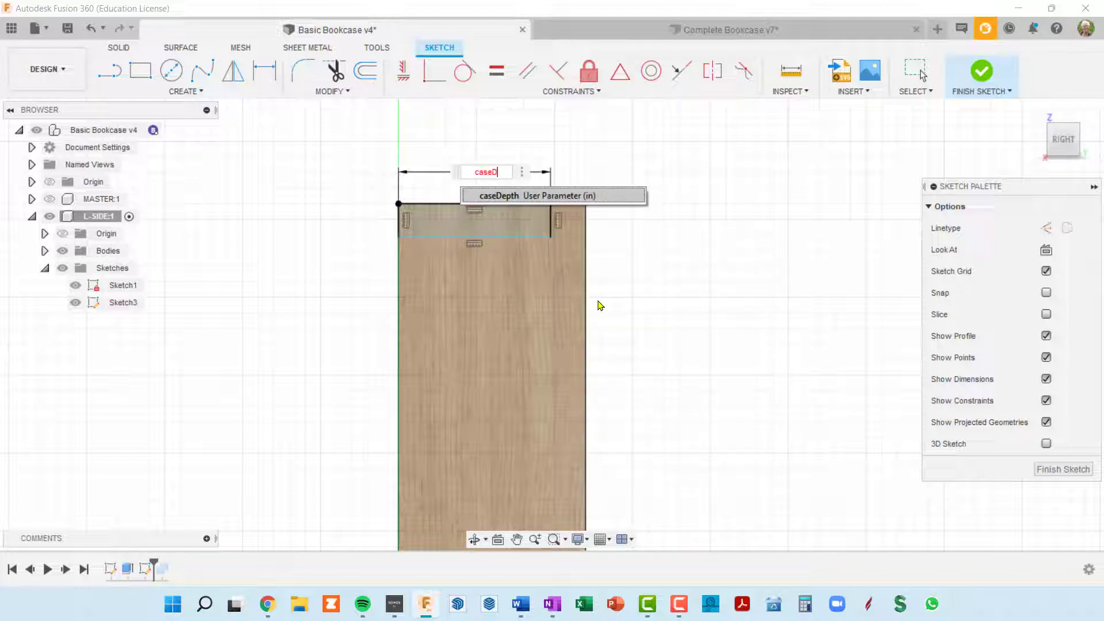
left_click(506, 196)
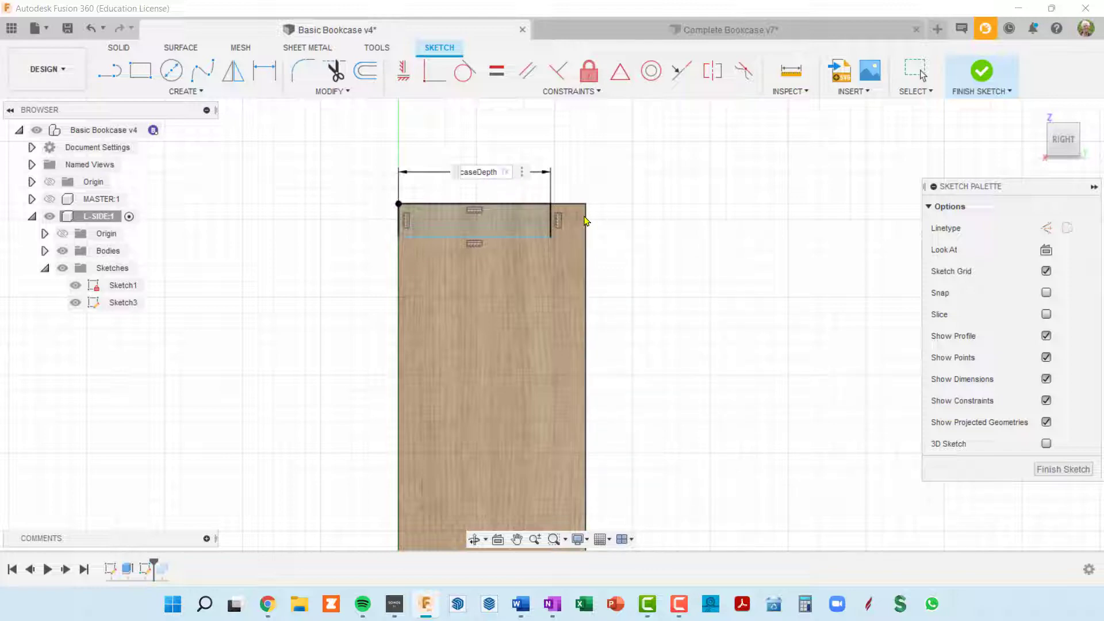
type("-")
type("ply")
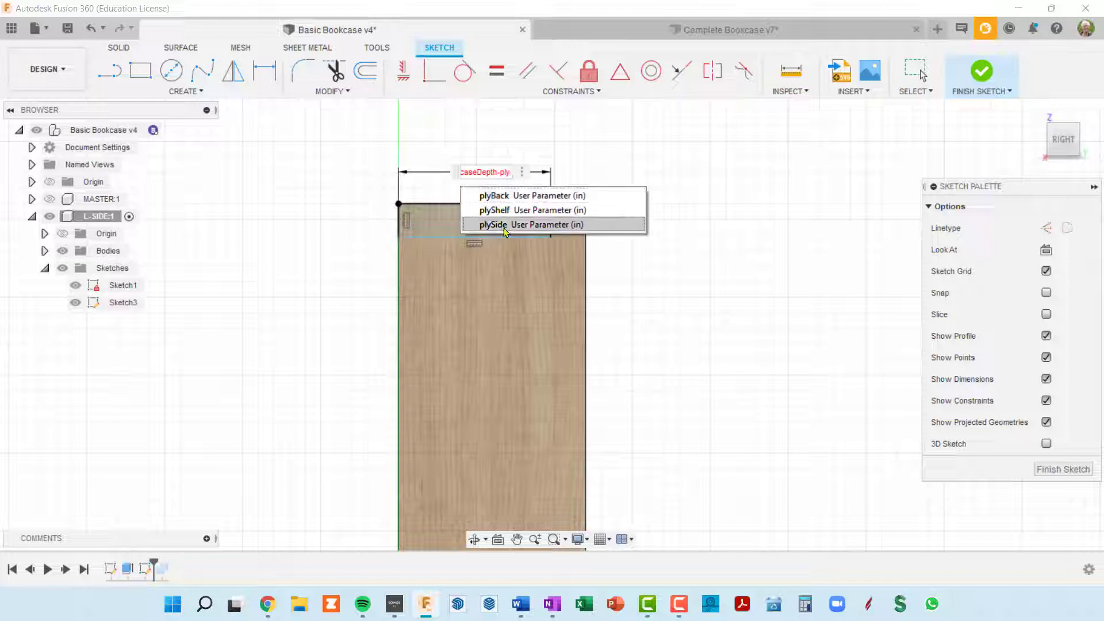
left_click(522, 195)
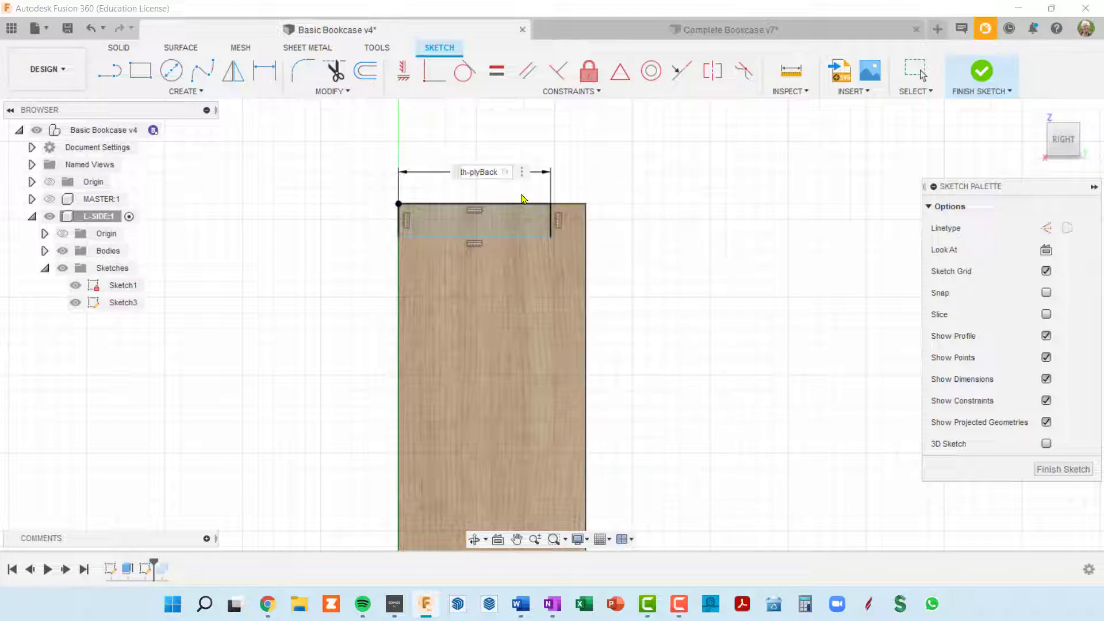
key("Return")
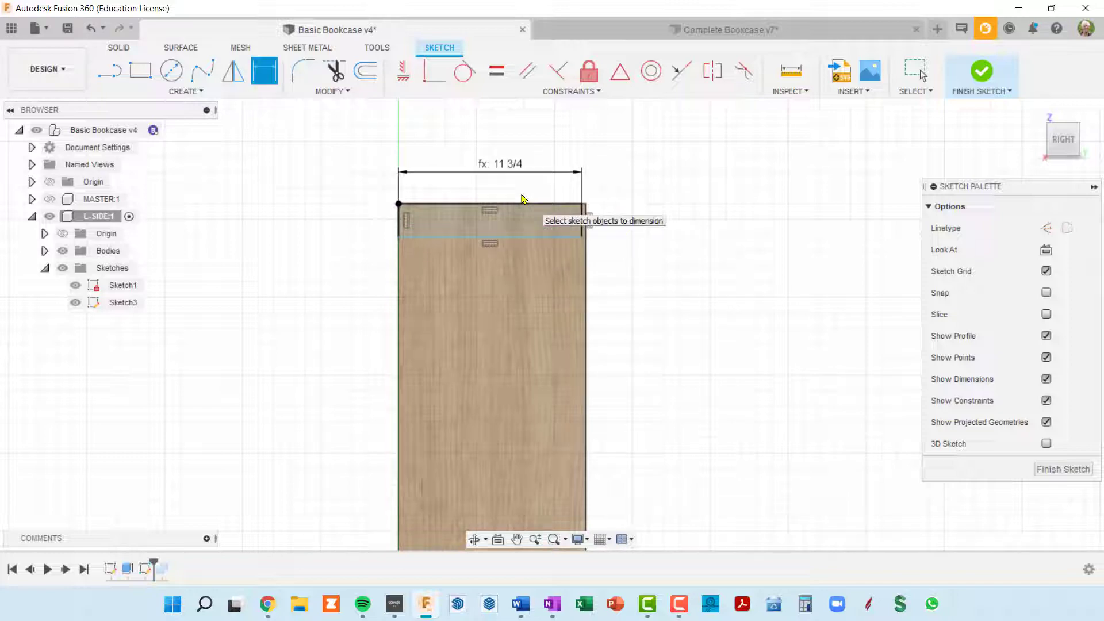
- Dimension the rectangle's vertical height with the user parameter plyShelf
scroll(509, 177, "up", 2)
scroll(510, 177, "up", 1)
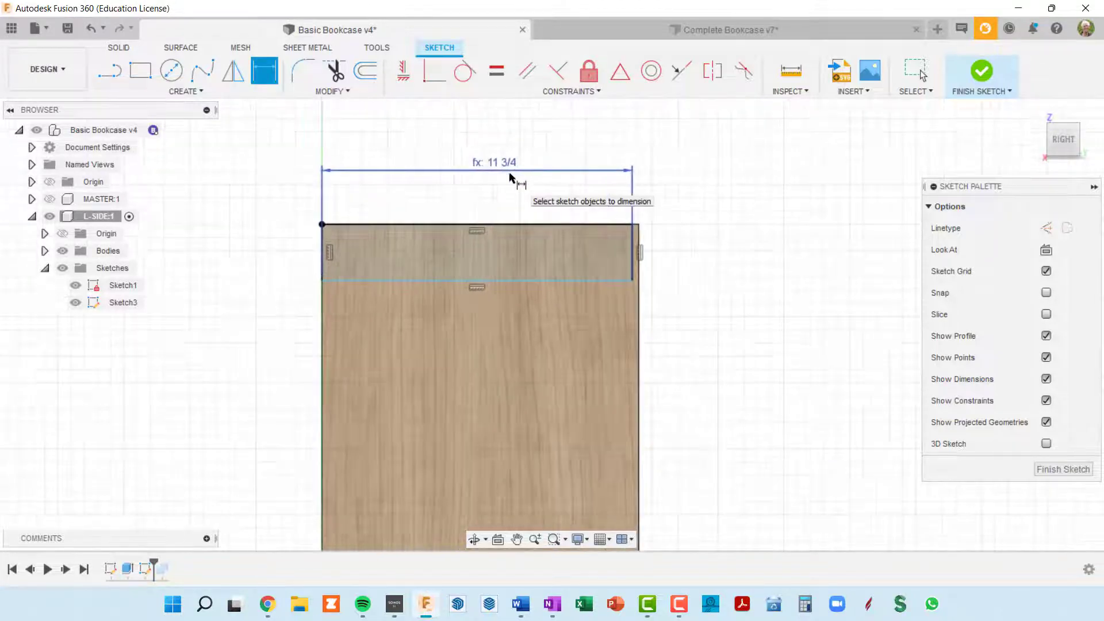
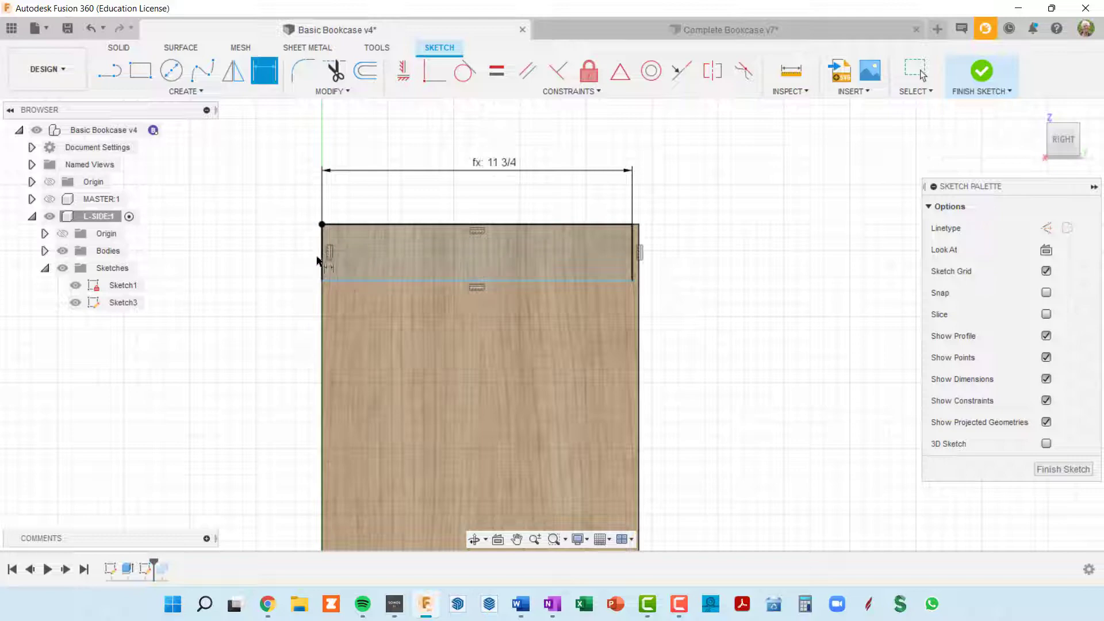
left_click(634, 270)
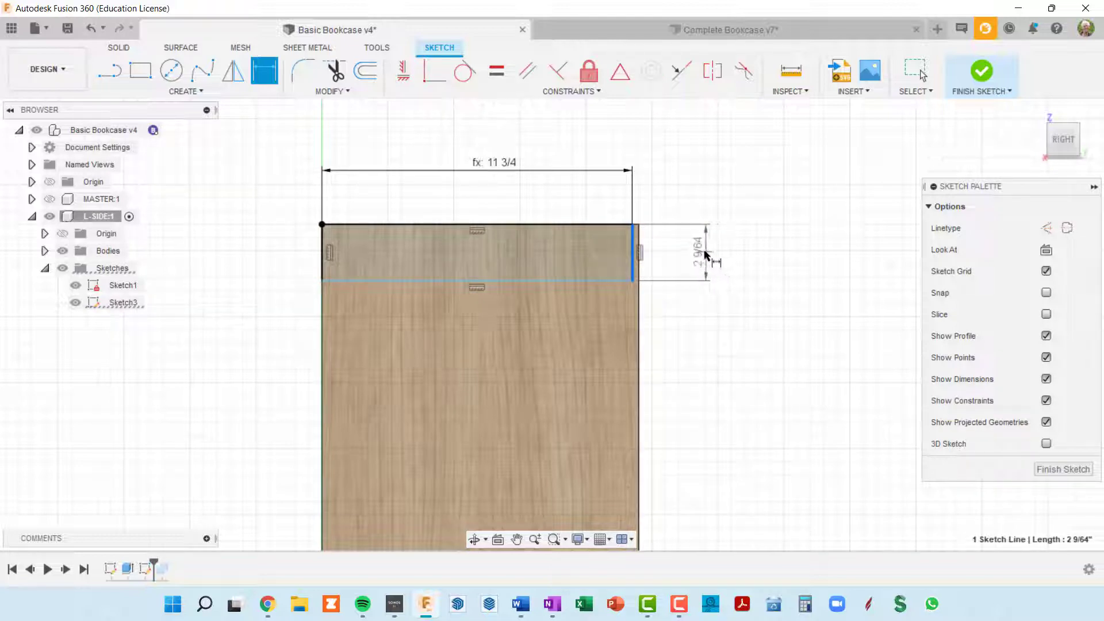
left_click(706, 255)
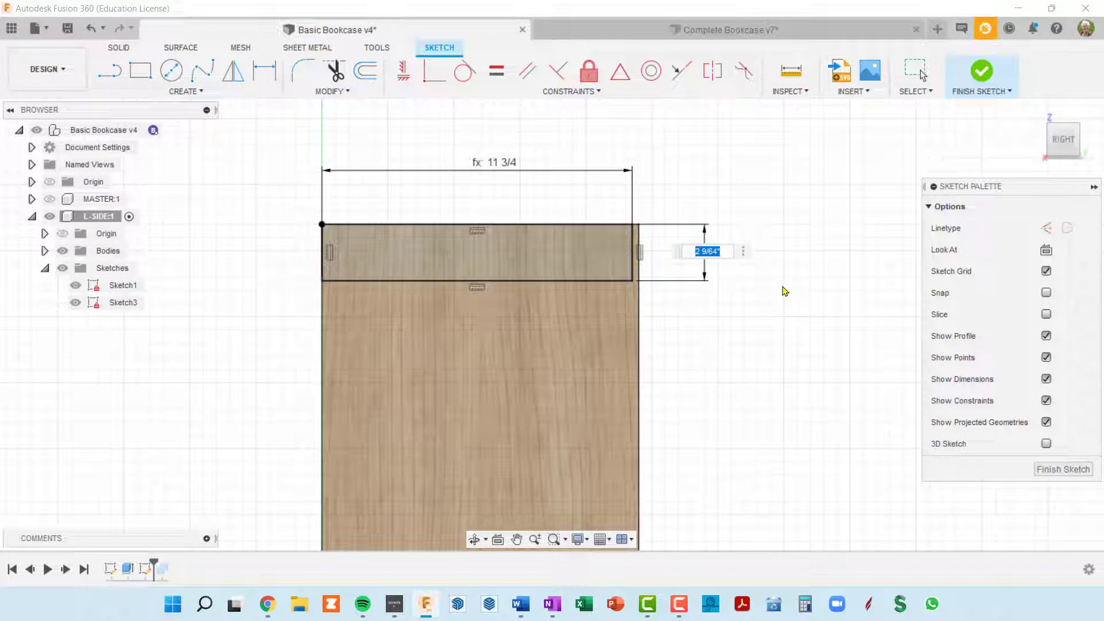
type("ply")
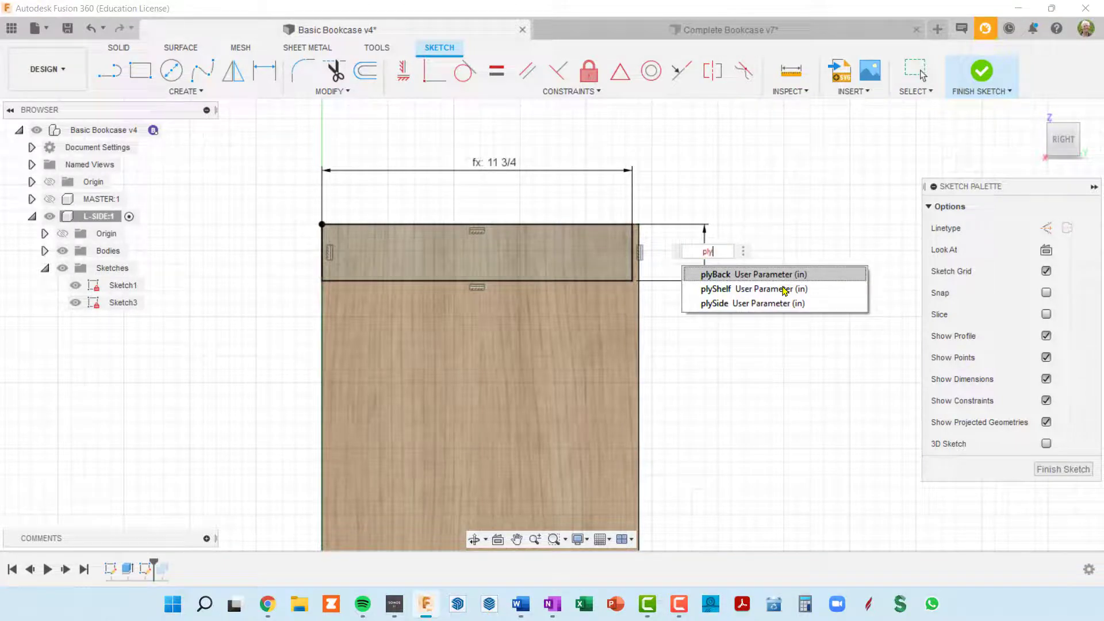
left_click(728, 289)
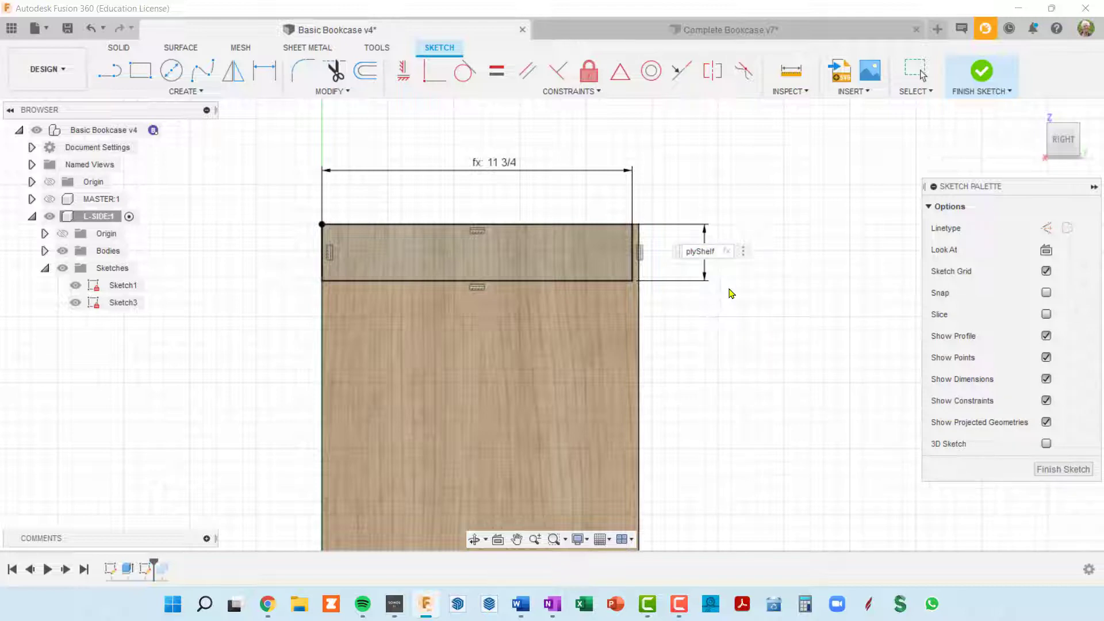
key("Return")
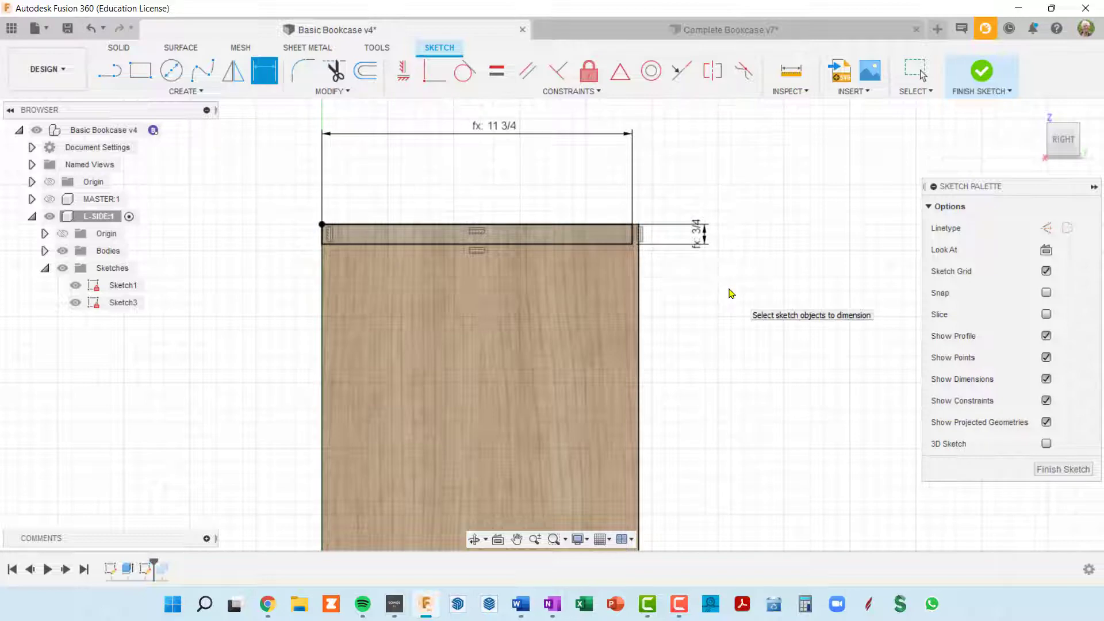
scroll(636, 316, "up", 2)
scroll(592, 230, "down", 3)
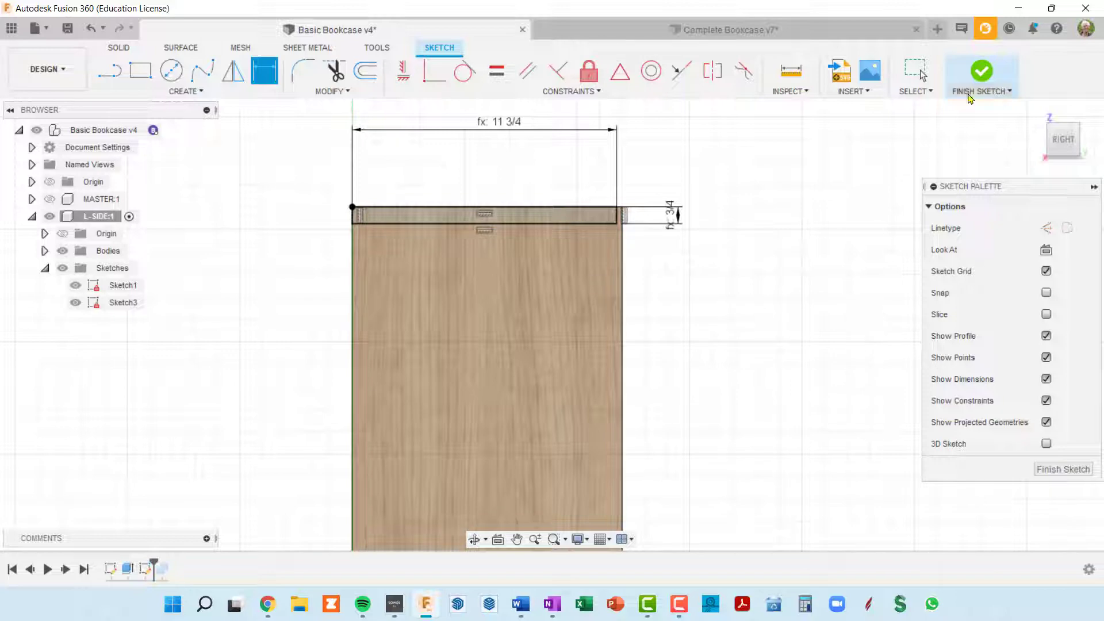
- Finish the sketch and start extruding the top strip profile into the panel as a cut about 25/64" deep
left_click(979, 80)
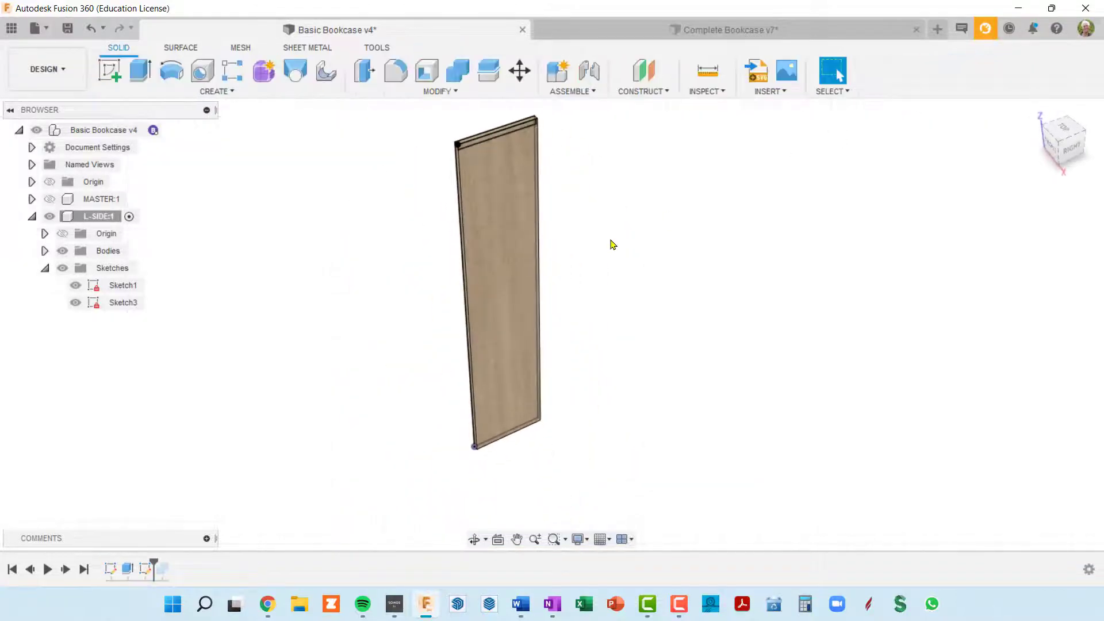
mouse_move(611, 244)
middle_mouse_down()
mouse_move(569, 304)
mouse_move(485, 320)
middle_mouse_up()
scroll(485, 321, "up", 3)
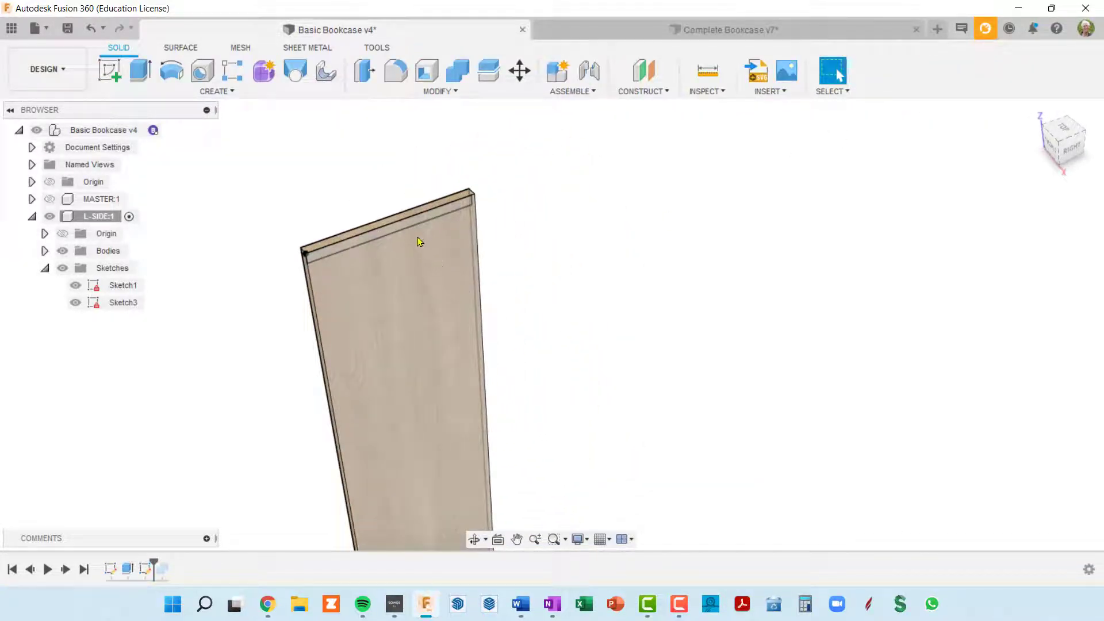
scroll(411, 226, "up", 4)
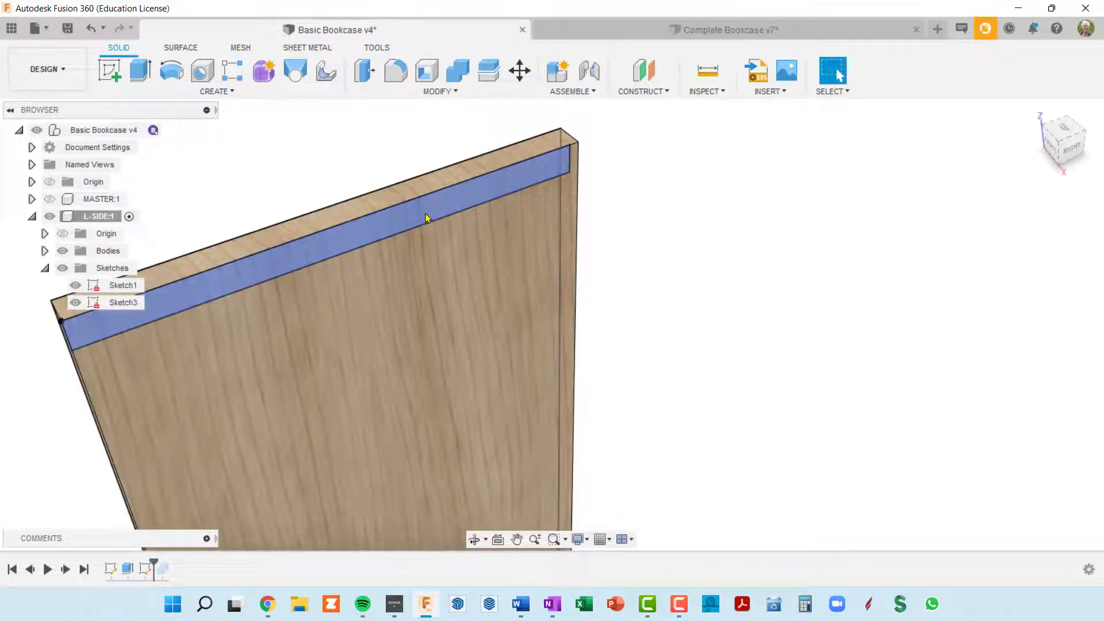
scroll(425, 214, "down", 3)
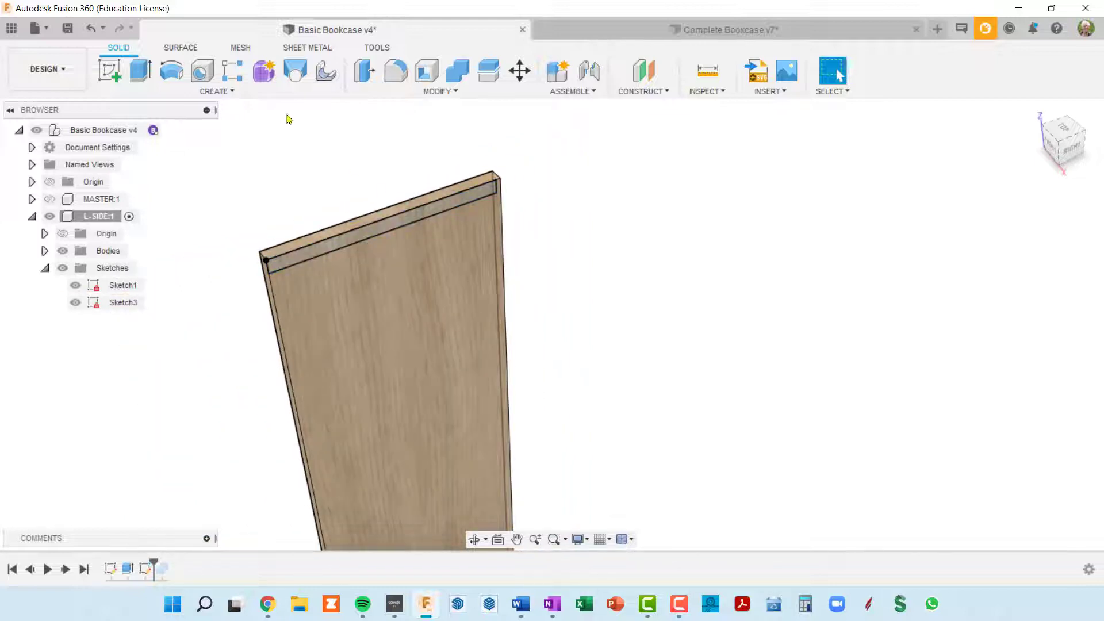
left_click(140, 70)
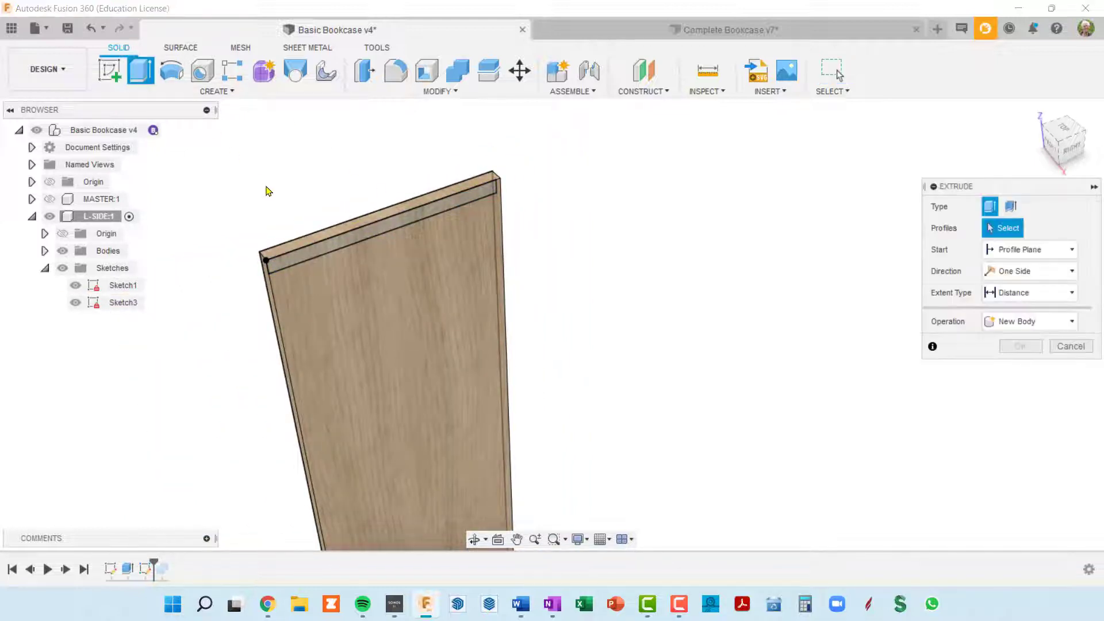
left_click(326, 251)
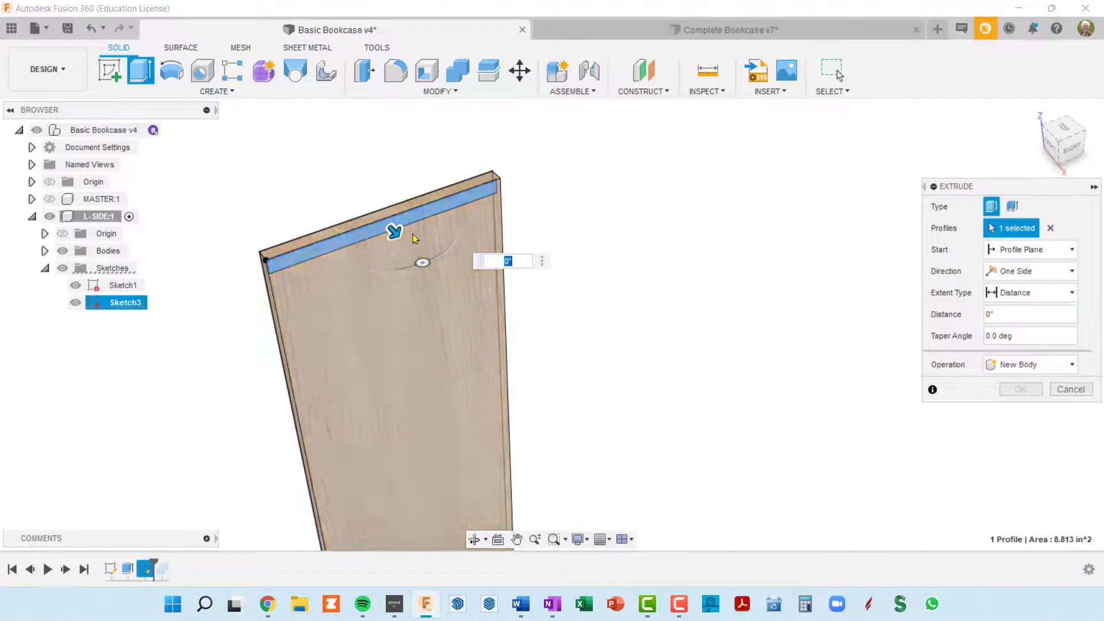
scroll(406, 246, "up", 2)
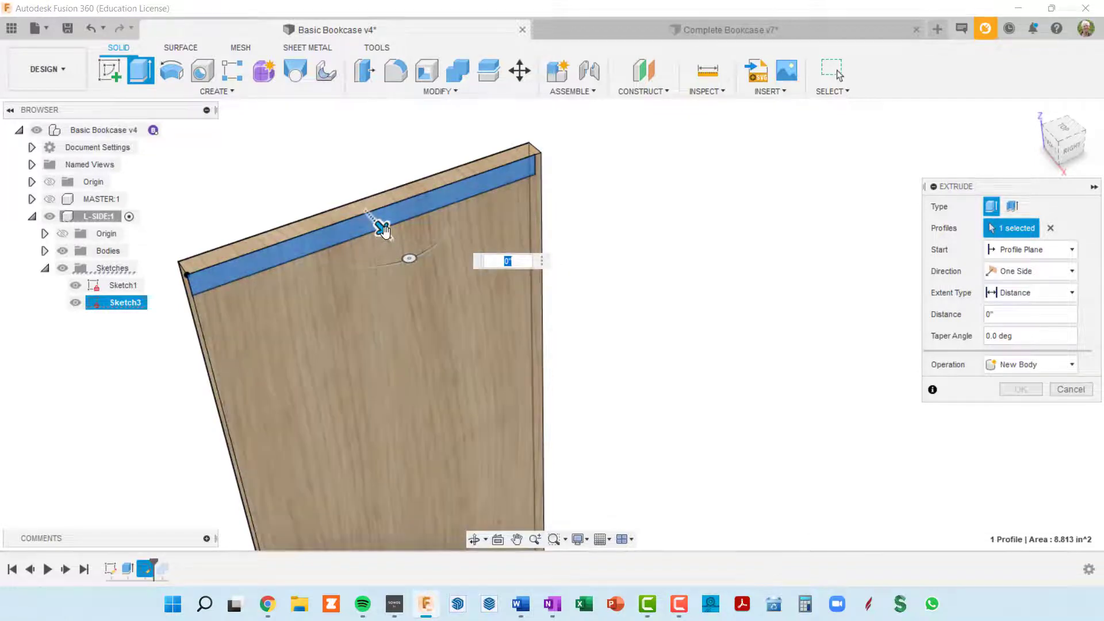
left_click_drag(384, 230, 377, 230)
middle_click_drag(443, 260, 519, 258)
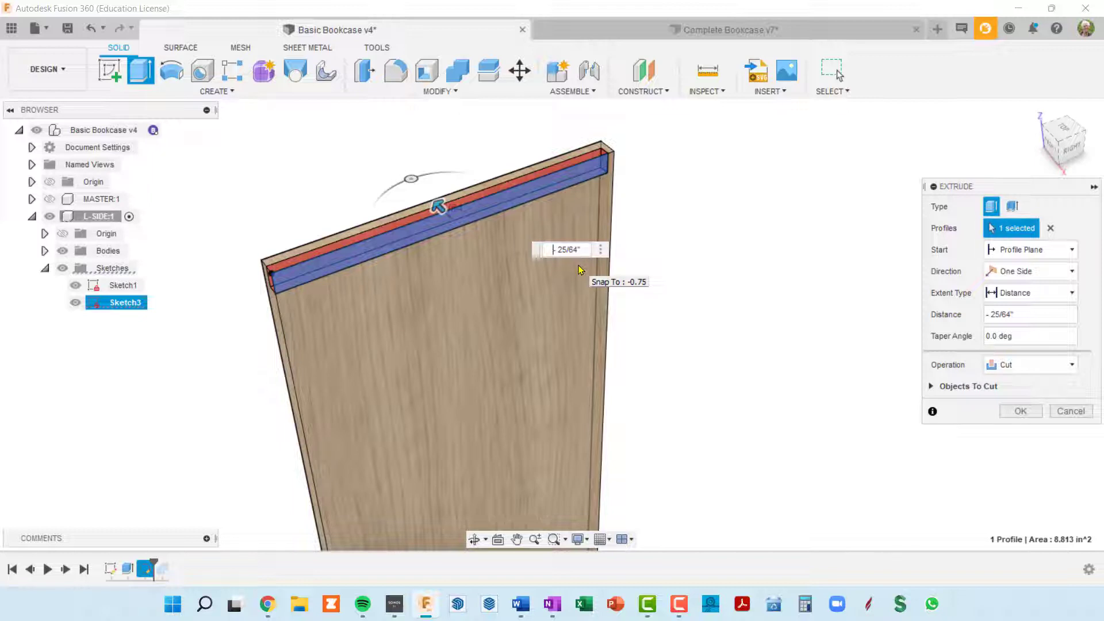
- Set the extrude cut's distance to the expression -plySide/2 and complete the cut
type("-")
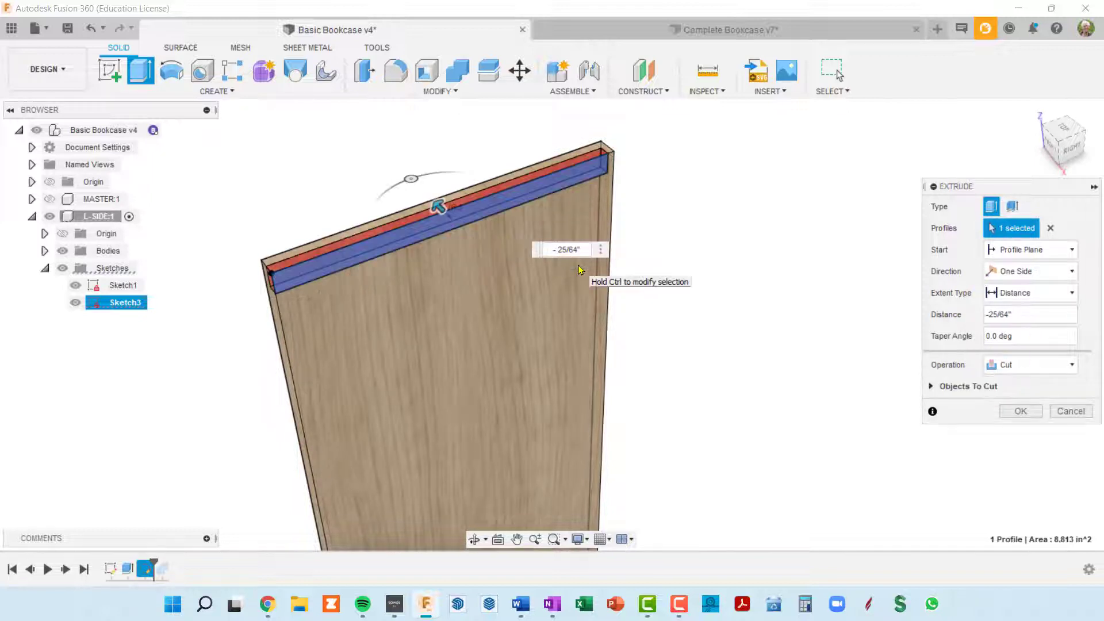
type("ply")
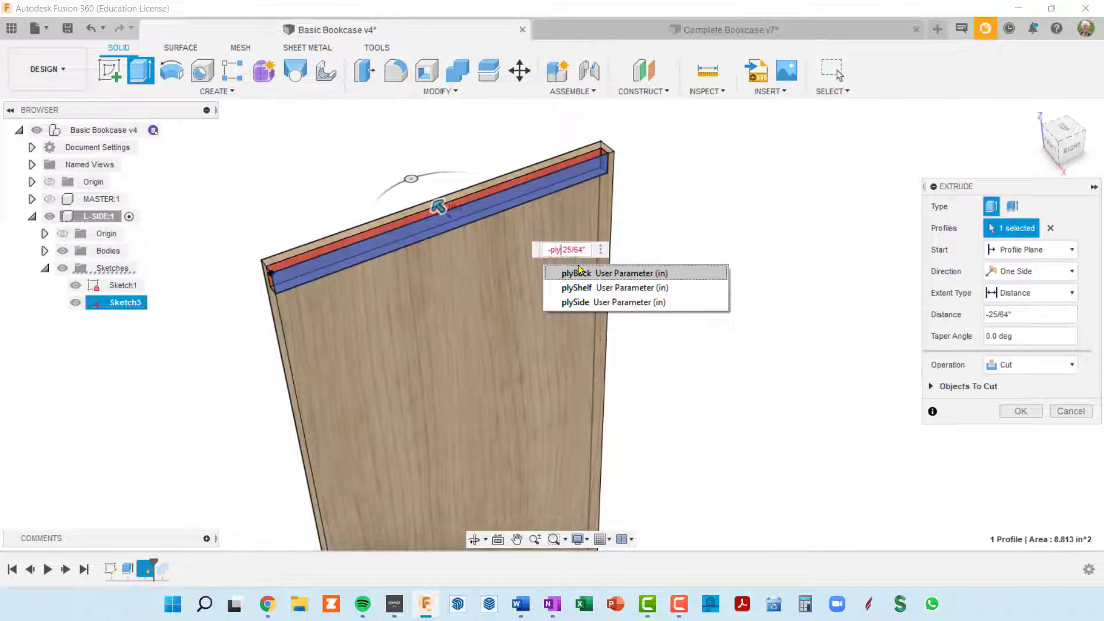
left_click(593, 303)
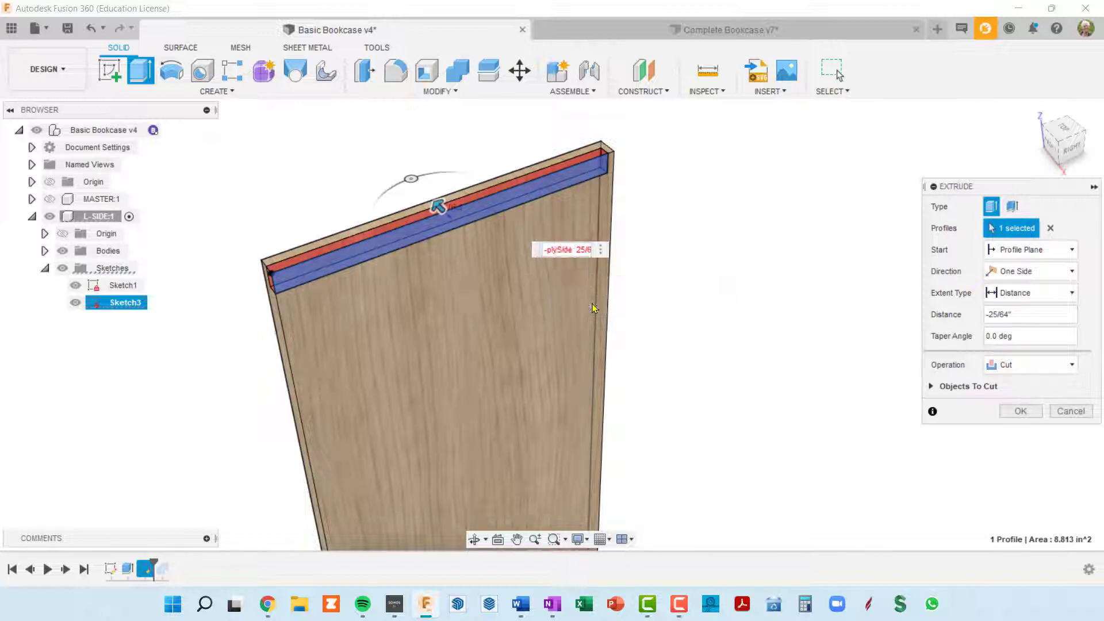
key("Delete")
key("Delete")
key("Delete")
key("Delete")
key("Delete")
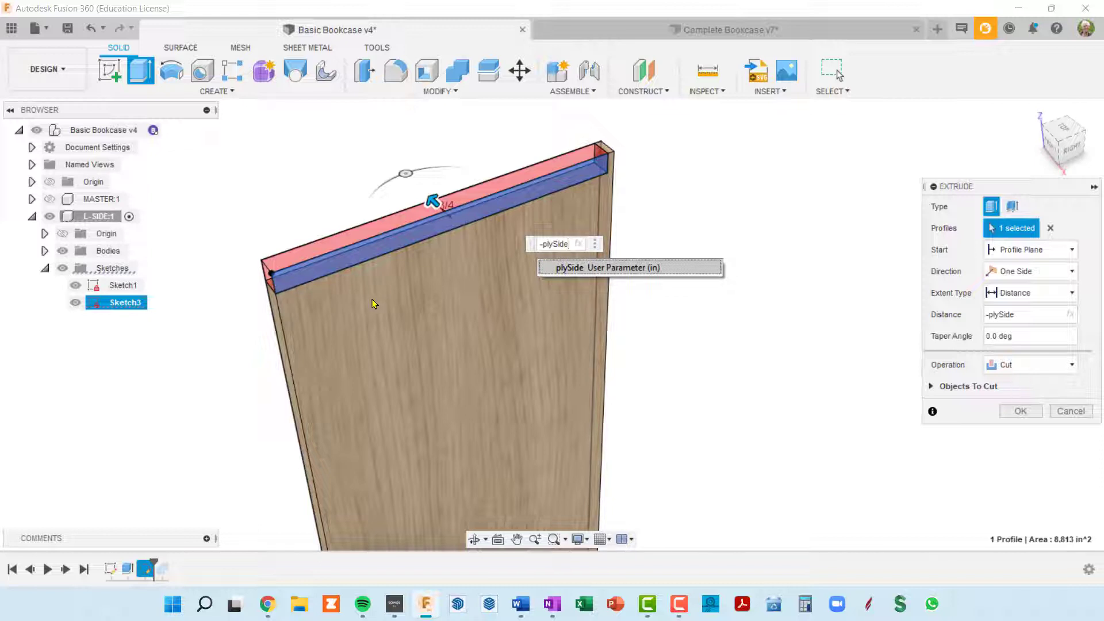
type("/")
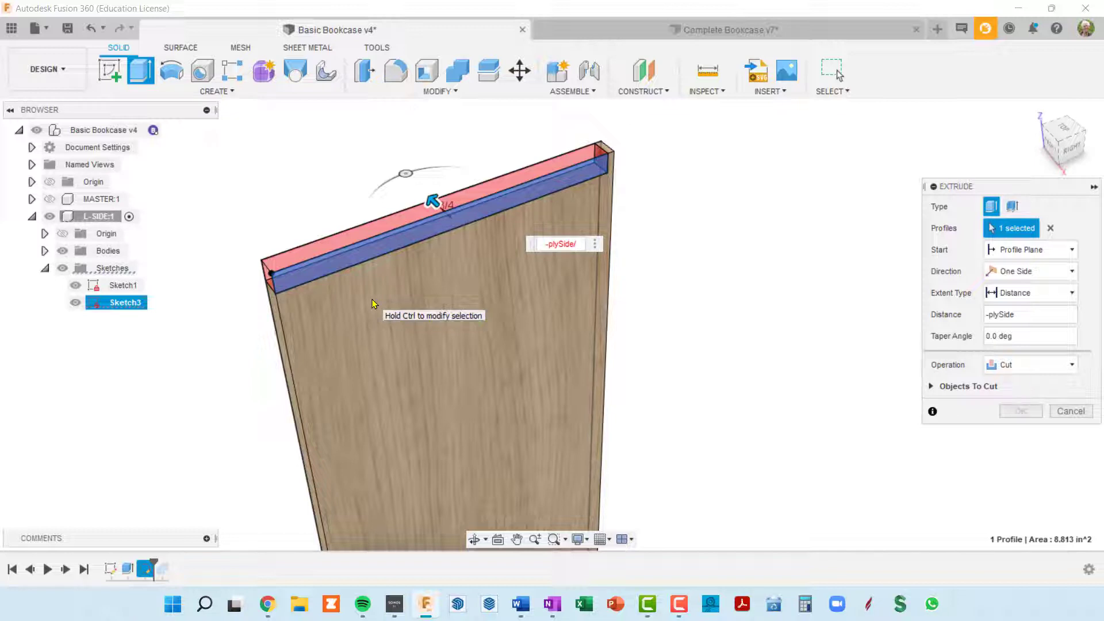
type("2")
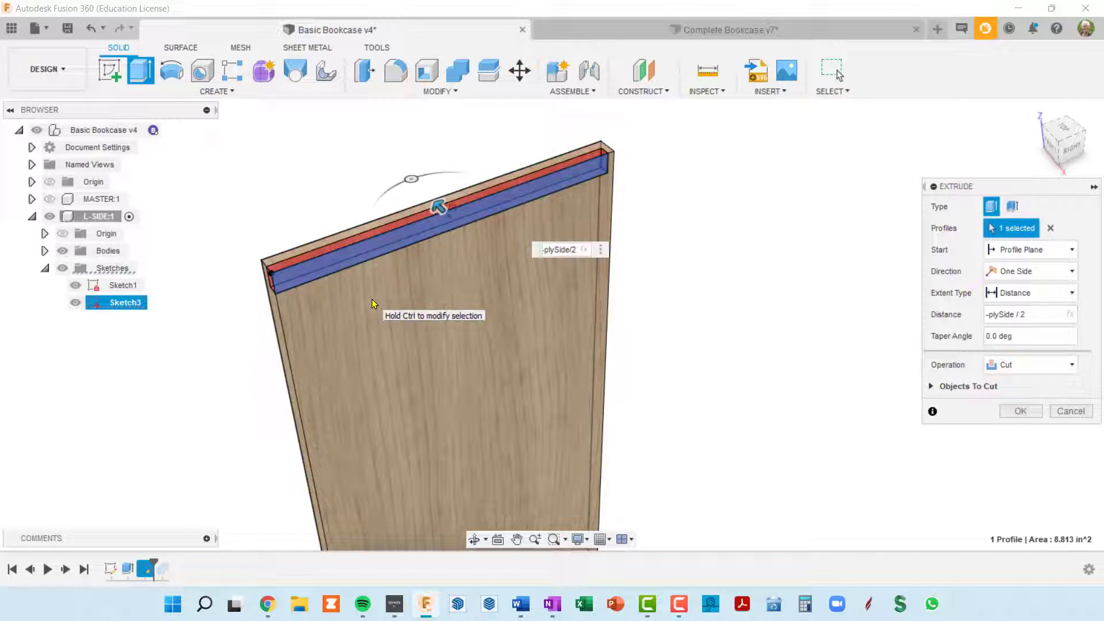
middle_click_drag(354, 288, 396, 288, "shift")
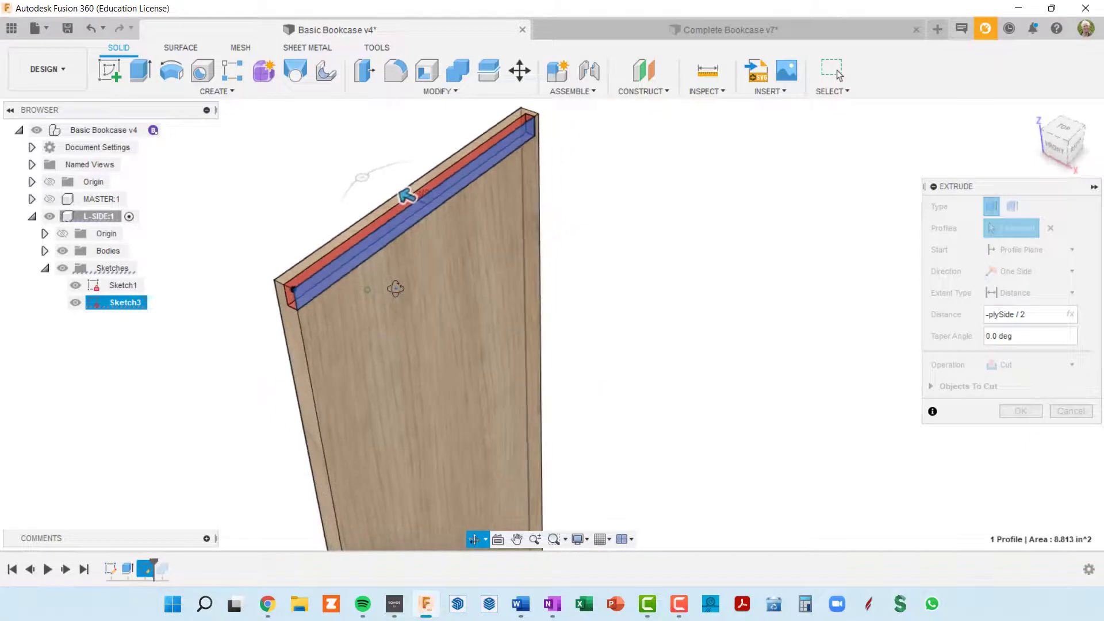
scroll(294, 303, "up", 3)
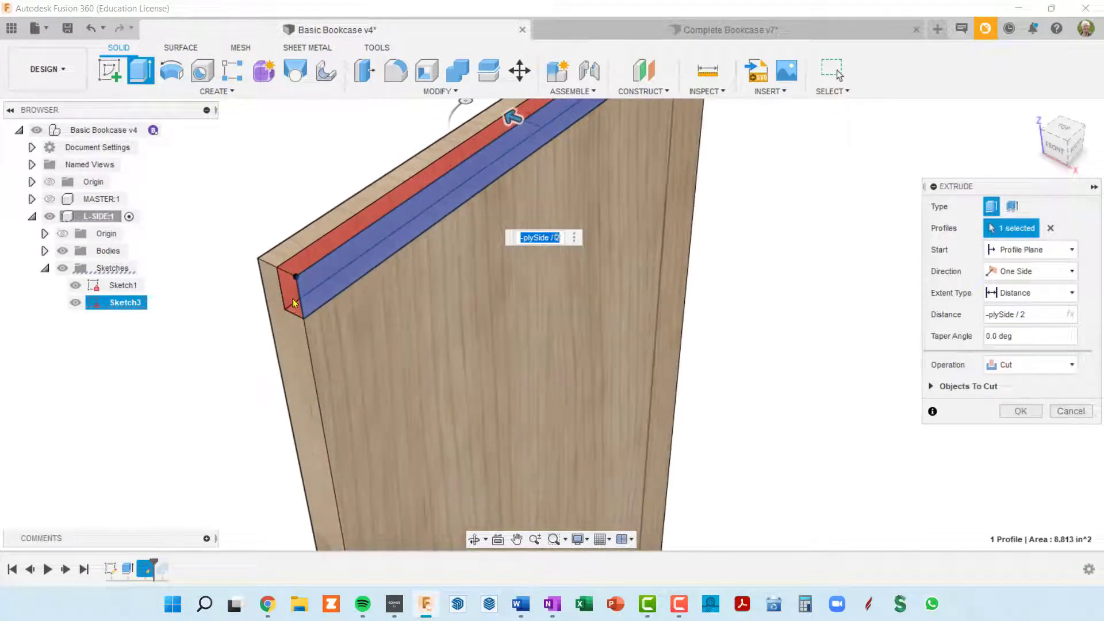
scroll(293, 295, "down", 2)
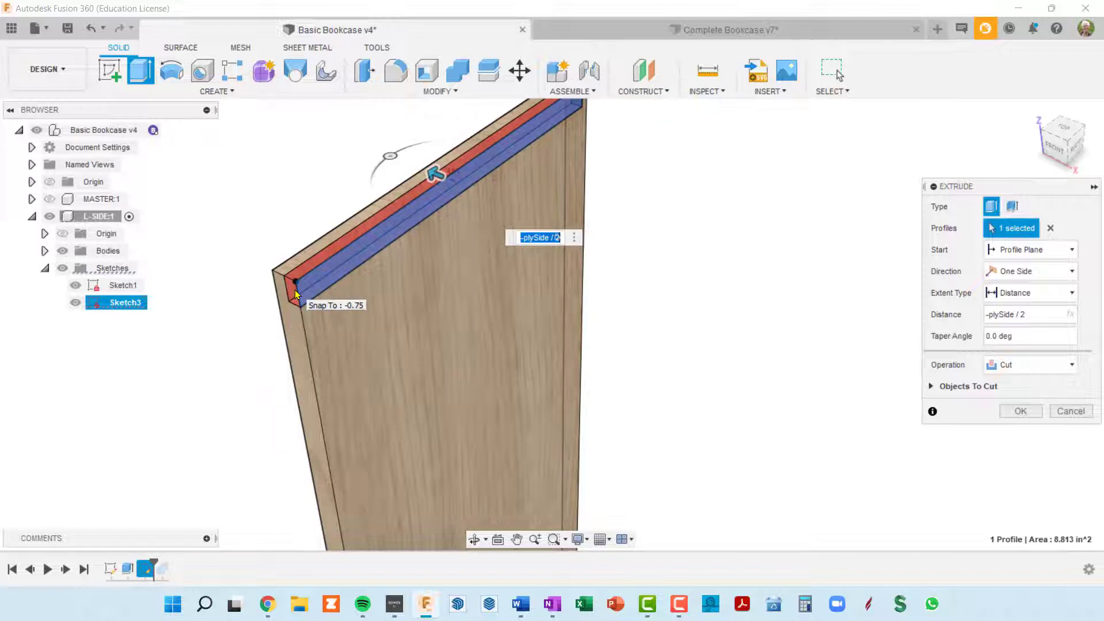
key("Return")
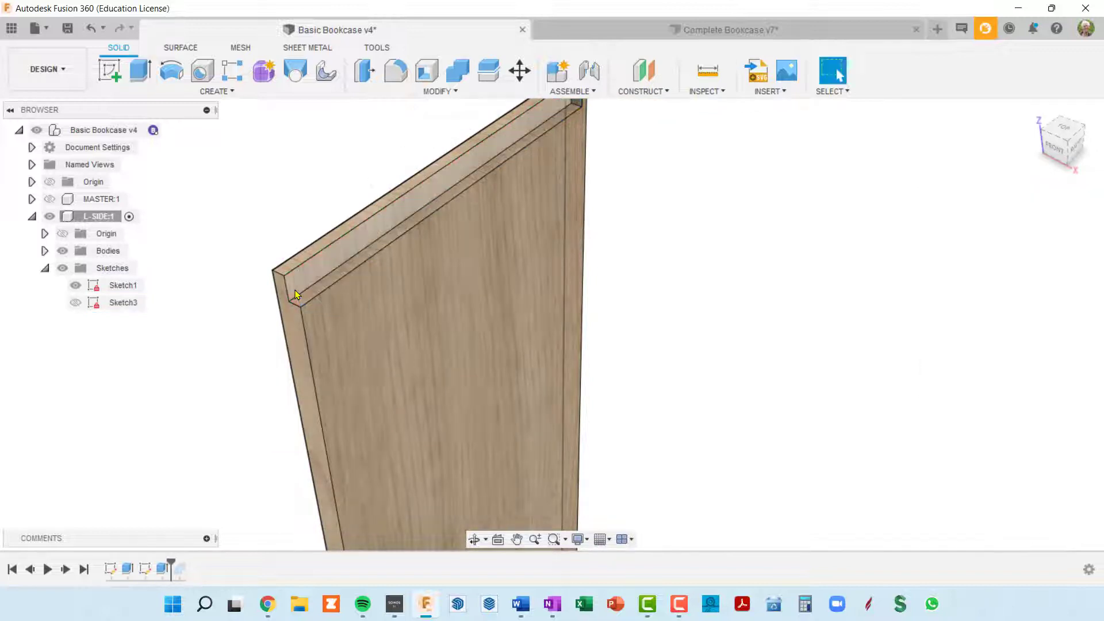
- Examine the new rabbet along the panel's upper edge and its closed end near the back edge
scroll(354, 310, "down", 3)
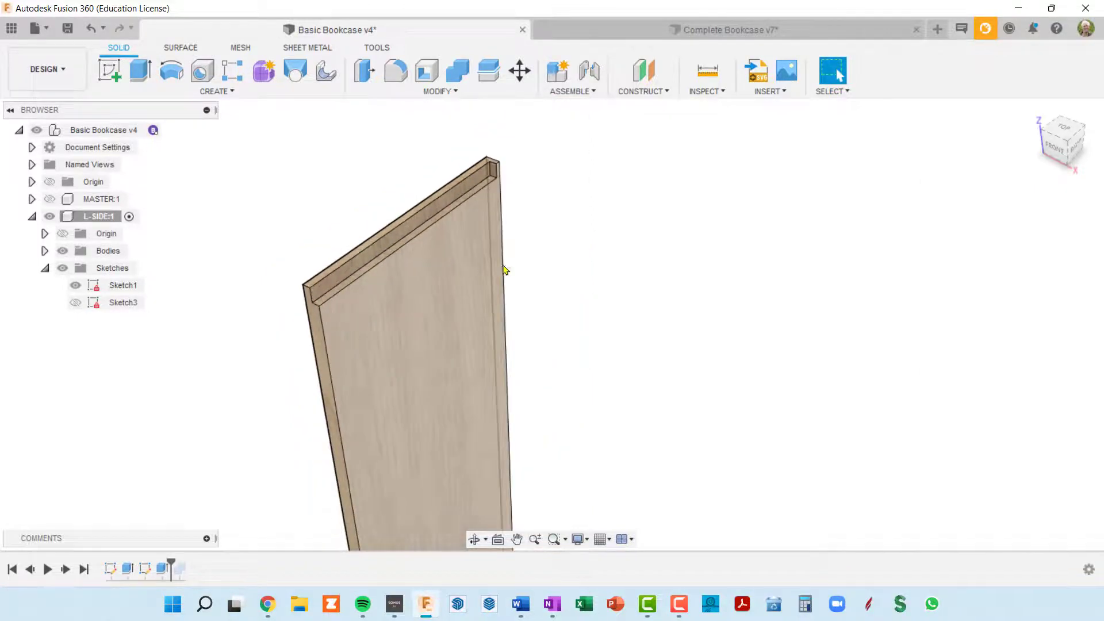
middle_click_drag(505, 268, 581, 248)
scroll(553, 170, "up", 4)
scroll(554, 167, "up", 1)
scroll(558, 166, "down", 4)
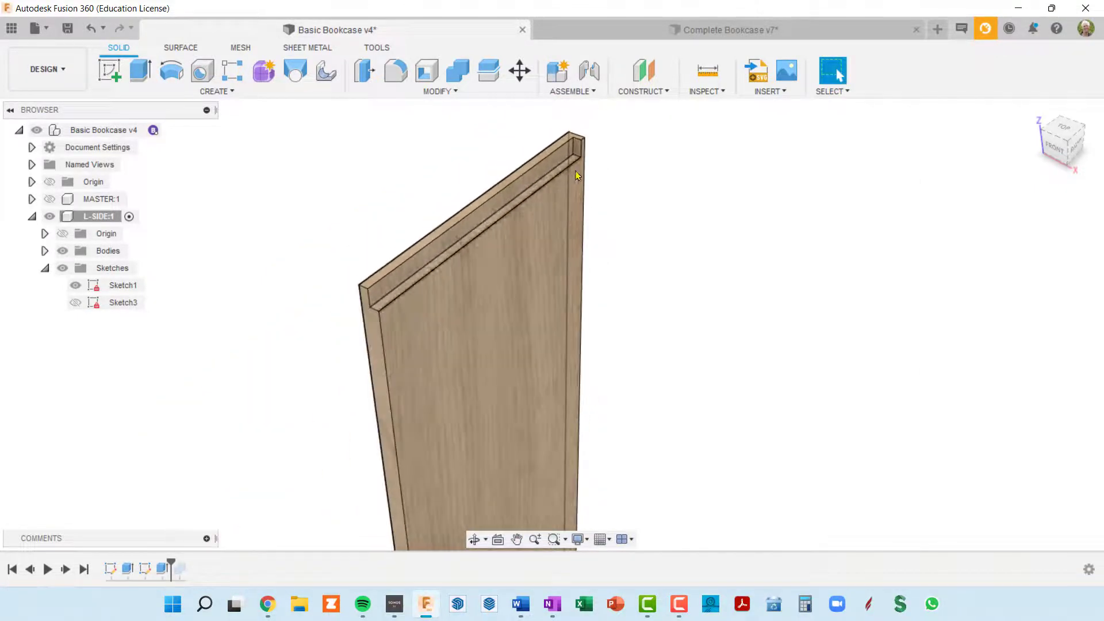
scroll(592, 150, "up", 4)
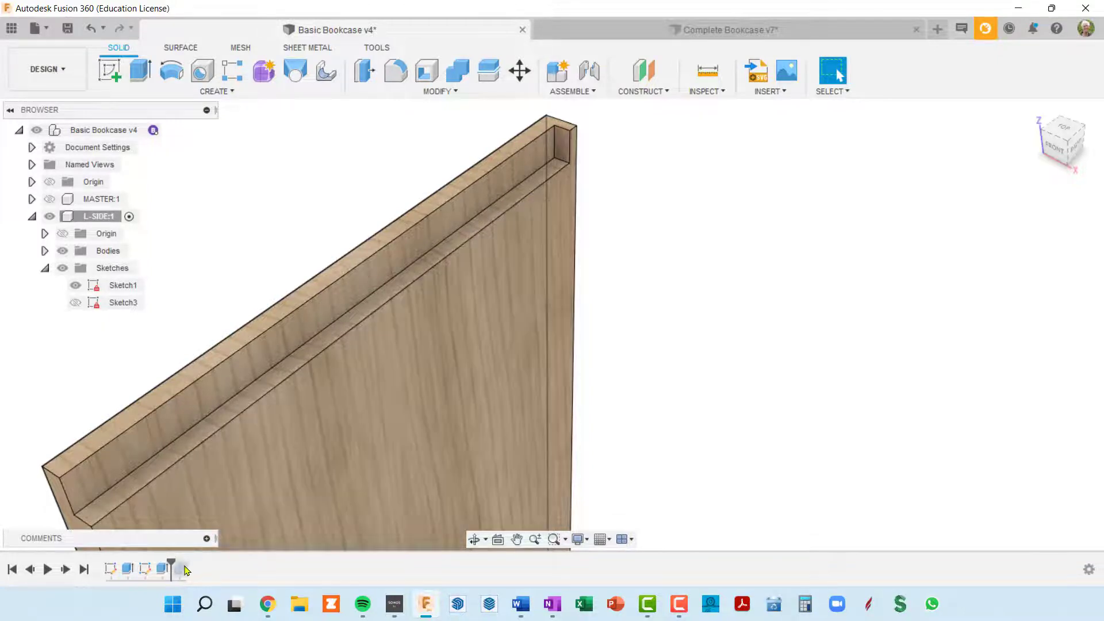
scroll(242, 496, "down", 3)
mouse_move(266, 468)
middle_mouse_down()
mouse_move(374, 320)
mouse_move(373, 299)
middle_mouse_up()
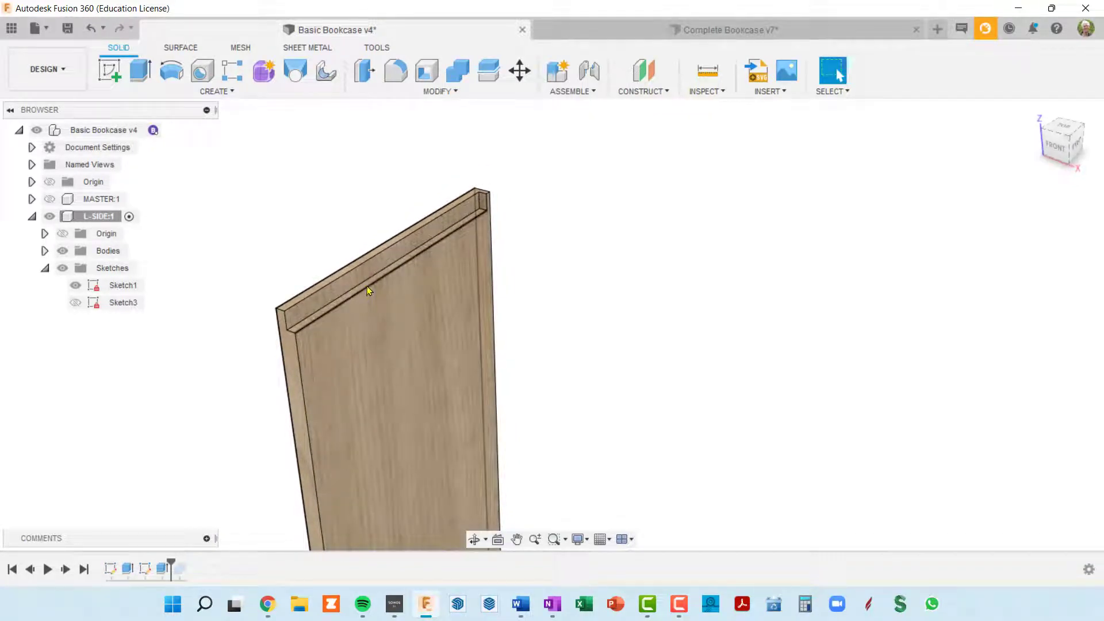
scroll(493, 219, "up", 5)
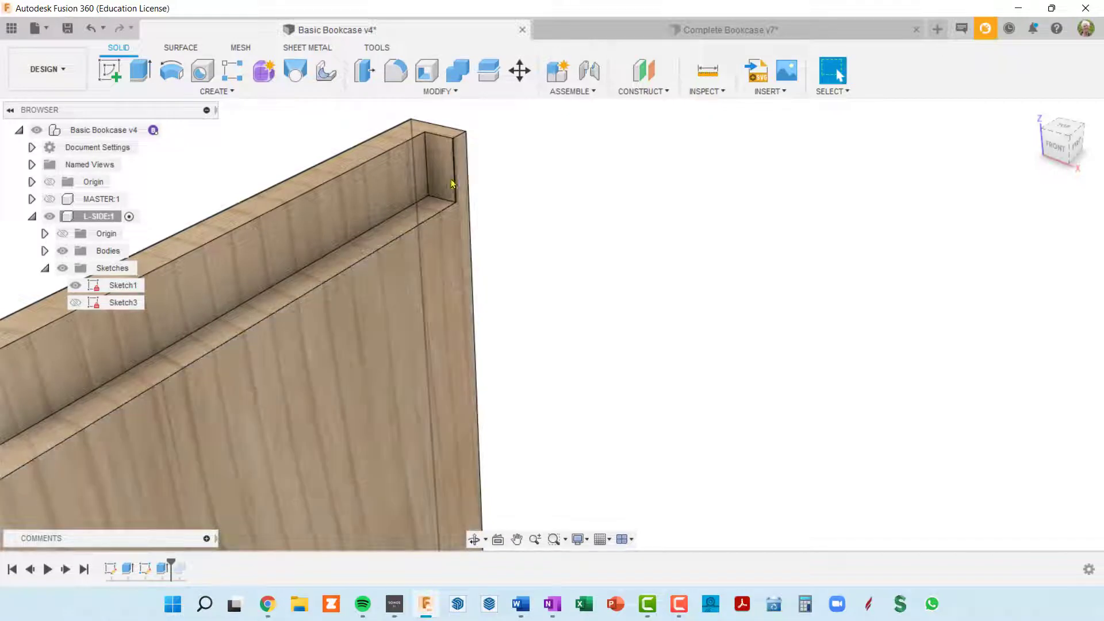
scroll(391, 178, "down", 8)
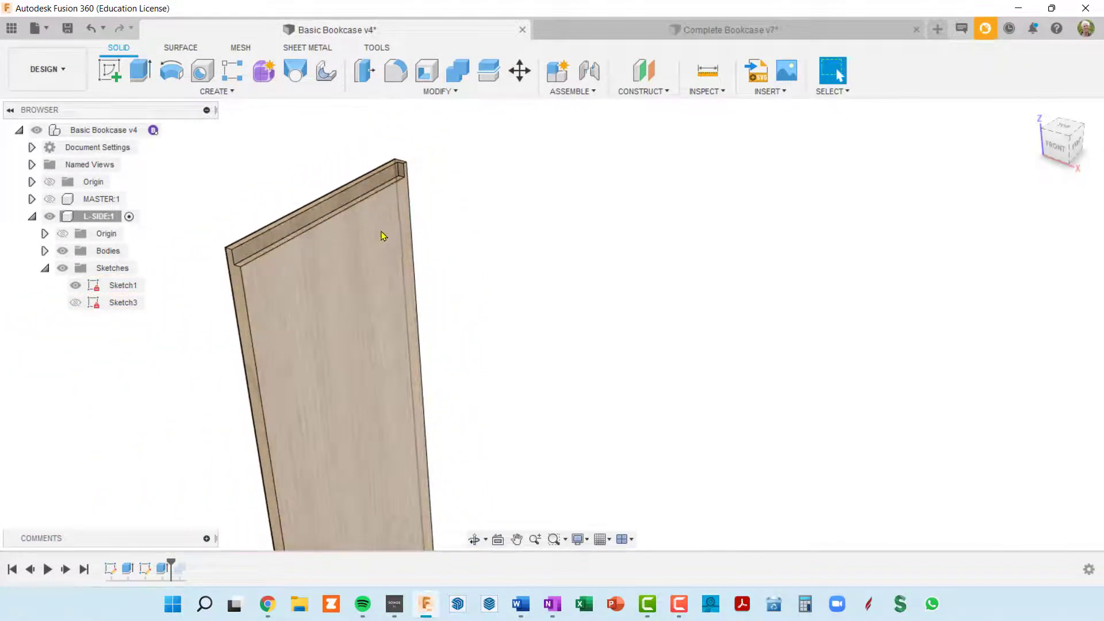
scroll(367, 239, "down", 1)
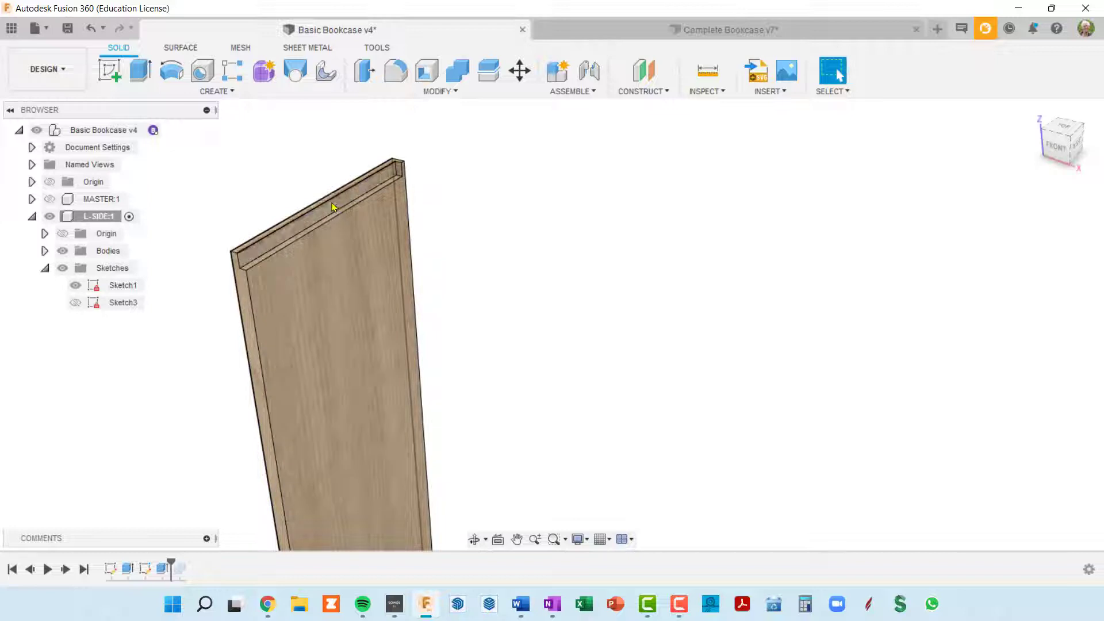
scroll(332, 207, "up", 2)
scroll(333, 207, "down", 2)
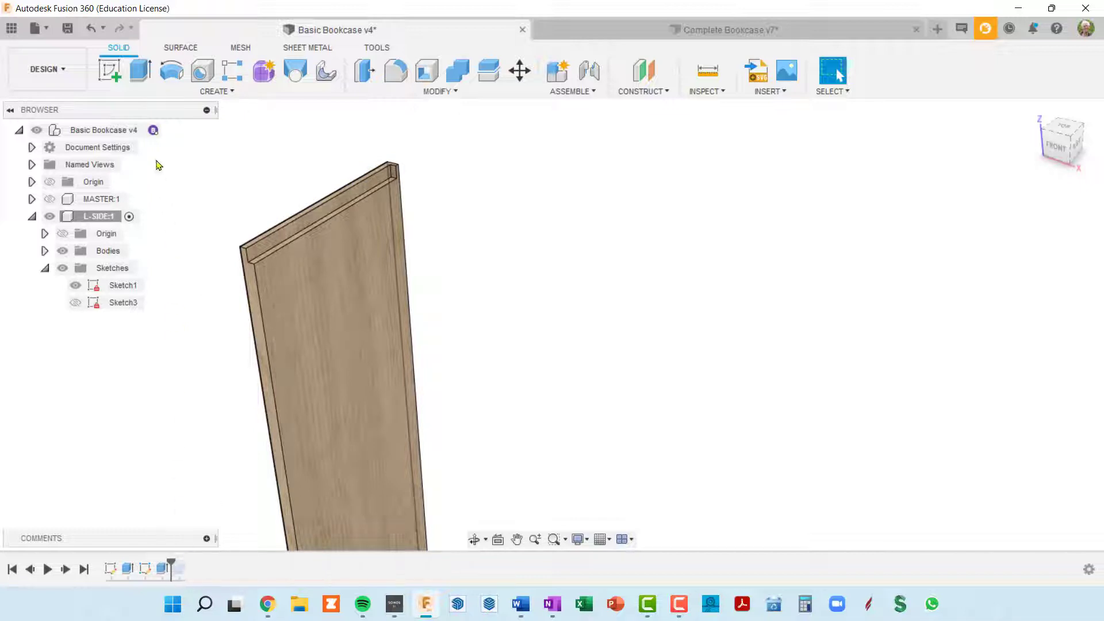
- Activate the top-level Basic Bookcase component and roll the timeline forward past the MirrorComponent1 feature
left_click(174, 131)
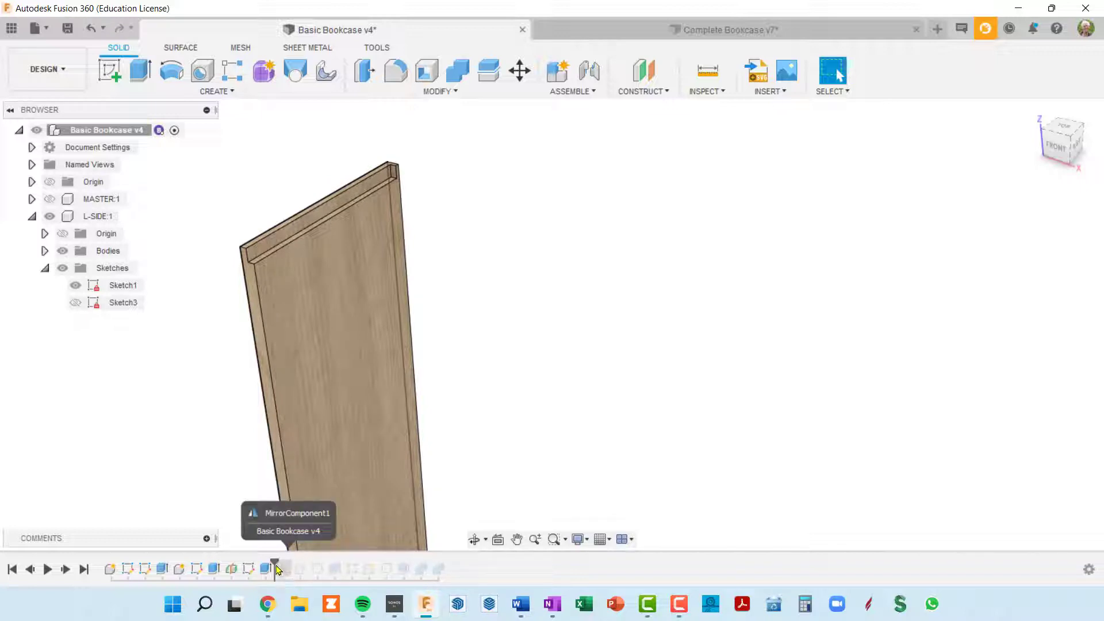
left_click_drag(277, 568, 284, 569)
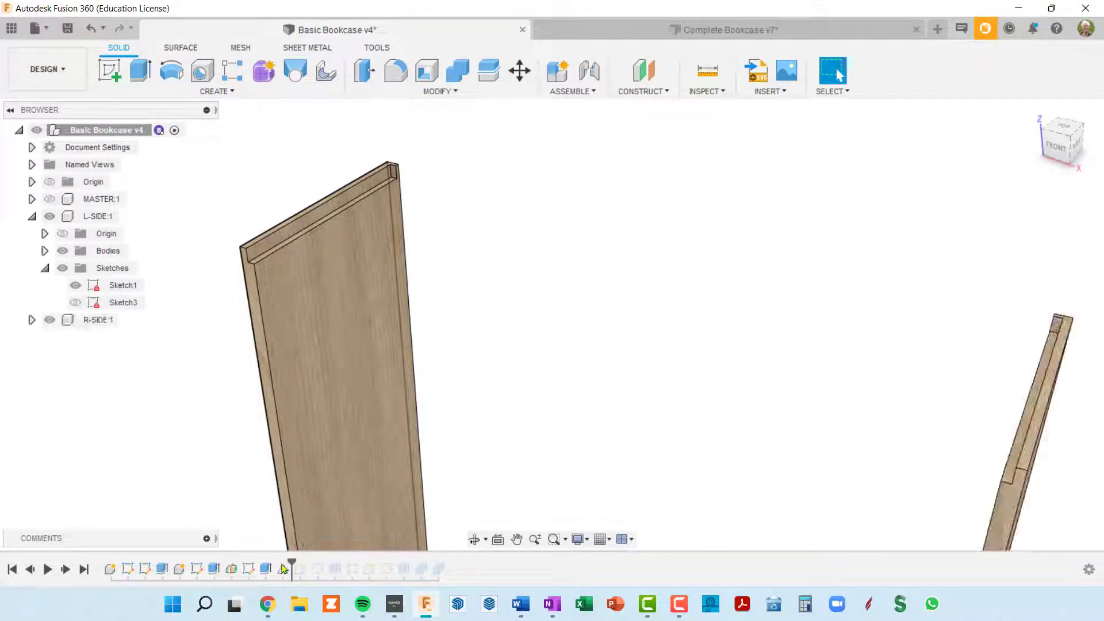
- Inspect the upper-edge rabbets on both the L-SIDE panel and its mirrored R-SIDE panel
mouse_move(478, 370)
middle_mouse_down("shift")
mouse_move(562, 367)
mouse_move(604, 298)
mouse_move(459, 345)
mouse_move(468, 350)
middle_mouse_up("shift")
scroll(746, 225, "up", 5)
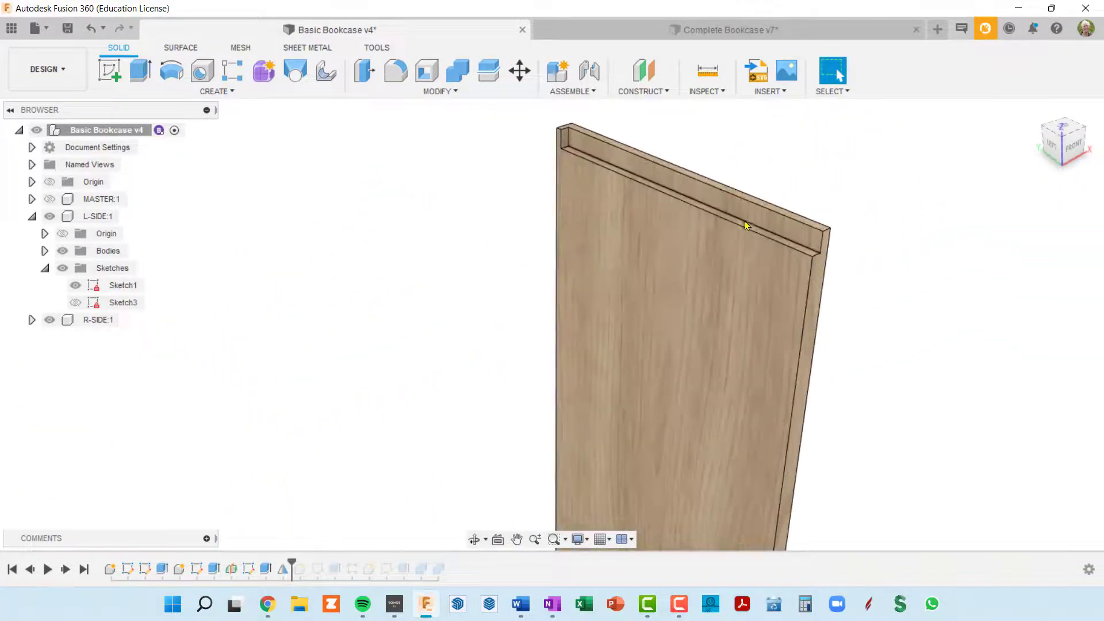
scroll(745, 225, "up", 1)
scroll(750, 213, "down", 2)
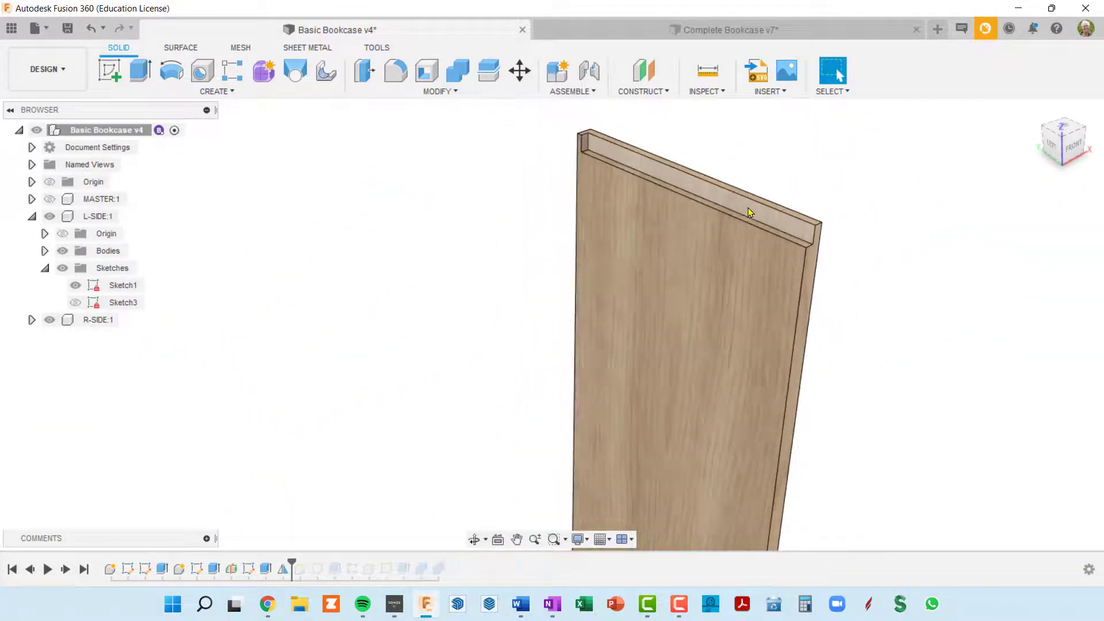
middle_click_drag(747, 207, 665, 216, "shift")
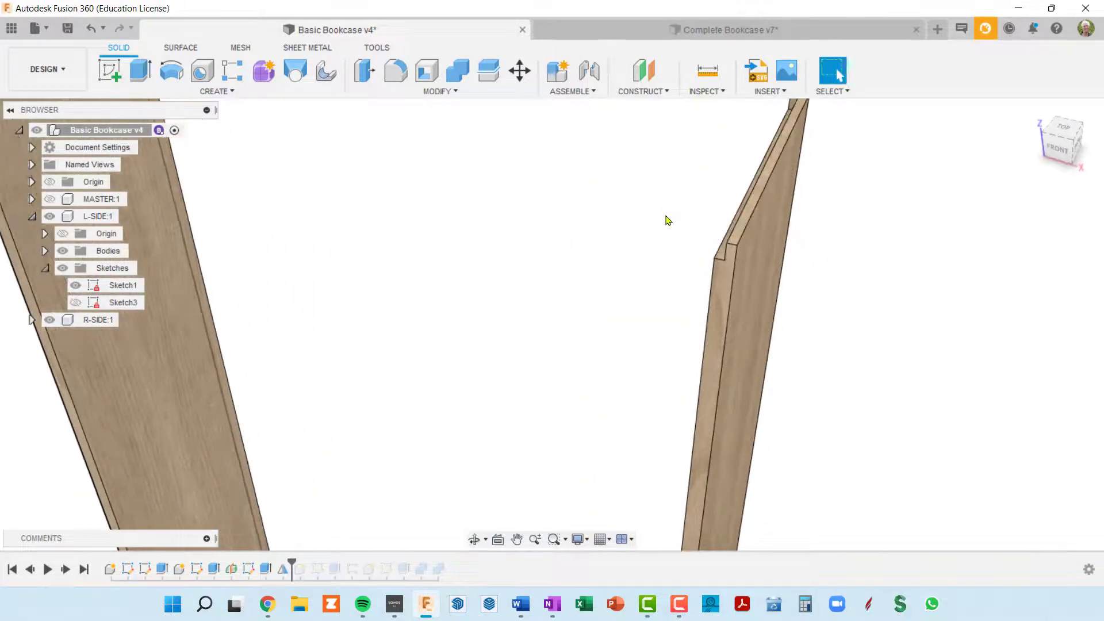
scroll(665, 216, "down", 2)
middle_click_drag(573, 241, 636, 321)
middle_click_drag(593, 274, 582, 238)
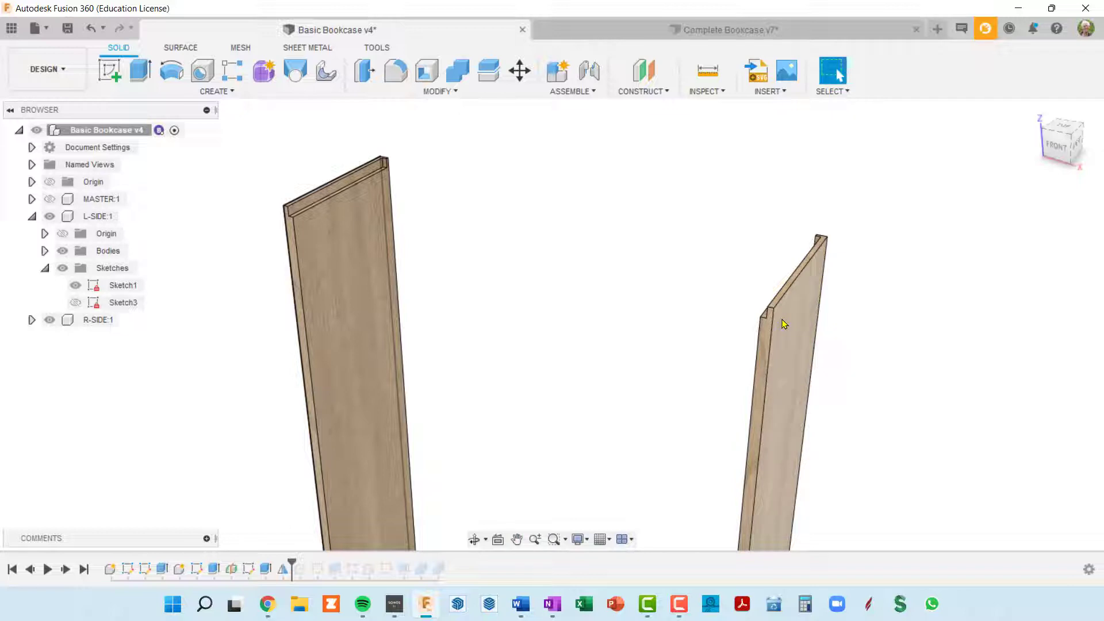
scroll(318, 195, "up", 2)
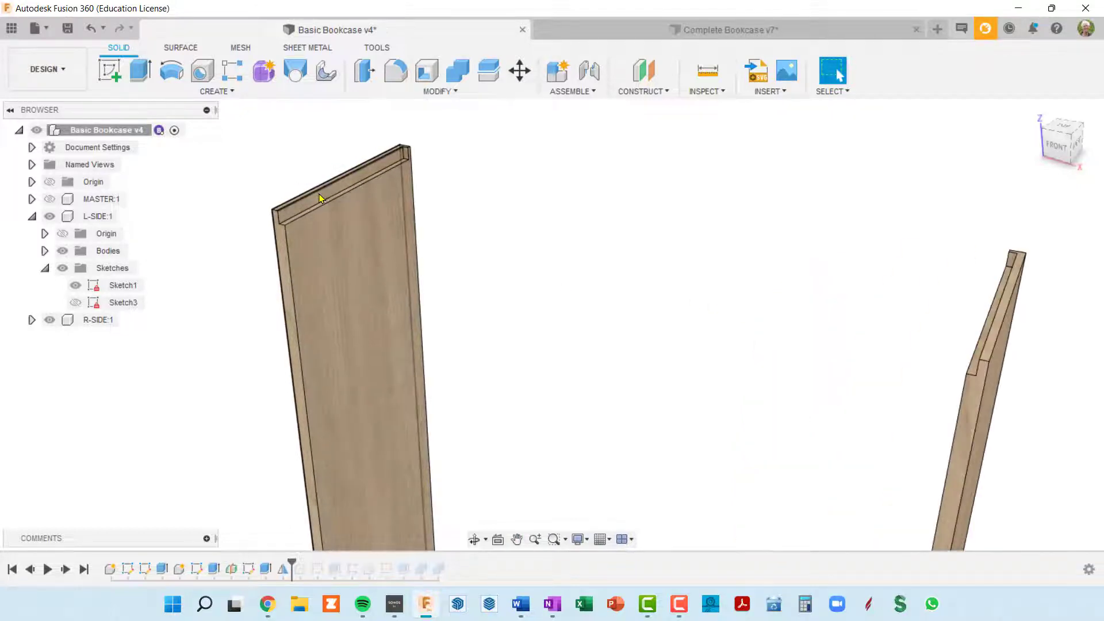
scroll(319, 198, "up", 2)
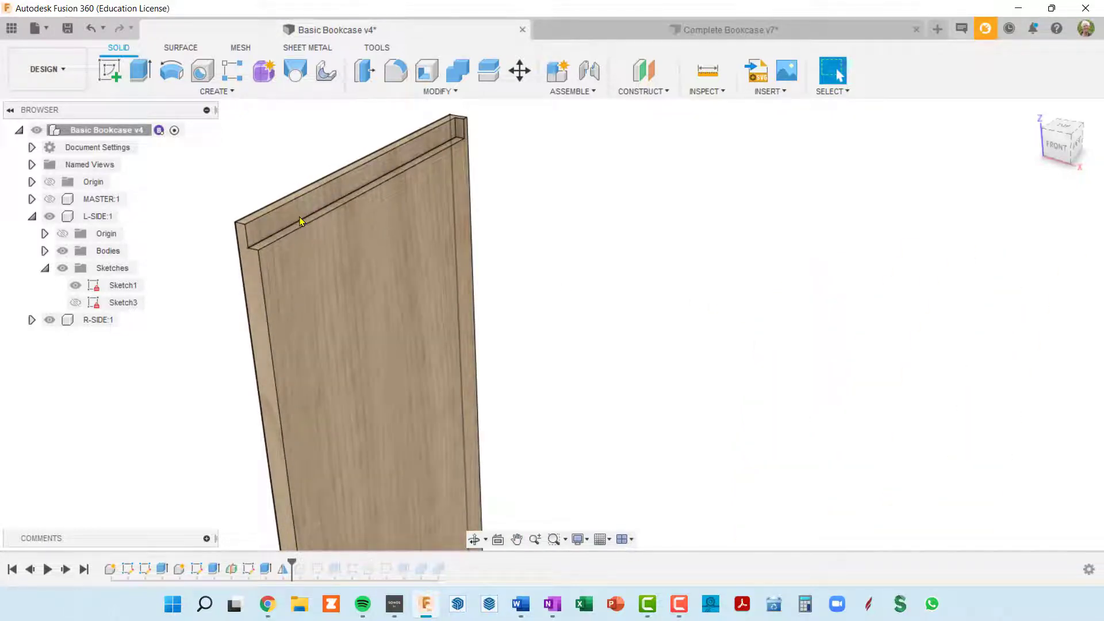
scroll(301, 217, "down", 2)
middle_click_drag(322, 266, 327, 262, "shift")
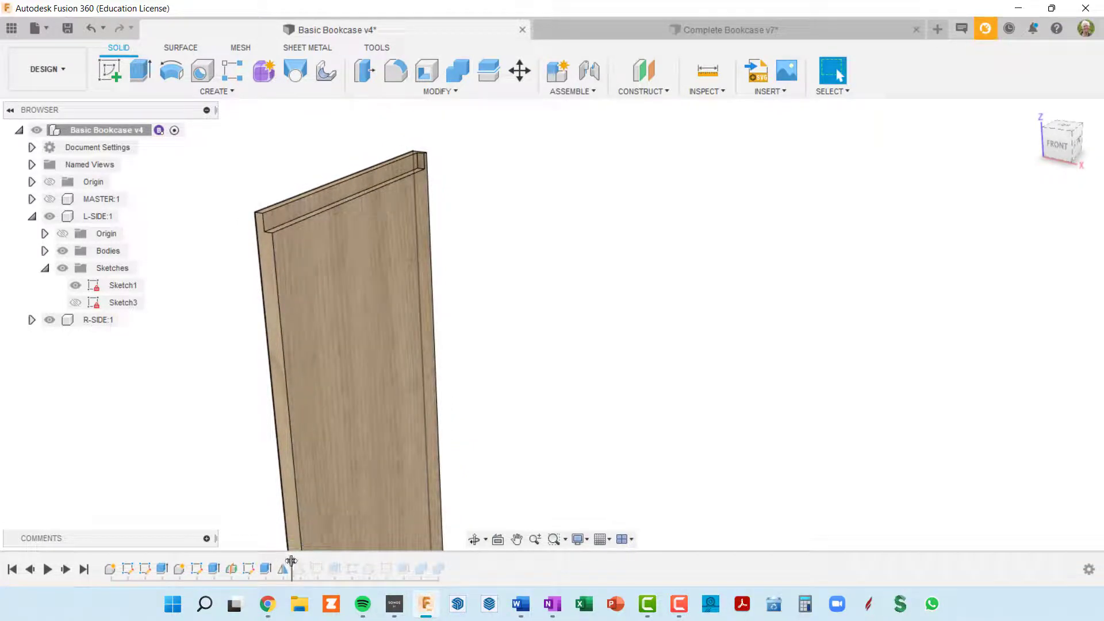
- Roll the timeline back to just before the MirrorComponent1 feature so that only the L-SIDE panel is built
left_click_drag(286, 561, 274, 564)
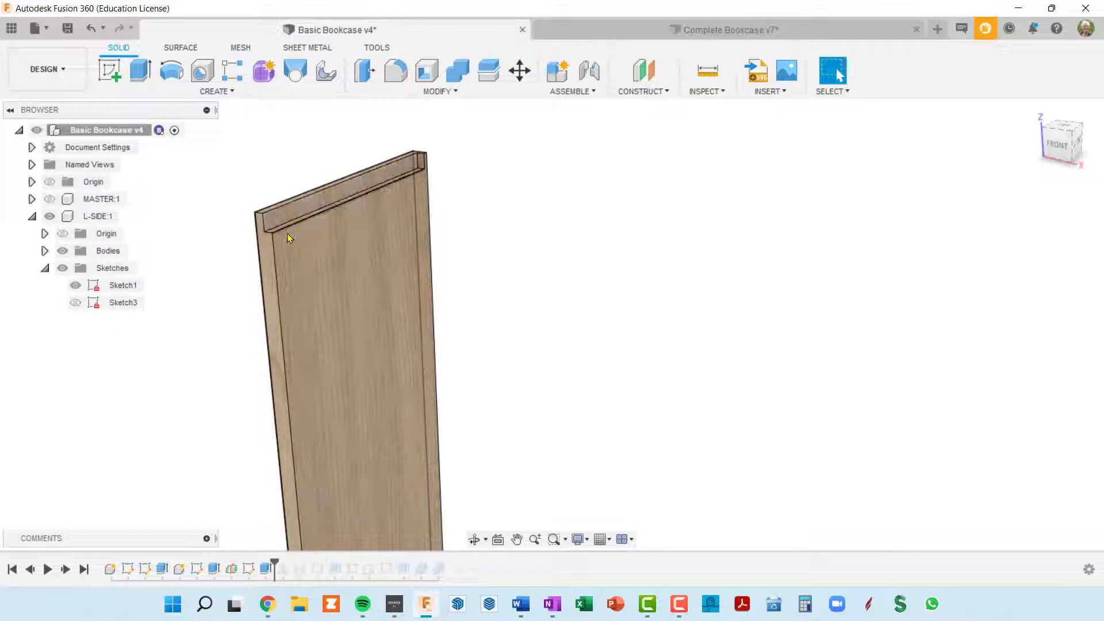
middle_click_drag(310, 360, 321, 273)
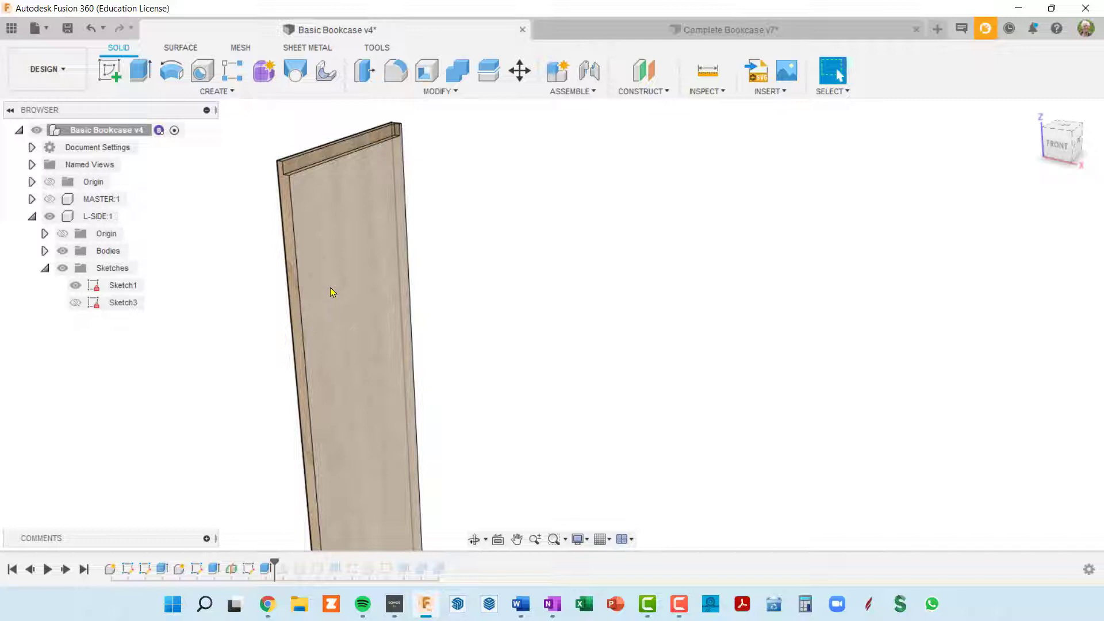
scroll(299, 166, "up", 2)
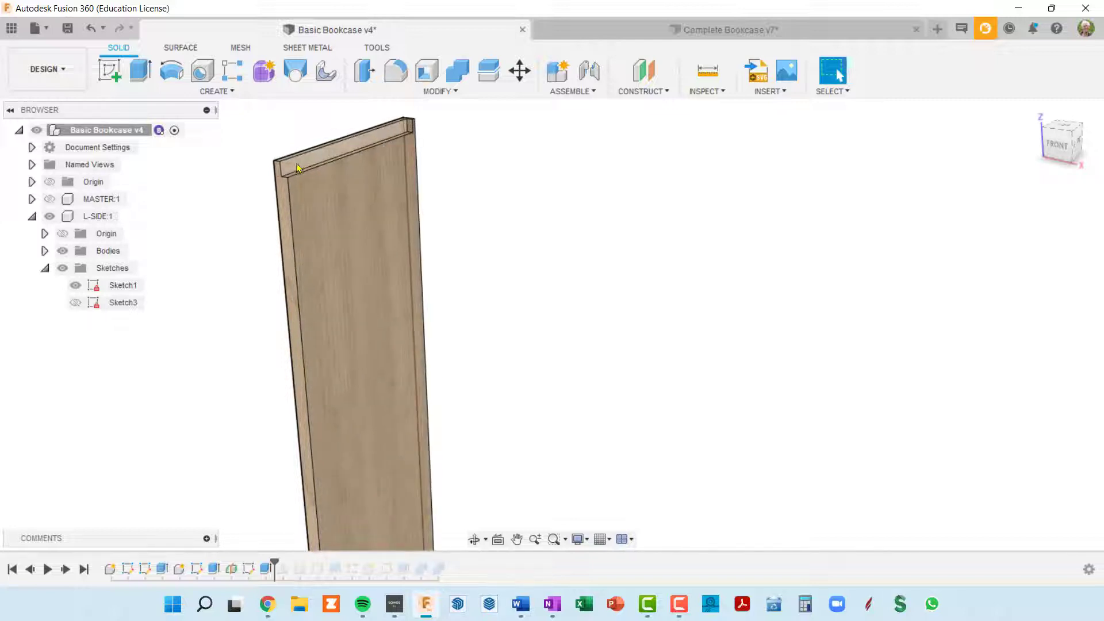
scroll(351, 431, "down", 3)
middle_click_drag(358, 459, 326, 197)
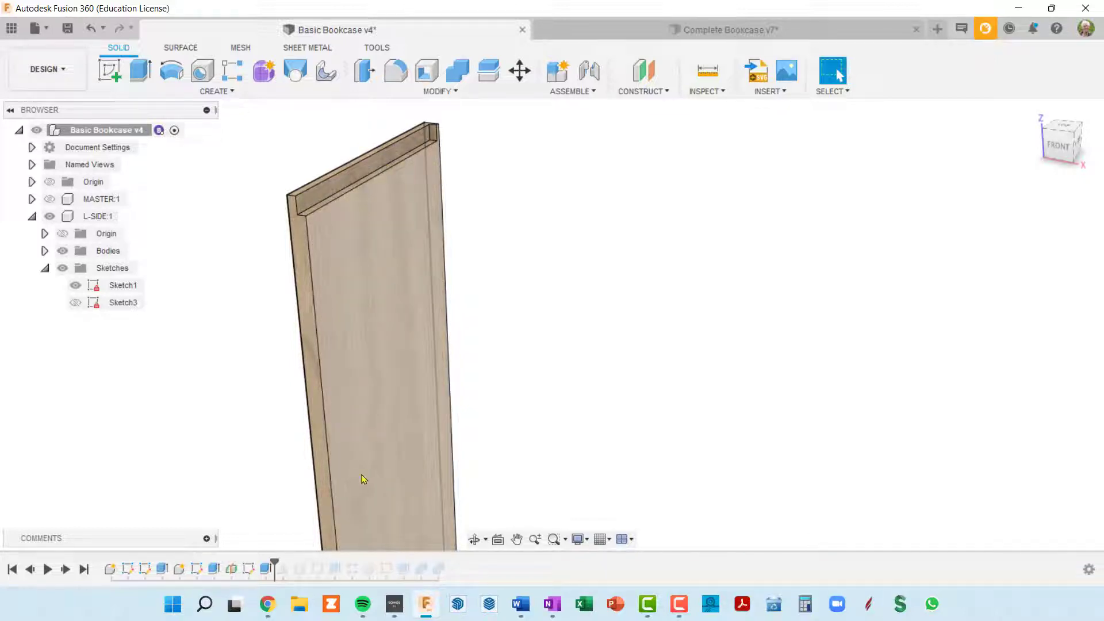
scroll(331, 194, "up", 1)
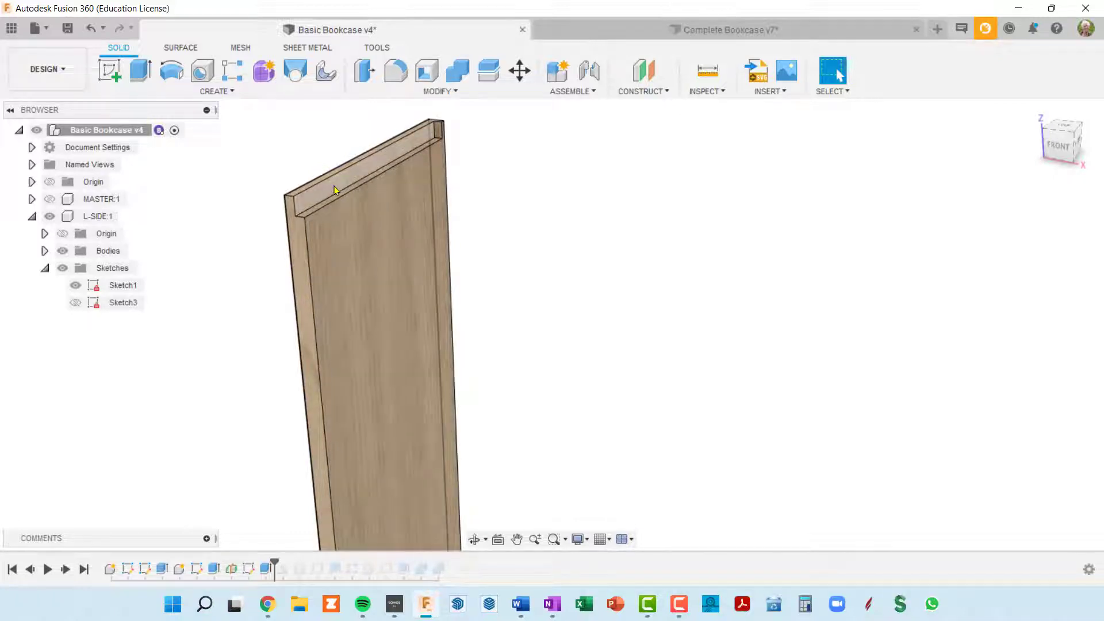
- Start a rectangular pattern of type Features and choose the top-shelf rabbet cut, Extrude4, as its object
left_click(214, 92)
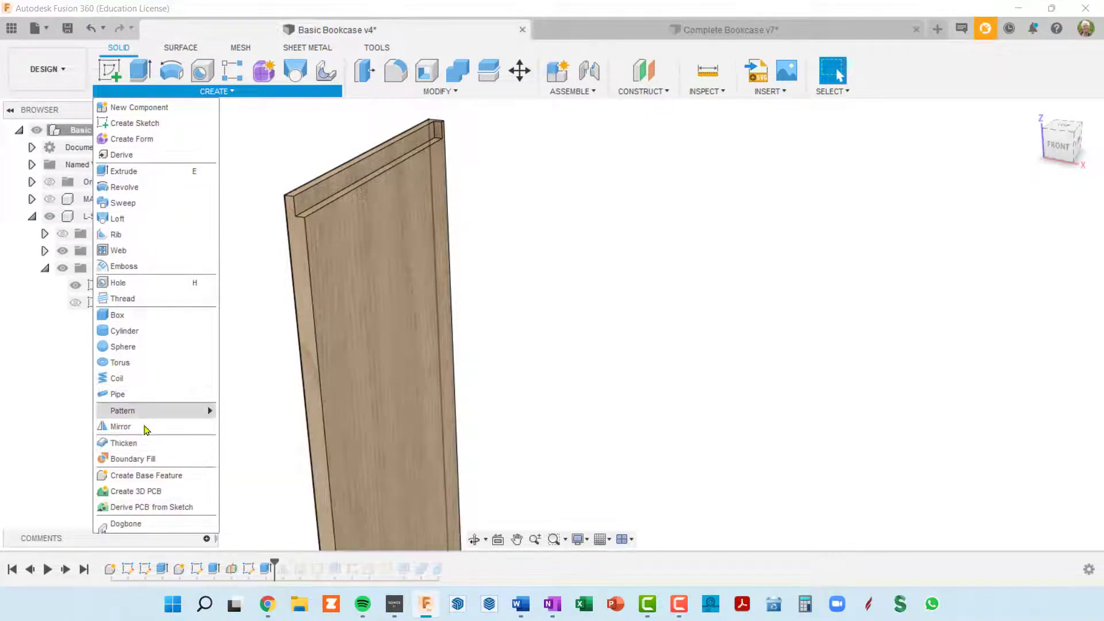
mouse_move(151, 414)
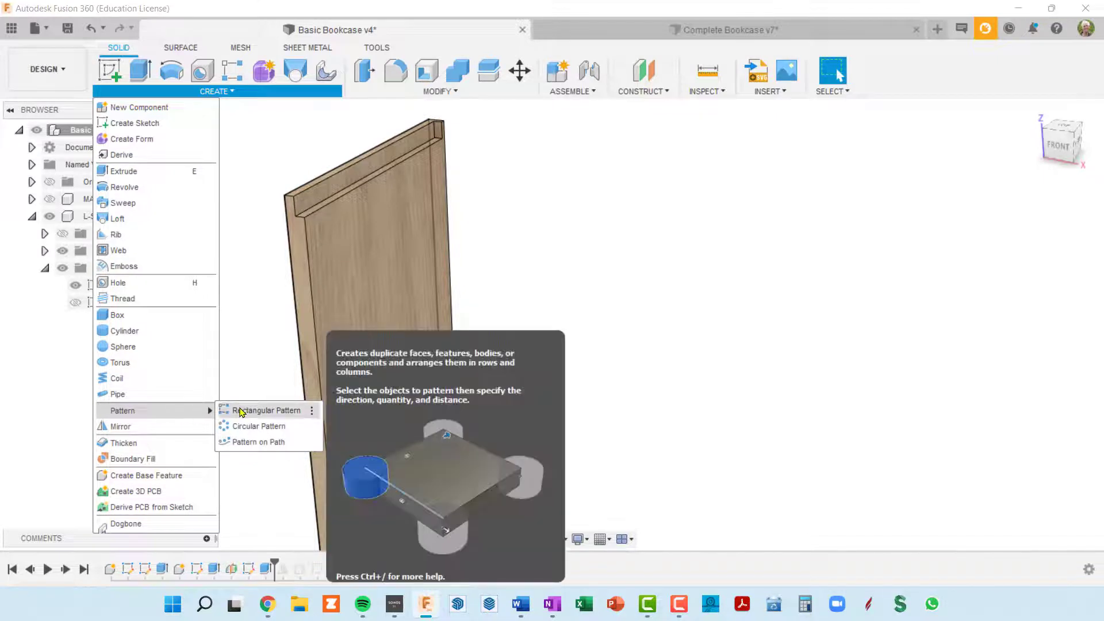
left_click(242, 411)
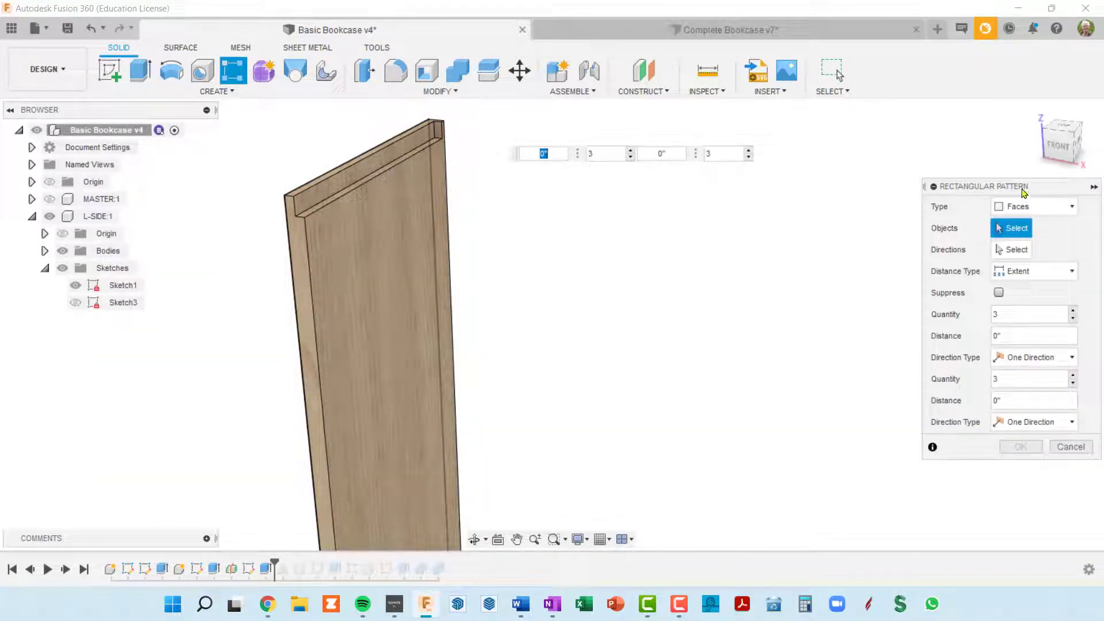
left_click(1072, 208)
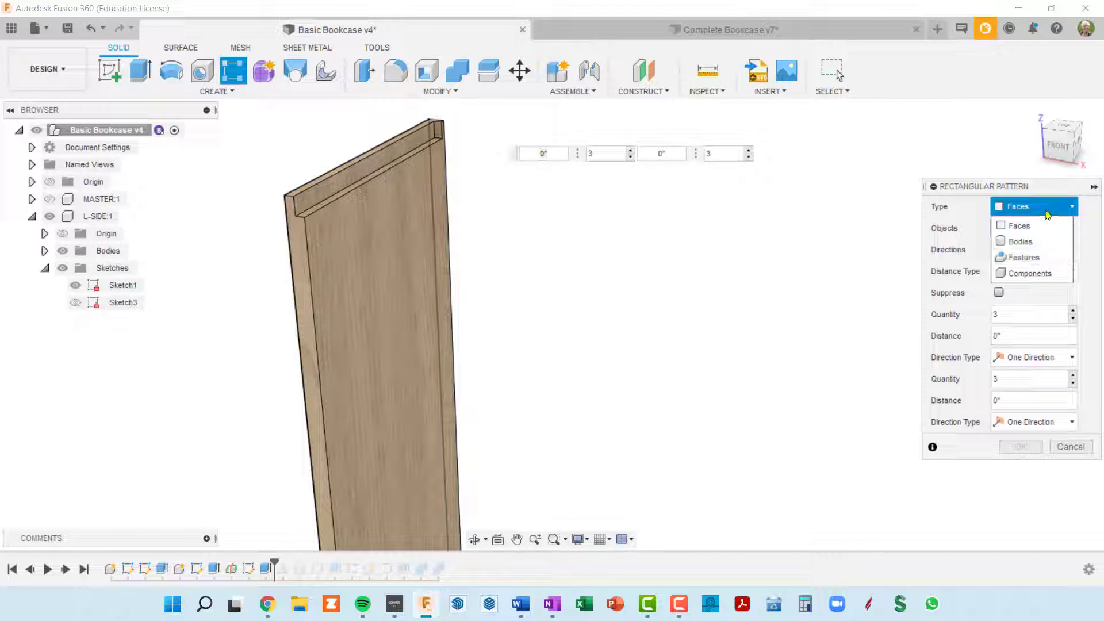
left_click(1025, 257)
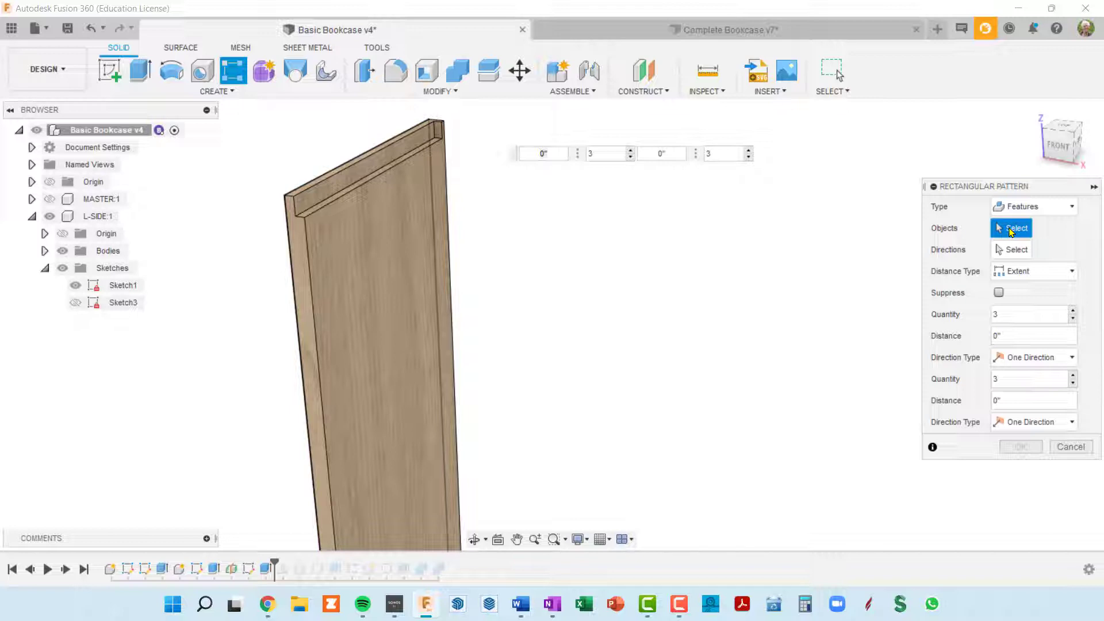
left_click(265, 570)
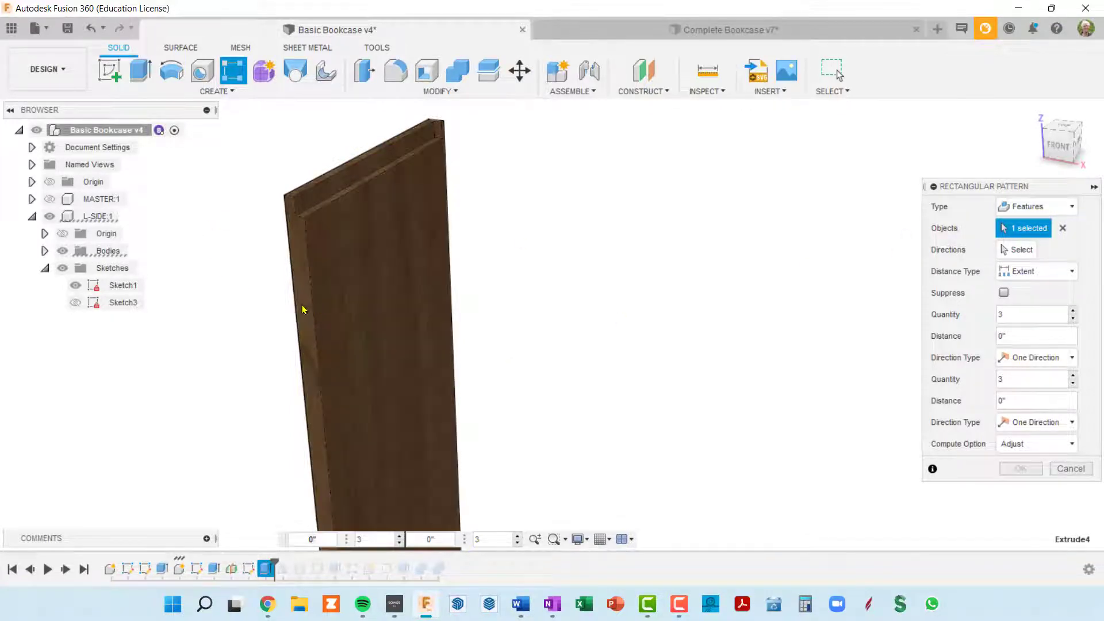
- Use the L-SIDE panel's long vertical front edge as the pattern direction
left_click(1018, 252)
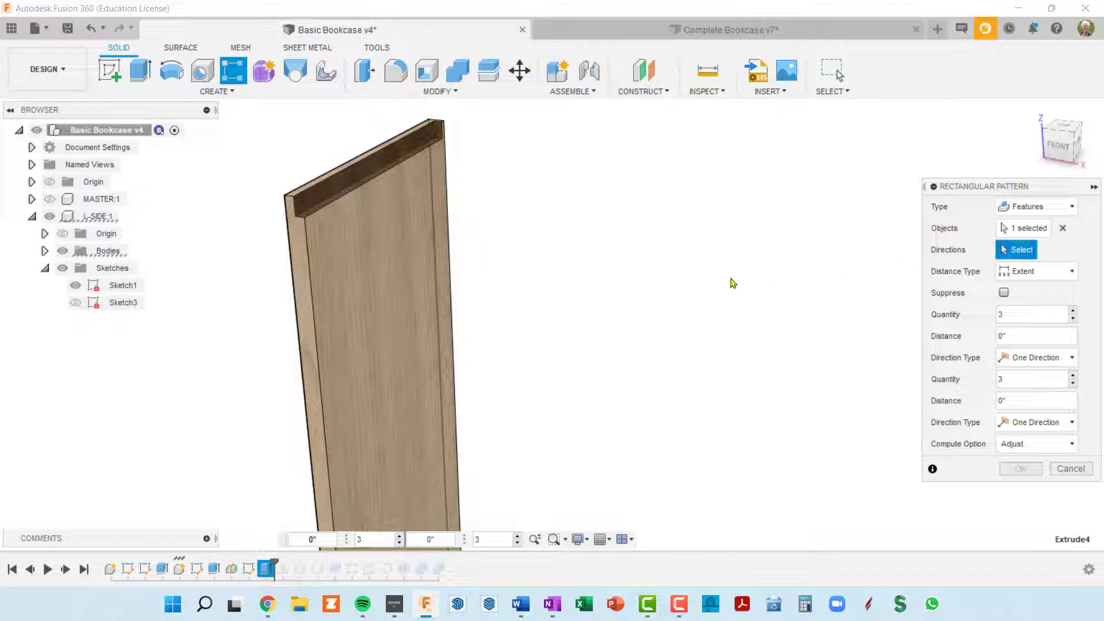
left_click(311, 298)
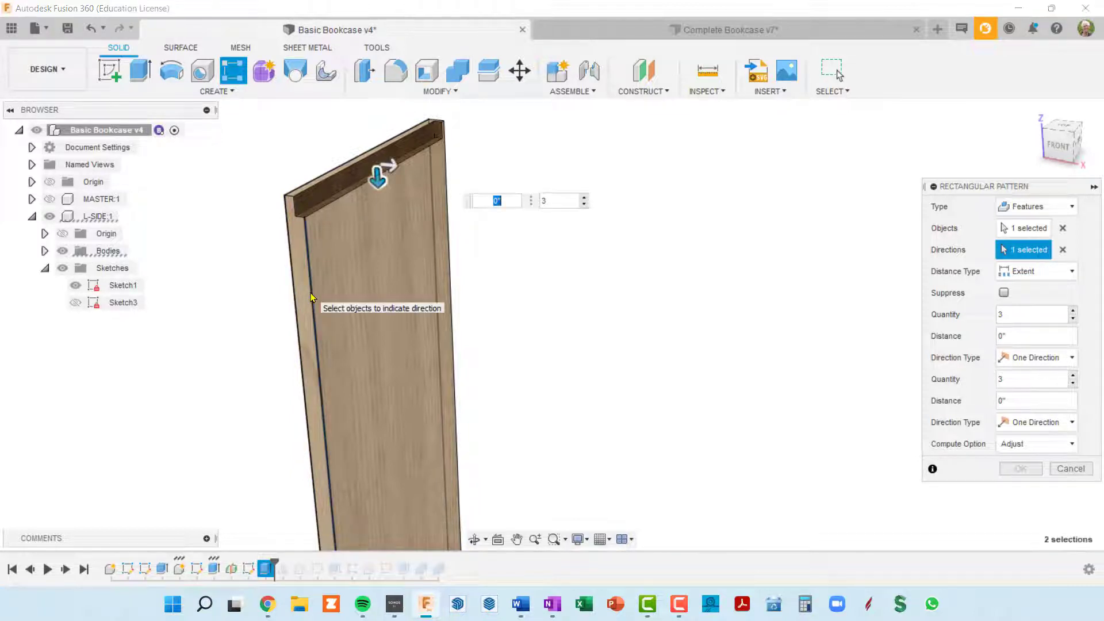
scroll(522, 326, "up", 1)
middle_click_drag(499, 289, 451, 259)
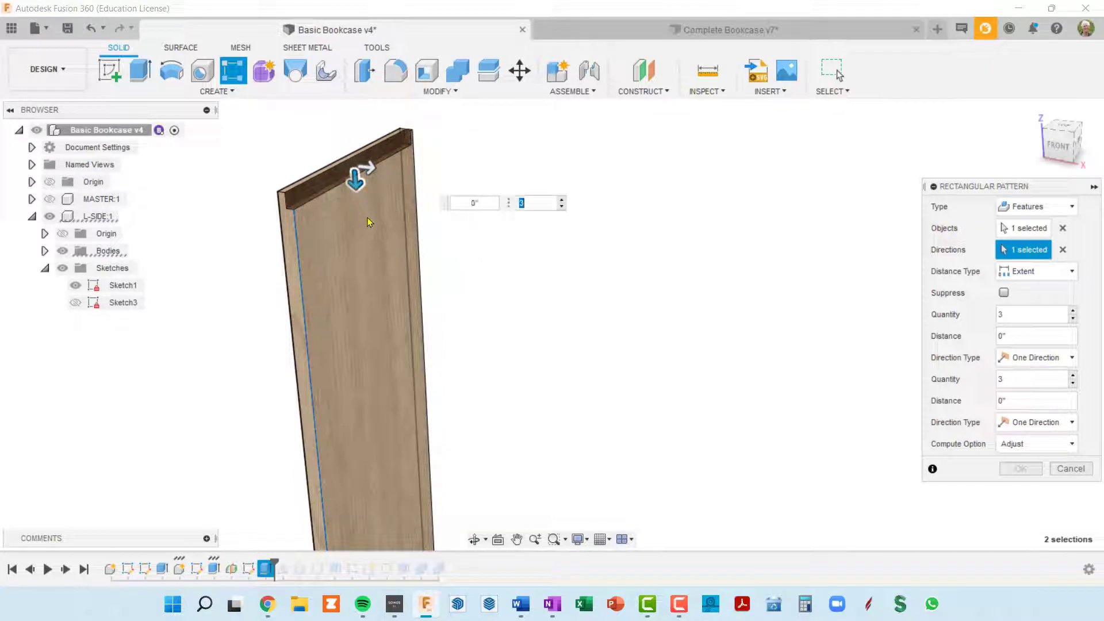
- Set the pattern quantity along the vertical direction to 5 and use Extent as the distance type
key("Tab")
scroll(523, 251, "down", 2)
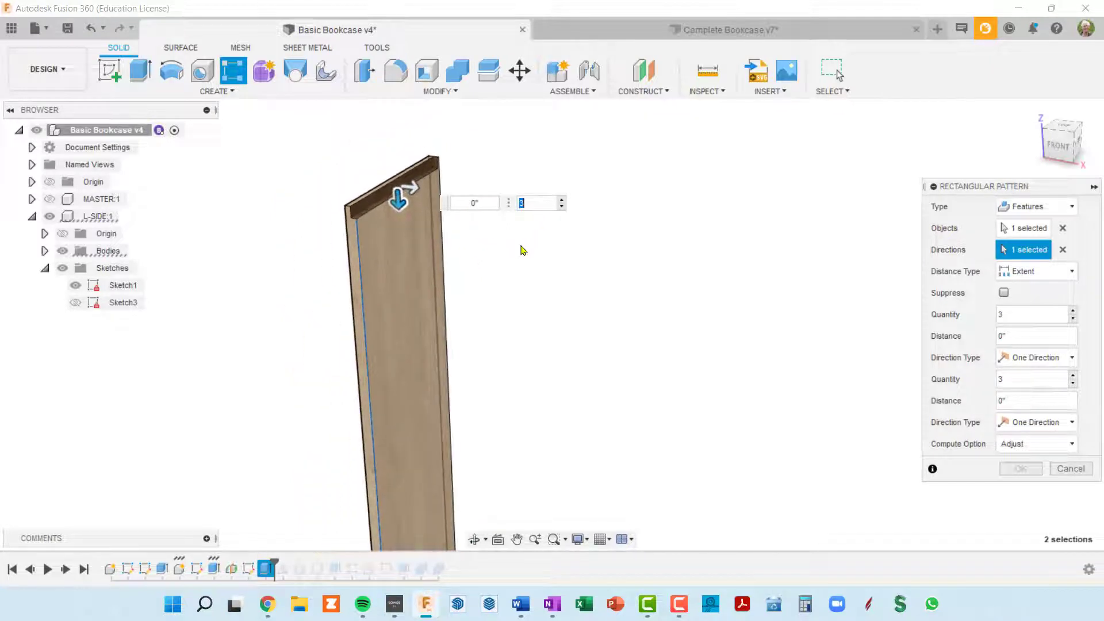
middle_click_drag(493, 233, 396, 221)
scroll(402, 249, "up", 1)
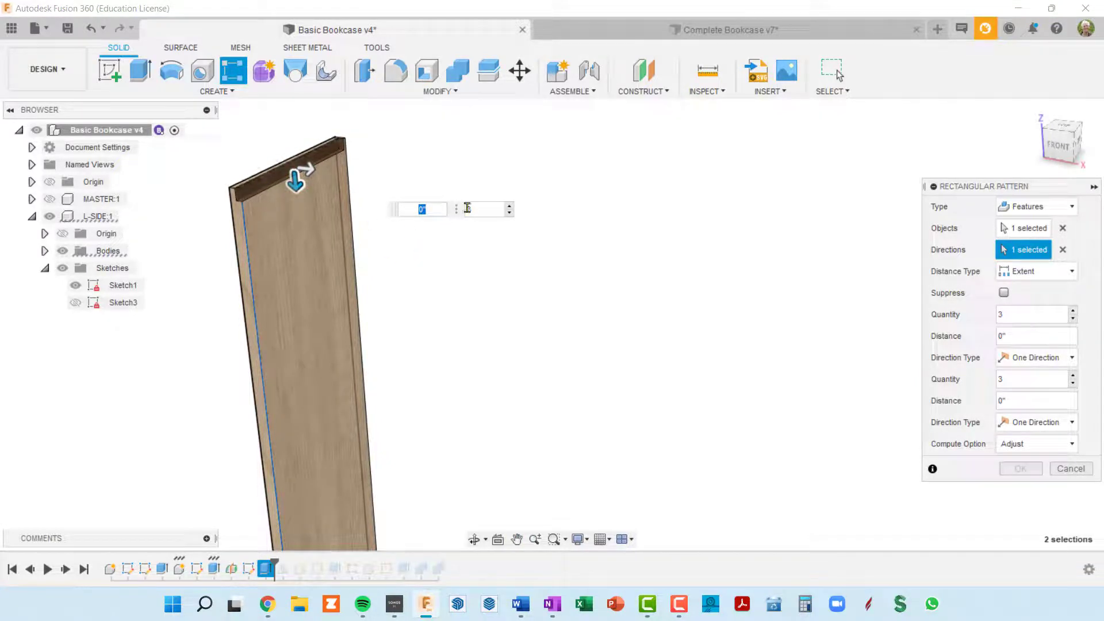
left_click(485, 208)
type("5")
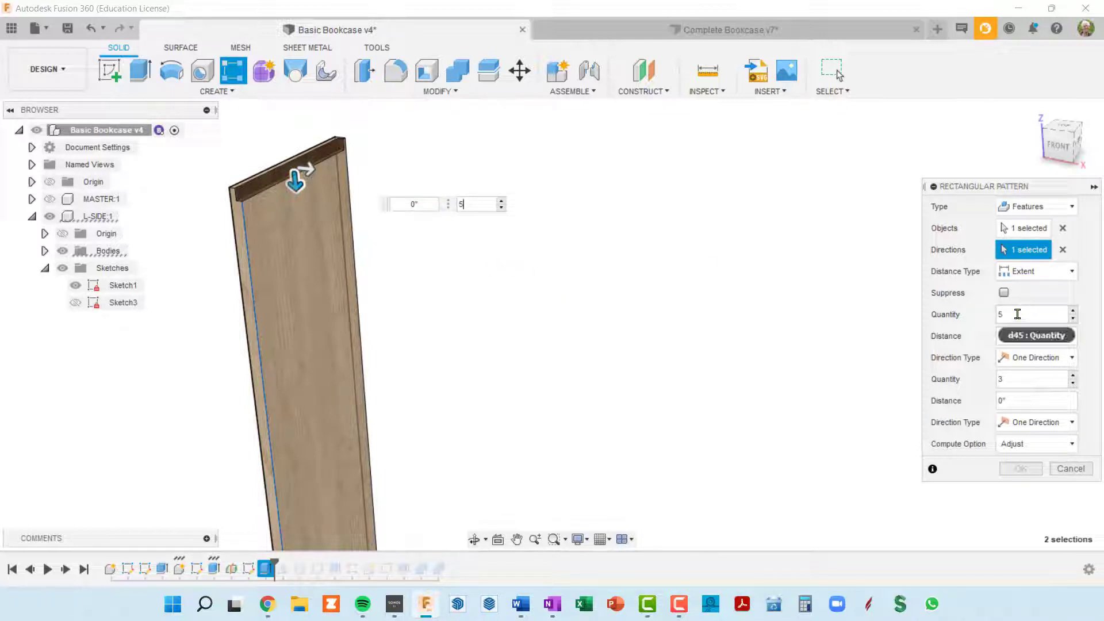
scroll(620, 299, "down", 2)
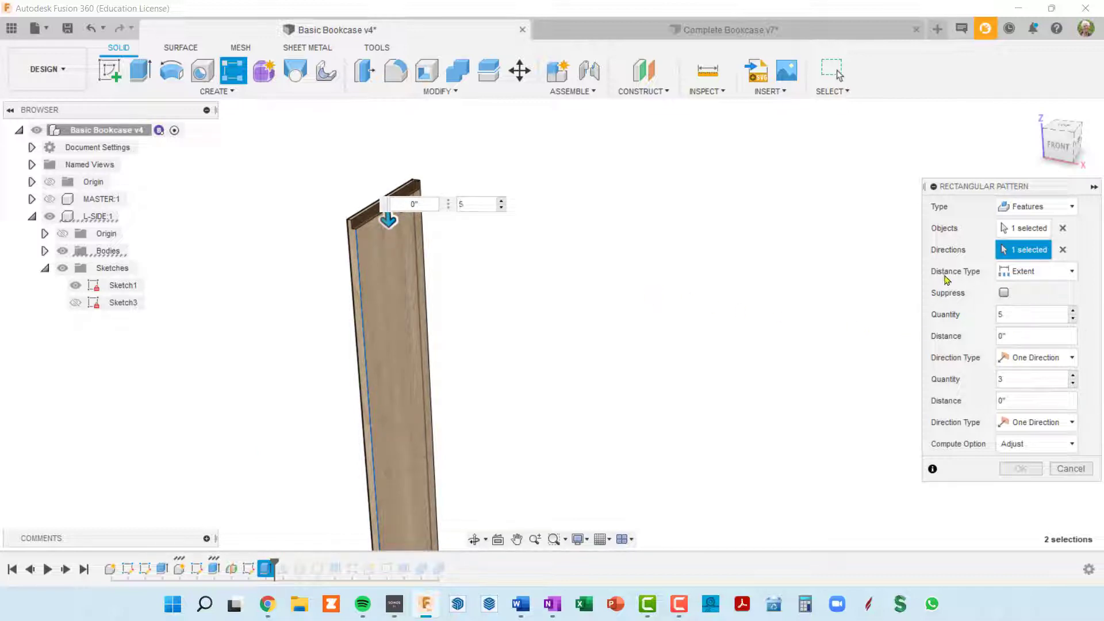
left_click(1073, 272)
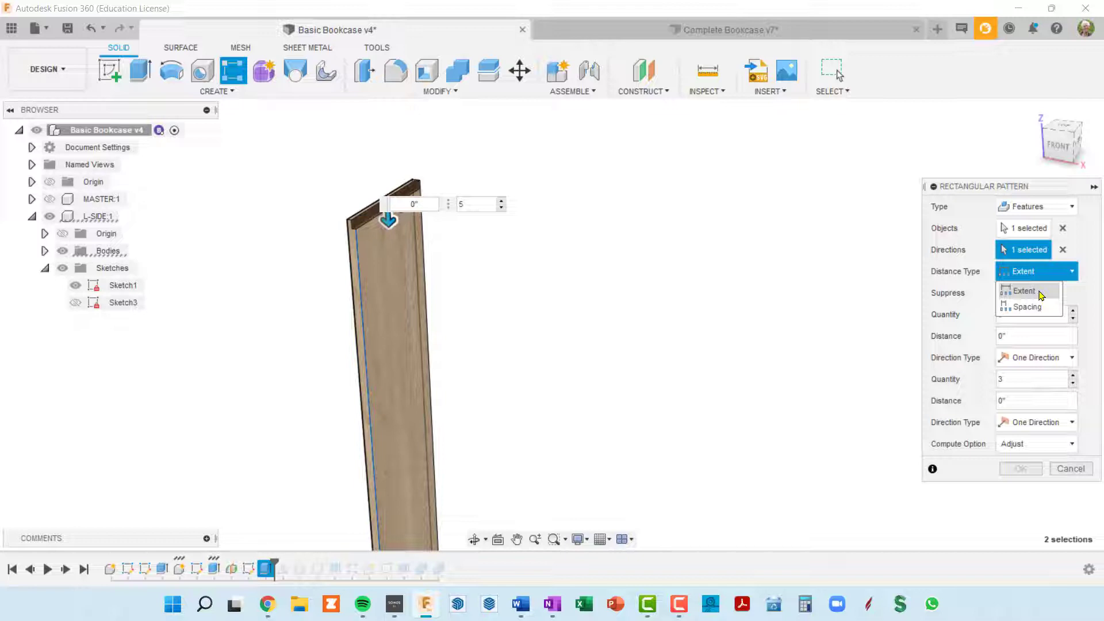
left_click(1037, 291)
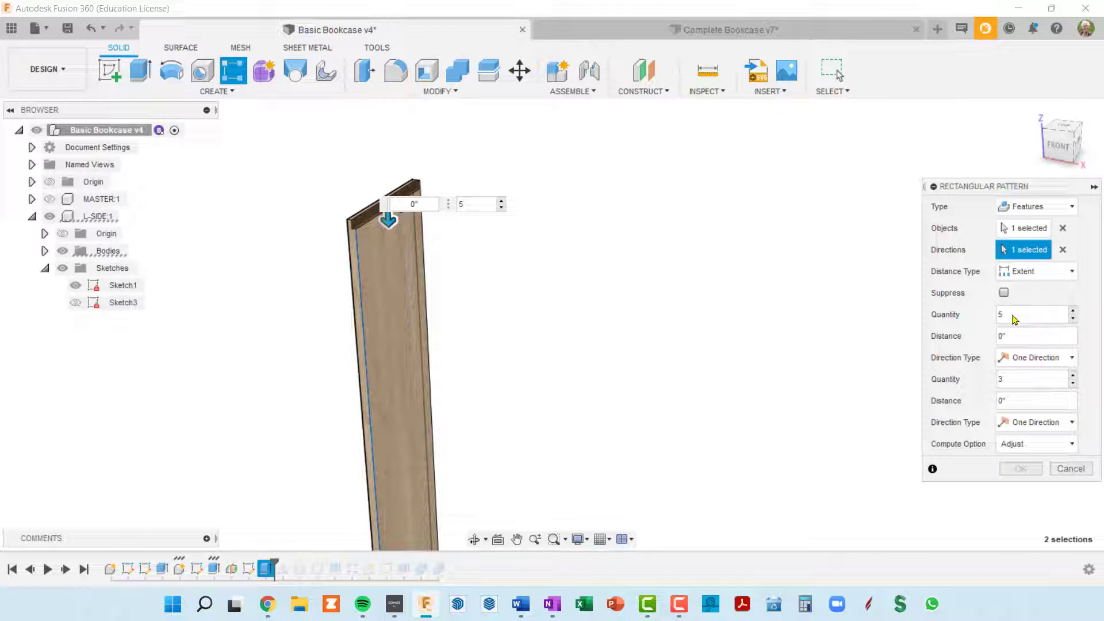
- Stretch the rabbet pattern down the panel to an extent of about 45 27/32"
middle_click_drag(717, 255, 670, 234)
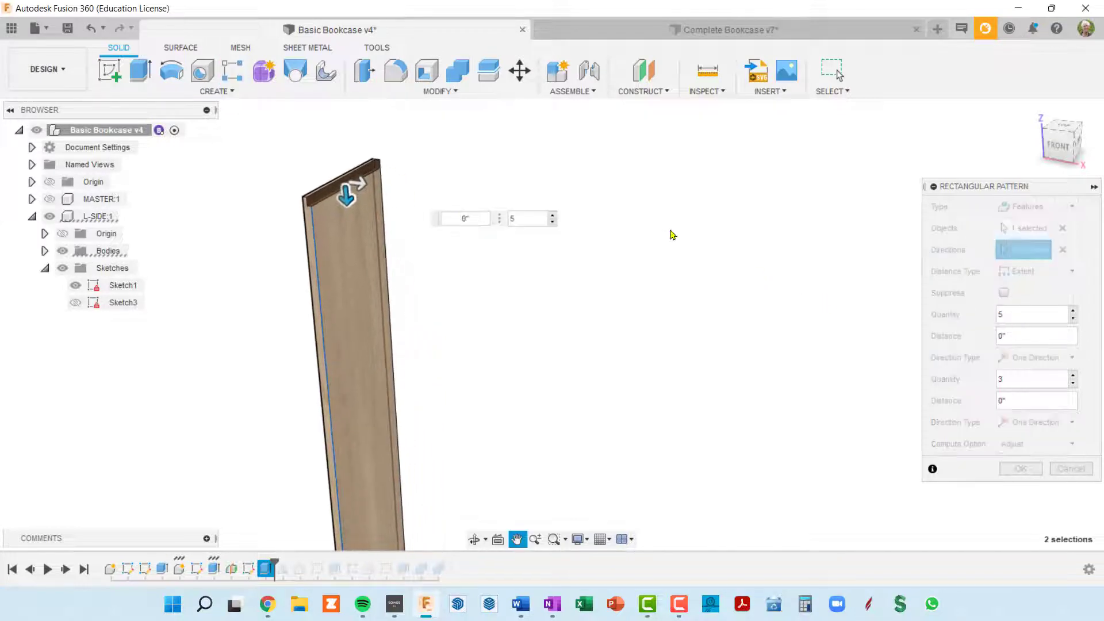
scroll(670, 234, "down", 2)
middle_click_drag(724, 287, 674, 231)
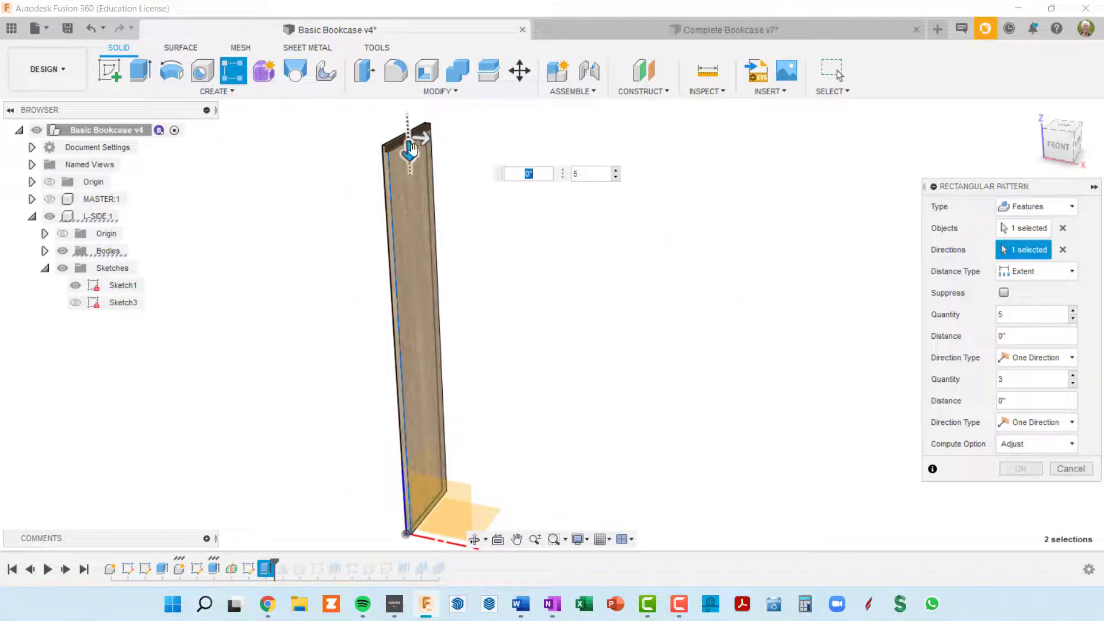
left_click_drag(410, 148, 462, 461)
middle_click_drag(477, 394, 466, 351)
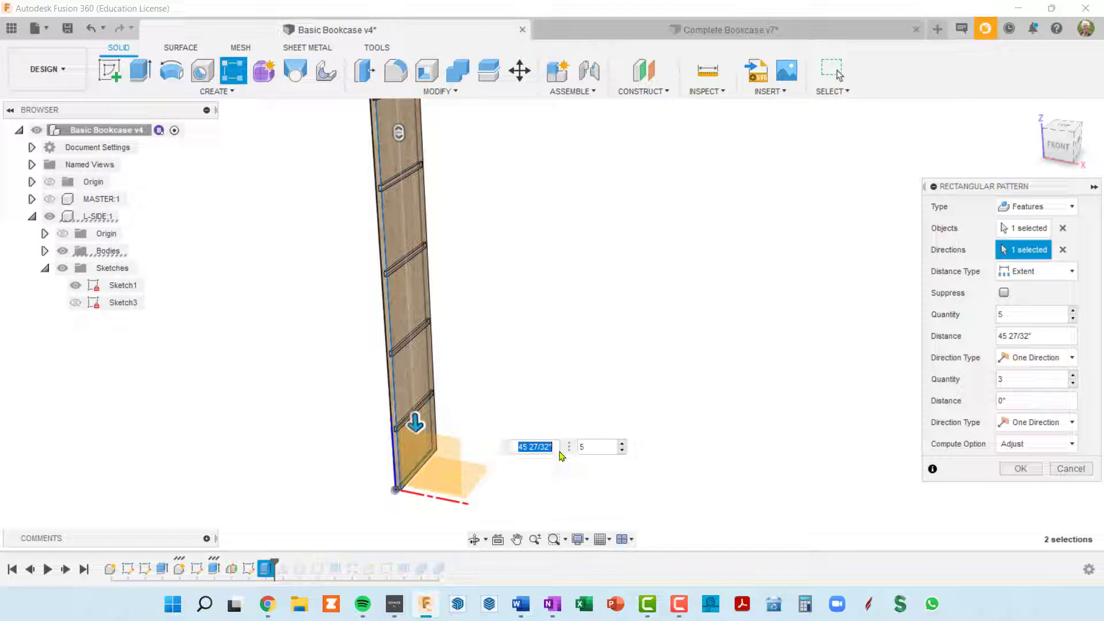
- Set the pattern distance to the caseHeight parameter and check the lowest copy against the panel's bottom edge
type("c")
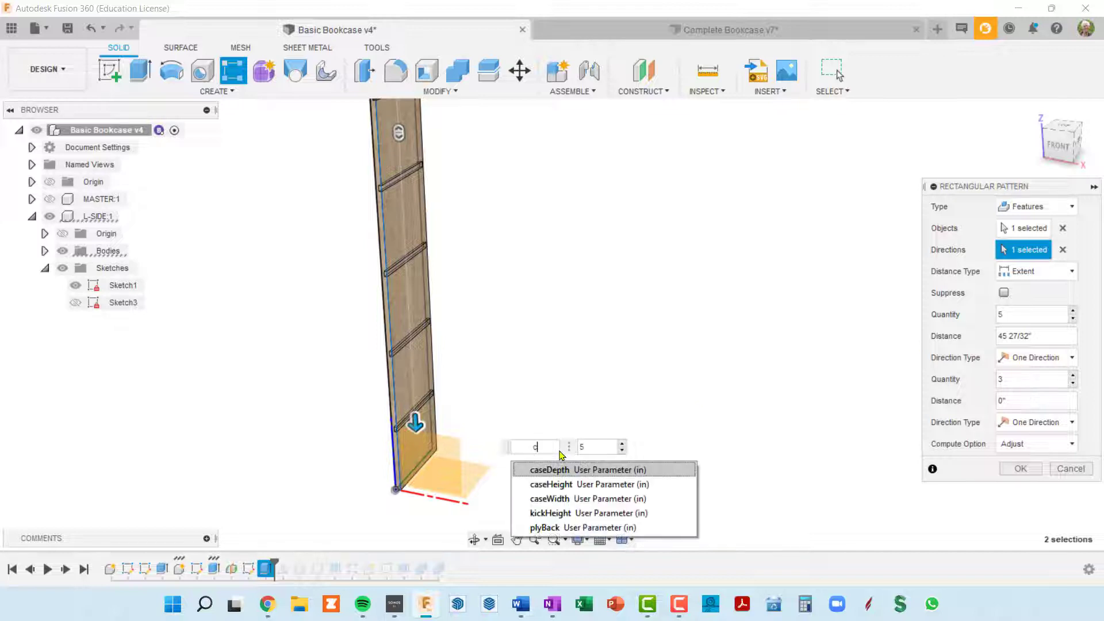
type("aseH")
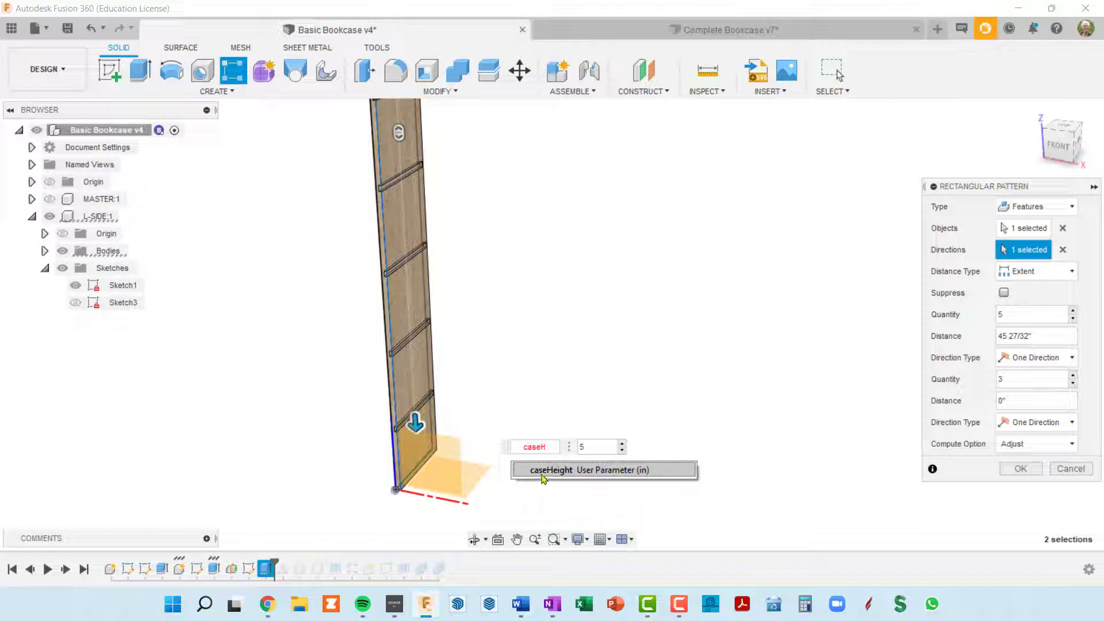
left_click(546, 473)
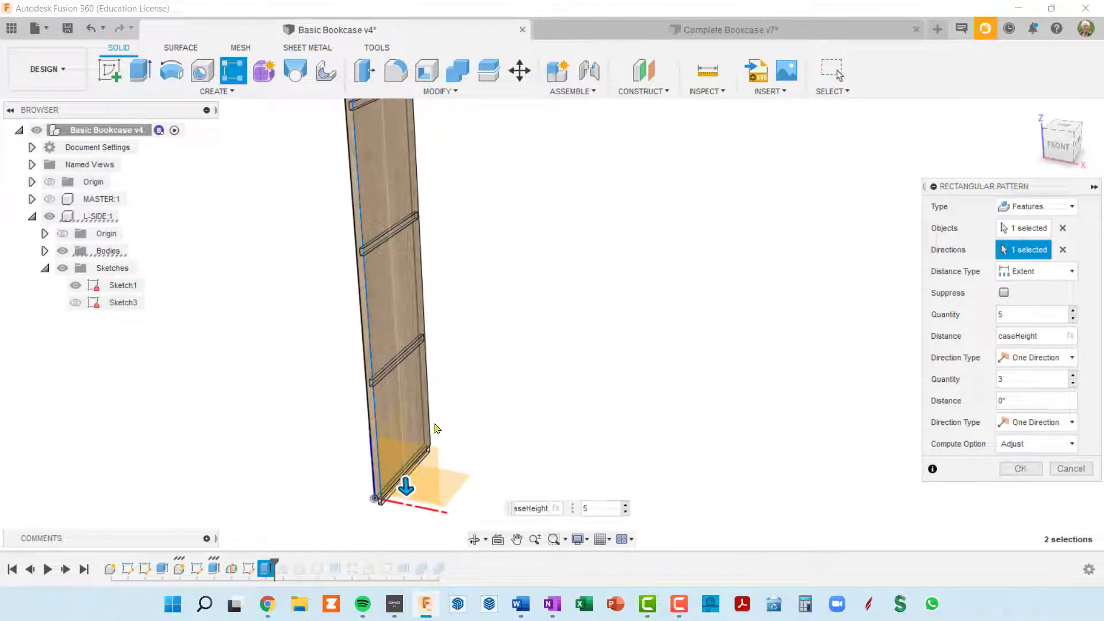
middle_click_drag(435, 425, 416, 412, "shift")
scroll(411, 375, "up", 2)
scroll(465, 351, "down", 3)
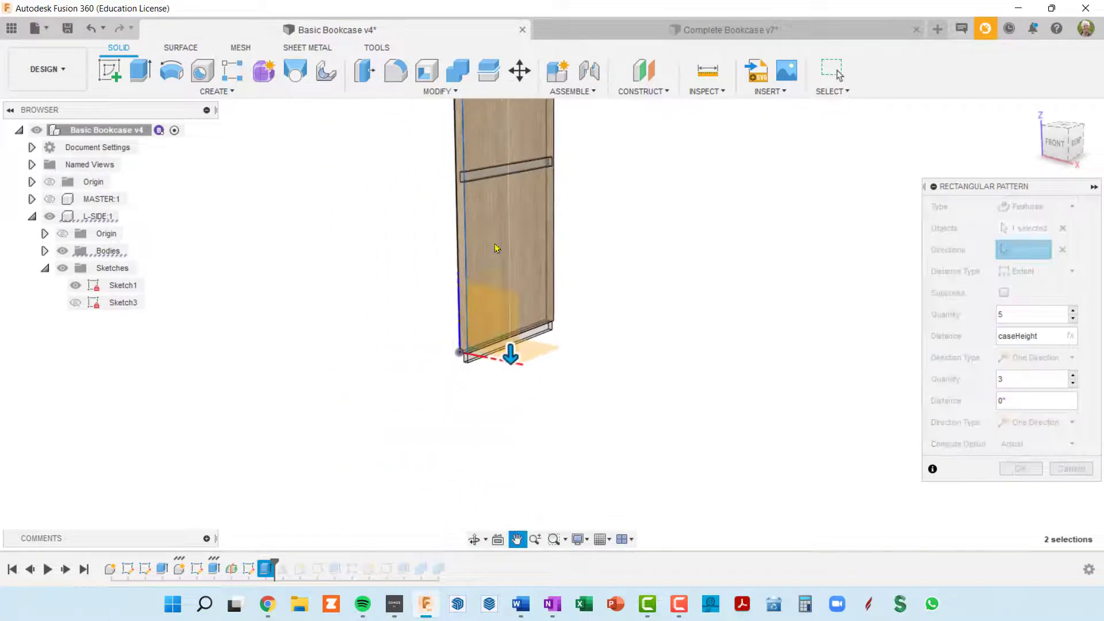
scroll(470, 353, "up", 3)
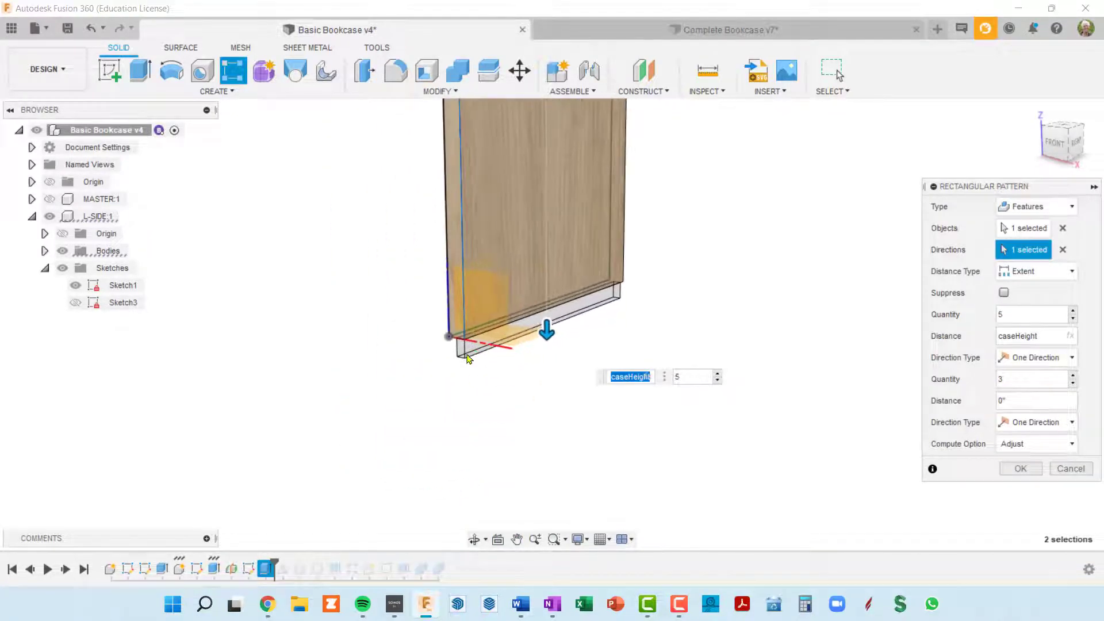
scroll(471, 352, "up", 2)
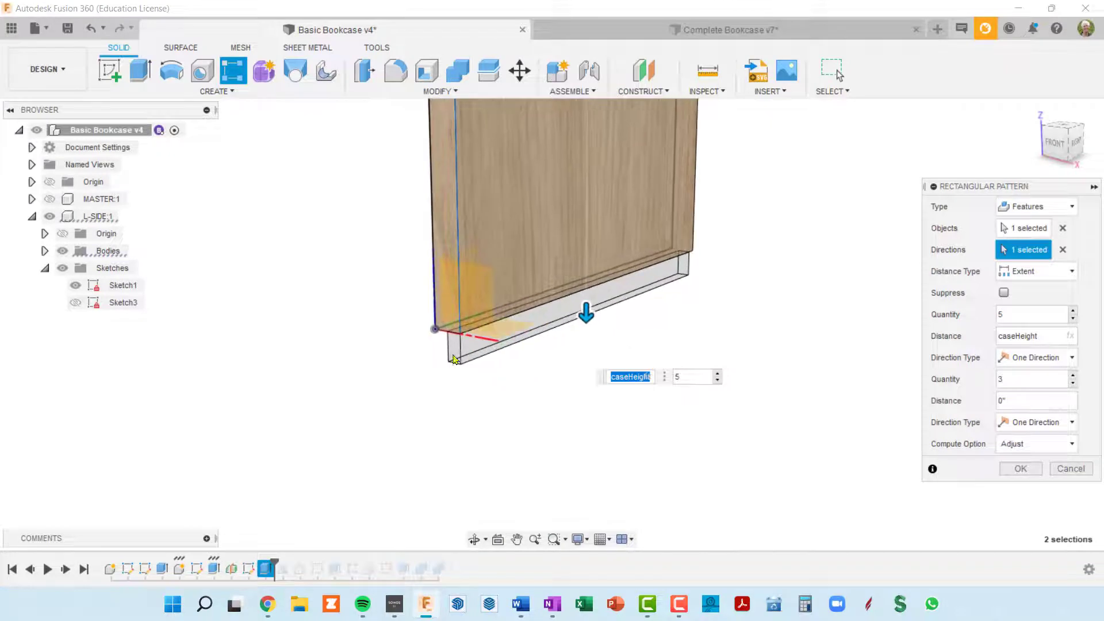
middle_click_drag(482, 353, 449, 396)
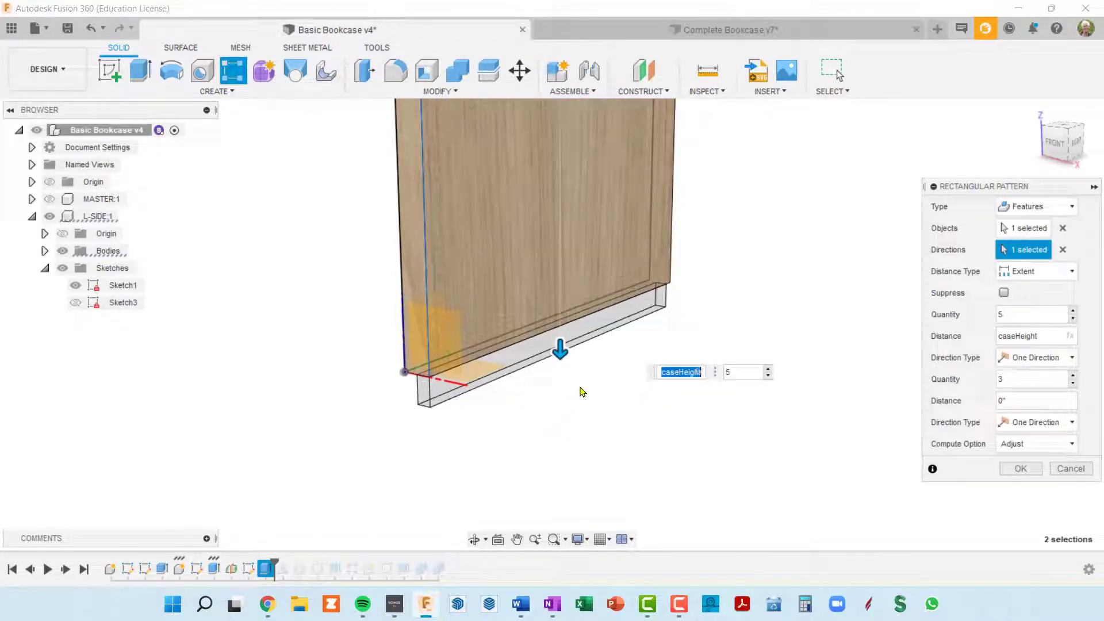
- Change the pattern distance to the expression caseHeight - kickHeight and complete the rectangular pattern
key("Right")
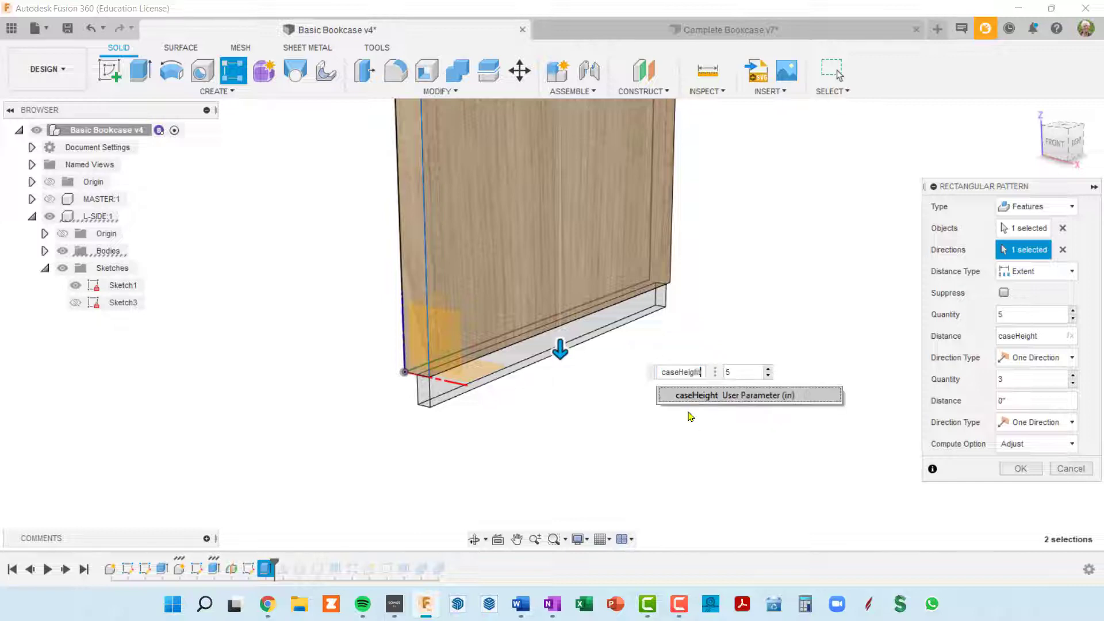
type("-kick")
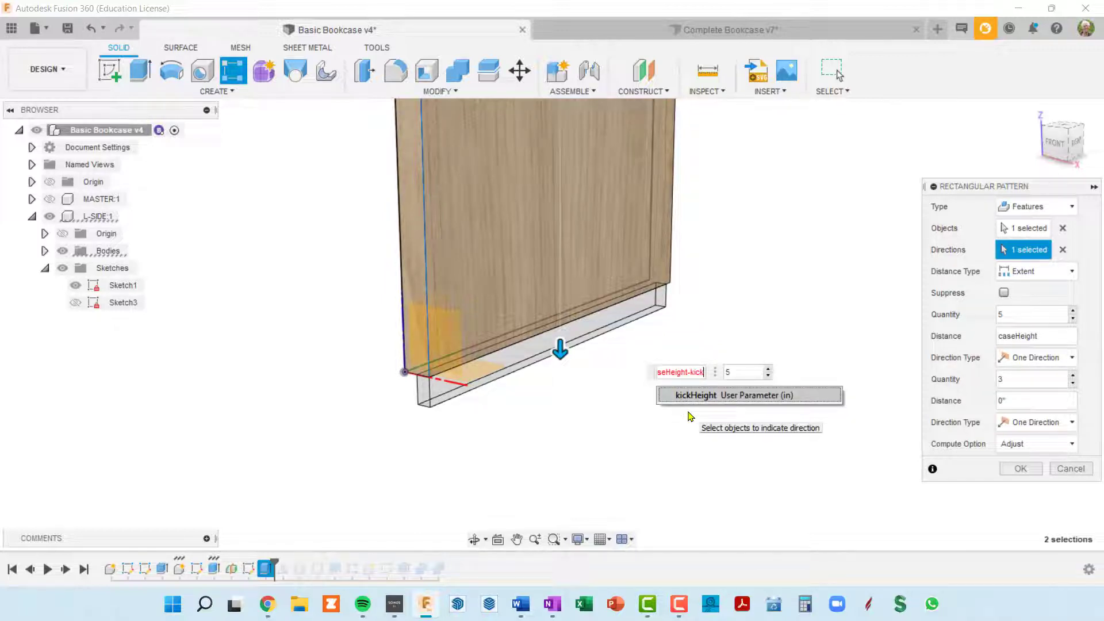
left_click(713, 396)
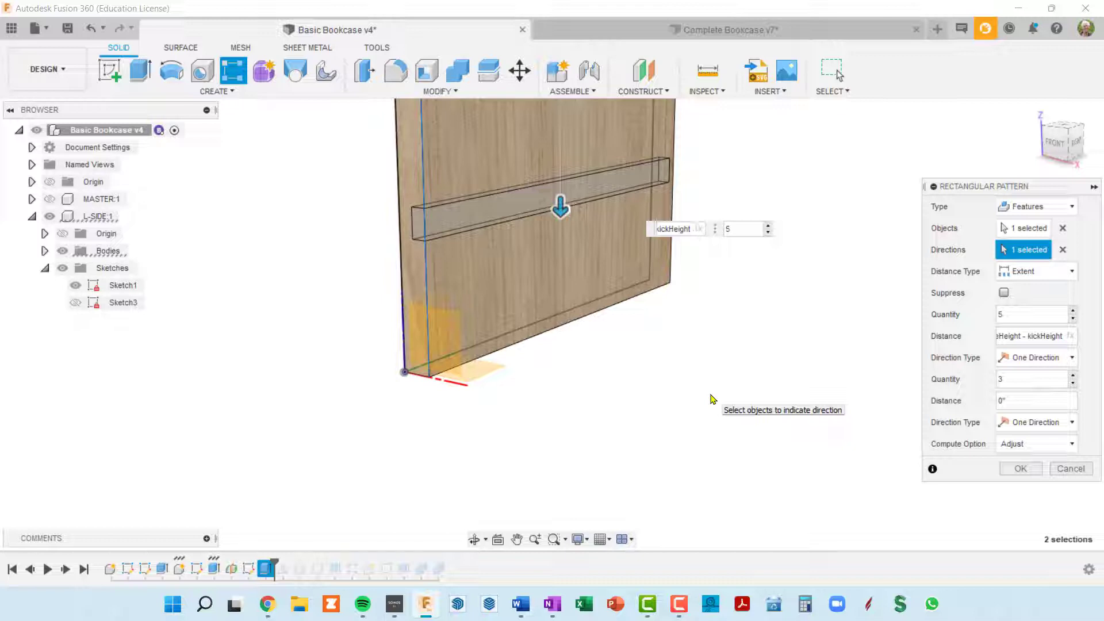
key("Return")
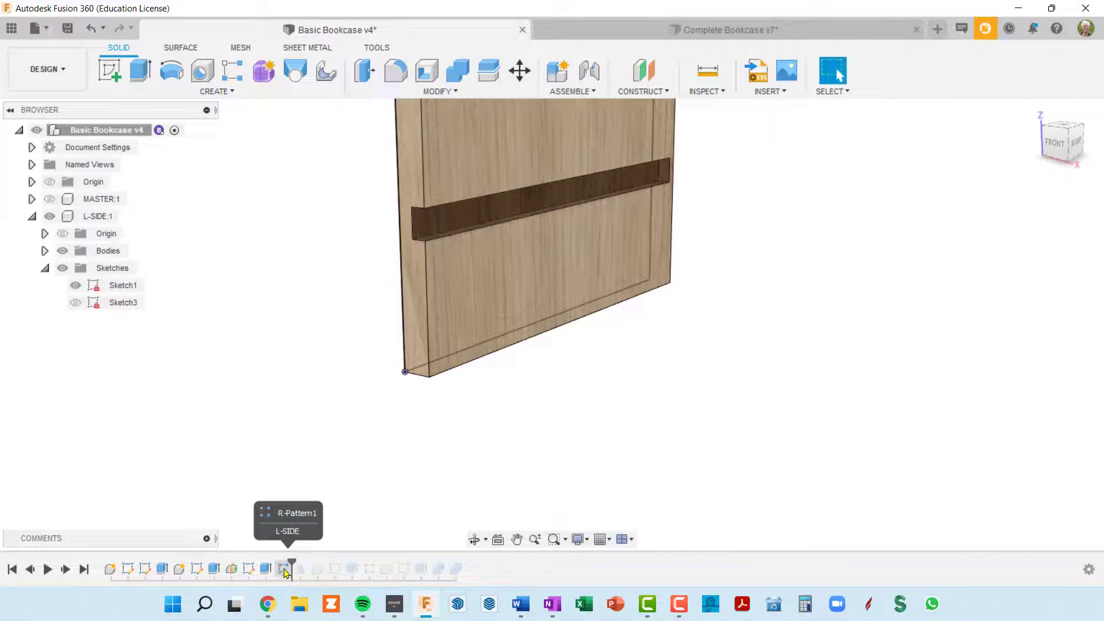
middle_click_drag(451, 328, 431, 368)
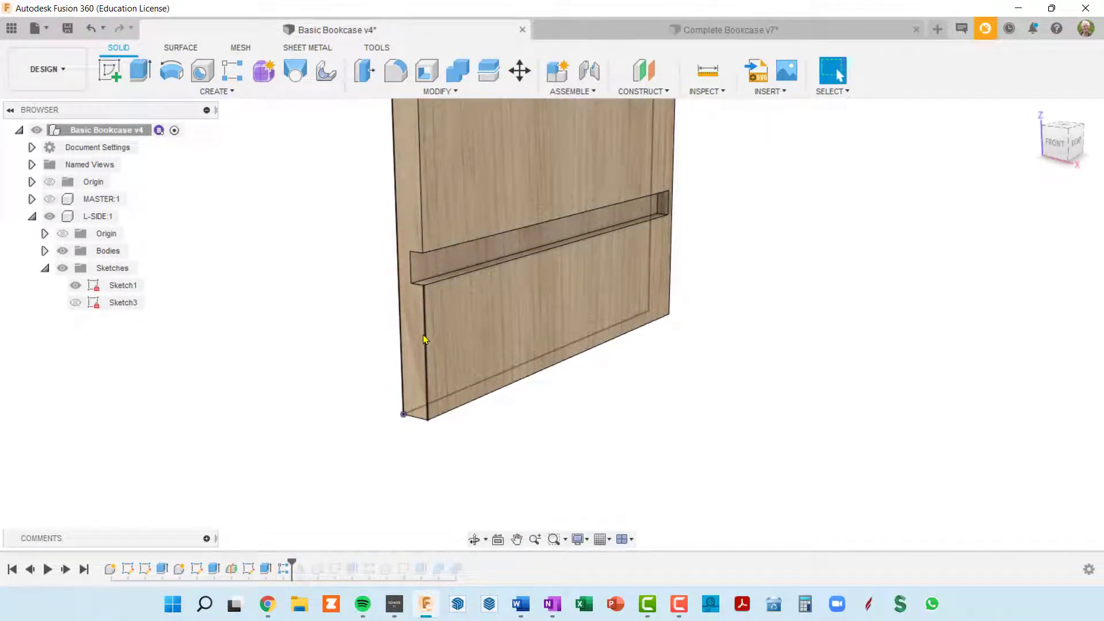
- Compare the edge below L-SIDE's lowest dado with the kickHeight parameter, and set the rectangular pattern distance to caseHeight - kickHeight - plyShelf
left_click(425, 339)
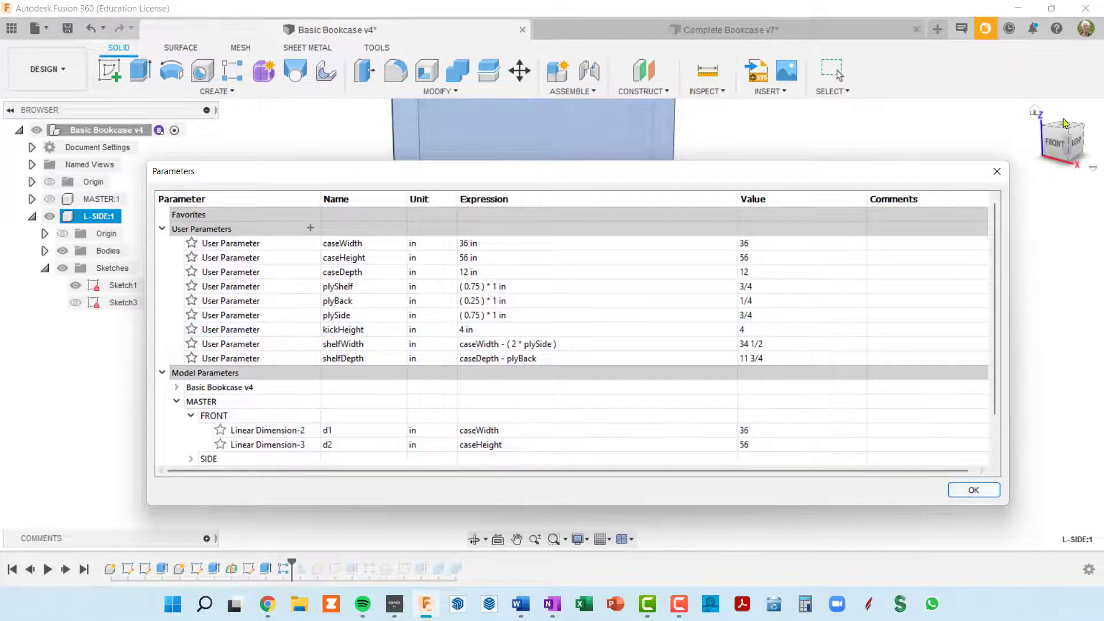
left_click(997, 171)
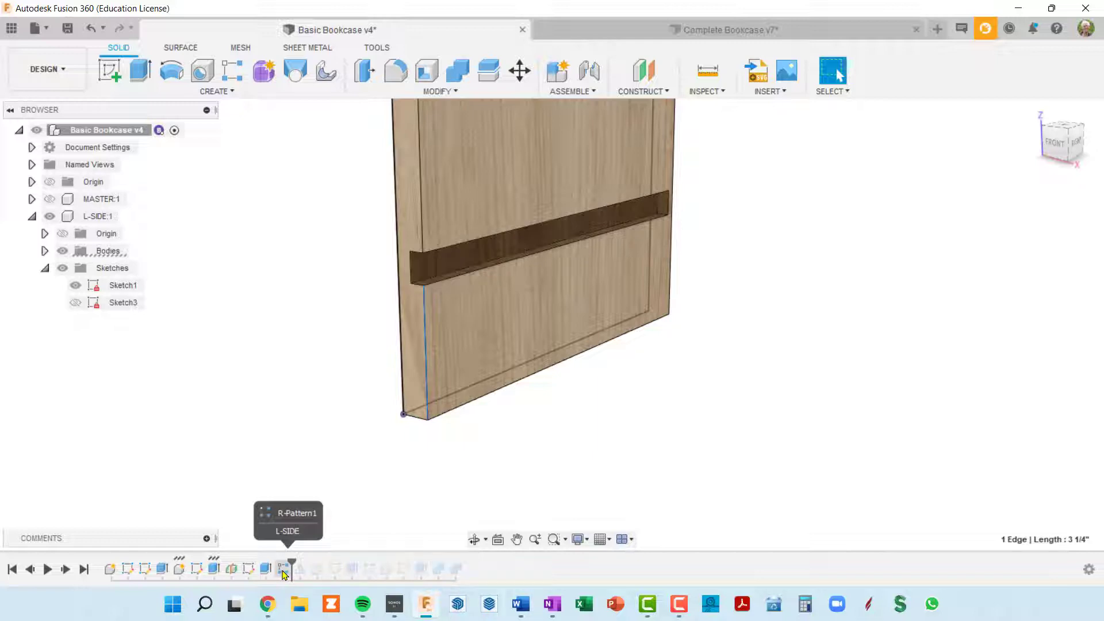
right_click(283, 570)
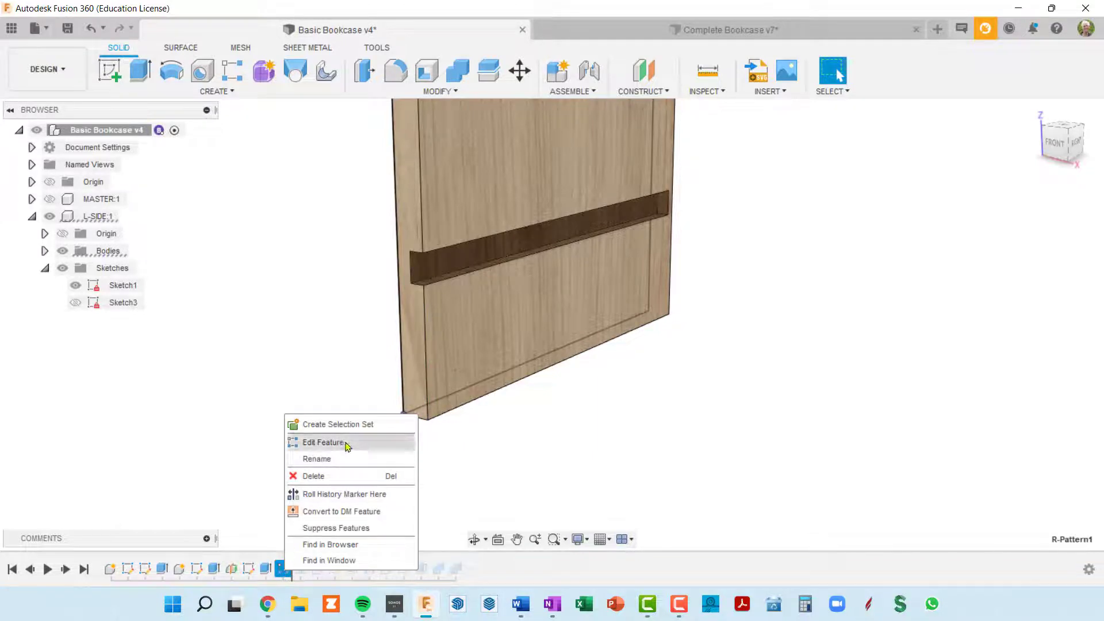
left_click(323, 442)
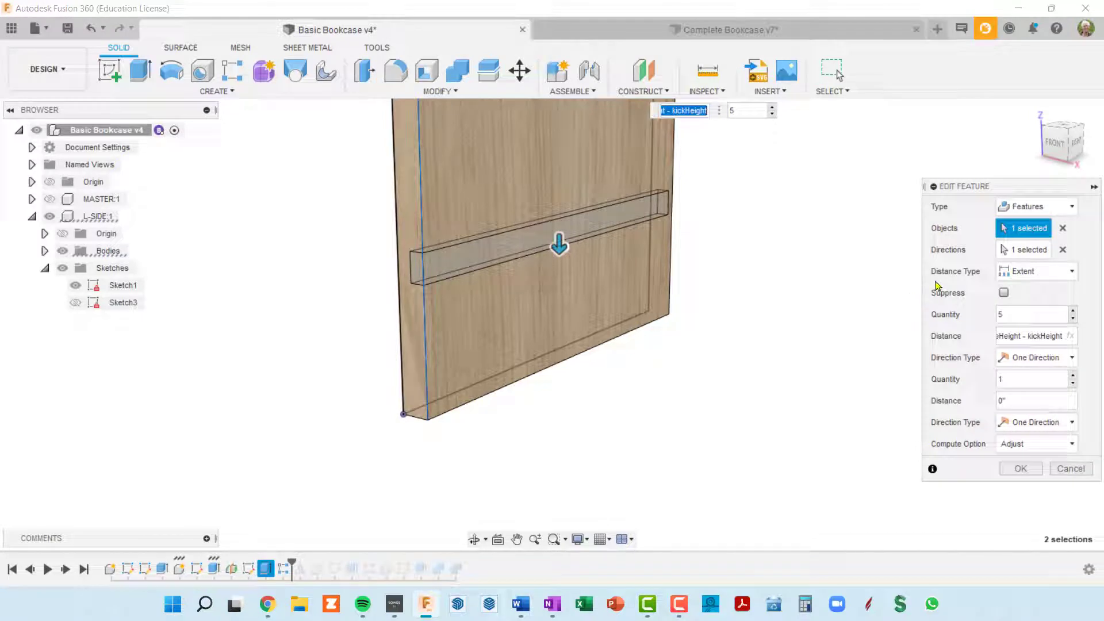
left_click(1015, 337)
key("Home")
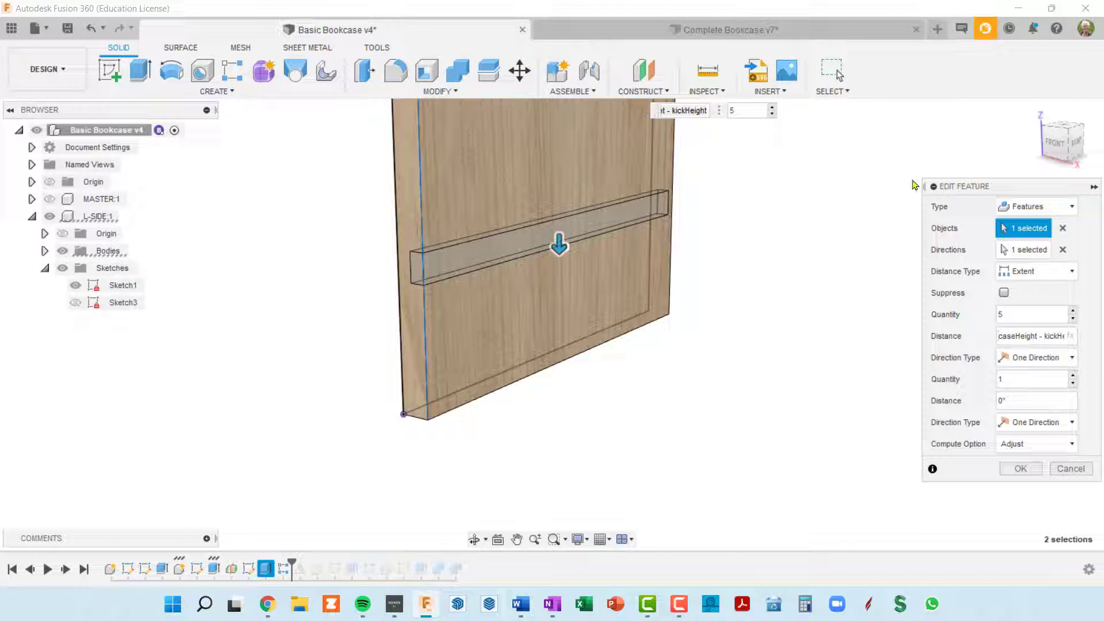
left_click_drag(924, 187, 807, 186)
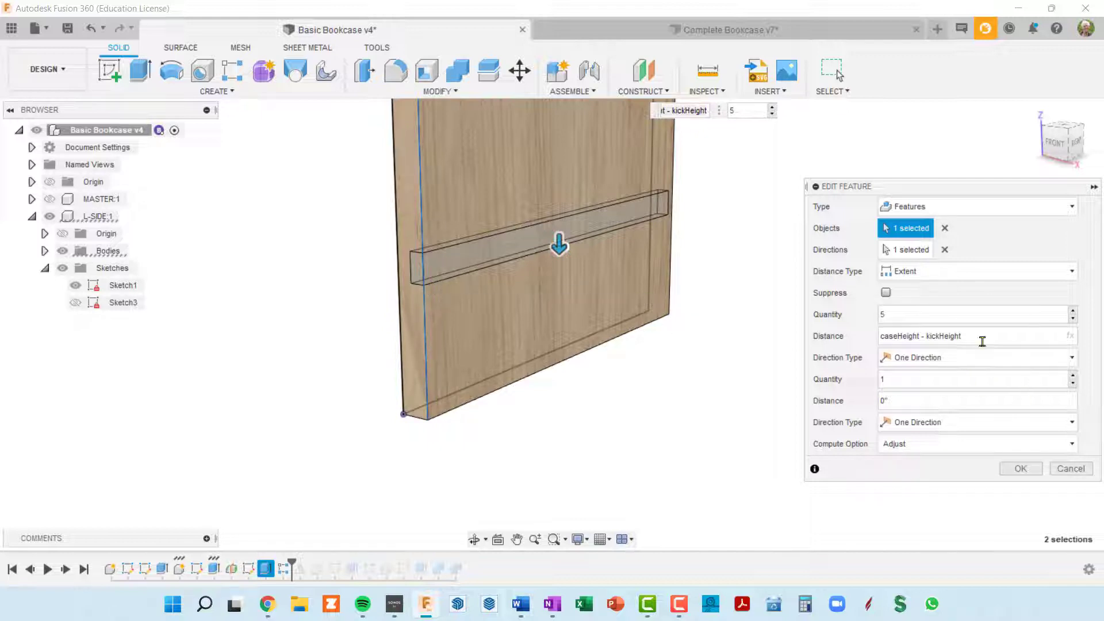
type("-")
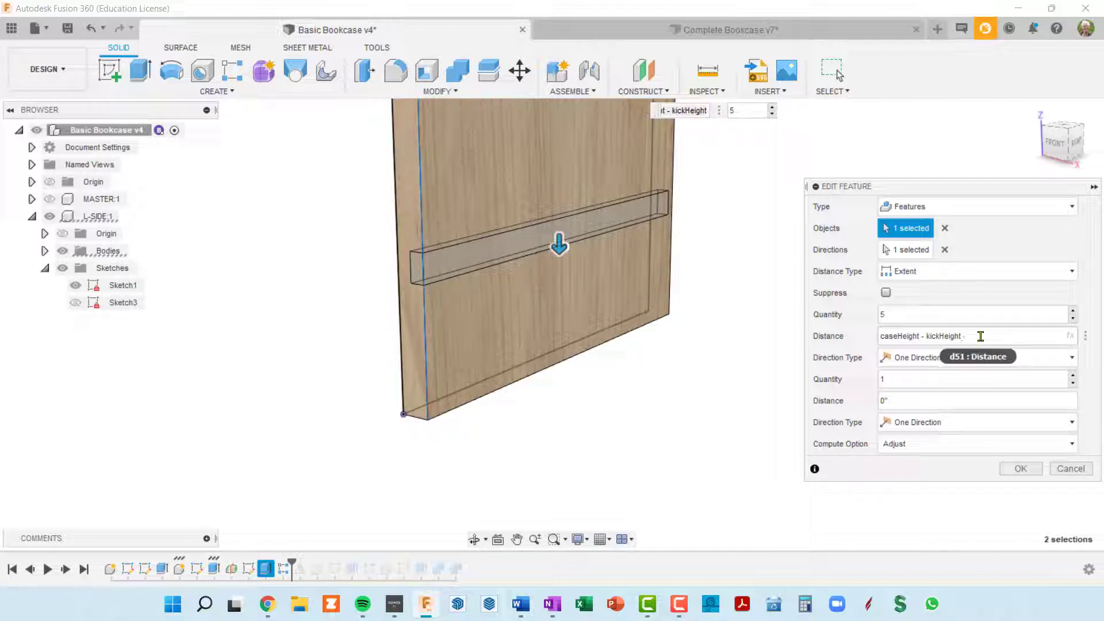
type("p")
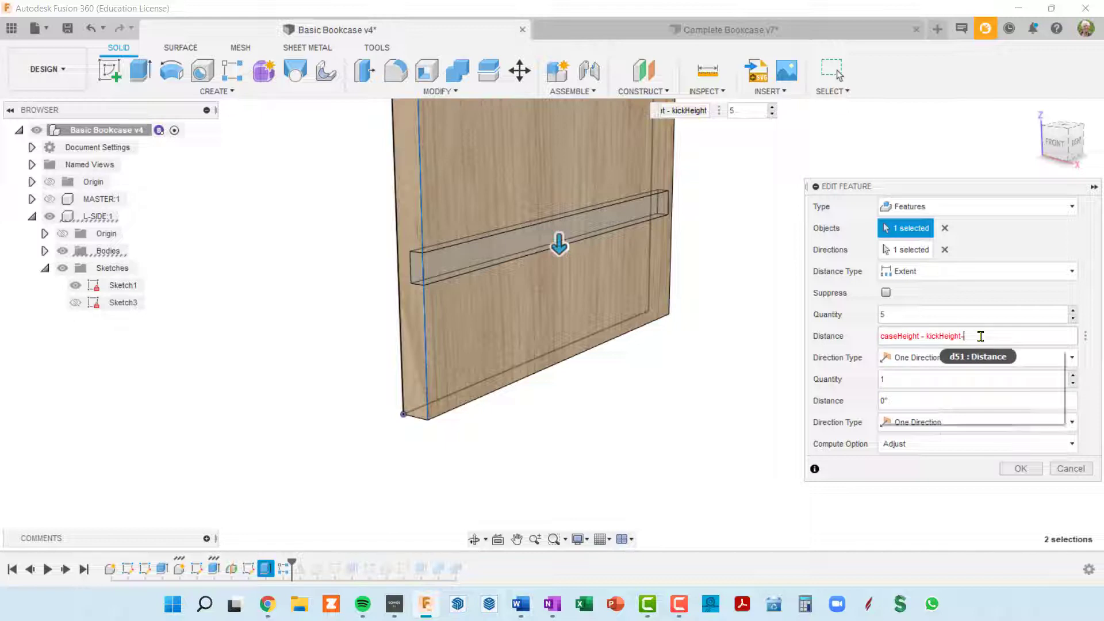
type("lyShelf")
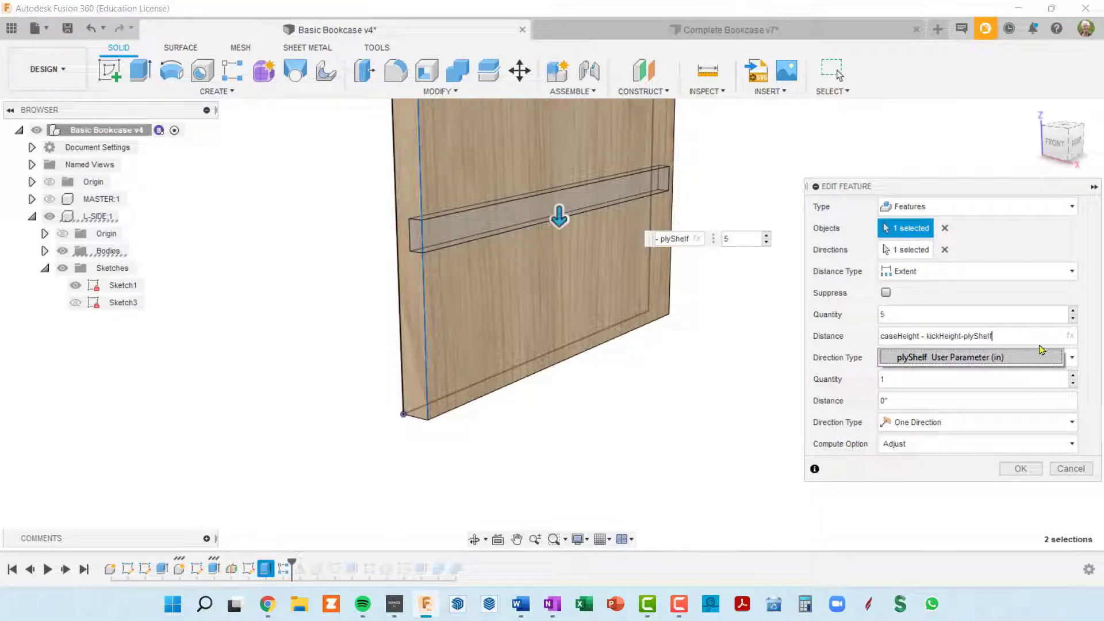
key("Return")
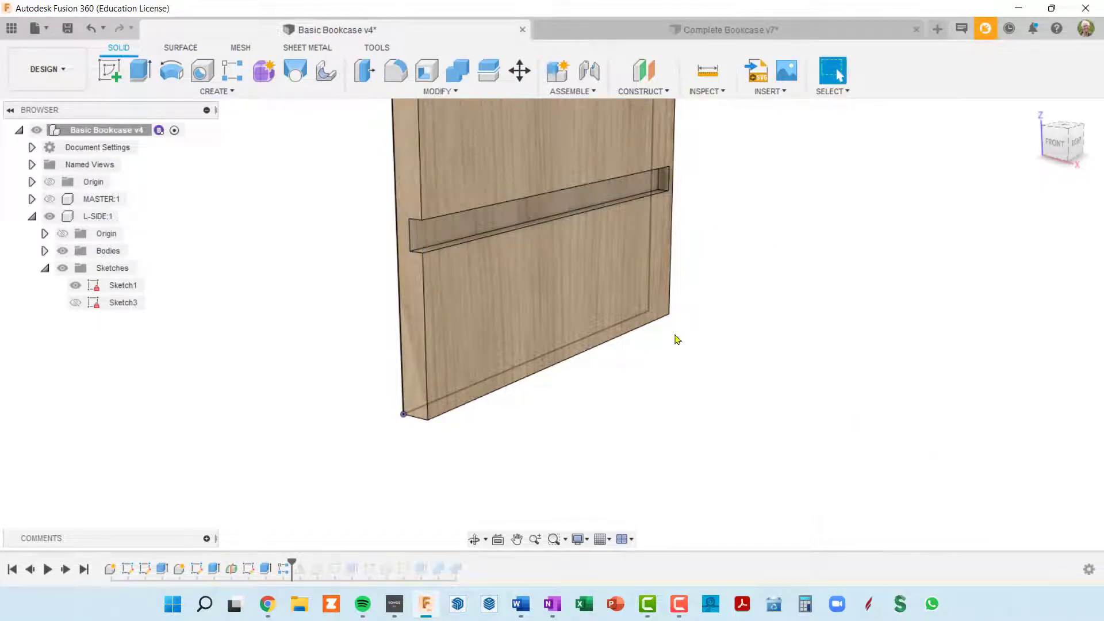
- Measure the vertical edge below L-SIDE's lowest dado and inspect the dado layout along the whole panel
middle_click_drag(648, 291, 676, 333)
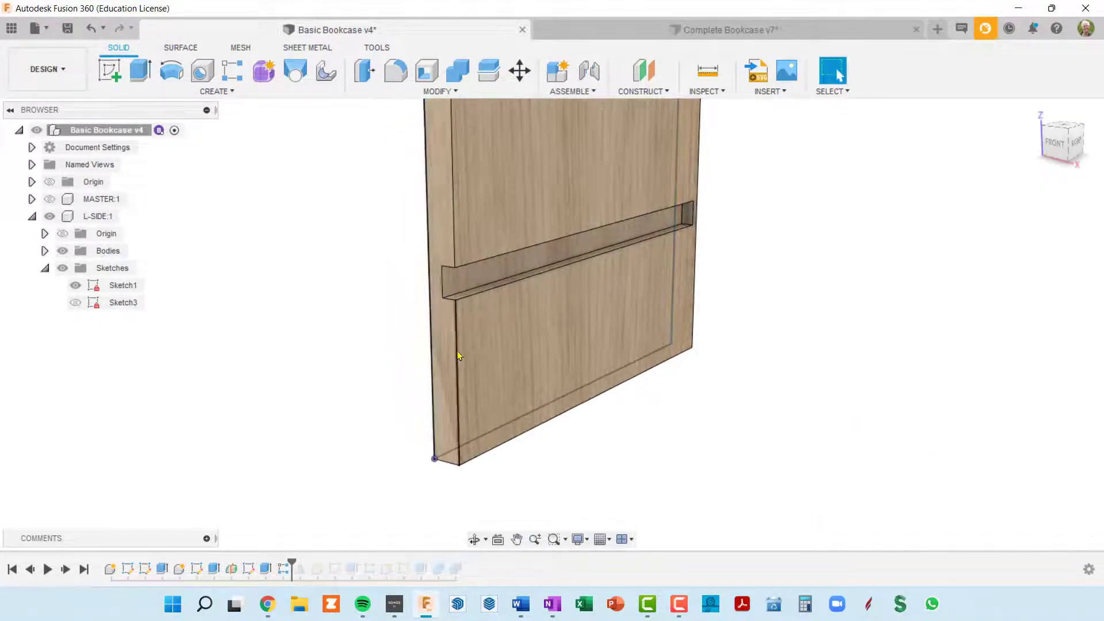
left_click(454, 353)
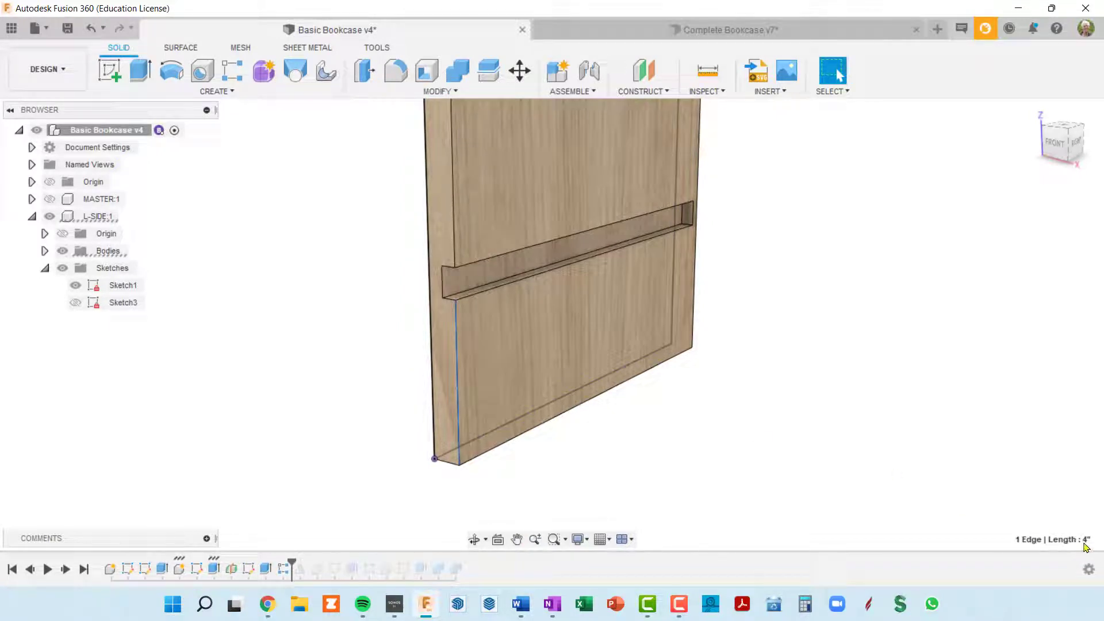
scroll(599, 423, "down", 5)
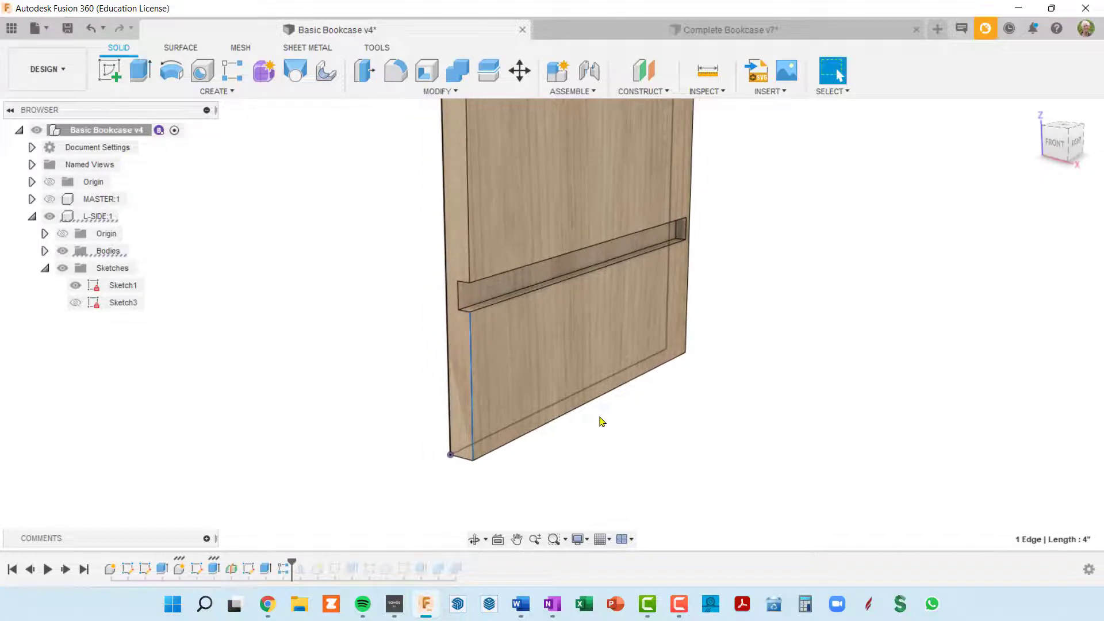
scroll(611, 351, "down", 3)
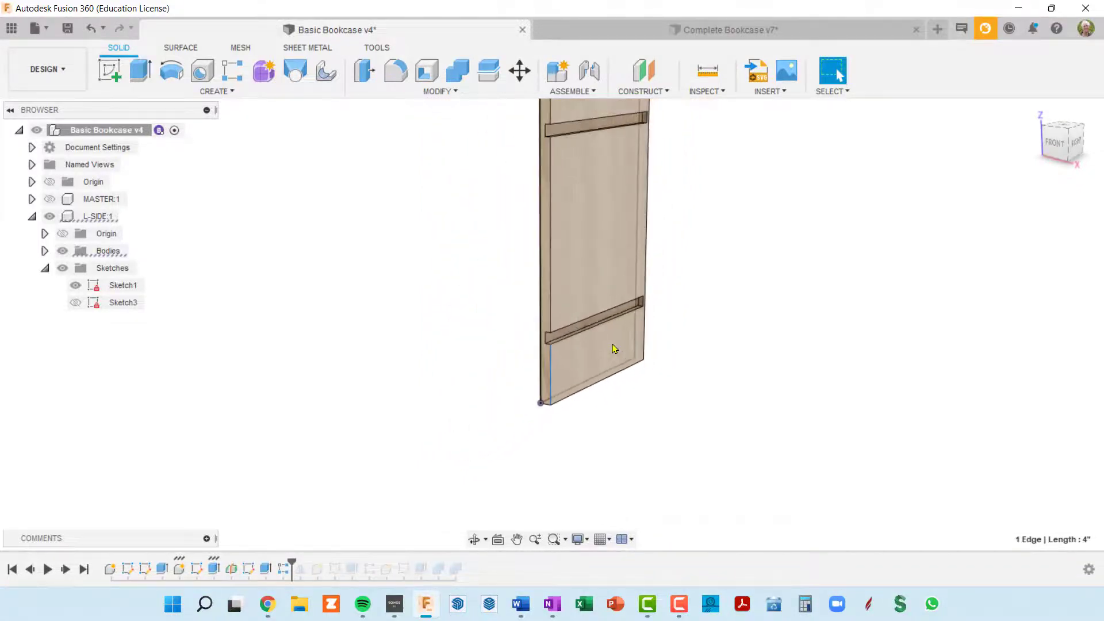
middle_click_drag(606, 339, 493, 419)
scroll(508, 348, "down", 1)
scroll(493, 411, "down", 3)
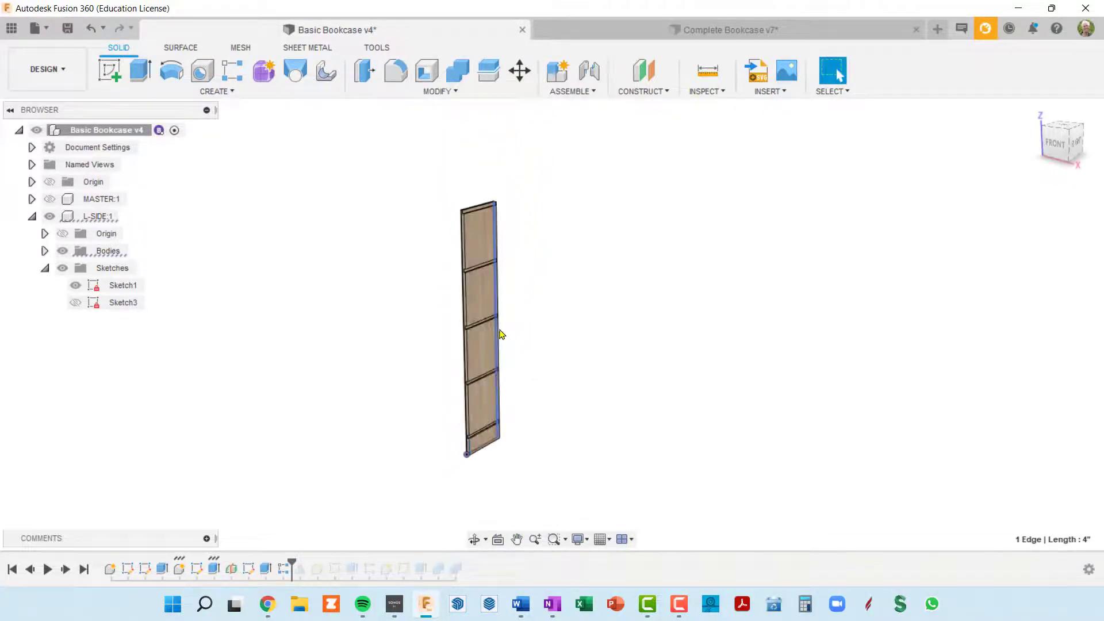
middle_click_drag(497, 228, 473, 169)
scroll(455, 175, "up", 2)
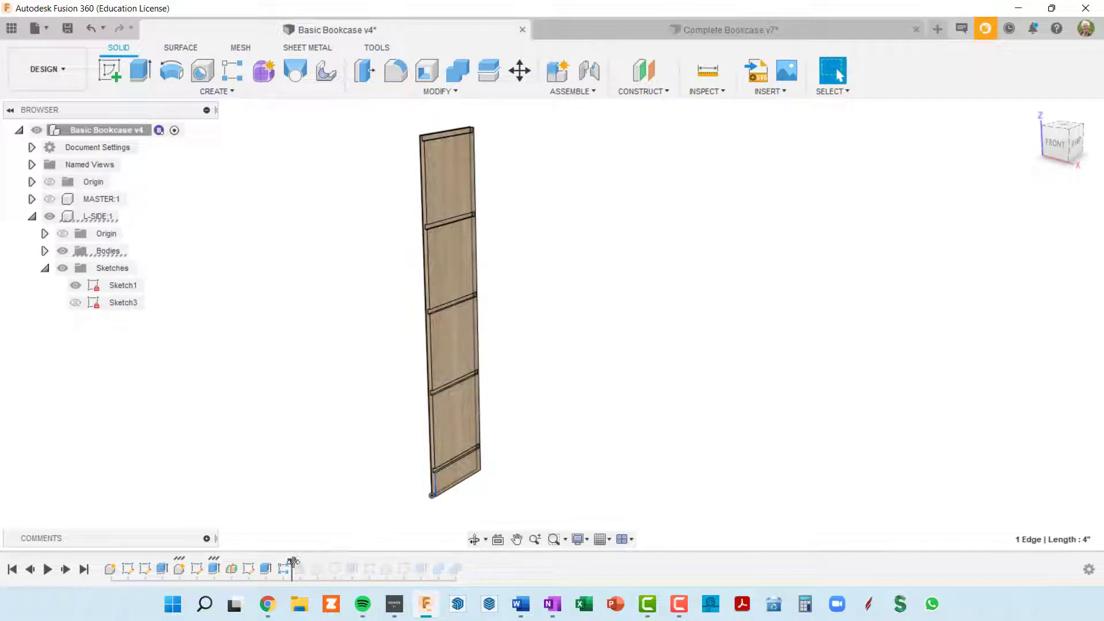
- Roll the timeline forward past the mirror feature and inspect the dadoes on the inner faces of L-SIDE and R-SIDE
left_click_drag(293, 561, 308, 564)
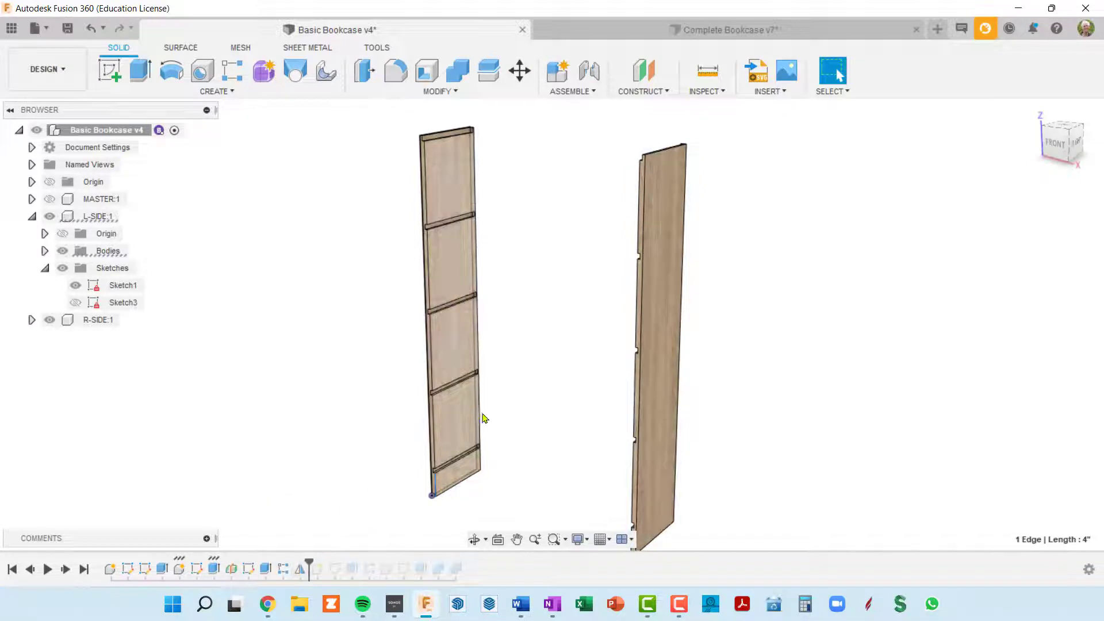
middle_click_drag(485, 418, 604, 391, "shift")
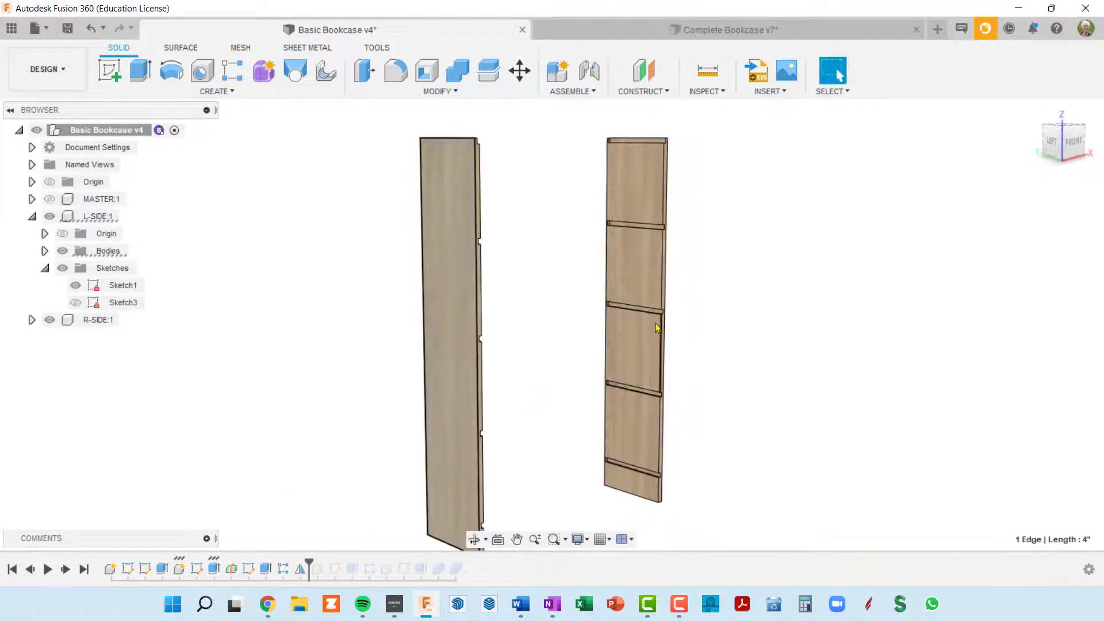
scroll(657, 328, "up", 5)
scroll(633, 340, "down", 6)
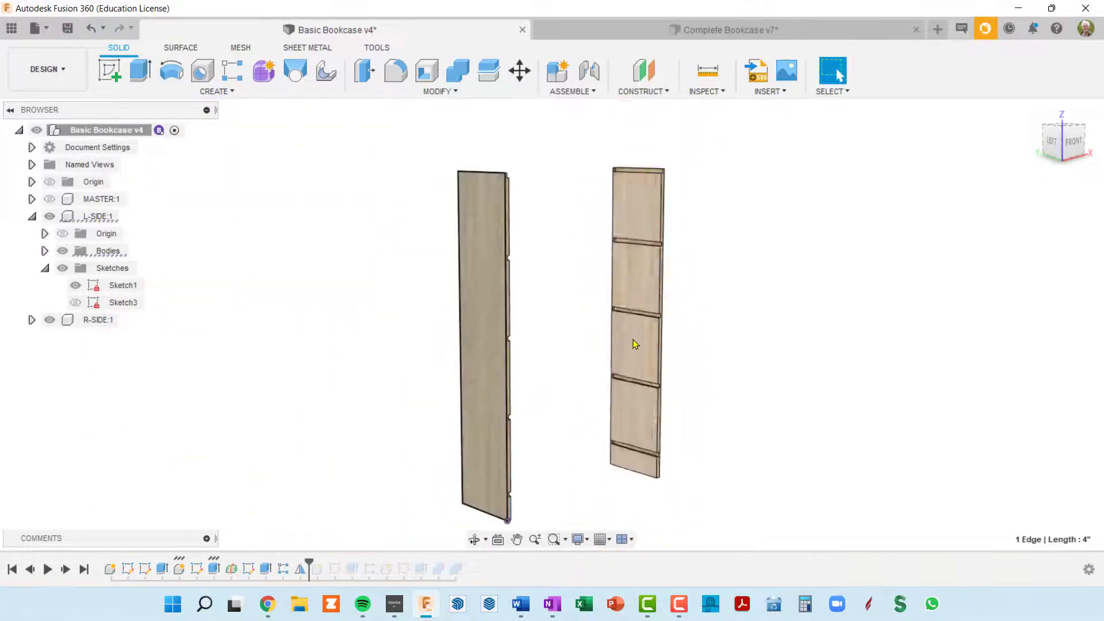
middle_click_drag(616, 335, 522, 338, "shift")
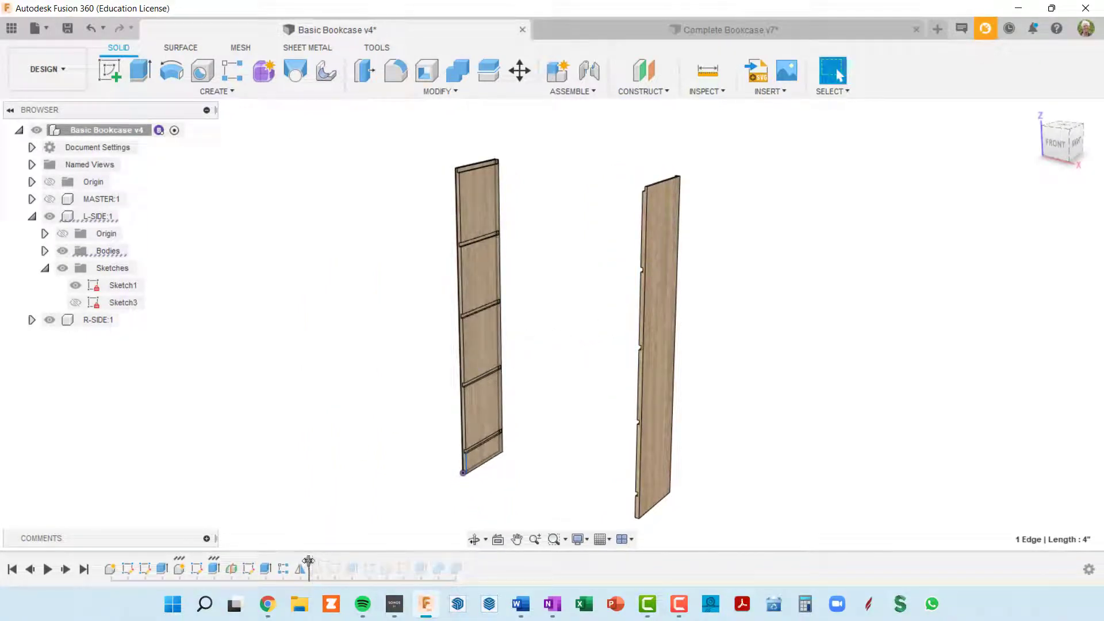
- Roll the timeline forward to its end and inspect how the shelf ends meet the L-SIDE dadoes from the bottom shelf to the top
left_click_drag(308, 562, 465, 562)
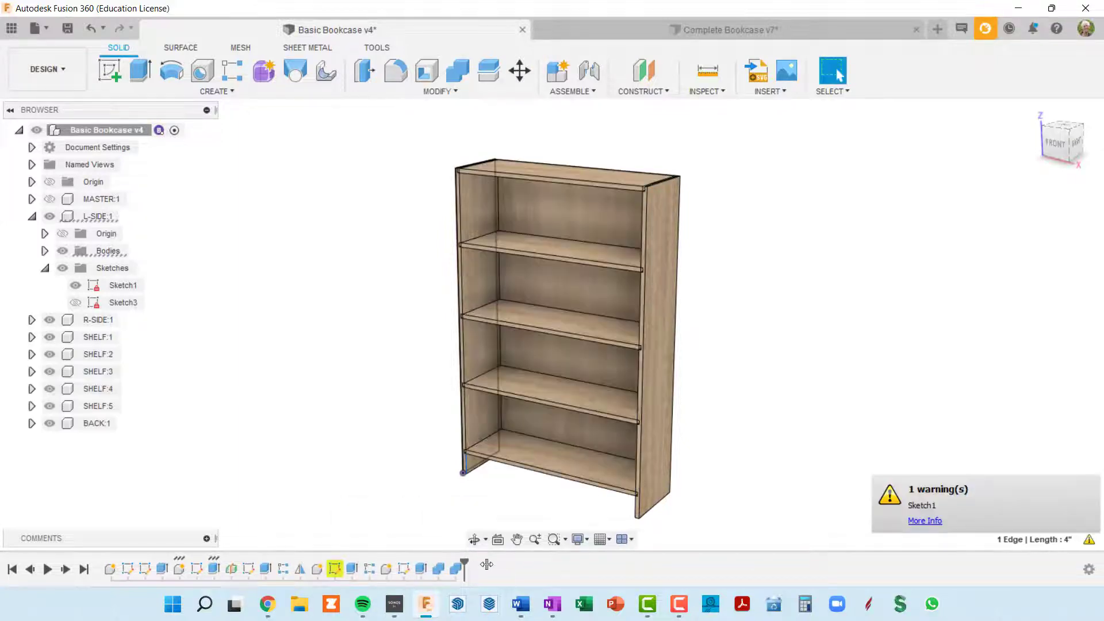
scroll(527, 462, "up", 5)
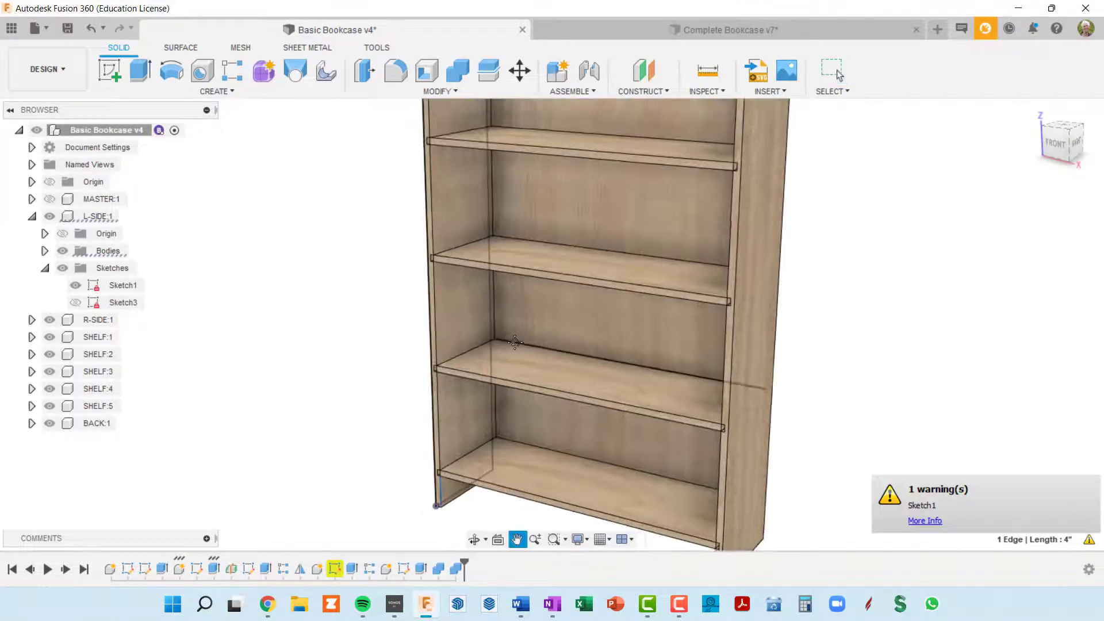
middle_click_drag(542, 329, 628, 326, "shift")
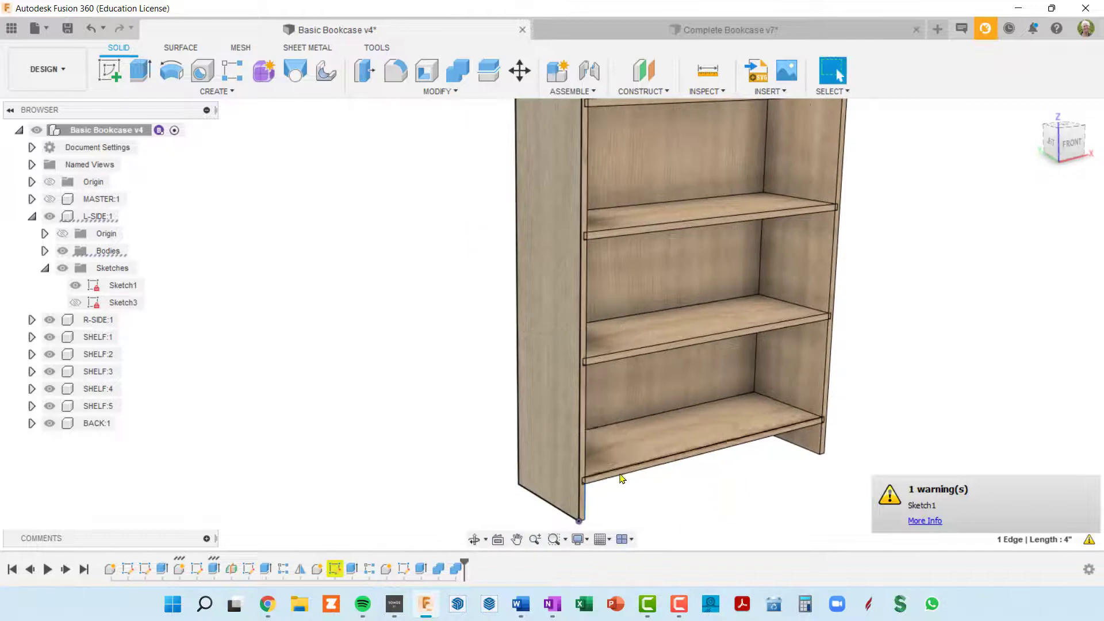
scroll(620, 477, "up", 3)
scroll(592, 492, "up", 3)
middle_click_drag(592, 489, 450, 363, "shift")
scroll(452, 378, "up", 1)
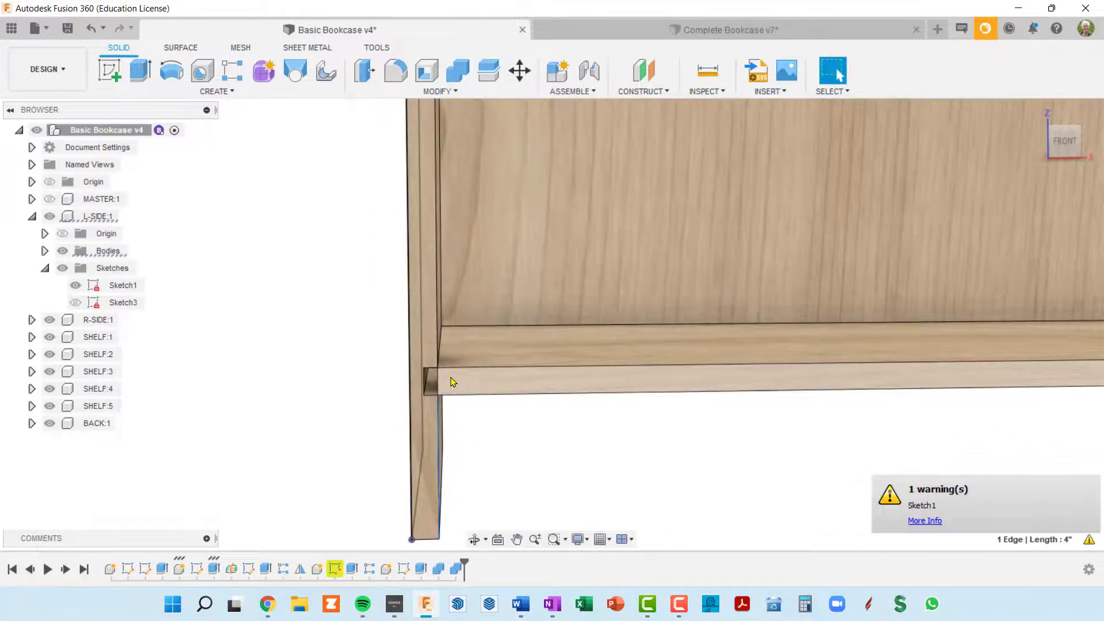
scroll(464, 377, "down", 2)
middle_click_drag(470, 230, 479, 474)
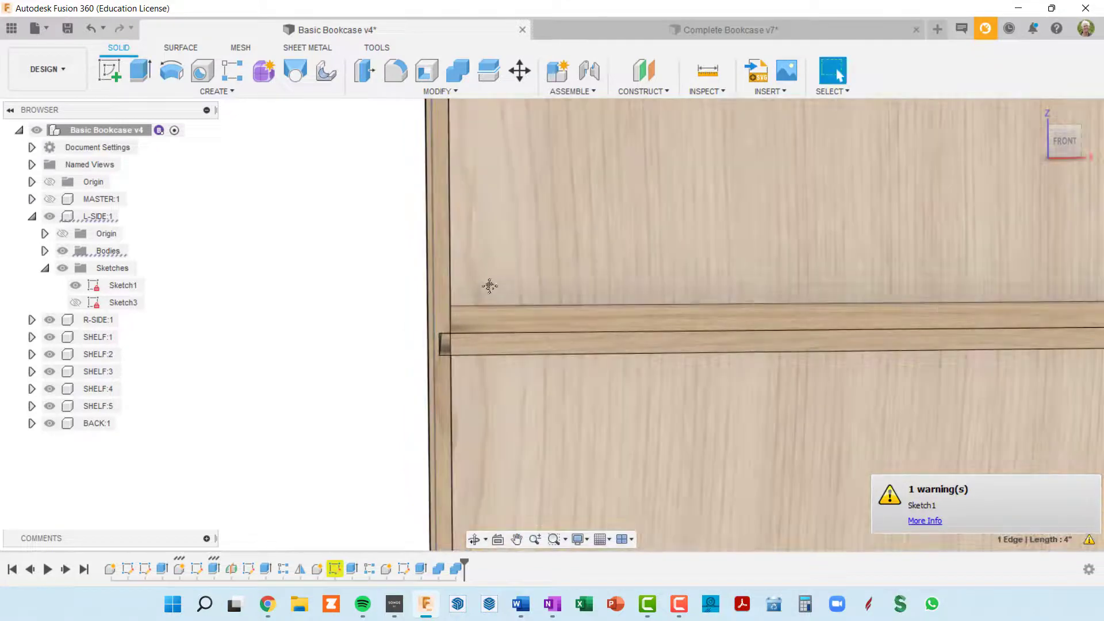
middle_click_drag(489, 286, 466, 561)
middle_click_drag(466, 270, 466, 572)
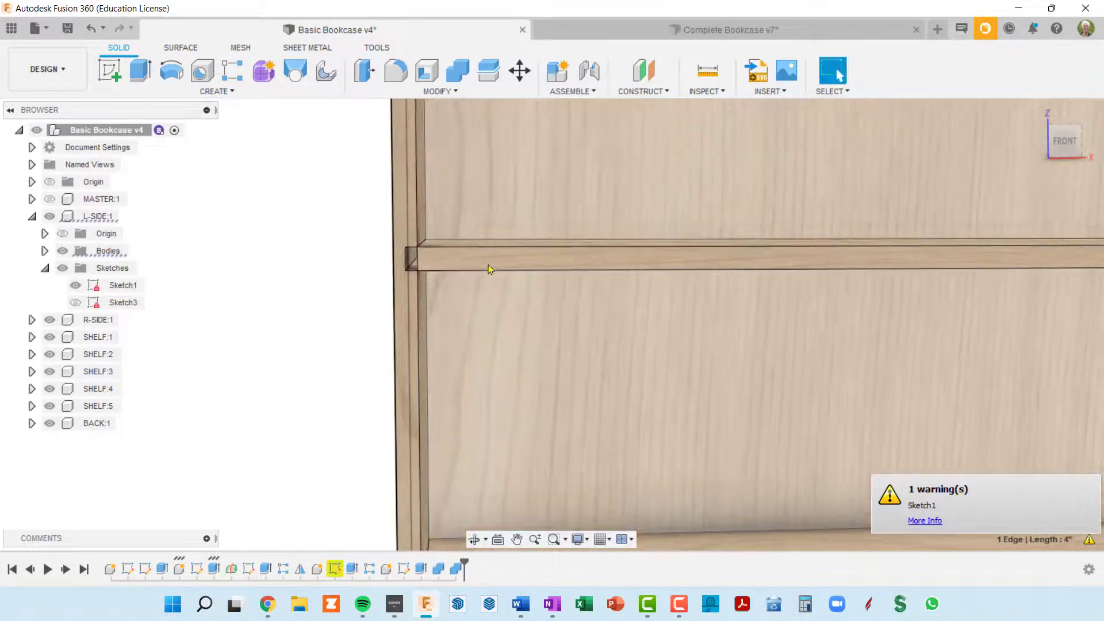
middle_click_drag(470, 222, 469, 515)
middle_click_drag(415, 263, 353, 263, "shift")
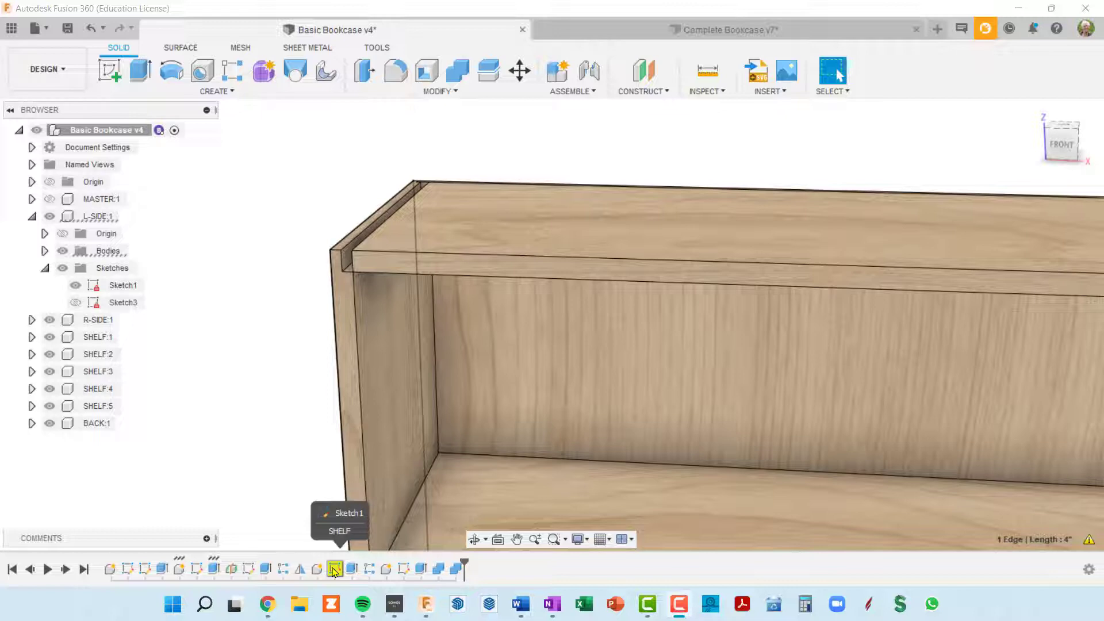
- Review the warning on SHELF's Sketch1, expand its Project1 entry, and examine the highlighted point at the top shelf's front corner by L-SIDE
right_click(334, 569)
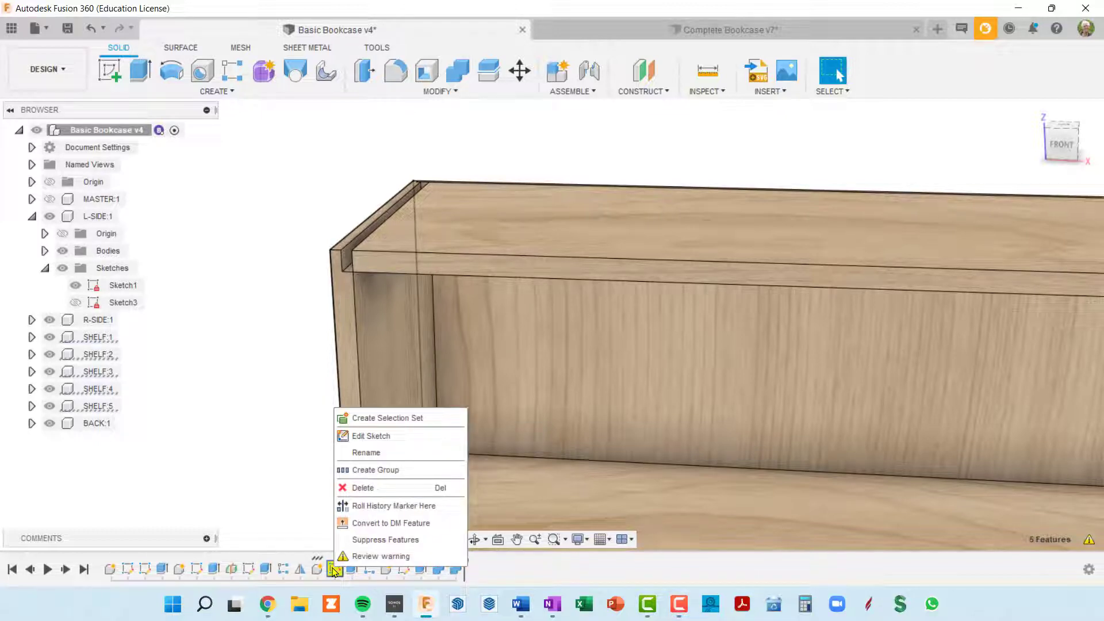
left_click(381, 556)
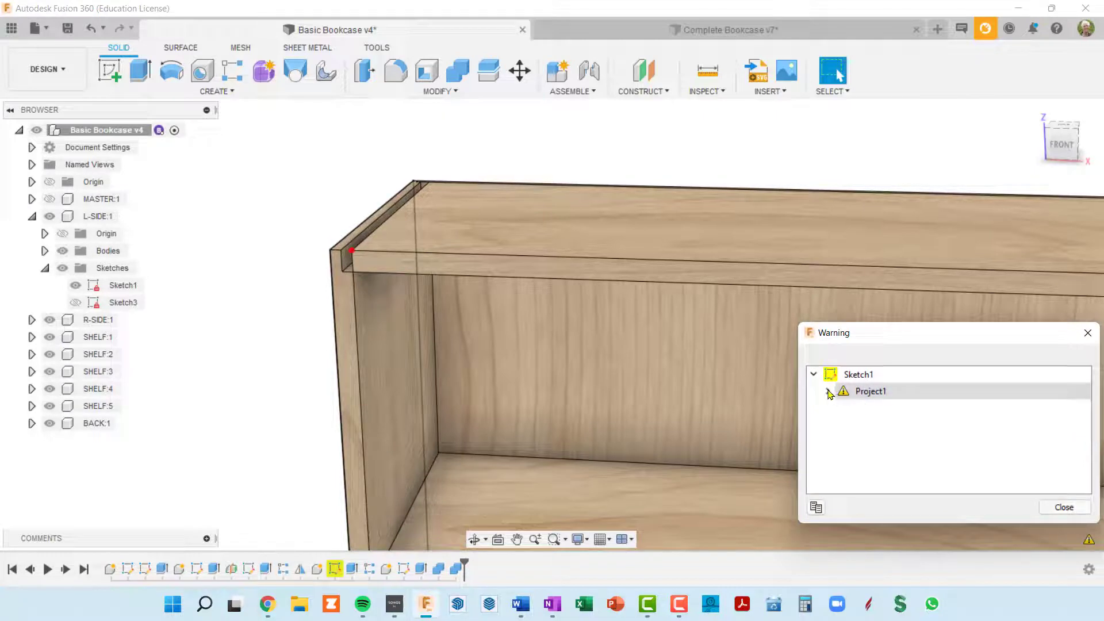
left_click(828, 392)
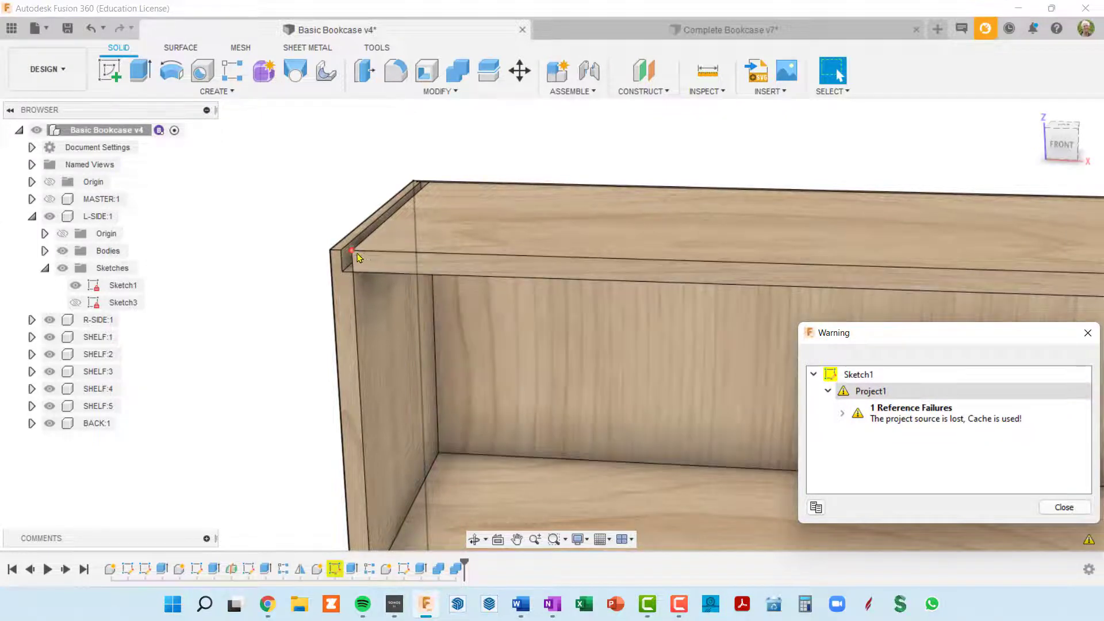
scroll(357, 257, "up", 5)
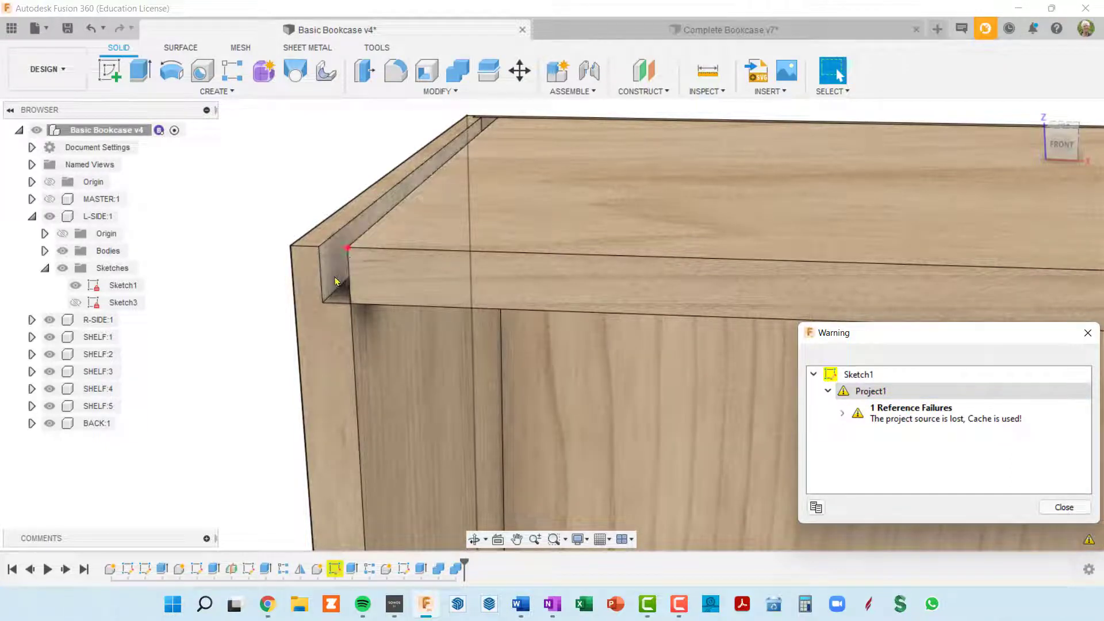
scroll(357, 291, "down", 3)
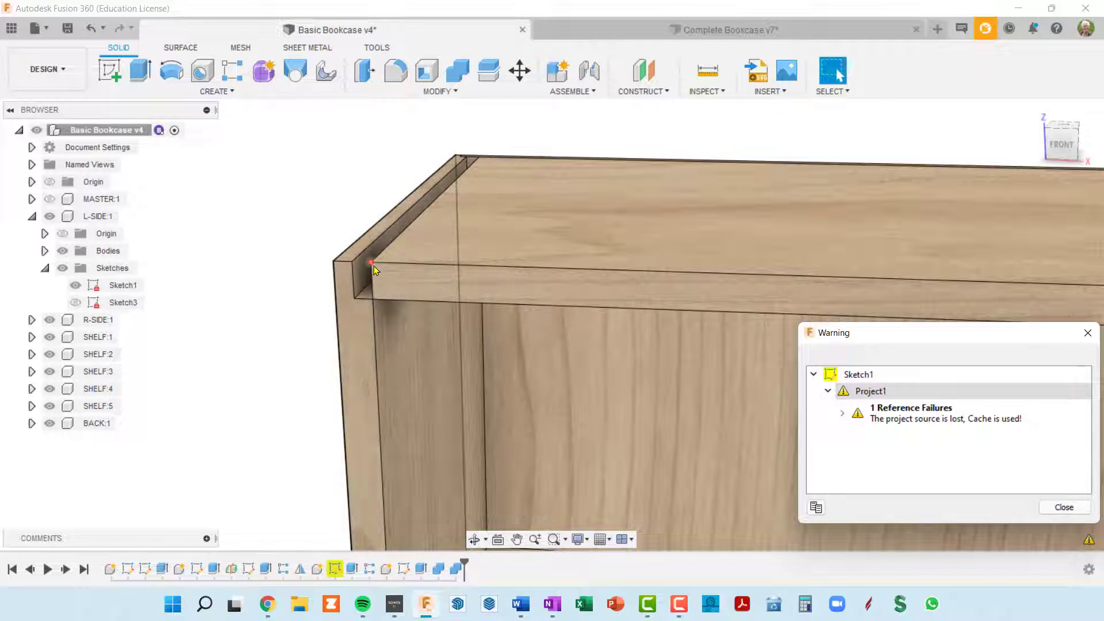
scroll(373, 268, "up", 4)
scroll(383, 261, "up", 3)
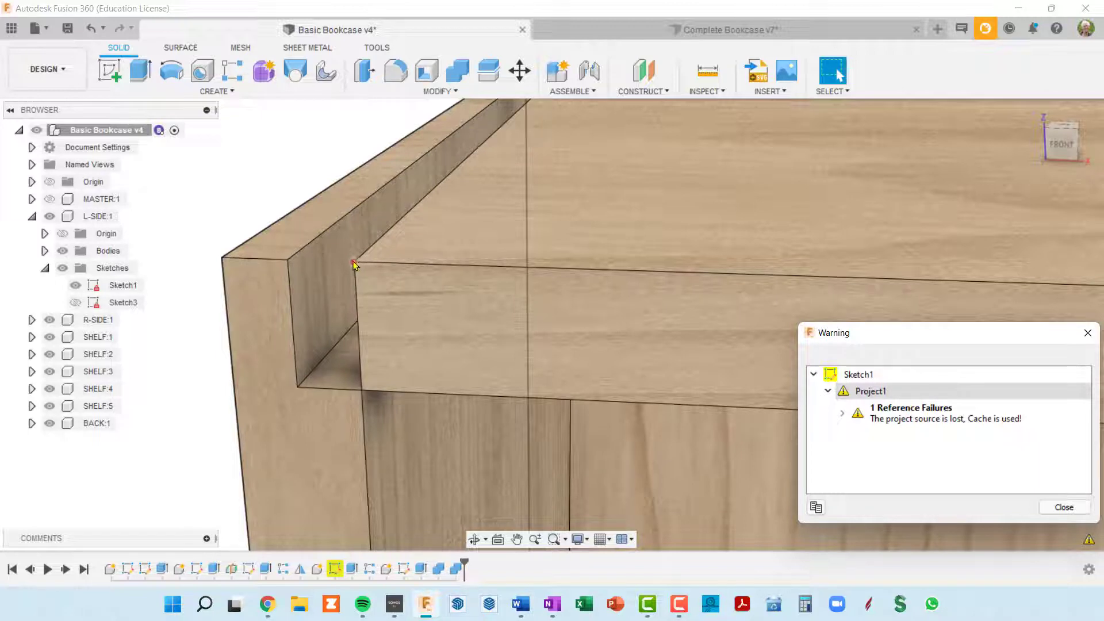
scroll(353, 263, "down", 3)
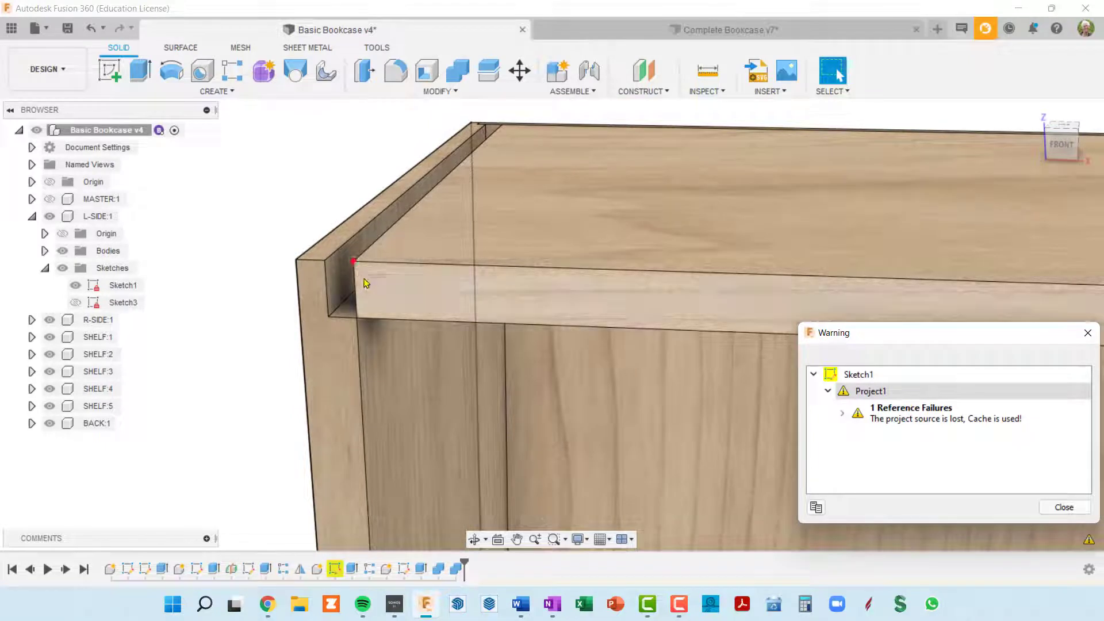
scroll(406, 293, "down", 3)
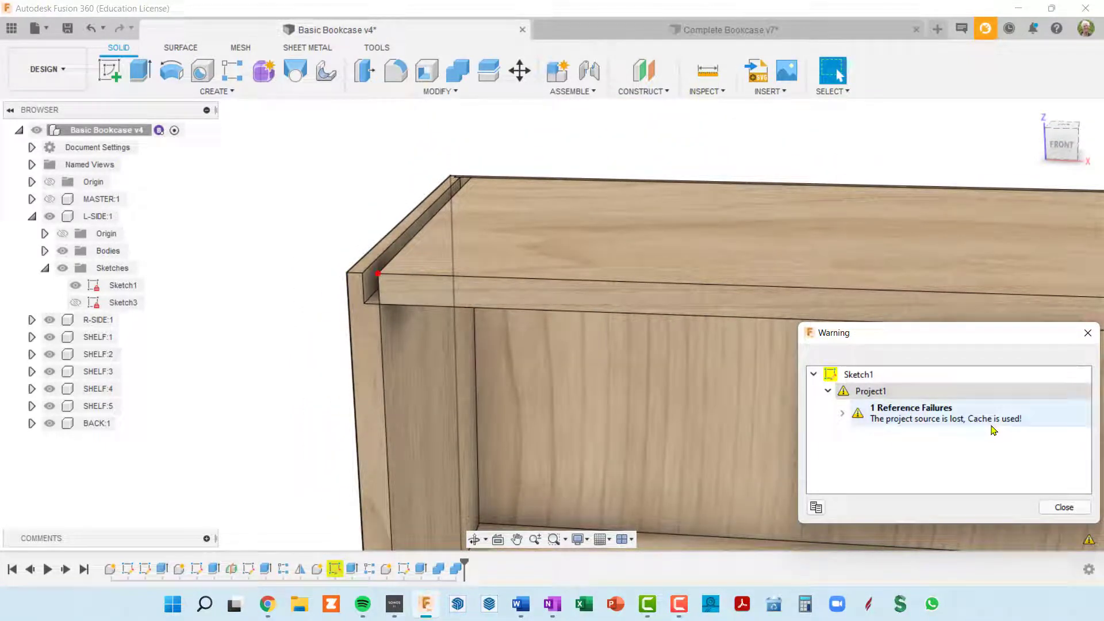
- Inspect how the top shelf's end sits relative to the L-SIDE dado around the highlighted projected point, up close and from farther back
scroll(373, 270, "up", 4)
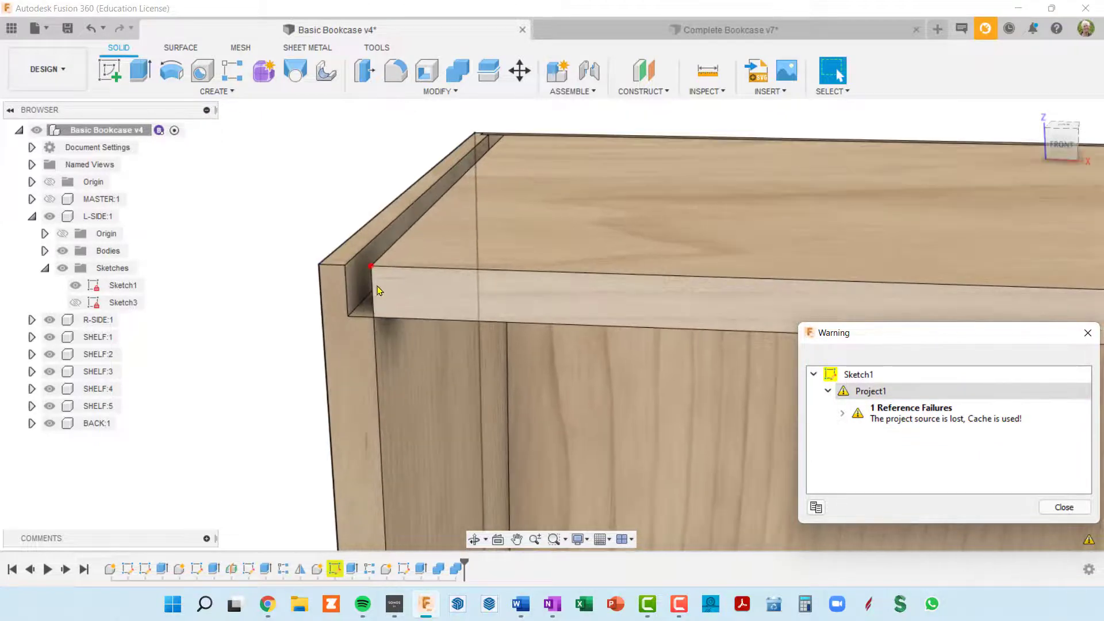
scroll(374, 271, "down", 5)
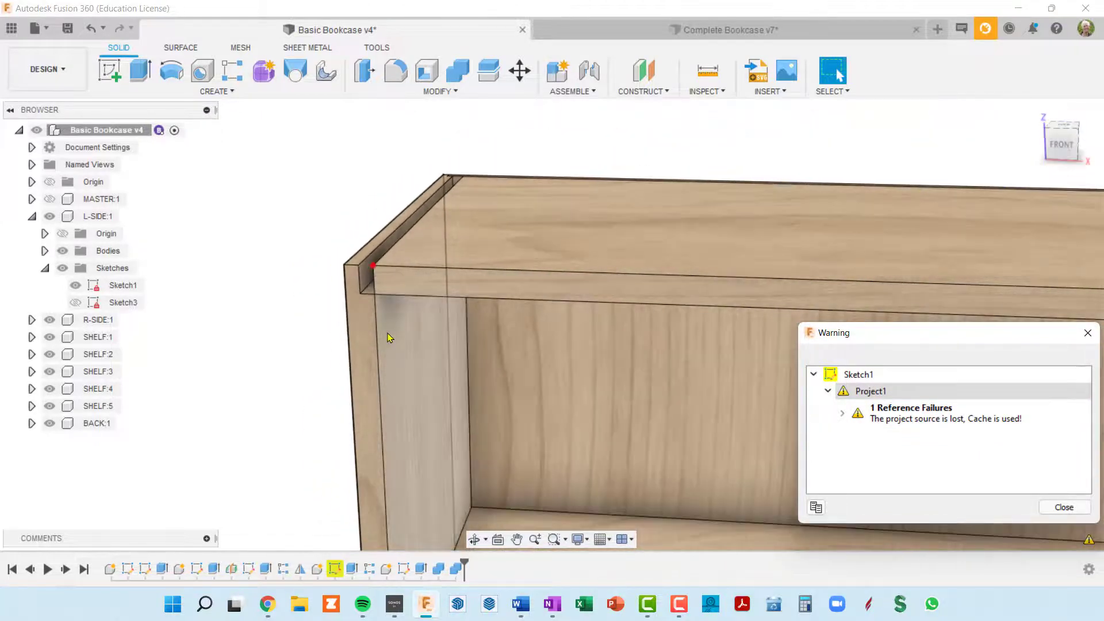
middle_click_drag(377, 319, 273, 281)
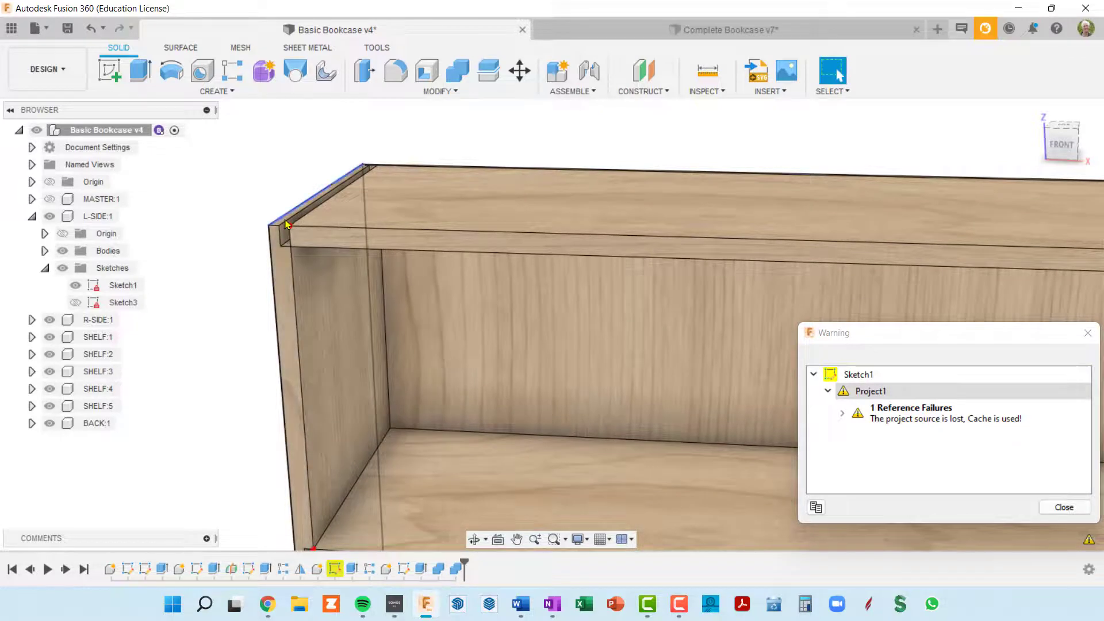
scroll(299, 241, "up", 3)
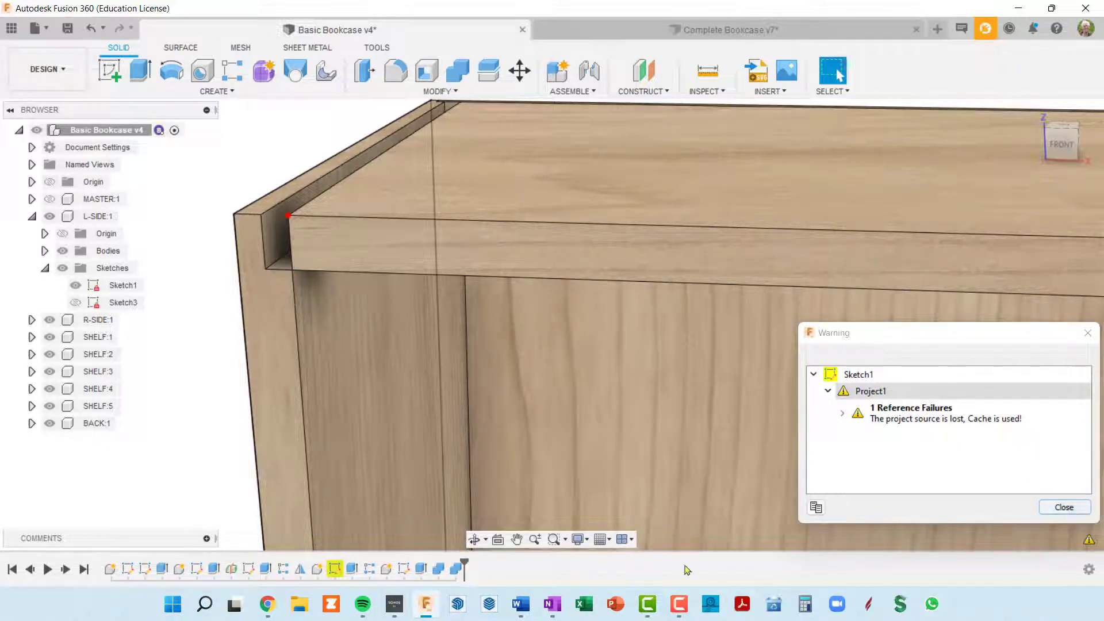
scroll(494, 439, "down", 3)
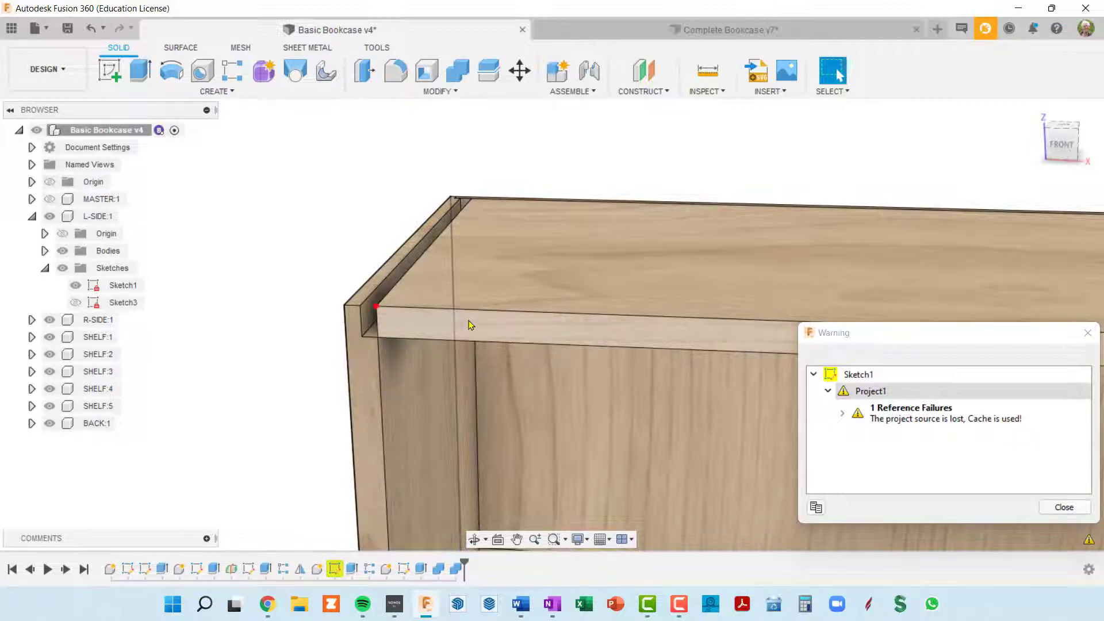
scroll(482, 325, "down", 2)
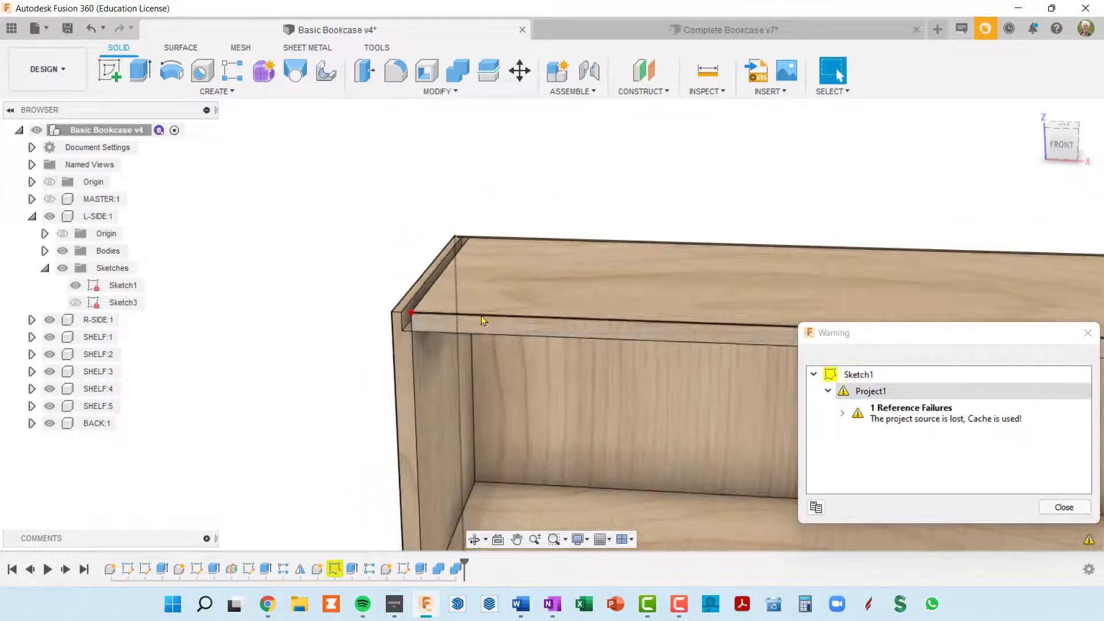
- Dismiss the Sketch1 reference-failure warning and collapse the L-SIDE:1 component in the browser
middle_click_drag(483, 320, 335, 258)
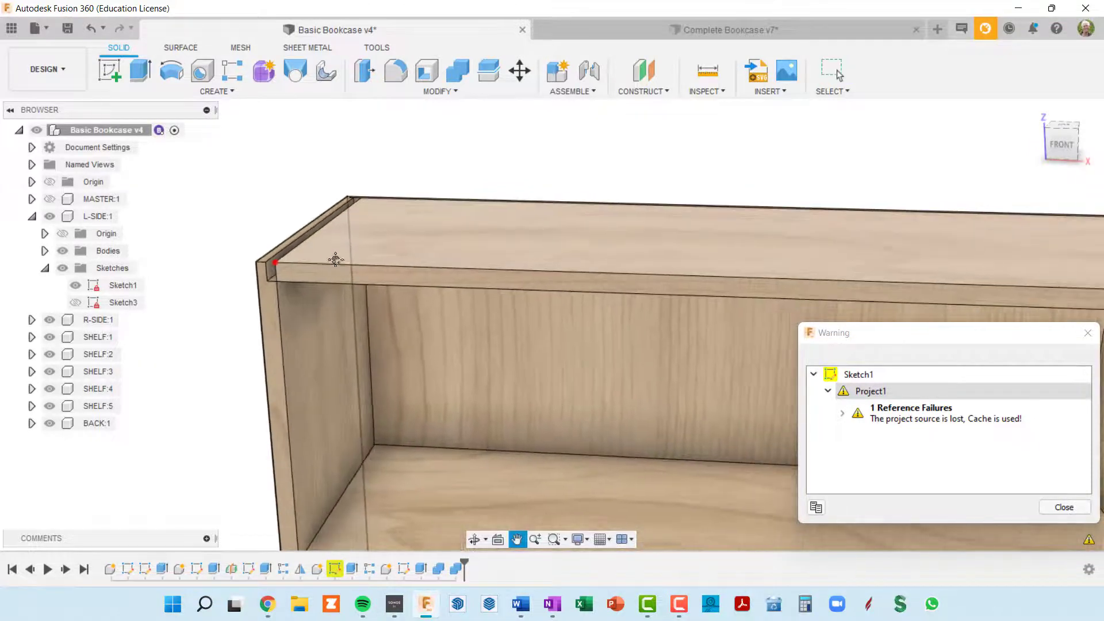
left_click(1063, 506)
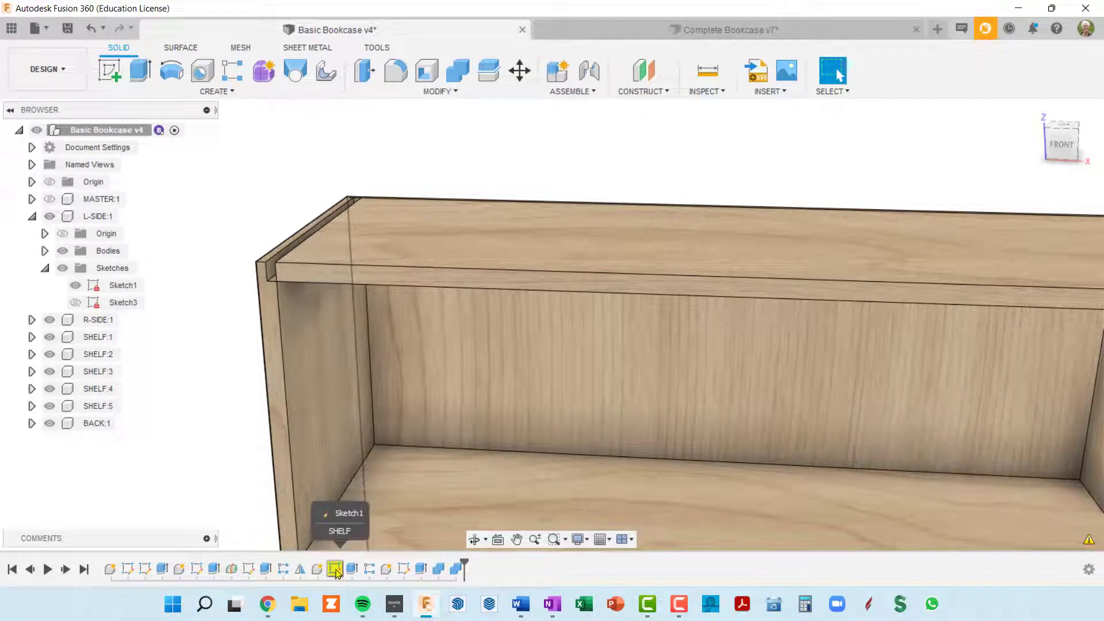
right_click(336, 570)
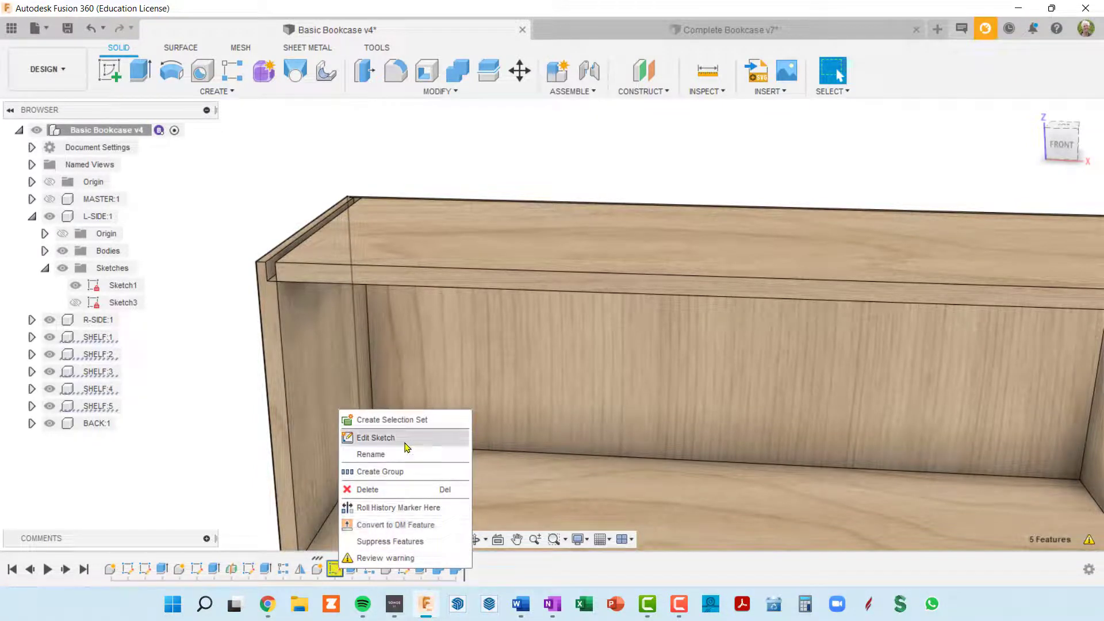
left_click(219, 396)
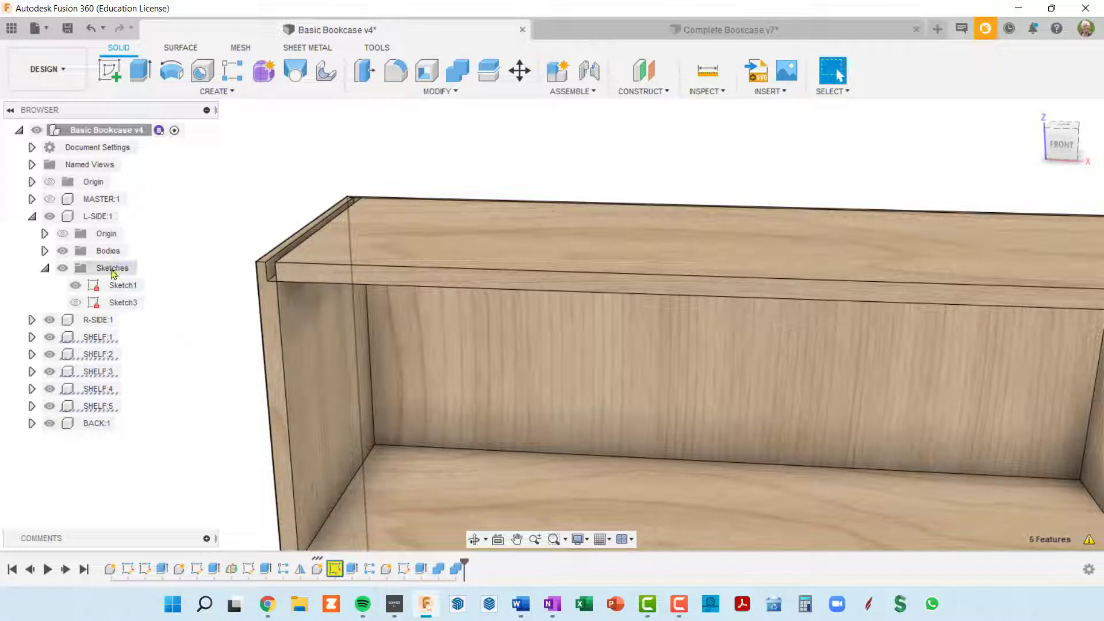
left_click(32, 216)
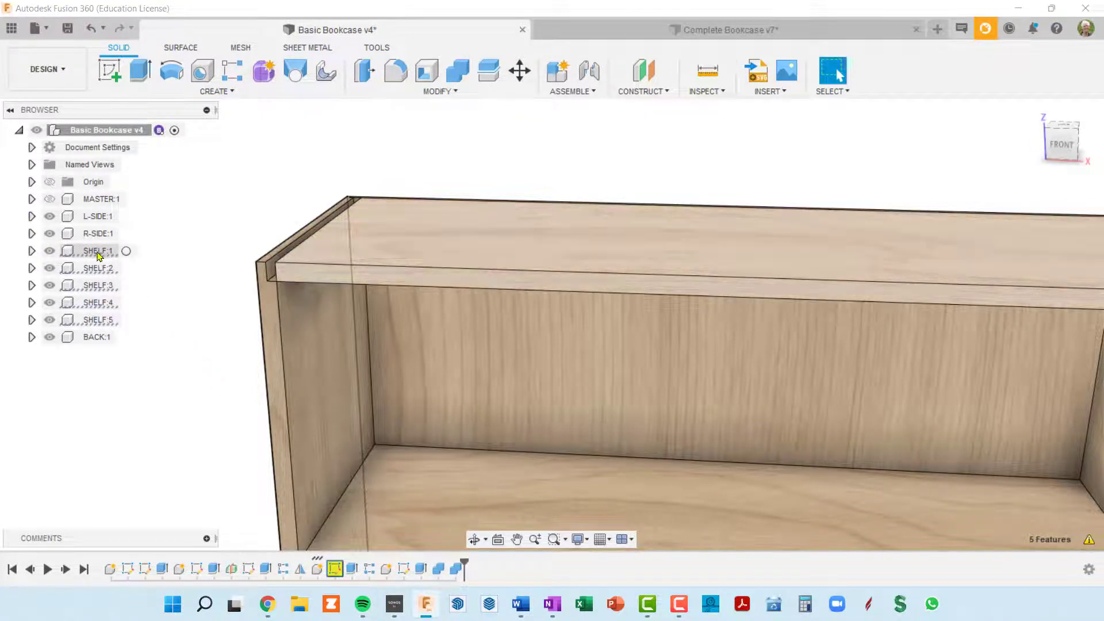
- Highlight the shelf components SHELF:1 through SHELF:5 one after another to identify them in the model
left_click(86, 251)
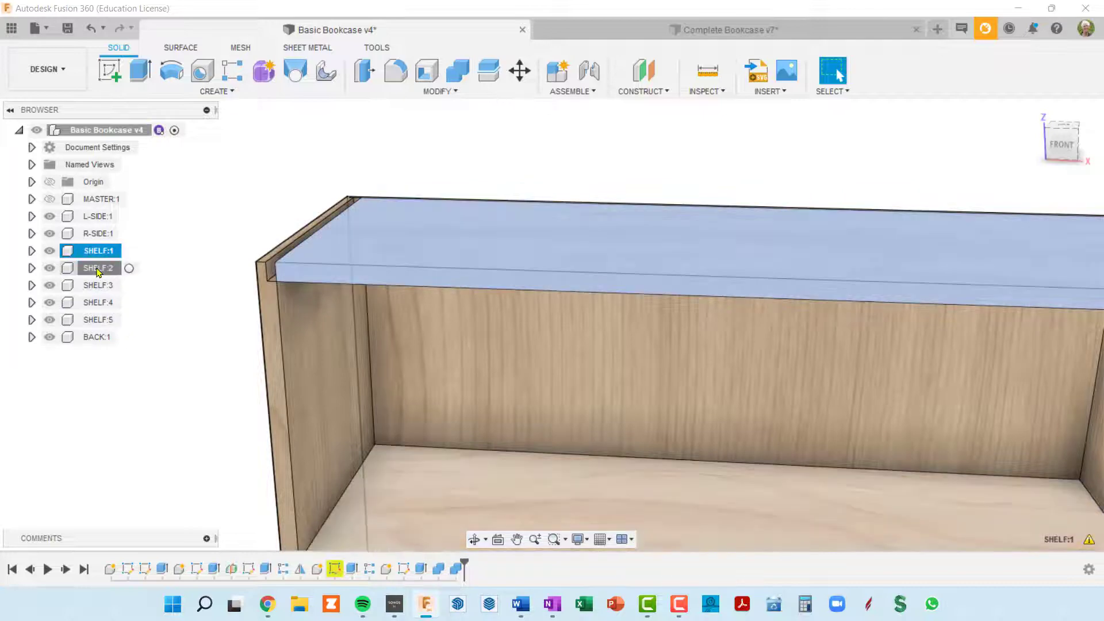
left_click(97, 268)
left_click(105, 287)
left_click(106, 303)
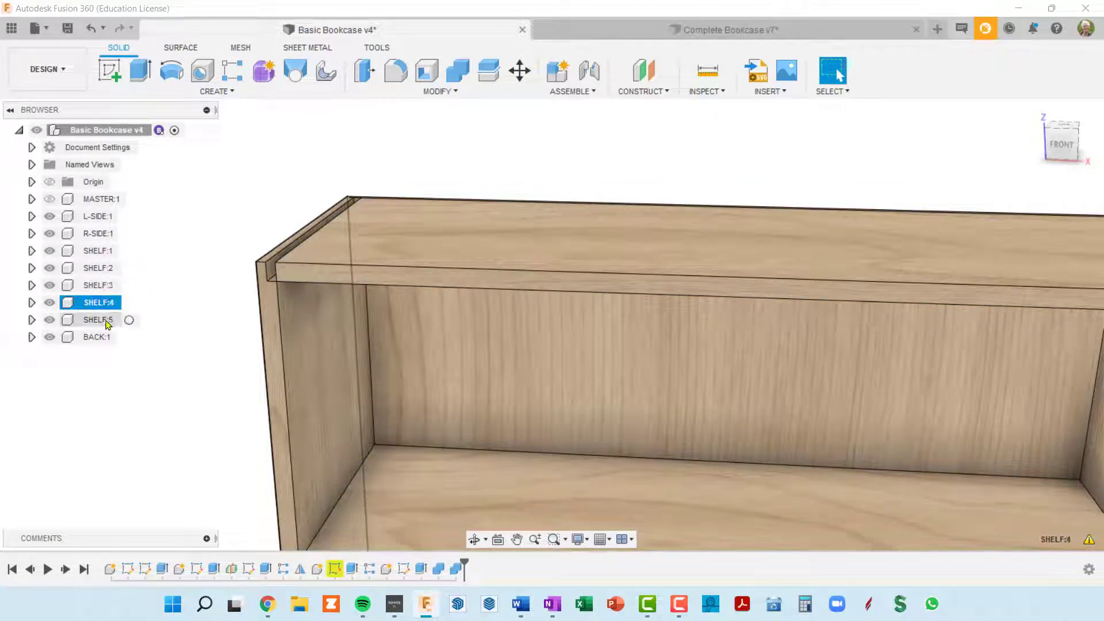
left_click(107, 321)
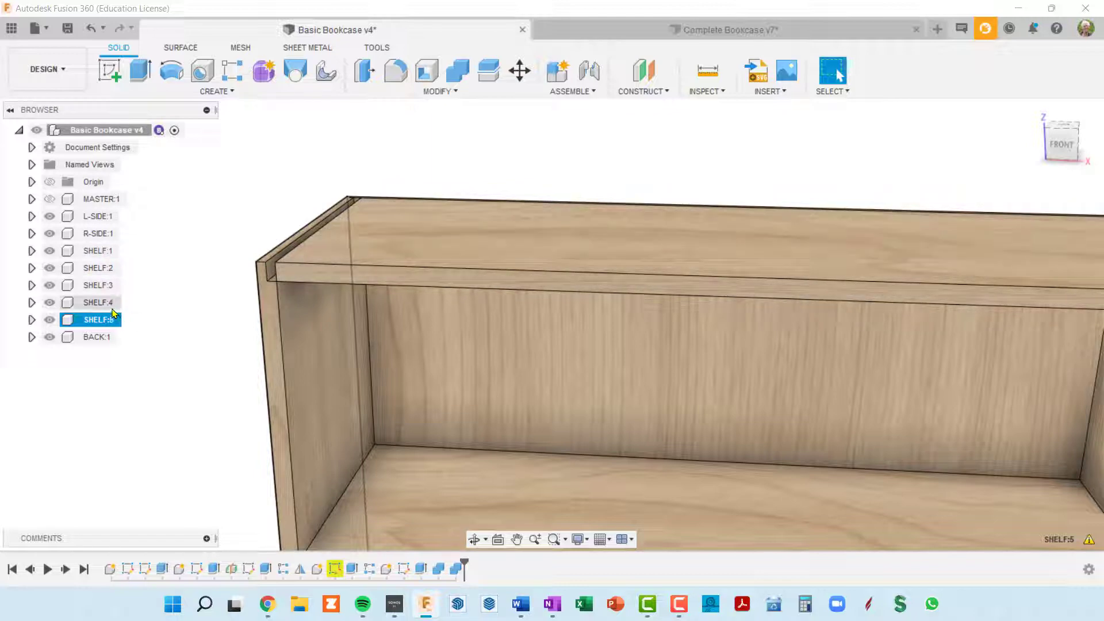
- Activate the SHELF:1 component, make its sketches visible and select its Sketch1
left_click(126, 251)
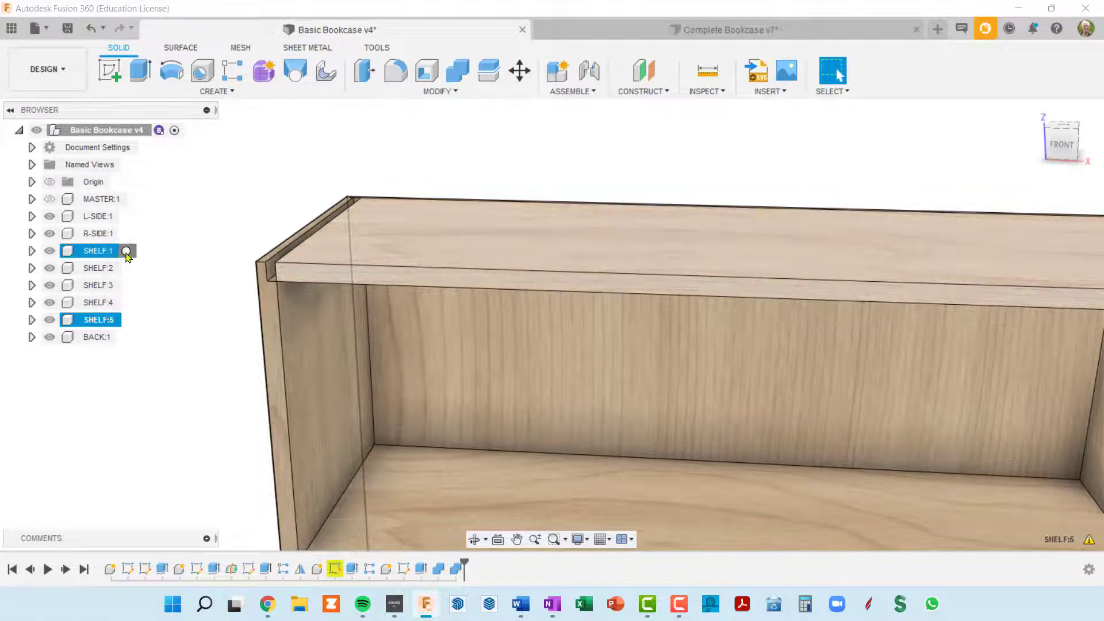
left_click(31, 251)
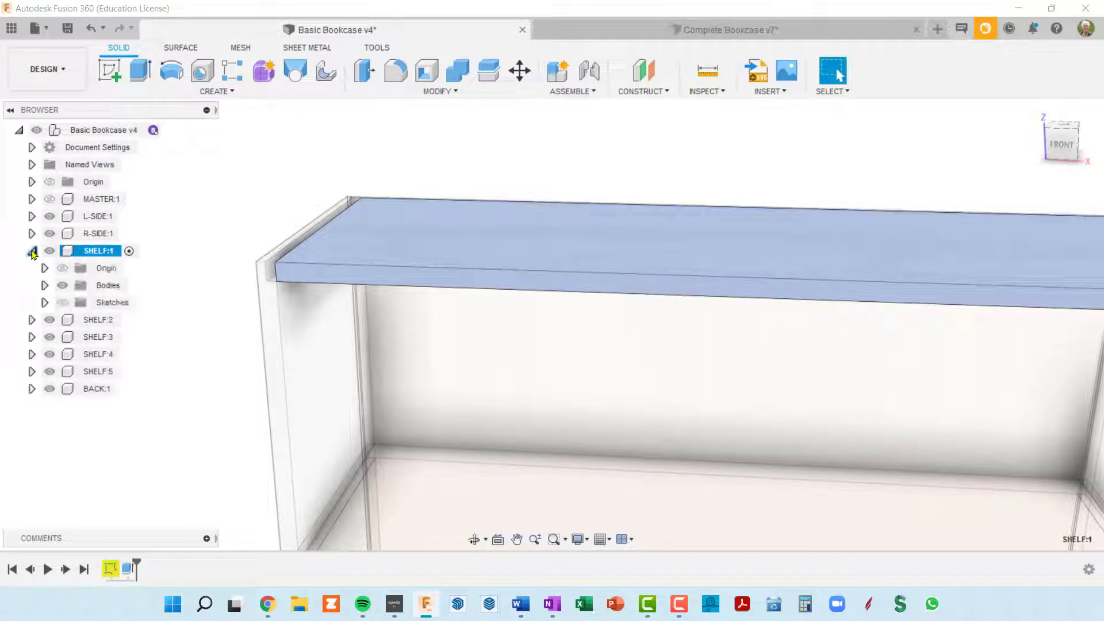
left_click(44, 302)
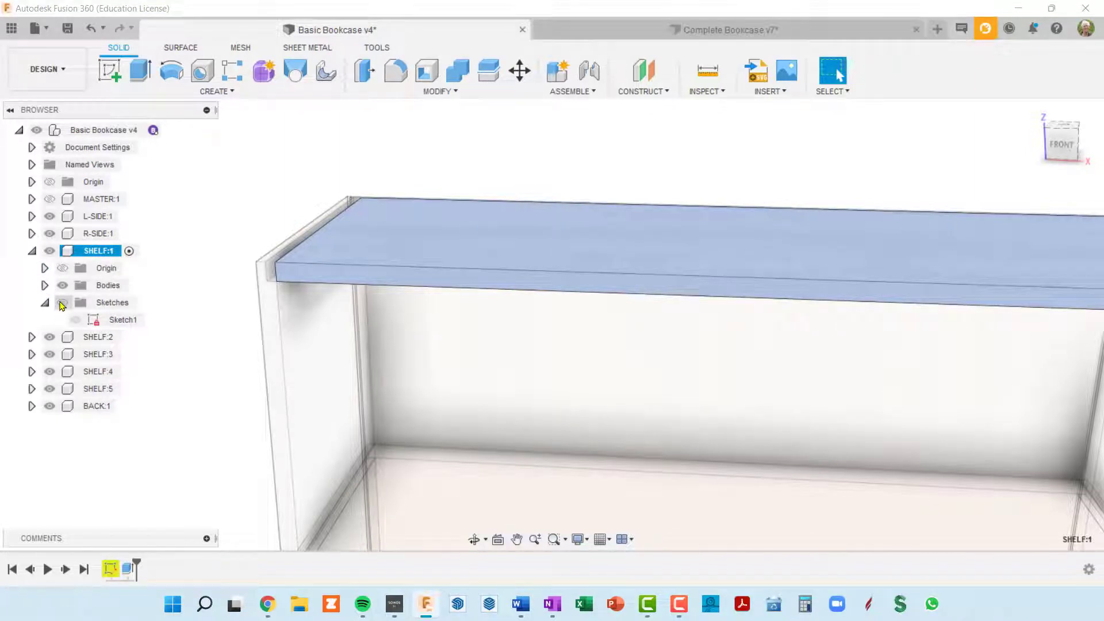
left_click(62, 303)
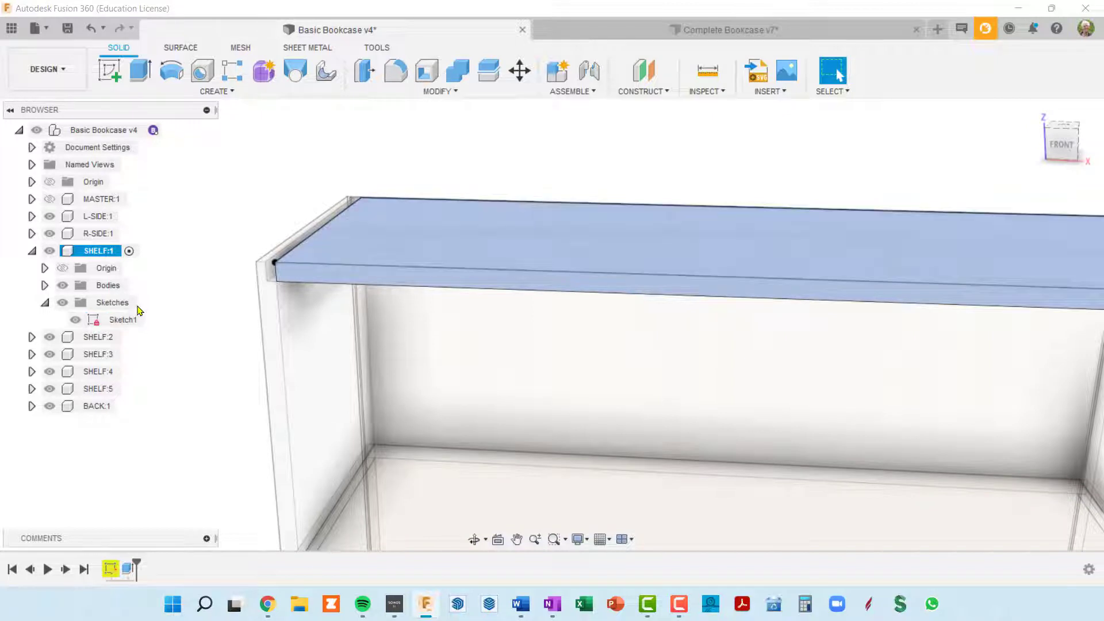
right_click(93, 322)
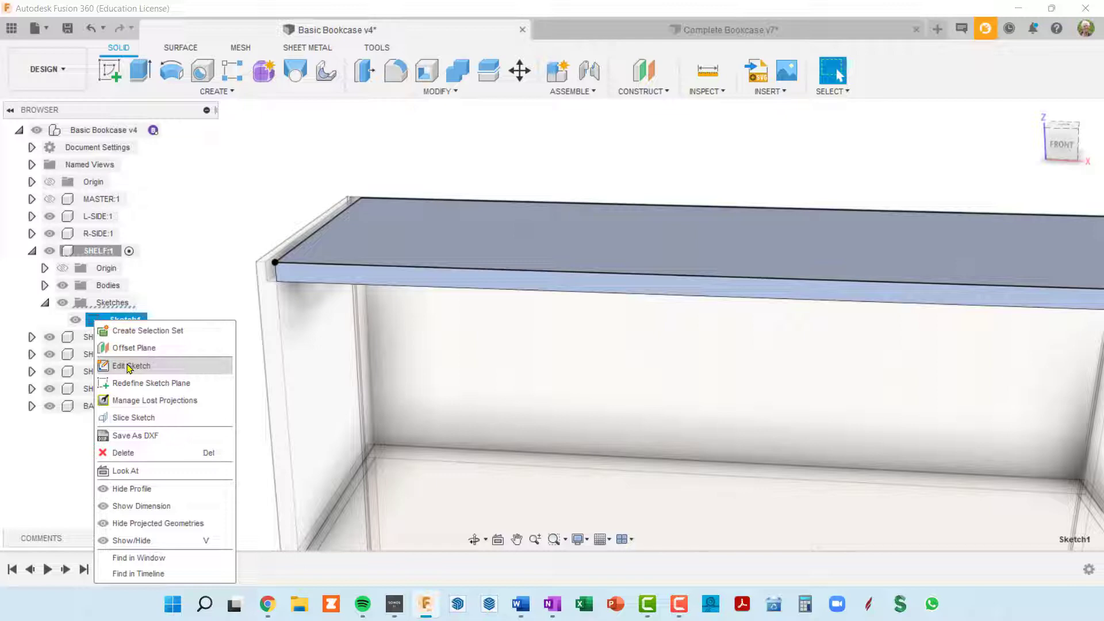
left_click(178, 232)
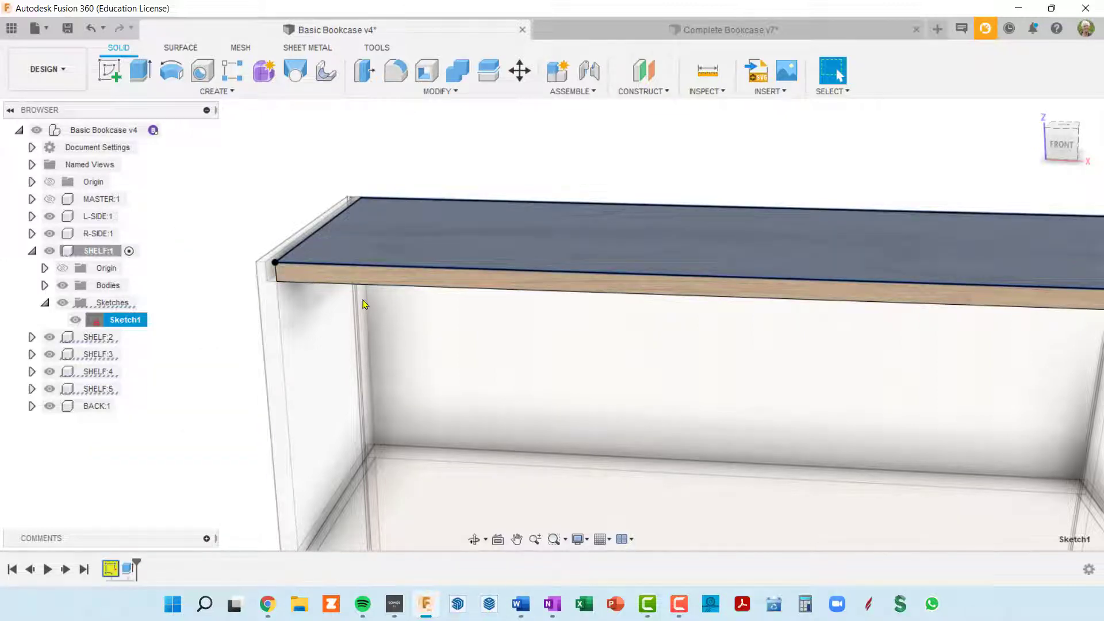
- Examine how the front corner of the top shelf's sketch sits against the groove in the side panel
middle_click_drag(363, 300, 363, 320, "shift")
middle_click_drag(364, 285, 326, 258)
scroll(326, 256, "down", 2)
scroll(281, 286, "up", 3)
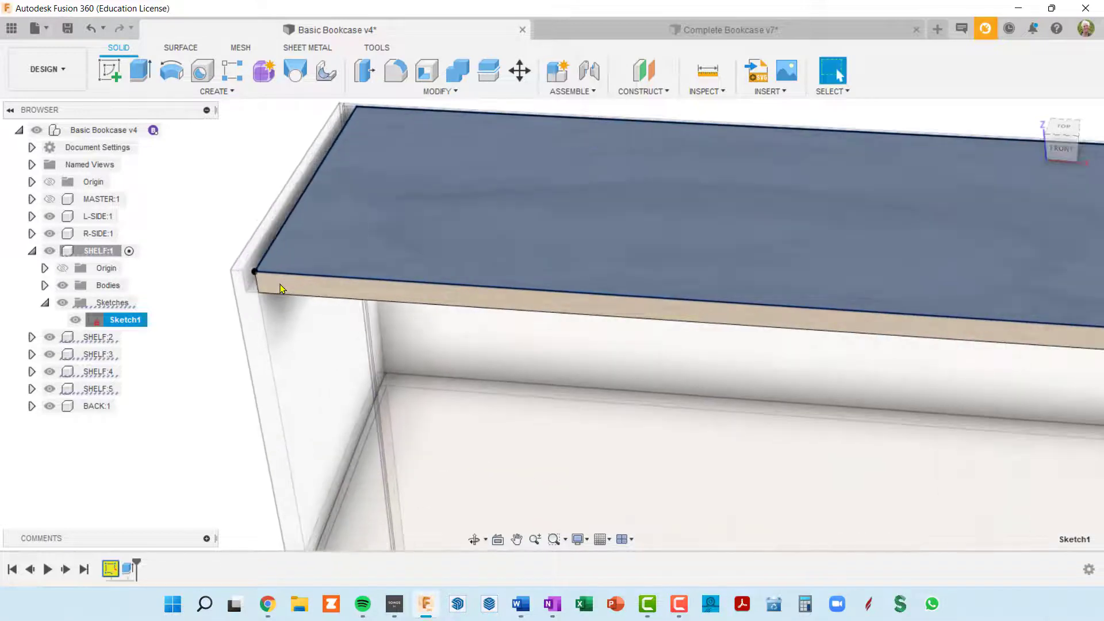
scroll(281, 287, "up", 1)
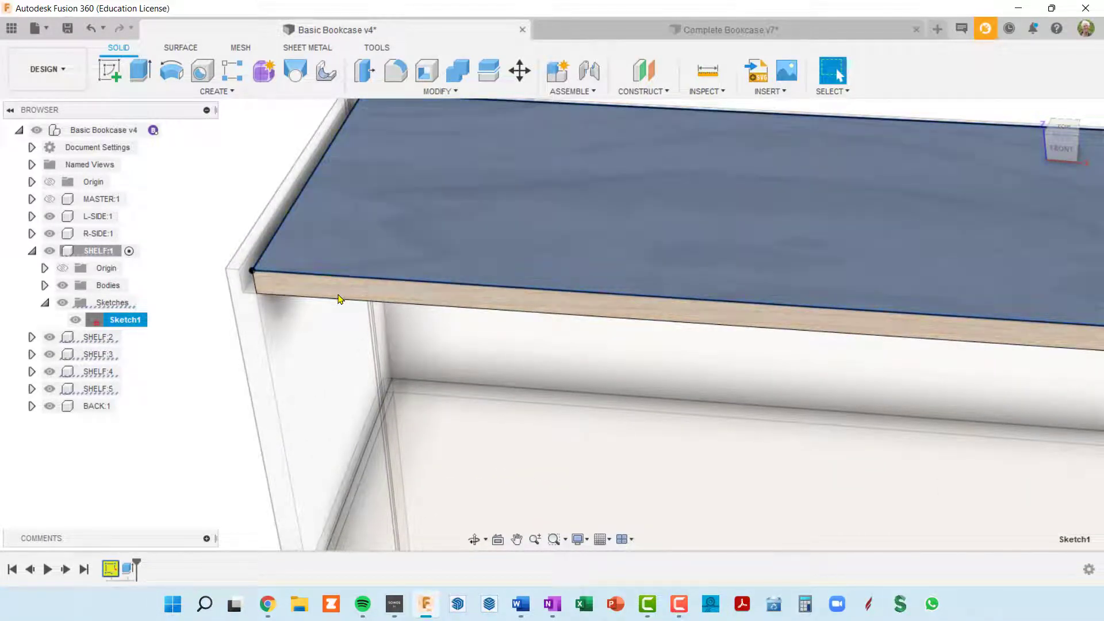
scroll(254, 272, "up", 3)
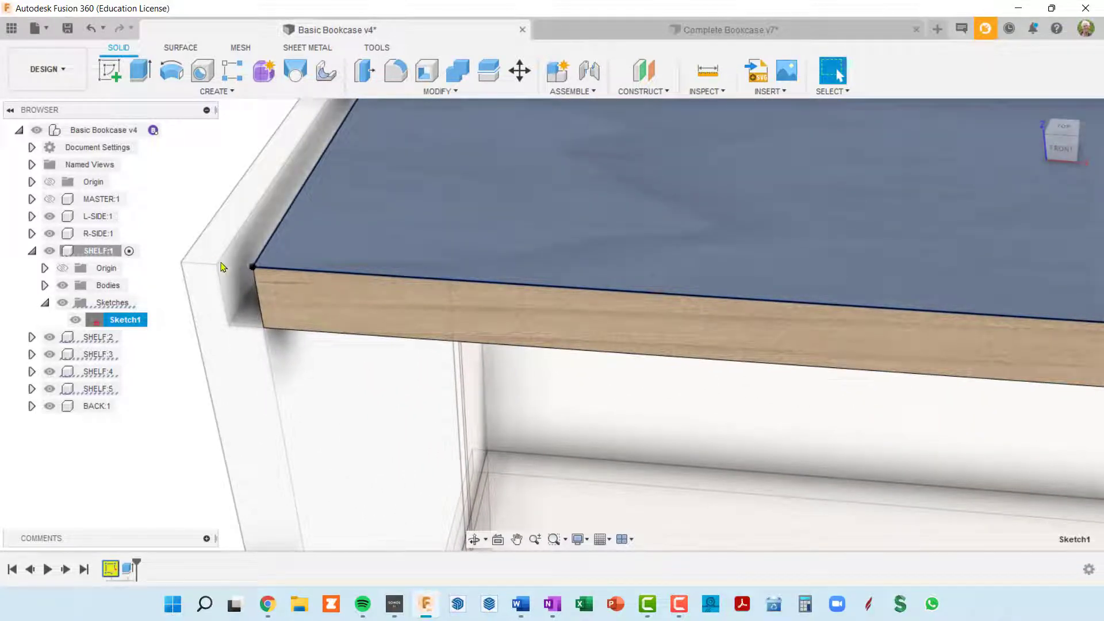
scroll(255, 267, "down", 1)
scroll(261, 269, "down", 1)
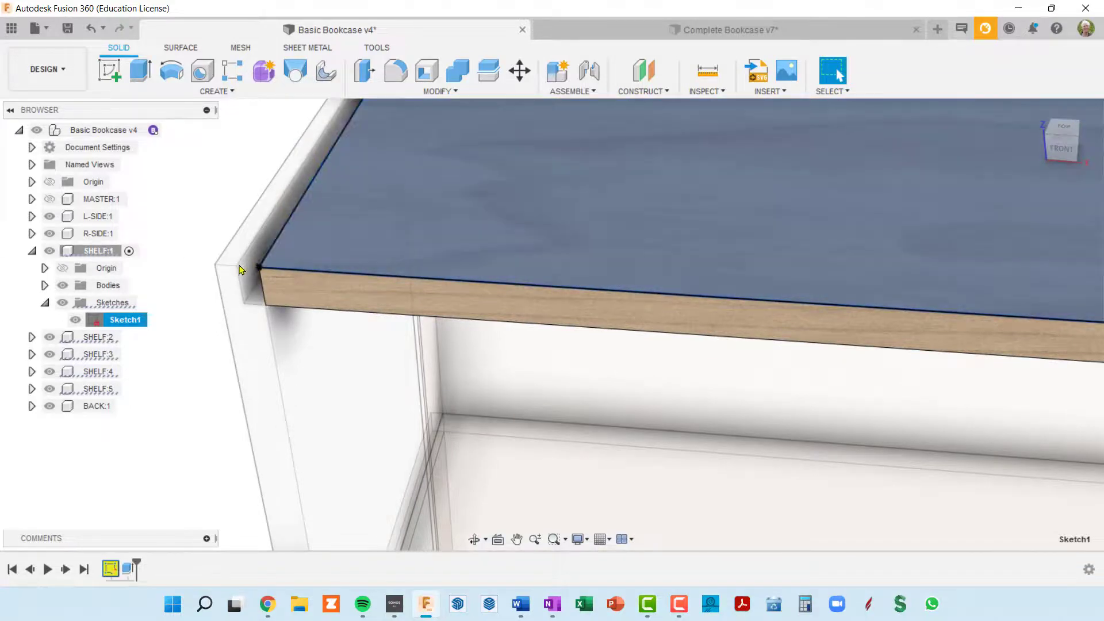
scroll(240, 270, "down", 1)
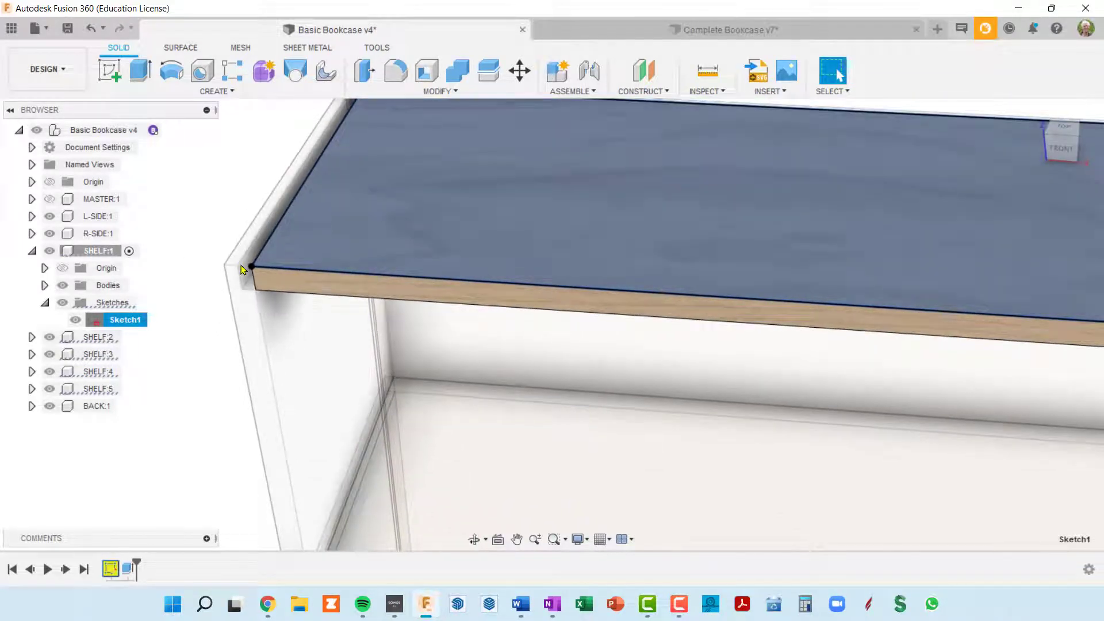
- Open Sketch1 of SHELF:1 for editing and select the front line of the shelf rectangle
right_click(95, 325)
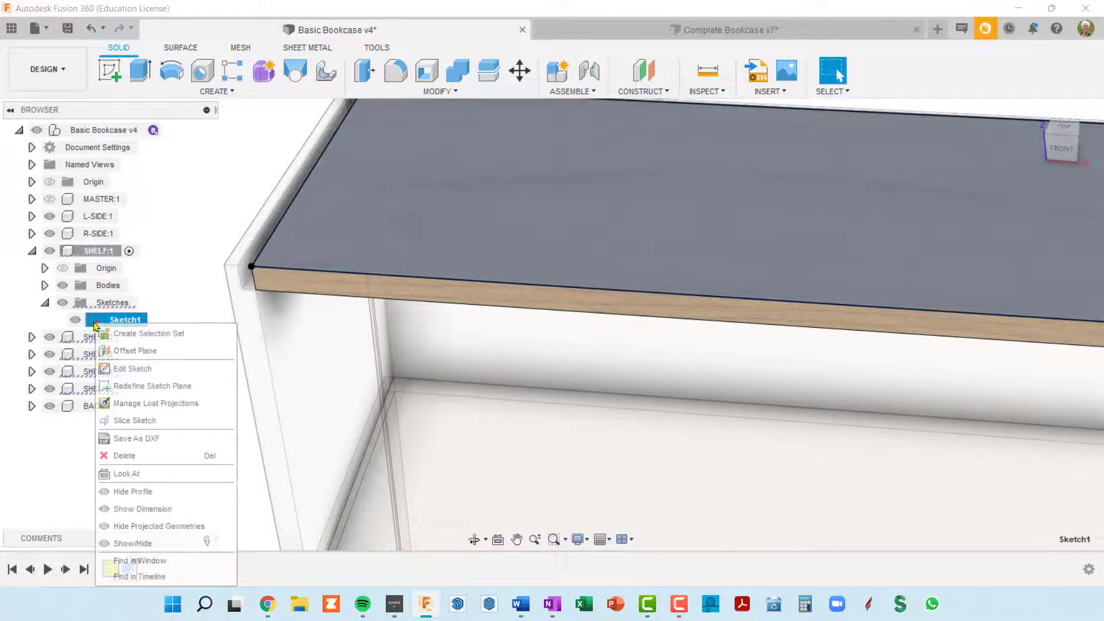
left_click(133, 369)
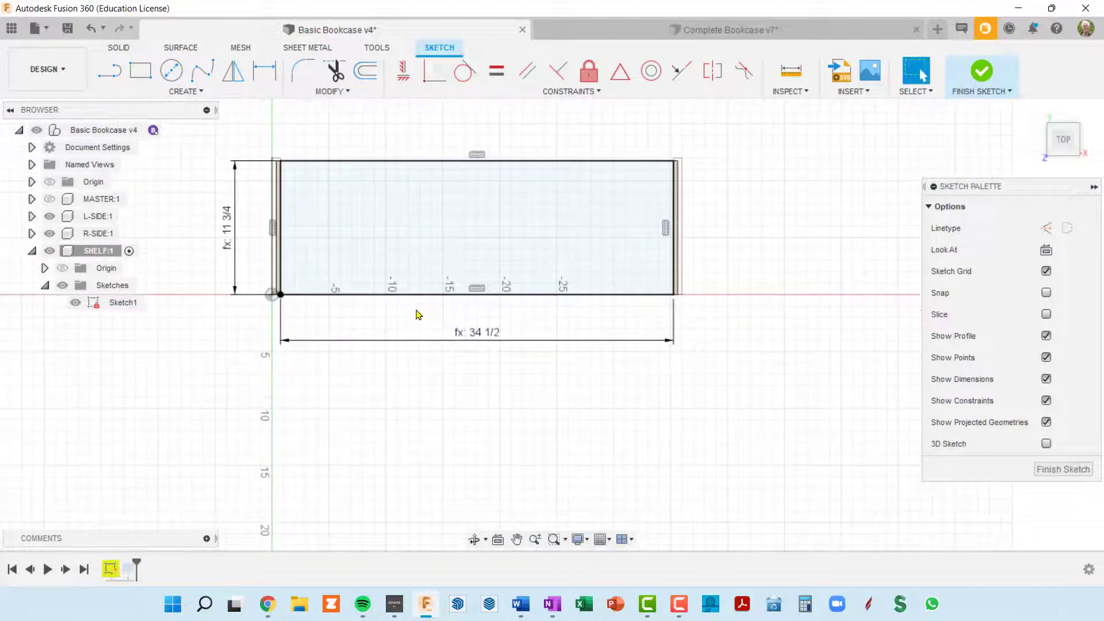
scroll(416, 170, "up", 3)
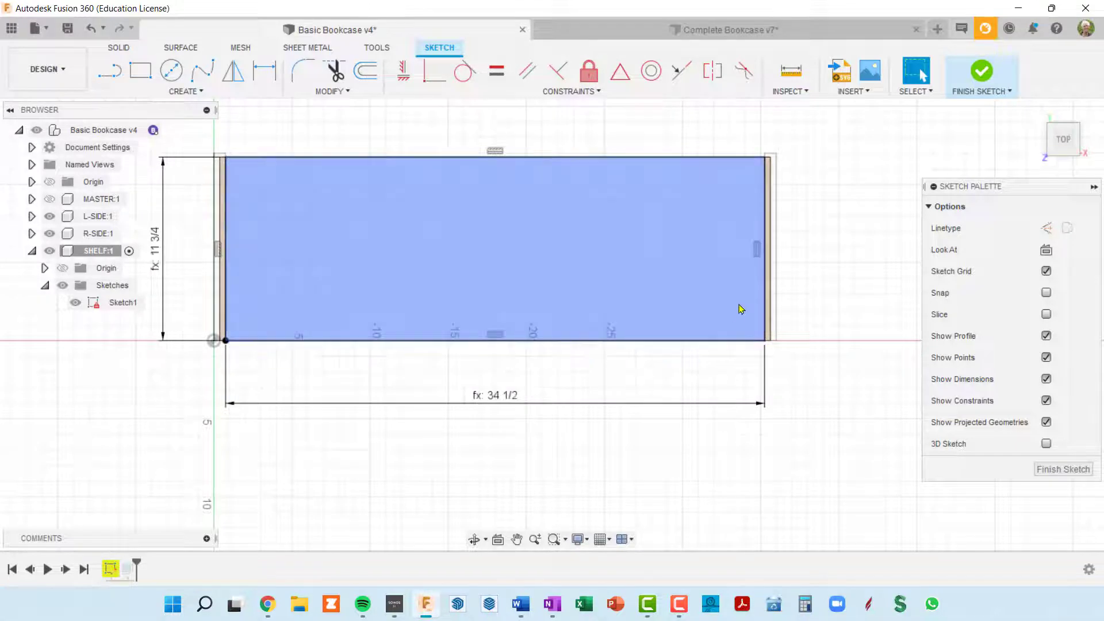
left_click(703, 159)
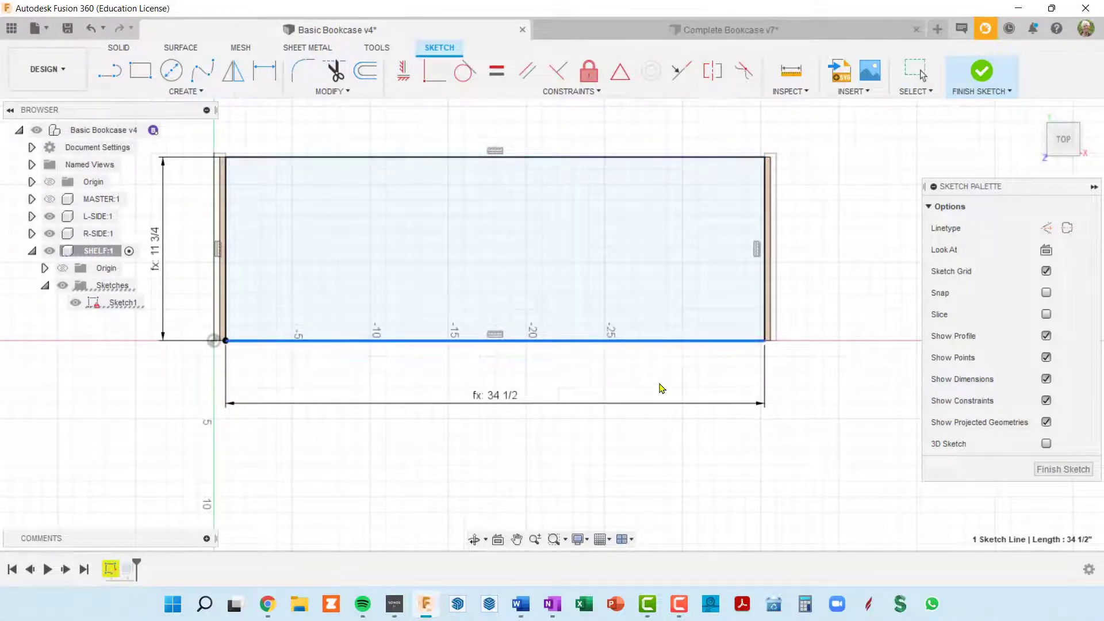
- Inspect both ends of the shelf rectangle to compare its short edges with the side-panel grooves
scroll(223, 348, "up", 3)
scroll(224, 364, "down", 4)
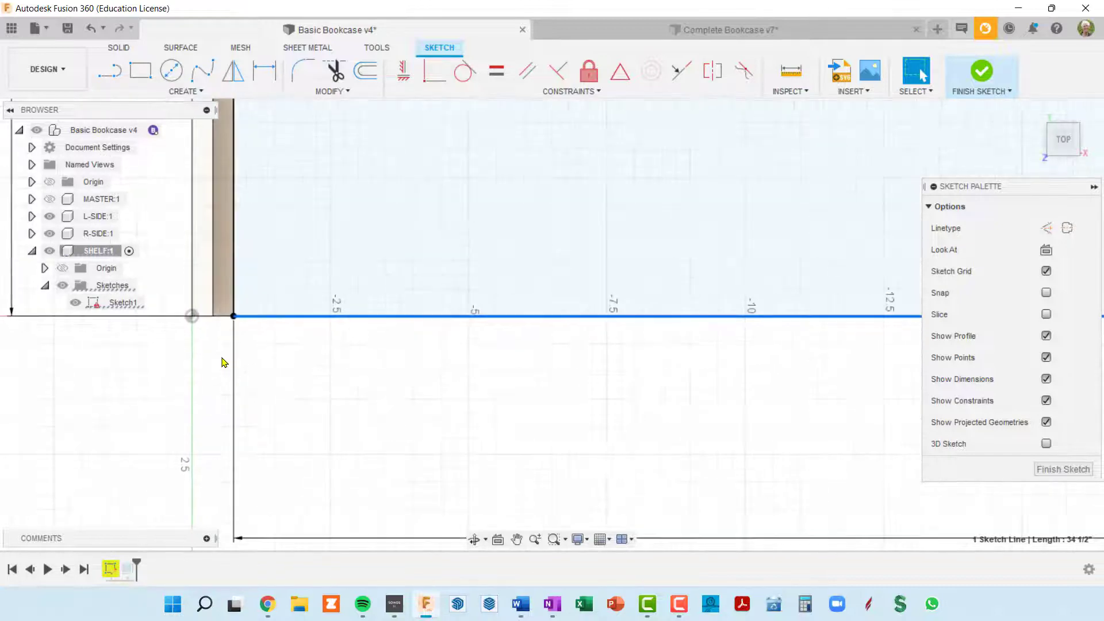
middle_click_drag(222, 276, 263, 414)
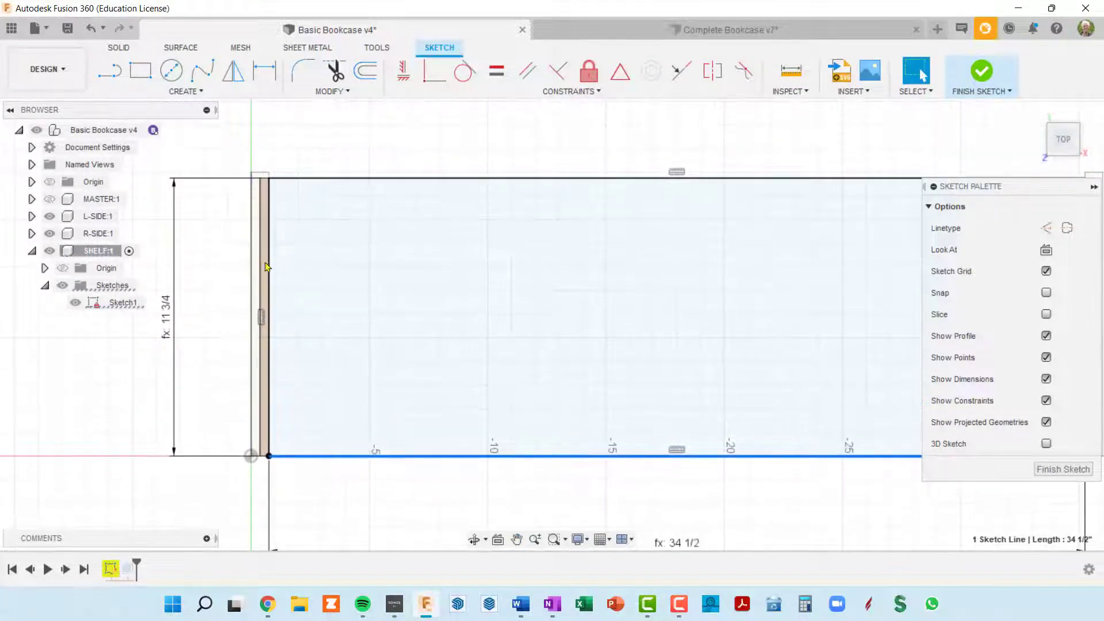
scroll(266, 217, "up", 4)
scroll(269, 218, "down", 3)
scroll(389, 288, "down", 4)
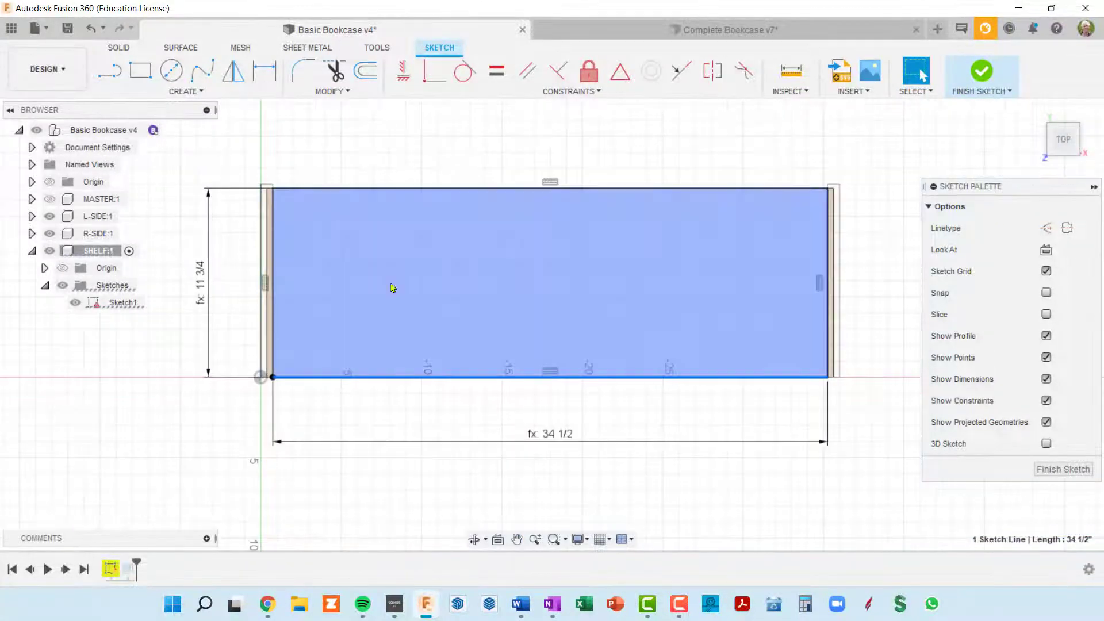
scroll(590, 338, "up", 4)
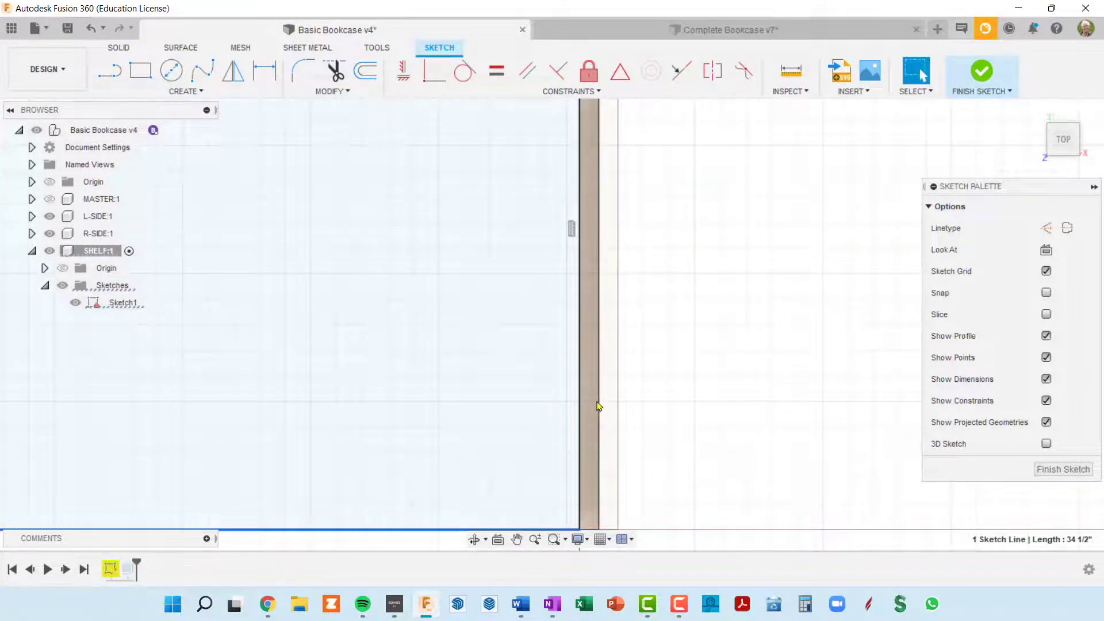
scroll(599, 403, "down", 3)
middle_click_drag(622, 355, 769, 226)
scroll(737, 344, "up", 3)
scroll(741, 351, "up", 2)
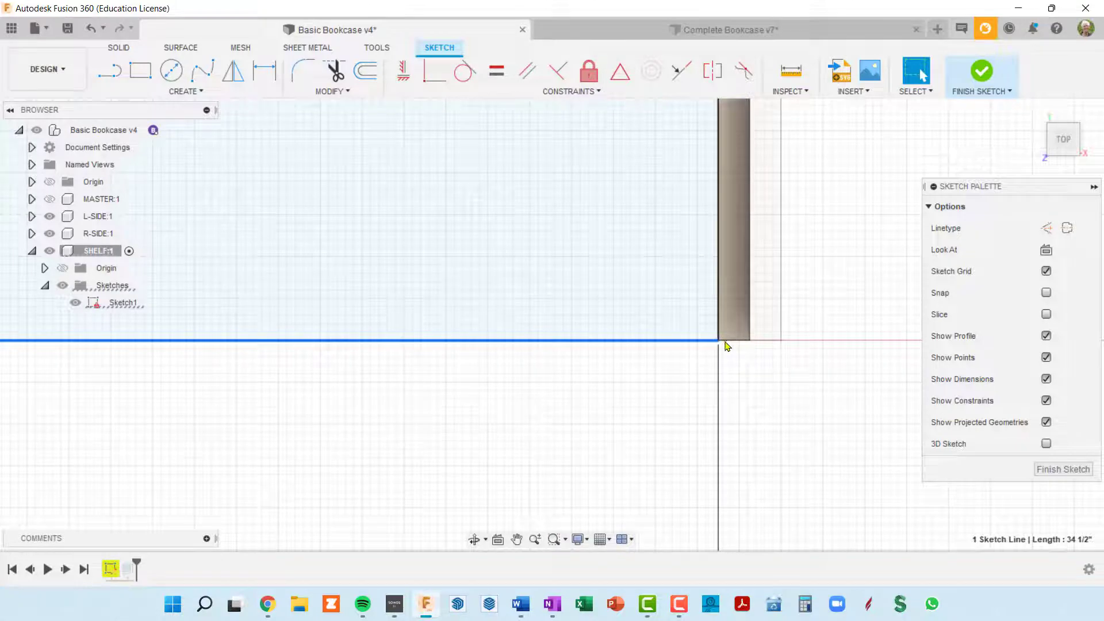
- Examine the projected point at the rectangle's front-left corner and the left and front lines that meet there
scroll(686, 344, "down", 3)
middle_click_drag(549, 286, 1086, 261)
middle_click_drag(495, 259, 959, 254)
scroll(221, 321, "up", 3)
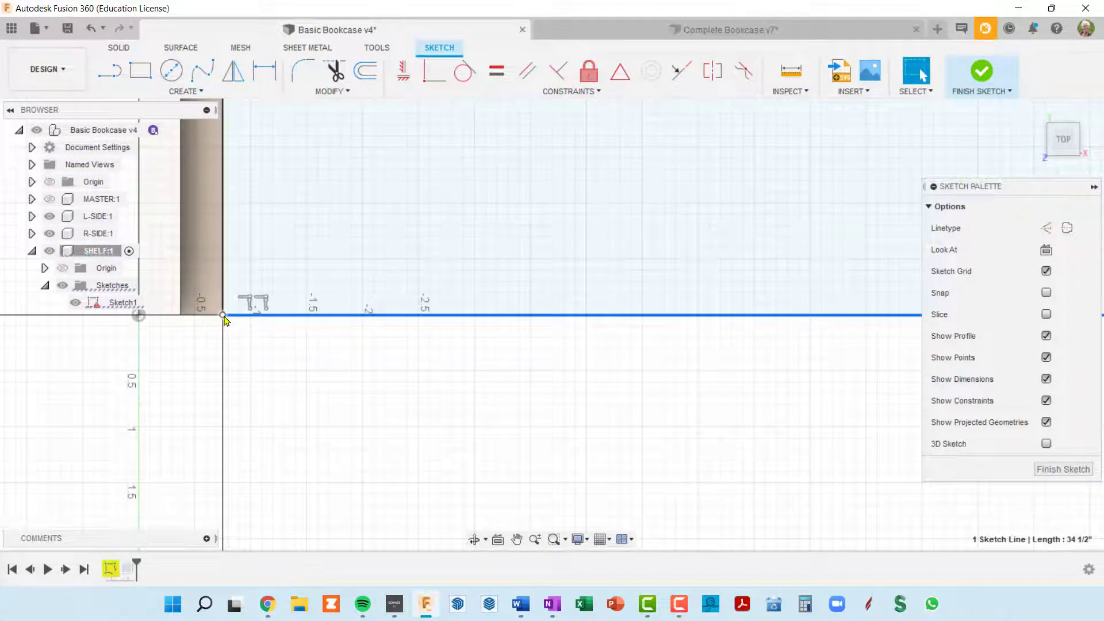
scroll(224, 320, "down", 3)
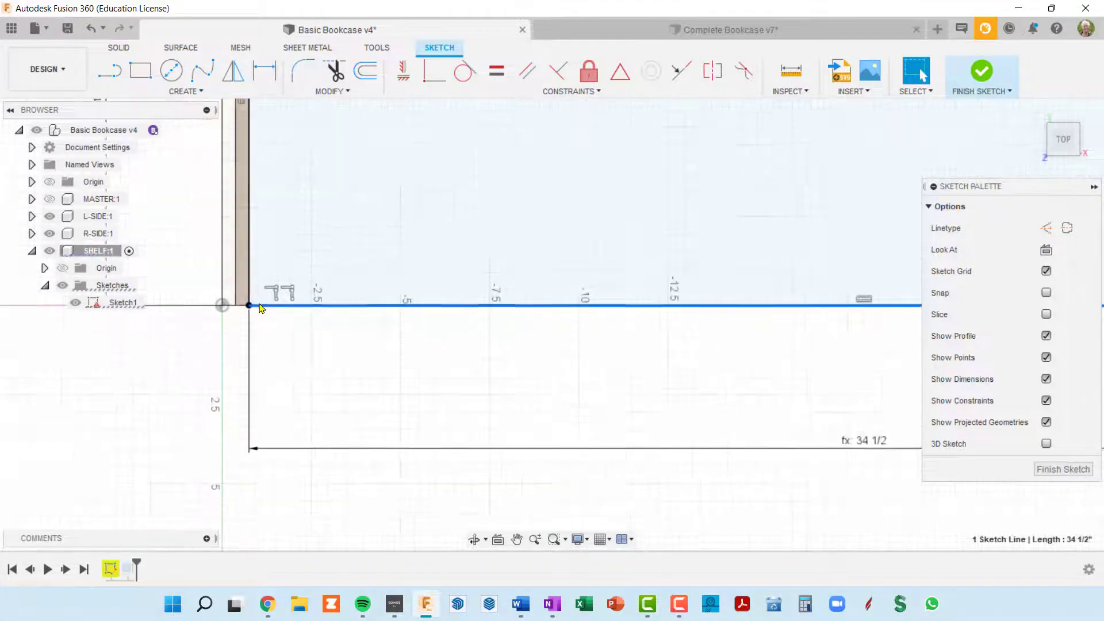
scroll(284, 351, "up", 2)
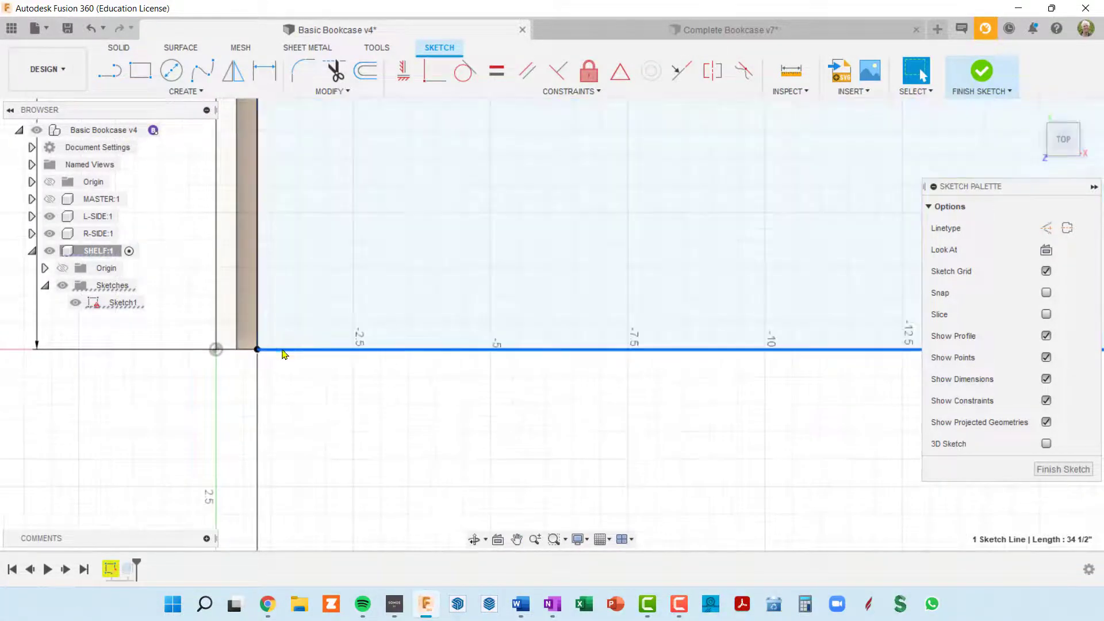
scroll(285, 352, "down", 3)
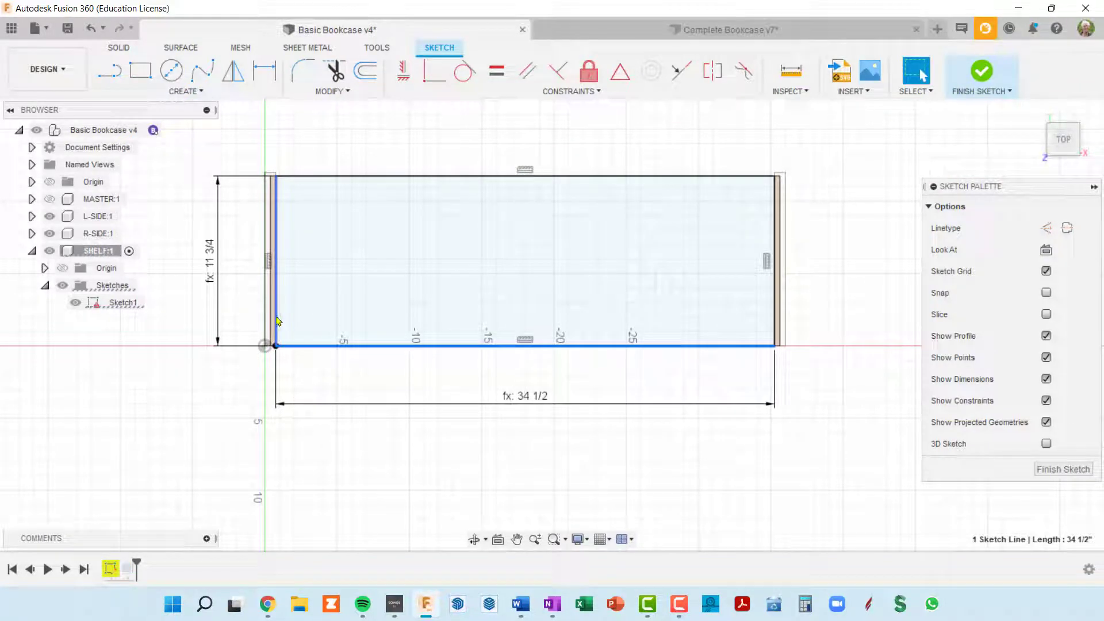
left_click(276, 321)
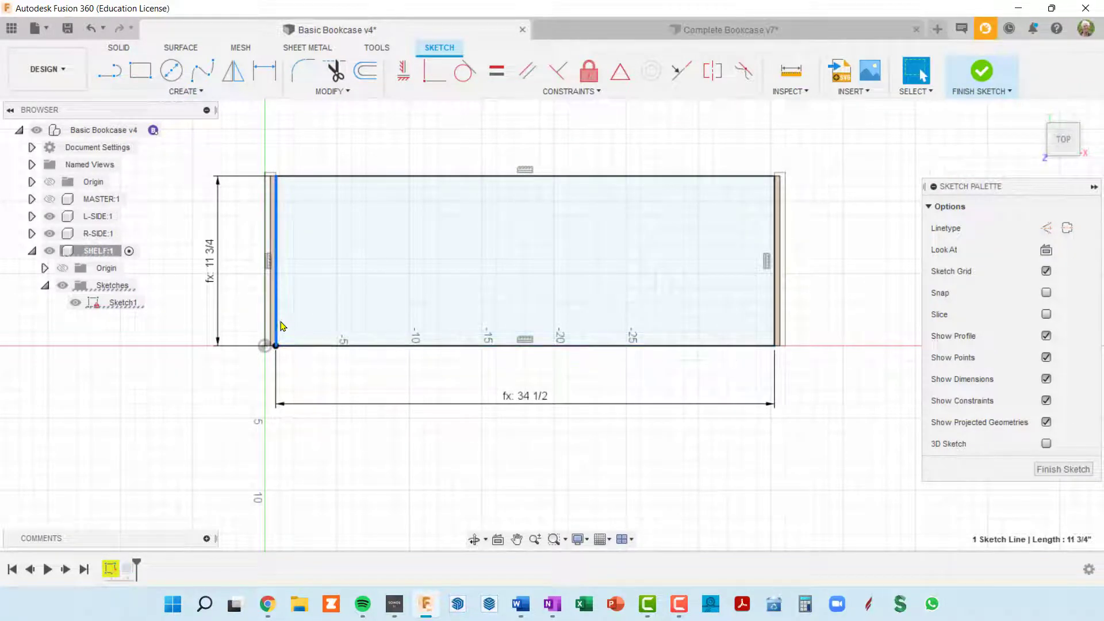
left_click(304, 348)
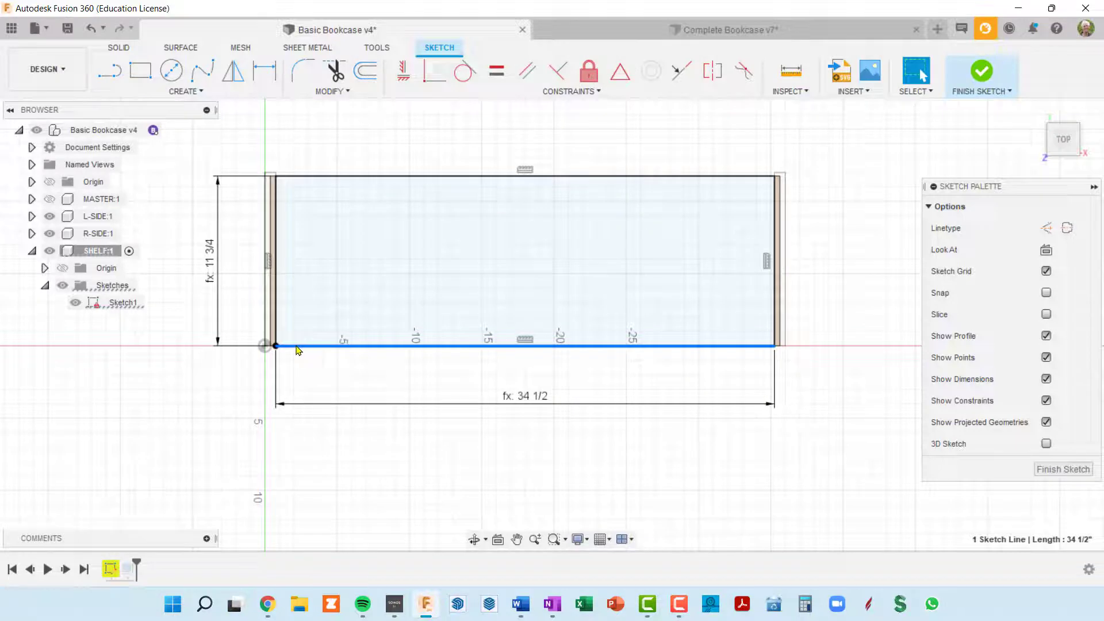
scroll(297, 350, "up", 5)
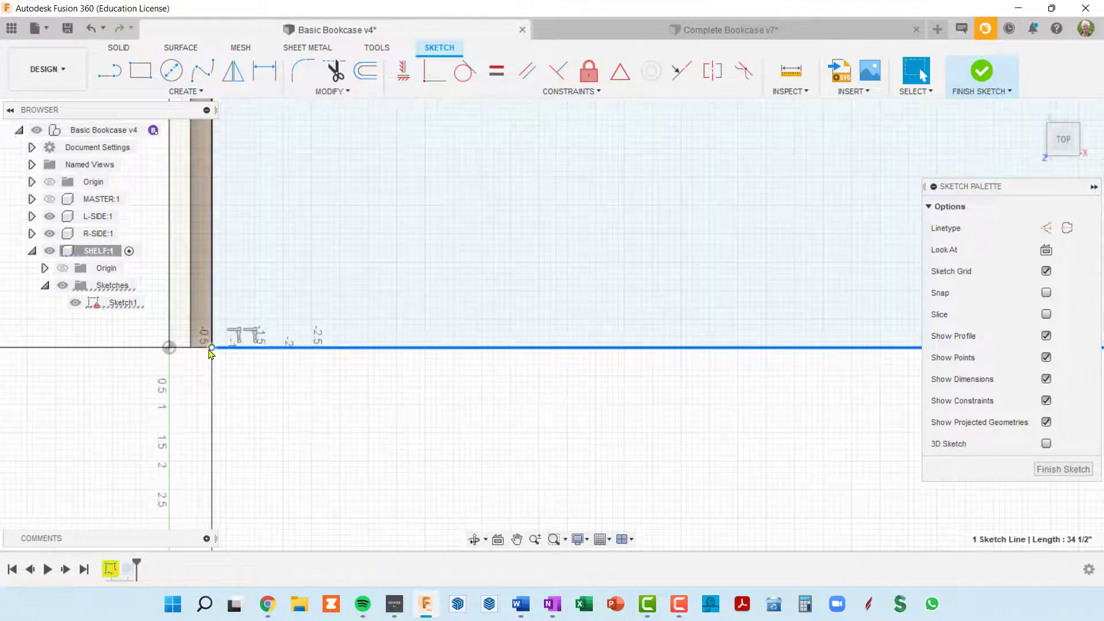
- Examine at an angle how the shelf rectangle's front-left corner meets the groove in the left side panel
scroll(213, 353, "down", 2)
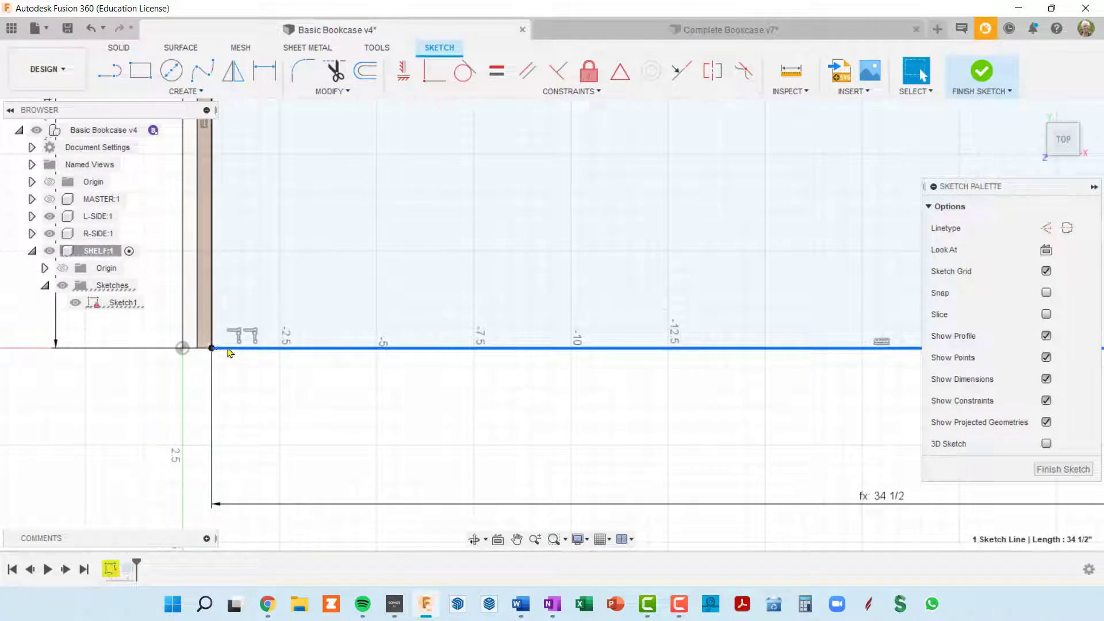
middle_click_drag(230, 352, 218, 280, "shift")
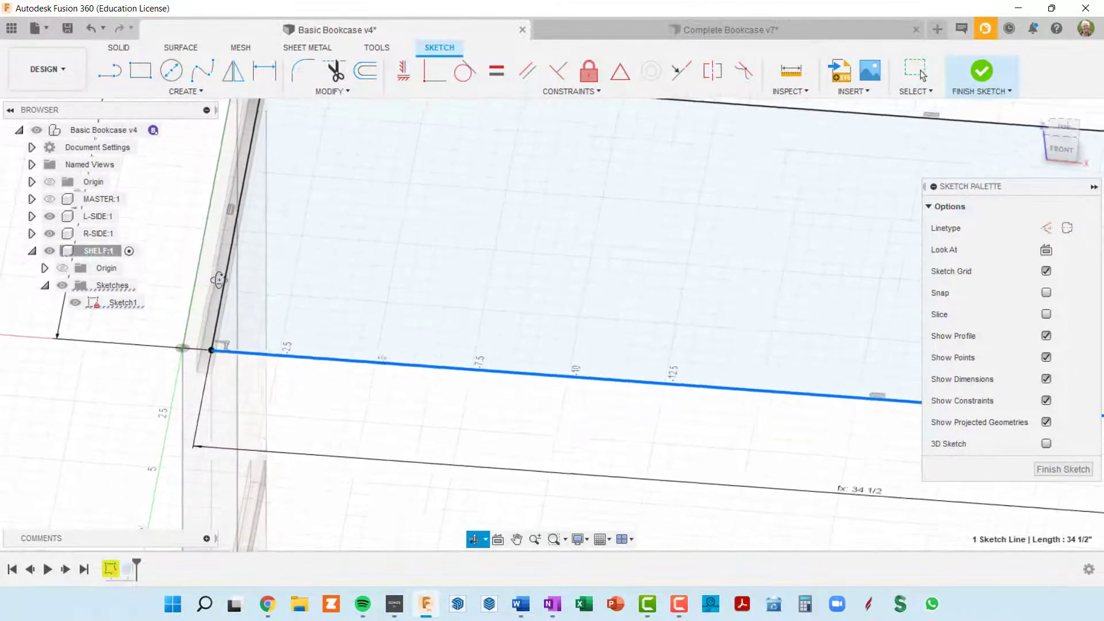
scroll(199, 362, "up", 4)
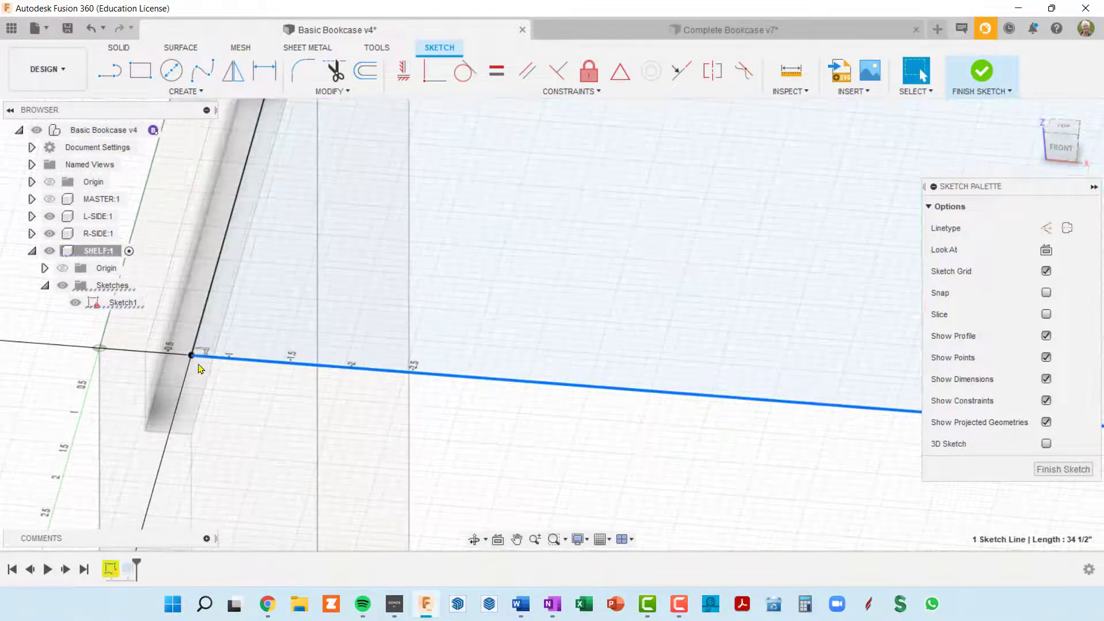
middle_click_drag(198, 368, 230, 302)
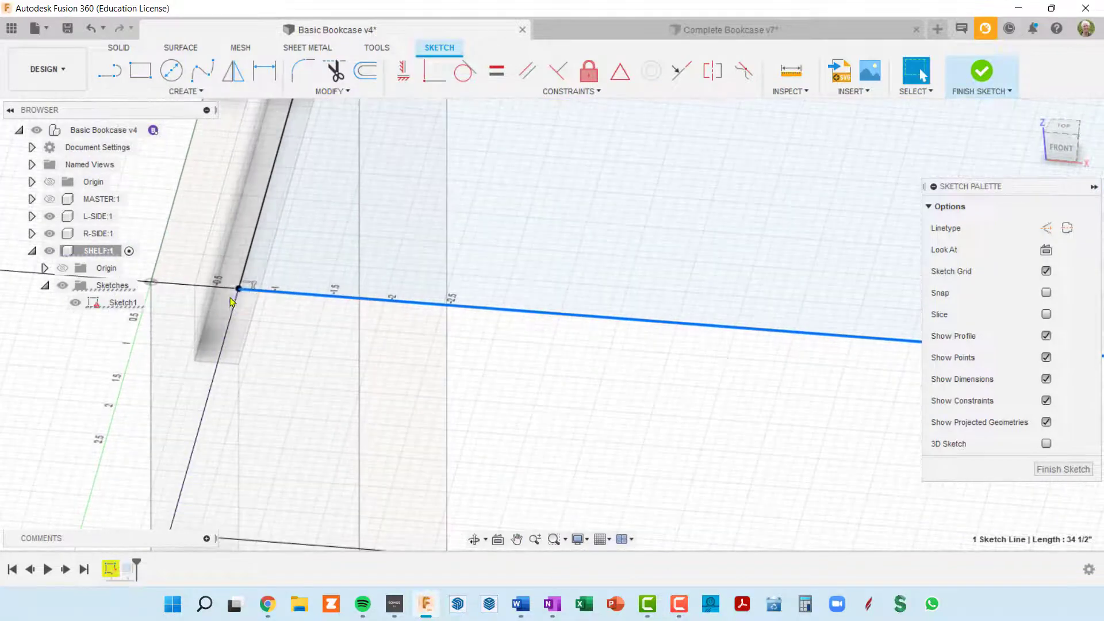
scroll(239, 290, "up", 3)
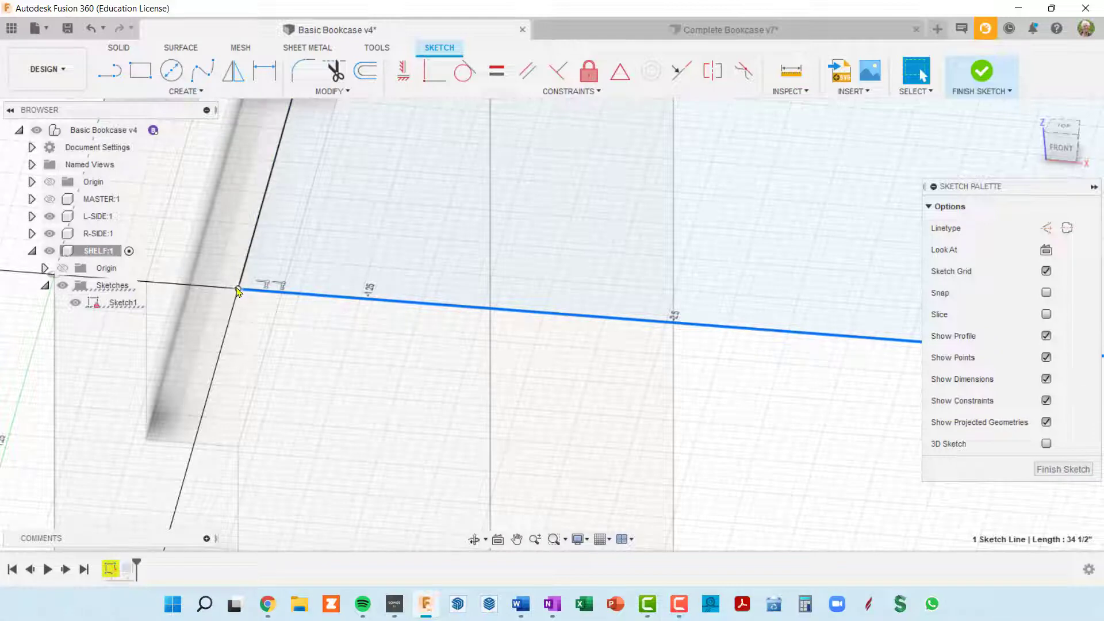
scroll(238, 291, "down", 3)
scroll(240, 291, "down", 2)
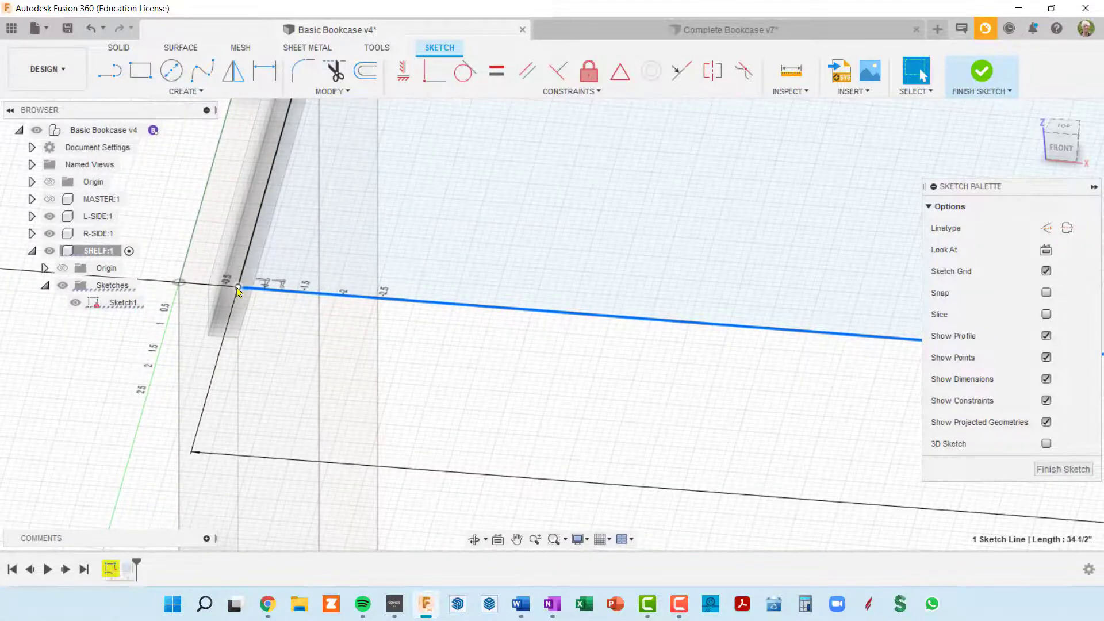
scroll(278, 365, "down", 4)
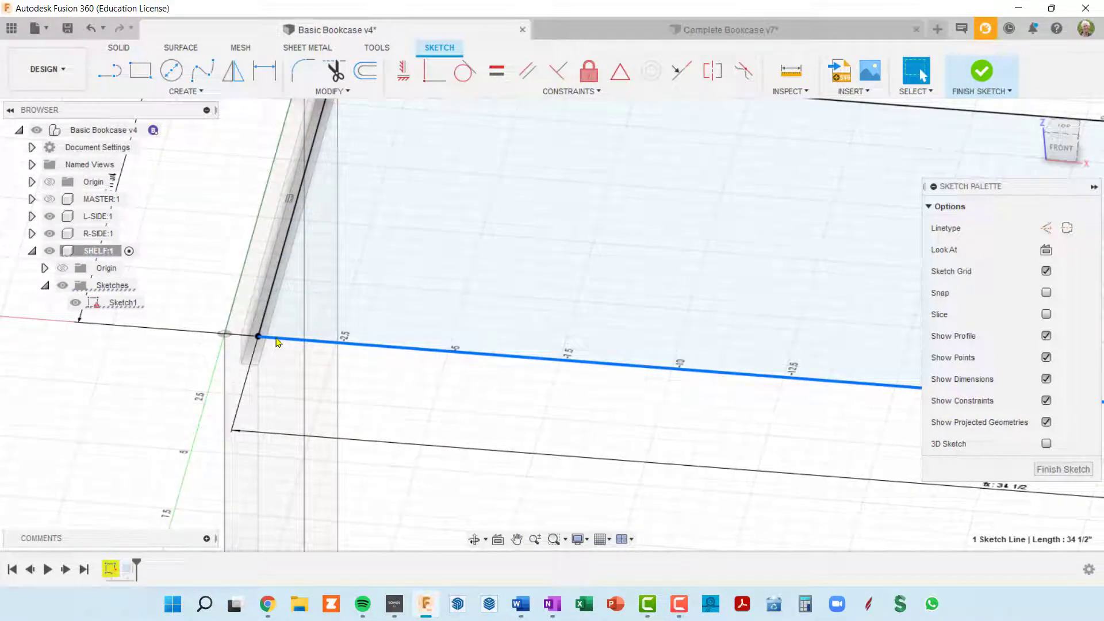
- Delete the coincident constraints from the front line and the left line of the shelf rectangle
right_click(277, 343)
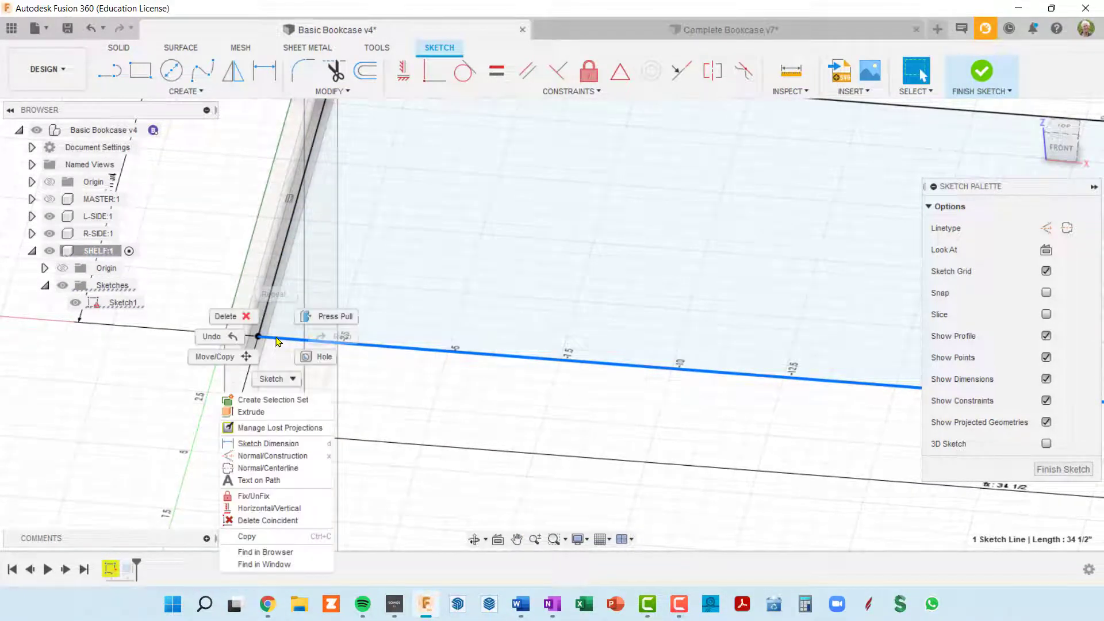
left_click(287, 521)
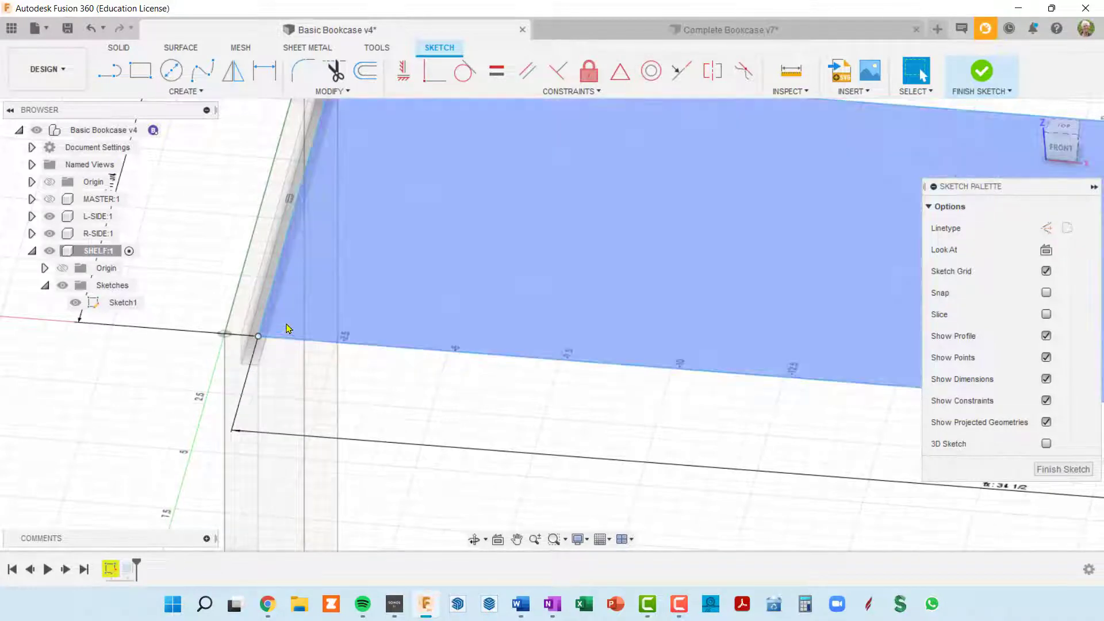
right_click(268, 303)
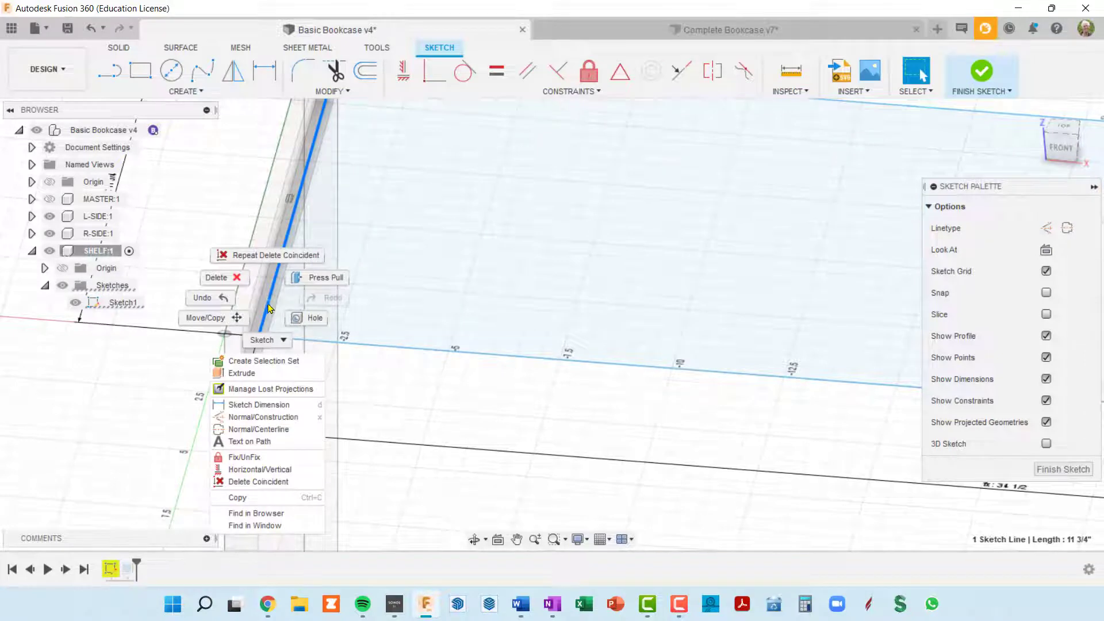
left_click(298, 483)
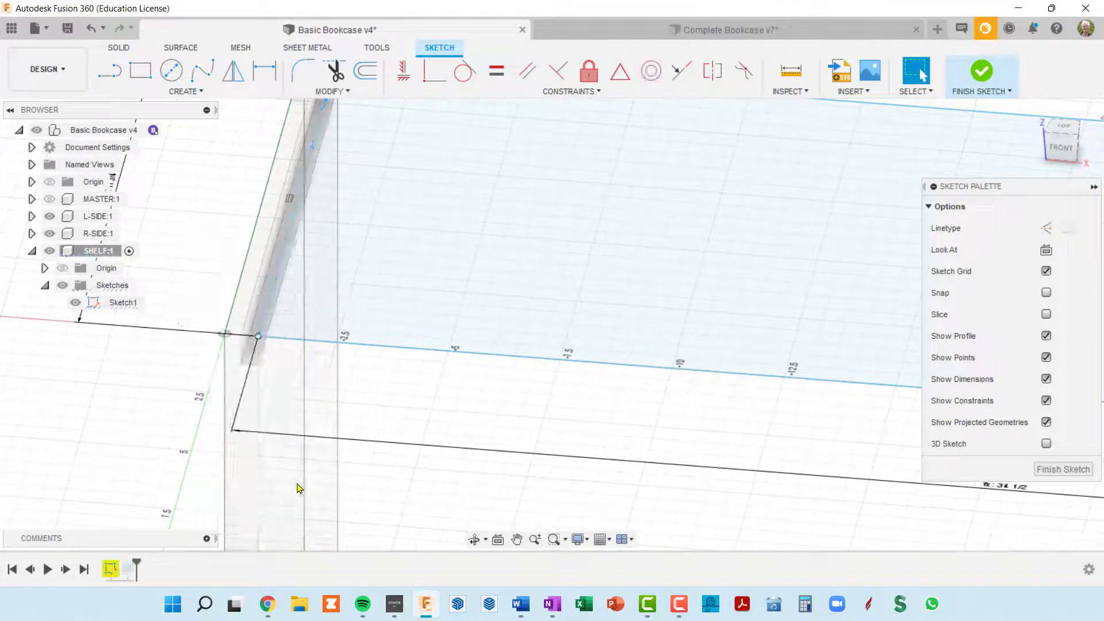
- Delete the 34 1/2 length dimension along the front of the shelf rectangle
scroll(348, 403, "down", 3)
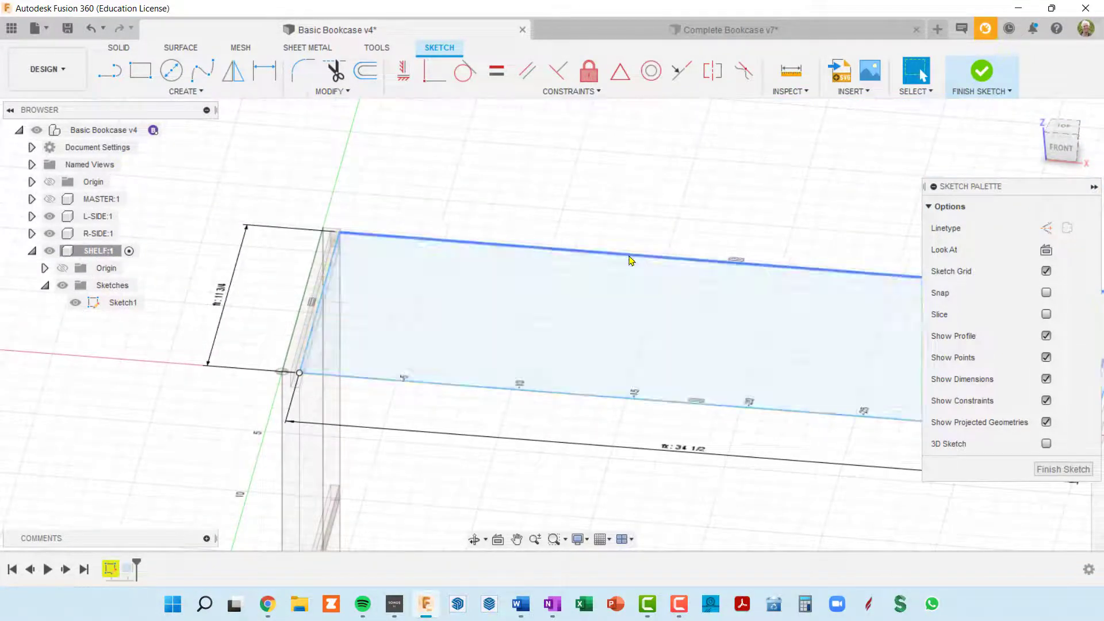
mouse_move(631, 260)
middle_mouse_down()
mouse_move(549, 230)
mouse_move(392, 225)
middle_mouse_up()
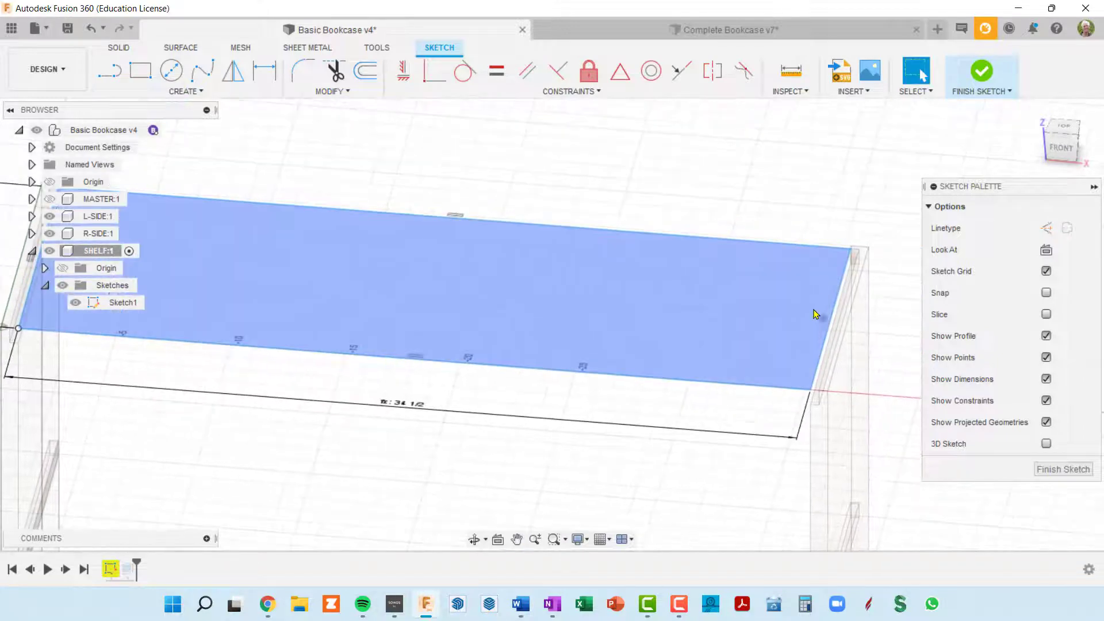
middle_click_drag(497, 271, 577, 314)
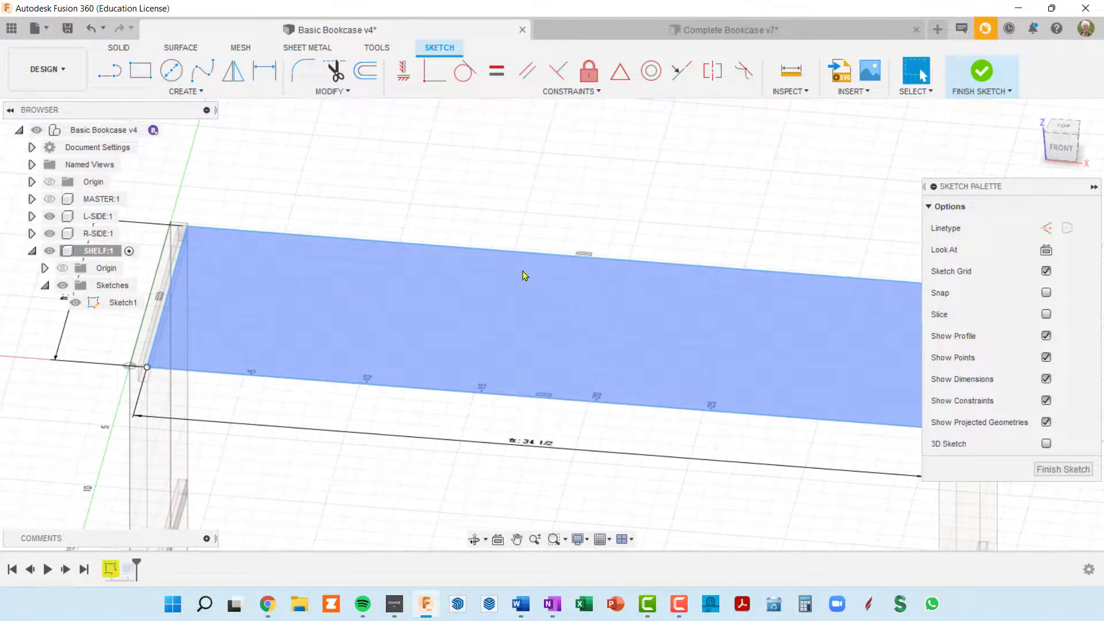
double_click(516, 254)
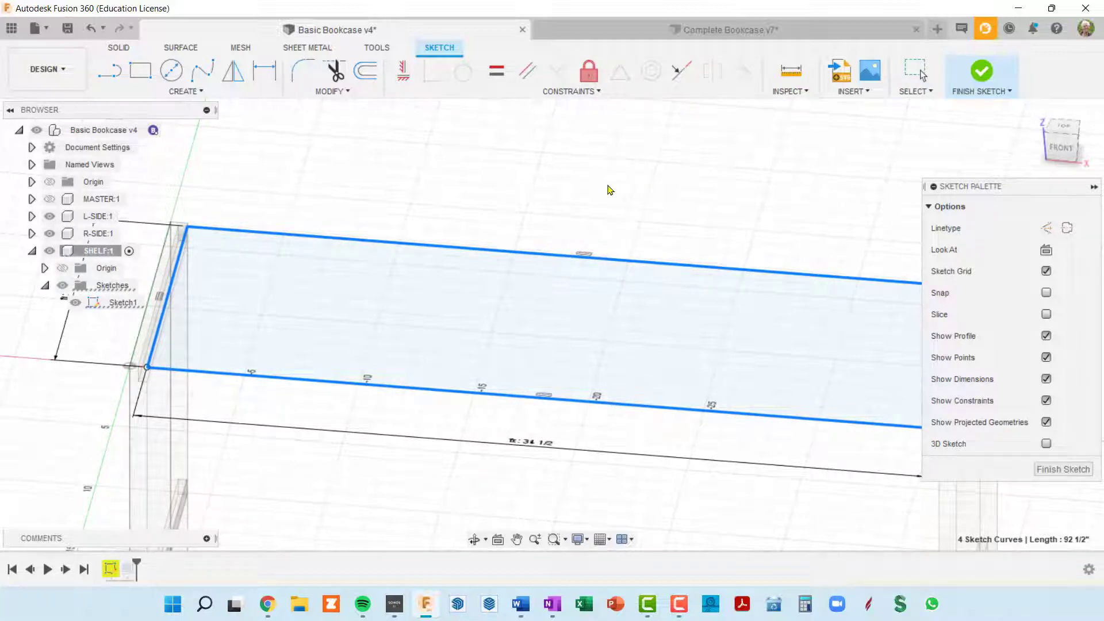
scroll(300, 312, "up", 5)
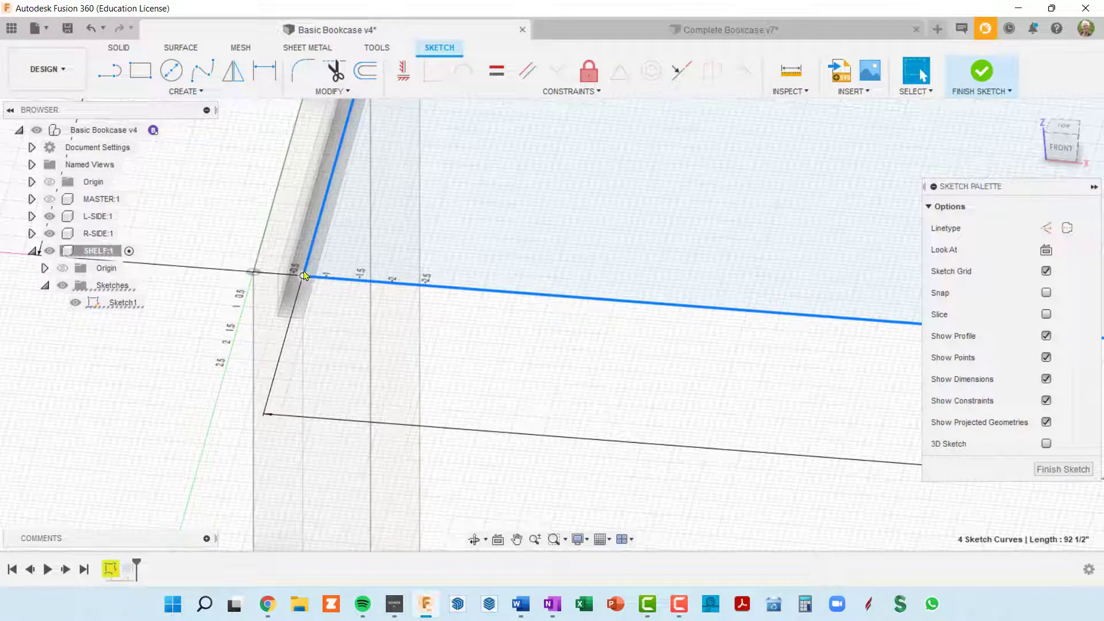
scroll(304, 278, "down", 5)
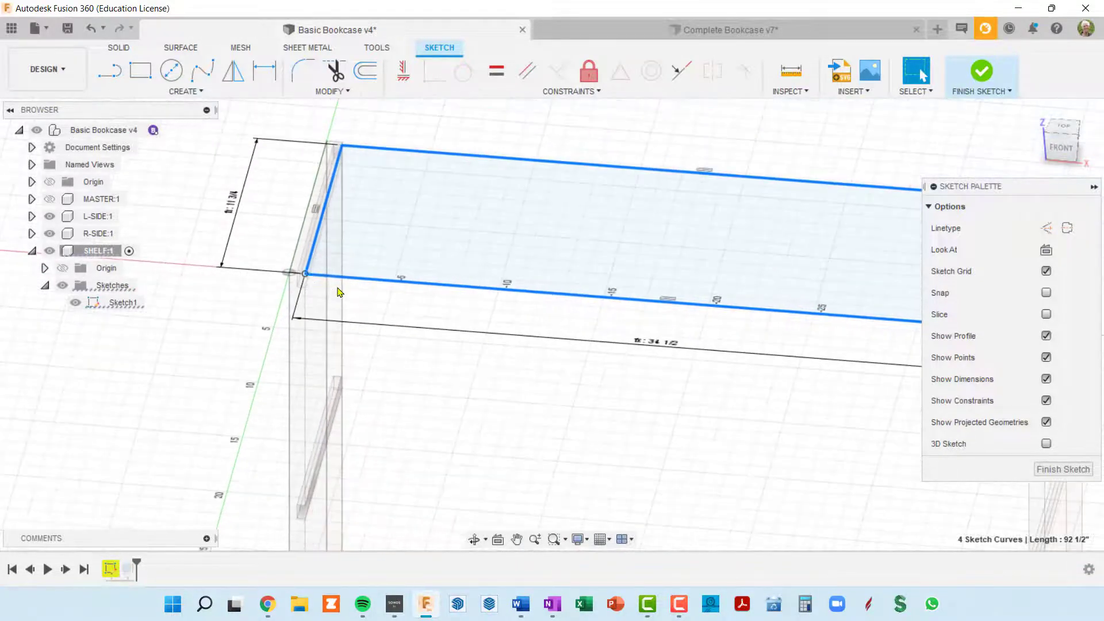
middle_click_drag(340, 291, 308, 276)
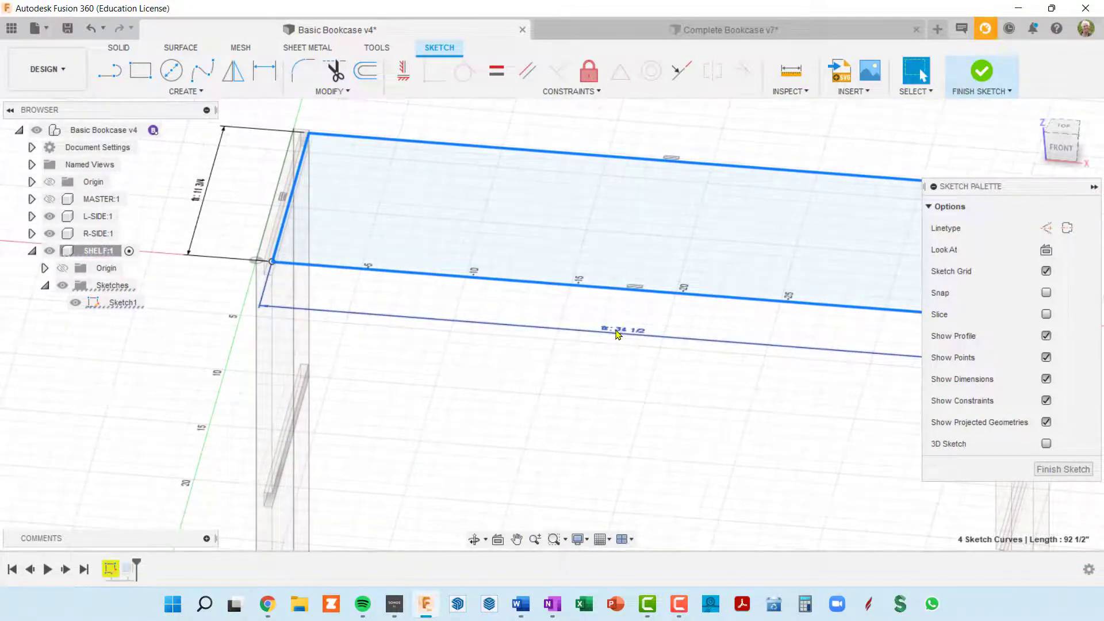
scroll(617, 334, "up", 3)
left_click(632, 329)
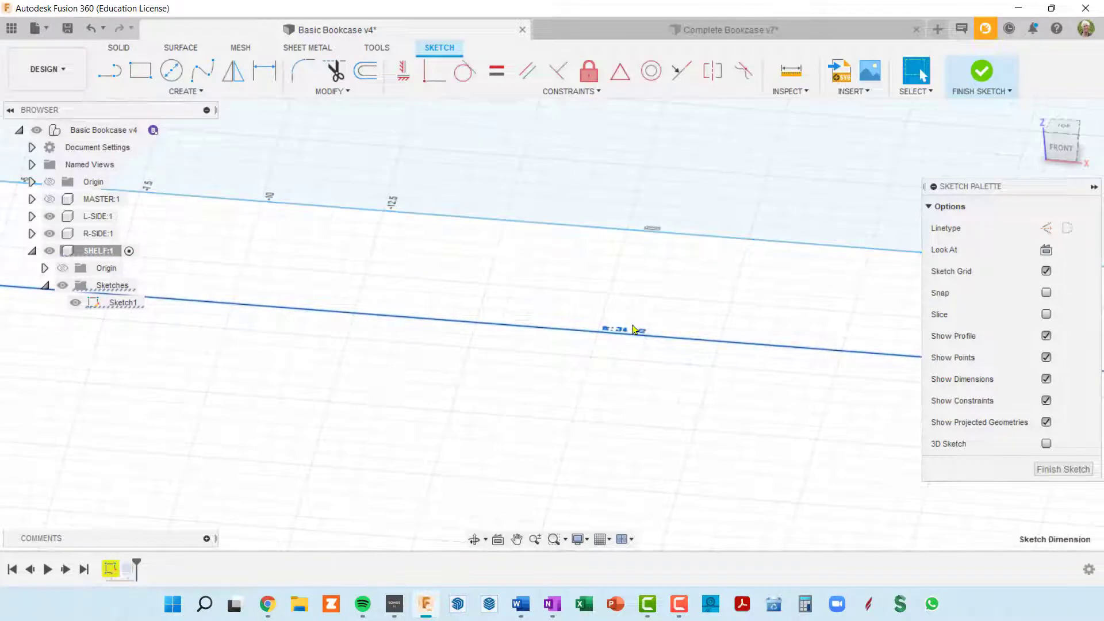
key("Delete")
- Select the whole shelf rectangle and move it away from its corner point, toward the right side panel and forward
scroll(443, 224, "down", 5)
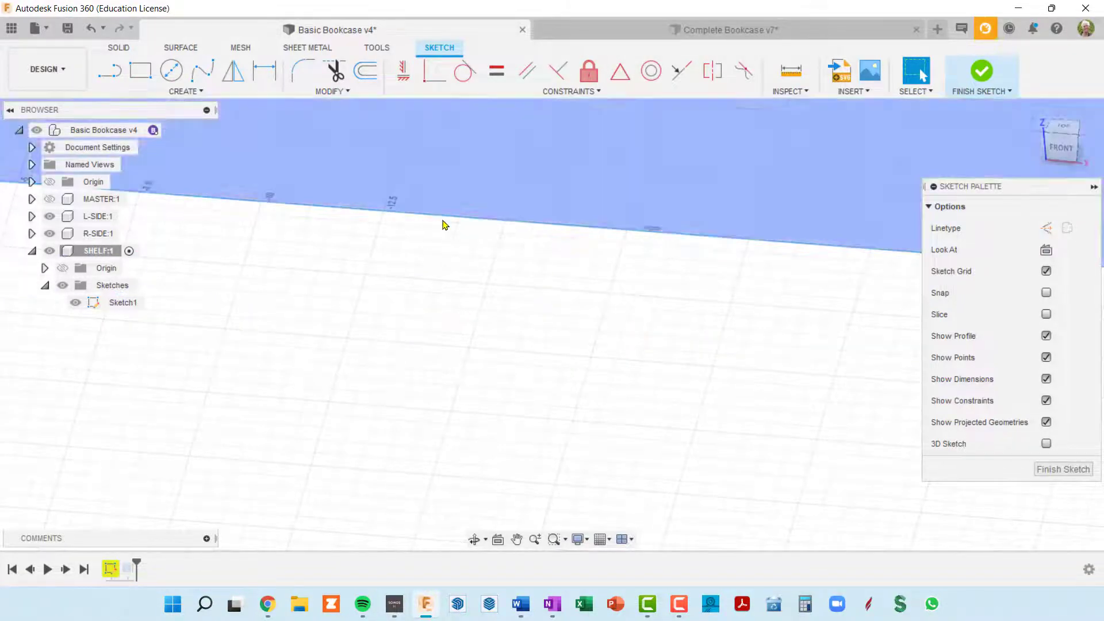
scroll(437, 311, "down", 2)
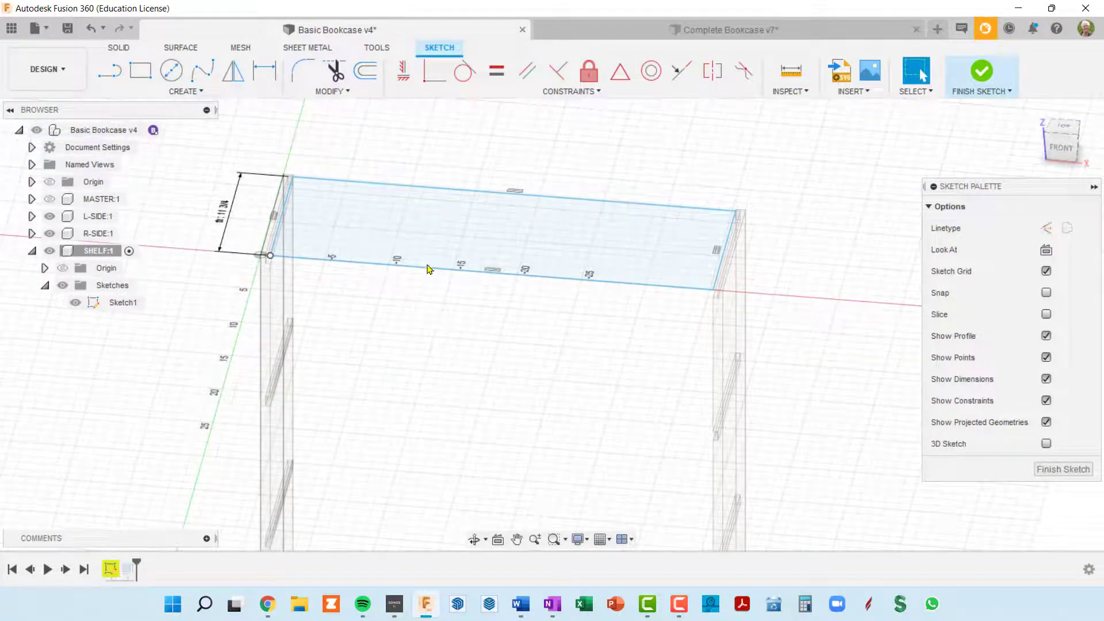
double_click(443, 192)
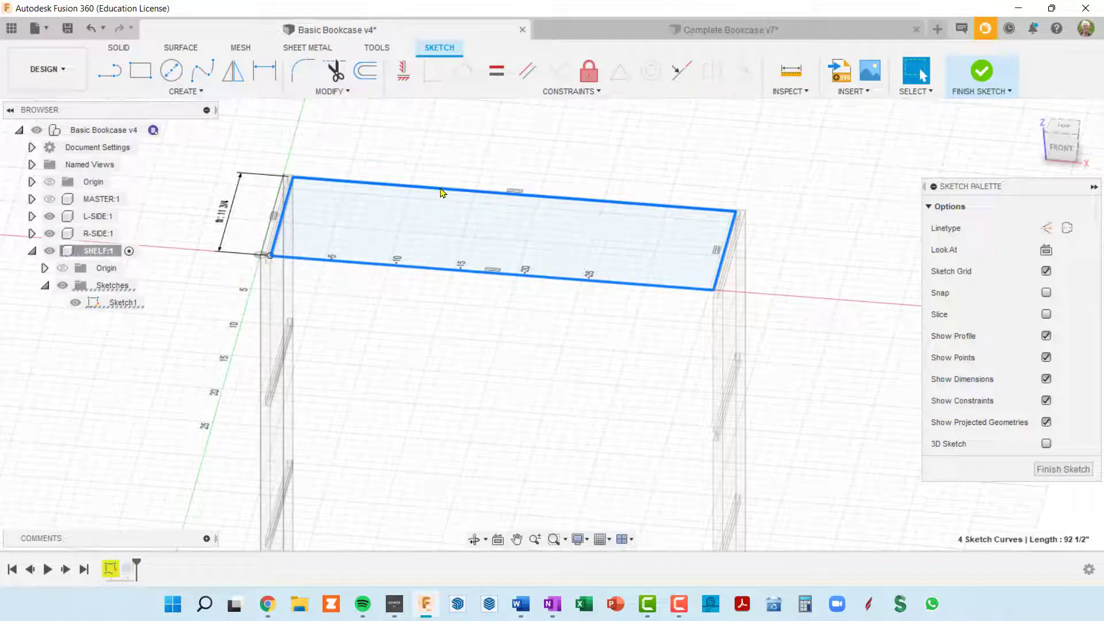
mouse_move(443, 193)
left_mouse_down()
mouse_move(471, 168)
mouse_move(457, 173)
mouse_move(512, 207)
mouse_move(467, 167)
mouse_move(498, 205)
left_mouse_up()
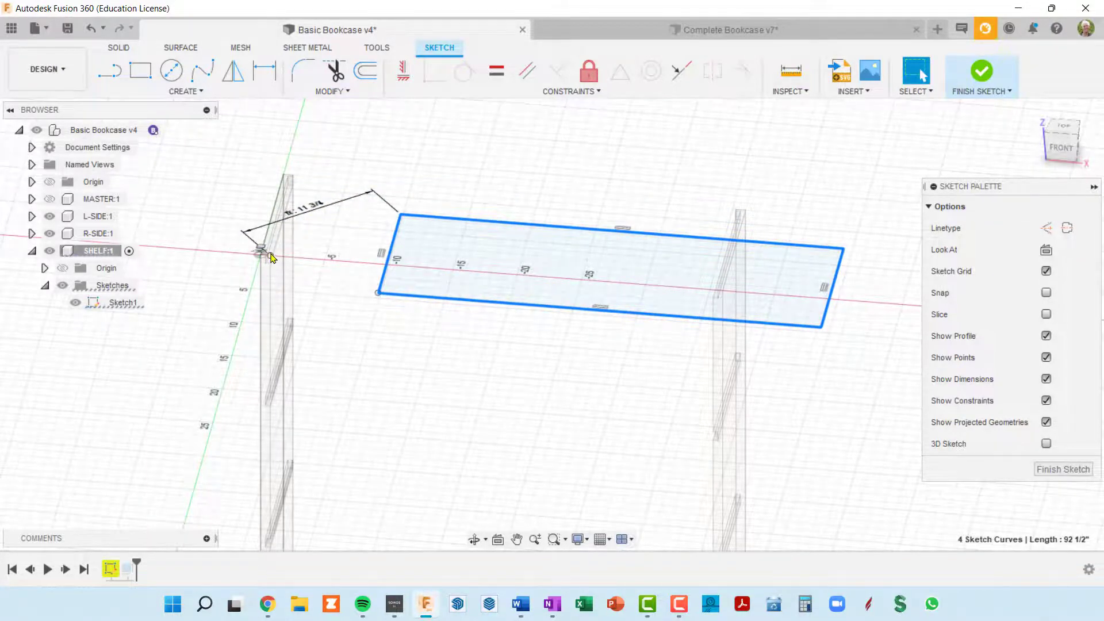
- Delete the 11 3/4 depth dimension that still ties the rectangle's back-left corner to the old projected point
scroll(270, 256, "up", 5)
scroll(270, 260, "down", 2)
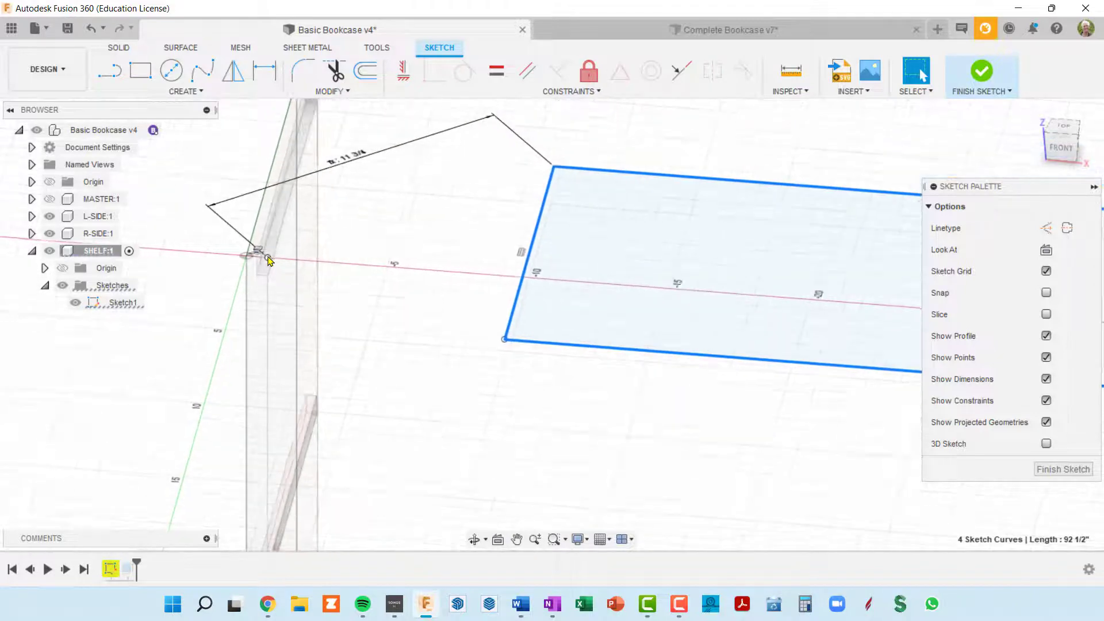
left_click(347, 161)
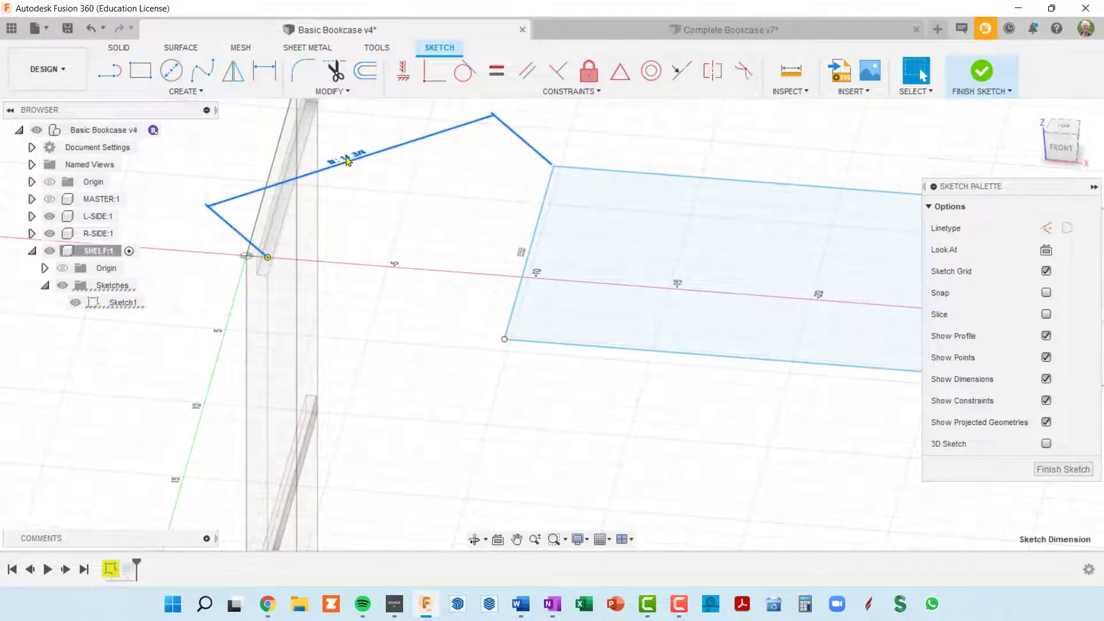
key("Delete")
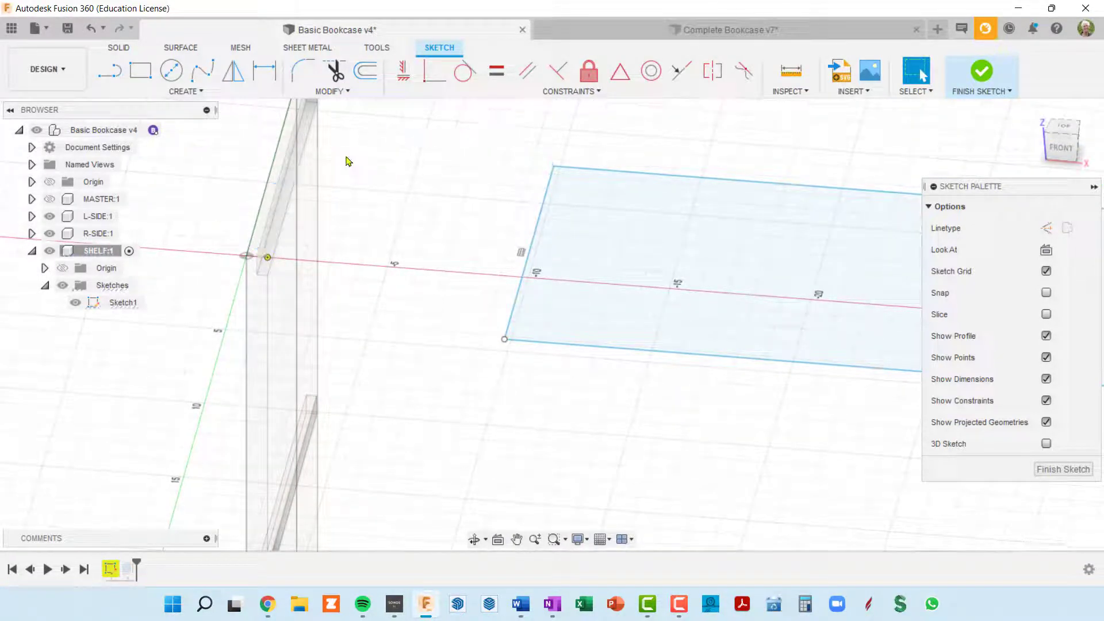
- Delete the leftover projected point at the groove of the left side panel
scroll(252, 274, "up", 4)
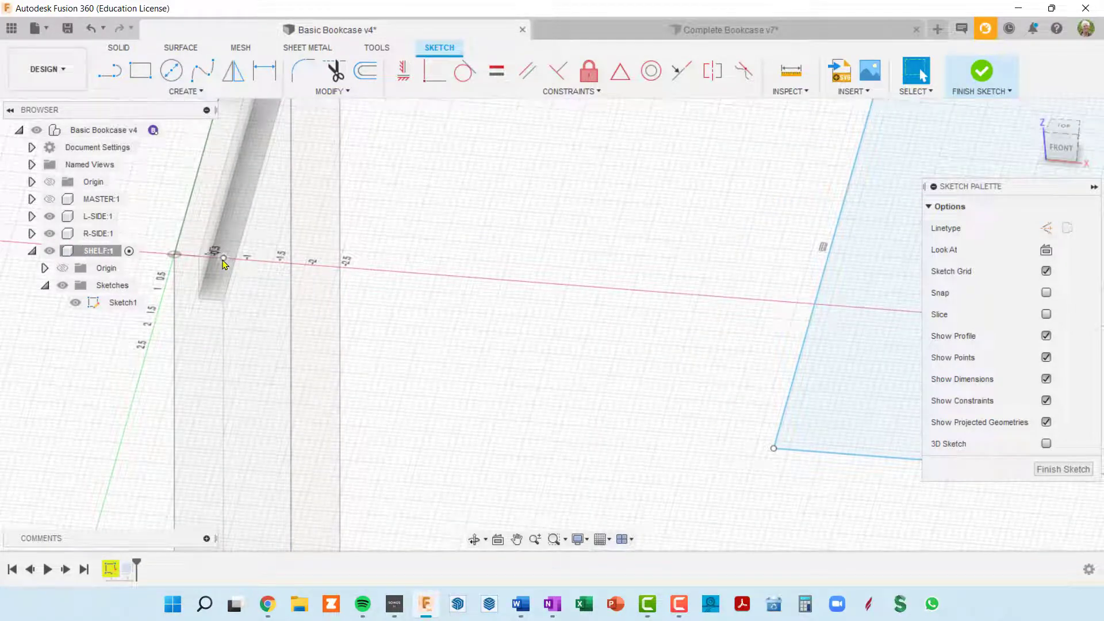
scroll(226, 268, "down", 5)
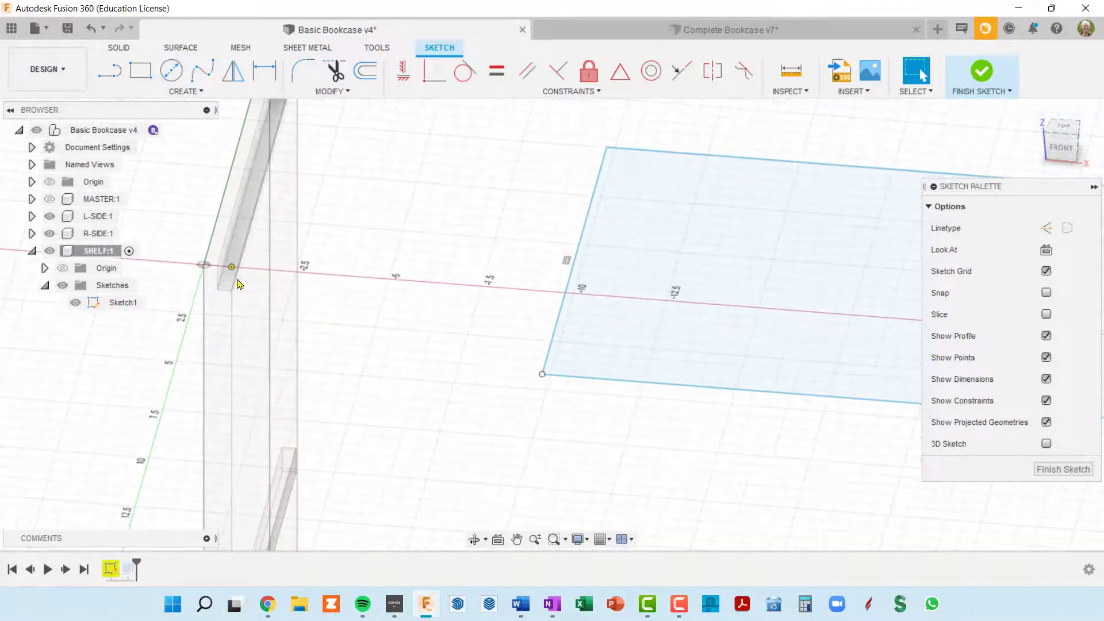
left_click(231, 268)
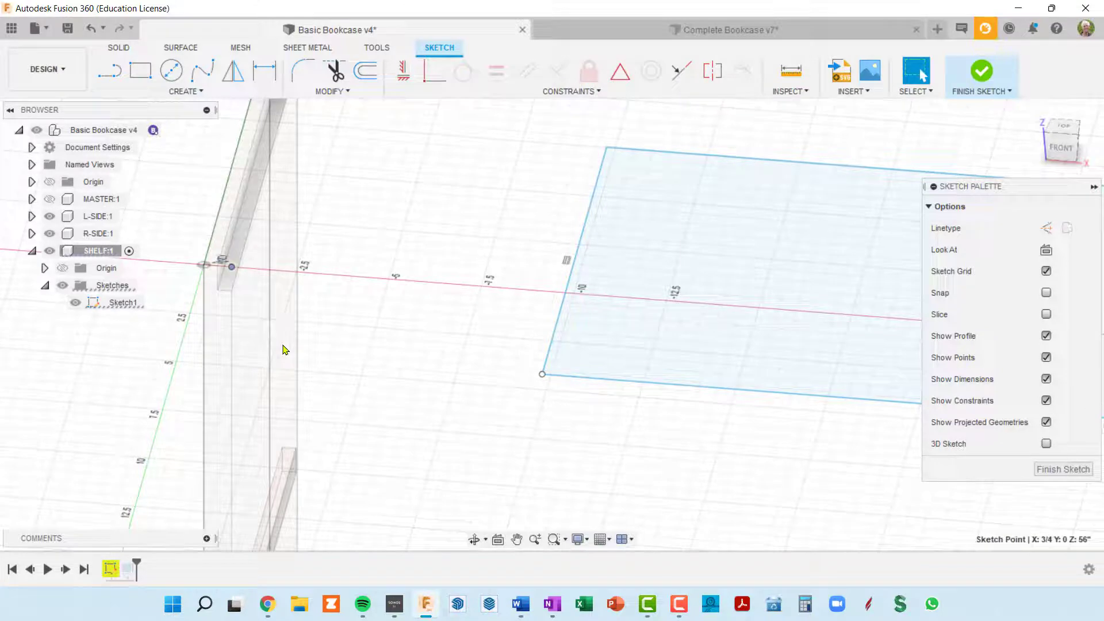
key("Escape")
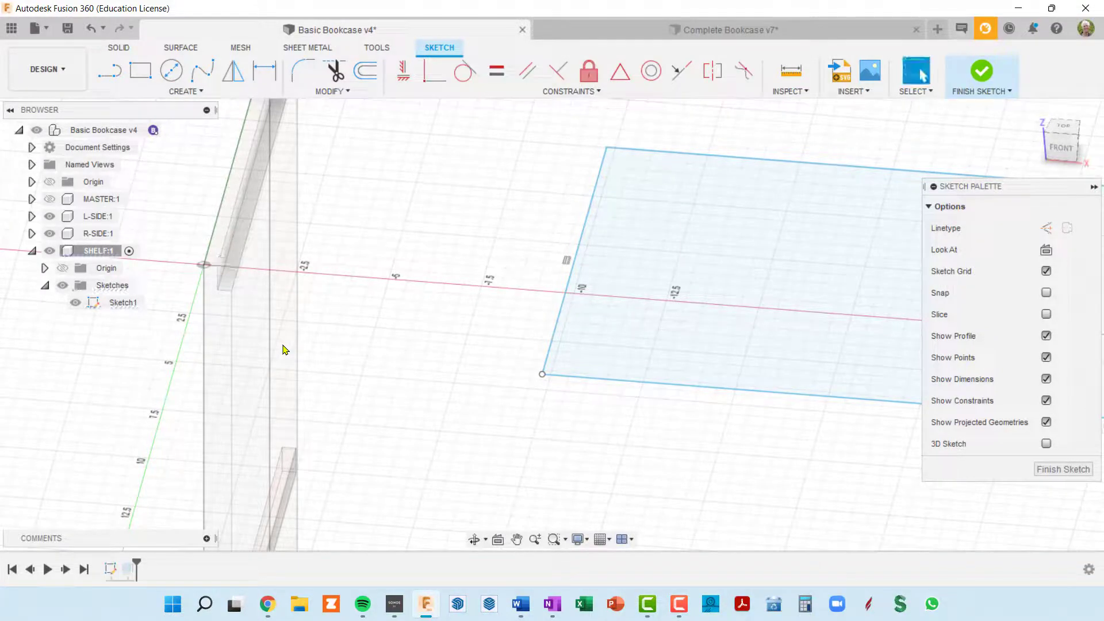
- Select the whole shelf rectangle and move it behind the red axis, closer to the left side panel
scroll(282, 350, "down", 3)
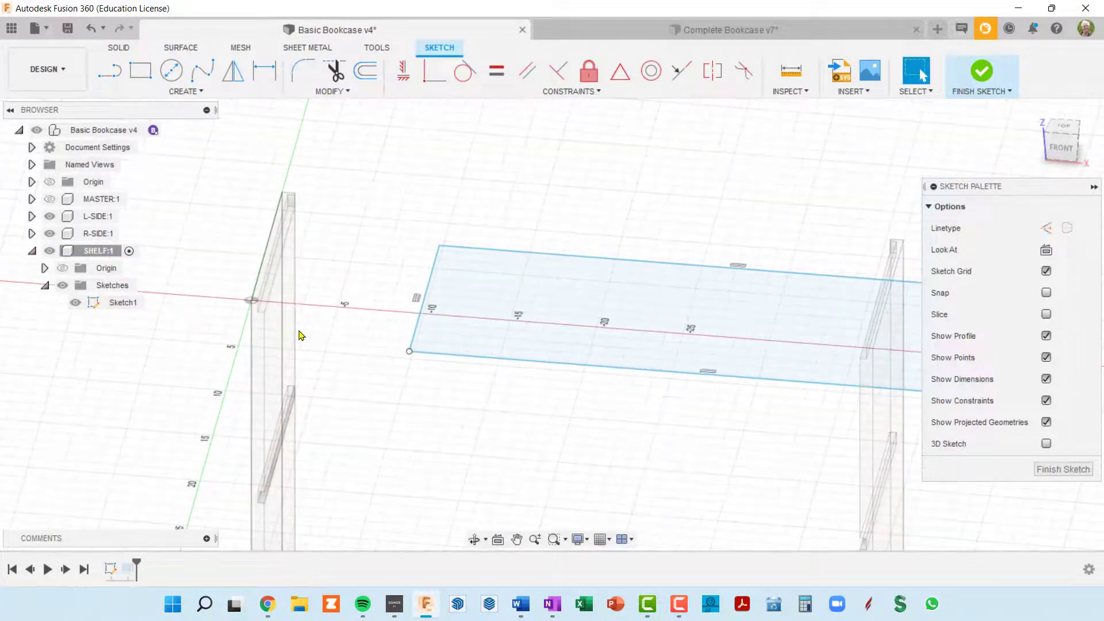
double_click(494, 365)
mouse_move(495, 365)
left_mouse_down()
mouse_move(504, 289)
mouse_move(316, 184)
mouse_move(542, 305)
mouse_move(455, 322)
left_mouse_up()
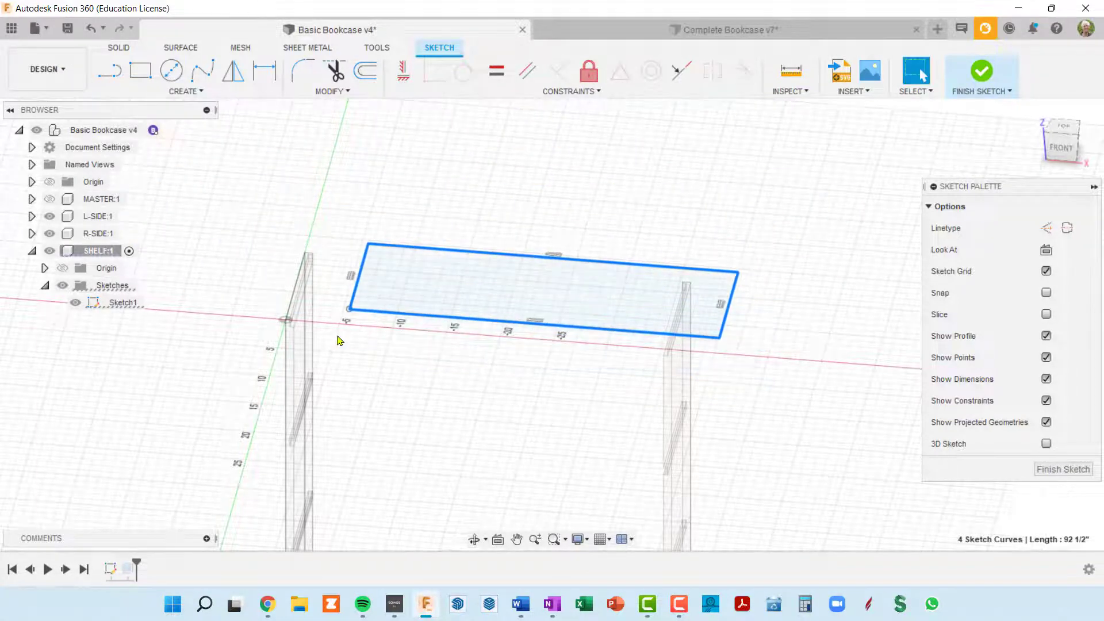
scroll(308, 337, "up", 4)
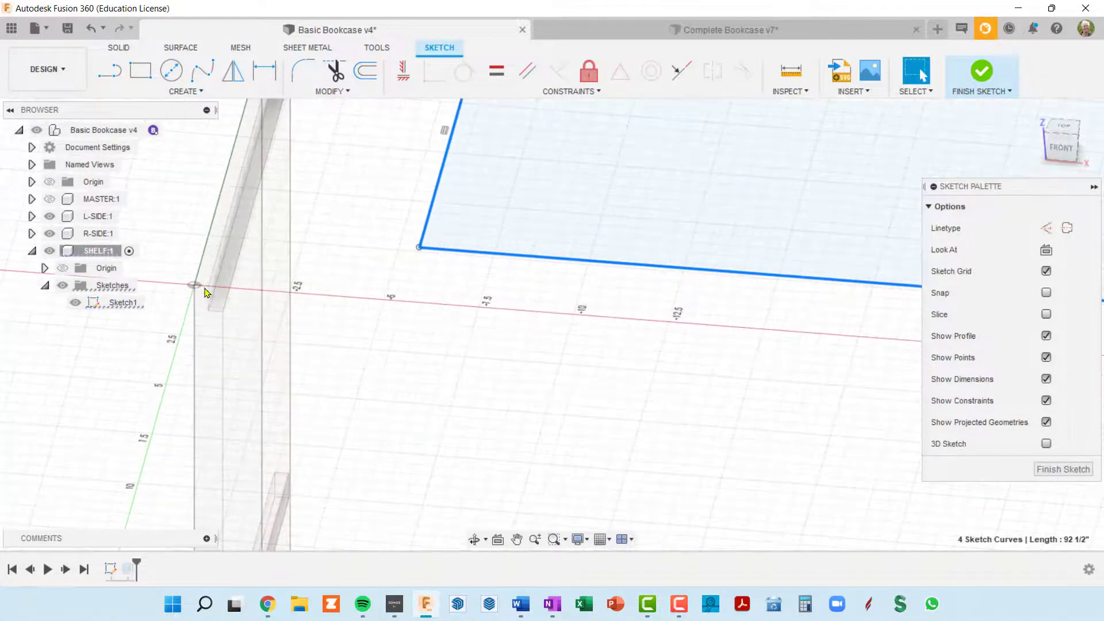
scroll(211, 289, "down", 5)
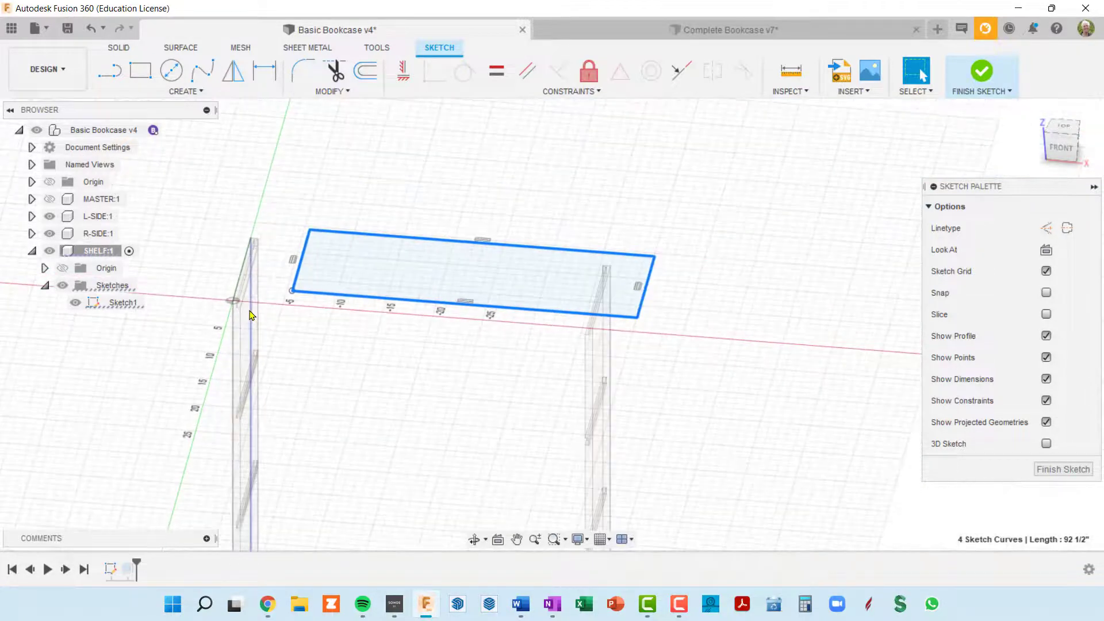
middle_click_drag(473, 300, 459, 283)
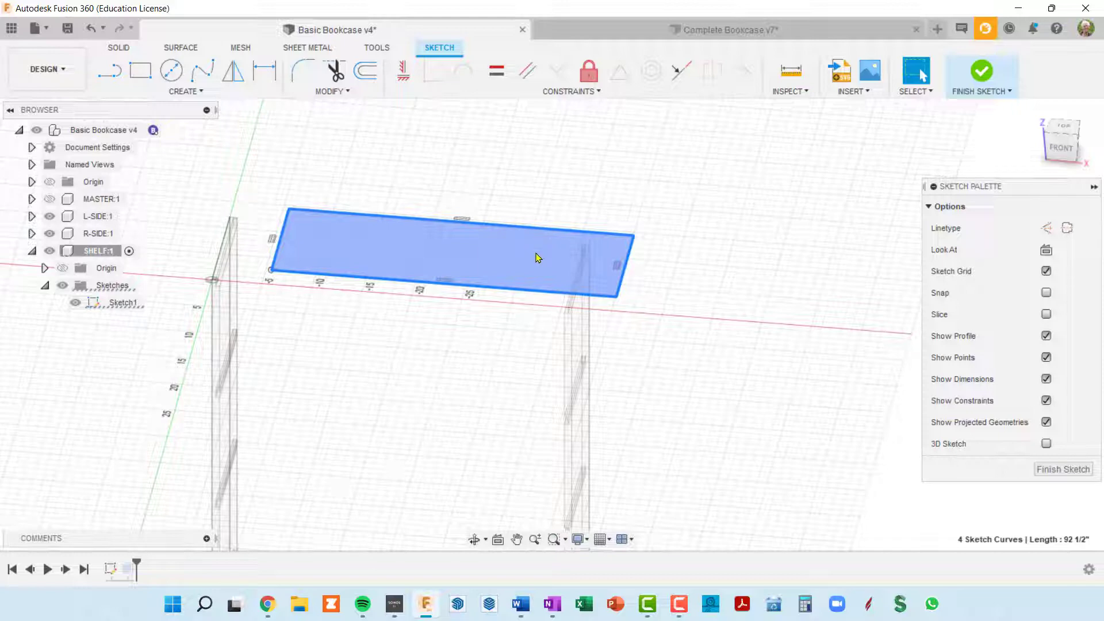
- View the shelf sketch and both side panels straight from the top
scroll(604, 271, "up", 3)
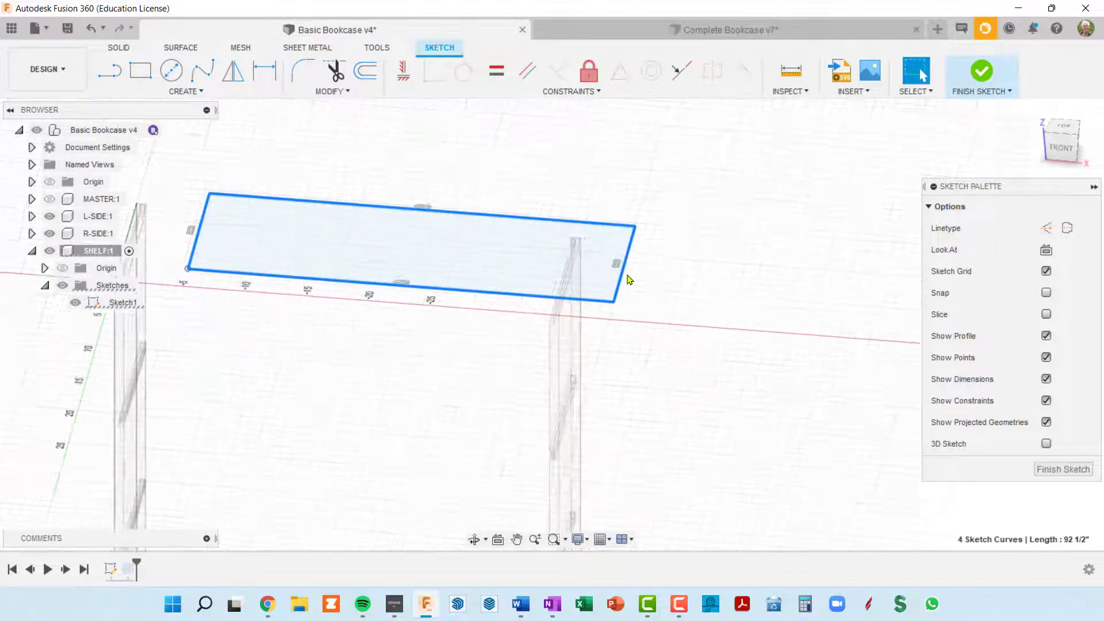
scroll(466, 222, "down", 4)
middle_click_drag(459, 225, 524, 249)
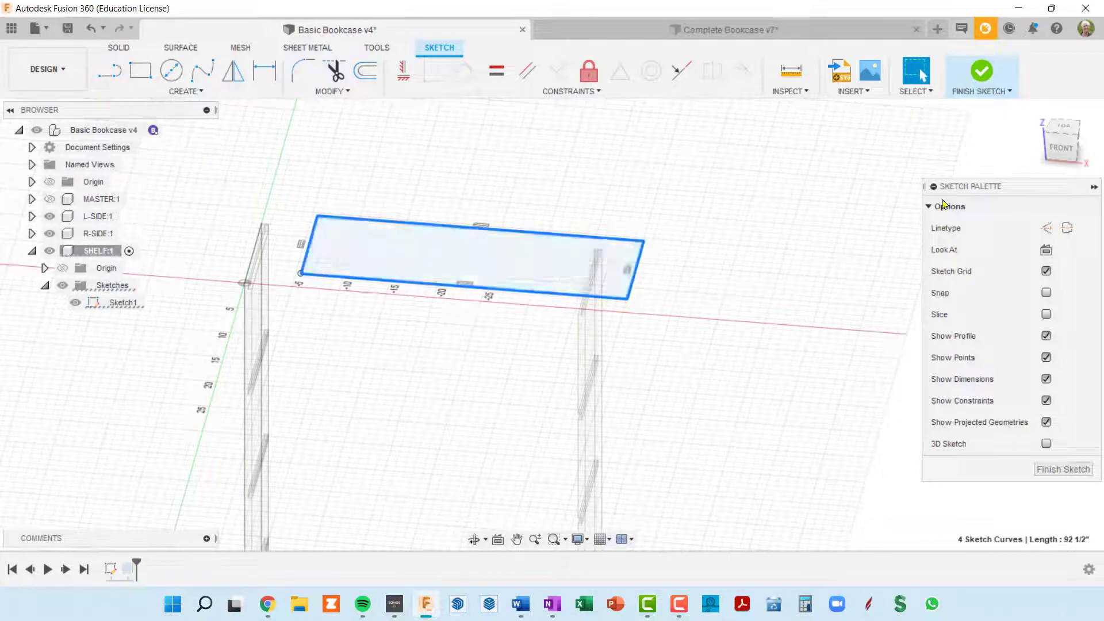
left_click(1064, 130)
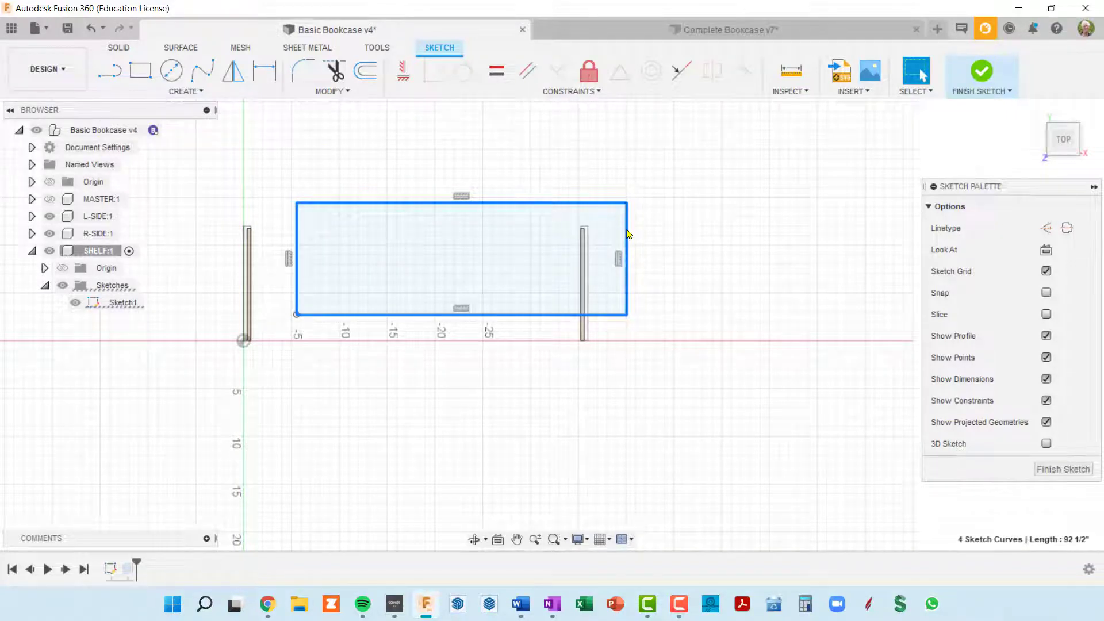
key("d")
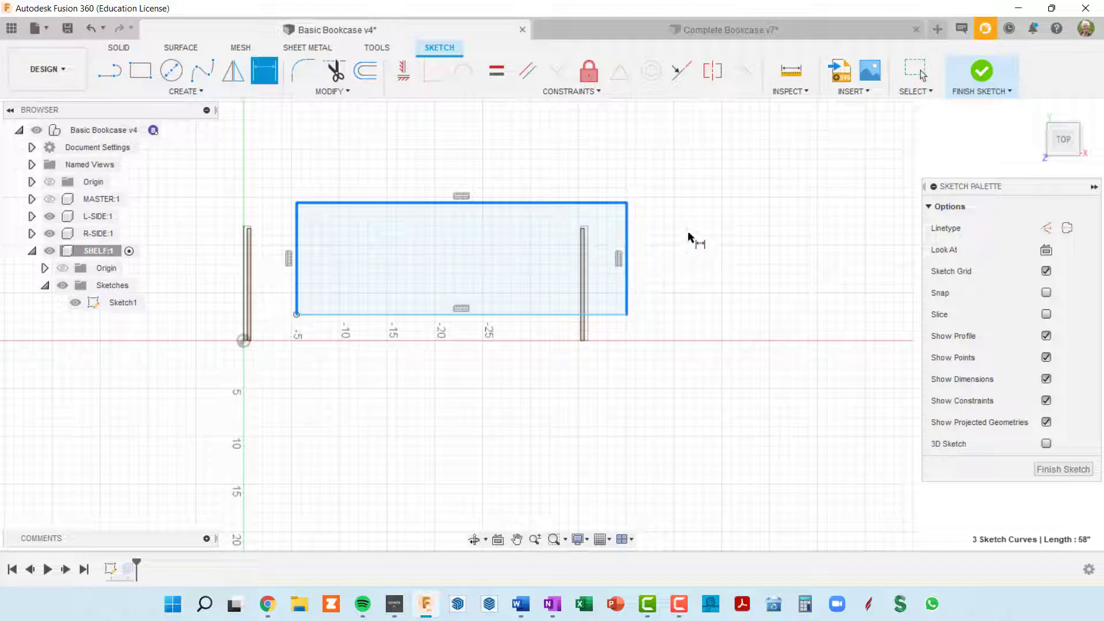
left_click(628, 254)
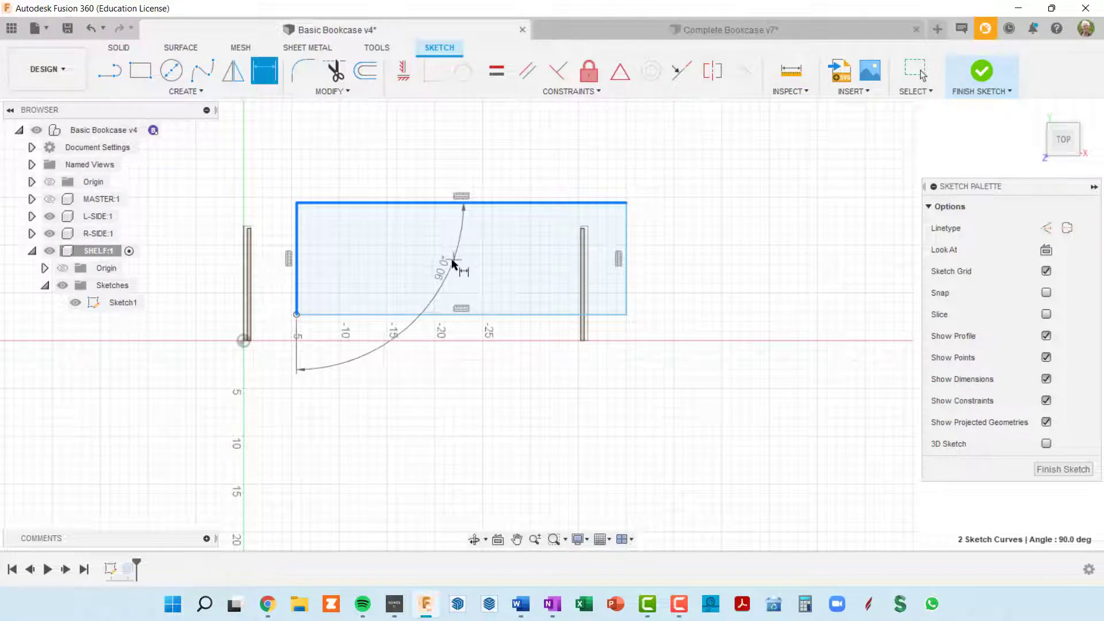
left_click(426, 282)
key("Escape")
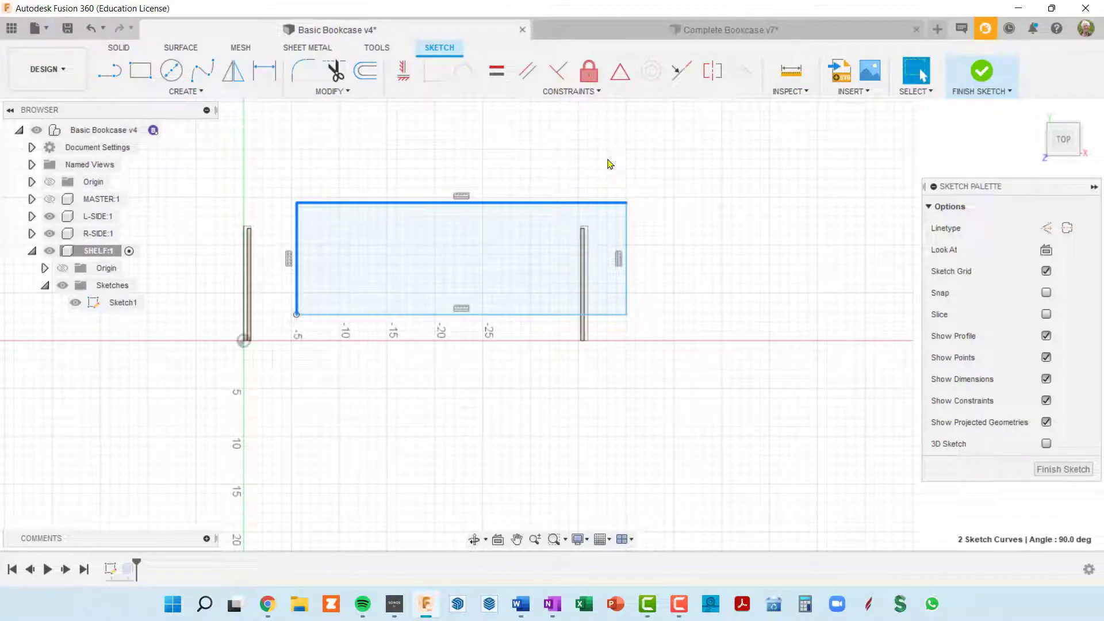
left_click(609, 163)
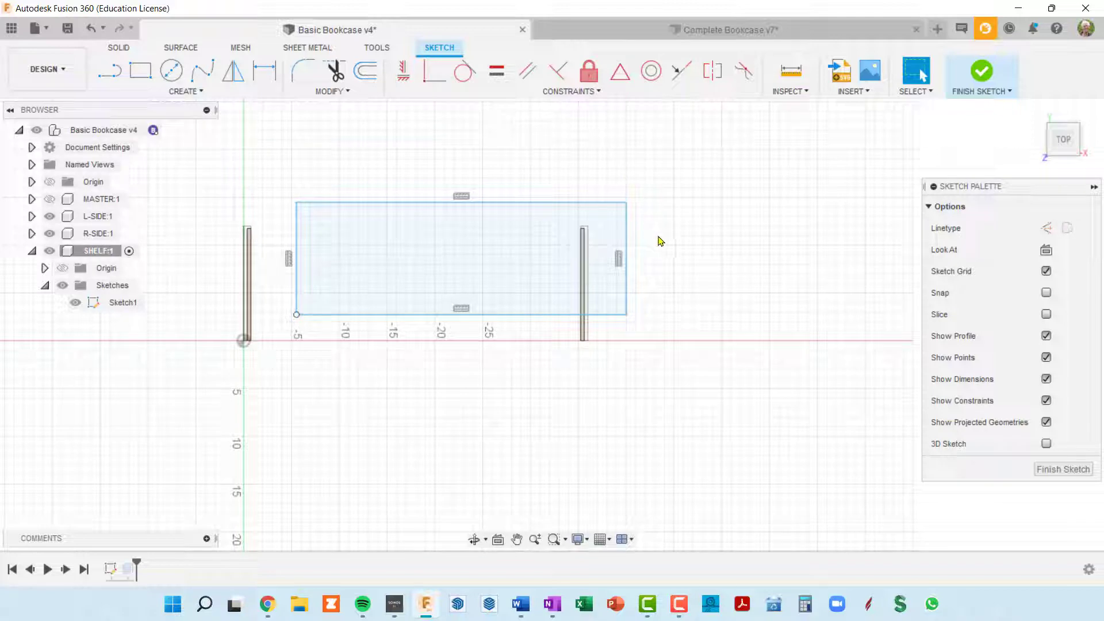
- Dimension the shelf rectangle's right edge with the depth expression caseDepth-plyBack
key("d")
left_click(627, 237)
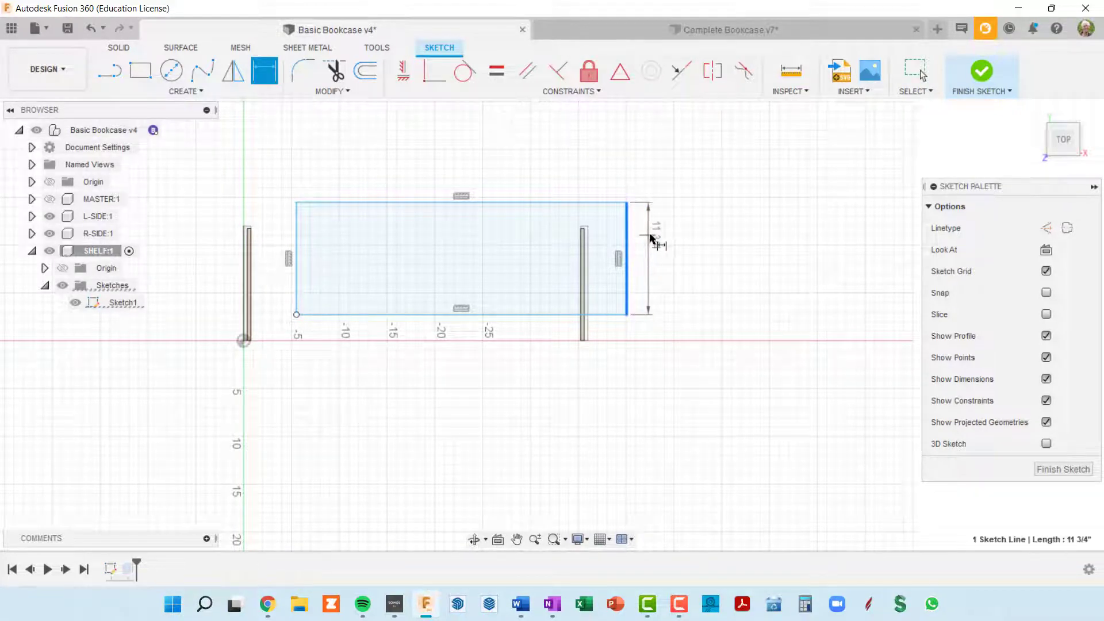
left_click(684, 252)
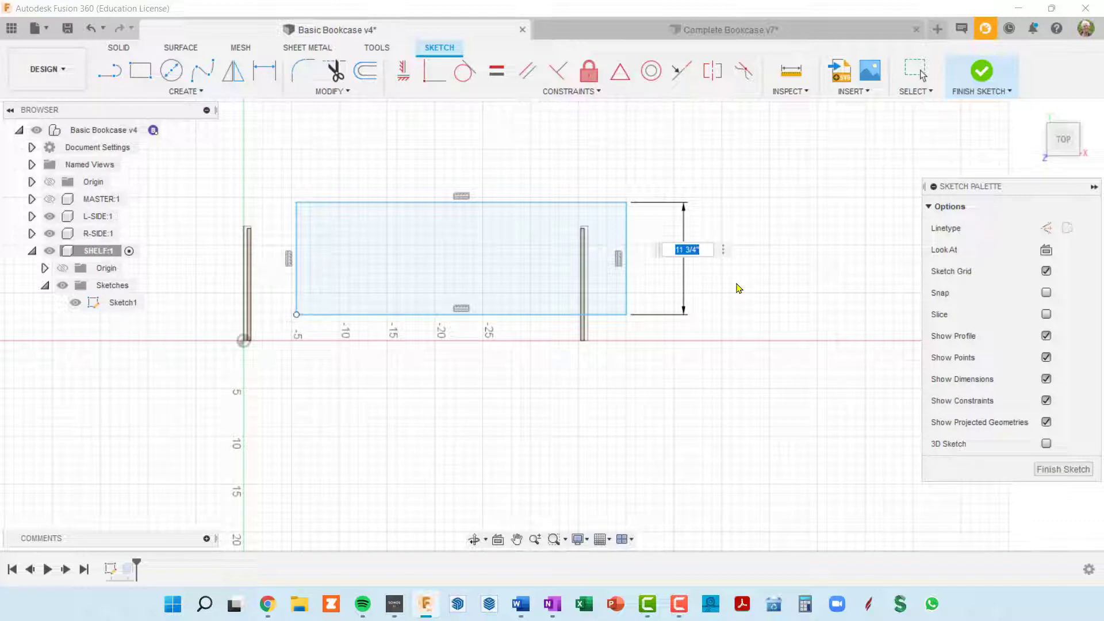
type("case")
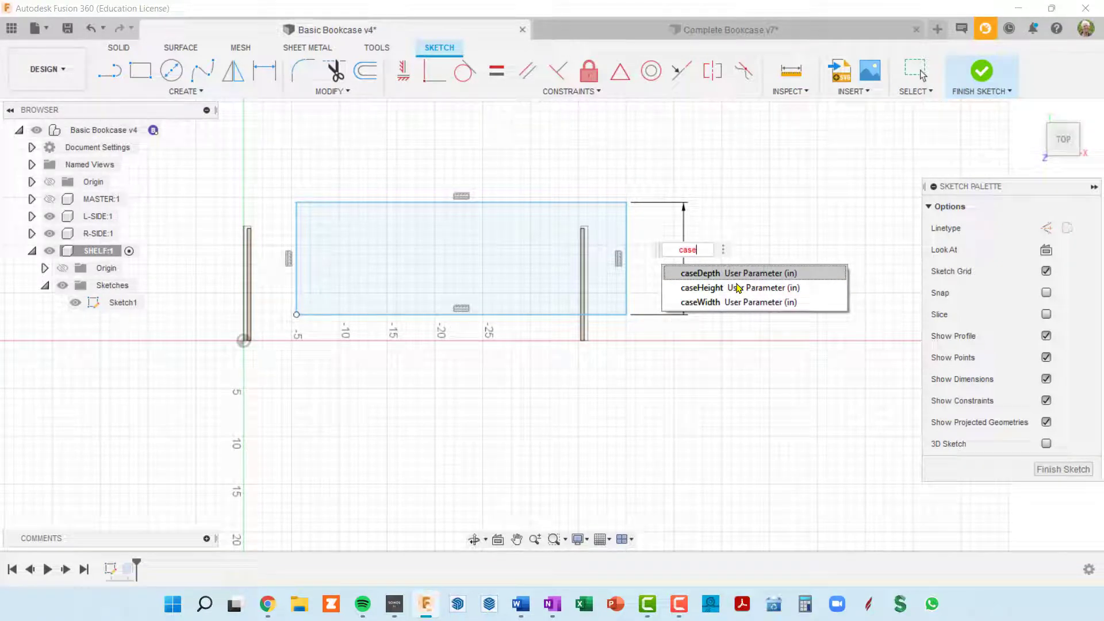
left_click(713, 274)
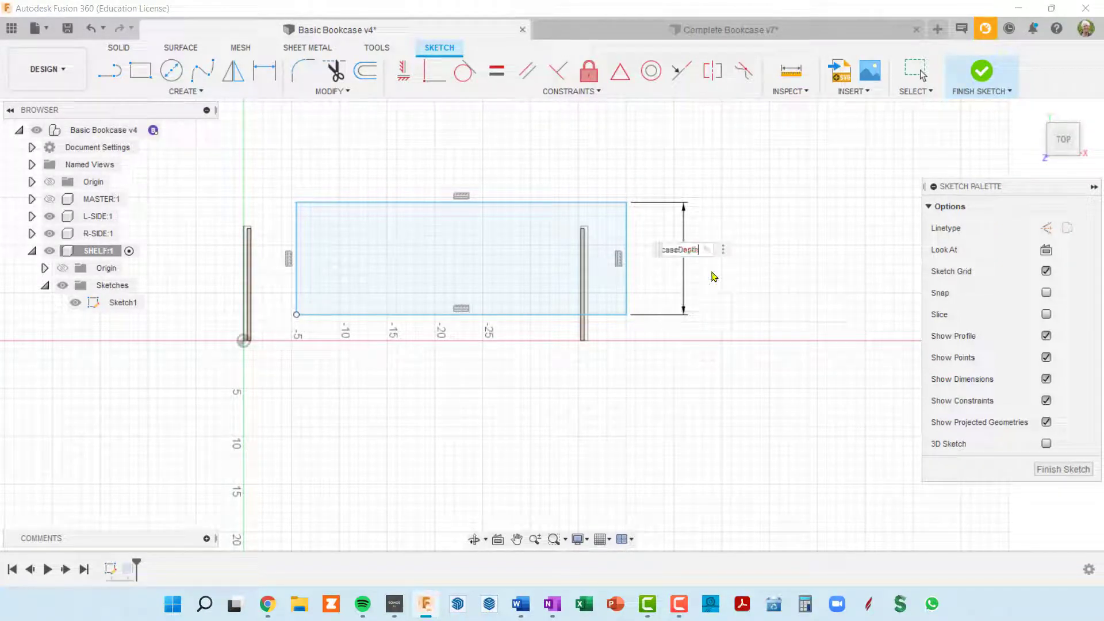
type("-ply")
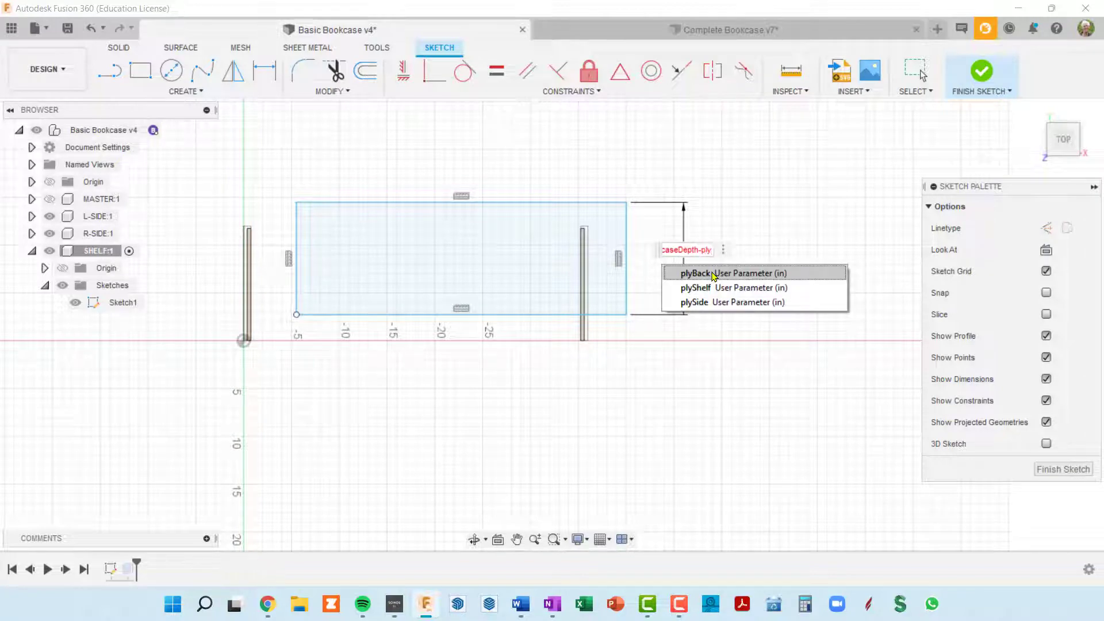
left_click(726, 276)
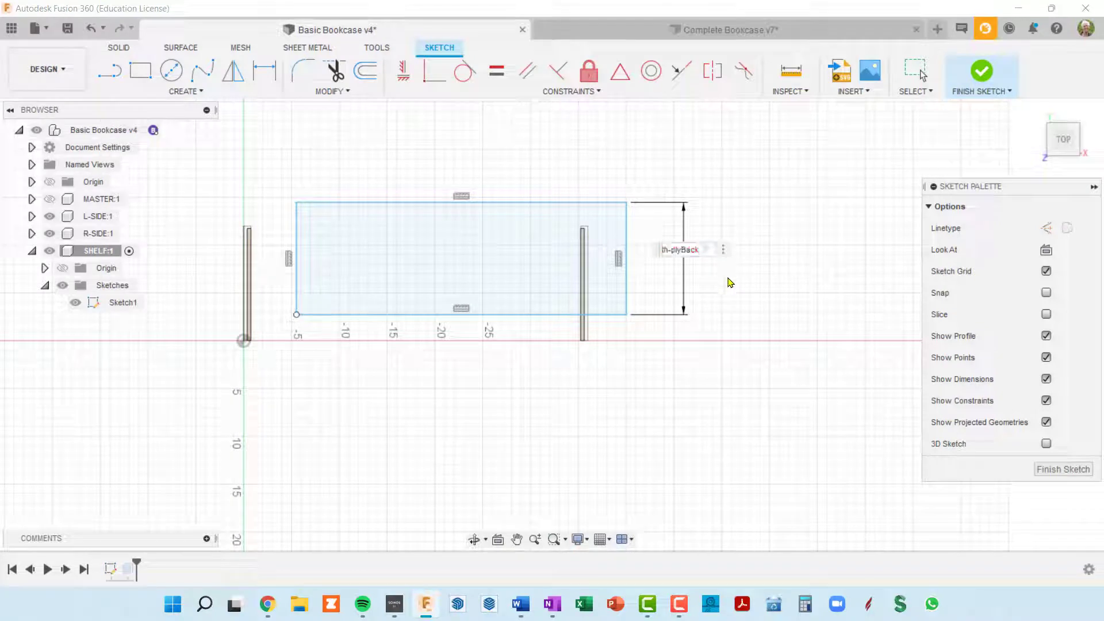
key("Return")
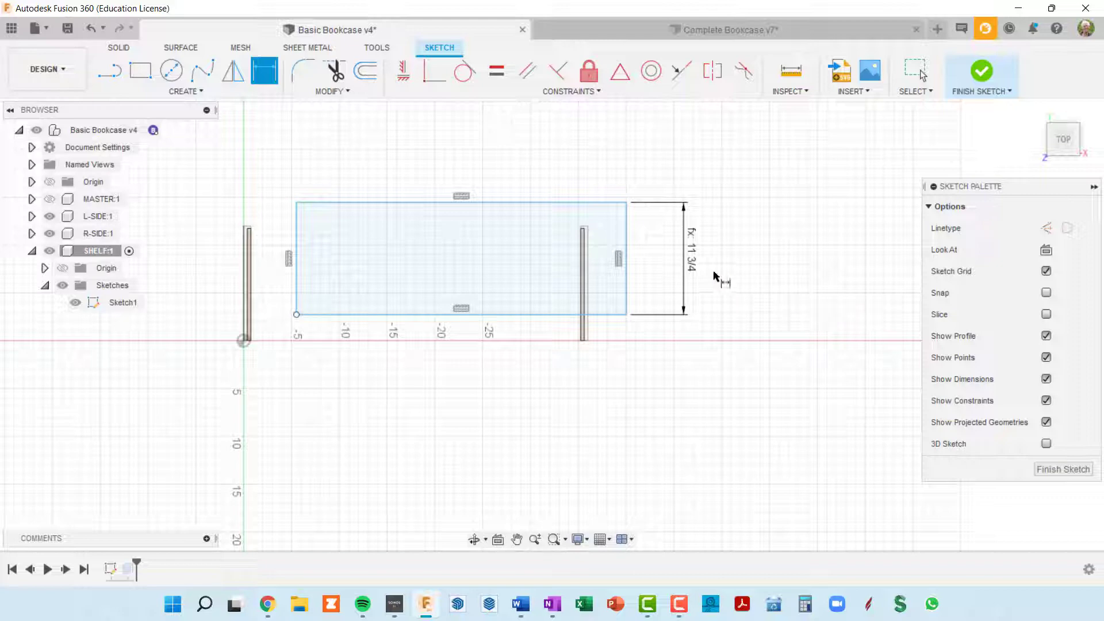
- Dimension the shelf rectangle's back edge with the width expression caseWidth-plySide
scroll(714, 278, "up", 1)
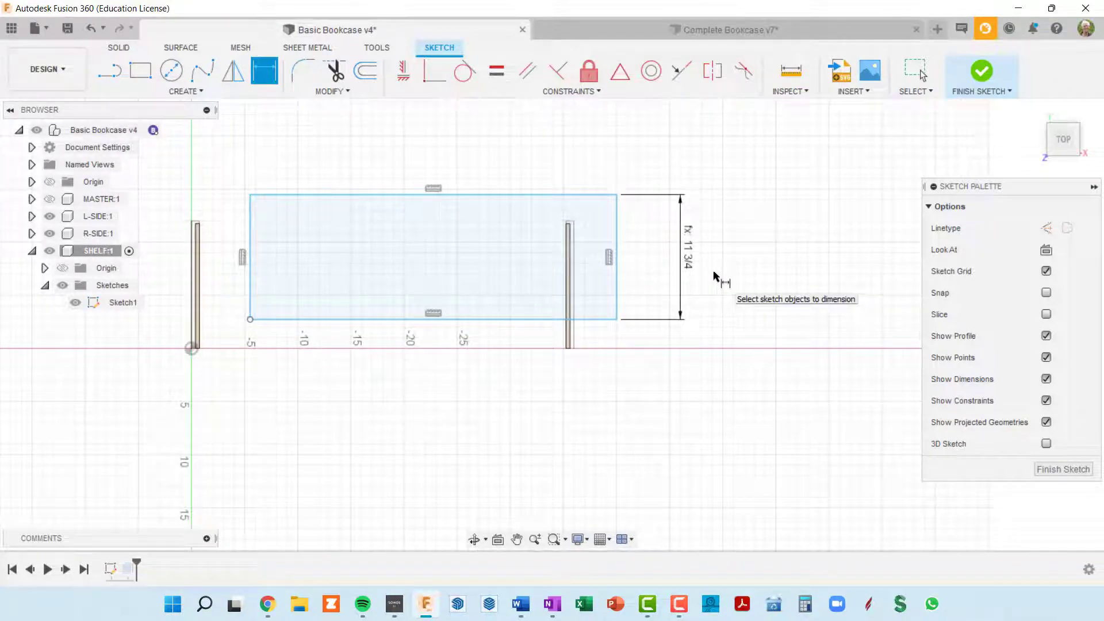
scroll(715, 278, "up", 3)
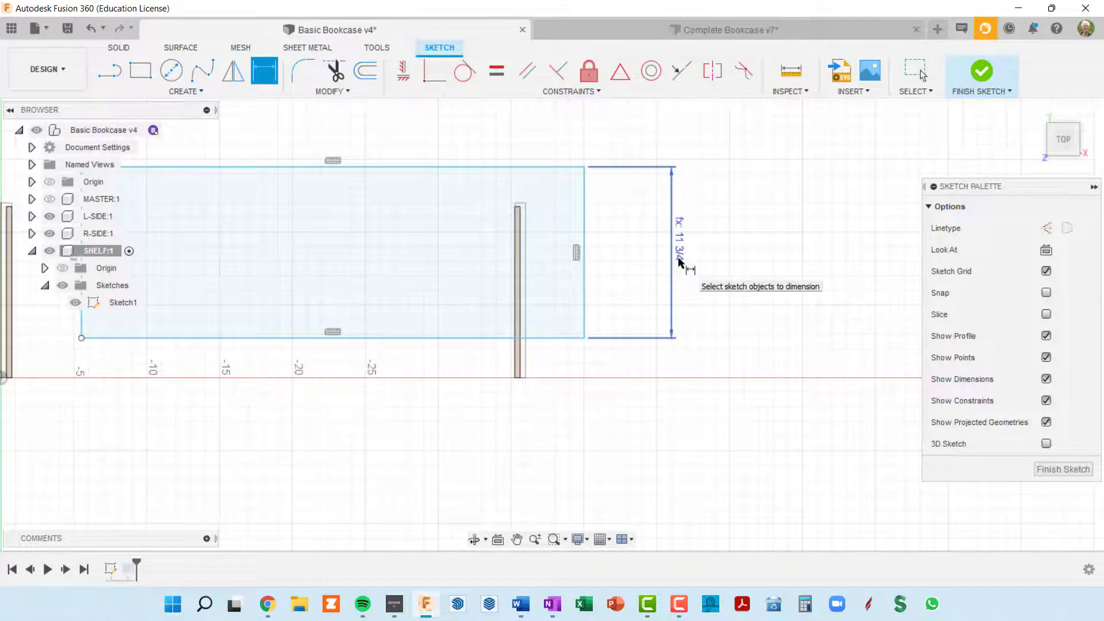
scroll(688, 264, "down", 2)
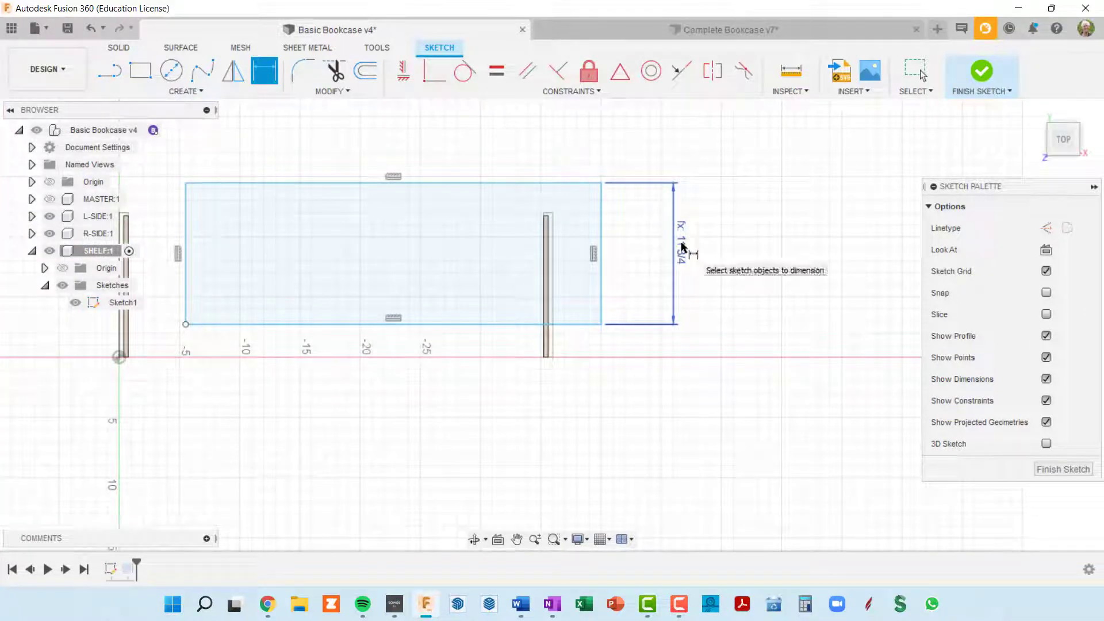
scroll(689, 265, "down", 3)
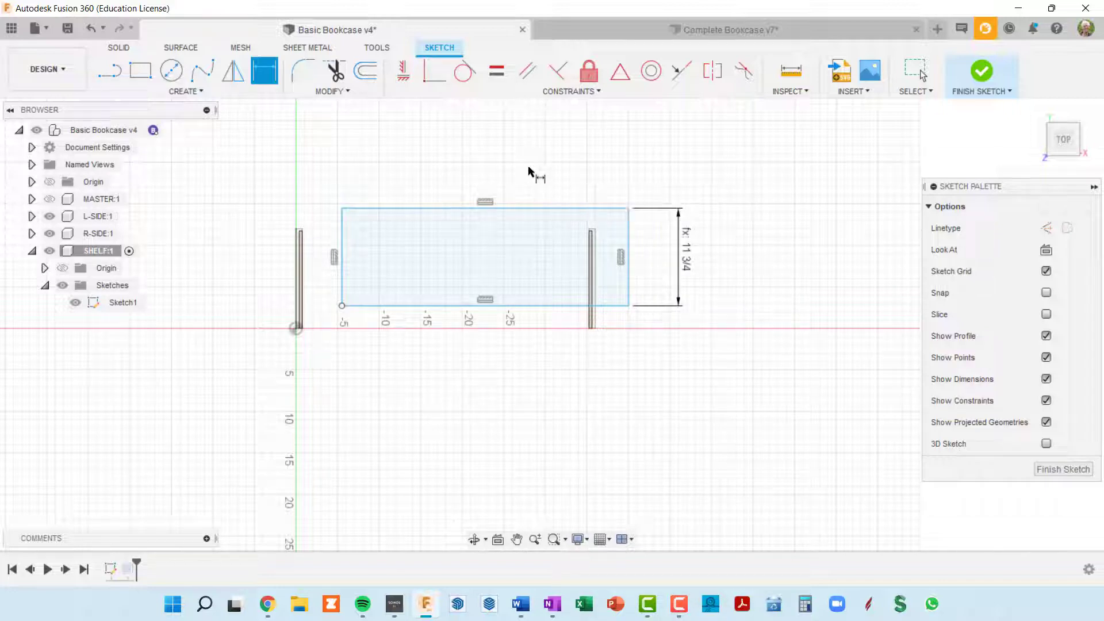
left_click(537, 211)
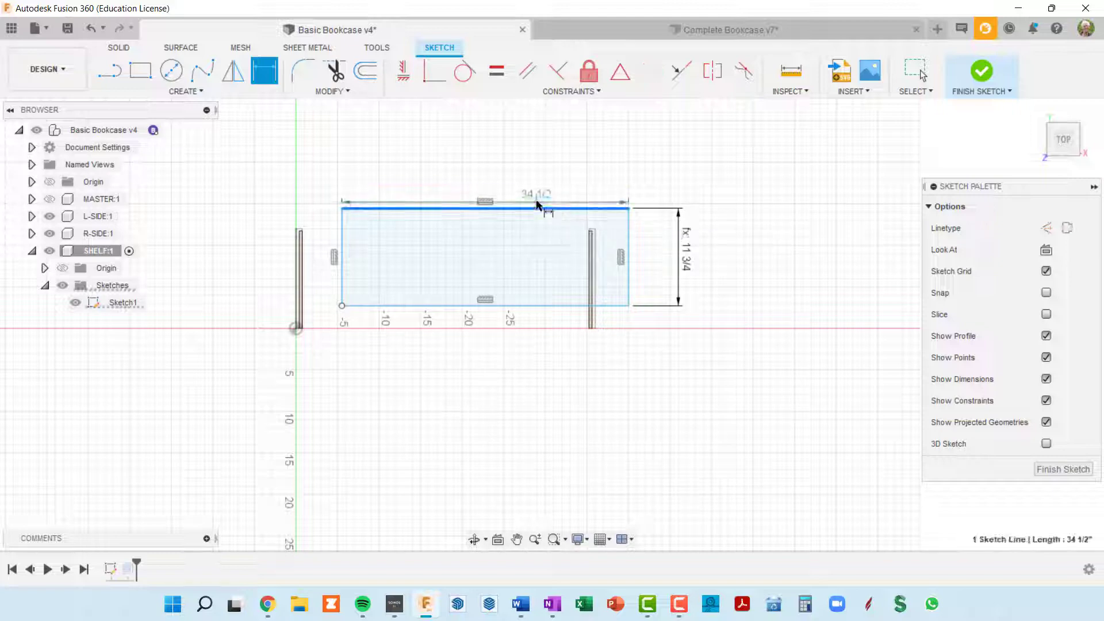
left_click(525, 171)
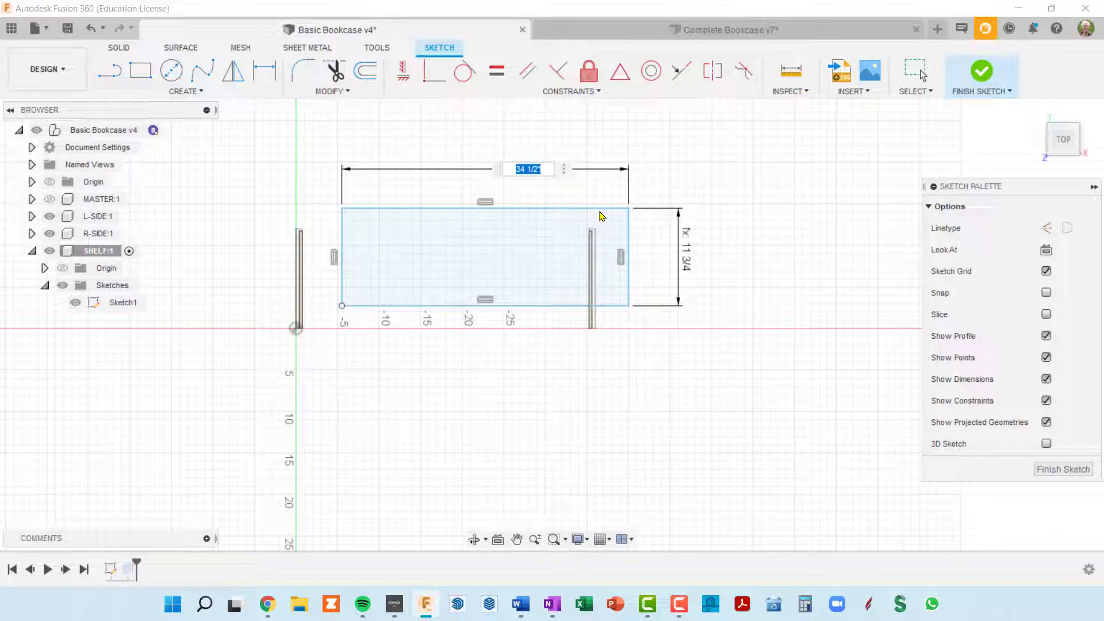
type("case")
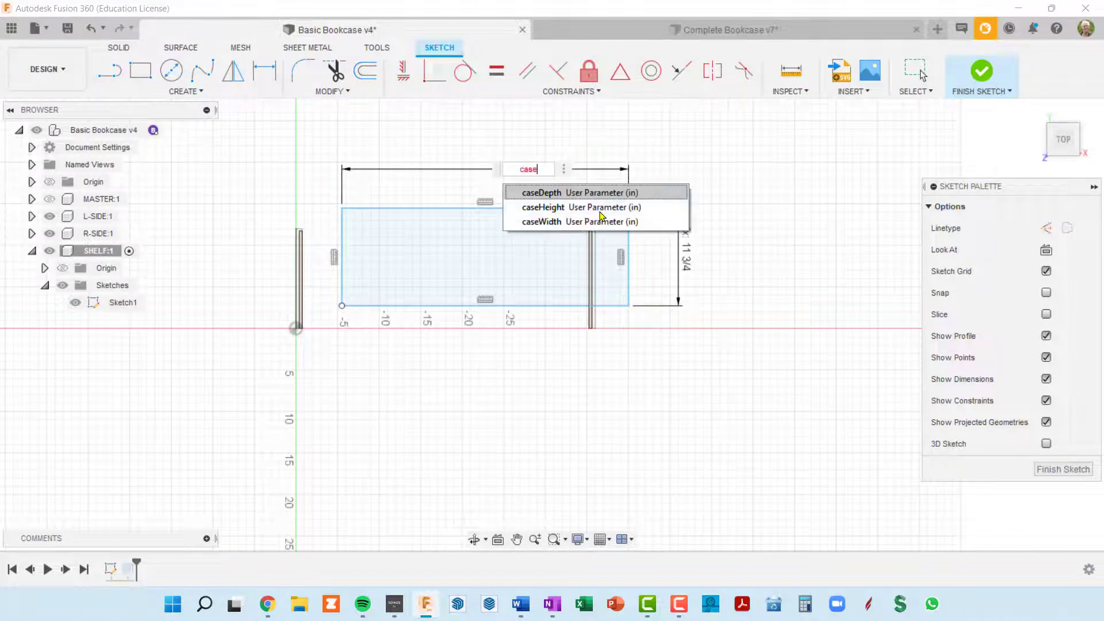
left_click(576, 222)
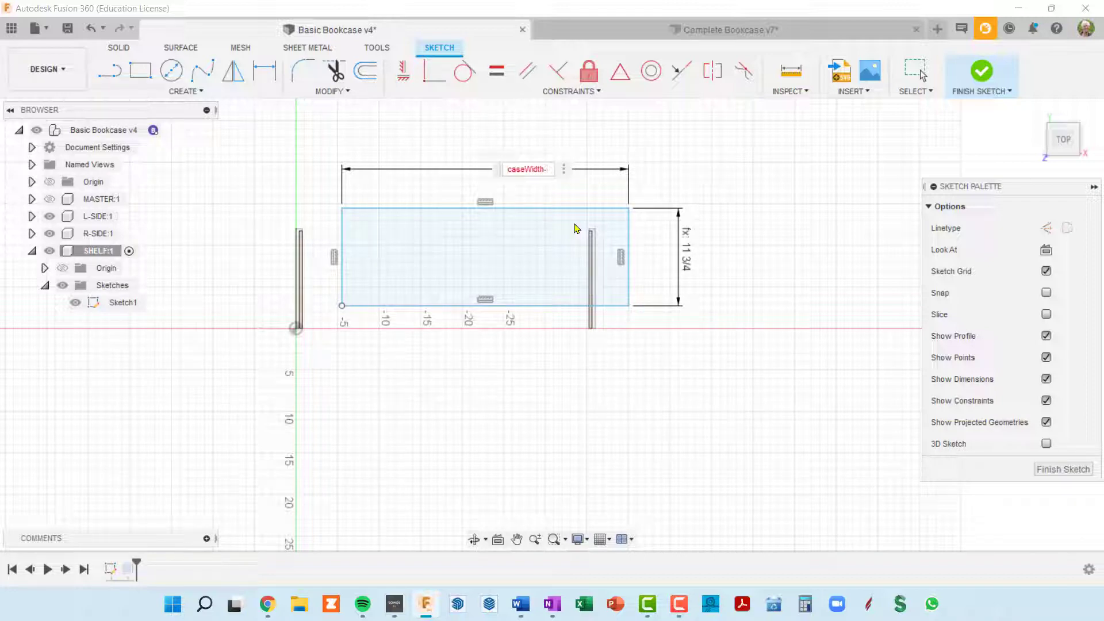
type("pl")
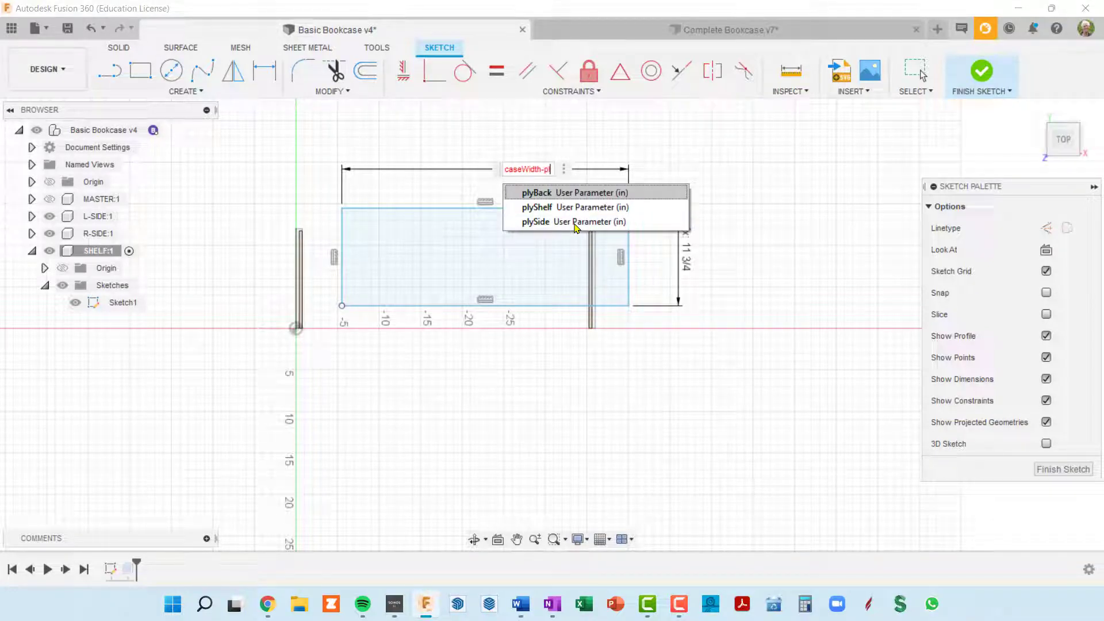
key("Down")
key("Down")
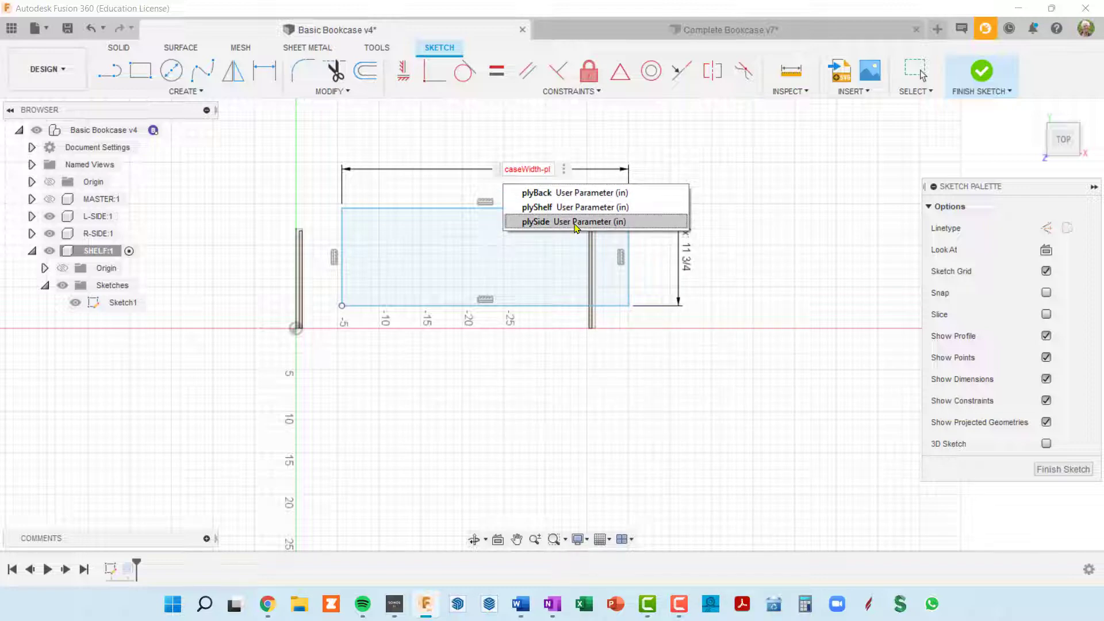
key("Return")
key("Return")
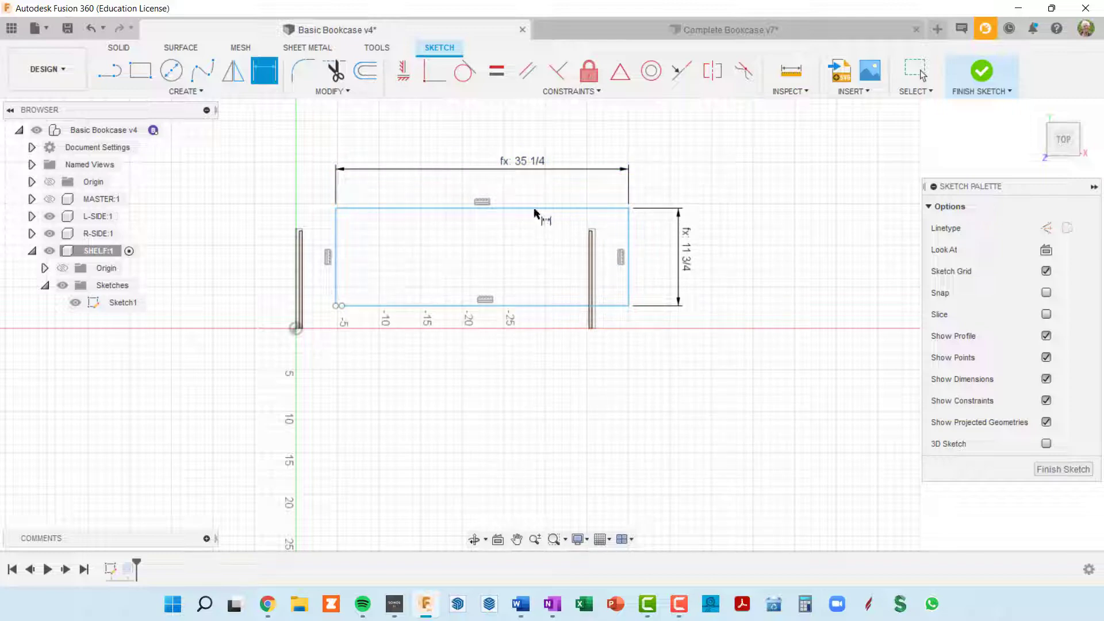
- Examine the shelf rectangle's front-left corner endpoints and their position relative to the left side panel and its groove
scroll(363, 313, "up", 3)
scroll(374, 305, "down", 4)
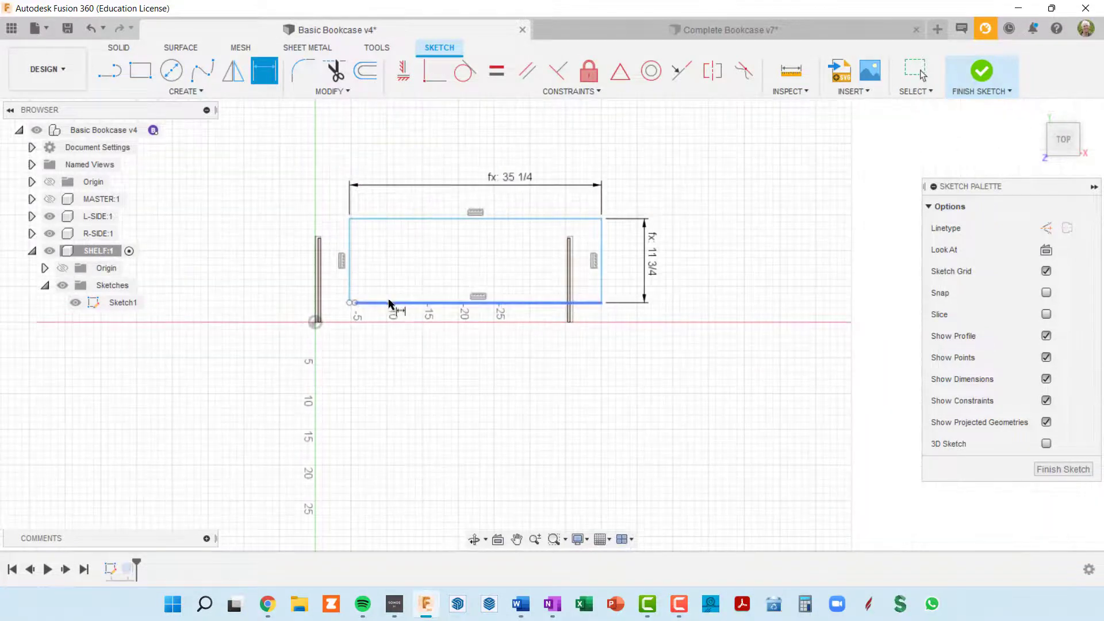
scroll(367, 320, "up", 5)
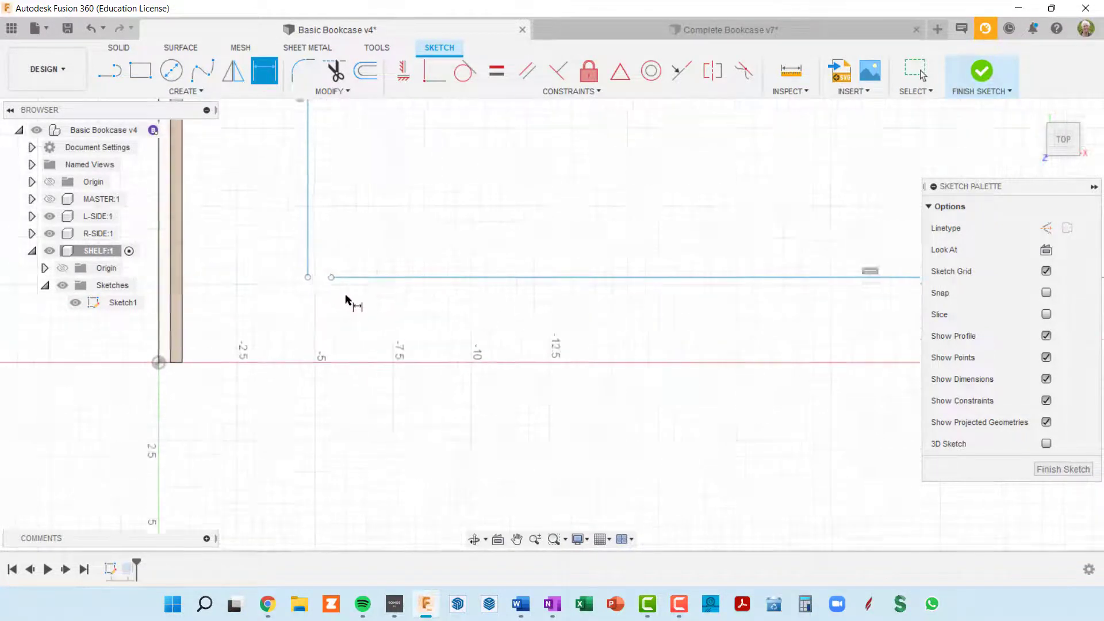
scroll(380, 267, "down", 5)
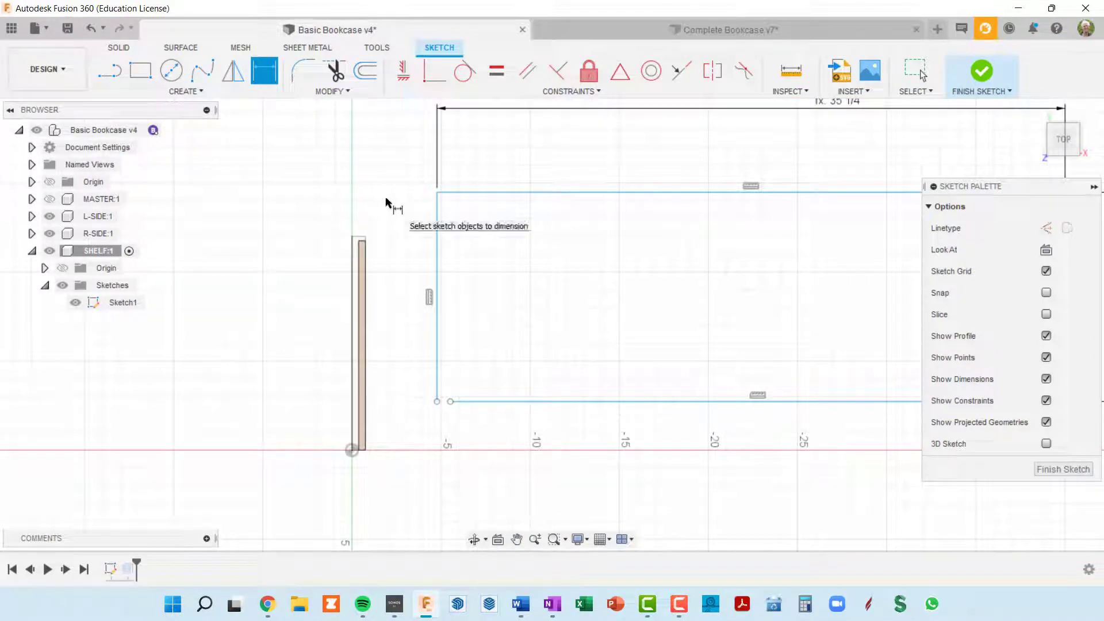
key("Escape")
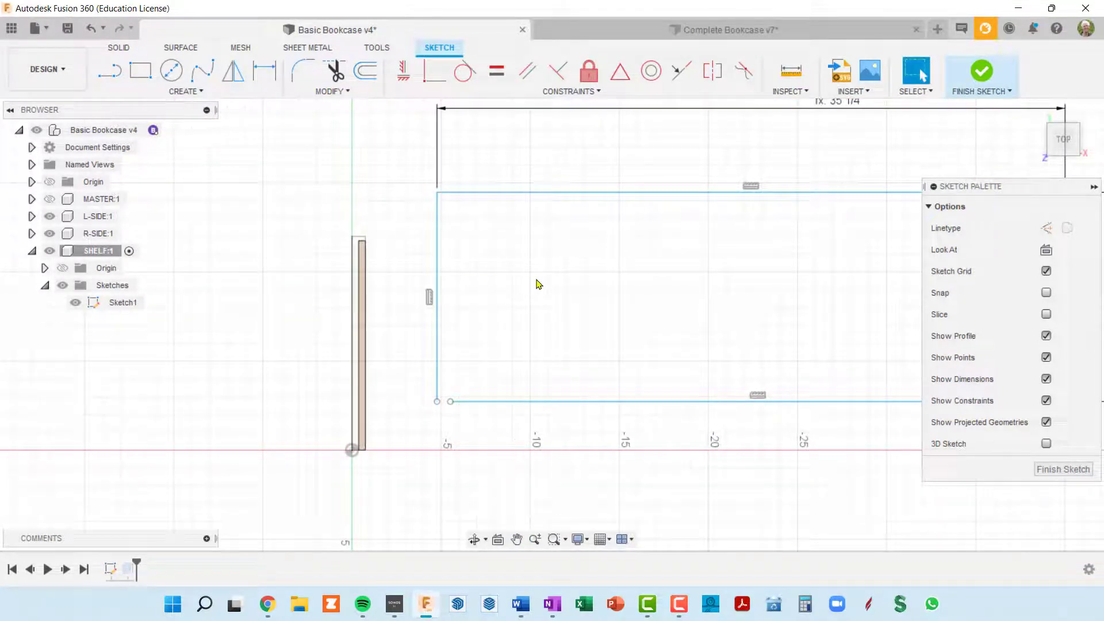
middle_click_drag(537, 281, 464, 225)
scroll(431, 182, "down", 1)
scroll(674, 250, "down", 3)
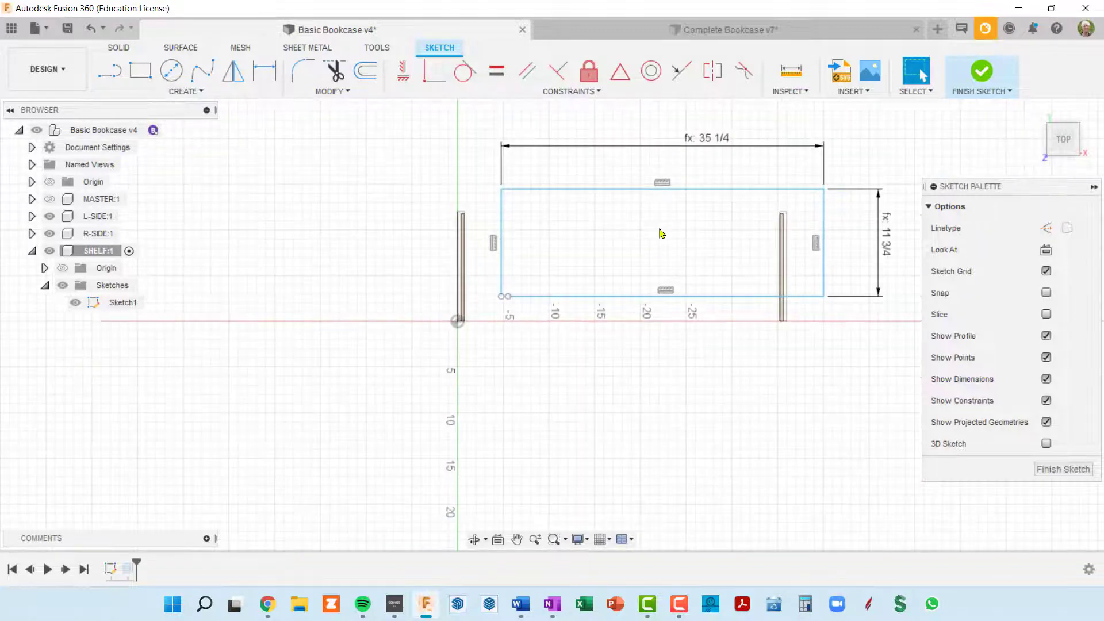
scroll(505, 298, "up", 4)
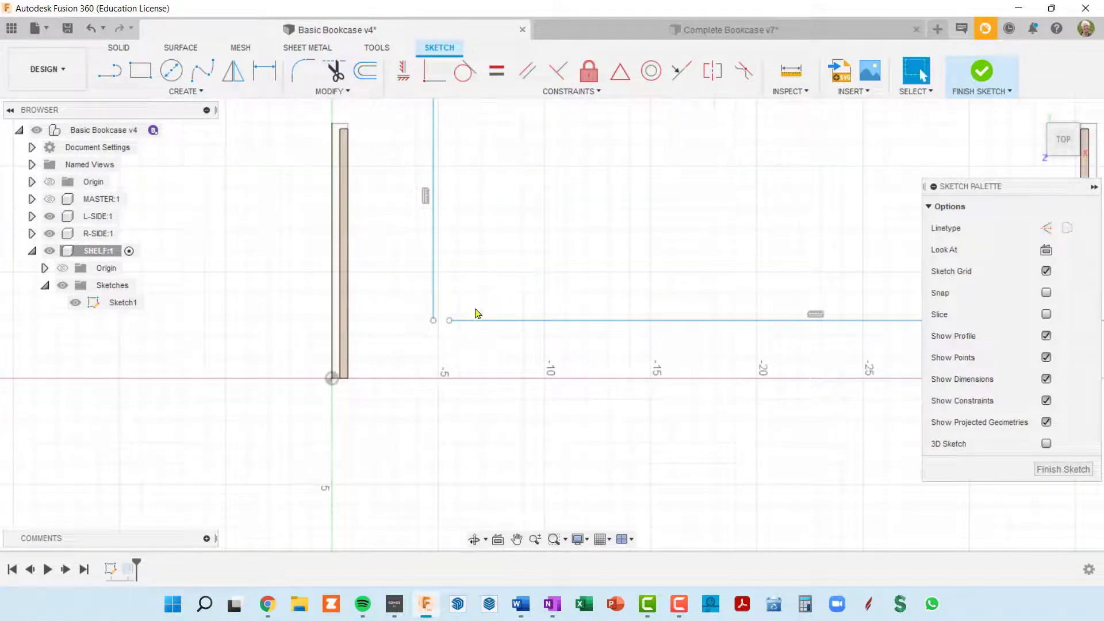
scroll(455, 326, "up", 2)
scroll(452, 326, "up", 1)
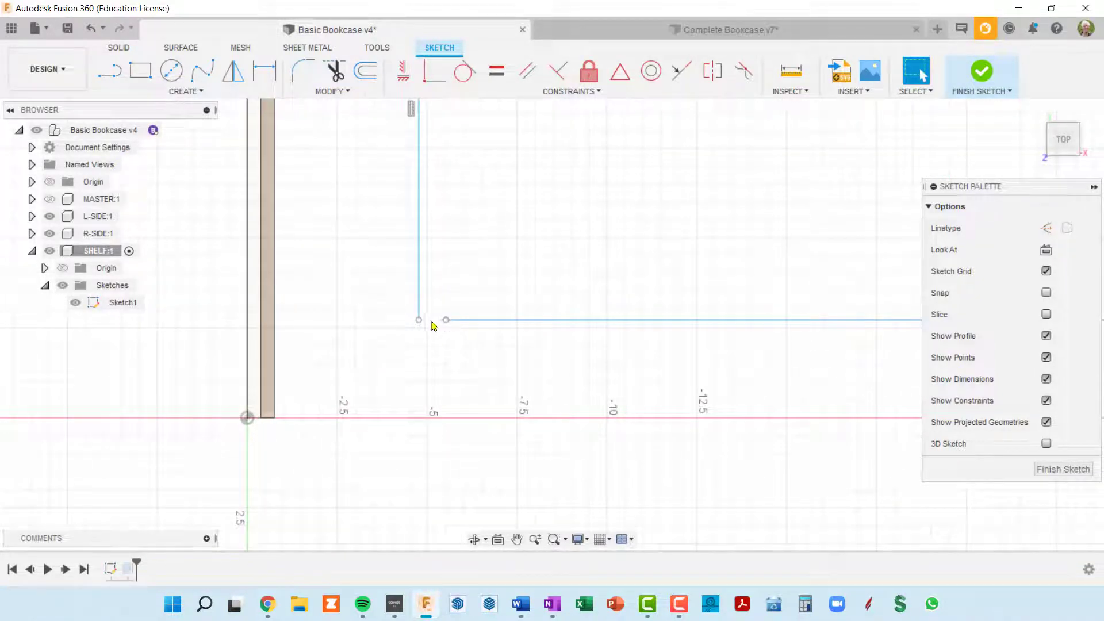
scroll(467, 316, "down", 6)
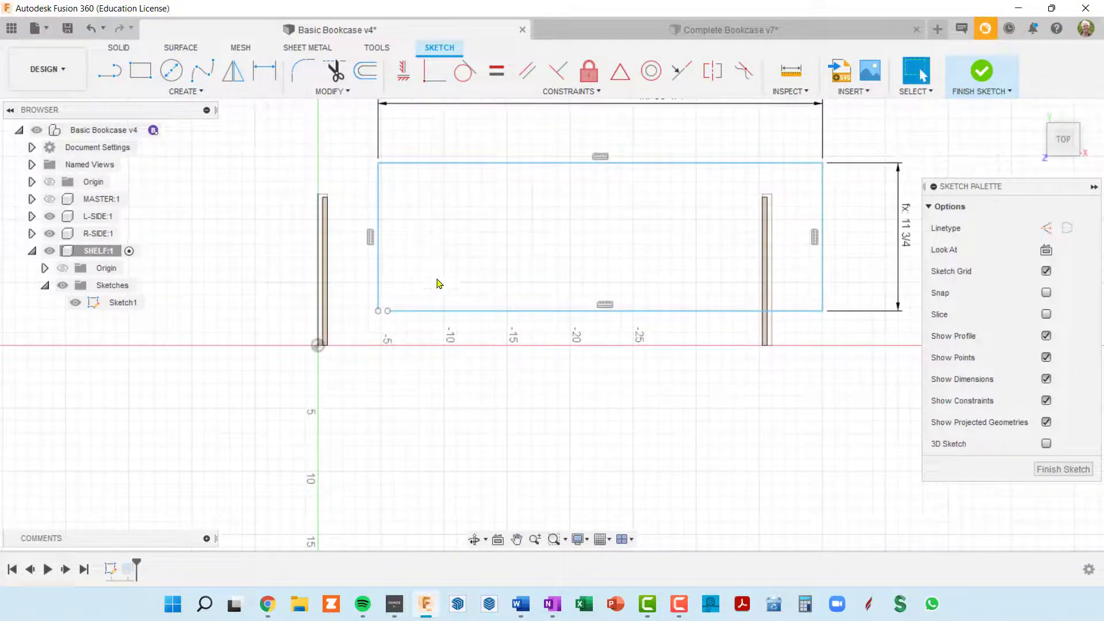
scroll(339, 356, "up", 3)
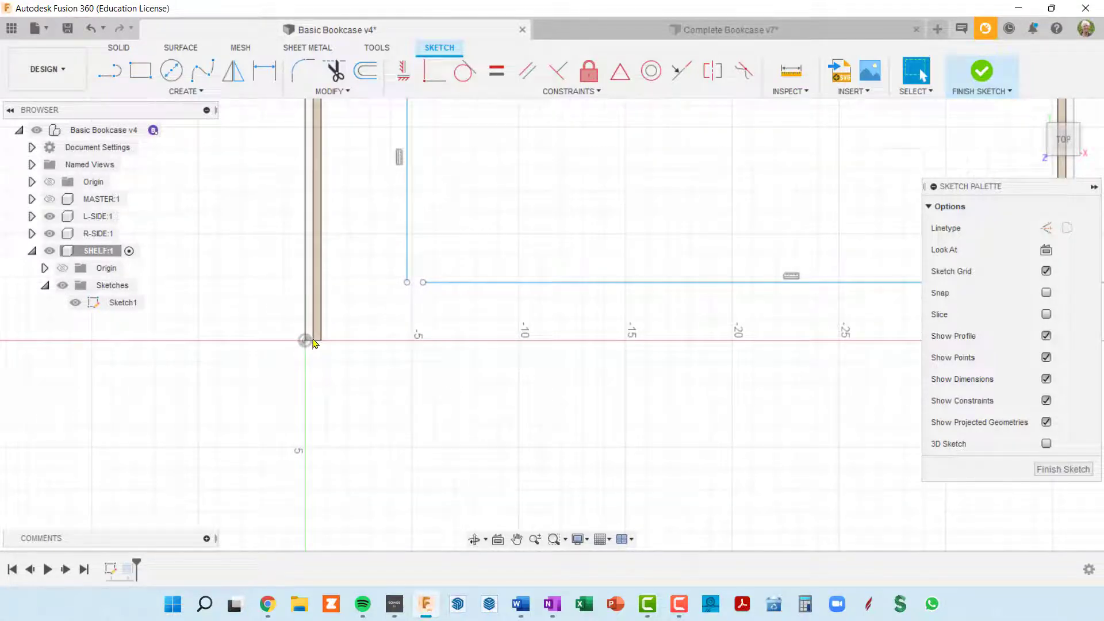
scroll(567, 296, "down", 3)
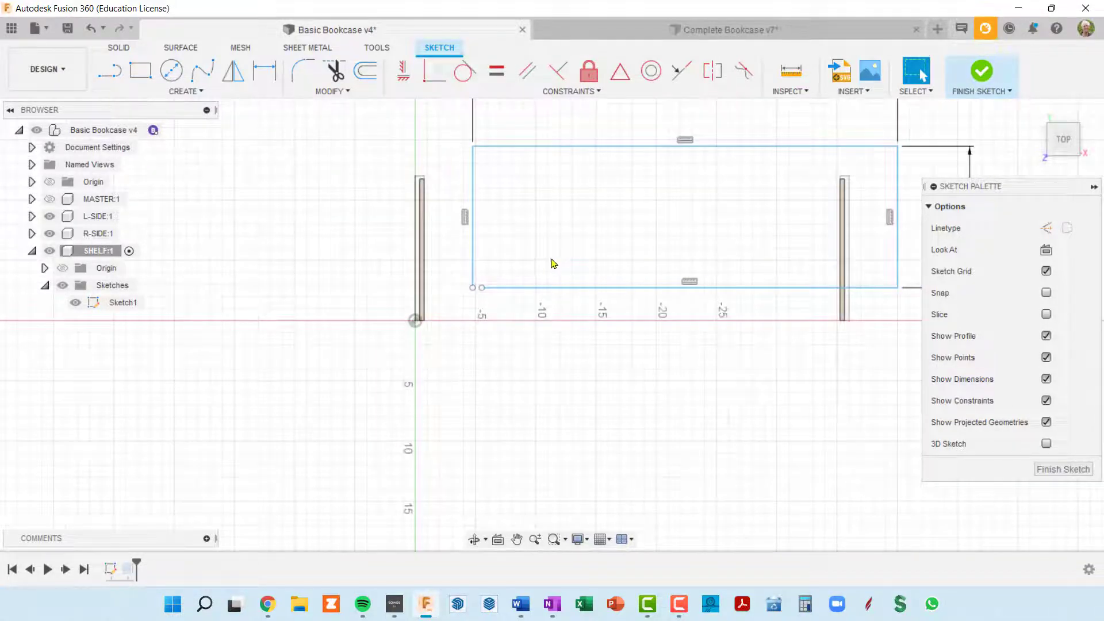
- Join the two loose endpoints at the shelf rectangle's front-left corner with a Coincident constraint to close the outline
scroll(517, 276, "up", 4)
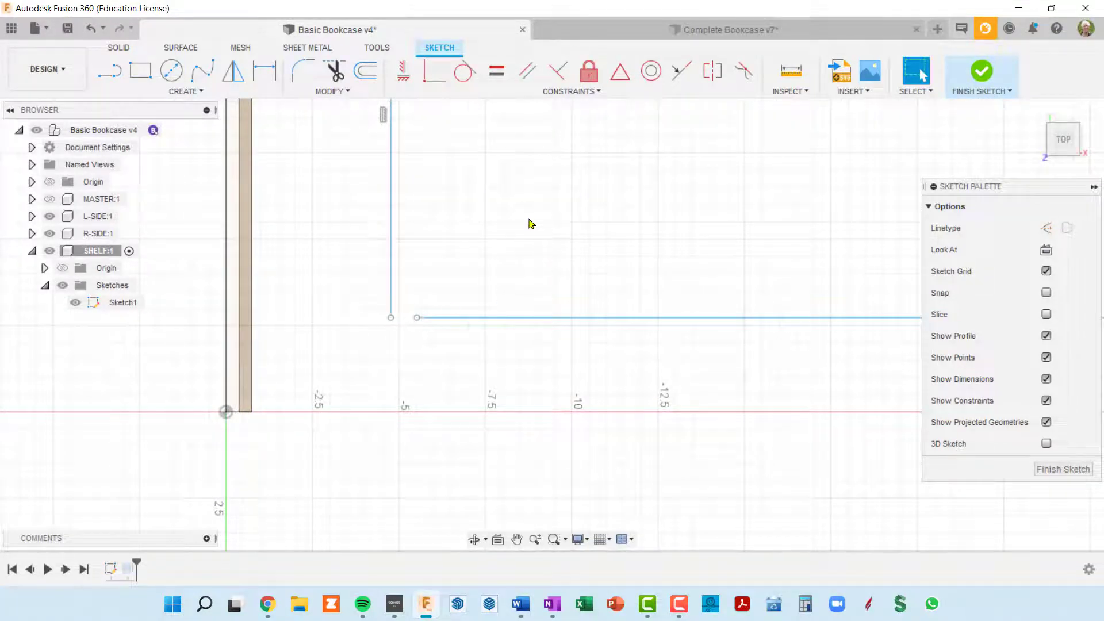
scroll(509, 259, "down", 3)
scroll(449, 226, "down", 3)
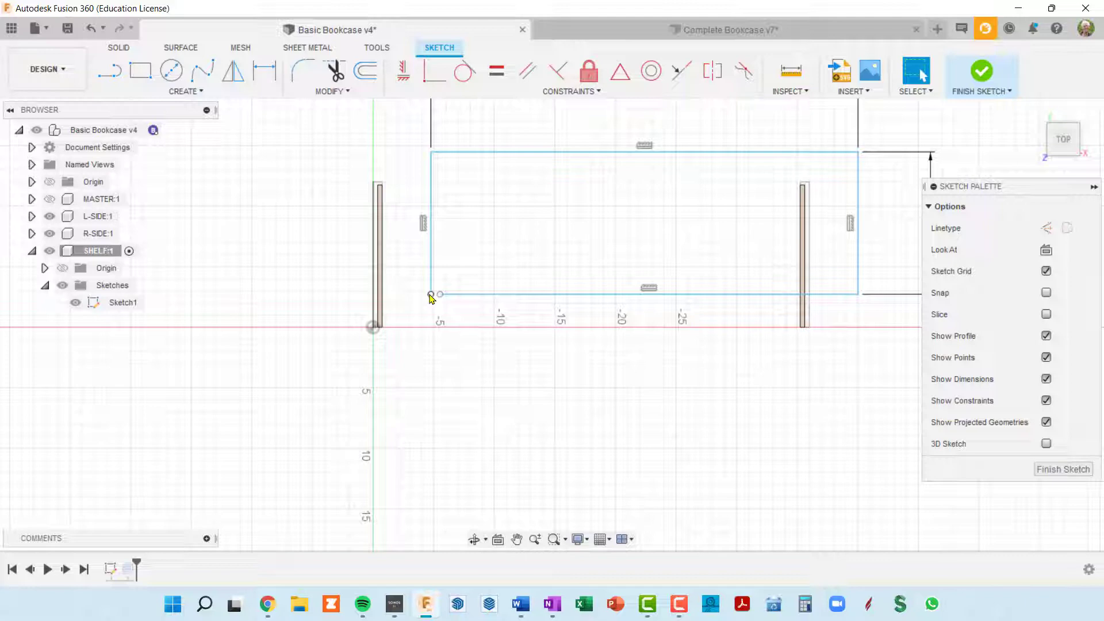
middle_click_drag(543, 210, 480, 224)
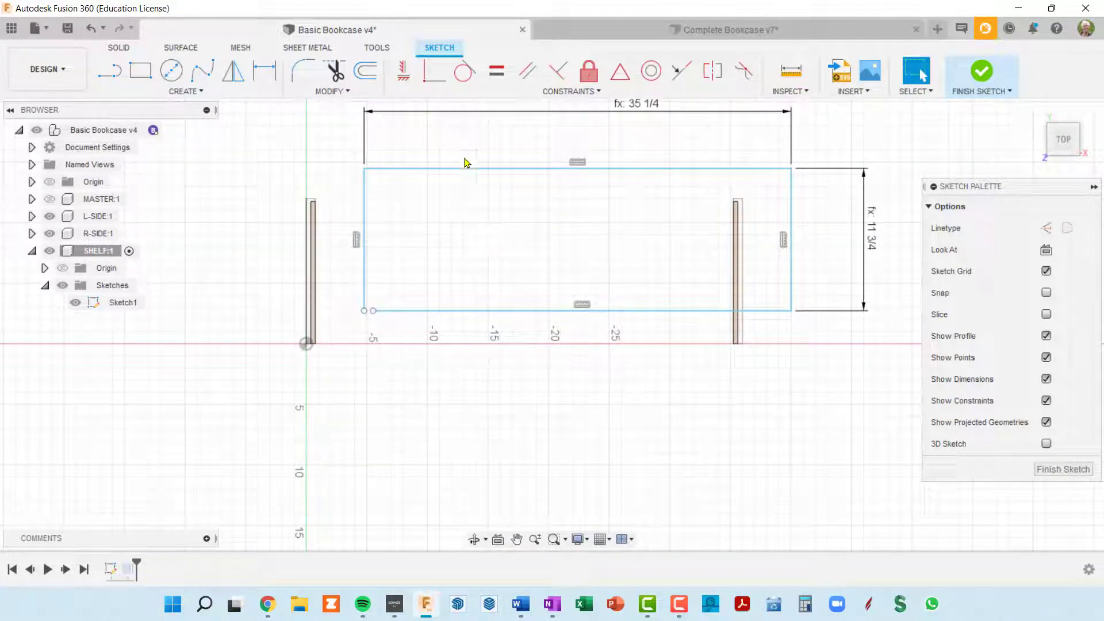
left_click(434, 82)
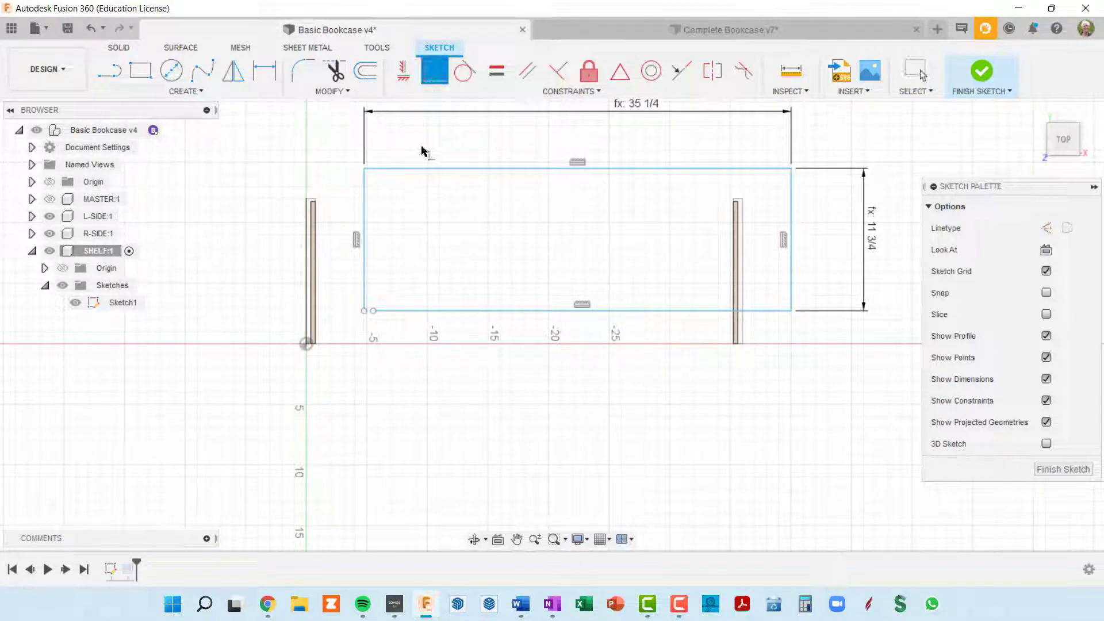
left_click(364, 312)
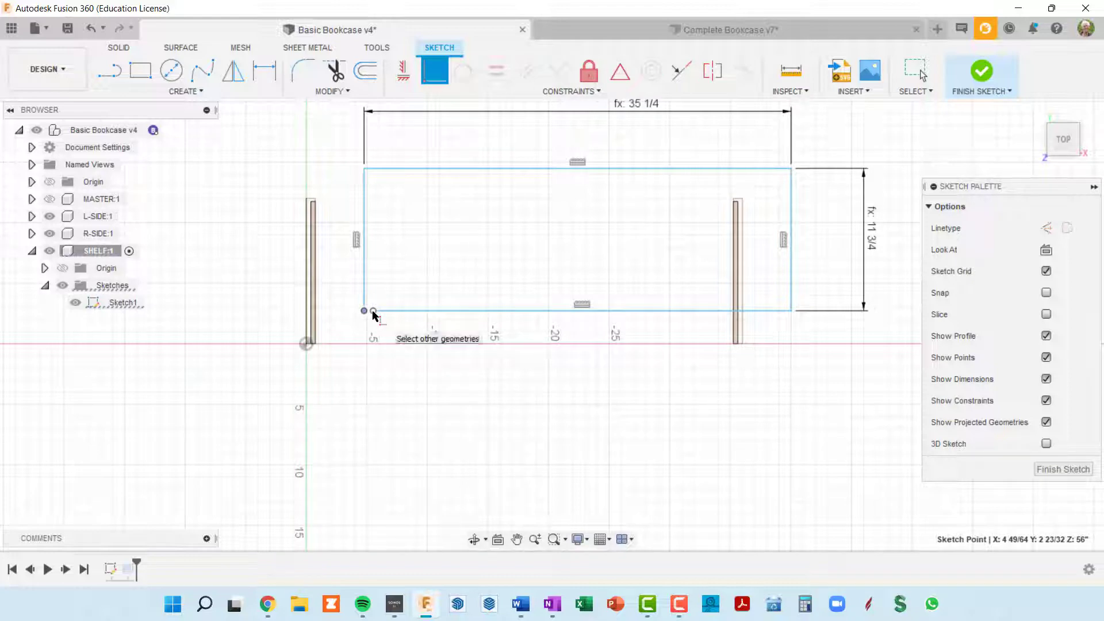
left_click(373, 311)
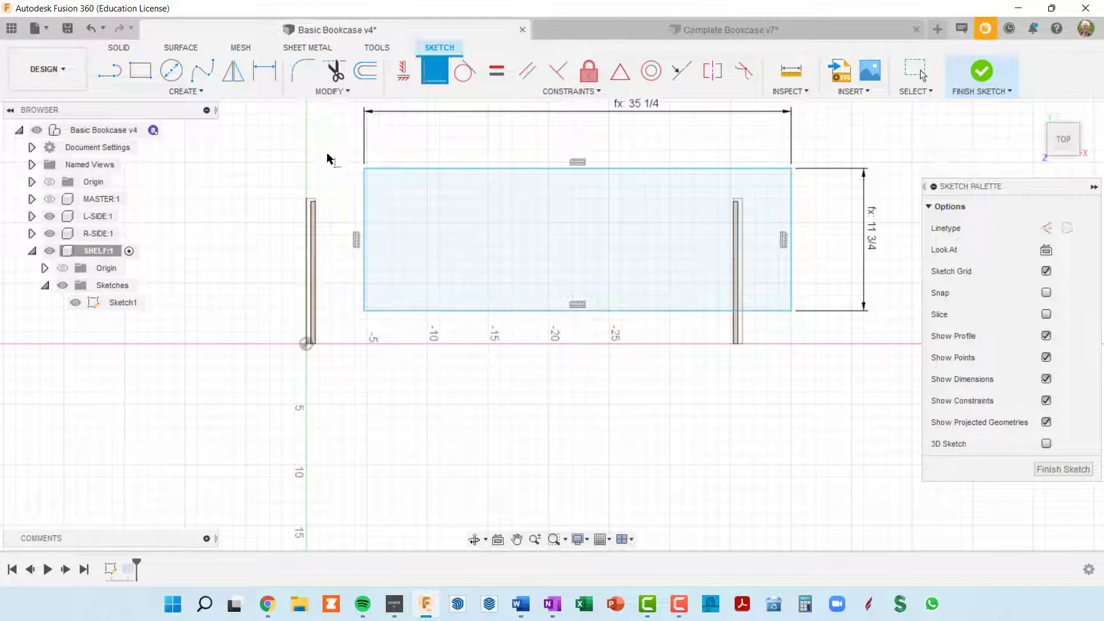
key("Escape")
- Select the shelf rectangle's profile and its full outline, and shift the rectangle slightly by its front-left corner
left_click(433, 247)
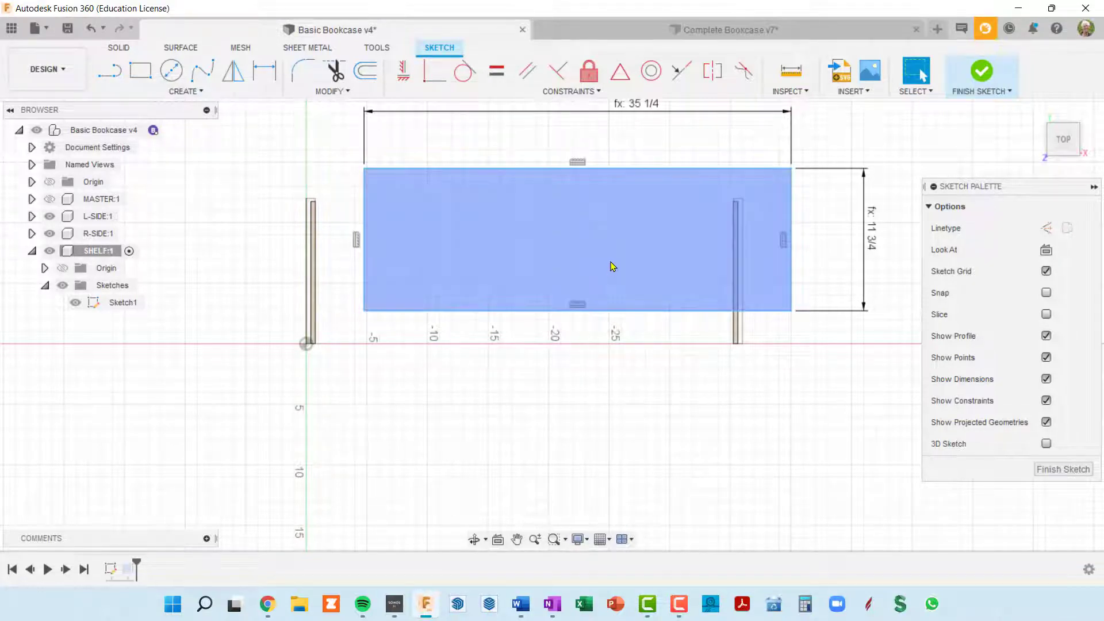
scroll(404, 316, "up", 2)
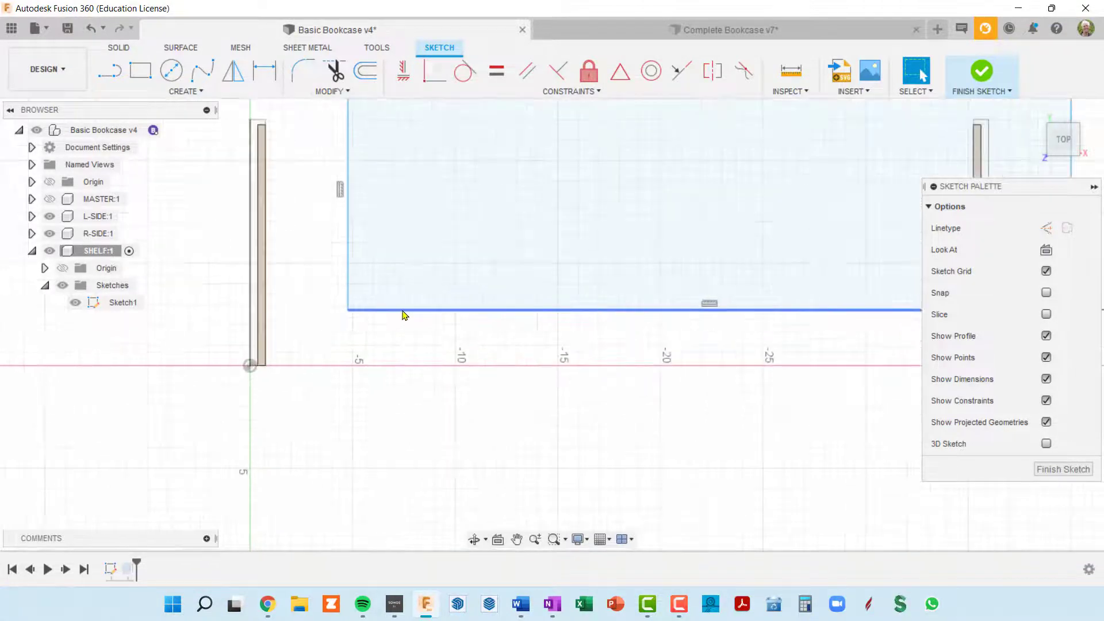
scroll(428, 320, "down", 3)
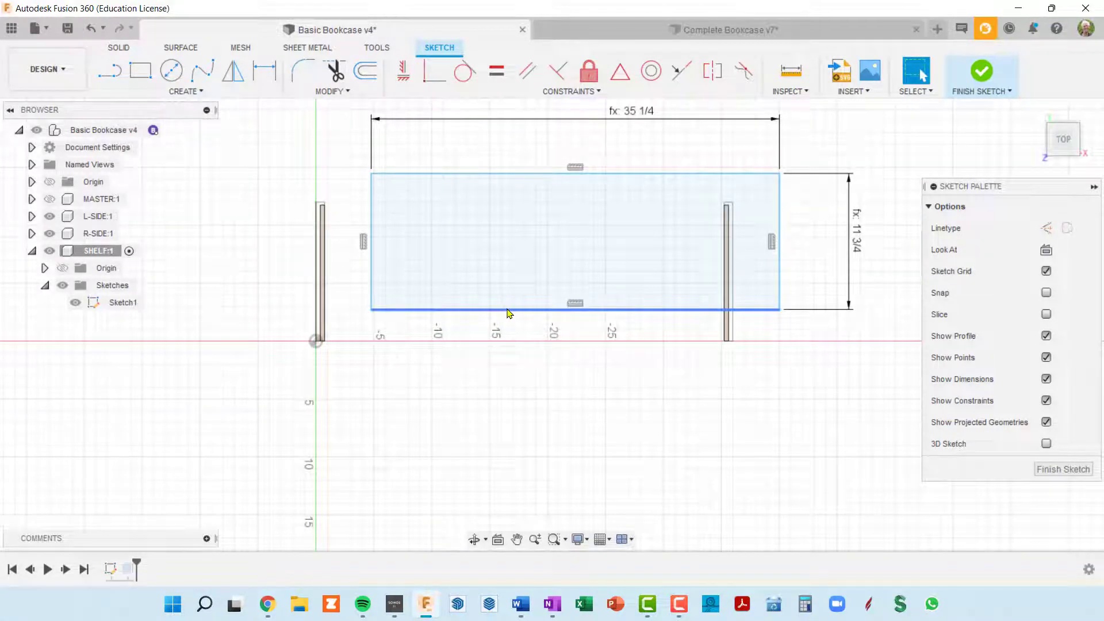
double_click(508, 310)
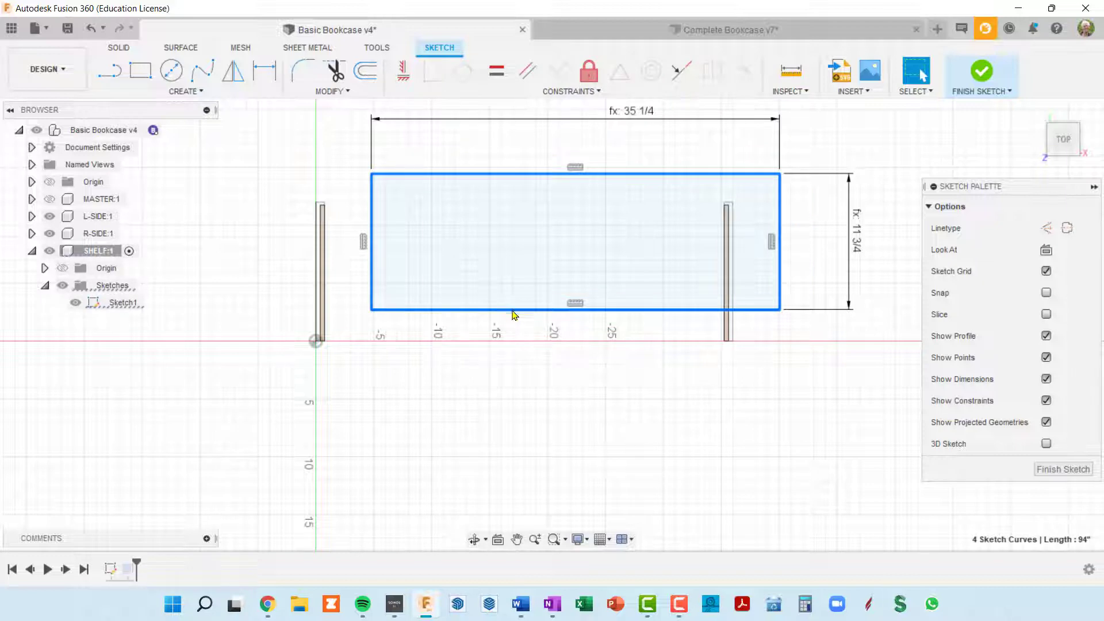
scroll(370, 345, "up", 3)
middle_click_drag(381, 333, 452, 291)
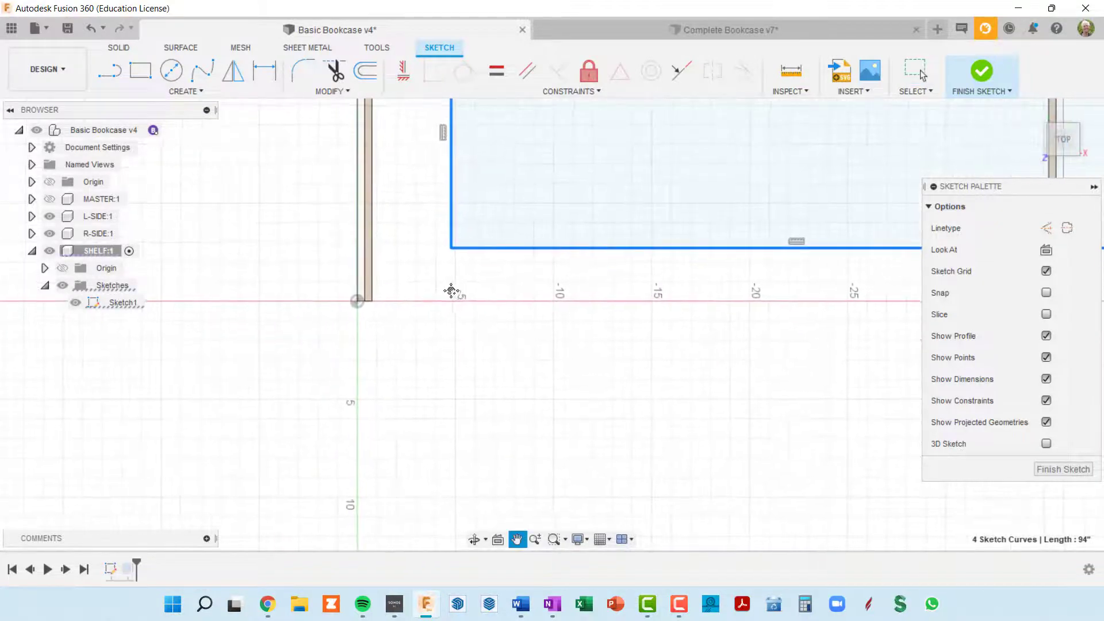
scroll(357, 299, "up", 3)
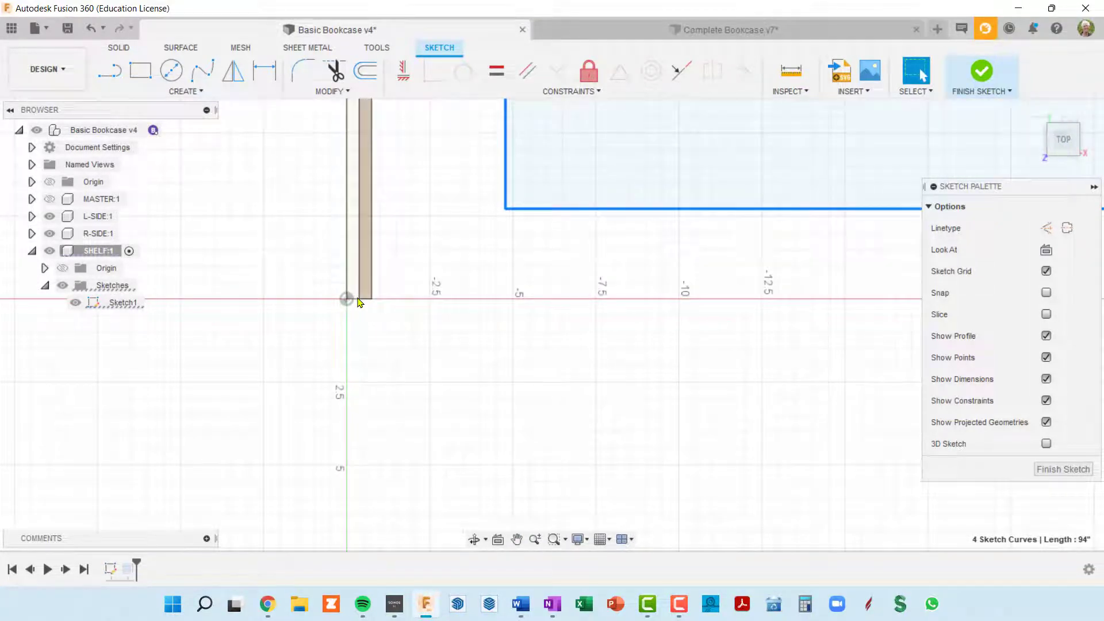
scroll(394, 316, "down", 3)
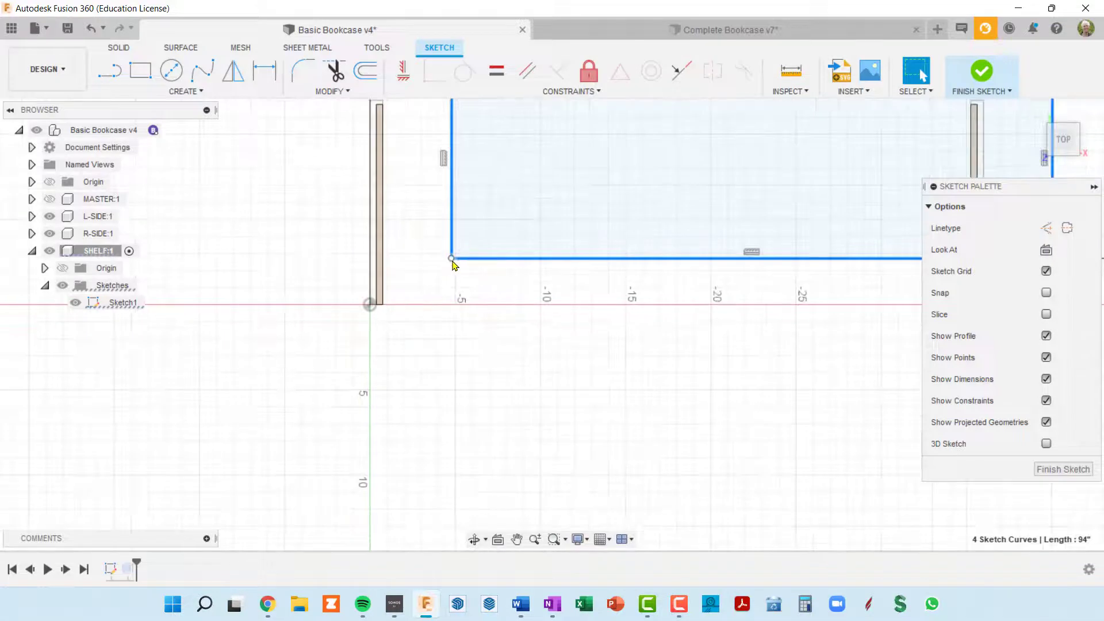
mouse_move(452, 260)
left_mouse_down()
mouse_move(412, 300)
mouse_move(373, 305)
mouse_move(420, 281)
mouse_move(445, 240)
left_mouse_up()
scroll(445, 248, "down", 5)
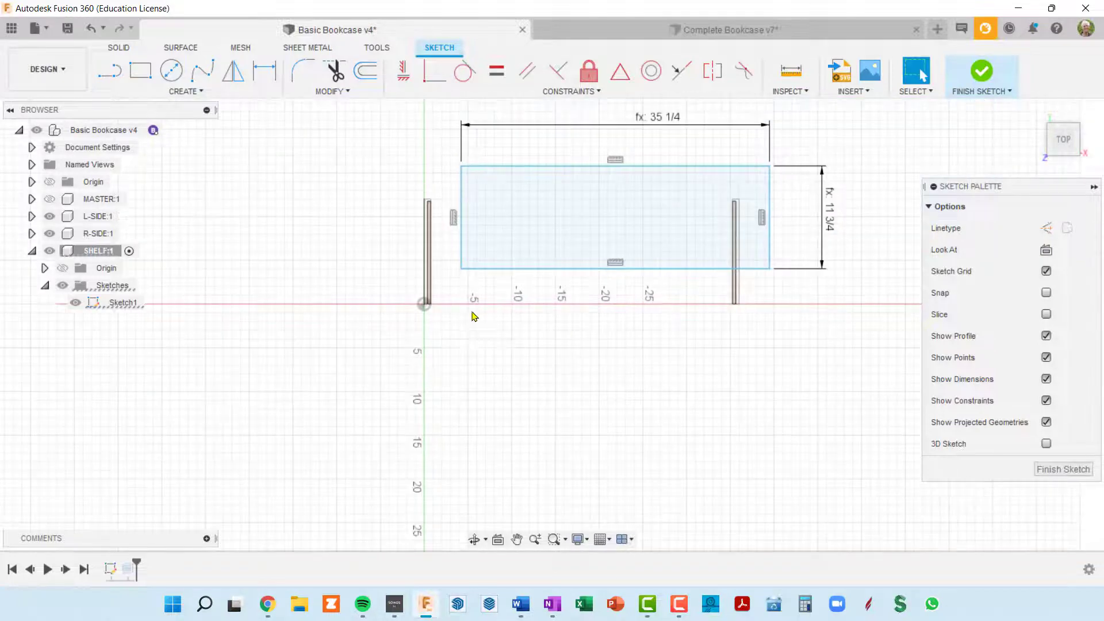
- Project the front corner vertex of the left side panel's top groove into the shelf sketch with Projection Link enabled
scroll(452, 299, "up", 4)
mouse_move(453, 290)
middle_mouse_down("shift")
mouse_move(453, 299)
mouse_move(429, 294)
mouse_move(424, 321)
middle_mouse_up("shift")
scroll(411, 340, "up", 5)
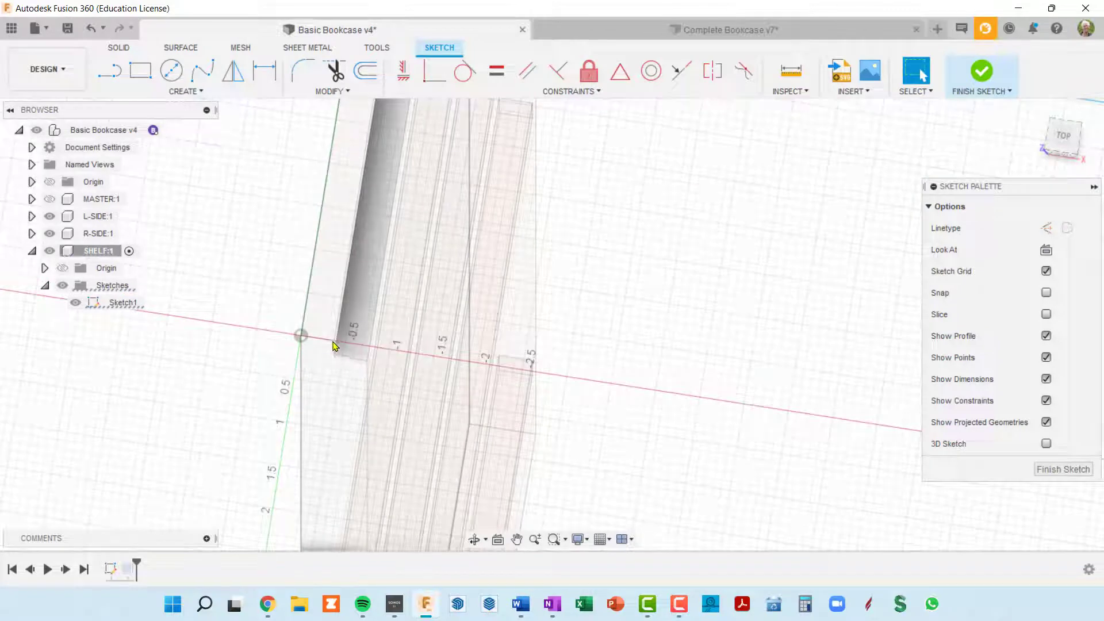
scroll(352, 351, "down", 5)
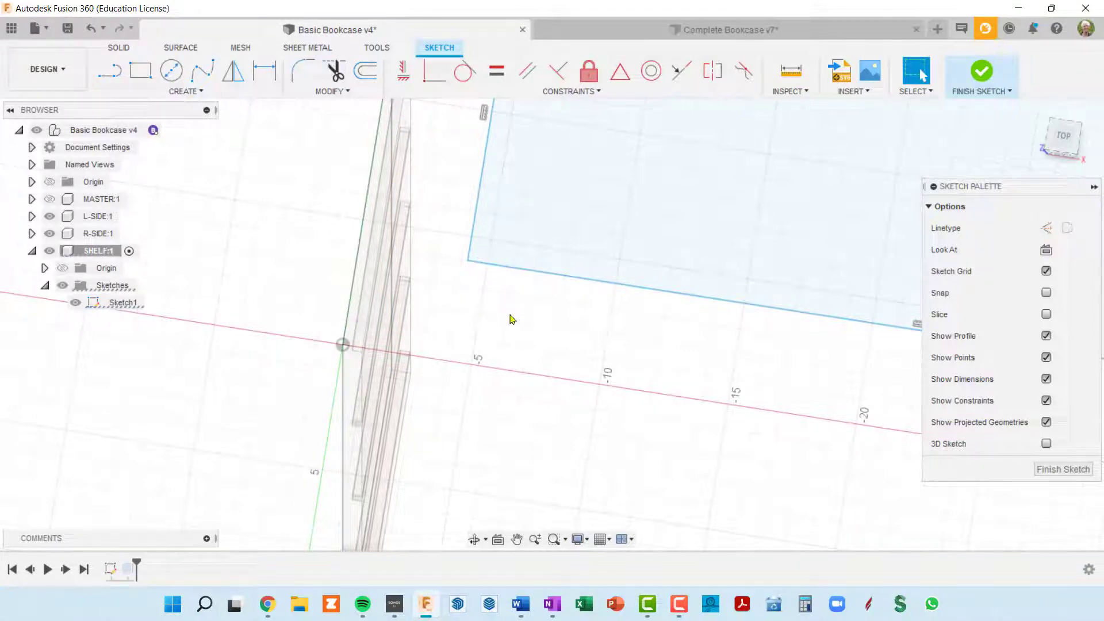
scroll(377, 327, "up", 3)
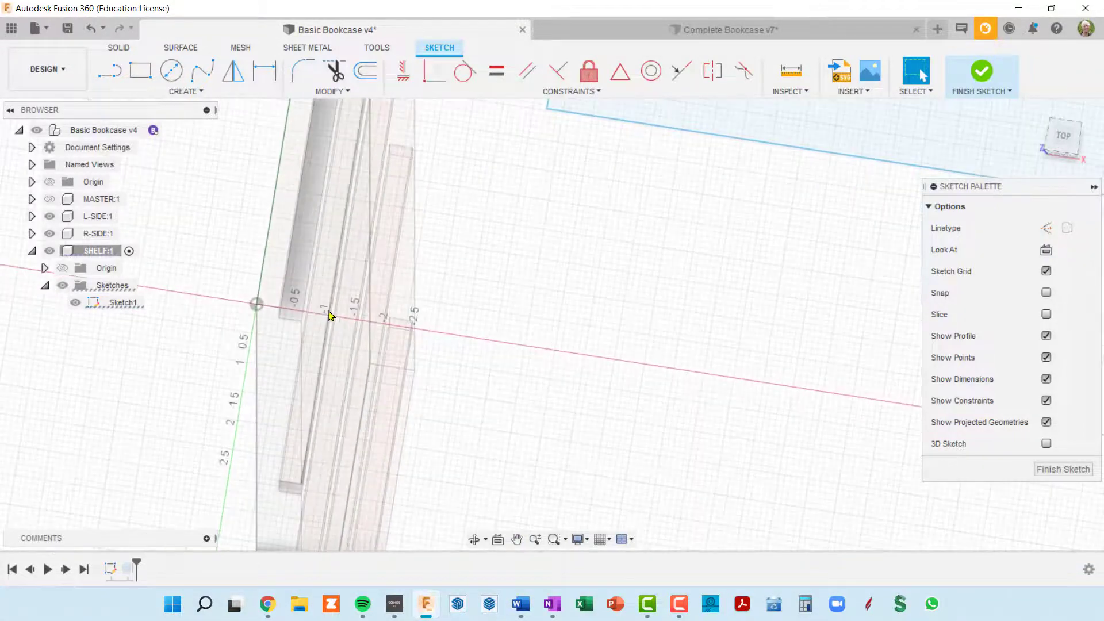
scroll(329, 315, "down", 5)
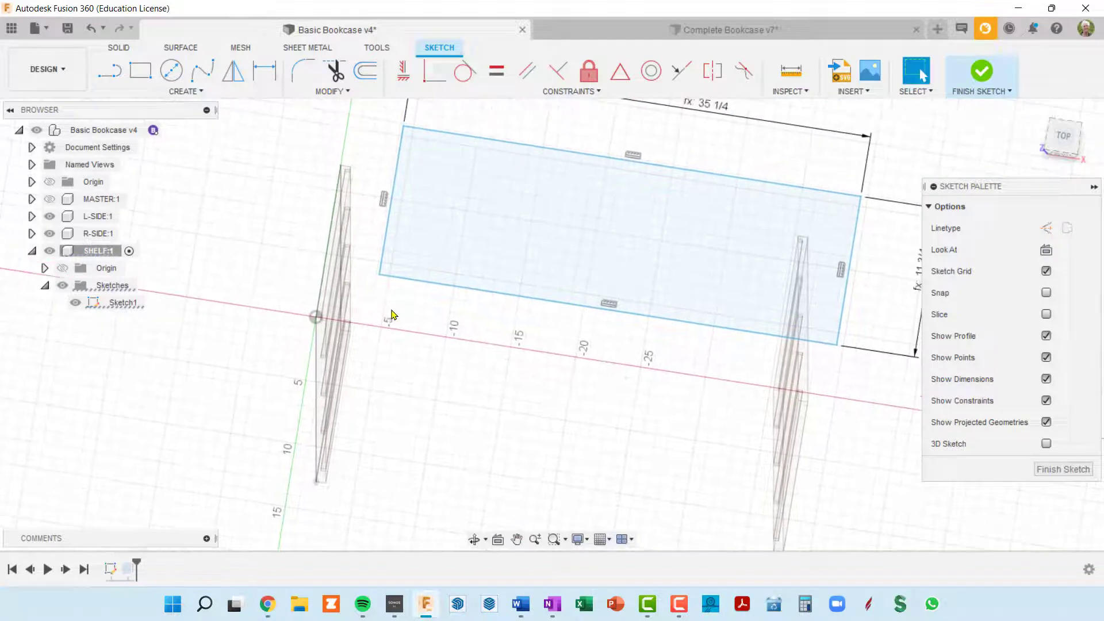
key("p")
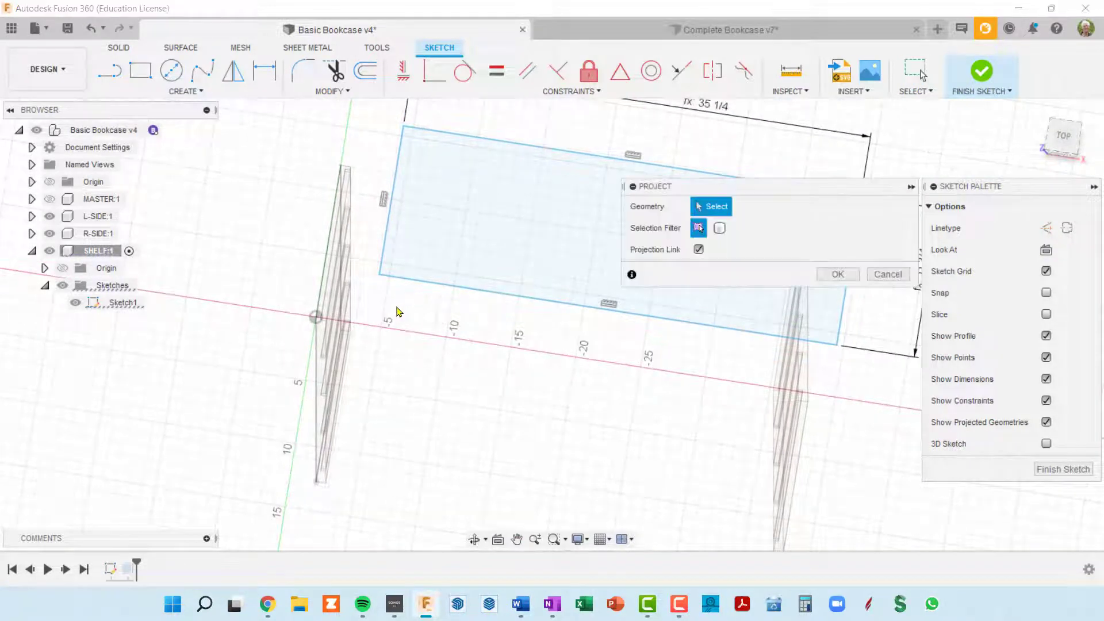
scroll(397, 312, "up", 4)
scroll(311, 309, "up", 3)
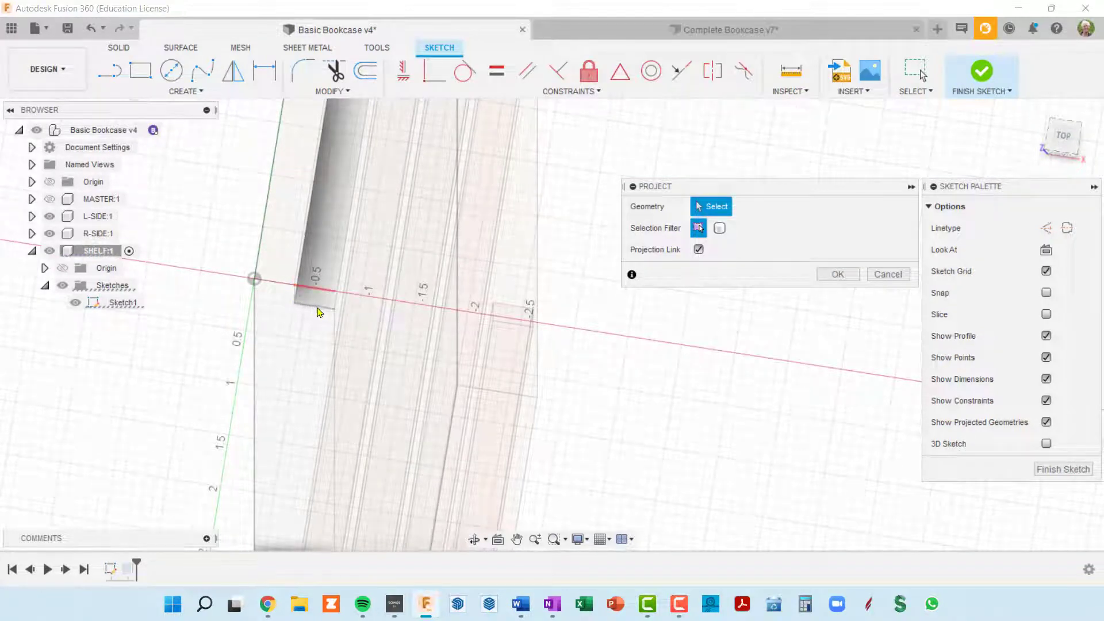
left_click(317, 304)
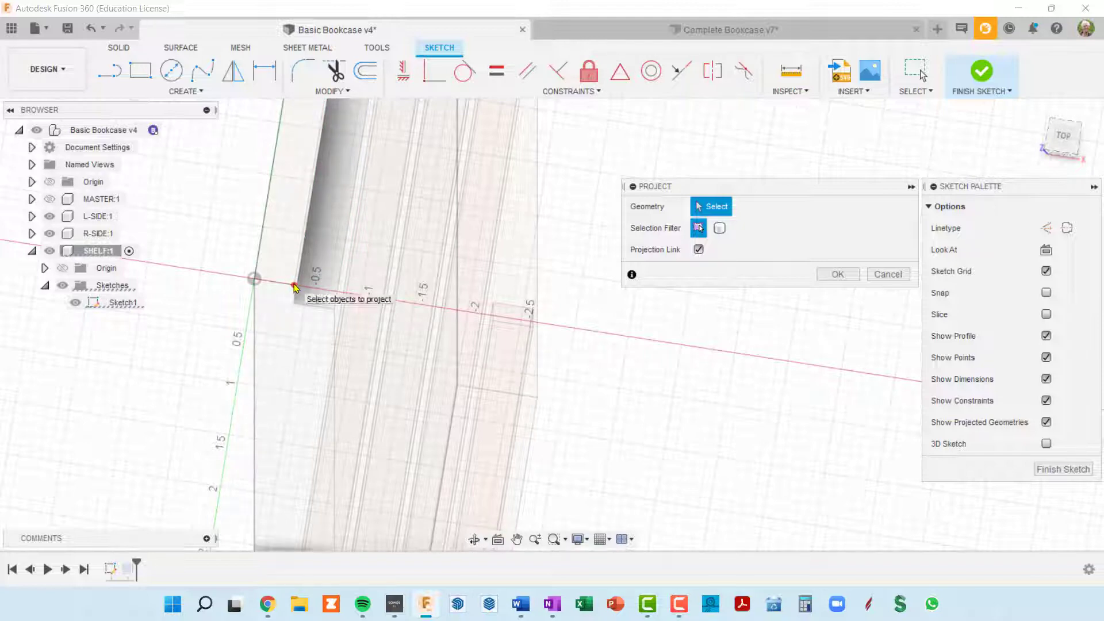
left_click(295, 286)
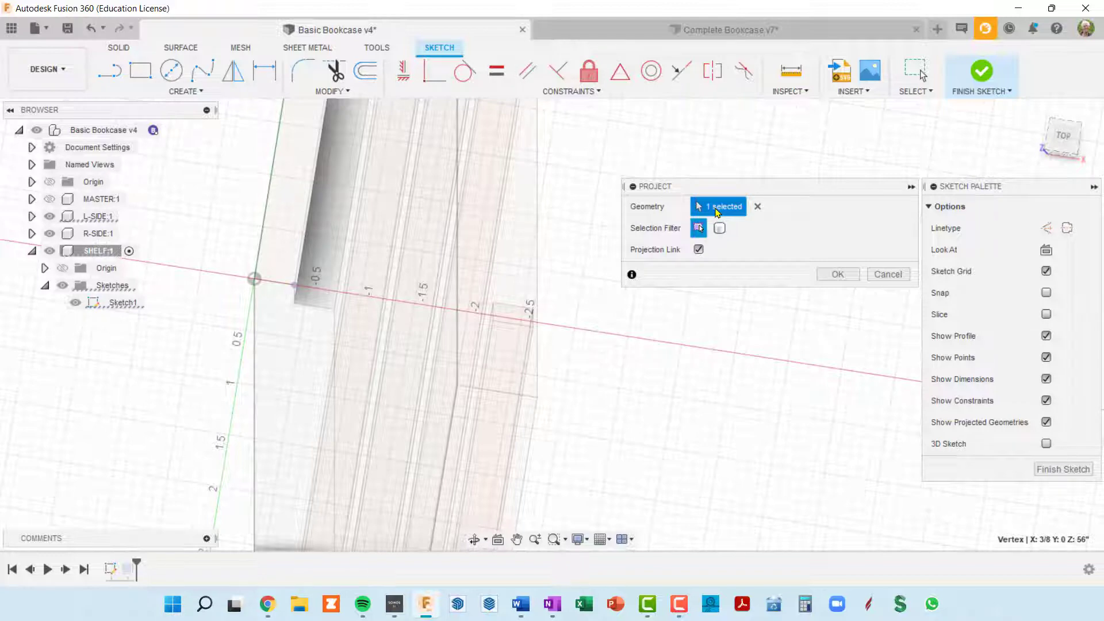
left_click(837, 274)
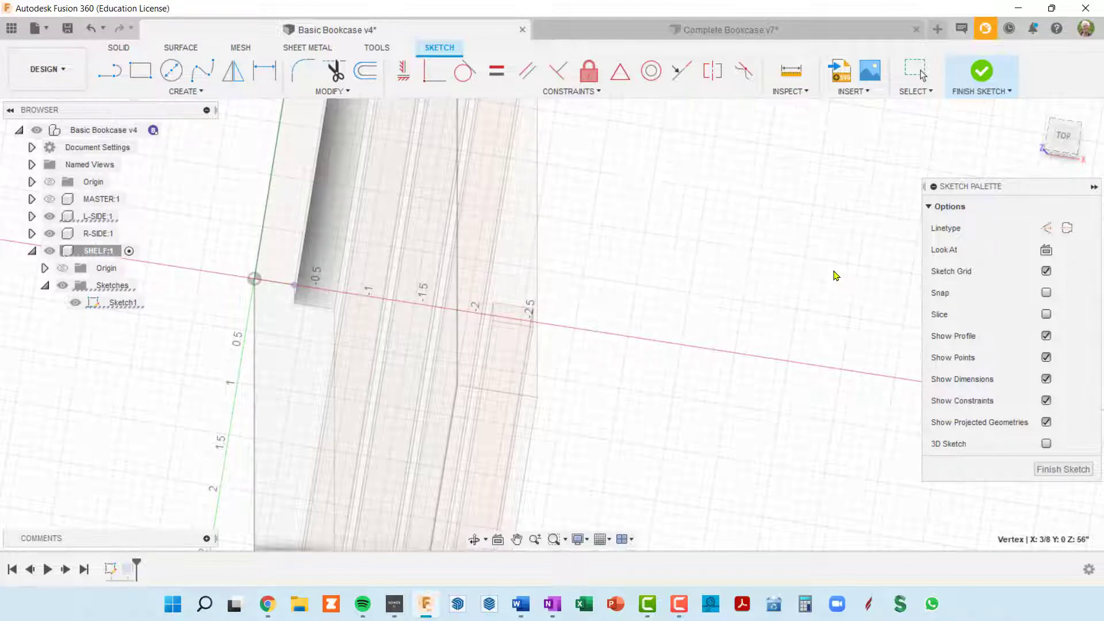
- Examine where the projected groove point sits relative to the origin, the left panel's groove and the shelf rectangle's front-left corner
scroll(517, 337, "down", 3)
scroll(525, 359, "down", 5)
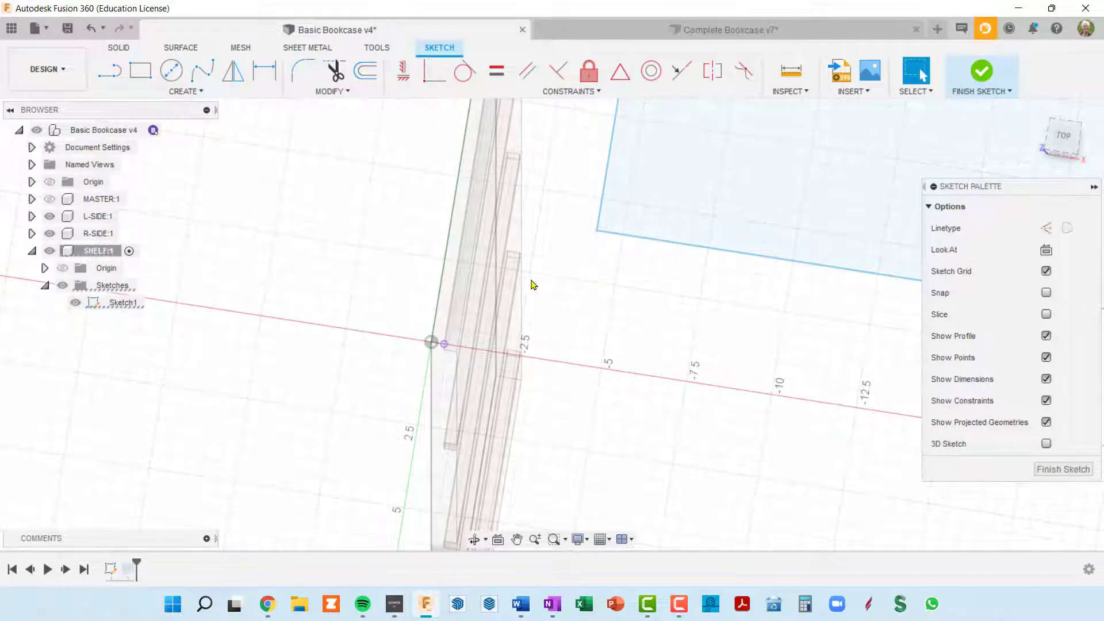
scroll(698, 232, "down", 3)
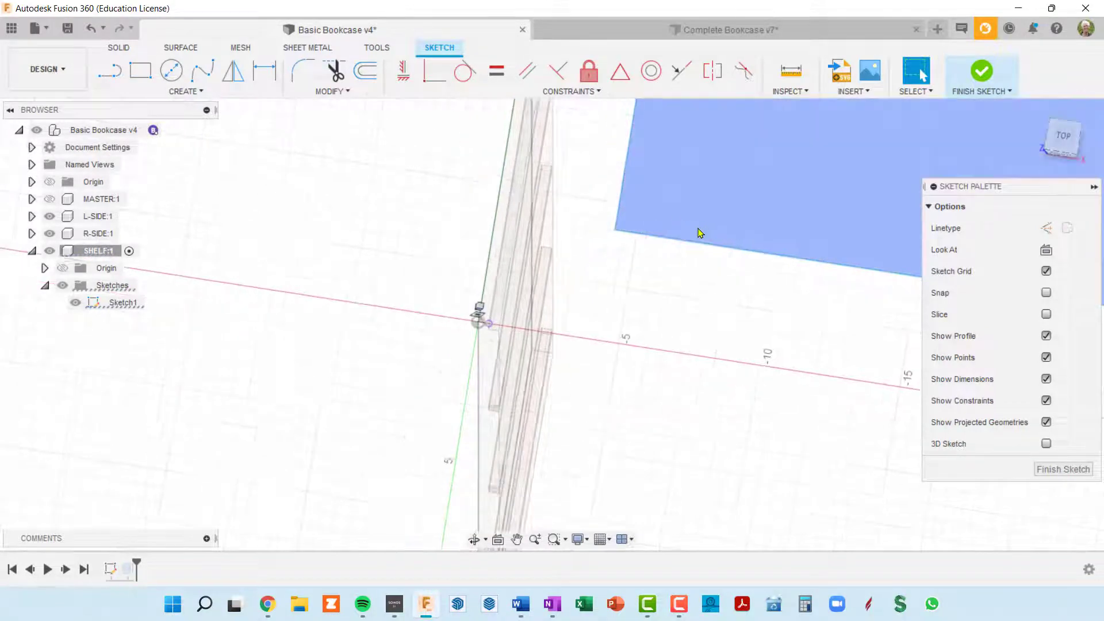
middle_click_drag(697, 232, 454, 251)
scroll(322, 312, "up", 6)
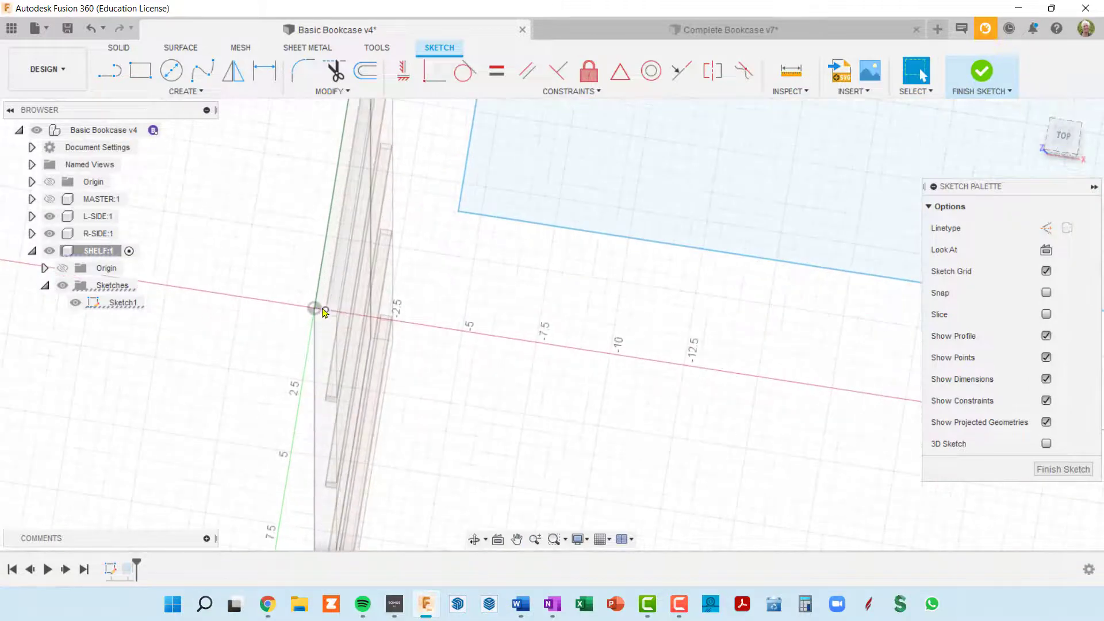
scroll(326, 315, "down", 6)
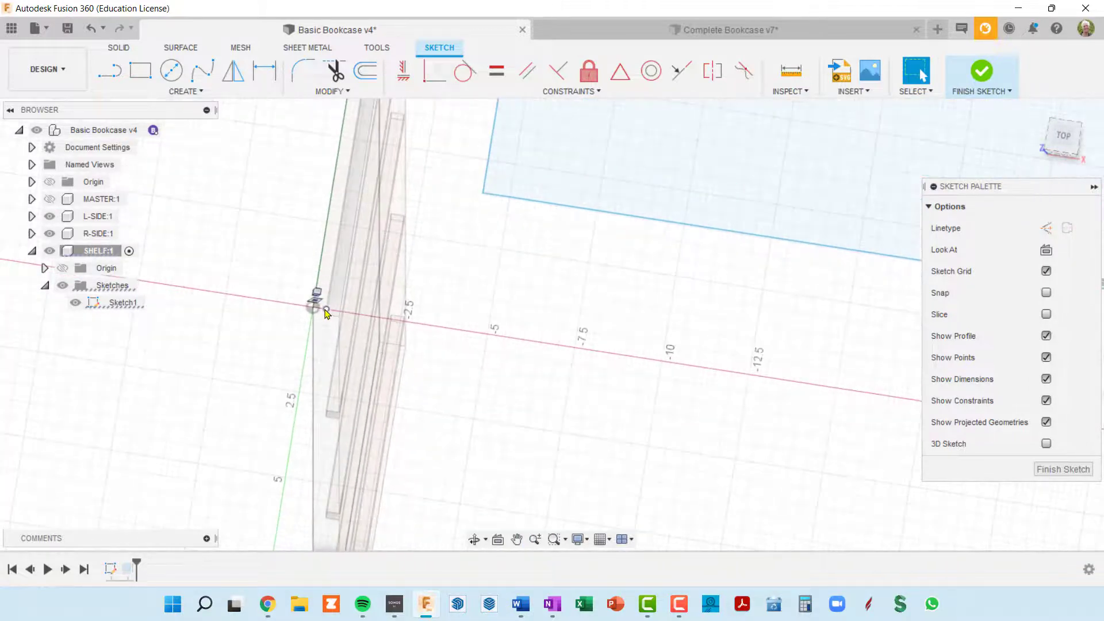
scroll(350, 308, "up", 2)
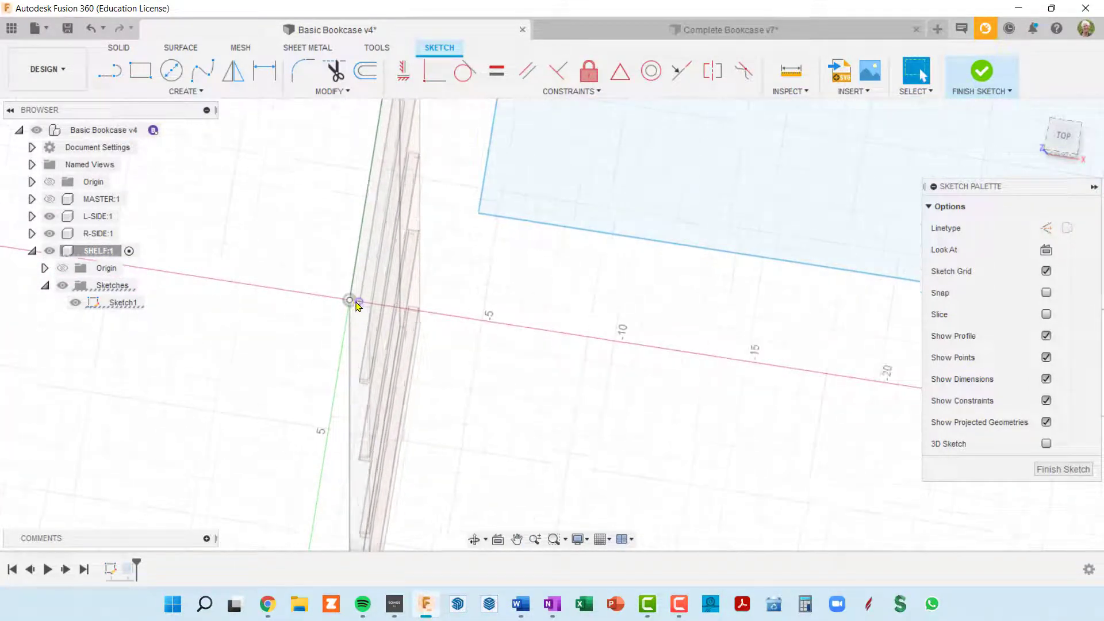
scroll(361, 307, "up", 3)
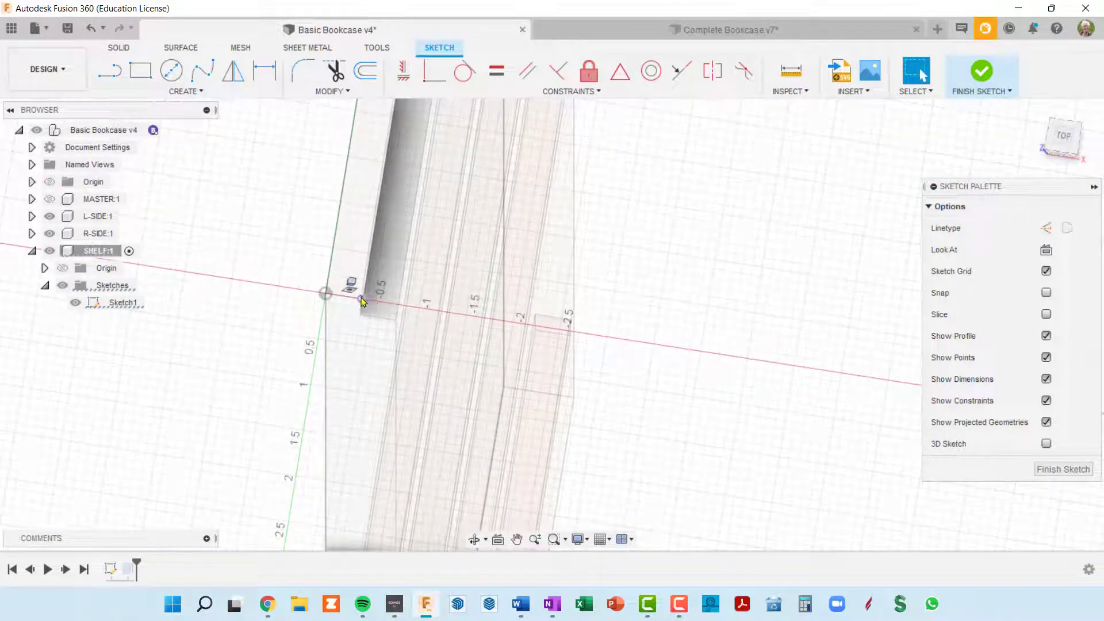
middle_click_drag(444, 231, 393, 263)
scroll(419, 263, "down", 2)
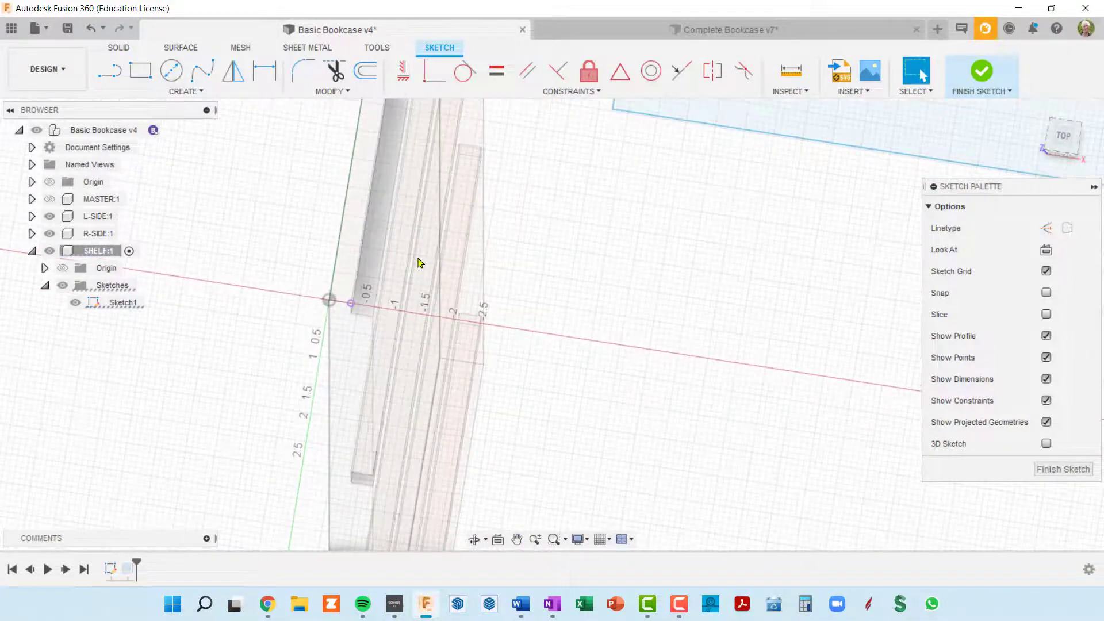
middle_click_drag(463, 240, 443, 274)
key("Escape")
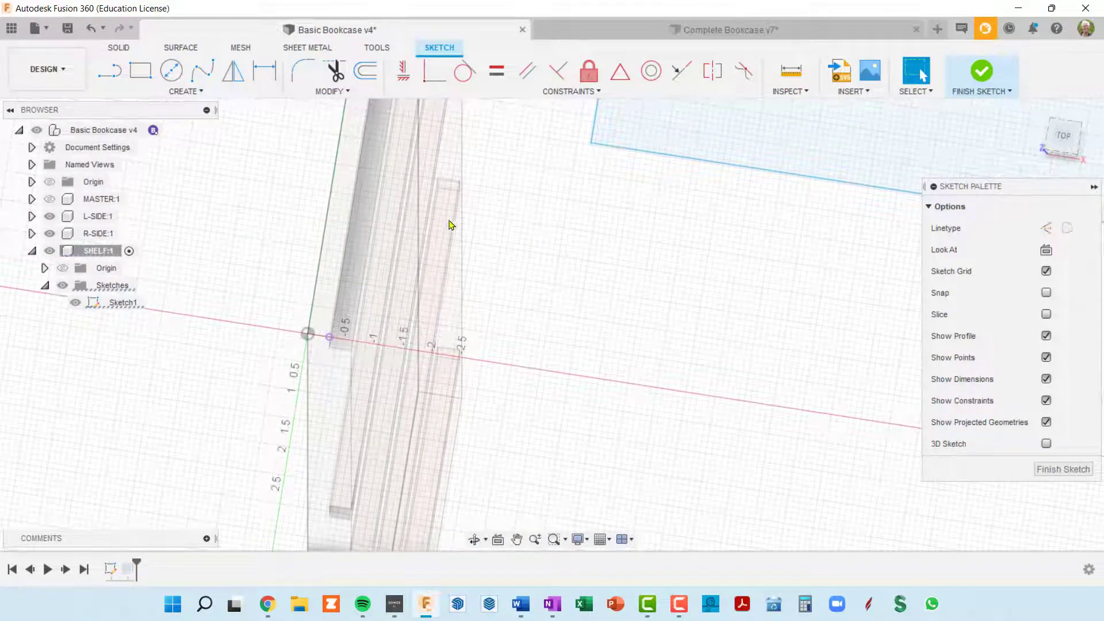
- Make the shelf rectangle's front-left corner coincident with the projected groove point on the left side panel
left_click(433, 84)
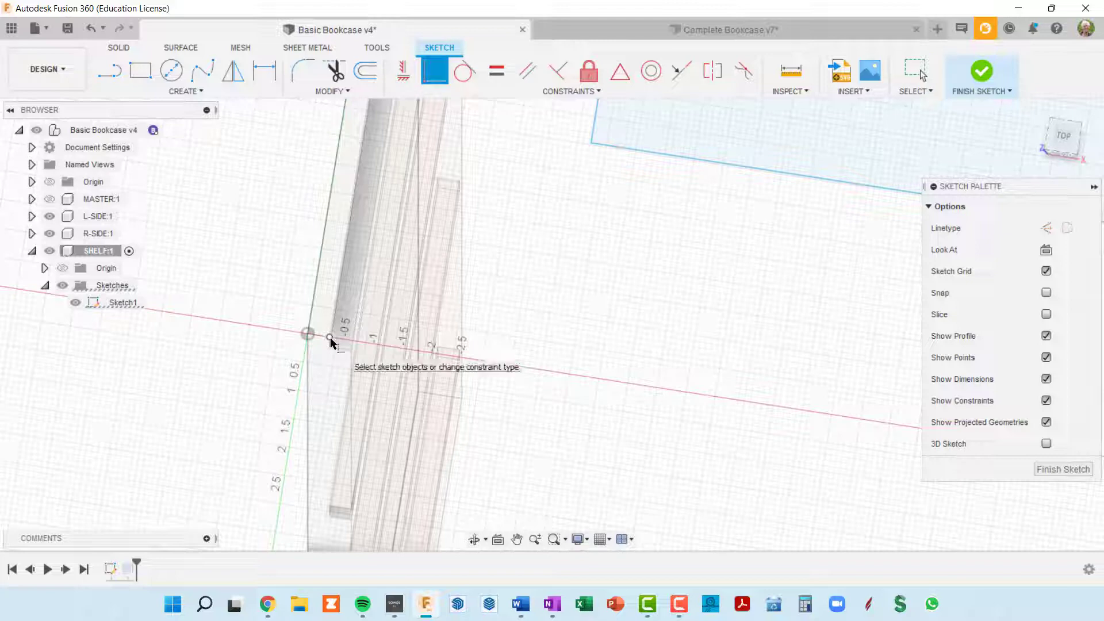
mouse_move(572, 226)
middle_mouse_down()
mouse_move(558, 260)
mouse_move(541, 251)
middle_mouse_up()
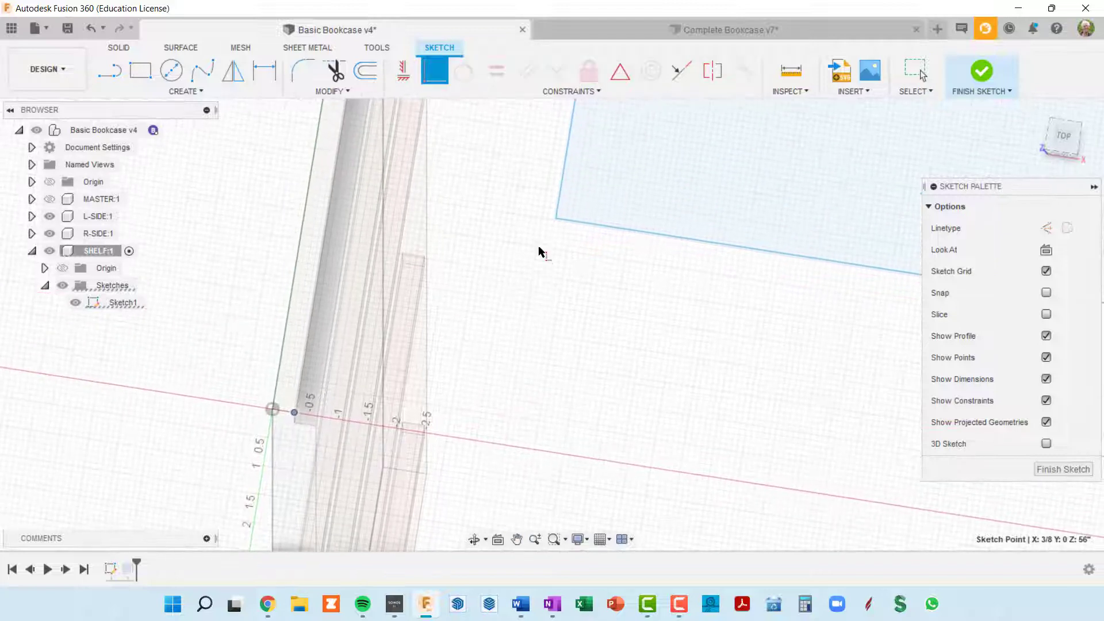
left_click(556, 219)
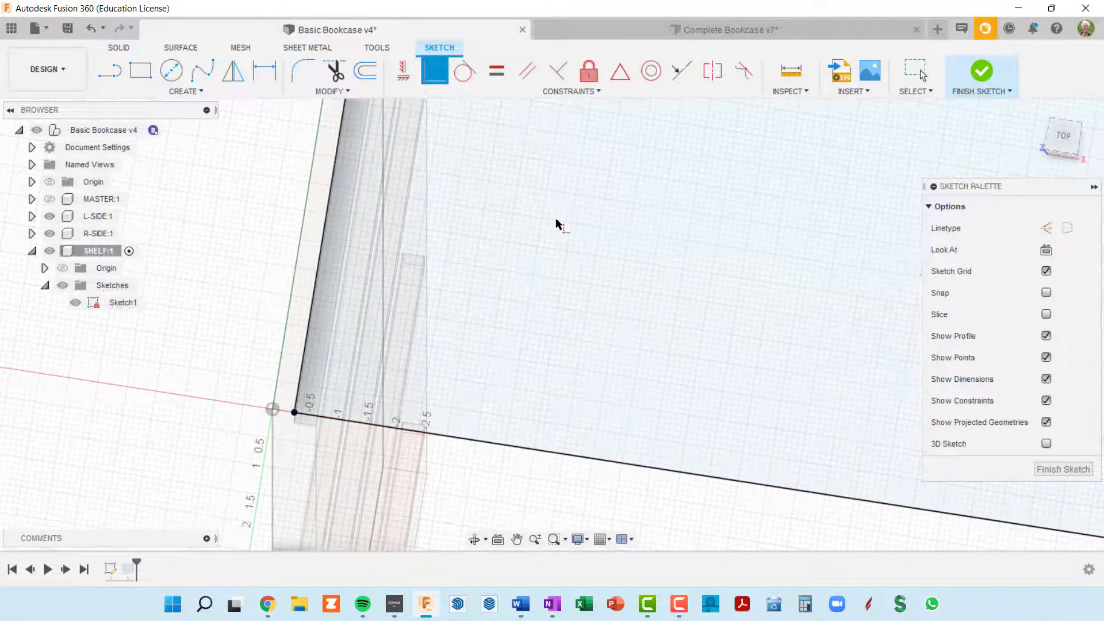
scroll(577, 229, "down", 1)
scroll(577, 232, "down", 5)
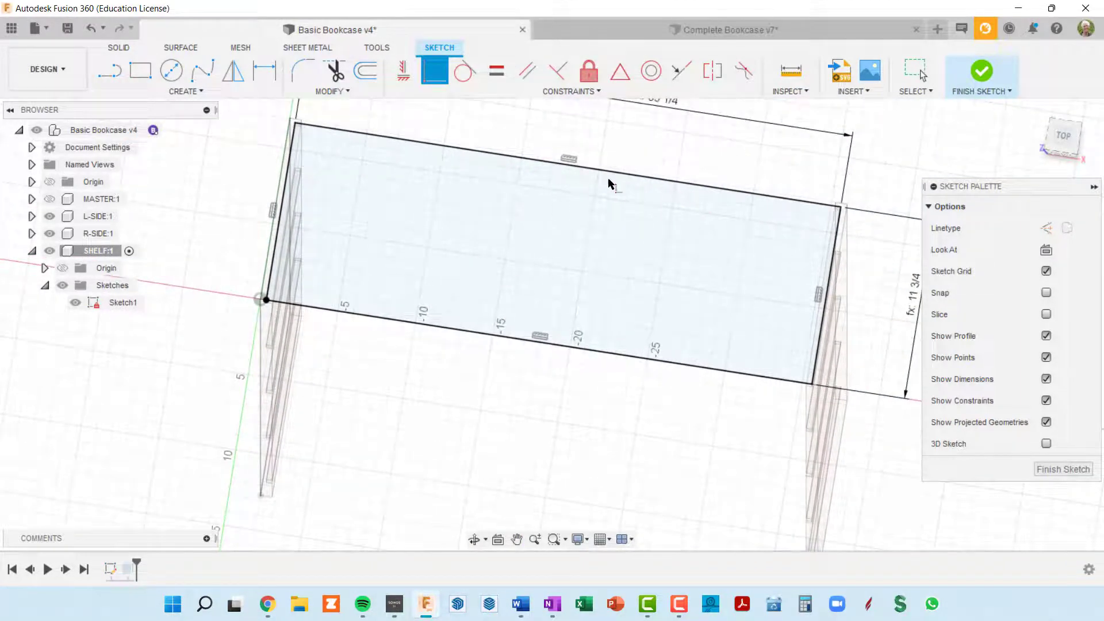
- Examine how the shelf rectangle, attached at its front-left corner, spans between the left and right side panels
scroll(290, 304, "up", 4)
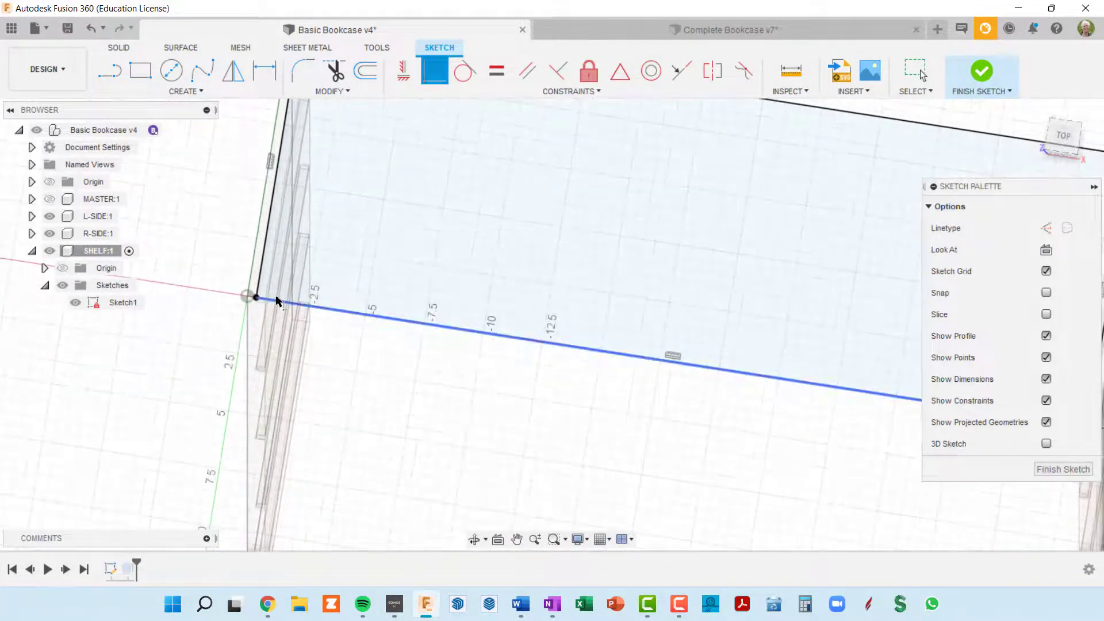
scroll(253, 298, "down", 5)
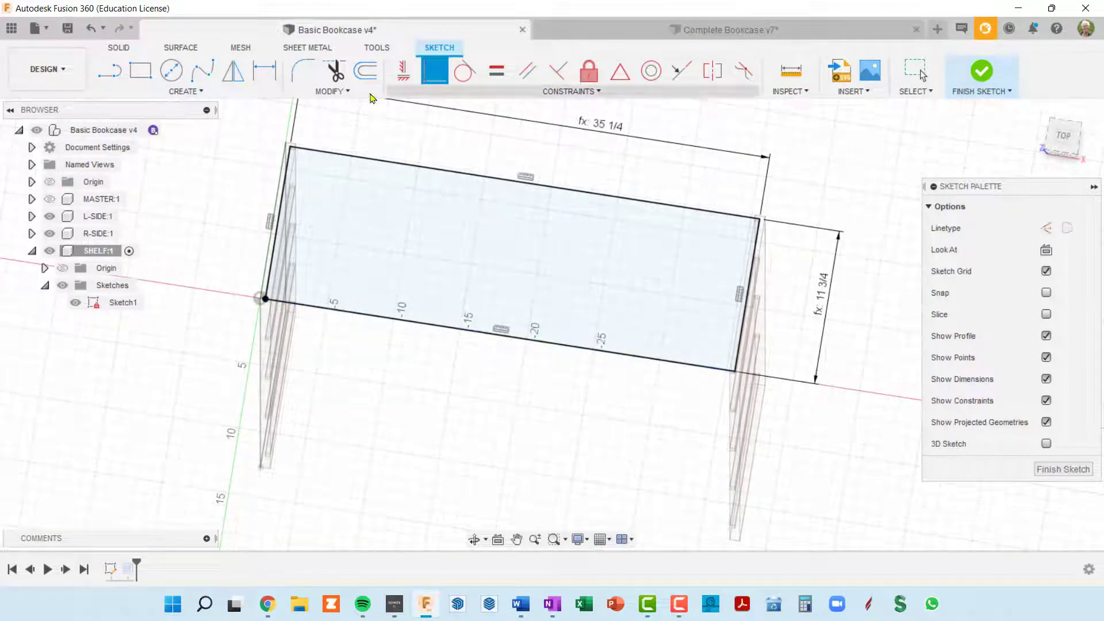
mouse_move(648, 365)
middle_mouse_down("shift")
mouse_move(661, 347)
mouse_move(643, 313)
mouse_move(635, 308)
mouse_move(644, 343)
mouse_move(551, 264)
middle_mouse_up("shift")
scroll(639, 345, "down", 2)
scroll(547, 267, "down", 1)
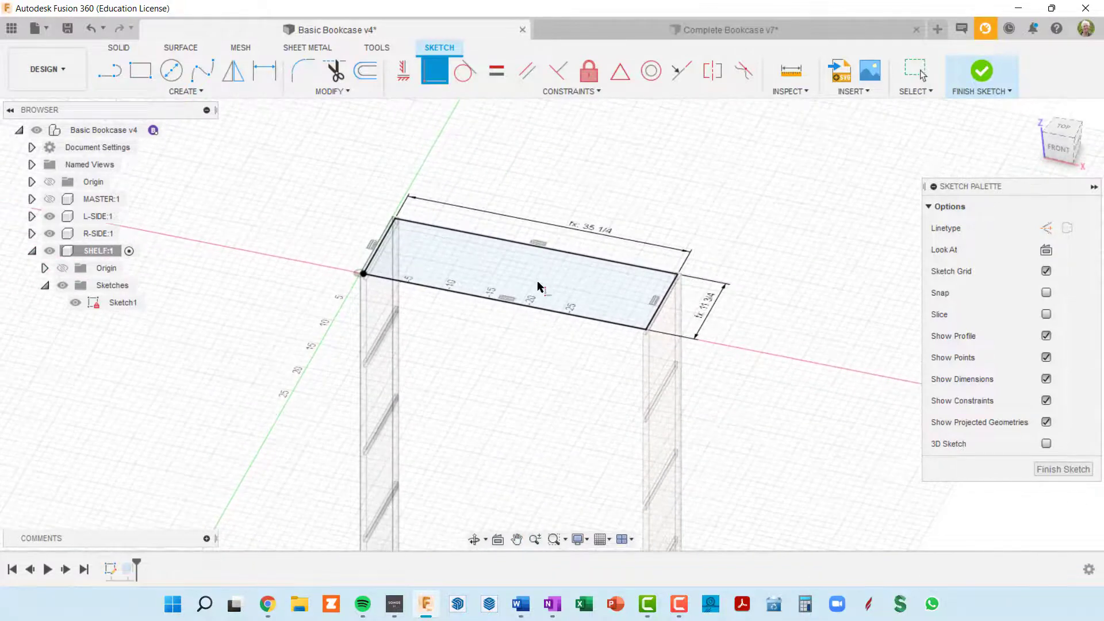
scroll(500, 292, "up", 4)
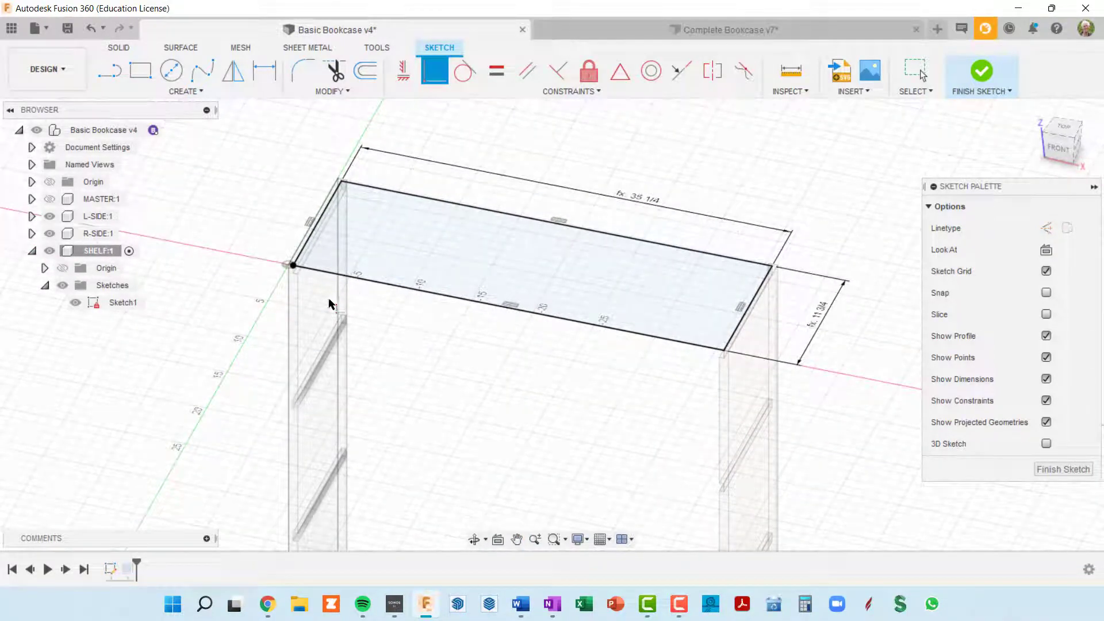
left_click(294, 267)
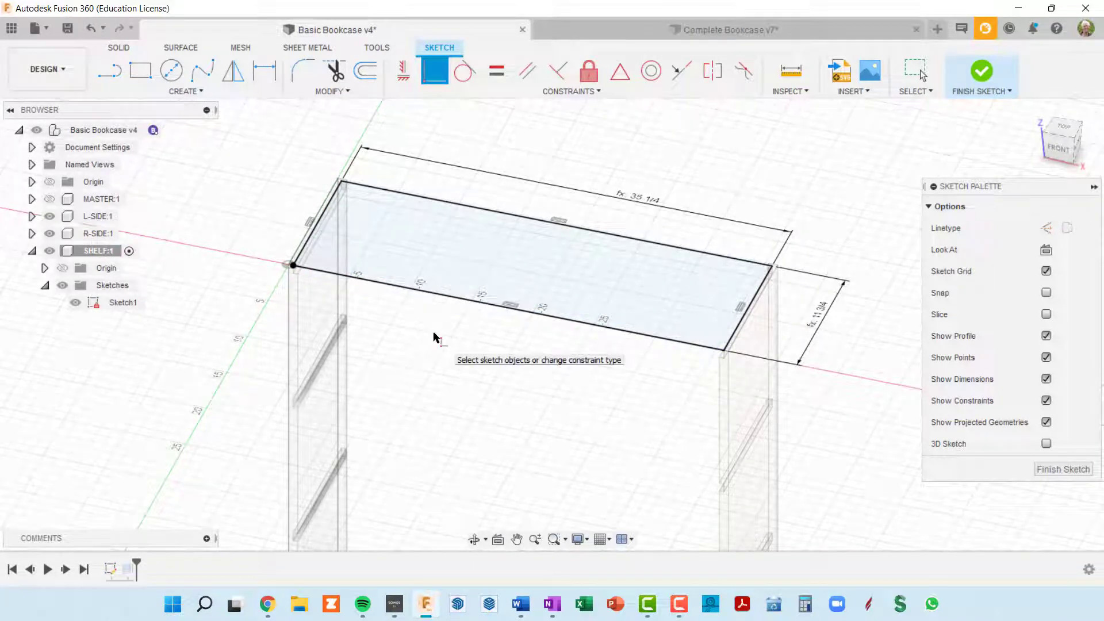
- End the constraint command and move the shelf rectangle's depth and length dimensions closer to its edges
key("Escape")
left_click(475, 303)
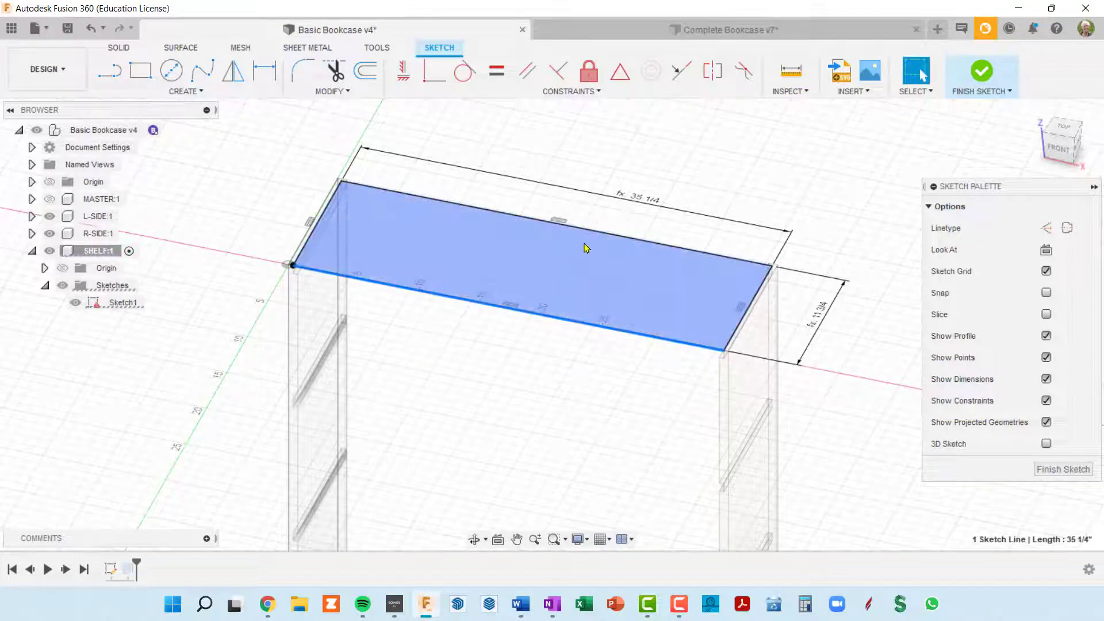
left_click(598, 231)
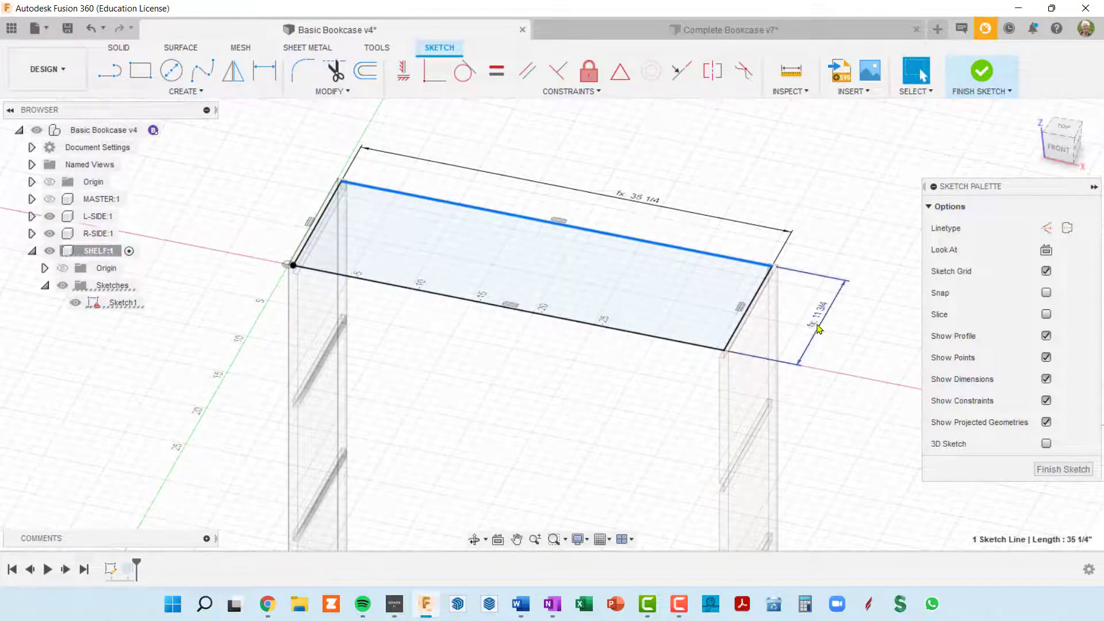
left_click_drag(819, 329, 787, 316)
left_click_drag(655, 211, 607, 211)
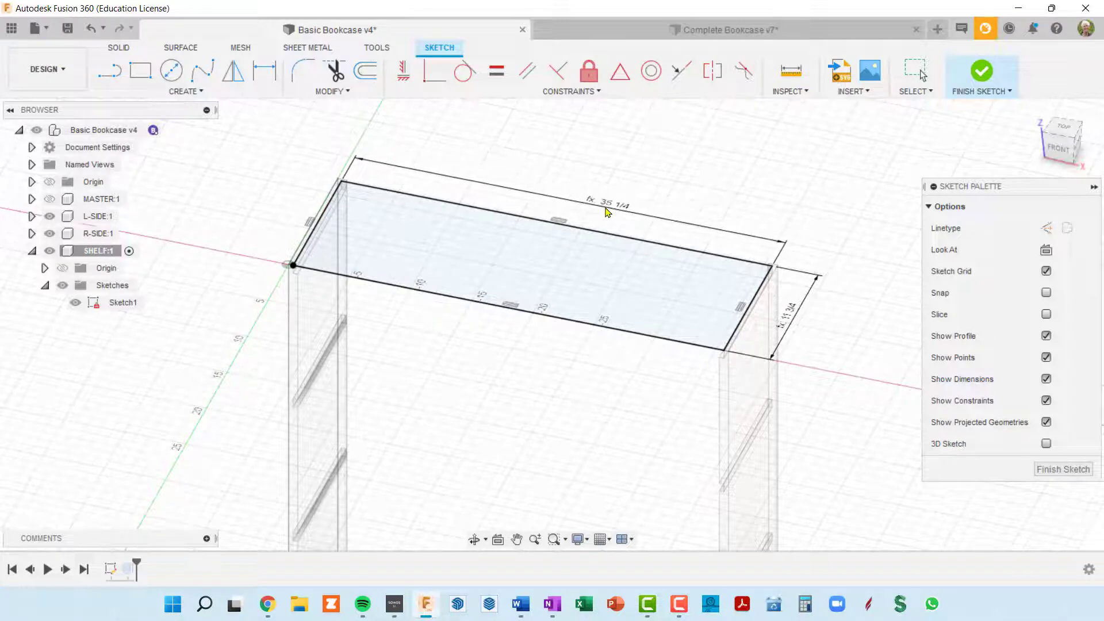
- Check the shelf rectangle's profile and finish editing the shelf's Sketch1
scroll(403, 305, "up", 3)
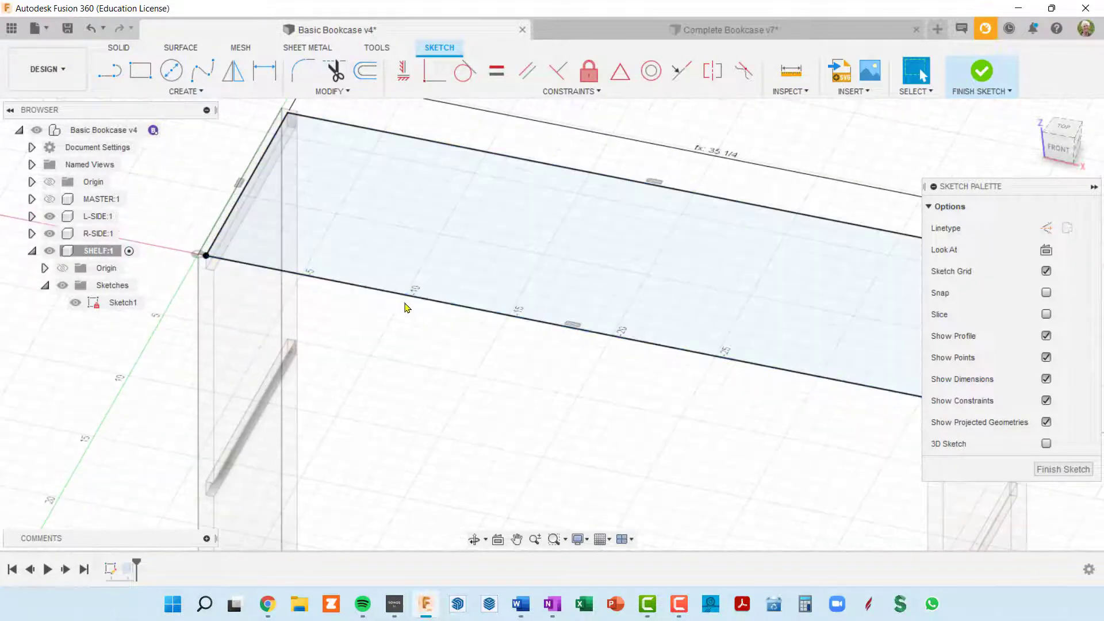
left_click(373, 262)
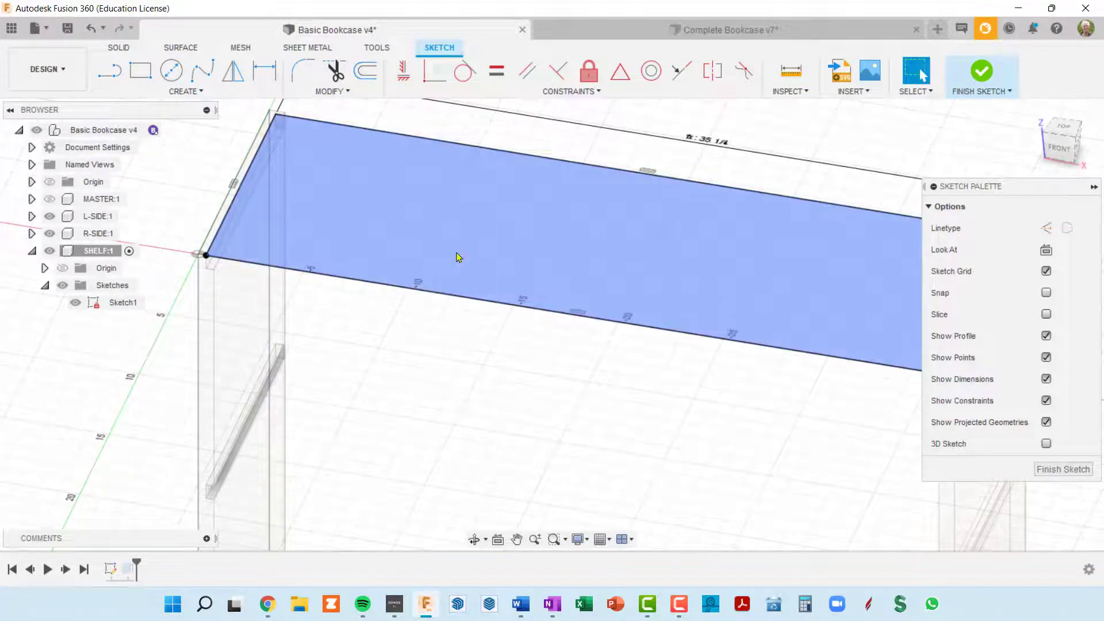
left_click(560, 336)
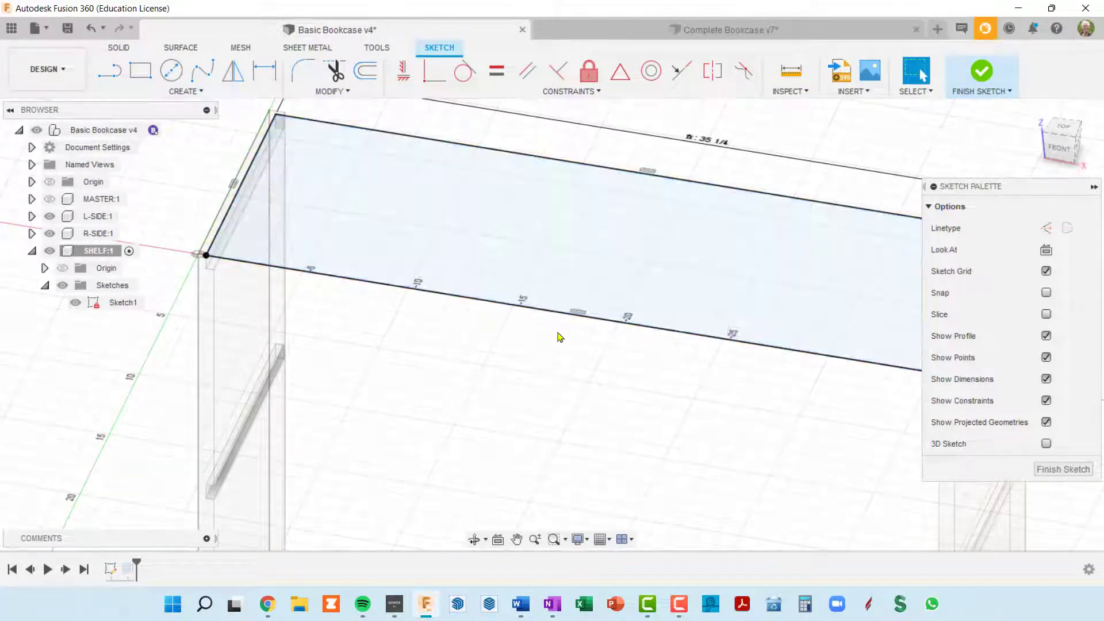
left_click(1052, 469)
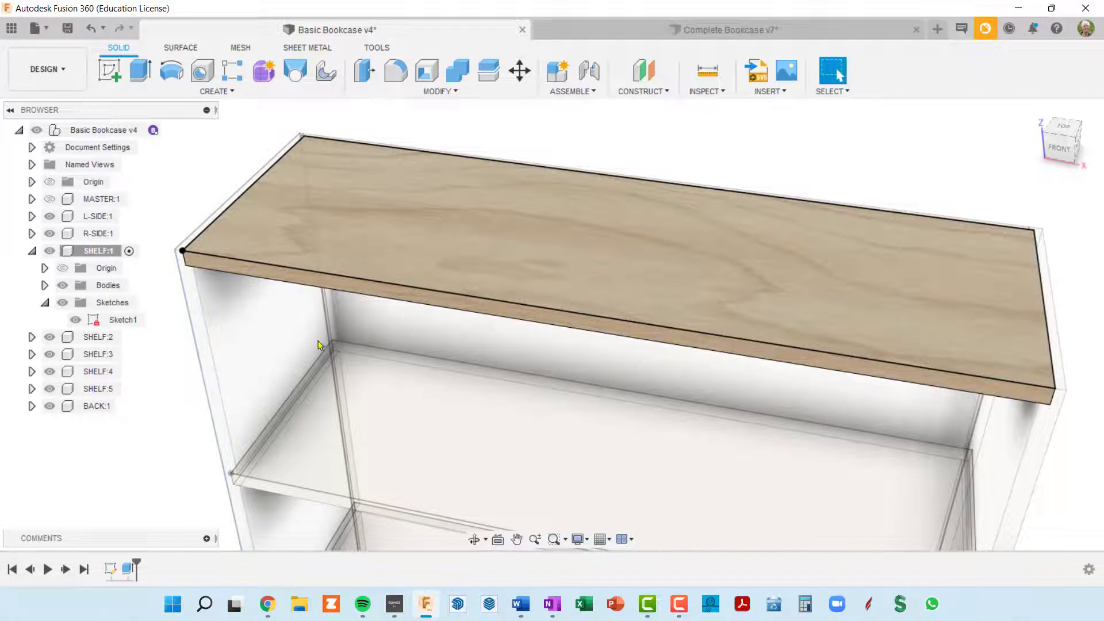
- Examine how the top shelf and the shelves below it sit in the left side panel's grooves
middle_click_drag(279, 314, 276, 305, "shift")
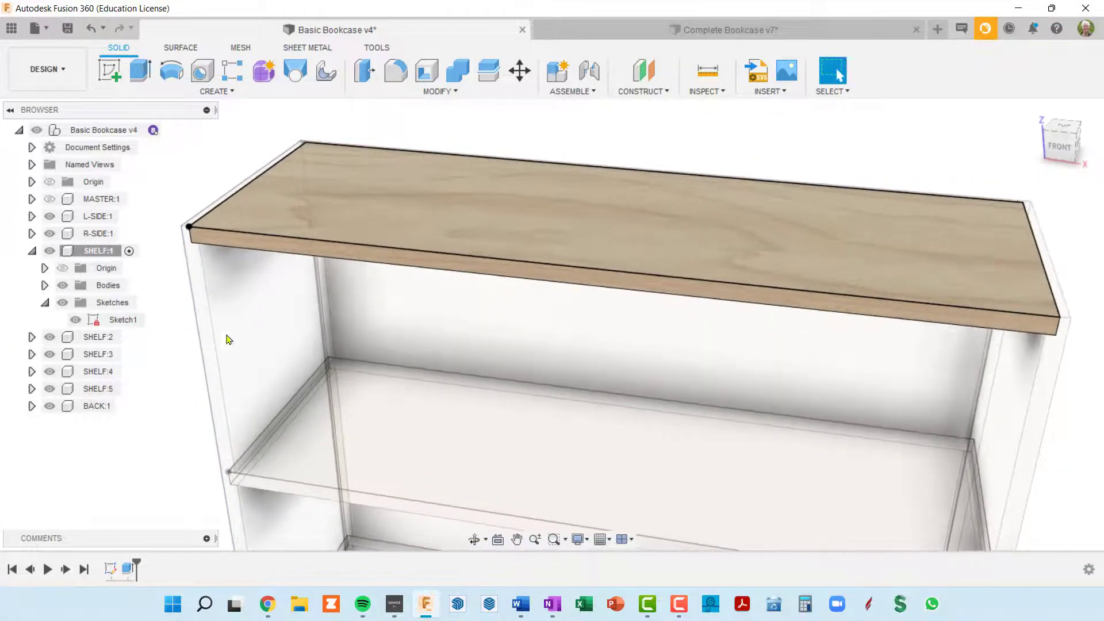
scroll(187, 228, "up", 3)
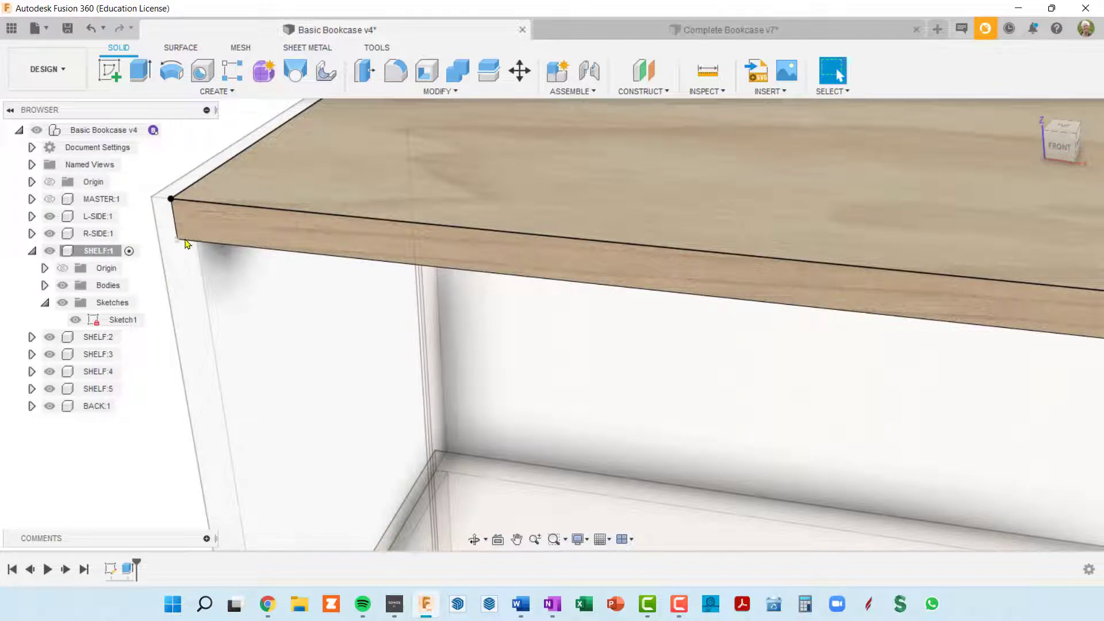
scroll(189, 244, "down", 5)
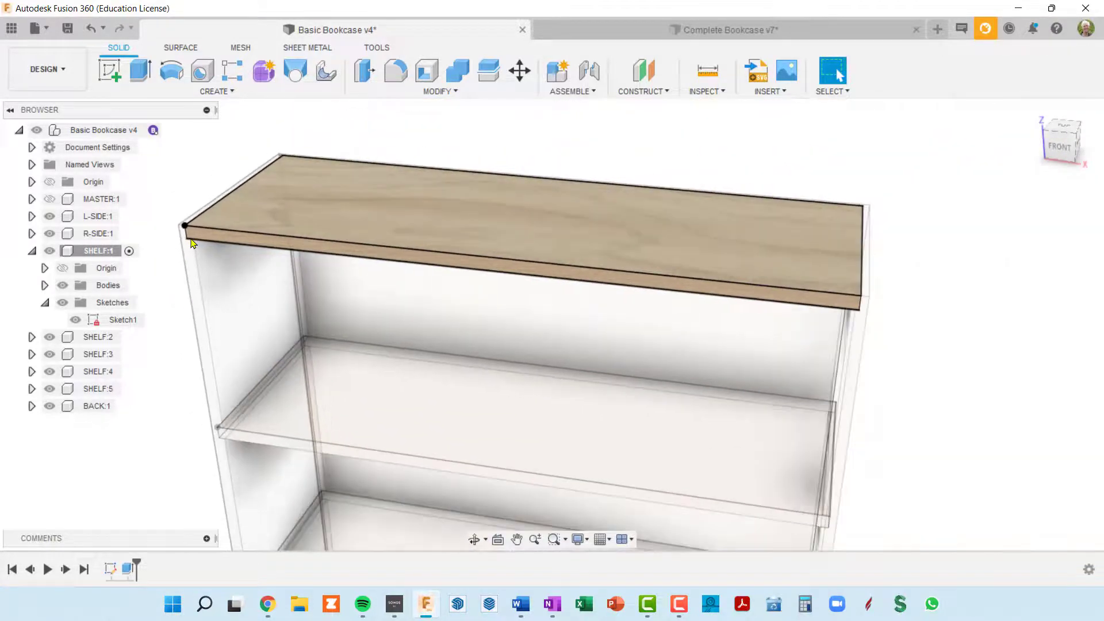
middle_click_drag(264, 379, 336, 229)
scroll(340, 466, "up", 3)
middle_click_drag(335, 452, 358, 245)
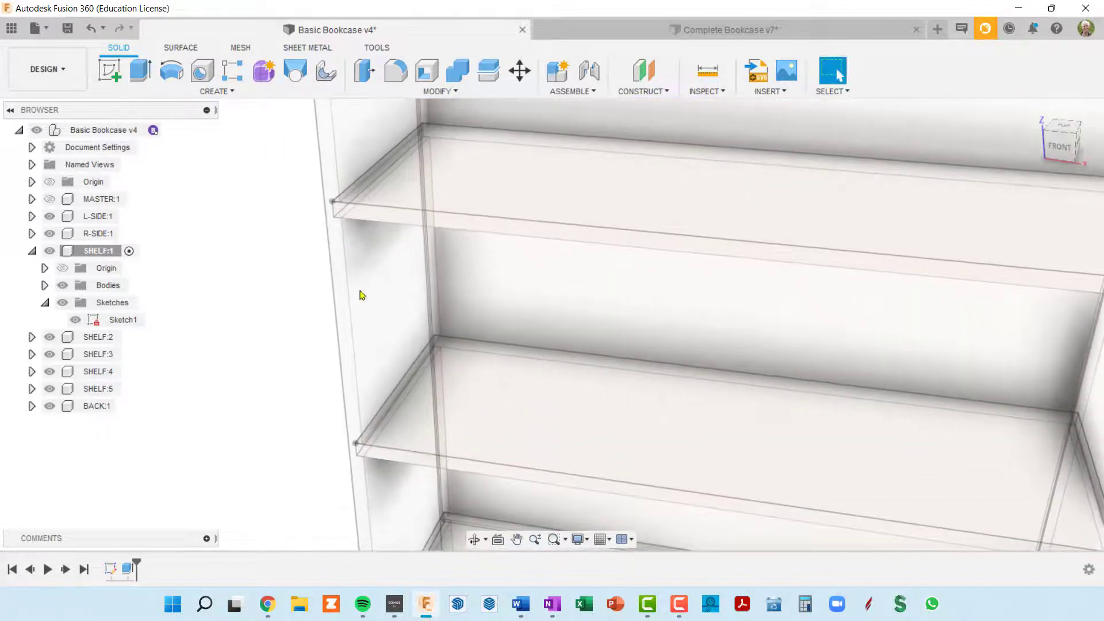
scroll(339, 388, "down", 2)
middle_click_drag(338, 391, 333, 302)
key("Escape")
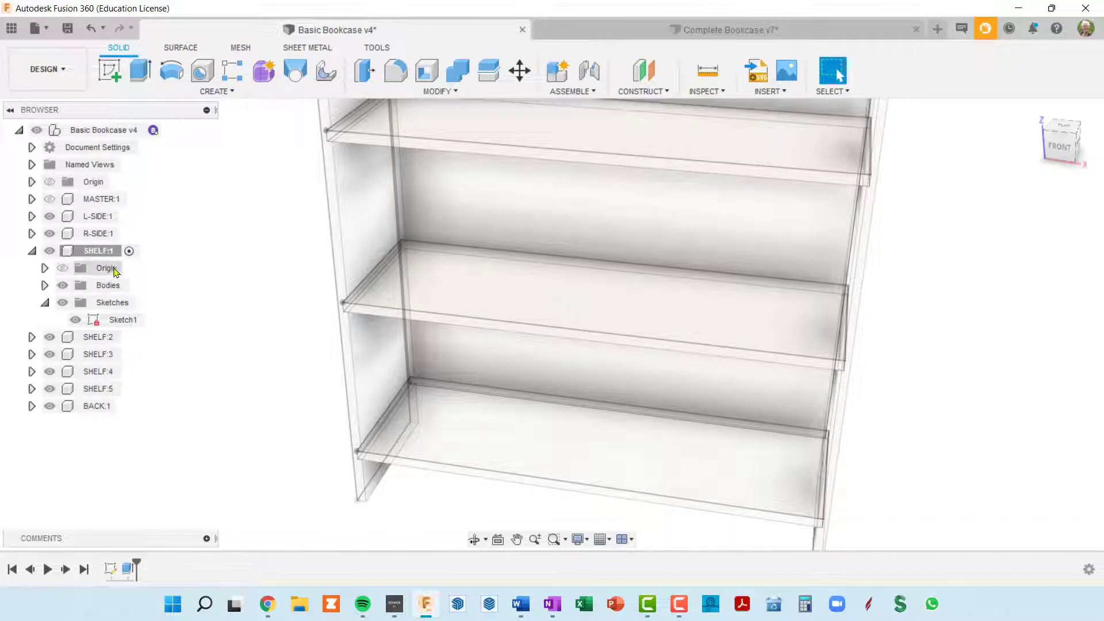
middle_click_drag(239, 268, 235, 306)
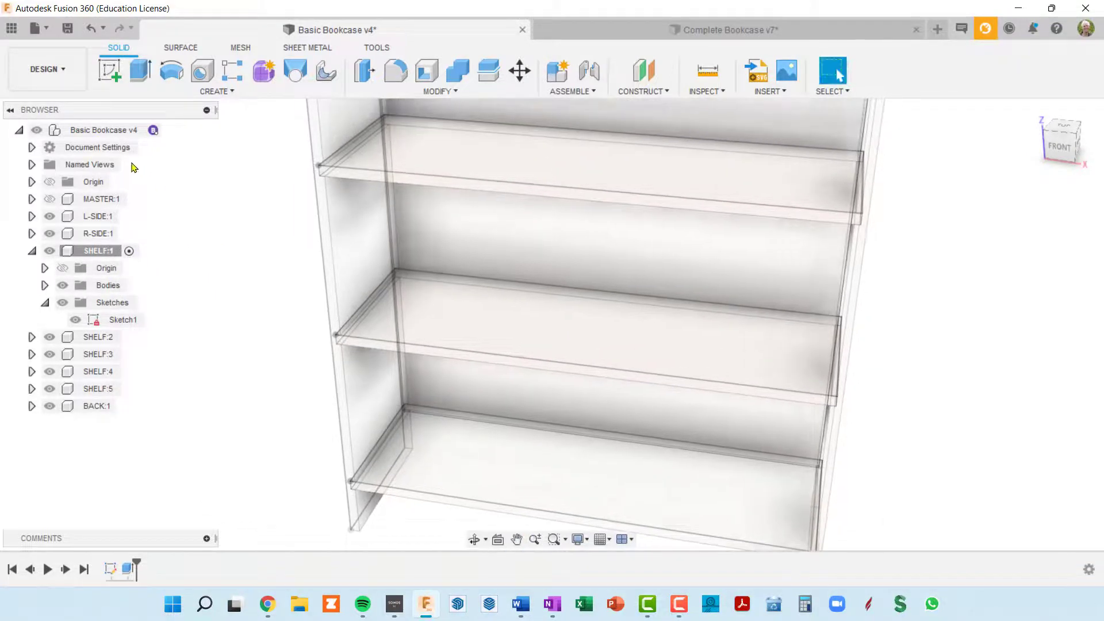
- Activate the top-level Basic Bookcase v4 component
left_click(103, 130)
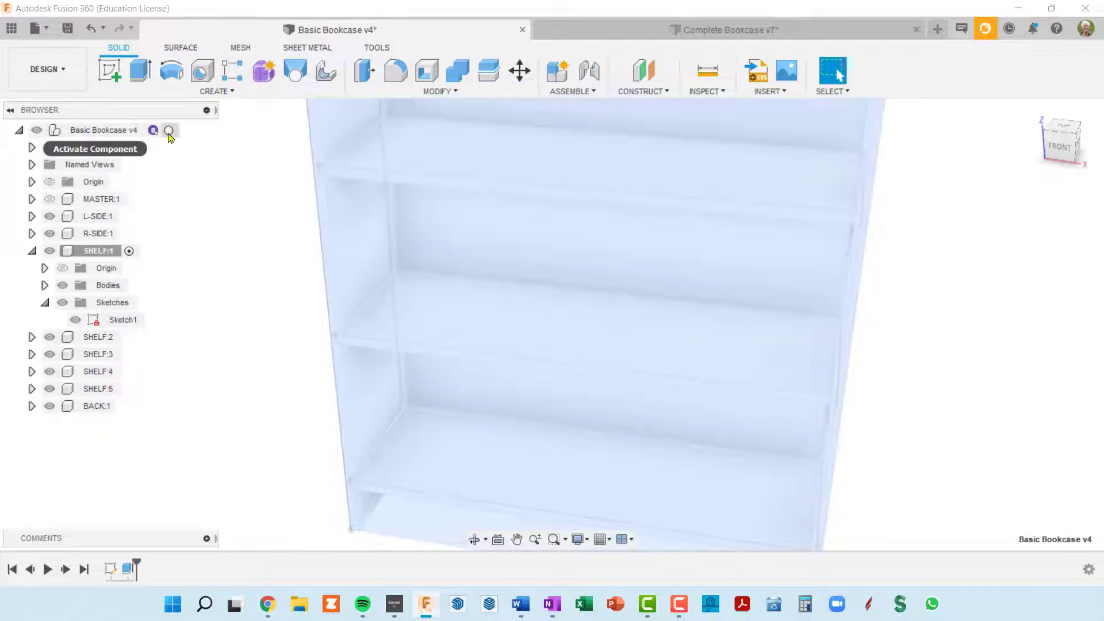
left_click(174, 131)
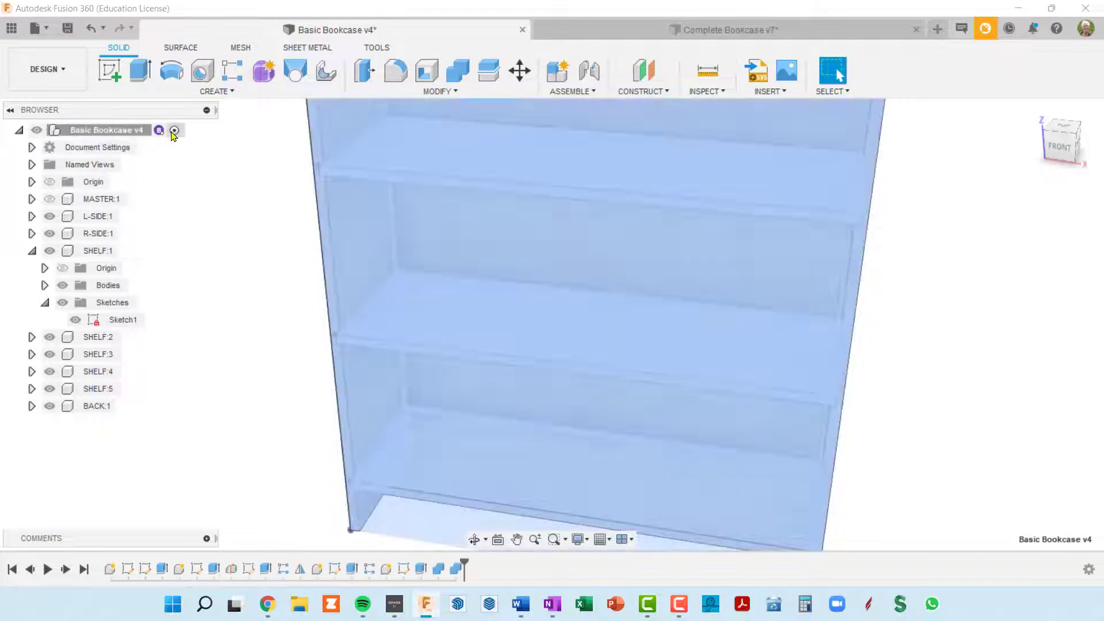
left_click(285, 249)
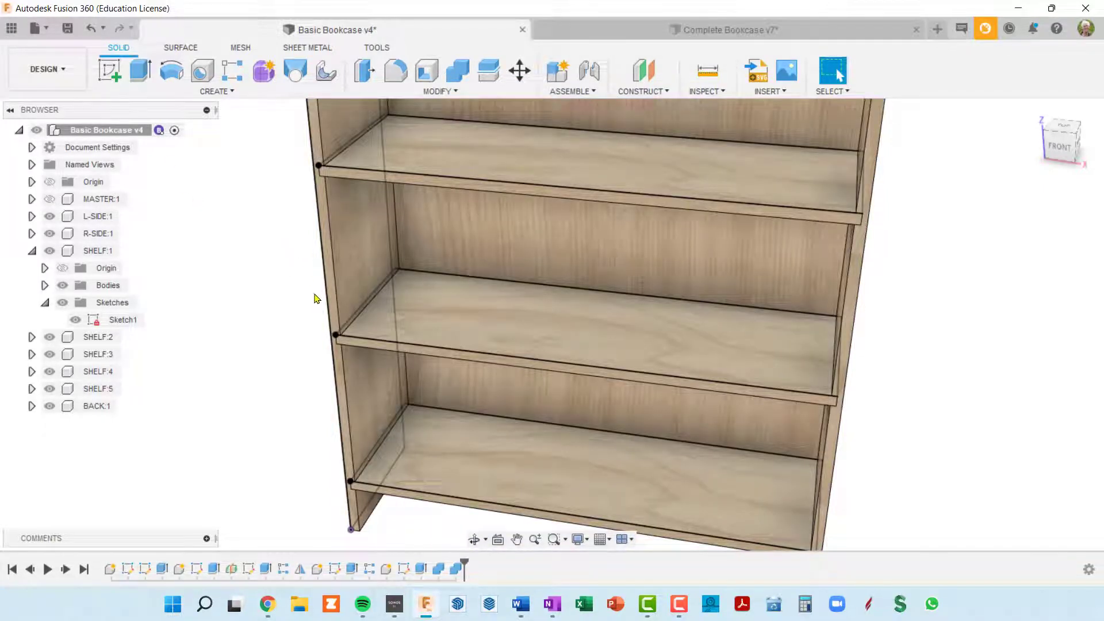
- Hide all sketches of the SHELF:1 component and collapse its browser tree
middle_click_drag(382, 425, 357, 396, "shift")
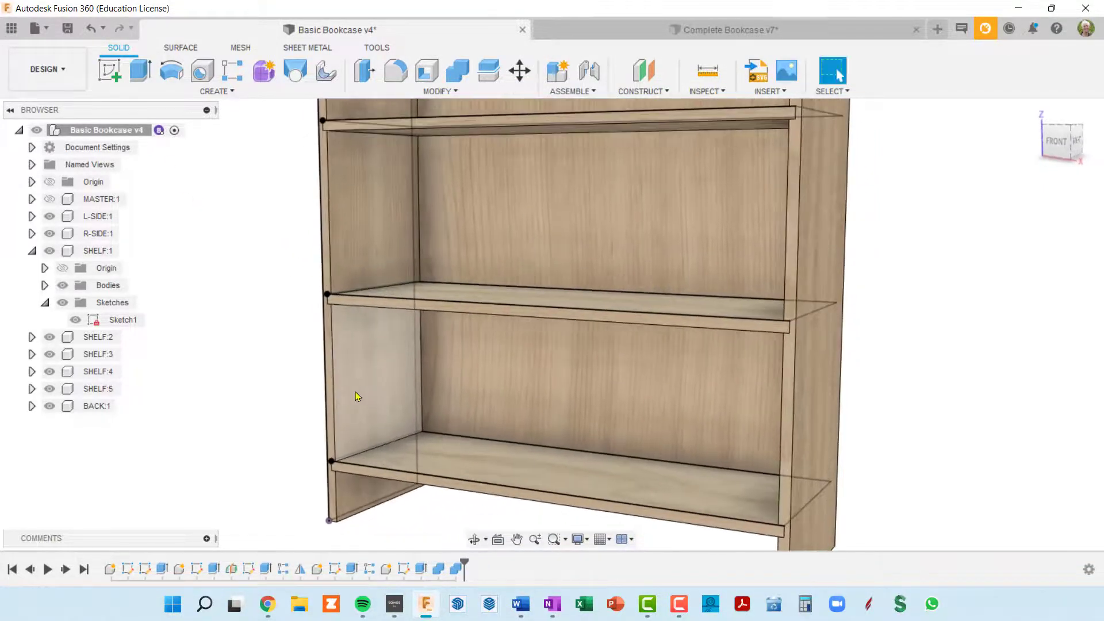
scroll(363, 520, "up", 5)
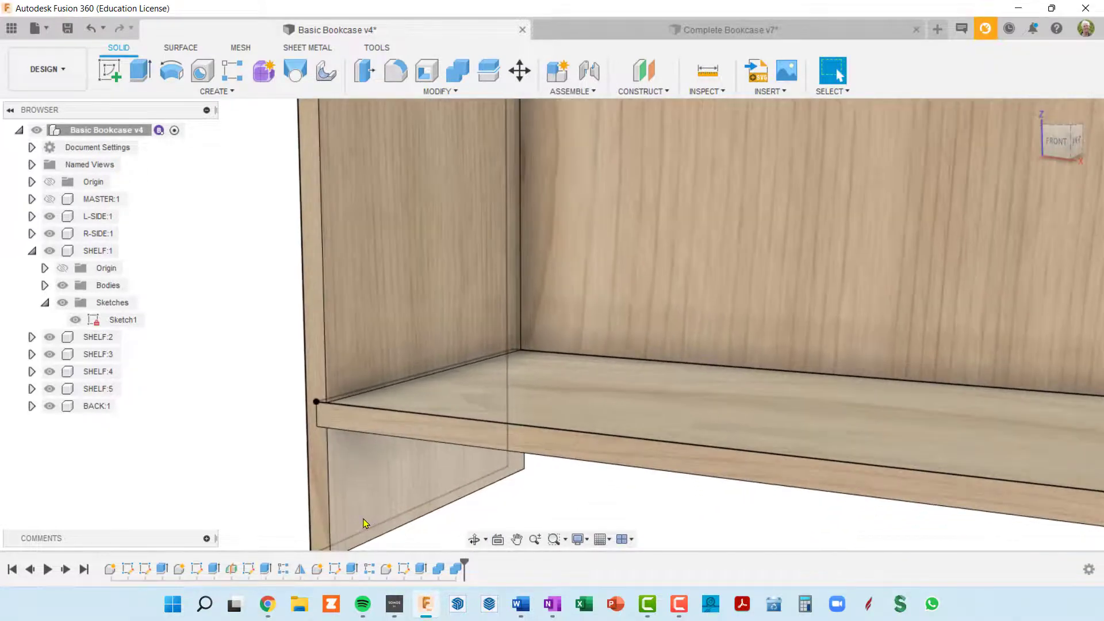
middle_click_drag(364, 519, 444, 361)
middle_click_drag(444, 361, 446, 362, "shift")
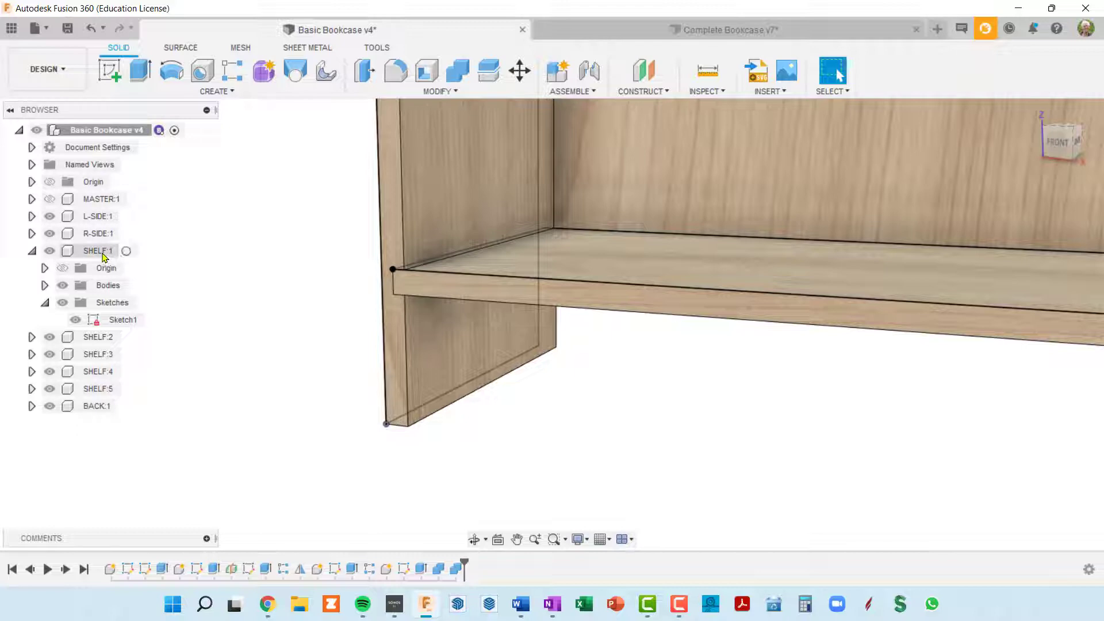
left_click(62, 303)
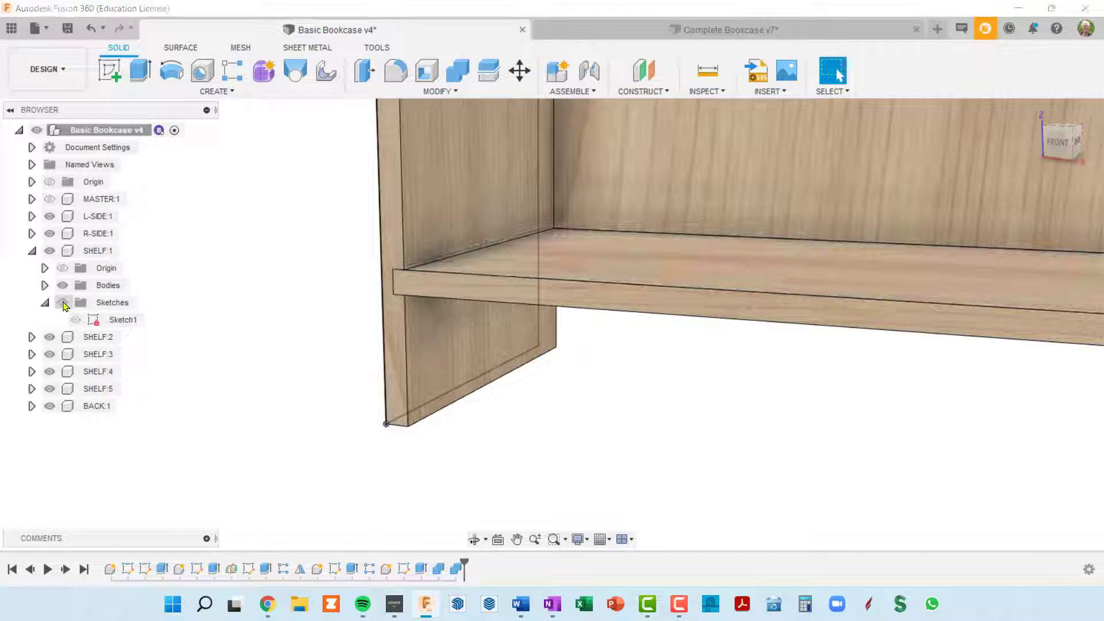
left_click(31, 252)
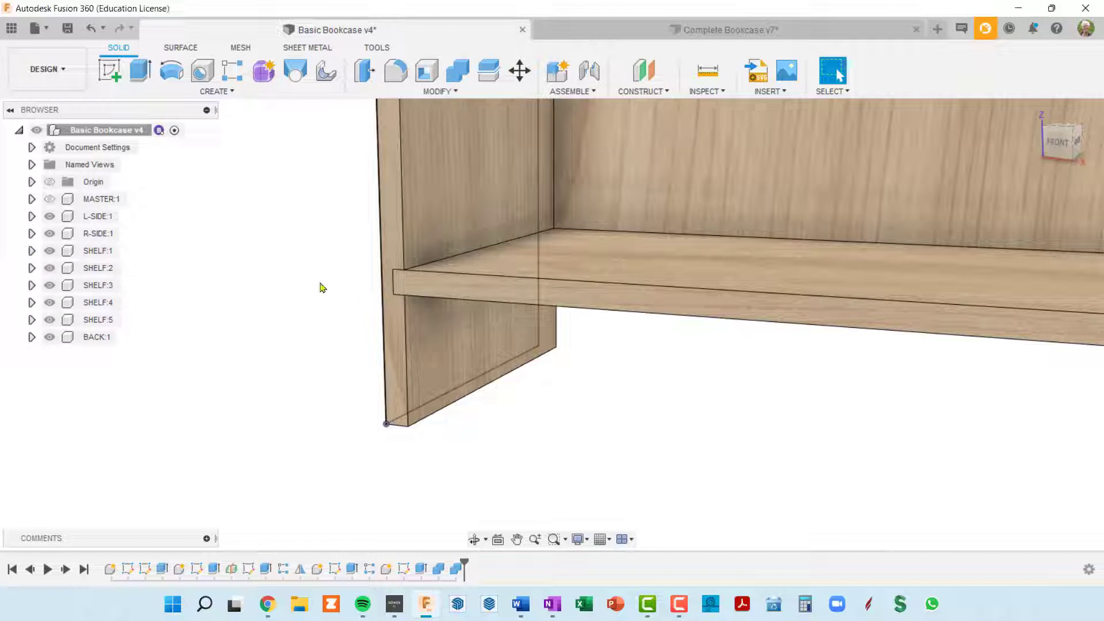
- Locate the sketch line along the left side panel's bottom edge in the browser
middle_click_drag(337, 391, 427, 410, "shift")
scroll(421, 391, "down", 2)
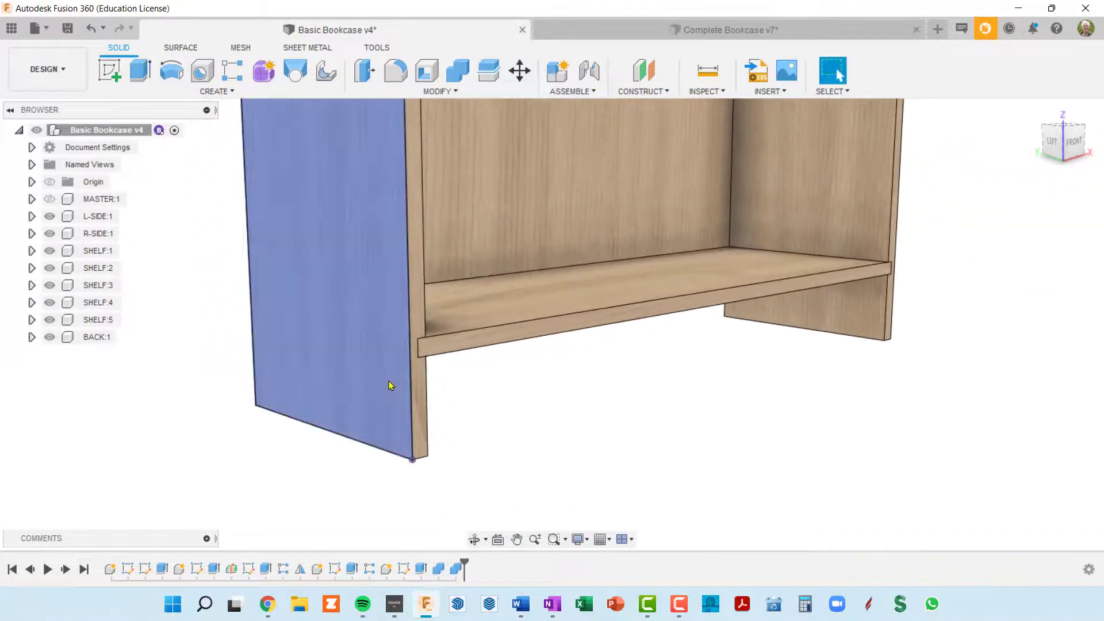
scroll(394, 423, "down", 2)
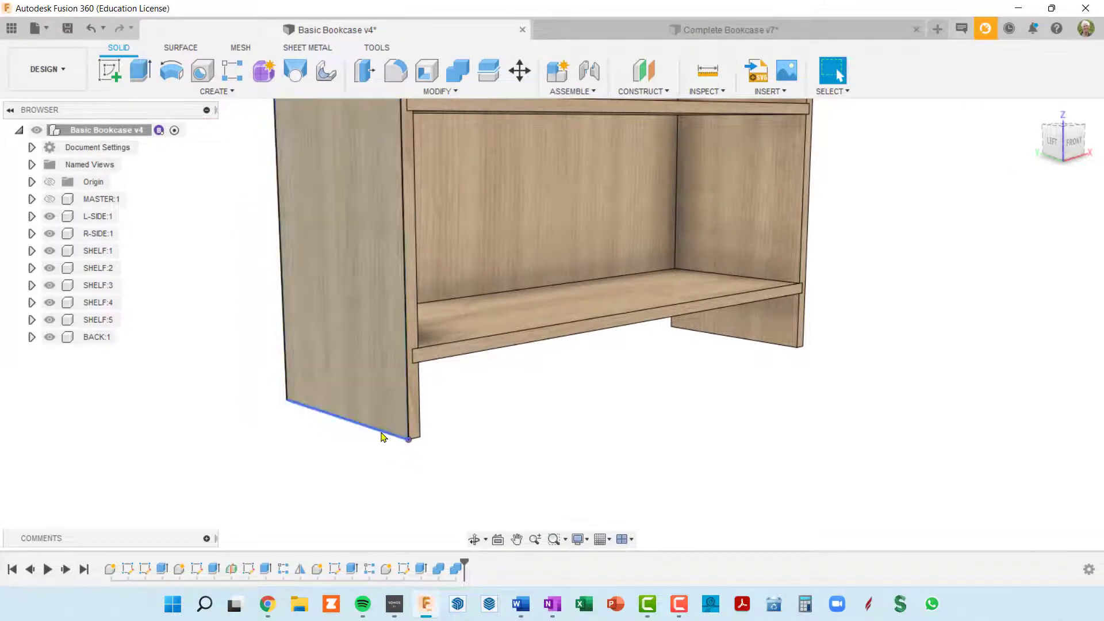
scroll(406, 359, "down", 2)
scroll(406, 360, "down", 2)
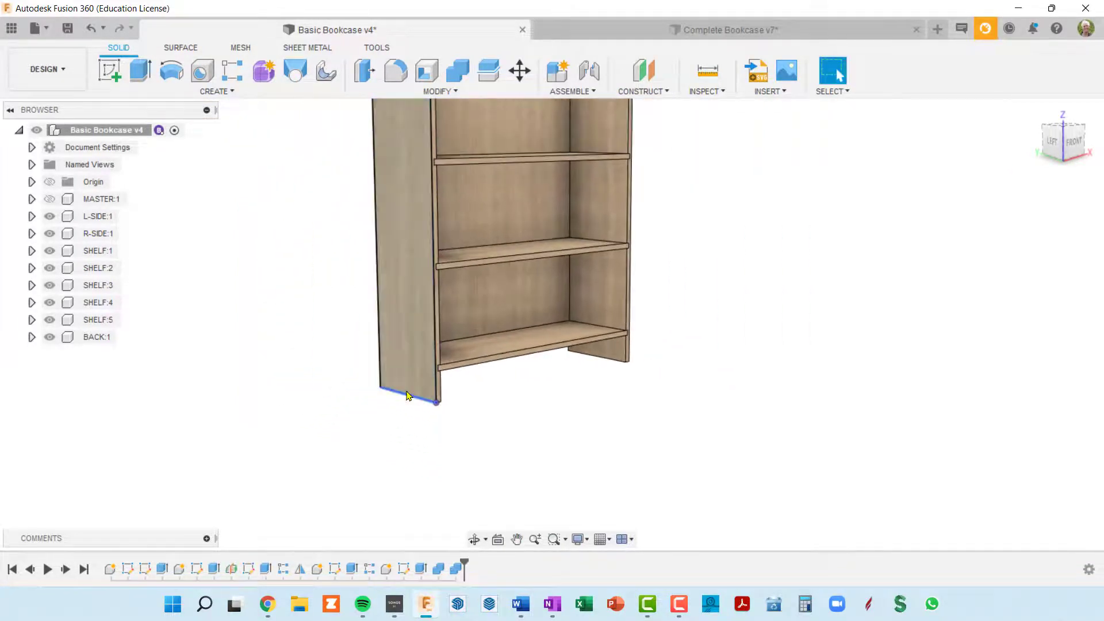
scroll(406, 391, "up", 4)
right_click(404, 401)
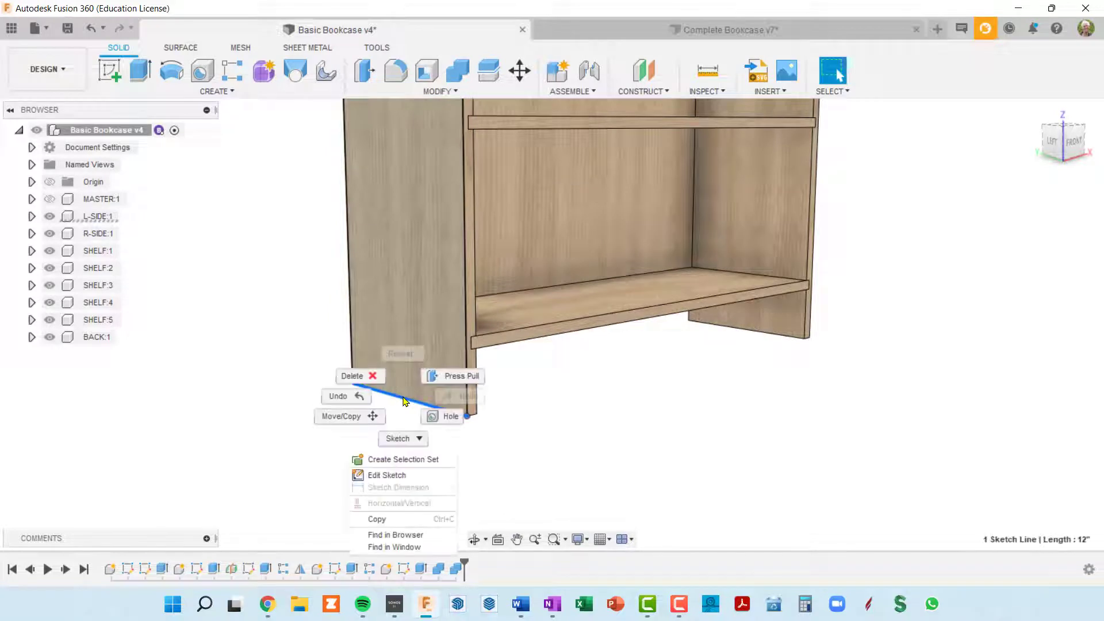
left_click(417, 535)
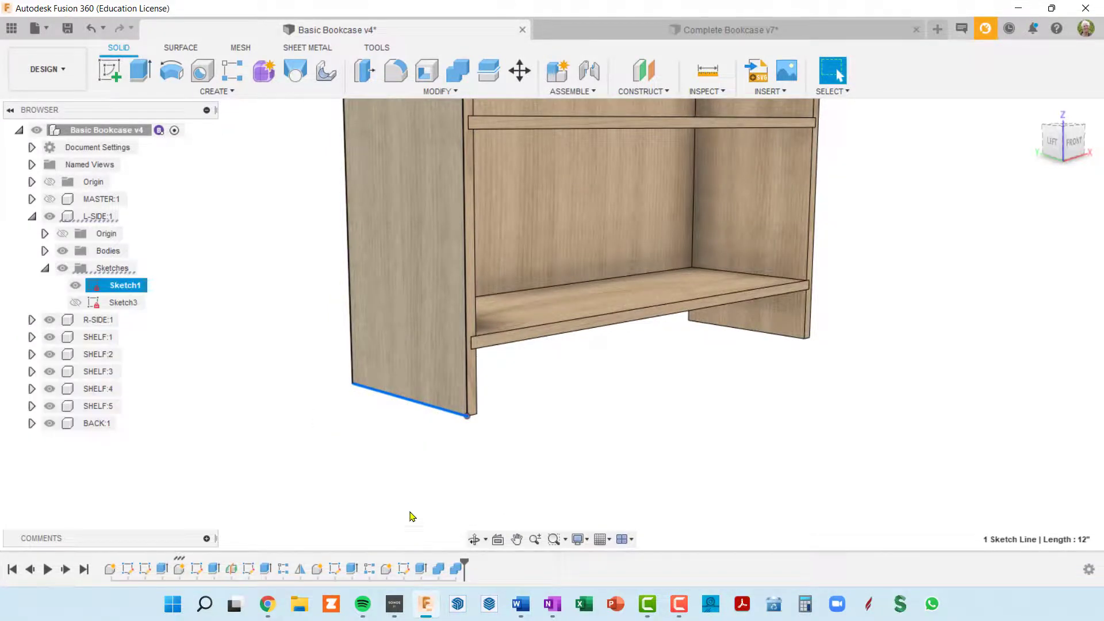
- Hide all sketches of the L-SIDE:1 component and collapse its browser tree
left_click(80, 304, "ctrl")
left_click(74, 304, "ctrl")
left_click(63, 268)
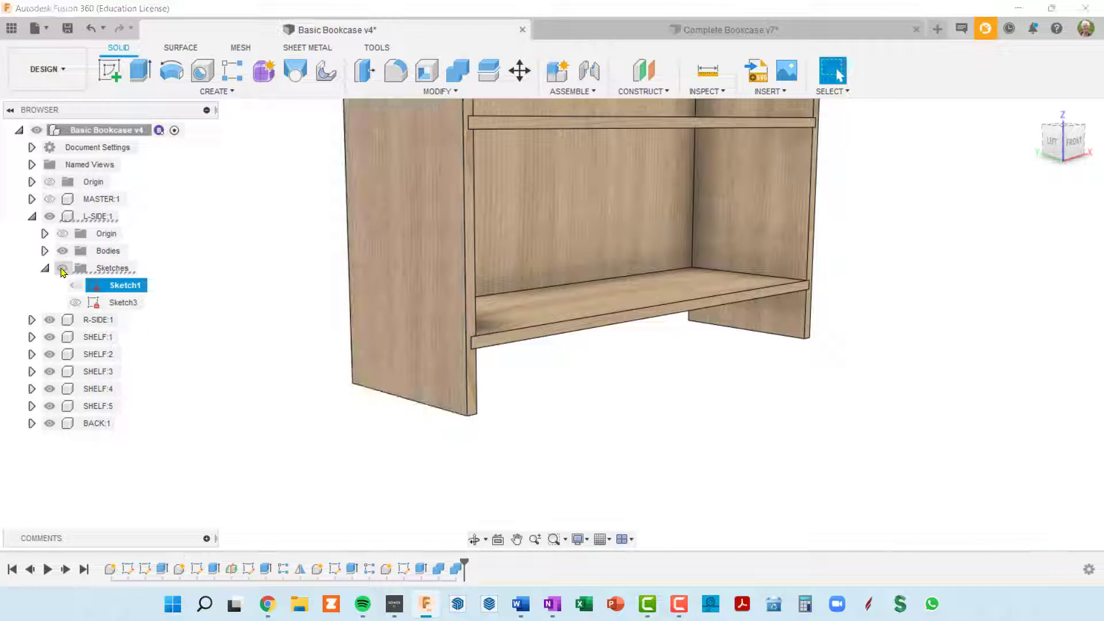
left_click(31, 216)
- Inspect the bookcase's top, upper shelves and side panels from the front
middle_click_drag(419, 348, 482, 301, "shift")
scroll(488, 247, "up", 5)
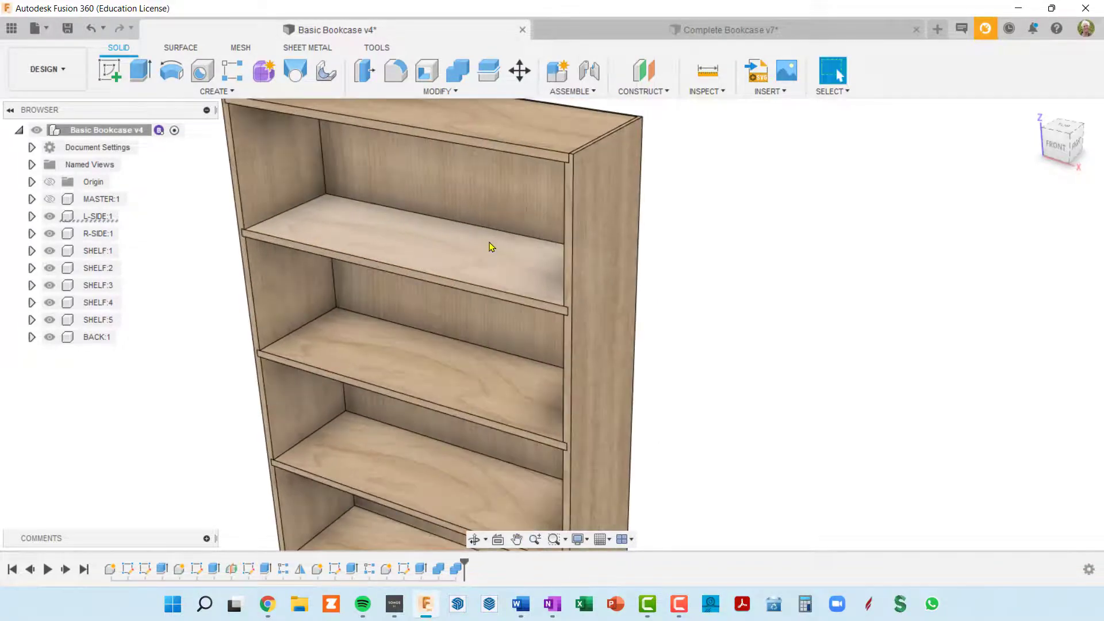
middle_click_drag(492, 247, 712, 254, "shift")
scroll(418, 171, "up", 3)
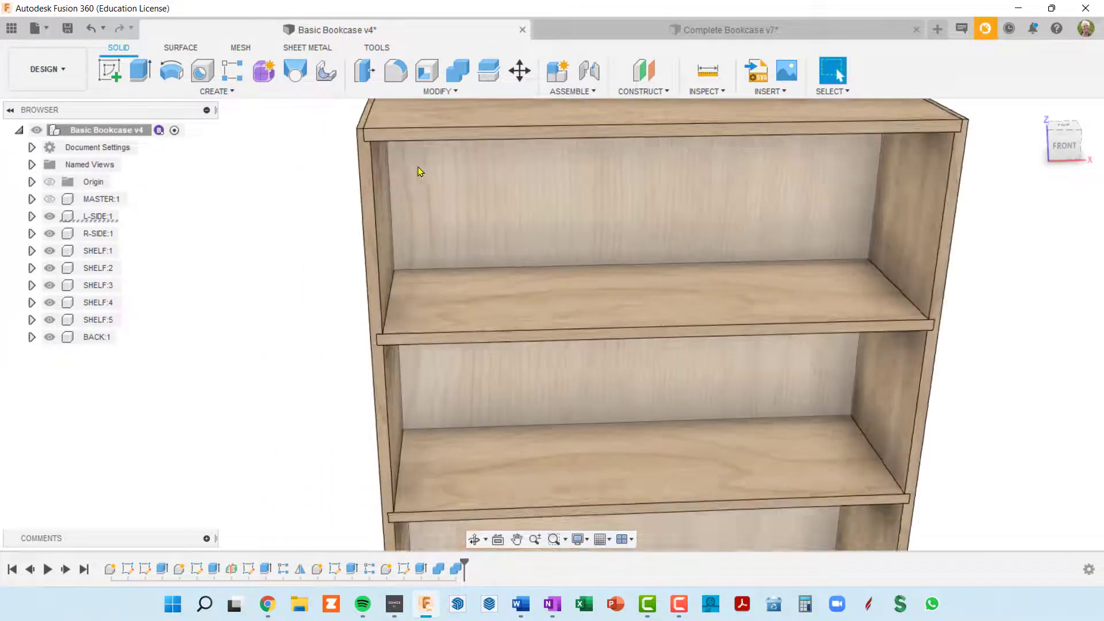
middle_click_drag(418, 171, 375, 217, "shift")
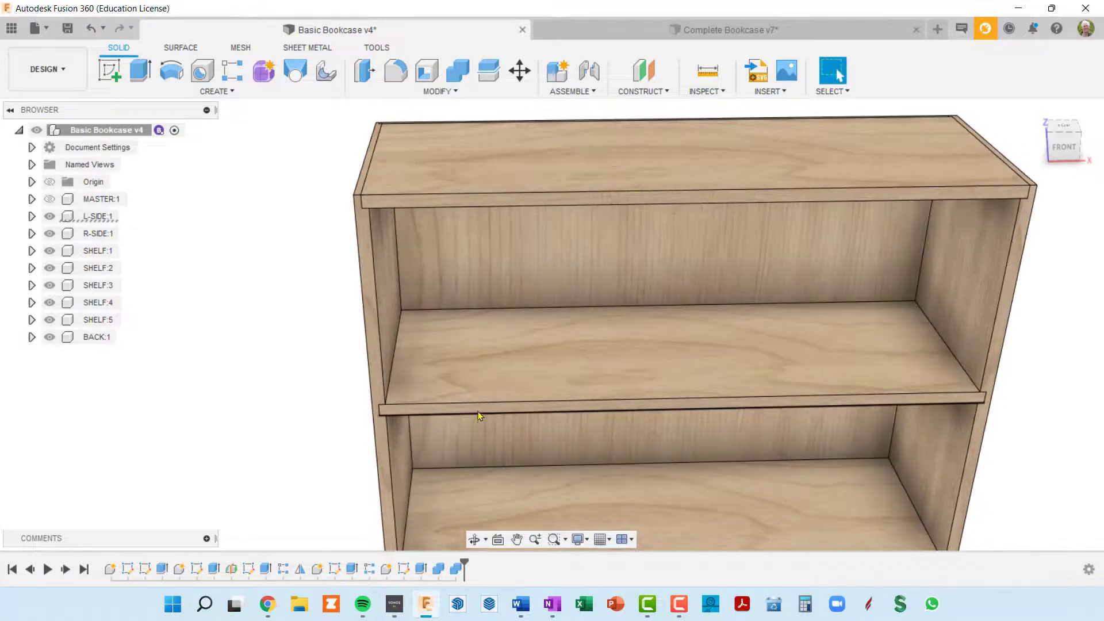
- Examine the lower shelves, their fit into the side panels, the kick area and the whole bookcase from the front and side
middle_click_drag(478, 411, 424, 226)
middle_click_drag(417, 367, 397, 193)
middle_click_drag(461, 446, 417, 357)
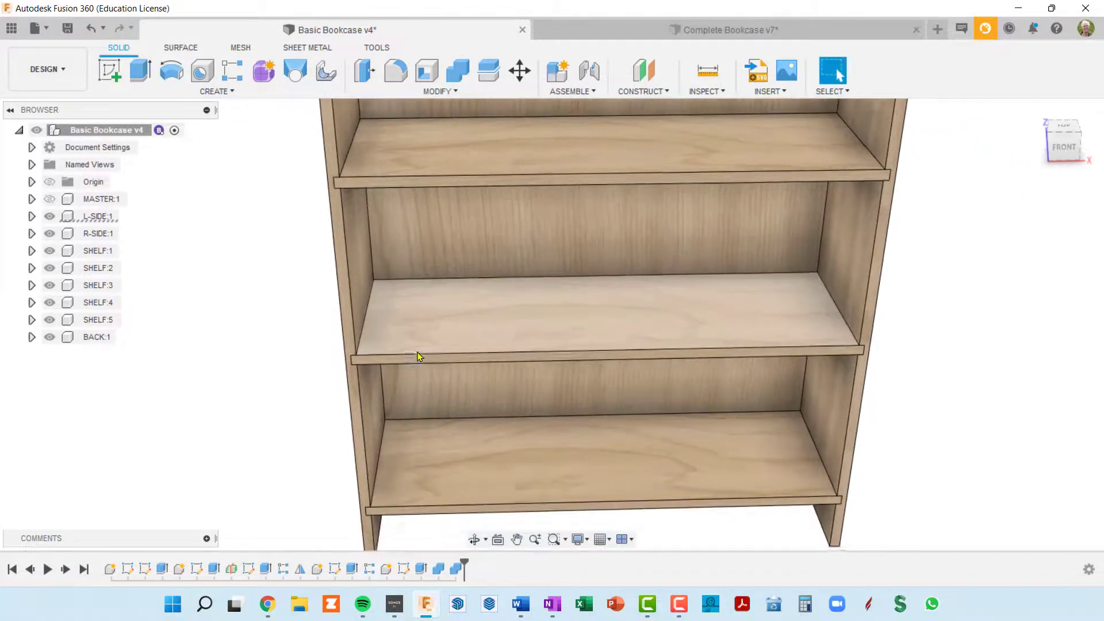
scroll(420, 402, "up", 2)
middle_click_drag(422, 443, 368, 405, "shift")
scroll(262, 444, "up", 2)
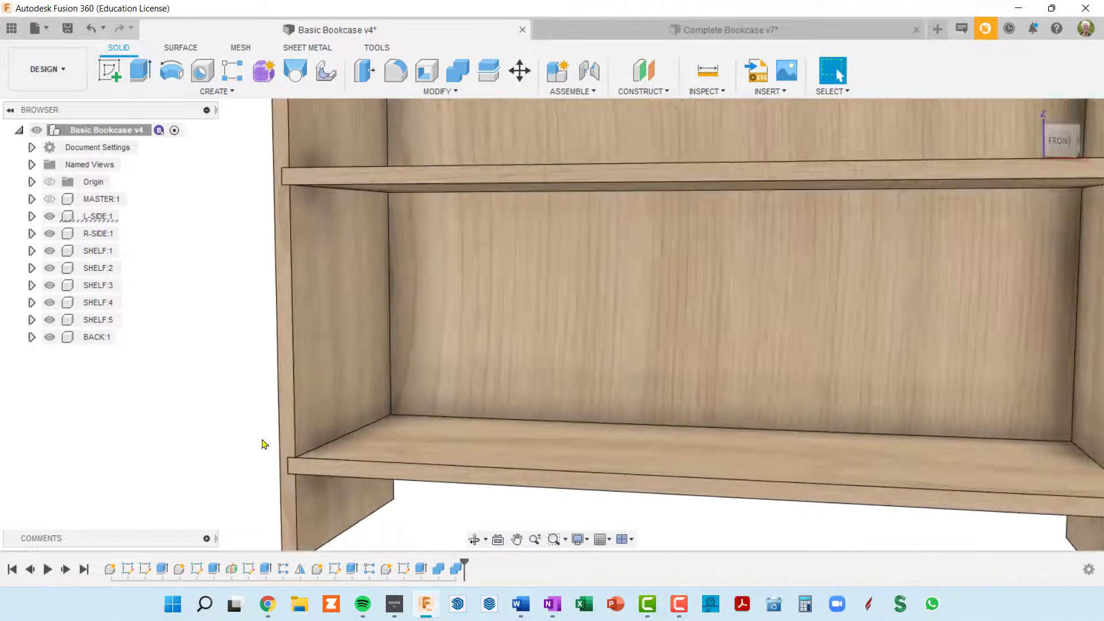
scroll(365, 489, "down", 4)
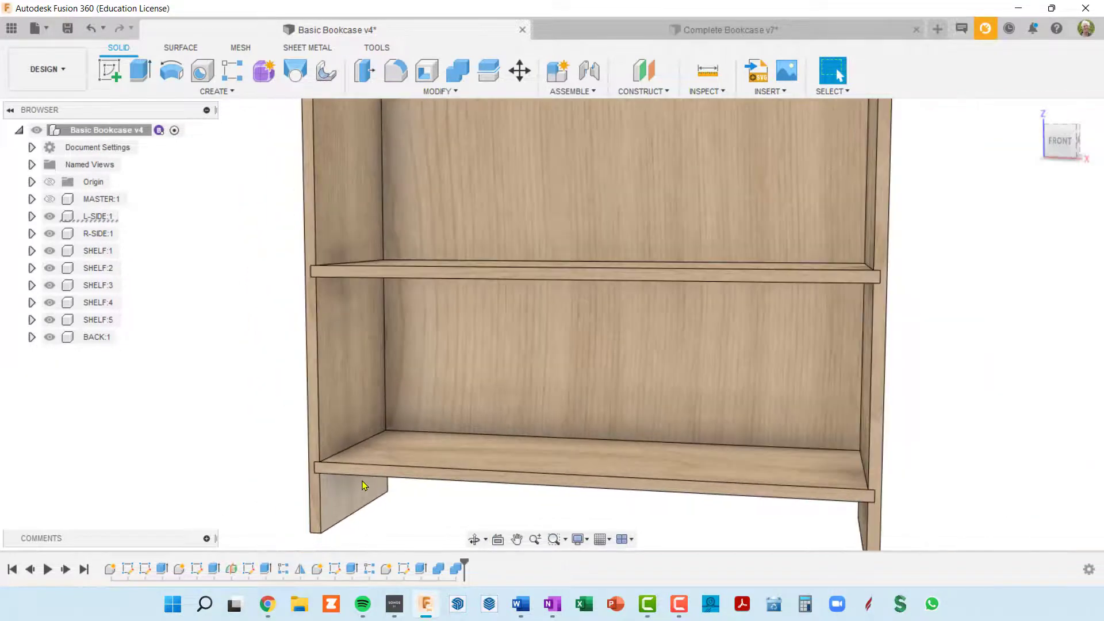
scroll(362, 483, "down", 3)
scroll(360, 481, "down", 2)
middle_click_drag(337, 225, 330, 243)
scroll(330, 243, "up", 2)
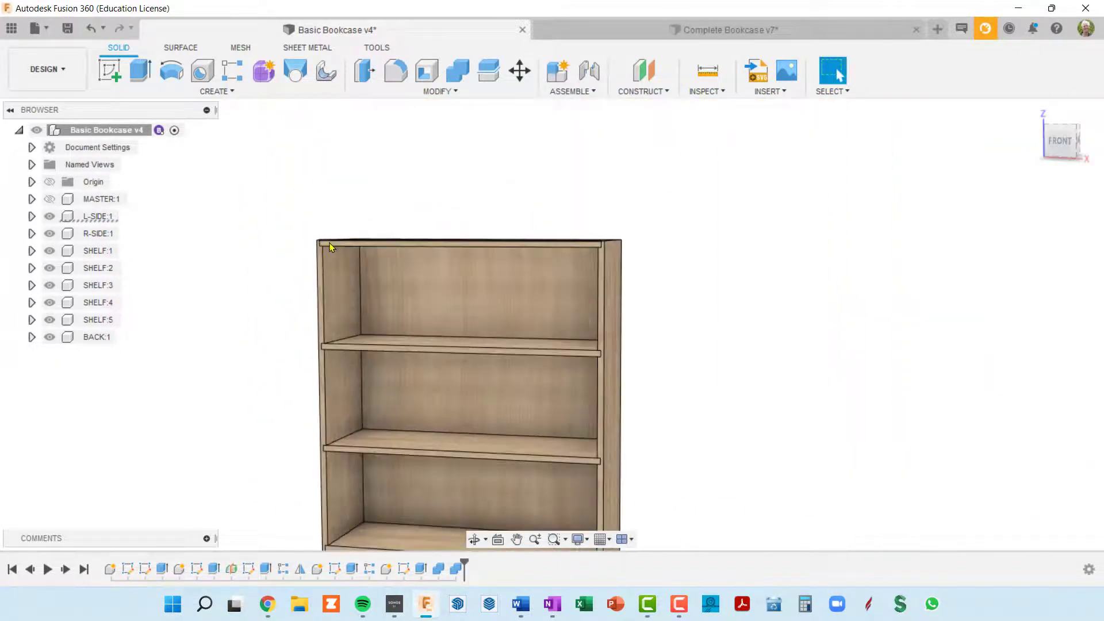
middle_click_drag(448, 256, 532, 222, "shift")
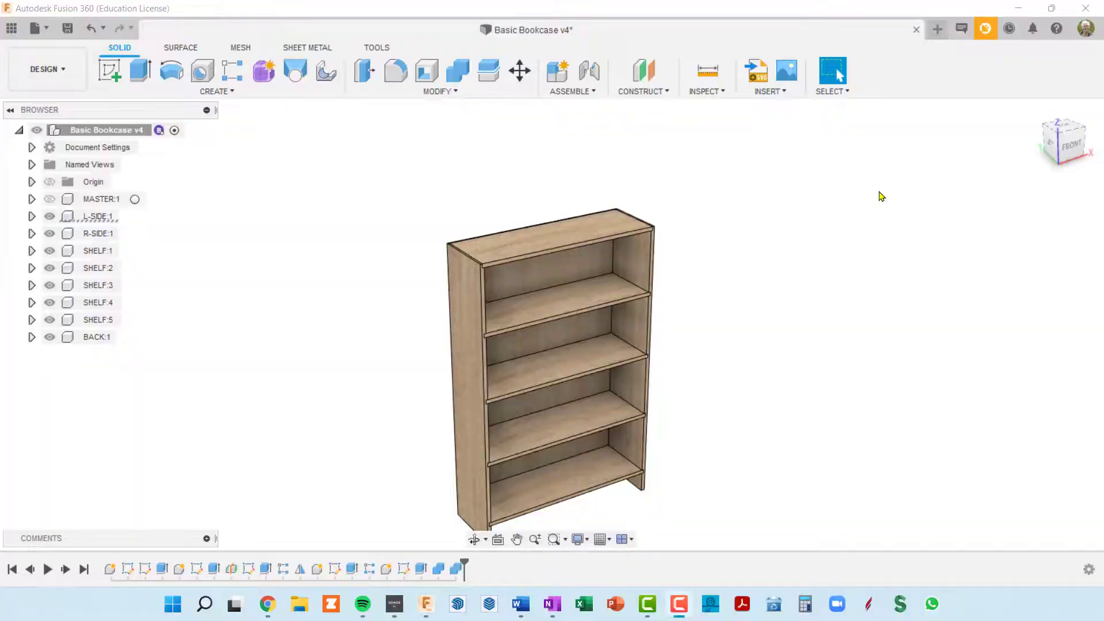
middle_click_drag(652, 275, 622, 230)
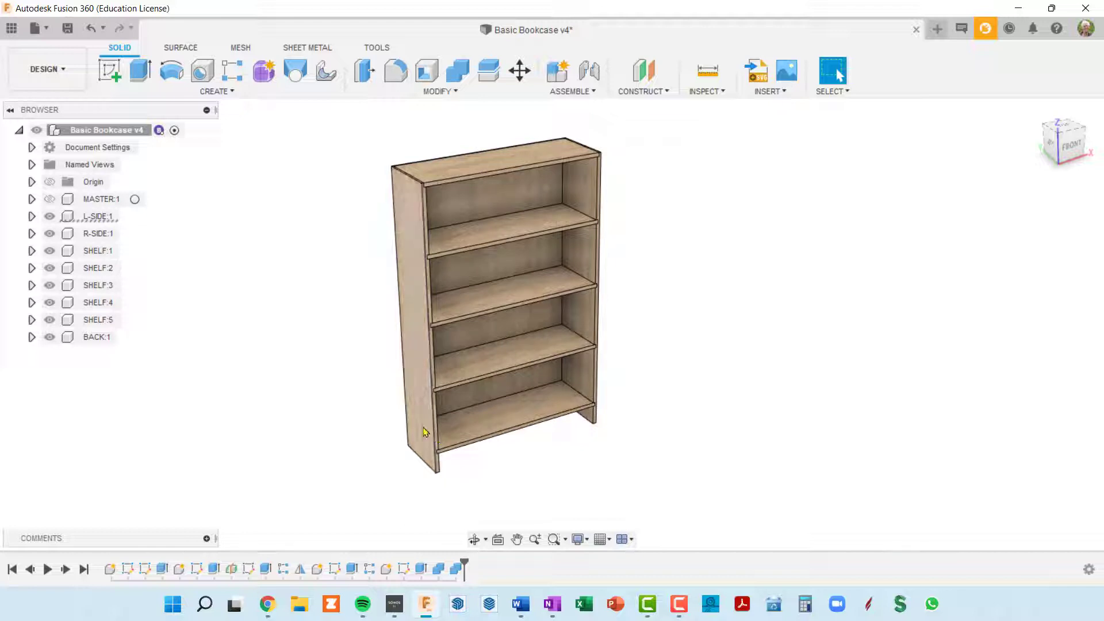
- Create an internal standard component named STILE under the top-level bookcase and activate it
left_click(558, 72)
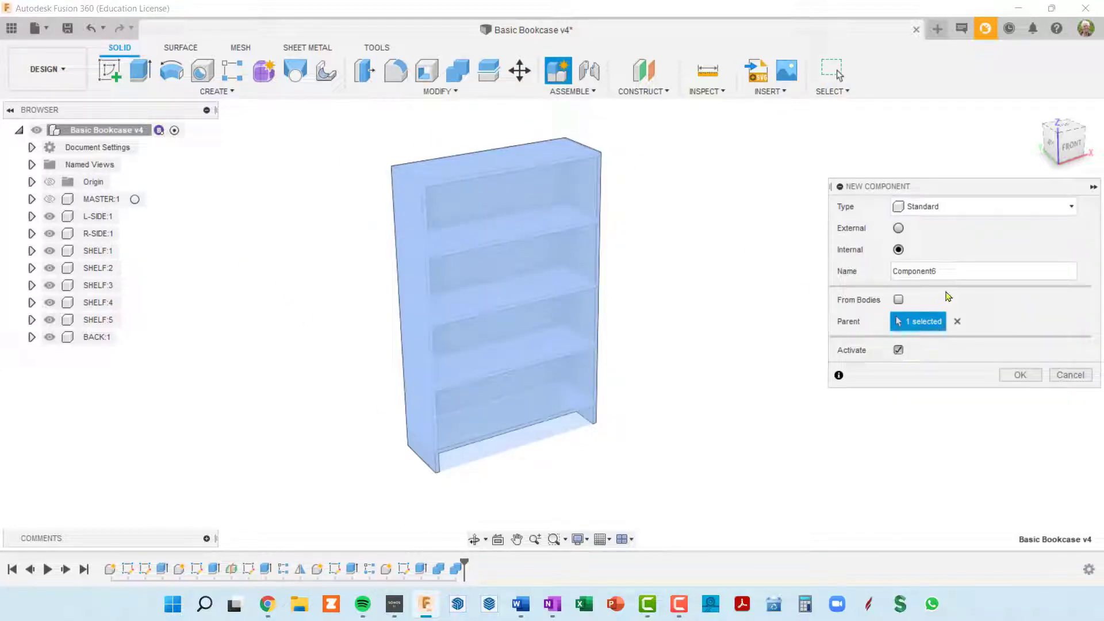
double_click(943, 271)
type("S")
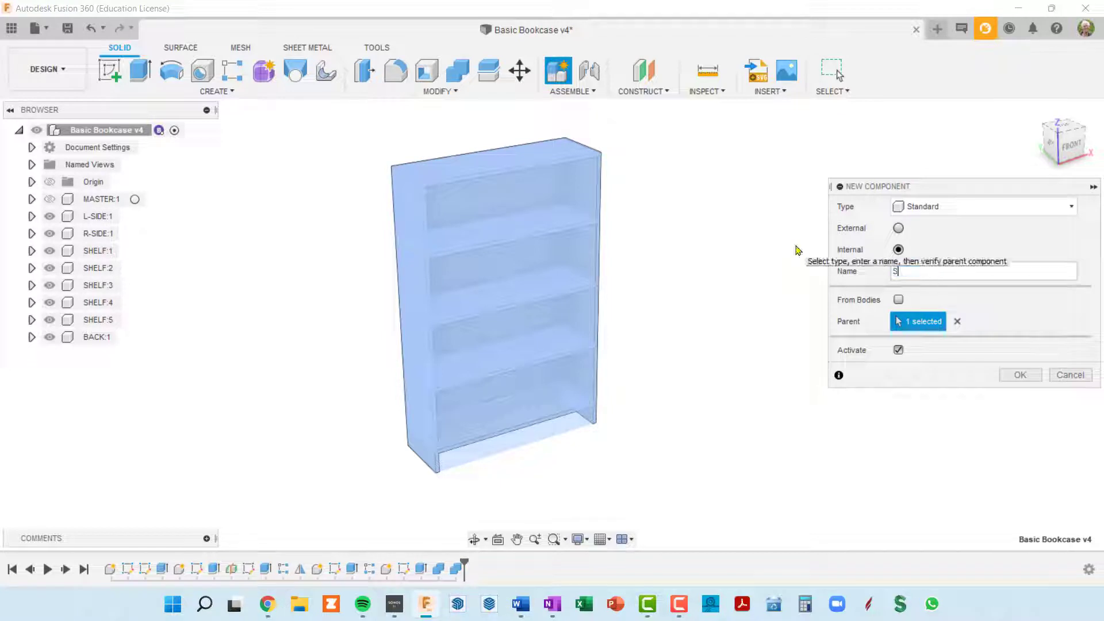
type("TILE")
key("Return")
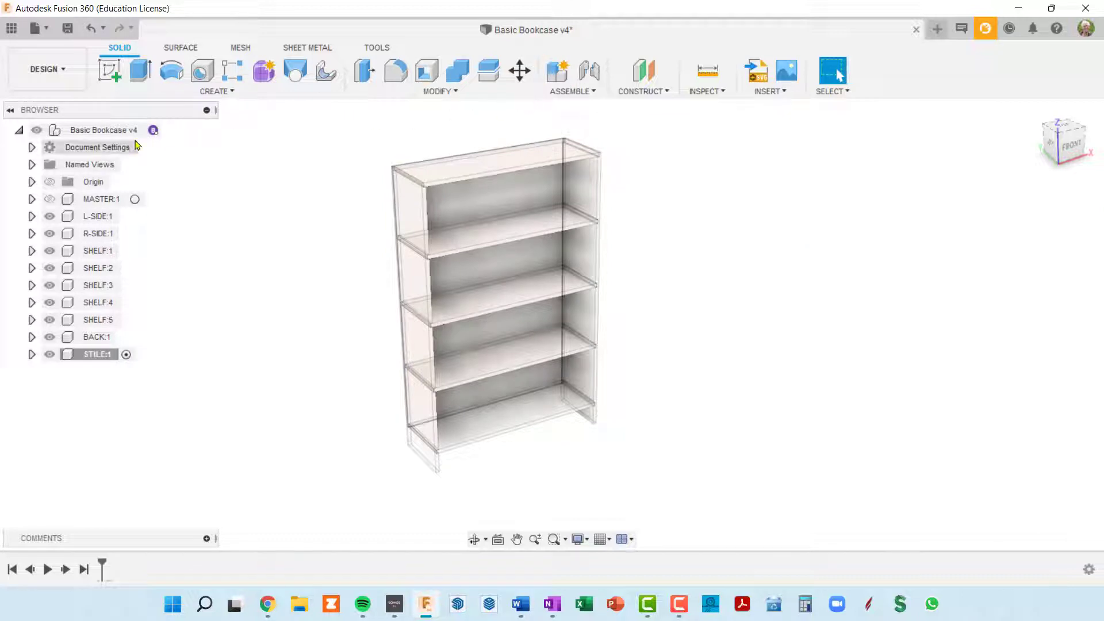
- Activate the L-SIDE:1 component, examine its contents in the browser tree, and reactivate the top-level bookcase
left_click(169, 131)
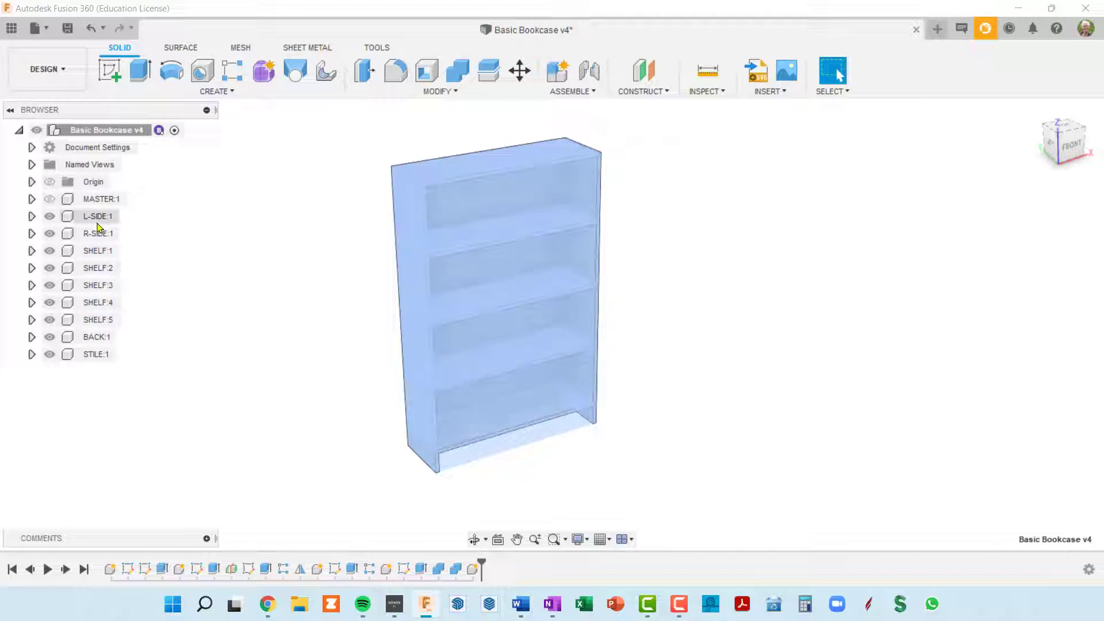
left_click(115, 217)
left_click(128, 216)
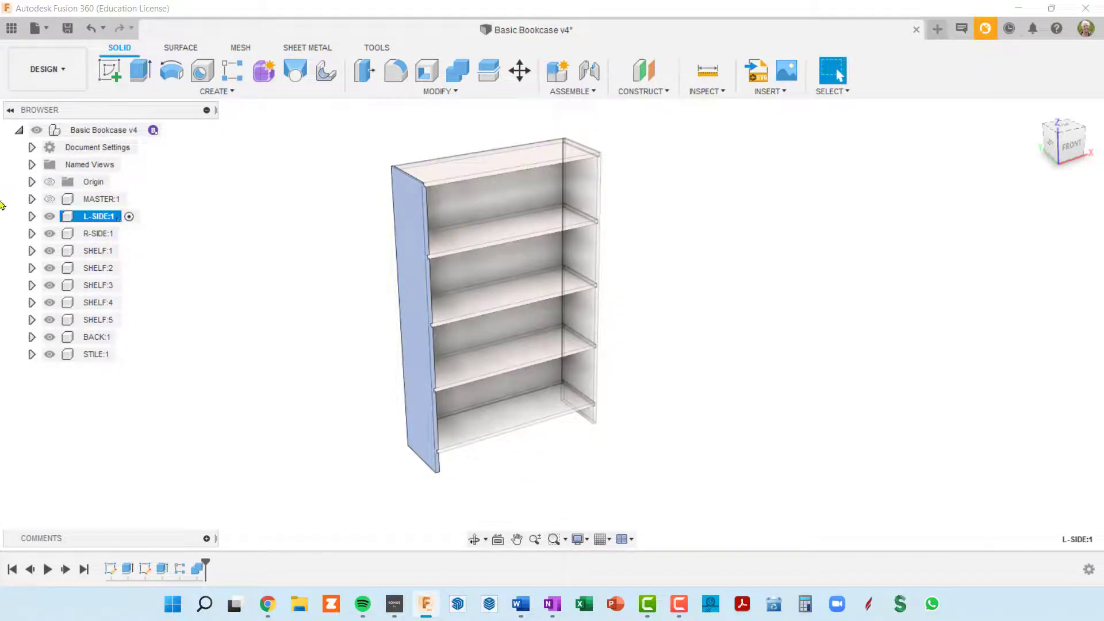
left_click(32, 216)
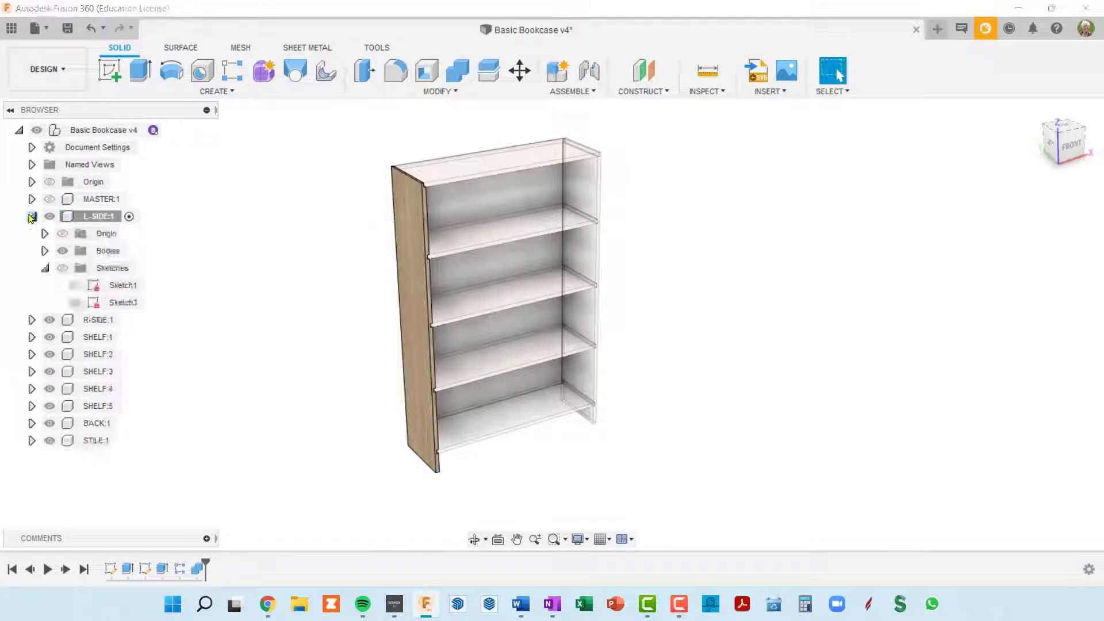
left_click(32, 216)
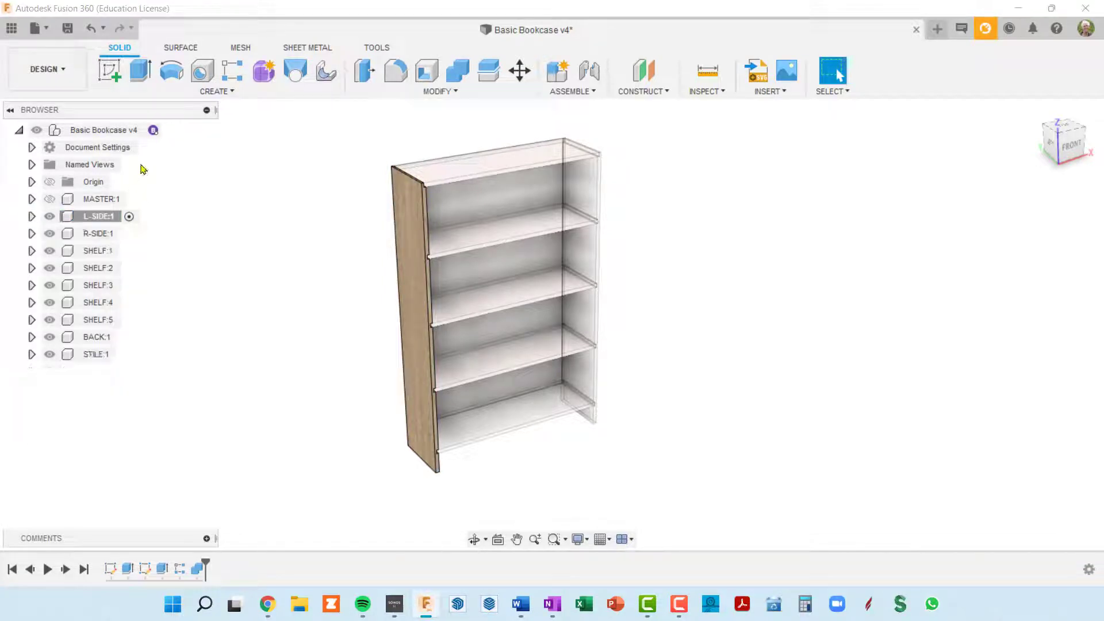
left_click(168, 130)
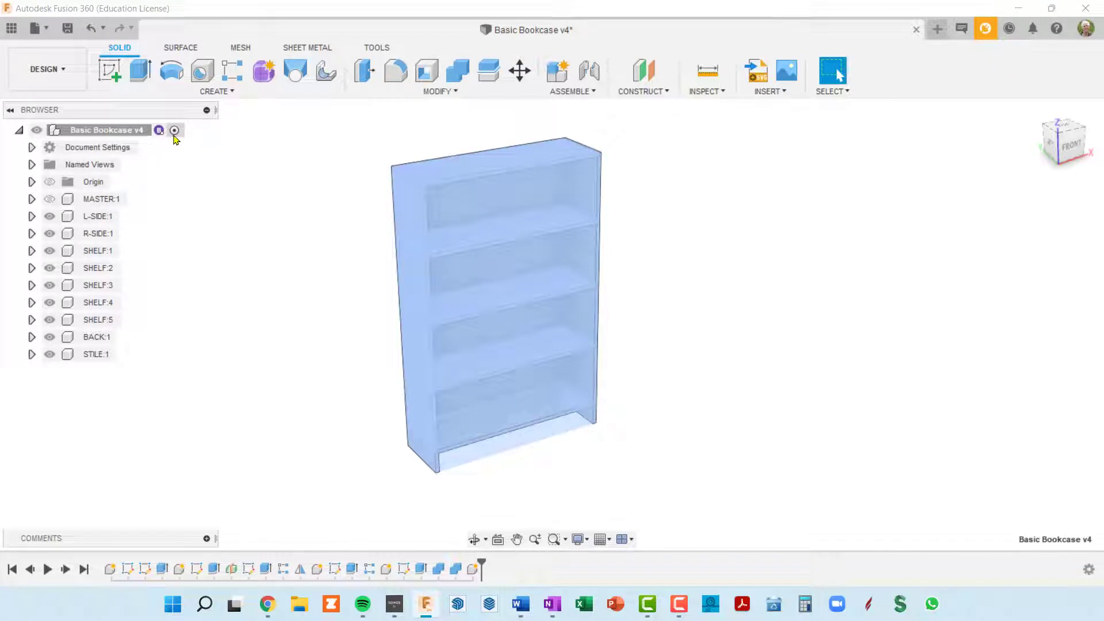
- Make STILE:1 the active component and check the front edges of the transparent case
left_click(106, 355)
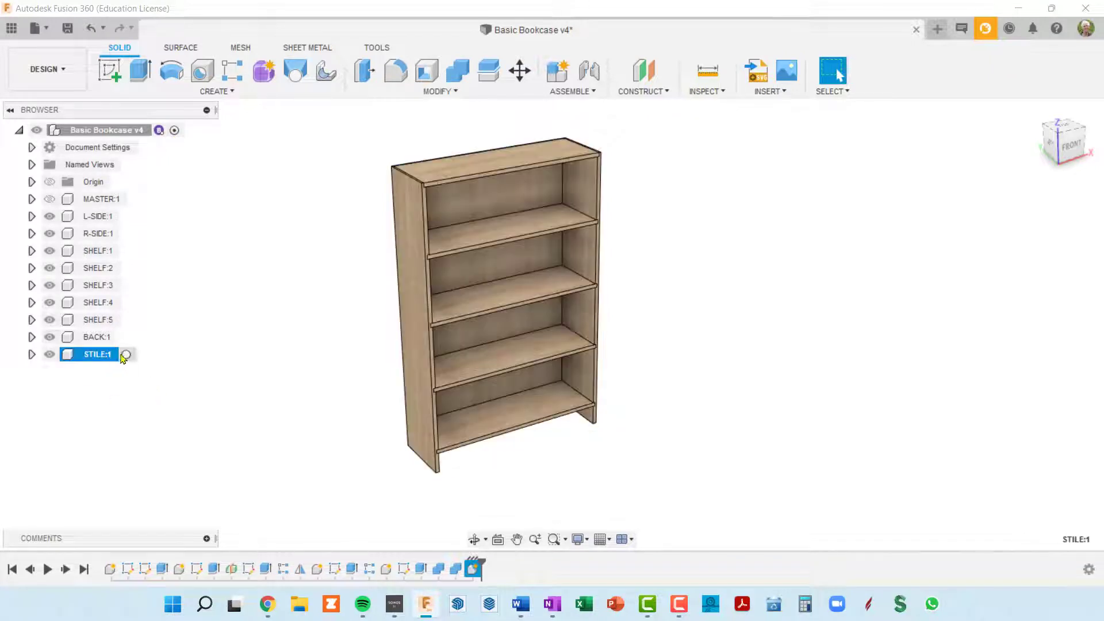
left_click(126, 354)
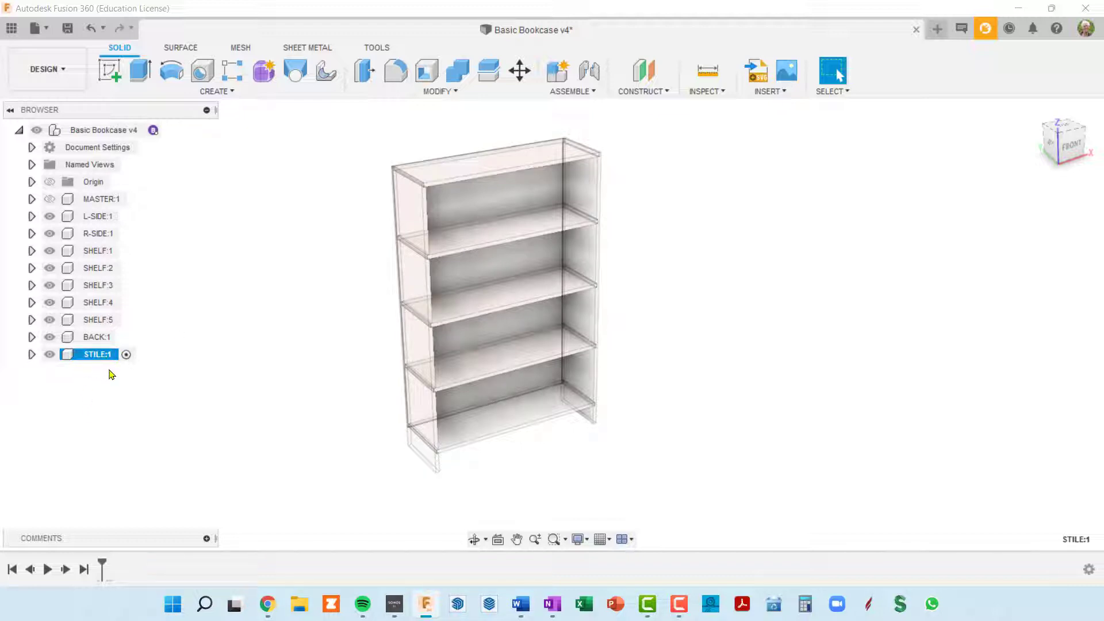
middle_click_drag(371, 407, 314, 377, "shift")
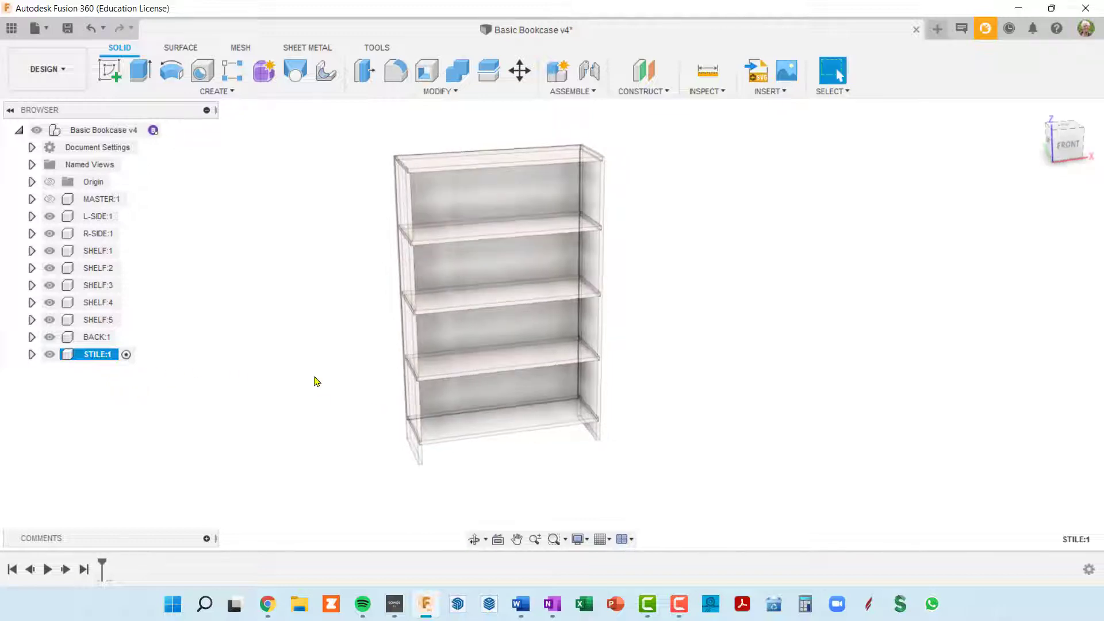
scroll(443, 188, "up", 2)
middle_click_drag(444, 189, 386, 172, "shift")
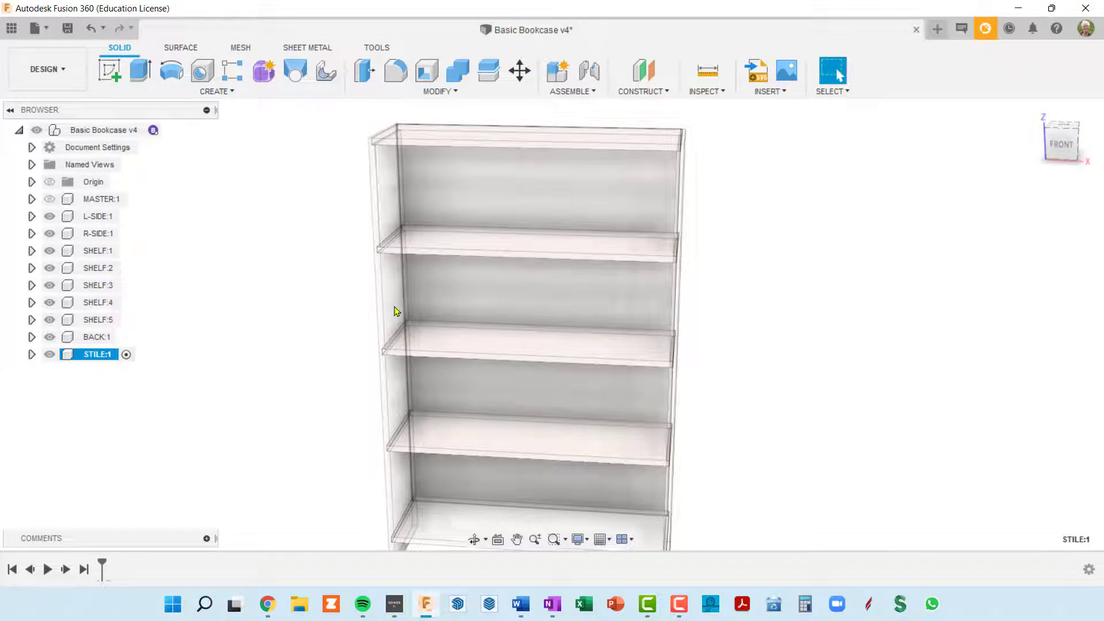
scroll(395, 310, "down", 2)
middle_click_drag(396, 311, 389, 234, "shift")
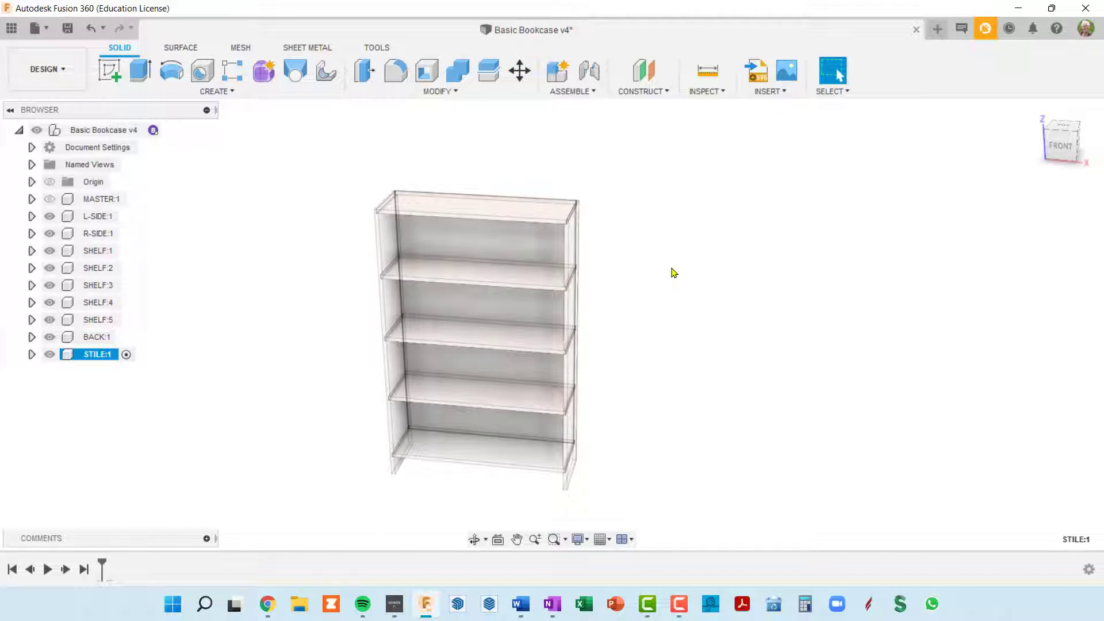
- Add a user parameter named stileWidth in inches with the expression 2.5
key("p")
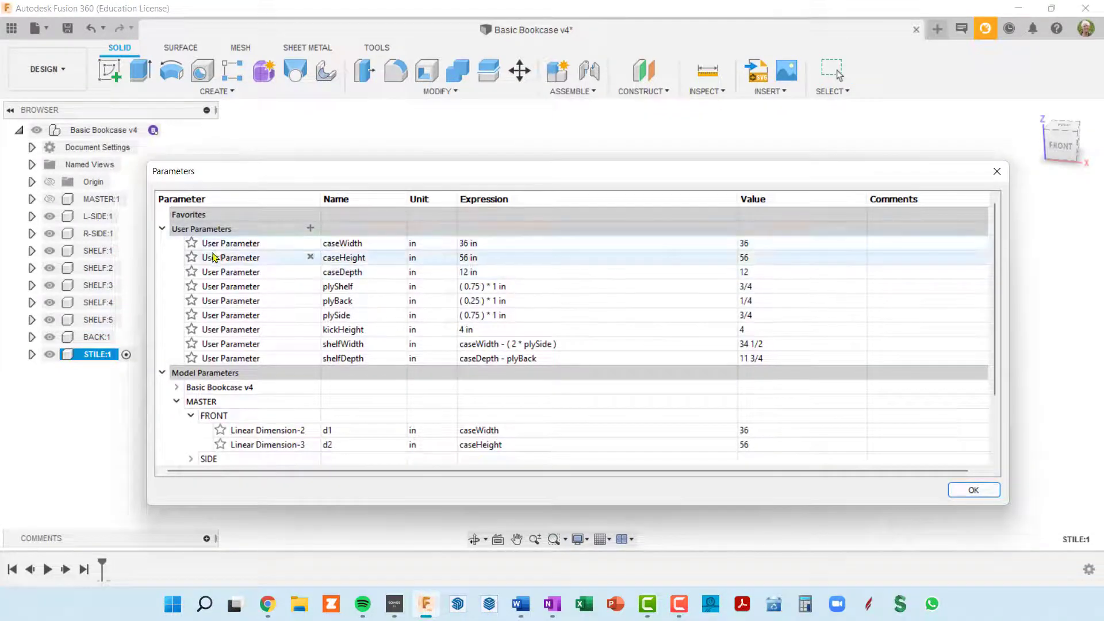
left_click(311, 230)
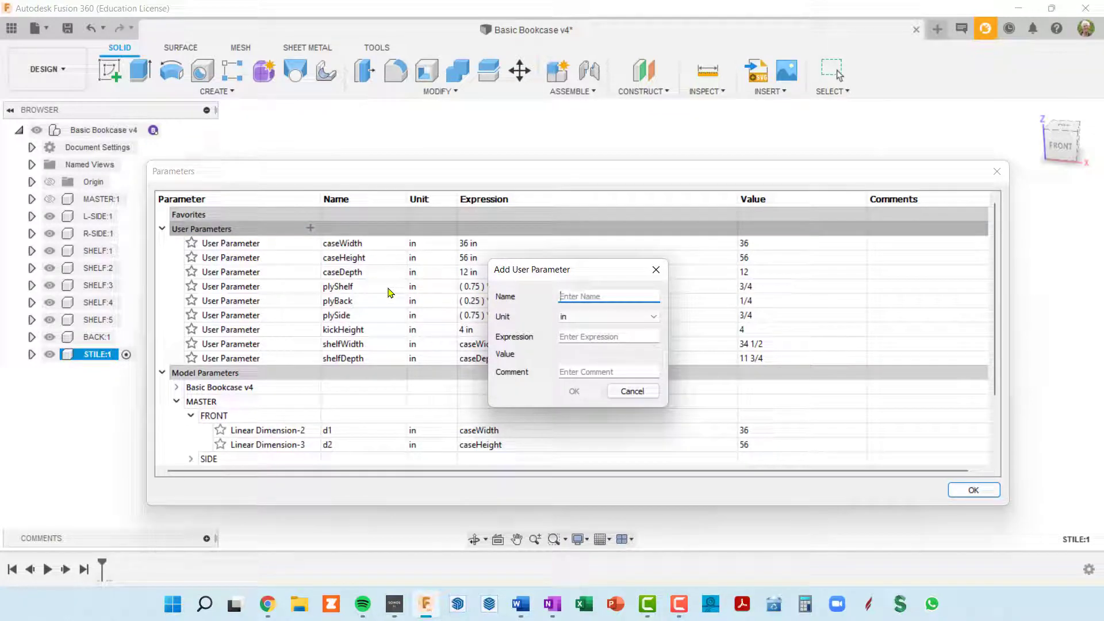
type("stileWidth")
key("Tab")
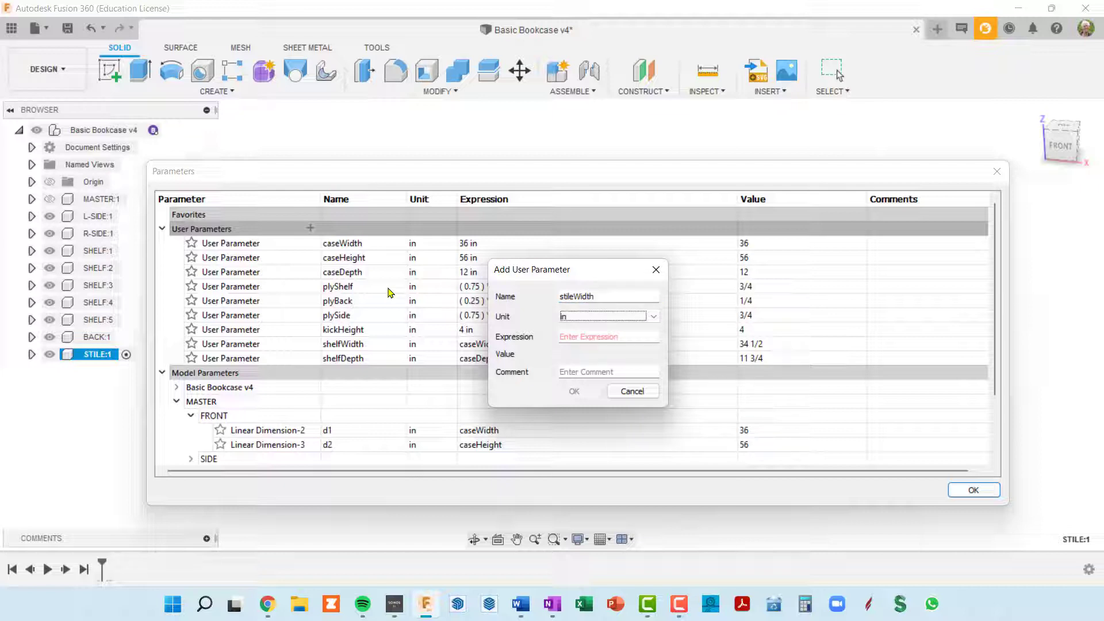
key("Tab")
type("2.")
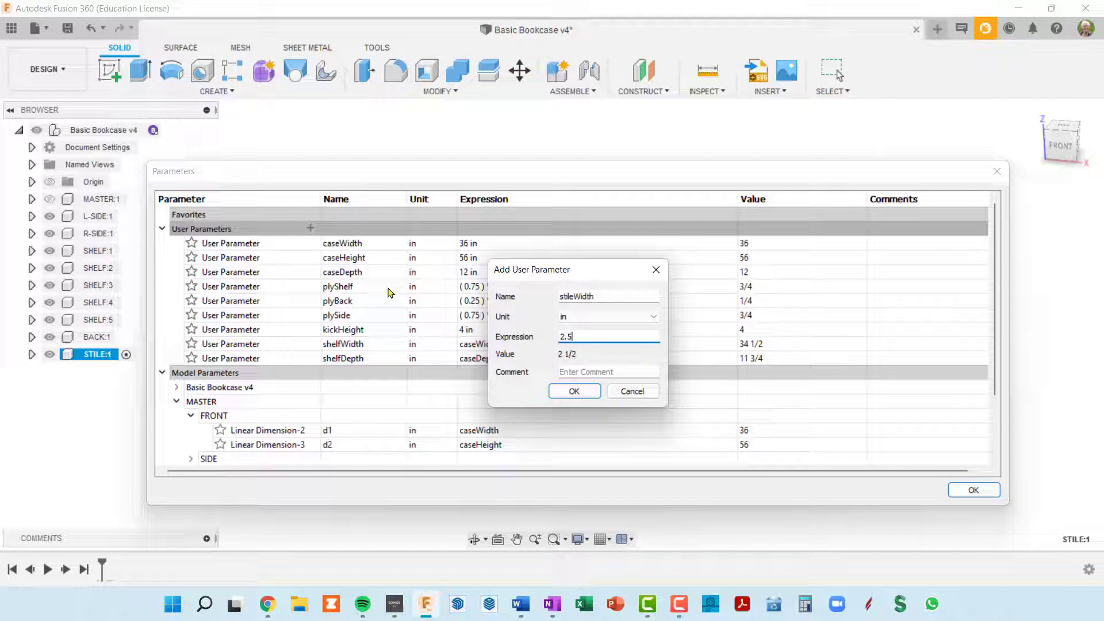
type("5")
left_click(574, 391)
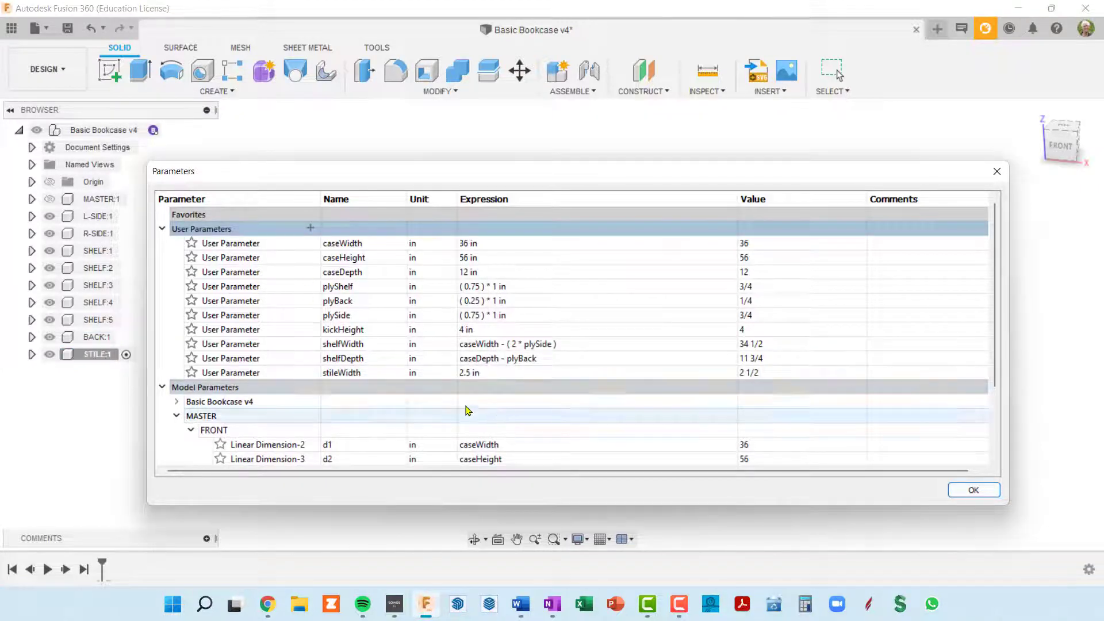
- Add a user parameter named stileDepth in inches with the expression 3/4 and close the parameters dialog
left_click(311, 229)
type("stileDepth")
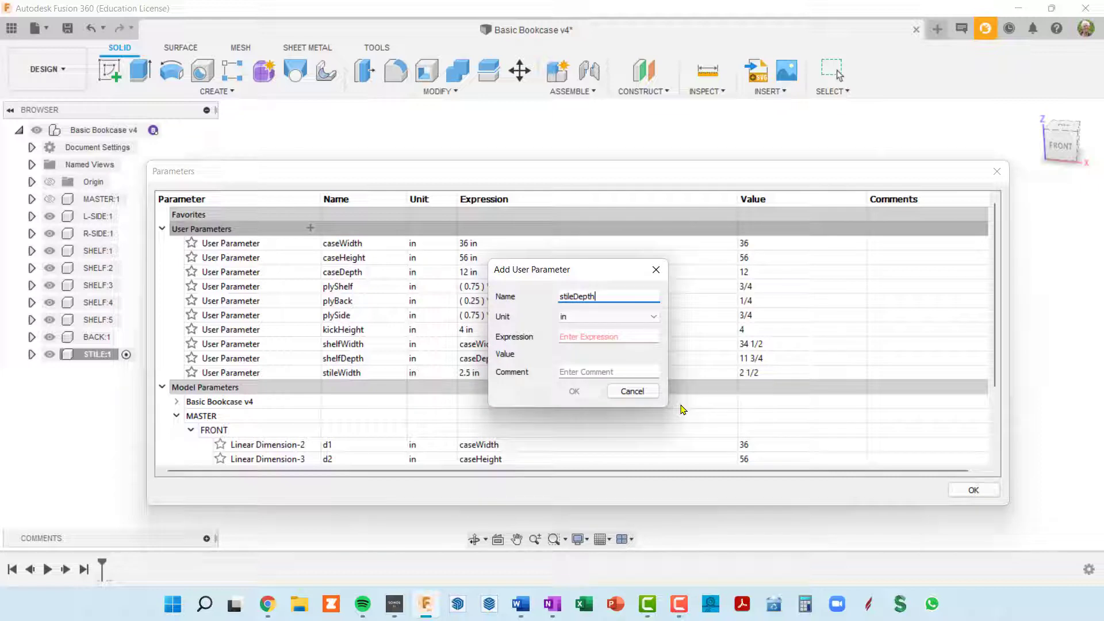
key("Tab")
key("Tab")
type("3/4")
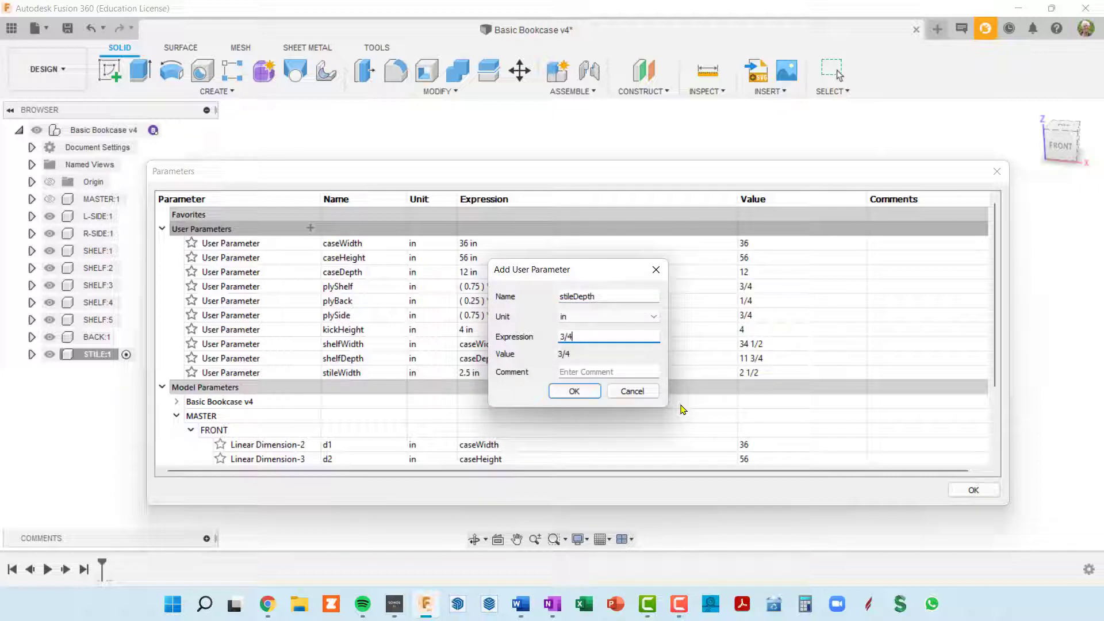
key("Return")
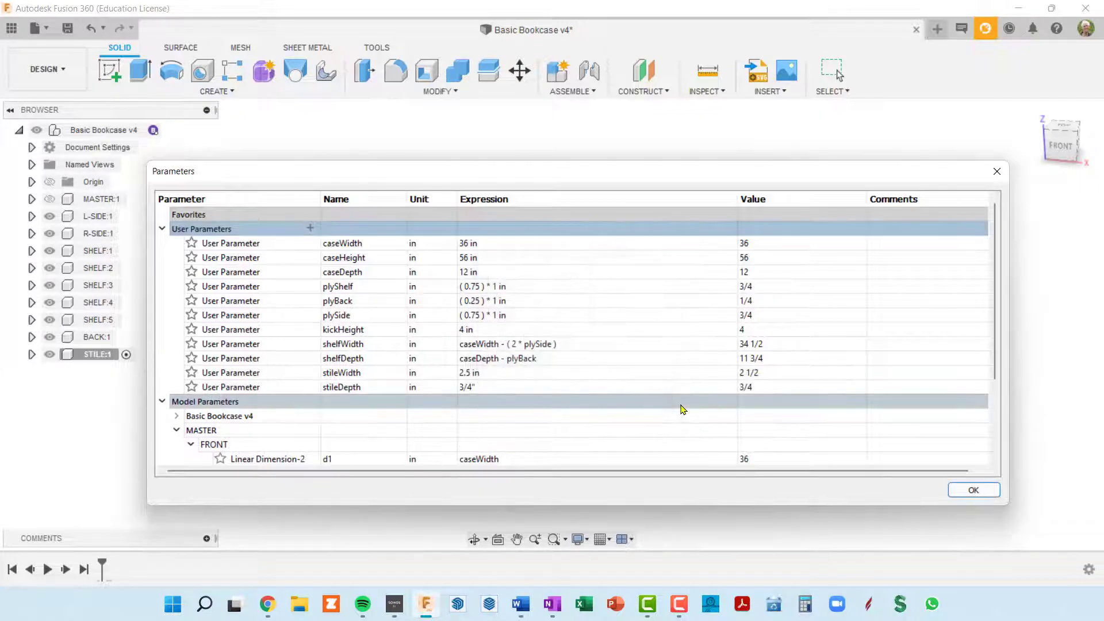
left_click(973, 491)
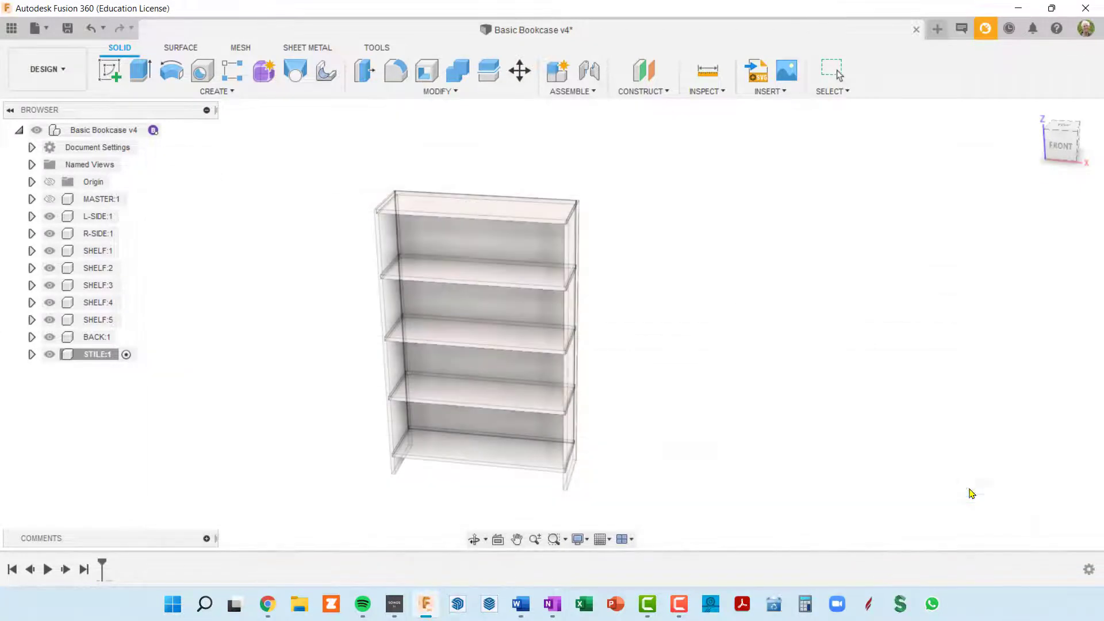
- Start a sketch in the STILE:1 component on the front edge face of the left side panel
left_click(399, 480)
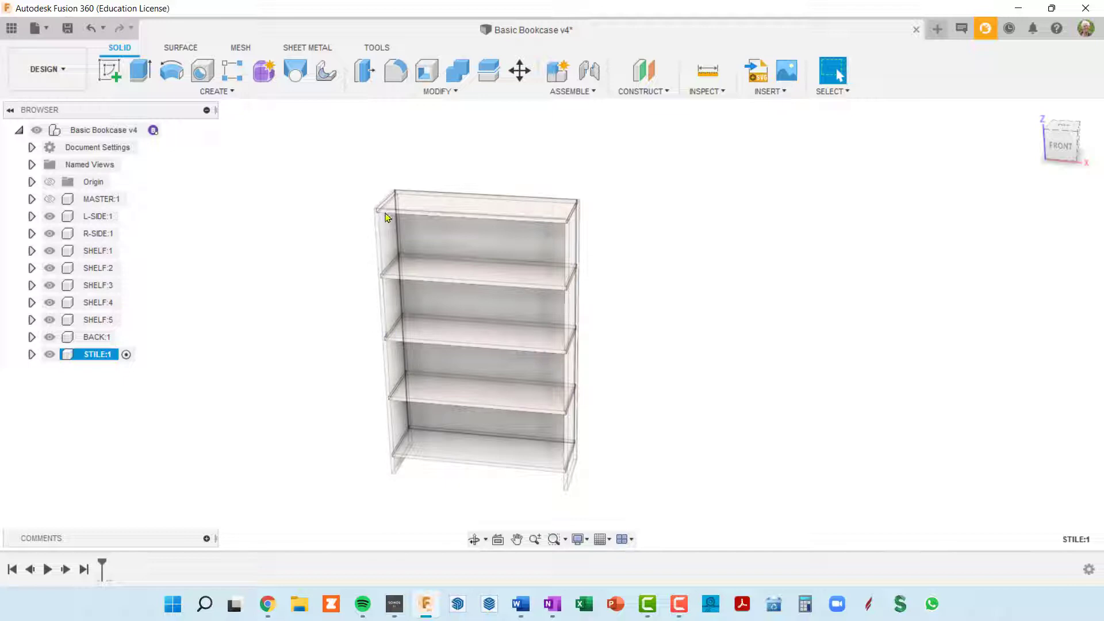
scroll(382, 215, "up", 4)
scroll(382, 214, "down", 4)
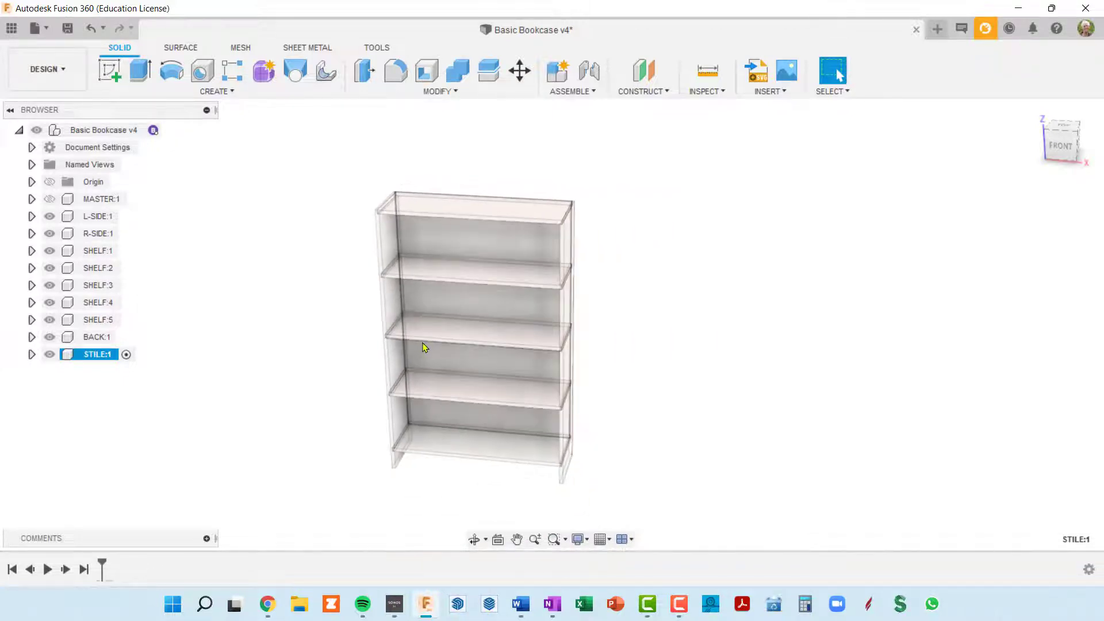
middle_click_drag(421, 347, 475, 276, "shift")
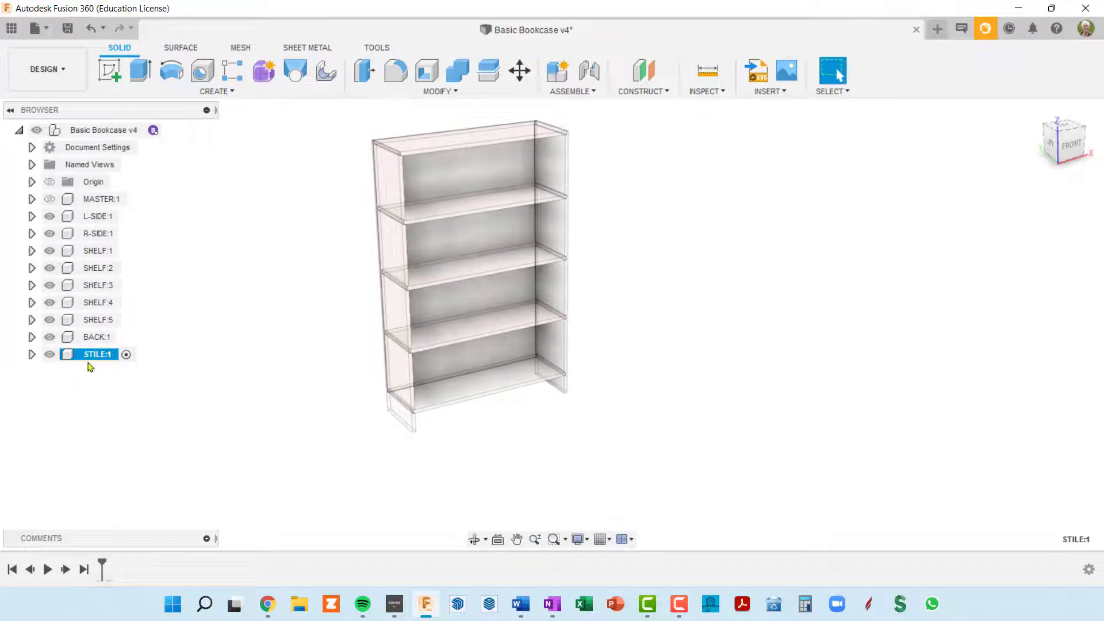
left_click(114, 74)
scroll(397, 167, "up", 5)
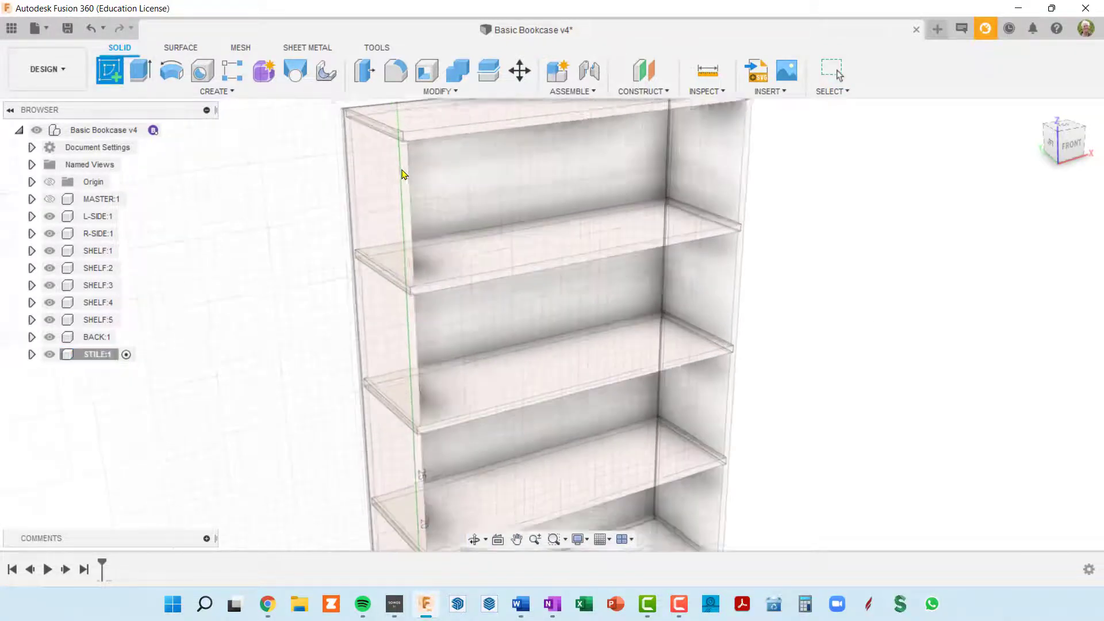
middle_click_drag(403, 208, 384, 210, "shift")
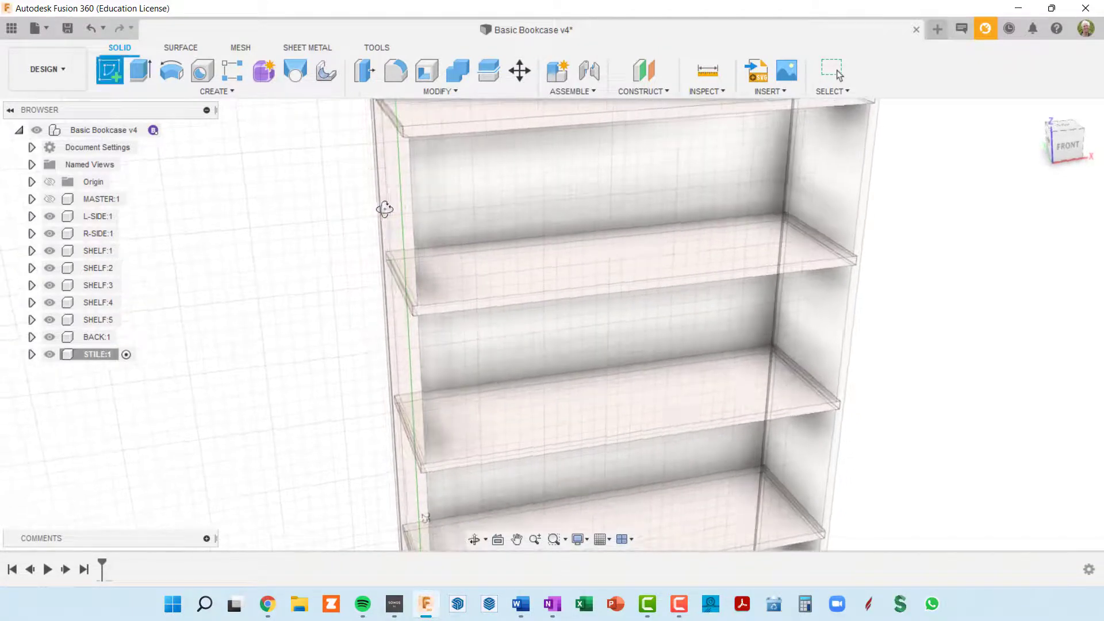
left_click(404, 182)
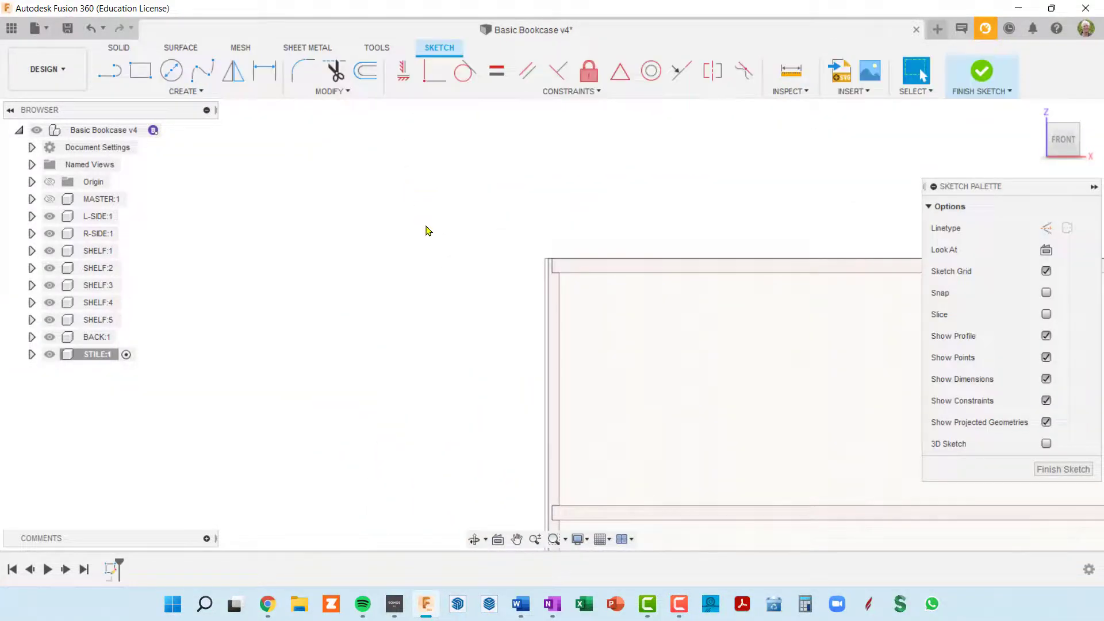
scroll(416, 326, "down", 3)
middle_click_drag(459, 337, 478, 205)
scroll(475, 274, "up", 3)
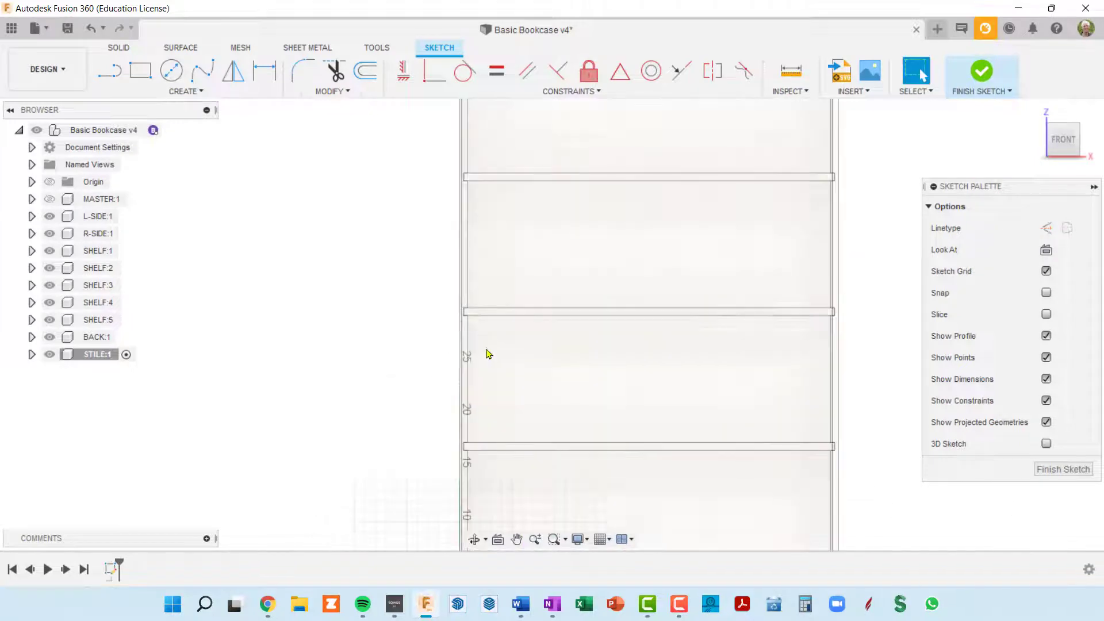
- Examine the left side panel's front edge from its upper corner down to the lower corner at the sketch origin
scroll(514, 321, "down", 1)
scroll(512, 345, "down", 3)
middle_click_drag(510, 369, 573, 326)
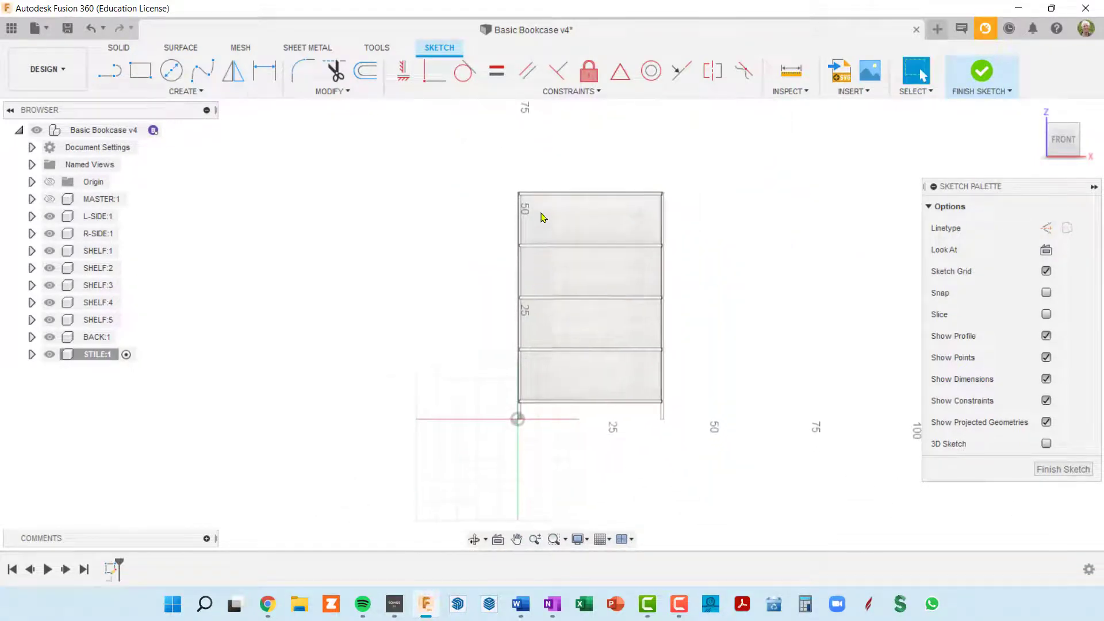
scroll(537, 213, "up", 2)
scroll(535, 210, "up", 4)
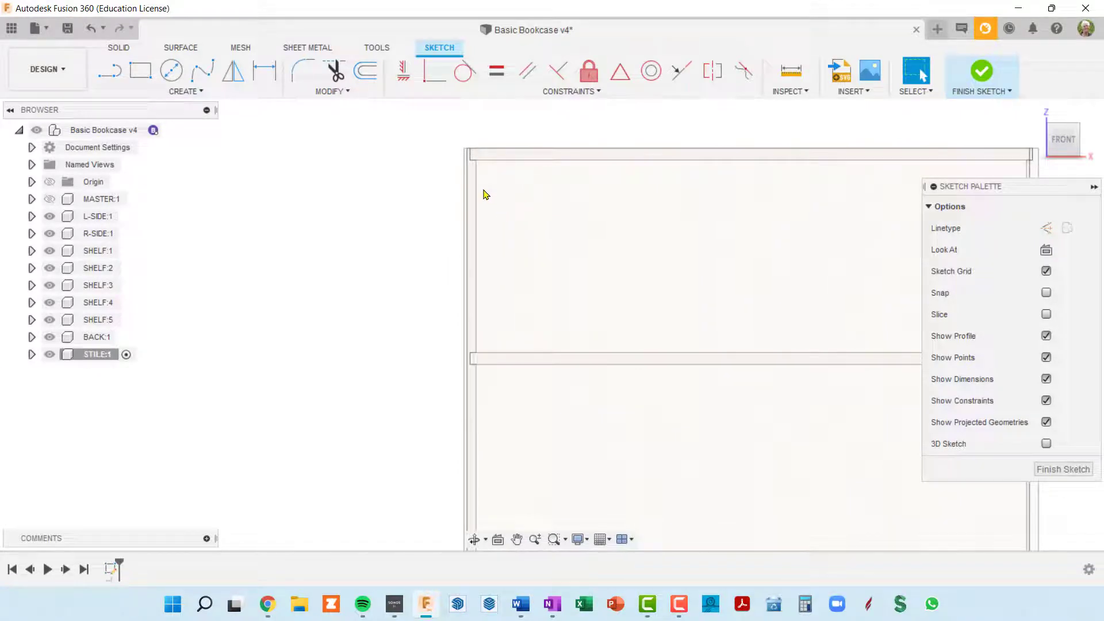
mouse_move(489, 195)
middle_mouse_down("shift")
mouse_move(501, 204)
mouse_move(490, 202)
middle_mouse_up("shift")
scroll(464, 177, "up", 2)
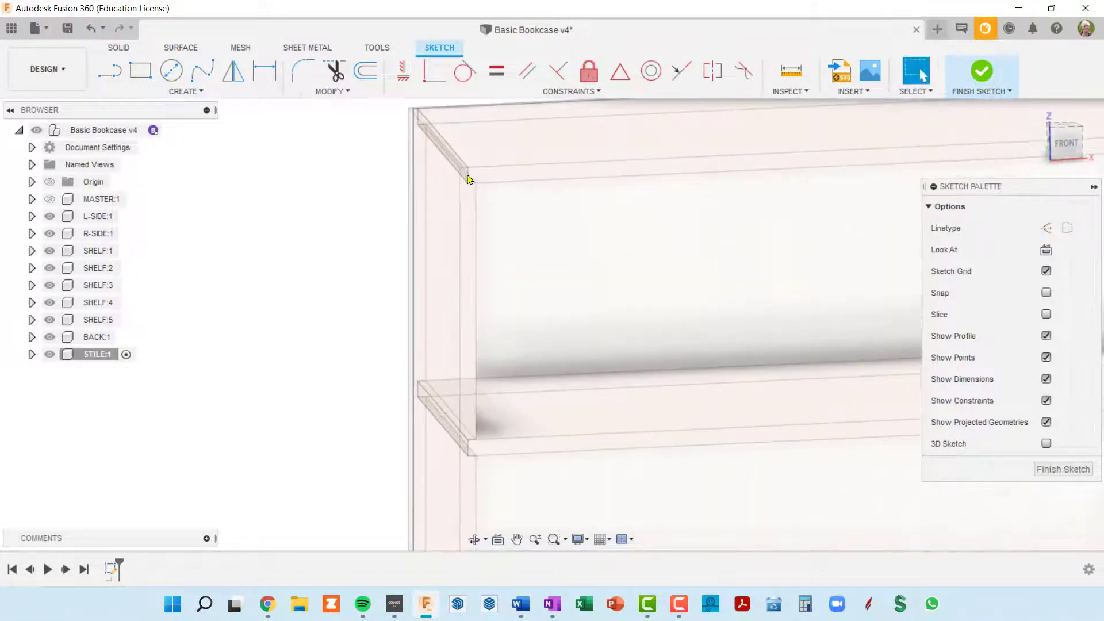
scroll(481, 297, "down", 3)
middle_click_drag(484, 448, 533, 49)
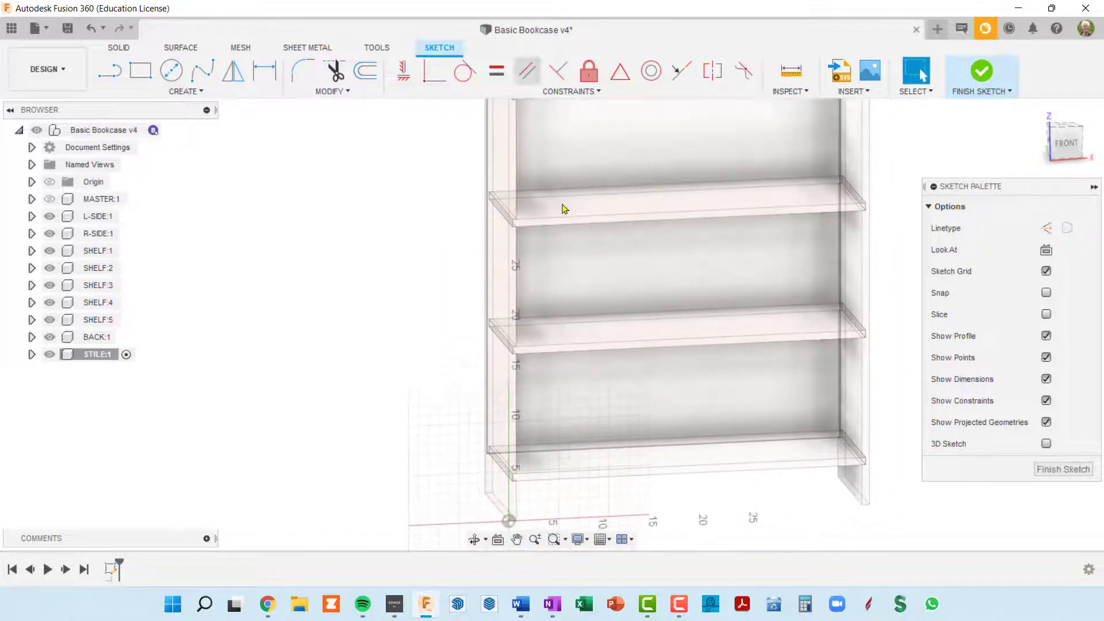
scroll(562, 483, "up", 2)
scroll(512, 424, "down", 3)
scroll(468, 377, "up", 5)
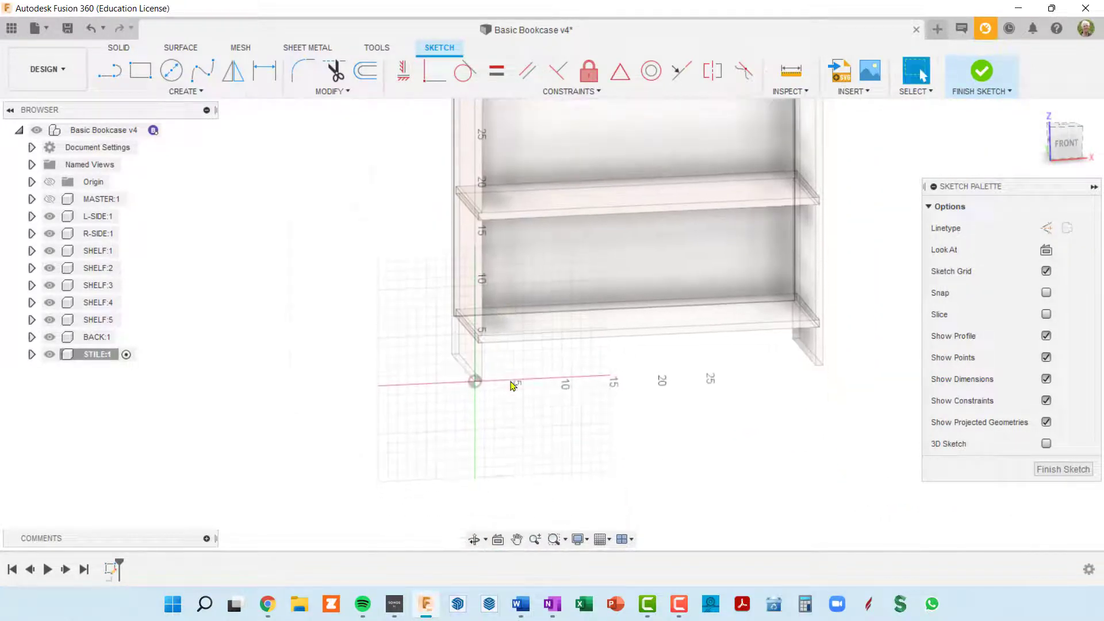
scroll(451, 382, "up", 2)
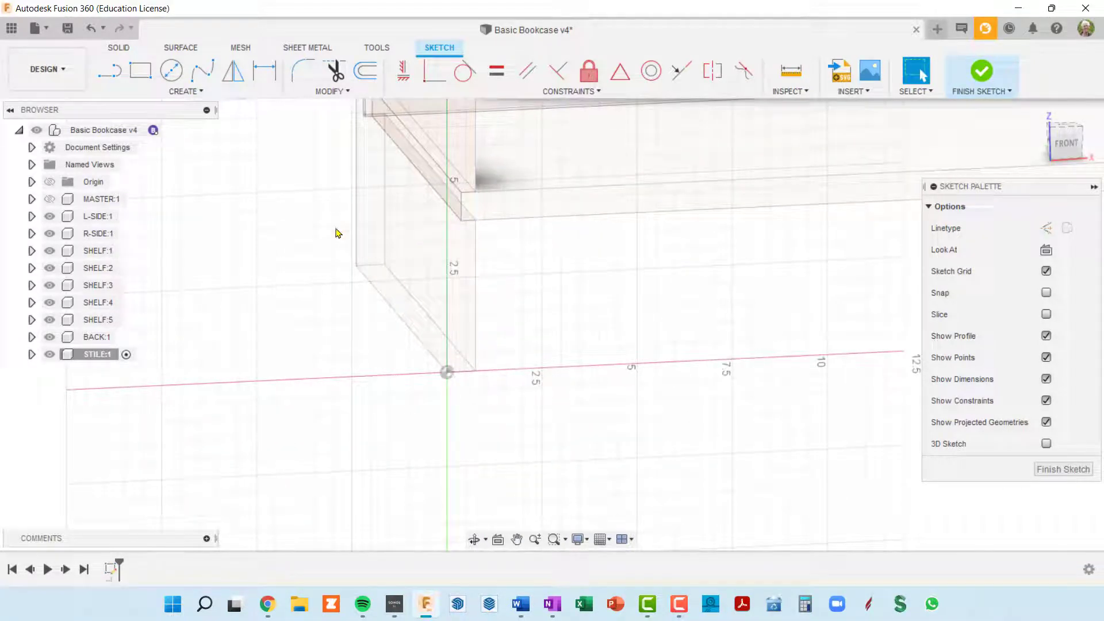
- Draw a rectangle about 4 5/8 in wide and 51 11/32 in tall upward from the sketch origin along the left side panel's front edge
left_click(140, 71)
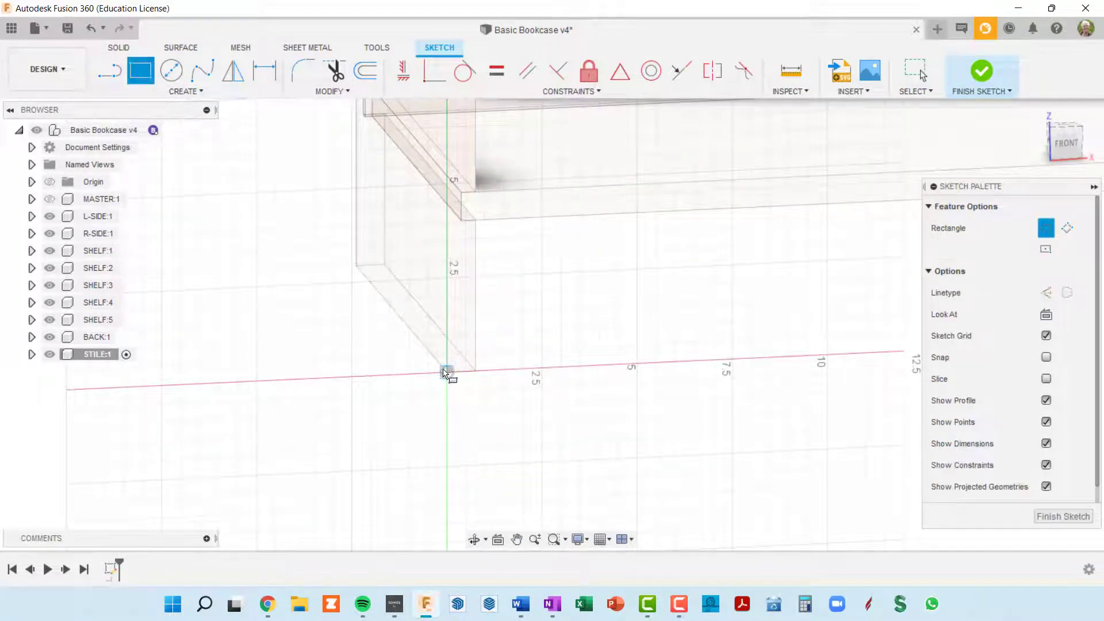
left_click(446, 373)
scroll(460, 342, "down", 3)
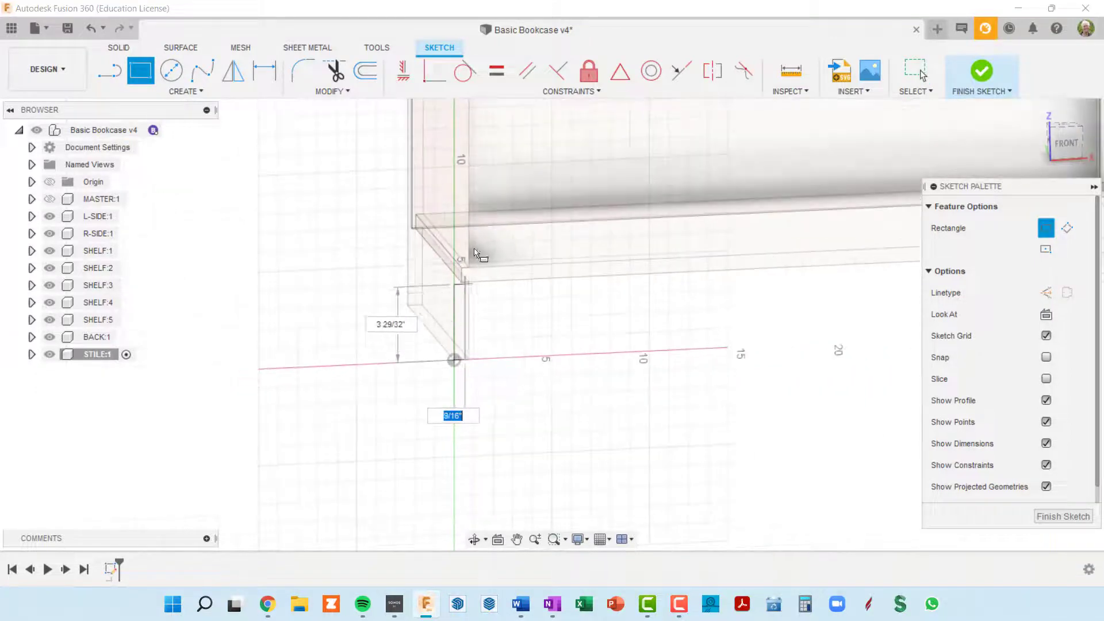
middle_click_drag(498, 184, 490, 507)
scroll(469, 230, "down", 3)
middle_click_drag(481, 204, 541, 396)
middle_click_drag(542, 170, 520, 314)
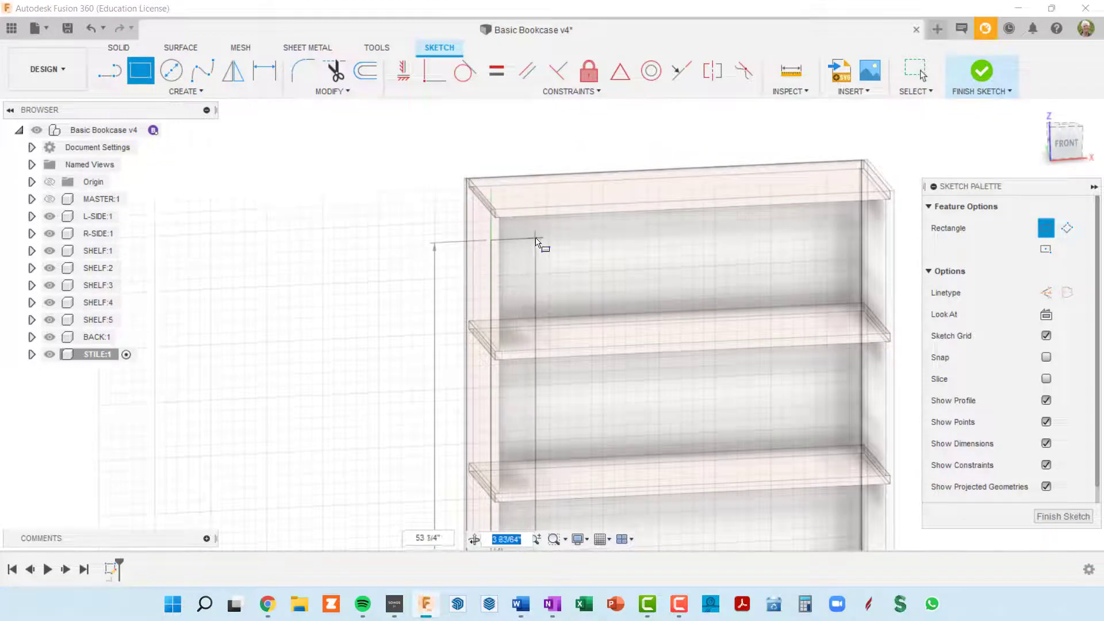
middle_click_drag(528, 242, 545, 116)
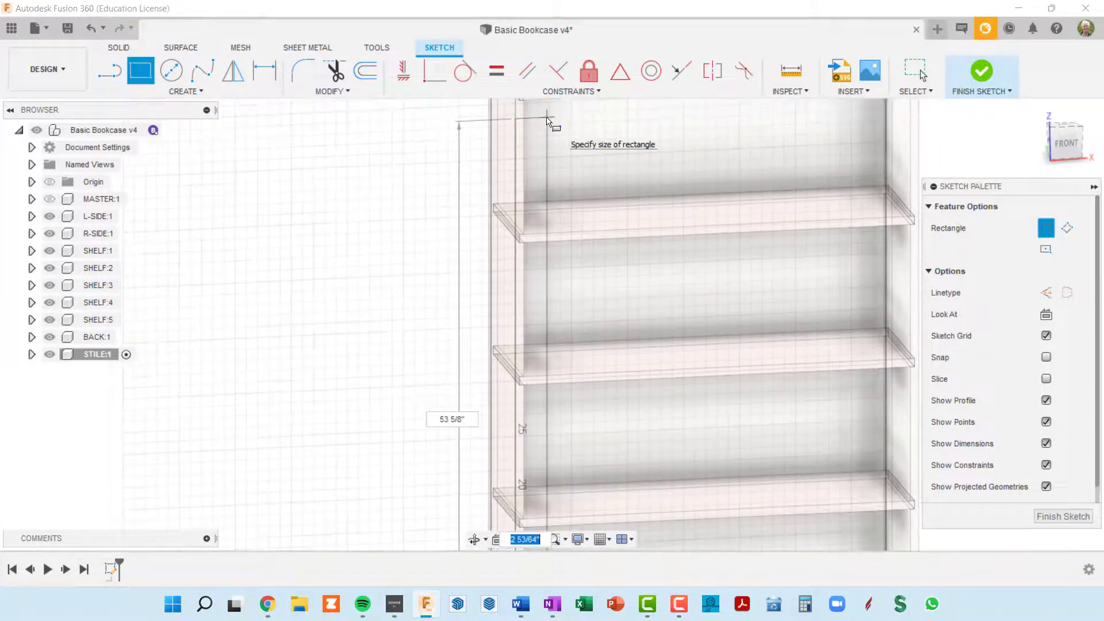
scroll(547, 118, "down", 2)
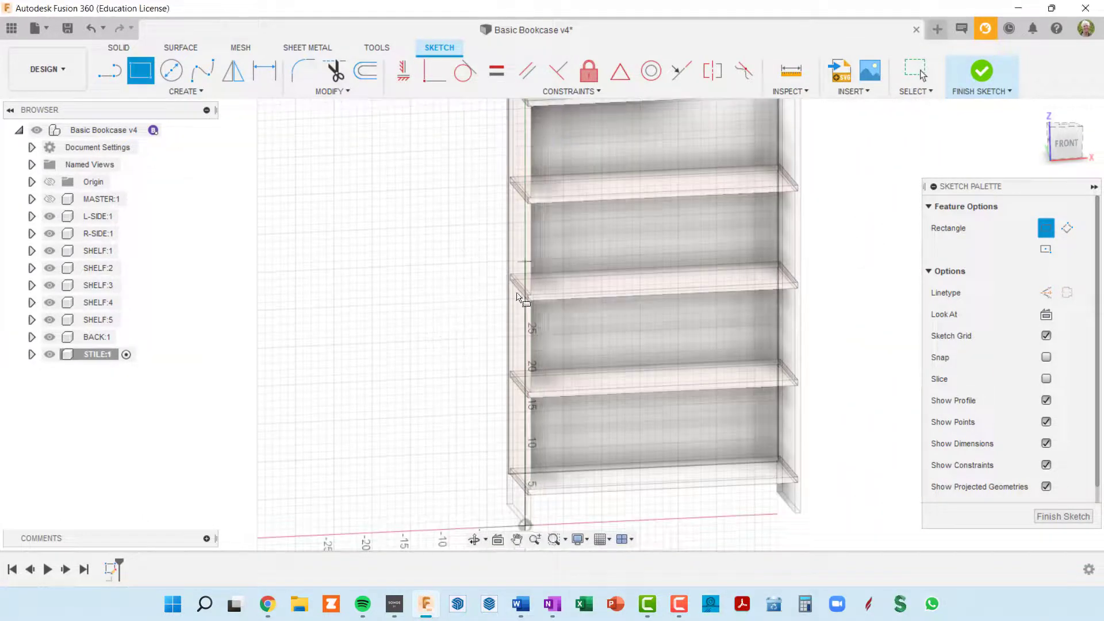
left_click(527, 525)
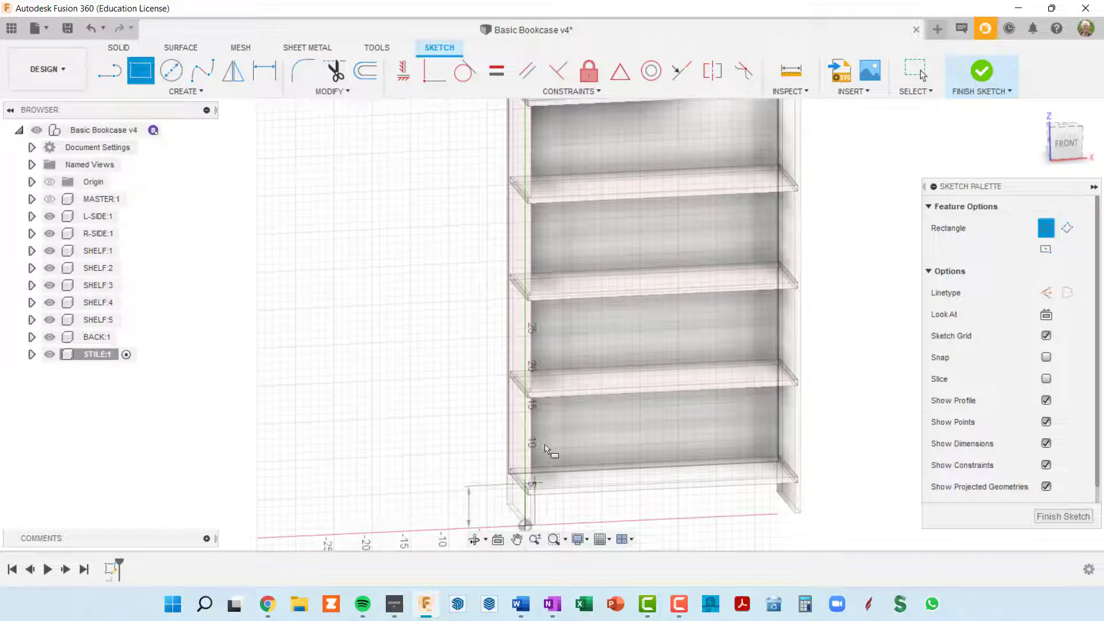
left_click(560, 139)
scroll(616, 357, "down", 3)
middle_click_drag(615, 357, 599, 274, "shift")
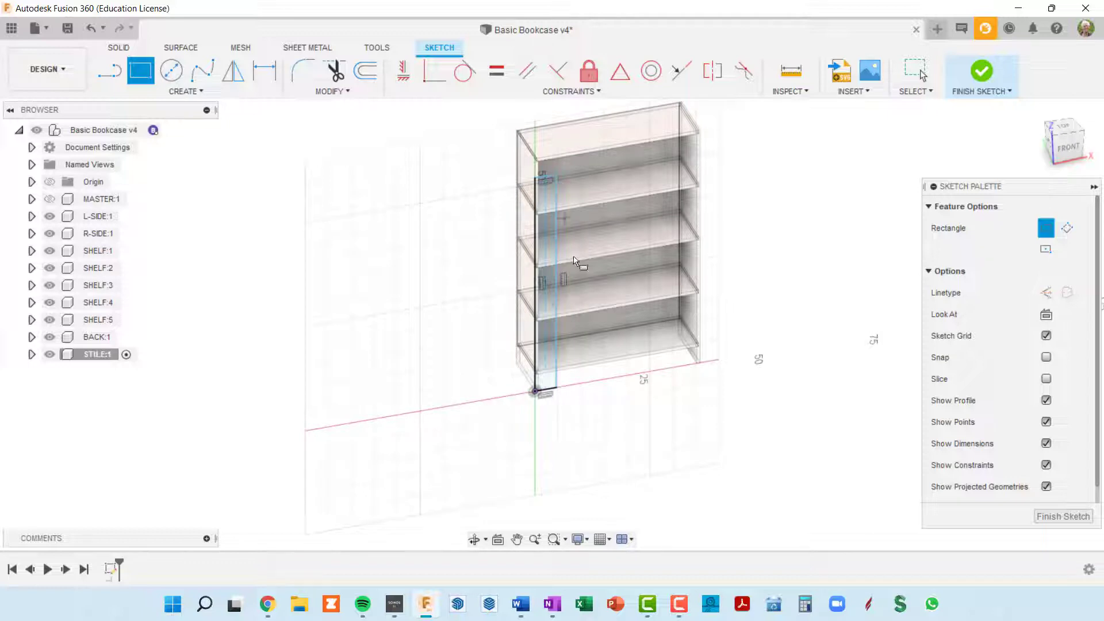
middle_click_drag(586, 312, 592, 332)
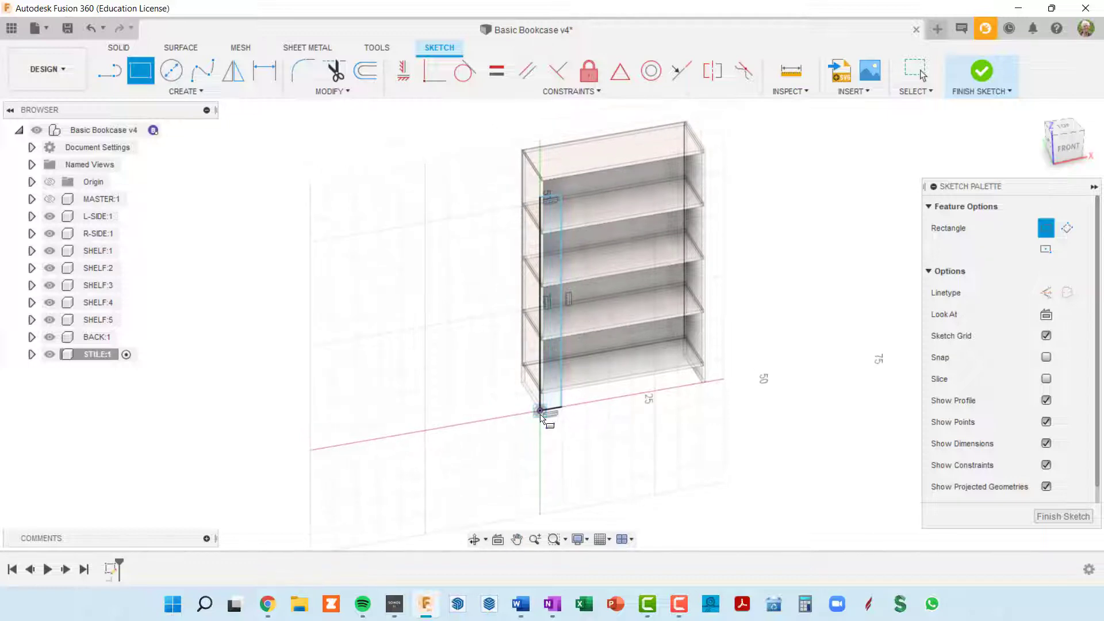
scroll(561, 388, "up", 3)
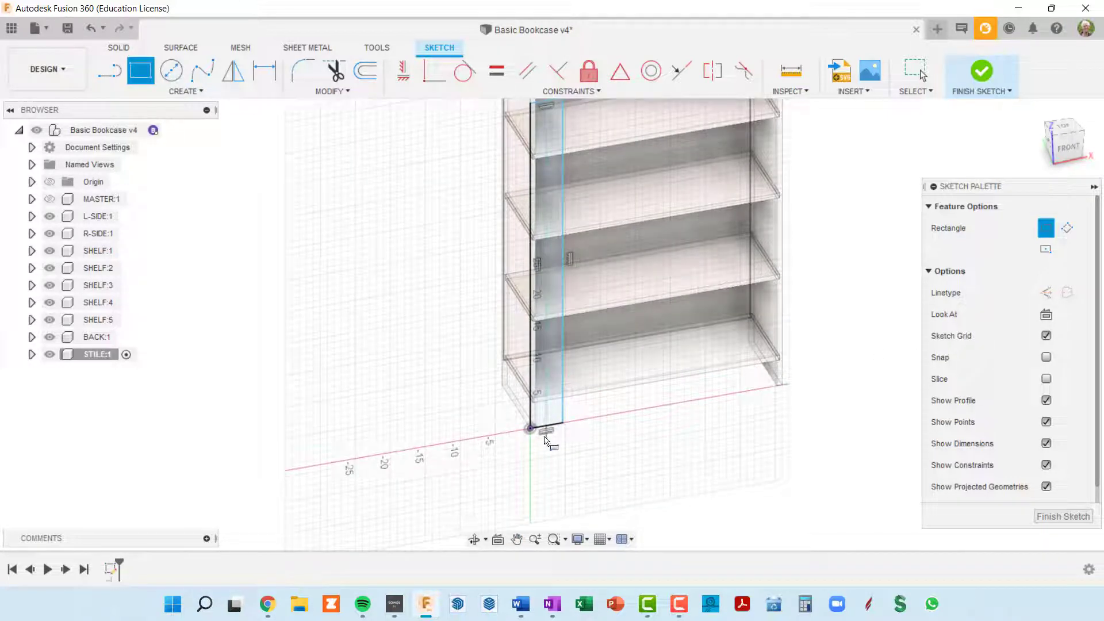
middle_click_drag(544, 150, 526, 173)
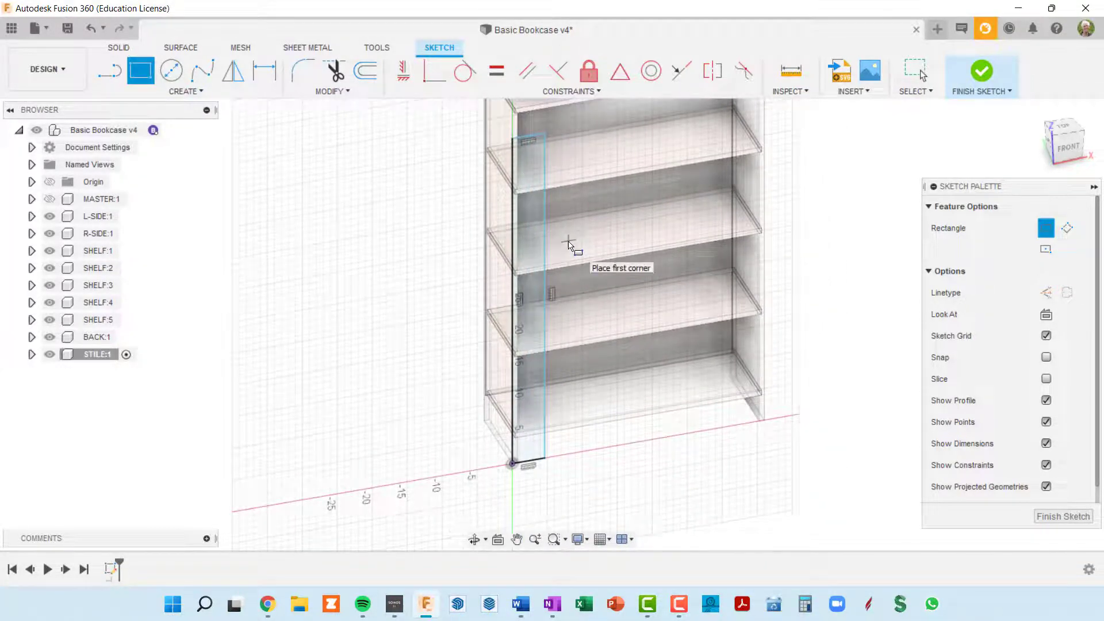
- Dimension the stile rectangle's long outer edge and set its length to the caseHeight parameter
key("d")
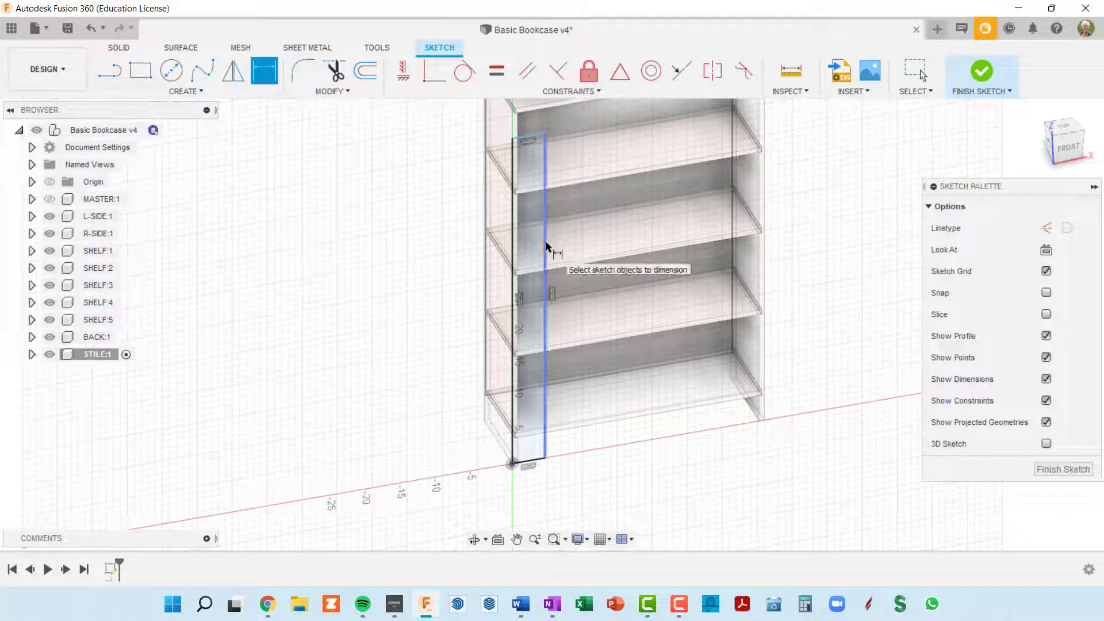
left_click(546, 246)
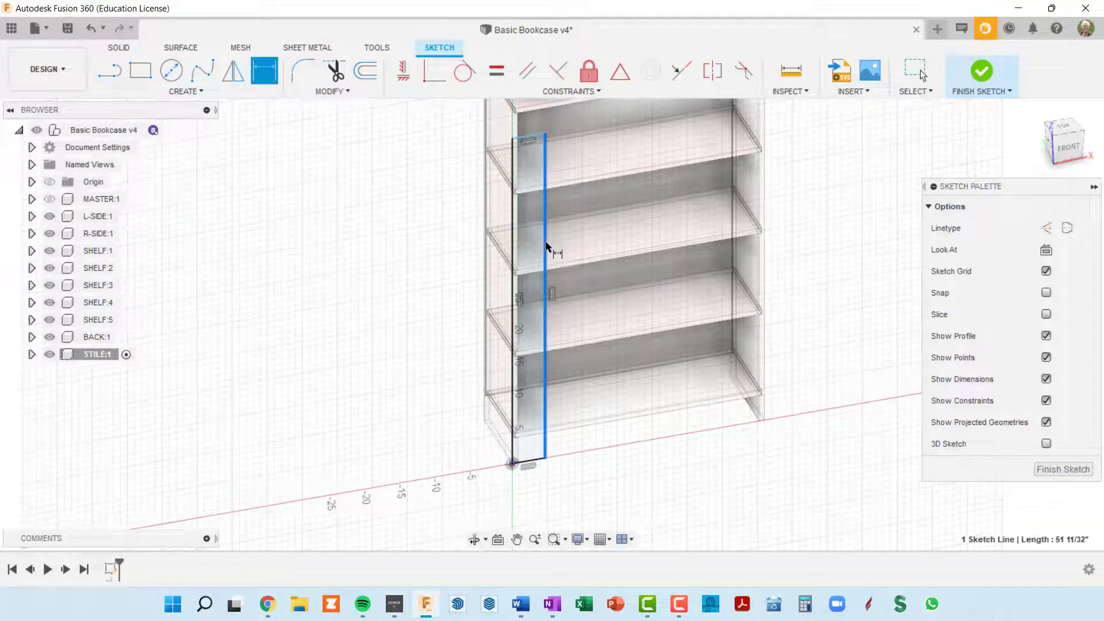
left_click(579, 240)
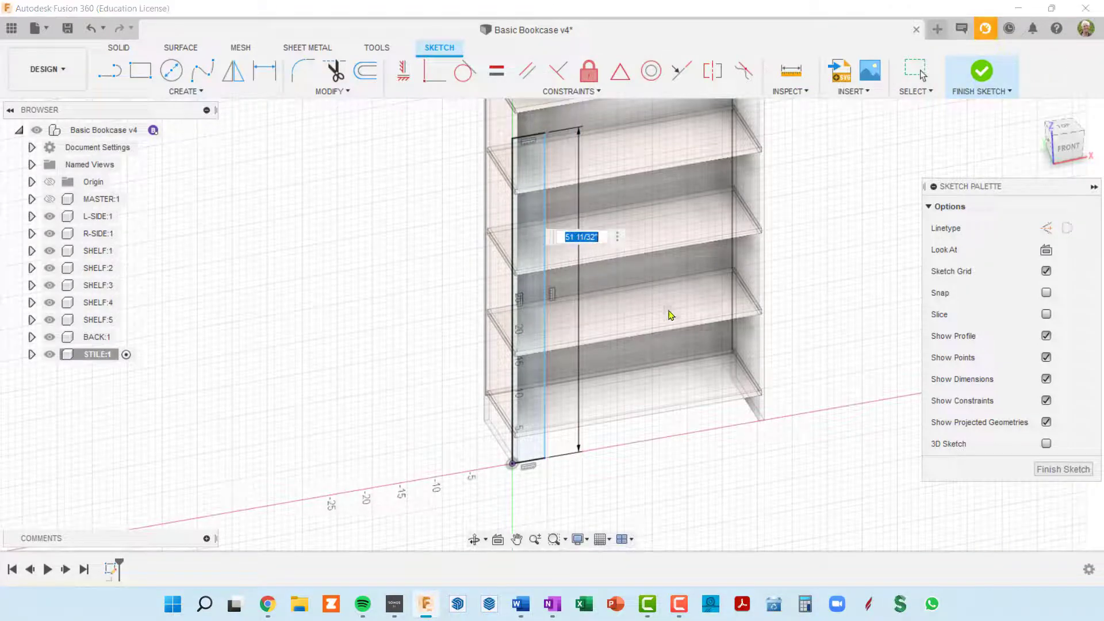
type("case")
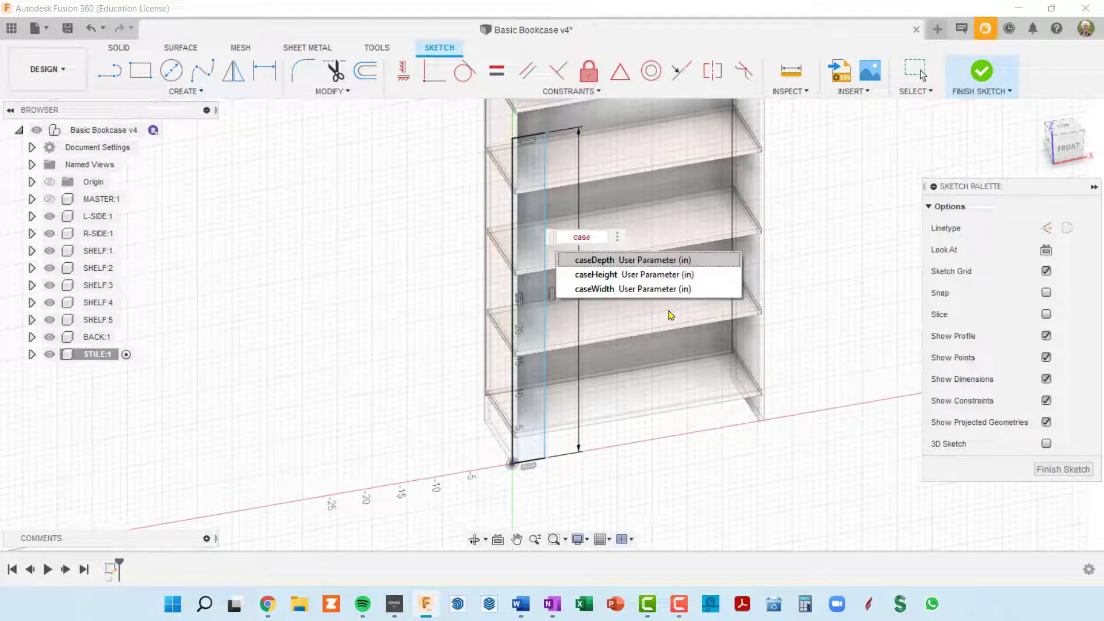
type("H")
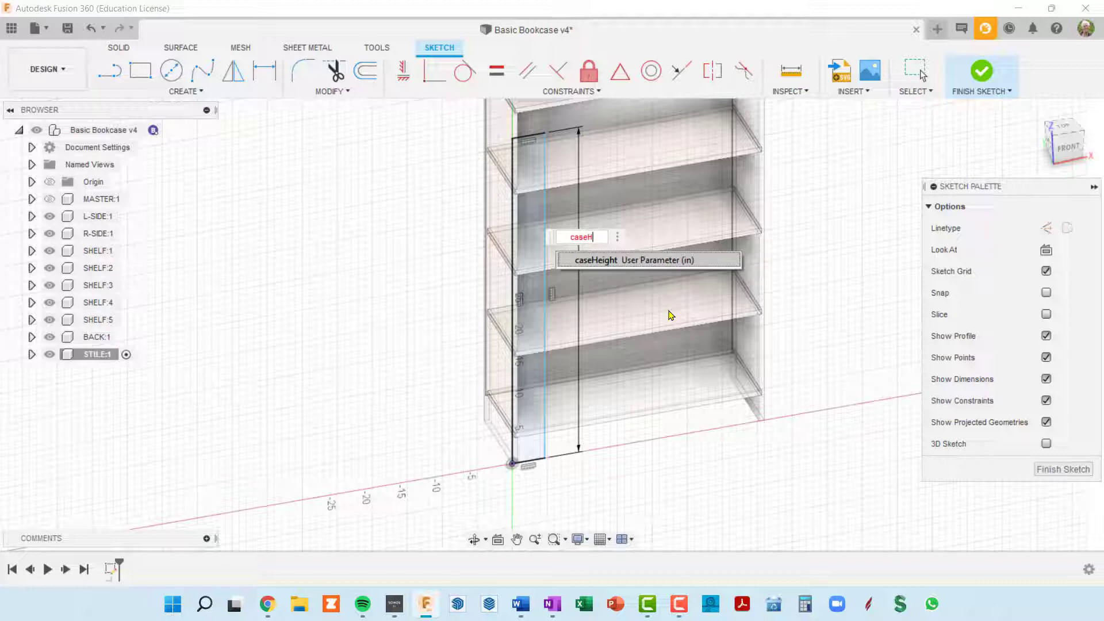
left_click(593, 260)
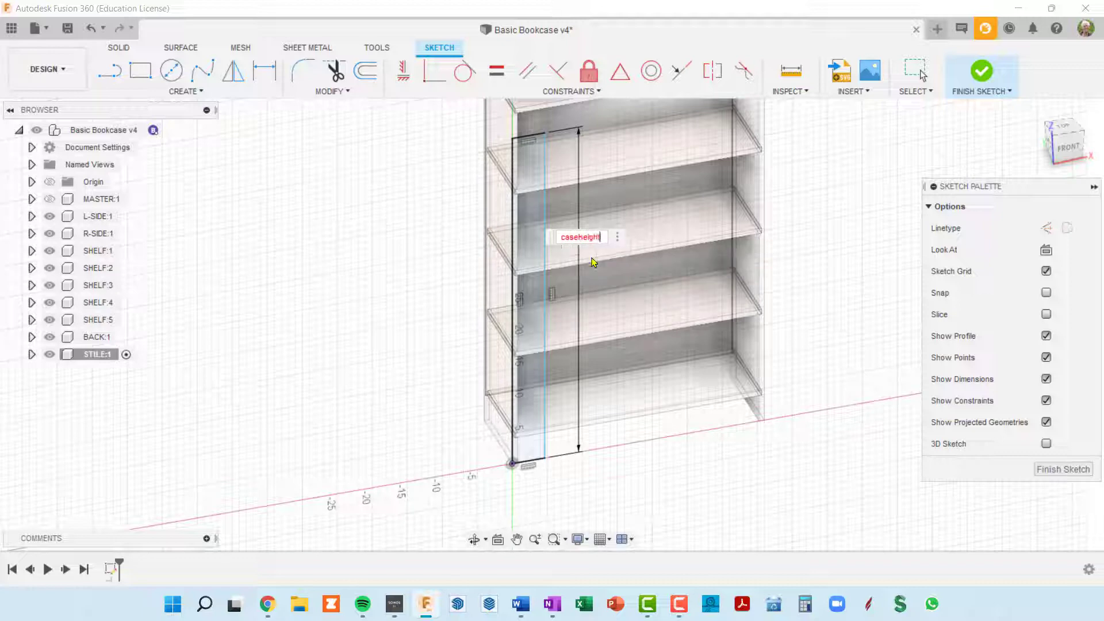
key("Return")
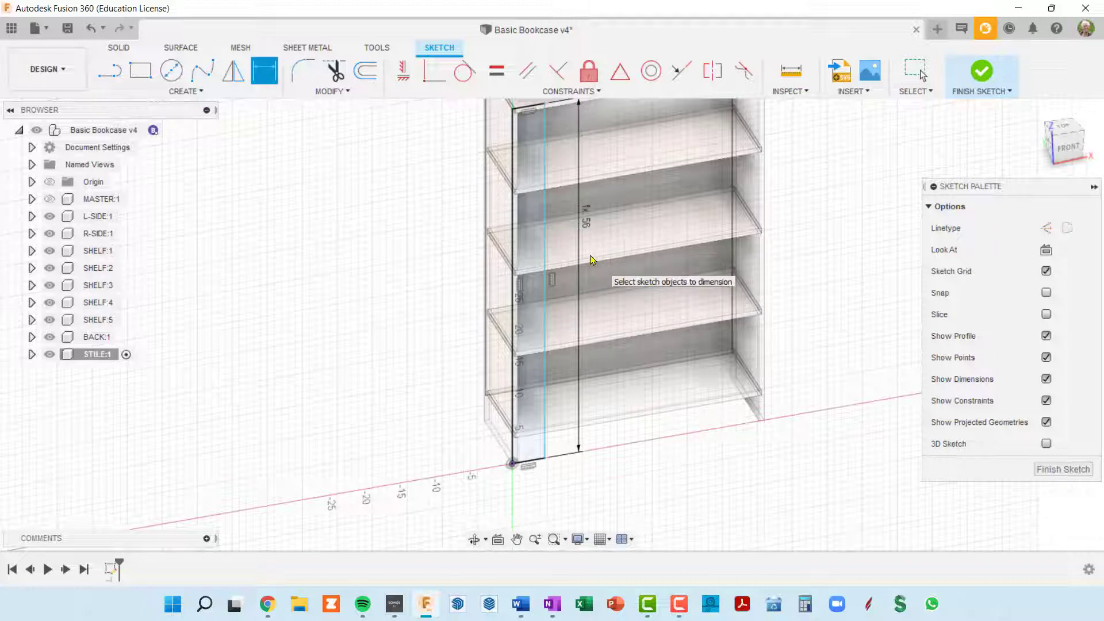
middle_click_drag(592, 259, 602, 341)
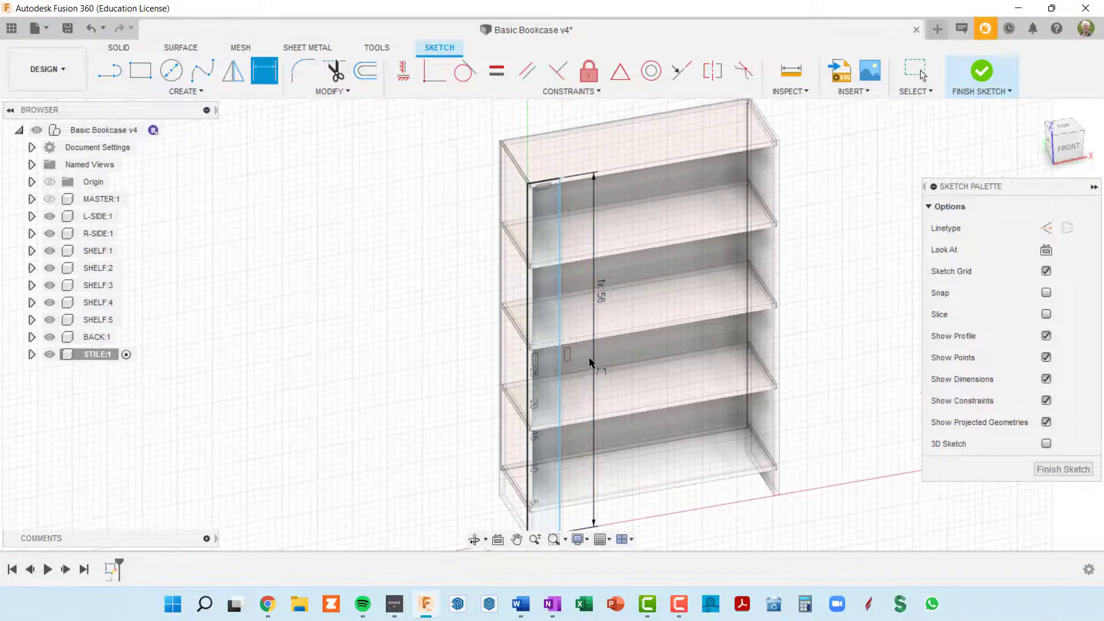
left_click(548, 183)
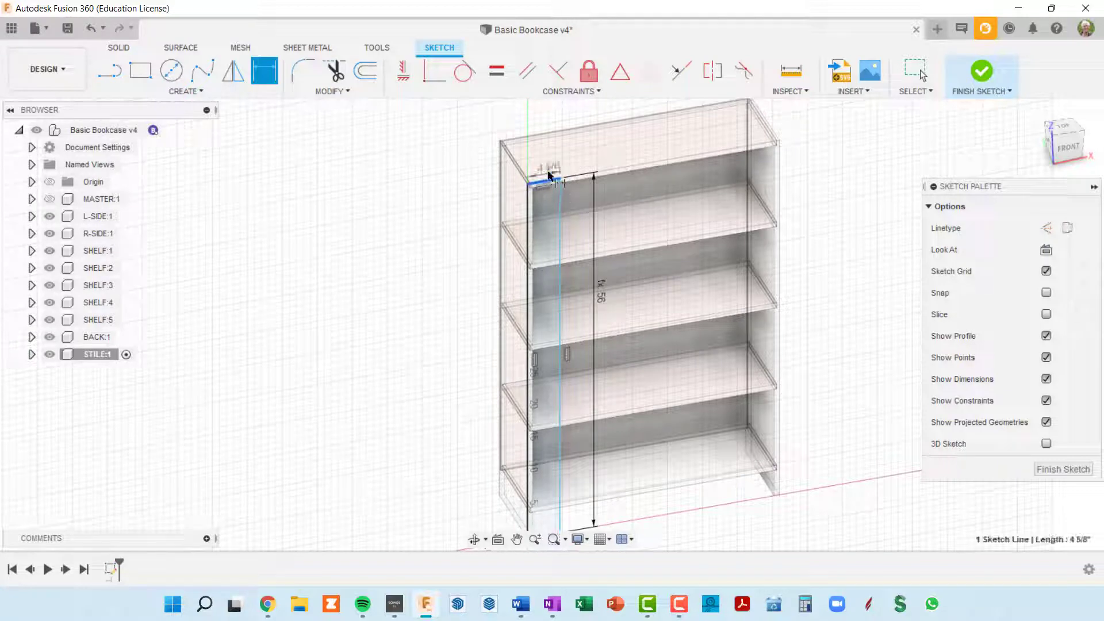
left_click(558, 151, "shift")
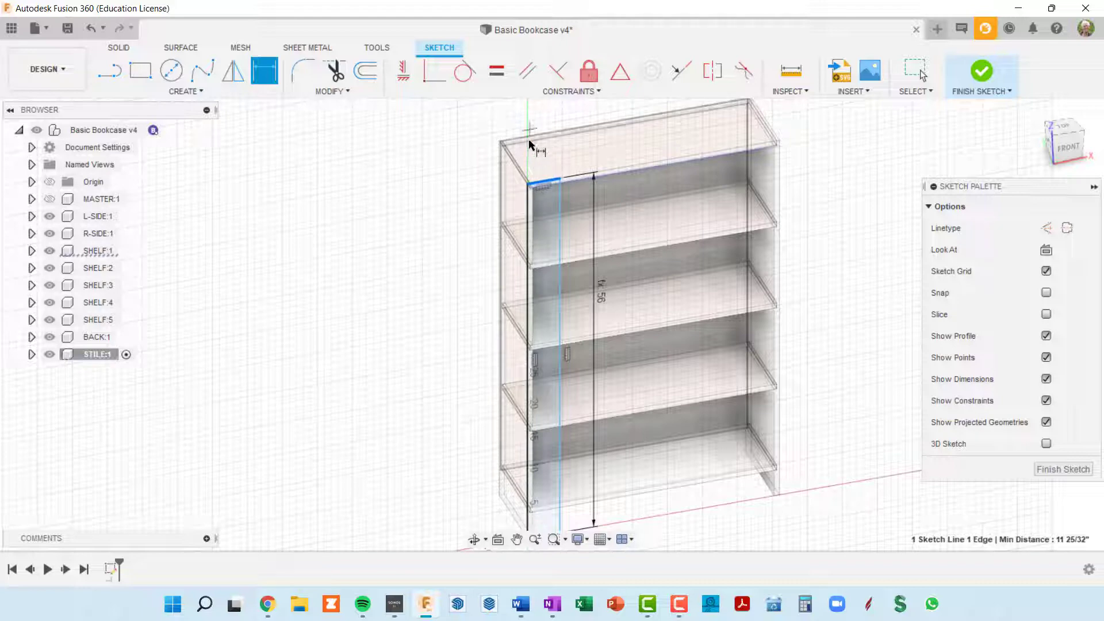
key("Escape")
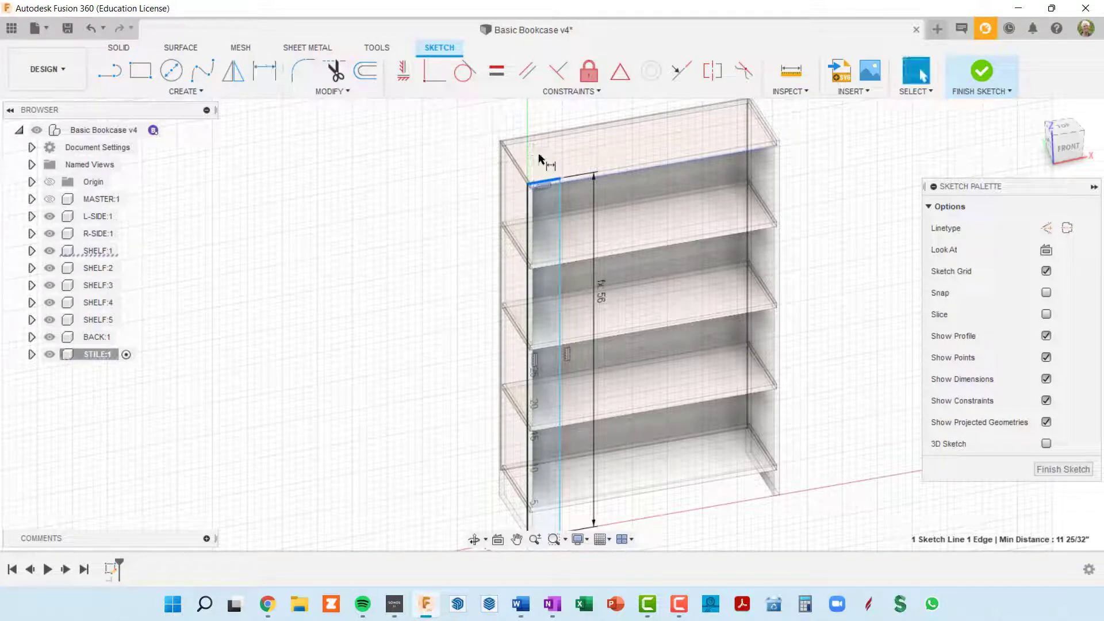
key("d")
left_click(545, 183)
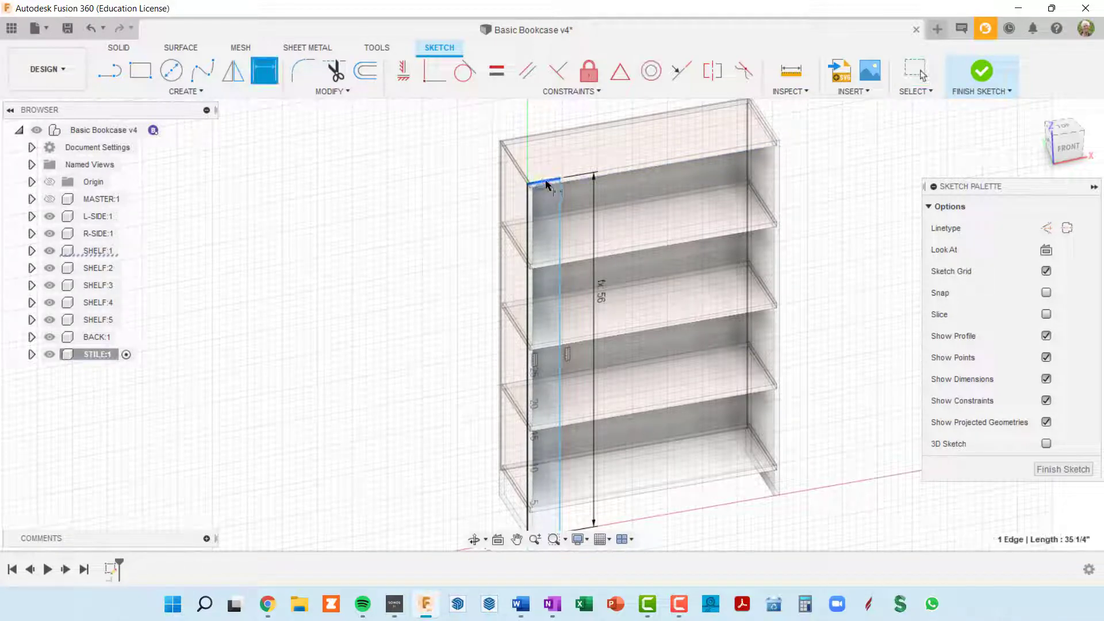
scroll(537, 157, "up", 2)
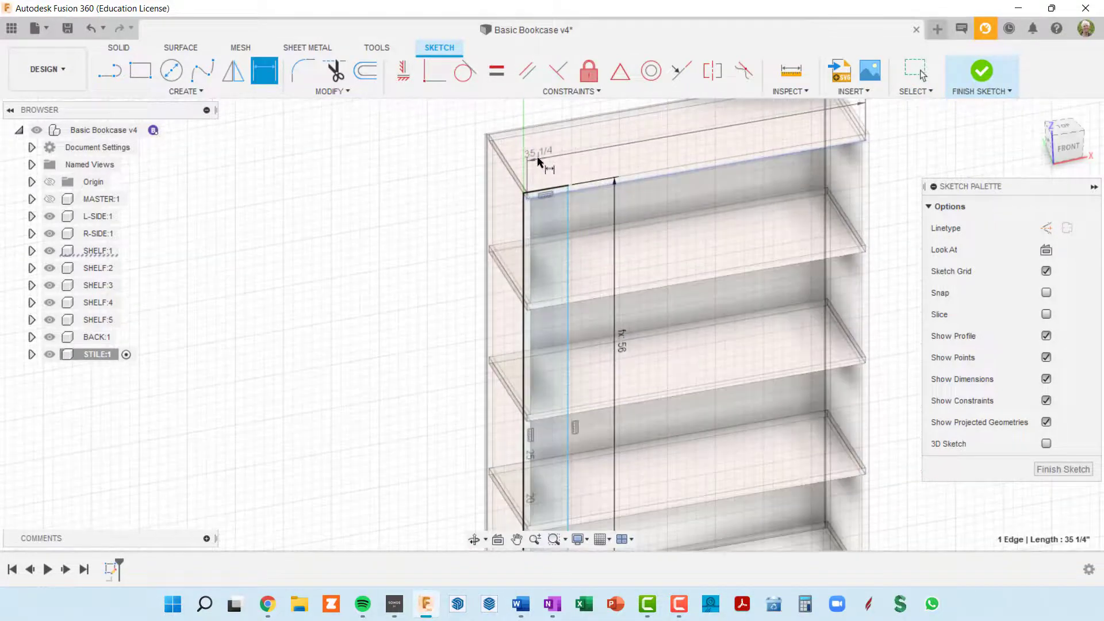
scroll(537, 157, "down", 1)
key("Escape")
- Dimension the stile rectangle's short lower edge at the sketch origin and set its length to the stileDepth parameter
scroll(540, 239, "down", 3)
middle_click_drag(541, 292, 546, 133)
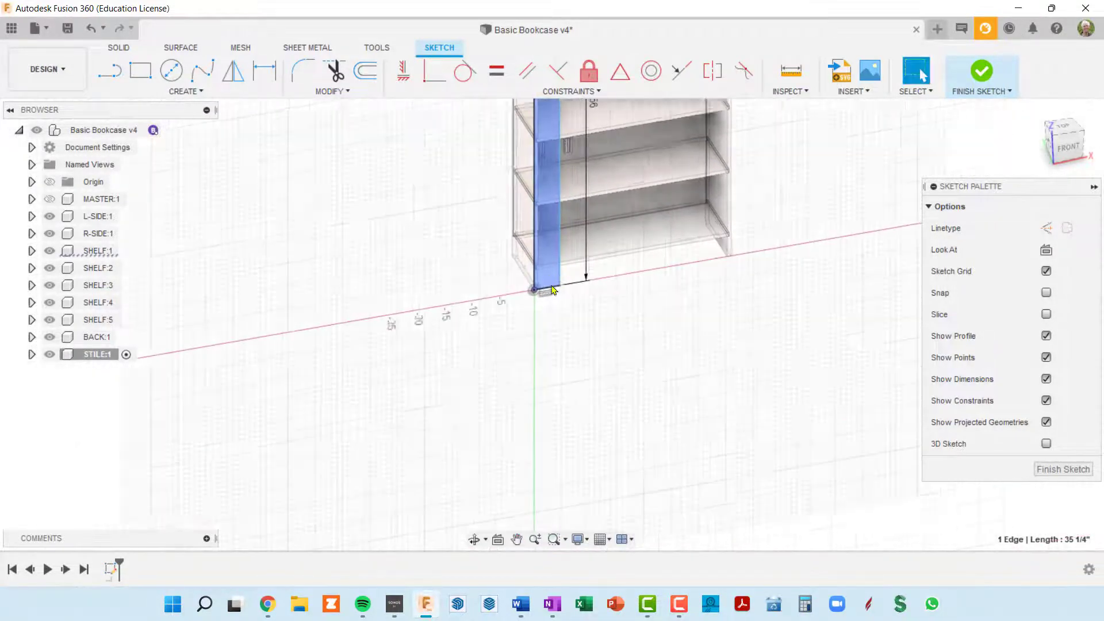
scroll(550, 284, "up", 4)
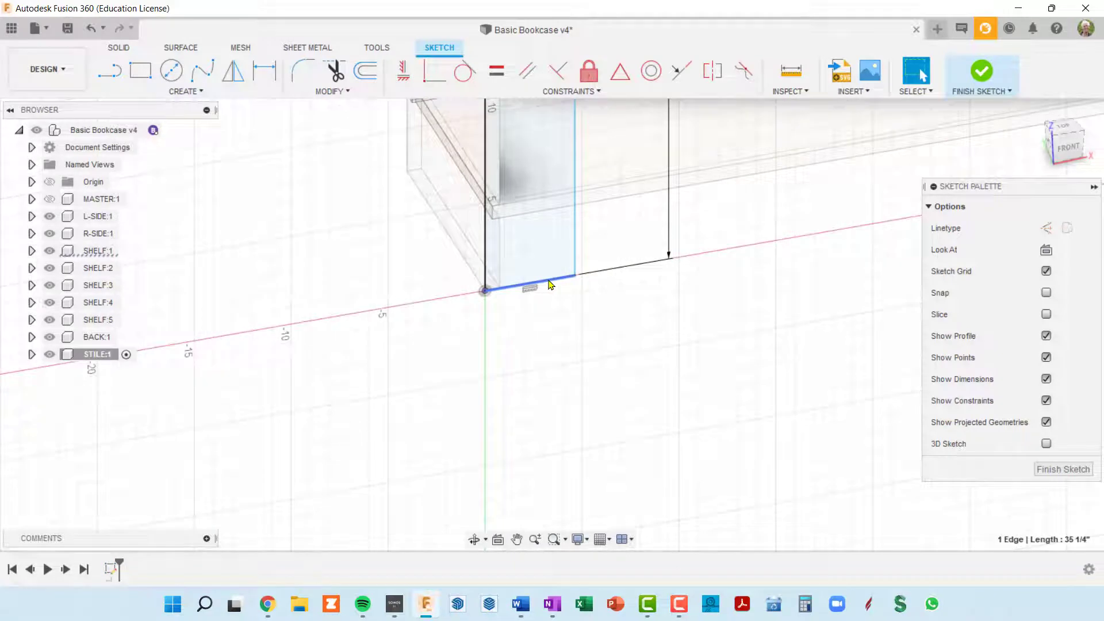
left_click(549, 281)
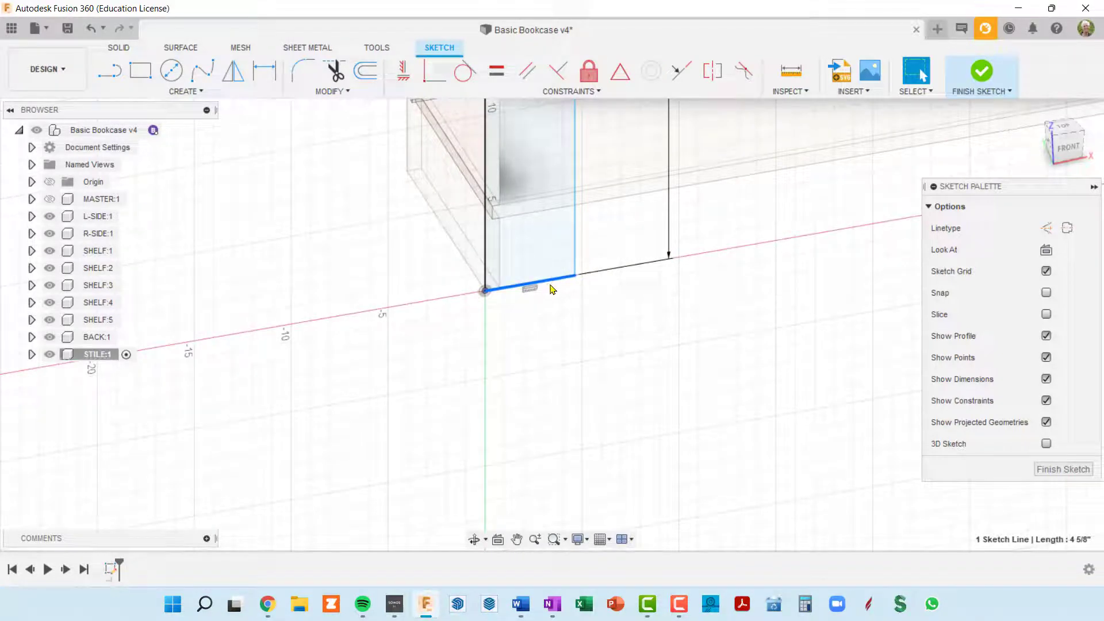
key("d")
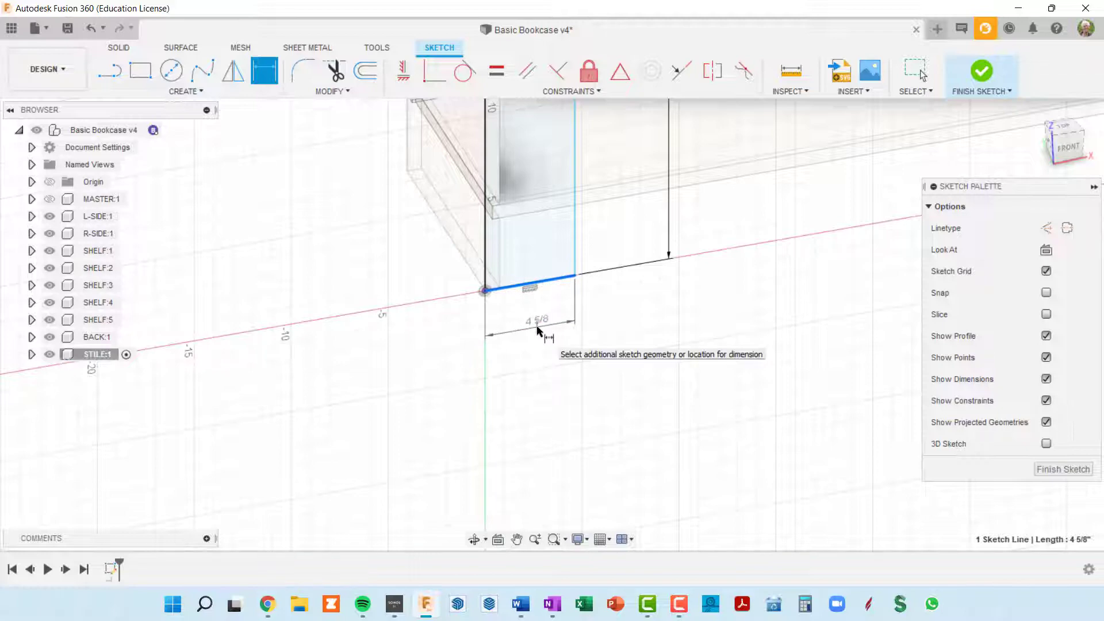
left_click(538, 331)
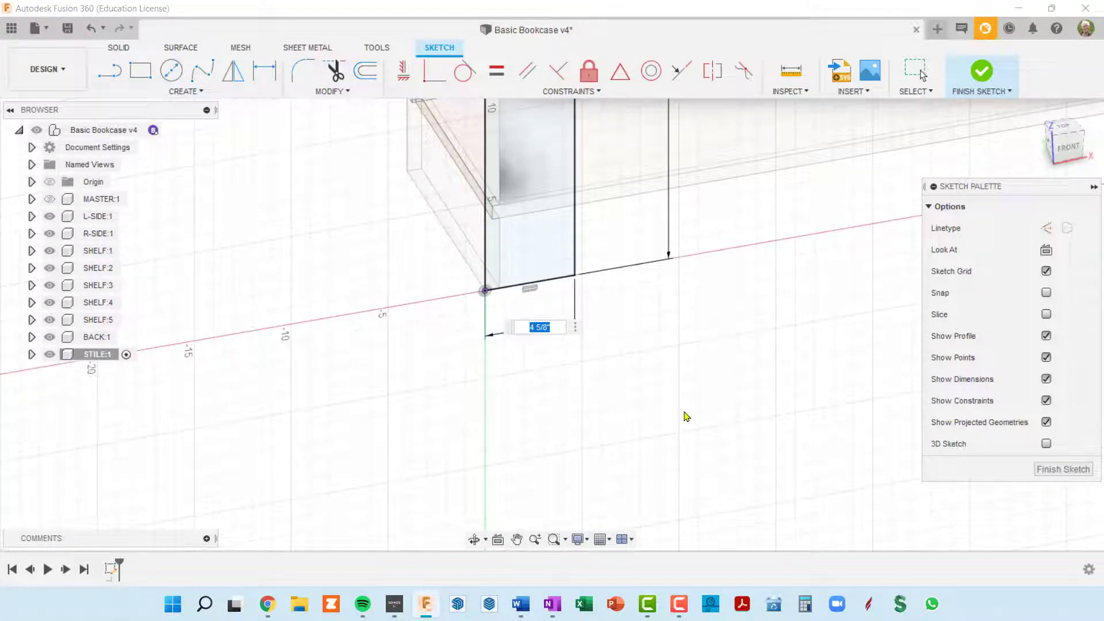
type("stiler")
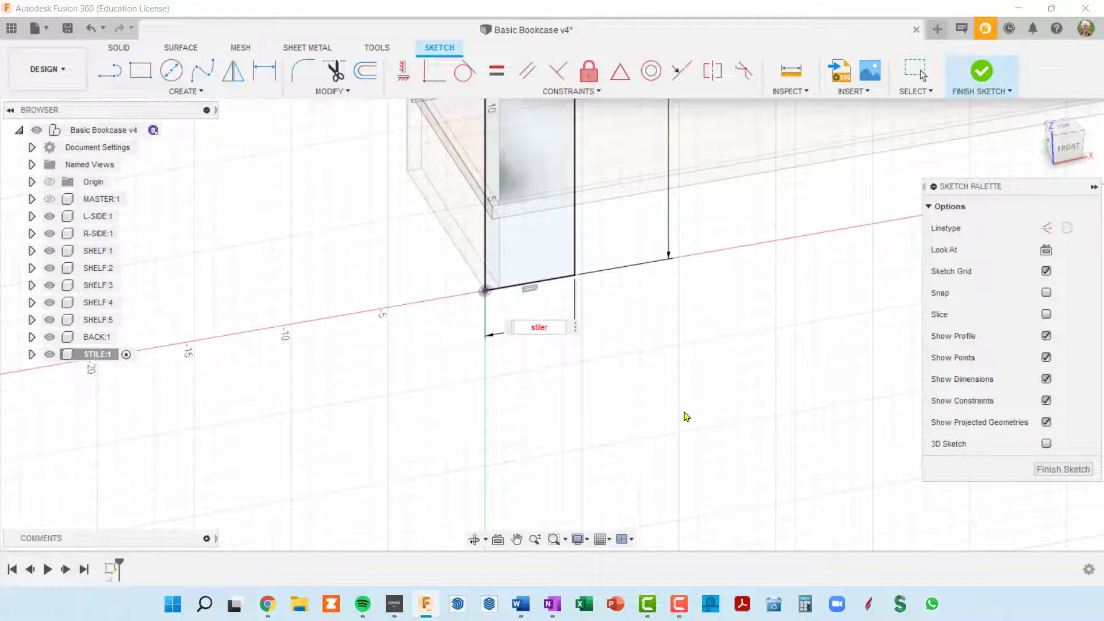
key("BackSpace")
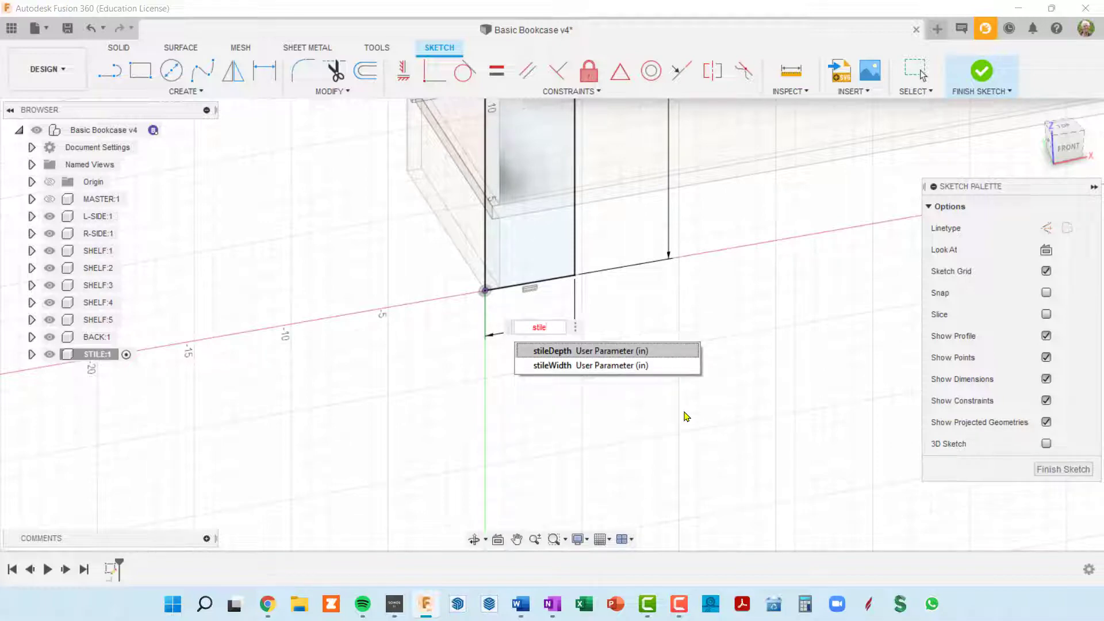
left_click(565, 352)
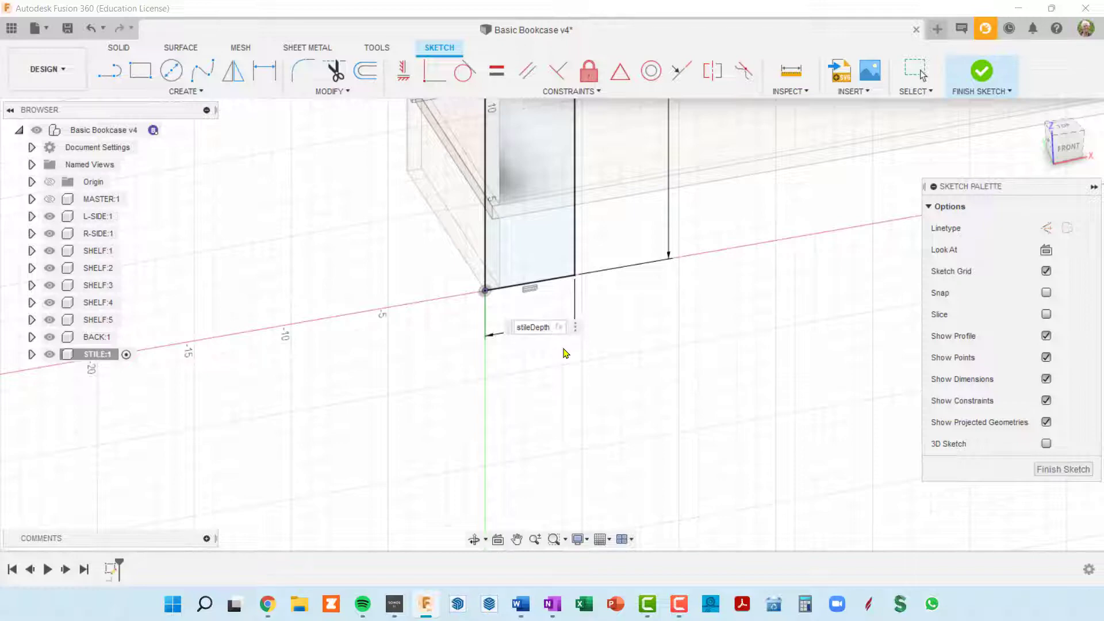
key("Return")
scroll(377, 370, "up", 3)
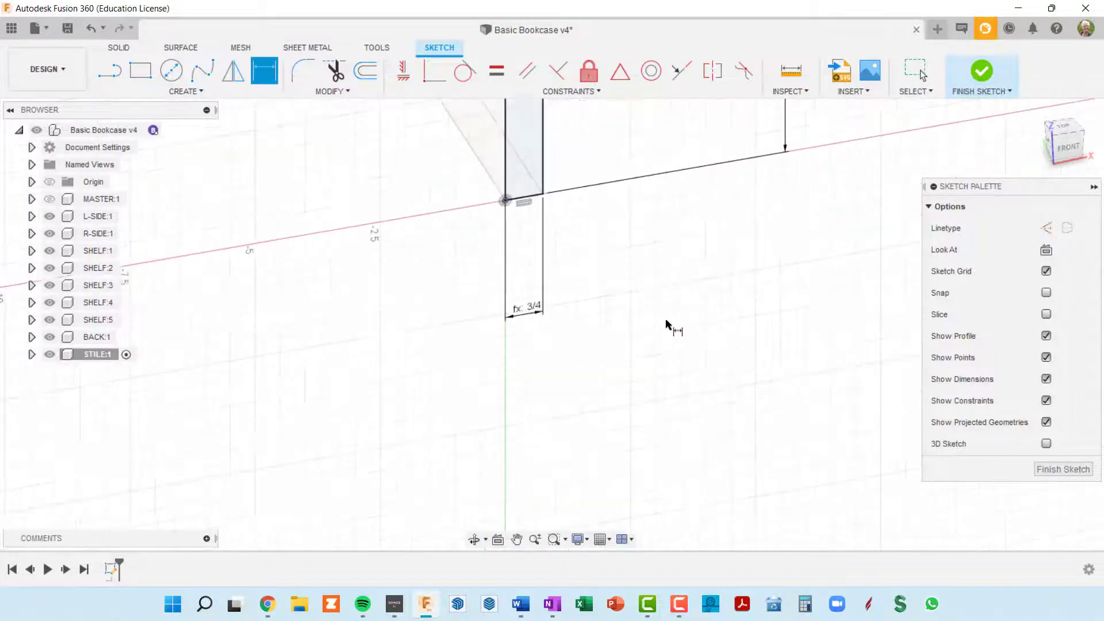
- Check the stile rectangle along the case's full height and finish the sketch
scroll(577, 222, "down", 5)
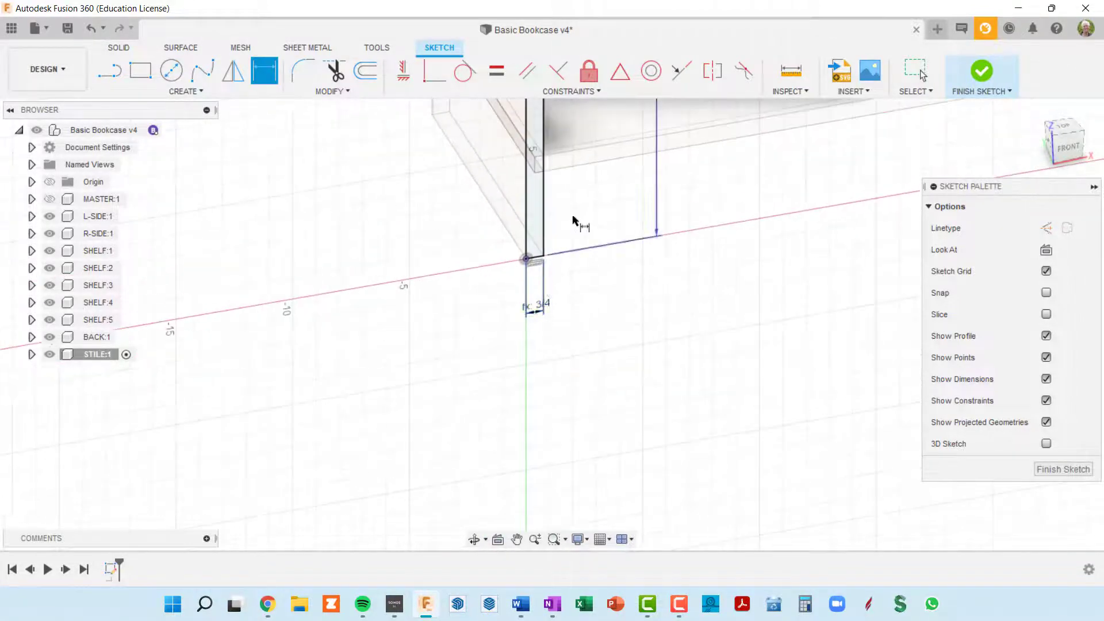
middle_click_drag(619, 167, 584, 512)
scroll(573, 345, "up", 5)
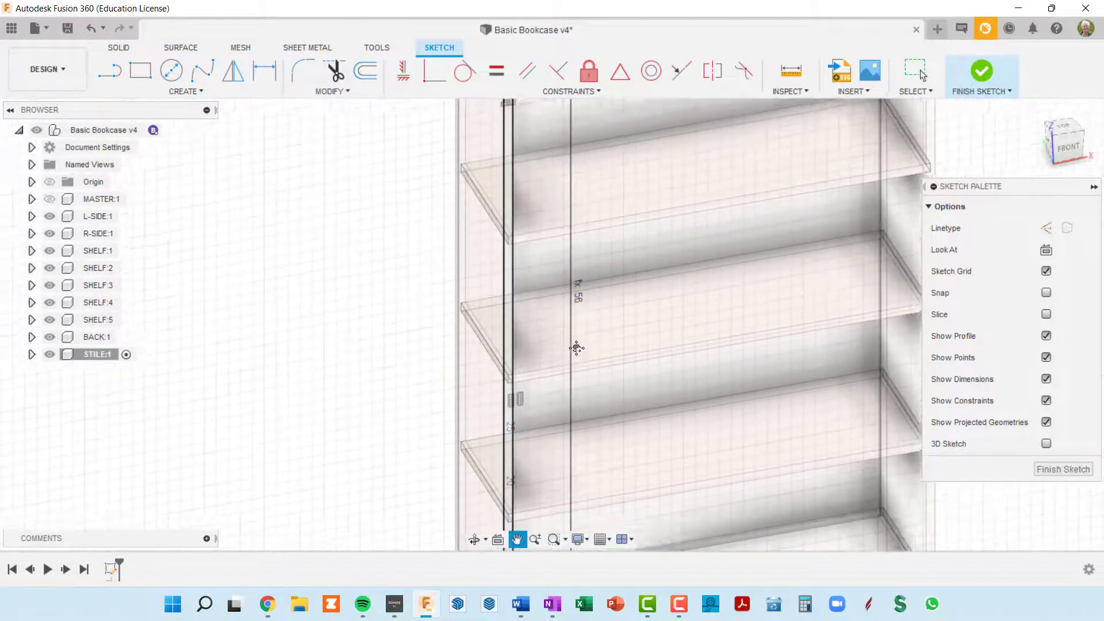
scroll(567, 336, "up", 1)
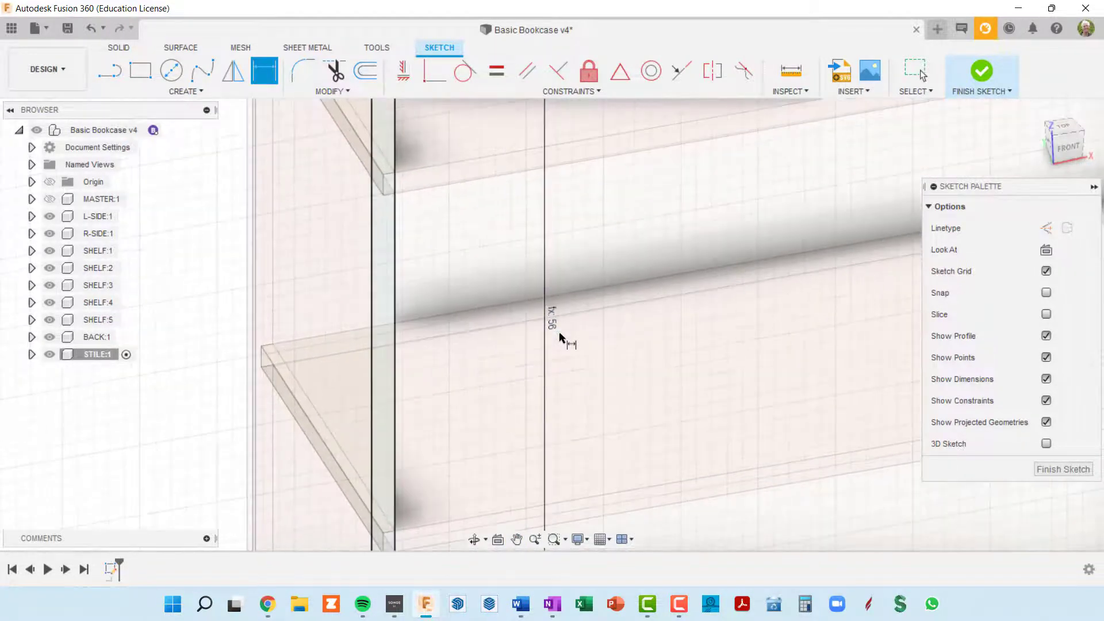
scroll(560, 336, "down", 5)
middle_click_drag(567, 333, 616, 340, "shift")
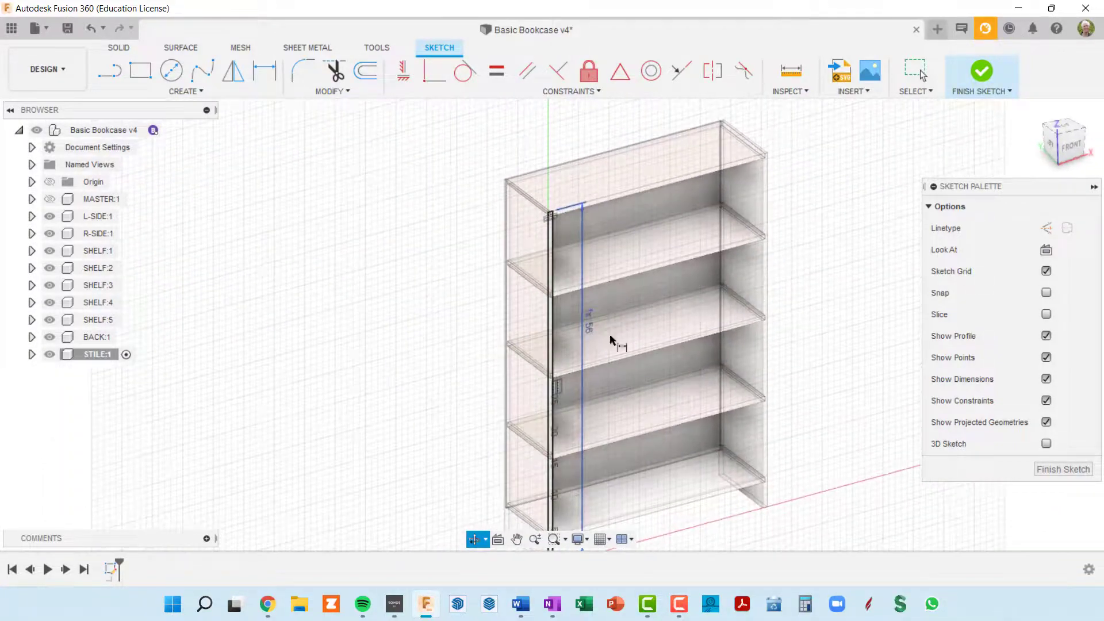
left_click(1074, 471)
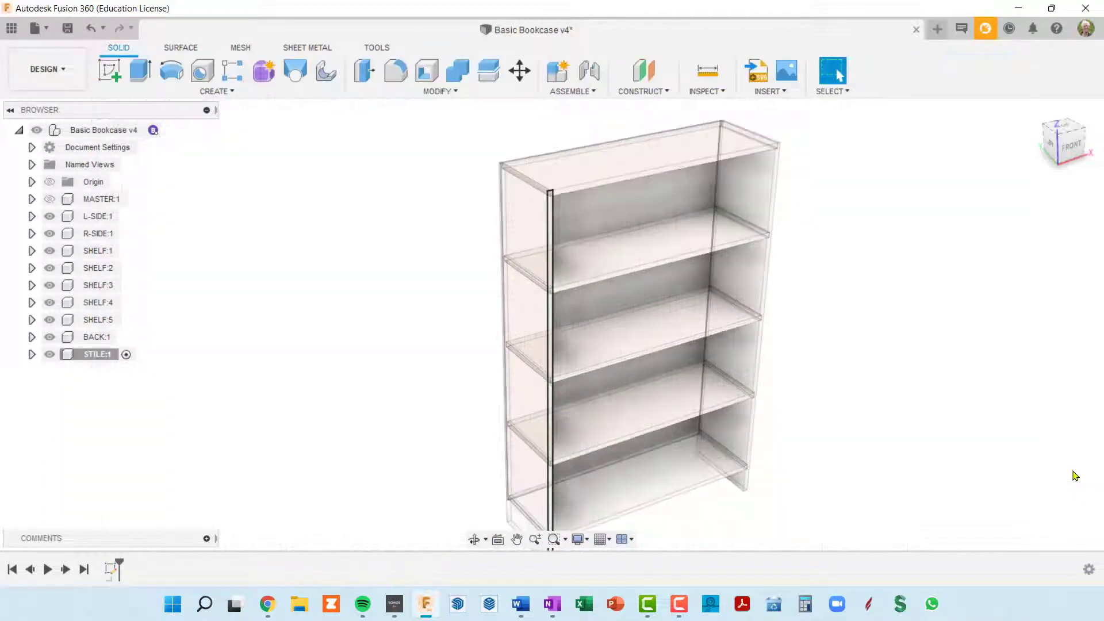
- Expand the STILE:1 component down to Sketch1 and highlight that sketch to check its profile on the case front
scroll(578, 295, "up", 2)
scroll(578, 295, "up", 2)
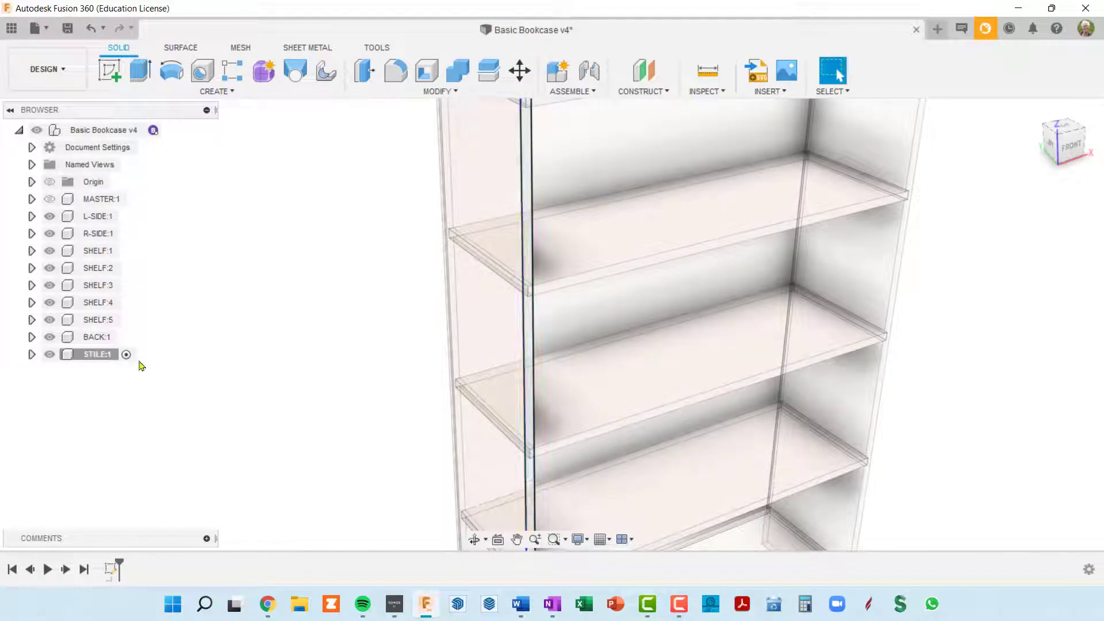
left_click(32, 354)
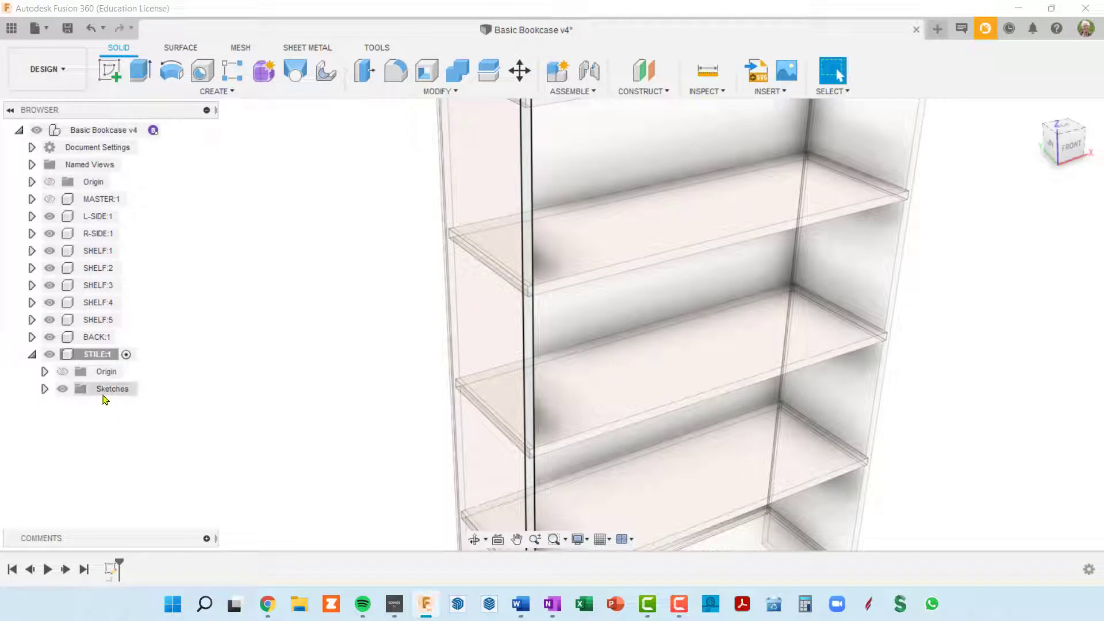
left_click(44, 390)
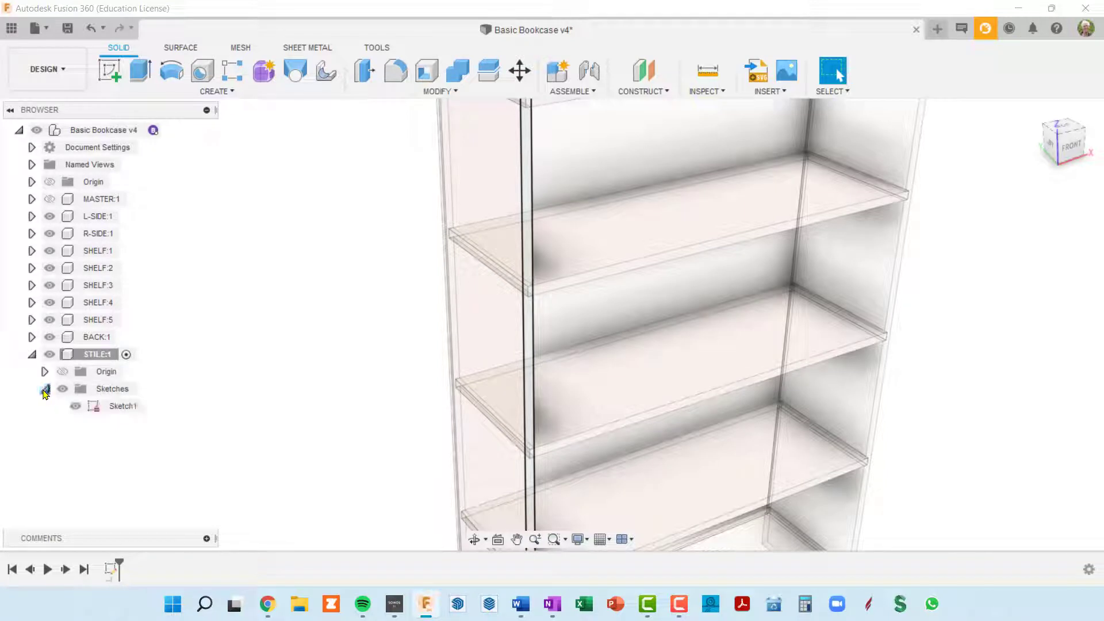
left_click(80, 409)
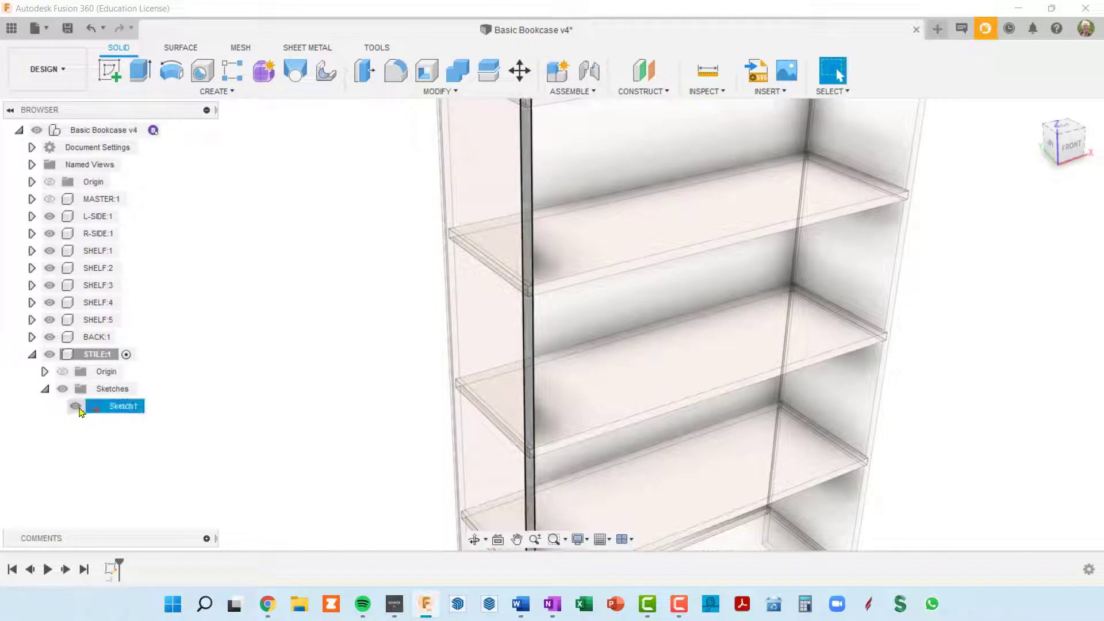
left_click(356, 391)
scroll(352, 274, "down", 3)
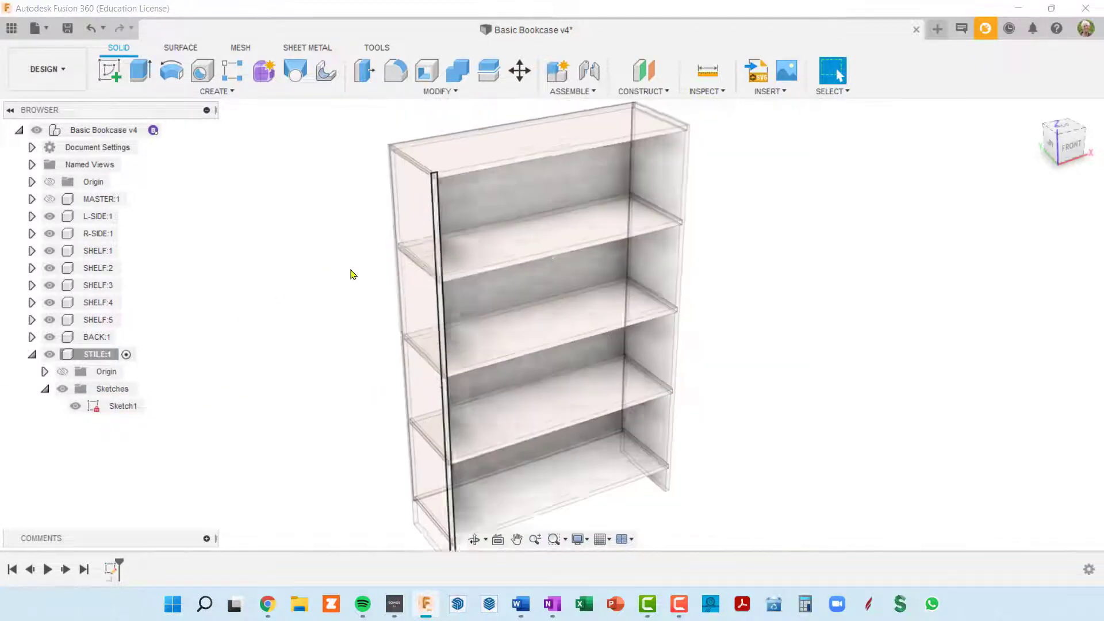
middle_click_drag(411, 269, 428, 275)
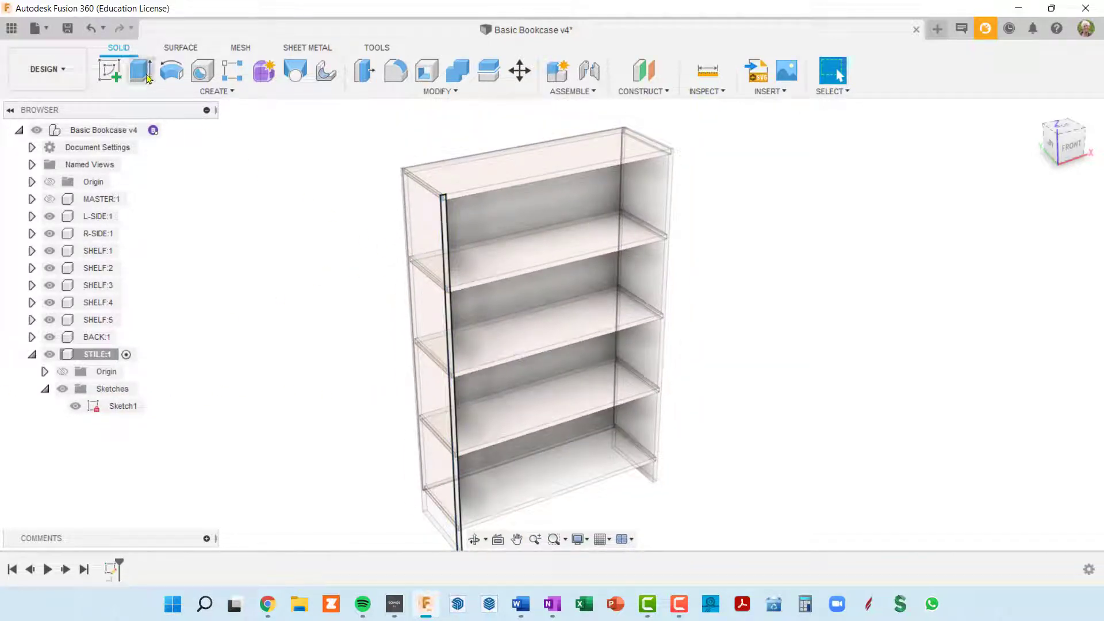
- Start an extrusion of the stile profile and pull it forward from the case front about 1 11/64 in
left_click(141, 70)
scroll(467, 281, "up", 3)
scroll(500, 253, "down", 3)
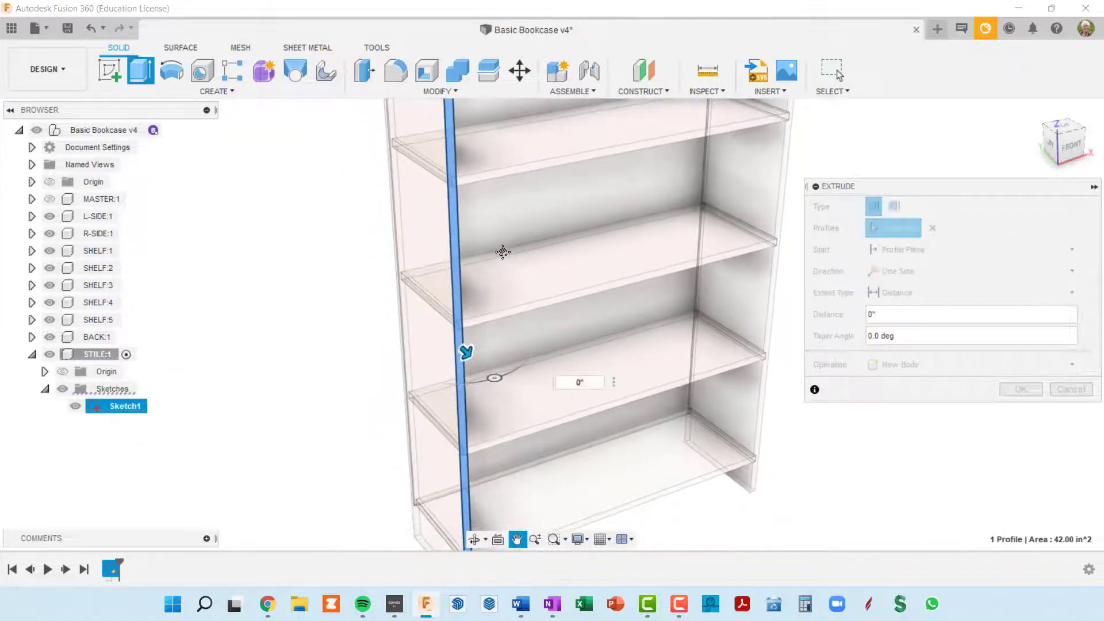
scroll(471, 300, "down", 1)
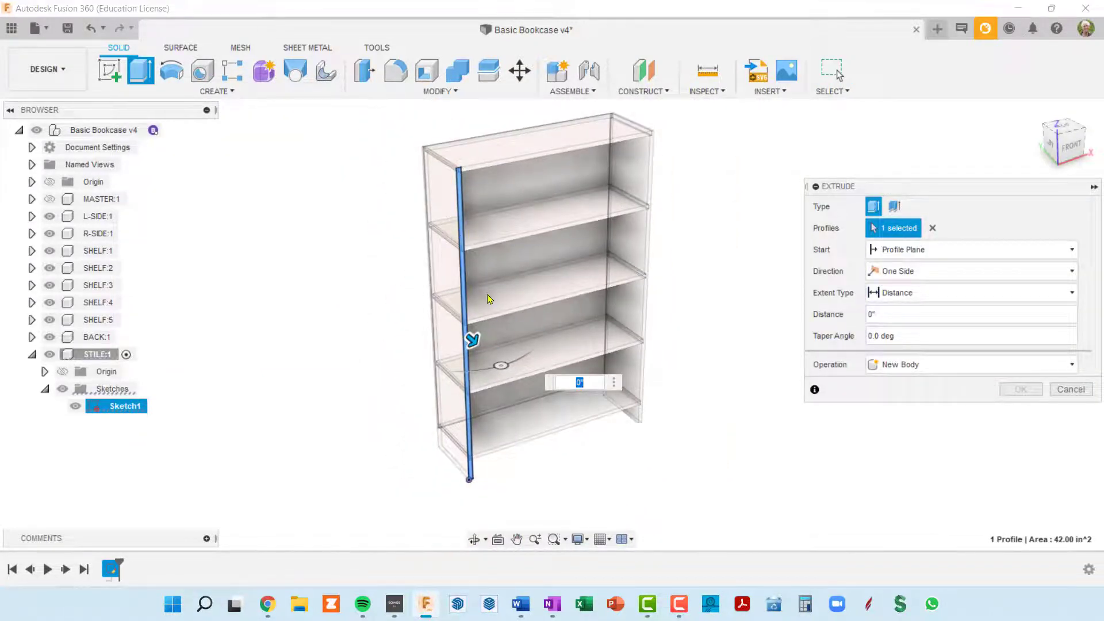
scroll(488, 299, "up", 3)
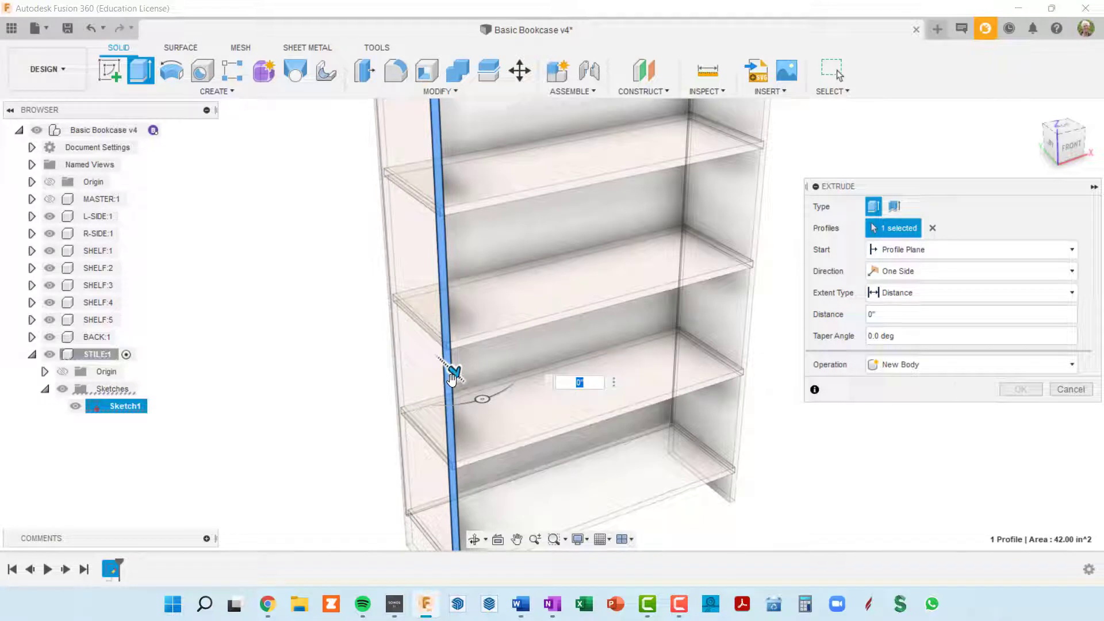
left_click_drag(454, 371, 460, 377)
middle_click_drag(467, 267, 466, 357)
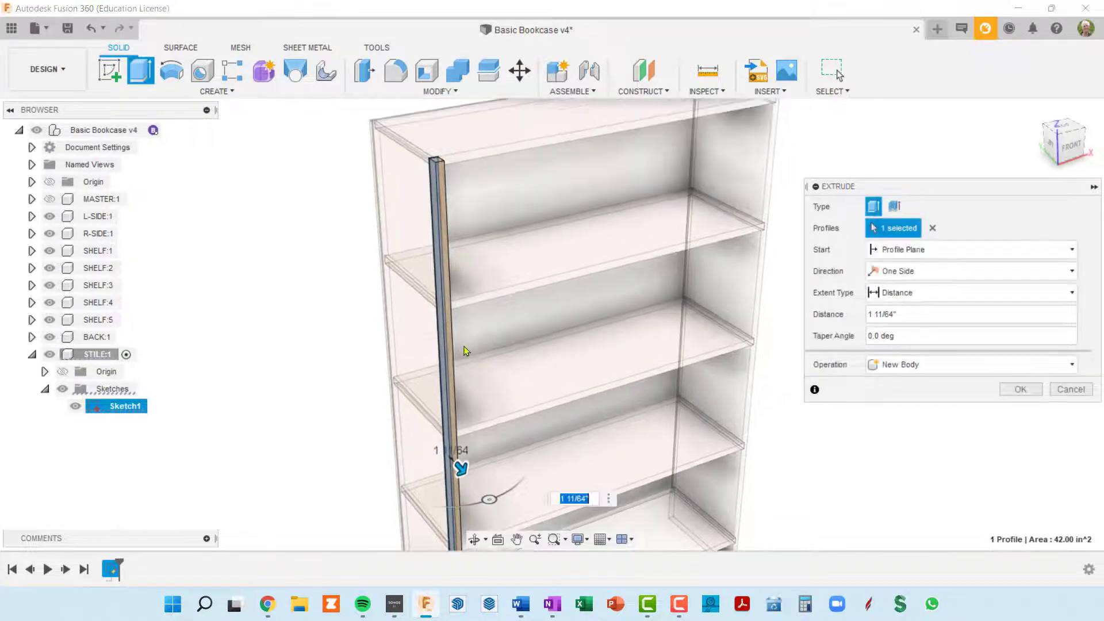
- Set the stile extrusion's distance to the stileDepth parameter and complete it as a new body
scroll(449, 113, "up", 5)
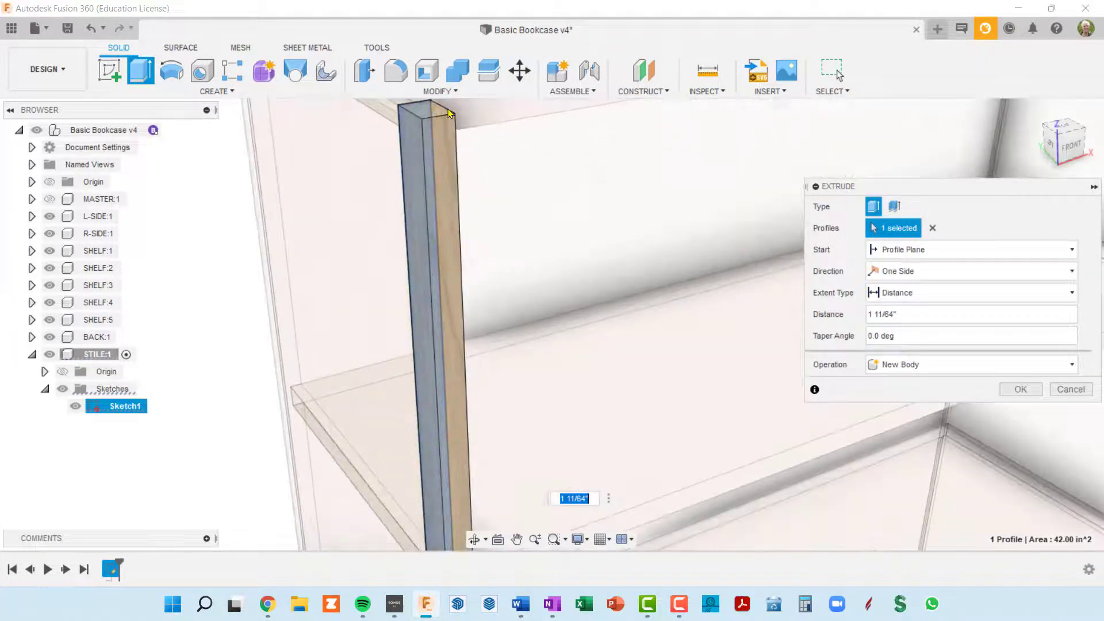
scroll(432, 130, "down", 5)
middle_click_drag(436, 363, 434, 289)
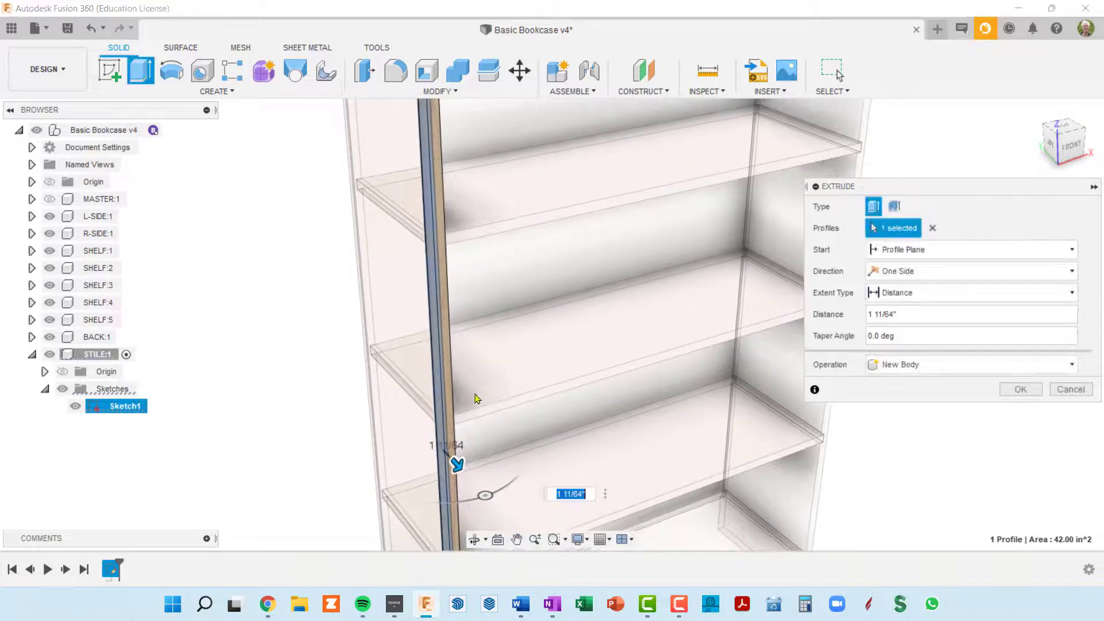
scroll(465, 418, "down", 1)
scroll(466, 407, "down", 3)
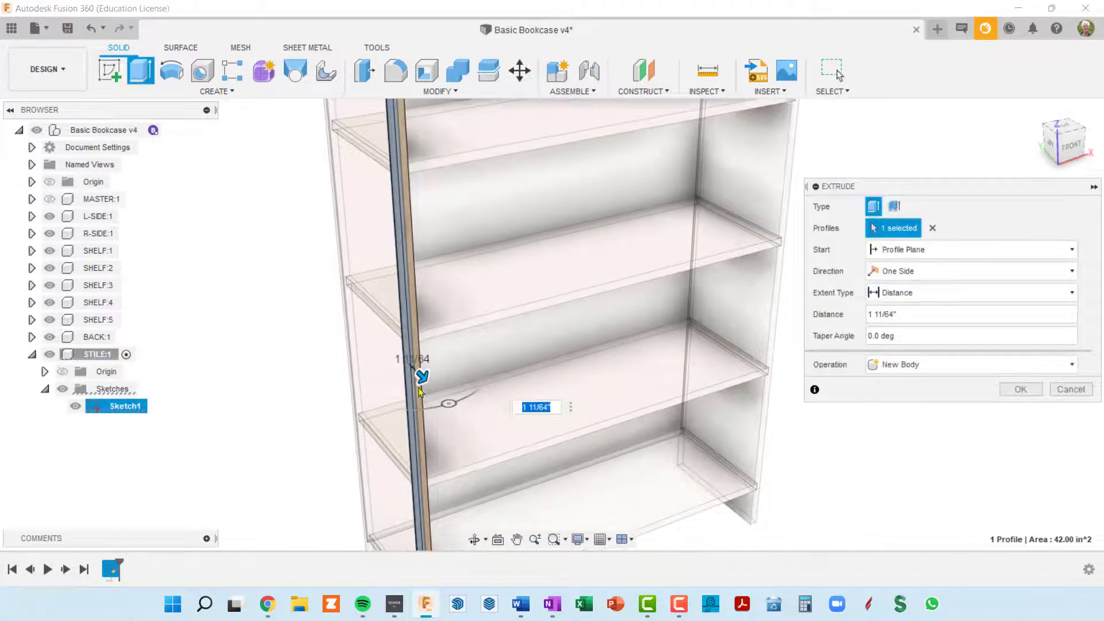
scroll(415, 389, "up", 4)
scroll(415, 389, "up", 2)
scroll(422, 368, "up", 2)
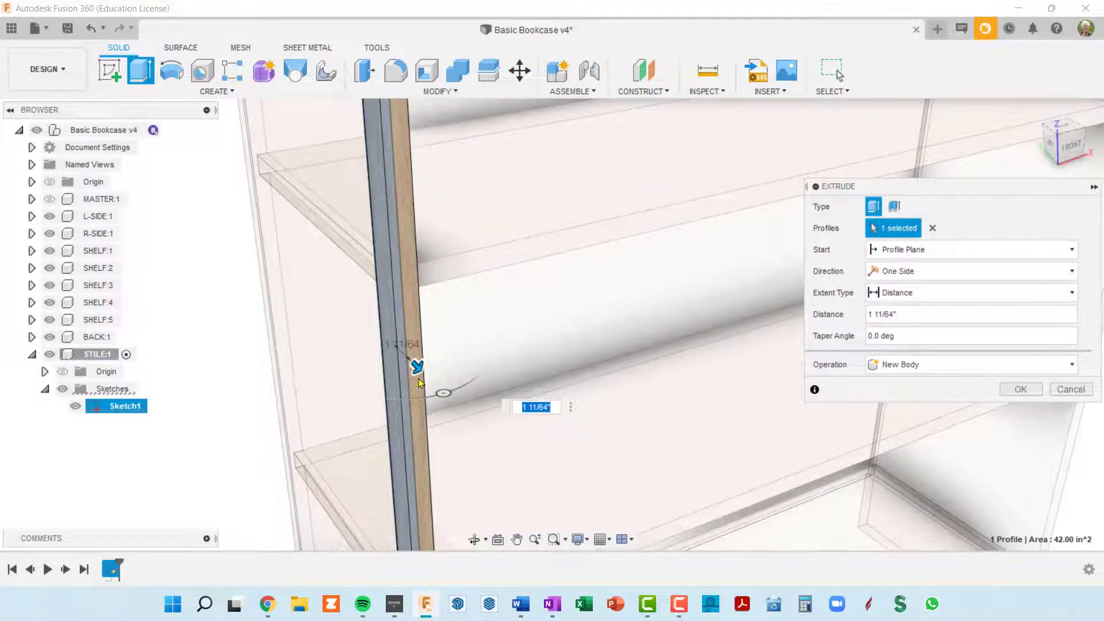
type("st")
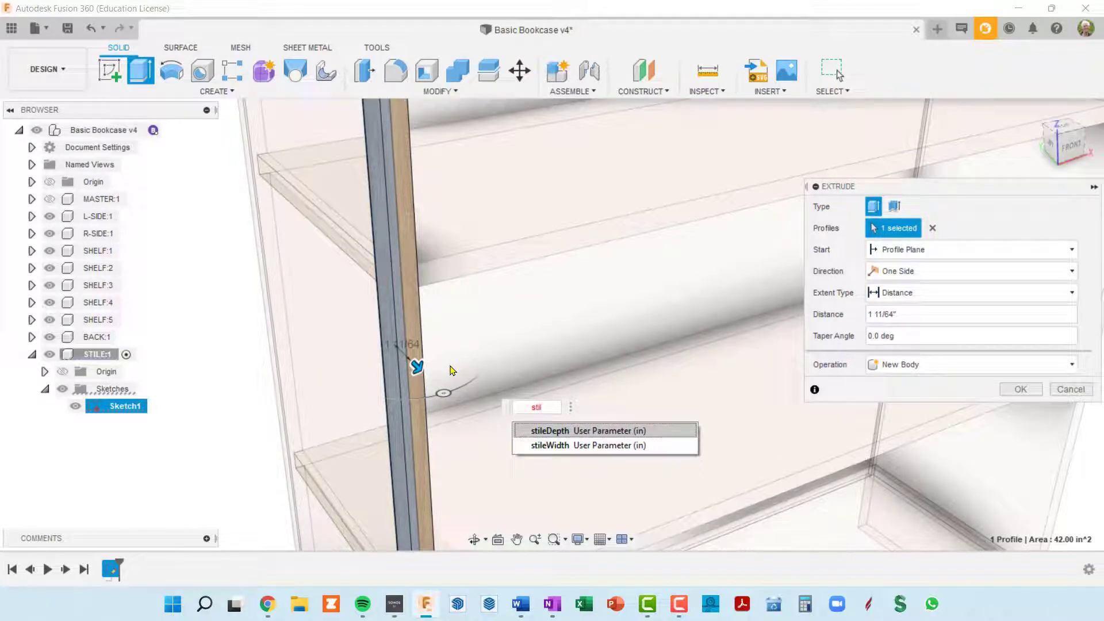
type("i")
left_click(578, 432)
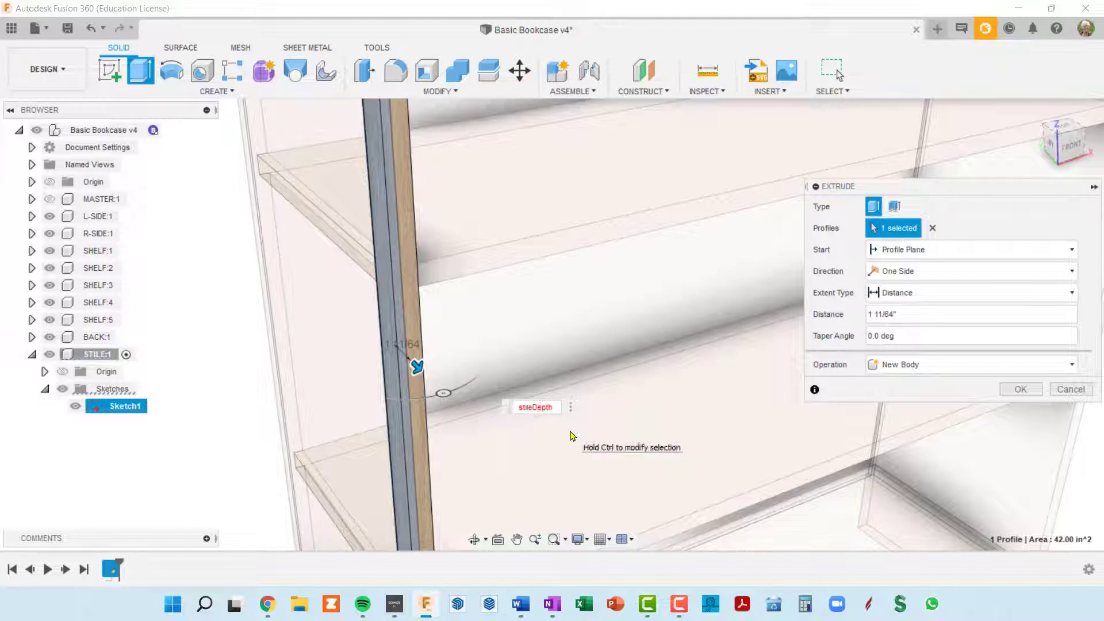
key("Return")
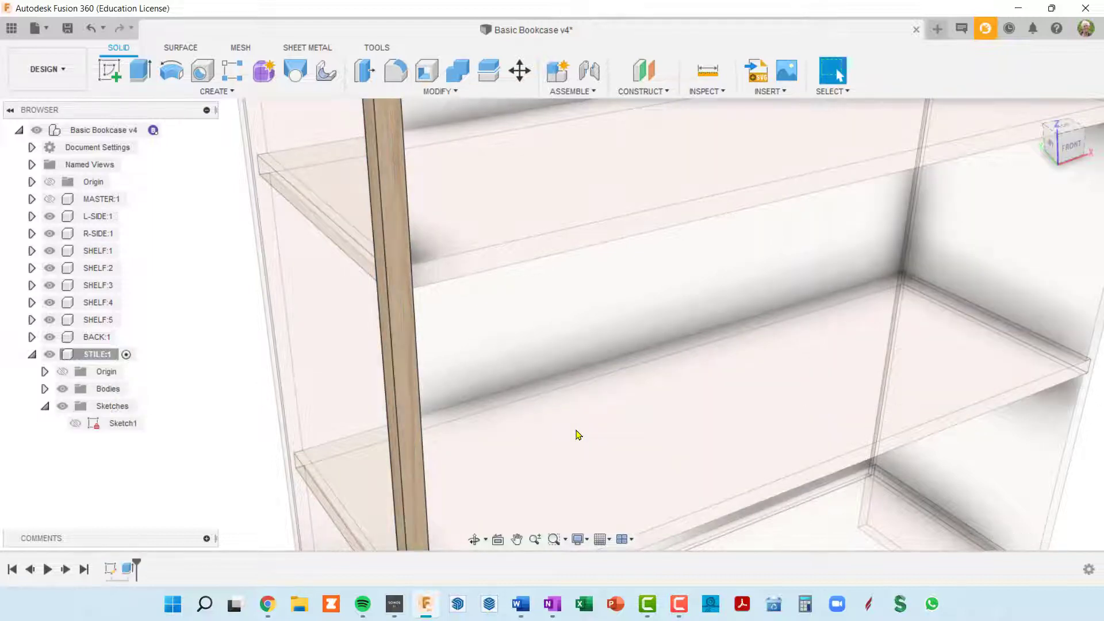
- Edit the stile's Sketch1, set its bottom width dimension to the stileWidth parameter, and finish the sketch
scroll(577, 427, "down", 5)
middle_click_drag(506, 382, 288, 429, "shift")
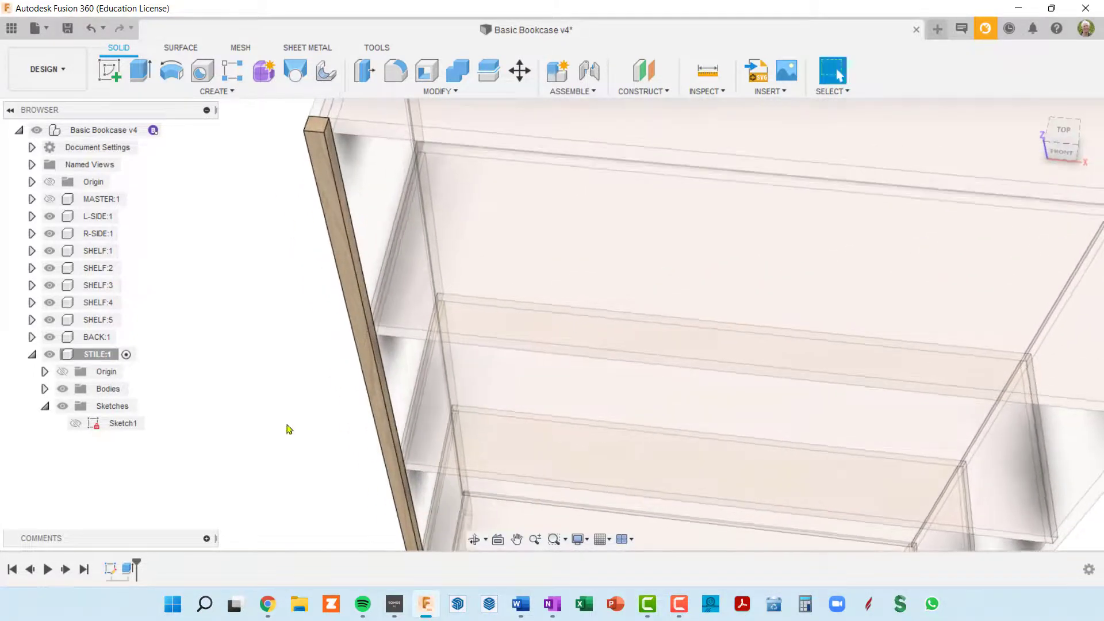
right_click(92, 426)
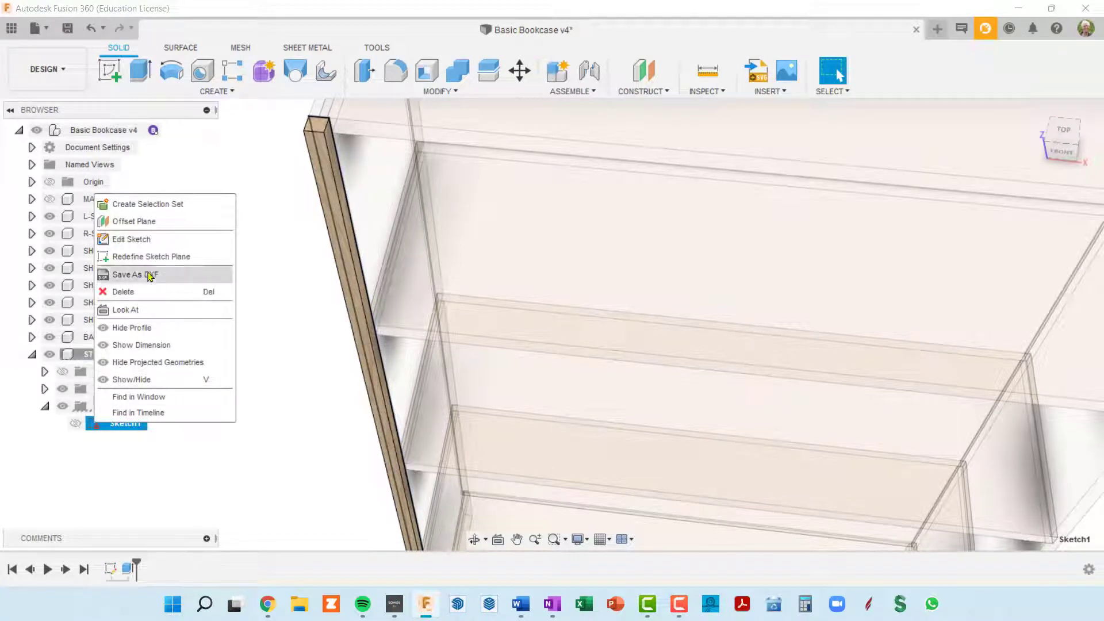
left_click(144, 239)
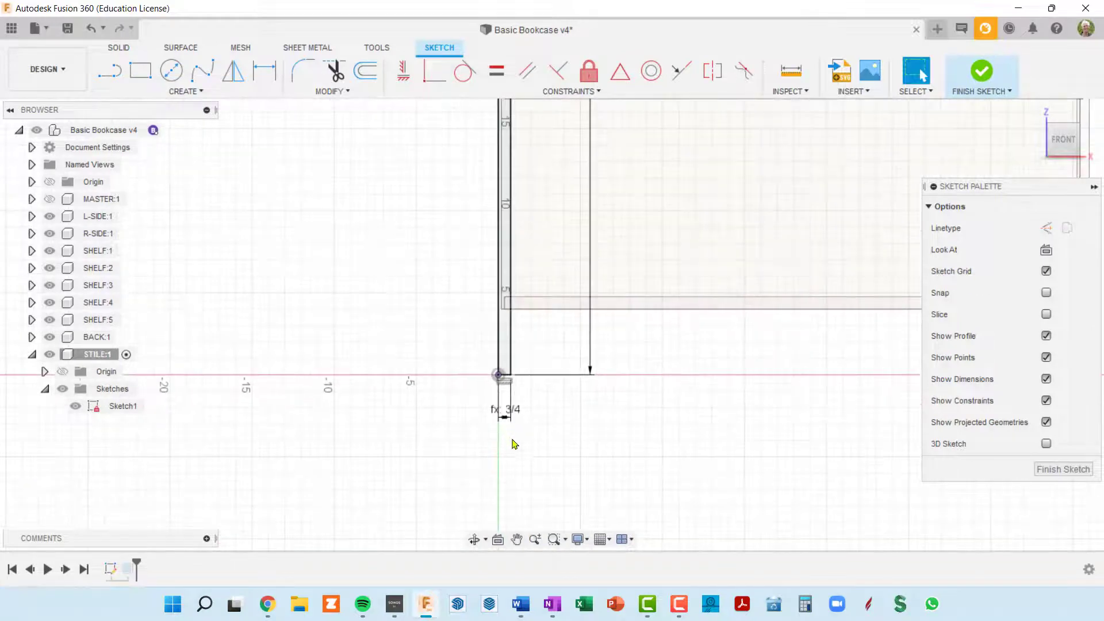
double_click(499, 406)
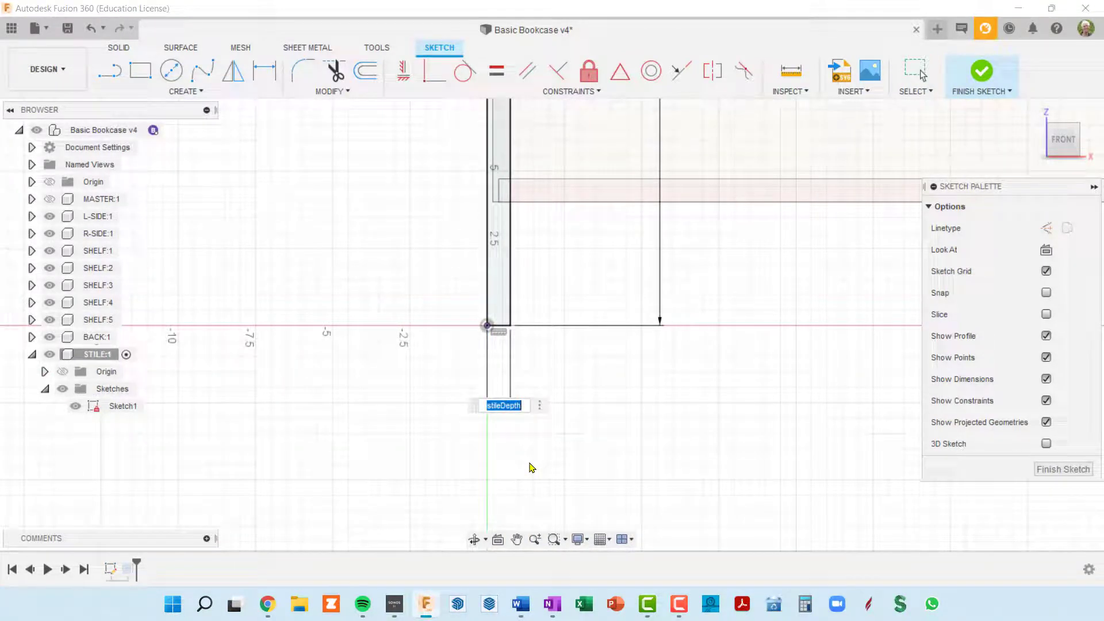
type("st")
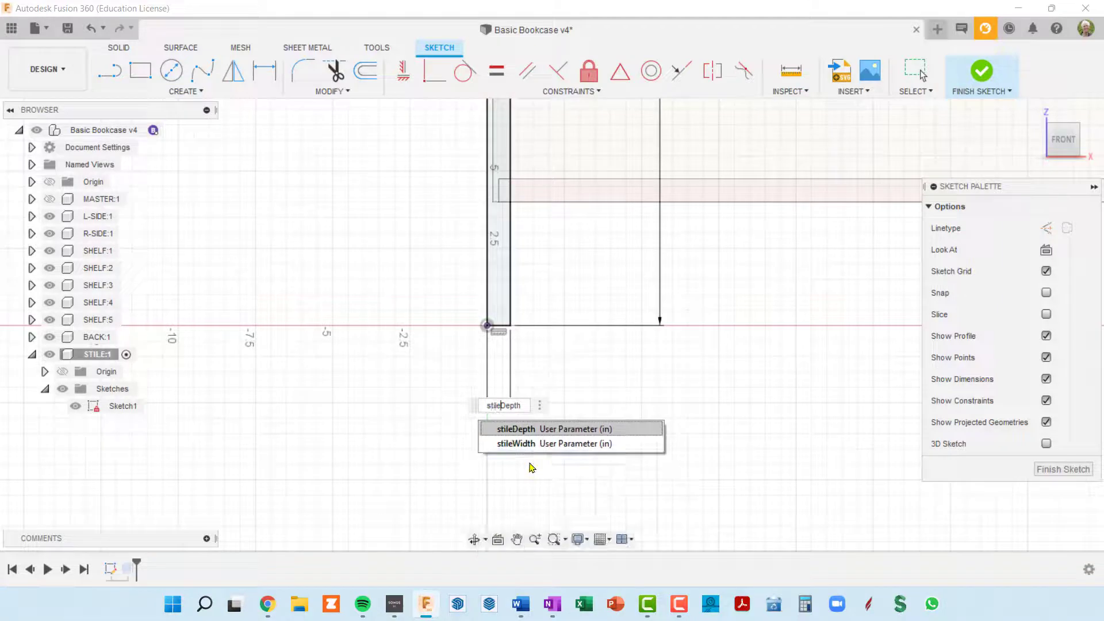
left_click(525, 444)
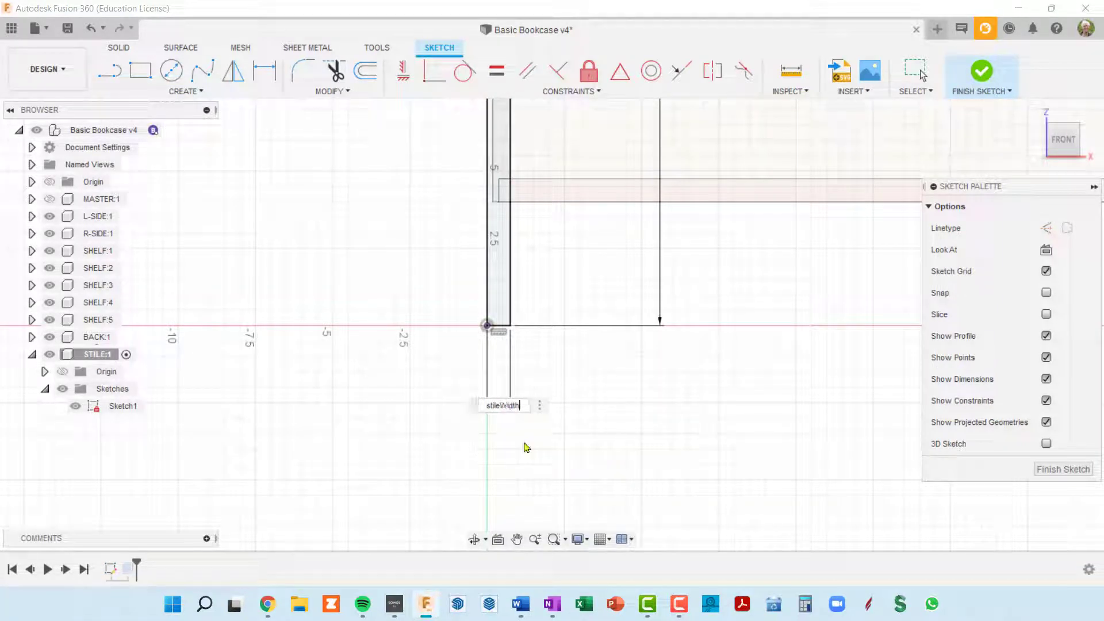
key("Return")
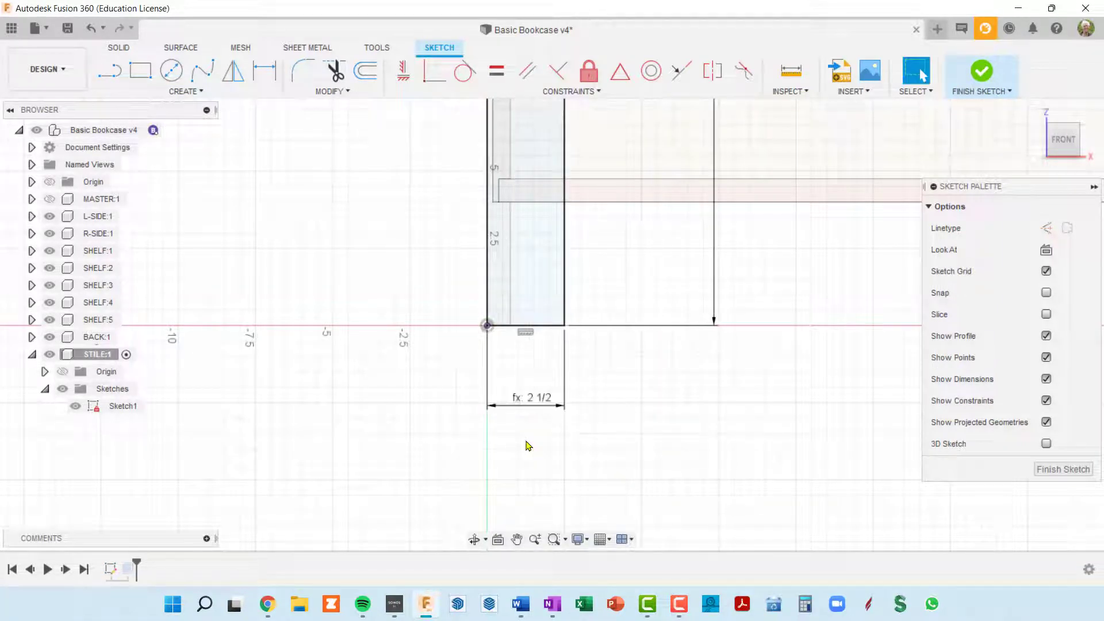
scroll(528, 446, "down", 8)
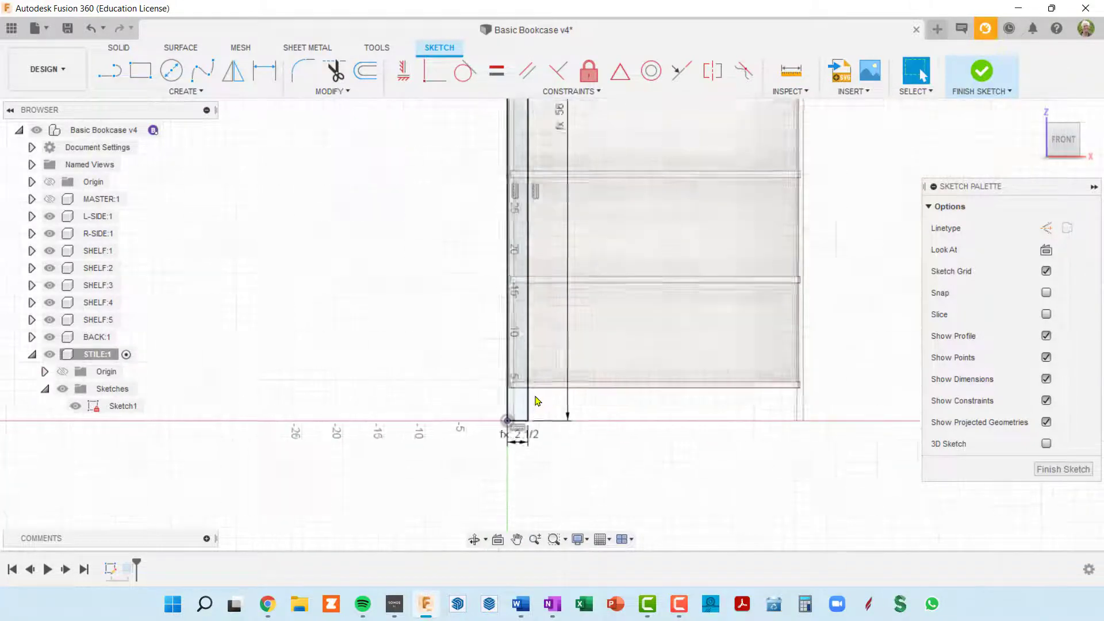
middle_click_drag(574, 387, 632, 451)
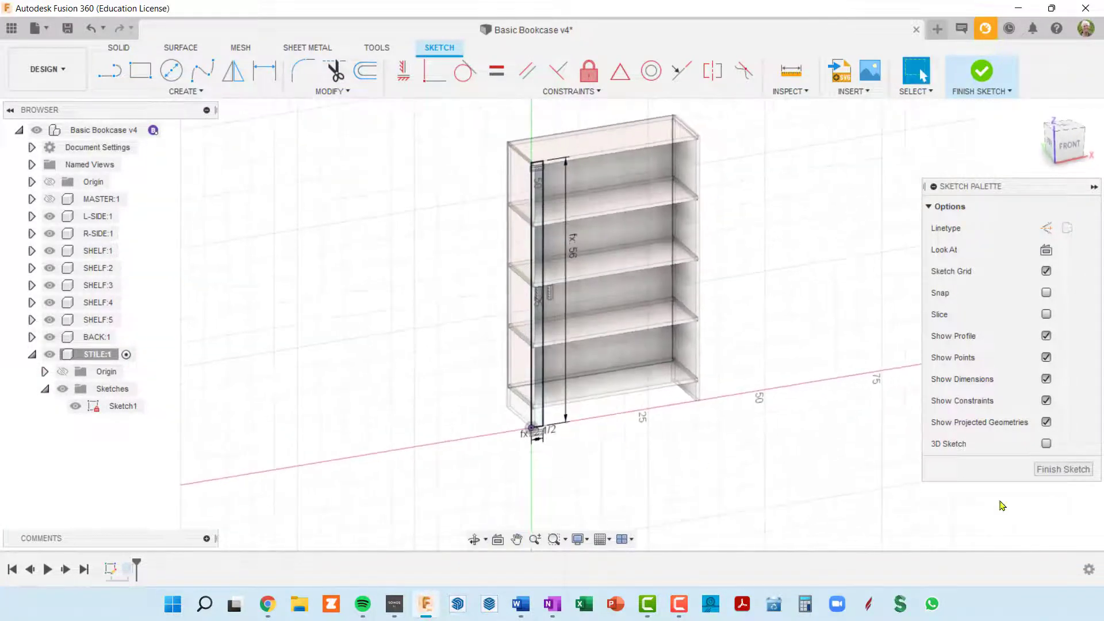
left_click(1062, 470)
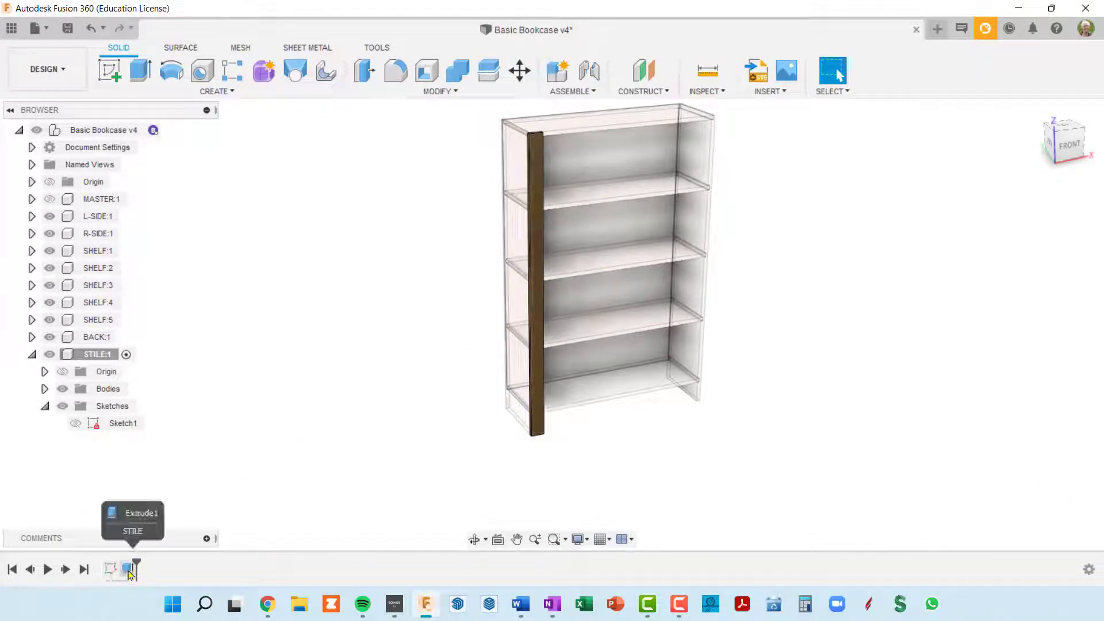
- Examine the widened stile against the case front and shelves from several angles
middle_click_drag(456, 259, 475, 276, "shift")
scroll(566, 196, "up", 8)
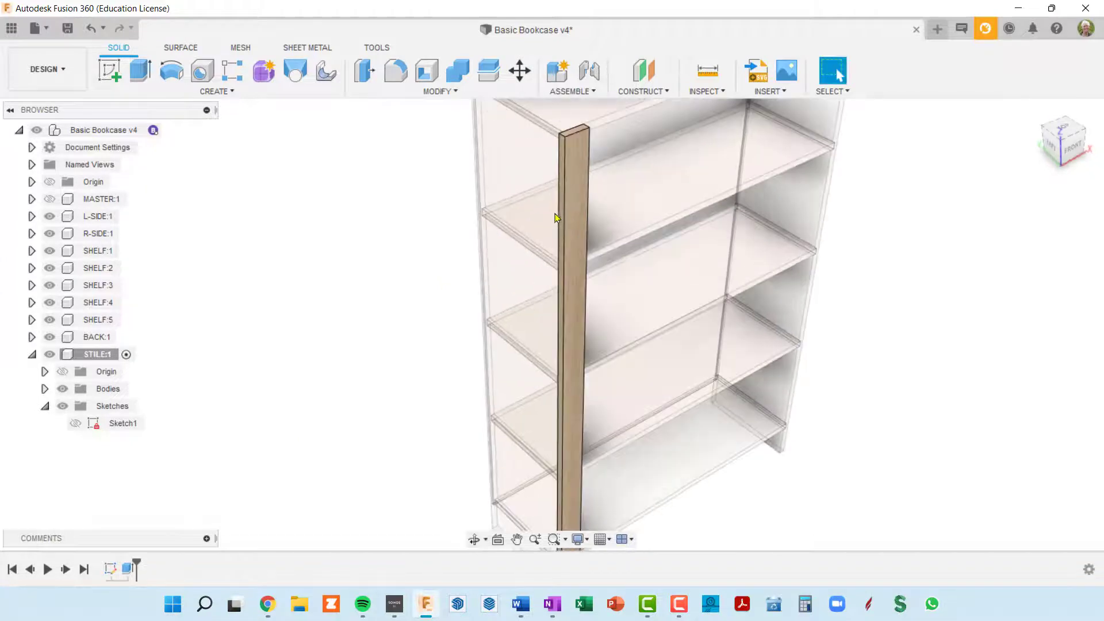
scroll(565, 196, "down", 6)
middle_click_drag(564, 207, 499, 316, "shift")
scroll(571, 257, "up", 4)
scroll(564, 264, "down", 4)
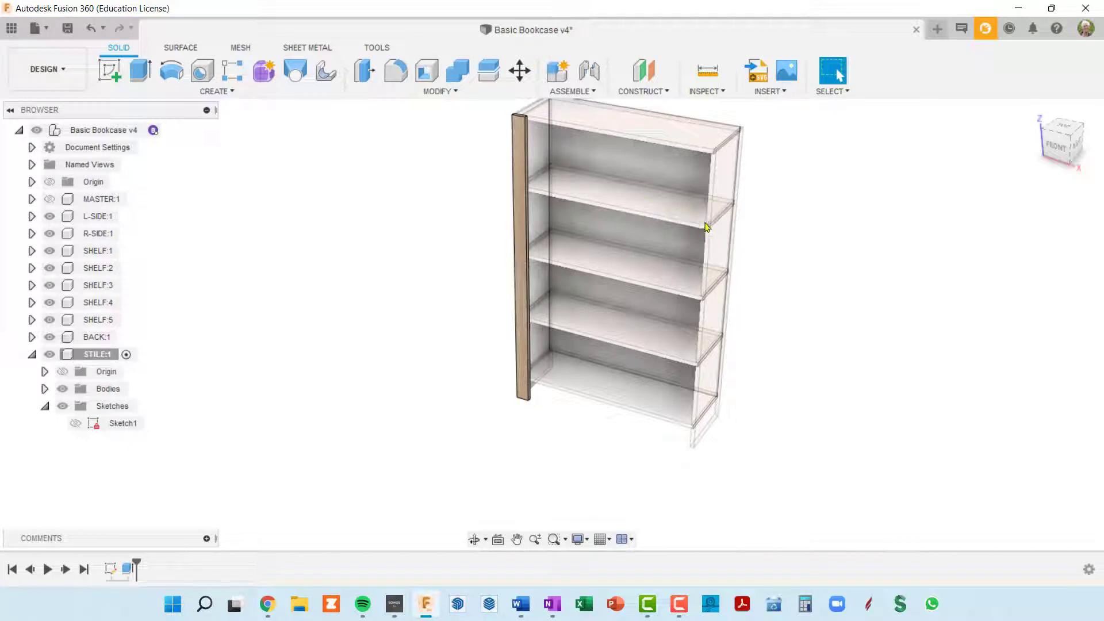
scroll(562, 257, "up", 2)
scroll(498, 249, "up", 2)
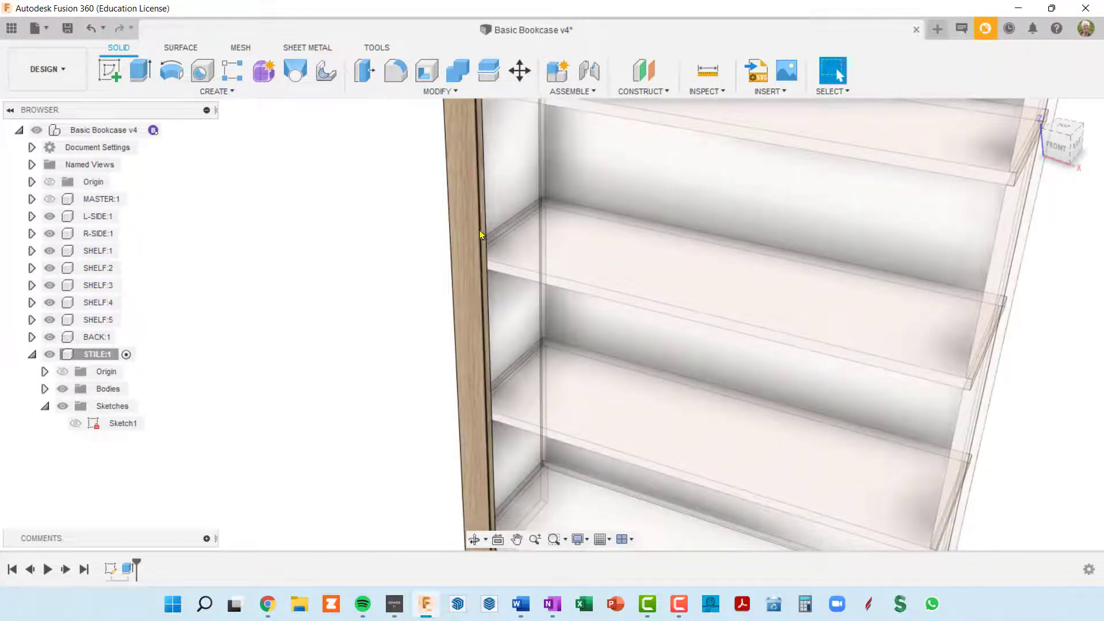
scroll(488, 236, "down", 5)
scroll(674, 271, "down", 3)
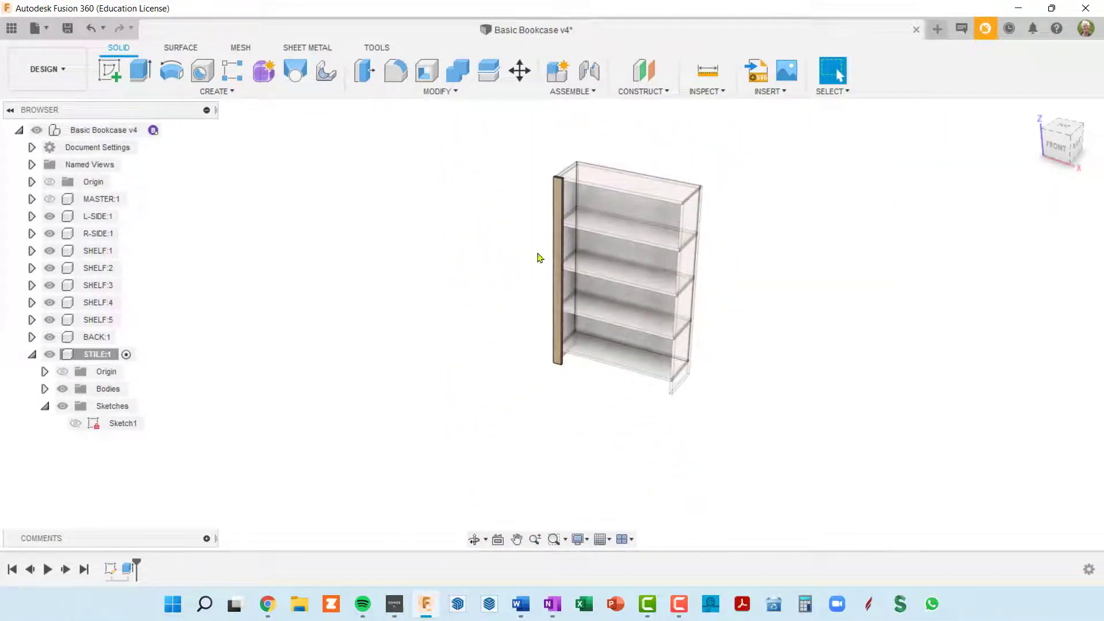
scroll(539, 257, "up", 3)
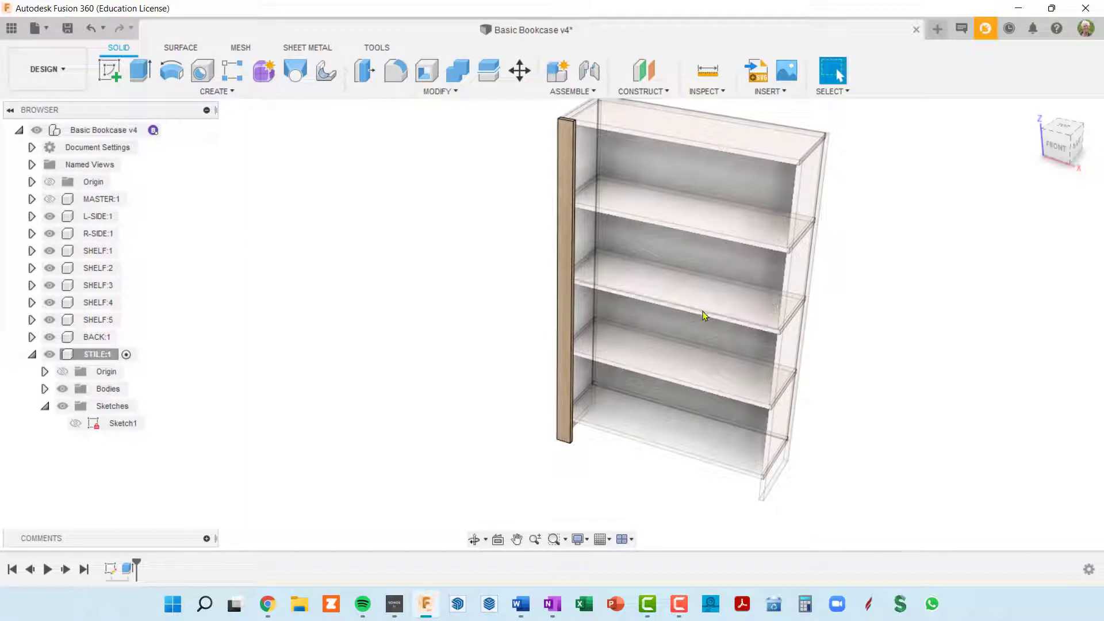
middle_click_drag(201, 382, 143, 354, "shift")
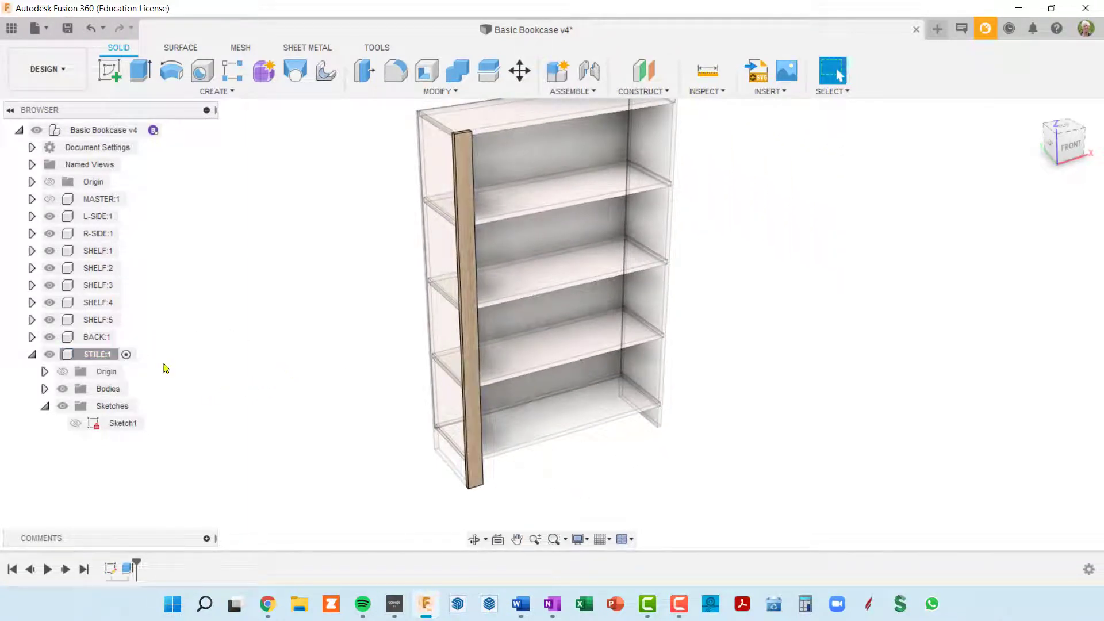
scroll(323, 364, "down", 2)
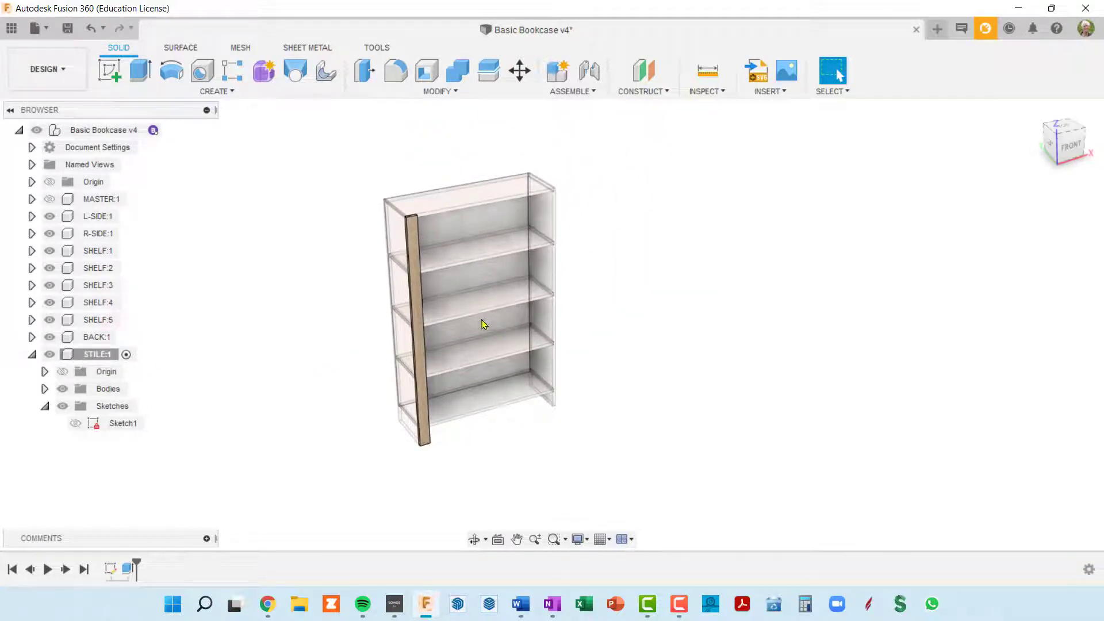
- Show the MASTER:1 component and expand its Construction folder to reveal Plane1
left_click(58, 199)
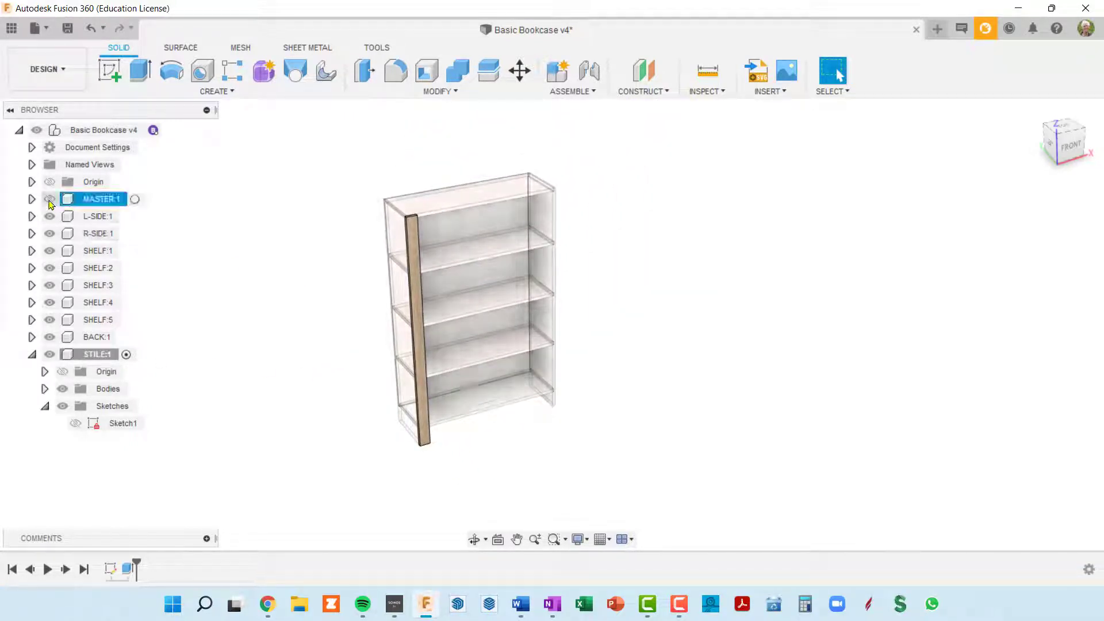
left_click(49, 200)
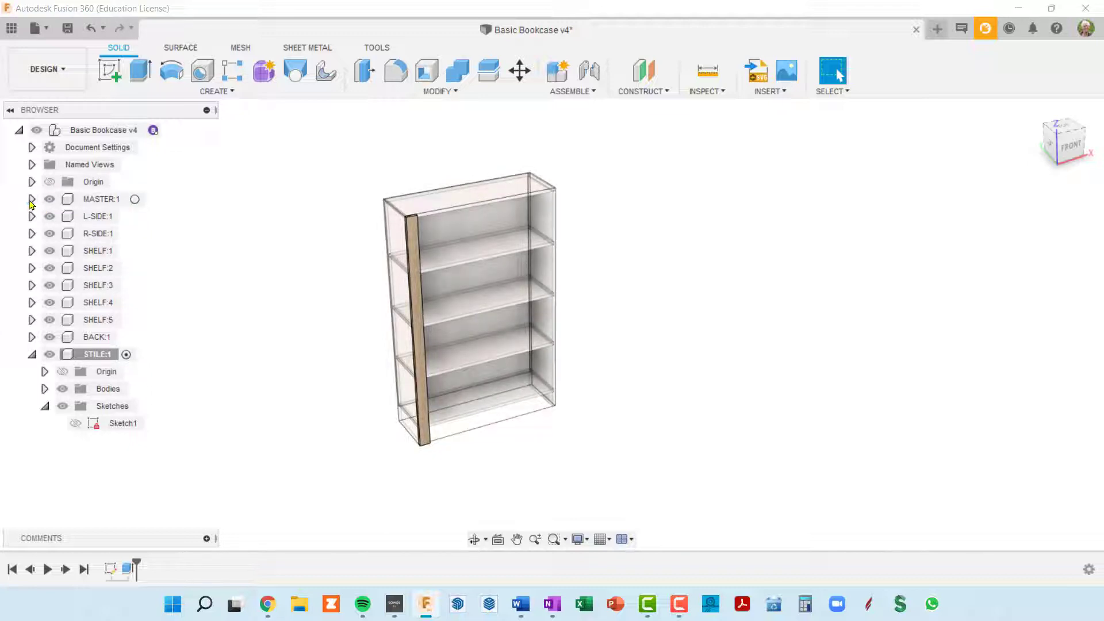
left_click(31, 199)
left_click(60, 269)
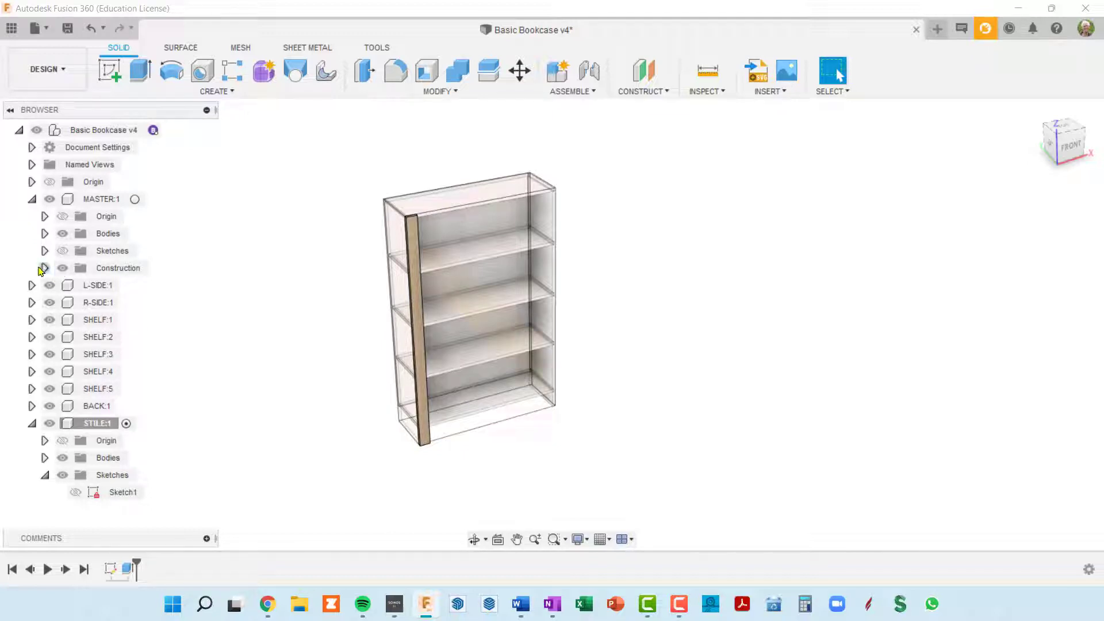
left_click(45, 268)
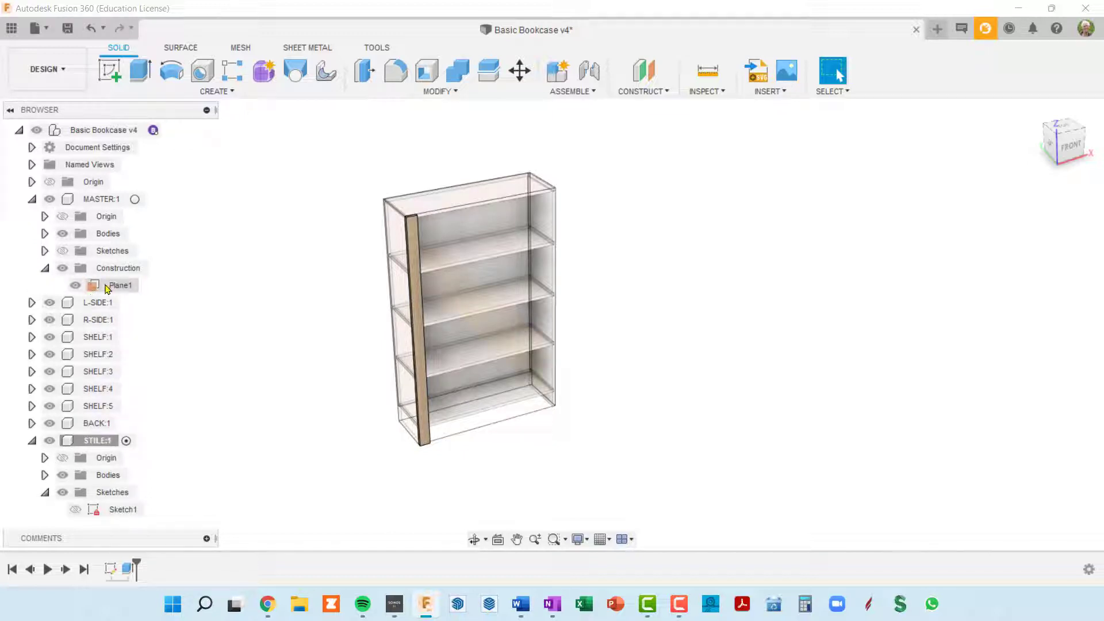
- Highlight the construction plane Plane1 and examine its position across the middle of the case from both sides
middle_click_drag(209, 313, 225, 322, "shift")
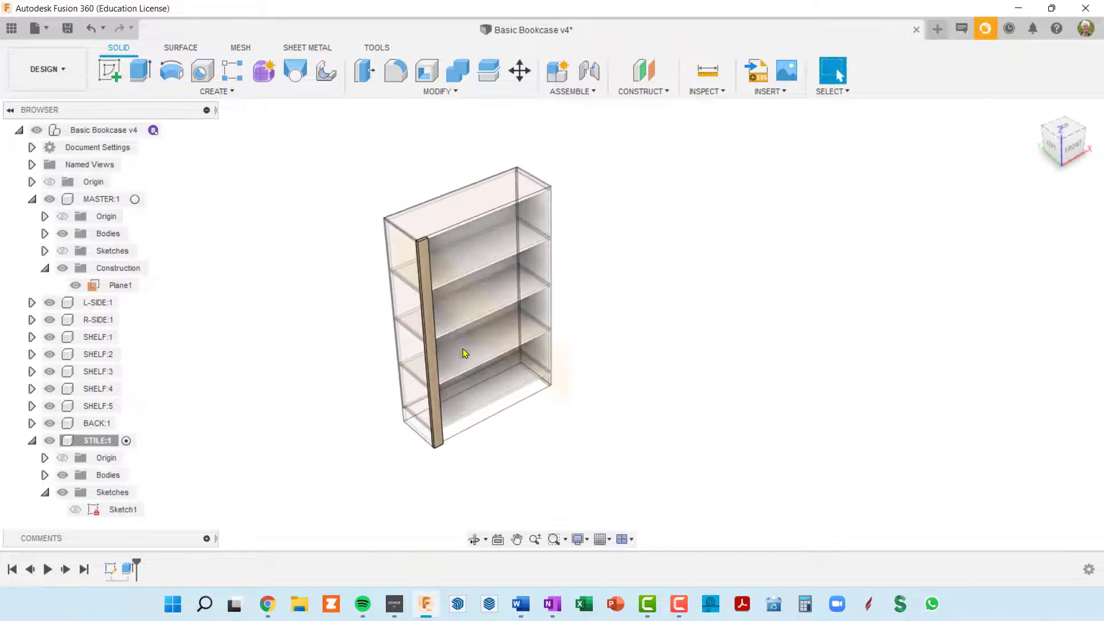
scroll(482, 336, "up", 3)
scroll(581, 362, "down", 2)
left_click(725, 401)
scroll(727, 403, "down", 2)
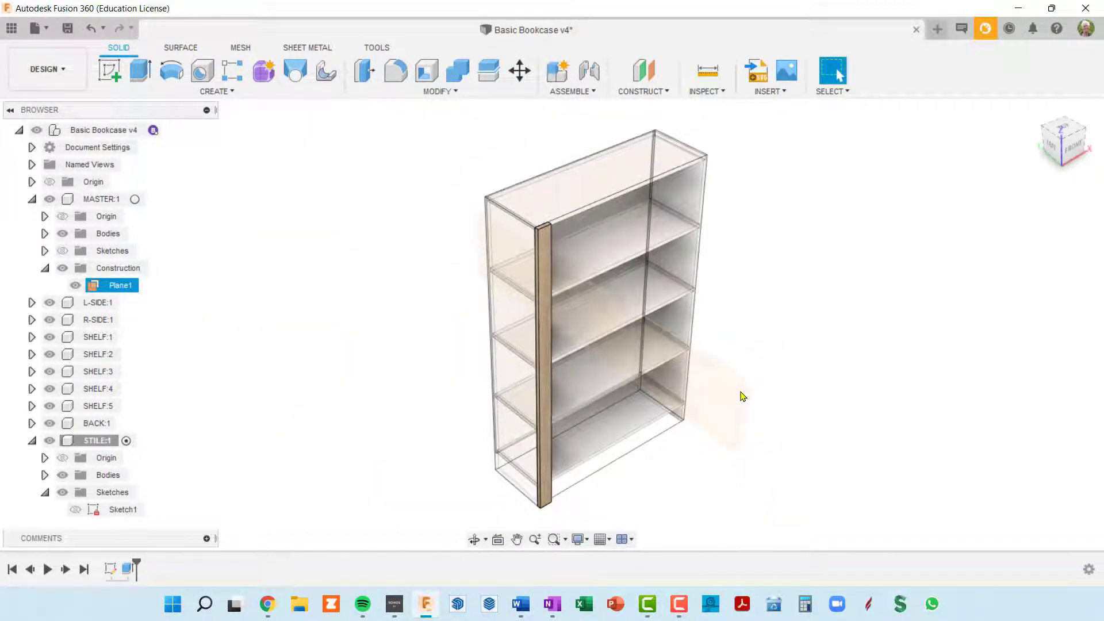
mouse_move(740, 389)
middle_mouse_down("shift")
mouse_move(753, 380)
mouse_move(595, 372)
middle_mouse_up("shift")
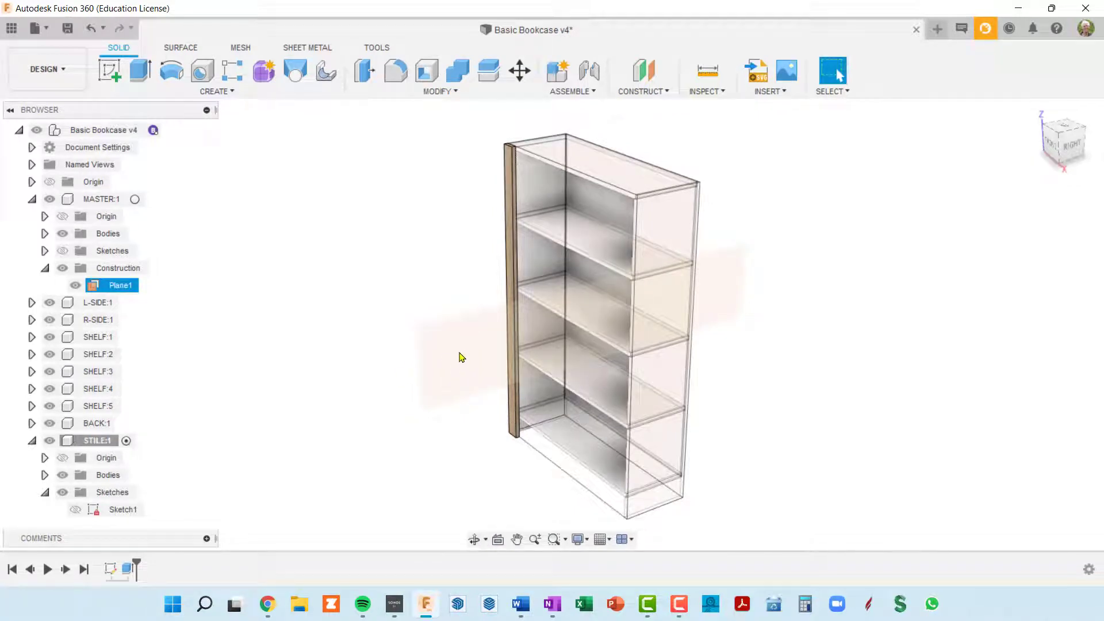
scroll(460, 357, "down", 2)
middle_click_drag(465, 358, 473, 360, "shift")
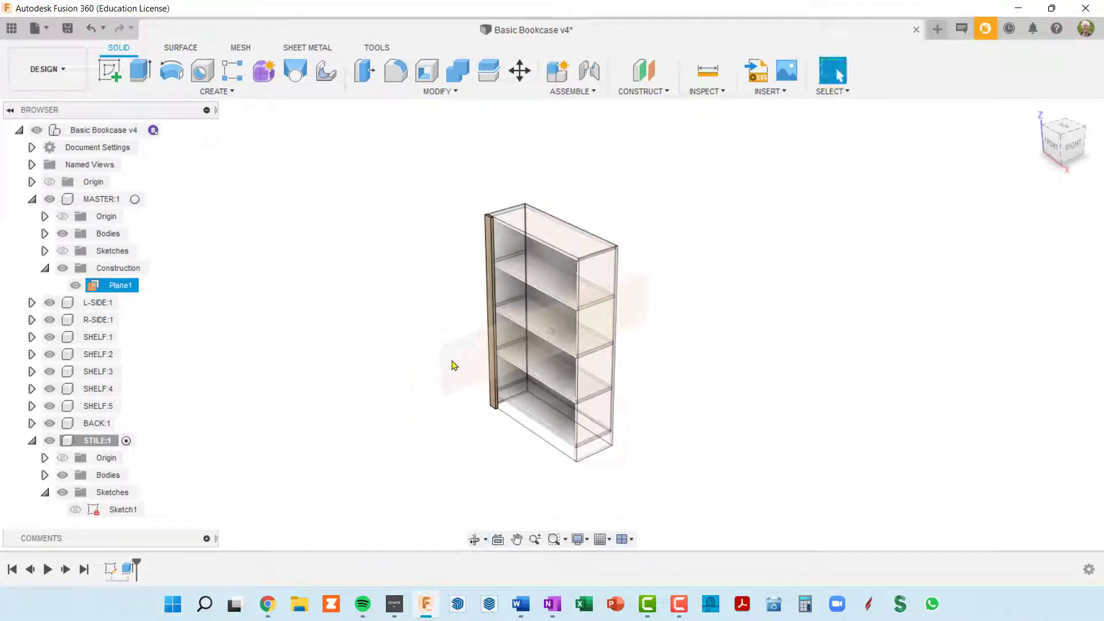
left_click(431, 368)
scroll(247, 424, "up", 1)
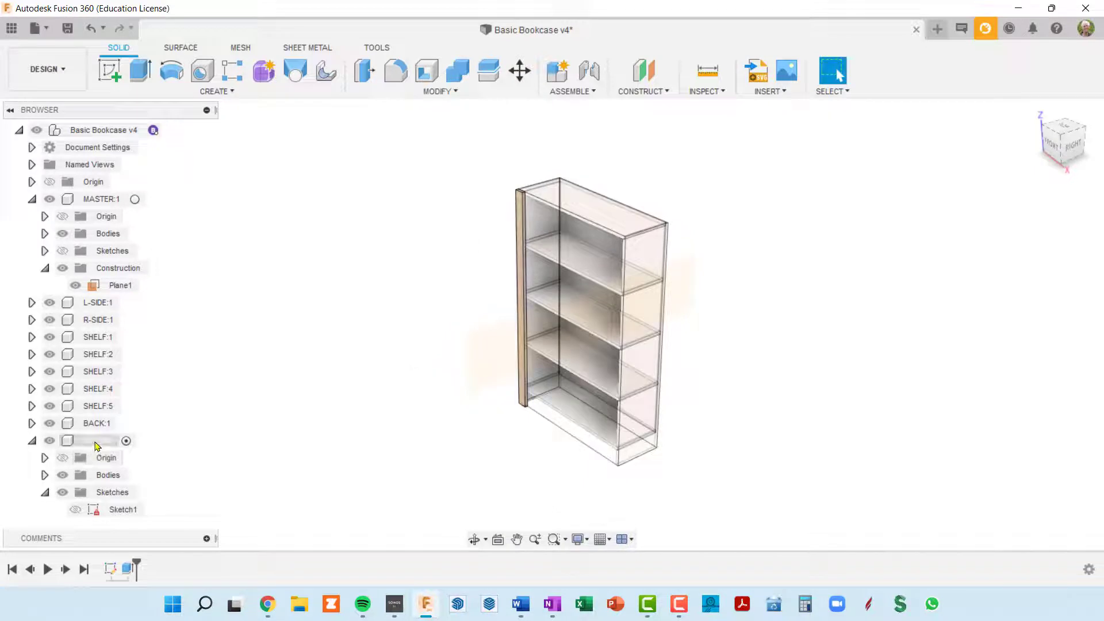
- Activate the top-level Basic Bookcase component and collapse the STILE:1 component
left_click(97, 442)
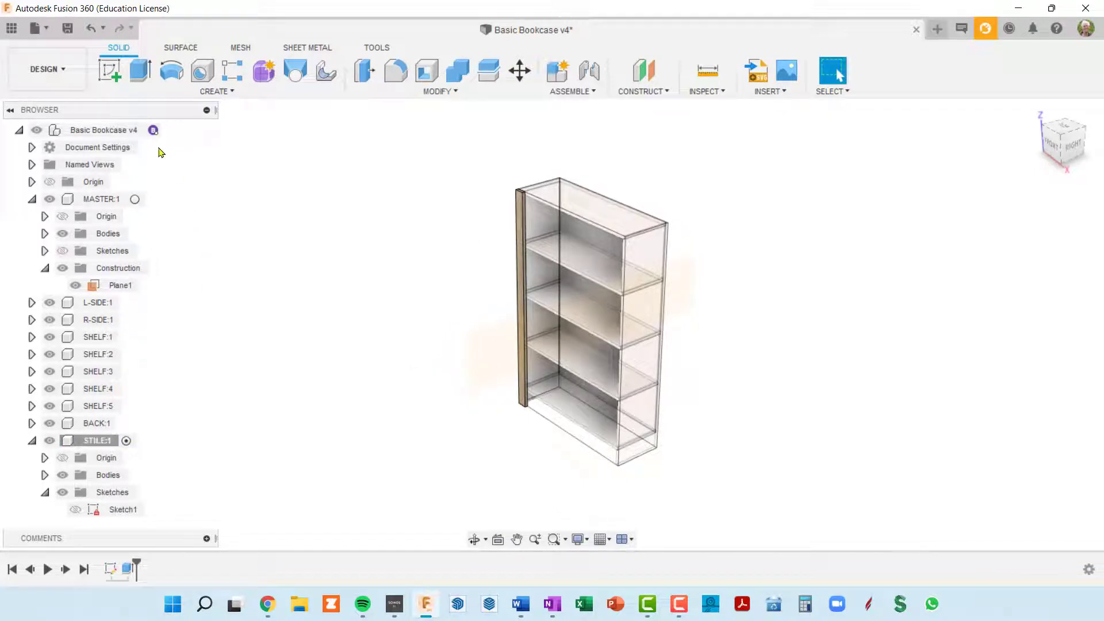
left_click(169, 131)
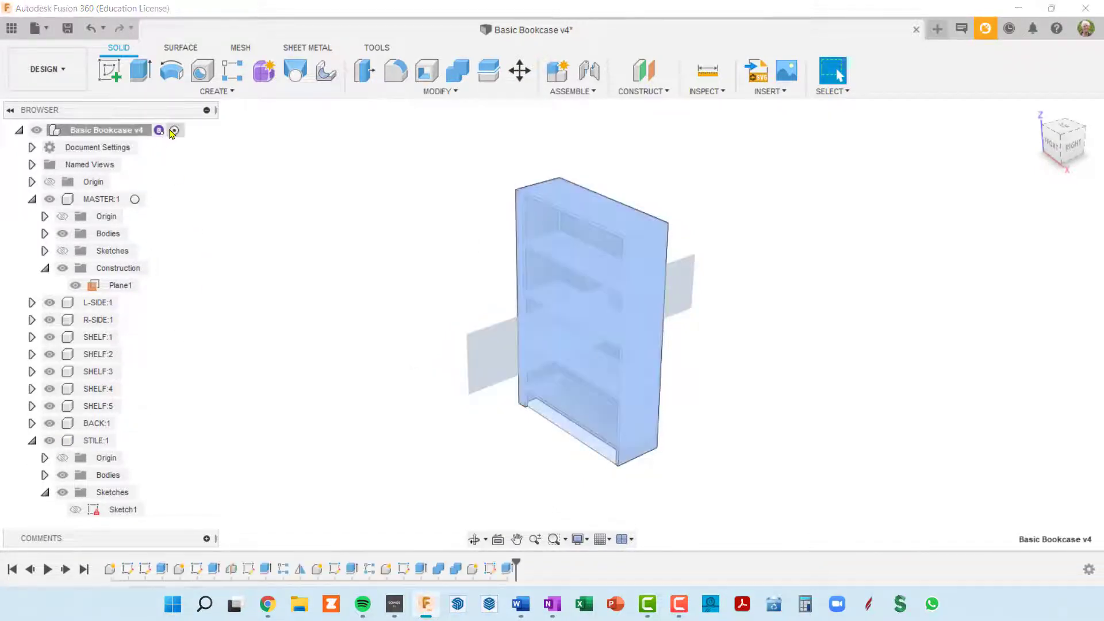
left_click(33, 441)
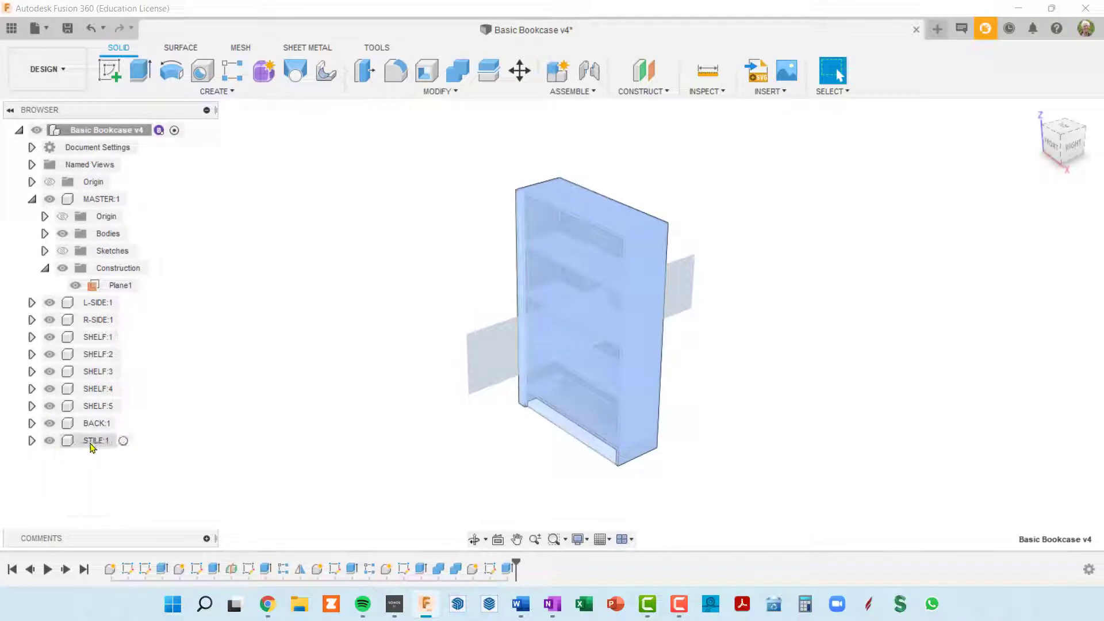
middle_click_drag(164, 419, 181, 414, "shift")
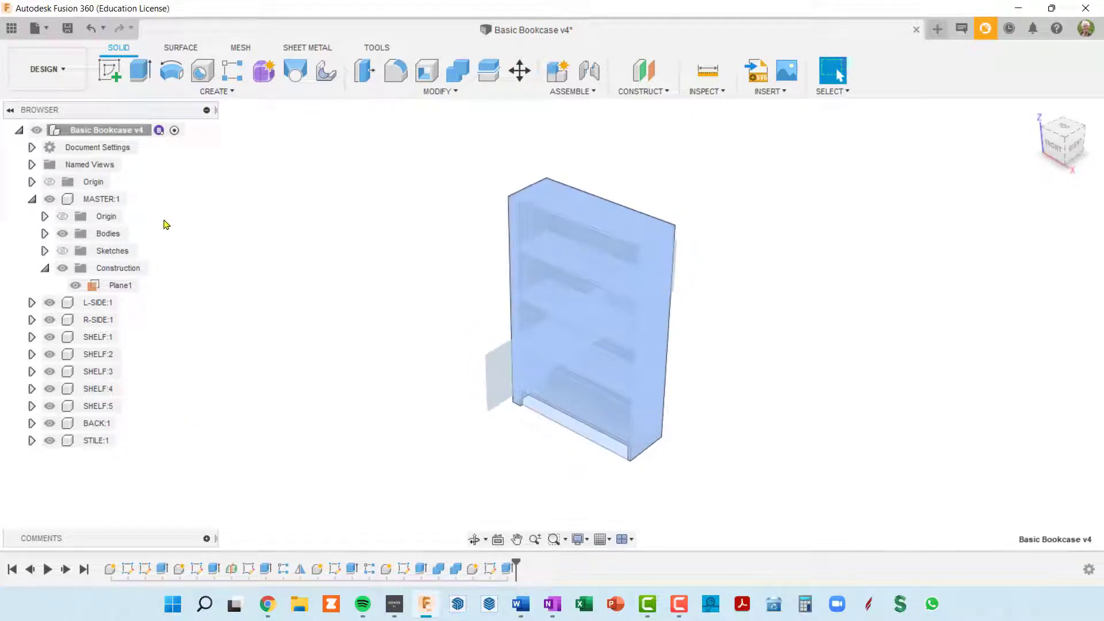
- Mirror the STILE:1 component across Plane1 to the opposite side of the case front
left_click(223, 94)
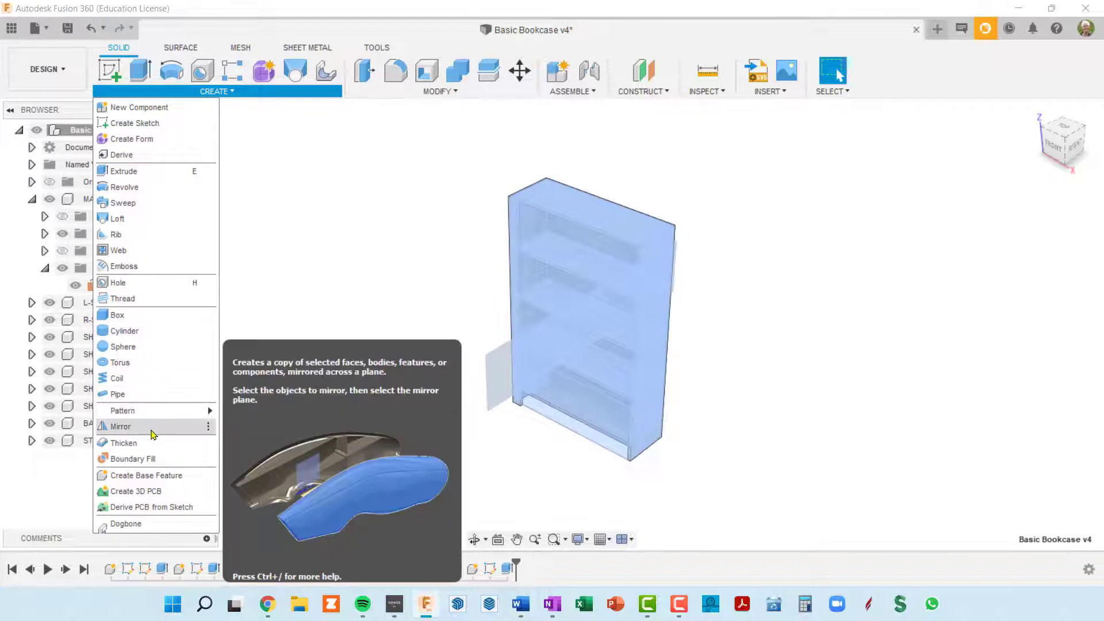
left_click(122, 426)
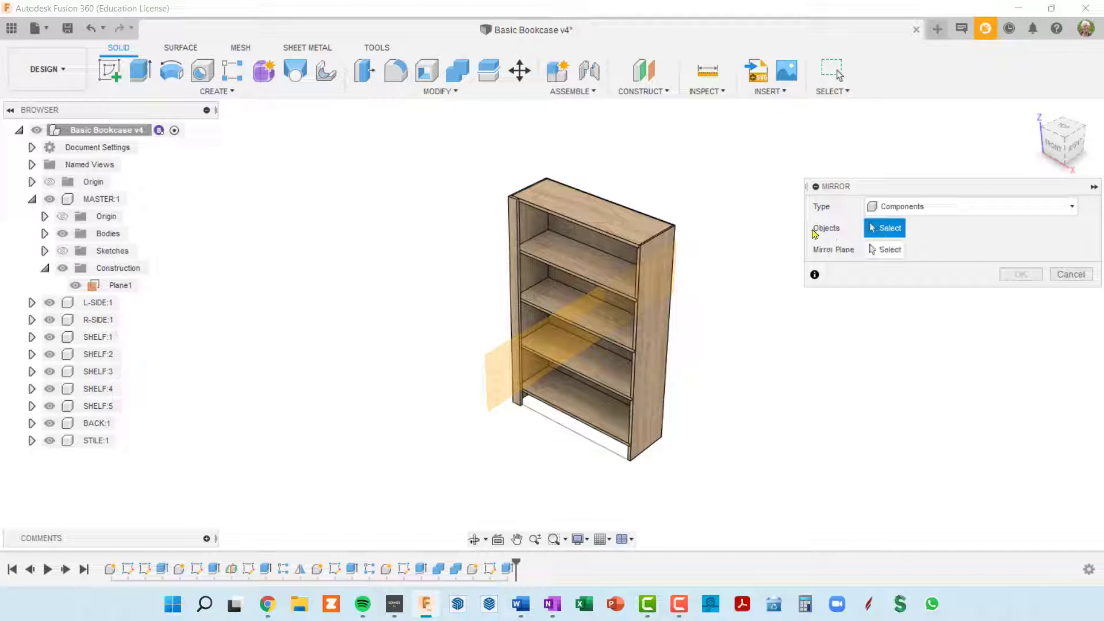
left_click(92, 442)
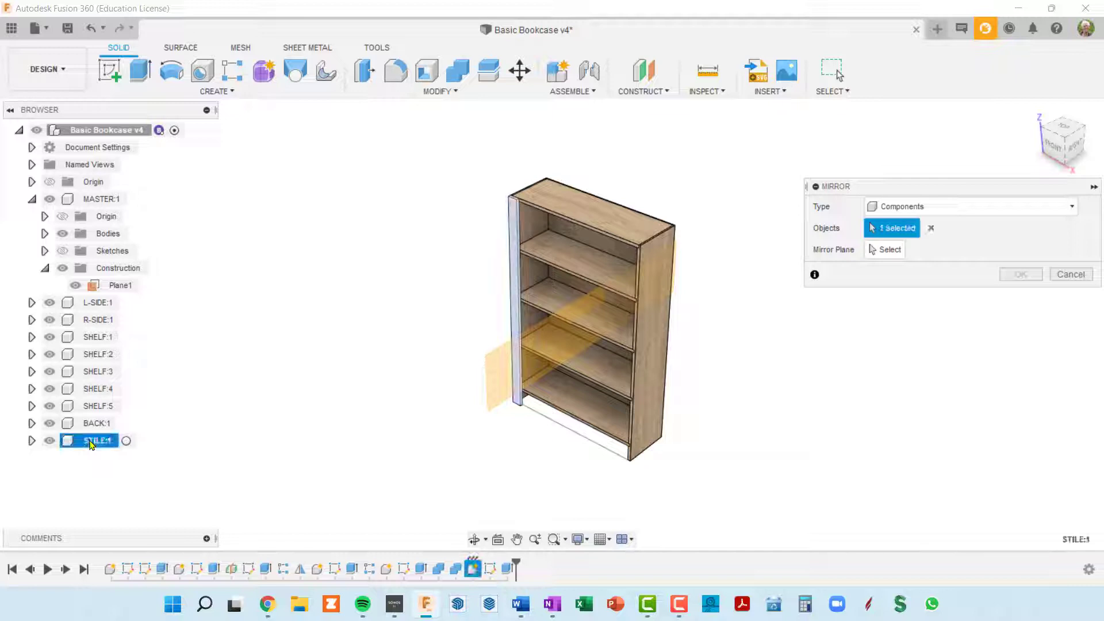
scroll(469, 321, "up", 3)
scroll(504, 261, "down", 3)
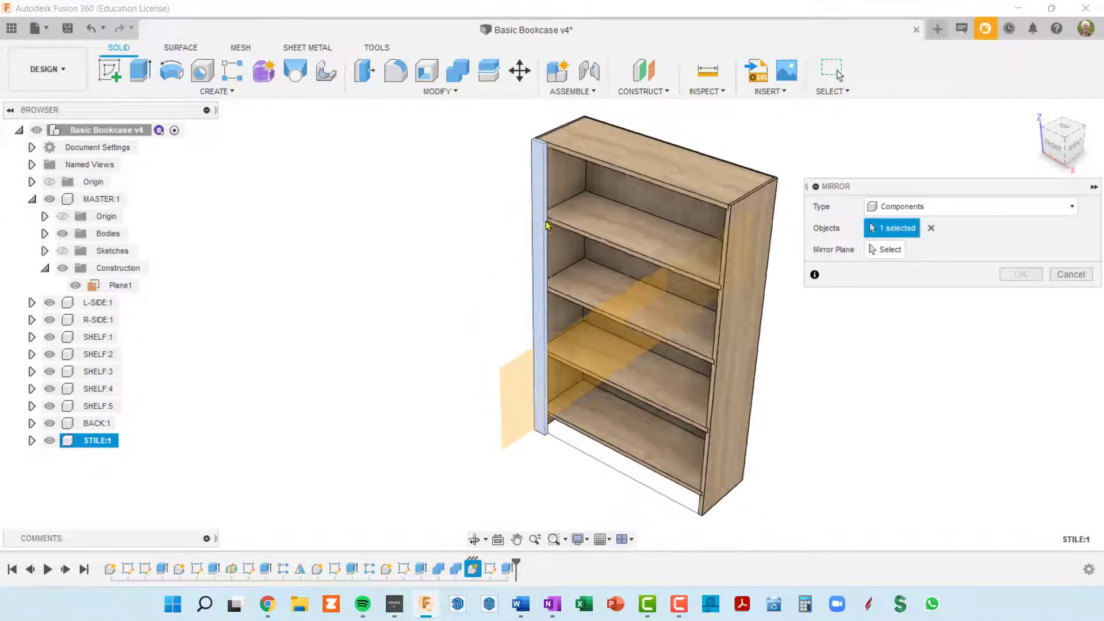
left_click(889, 251)
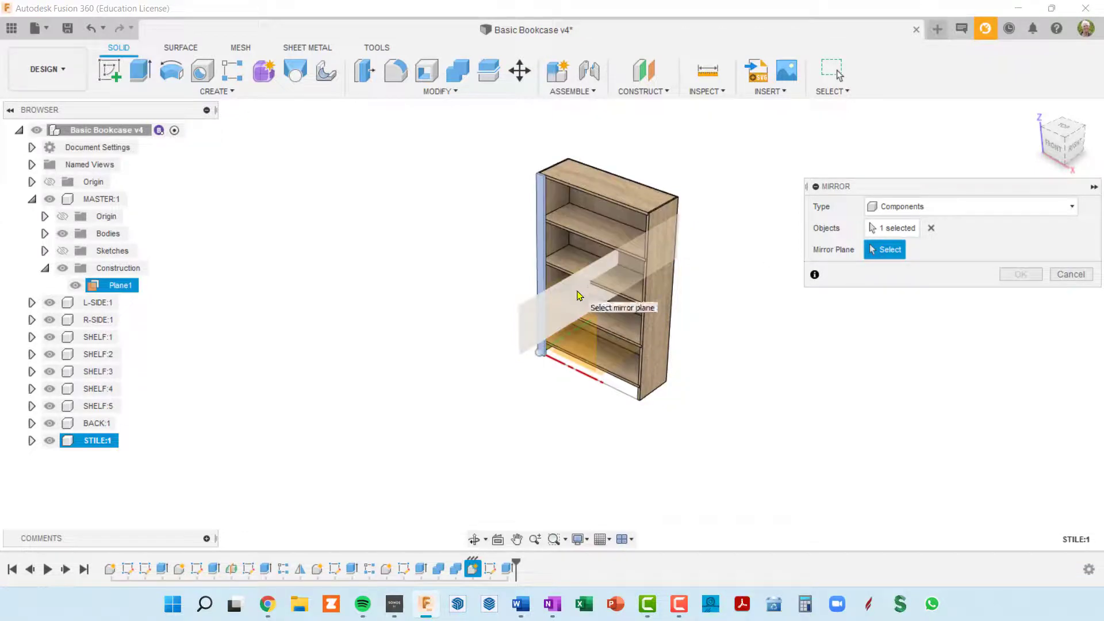
left_click(579, 295)
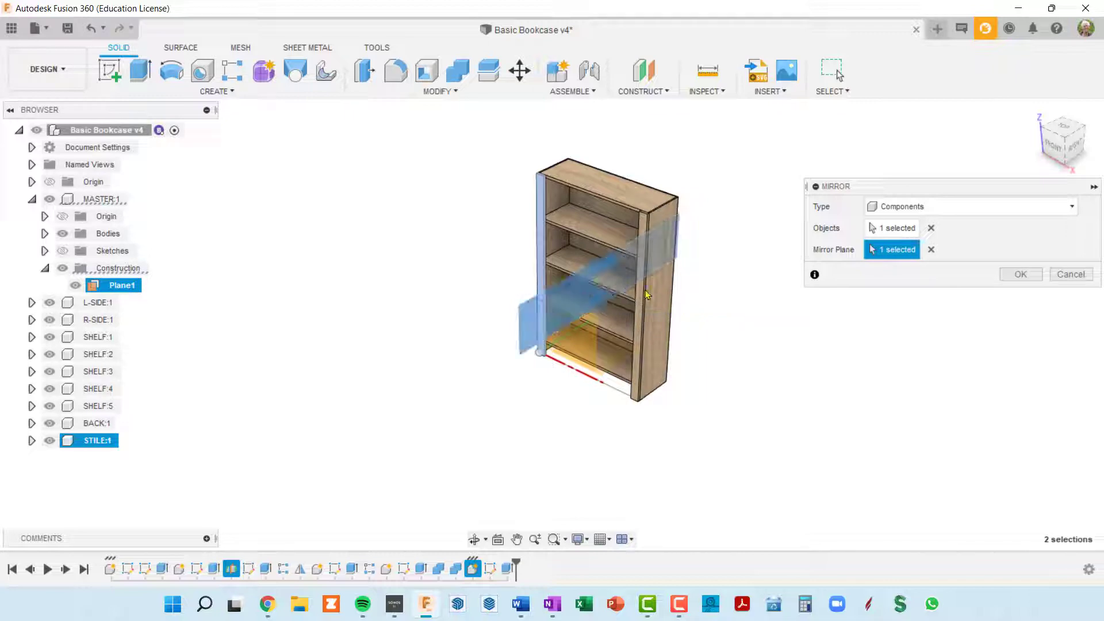
middle_click_drag(677, 296, 616, 226, "shift")
scroll(661, 223, "up", 6)
scroll(654, 222, "down", 6)
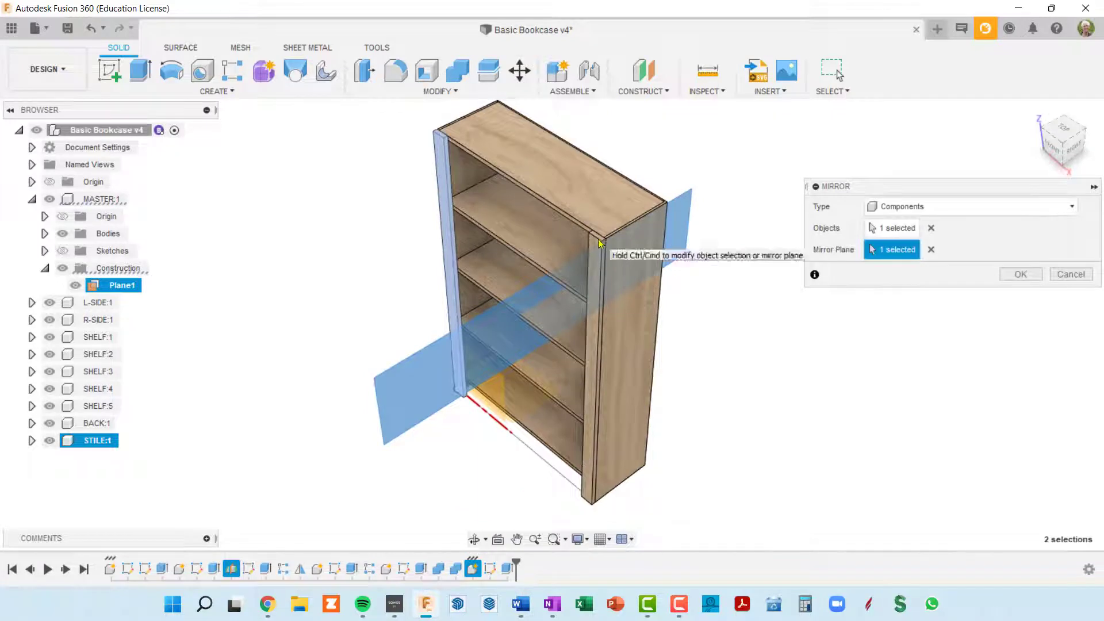
left_click(1022, 277)
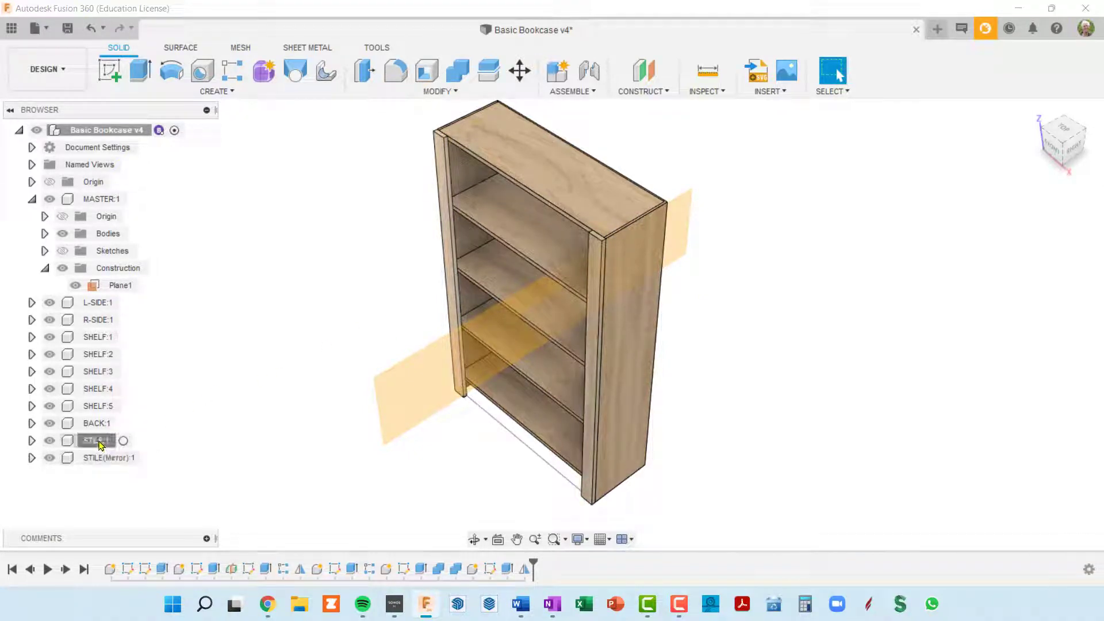
- Highlight the mirrored stile component and examine both stiles on the case front from several angles
left_click(99, 459)
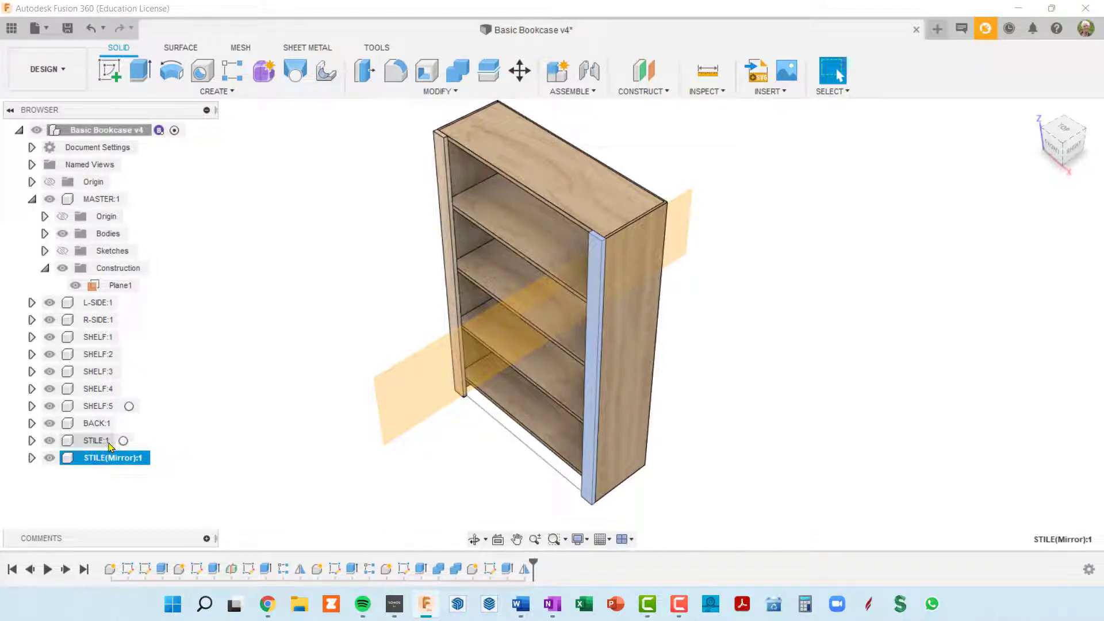
middle_click_drag(549, 355, 565, 358, "shift")
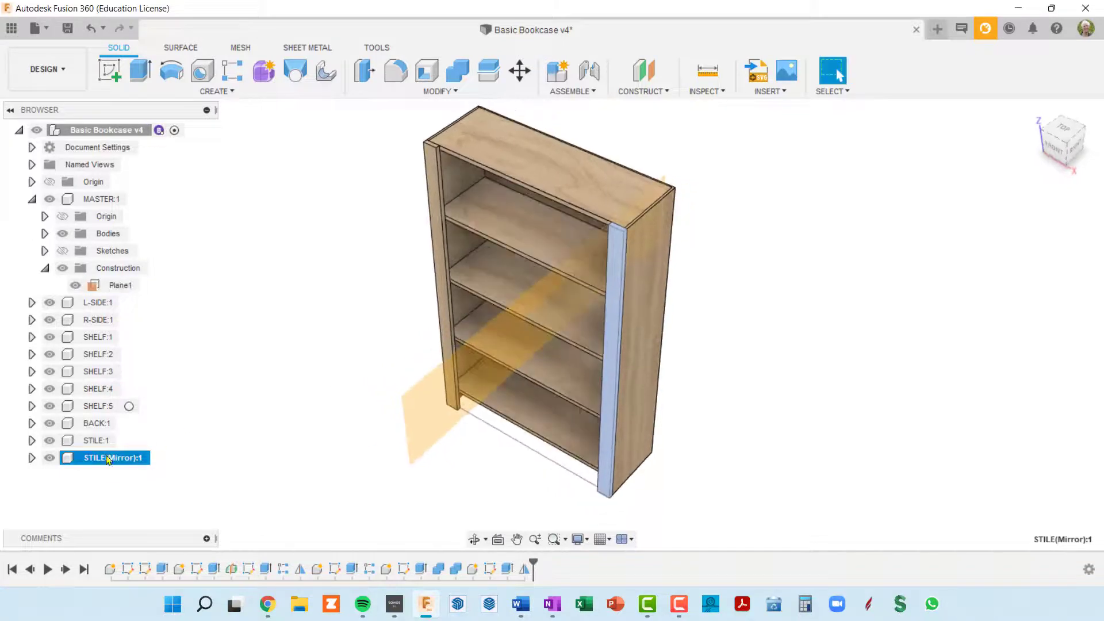
scroll(500, 219, "up", 3)
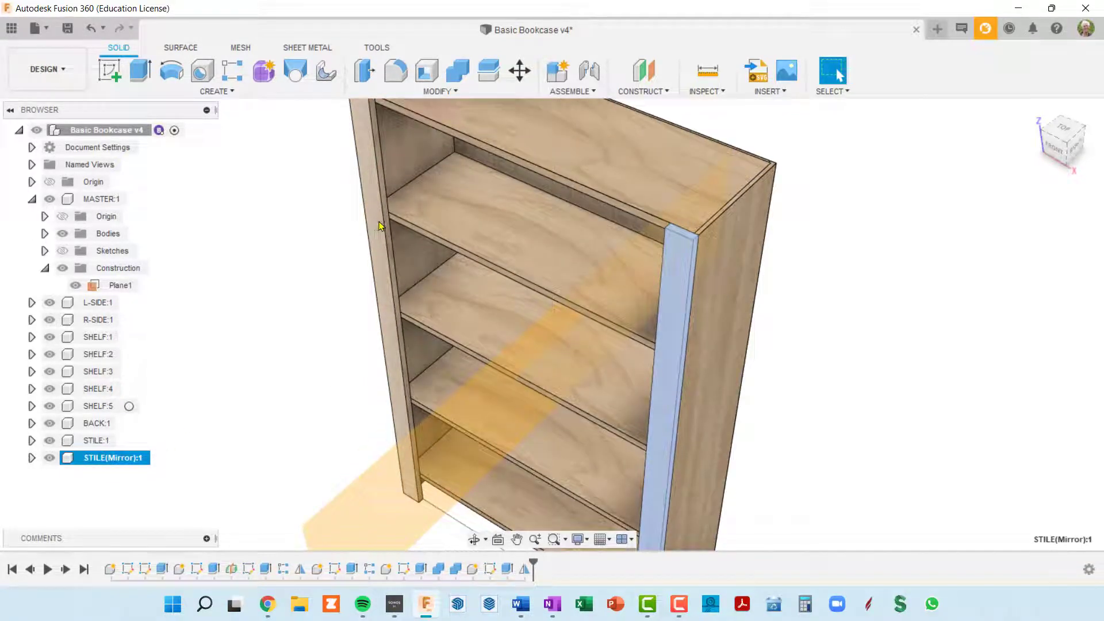
middle_click_drag(660, 370, 543, 274, "shift")
scroll(522, 287, "down", 3)
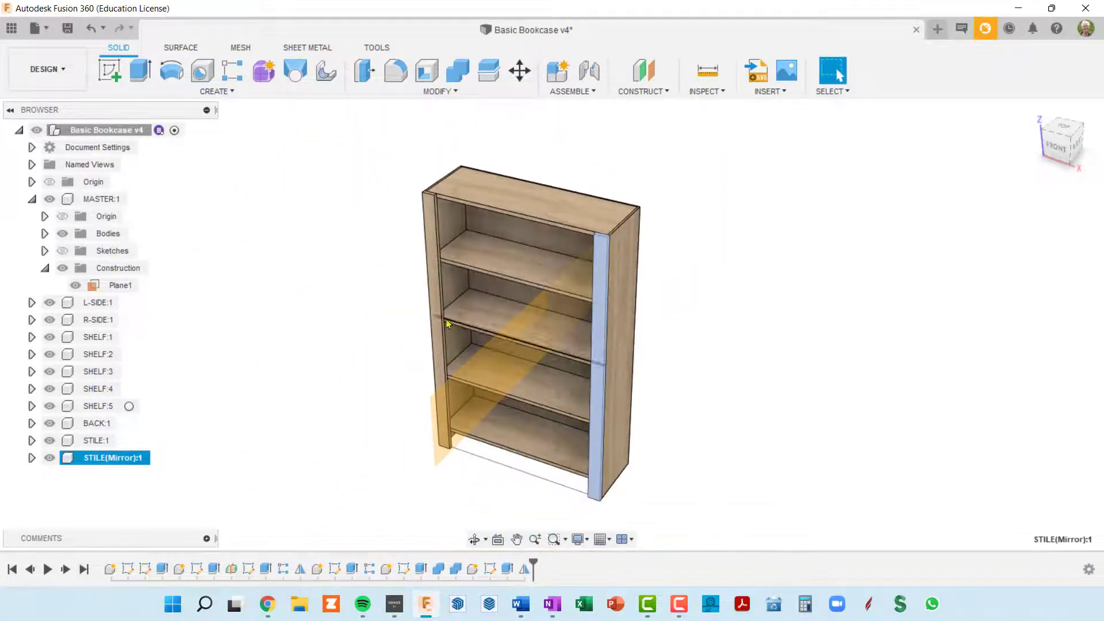
- Hide the MASTER:1 component together with its construction plane and collapse its contents
left_click(517, 311)
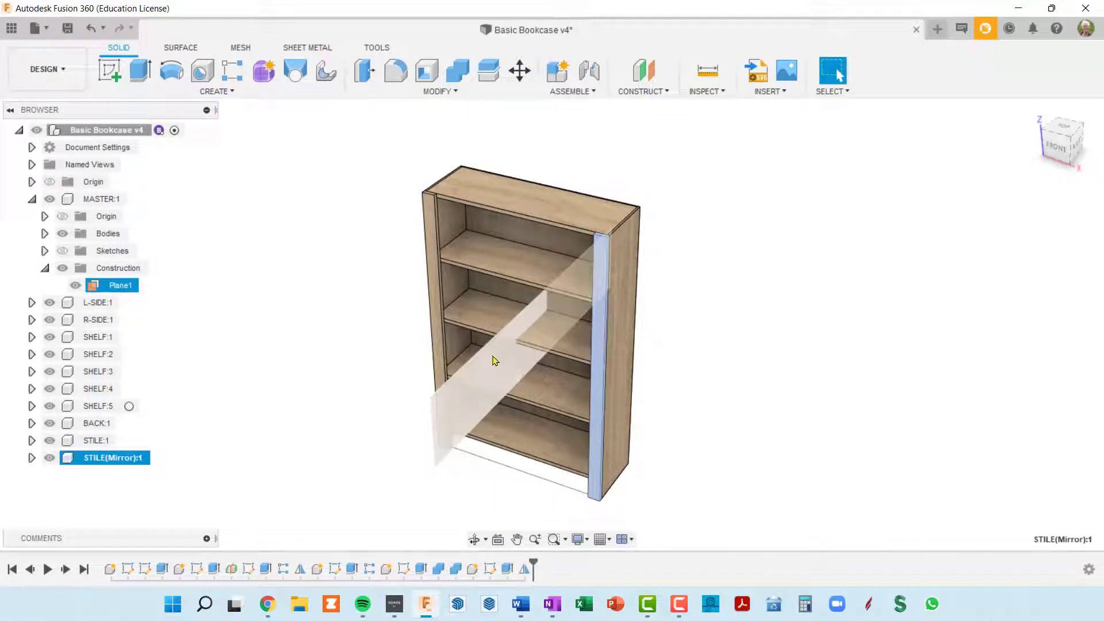
left_click(62, 200)
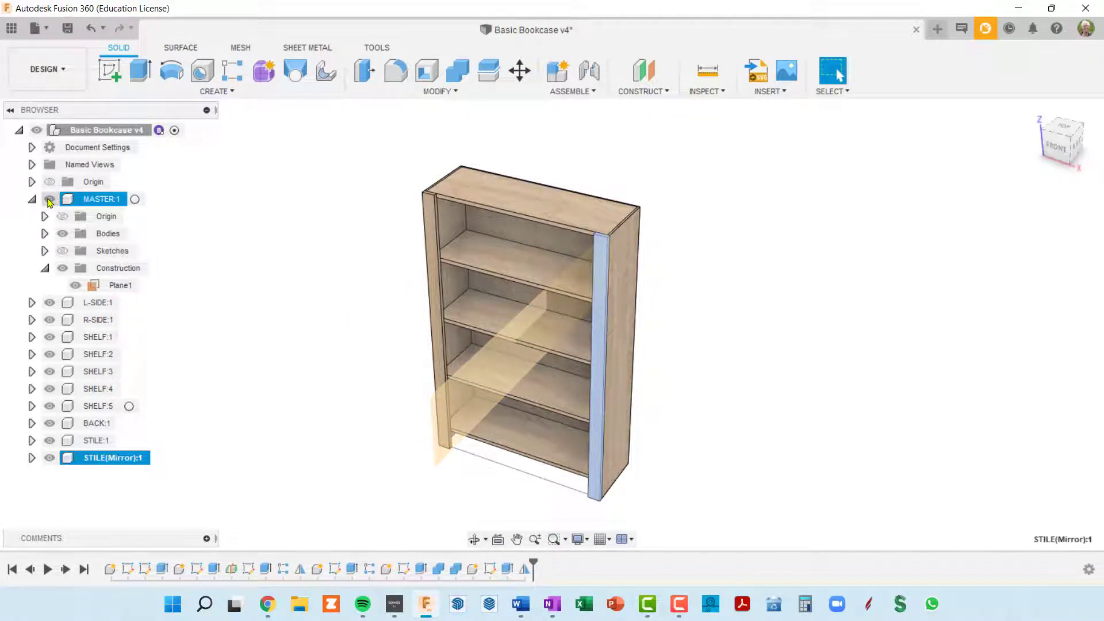
left_click(49, 199)
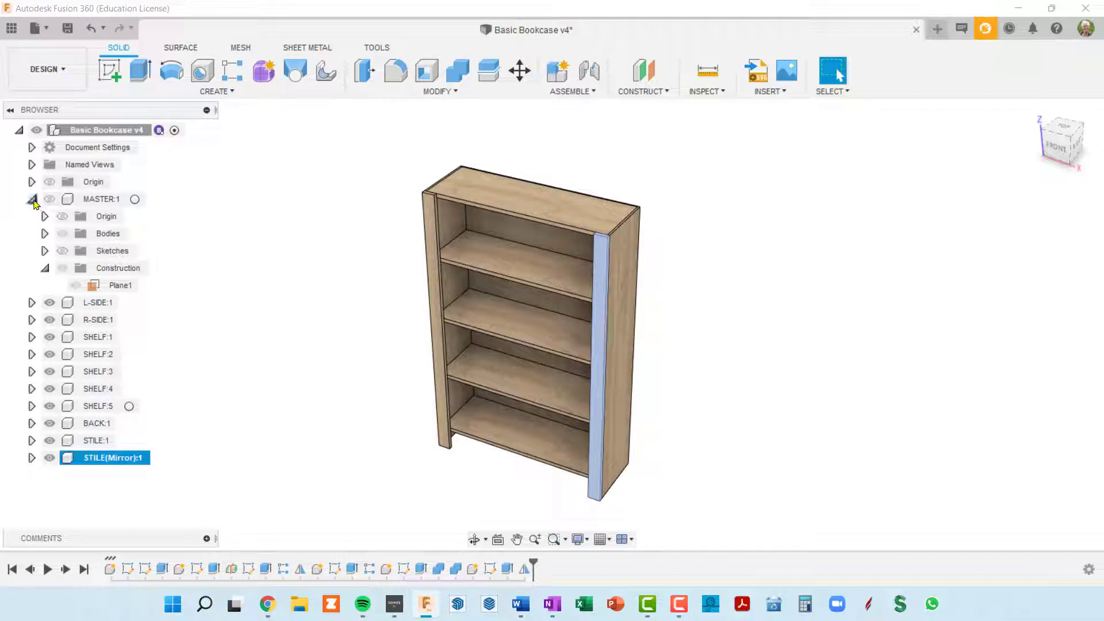
left_click(32, 199)
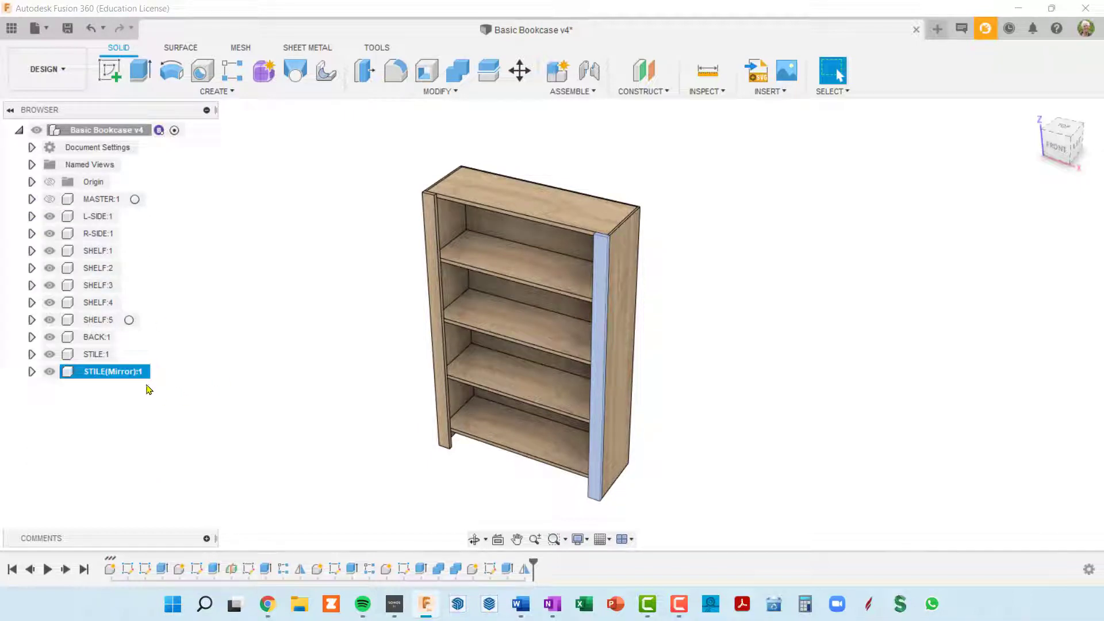
- Rename the original stile component L-STILE
left_click(95, 356)
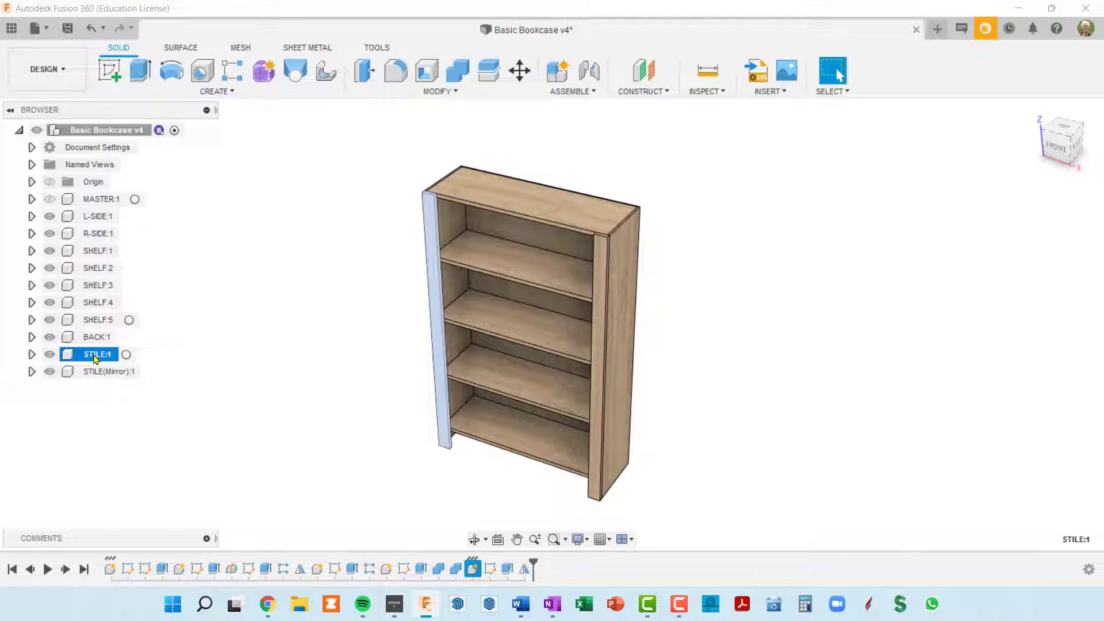
double_click(94, 355)
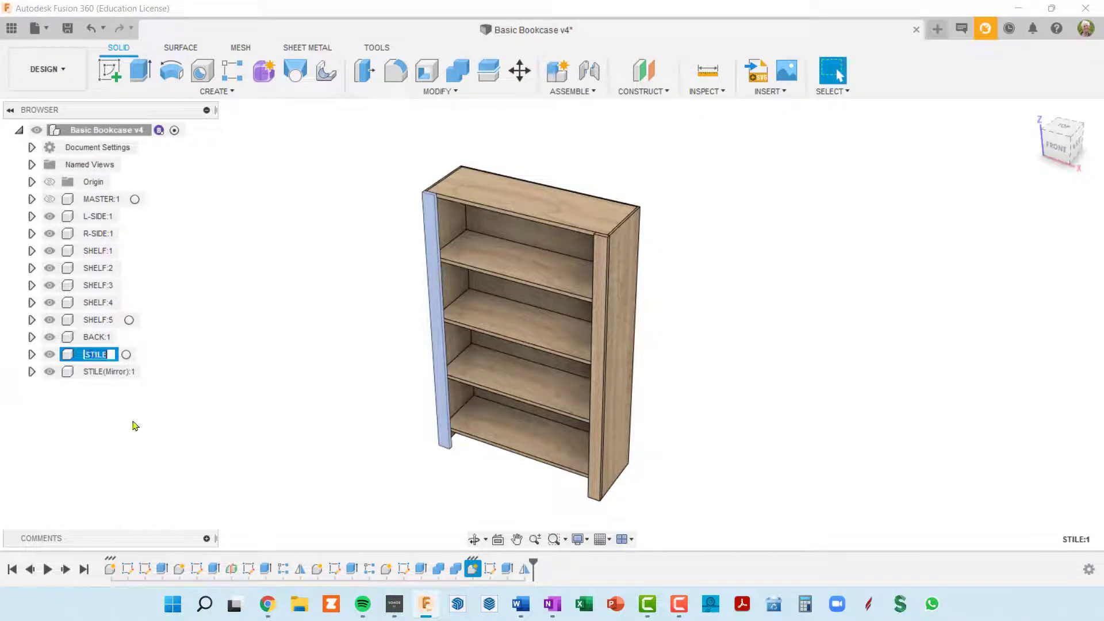
key("Home")
type("R")
type("-")
key("BackSpace")
key("BackSpace")
type("L-")
key("Return")
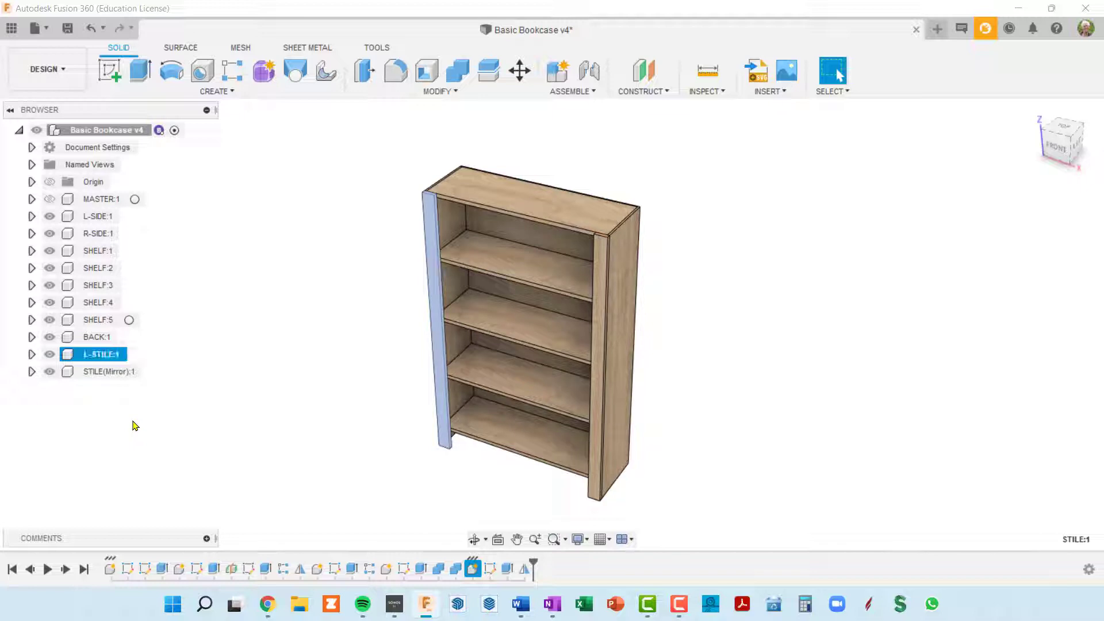
- Rename the mirrored stile component R-STILE
left_click(99, 377)
left_click(92, 375)
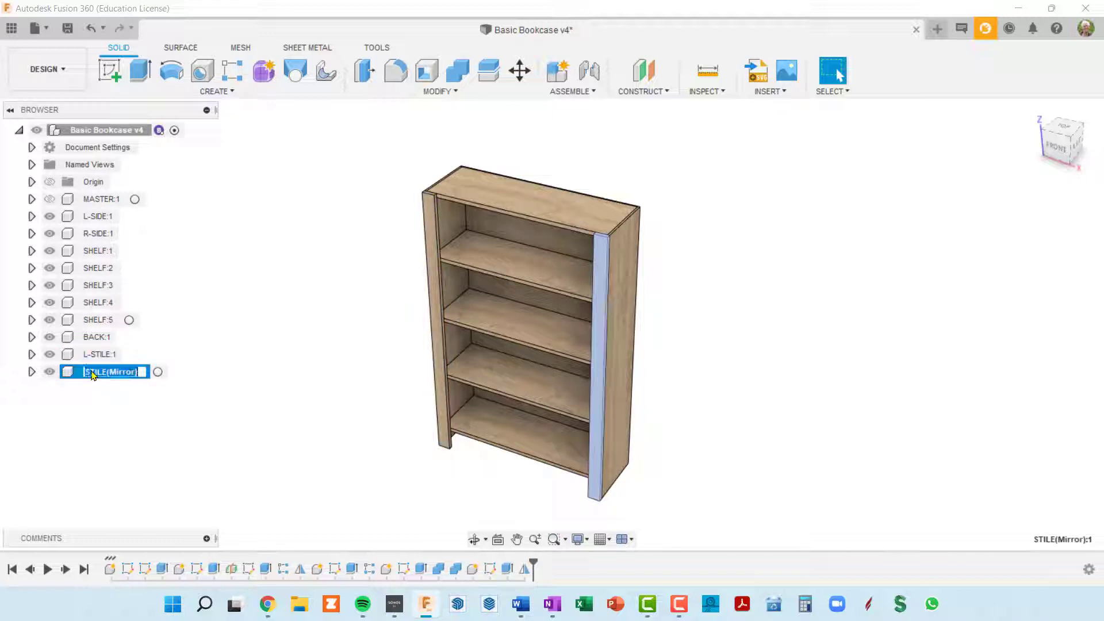
key("Home")
type("R")
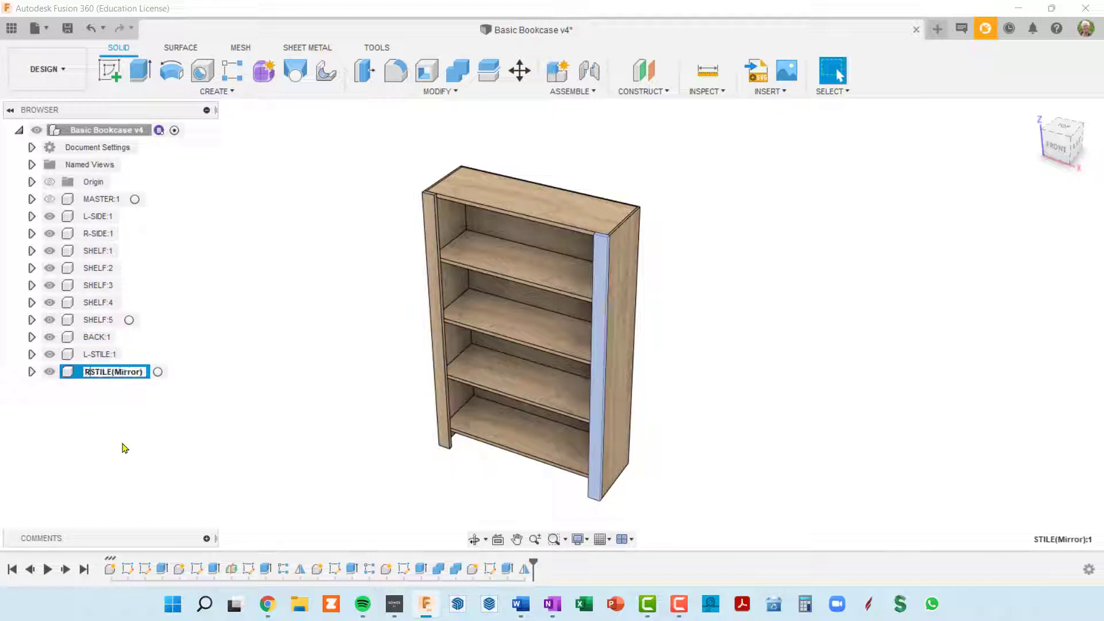
type("-")
key("Delete")
key("Delete")
key("Delete")
key("Return")
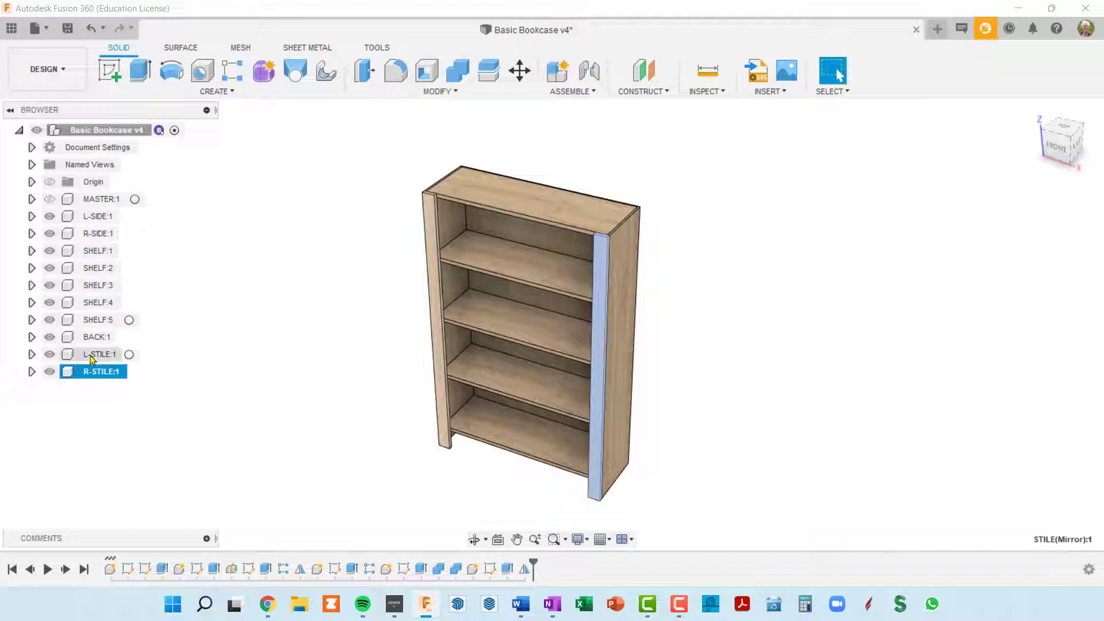
- Hide and show L-STILE:1 and R-STILE:1 in turn to check which stile each name belongs to
left_click(49, 355)
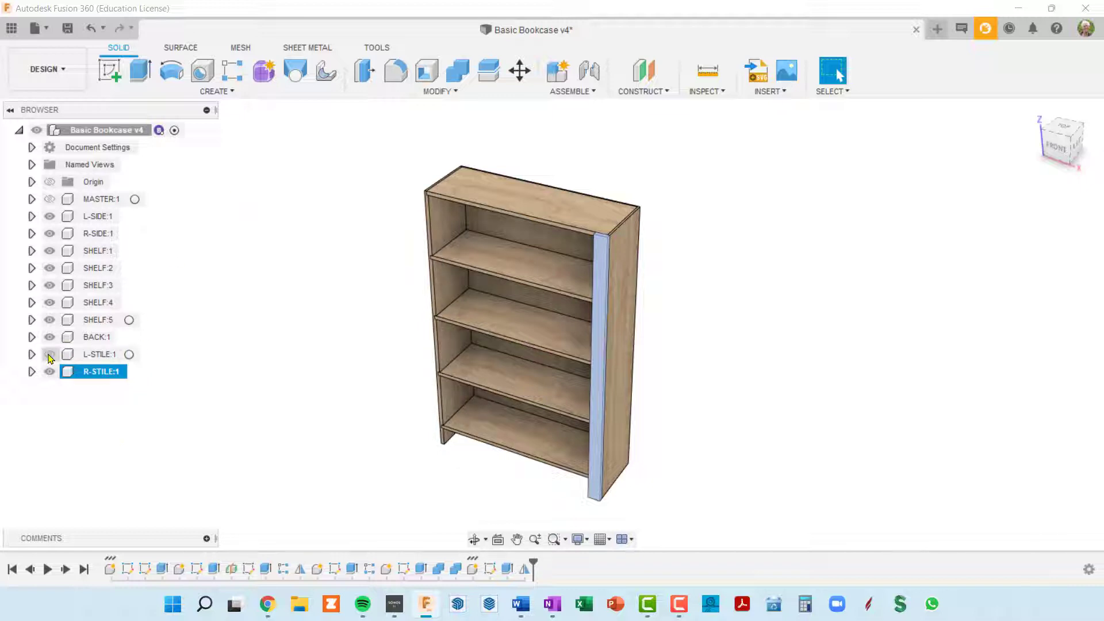
left_click(50, 356)
left_click(373, 460)
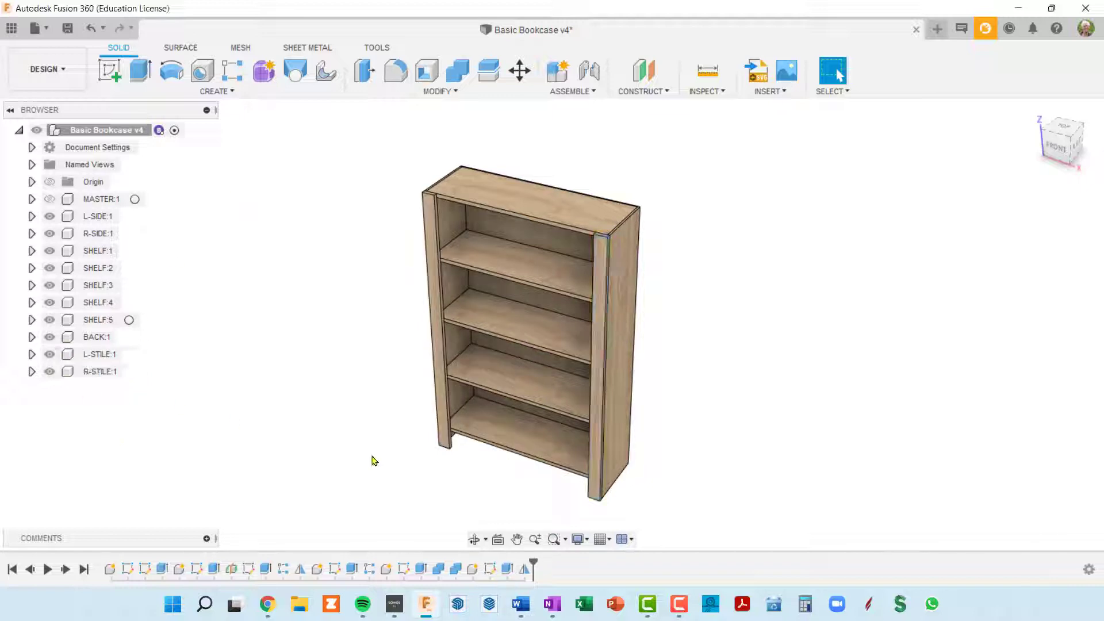
left_click(49, 371)
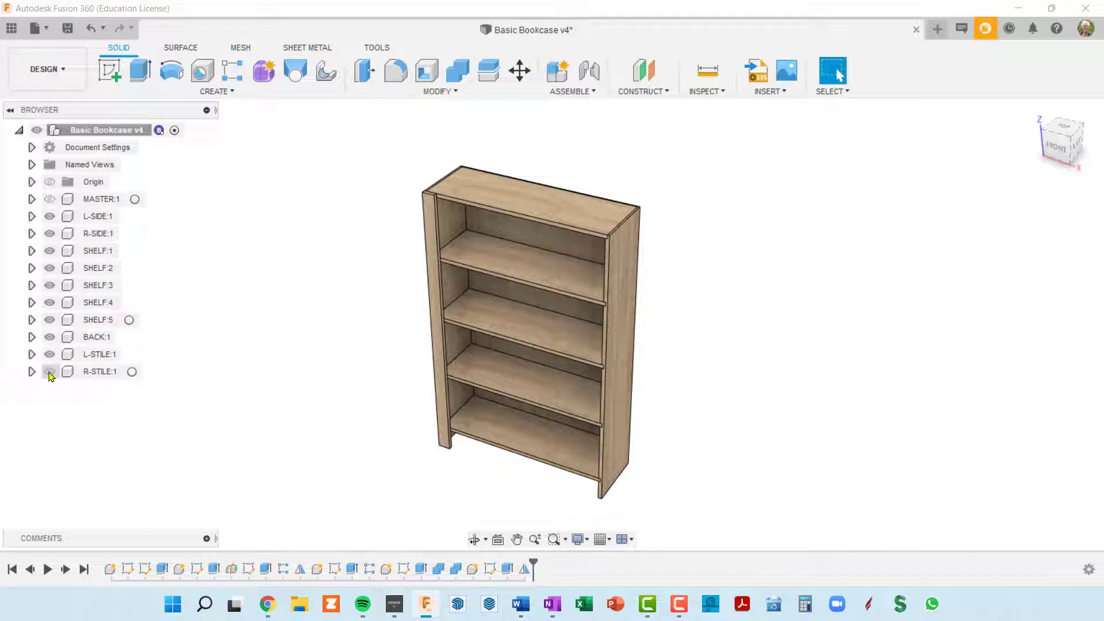
left_click(50, 371)
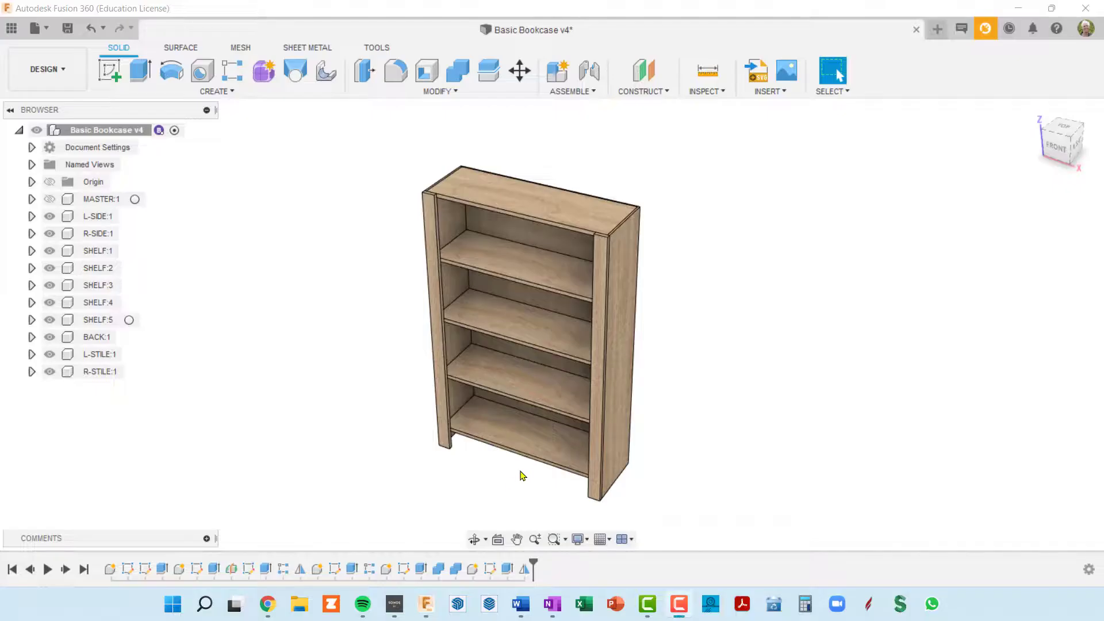
- Create an internal standard component named BOTTOM RAIL under the top-level bookcase and make it the active component
middle_click_drag(522, 475, 505, 404, "shift")
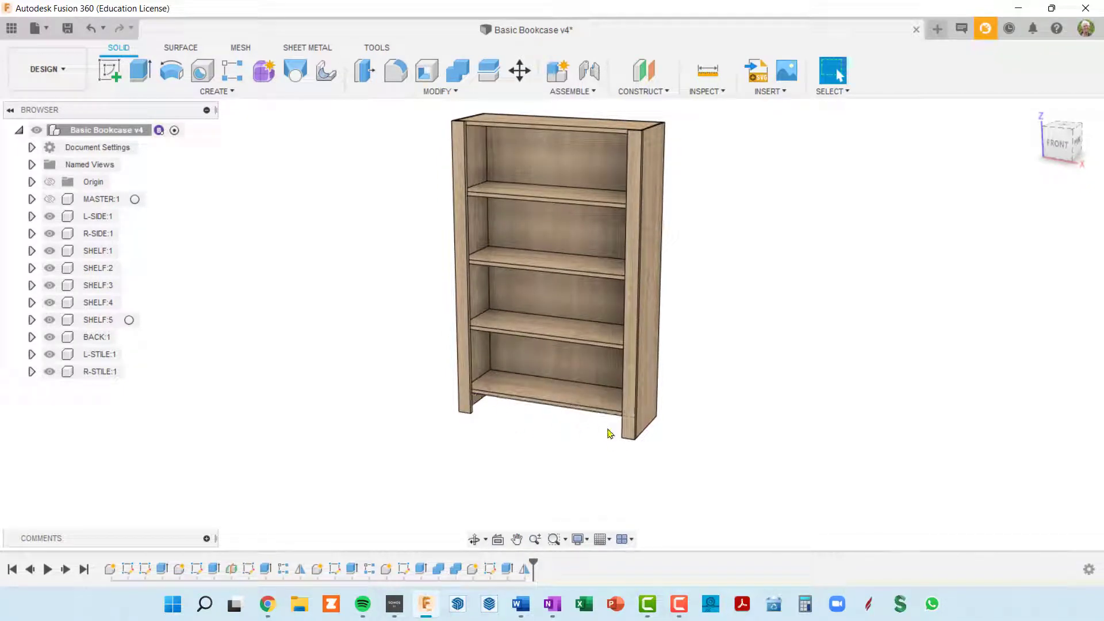
scroll(485, 409, "up", 3)
scroll(484, 409, "up", 2)
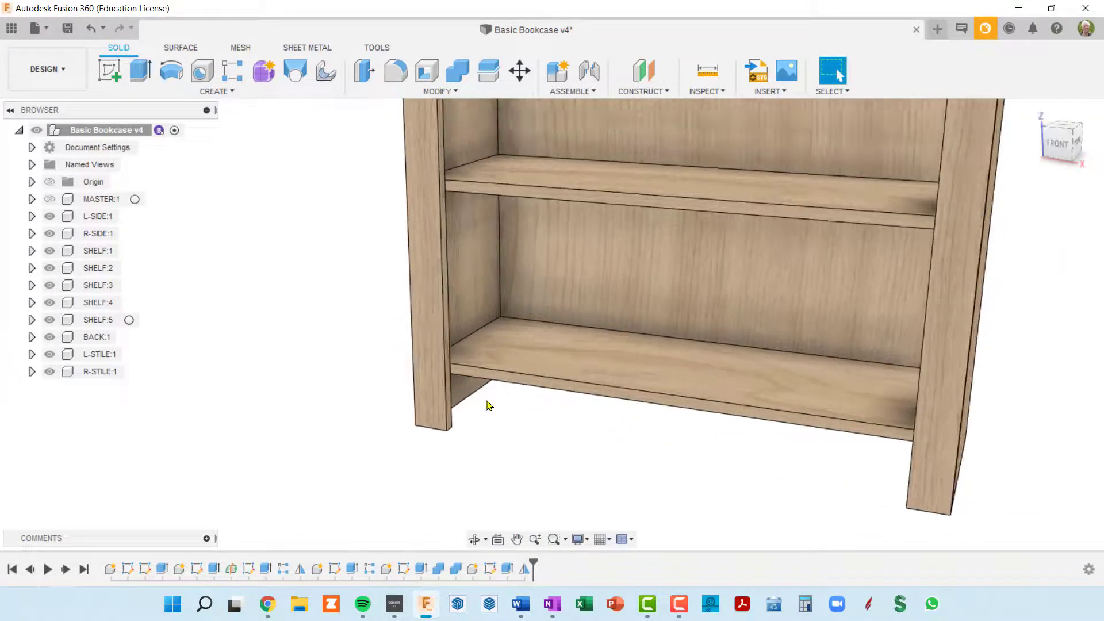
scroll(297, 388, "down", 5)
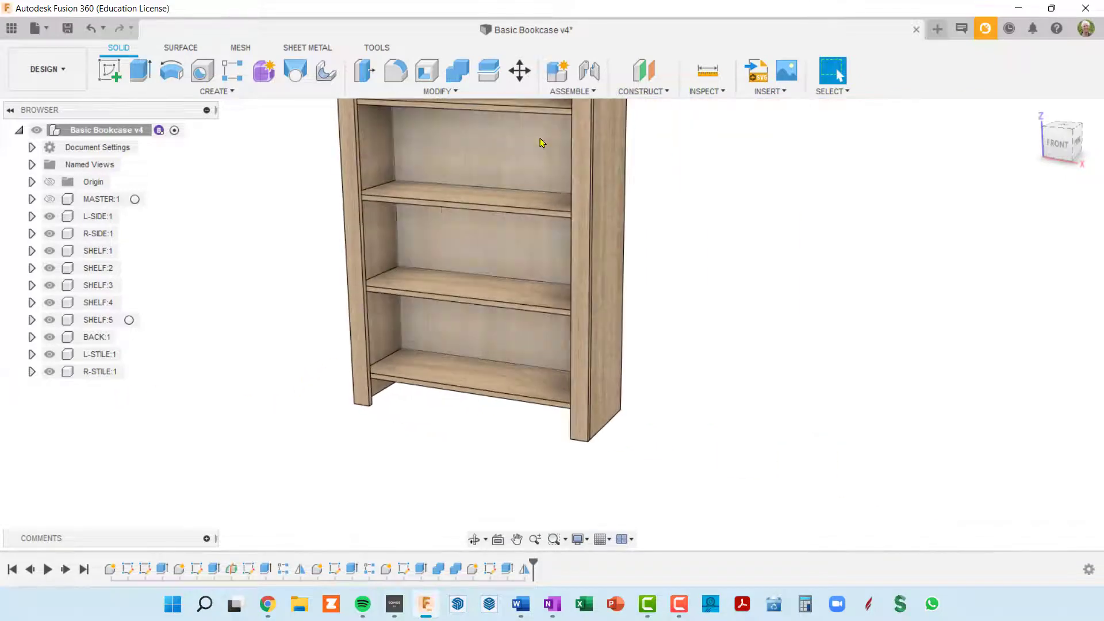
left_click(556, 79)
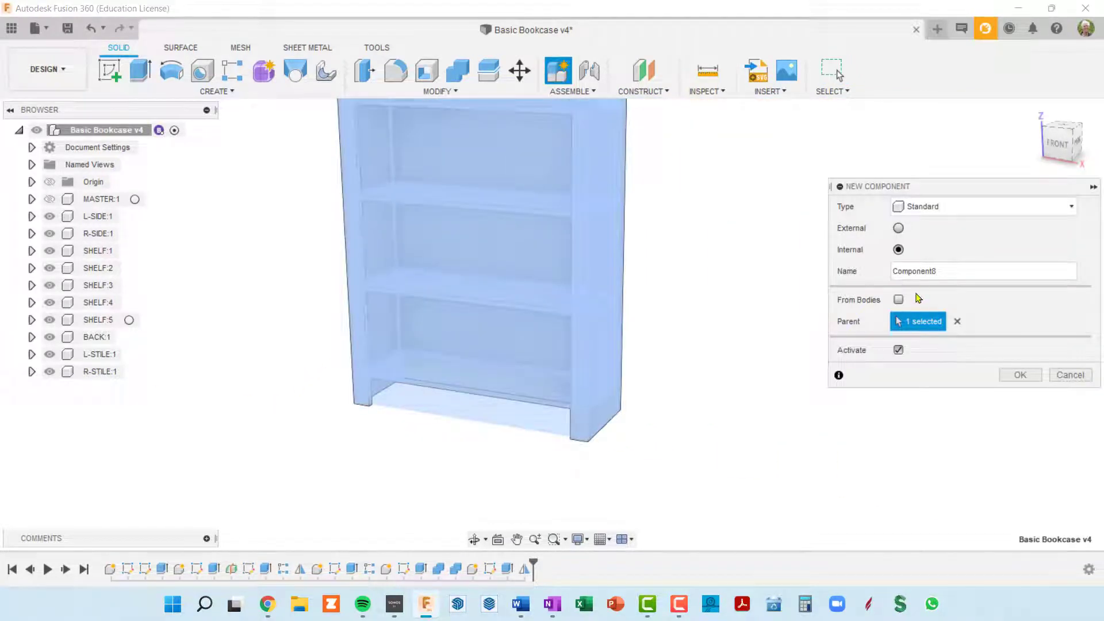
left_click_drag(828, 277, 770, 275)
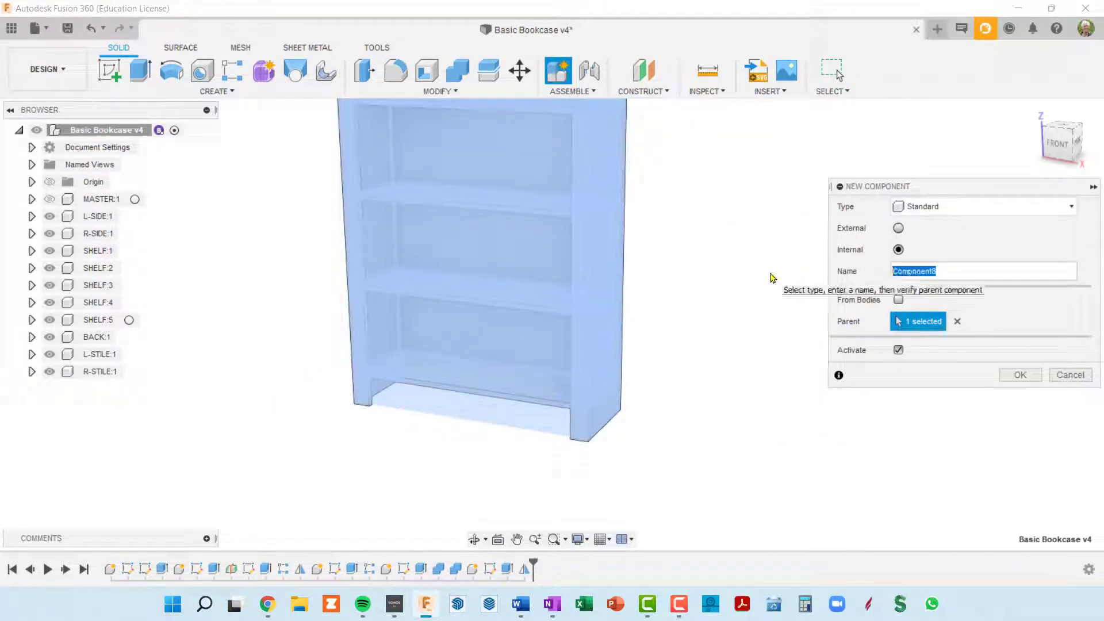
type("BOTTOM RAIL")
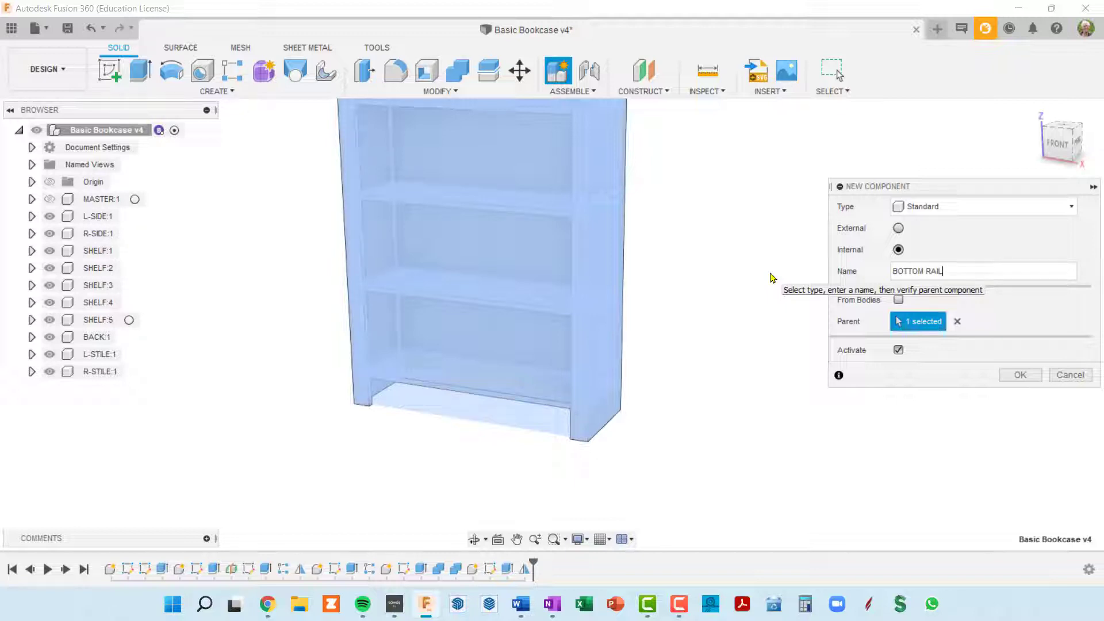
key("Return")
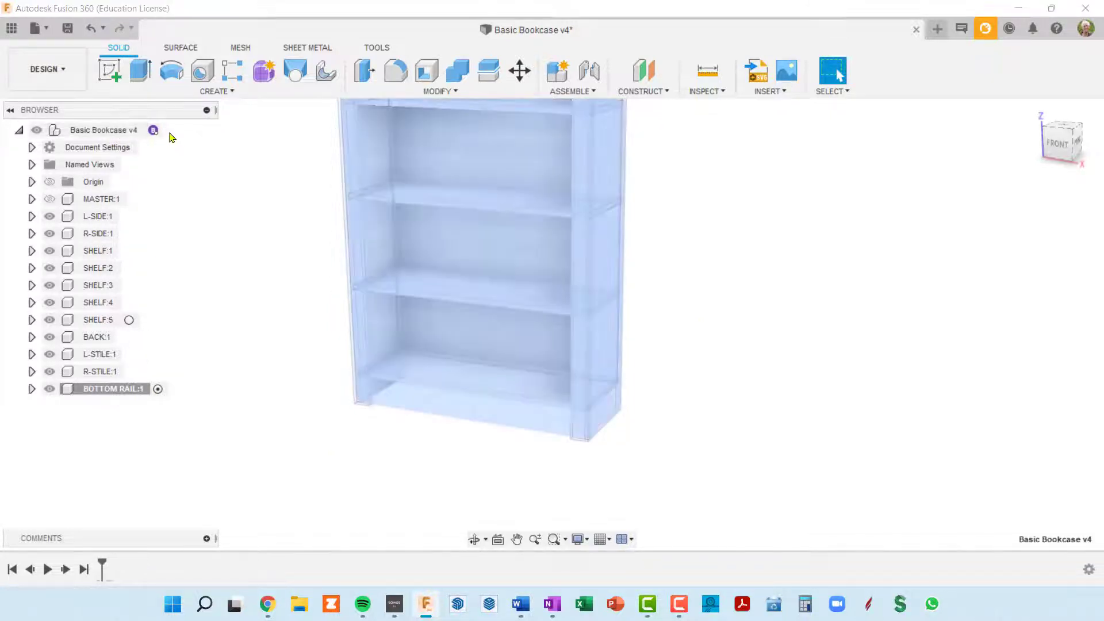
left_click(172, 131)
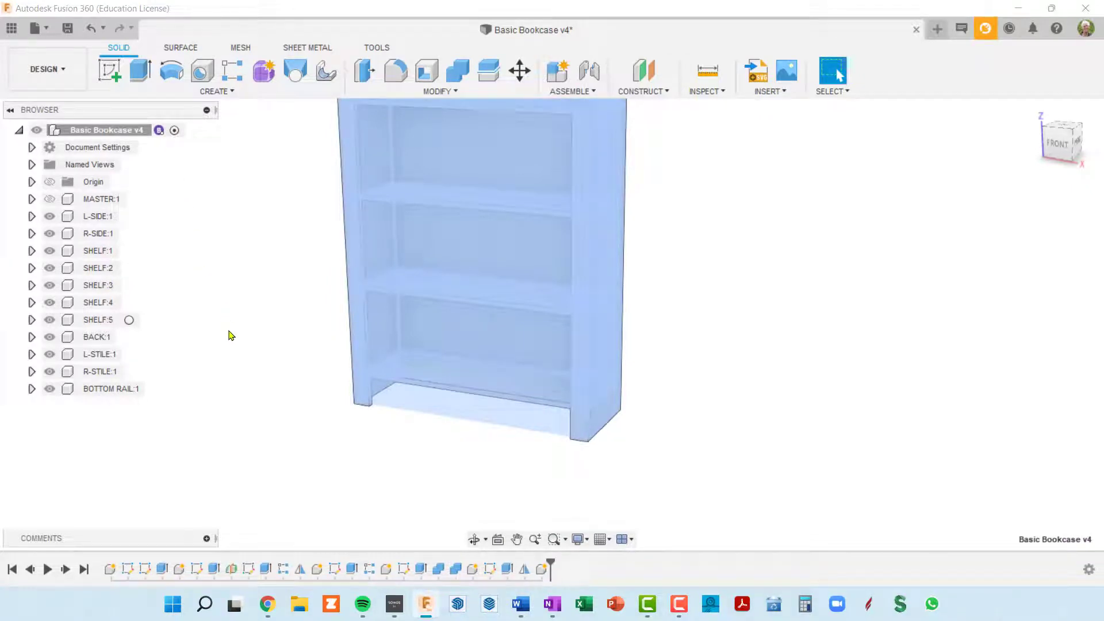
left_click(158, 389)
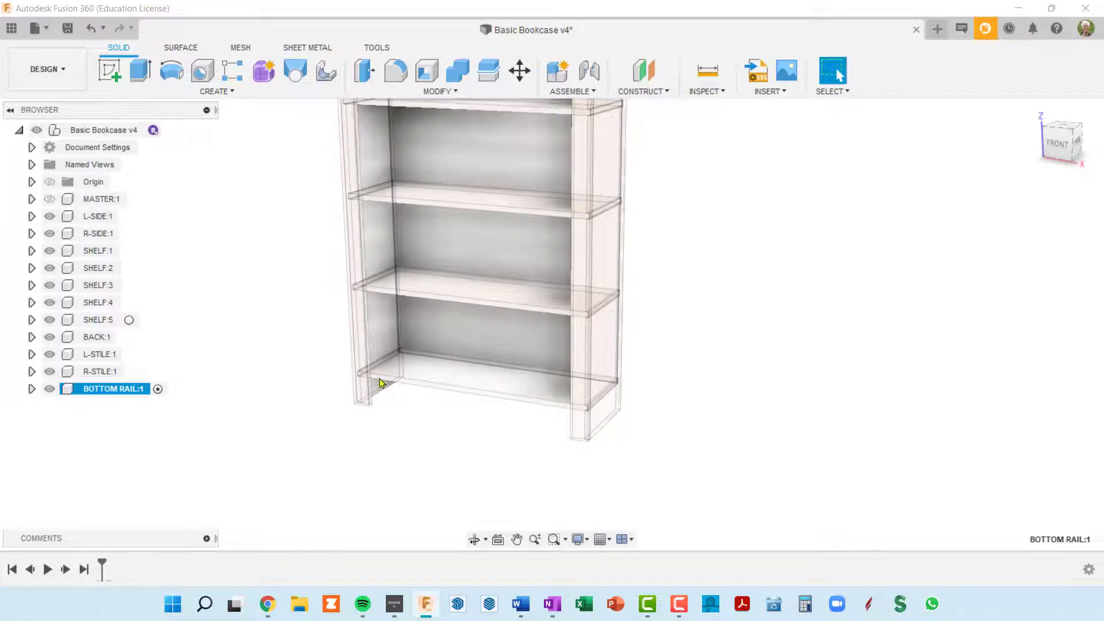
- Start a sketch for the bottom rail on the front face of the bottom shelf
scroll(425, 414, "up", 3)
scroll(431, 413, "up", 4)
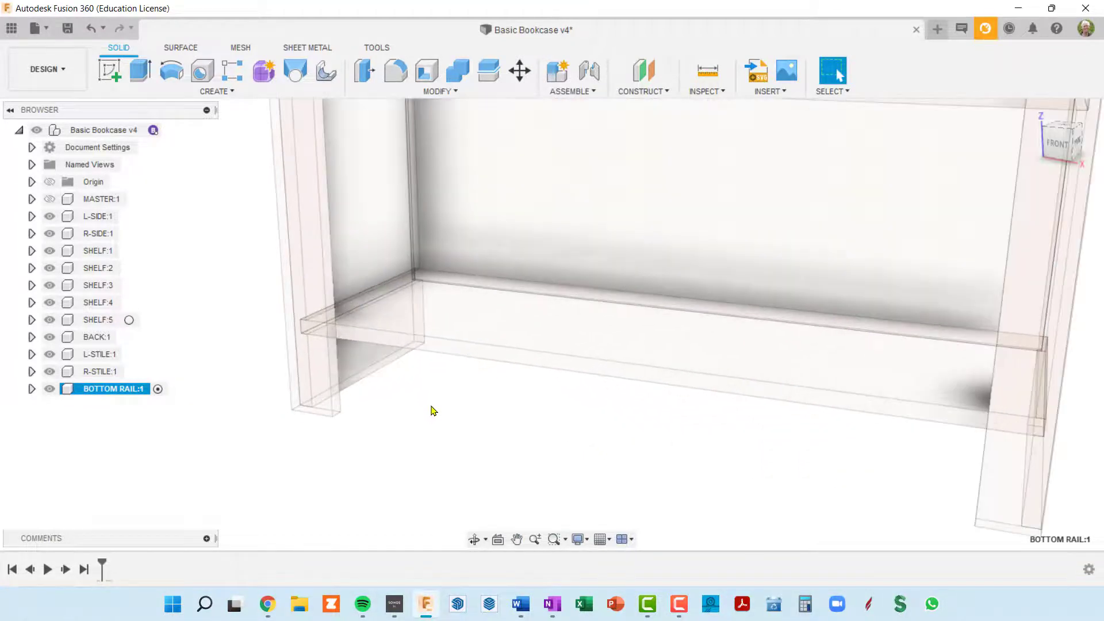
middle_click_drag(433, 412, 409, 404, "shift")
scroll(421, 400, "down", 2)
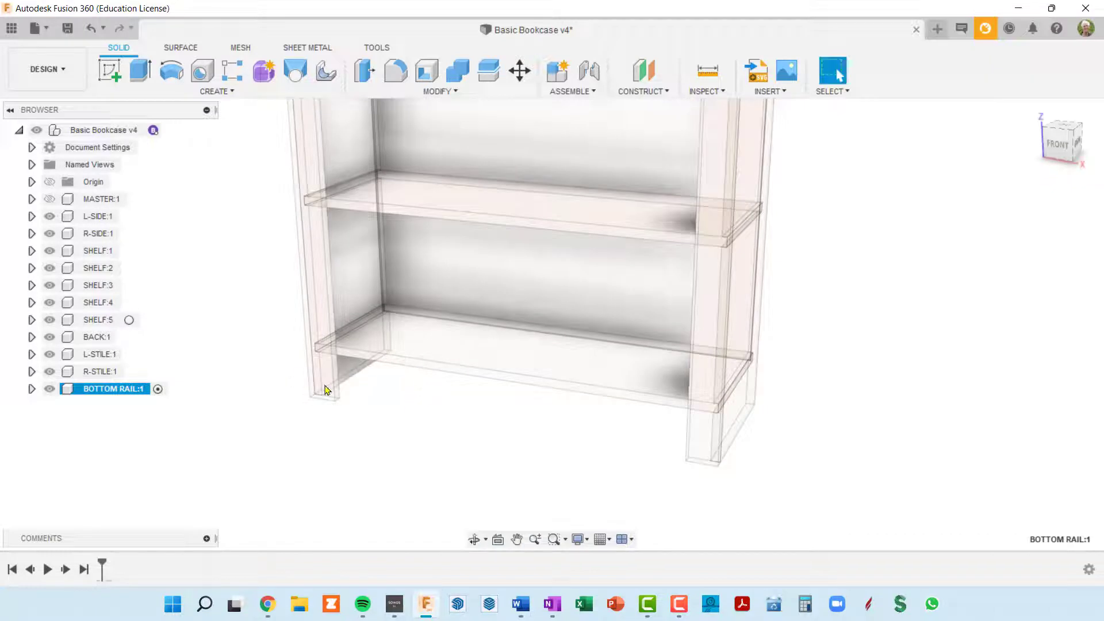
scroll(344, 377, "up", 2)
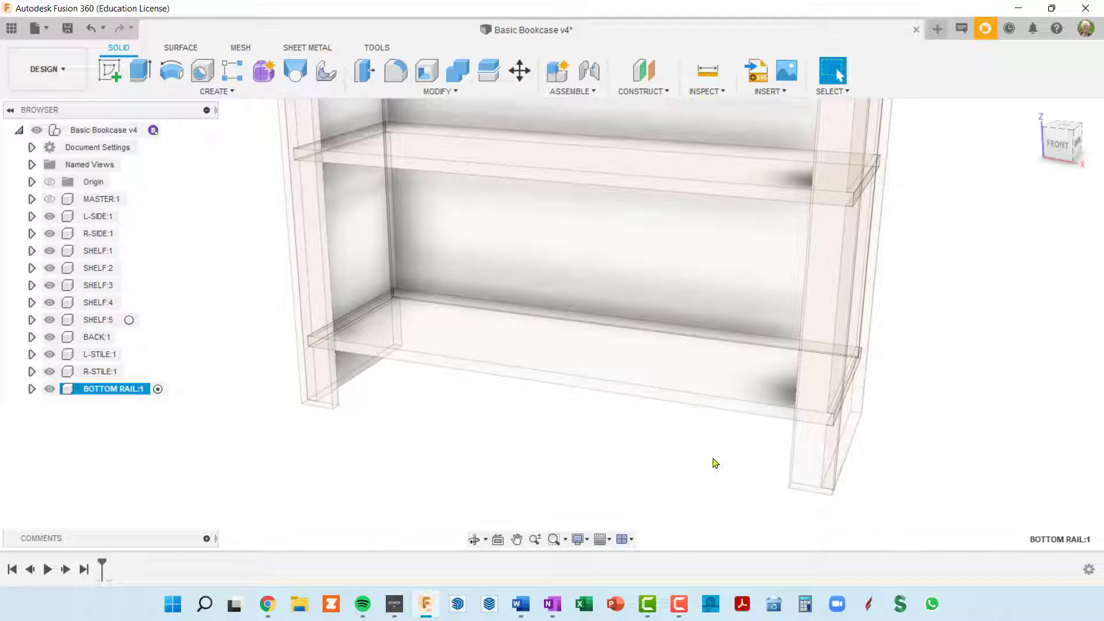
scroll(786, 501, "down", 3)
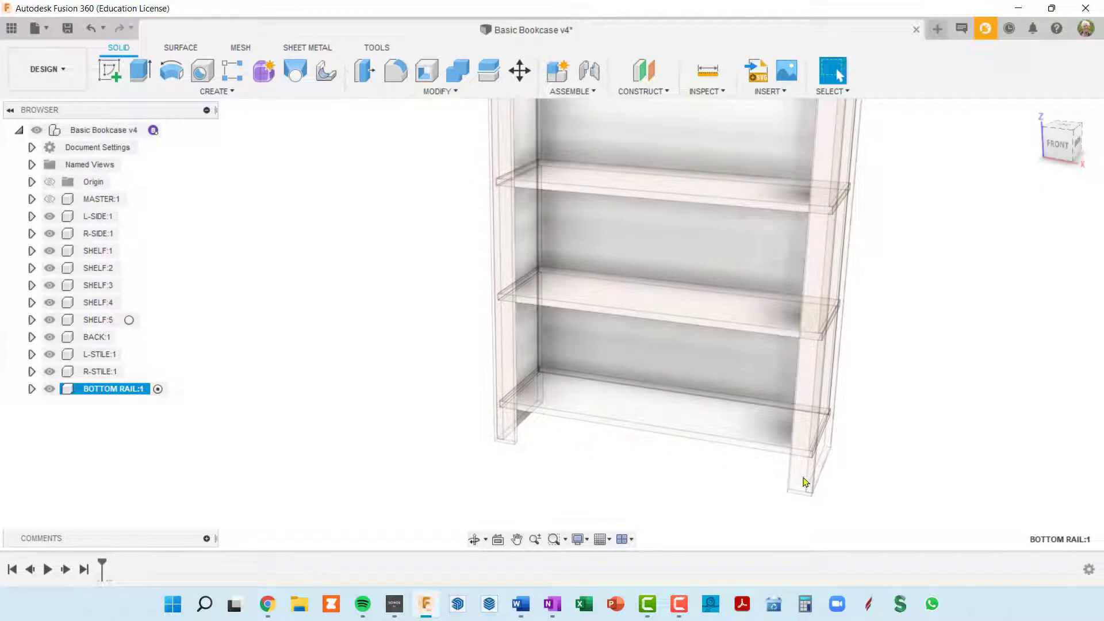
middle_click_drag(647, 432, 557, 426)
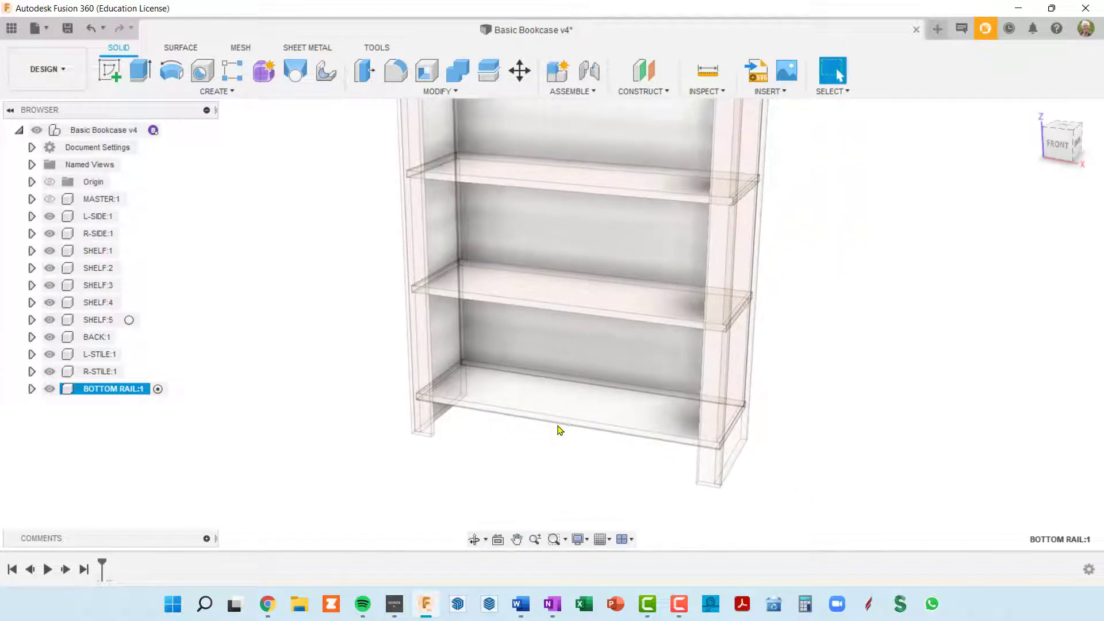
left_click(109, 71)
scroll(405, 433, "up", 4)
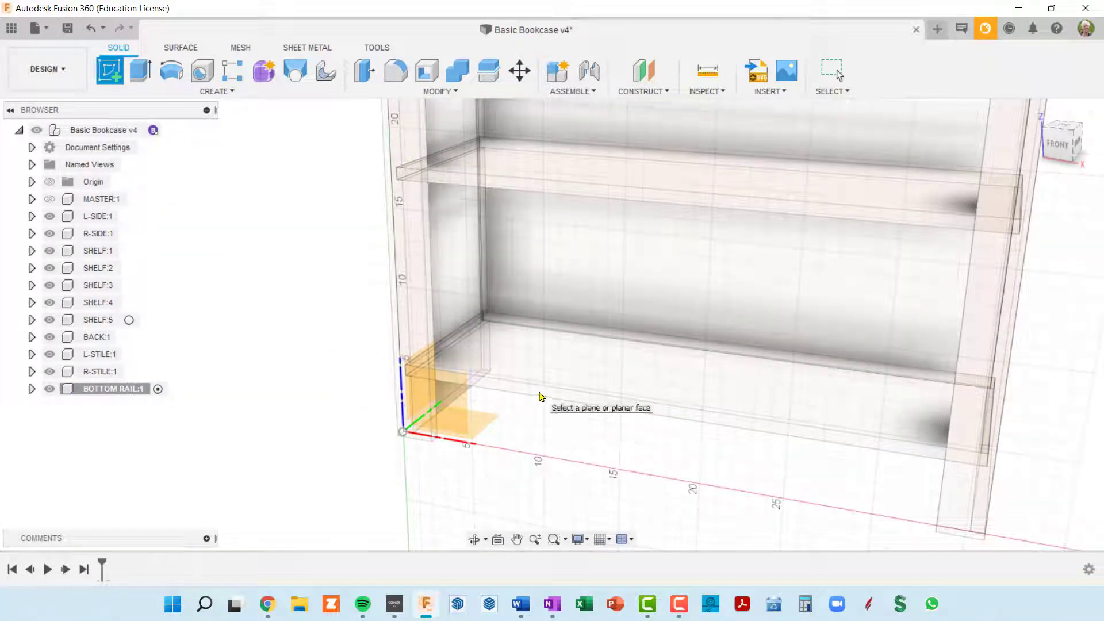
left_click(540, 397)
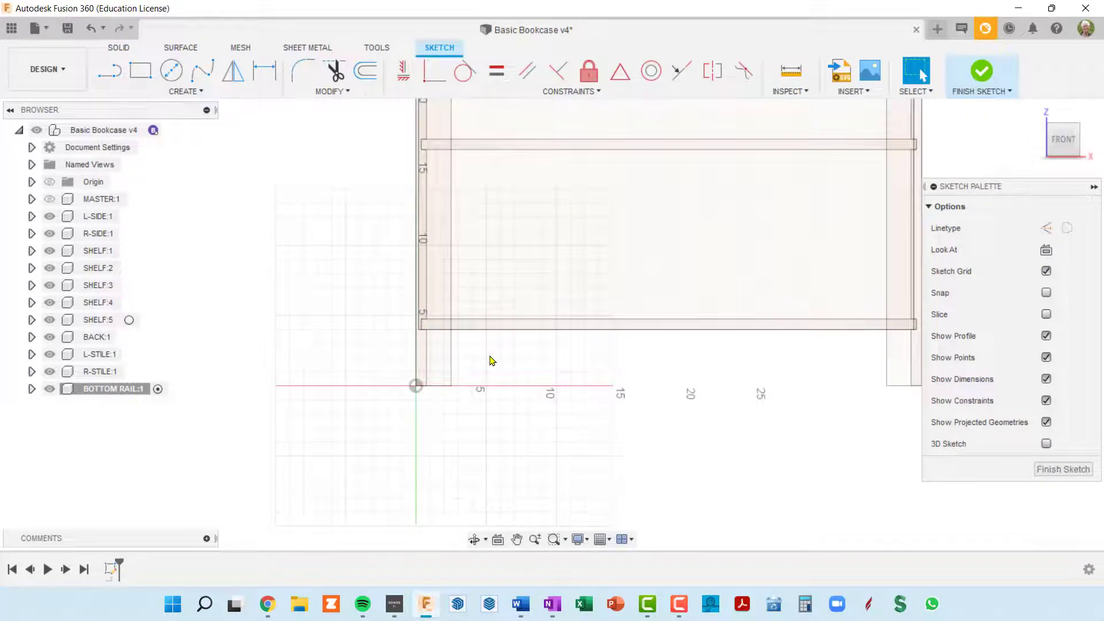
scroll(493, 357, "up", 3)
scroll(493, 358, "down", 4)
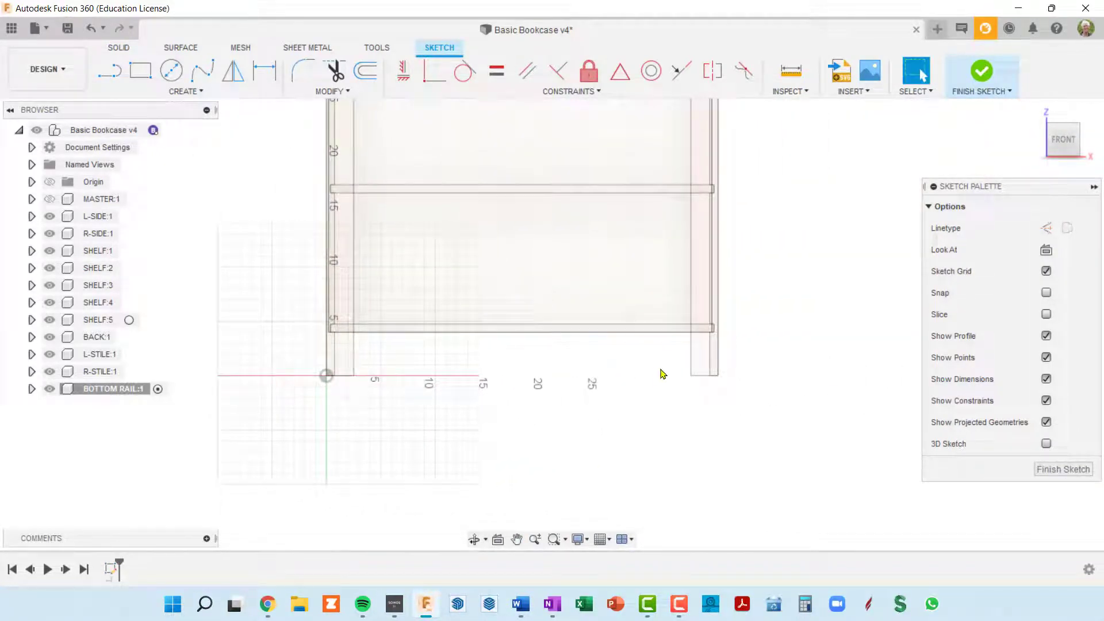
scroll(395, 338, "up", 2)
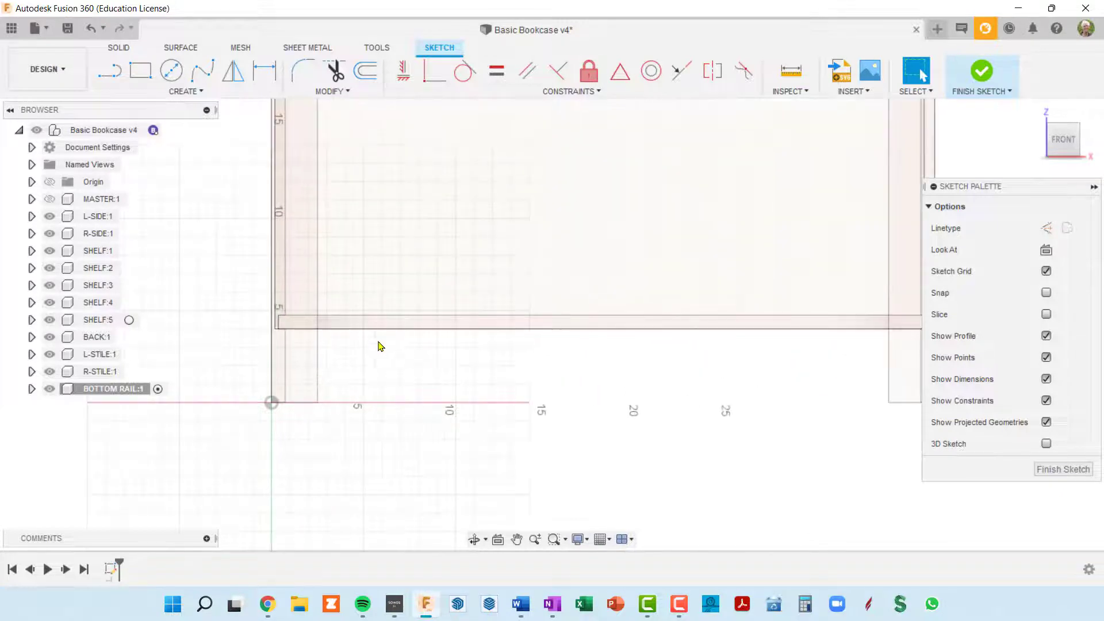
middle_click_drag(365, 369, 325, 409, "shift")
scroll(315, 413, "up", 2)
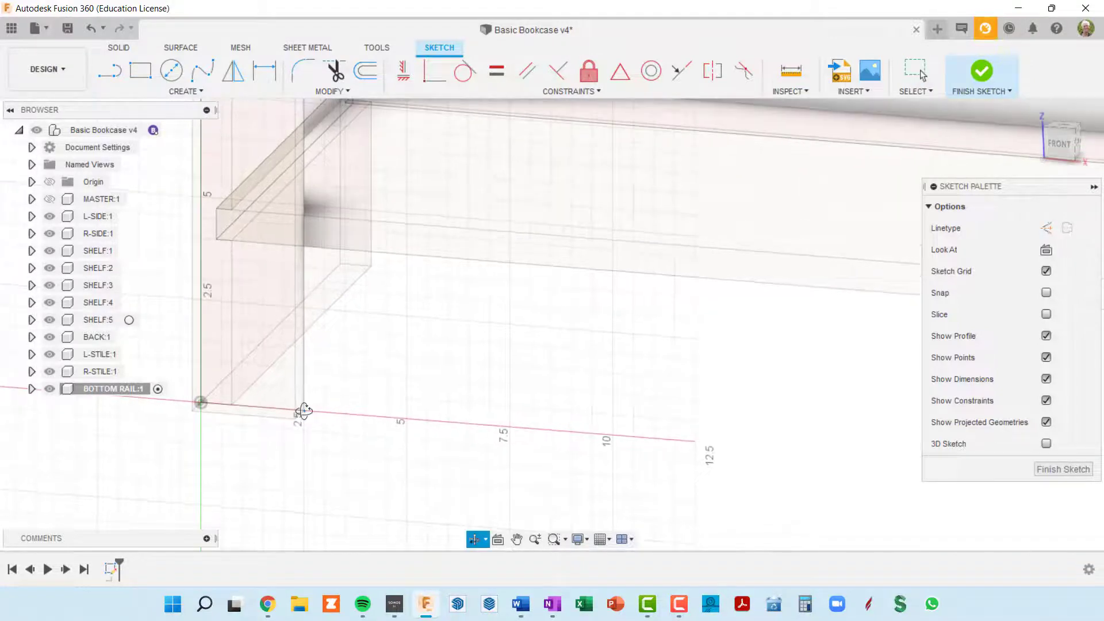
scroll(316, 402, "up", 2)
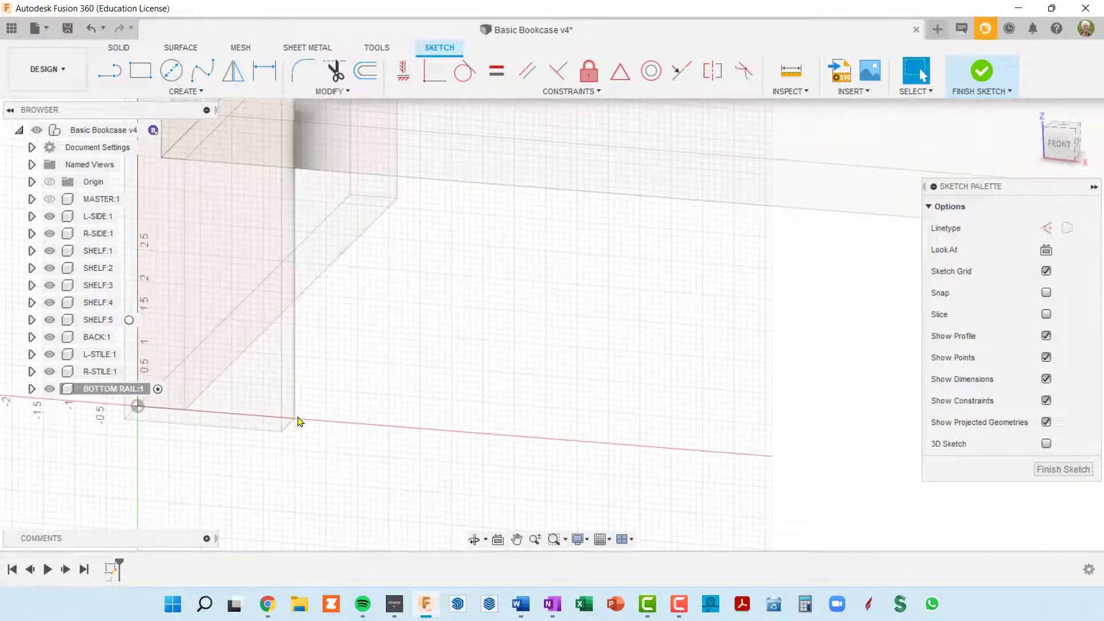
left_click(144, 81)
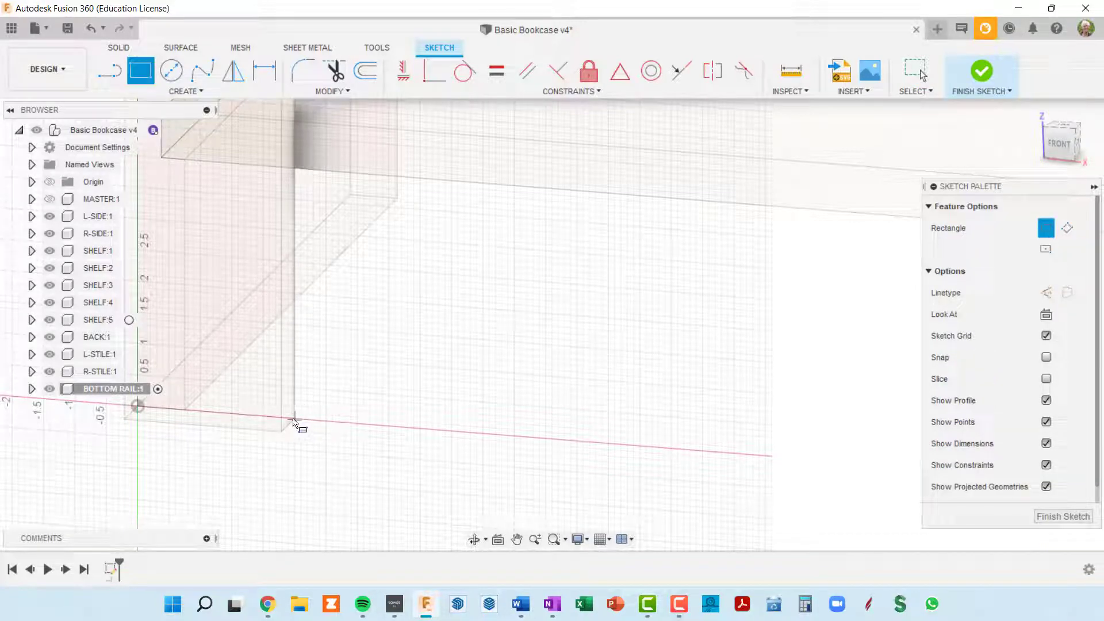
middle_click_drag(317, 393, 307, 402, "shift")
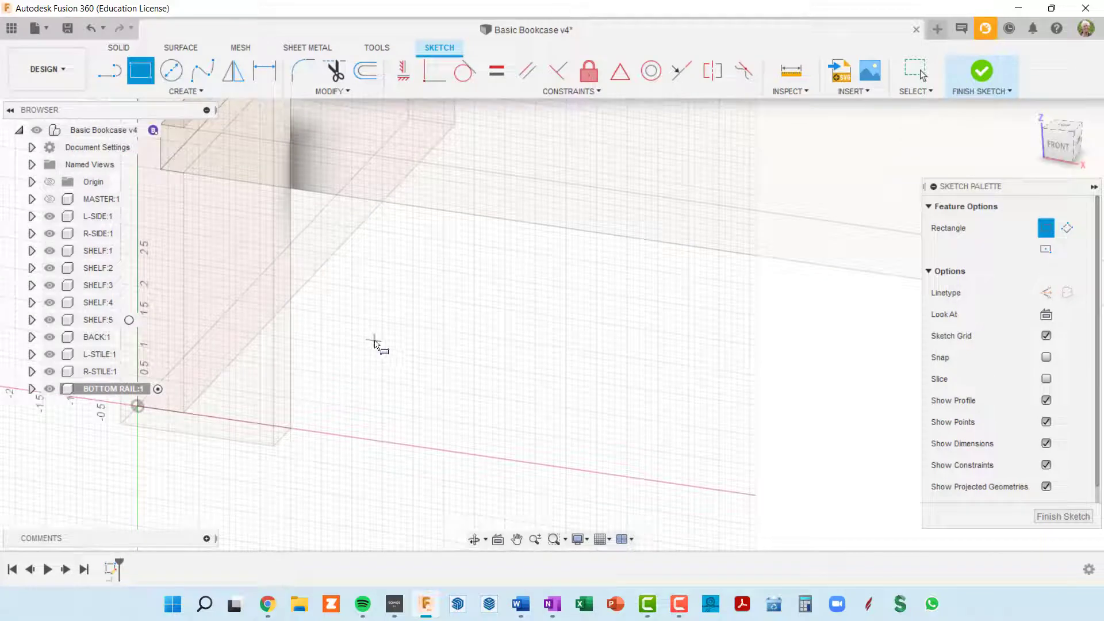
key("Escape")
- Project the left stile's lower inner rear corner point into the sketch, keeping the projection linked
key("p")
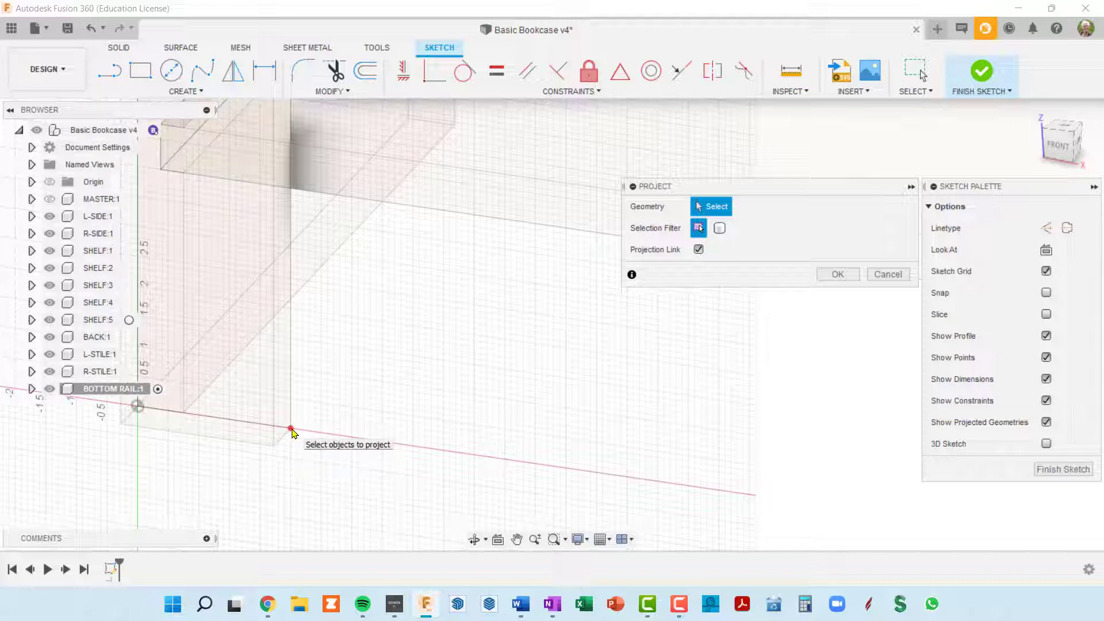
left_click(291, 429)
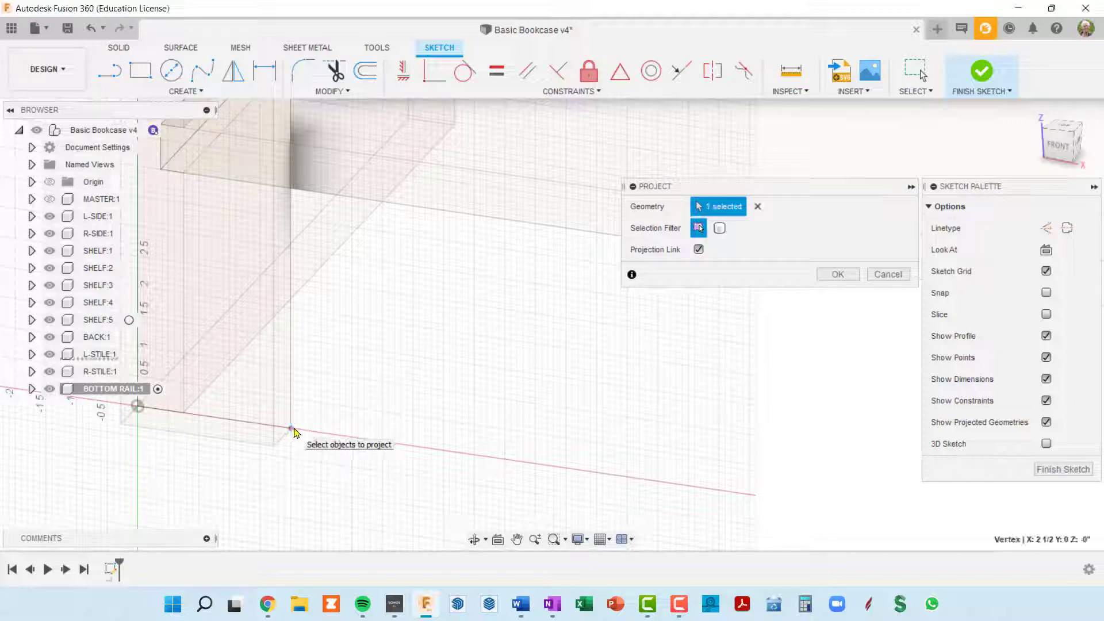
left_click(838, 275)
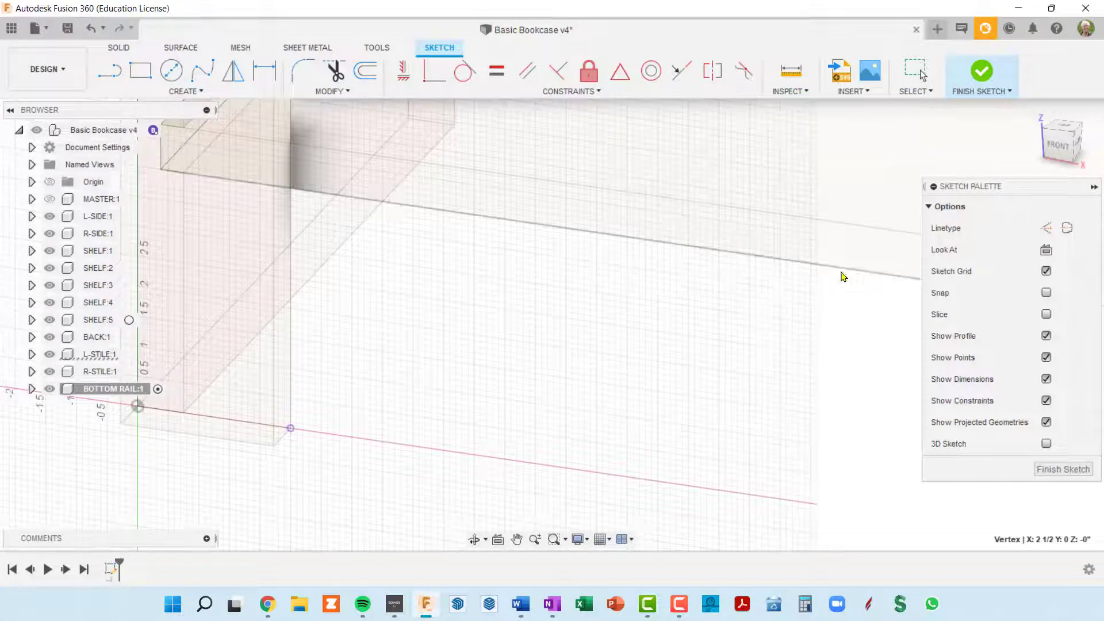
- Draw a two-point rectangle from the projected stile corner, about 27 9/16 in wide and 3 1/16 in high, below the bottom shelf
scroll(342, 445, "up", 5)
scroll(342, 445, "down", 2)
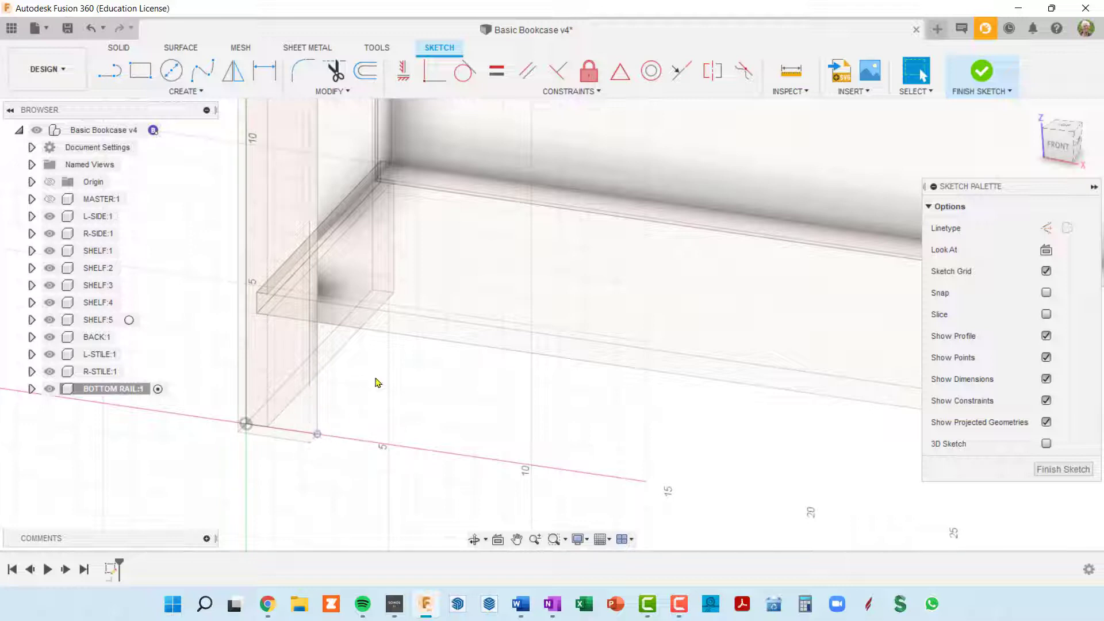
left_click(149, 76)
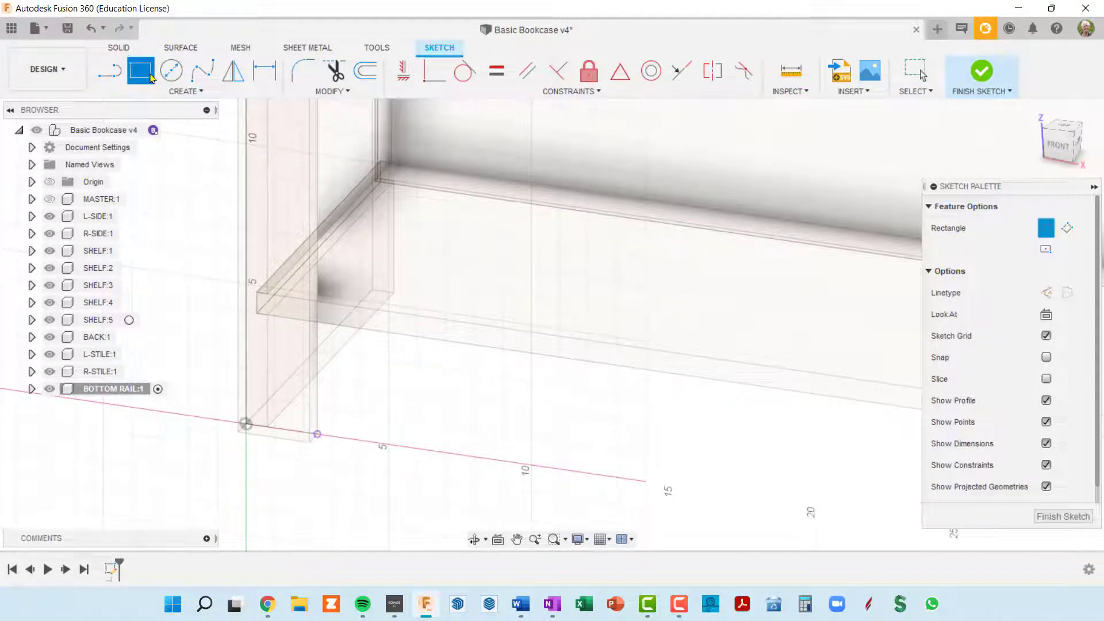
left_click(317, 436)
scroll(363, 394, "down", 4)
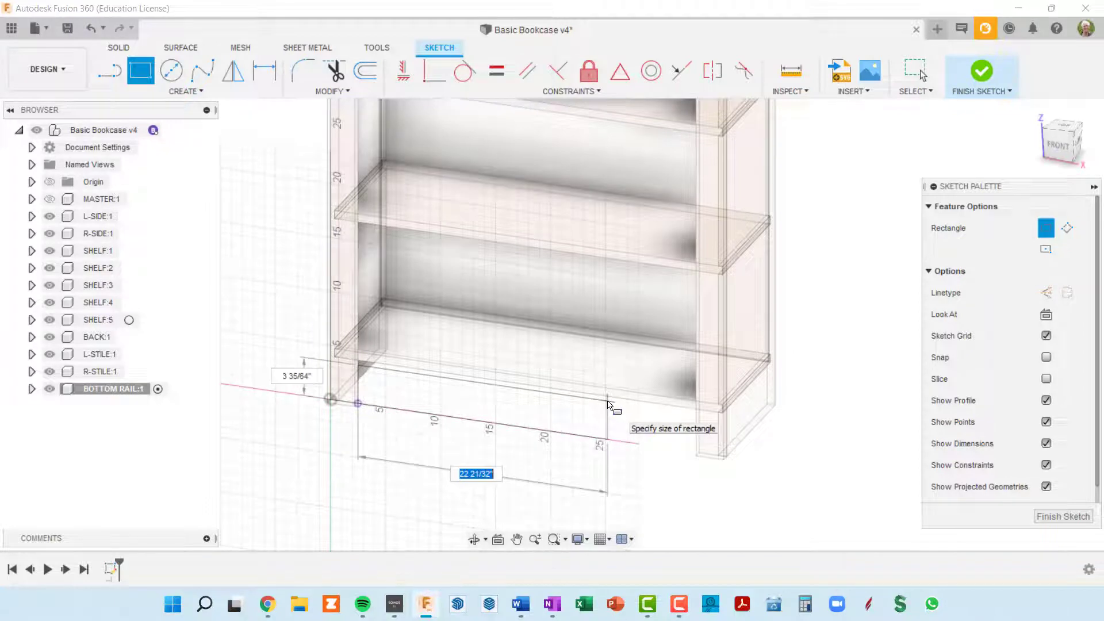
middle_click_drag(608, 401, 653, 403, "shift")
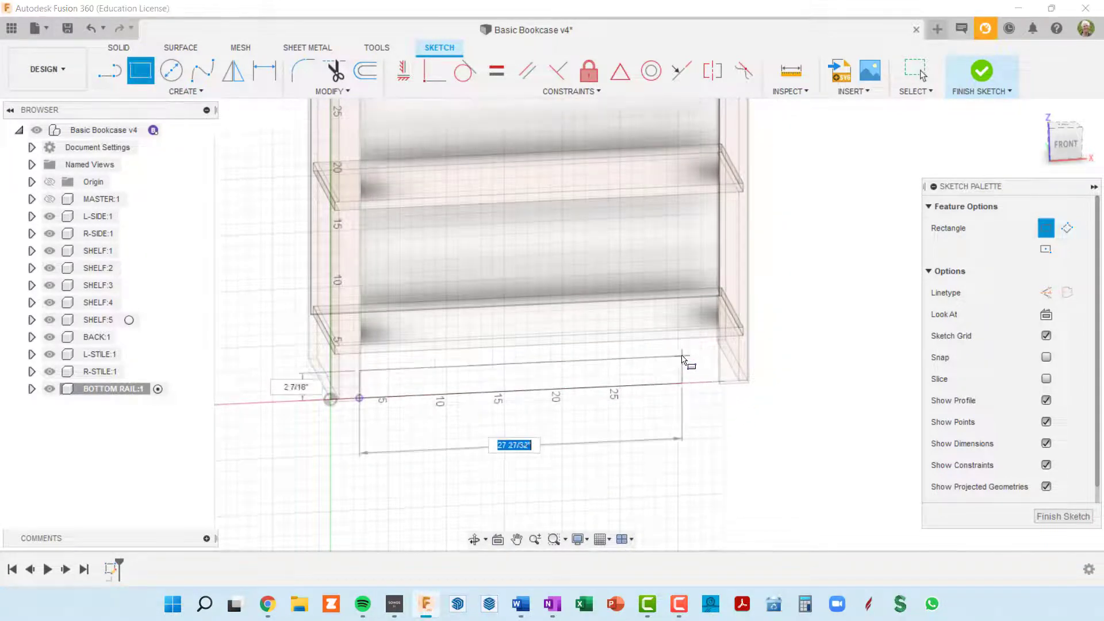
middle_click_drag(684, 352, 672, 352, "shift")
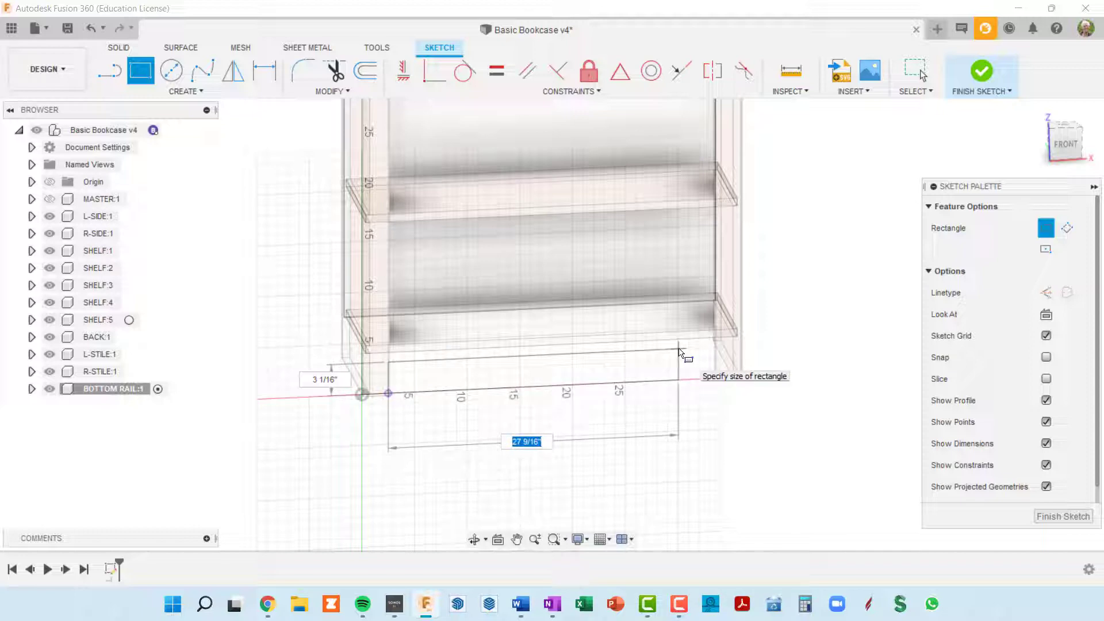
left_click(679, 352)
- Dimension the rectangle's lower edge with the expression caseWidth-2*stileWidth
scroll(612, 420, "up", 3)
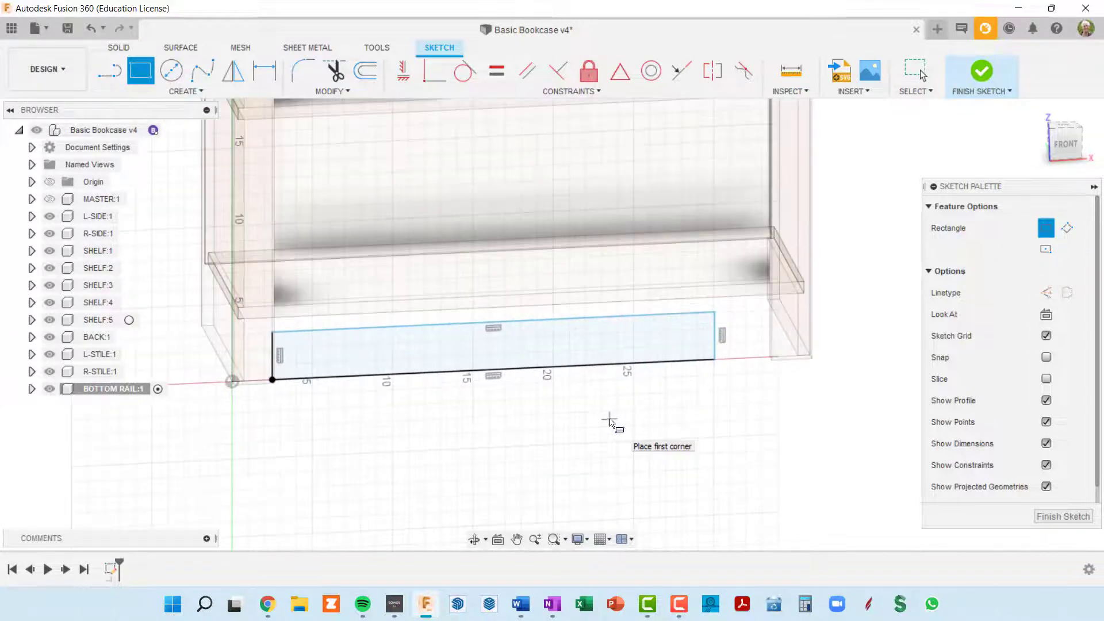
scroll(609, 419, "up", 1)
key("d")
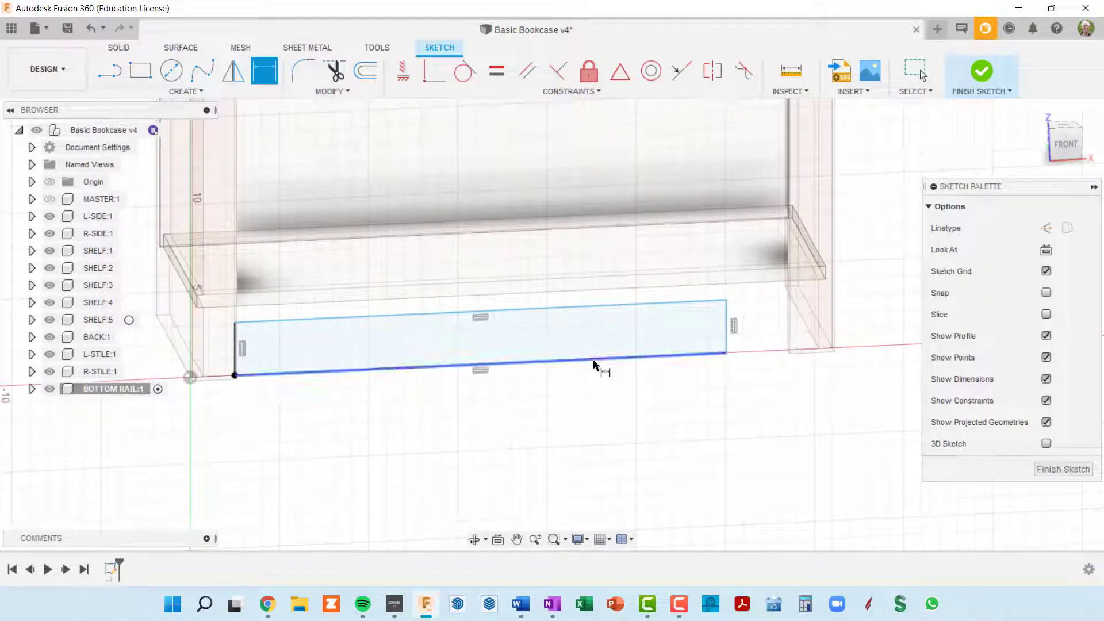
left_click(594, 361)
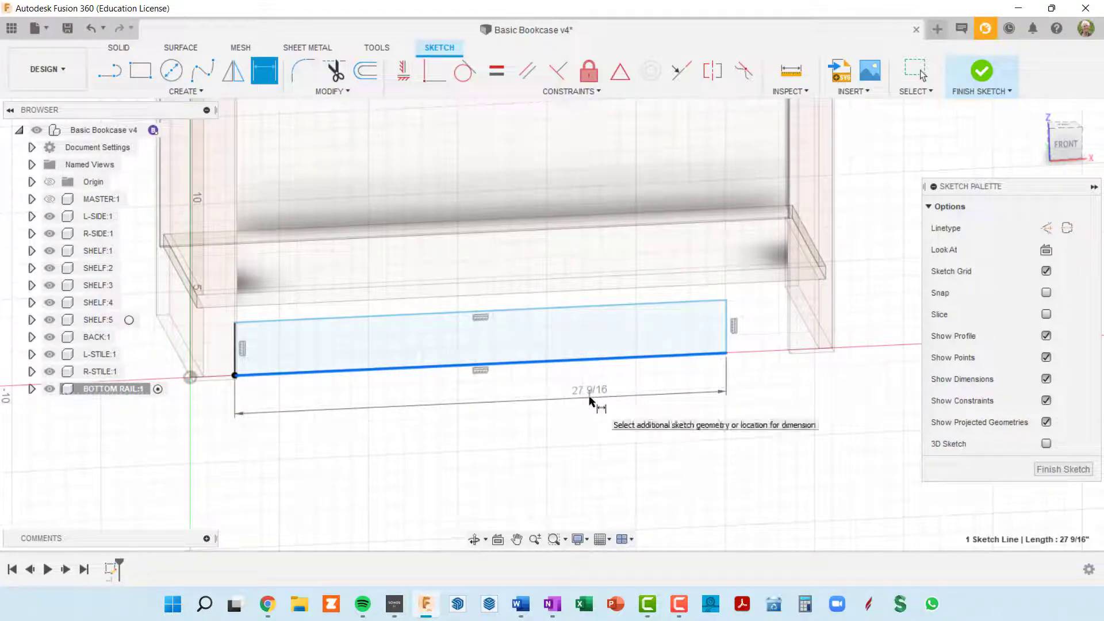
left_click(590, 402)
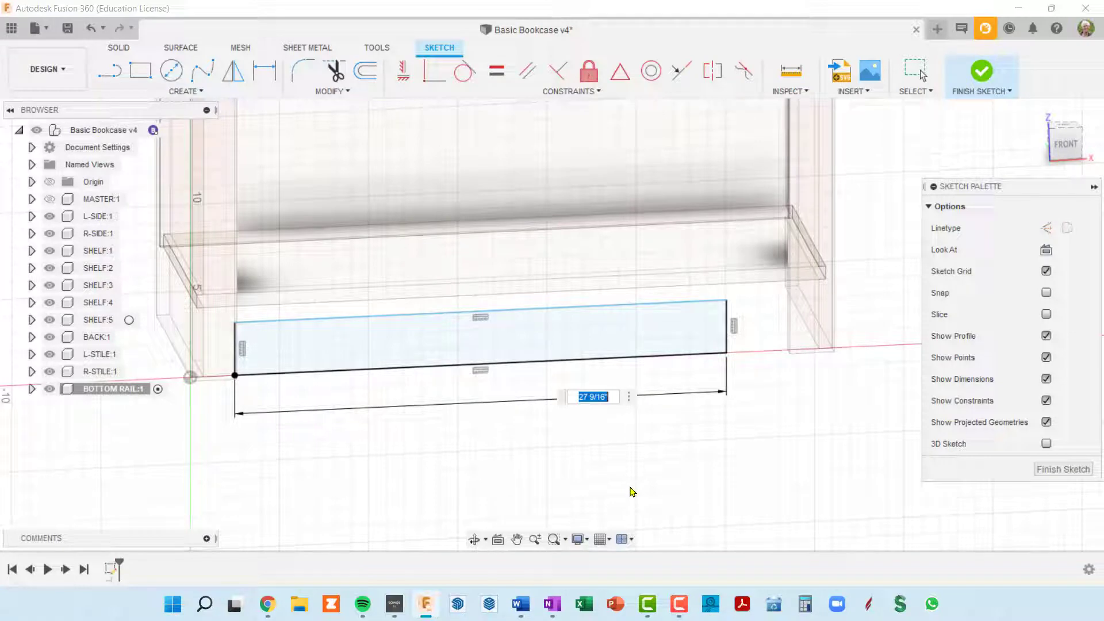
type("cas")
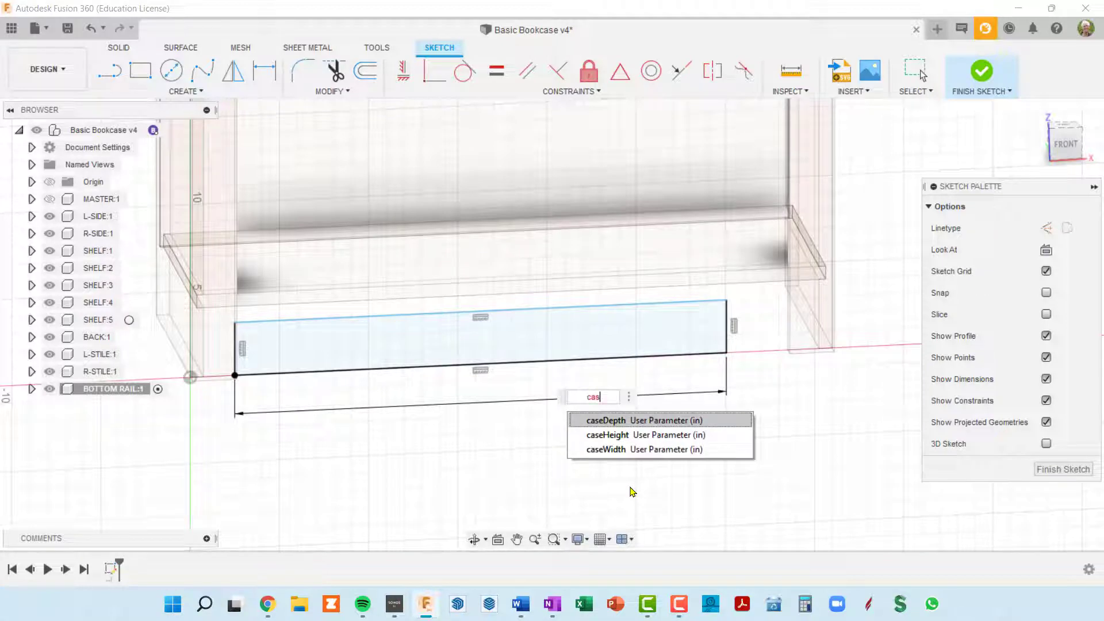
type("e")
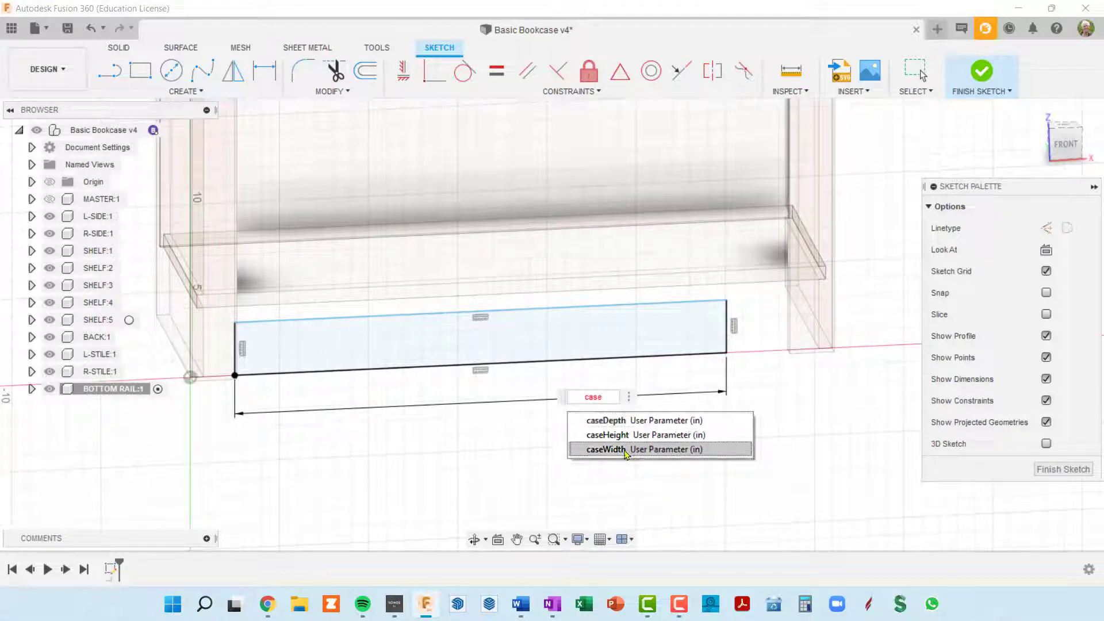
left_click(626, 451)
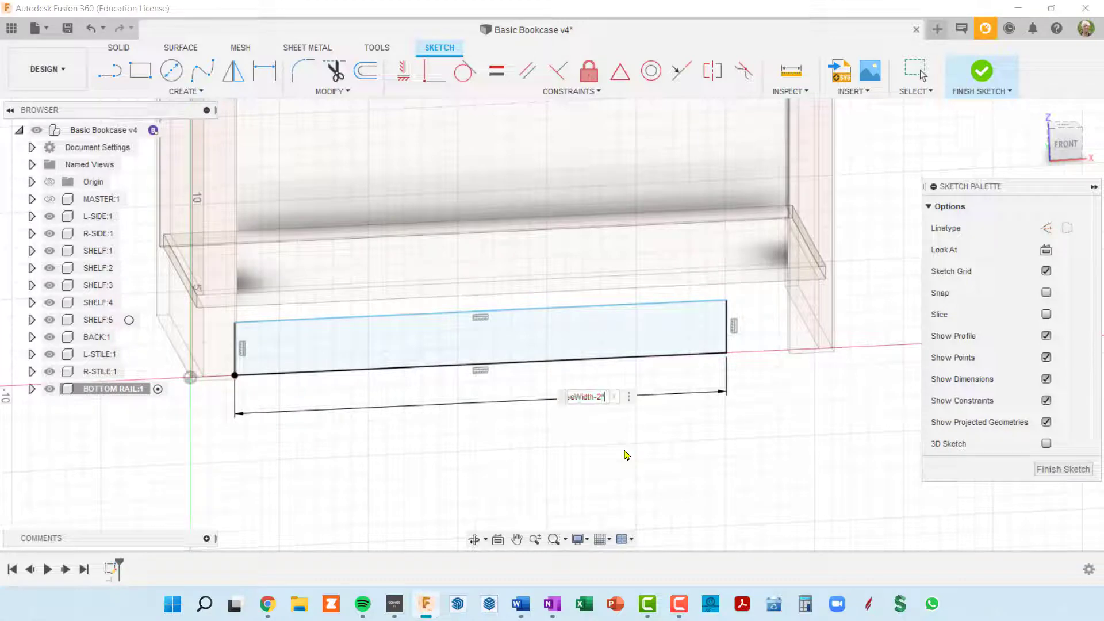
type("stile")
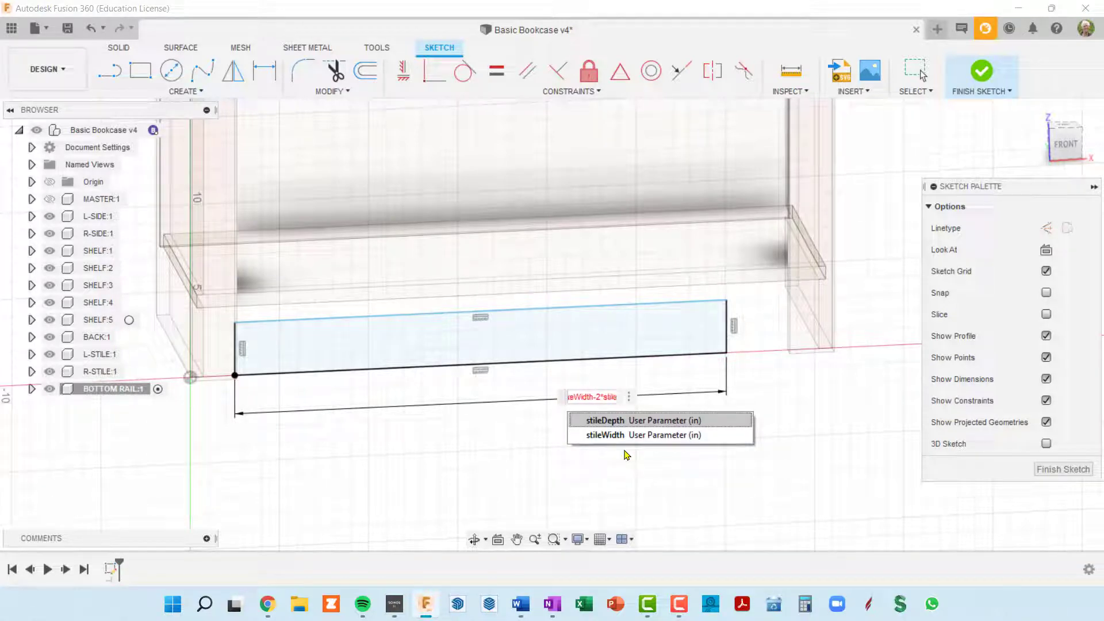
left_click(618, 437)
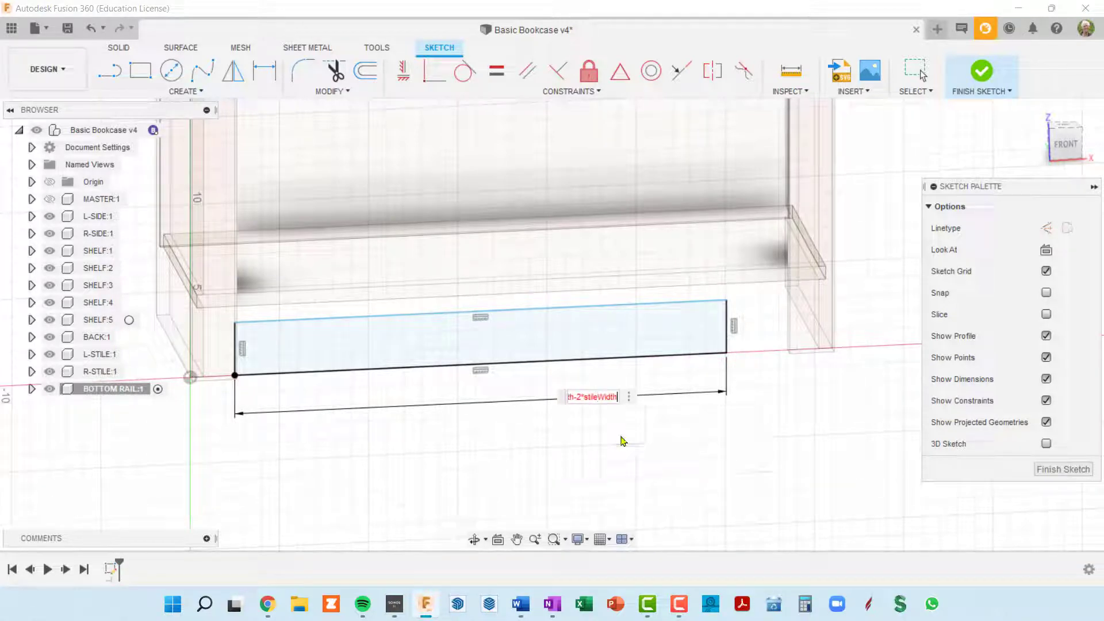
key("Return")
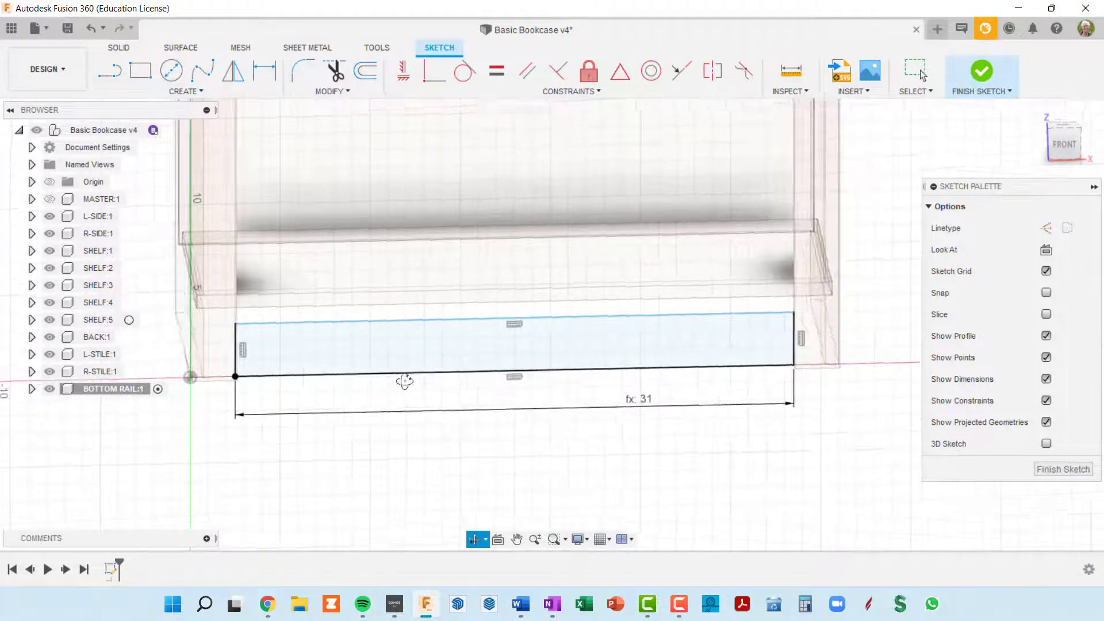
- Examine from several angles how the rail rectangle sits between the two stiles and under the bottom shelf
scroll(628, 435, "up", 3)
scroll(610, 417, "down", 3)
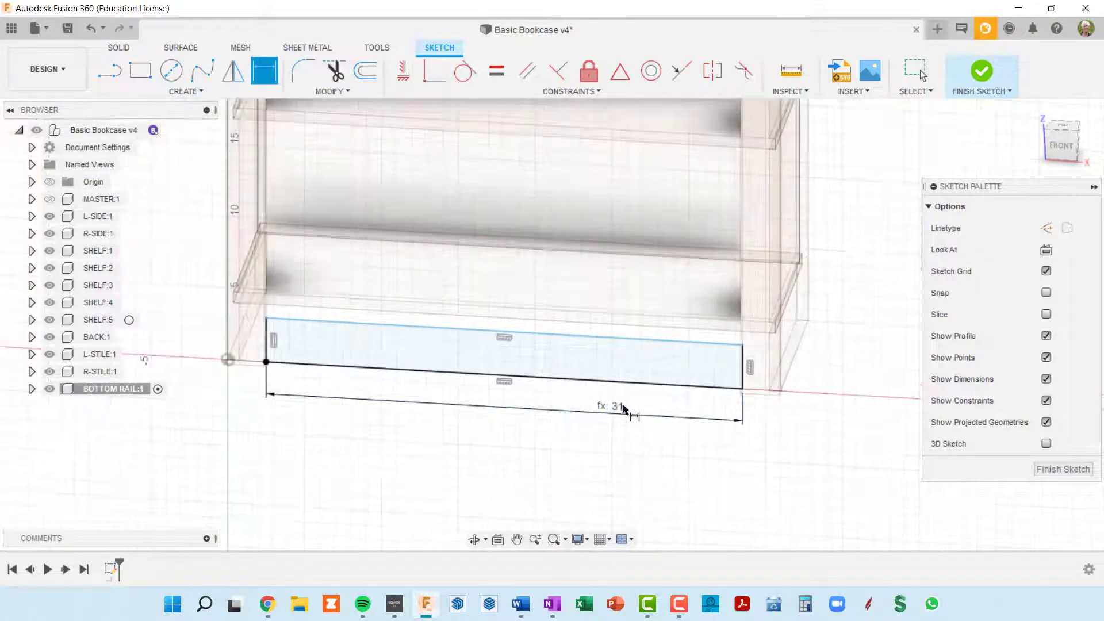
middle_click_drag(639, 396, 715, 422, "shift")
middle_click_drag(669, 165, 661, 315)
scroll(619, 278, "up", 4)
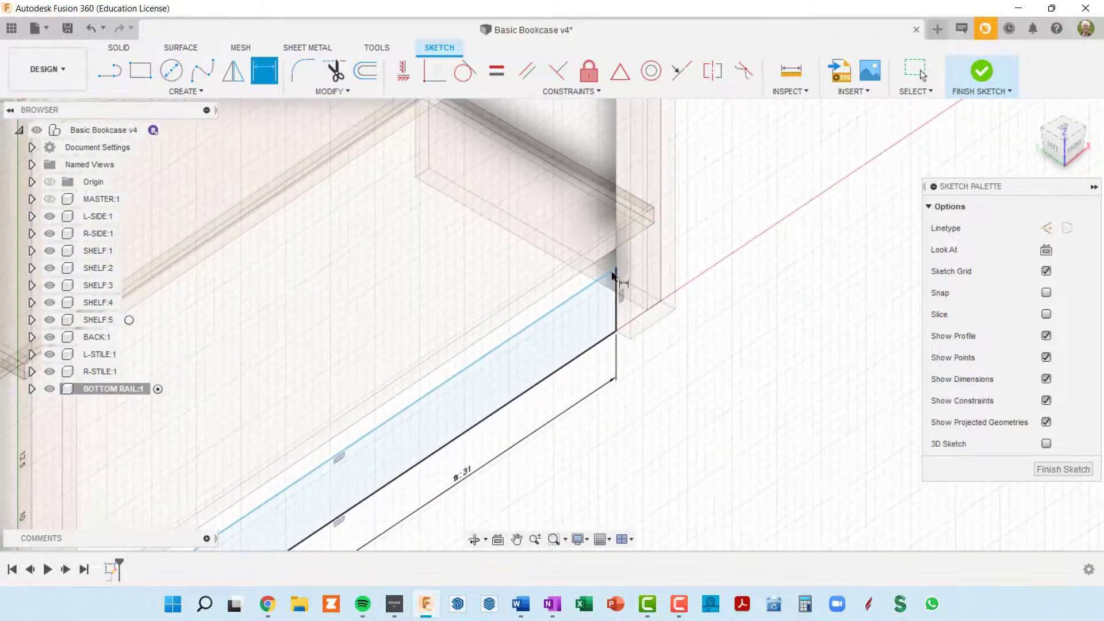
scroll(618, 273, "down", 6)
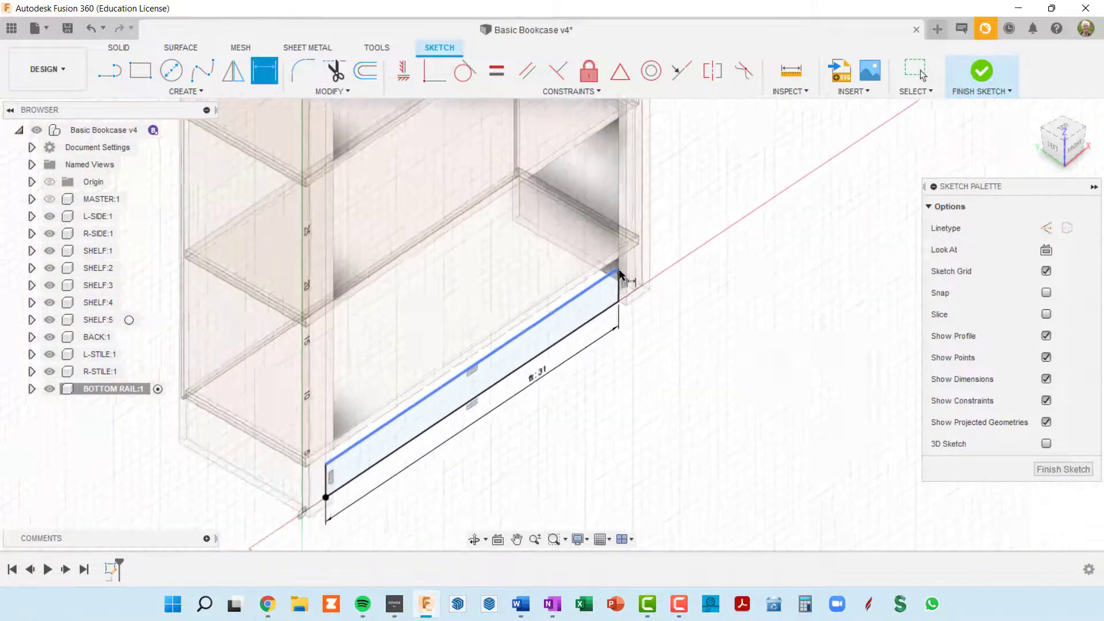
mouse_move(598, 311)
middle_mouse_down("shift")
mouse_move(542, 353)
mouse_move(535, 170)
middle_mouse_up("shift")
scroll(420, 384, "up", 2)
scroll(421, 381, "down", 3)
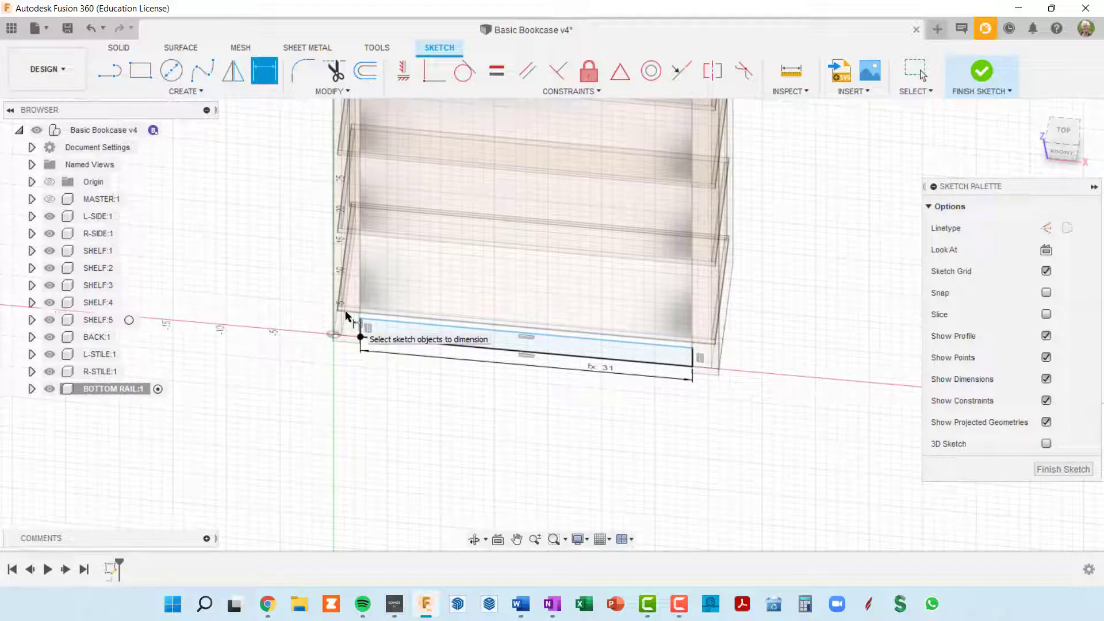
- Dimension the height of the bottom rail rectangle along its left edge, using the kickHeight user parameter
scroll(604, 375, "up", 5)
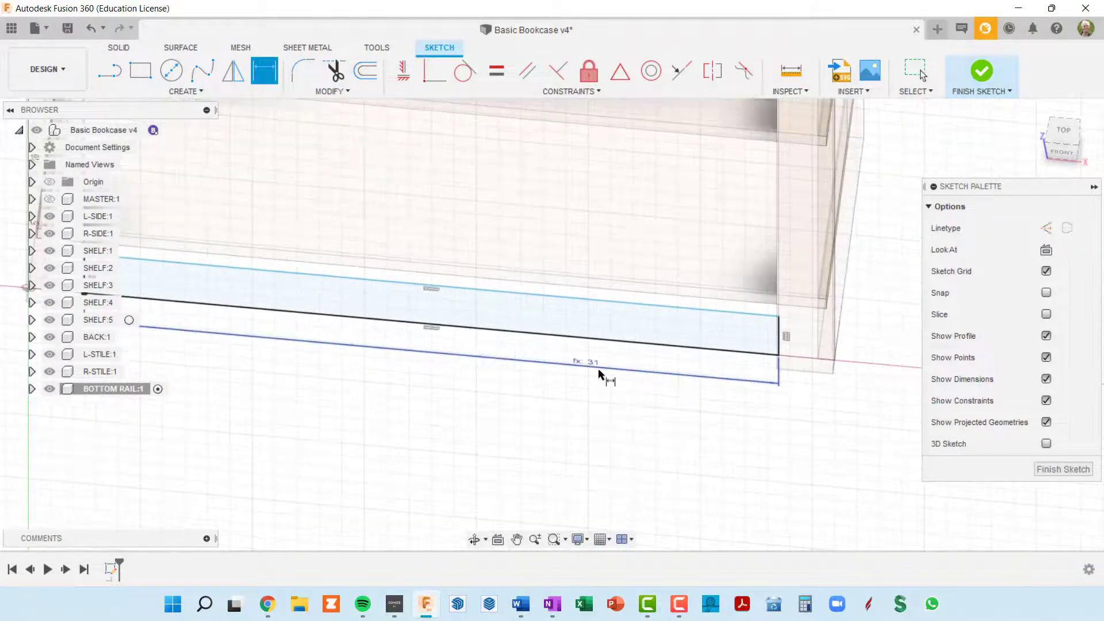
middle_click_drag(614, 369, 688, 377, "shift")
scroll(598, 286, "down", 2)
middle_click_drag(619, 371, 564, 270, "shift")
scroll(445, 316, "up", 1)
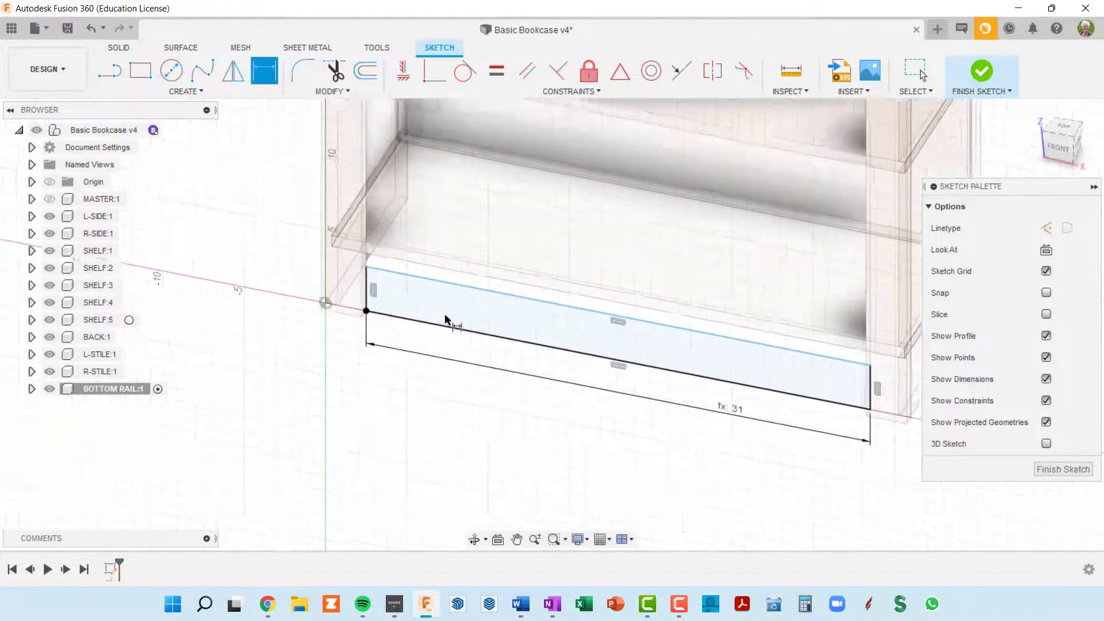
scroll(445, 318, "up", 1)
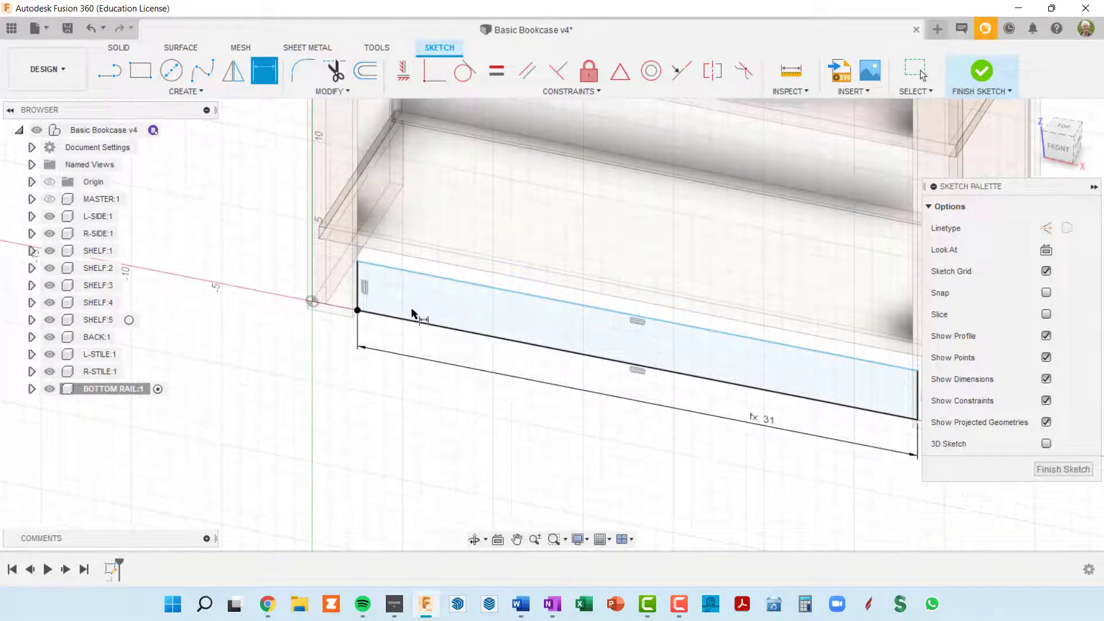
left_click(359, 283)
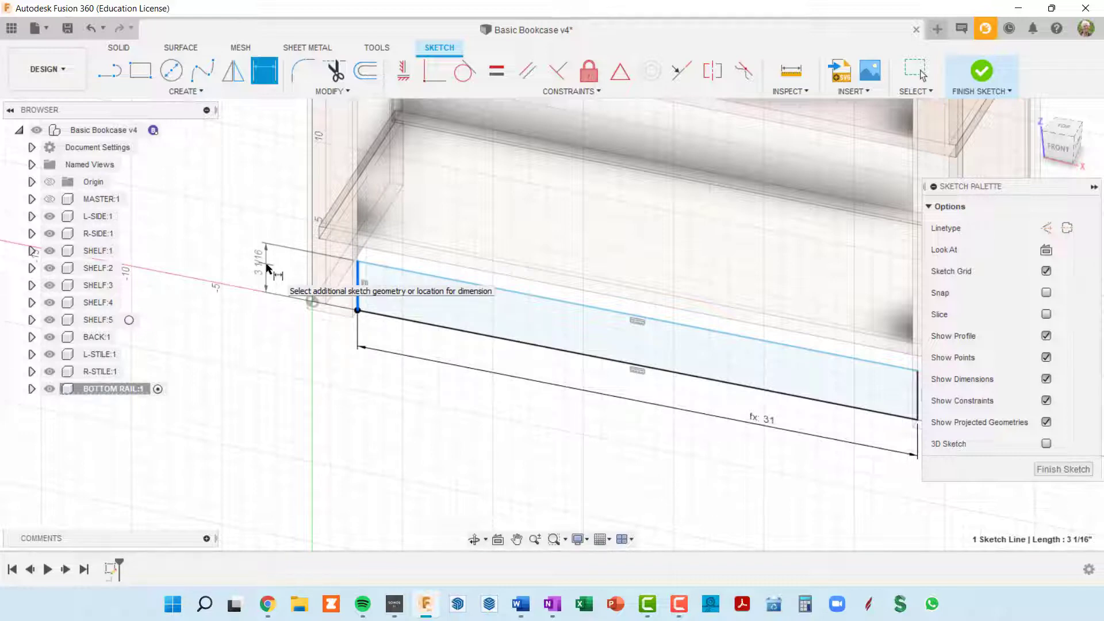
left_click(267, 268)
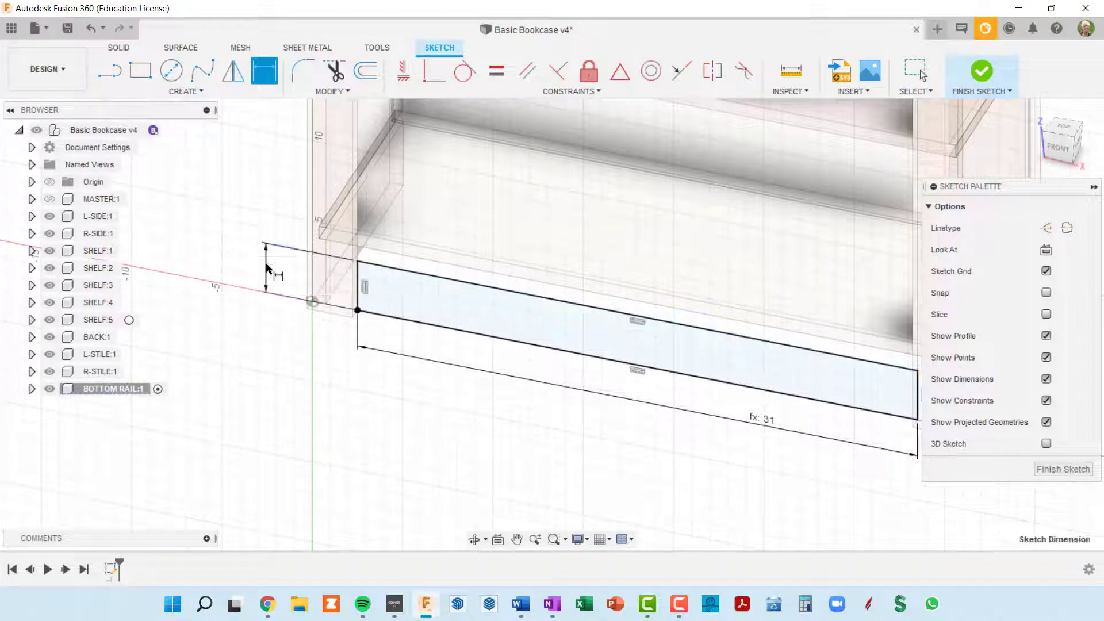
type("kick")
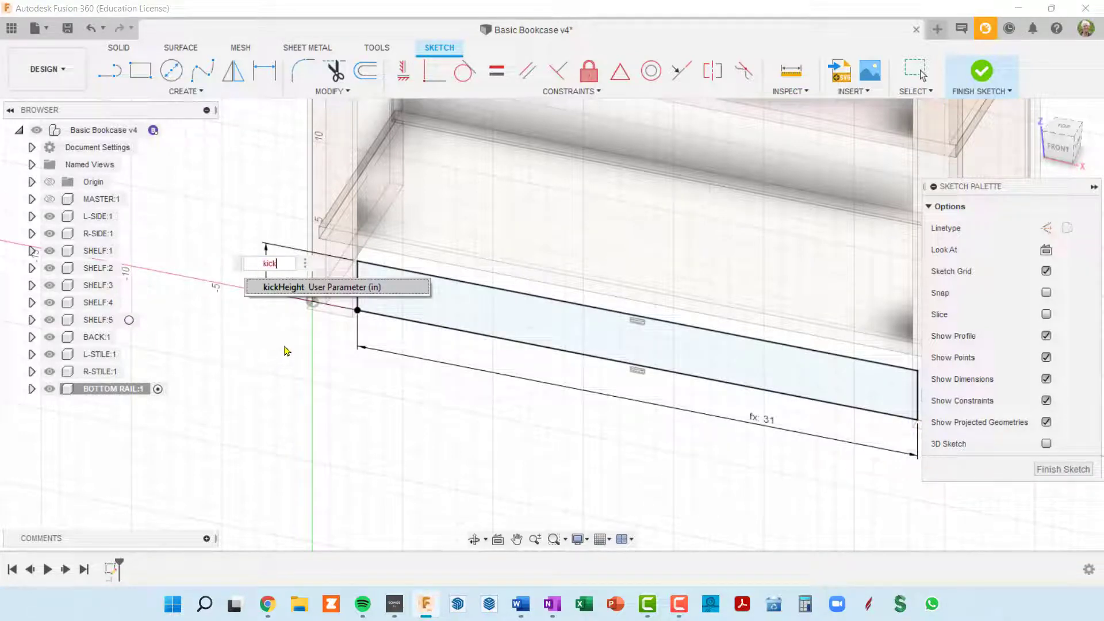
- Set the bottom rail rectangle's height dimension to the kickHeight parameter
left_click(299, 287)
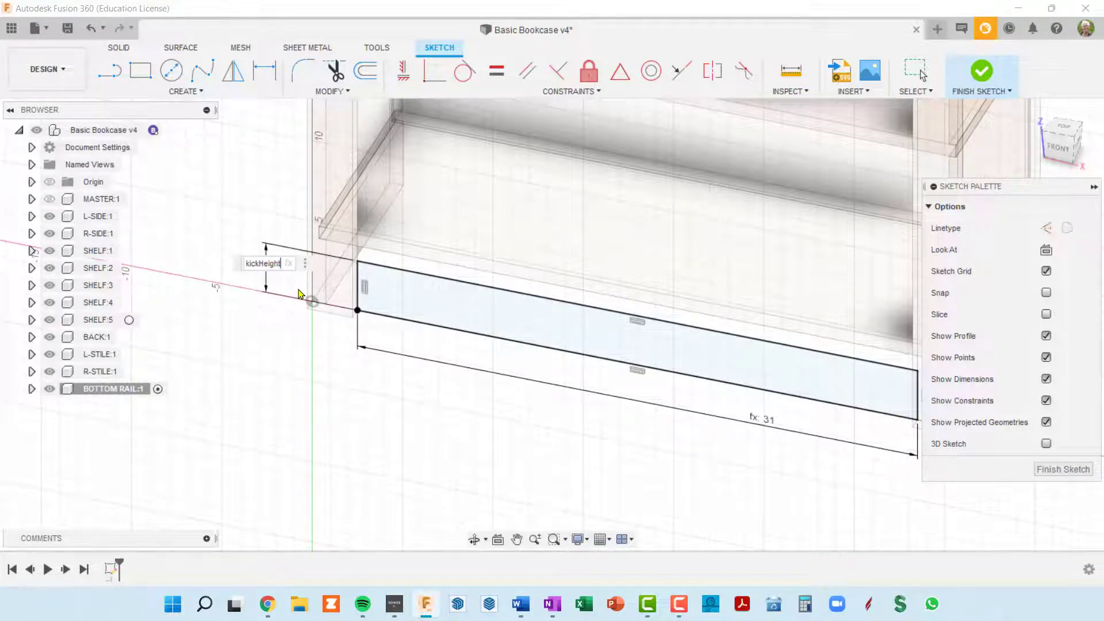
key("Return")
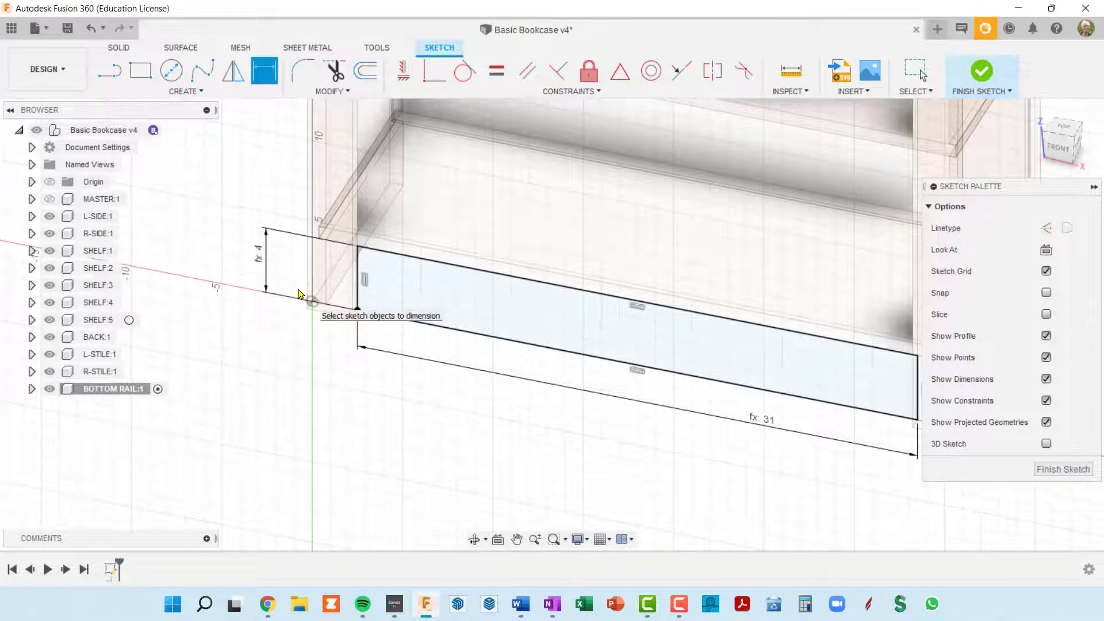
key("Escape")
- Set the bottom rail sketch's height dimension to kickHeight+plyShelf so the rail also covers the bottom shelf's edge
middle_click_drag(452, 377, 365, 297, "shift")
key("d")
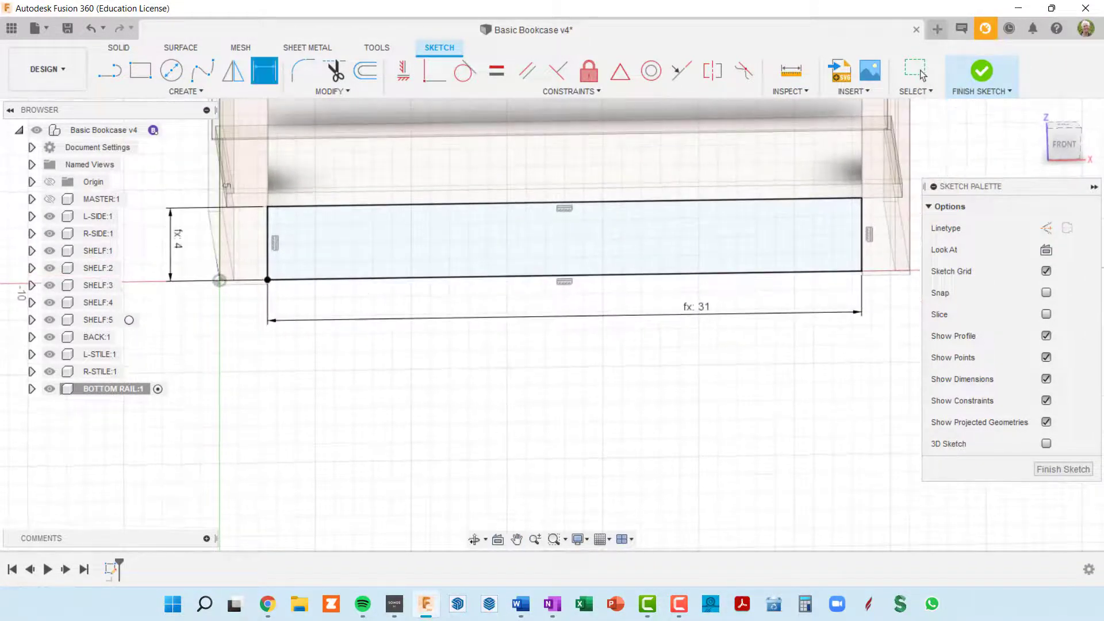
left_click(1068, 145)
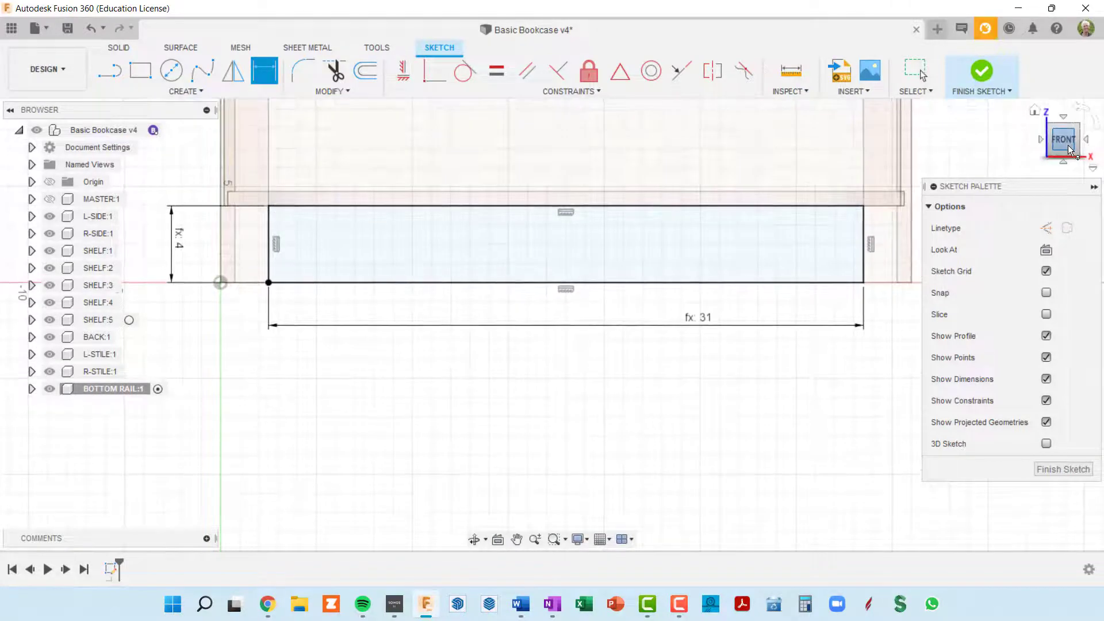
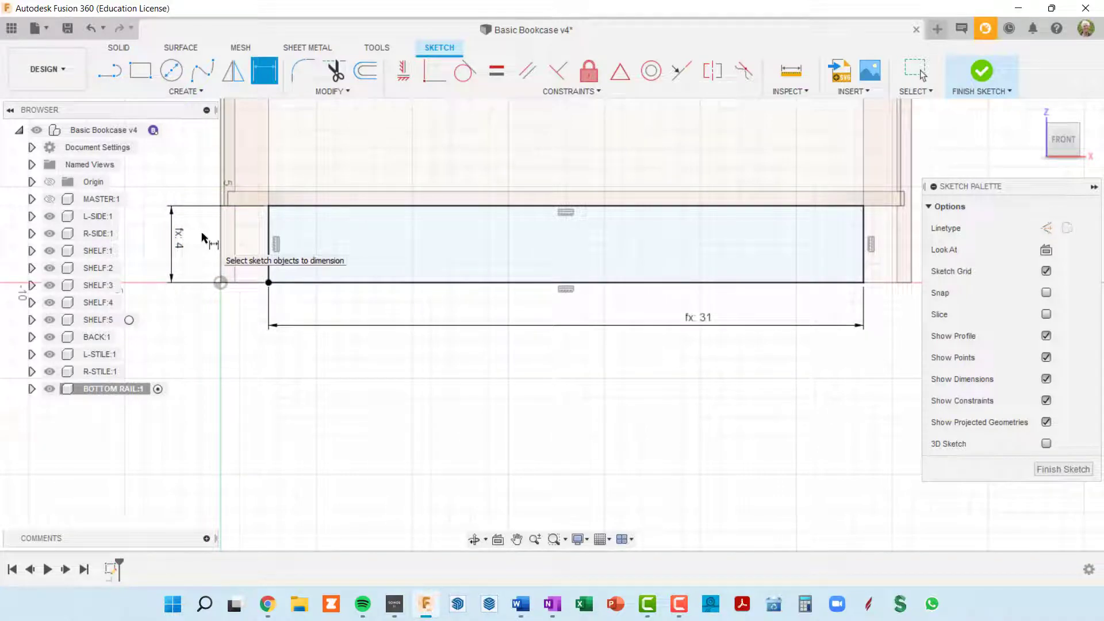
key("Escape")
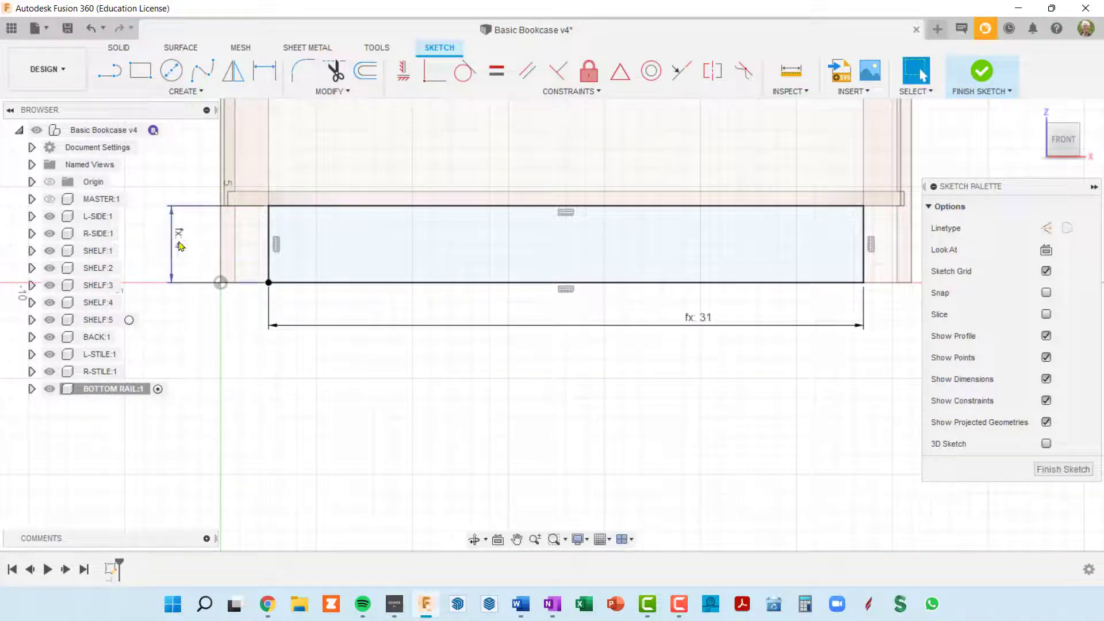
double_click(179, 246)
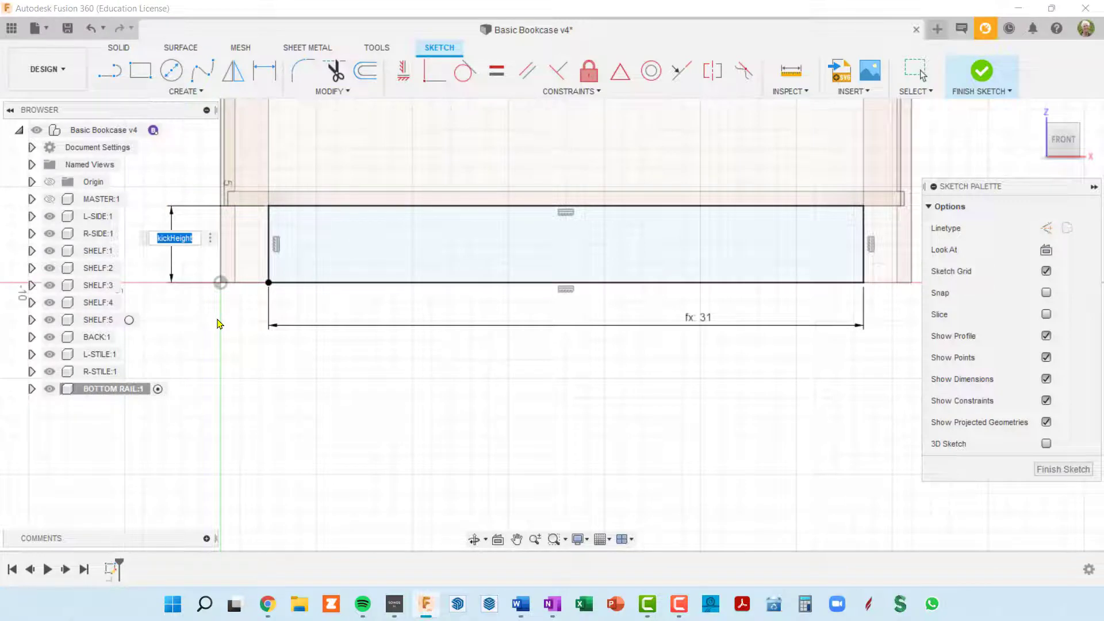
key("Home")
key("End")
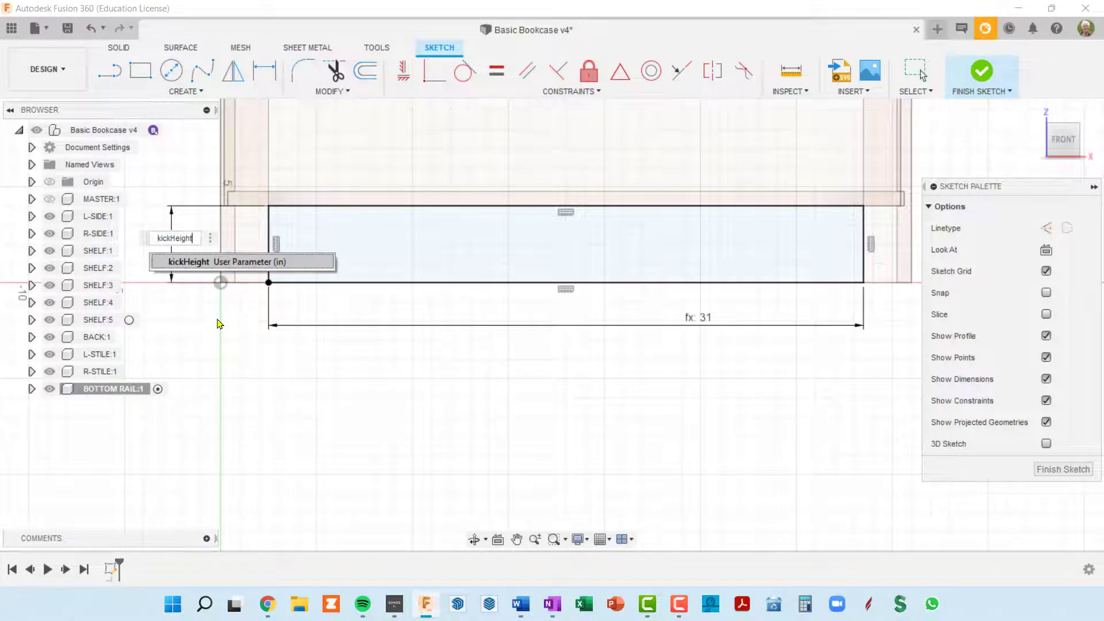
type("+")
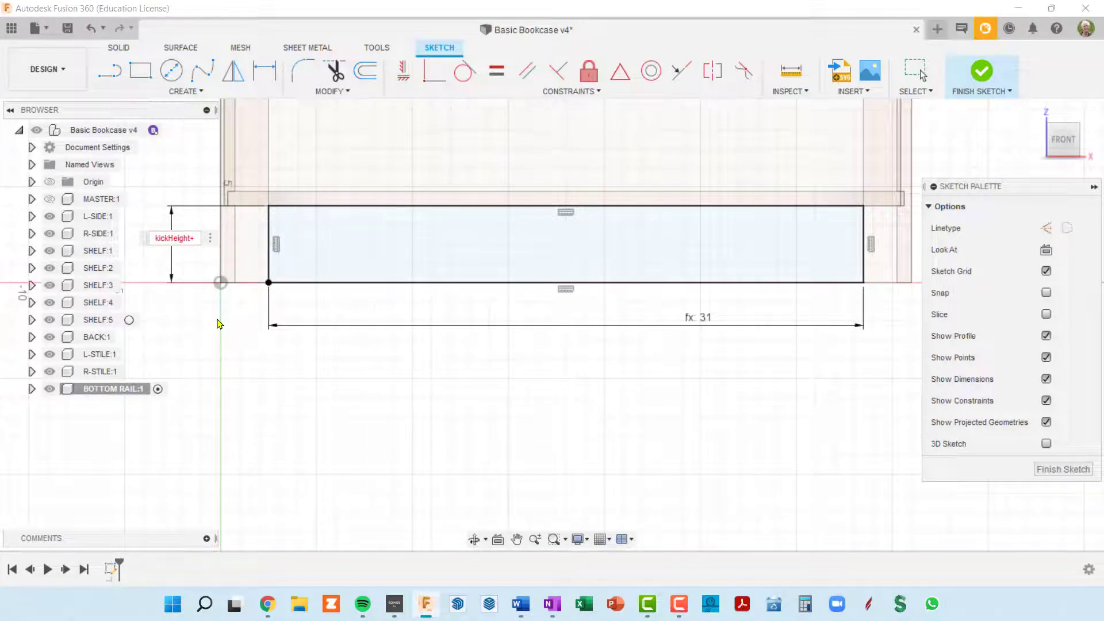
type("ply")
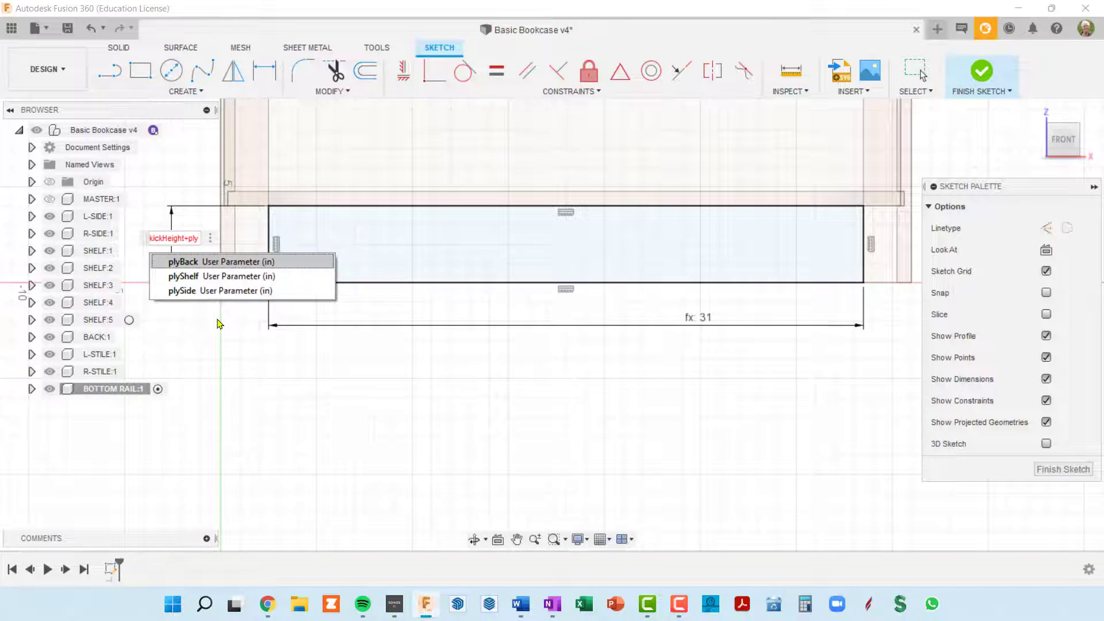
left_click(205, 277)
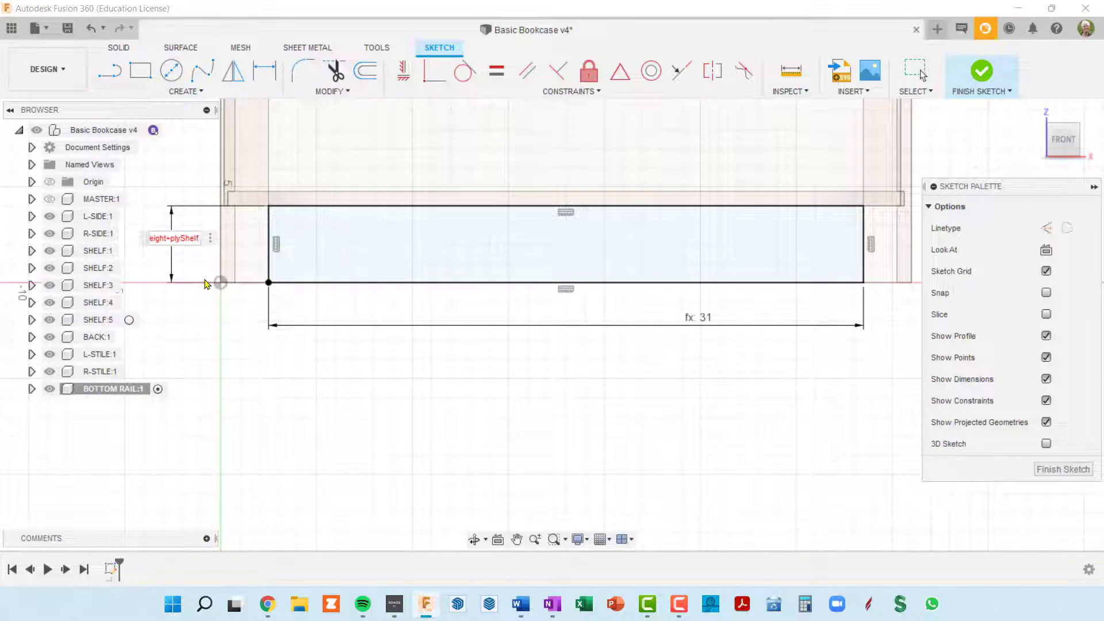
key("Return")
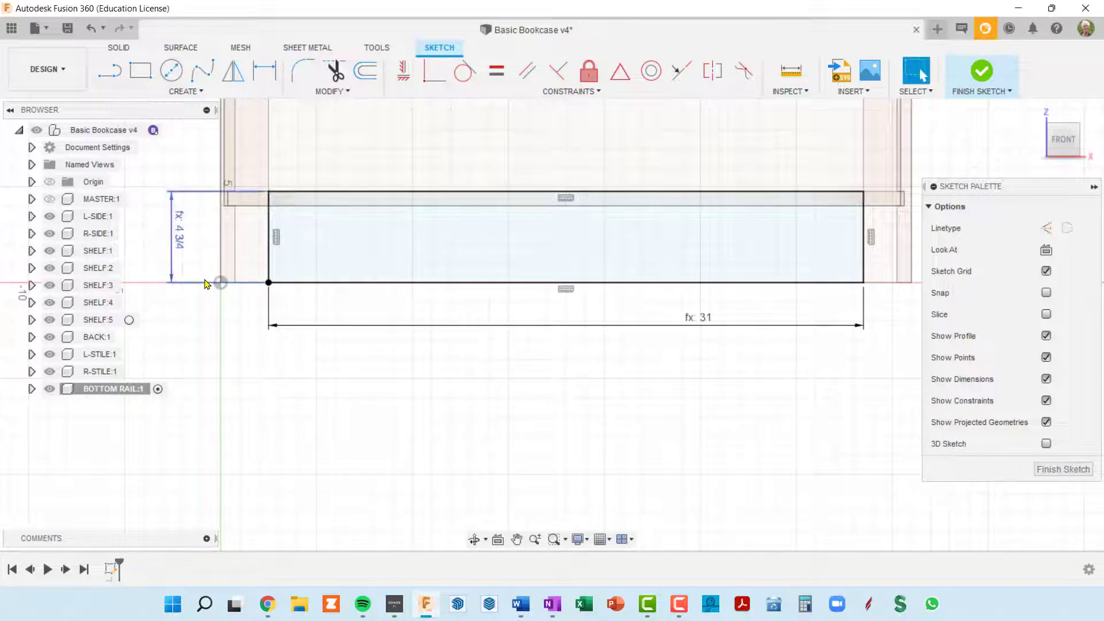
- Check the bottom rail profile against the shelf and stiles, and finish the sketch
left_click(551, 253)
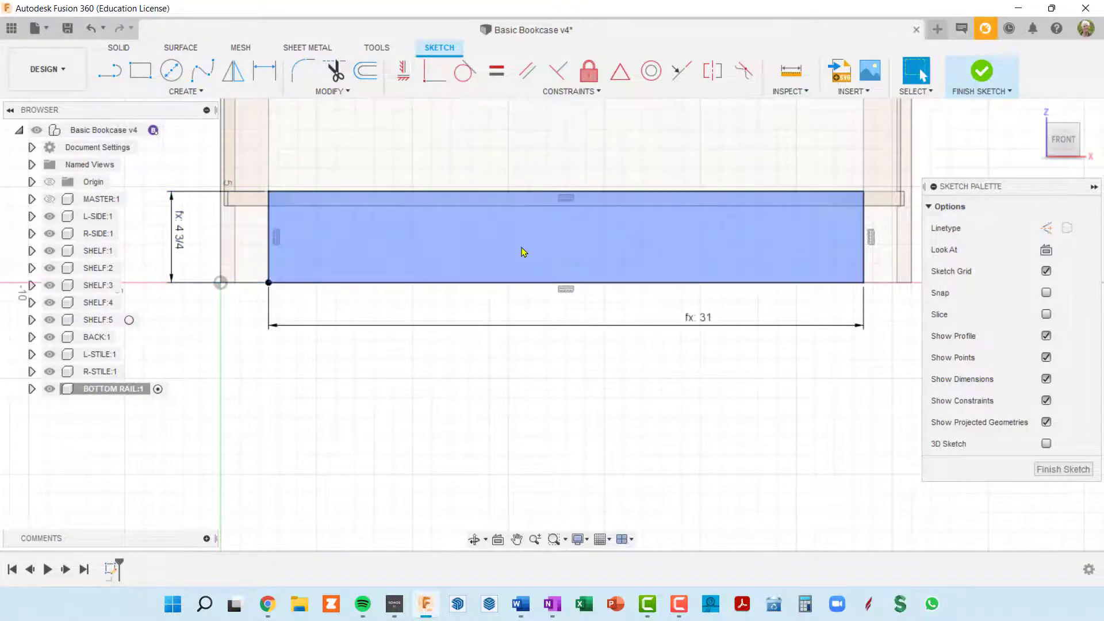
middle_click_drag(524, 249, 548, 320)
scroll(664, 307, "down", 3)
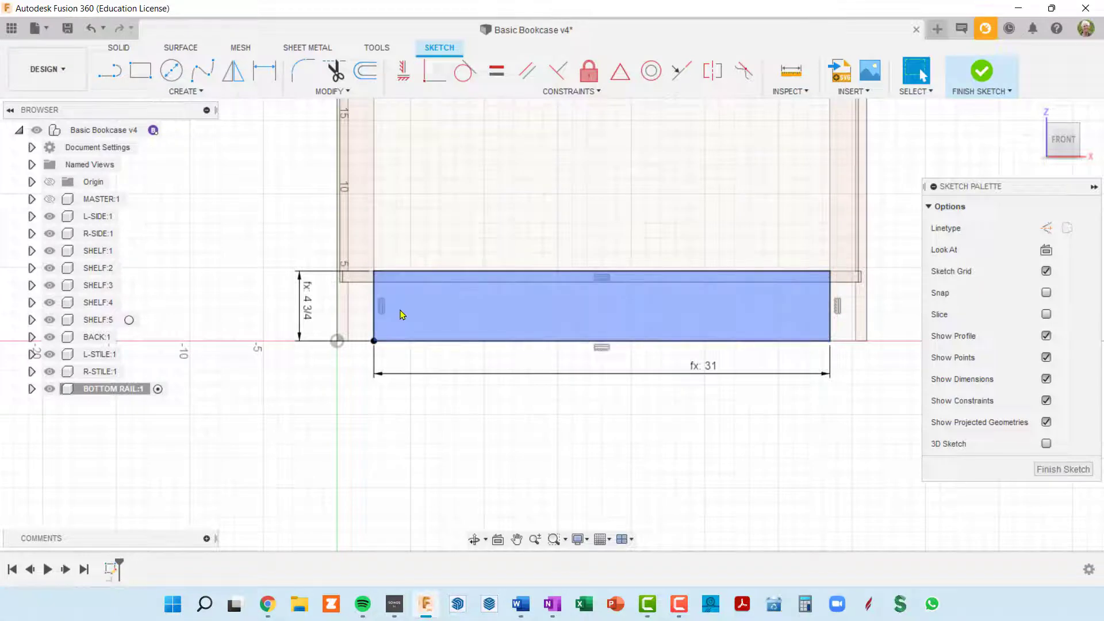
left_click(411, 284)
middle_click_drag(448, 299, 435, 311, "shift")
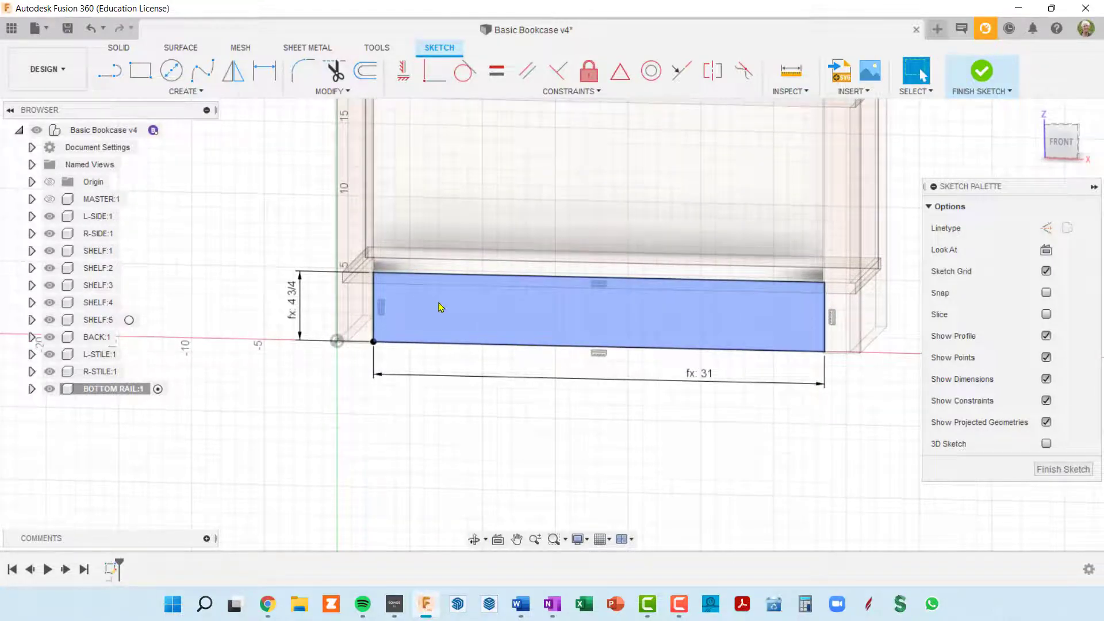
mouse_move(530, 302)
middle_mouse_down("shift")
mouse_move(505, 298)
mouse_move(525, 324)
middle_mouse_up("shift")
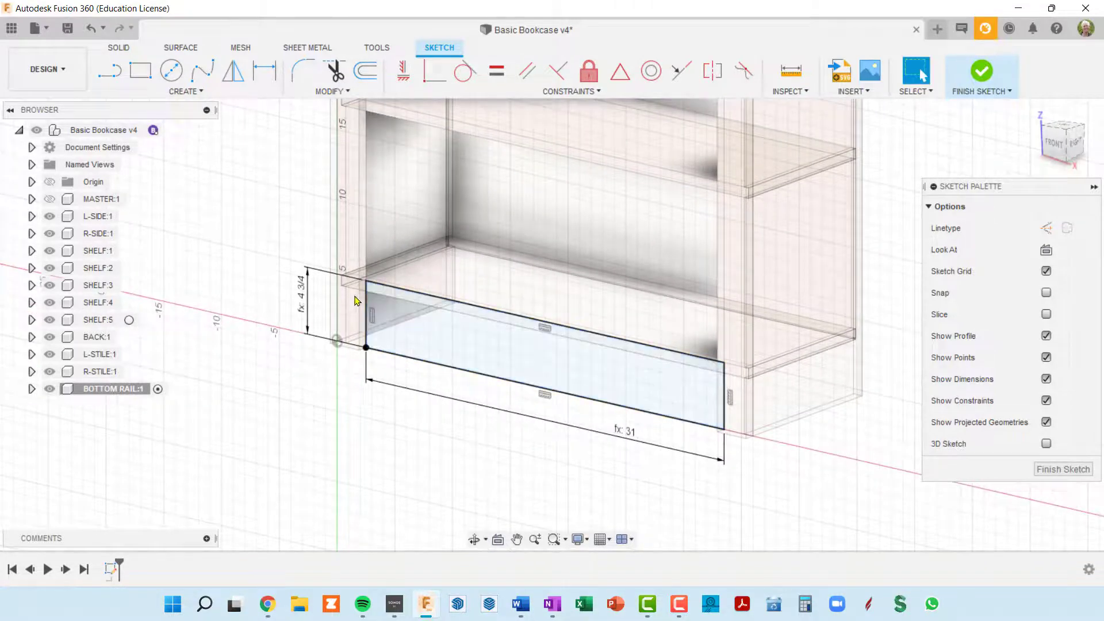
scroll(361, 294, "up", 4)
scroll(378, 297, "down", 5)
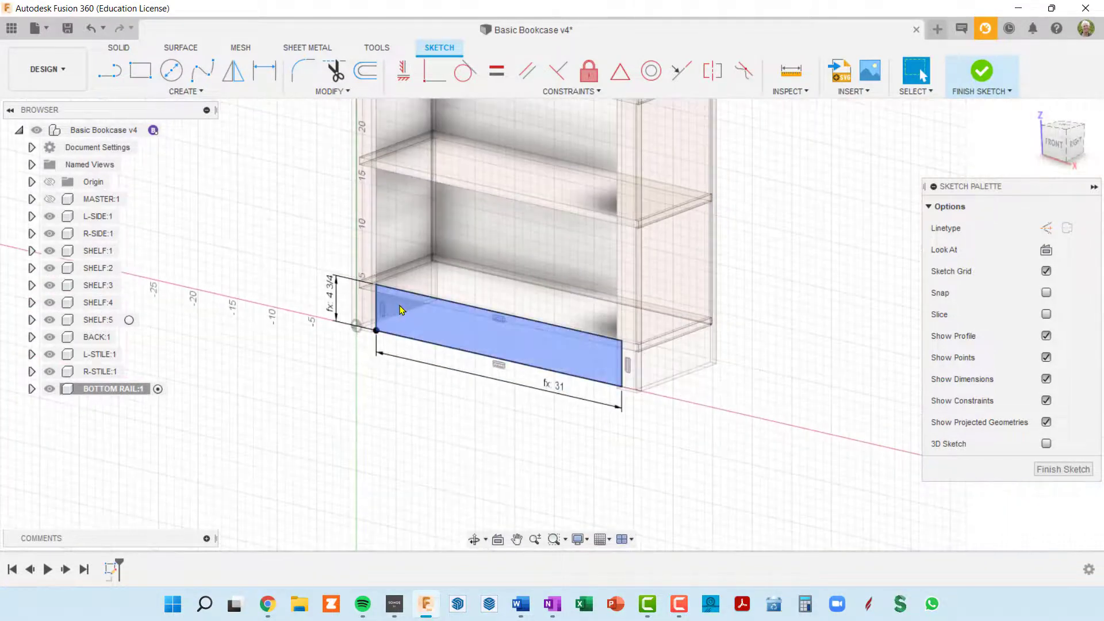
middle_click_drag(411, 325, 419, 333, "shift")
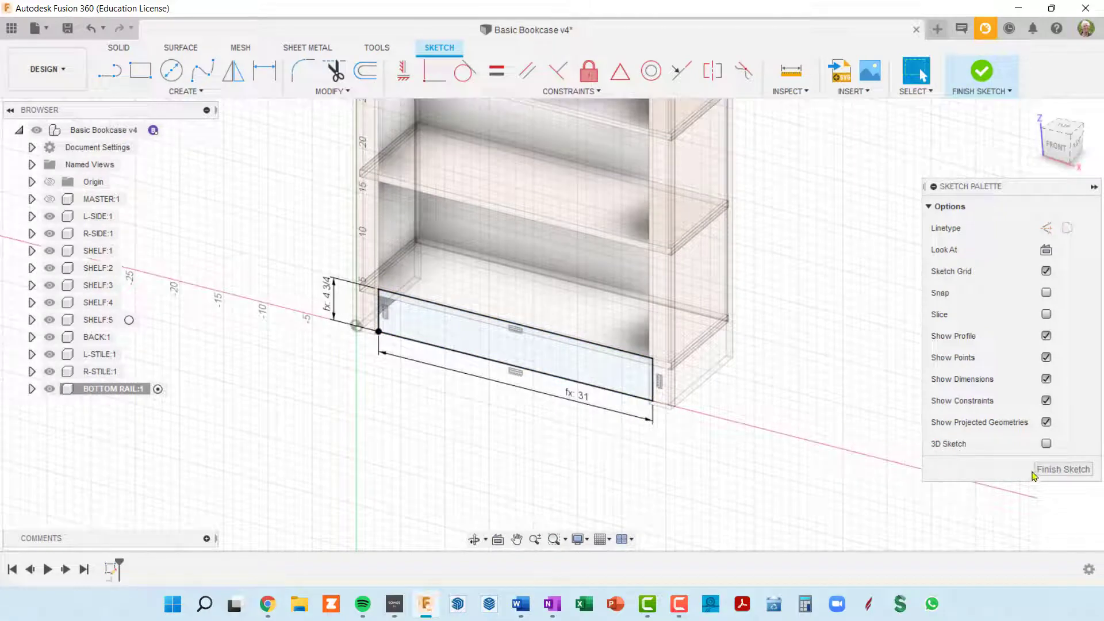
left_click(1055, 471)
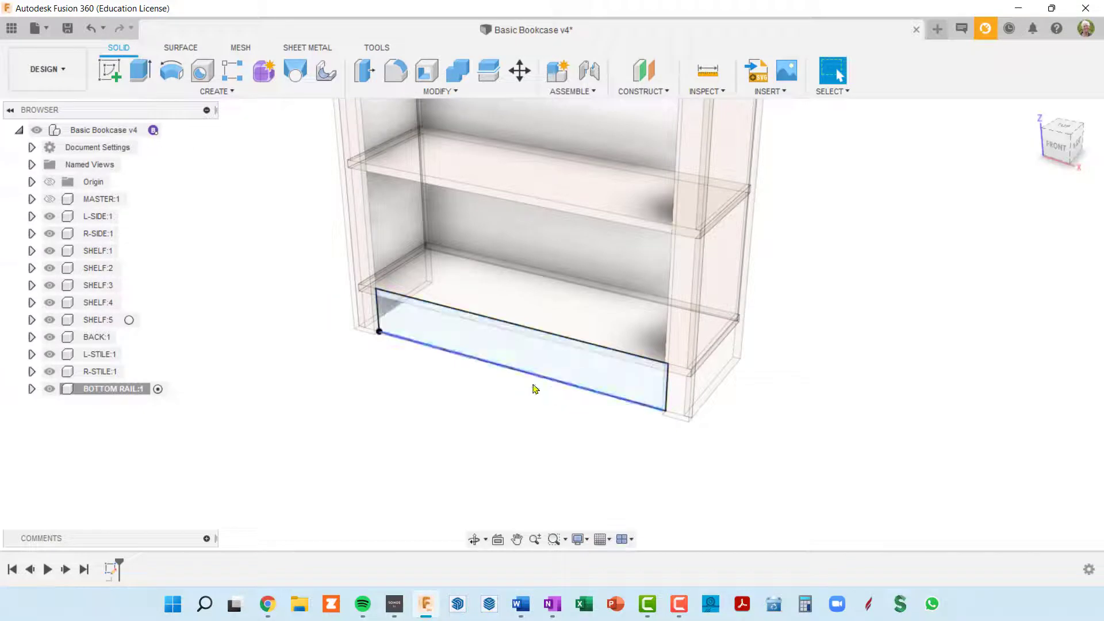
key("Return")
left_click(468, 341)
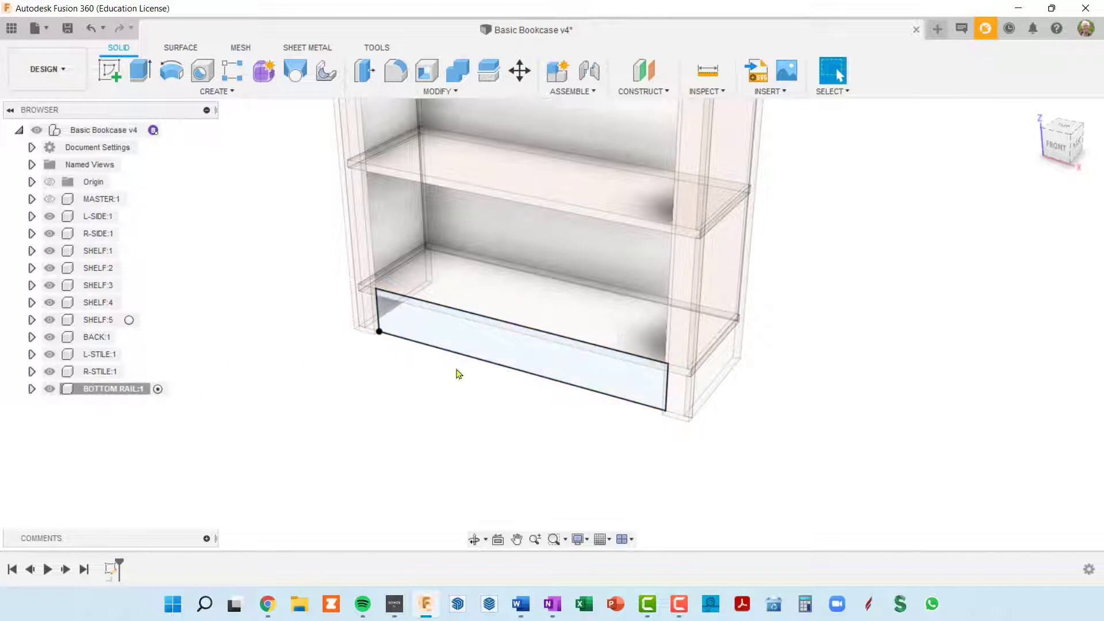
left_click(140, 70)
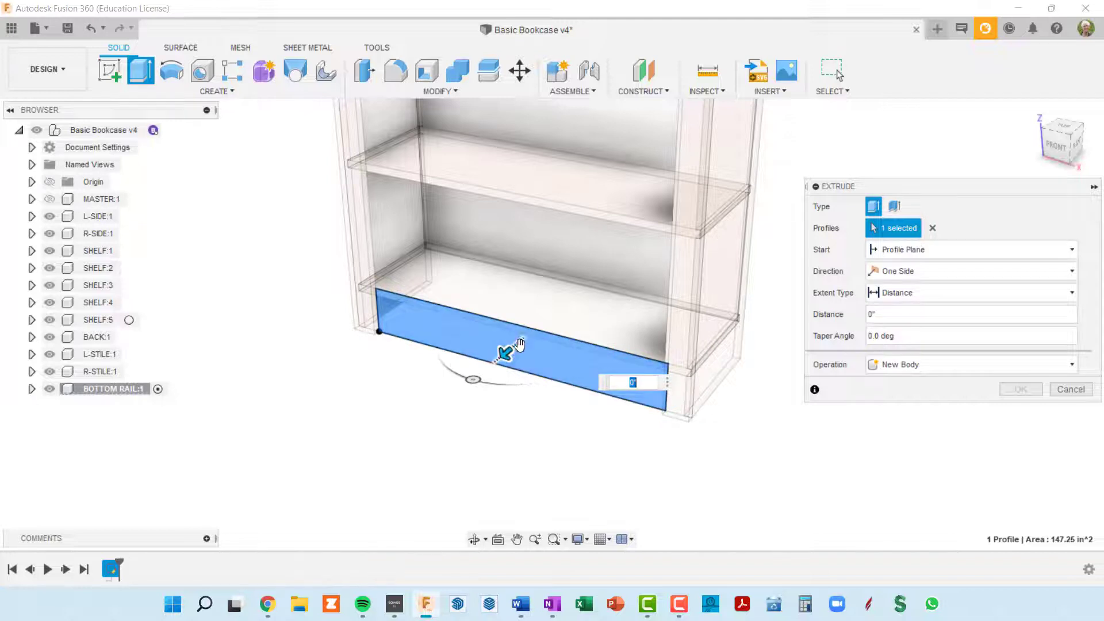
left_click_drag(502, 353, 495, 356)
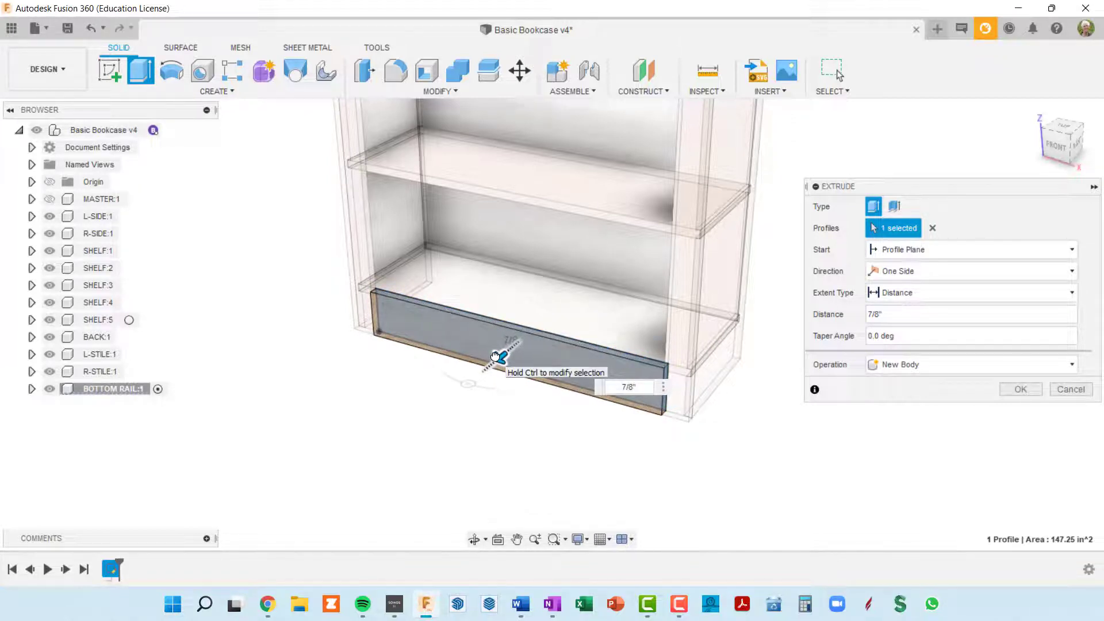
scroll(591, 424, "up", 3)
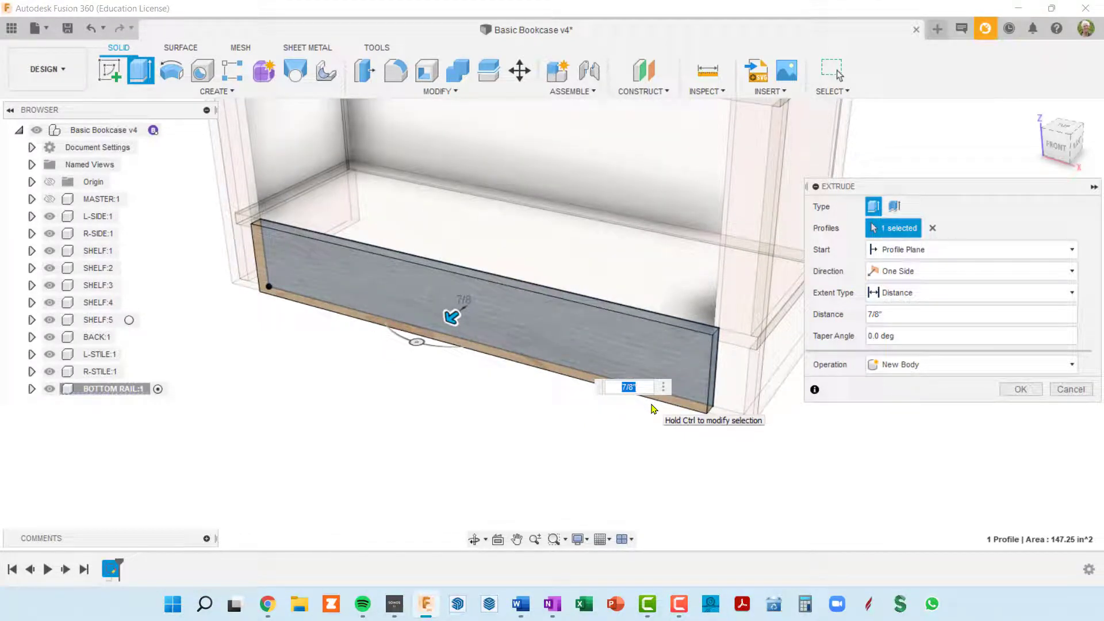
type("stile")
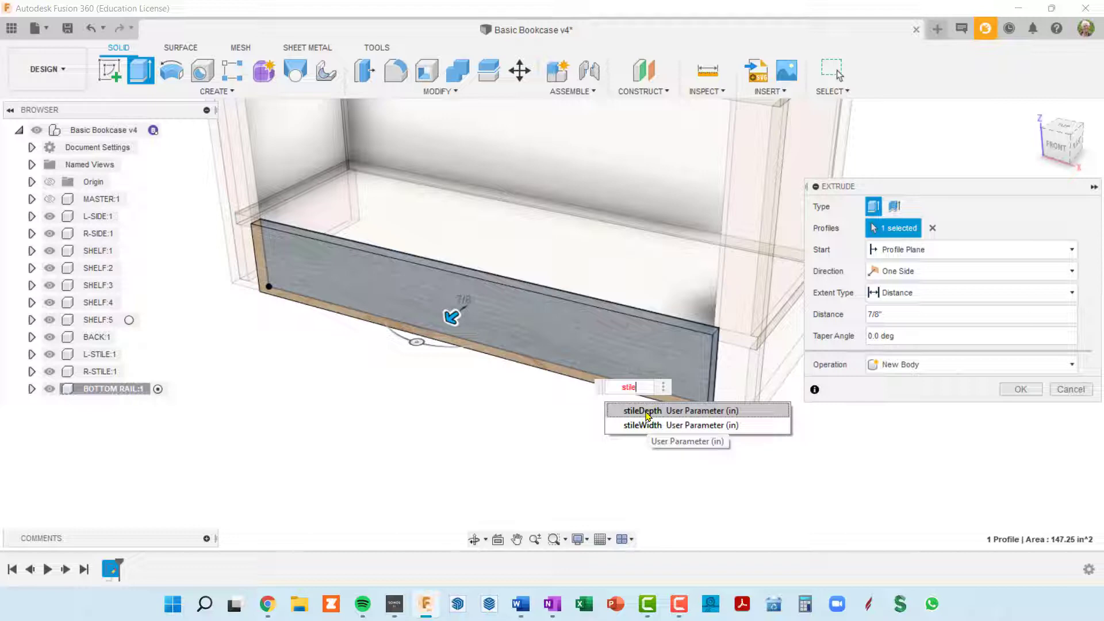
left_click(647, 411)
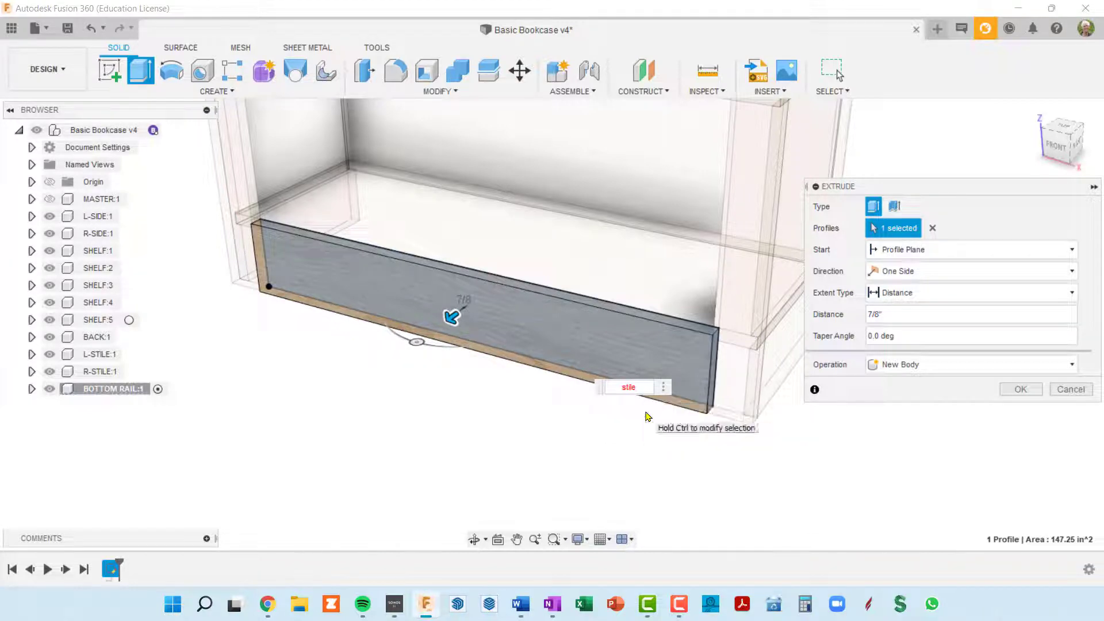
key("Escape")
- Rename the user parameter stileDepth to trimDepth and accept the parameter changes
left_click(528, 348)
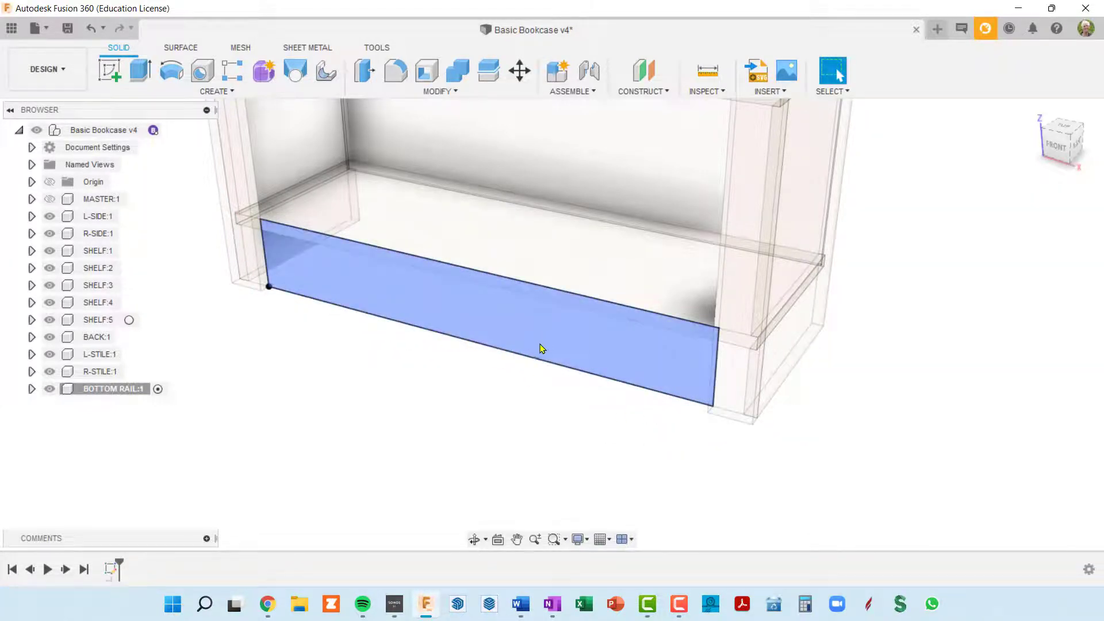
left_click(514, 368)
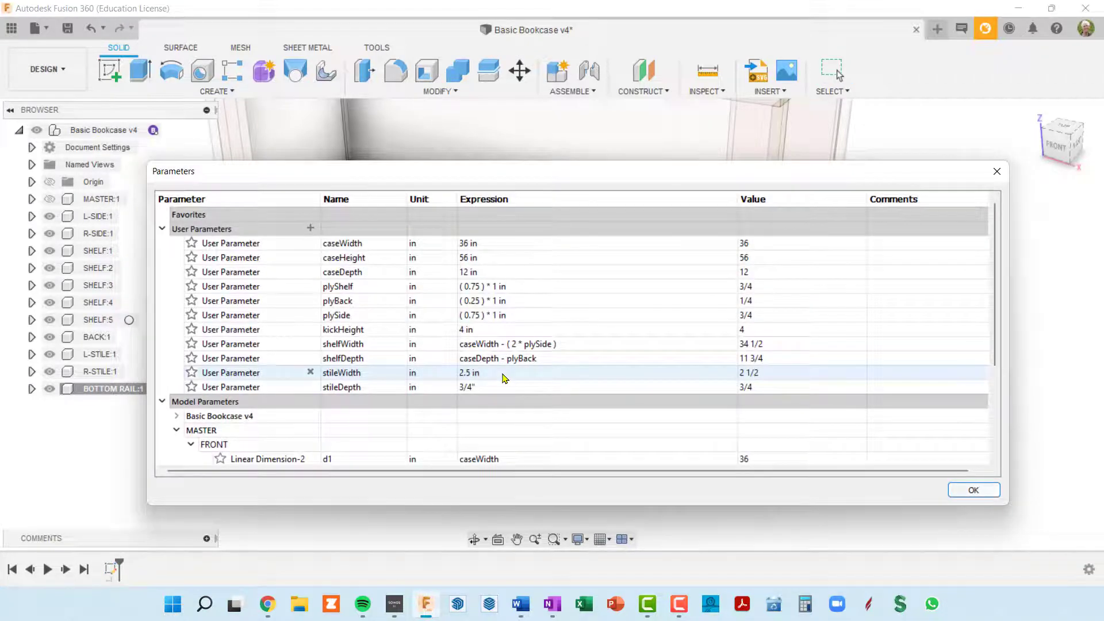
double_click(354, 389)
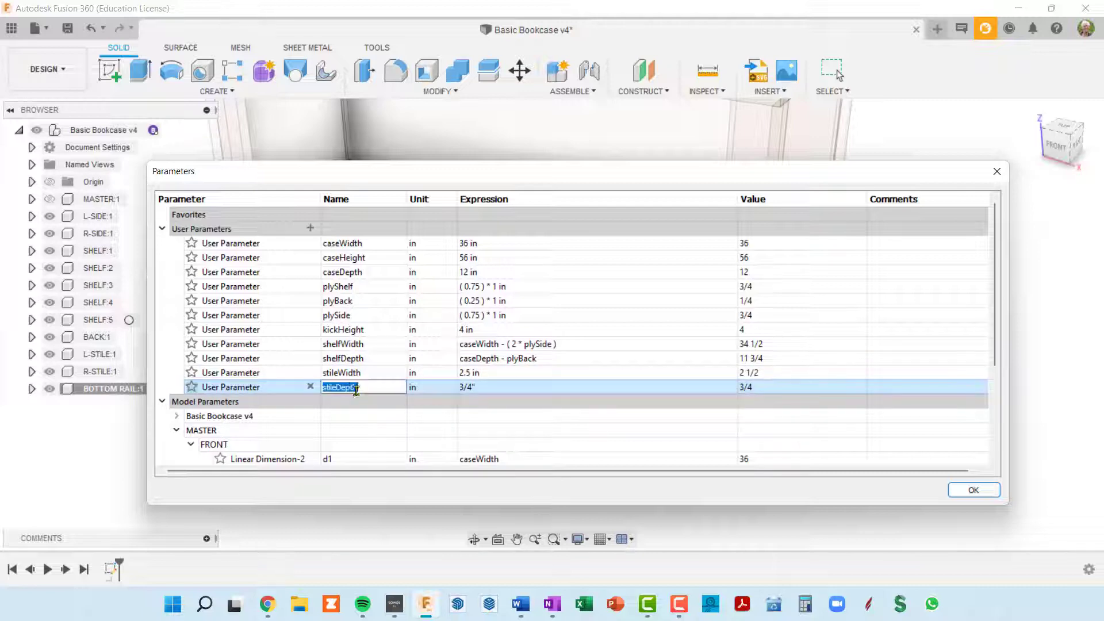
type("t")
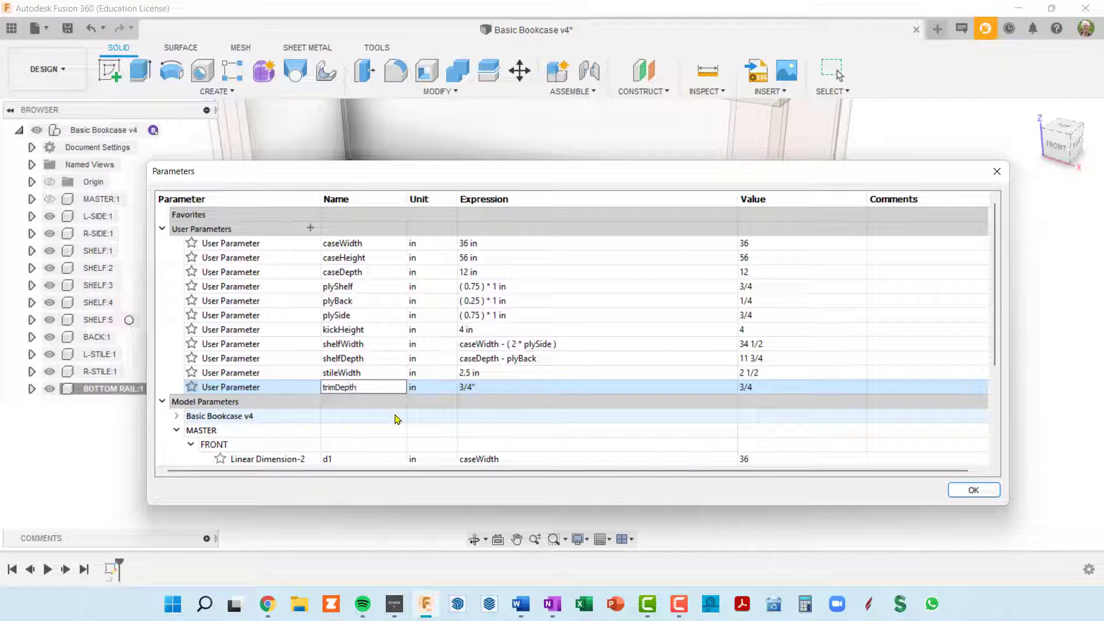
key("Return")
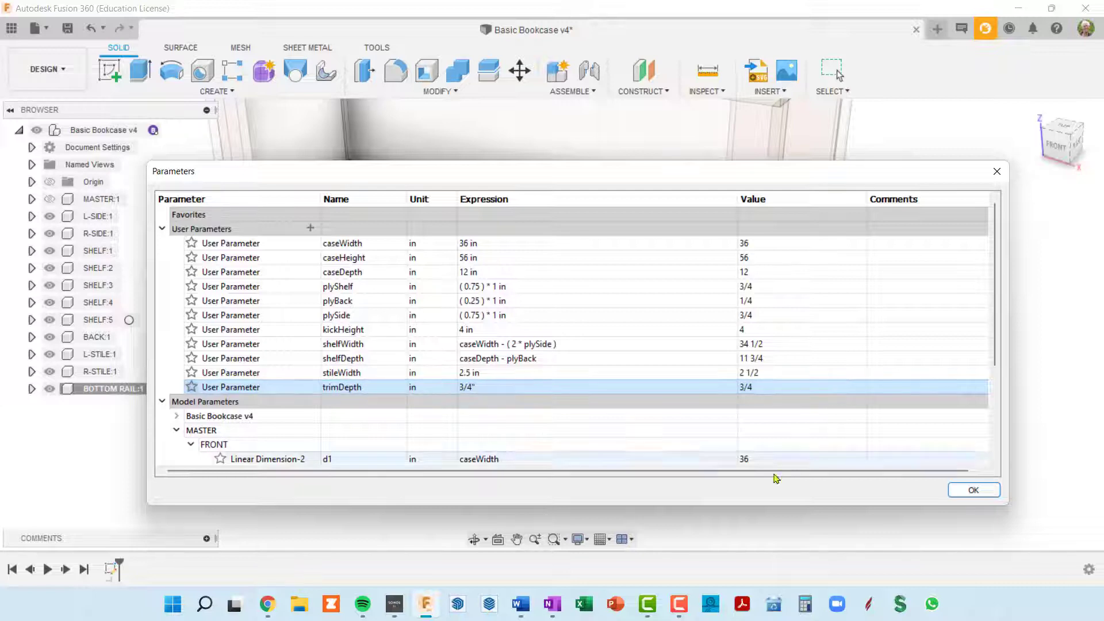
left_click(974, 489)
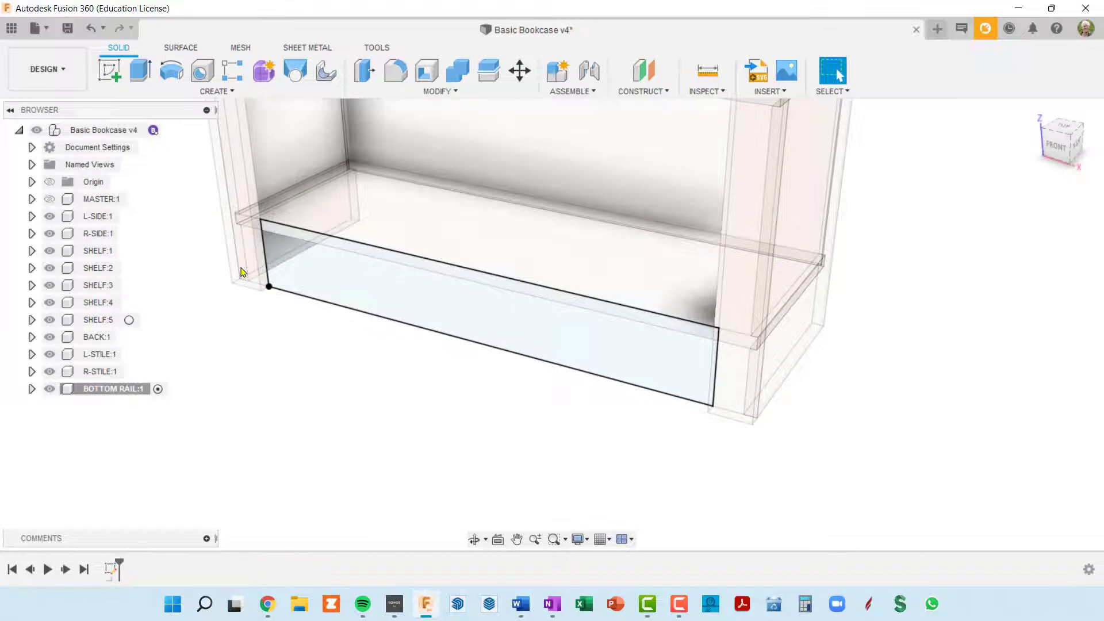
- Extrude the bottom rail profile outward by the trimDepth parameter as a new body
scroll(243, 277, "up", 3)
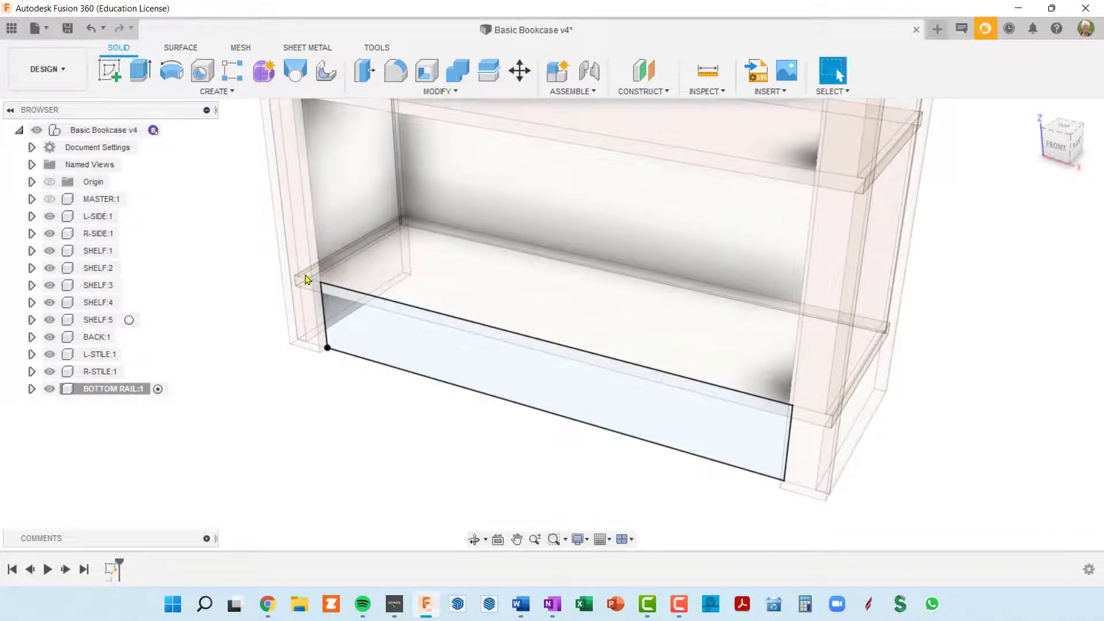
middle_click_drag(323, 348, 353, 402, "shift")
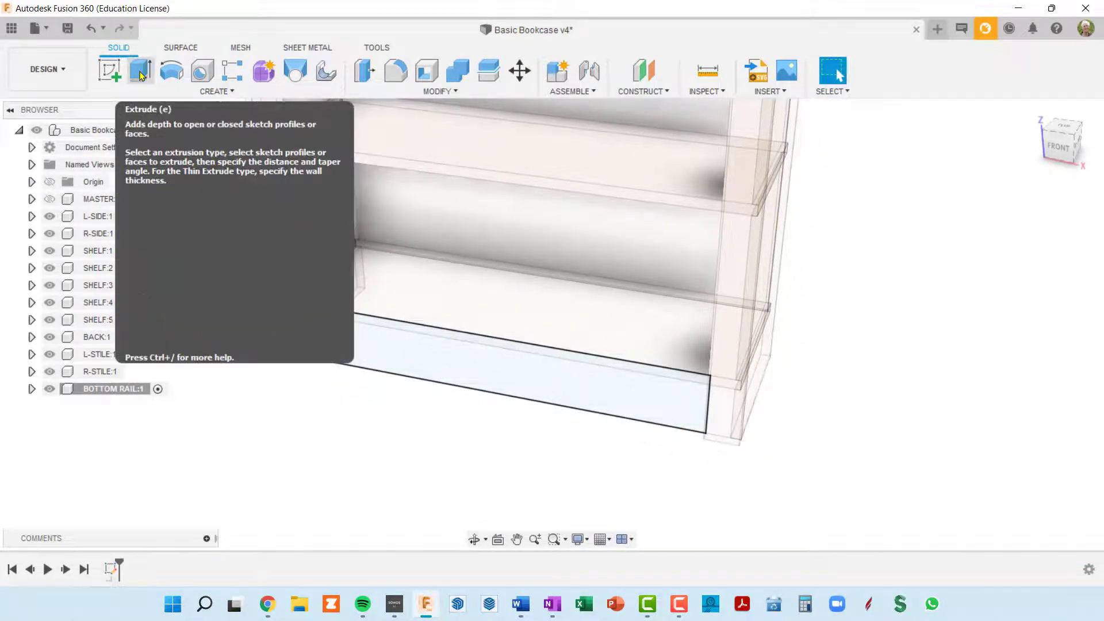
left_click(141, 74)
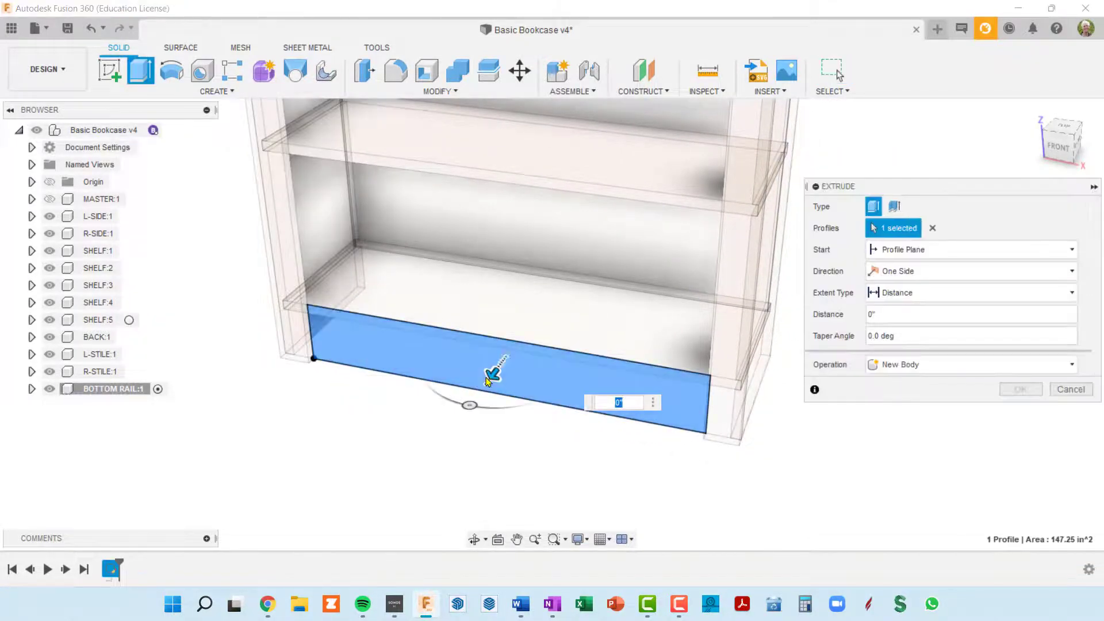
left_click_drag(493, 374, 535, 451)
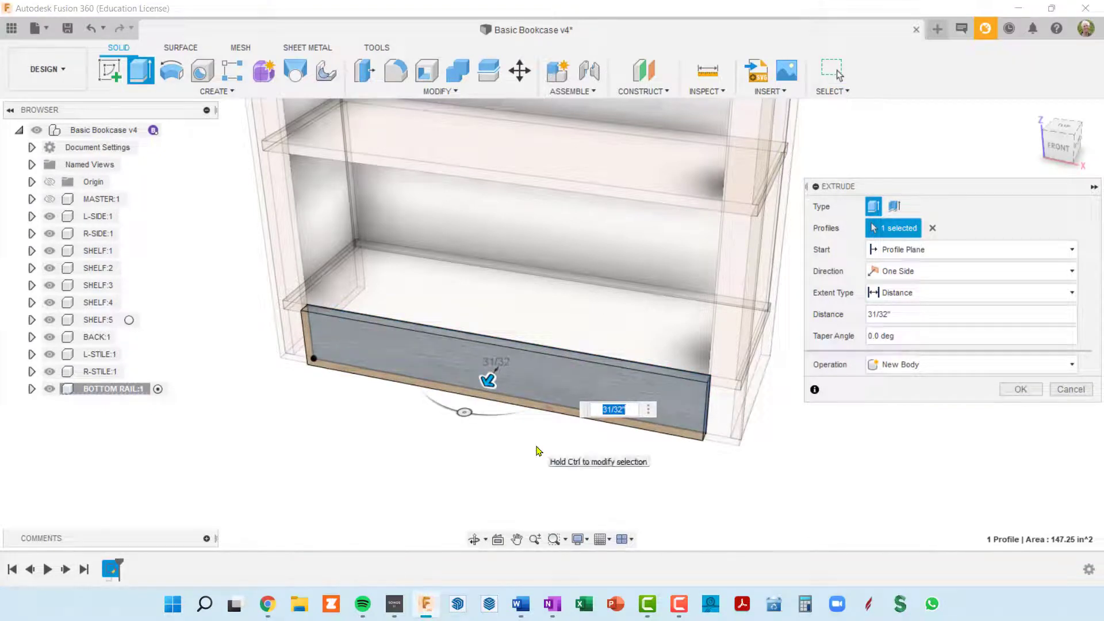
type("trim")
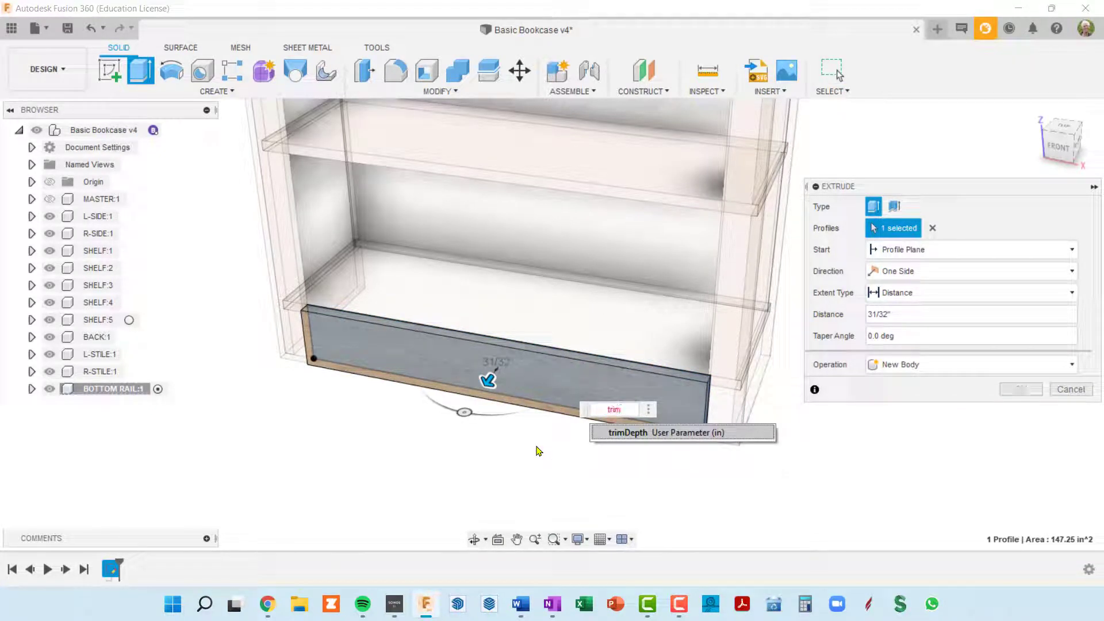
left_click(631, 435)
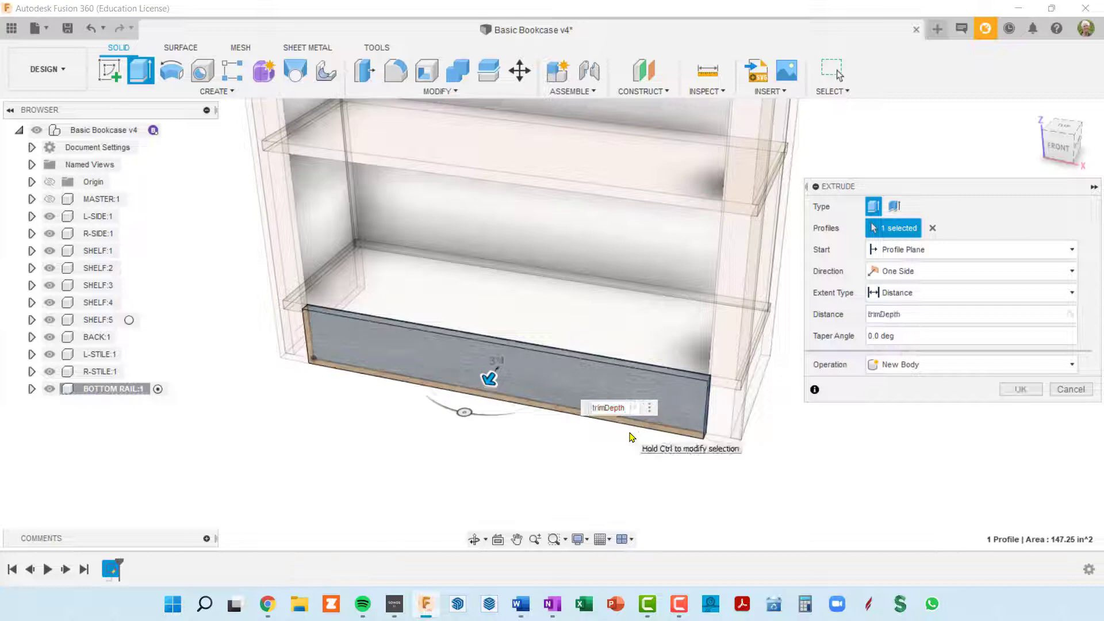
key("Return")
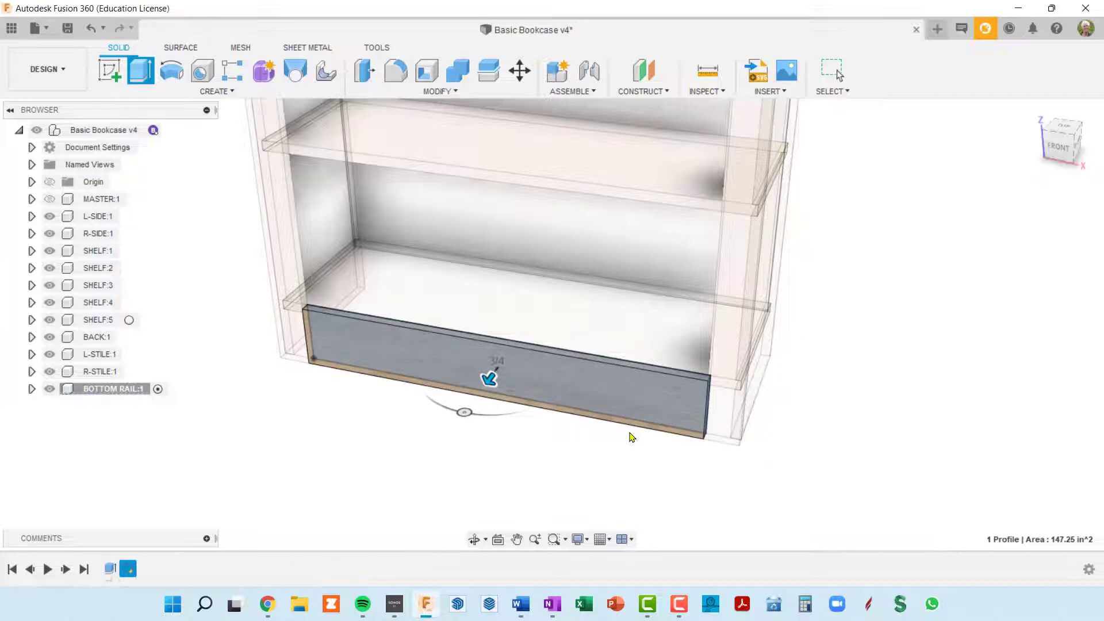
- Examine how the extruded bottom rail meets the bottom shelf and both stiles, and view the whole bookcase
scroll(345, 322, "up", 8)
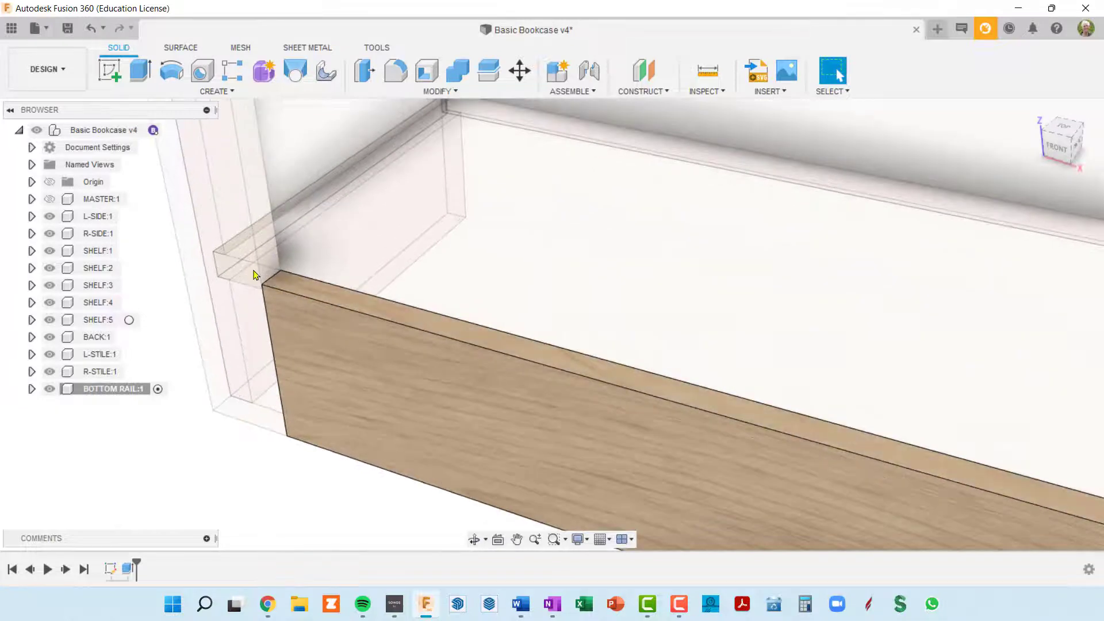
scroll(274, 270, "down", 6)
scroll(340, 360, "down", 3)
middle_click_drag(340, 360, 460, 368, "shift")
scroll(429, 343, "up", 5)
middle_click_drag(512, 340, 727, 360)
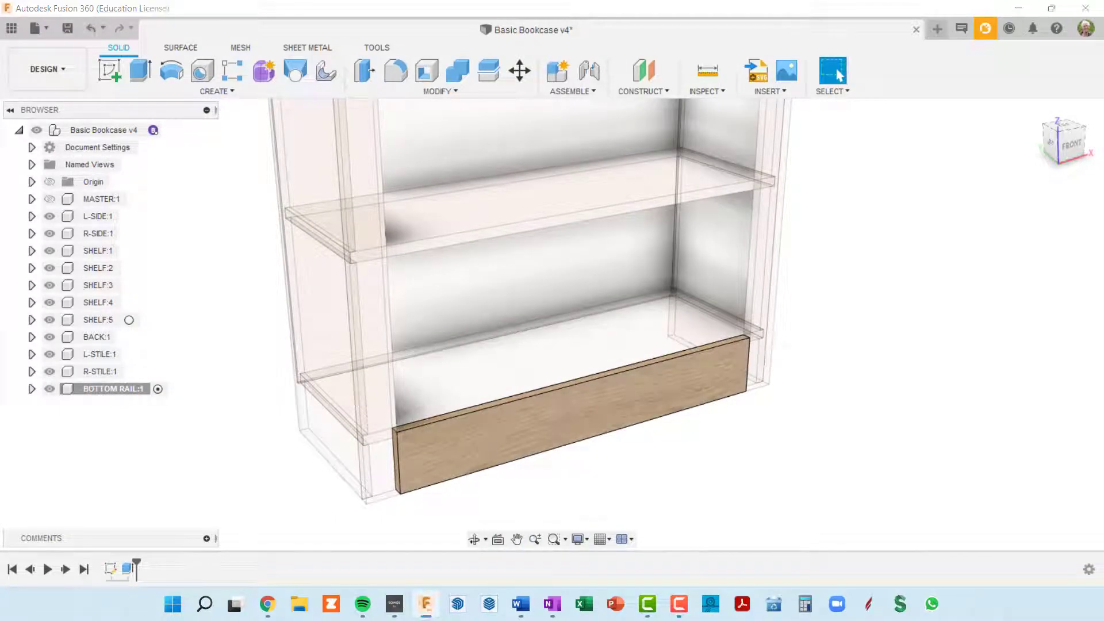
scroll(934, 237, "down", 4)
middle_click_drag(934, 239, 667, 294)
scroll(857, 273, "down", 3)
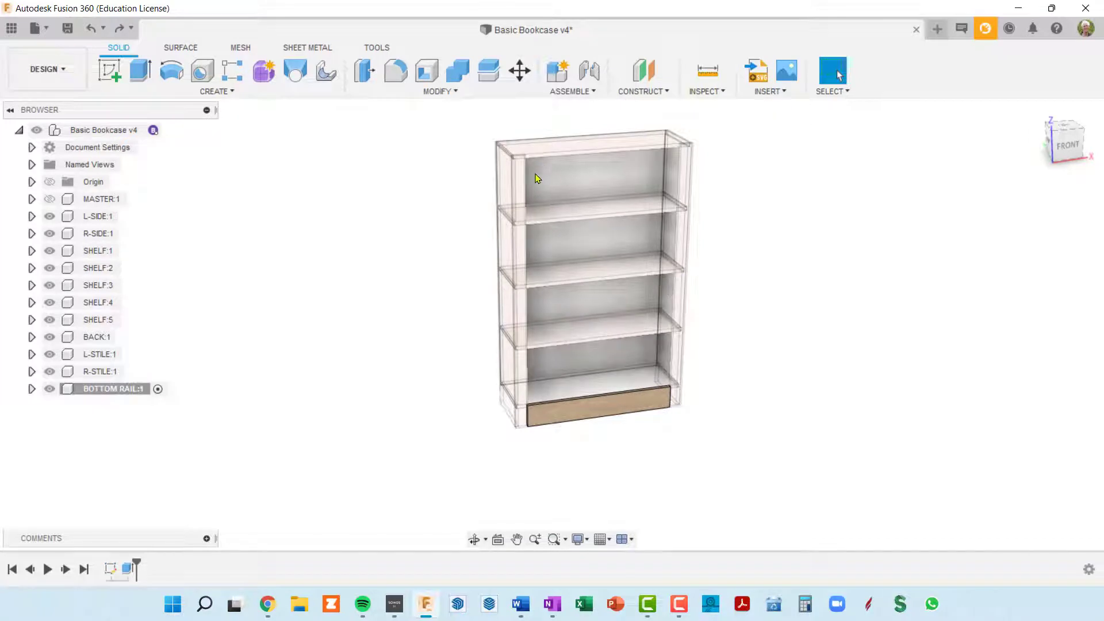
middle_click_drag(647, 176, 521, 212, "shift")
scroll(534, 411, "up", 3)
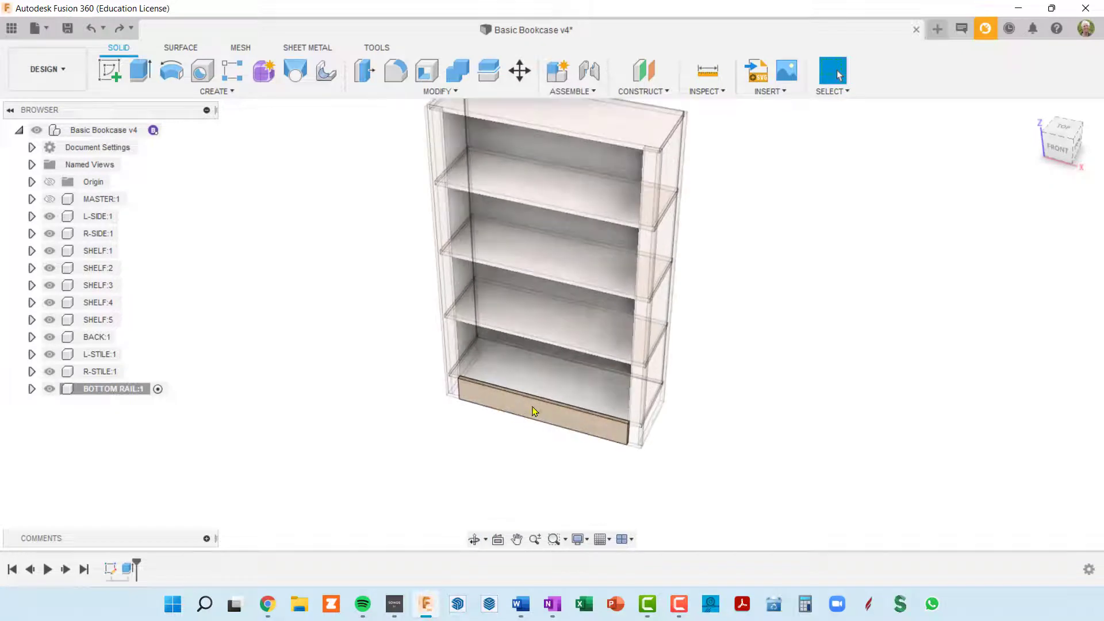
middle_click_drag(523, 267, 498, 318)
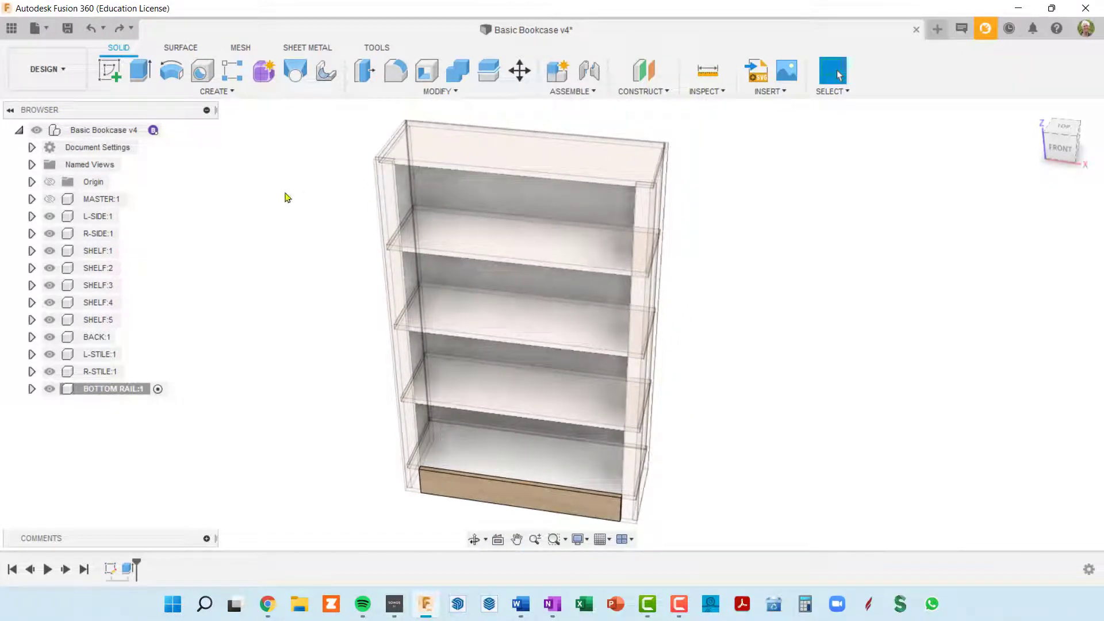
- Create and activate a new internal standard component named TOP RAIL
left_click(556, 75)
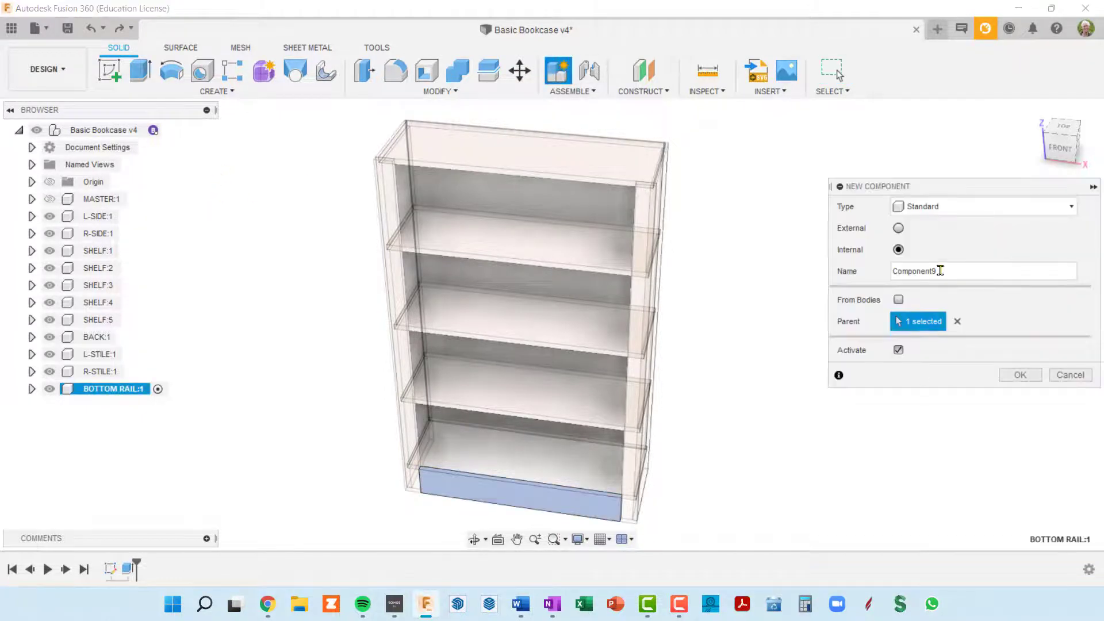
double_click(940, 270)
type("TOP RAIL")
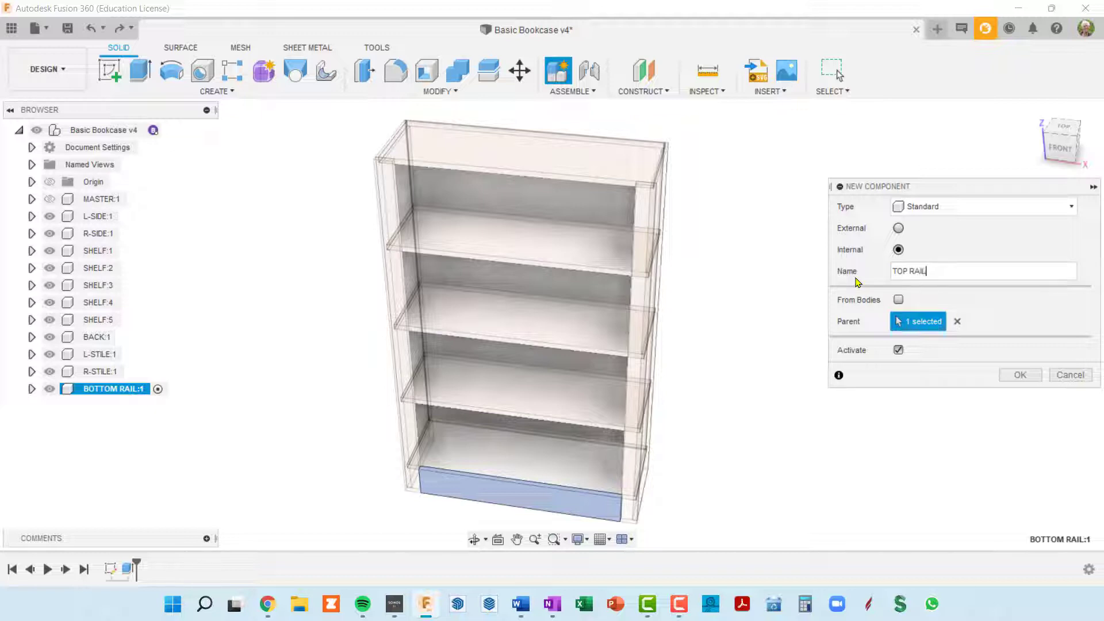
key("Return")
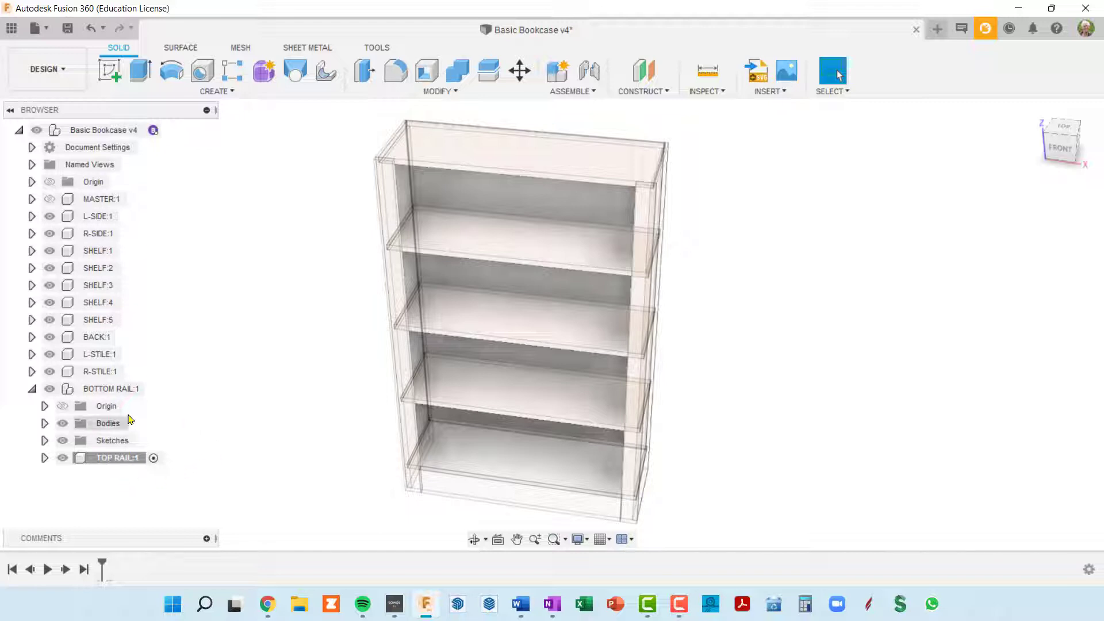
- Move the TOP RAIL component out of BOTTOM RAIL to the top level of the Basic Bookcase assembly
left_click(119, 463)
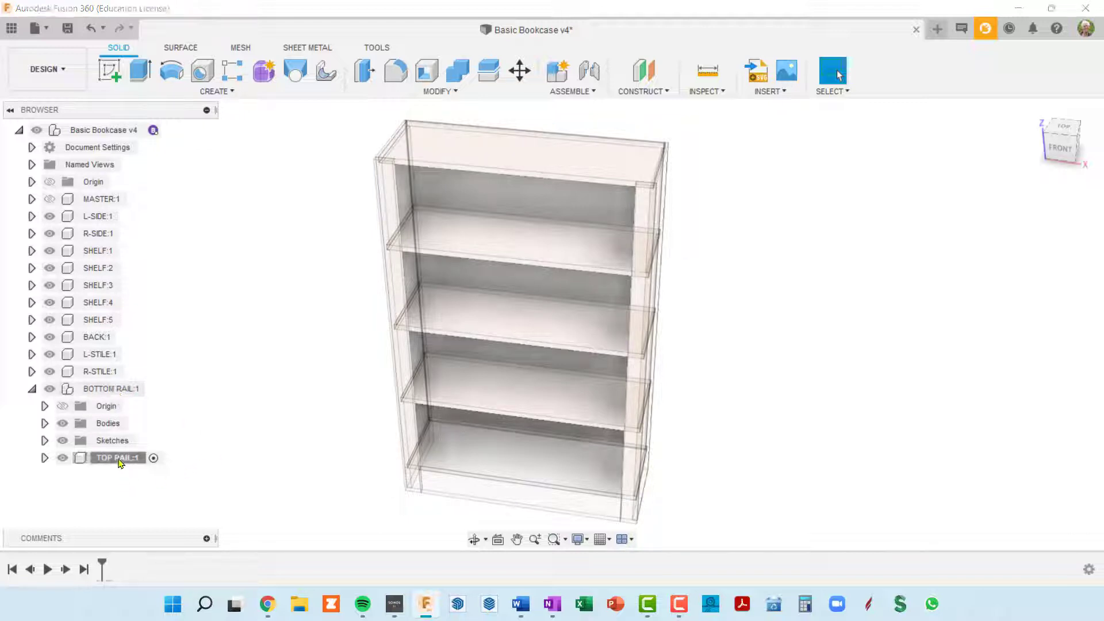
left_click_drag(119, 463, 116, 137)
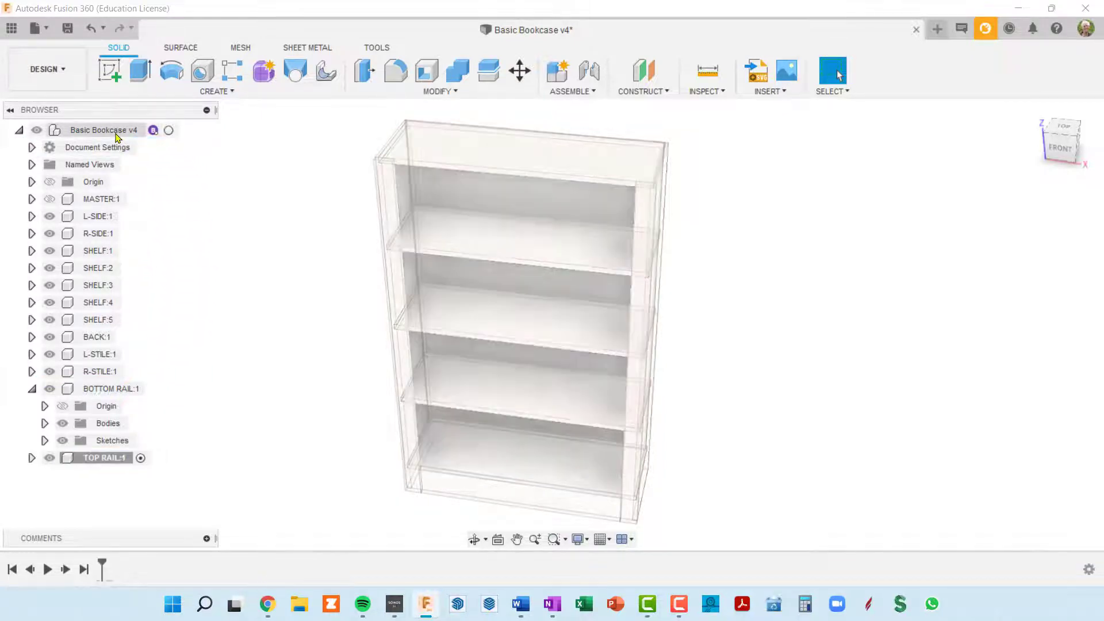
left_click(32, 388)
left_click(110, 418)
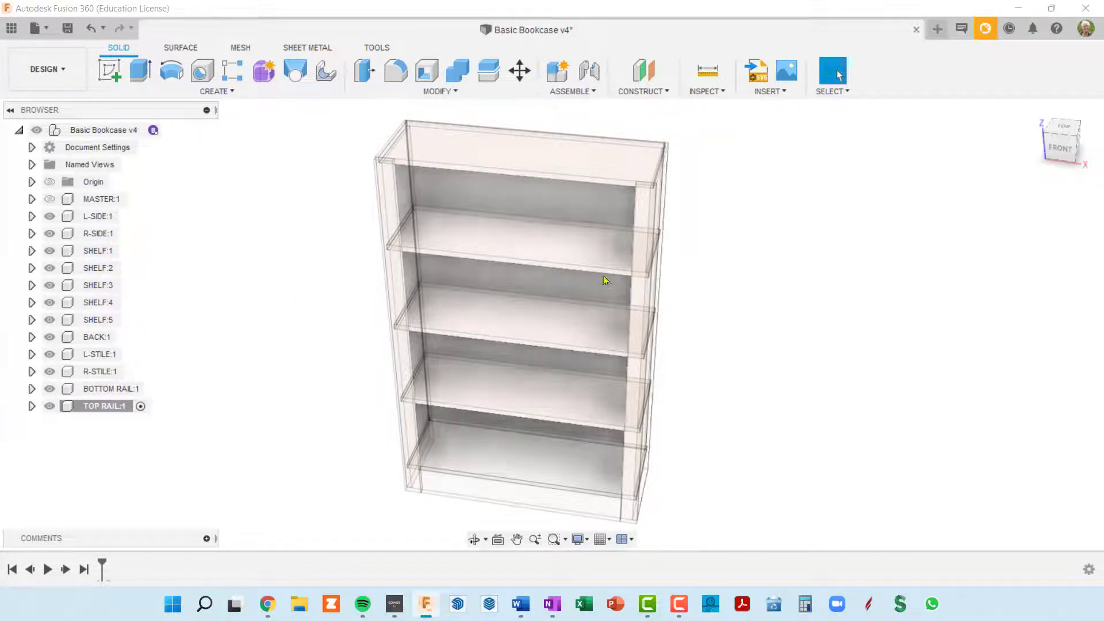
- Start a sketch in the TOP RAIL component on the front edge face of the top shelf
middle_click_drag(627, 271, 620, 266, "shift")
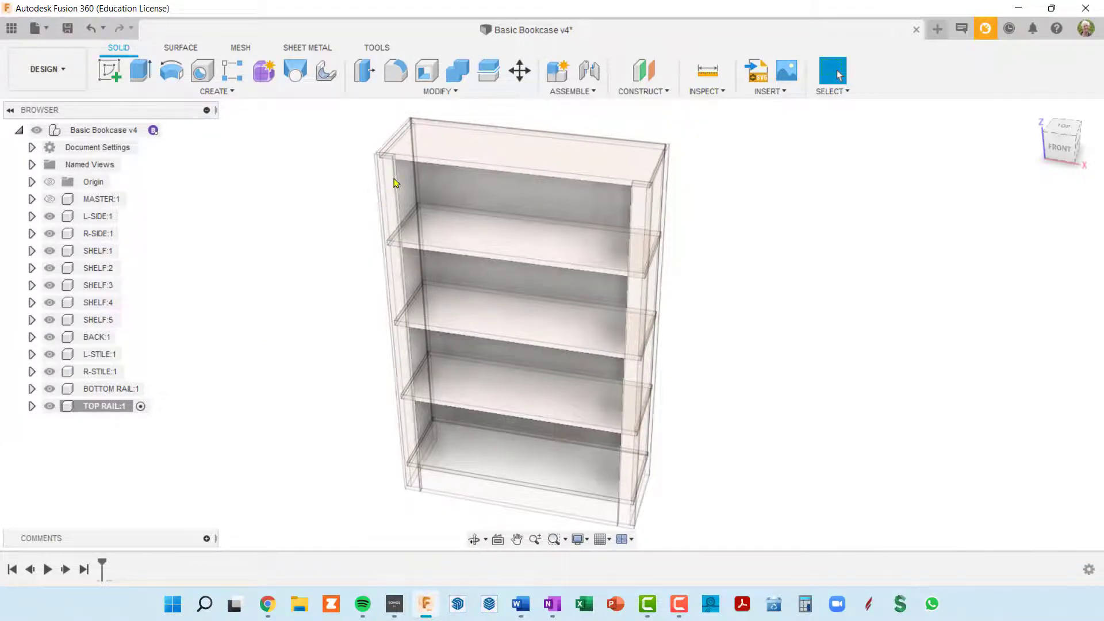
scroll(393, 180, "up", 4)
scroll(229, 259, "down", 3)
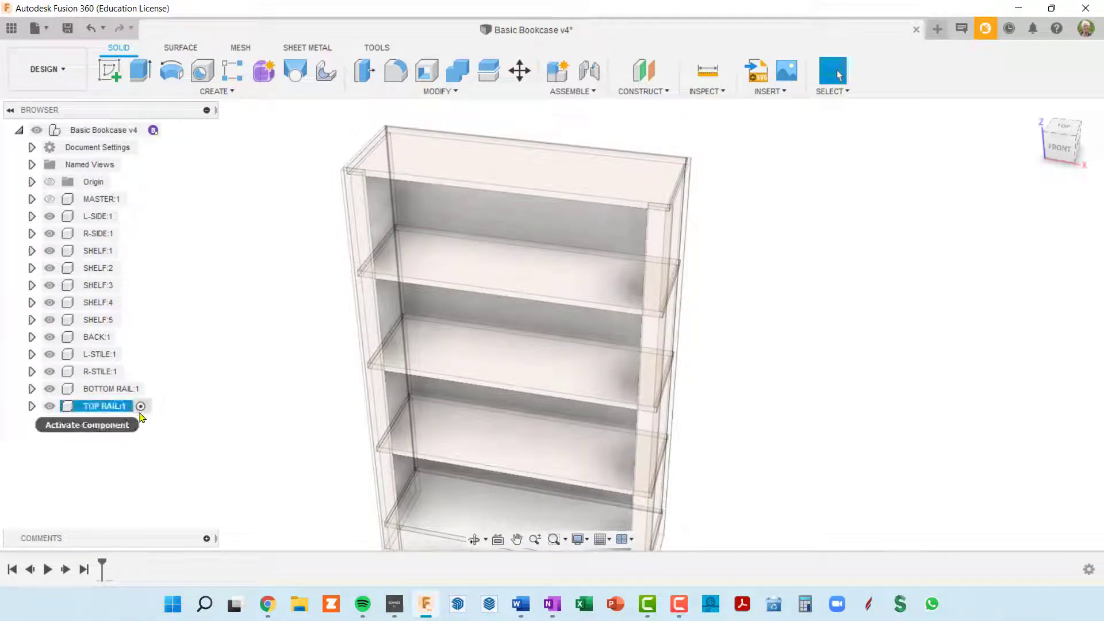
left_click(110, 79)
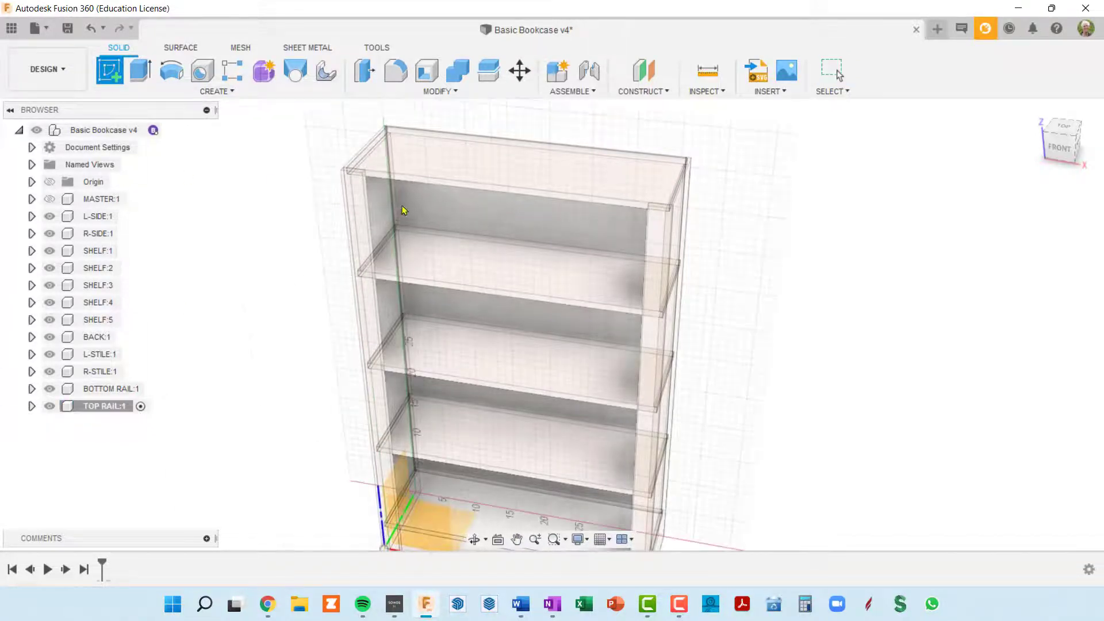
left_click(418, 183)
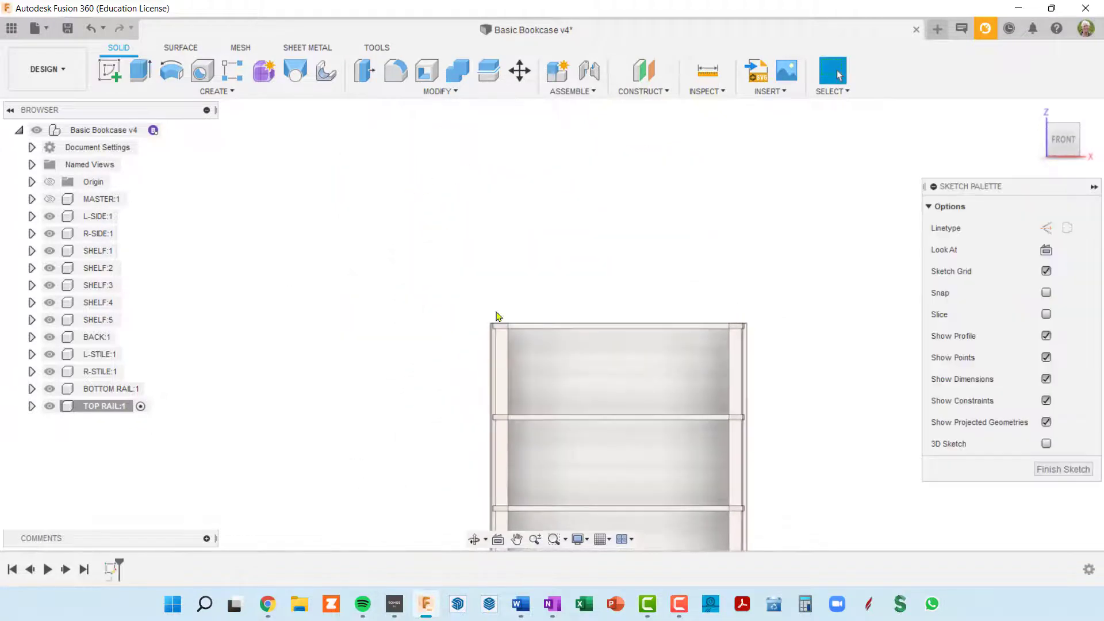
scroll(468, 250, "up", 4)
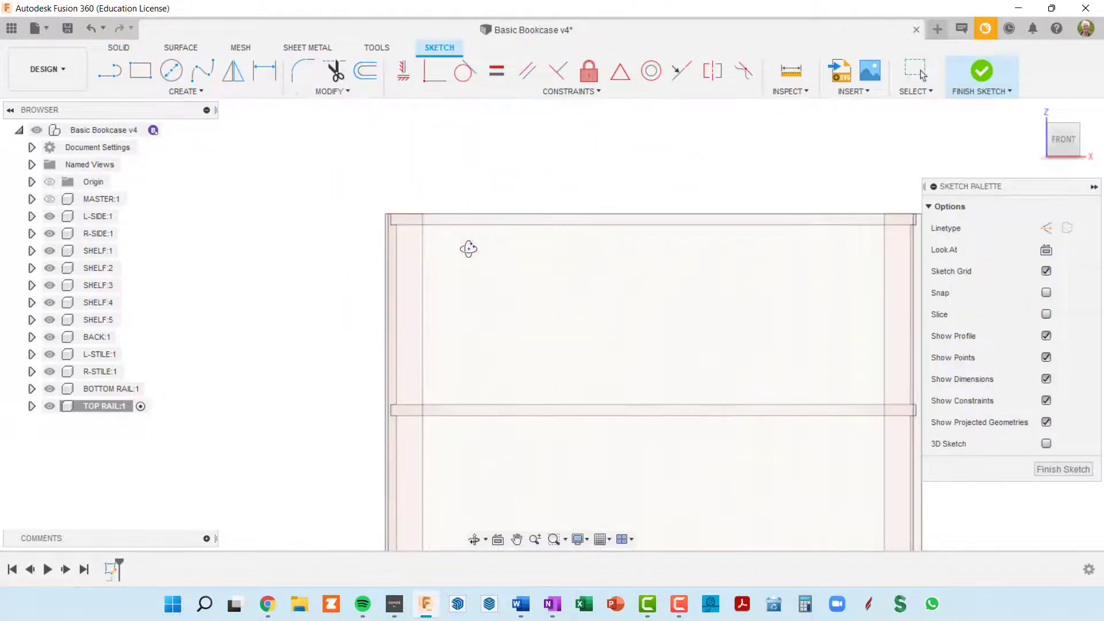
mouse_move(468, 248)
middle_mouse_down("shift")
mouse_move(445, 273)
mouse_move(388, 221)
mouse_move(383, 202)
middle_mouse_up("shift")
scroll(363, 228, "up", 3)
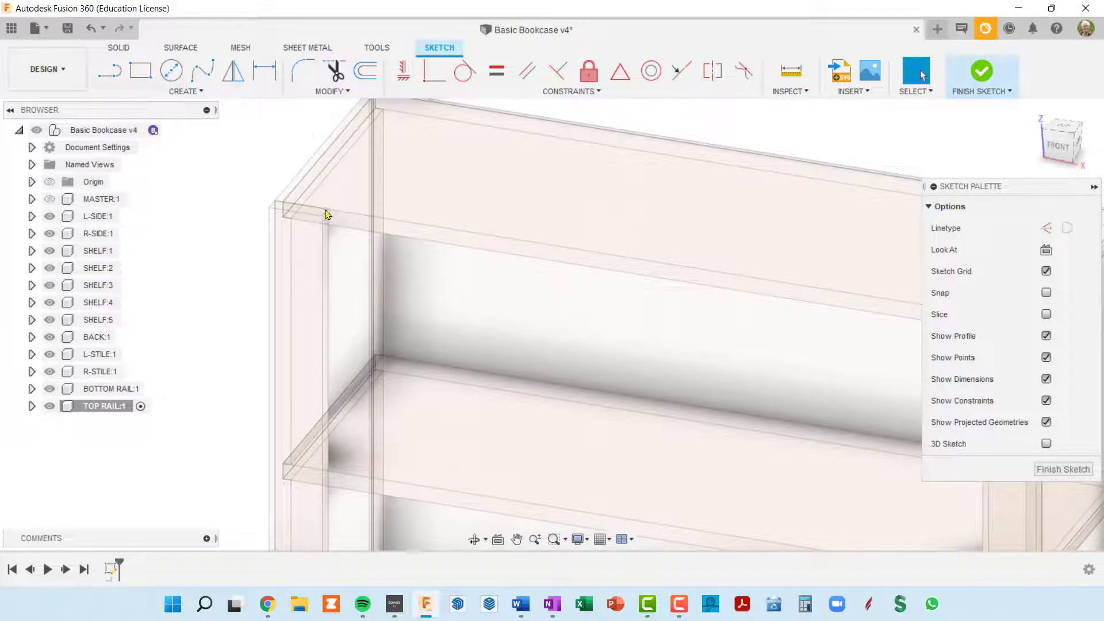
- Project the left stile's upper inner corner point into the top rail sketch with the projection link on
left_click(142, 74)
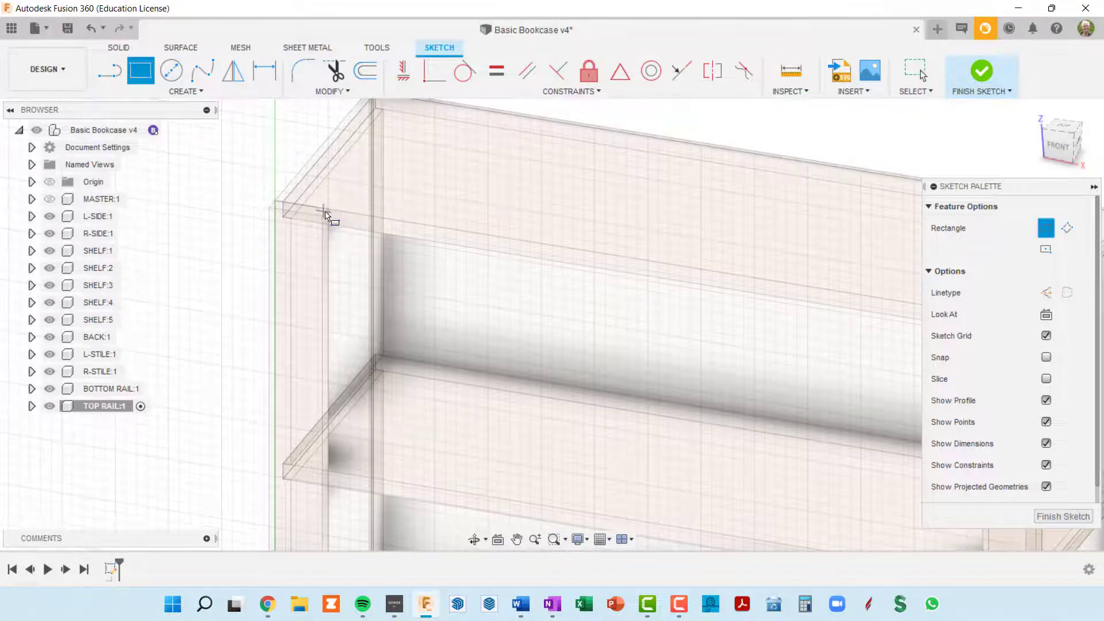
scroll(326, 216, "up", 5)
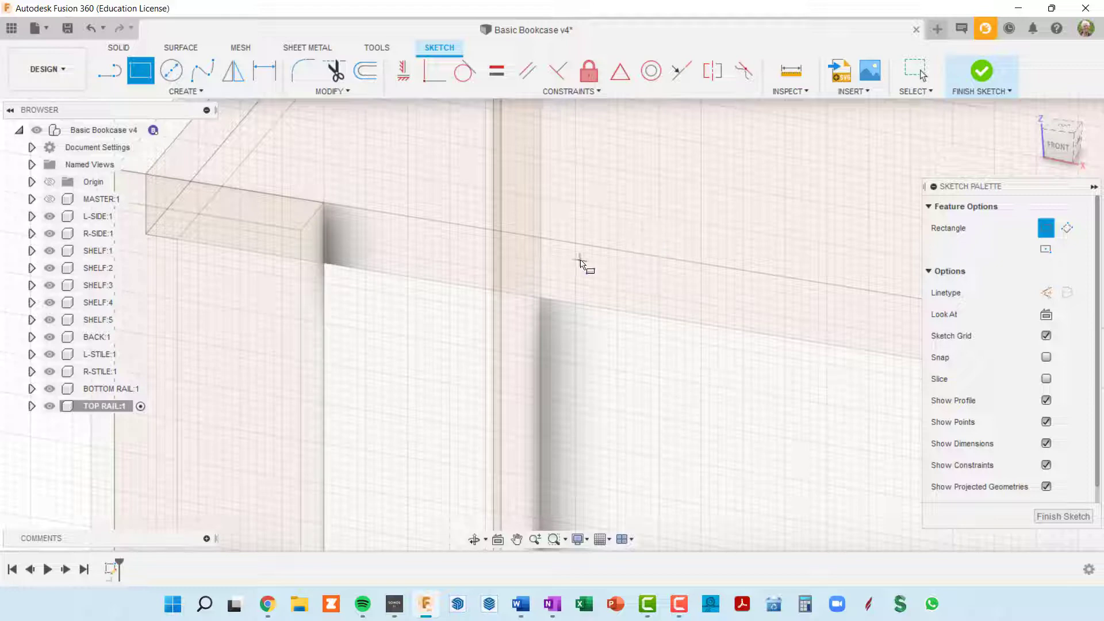
key("p")
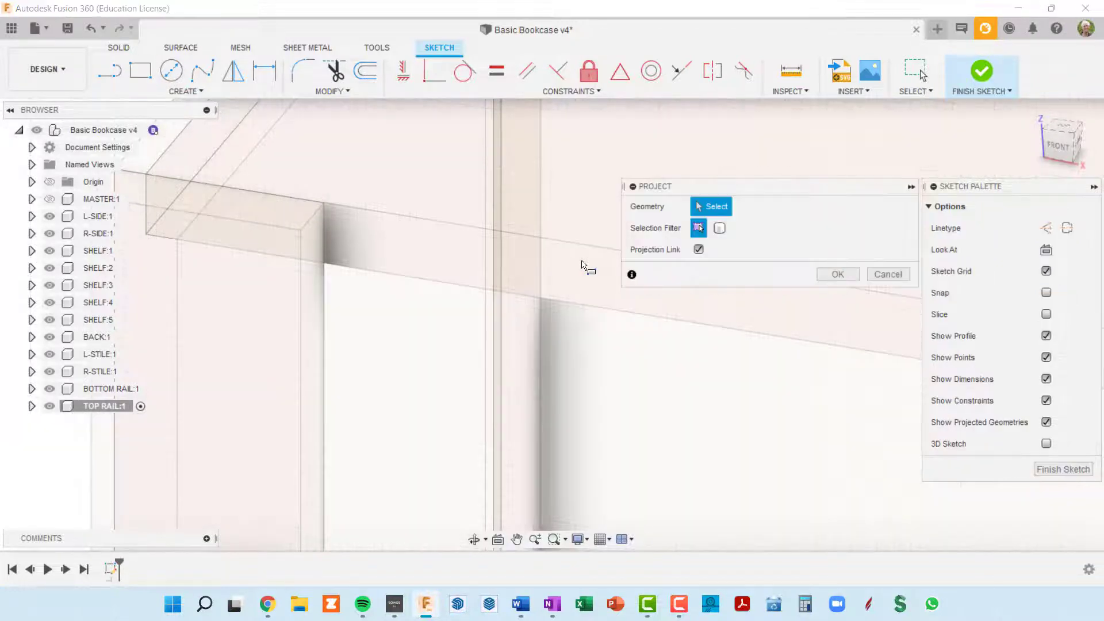
left_click(324, 204)
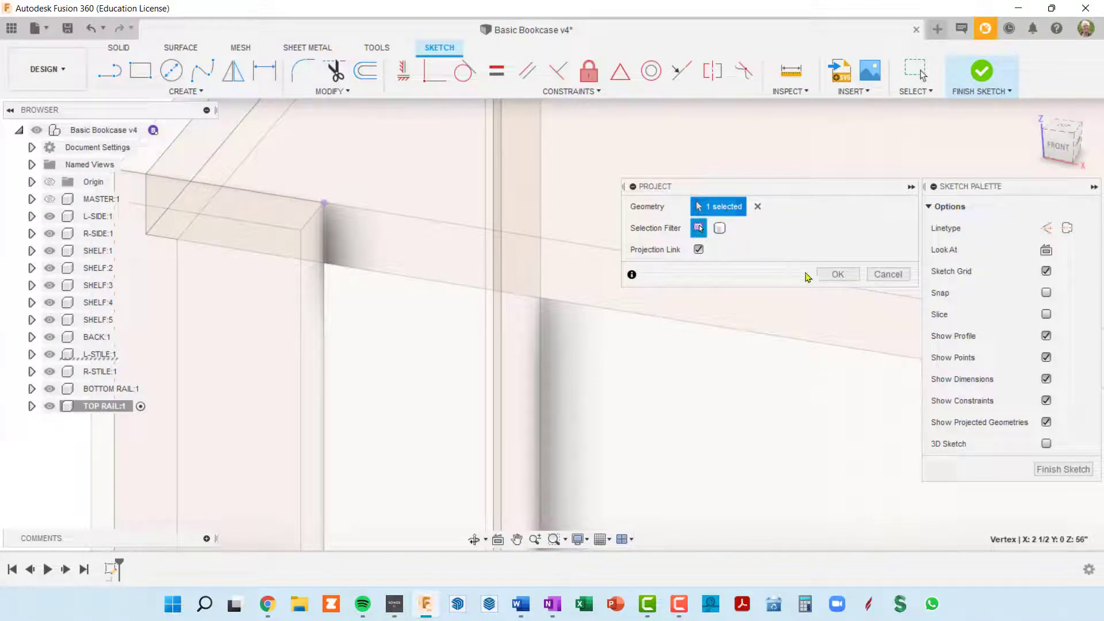
left_click(841, 275)
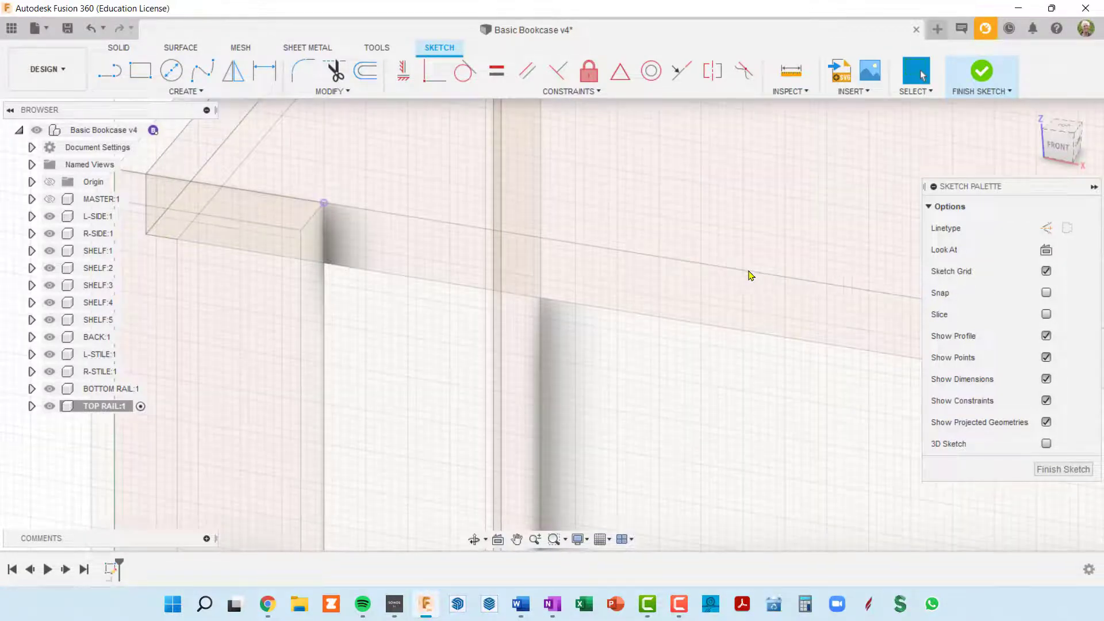
- Sketch a two-point rectangle about 28 55/64 by 3 29/64 in, from the projected stile corner point down across the bookcase's upper front
left_click(151, 73)
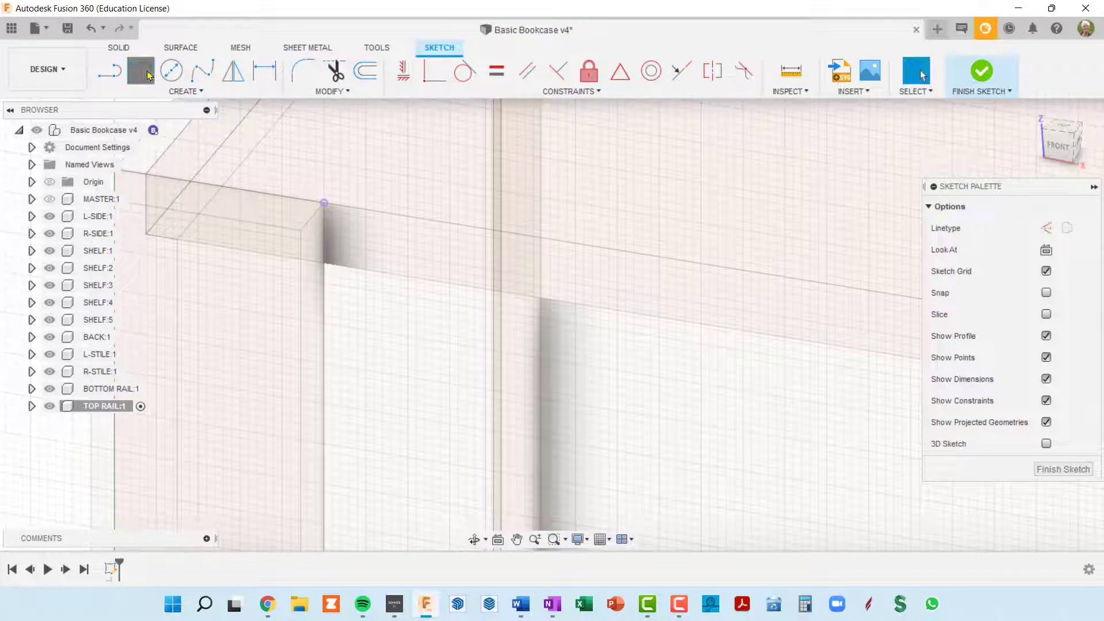
left_click(324, 204)
scroll(391, 296, "down", 2)
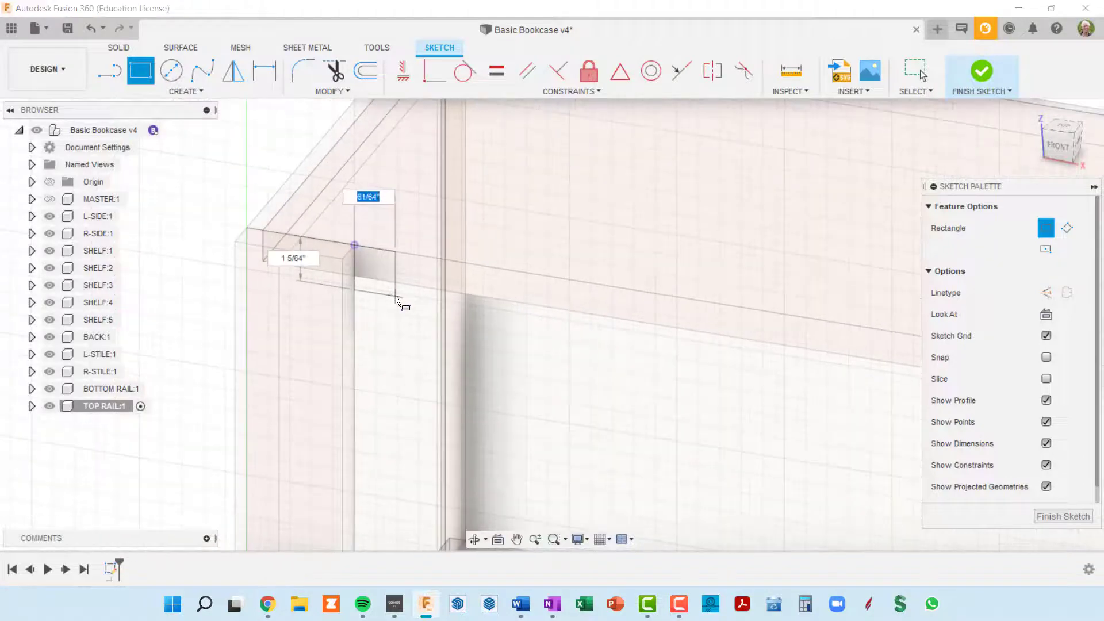
scroll(396, 299, "down", 2)
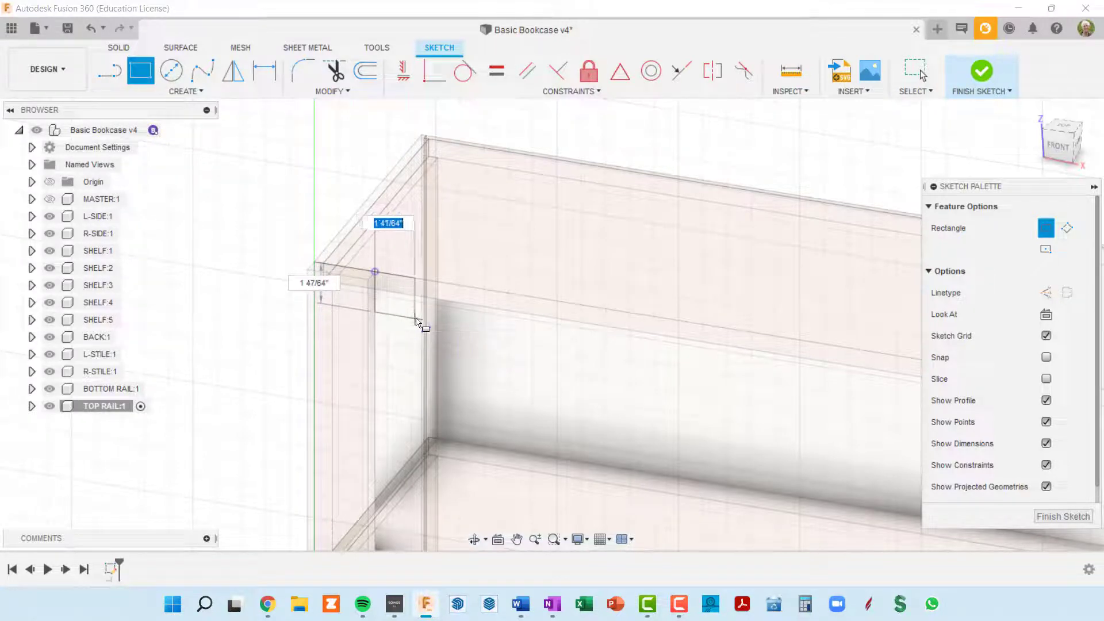
scroll(428, 325, "down", 2)
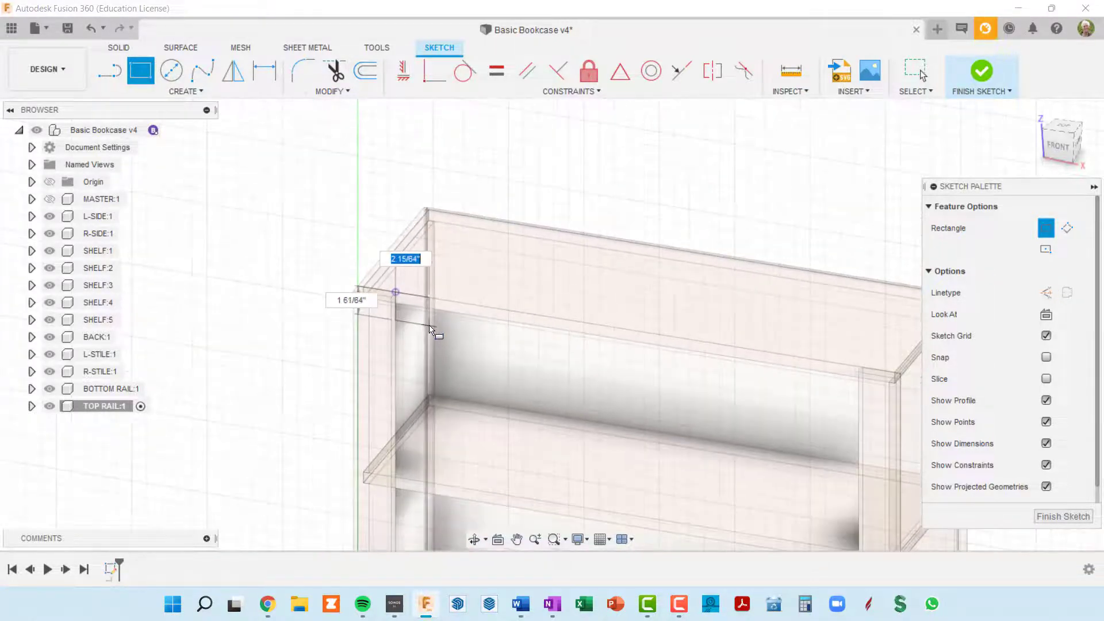
middle_click_drag(439, 333, 468, 347, "shift")
middle_click_drag(488, 355, 508, 370, "shift")
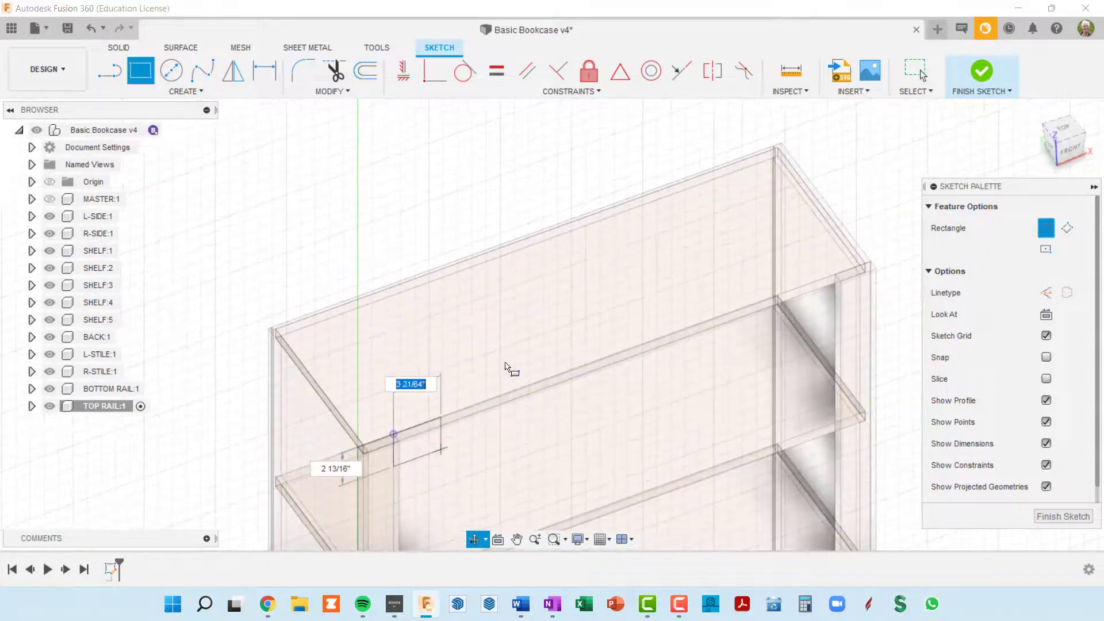
middle_click_drag(623, 318, 530, 30, "shift")
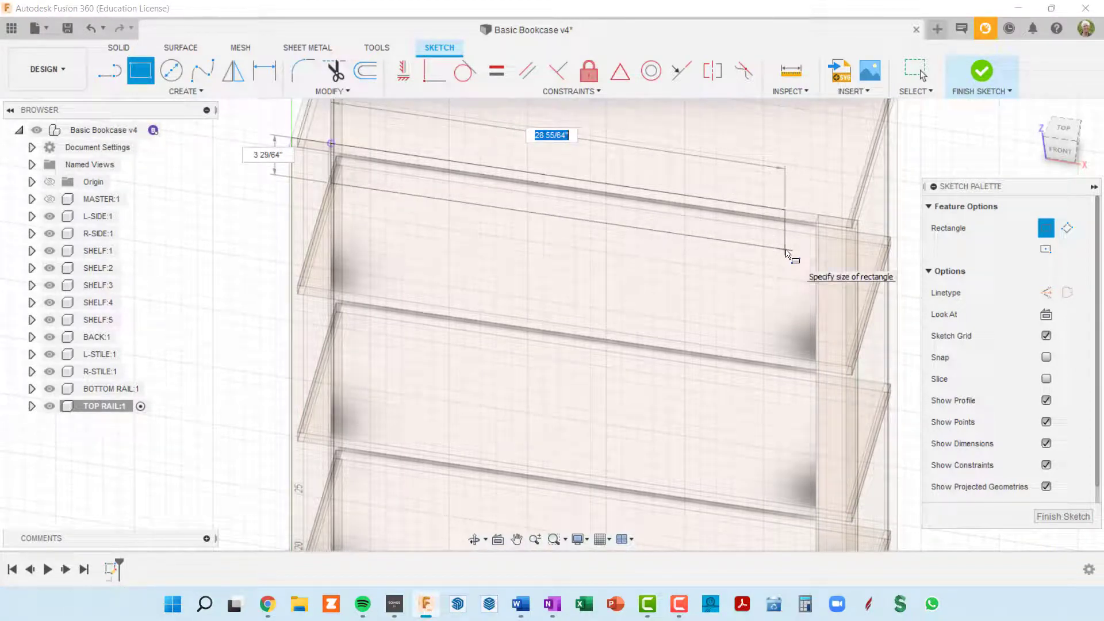
left_click(786, 253)
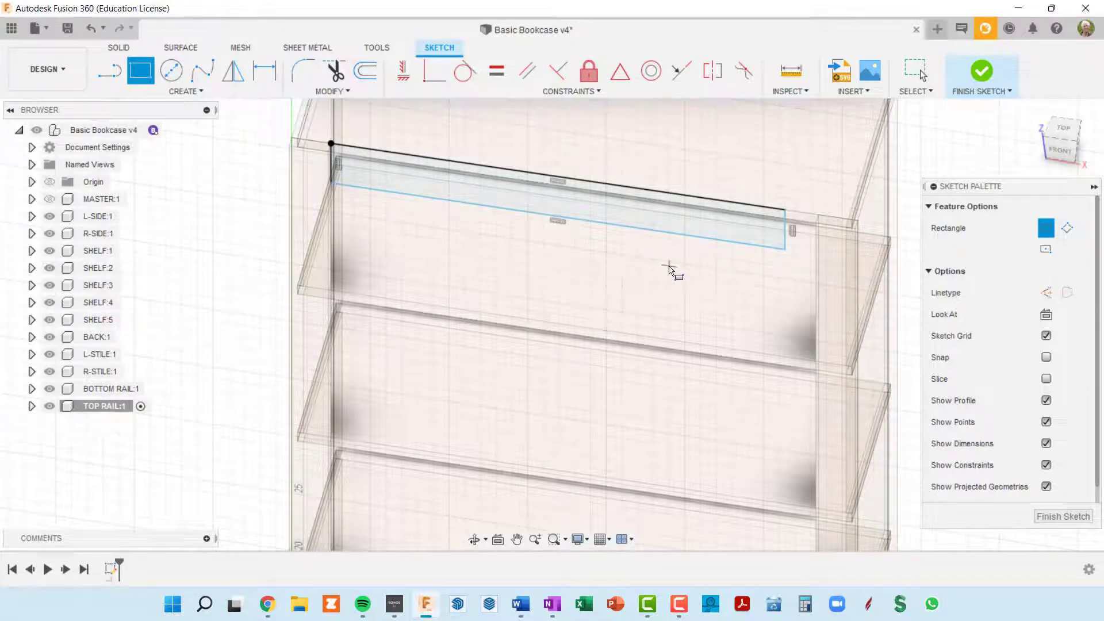
middle_click_drag(669, 268, 636, 296)
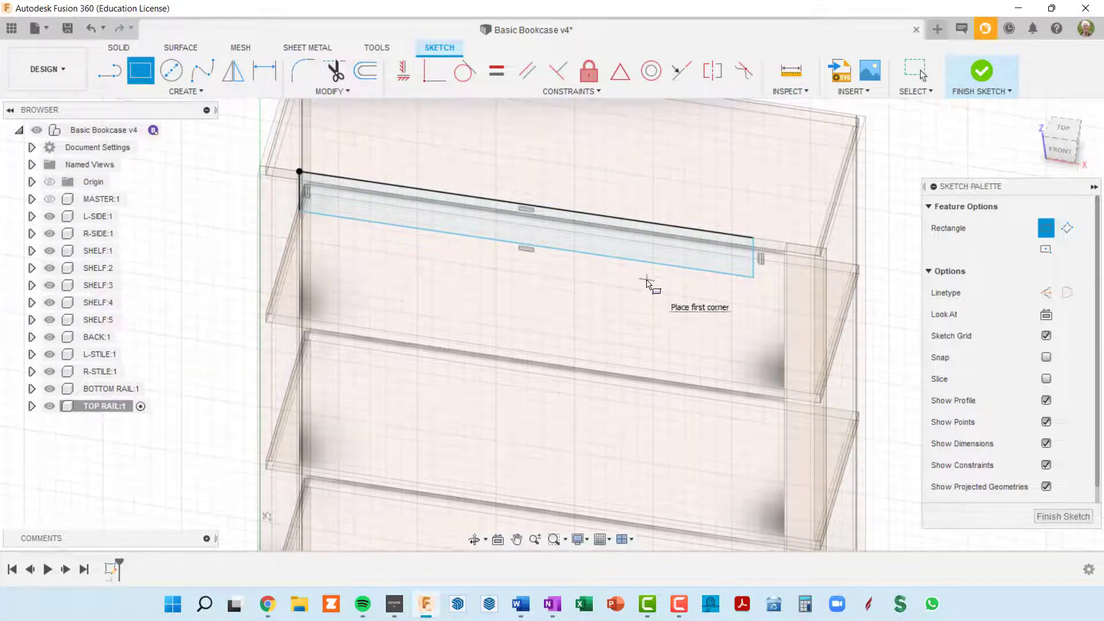
- Dimension the top edge of the rail rectangle with the expression caseWidth-2*stileWidth
key("d")
left_click(668, 227)
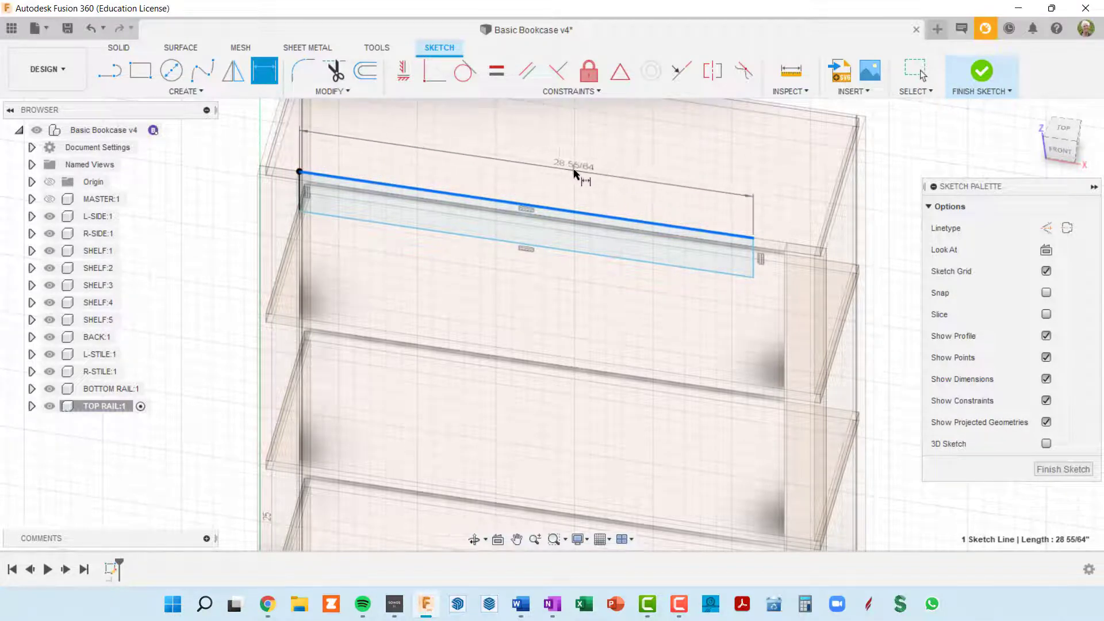
left_click(574, 173)
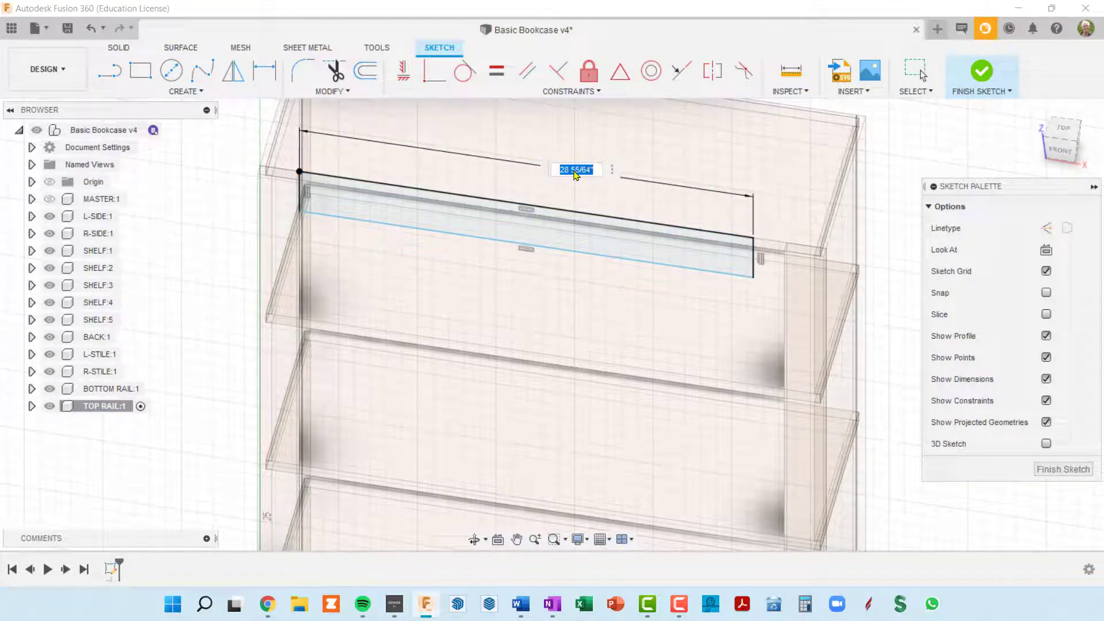
type("case")
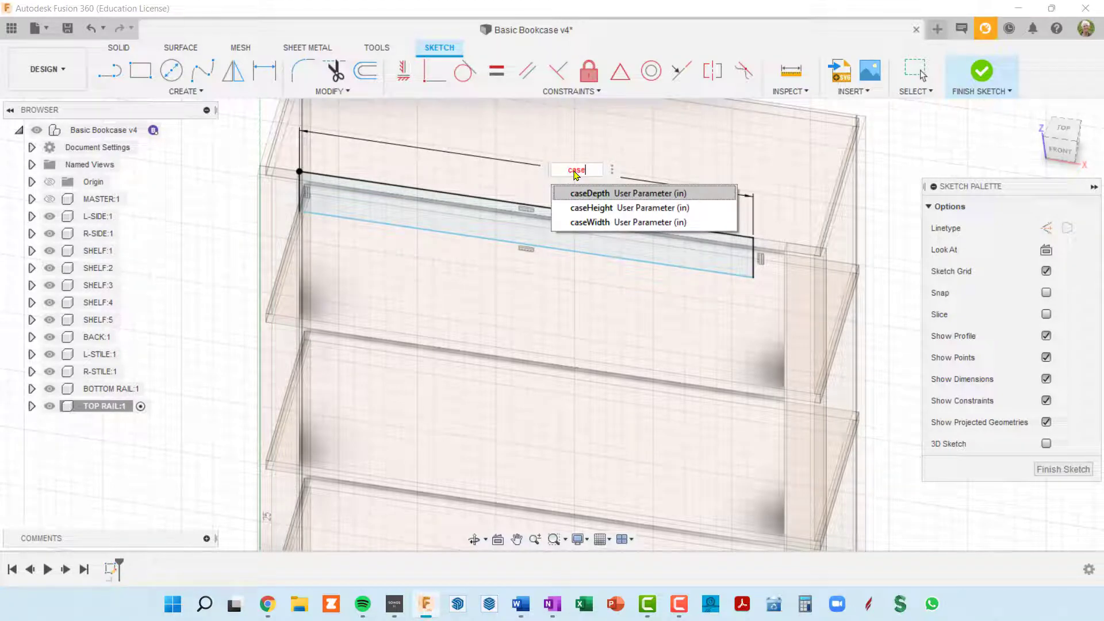
left_click(604, 226)
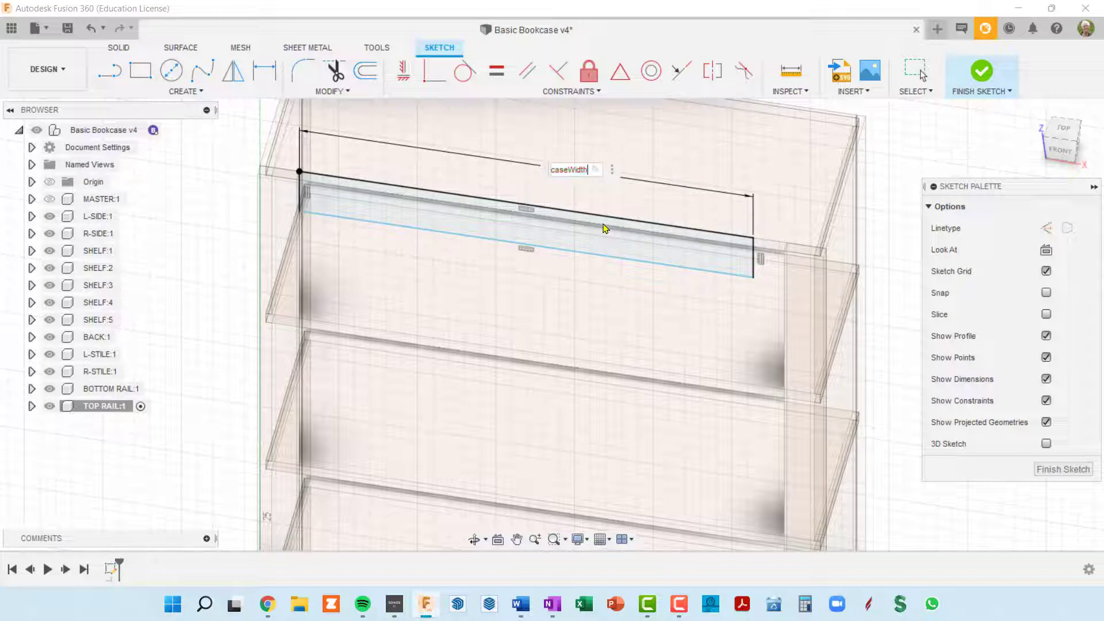
type("-2*st")
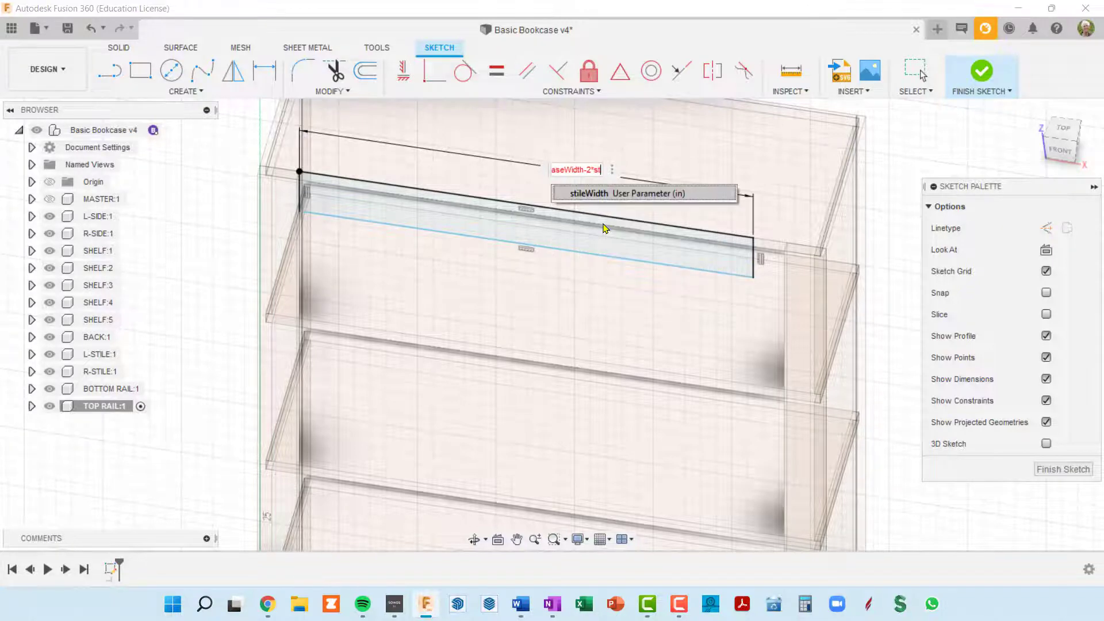
type("ileWidth")
key("Return")
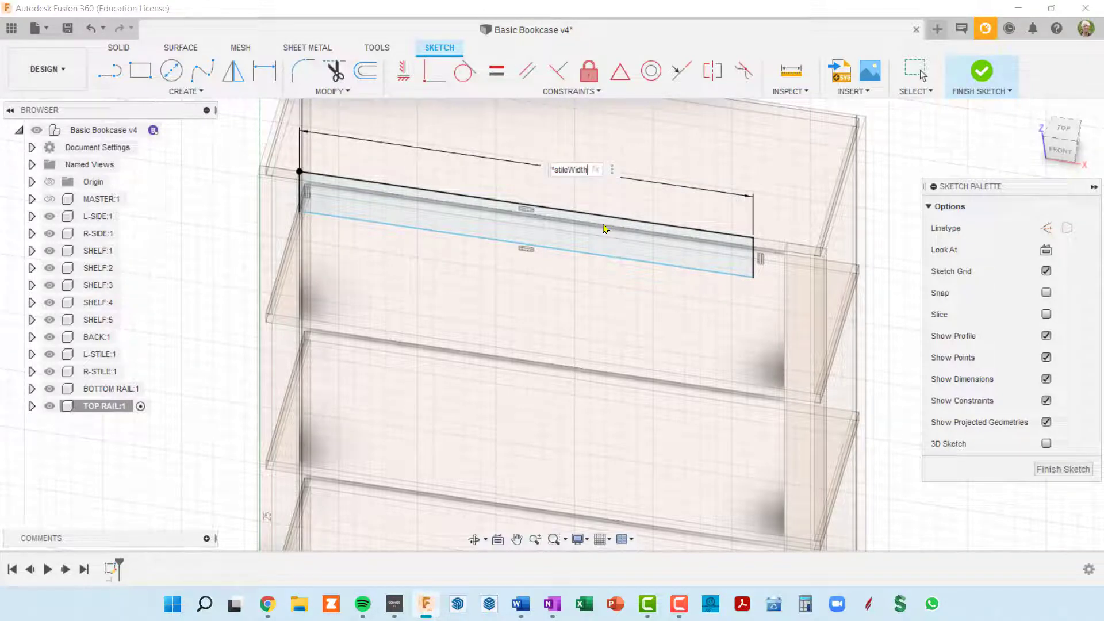
key("Return")
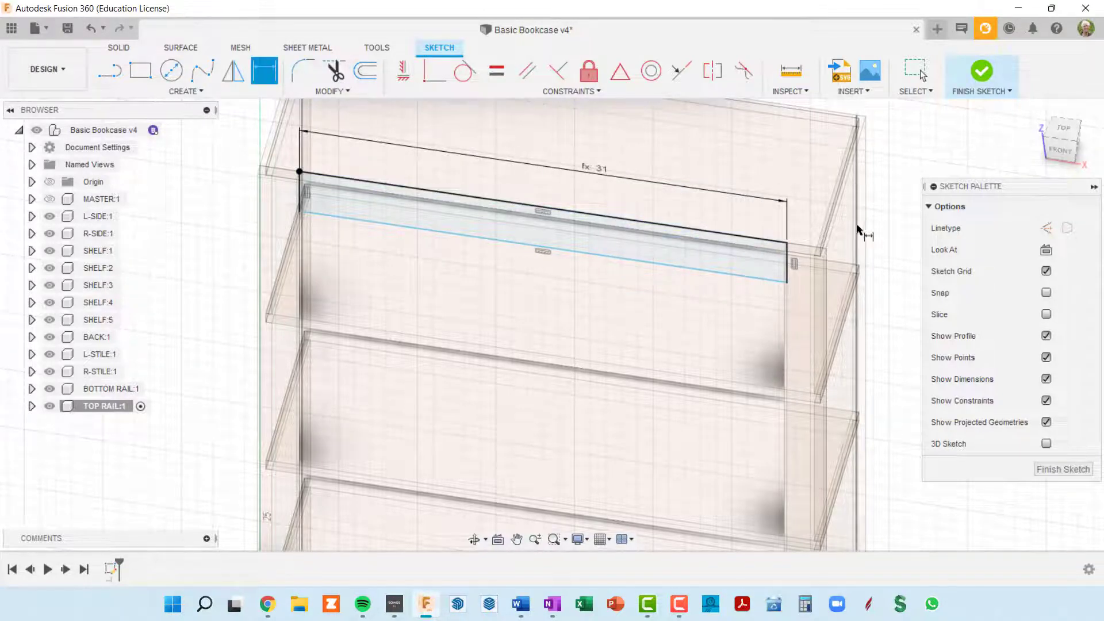
- Dimension the rail rectangle's height along its left edge, viewed from the front
left_click(1057, 151)
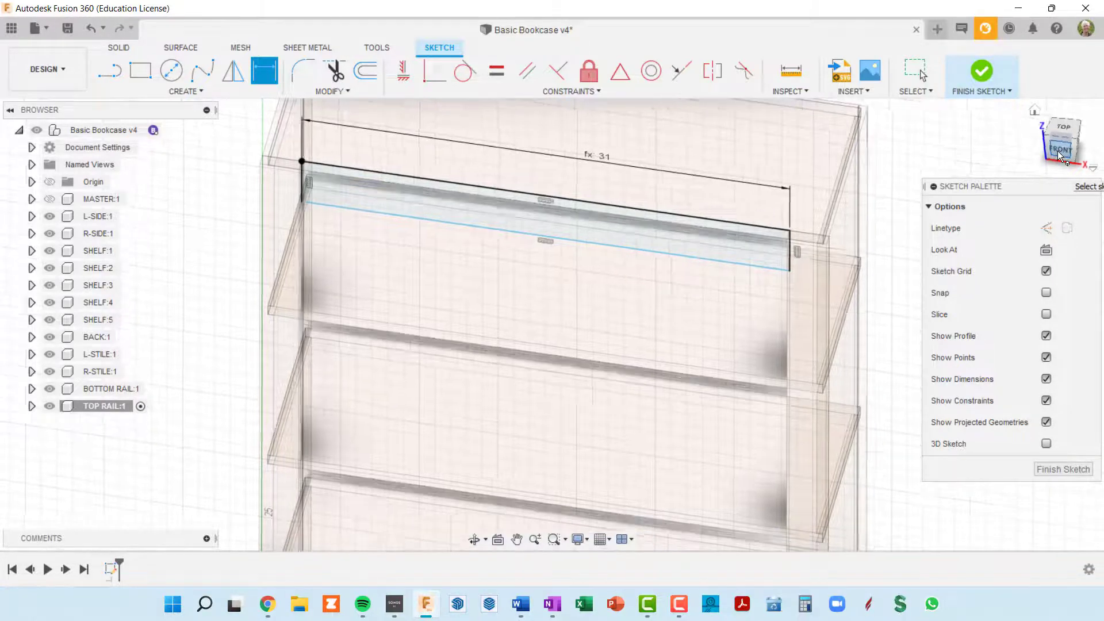
middle_click_drag(706, 164, 653, 533)
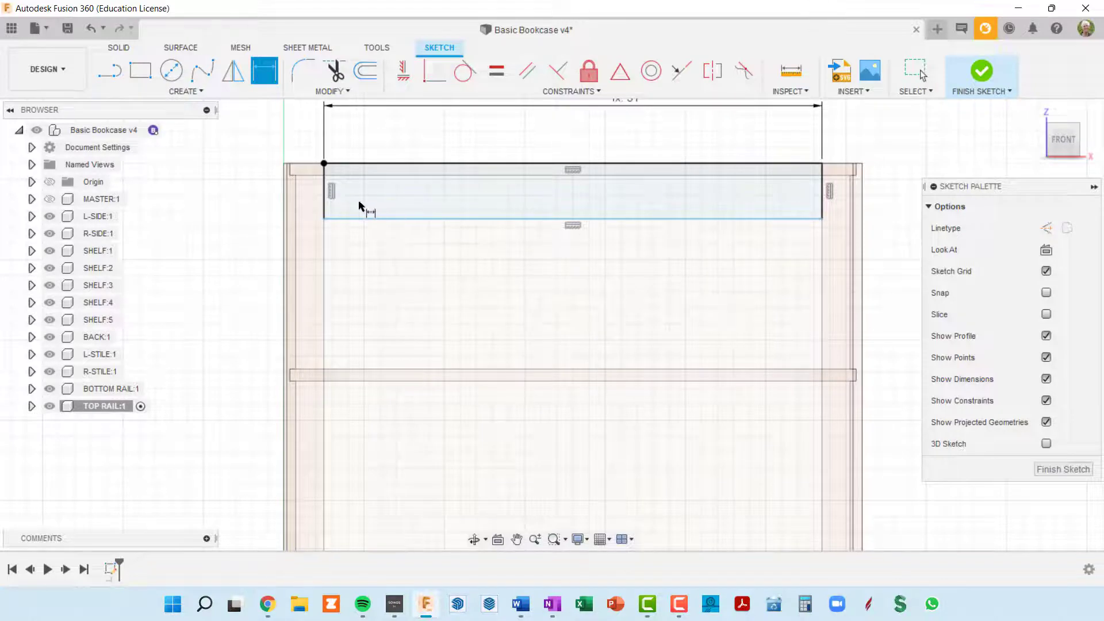
left_click(325, 196)
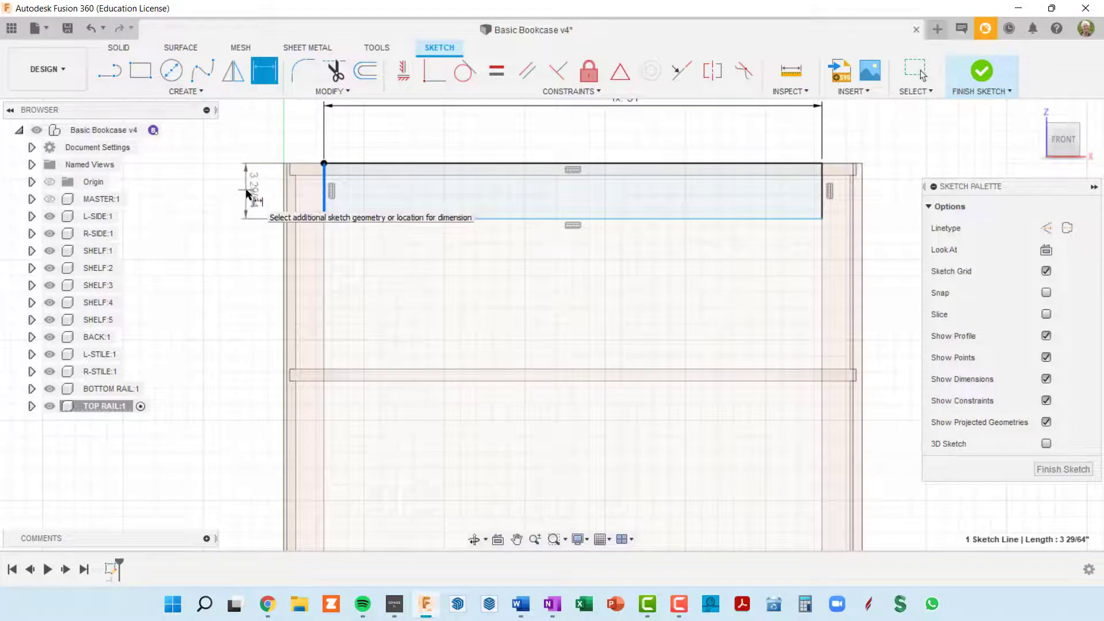
left_click(246, 192)
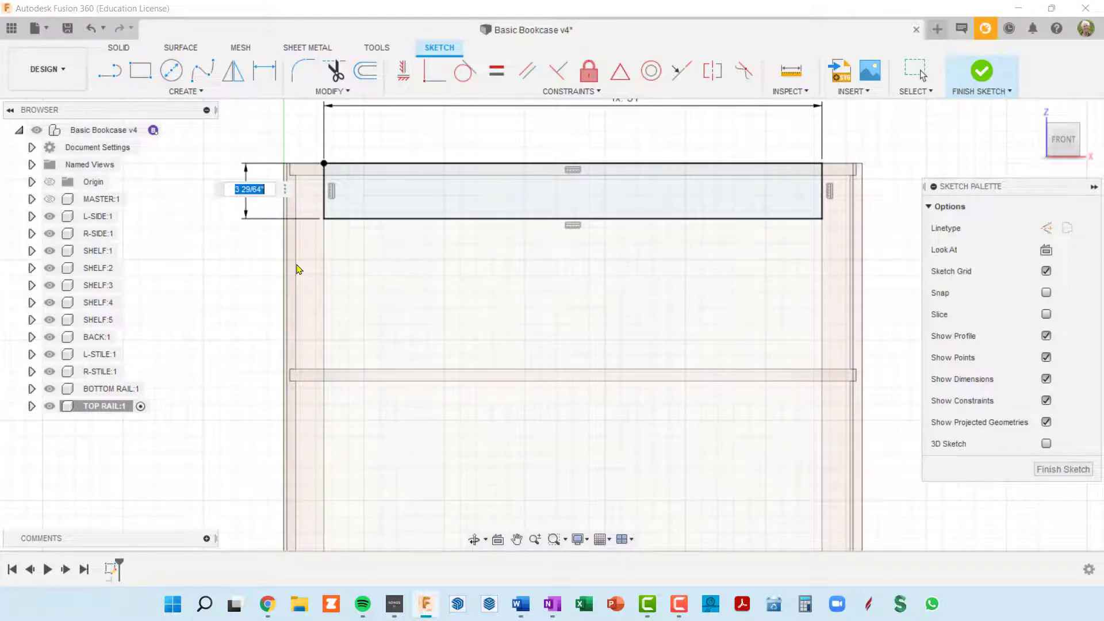
type("top")
key("BackSpace")
key("BackSpace")
key("BackSpace")
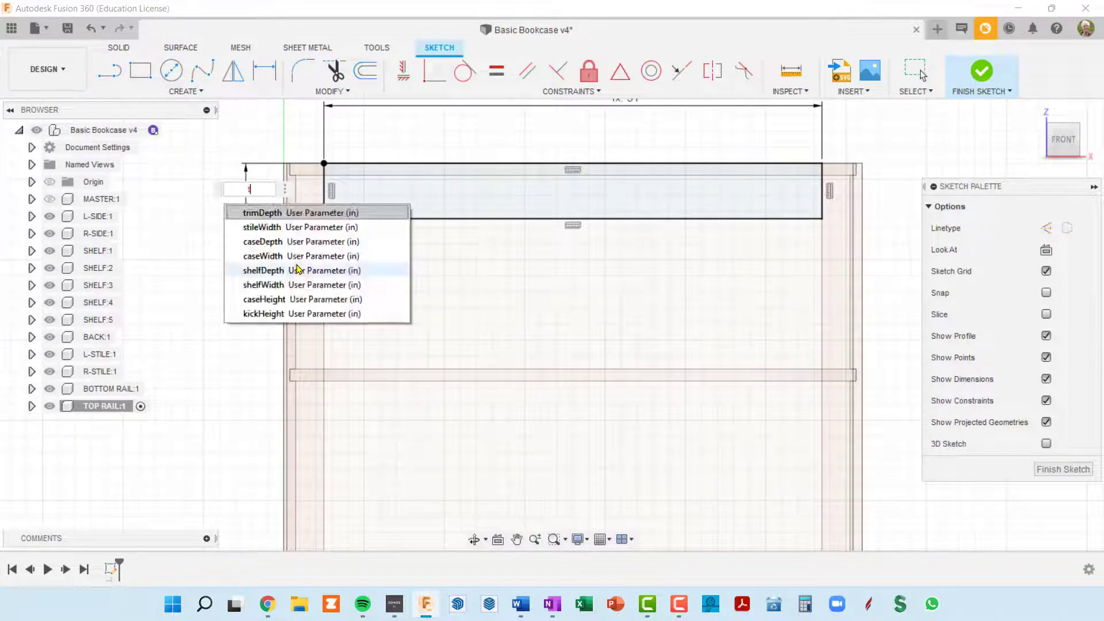
type("top")
key("Return")
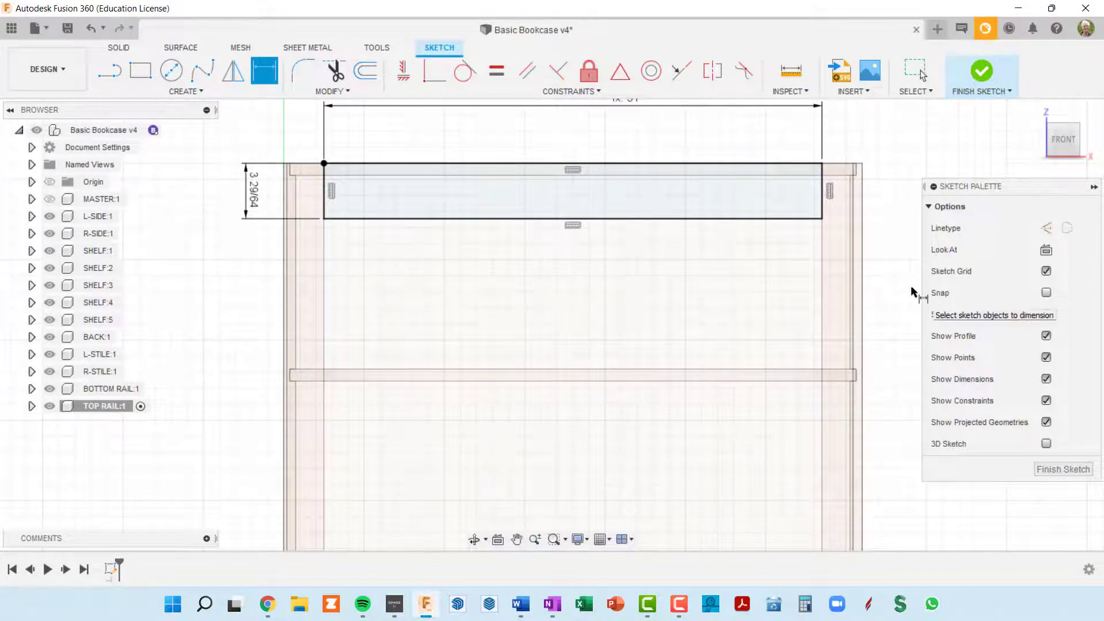
- Add a user parameter named topRailWidth in inches with the expression 4
key("shift+p")
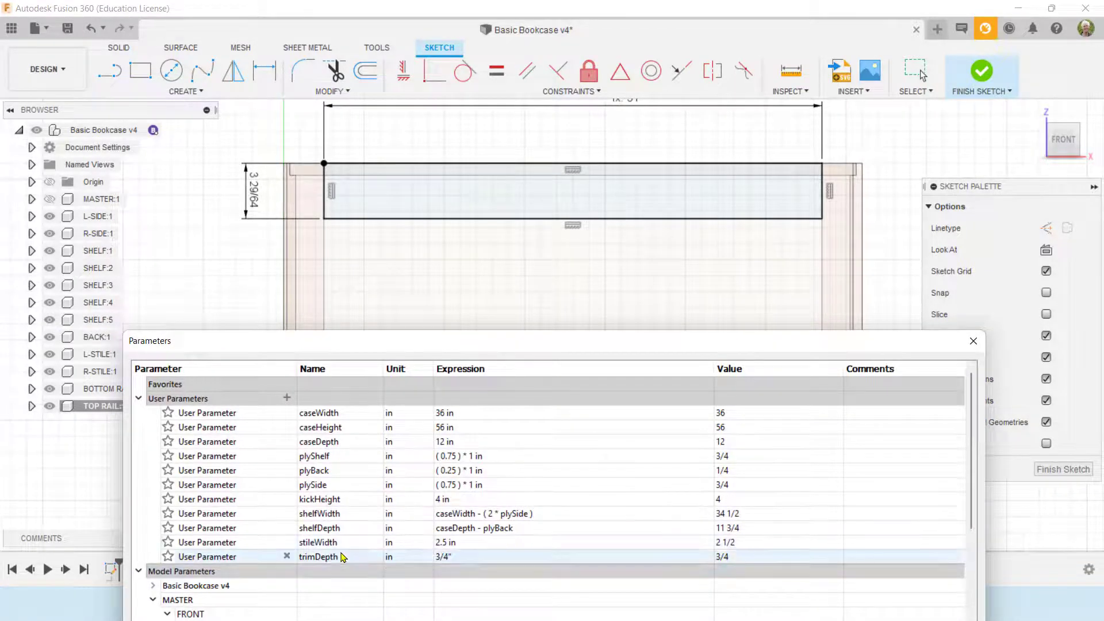
scroll(340, 556, "down", 1)
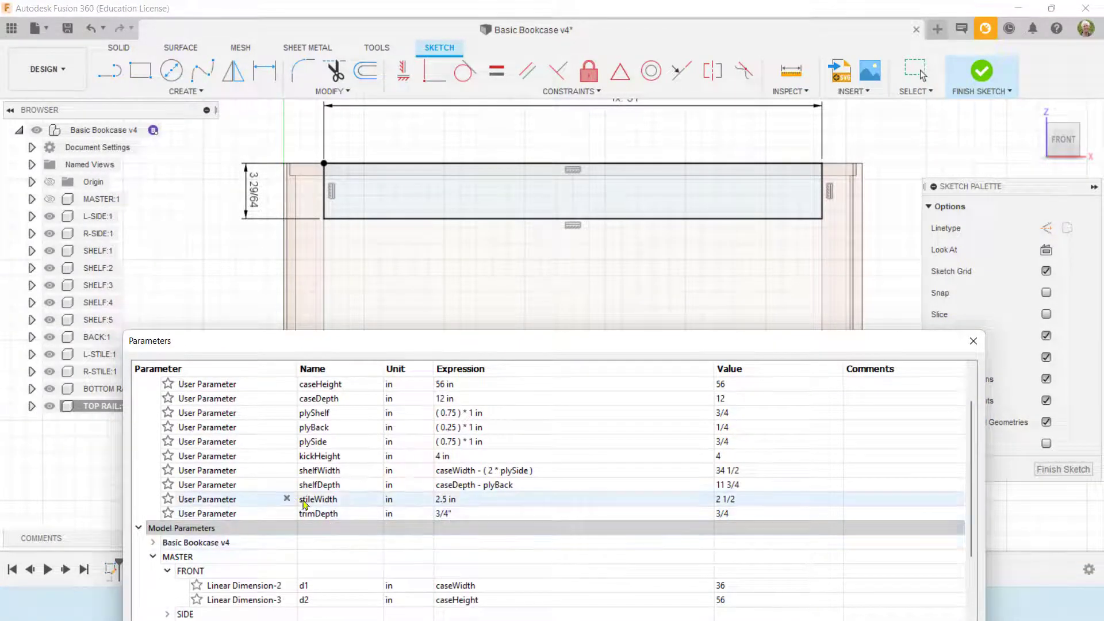
scroll(302, 484, "up", 1)
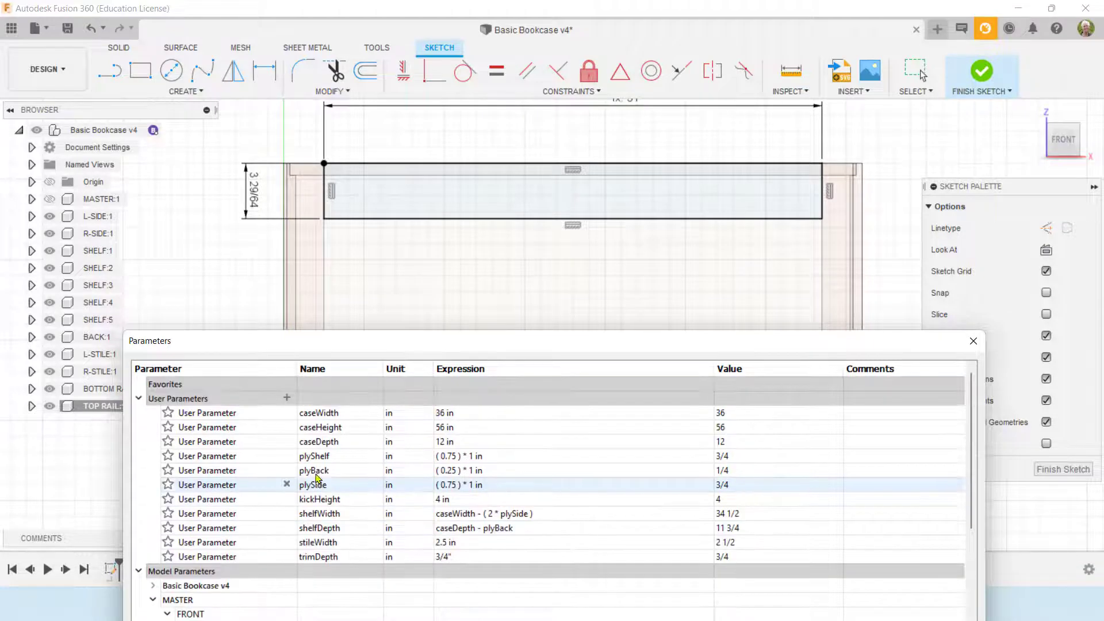
left_click(287, 398)
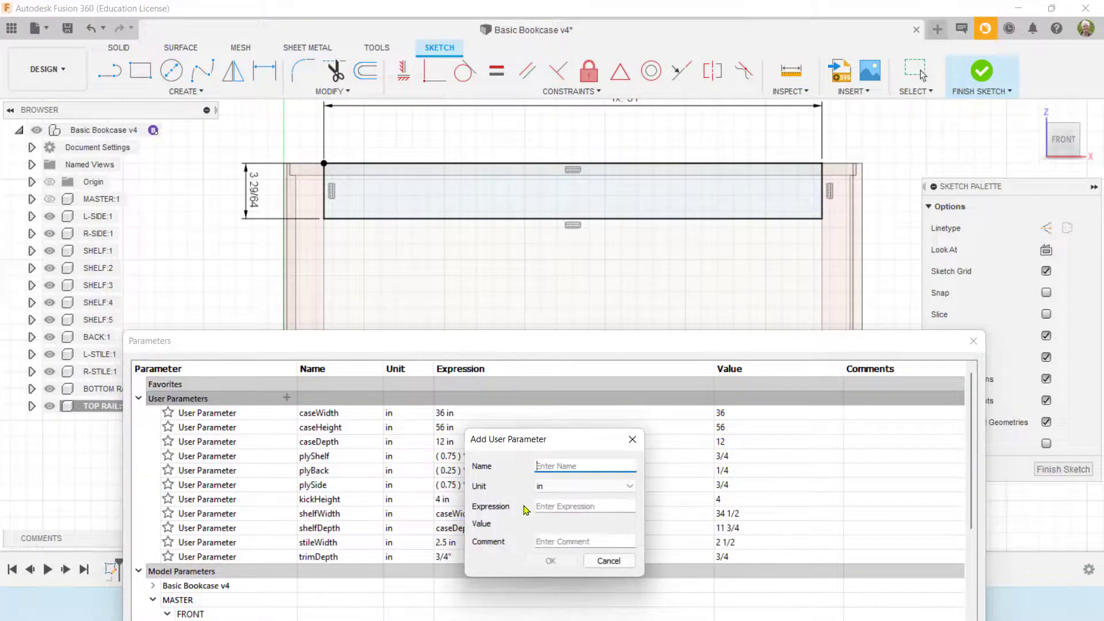
type("topRailWidth")
key("Tab")
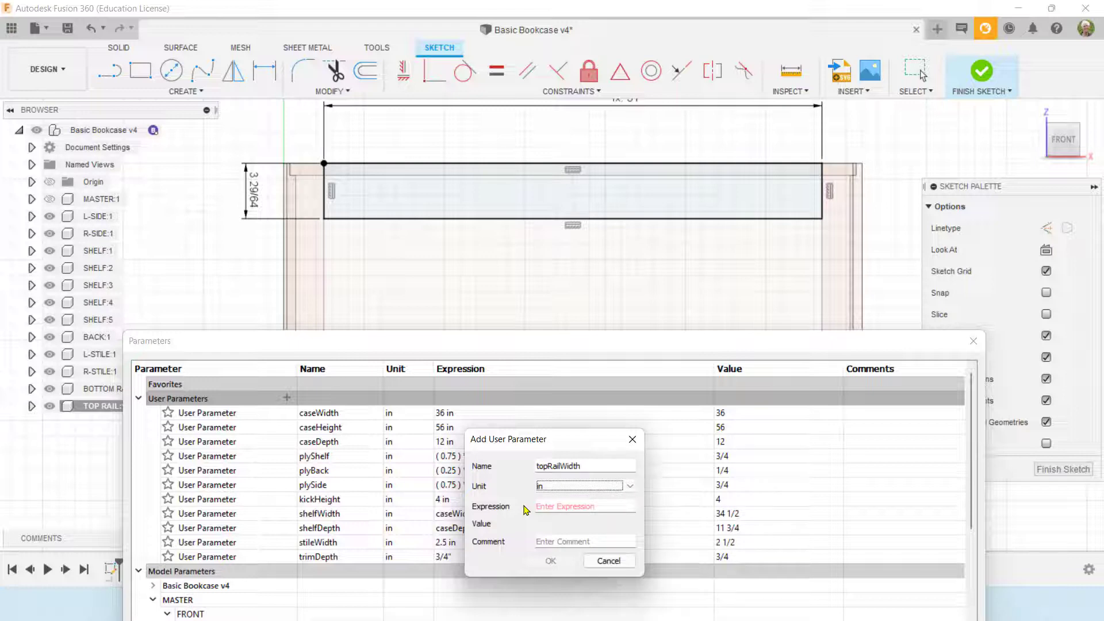
key("Tab")
type("4")
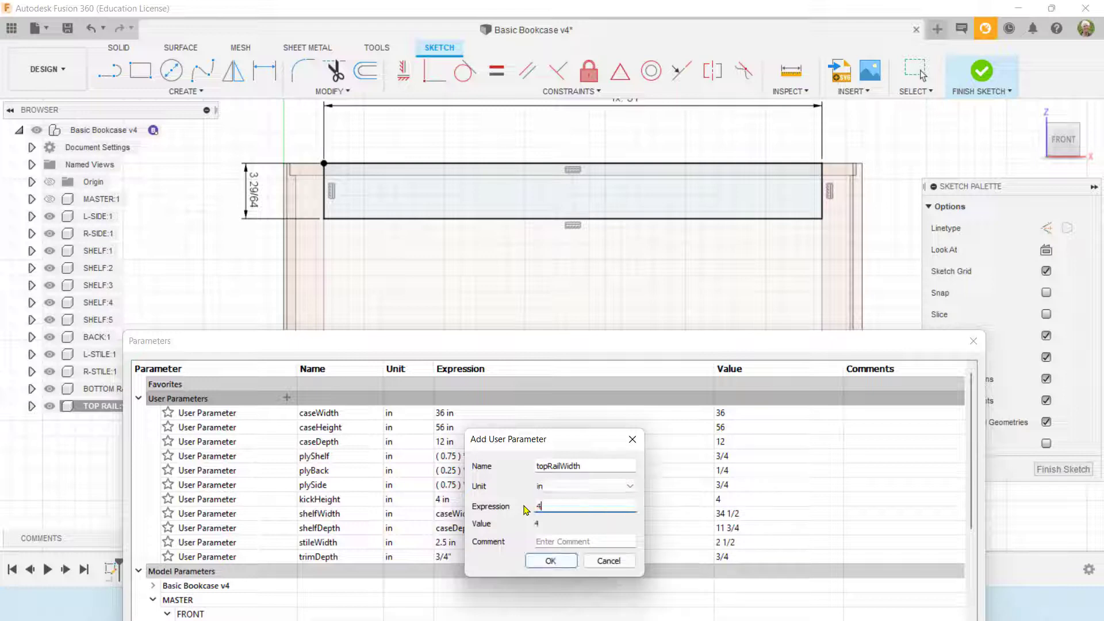
key("Return")
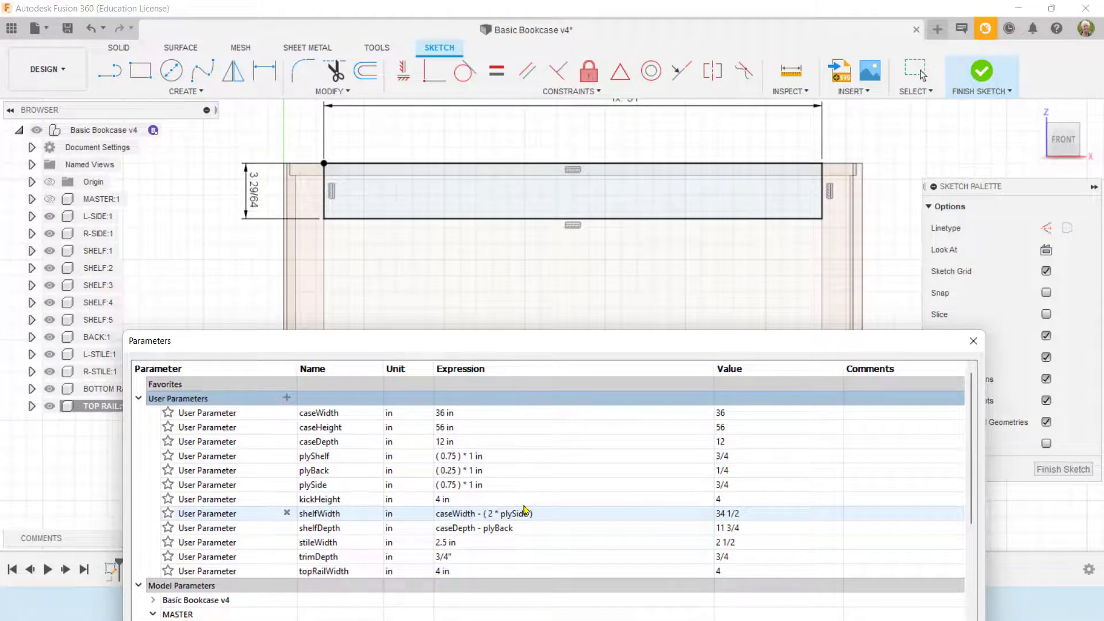
key("Return")
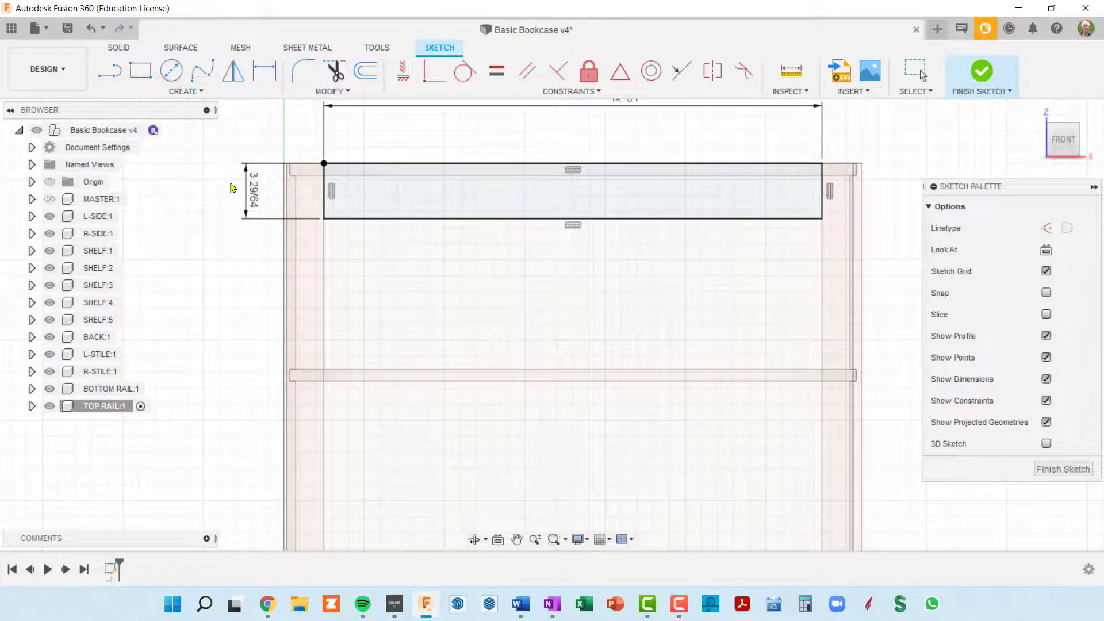
- Set the rail rectangle's height dimension to the topRailWidth parameter
left_click(246, 195)
left_click(249, 196)
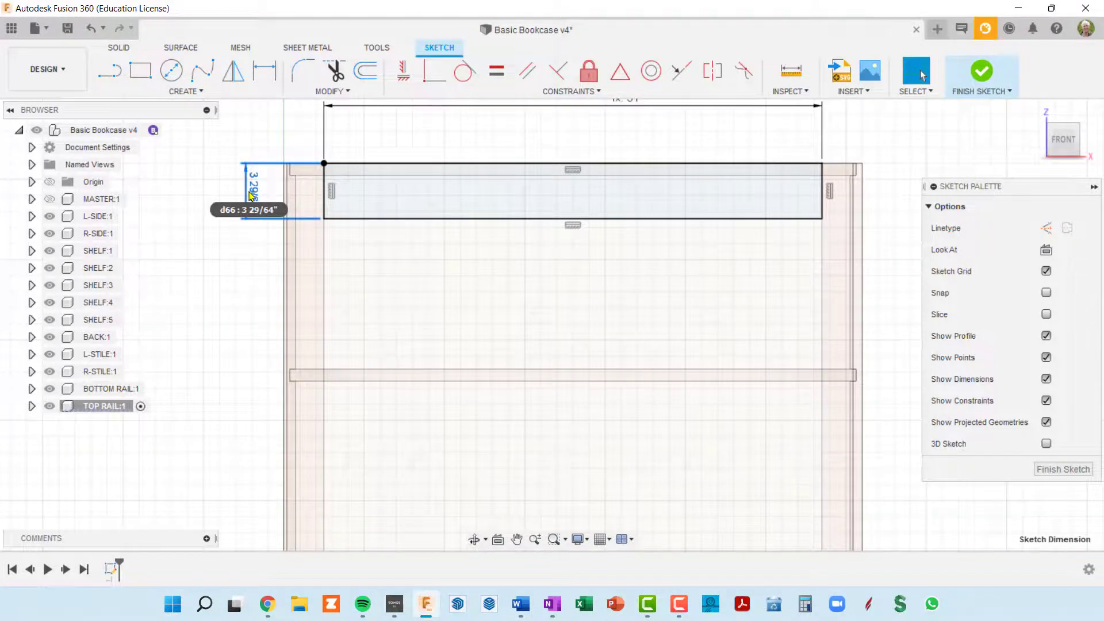
double_click(249, 196)
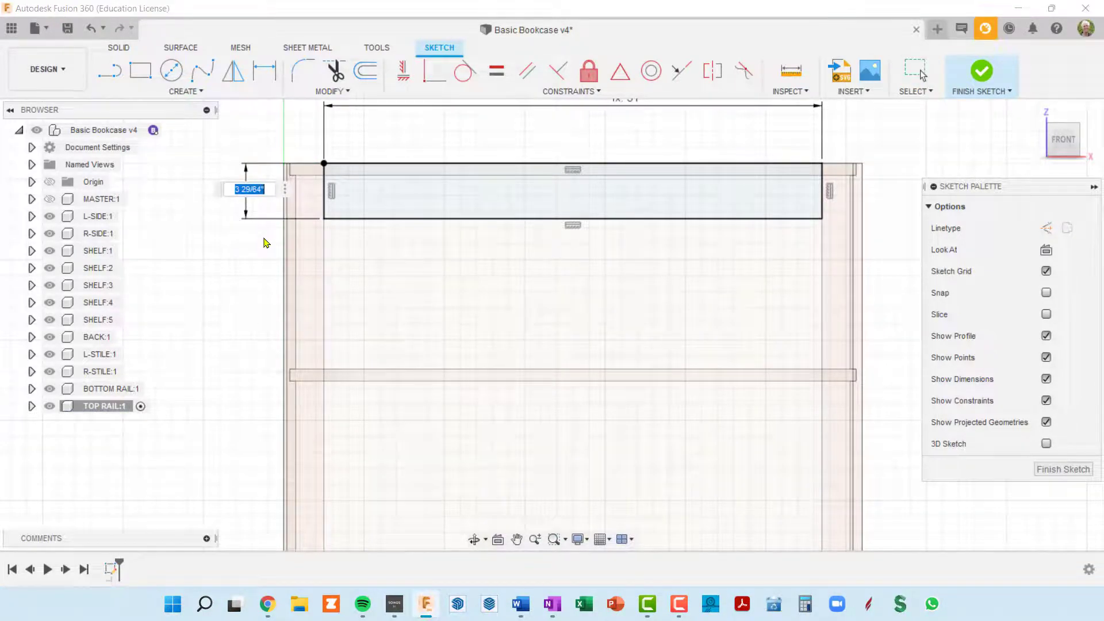
type("top")
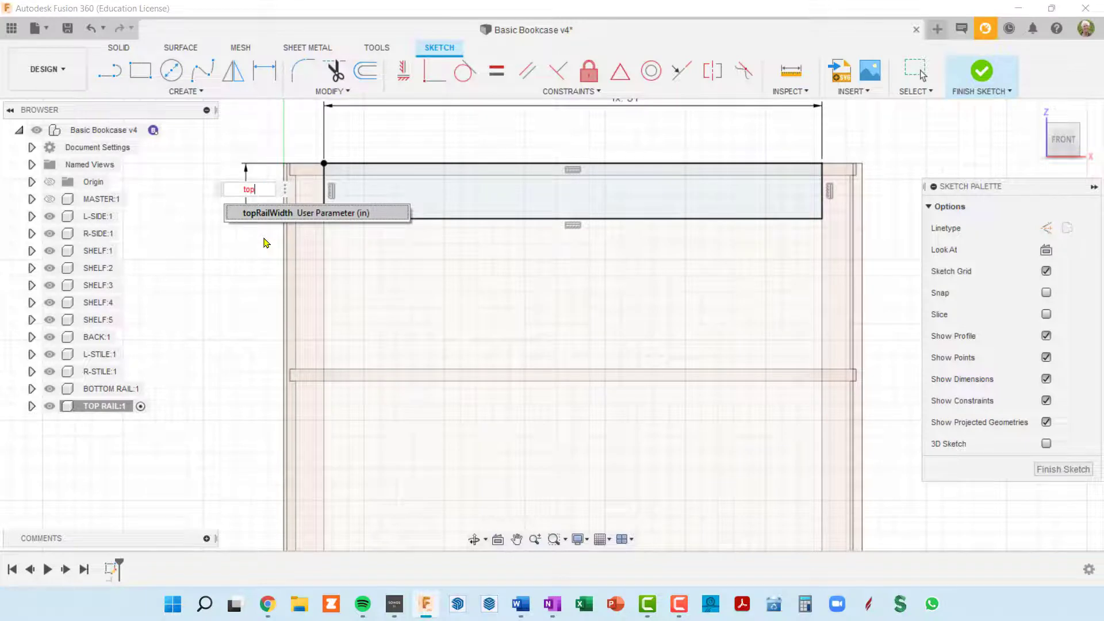
left_click(279, 214)
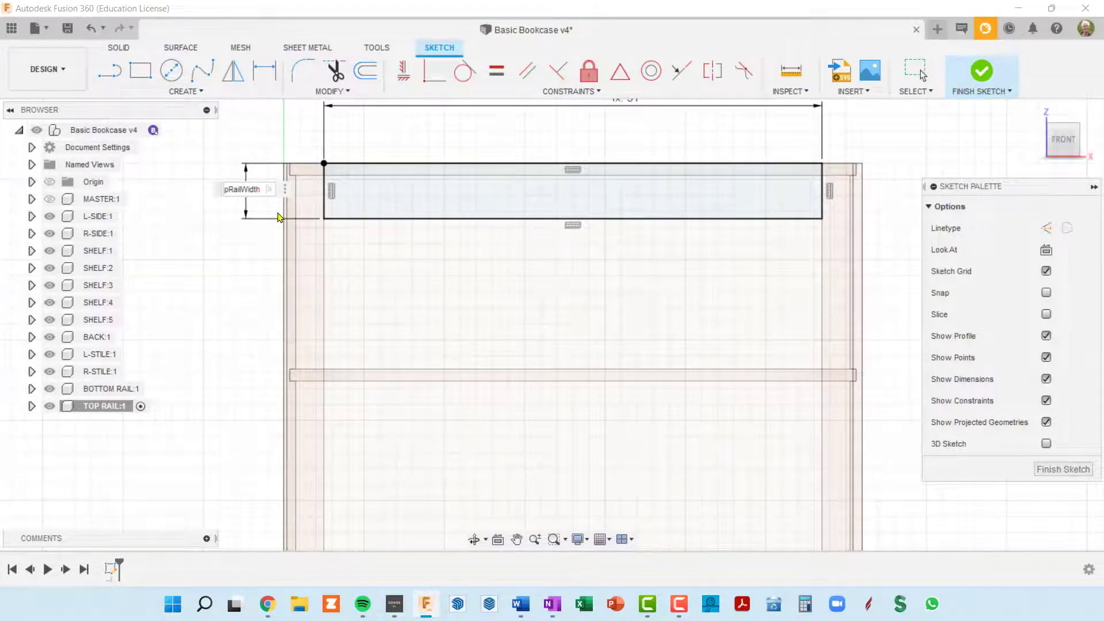
key("Return")
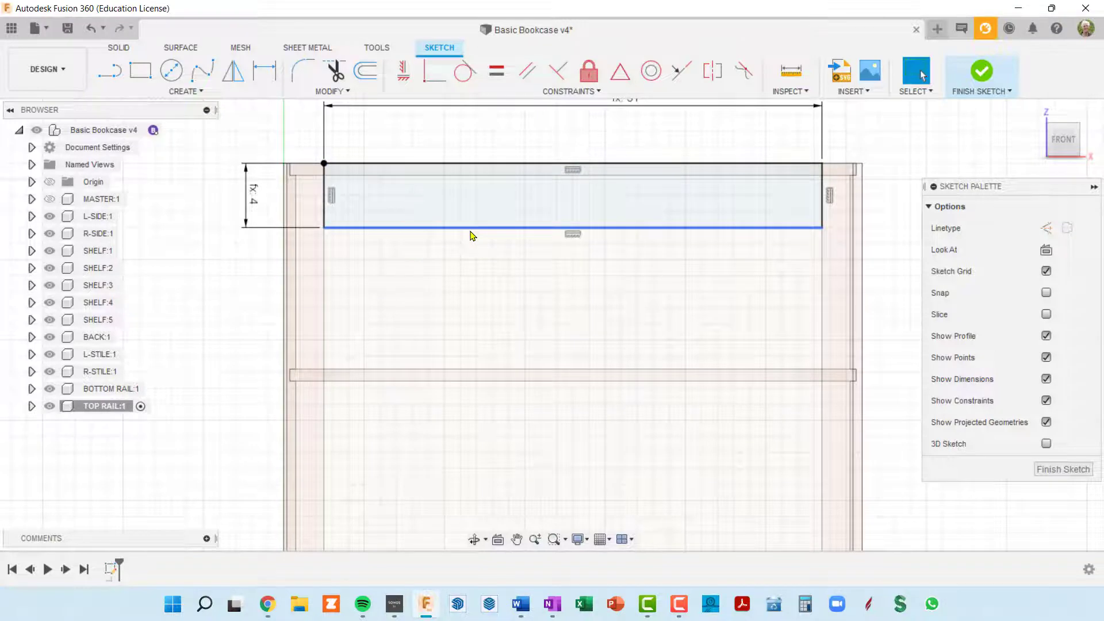
- Try a three-point arc between the lower corners of the top rail rectangle, bulging upward, and undo it
left_click(202, 91)
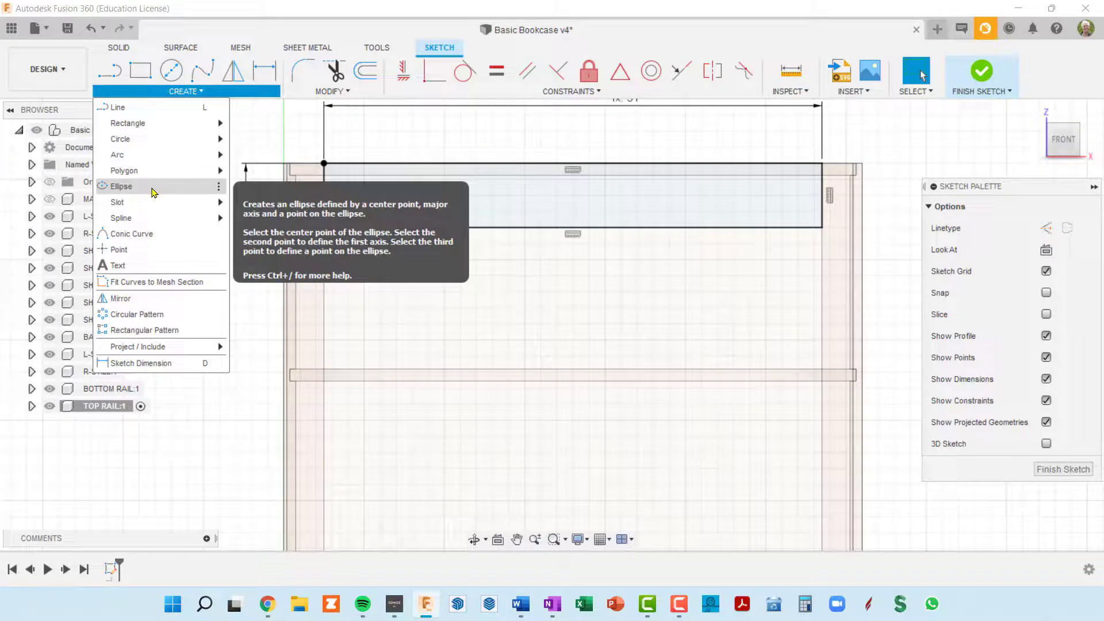
mouse_move(179, 156)
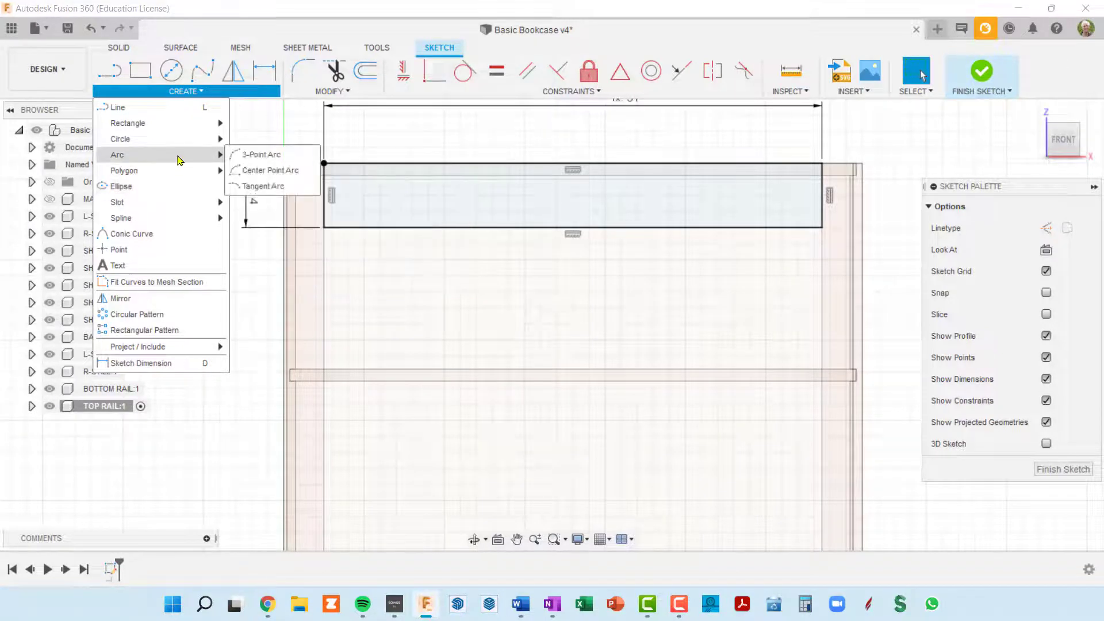
left_click(260, 155)
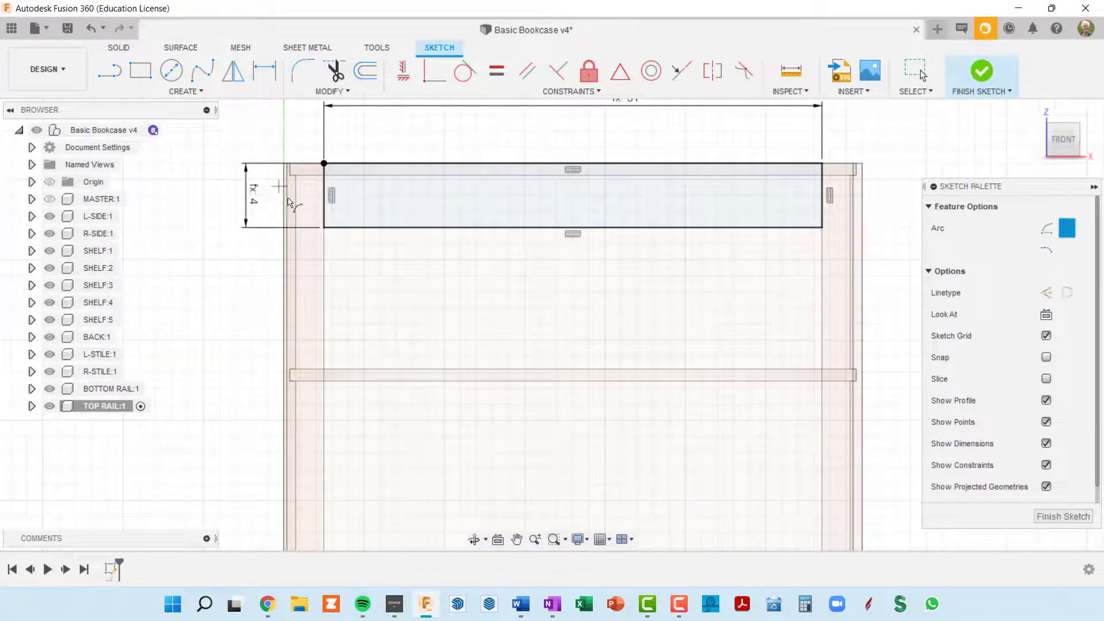
left_click(323, 228)
left_click(323, 228)
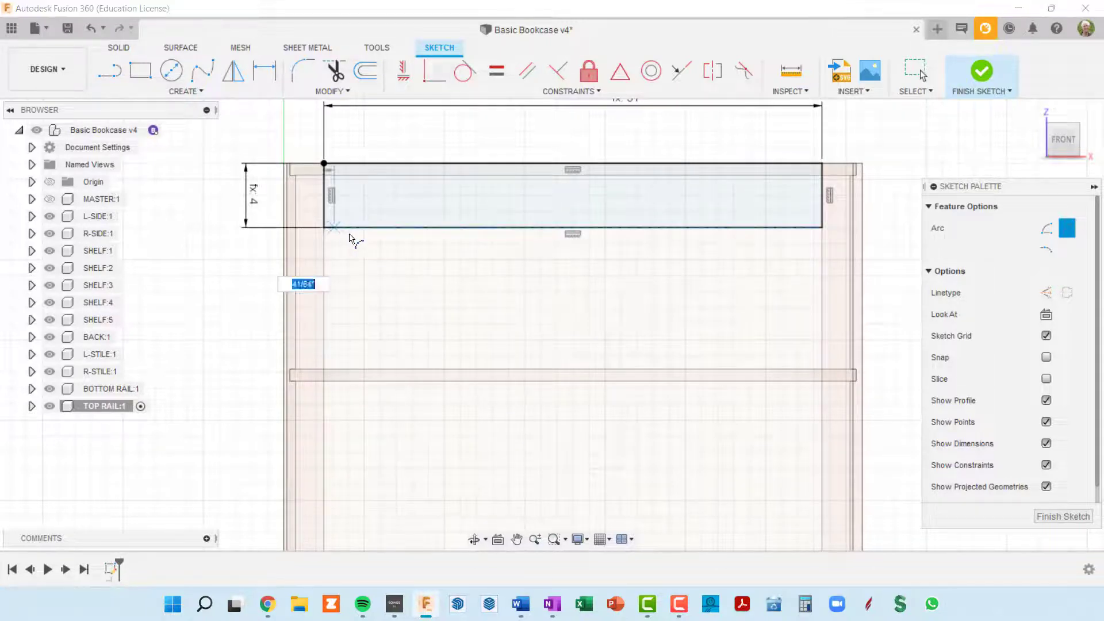
left_click(821, 229)
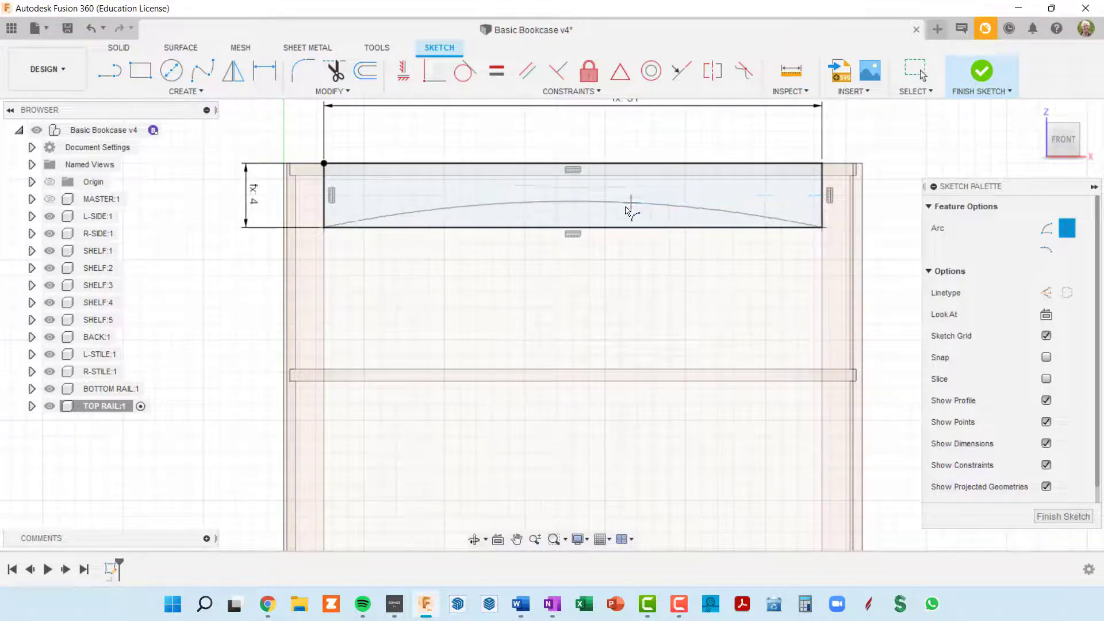
left_click(573, 197)
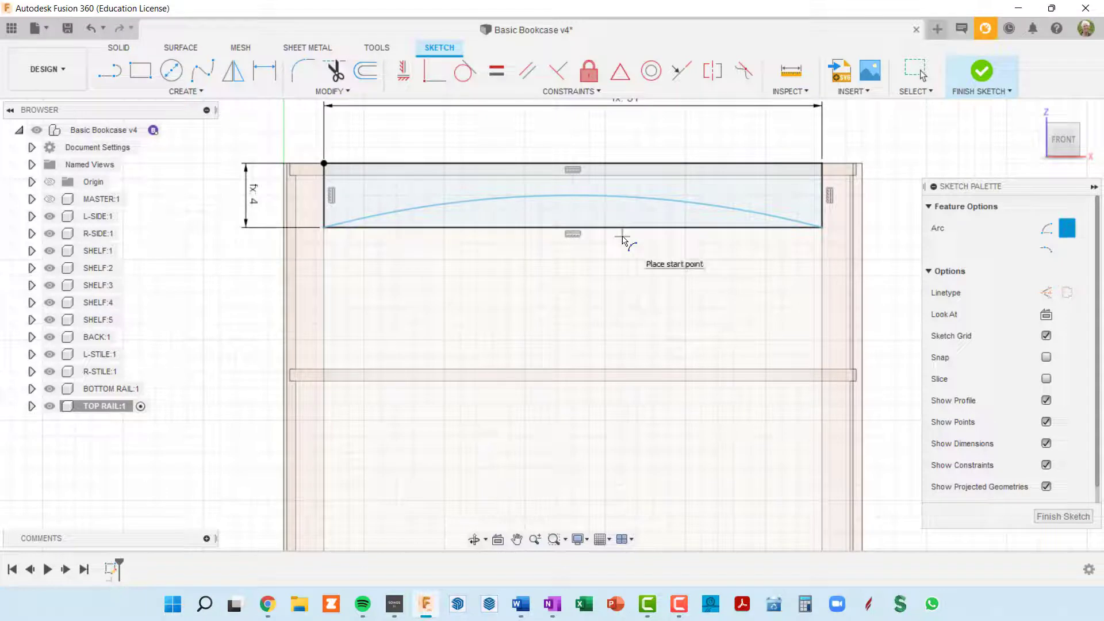
key("Escape")
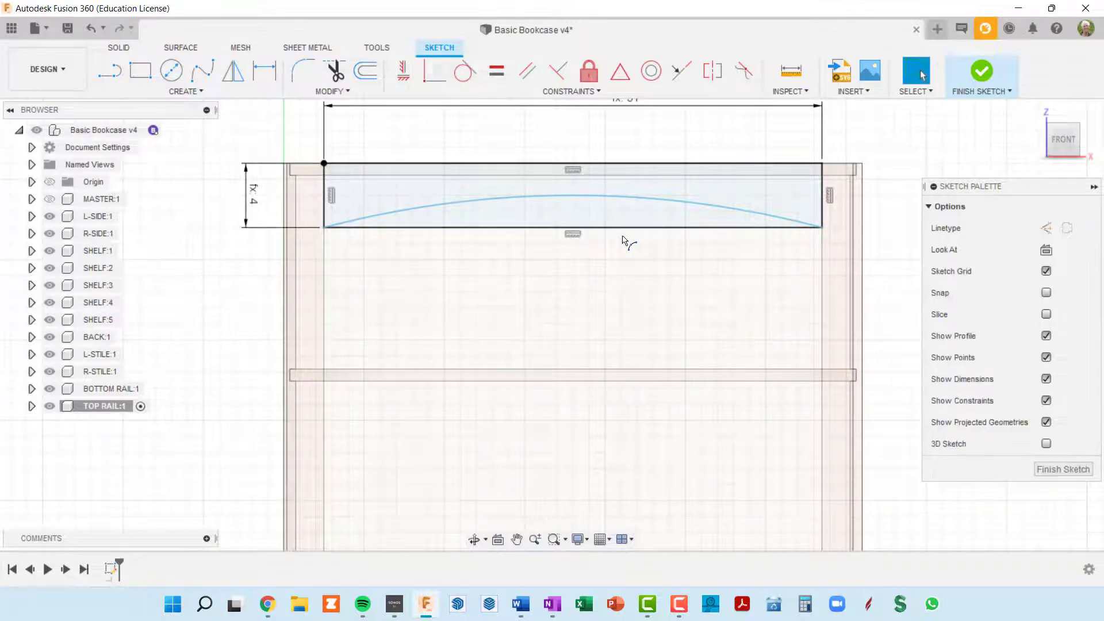
key("ctrl+z")
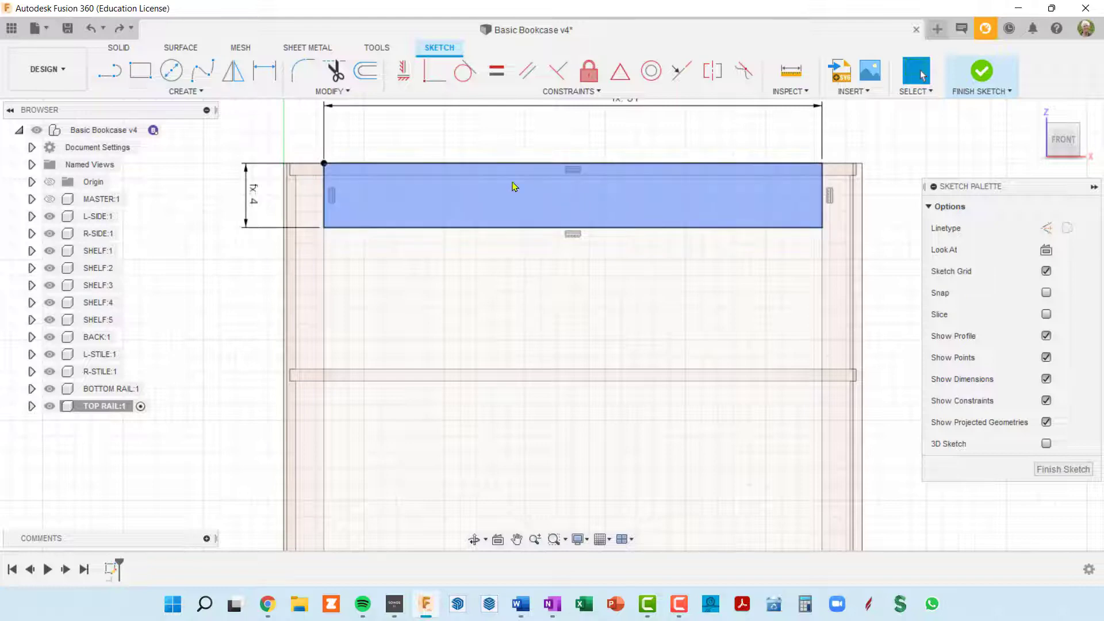
- Draw a vertical construction line about 2 15/32 in long downward from the midpoint of the rail rectangle's top edge
left_click(118, 80)
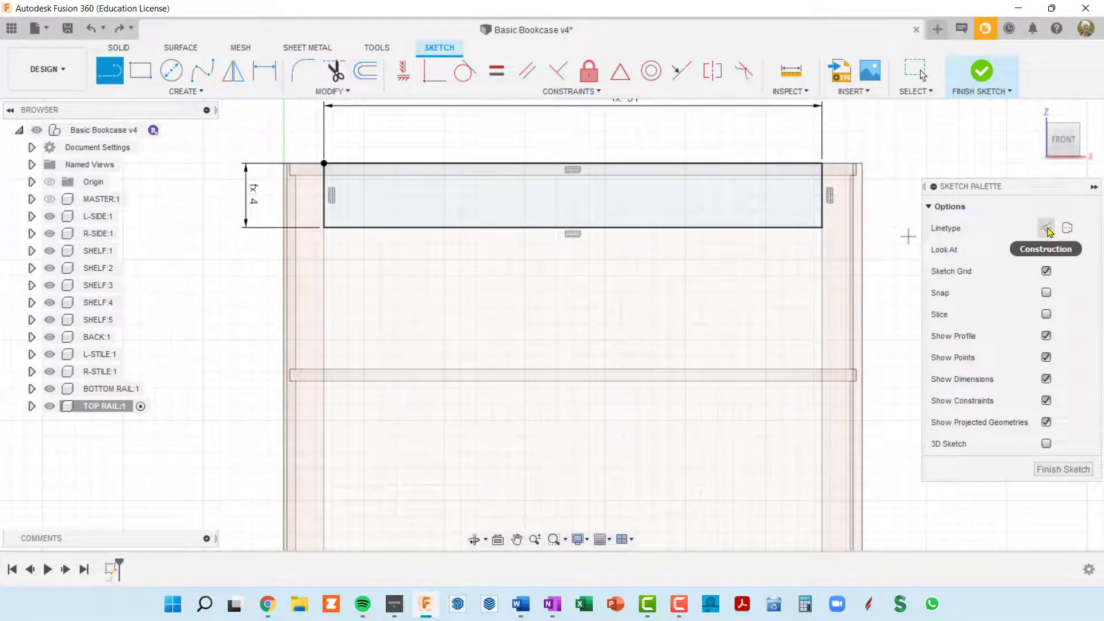
left_click(1046, 229)
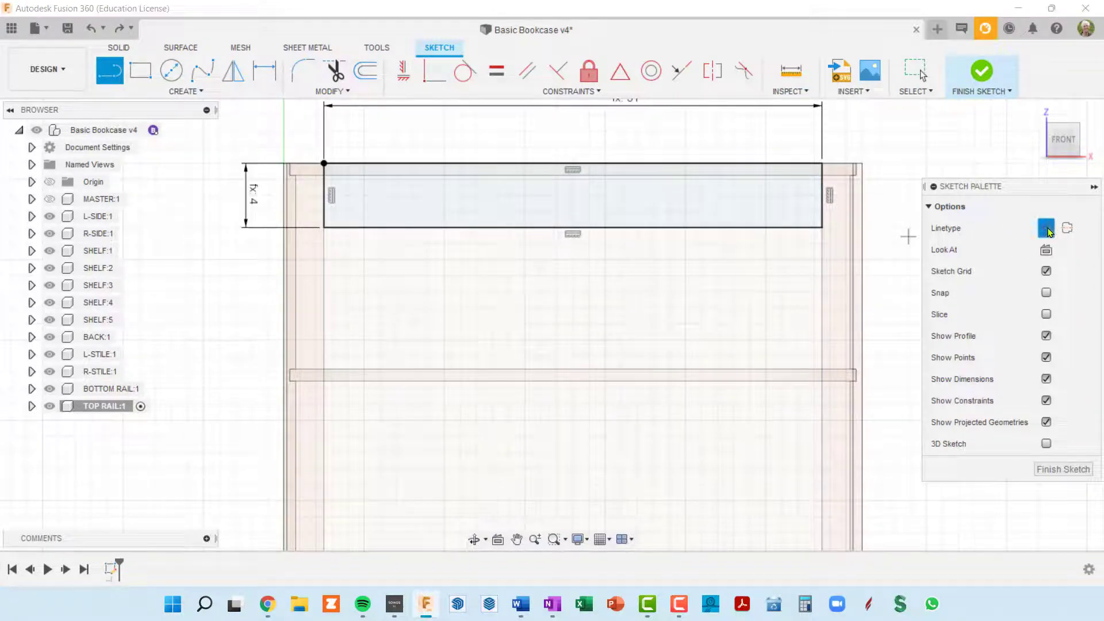
left_click(573, 169)
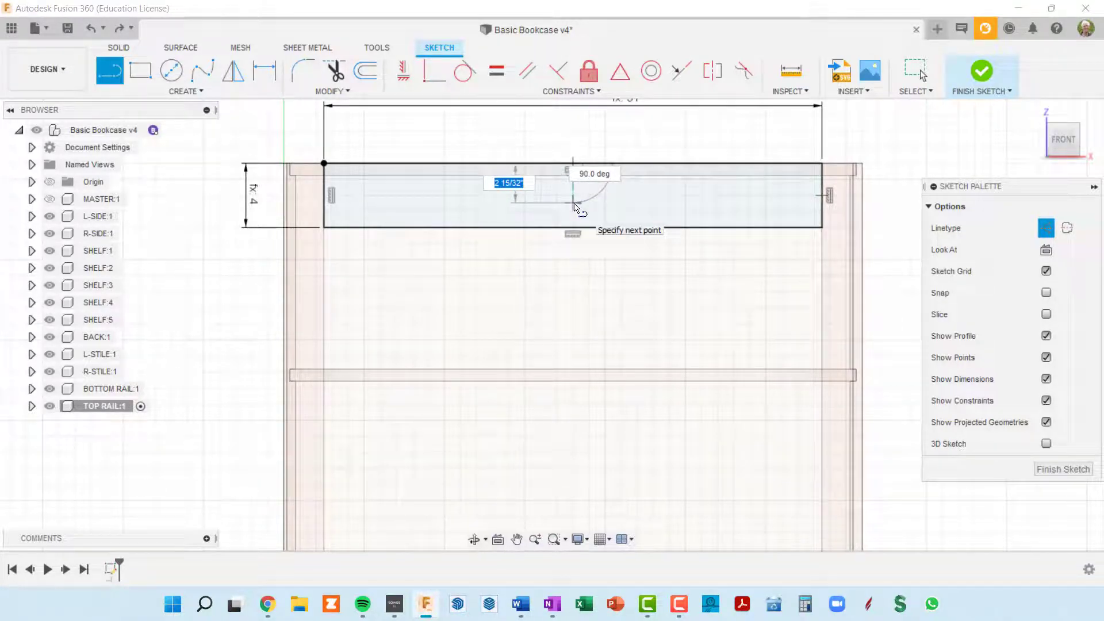
left_click(573, 203)
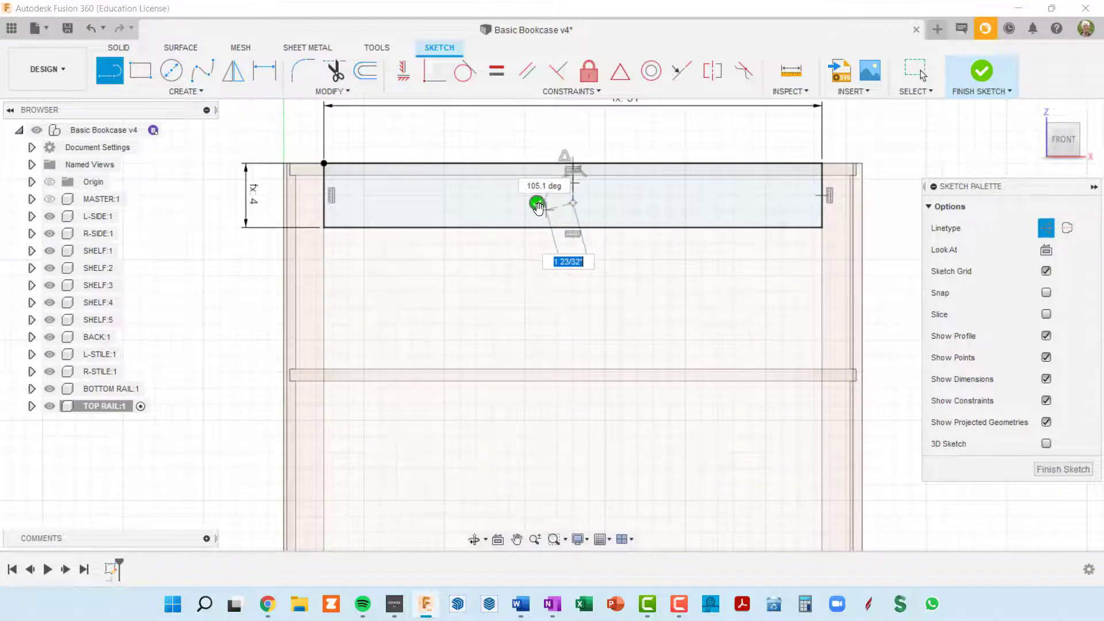
key("Escape")
- Draw a three-point arc between the rectangle's lower corners, passing through the lower end of the vertical construction line
scroll(572, 238, "up", 3)
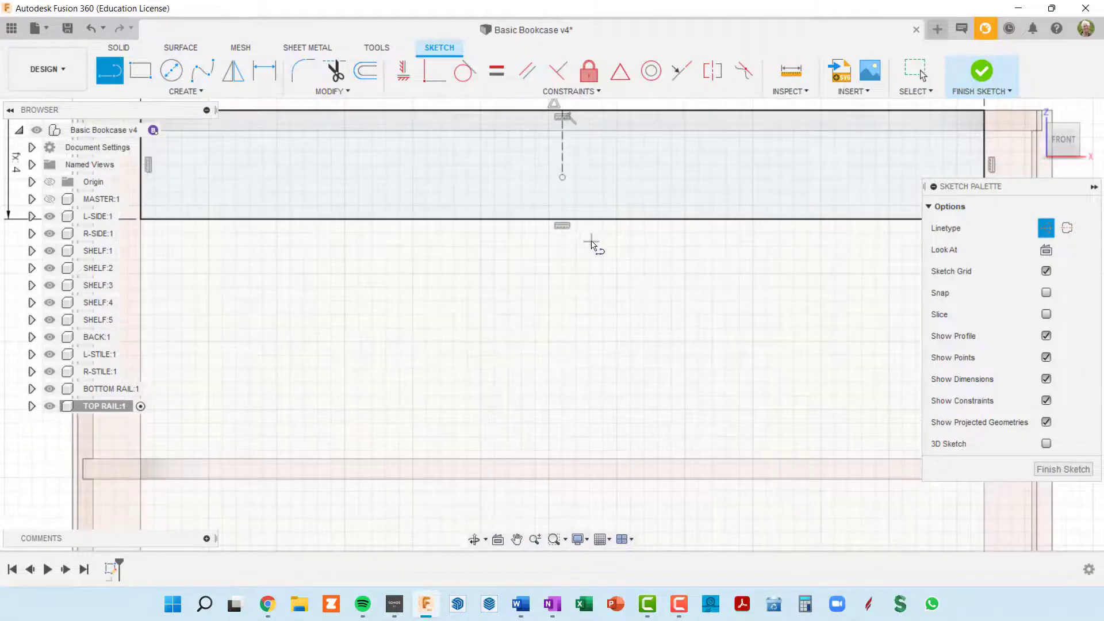
middle_click_drag(594, 239, 584, 311)
key("l")
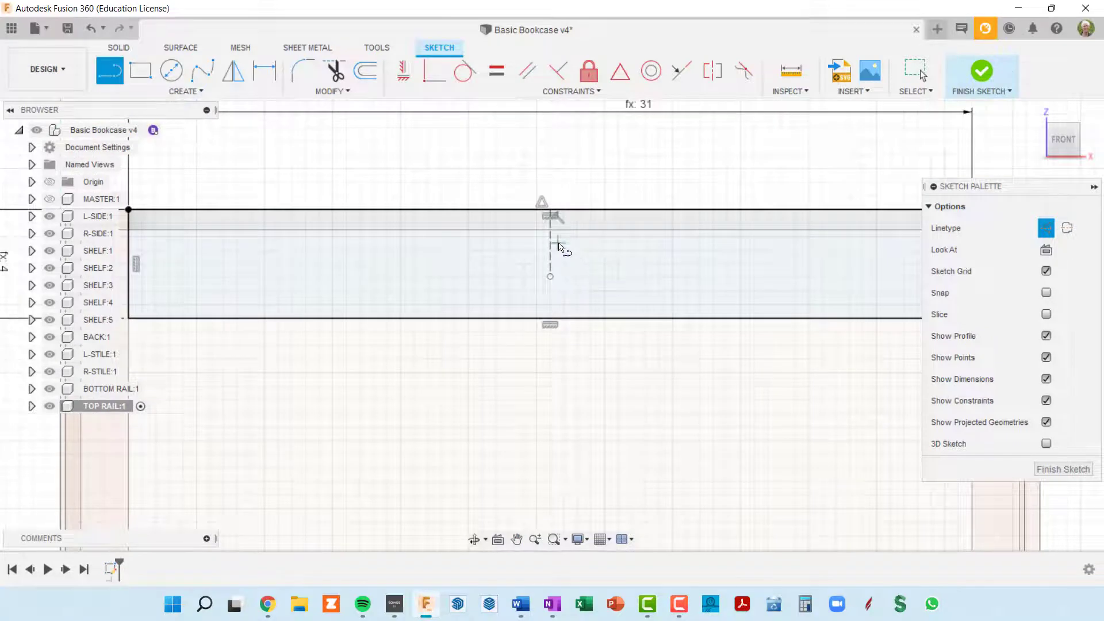
scroll(578, 294, "down", 1)
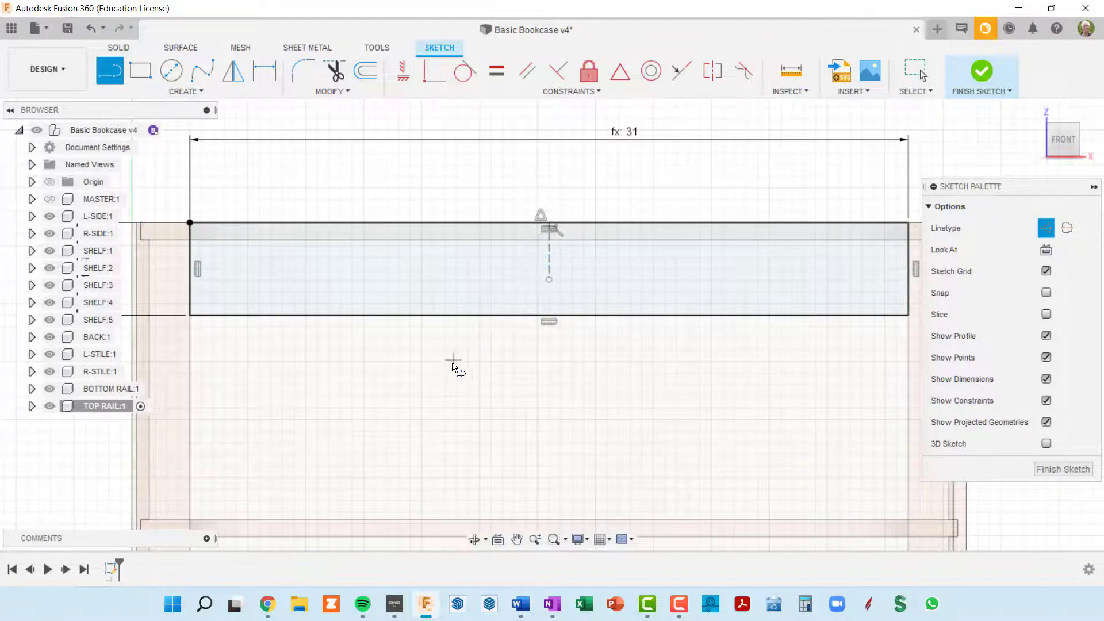
scroll(454, 368, "down", 2)
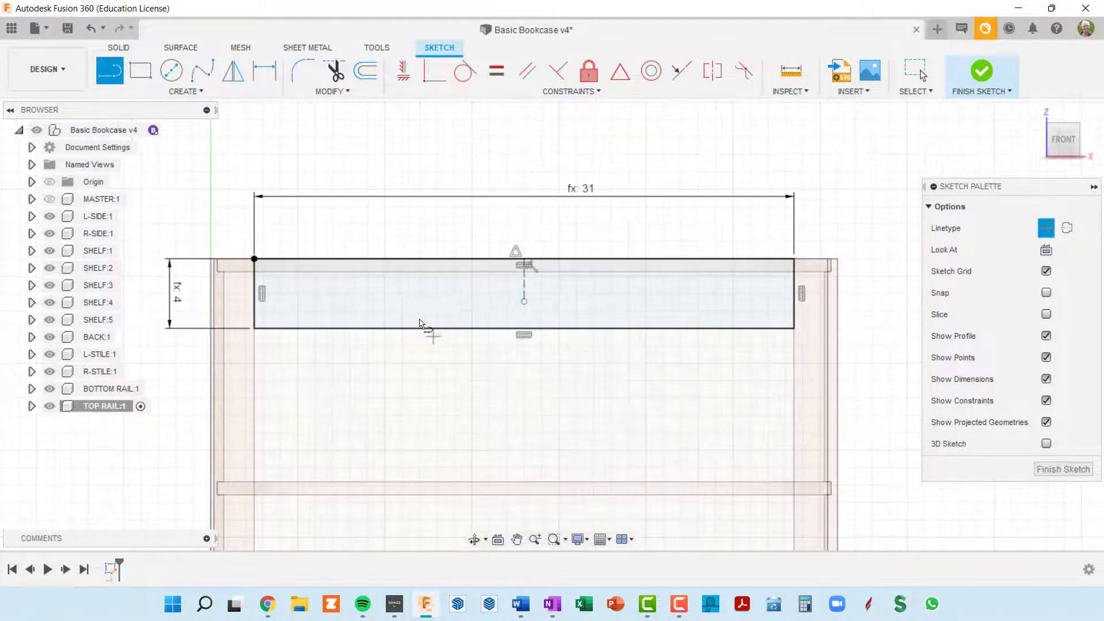
left_click(200, 95)
mouse_move(177, 162)
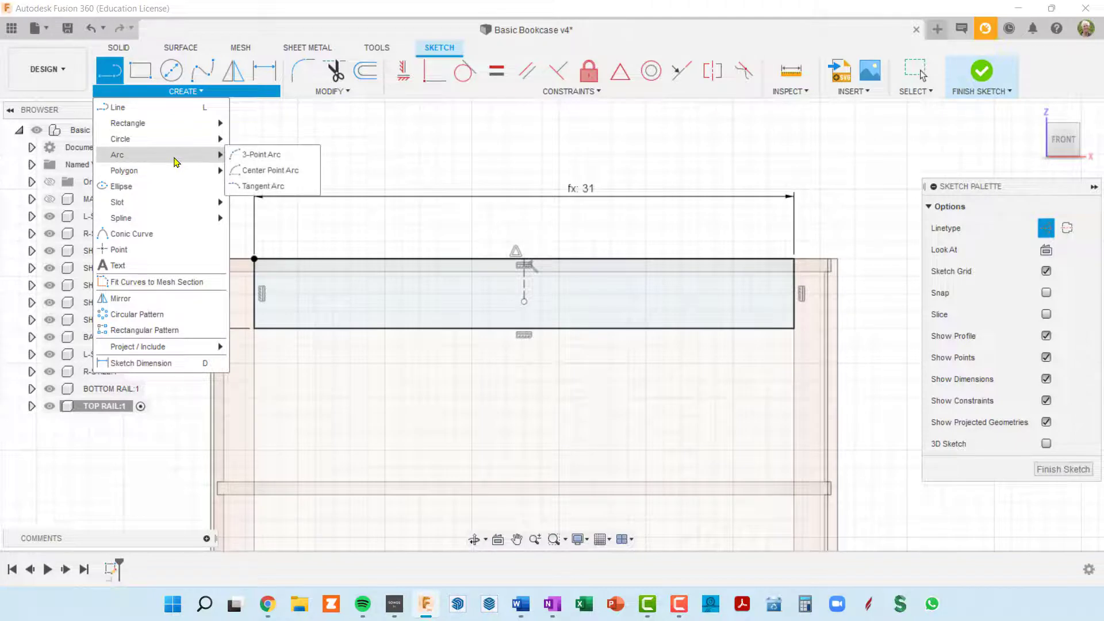
left_click(253, 155)
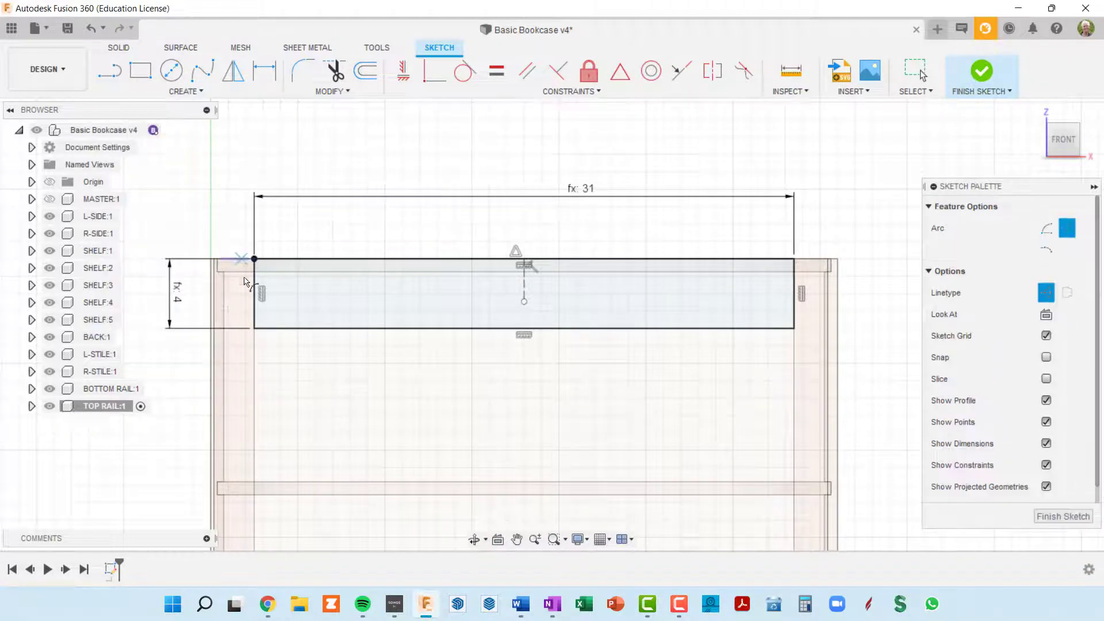
left_click(255, 329)
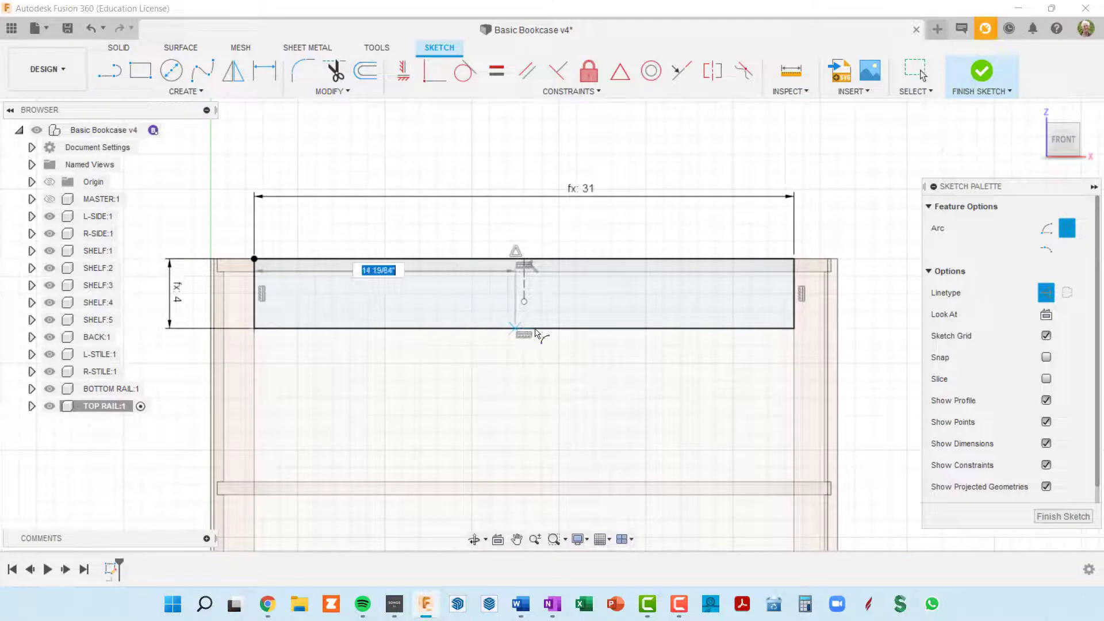
left_click(793, 328)
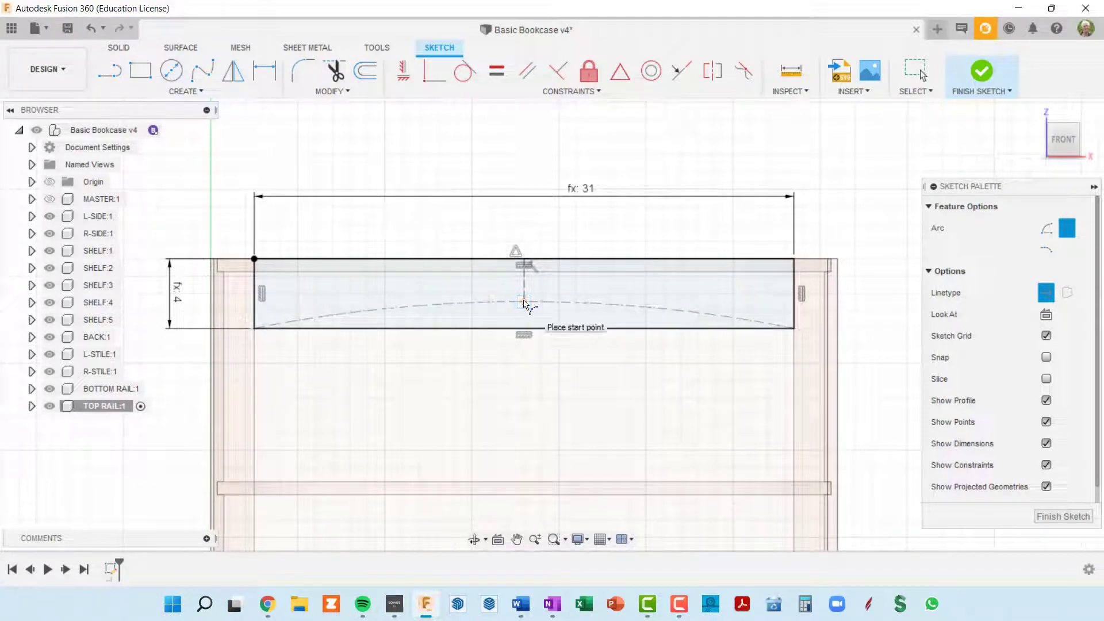
left_click(523, 302)
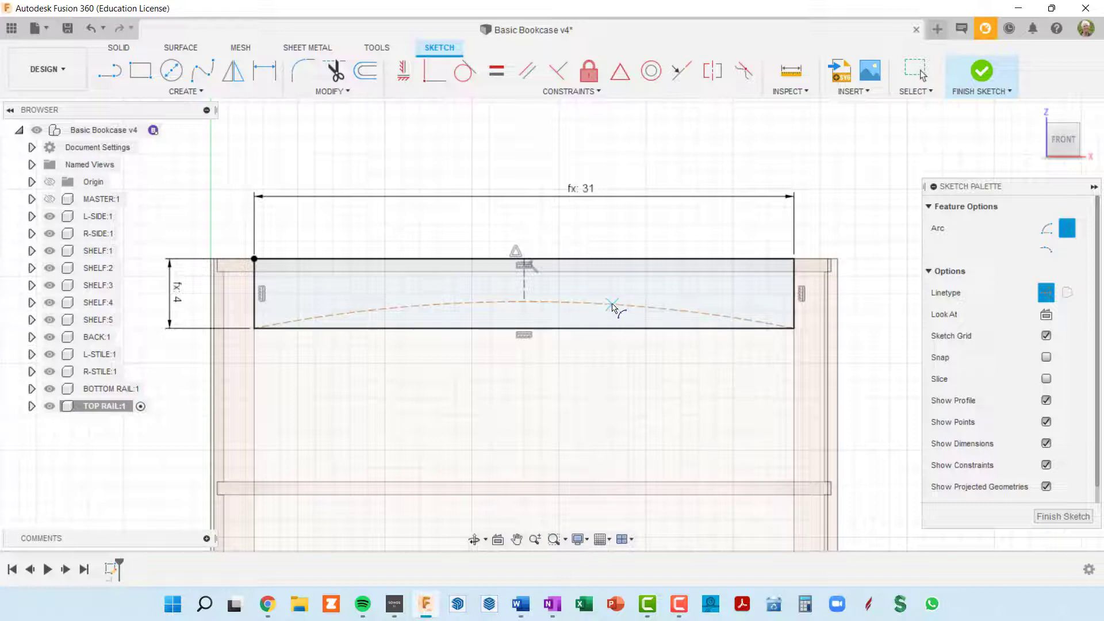
key("Escape")
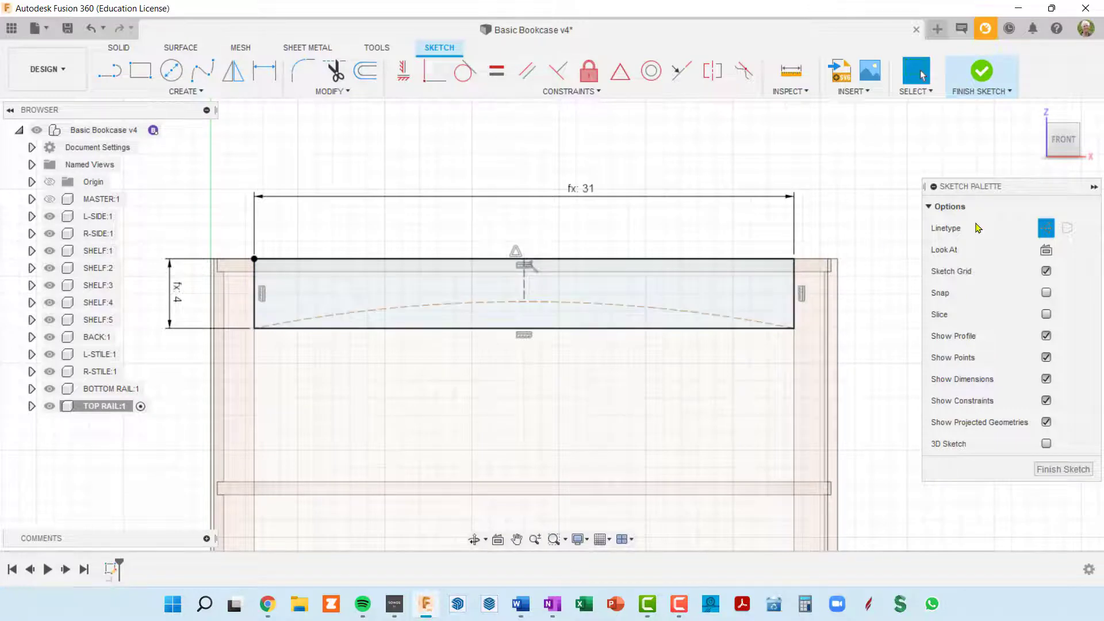
- Change the arc from construction to normal linetype
left_click(598, 304)
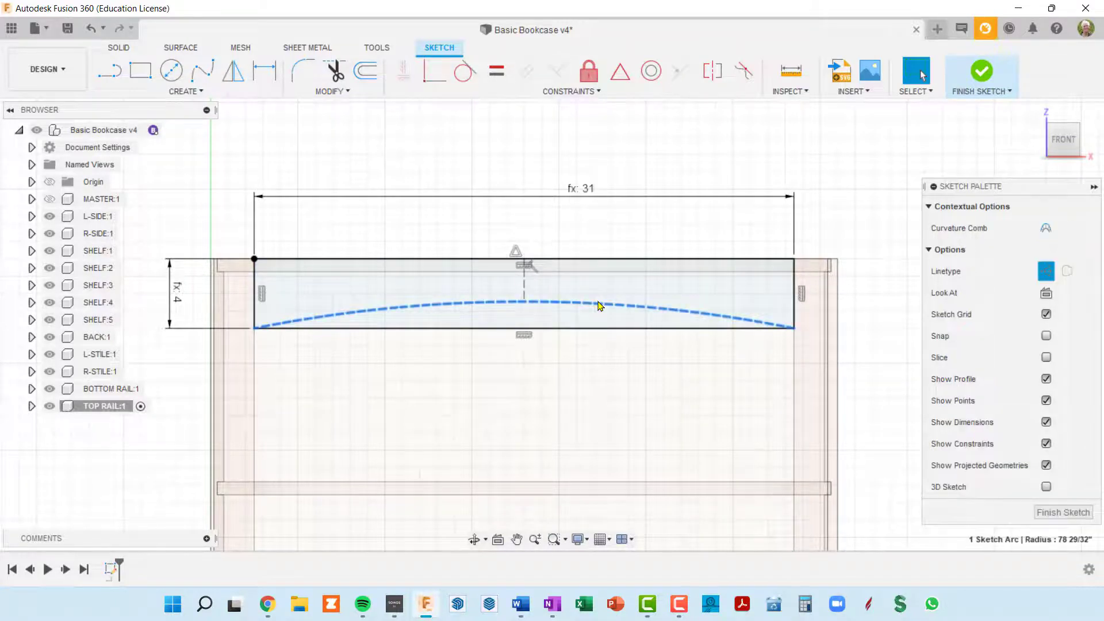
left_click(1046, 272)
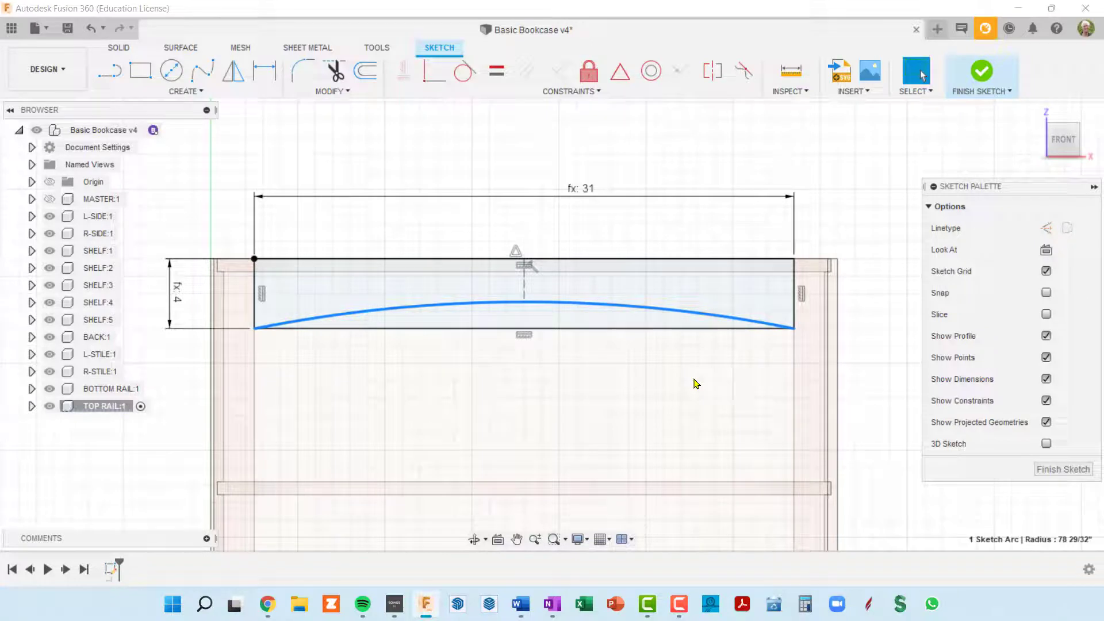
left_click(683, 248)
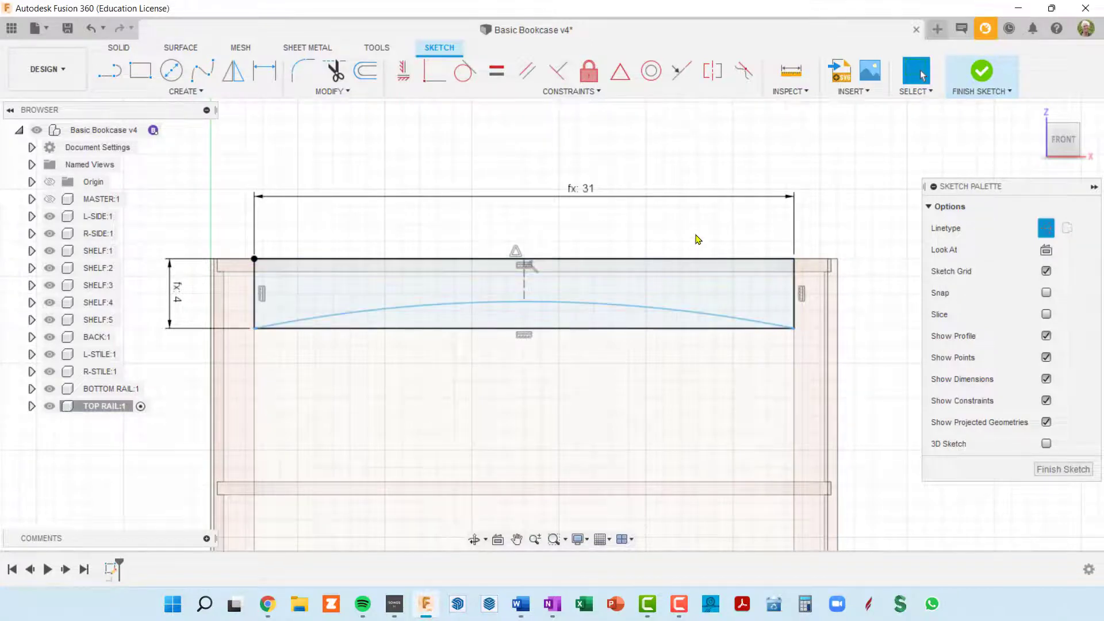
- Toggle the arc repeatedly between construction and normal linetype, ending on normal
left_click(659, 311)
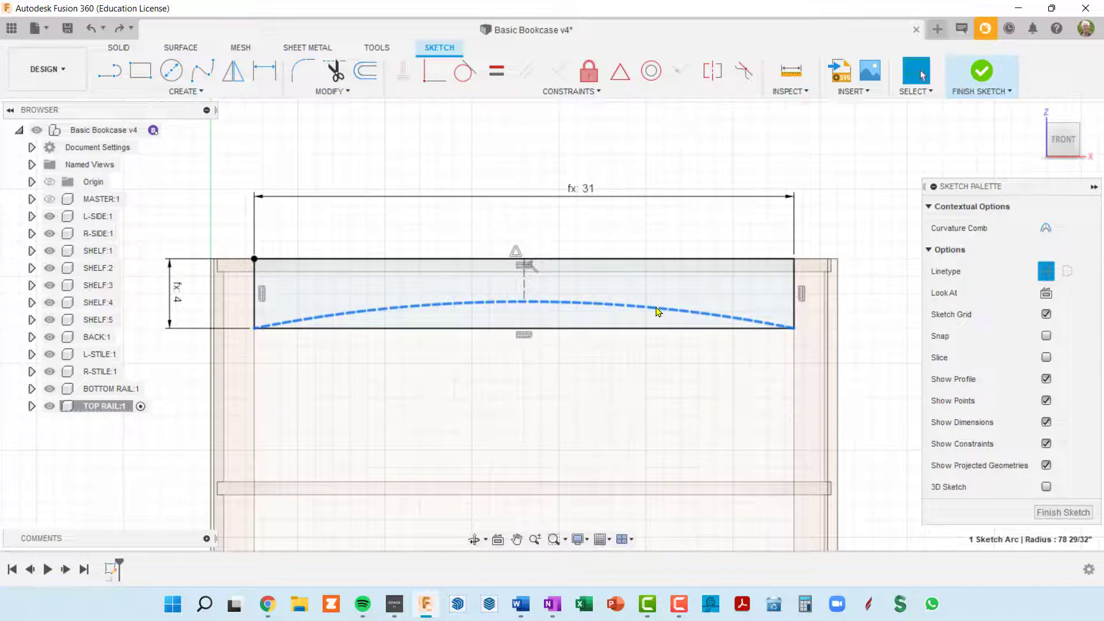
key("x")
key("x")
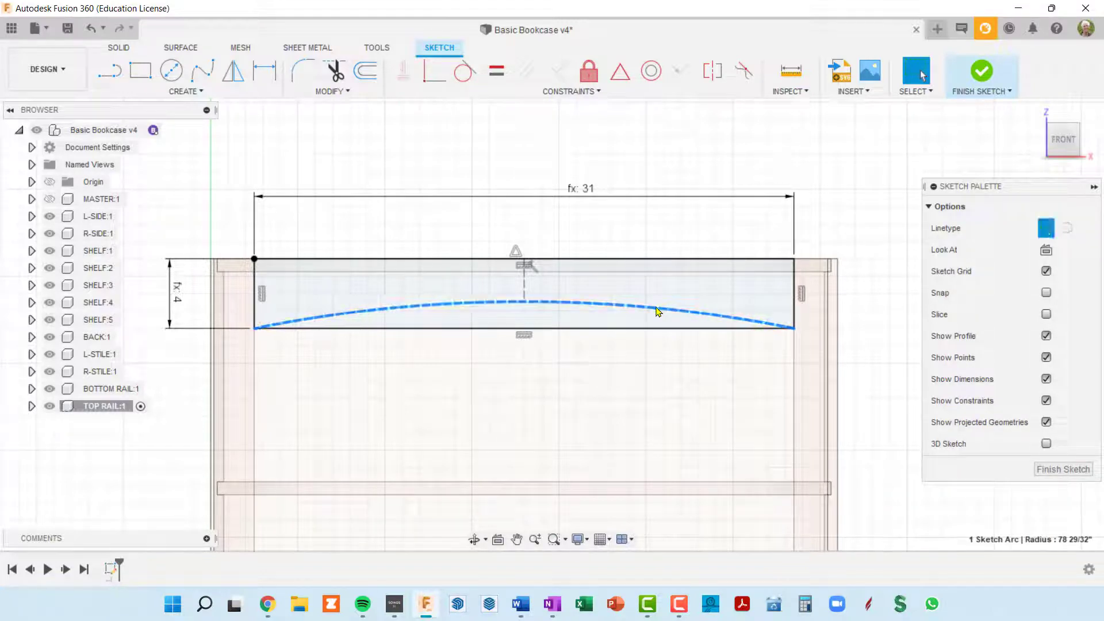
key("x")
key("x")
key("x")
key("x")
key("x")
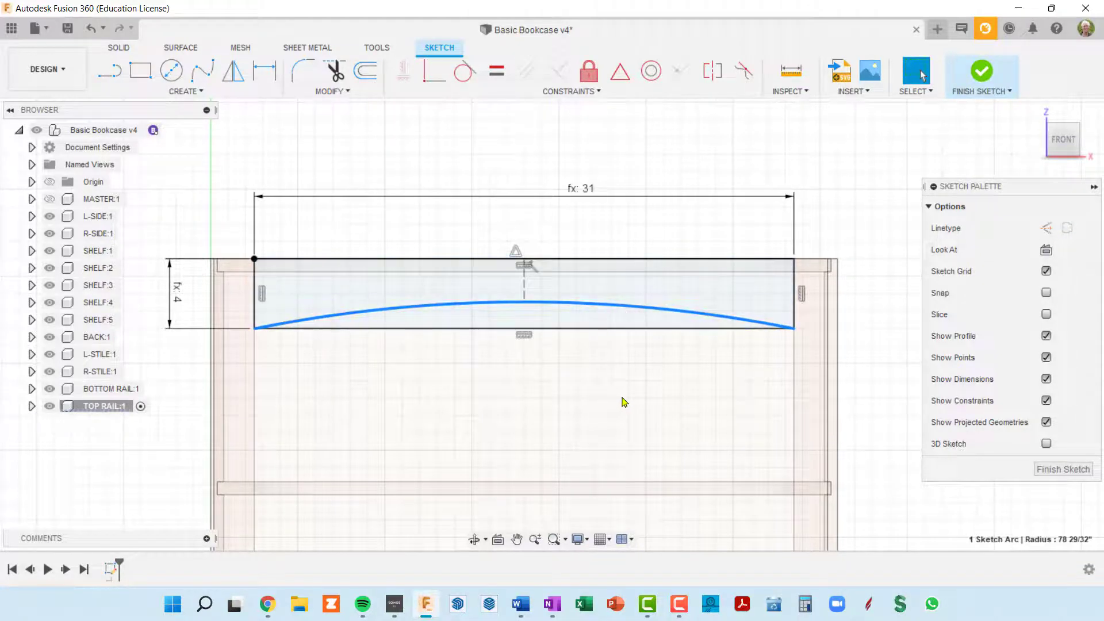
- Try trimming the right half of the arc and the rectangle's bottom edge, and undo both trims
middle_click_drag(621, 375, 619, 335)
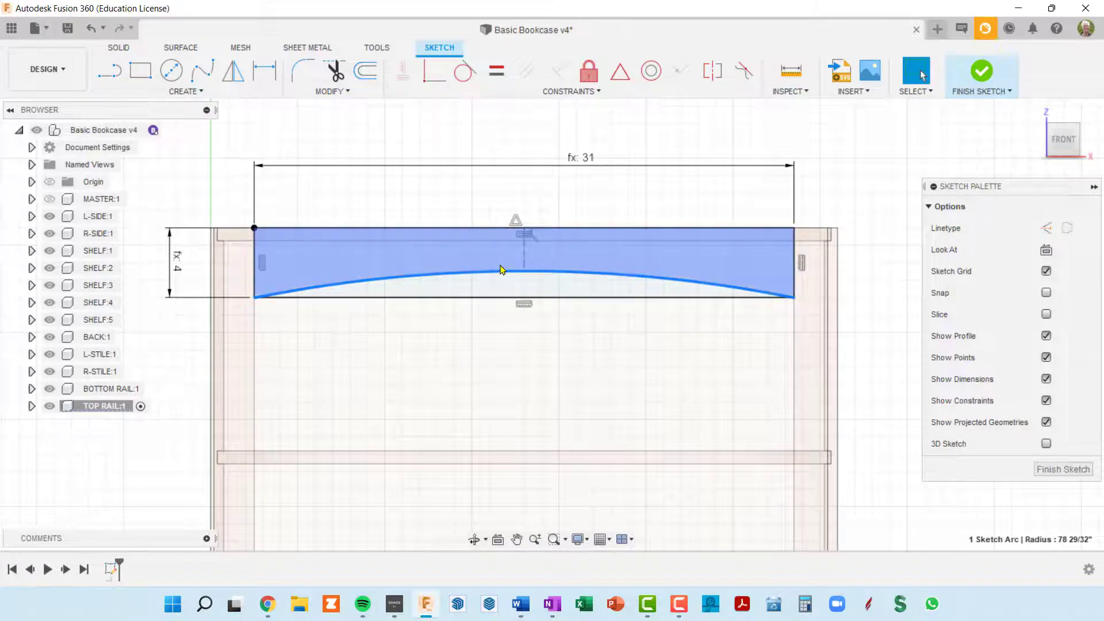
left_click(531, 264)
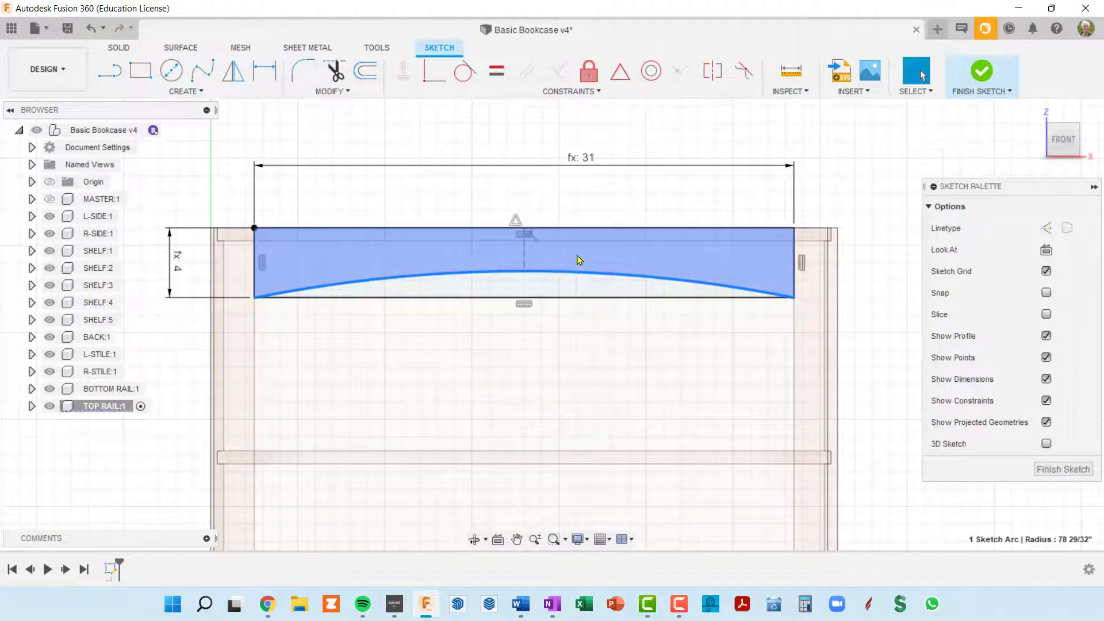
left_click(518, 286)
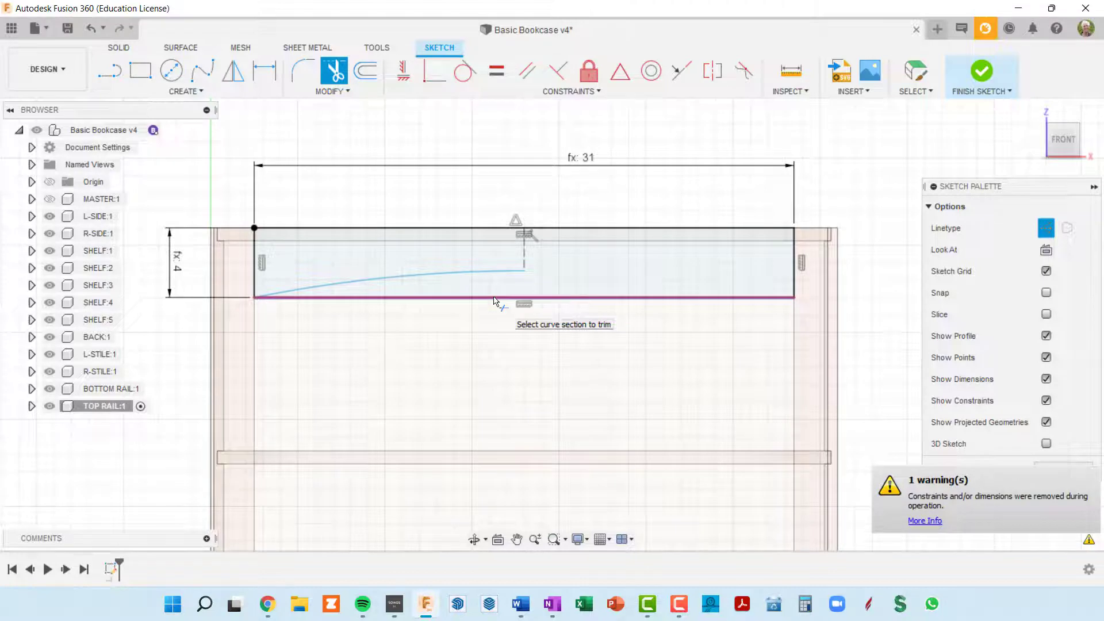
left_click(494, 298)
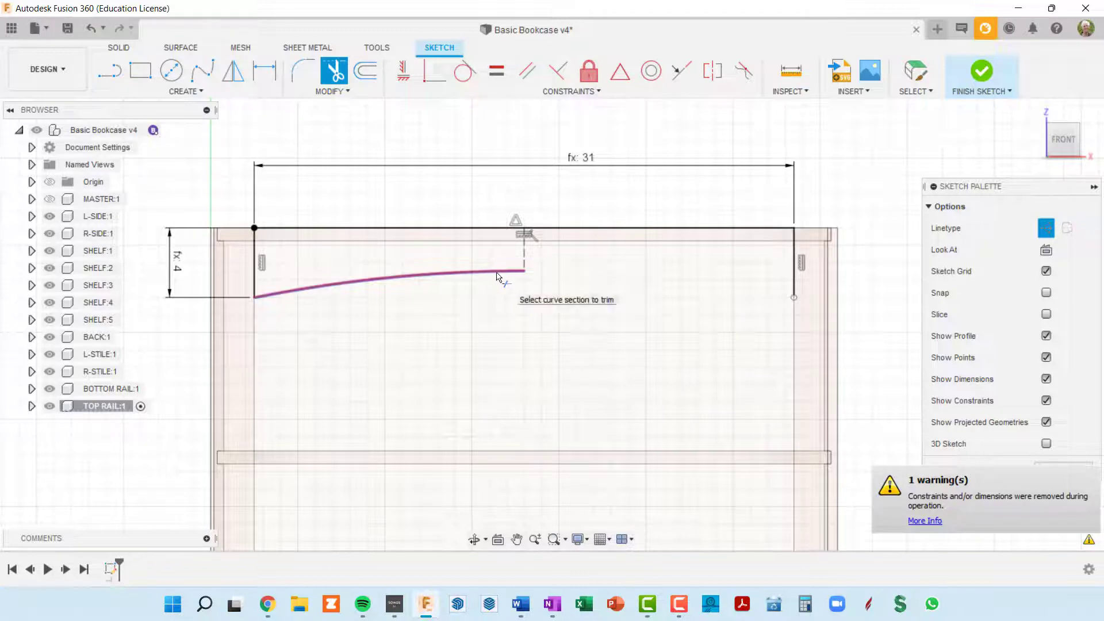
key("Escape")
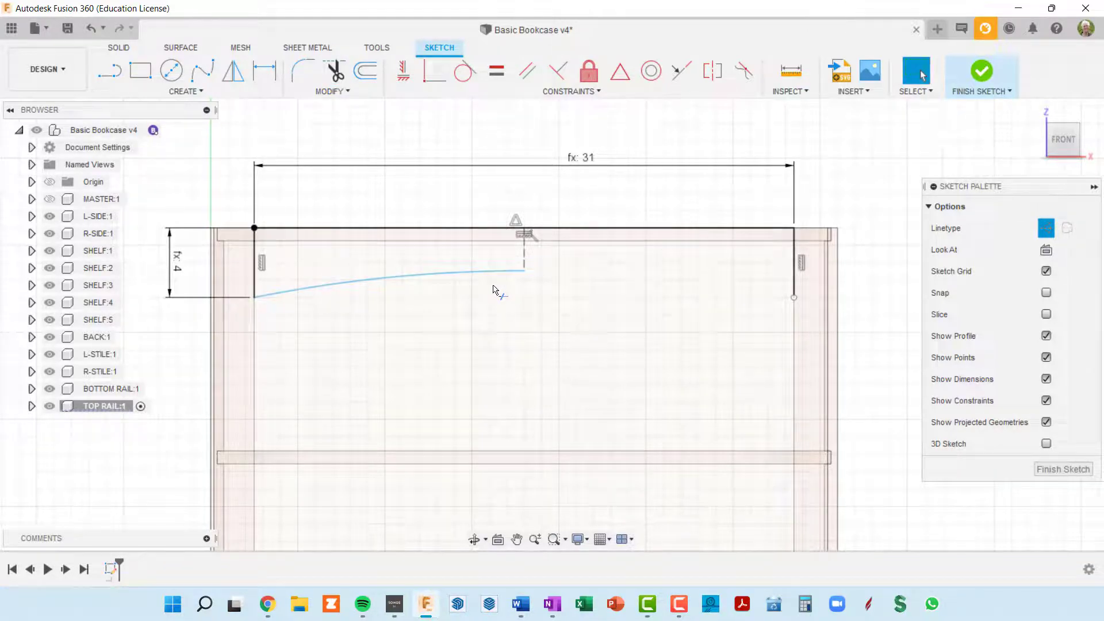
left_click(493, 289)
key("ctrl+z")
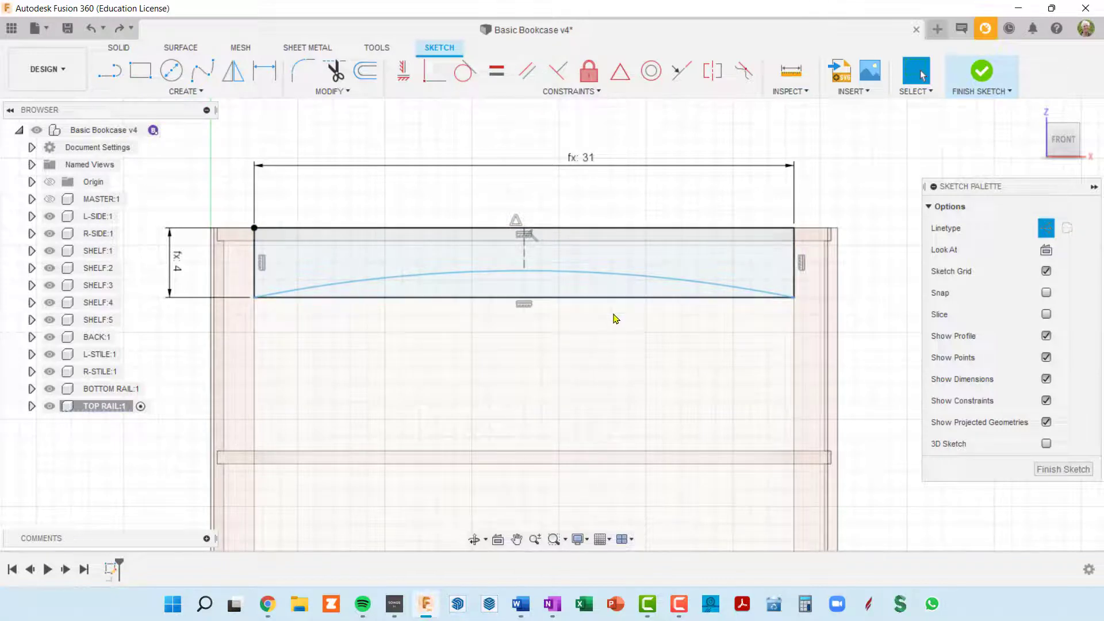
- Trim away the straight bottom edge of the top rail rectangle, leaving the arc as the lower boundary
key("t")
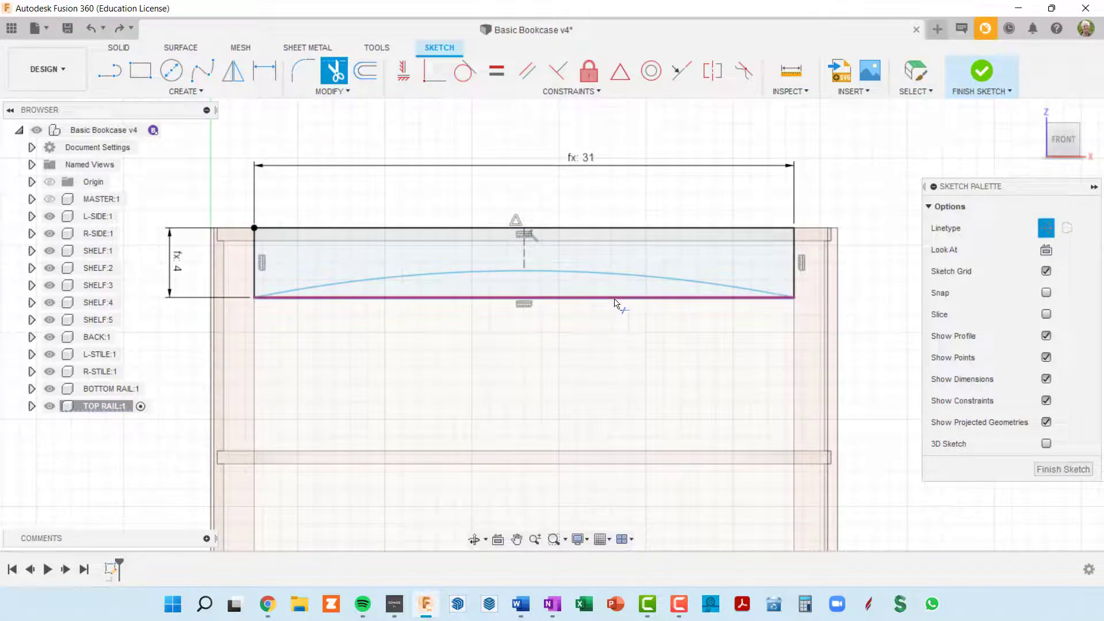
left_click(615, 299)
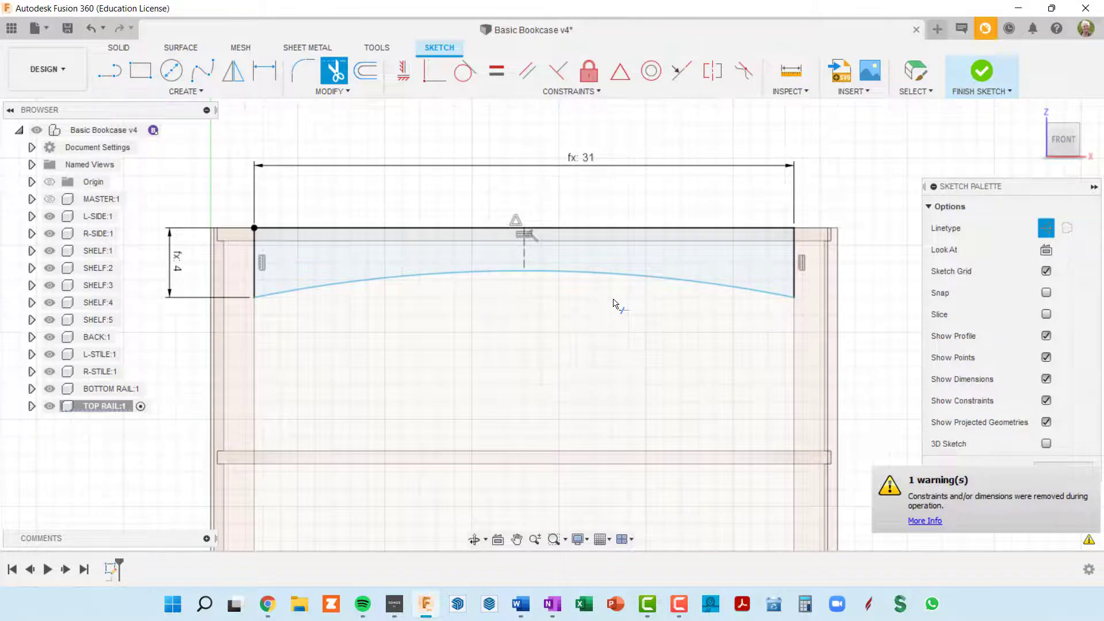
scroll(537, 275, "up", 2)
scroll(577, 276, "down", 3)
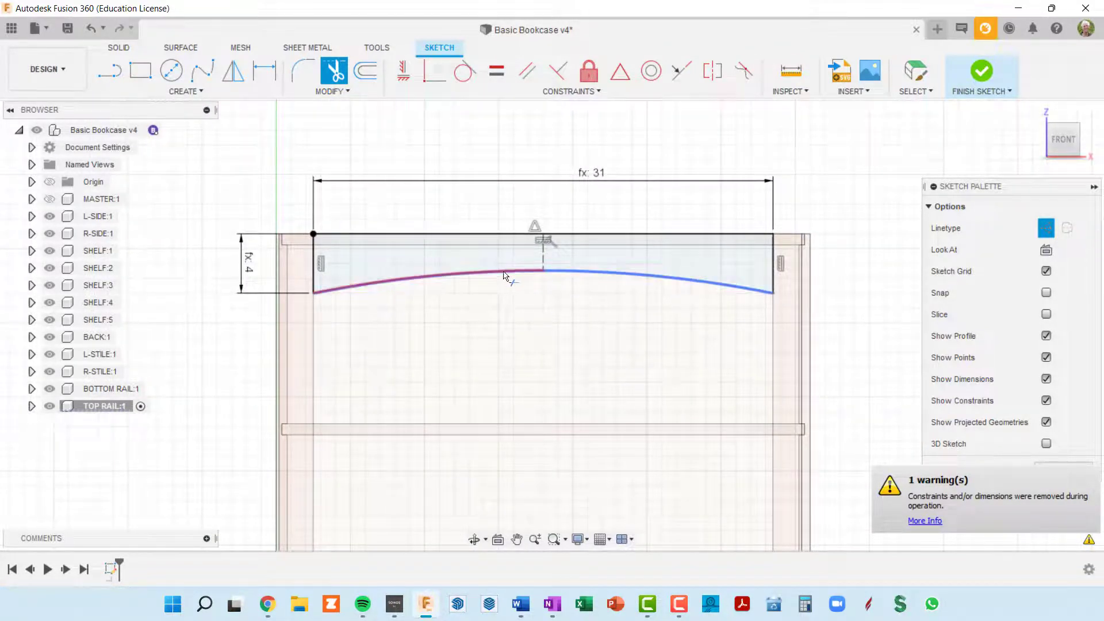
scroll(623, 288, "up", 1)
scroll(640, 296, "down", 2)
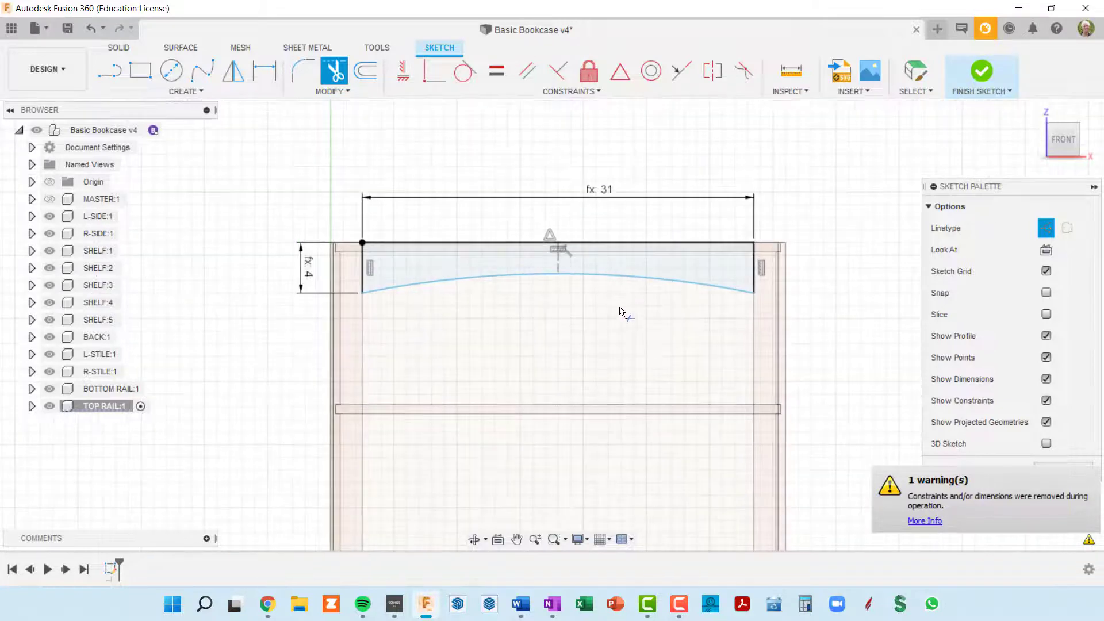
scroll(585, 333, "up", 1)
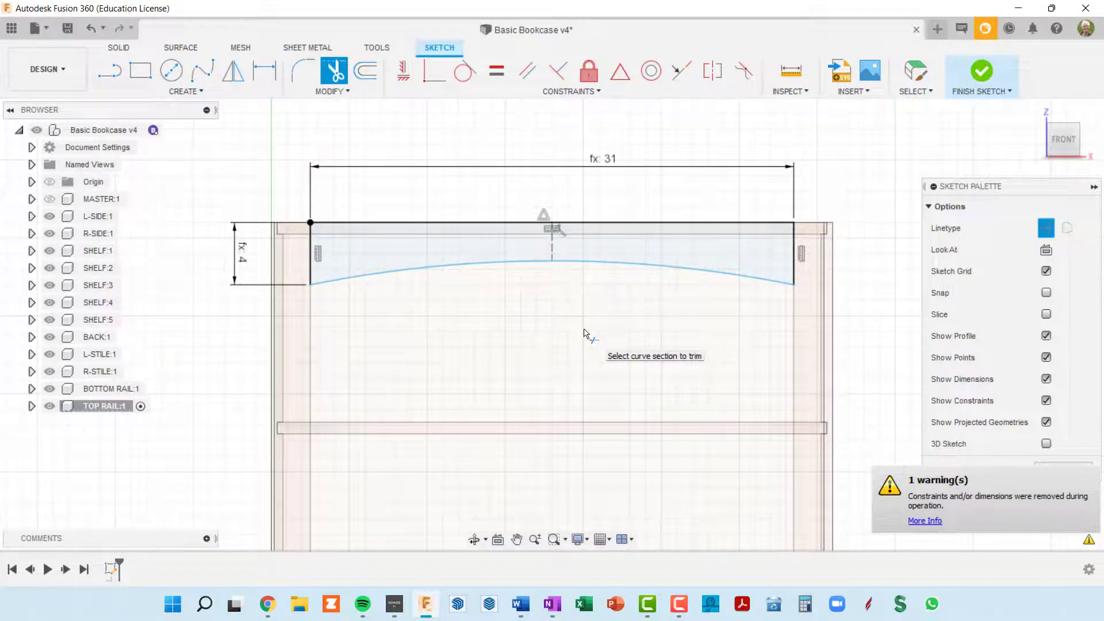
scroll(558, 272, "up", 1)
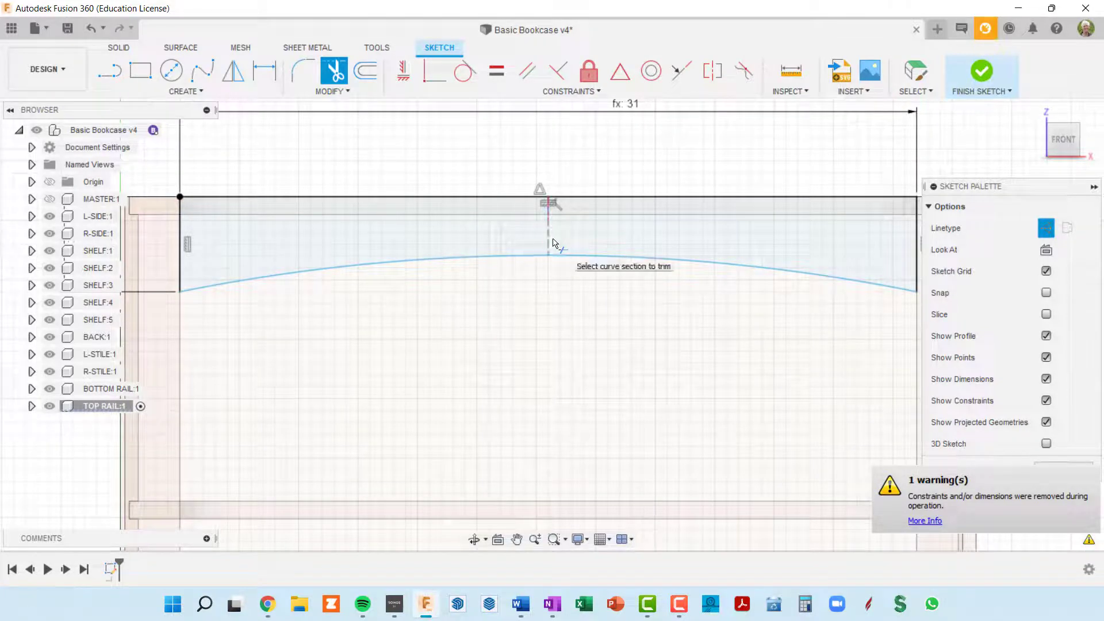
- Dimension the vertical construction line above the arc's midpoint with the expression topRailWidth*.75
key("d")
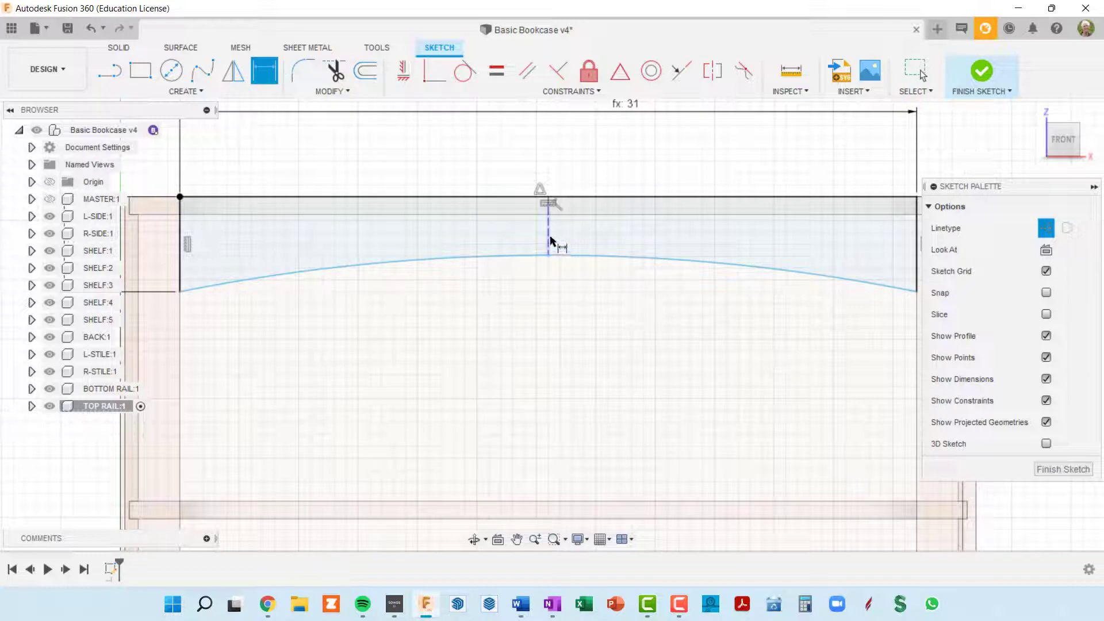
left_click(548, 236)
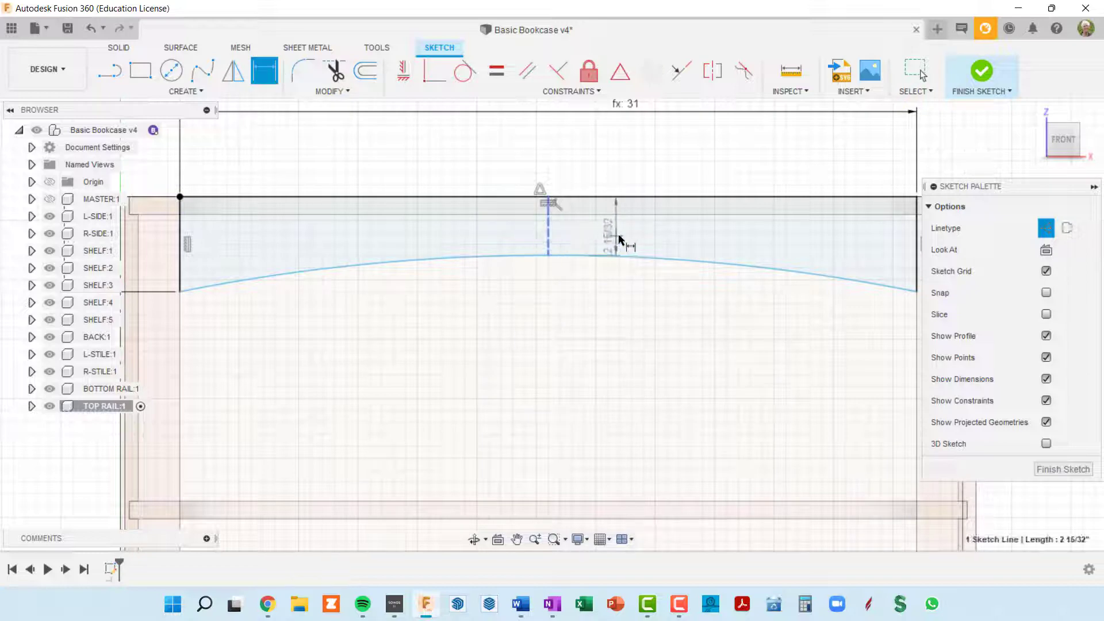
left_click(631, 234)
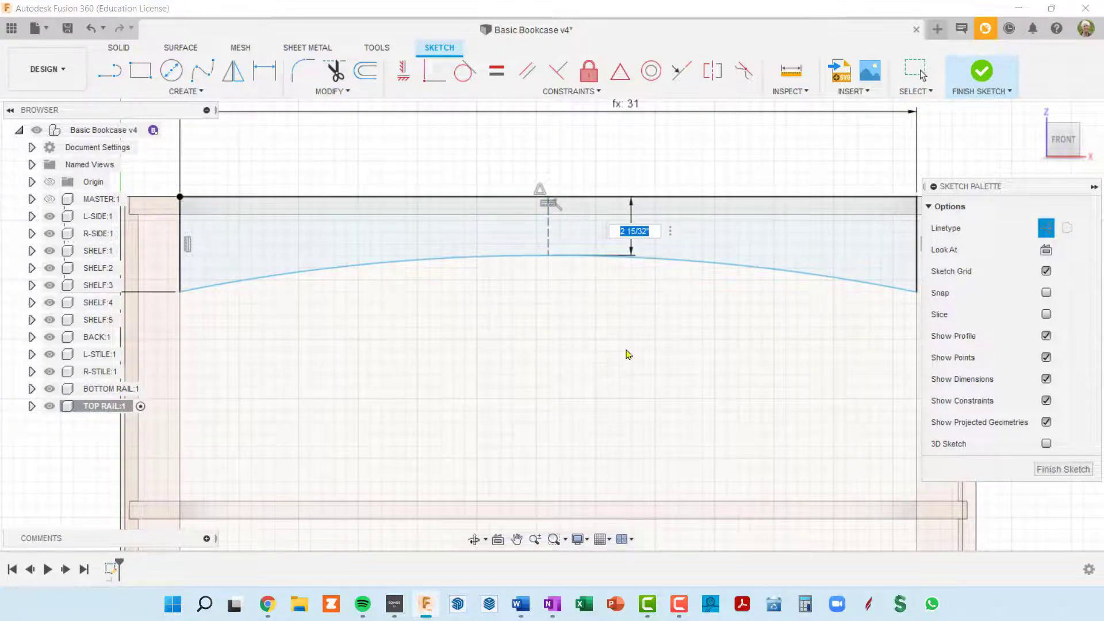
scroll(629, 353, "down", 2)
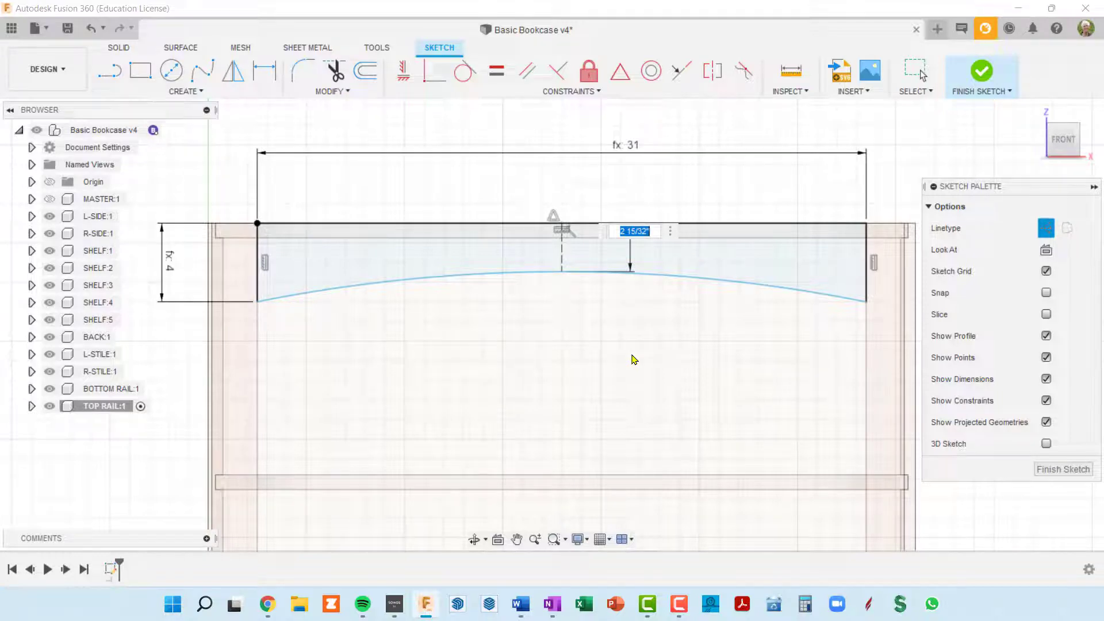
type("top")
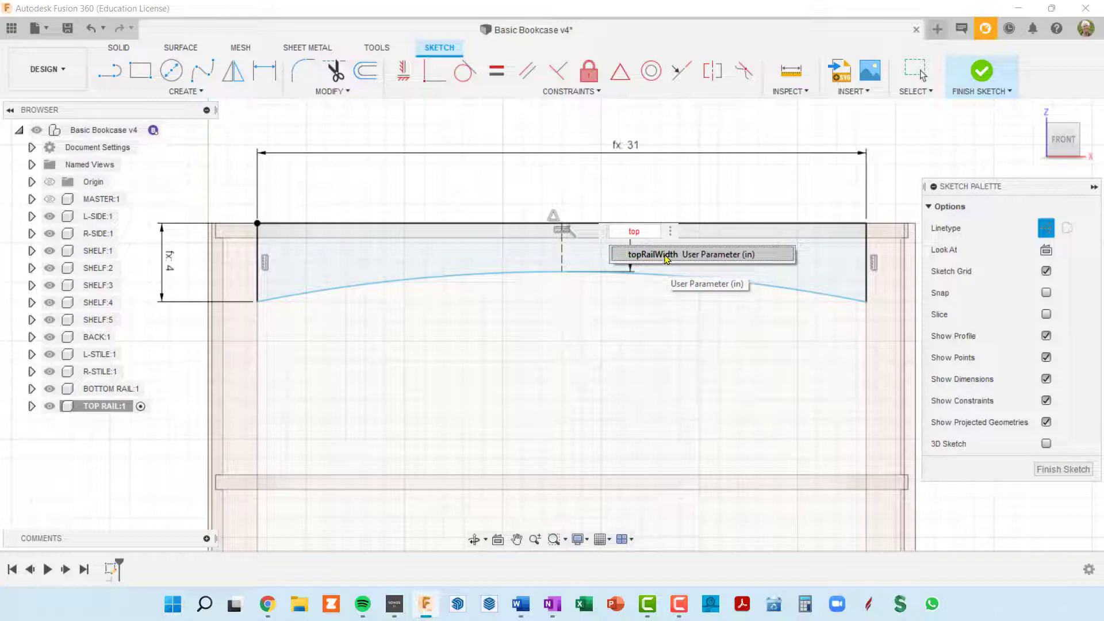
left_click(666, 256)
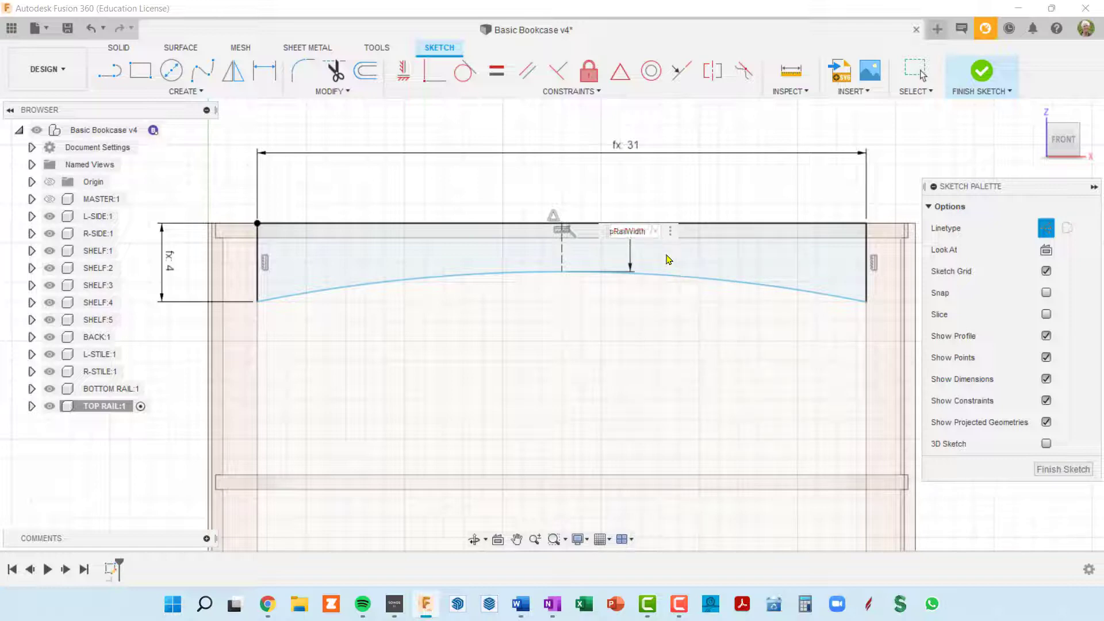
type("*.75")
key("Return")
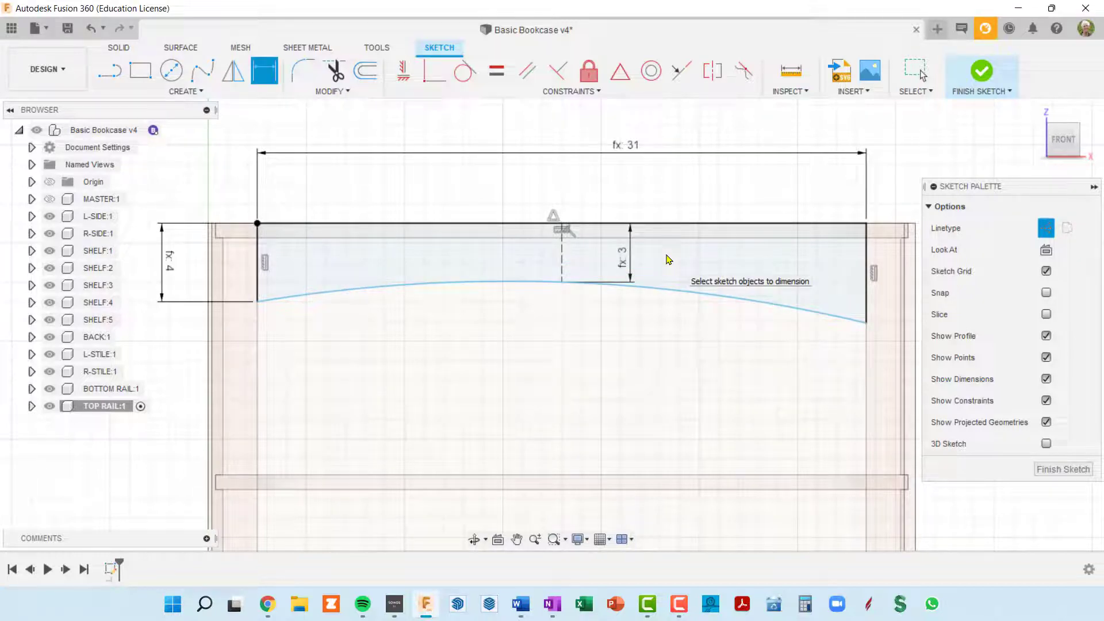
- Dimension the rail profile's right vertical edge, linking its value to the left edge's height dimension
scroll(669, 260, "down", 3)
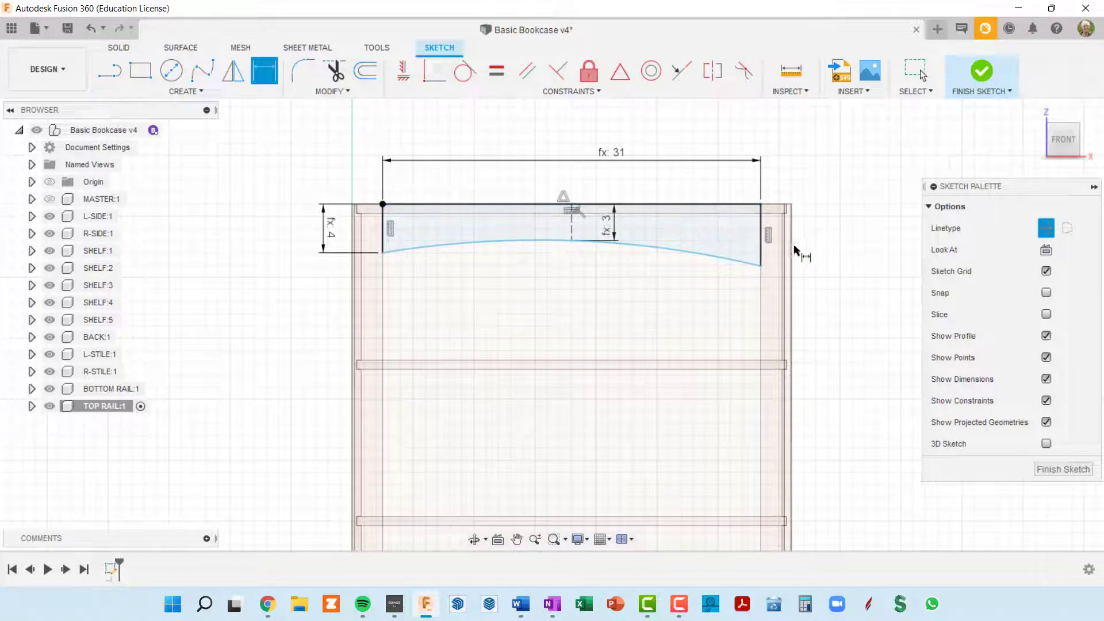
left_click(762, 240)
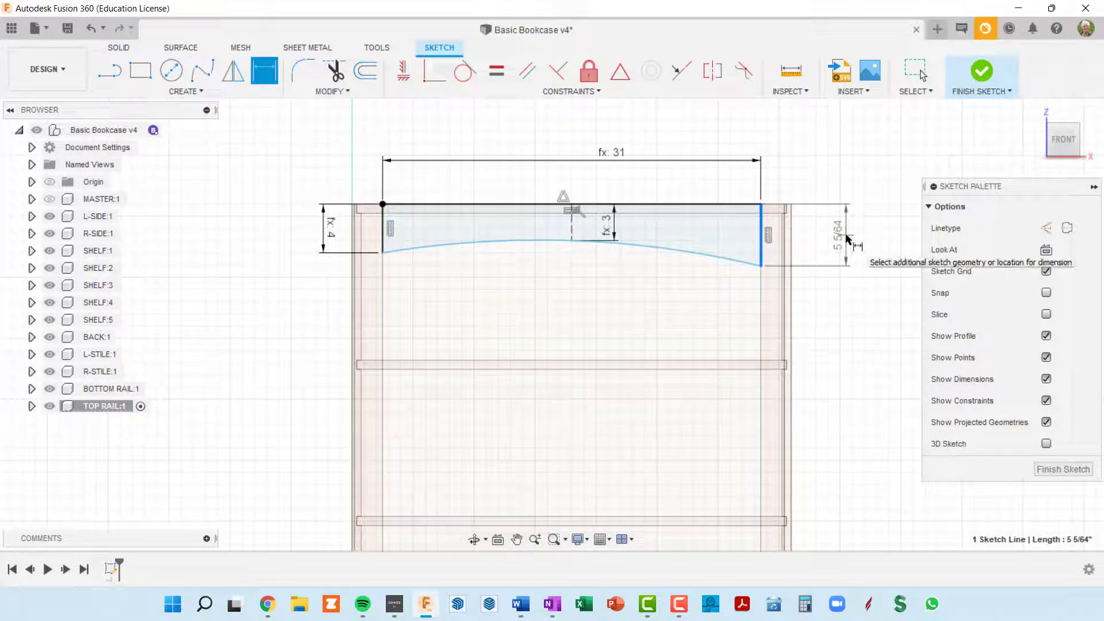
left_click(845, 236)
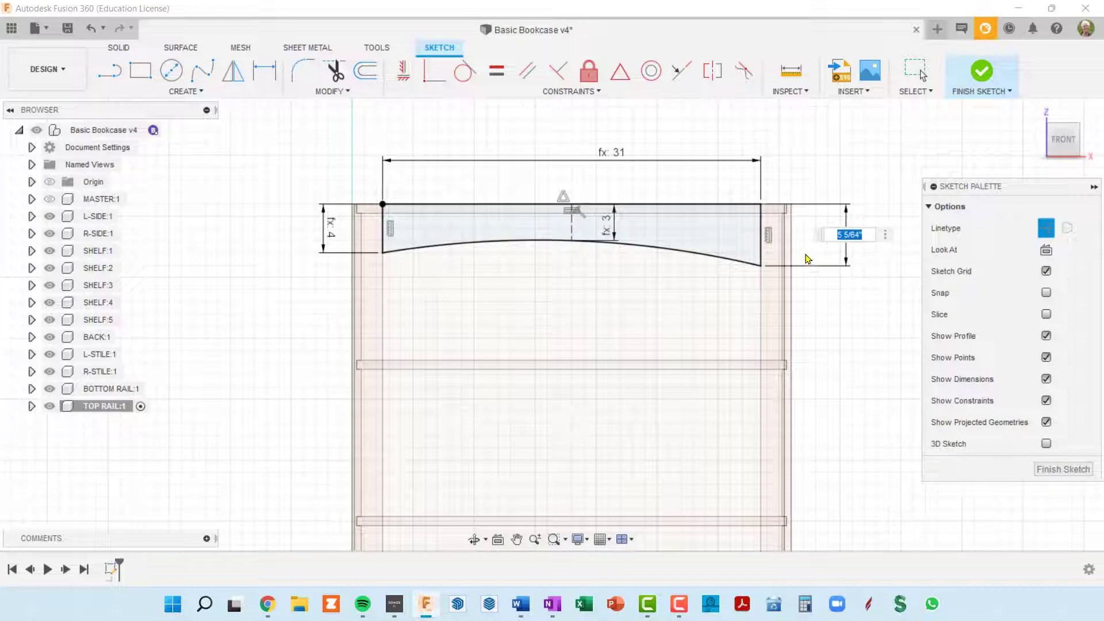
left_click(331, 232)
key("Return")
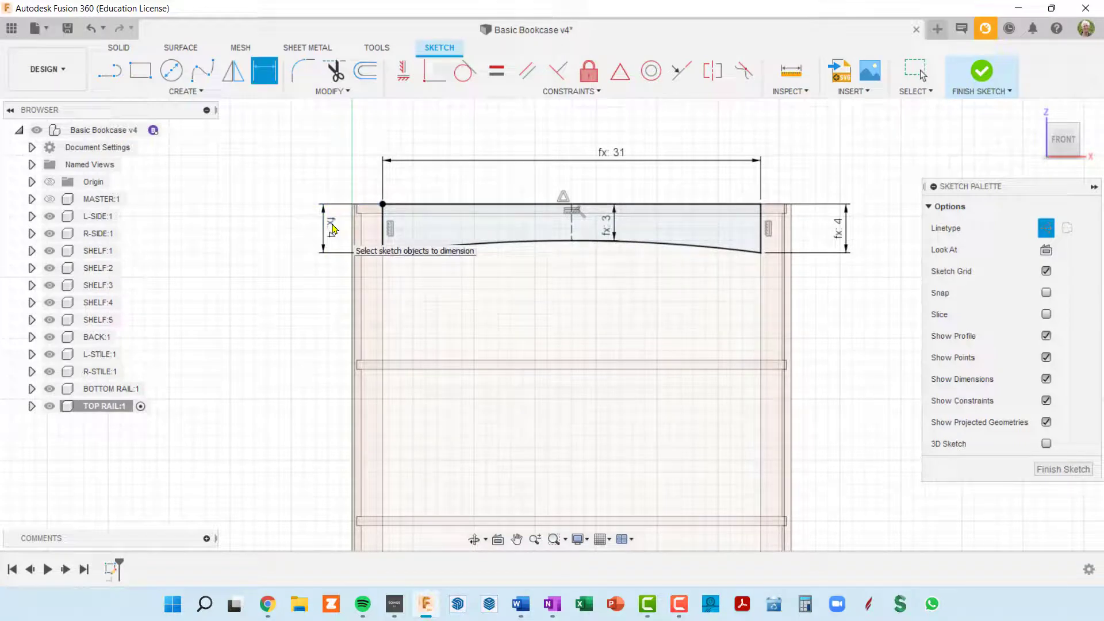
- Change the construction line's dimension expression to topRailWidth * 0.6
scroll(750, 265, "up", 1)
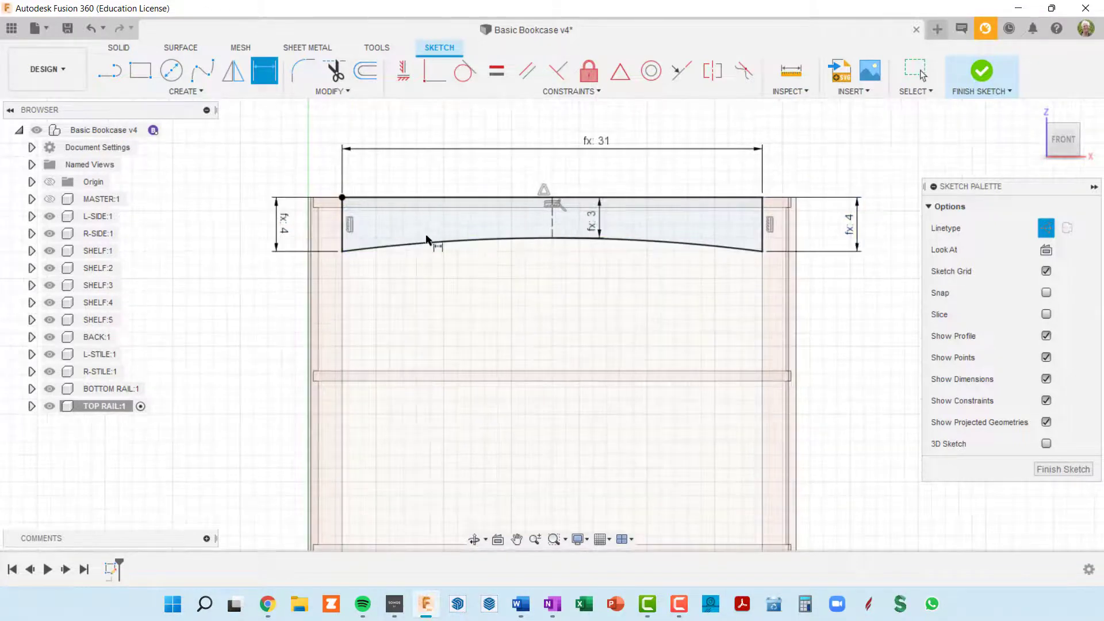
scroll(600, 223, "up", 3)
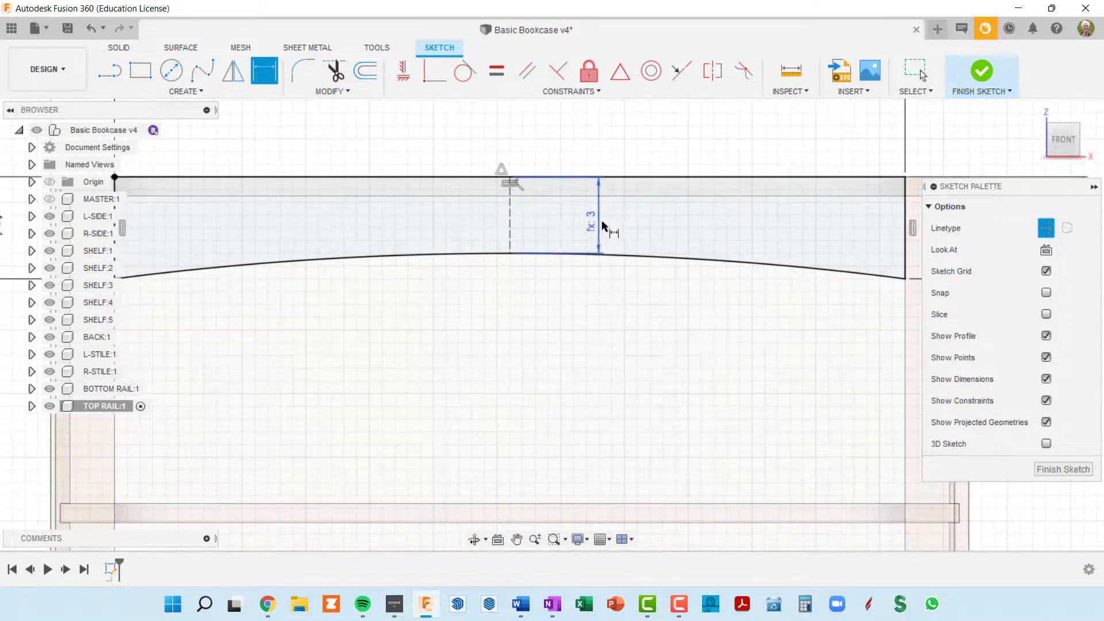
scroll(605, 235, "down", 4)
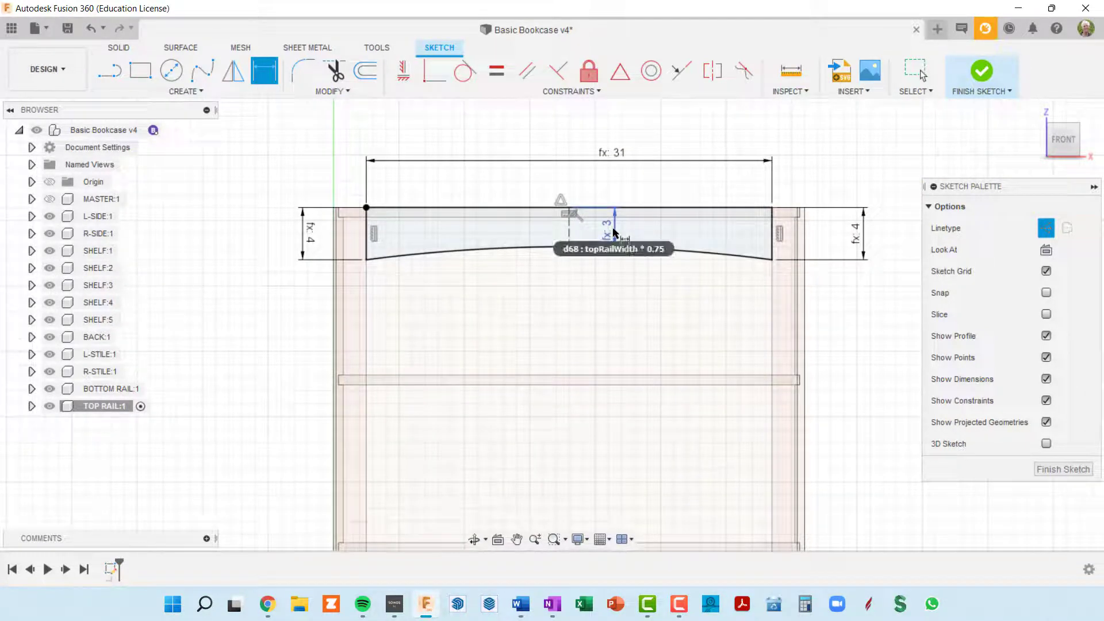
double_click(614, 231)
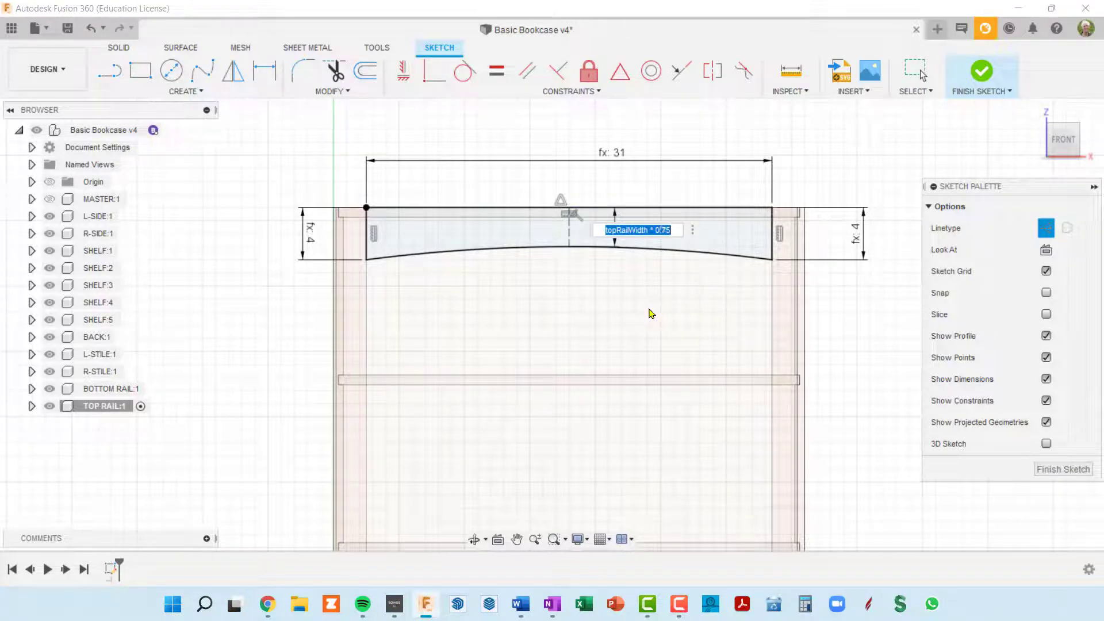
key("Left")
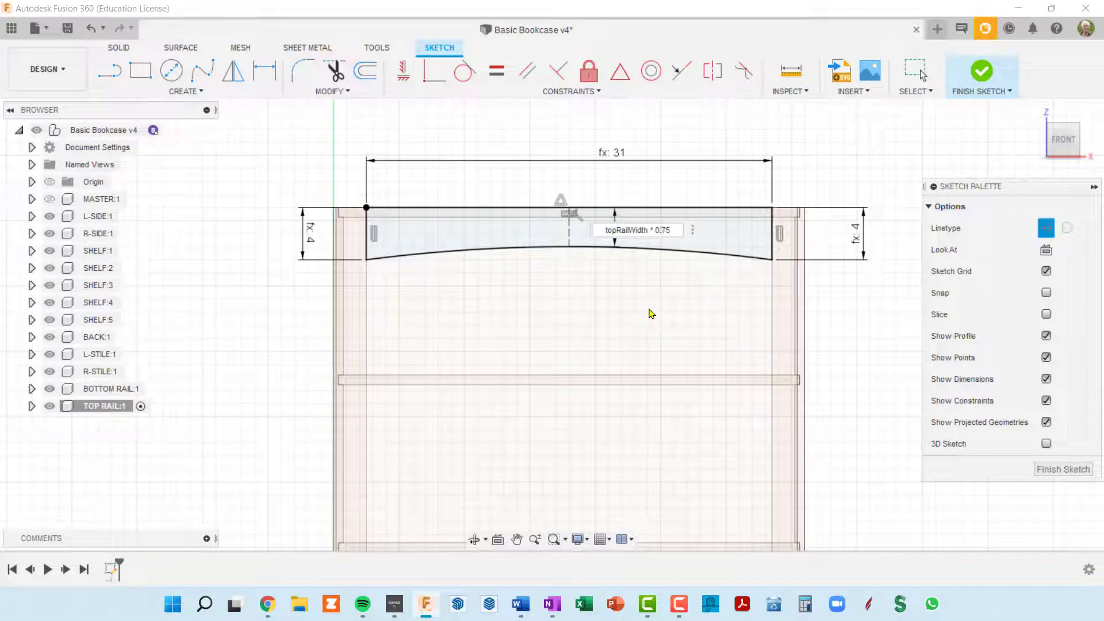
key("BackSpace")
key("Delete")
type("6")
key("Return")
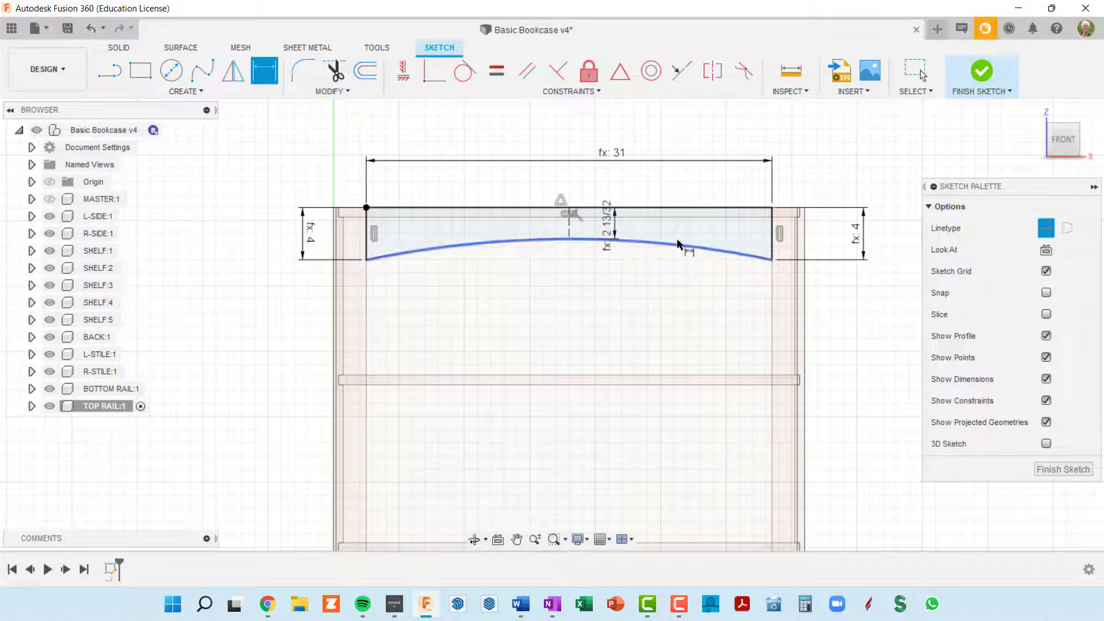
- Finish the top rail sketch
scroll(719, 262, "down", 2)
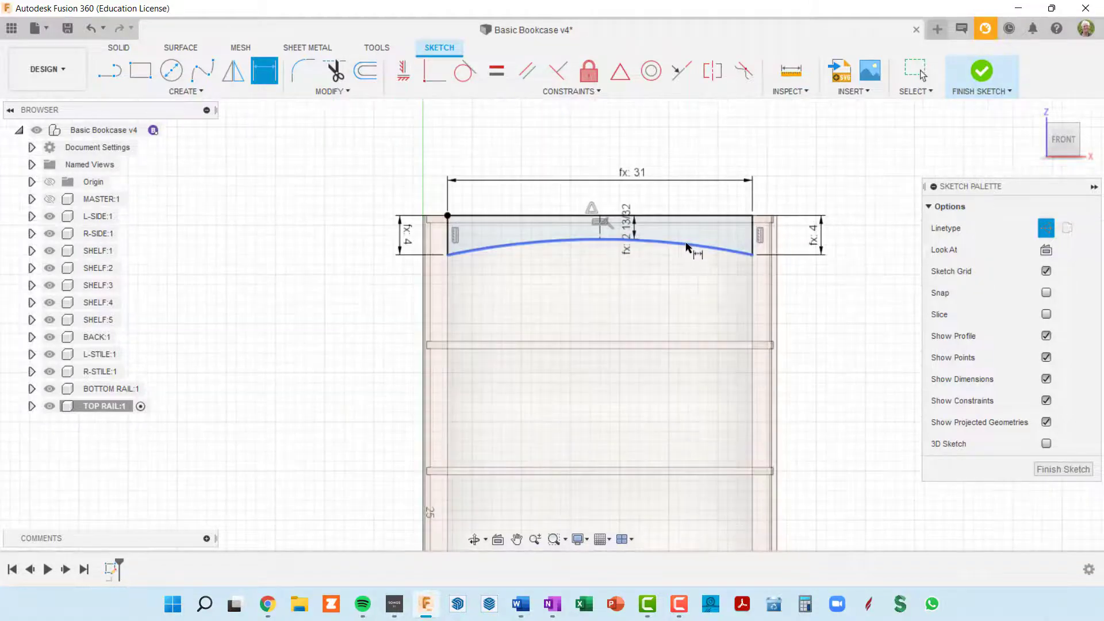
middle_click_drag(719, 242, 692, 263, "shift")
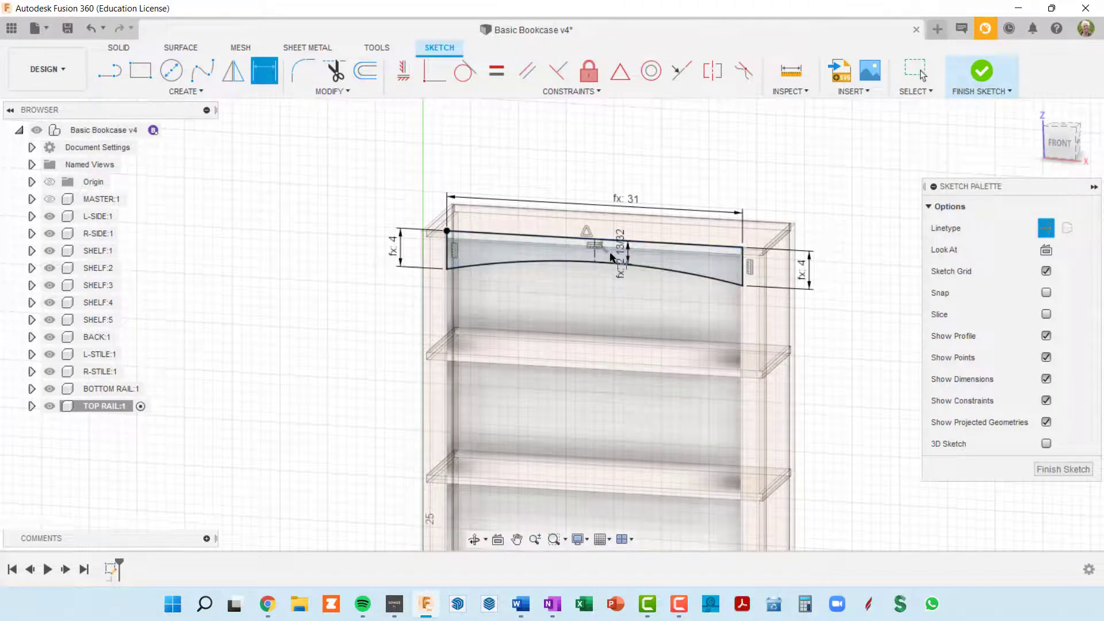
left_click(1061, 470)
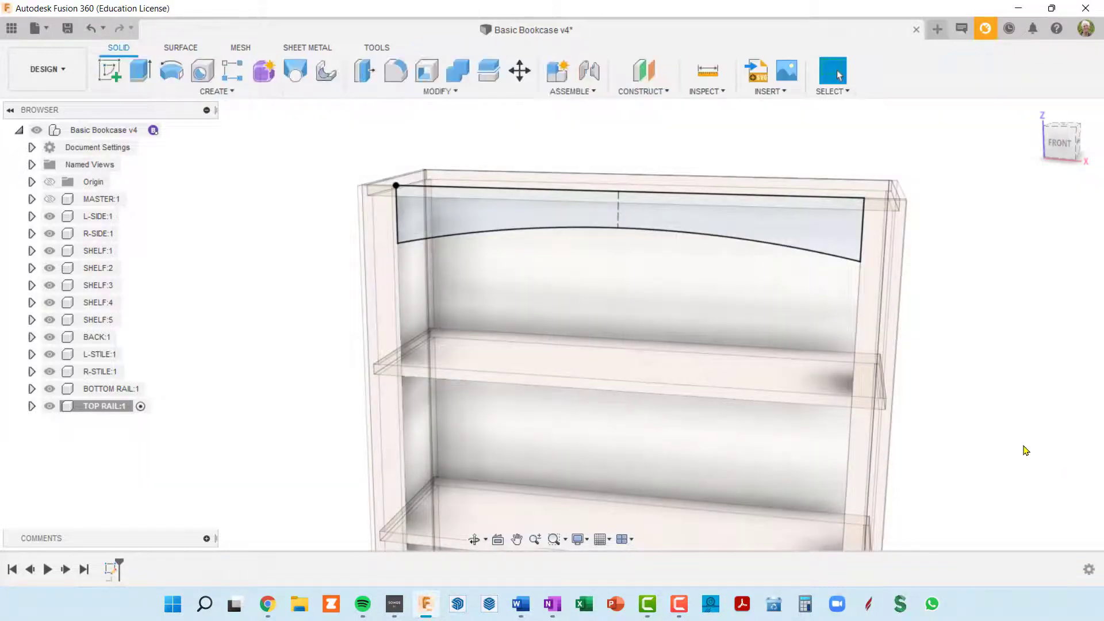
- Extrude the arched top rail profile toward the front by trimDepth as a new body
scroll(592, 234, "up", 3)
left_click(588, 233)
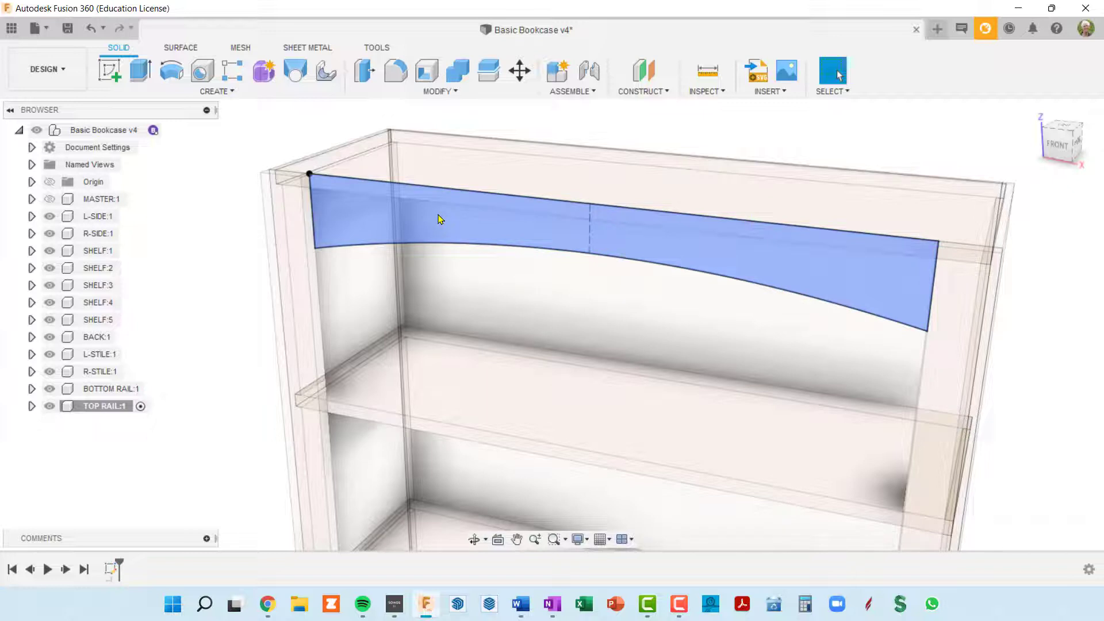
left_click(368, 170)
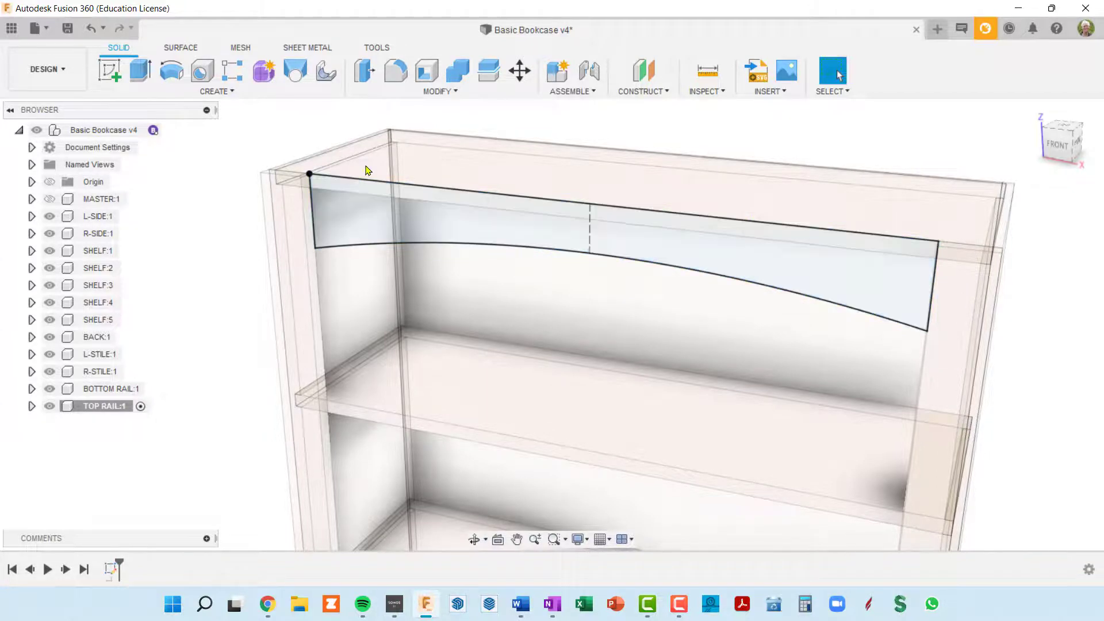
left_click(144, 72)
left_click(582, 248)
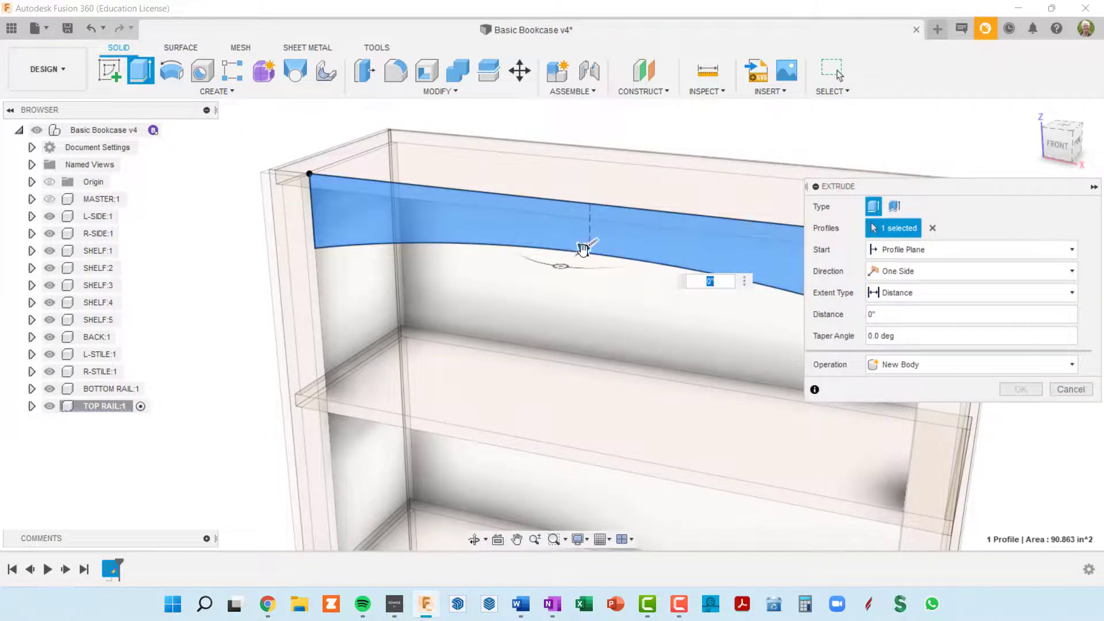
left_click_drag(583, 249, 577, 253)
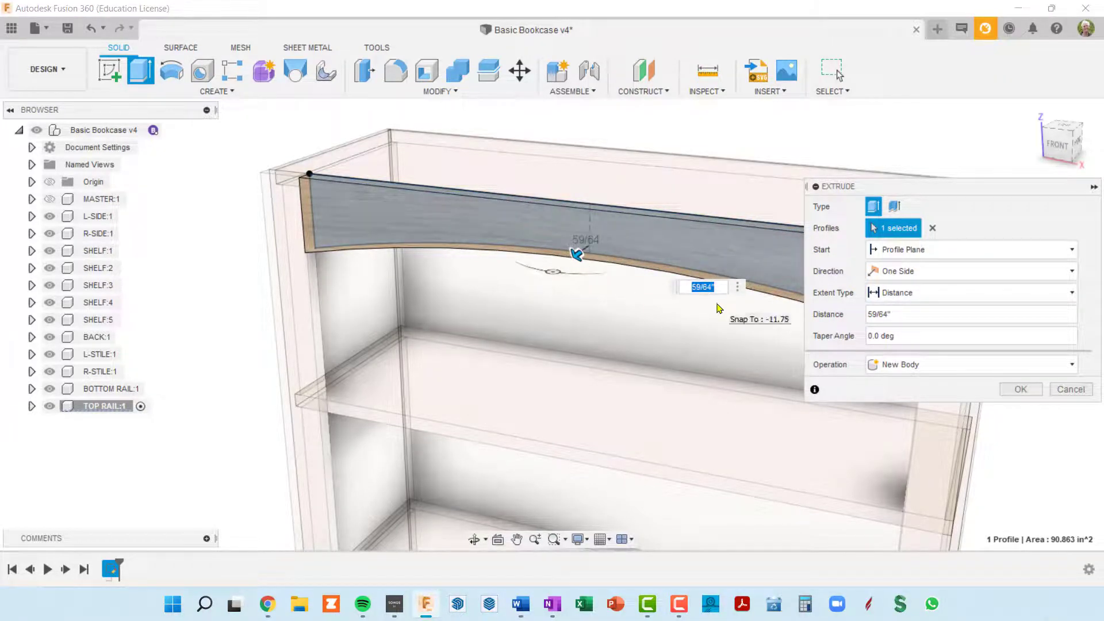
type("trim")
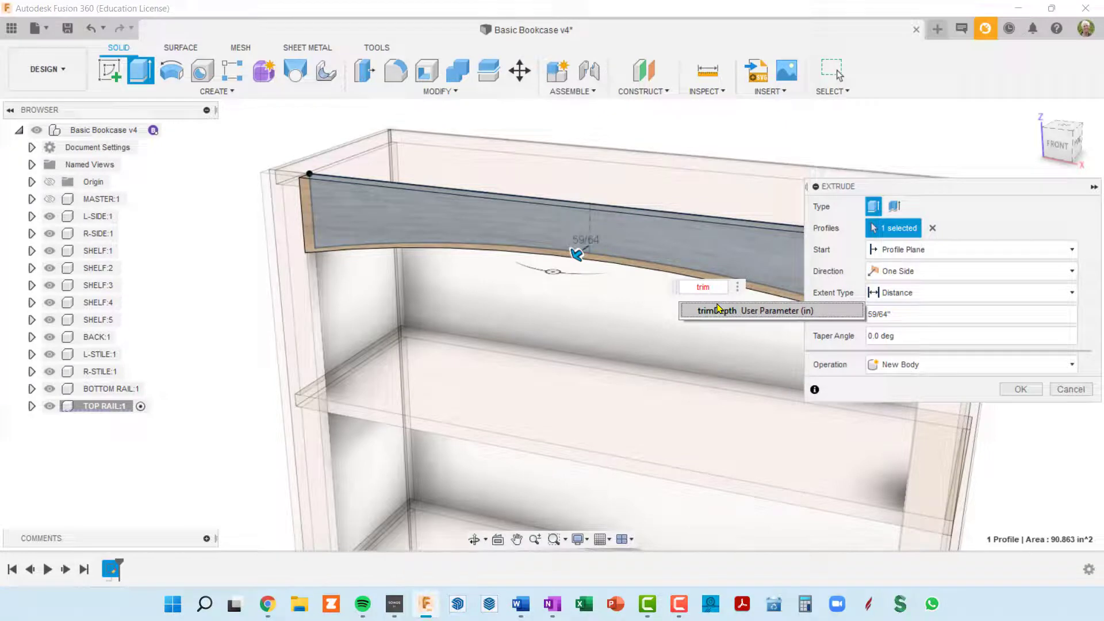
left_click(717, 310)
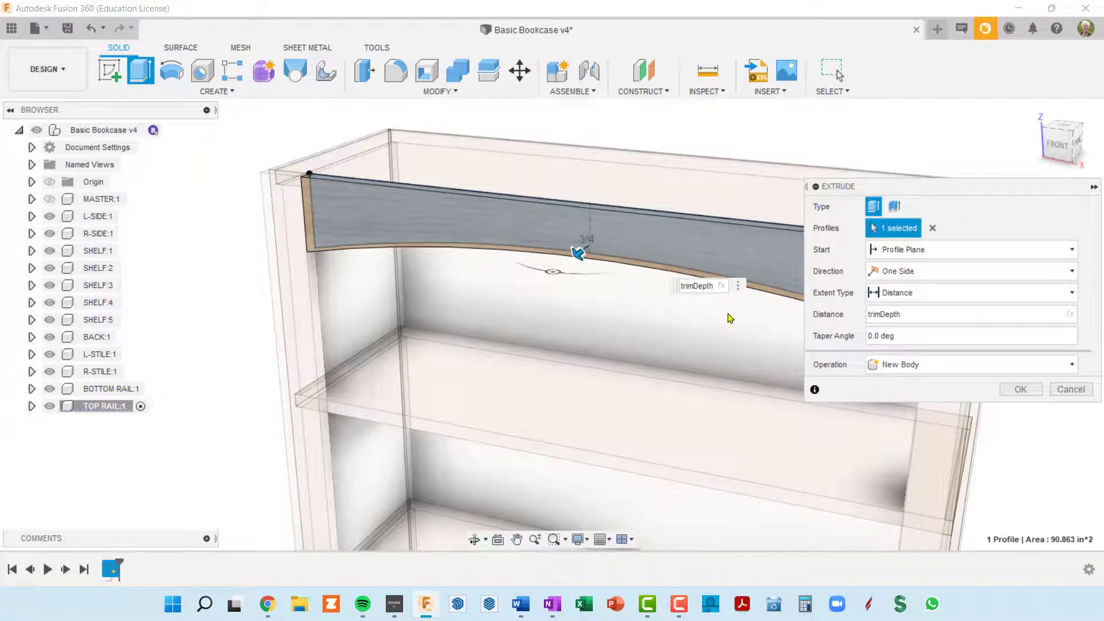
left_click(1021, 389)
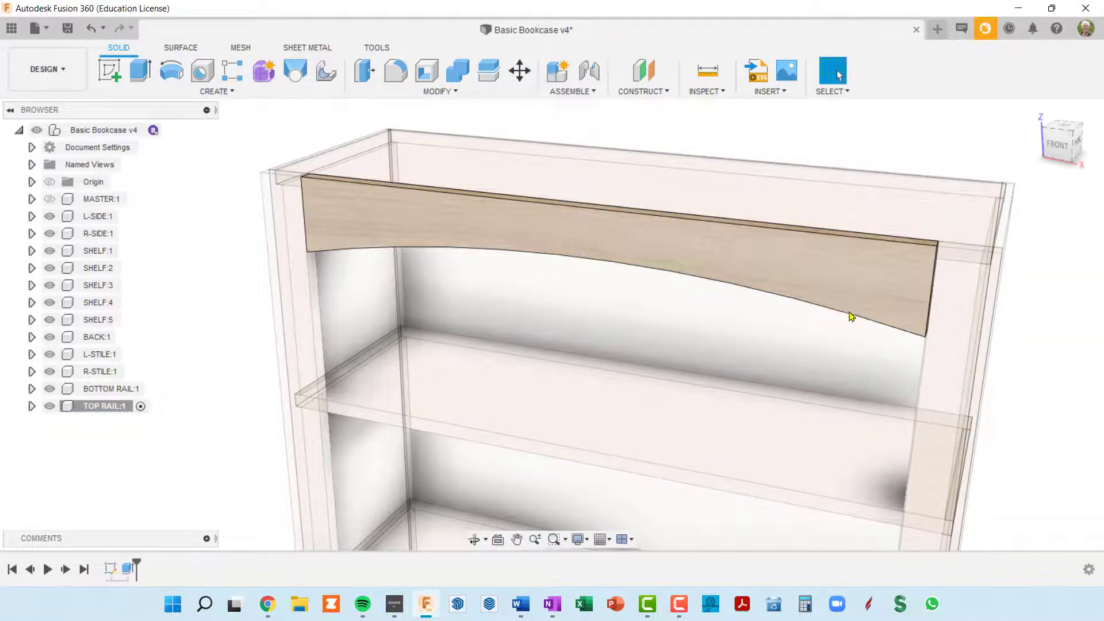
middle_click_drag(850, 315, 621, 244, "shift")
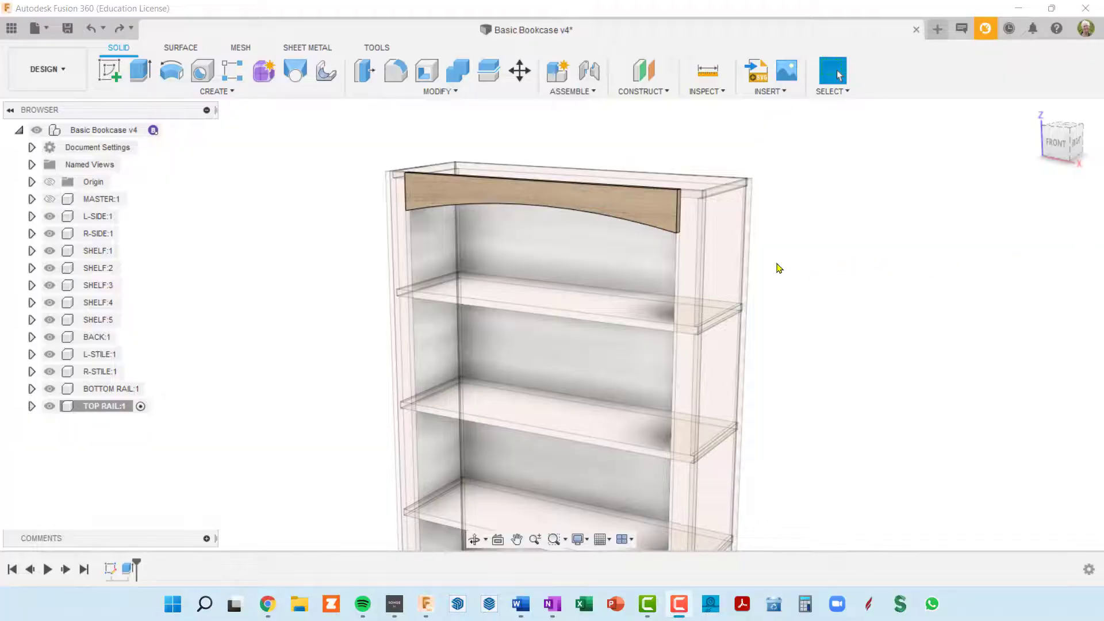
middle_click_drag(776, 256, 787, 280, "shift")
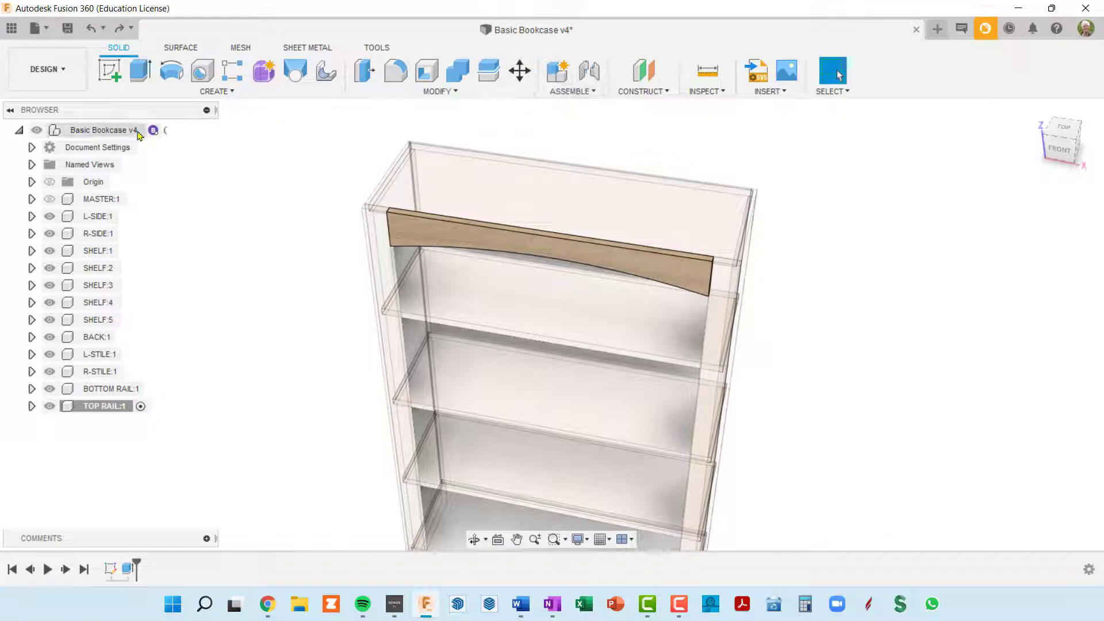
- Activate the top-level bookcase assembly and create a new internal component named TOP
left_click(170, 131)
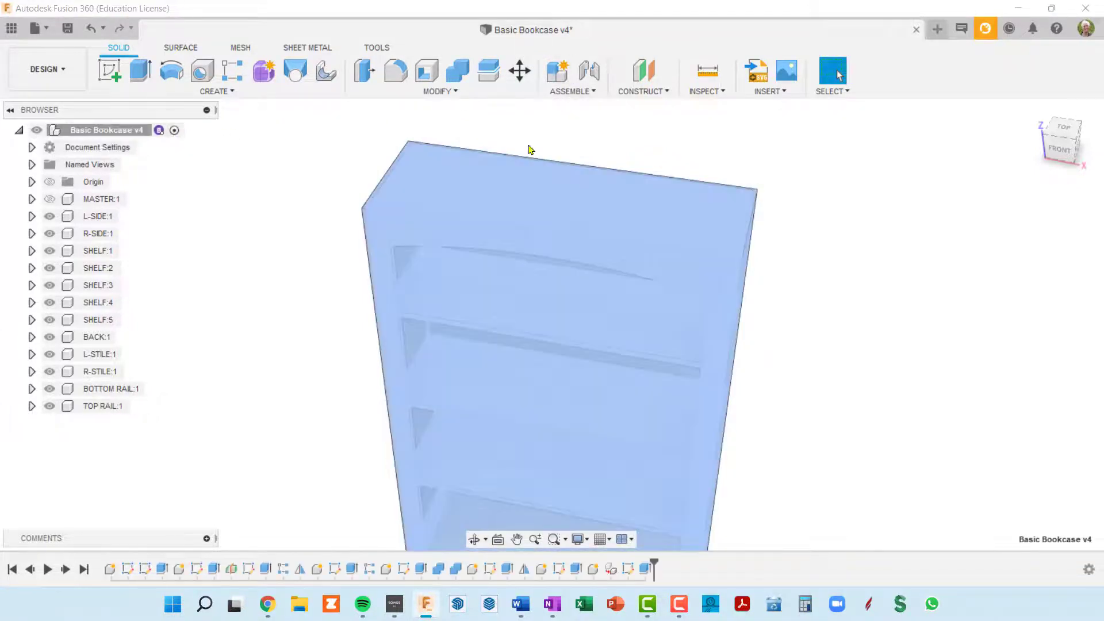
left_click(557, 79)
double_click(947, 271)
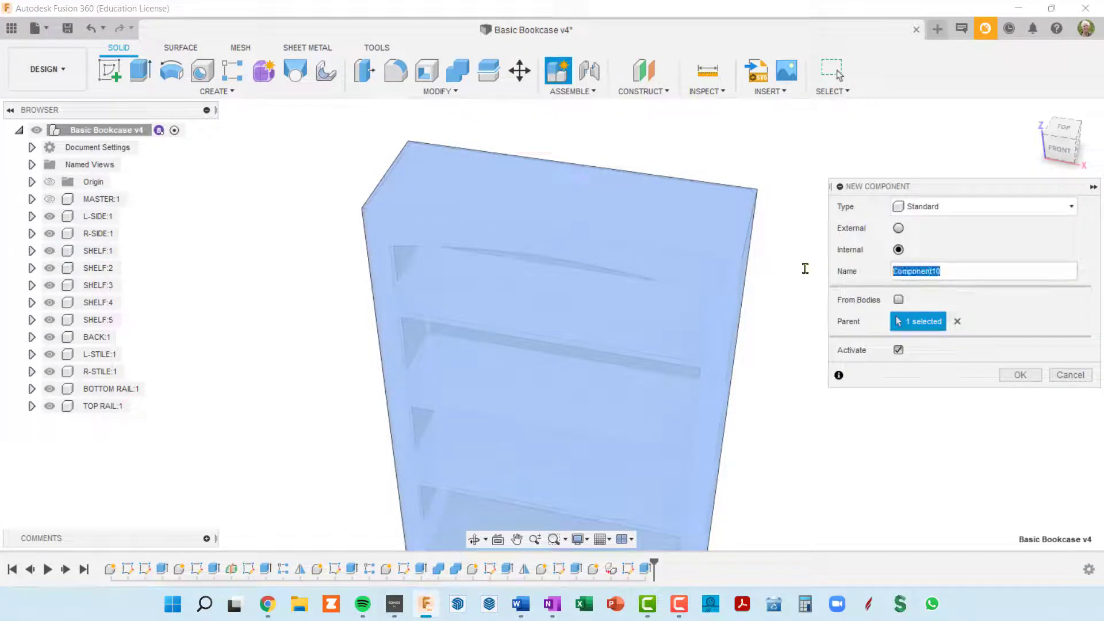
type("TOP")
key("Return")
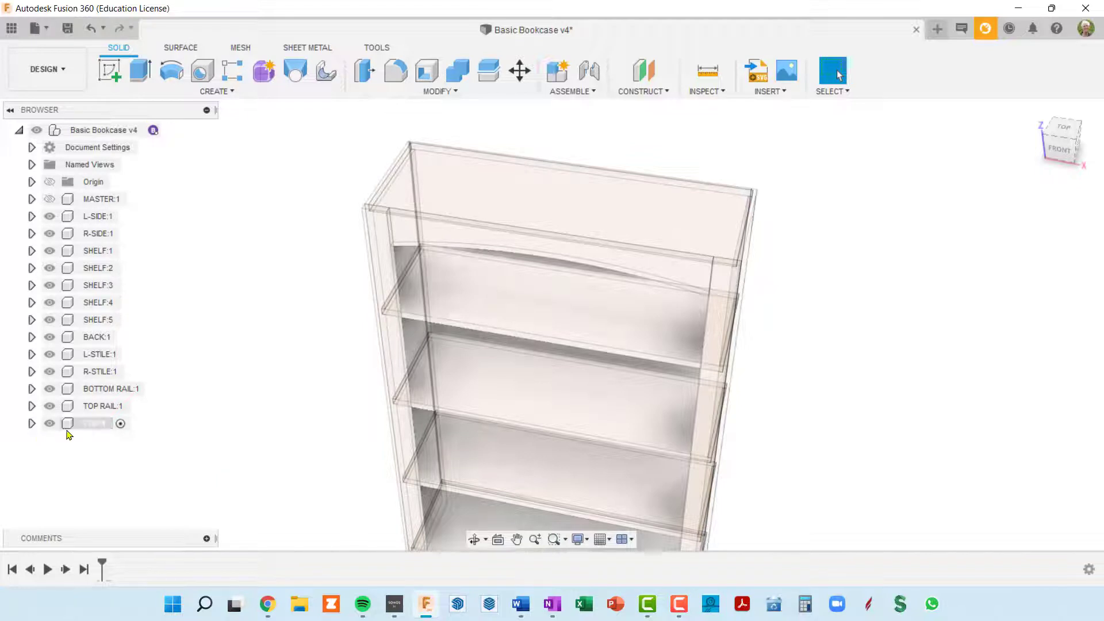
- Start a sketch in the TOP component on the bookcase's uppermost horizontal face
left_click(109, 70)
left_click(443, 185)
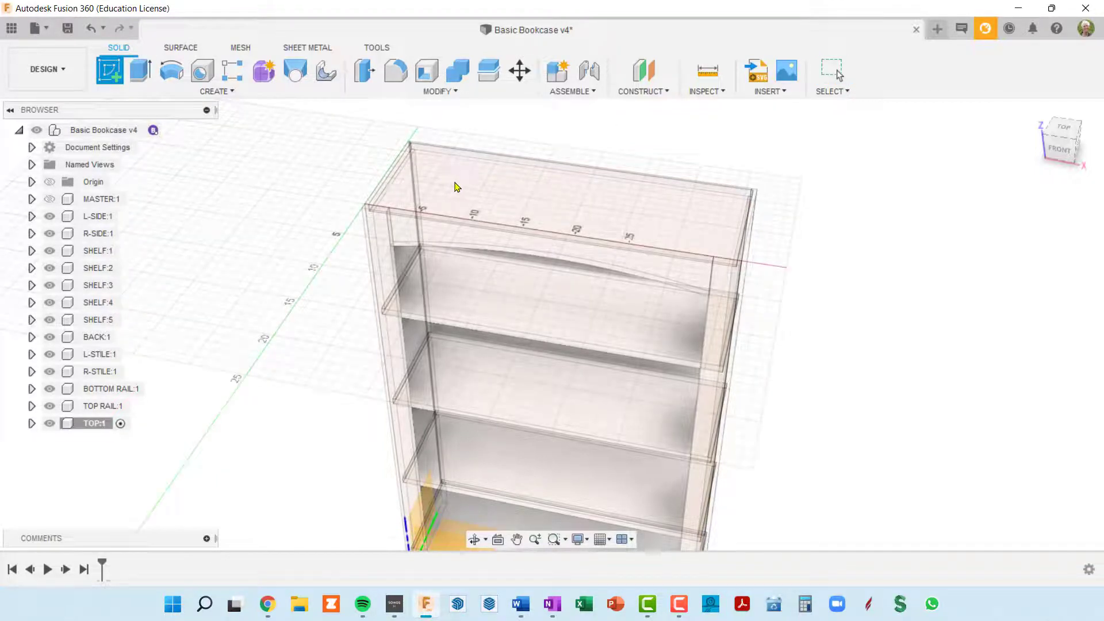
left_click(572, 207)
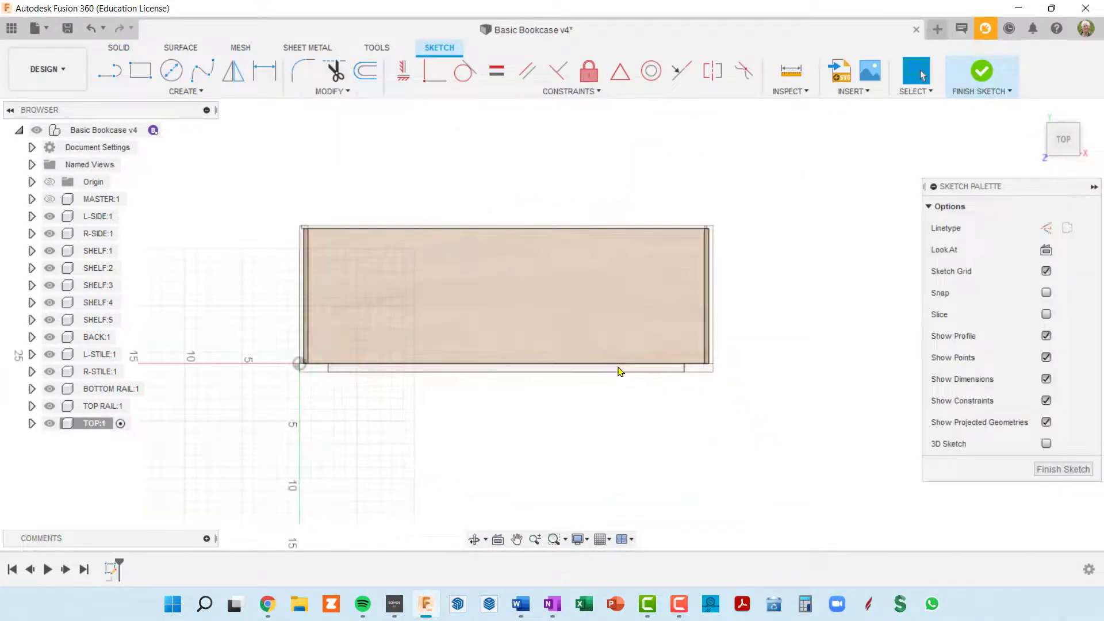
scroll(618, 371, "up", 1)
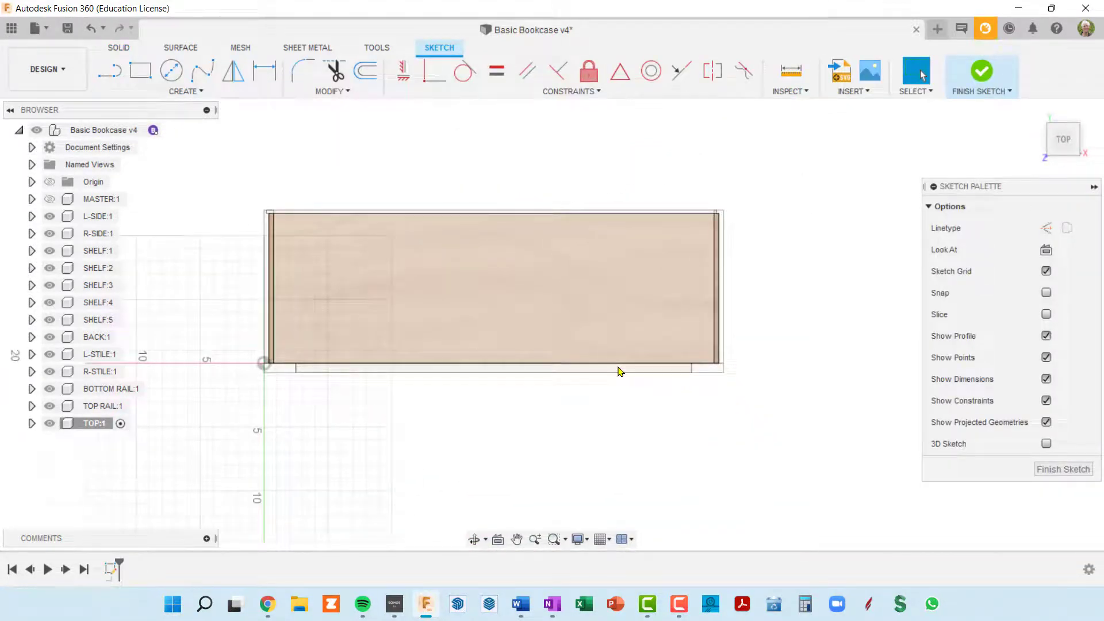
scroll(618, 370, "up", 2)
middle_click_drag(618, 371, 742, 375)
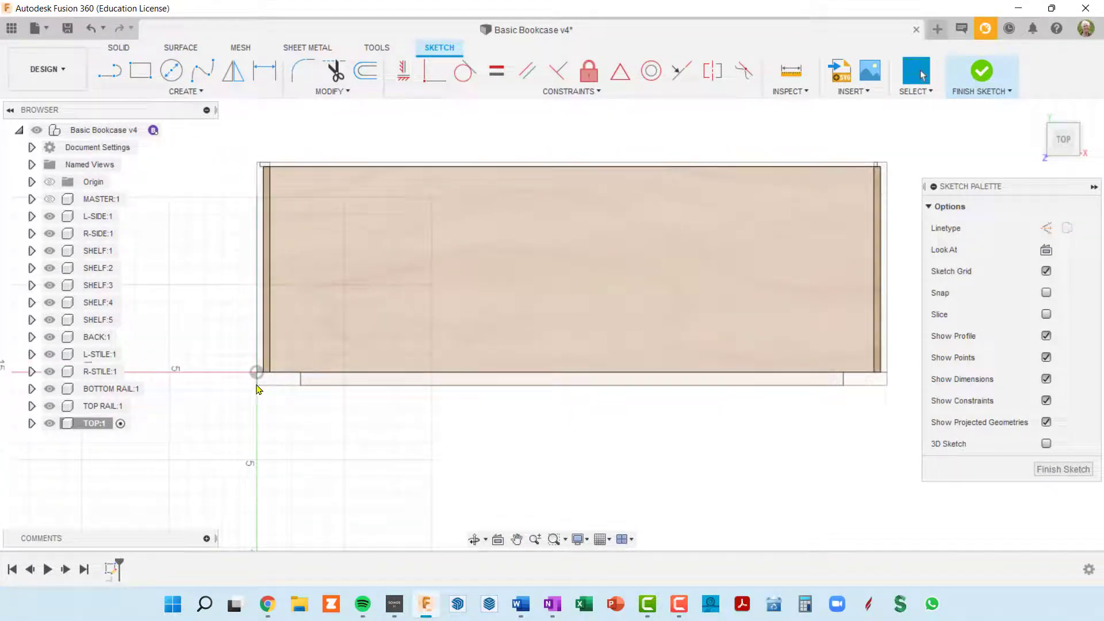
middle_click_drag(761, 288, 661, 315)
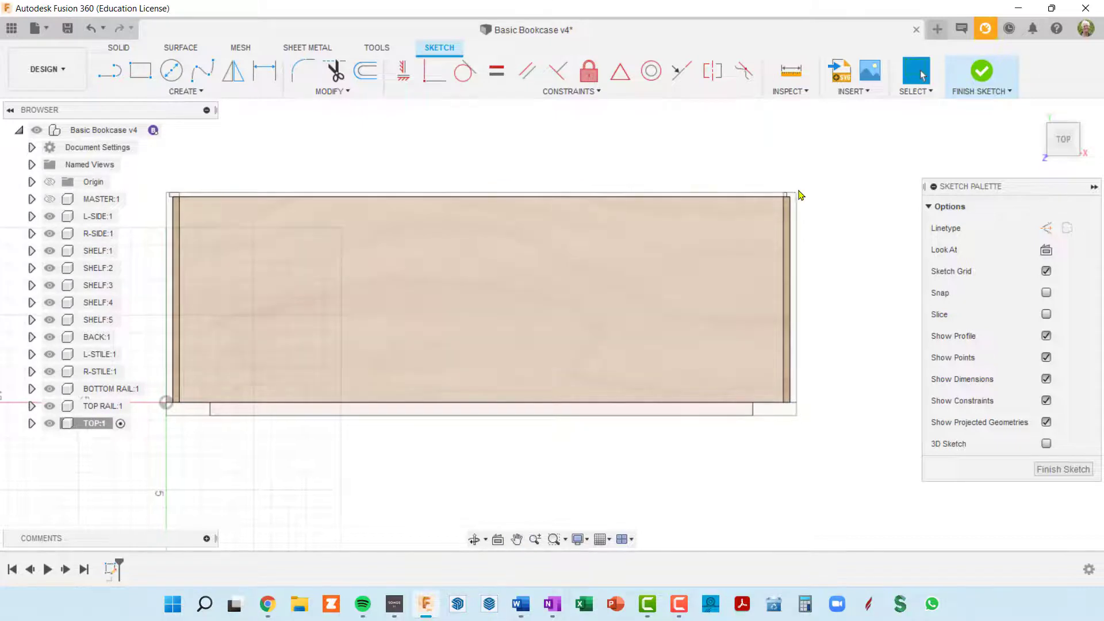
scroll(798, 197, "up", 2)
scroll(702, 271, "down", 2)
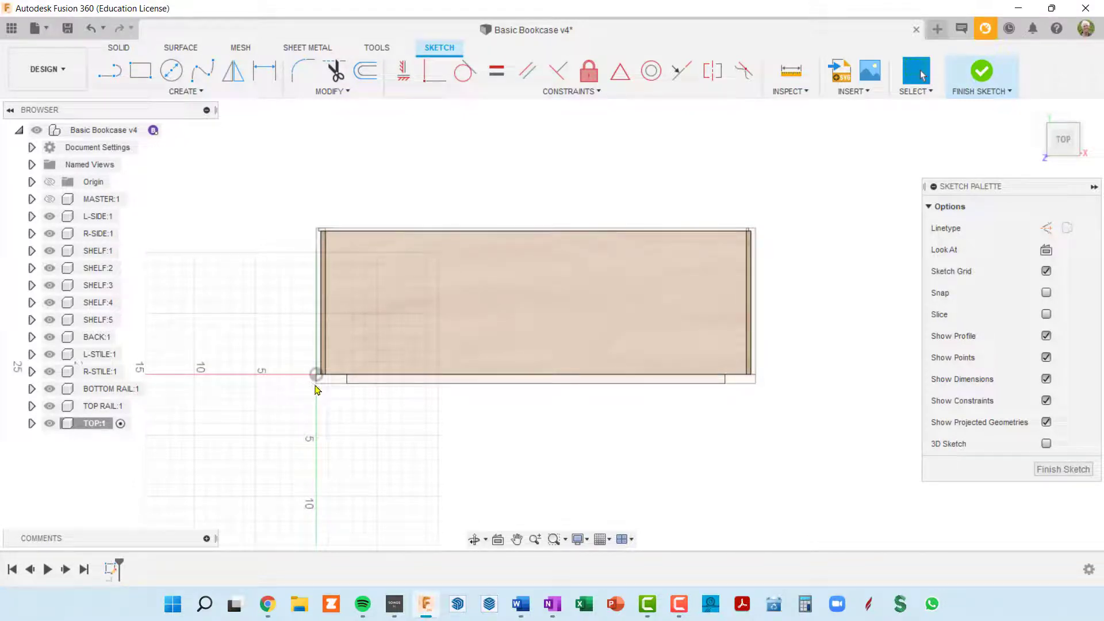
- Sketch a two-point rectangle over the whole case from the front trim's outer left corner to the case's rear right corner
left_click(141, 71)
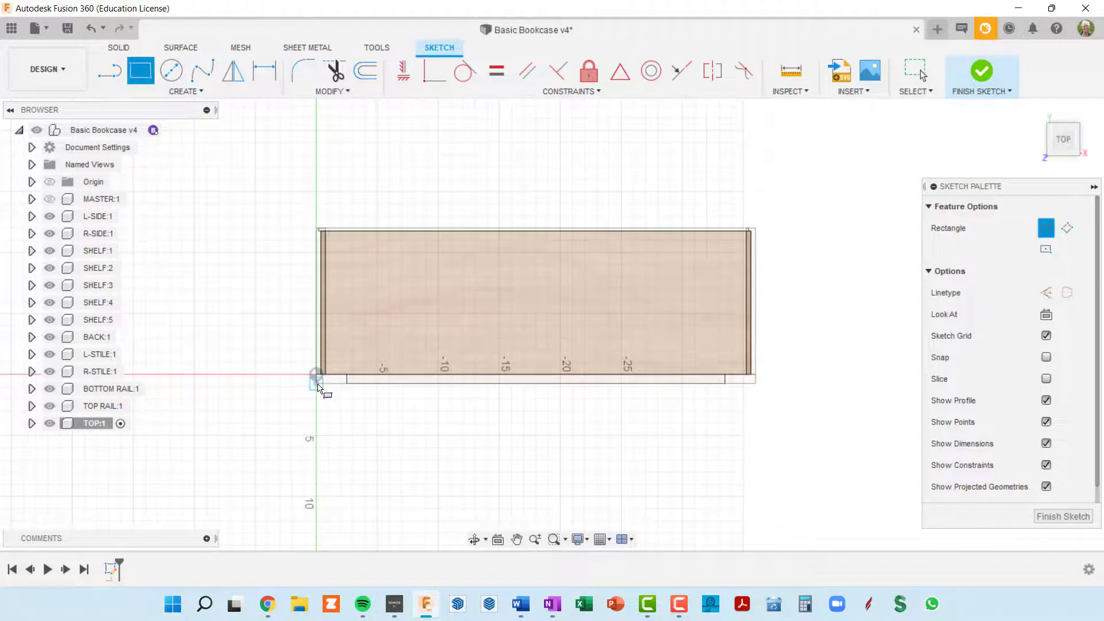
scroll(319, 386, "up", 5)
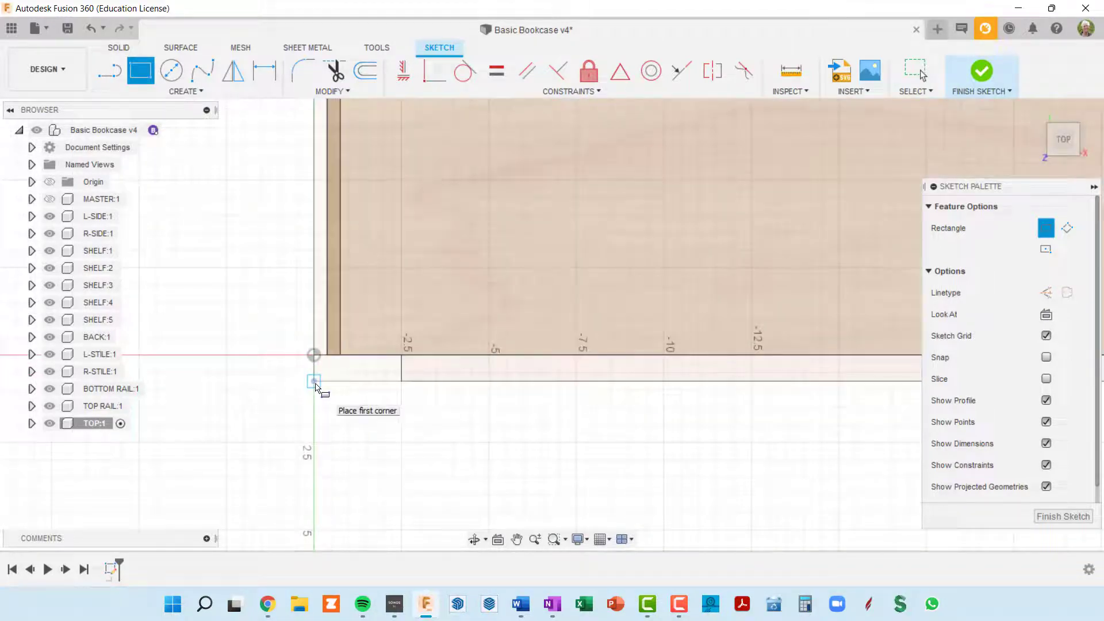
left_click(314, 383)
scroll(352, 377, "down", 5)
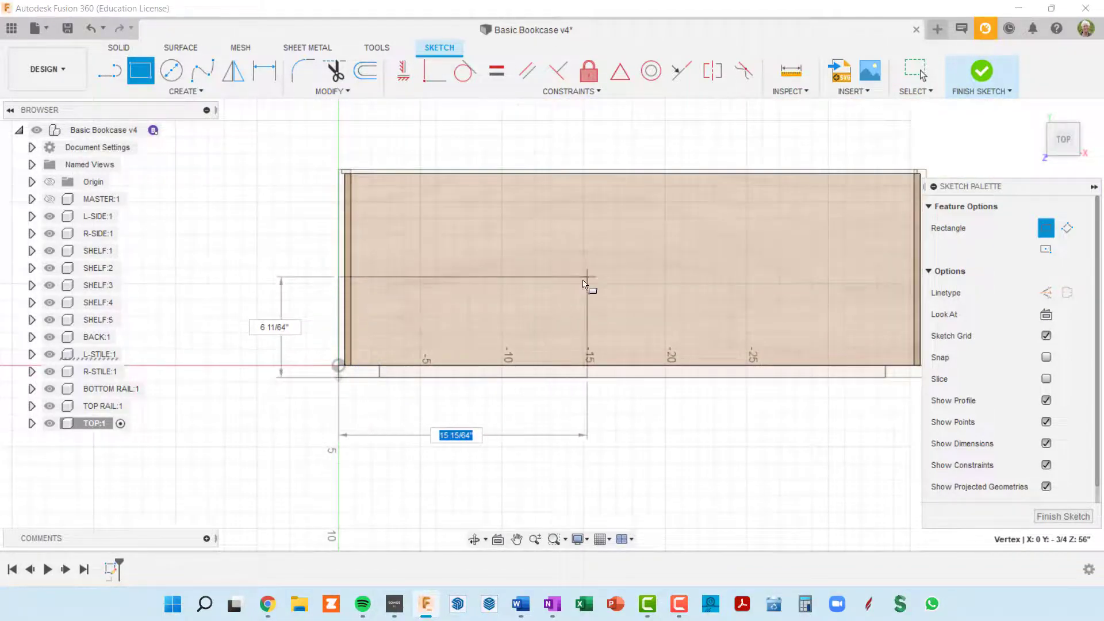
middle_click_drag(587, 285, 374, 338)
scroll(626, 265, "up", 3)
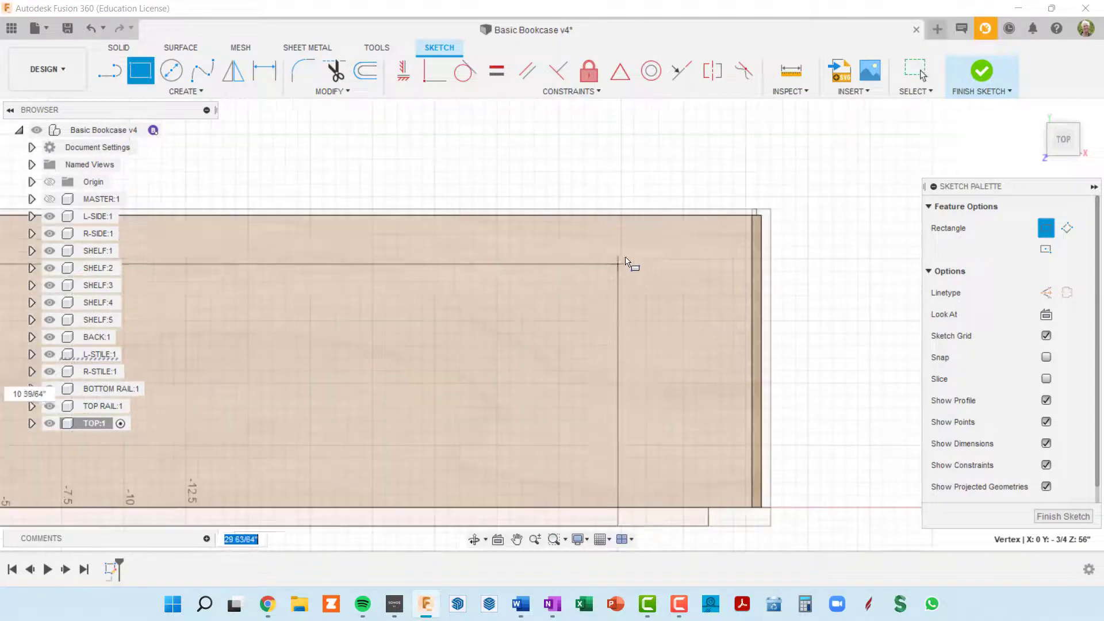
left_click(773, 215)
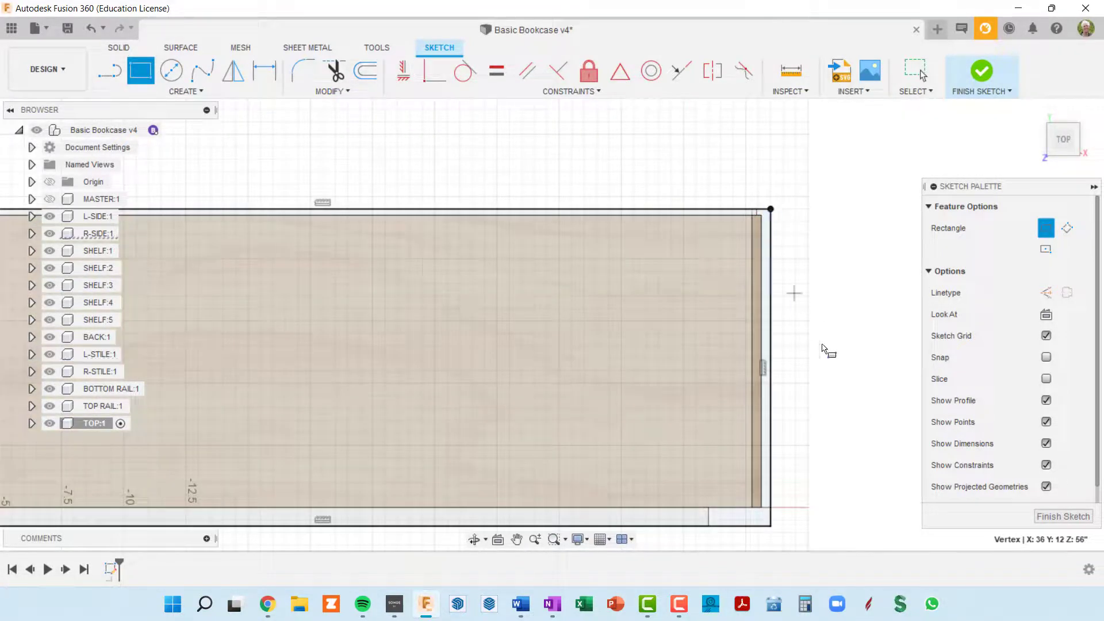
- Examine how the rectangle's corners and edges line up with the sides, back and front trim, from an angle and from above
scroll(807, 371, "down", 3)
mouse_move(793, 365)
middle_mouse_down("shift")
mouse_move(688, 215)
mouse_move(656, 144)
middle_mouse_up("shift")
middle_click_drag(701, 230, 635, 163)
scroll(792, 326, "up", 3)
middle_click_drag(599, 259, 689, 339)
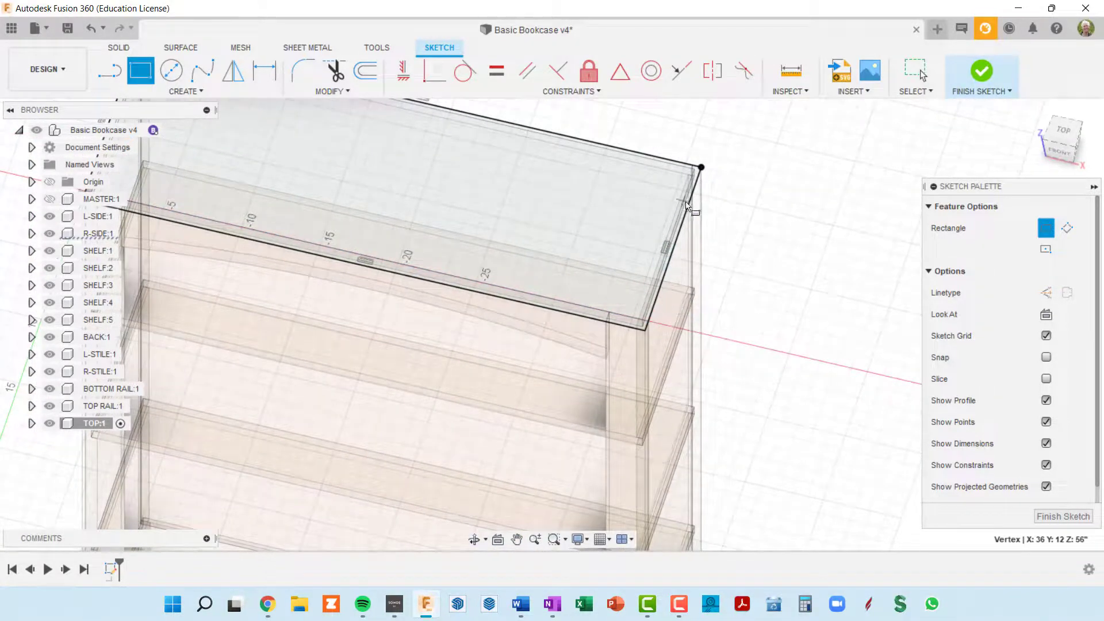
scroll(638, 341, "up", 3)
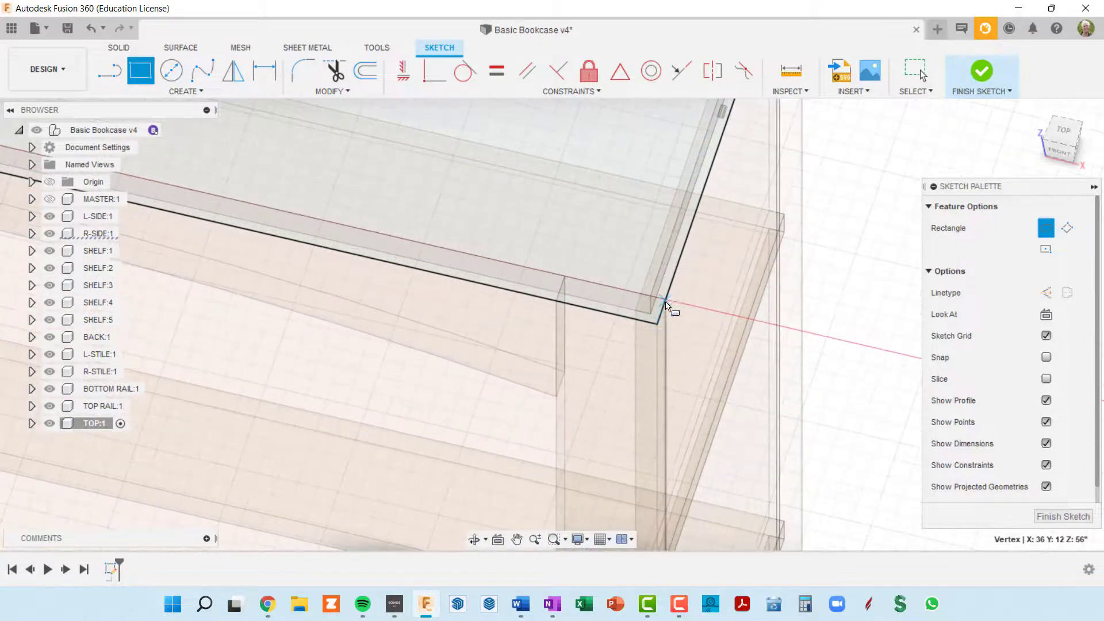
scroll(662, 332, "up", 1)
scroll(662, 332, "down", 5)
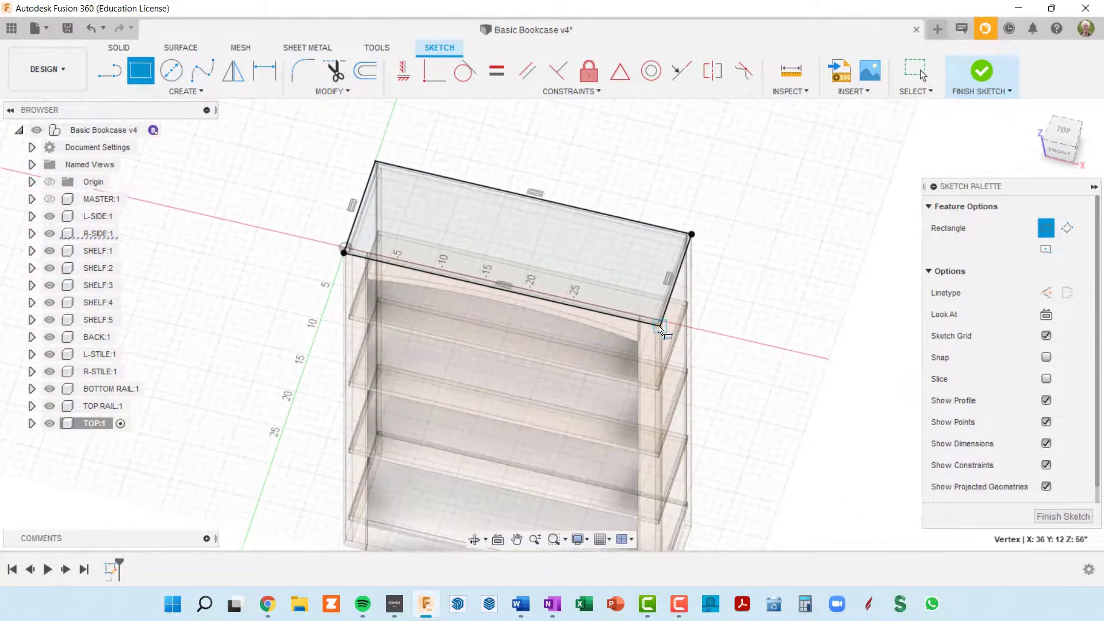
middle_click_drag(664, 322, 656, 320, "shift")
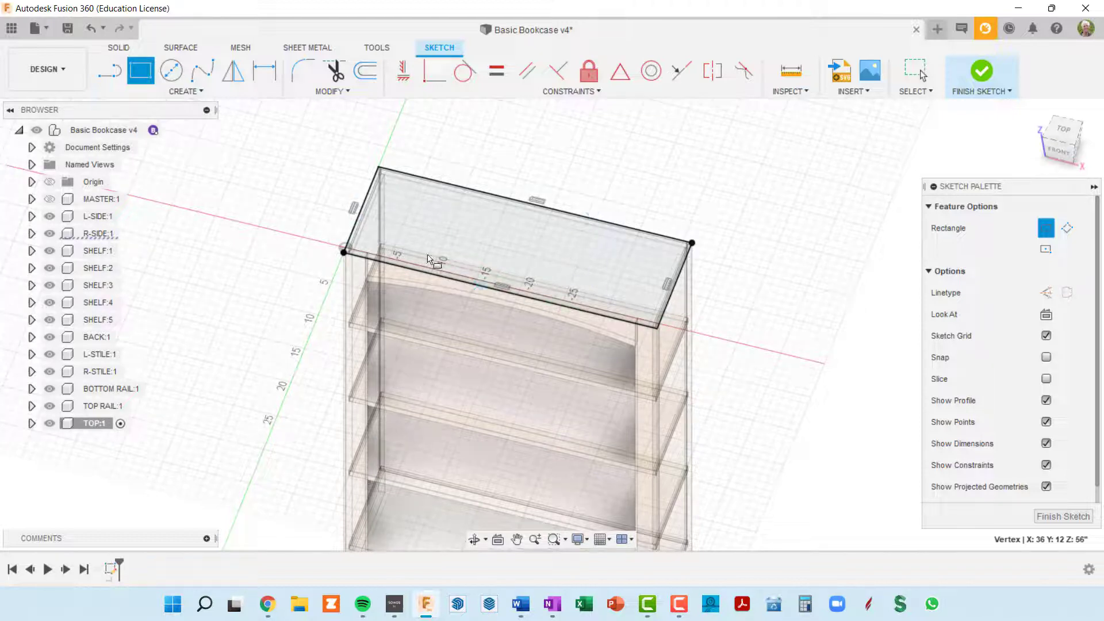
mouse_move(445, 278)
middle_mouse_down("shift")
mouse_move(505, 259)
mouse_move(511, 304)
mouse_move(552, 288)
middle_mouse_up("shift")
left_click(1064, 134)
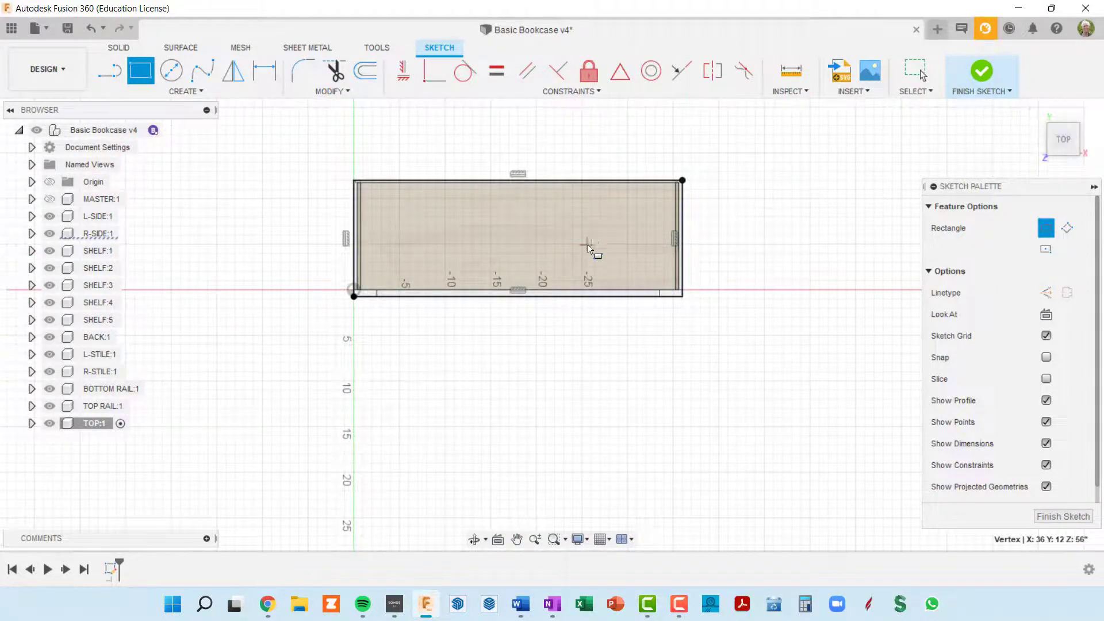
scroll(739, 308, "up", 3)
scroll(749, 299, "down", 3)
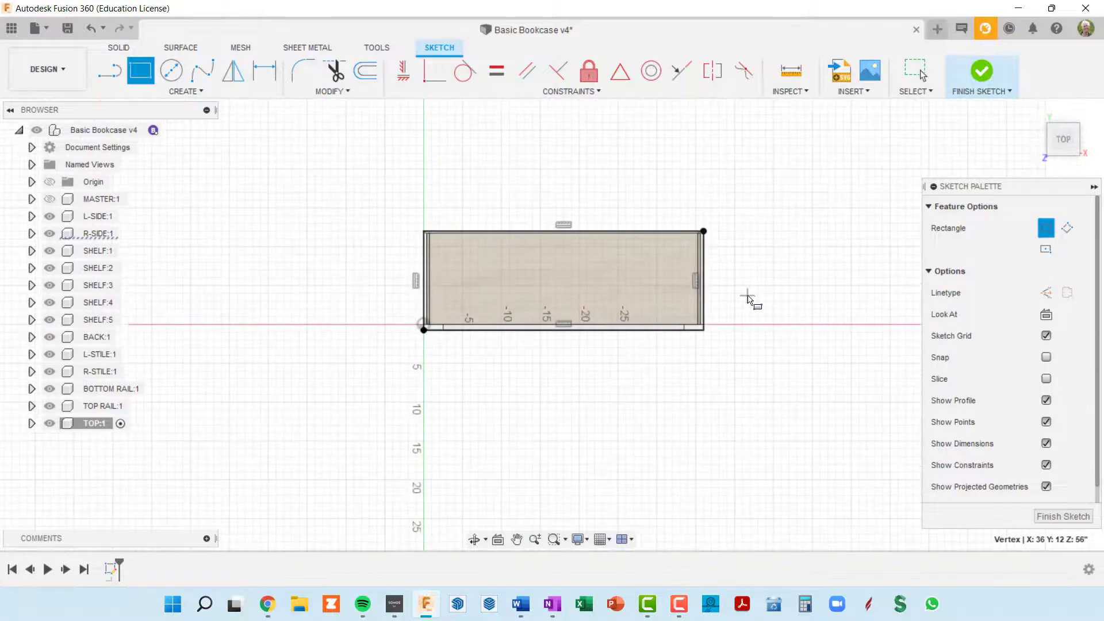
middle_click_drag(752, 298, 763, 271)
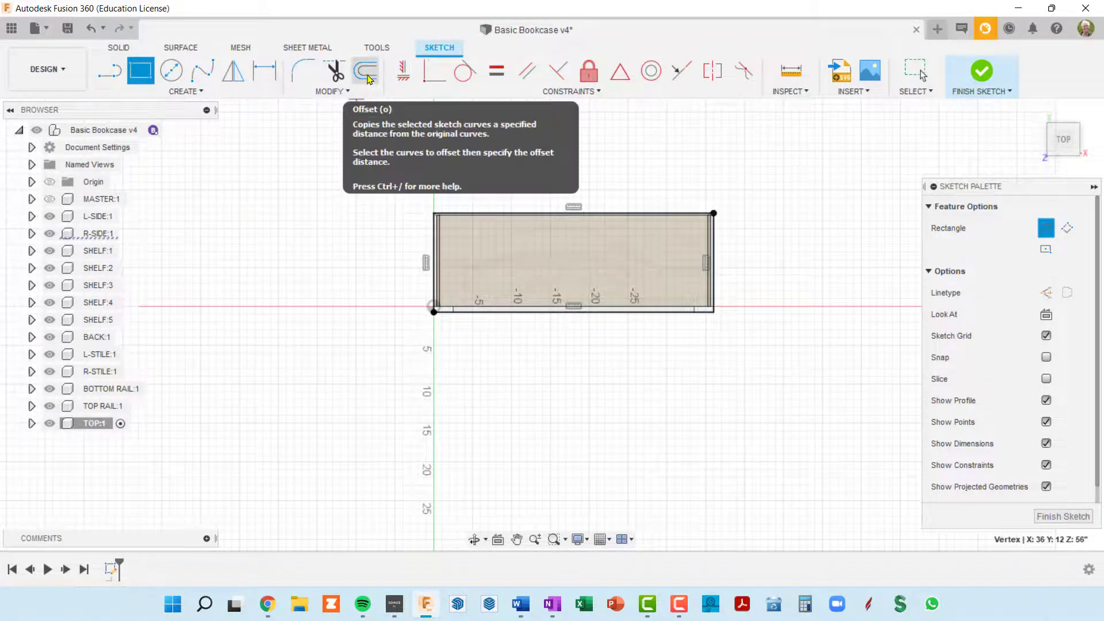
left_click(367, 72)
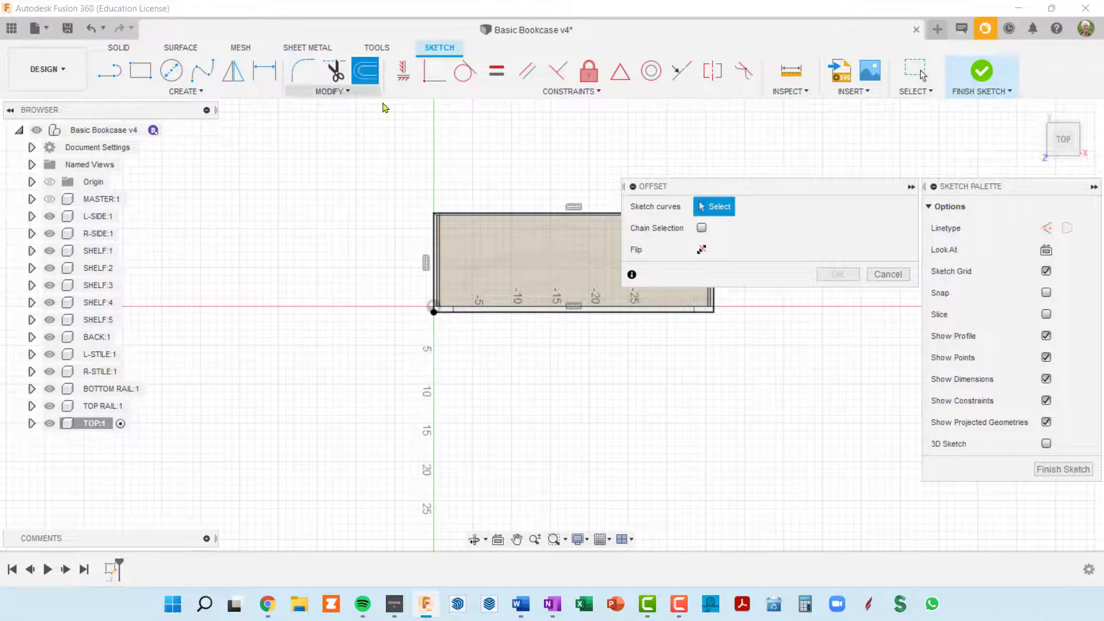
middle_click_drag(617, 191, 449, 173)
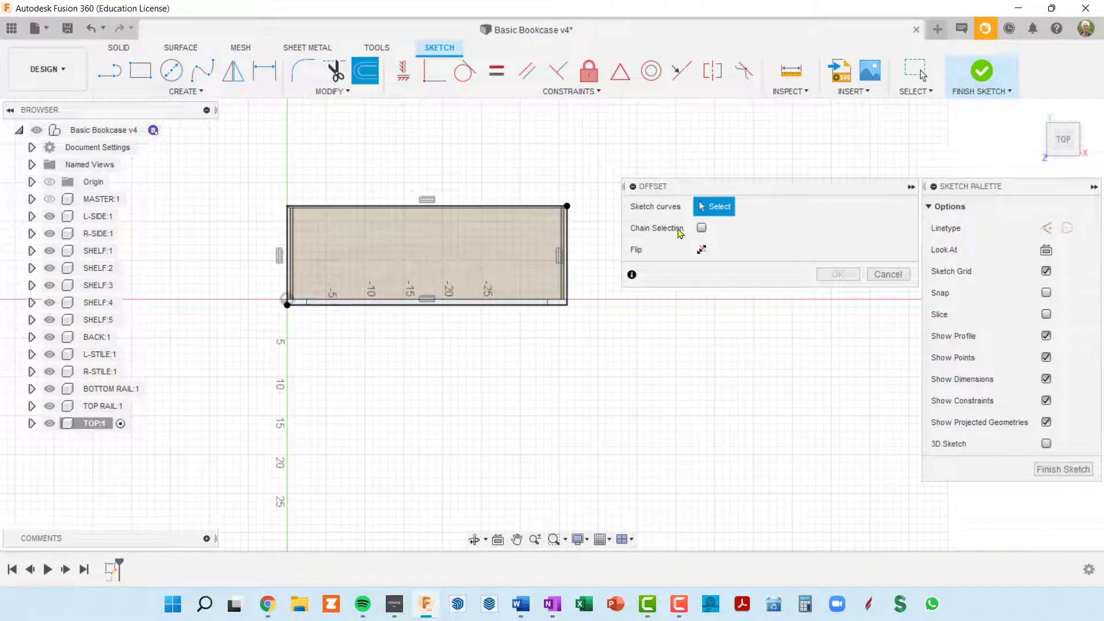
scroll(555, 241, "up", 3)
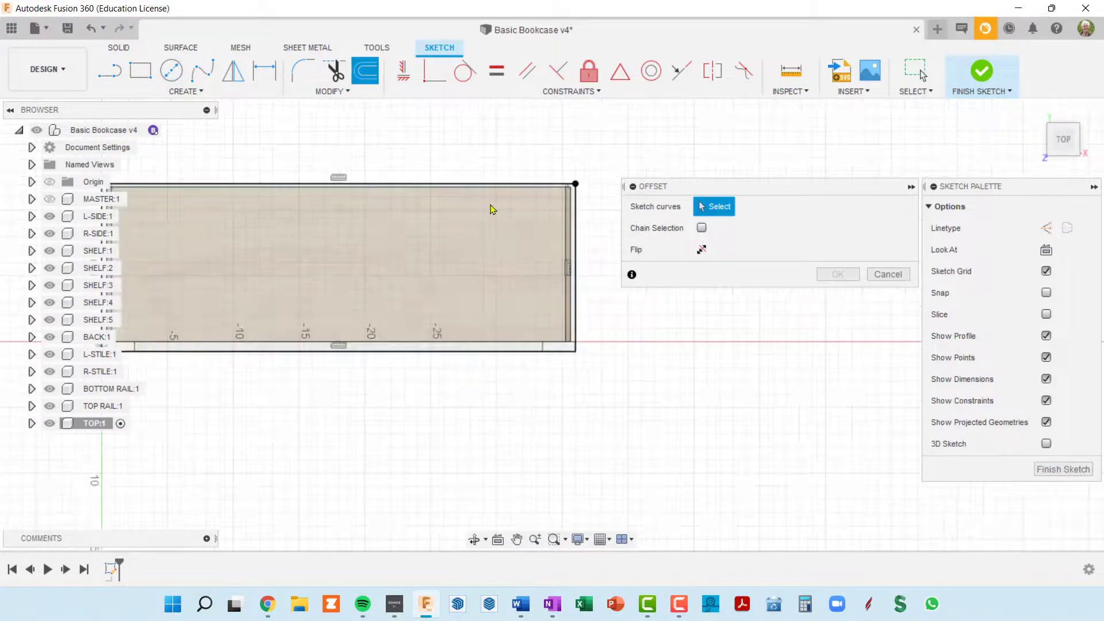
scroll(375, 240, "down", 2)
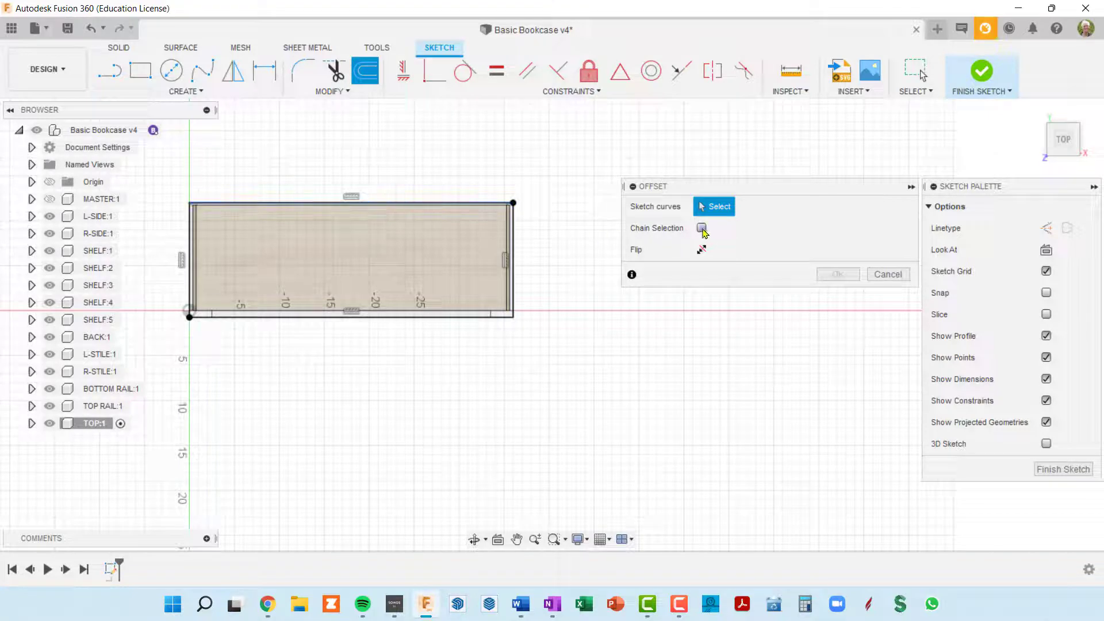
left_click(701, 227)
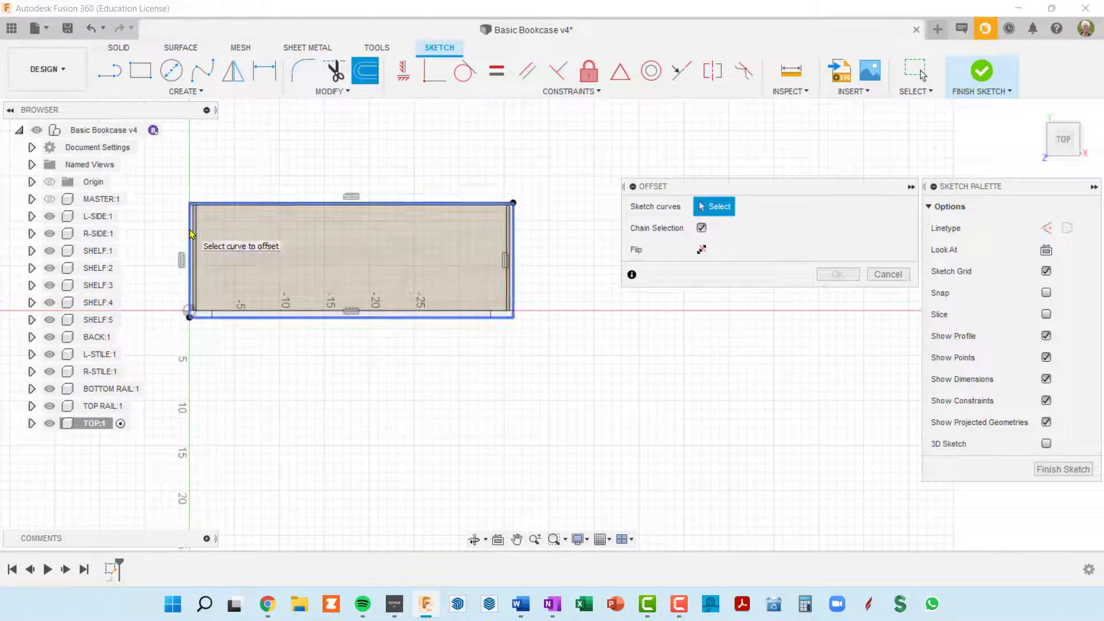
left_click(512, 270)
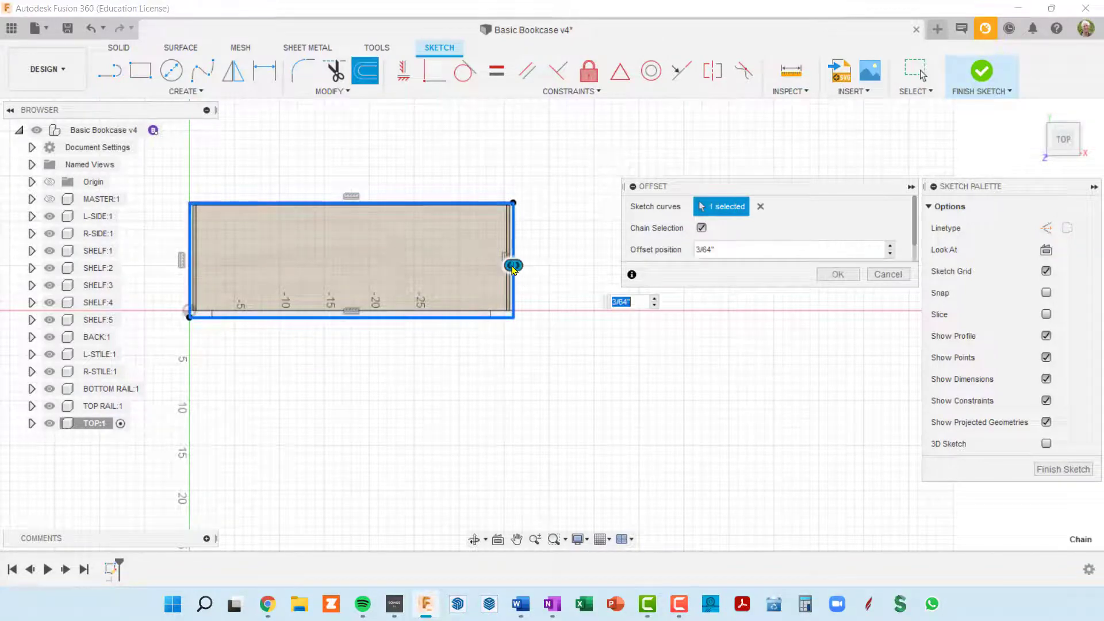
left_click_drag(516, 266, 525, 266)
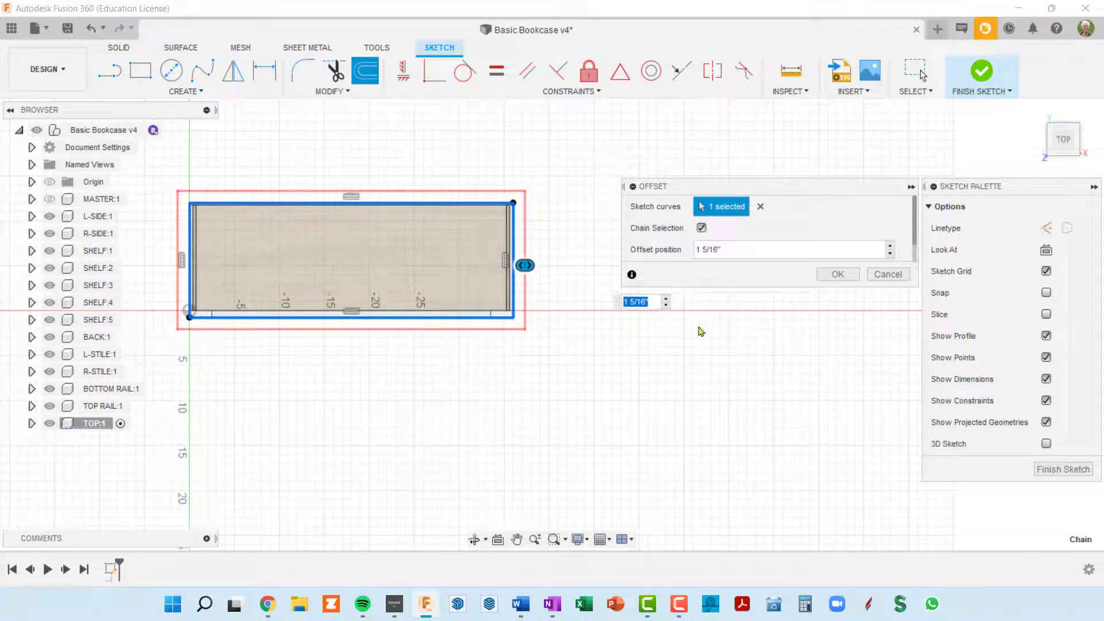
key("Escape")
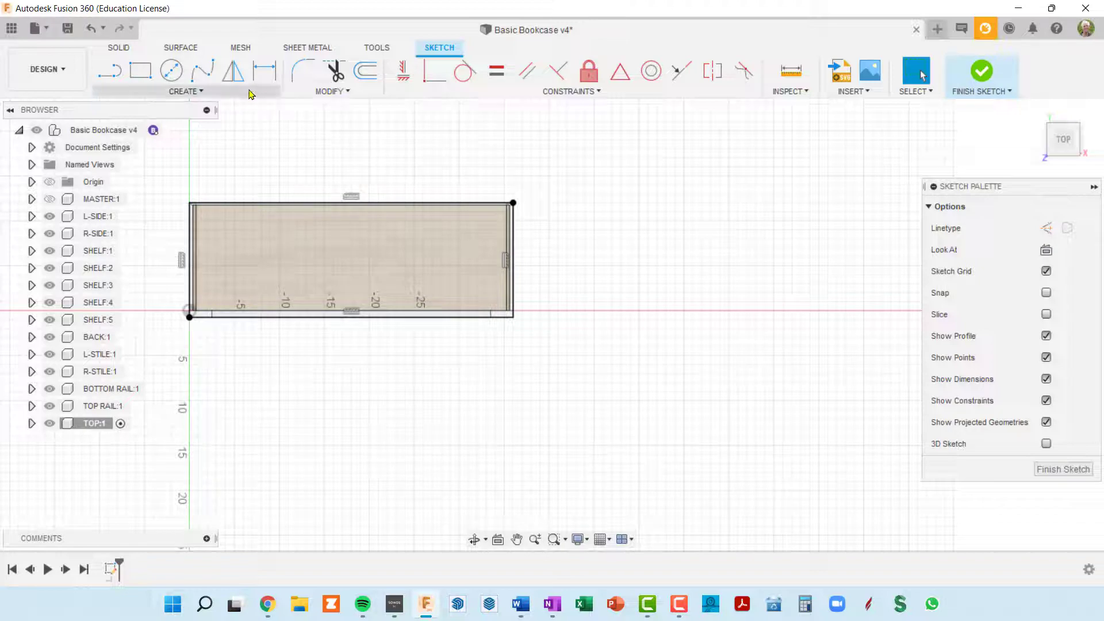
- Offset the rectangle's front and two side edges outward together by about 1 41/64 in, with chain selection off
left_click(347, 93)
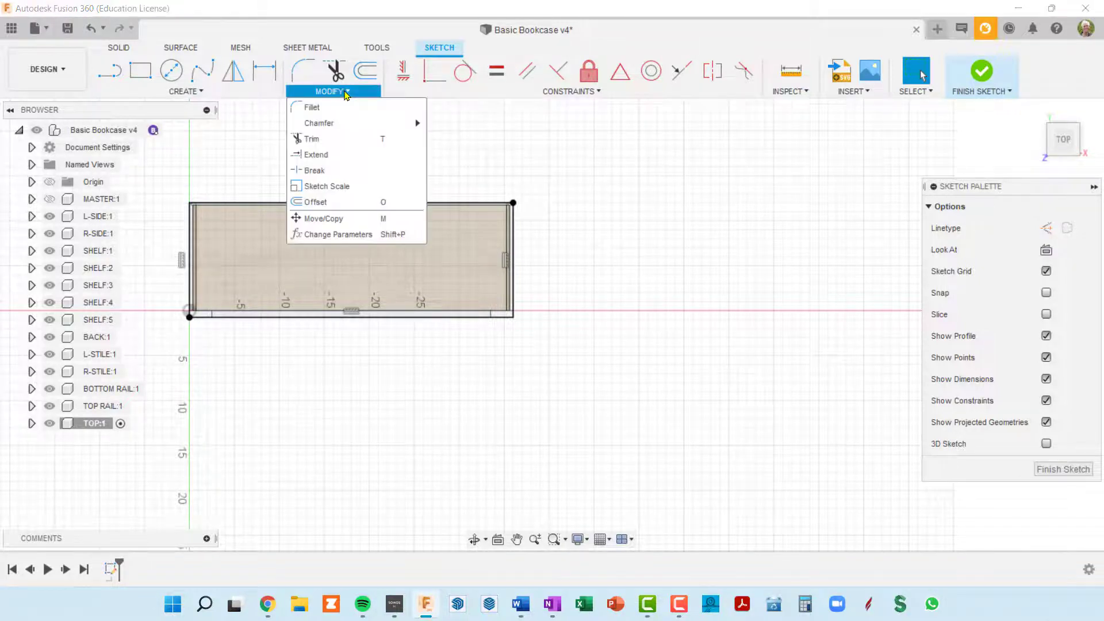
left_click(338, 202)
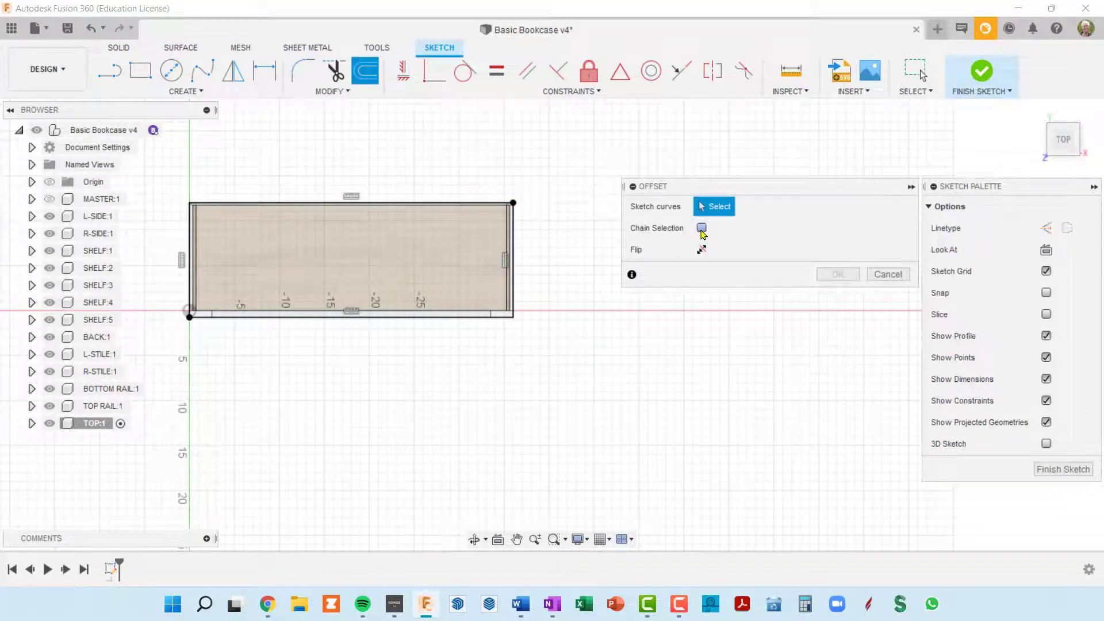
middle_click_drag(558, 302, 574, 293)
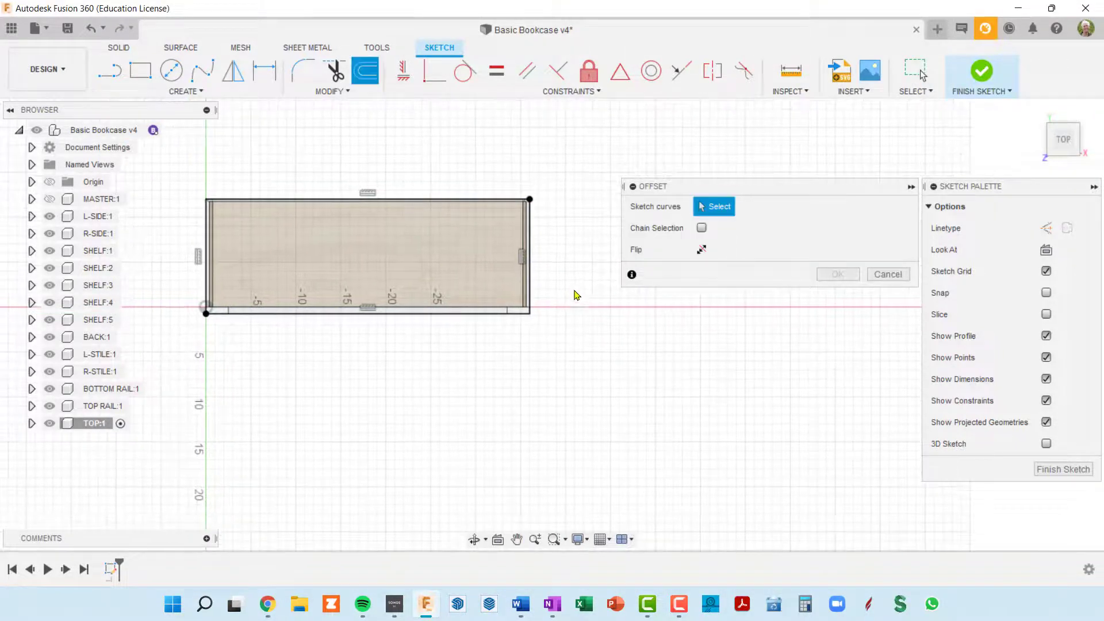
left_click(528, 253)
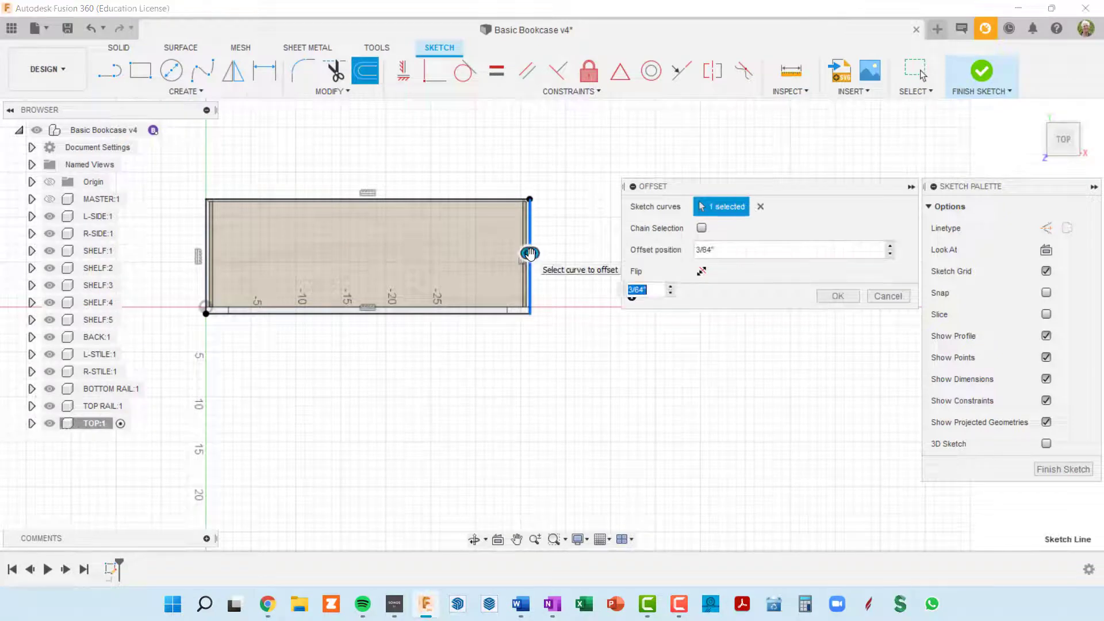
left_click(491, 313)
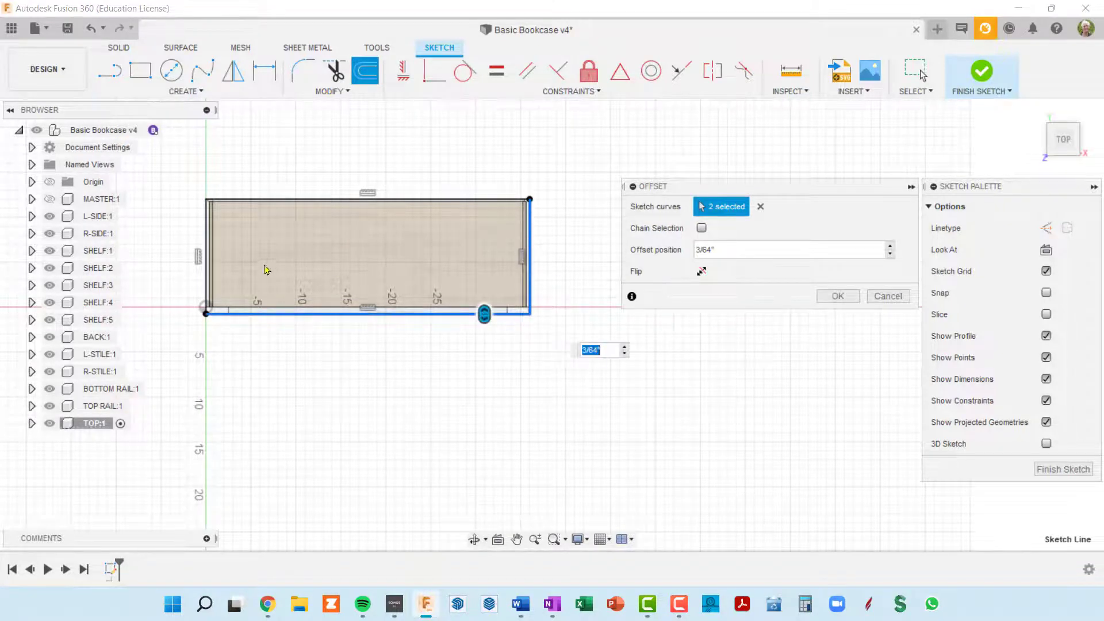
left_click(205, 248)
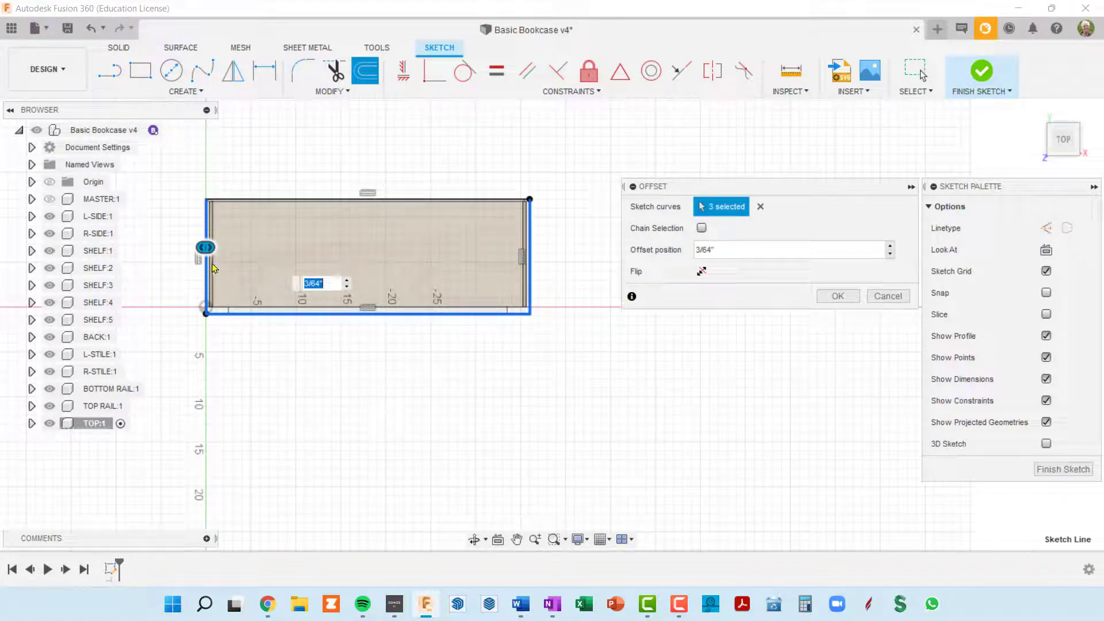
mouse_move(206, 247)
left_mouse_down()
mouse_move(182, 246)
mouse_move(191, 249)
left_mouse_up()
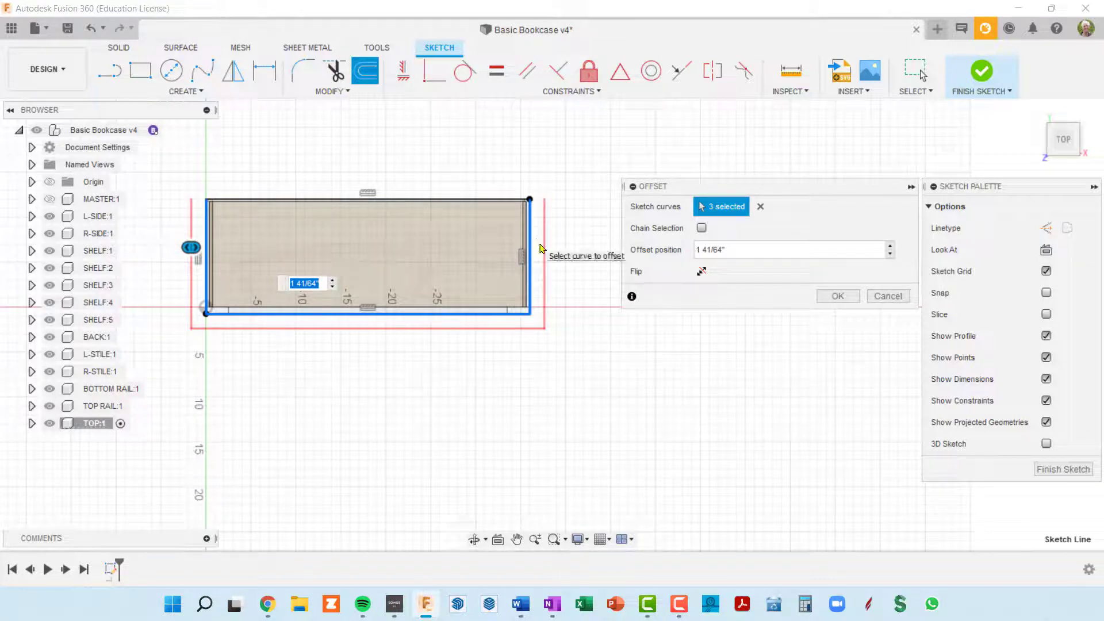
left_click(841, 297)
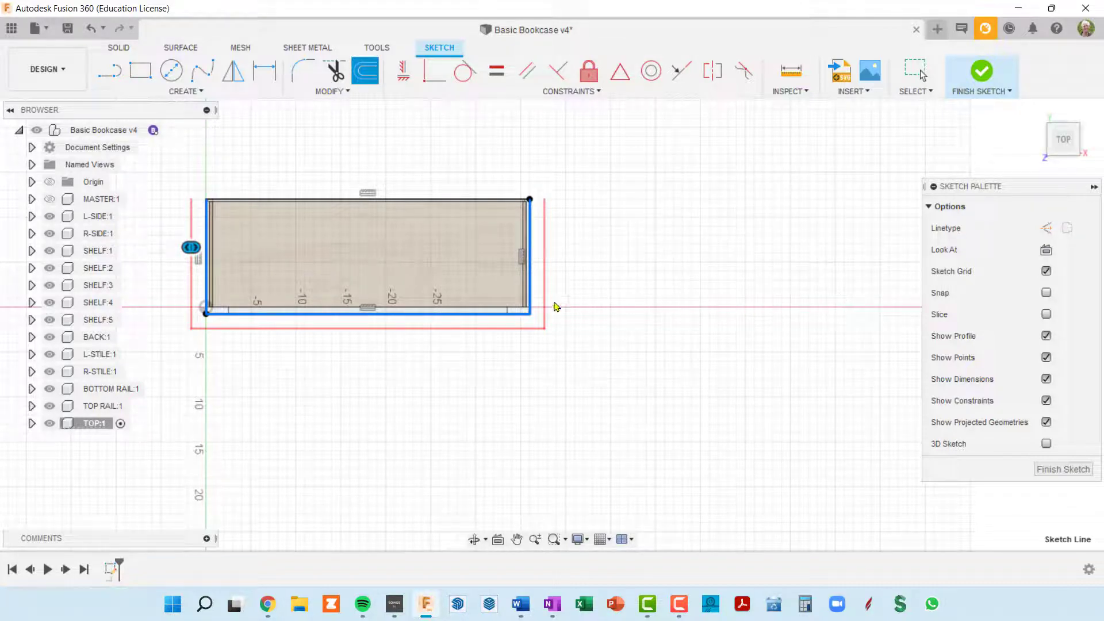
- Add a user parameter named topOverhang in inches with the expression 2
middle_click_drag(522, 277, 404, 241)
scroll(404, 241, "up", 2)
scroll(404, 247, "up", 4)
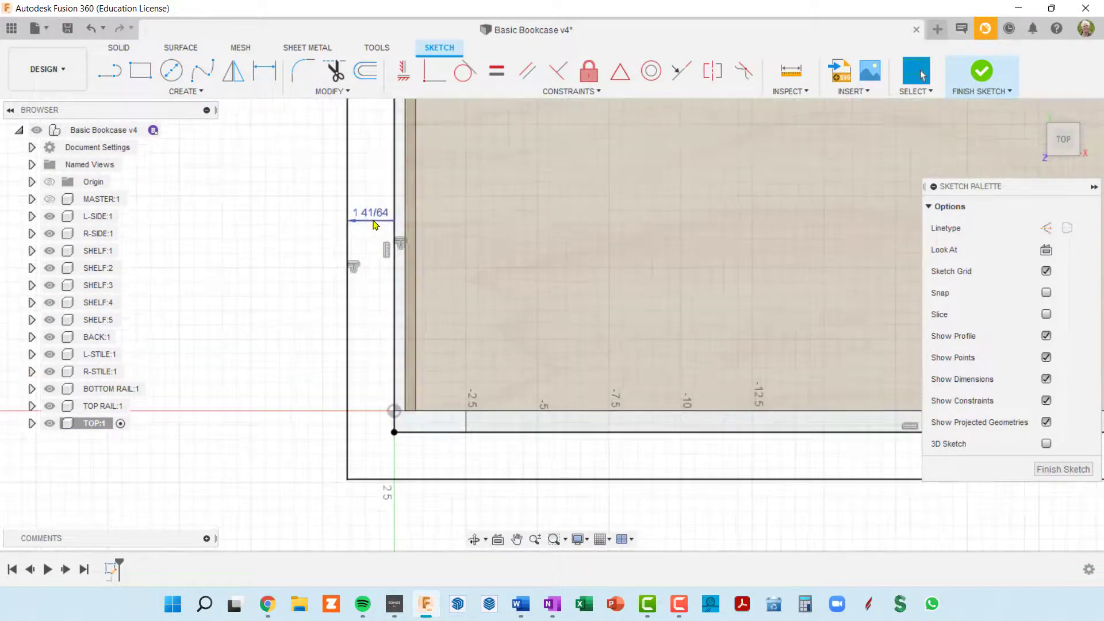
scroll(374, 223, "down", 5)
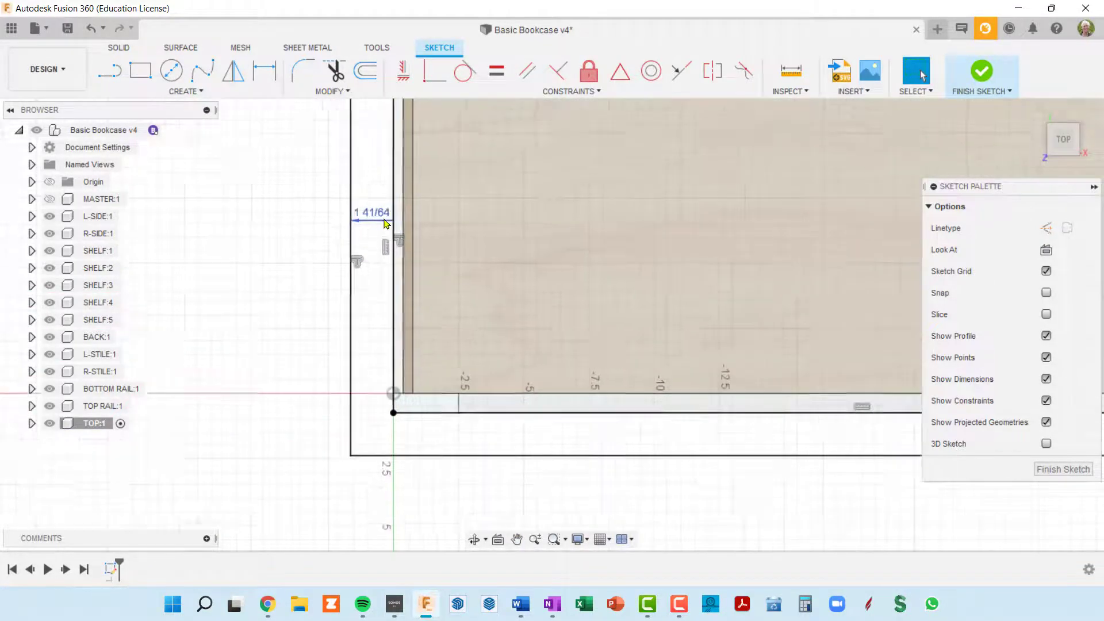
middle_click_drag(508, 332, 434, 320)
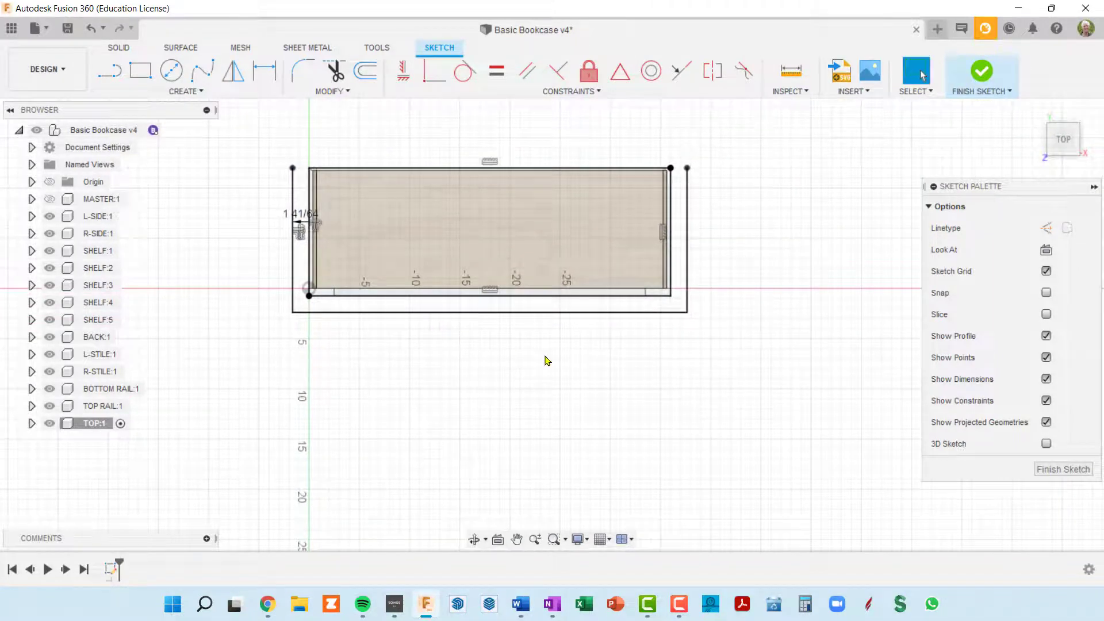
key("shift+p")
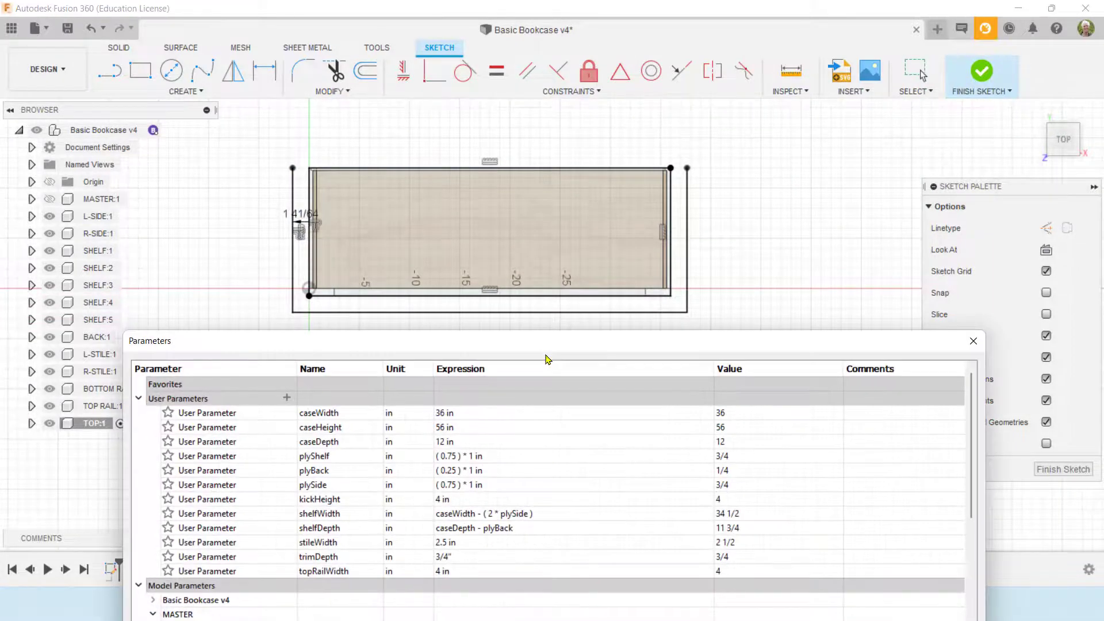
scroll(529, 405, "down", 3)
scroll(529, 405, "up", 3)
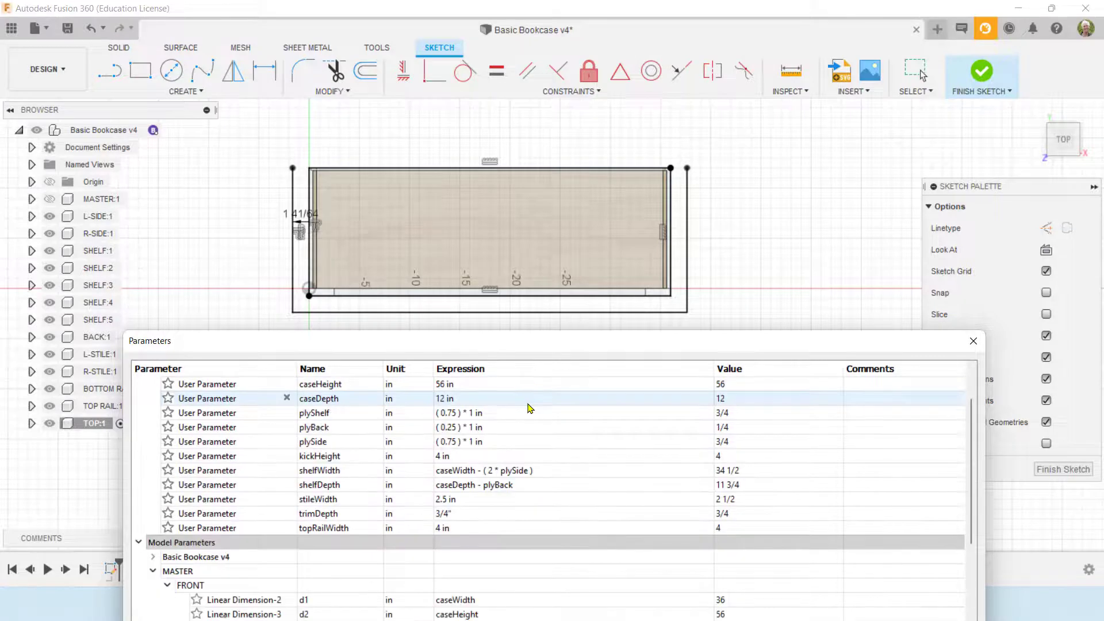
left_click(287, 397)
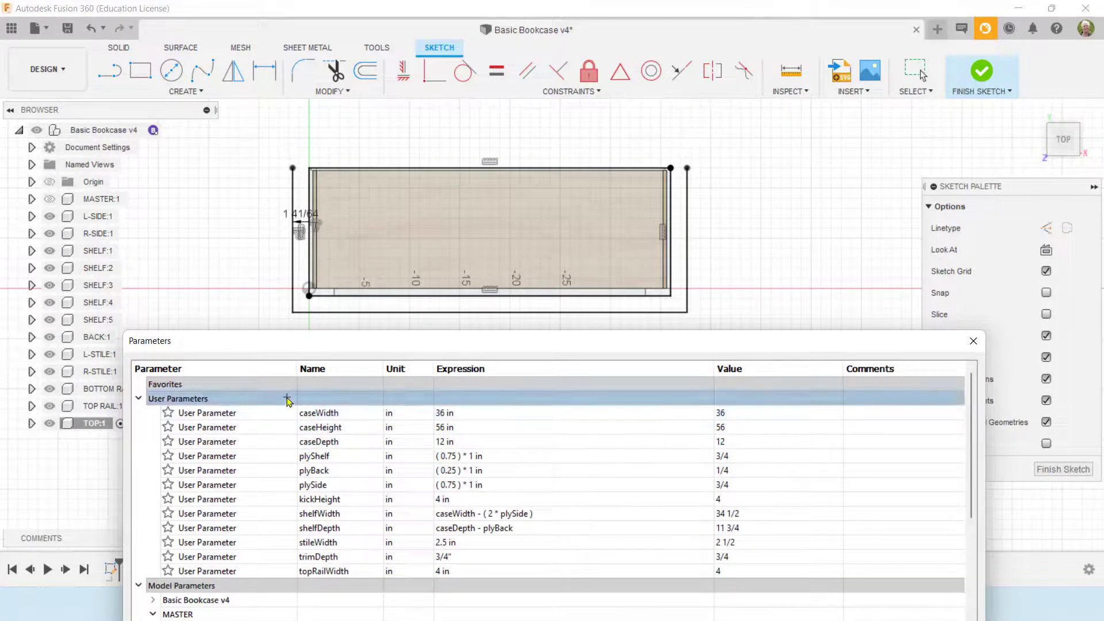
type("topOverhang")
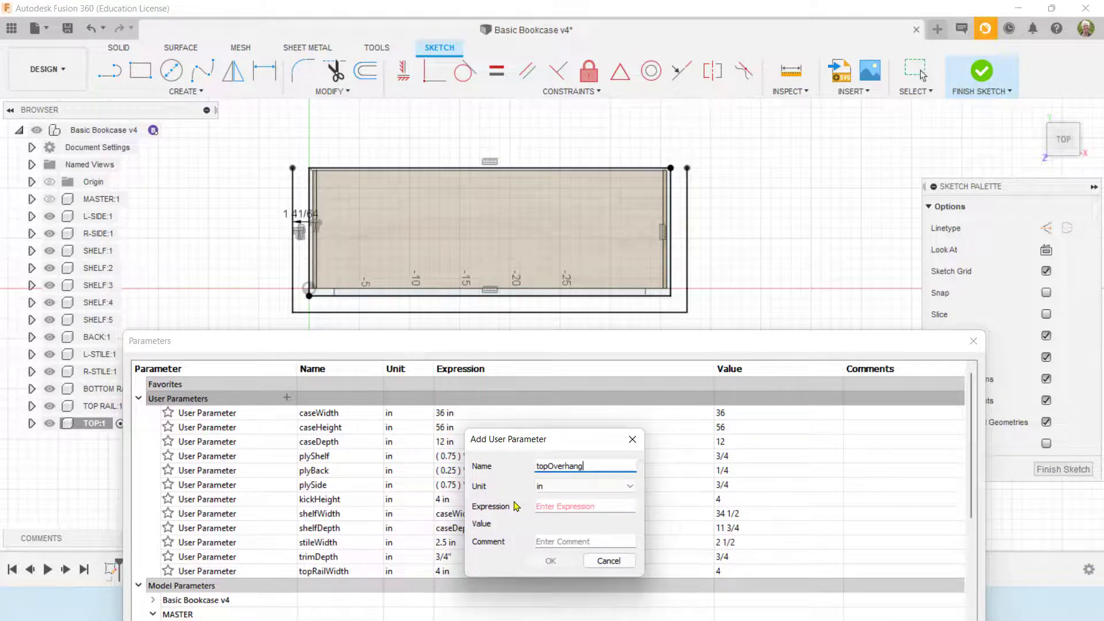
left_click(561, 486)
left_click(550, 520)
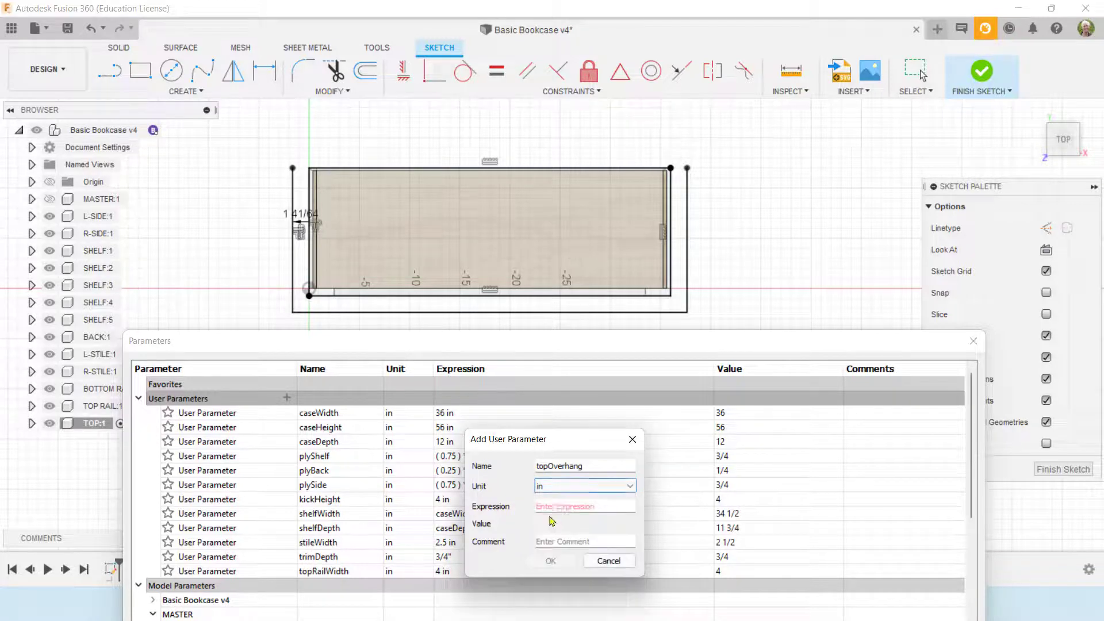
left_click(558, 506)
type("2")
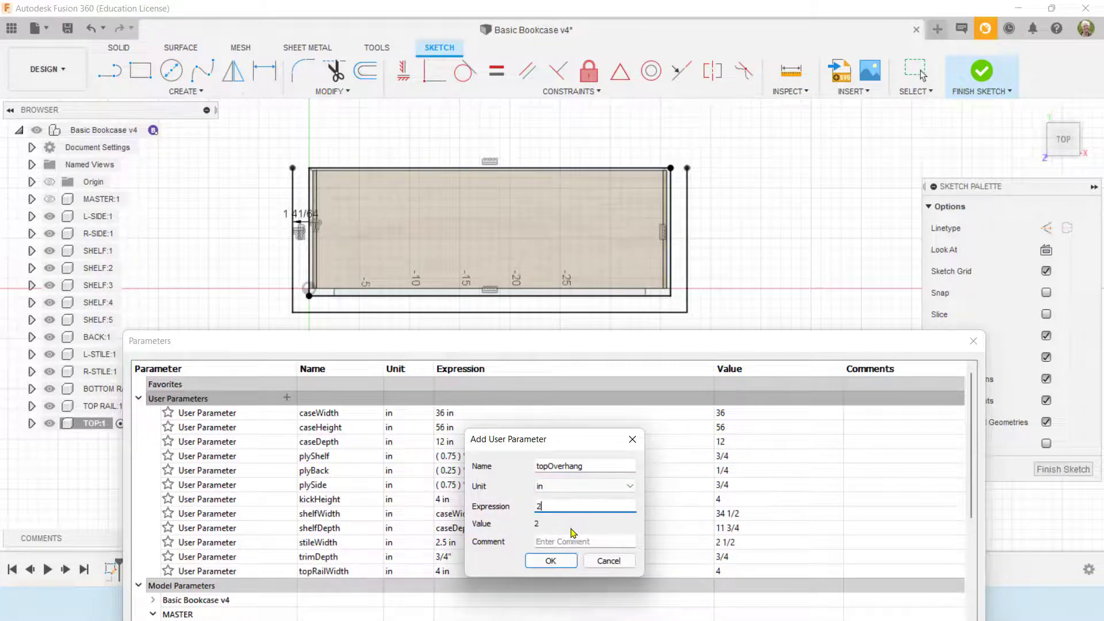
left_click(550, 560)
- Add a user parameter named topDepth in inches with the expression 3/4 and close the parameter list
scroll(467, 512, "down", 1)
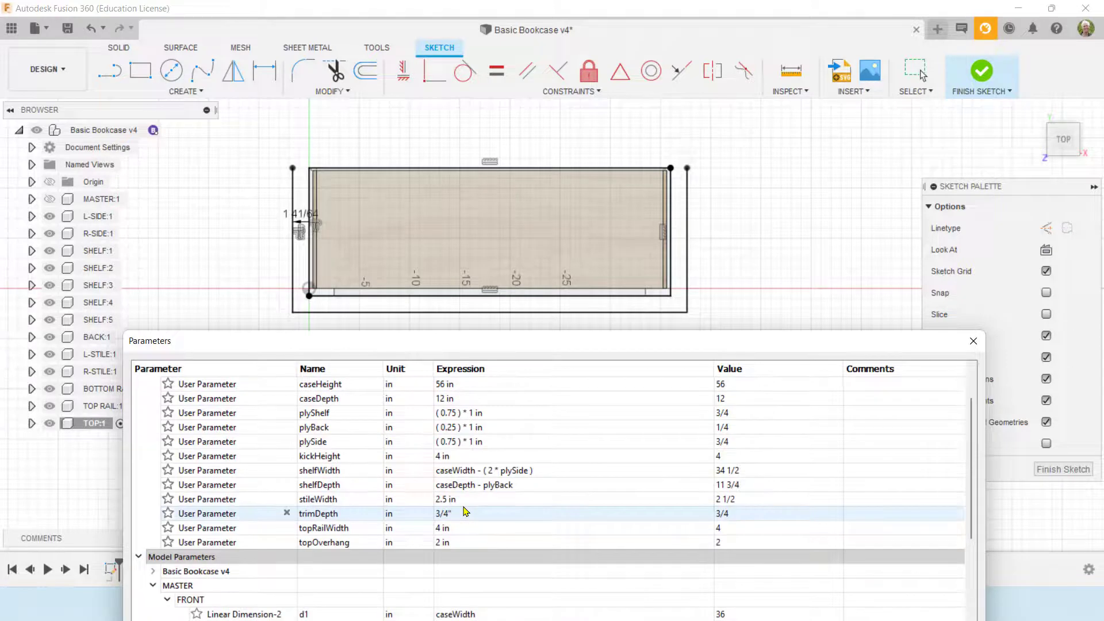
scroll(464, 510, "down", 1)
scroll(461, 508, "up", 2)
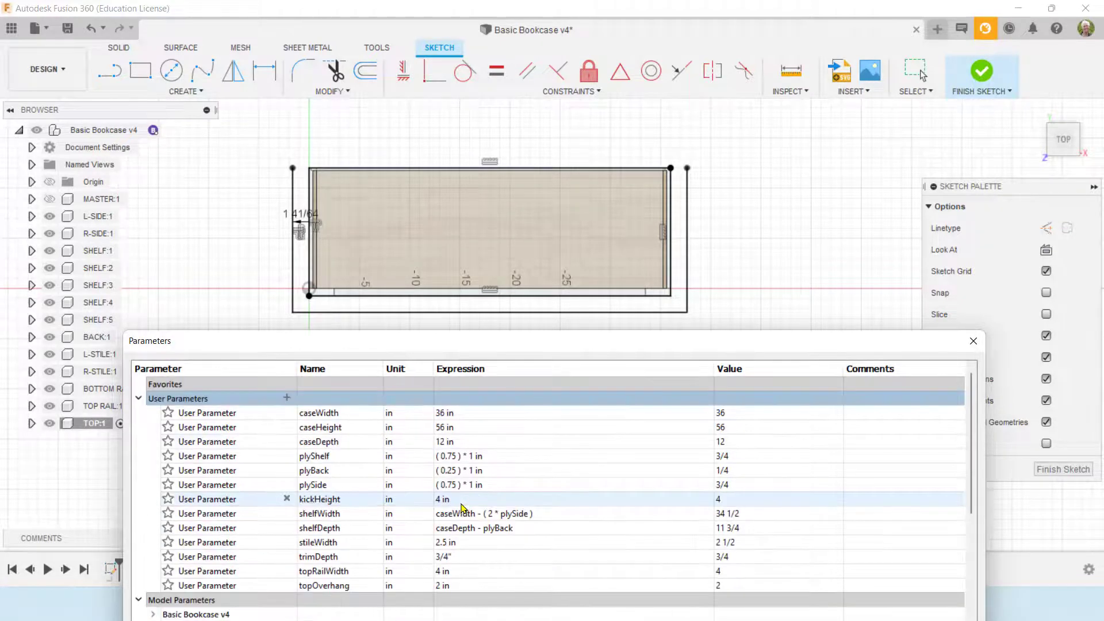
left_click(287, 398)
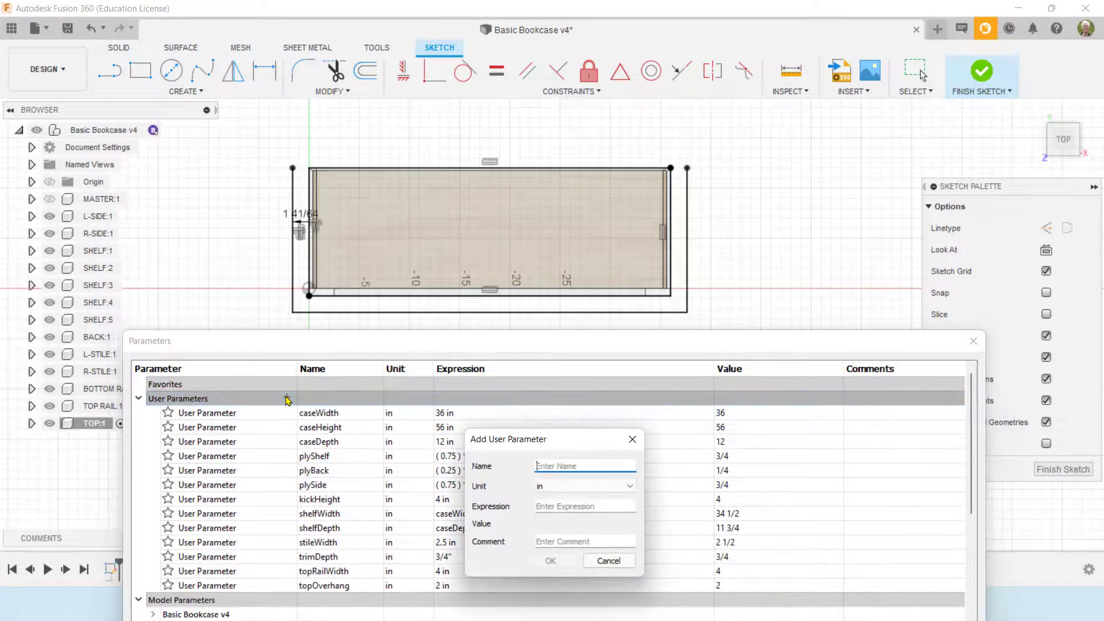
type("t")
key("Tab")
key("Tab")
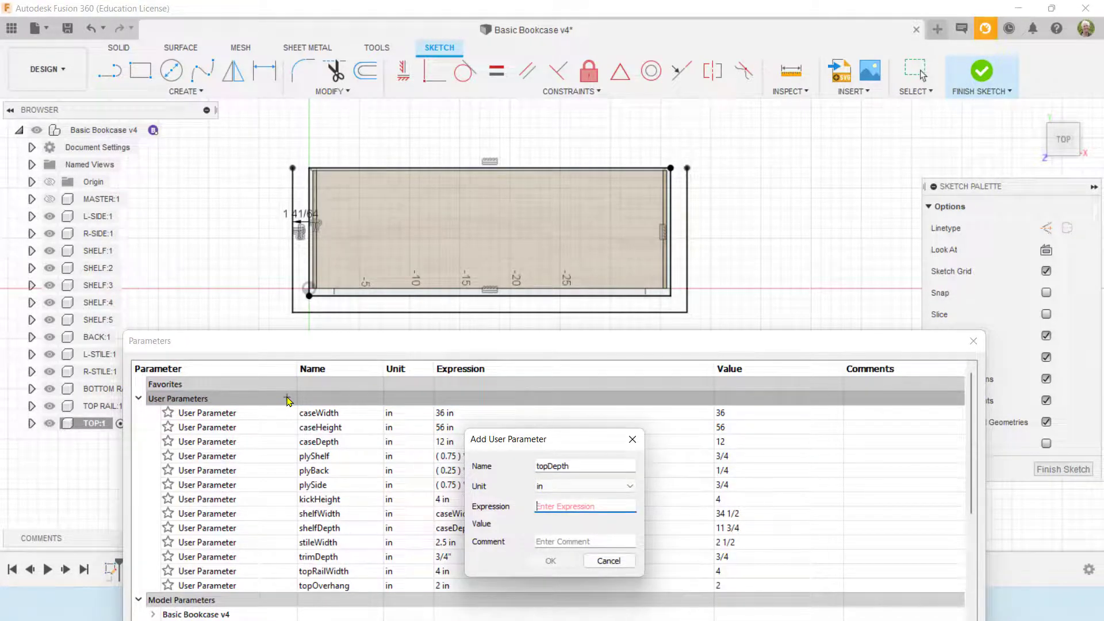
type("3/4")
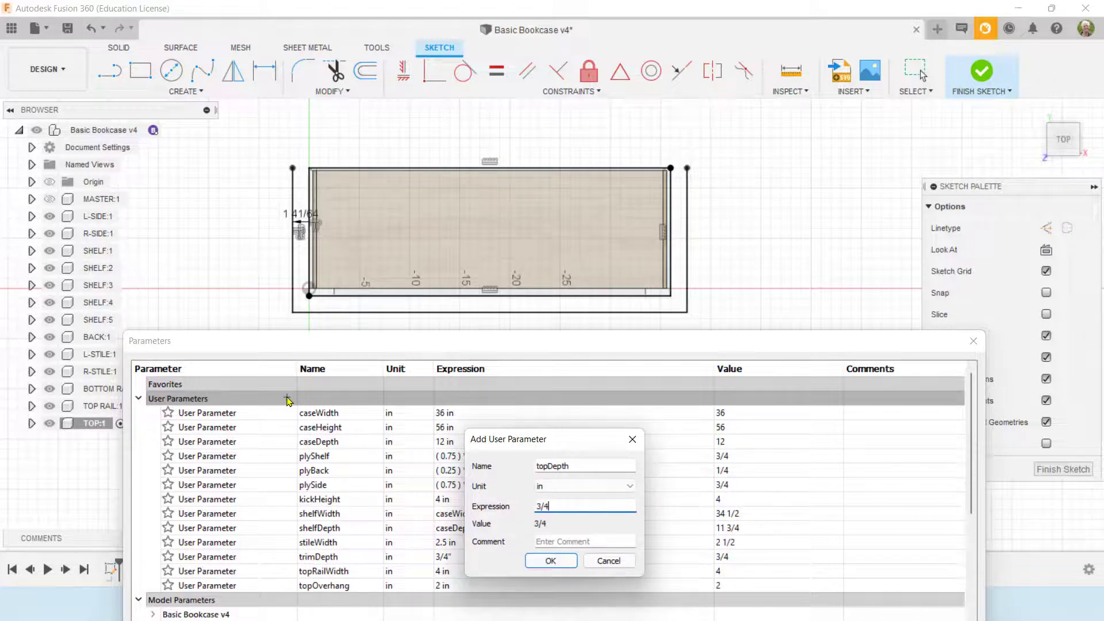
key("Return")
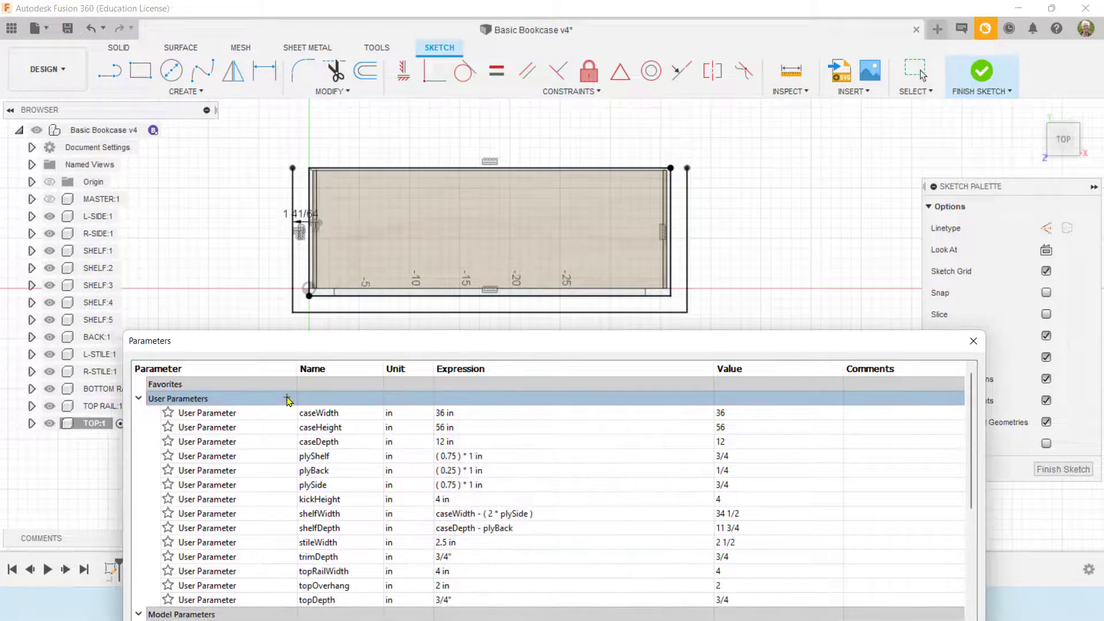
scroll(641, 265, "up", 1)
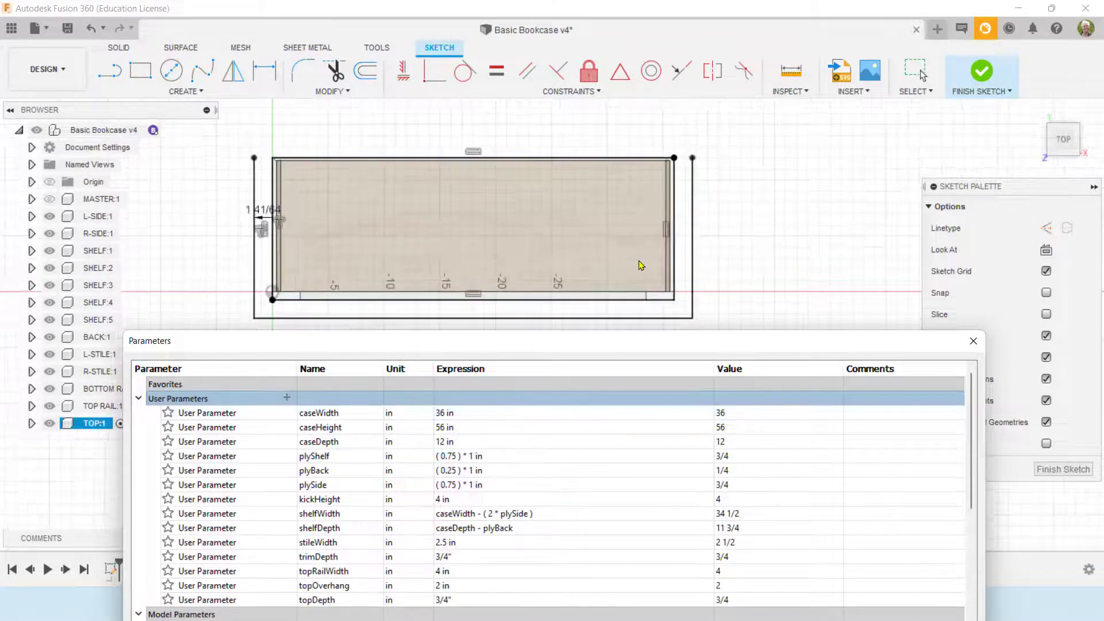
scroll(328, 234, "up", 1)
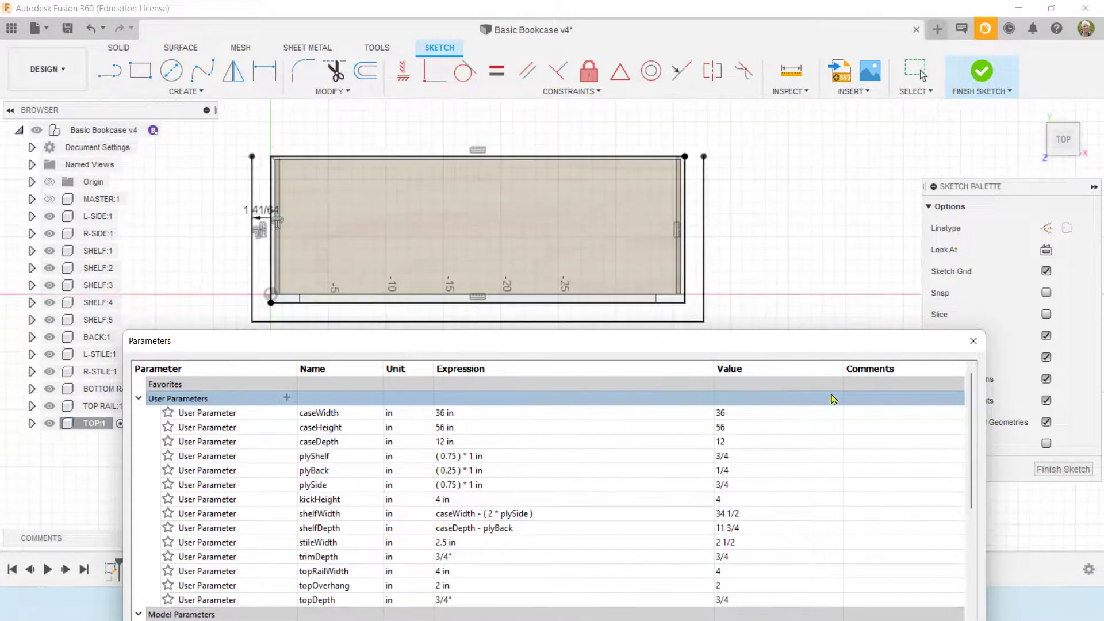
left_click(973, 341)
- Set the offset dimension between the case rectangle and the outer outline to the topOverhang parameter
middle_click_drag(554, 337, 651, 359)
left_click(504, 301)
scroll(402, 200, "up", 3)
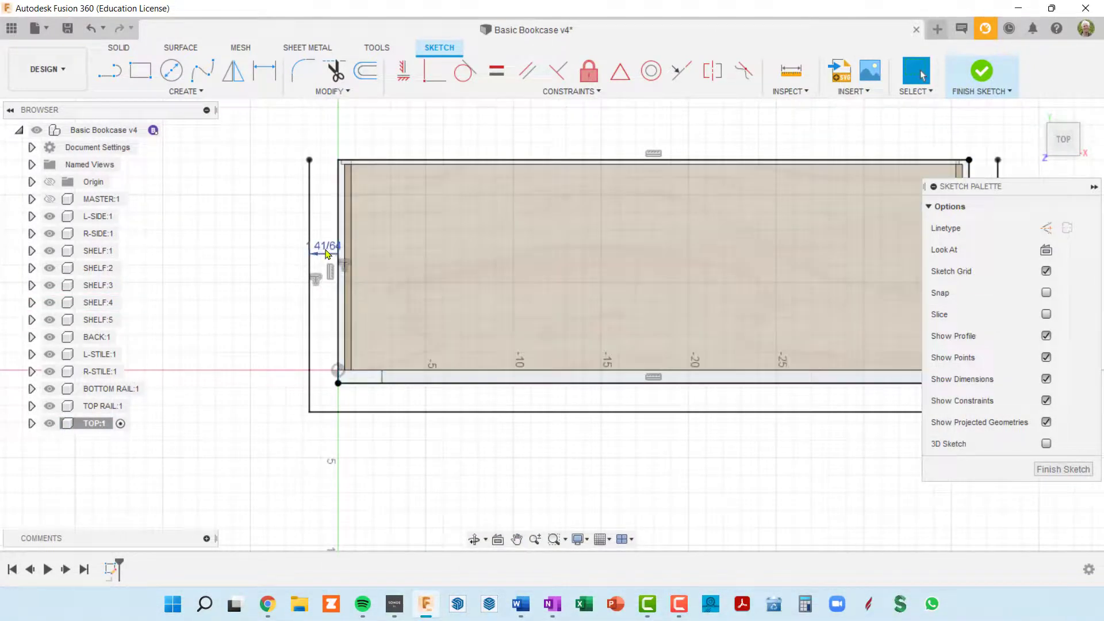
double_click(326, 254)
scroll(326, 380, "down", 2)
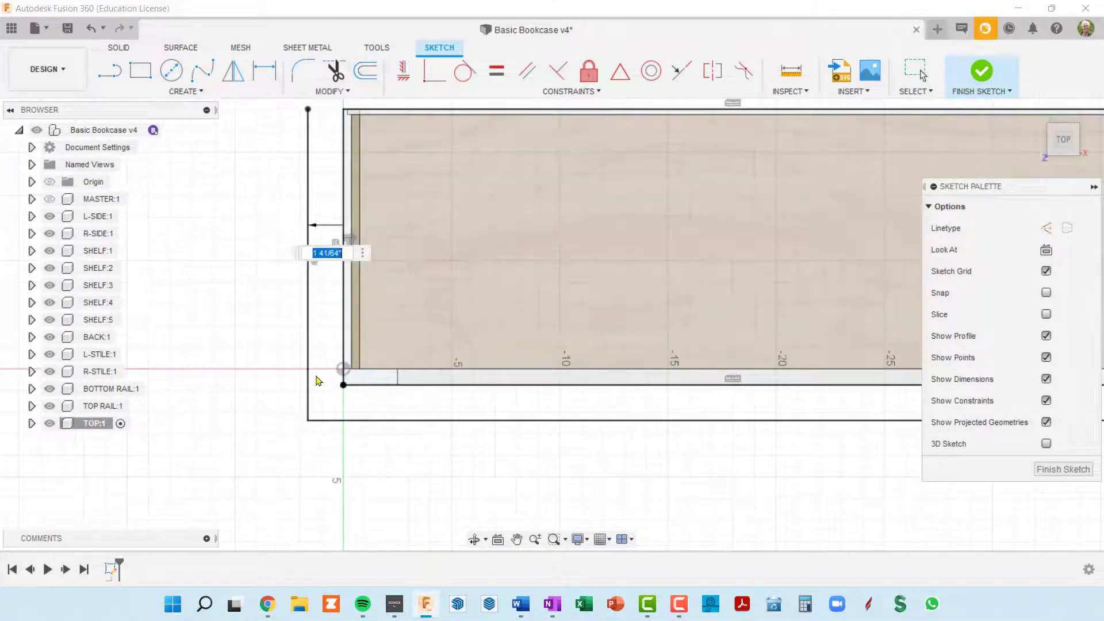
mouse_move(325, 380)
middle_mouse_down()
mouse_move(296, 393)
mouse_move(303, 412)
middle_mouse_up()
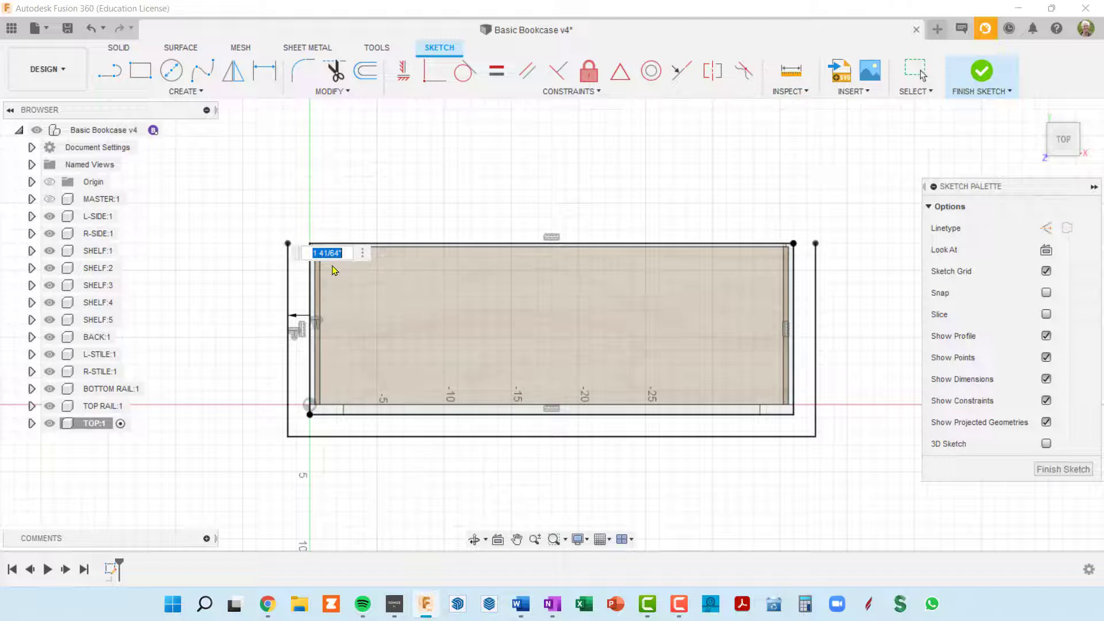
type("top")
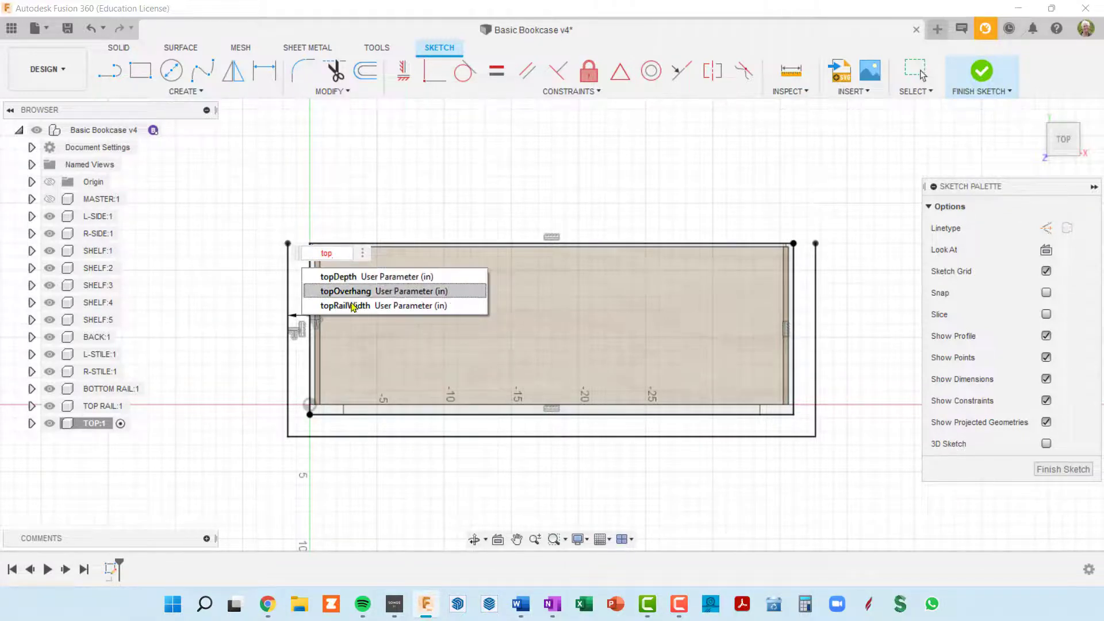
left_click(370, 292)
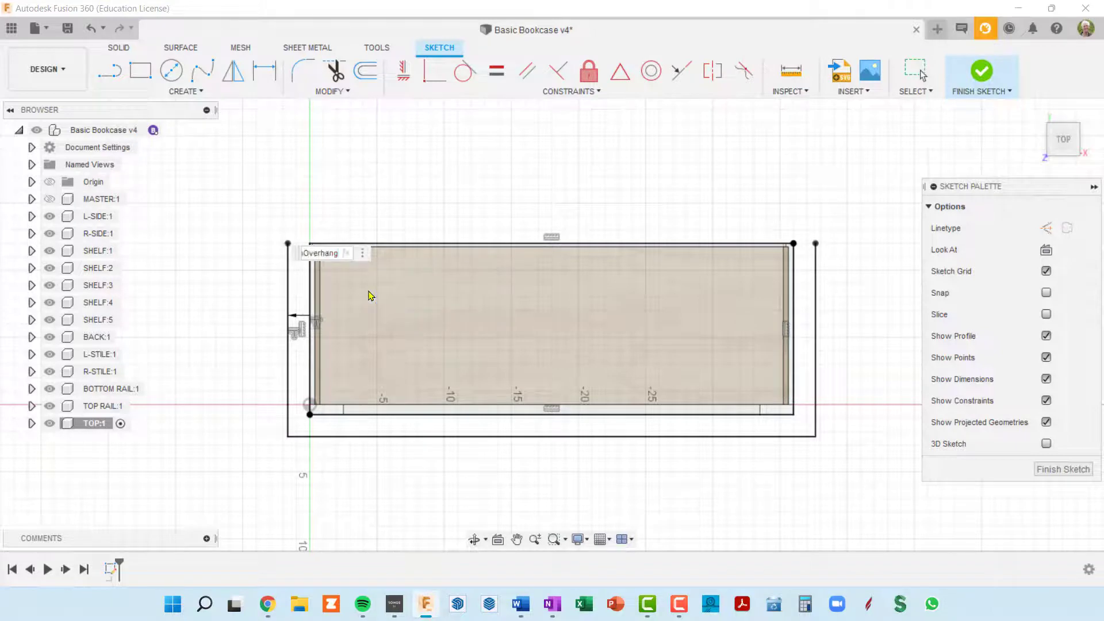
key("Return")
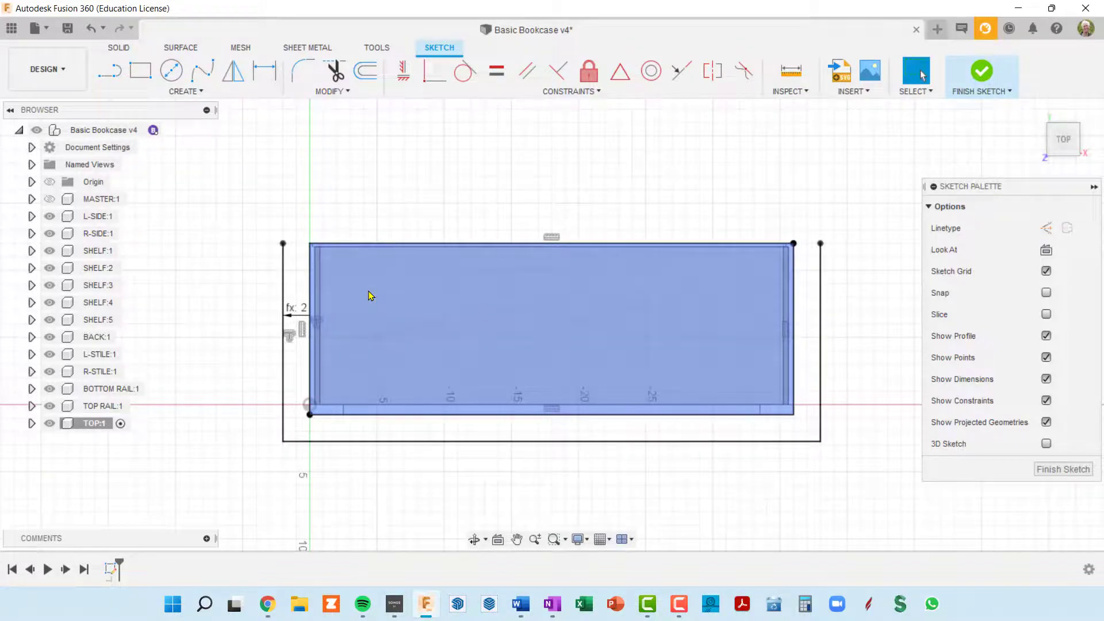
scroll(331, 314, "up", 3)
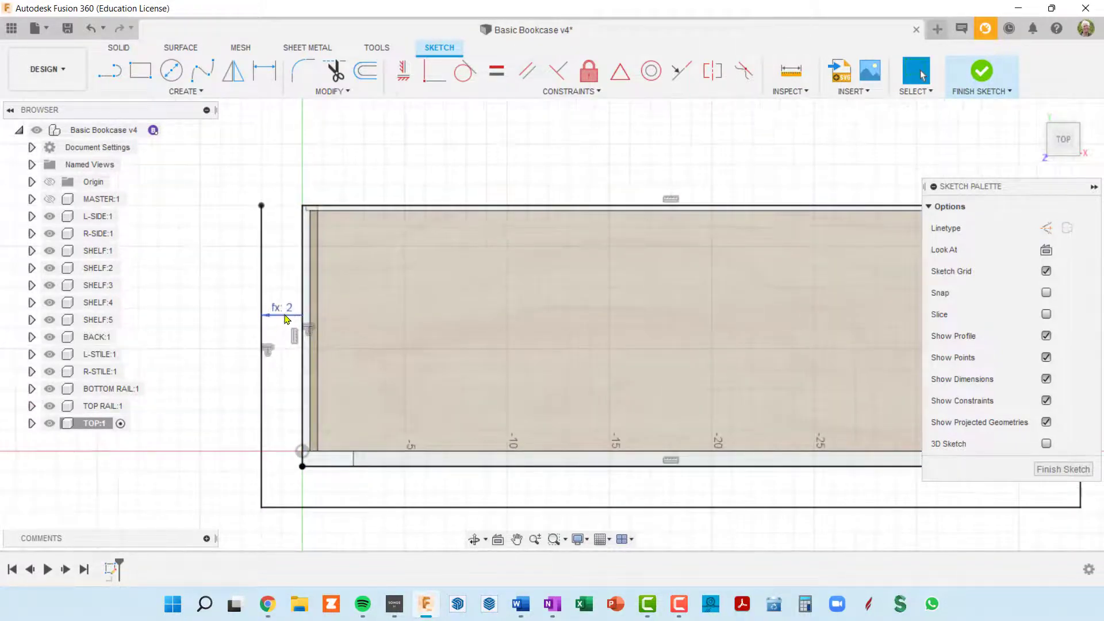
scroll(286, 318, "down", 3)
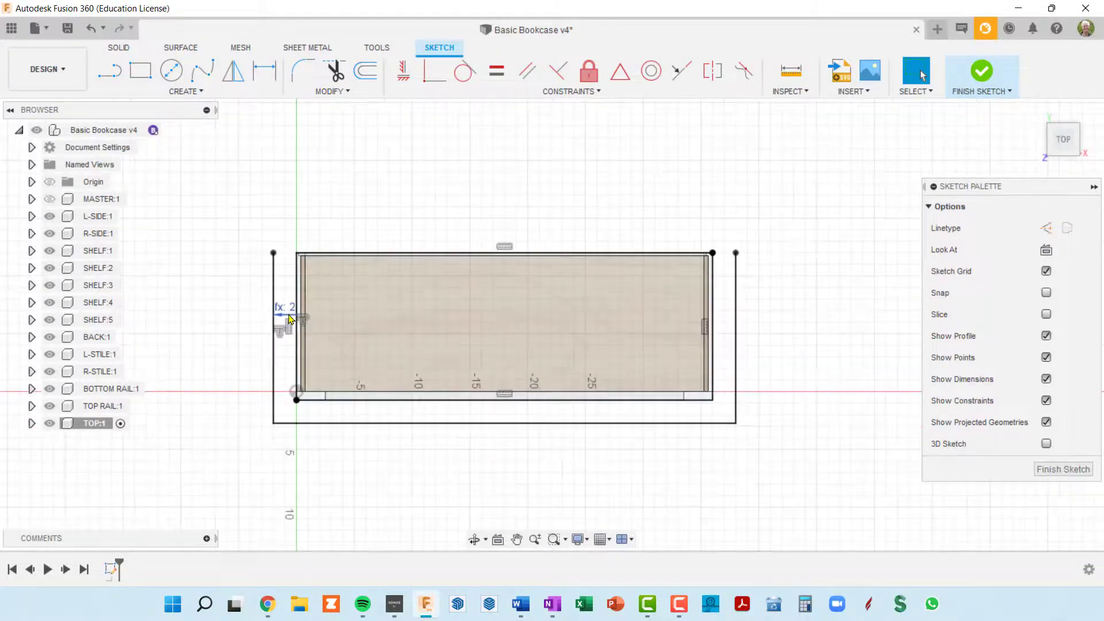
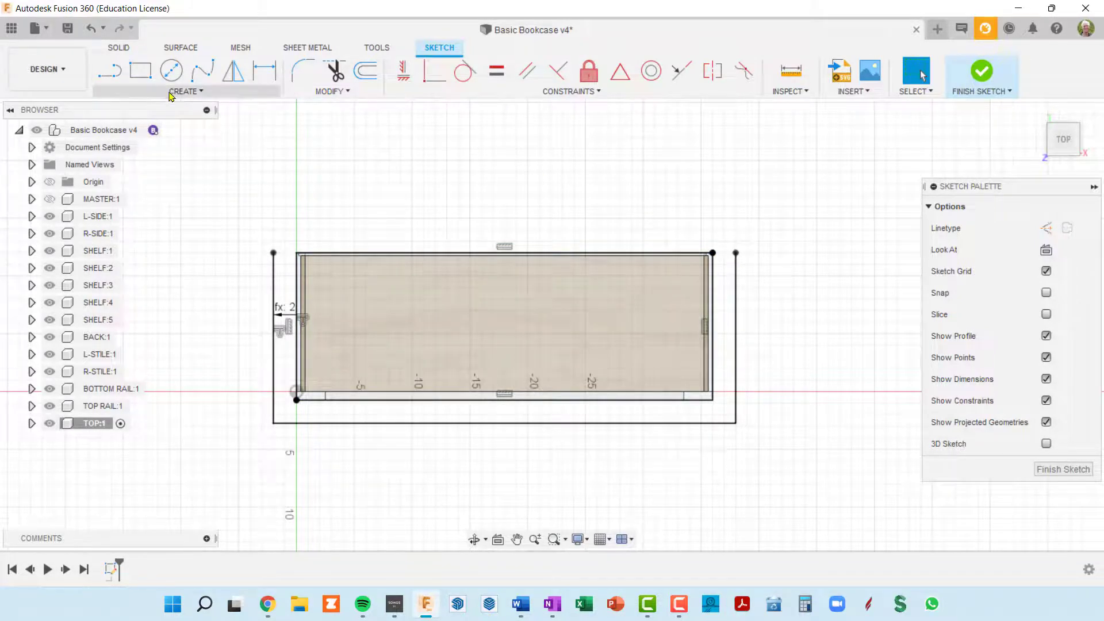
- Close the outer outline with a line joining the back ends of its two side edges, and finish the sketch
left_click(109, 71)
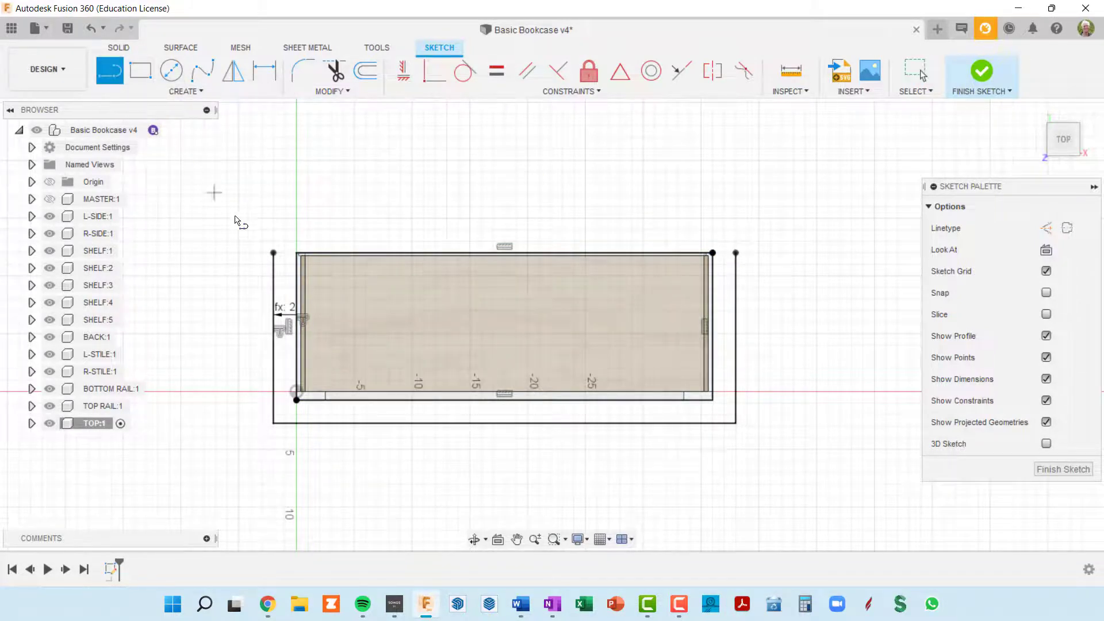
left_click(273, 253)
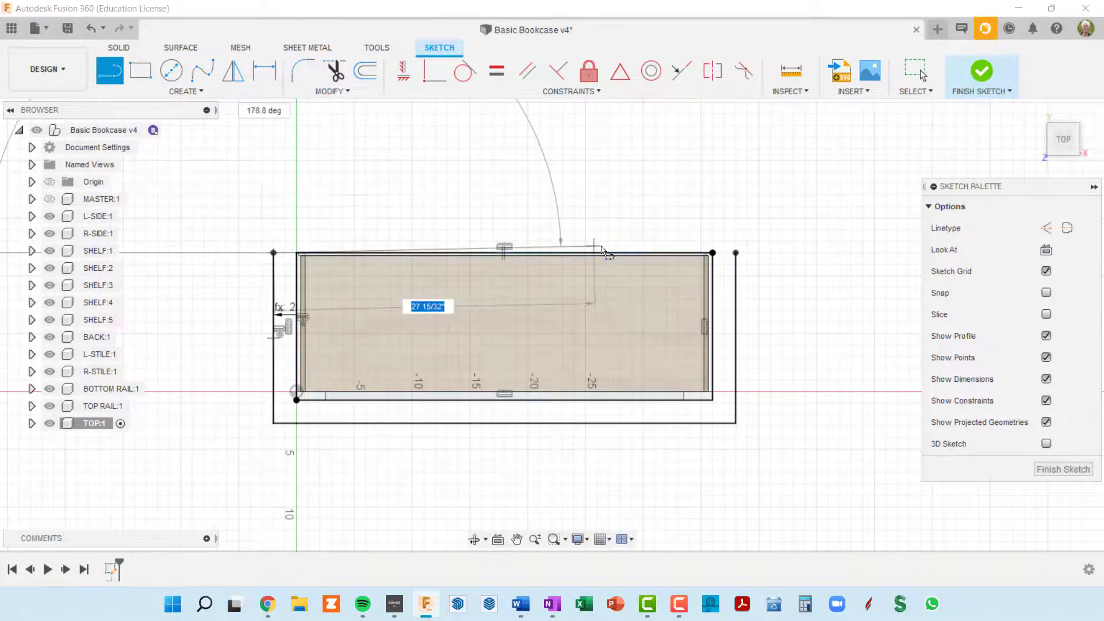
left_click(737, 253)
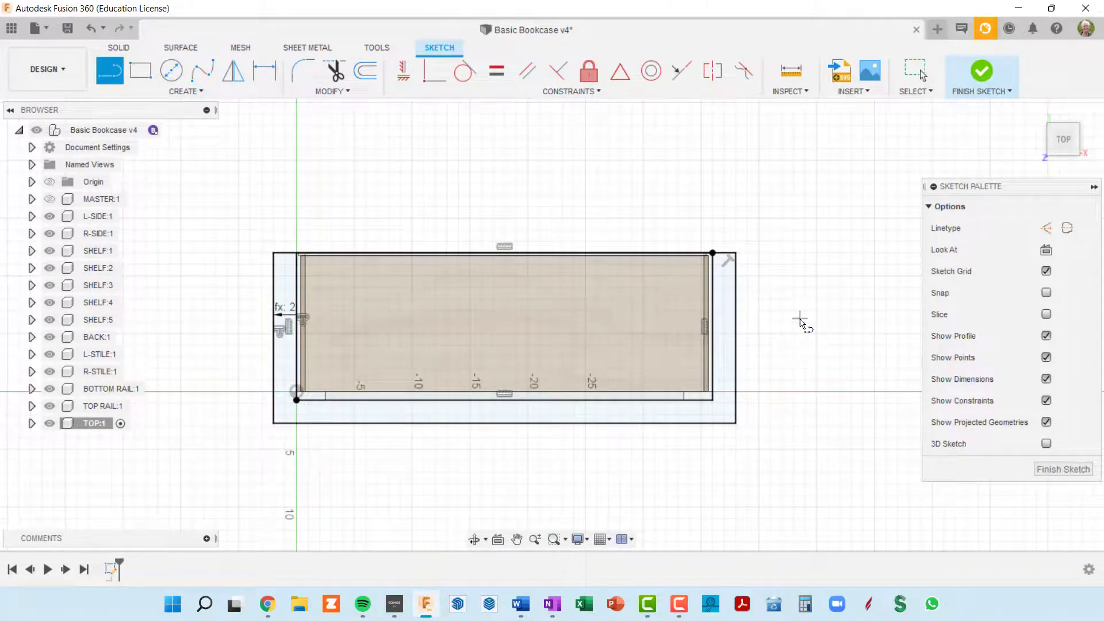
key("Escape")
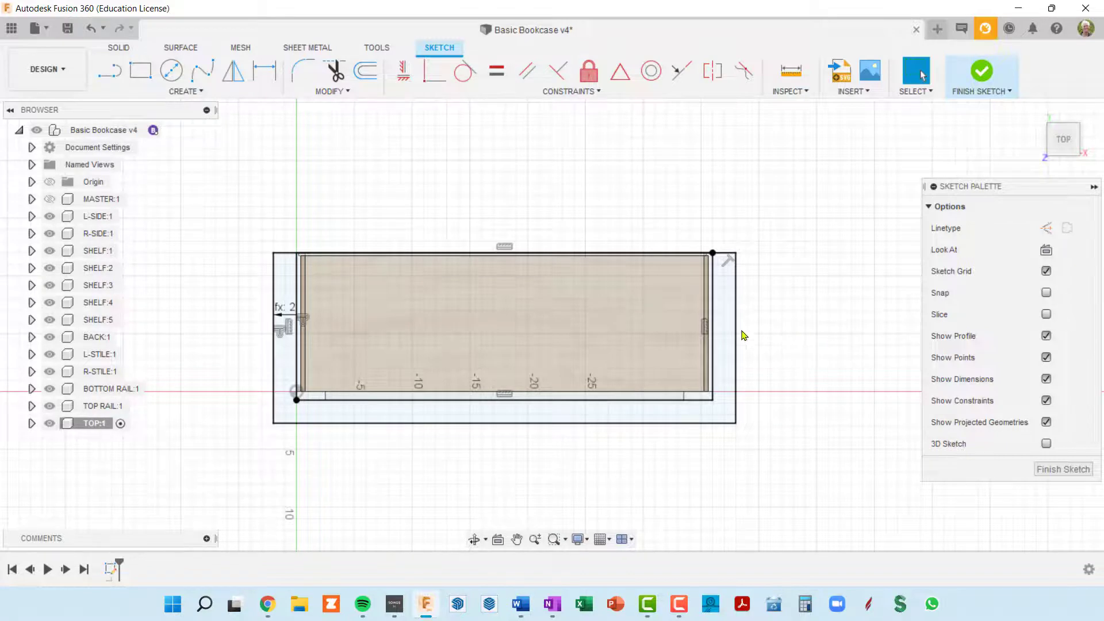
left_click(668, 329)
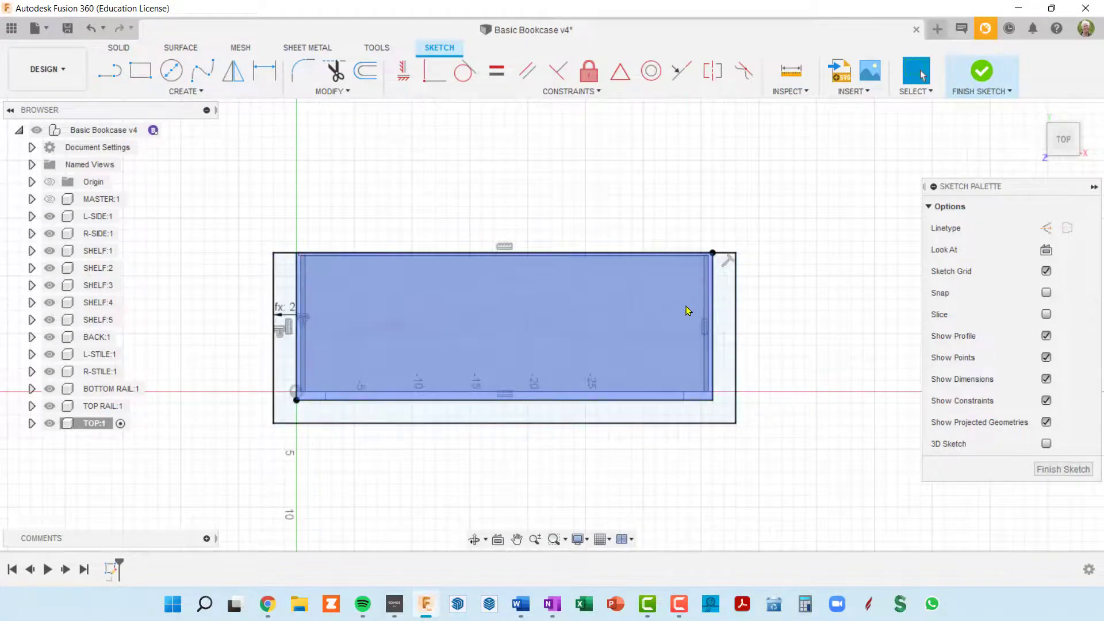
scroll(310, 340, "up", 2)
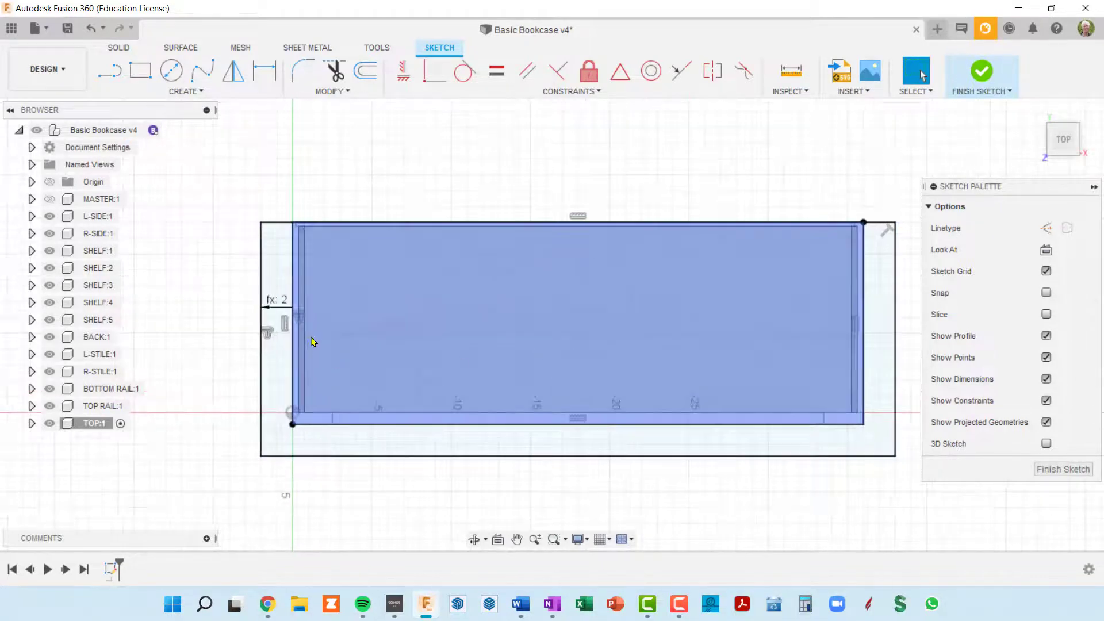
scroll(315, 341, "down", 2)
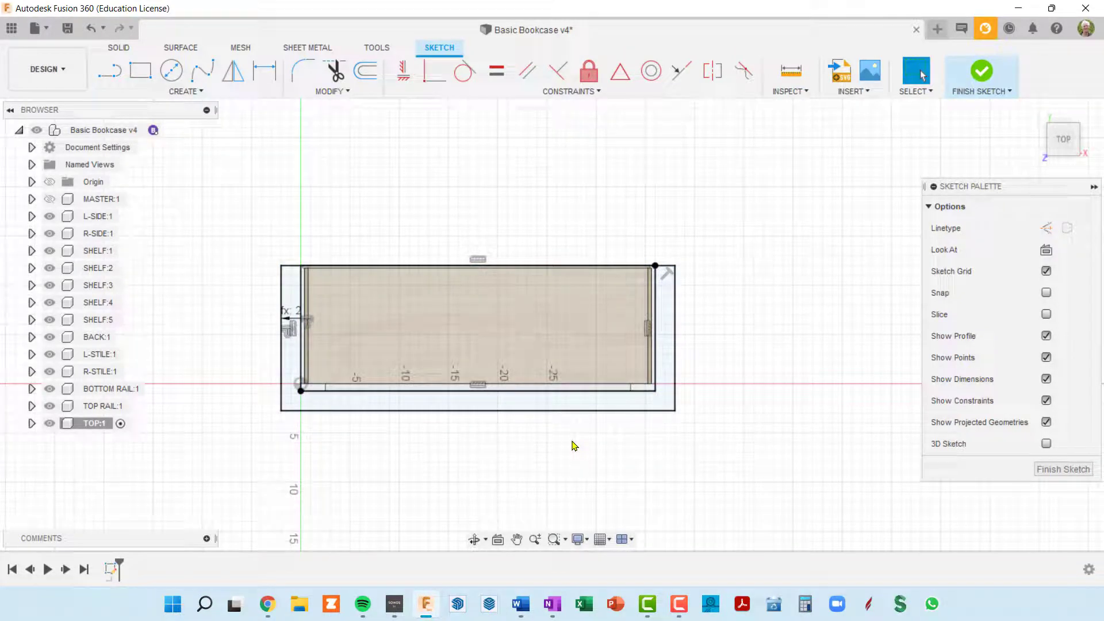
left_click(1039, 473)
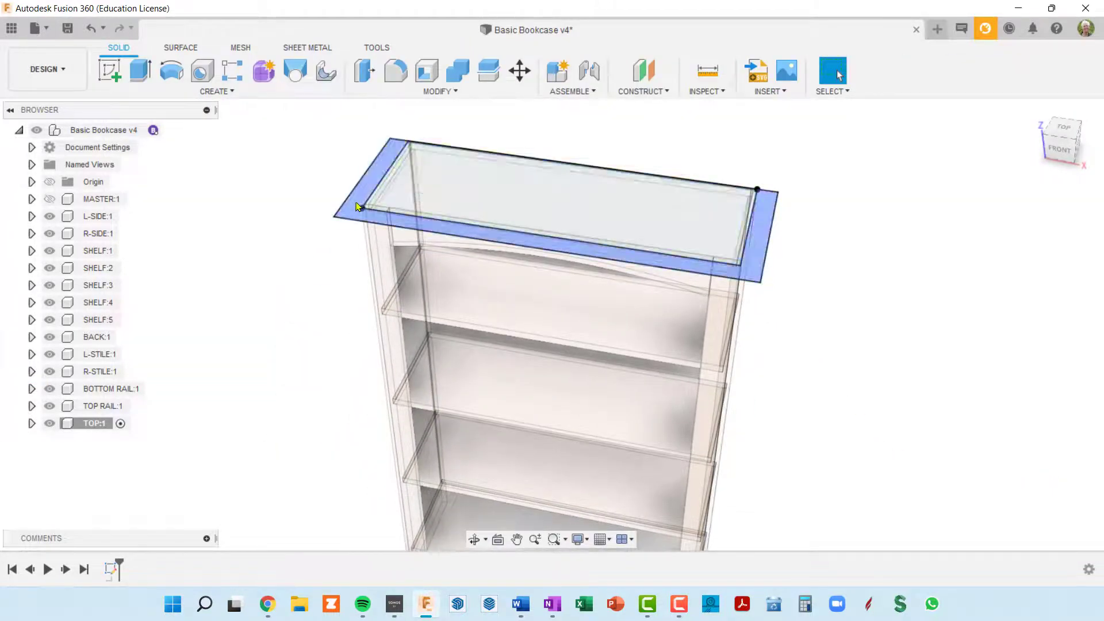
- Extrude both the inner rectangle and the overhang profile upward by the topDepth parameter as a new body
middle_click_drag(601, 287, 533, 301)
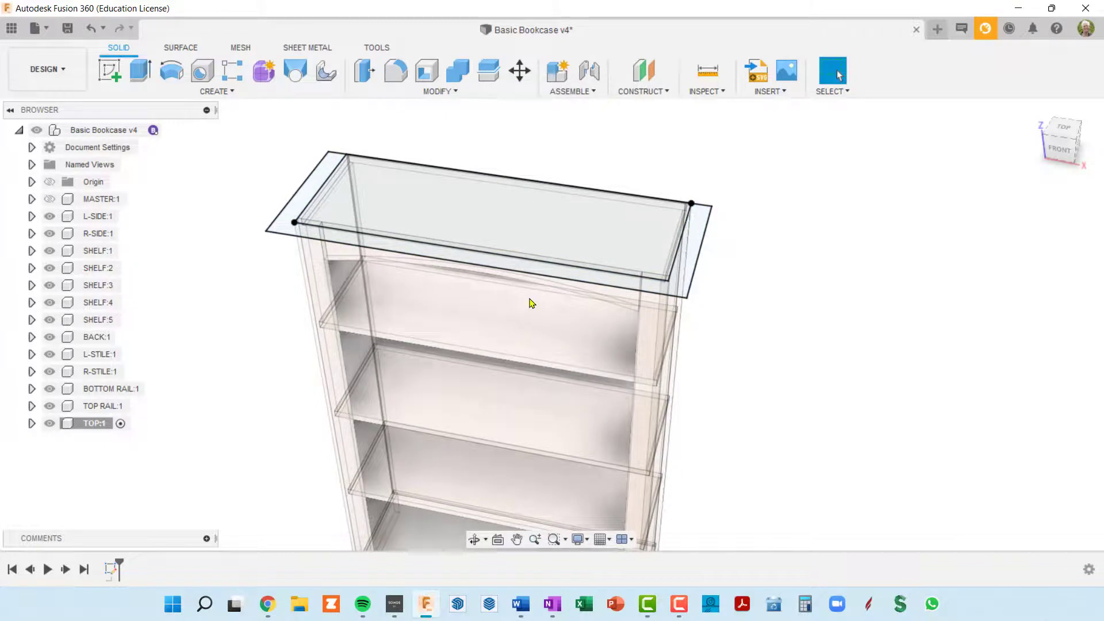
left_click(140, 72)
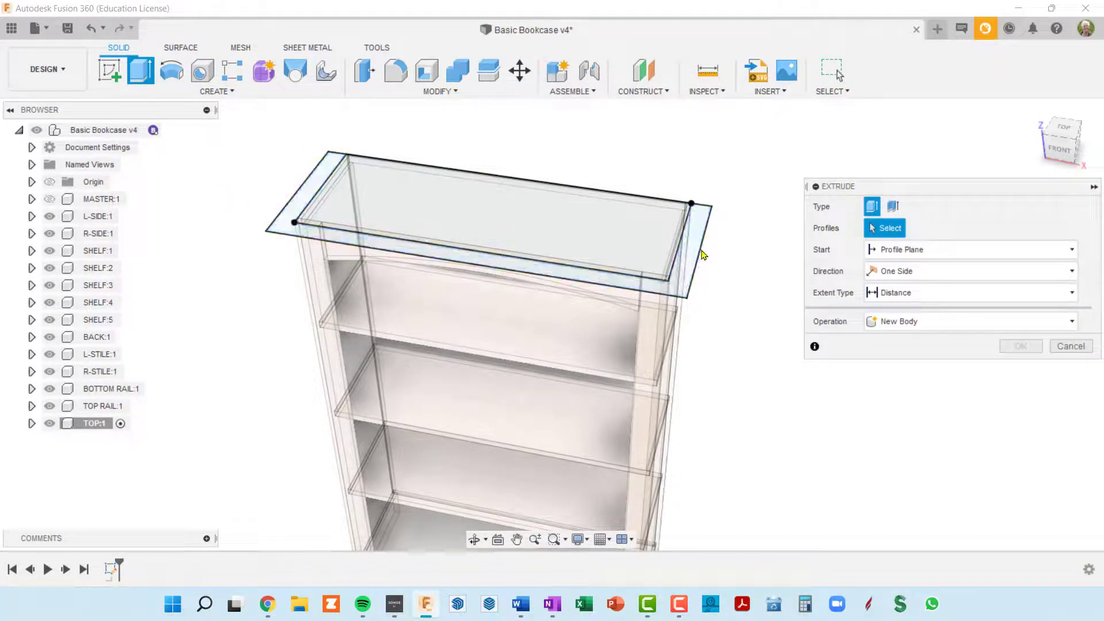
left_click(645, 229)
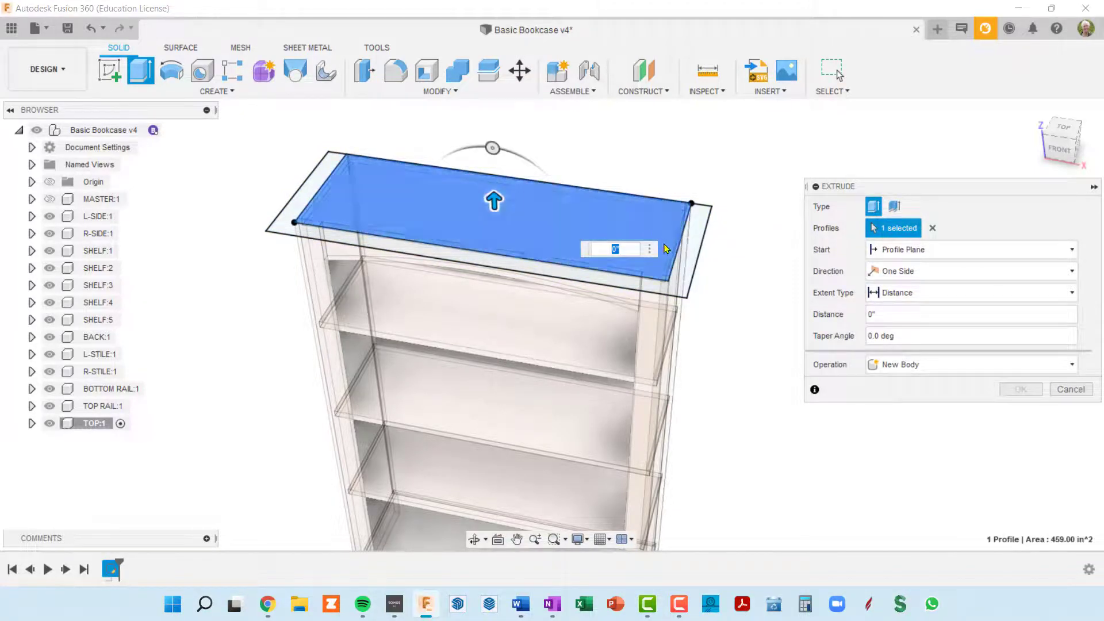
left_click(689, 254)
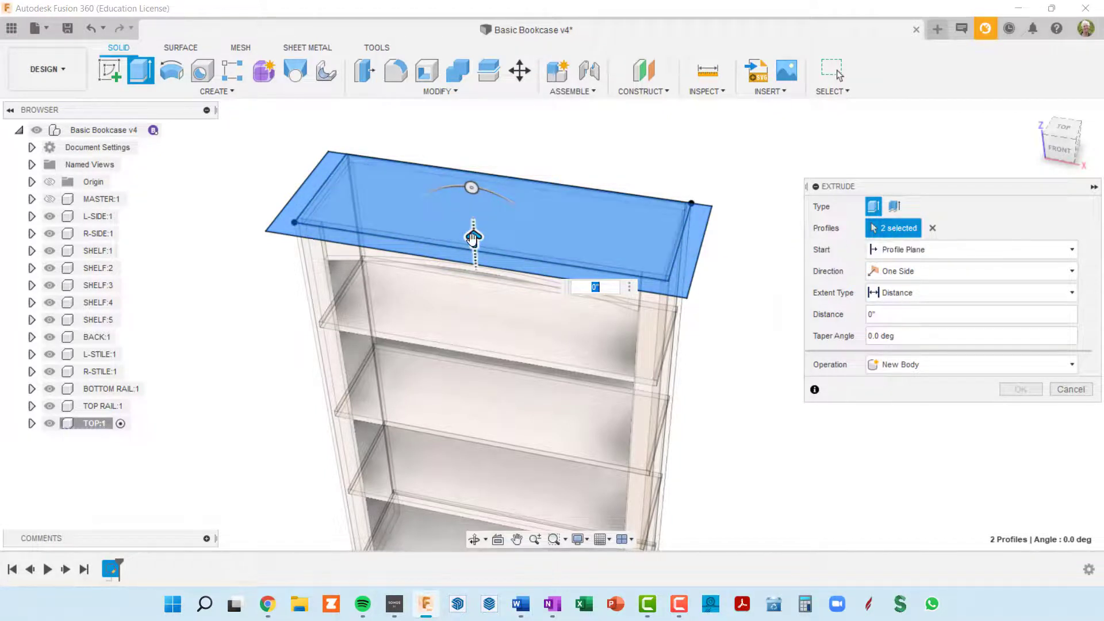
left_click_drag(474, 236, 473, 226)
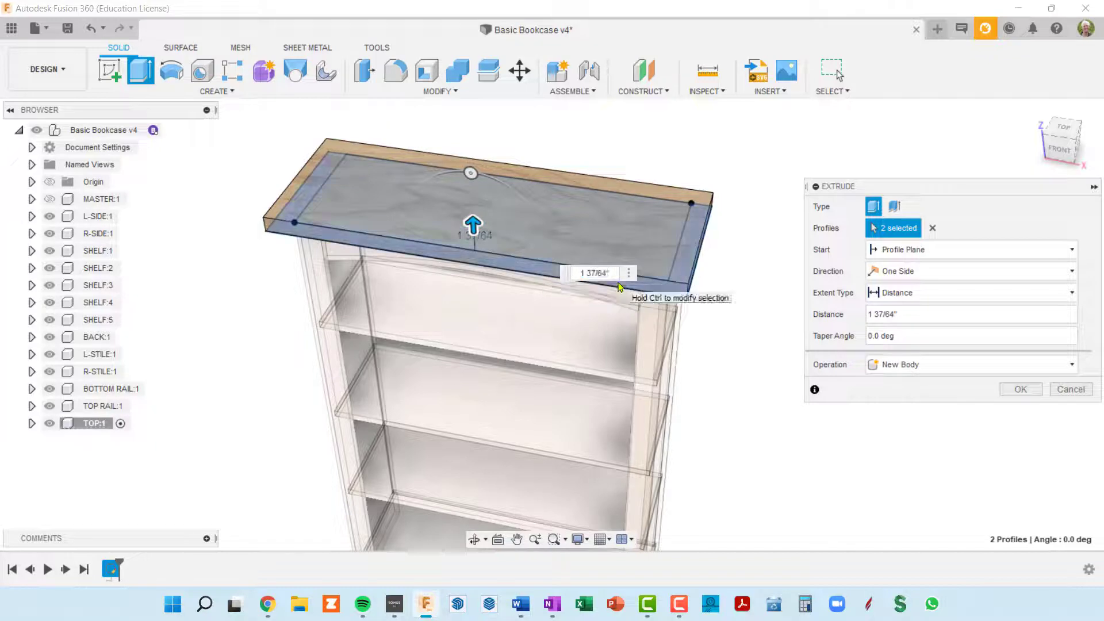
type("top")
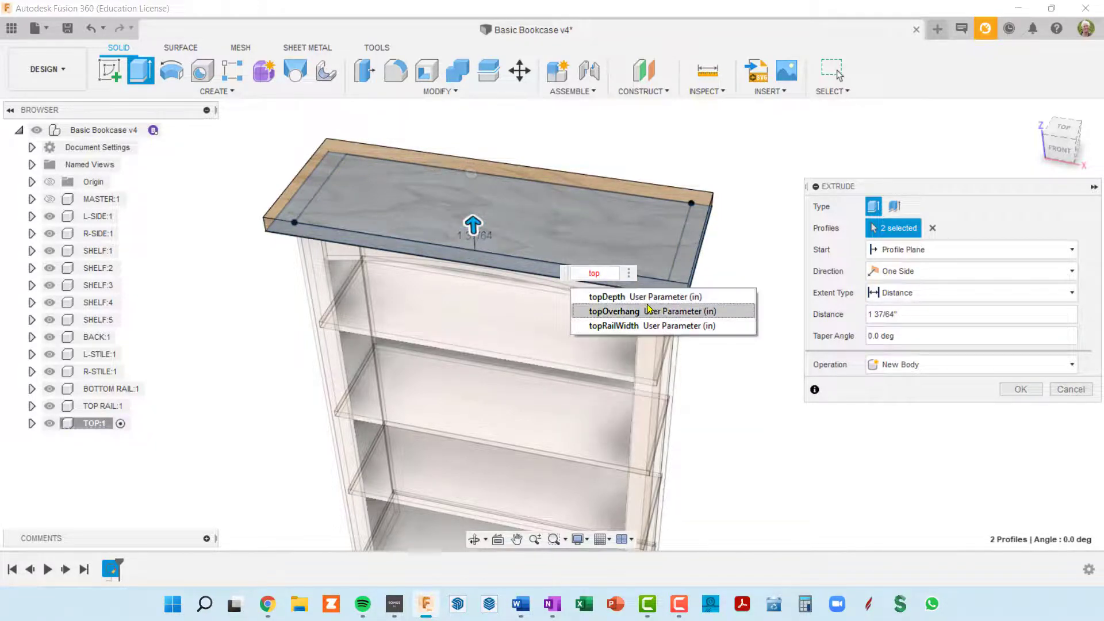
left_click(642, 297)
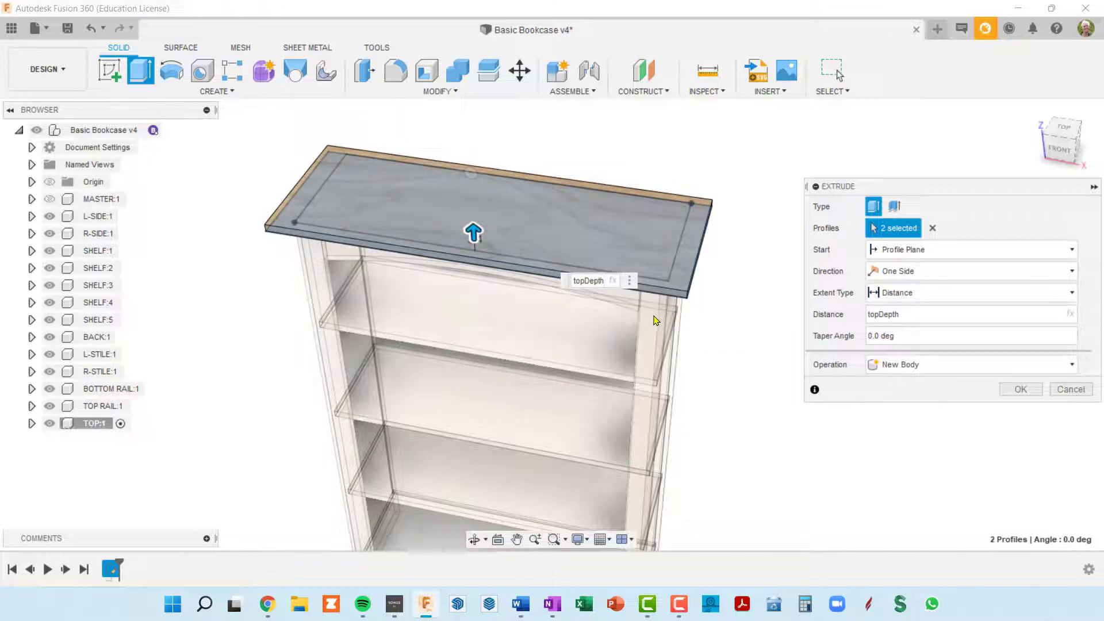
left_click(1020, 389)
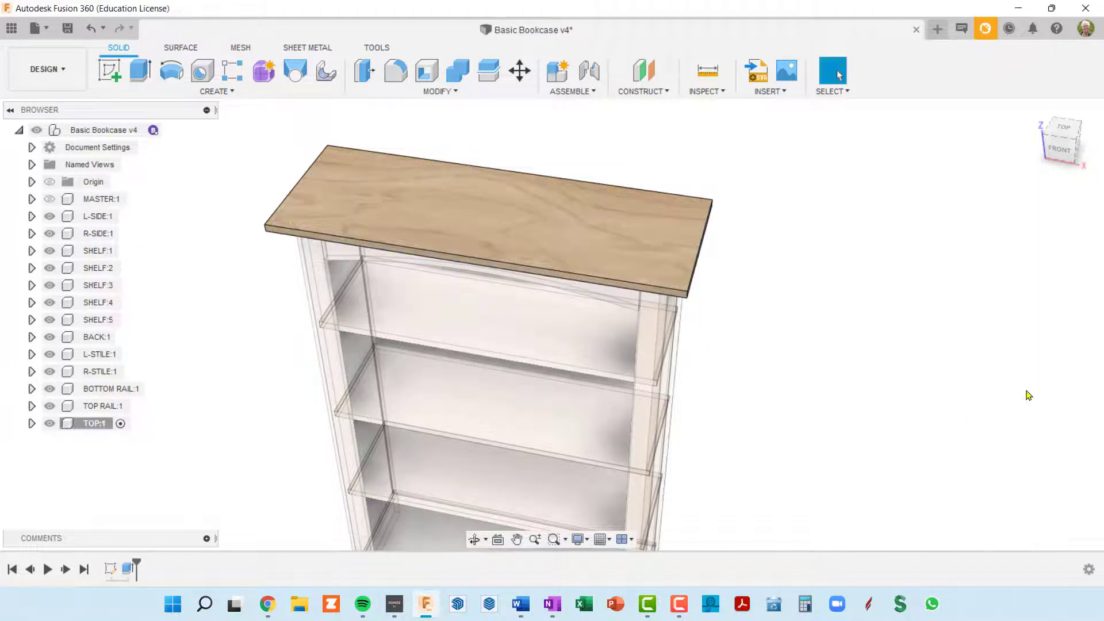
- Change the topOverhang user parameter to 1 in and close the parameter list
middle_click_drag(819, 443, 770, 293, "shift")
left_click_drag(766, 265, 752, 285)
key("Escape")
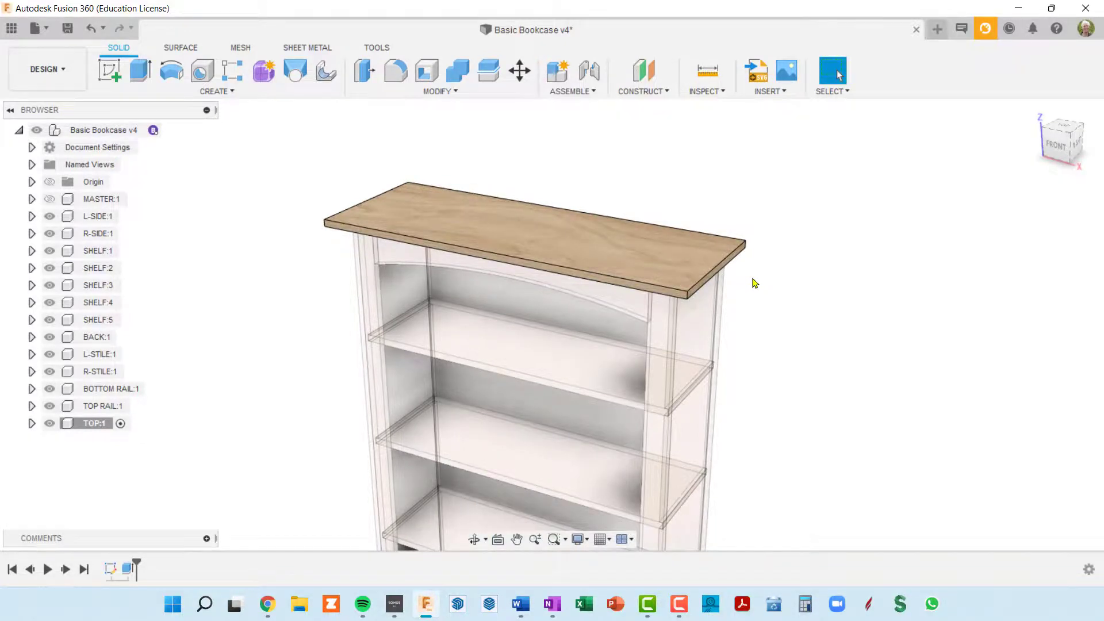
key("shift+p")
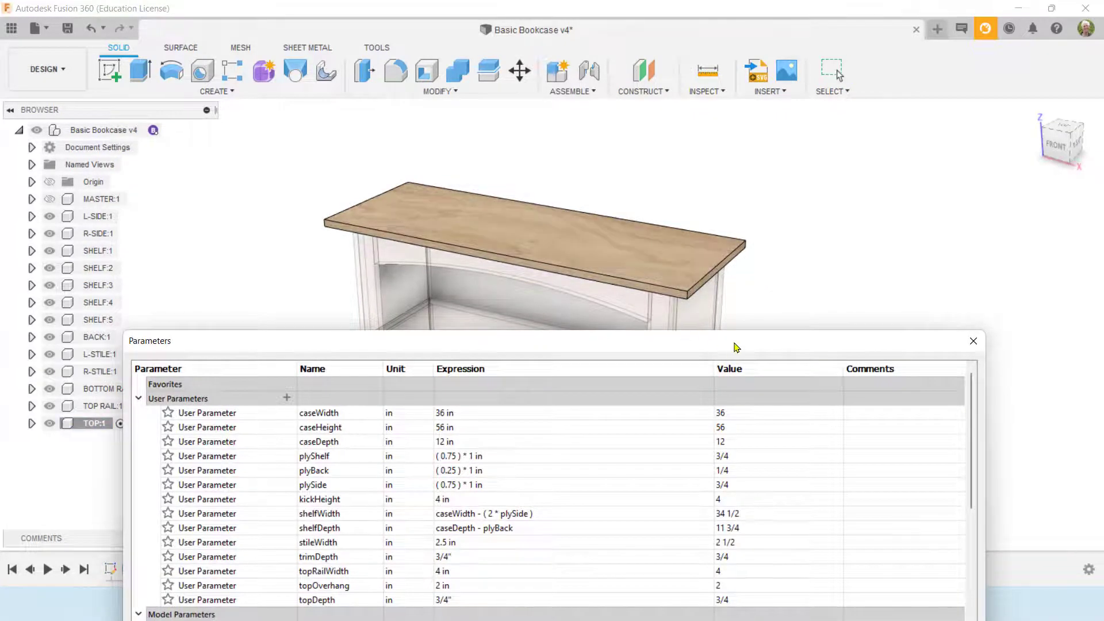
left_click_drag(734, 344, 832, 192)
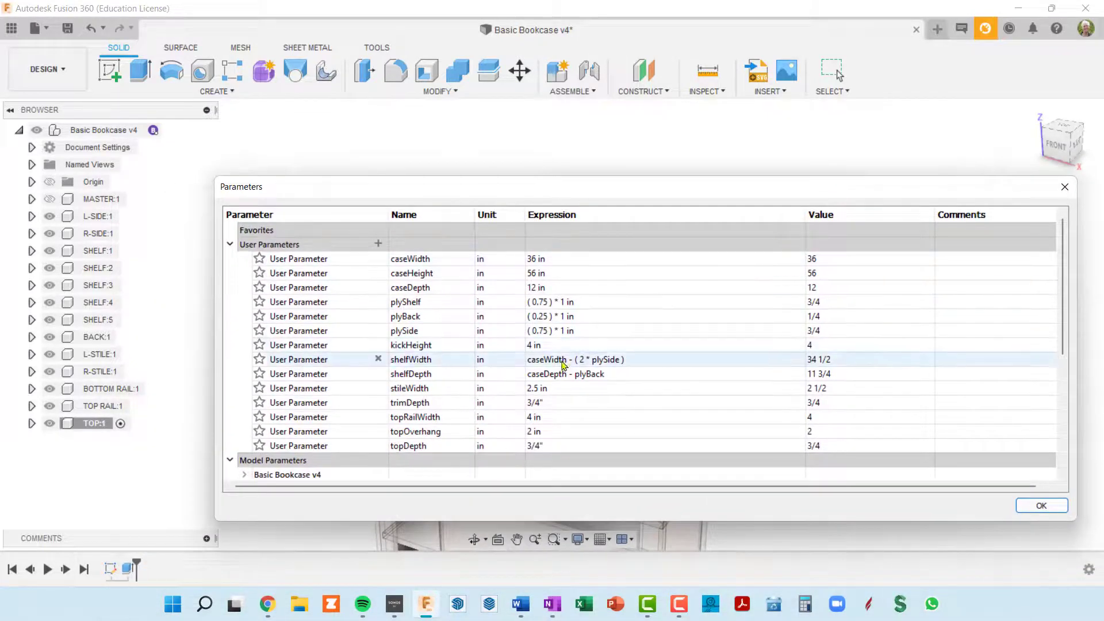
left_click(552, 432)
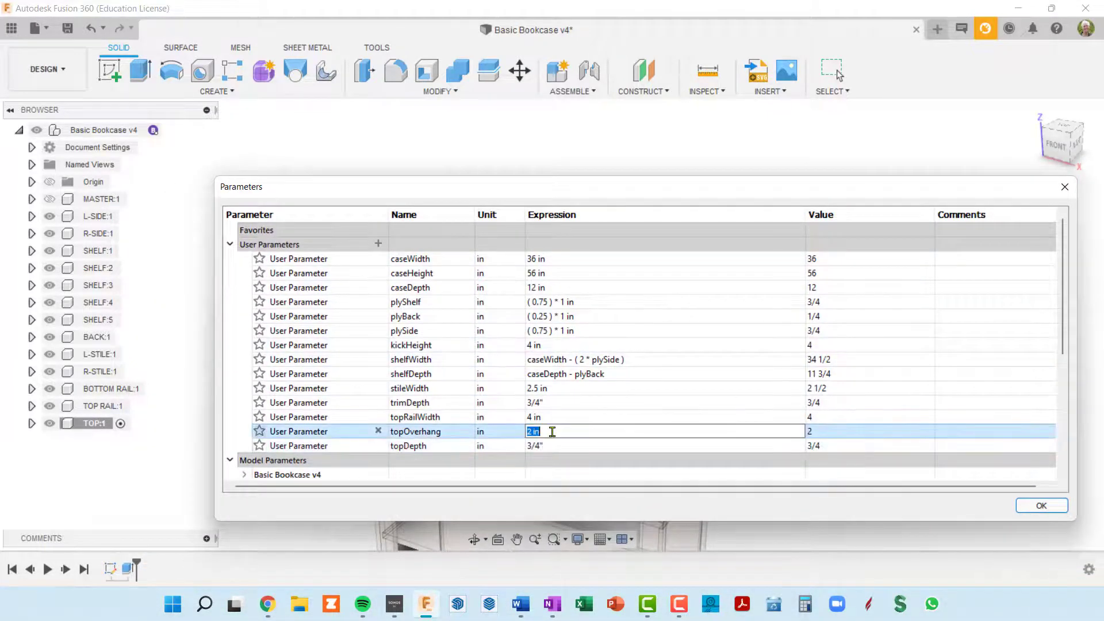
key("Return")
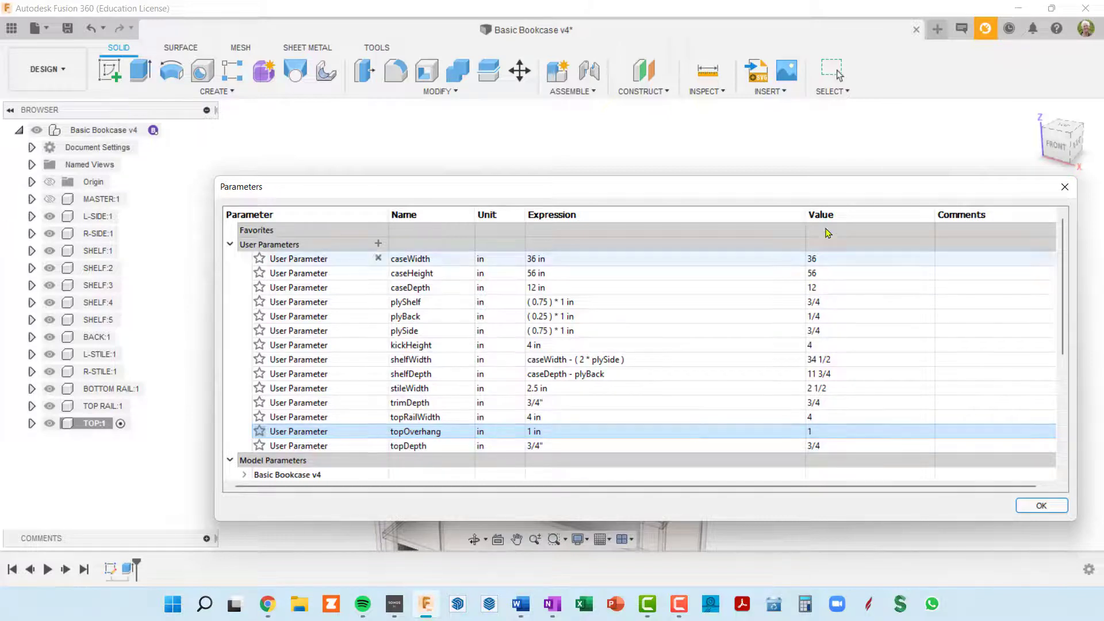
left_click(1041, 506)
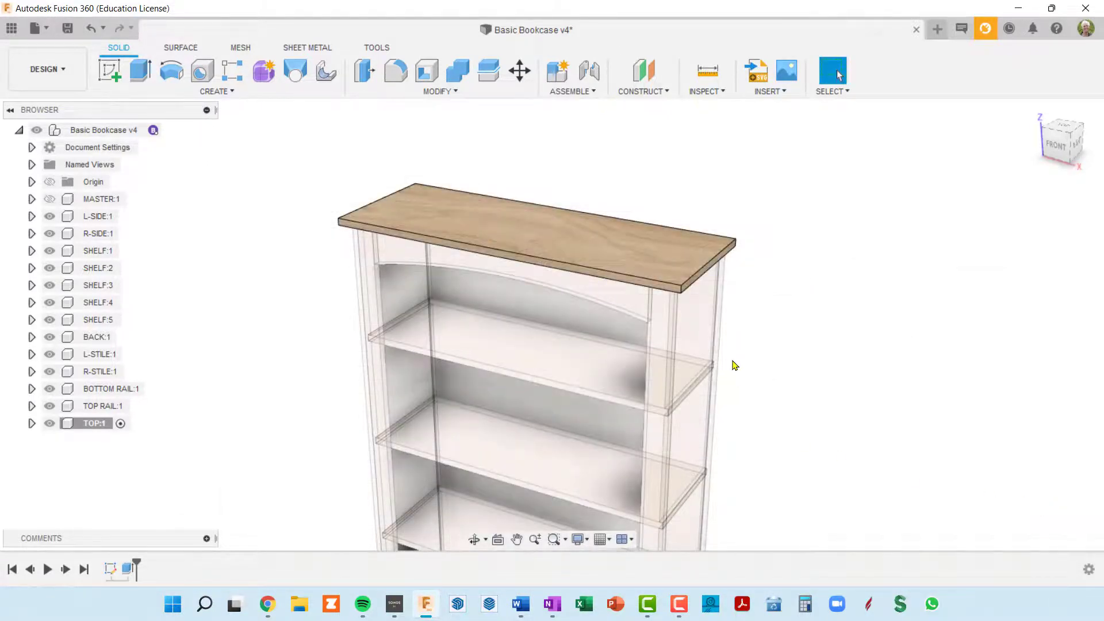
- Activate the root Basic Bookcase component and view the whole bookcase from the front and side
middle_click_drag(734, 366, 773, 296, "shift")
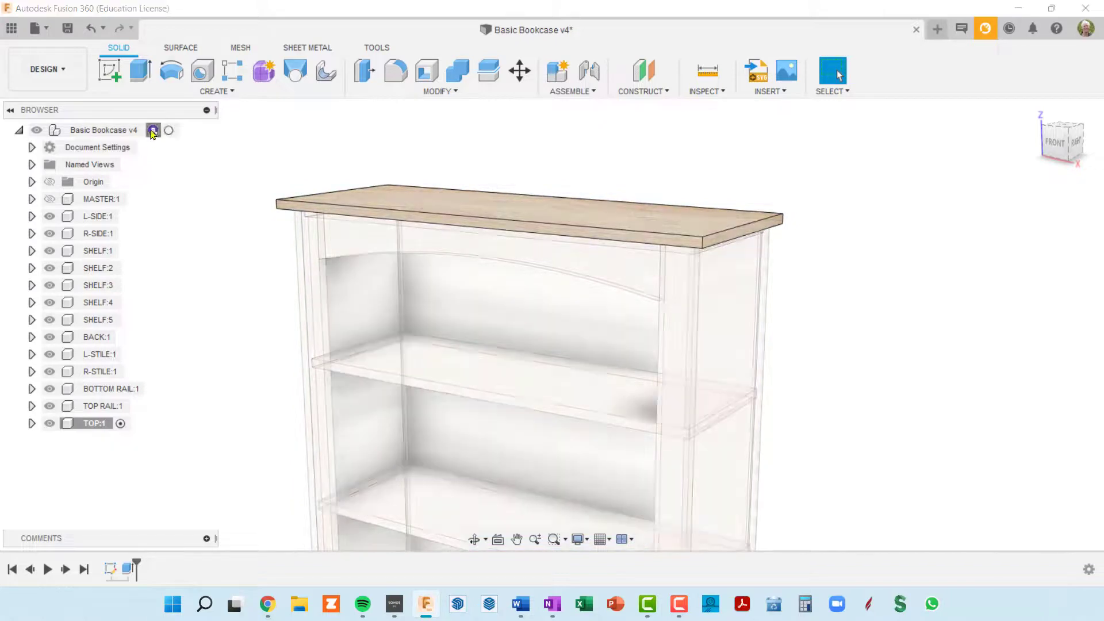
left_click(173, 132)
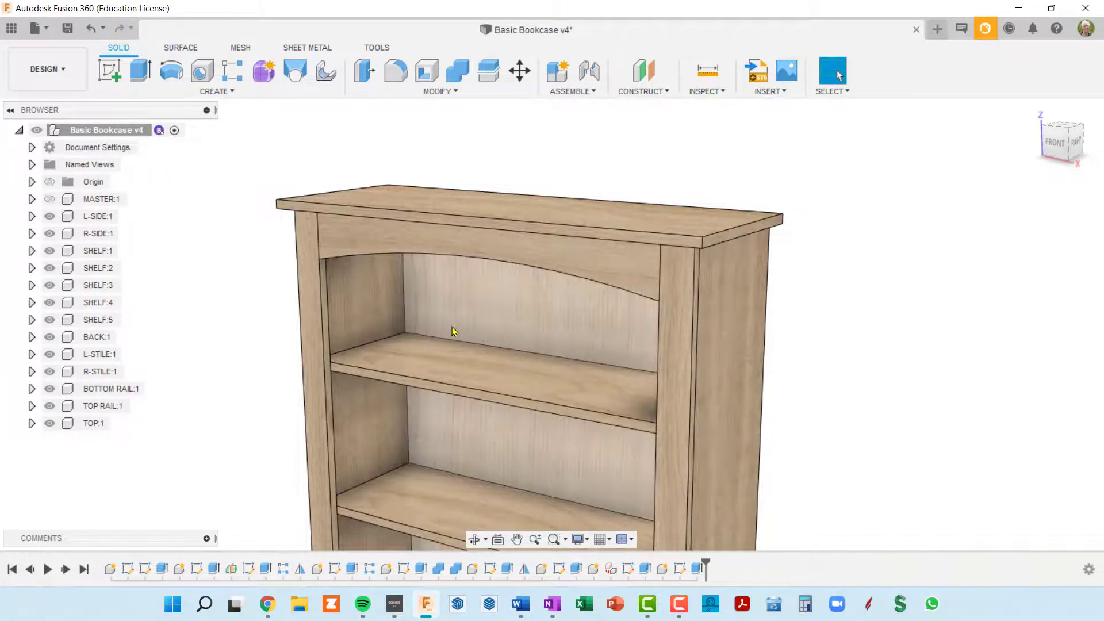
middle_click_drag(454, 328, 557, 252, "shift")
scroll(545, 327, "down", 3)
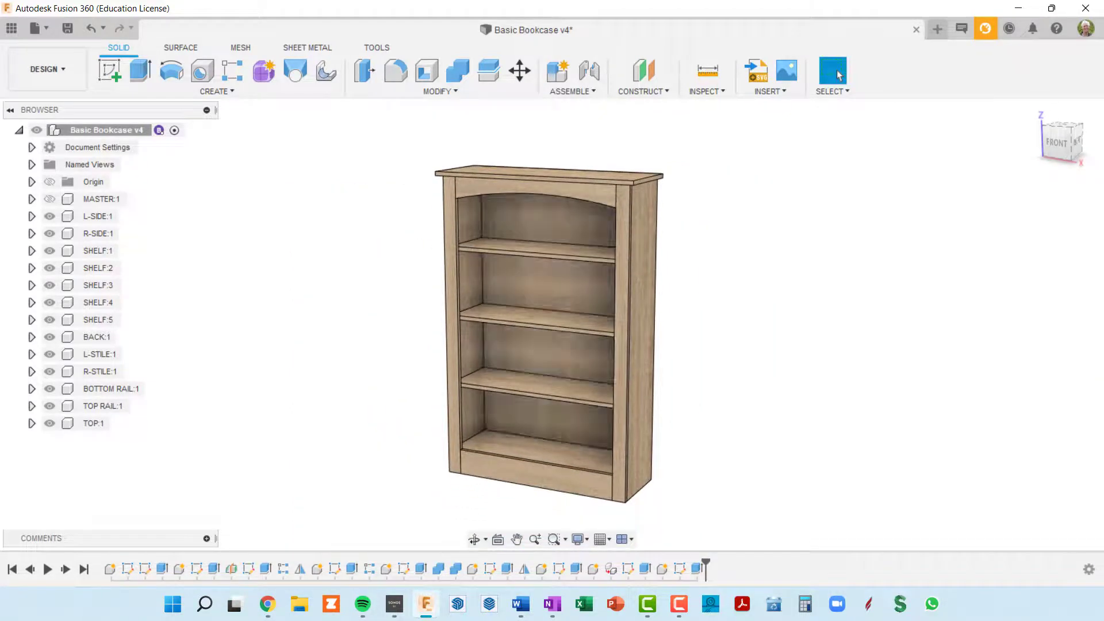
scroll(535, 205, "up", 3)
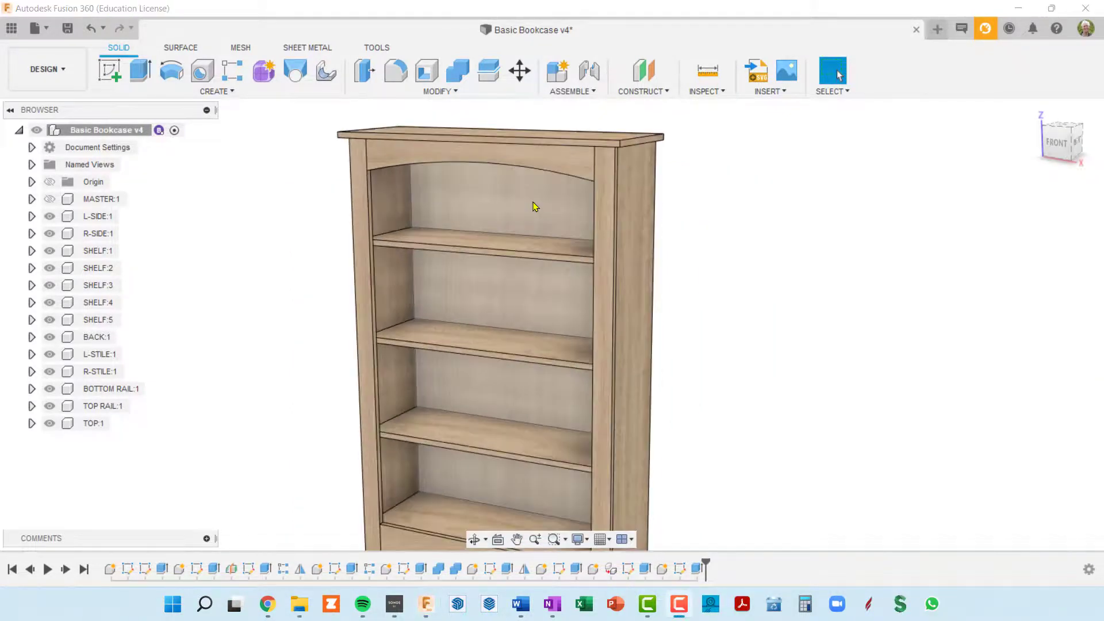
middle_click_drag(604, 190, 571, 182, "shift")
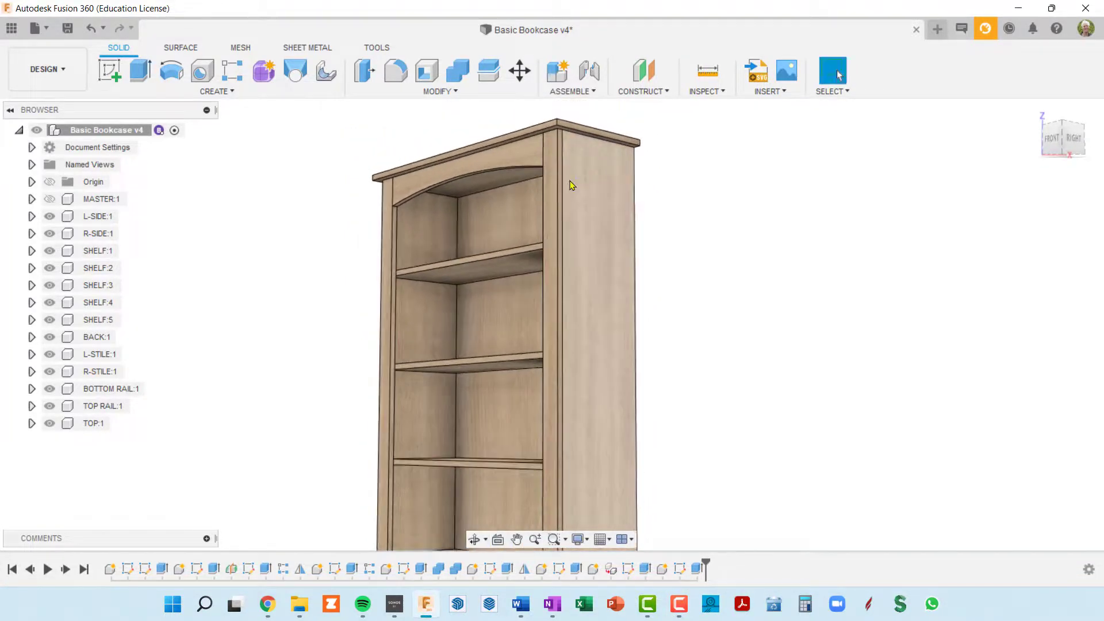
- Start a constant-radius fillet on the top panel's lower front edge and both lower side edges
left_click(395, 74)
scroll(488, 139, "up", 5)
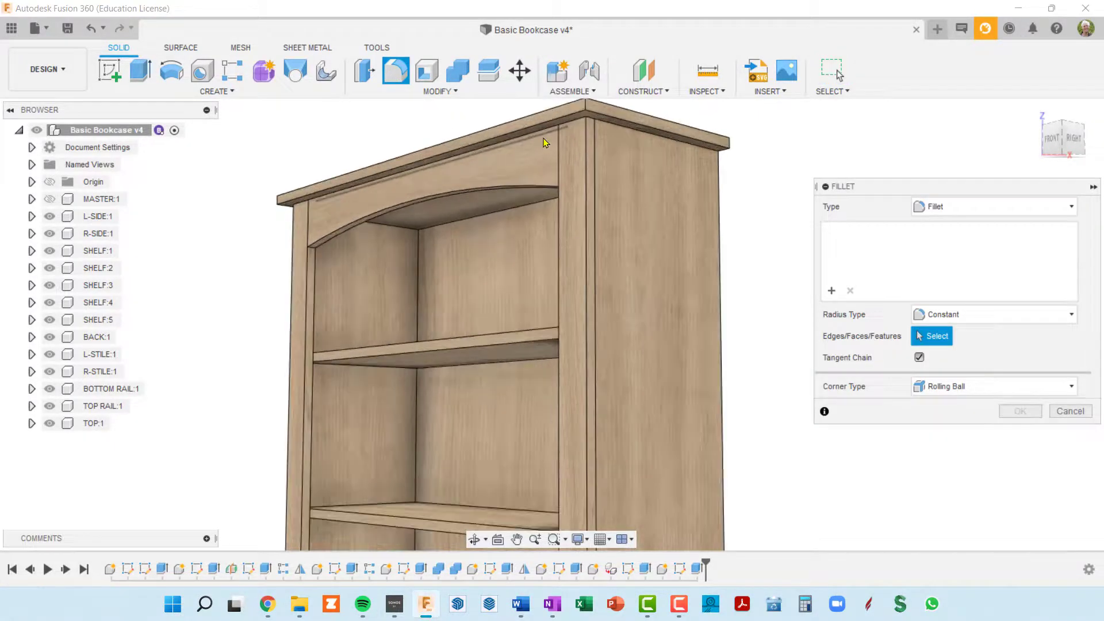
middle_click_drag(599, 154, 581, 202)
left_click(619, 154)
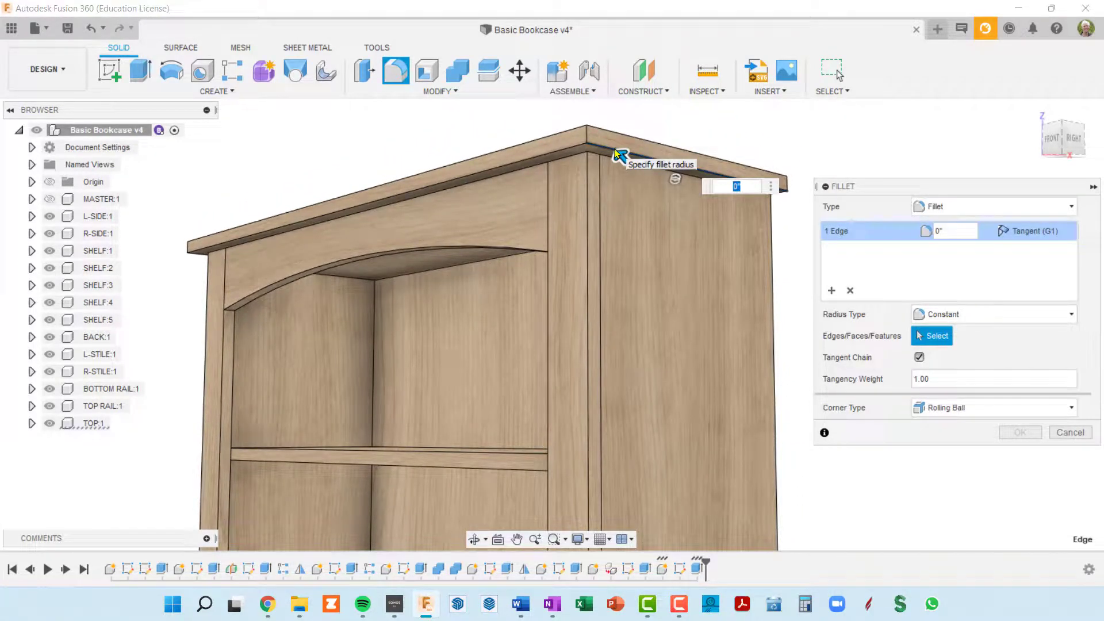
left_click(549, 156)
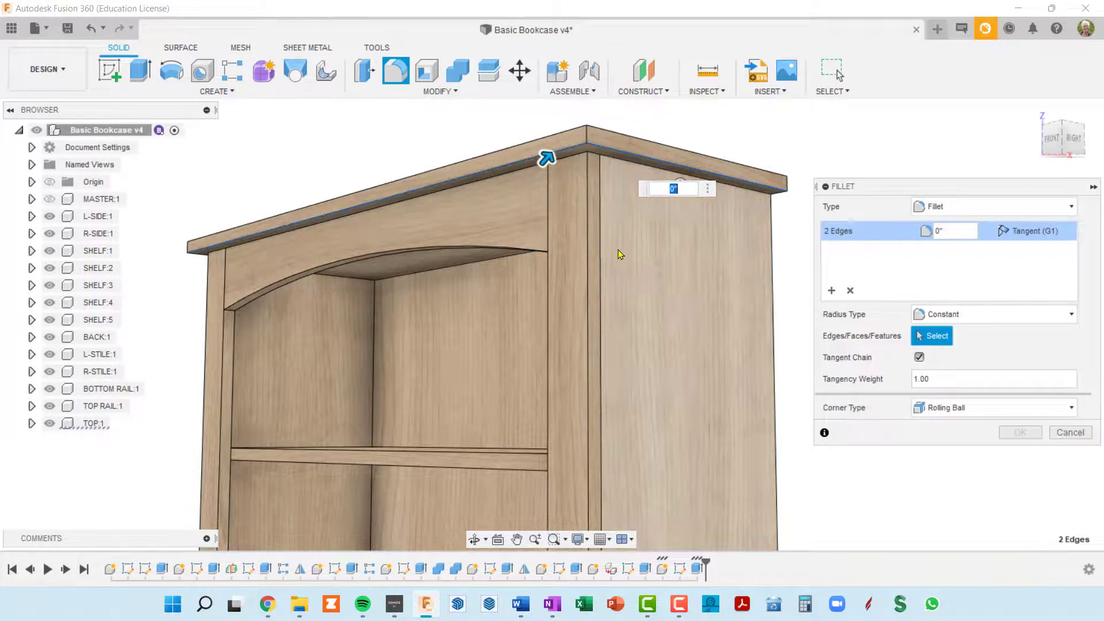
middle_click_drag(622, 251, 796, 263, "shift")
left_click(470, 120)
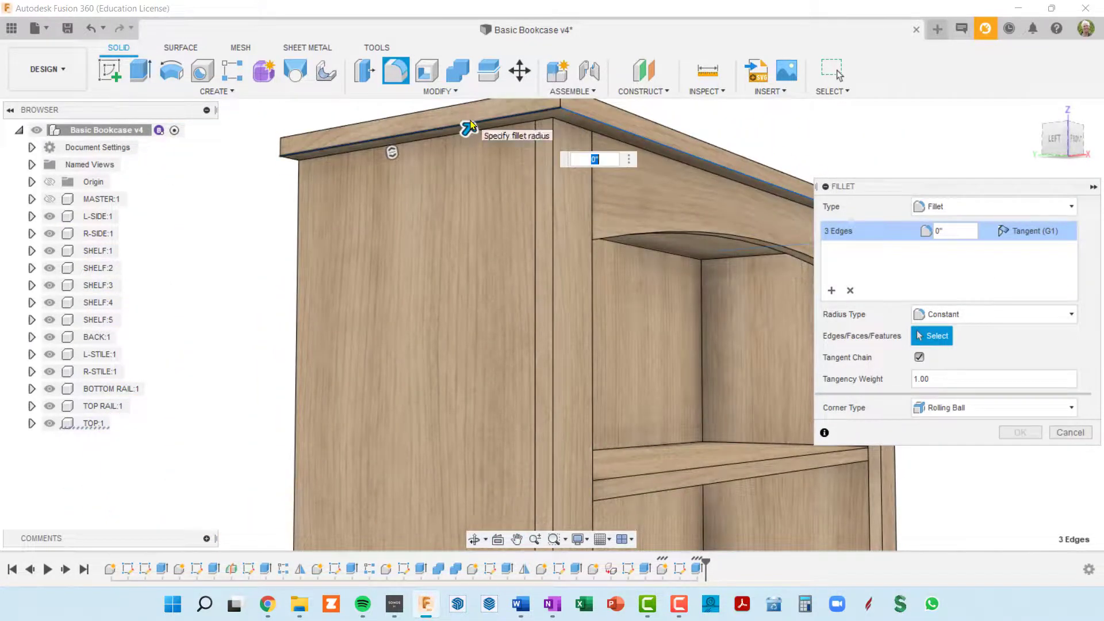
middle_click_drag(539, 207, 449, 214, "shift")
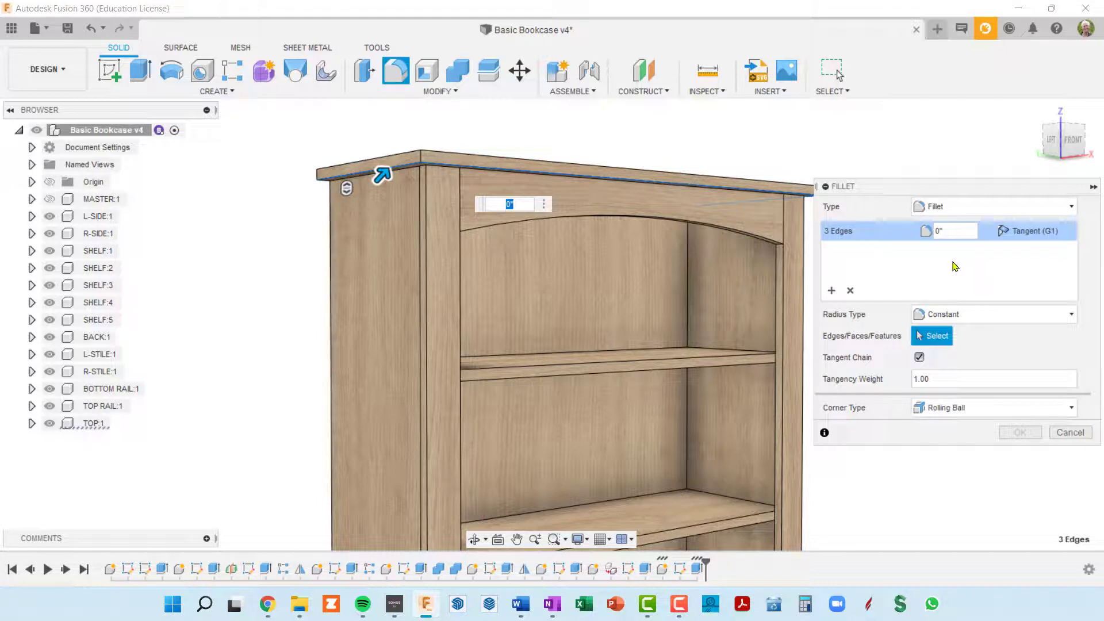
- Try a 1/4 in fillet radius on the top panel's lower edges and inspect the front corner
left_click(952, 231)
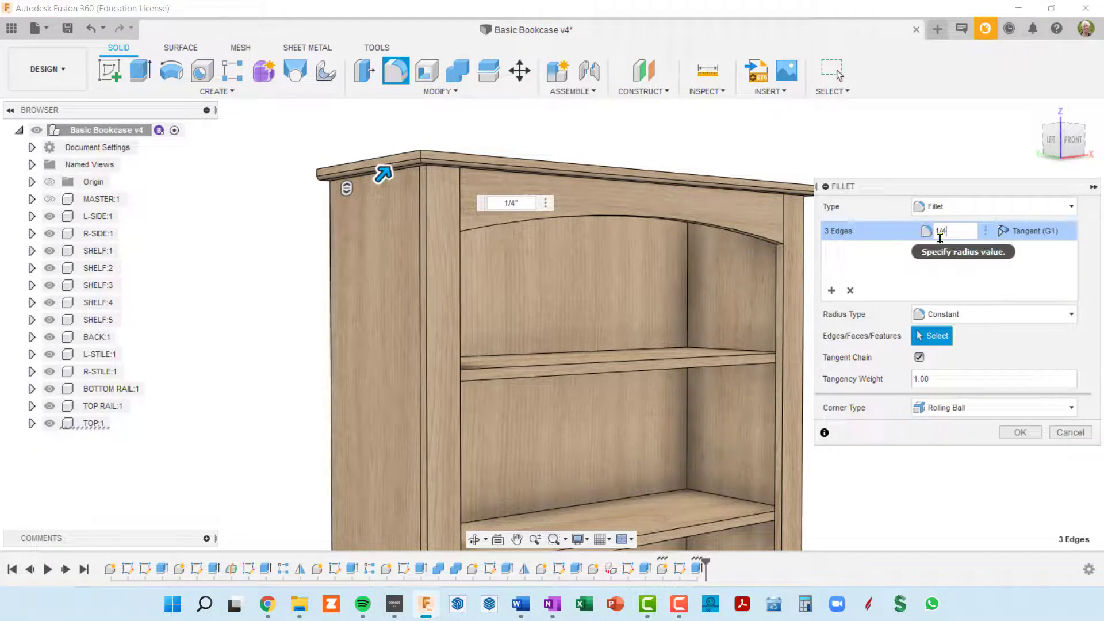
middle_click_drag(554, 187, 555, 154, "shift")
scroll(479, 161, "up", 5)
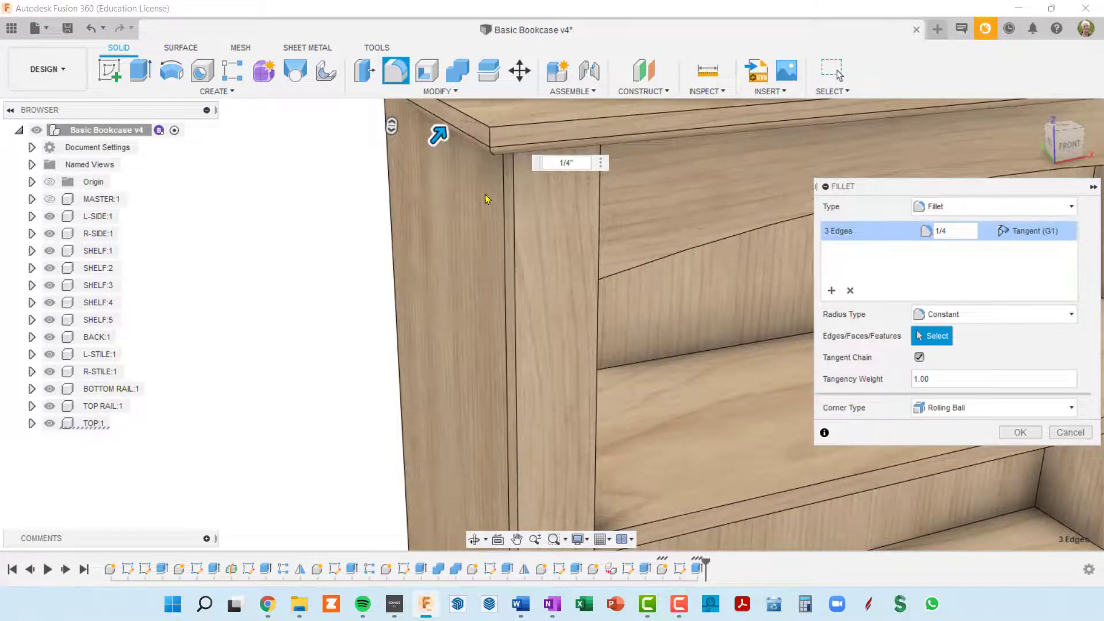
middle_click_drag(539, 197, 561, 166, "shift")
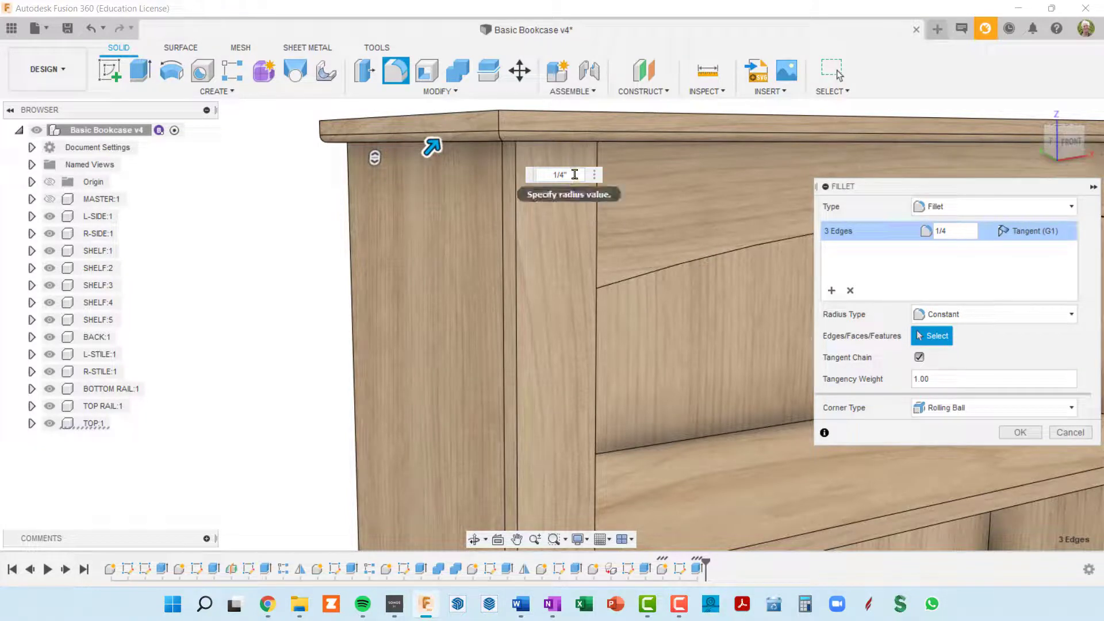
- Set the top panel's fillet radius to topDepth/2 and apply the fillet
type("top")
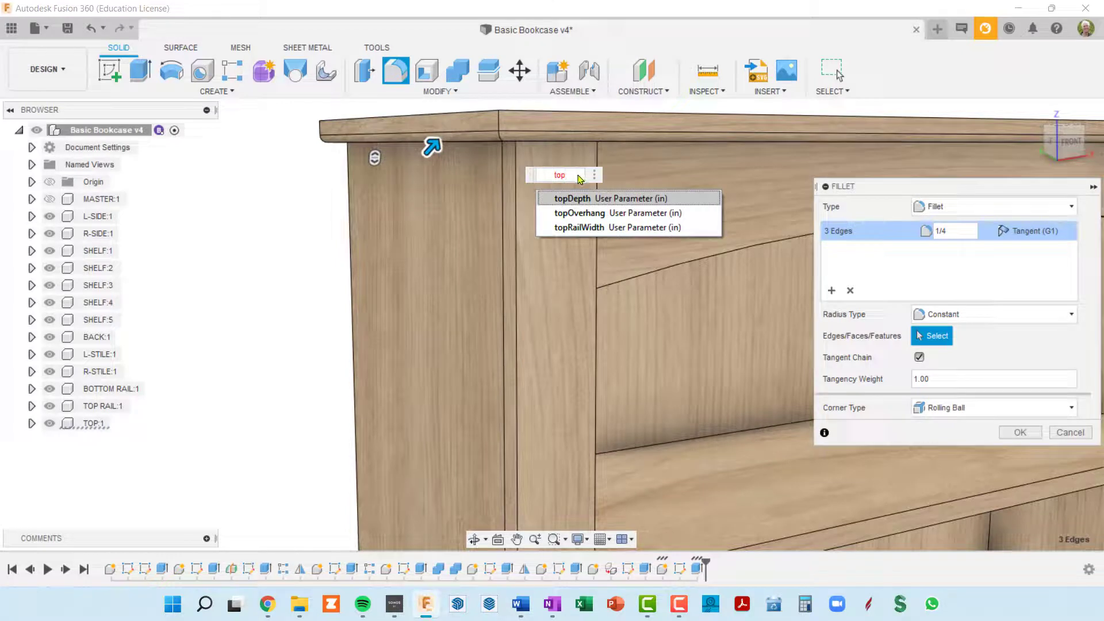
left_click(577, 200)
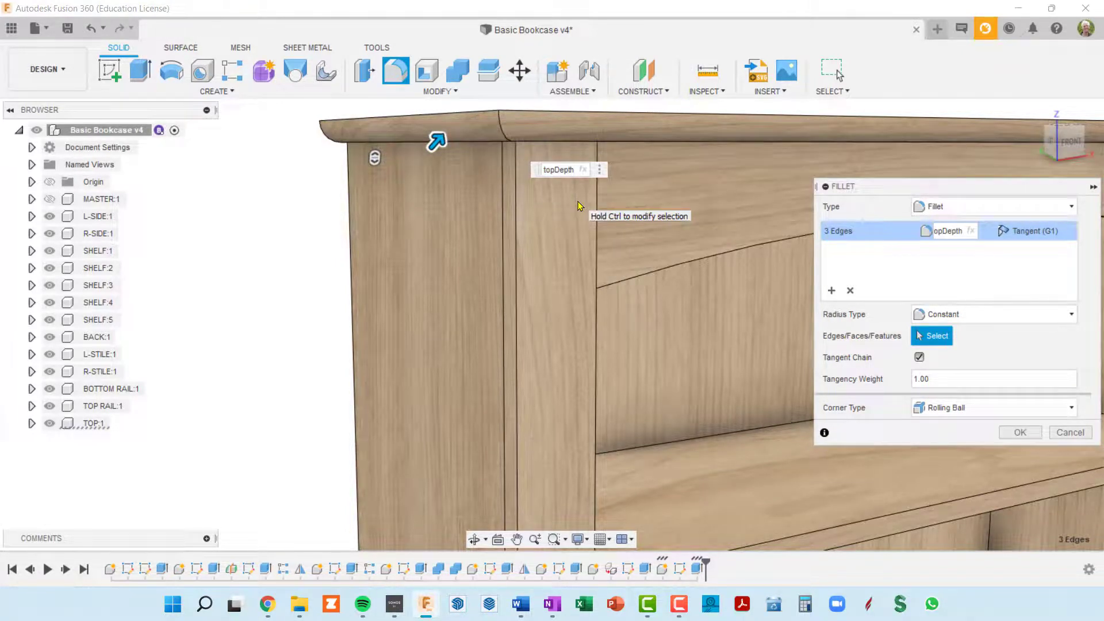
mouse_move(594, 196)
middle_mouse_down("shift")
mouse_move(654, 155)
mouse_move(611, 193)
middle_mouse_up("shift")
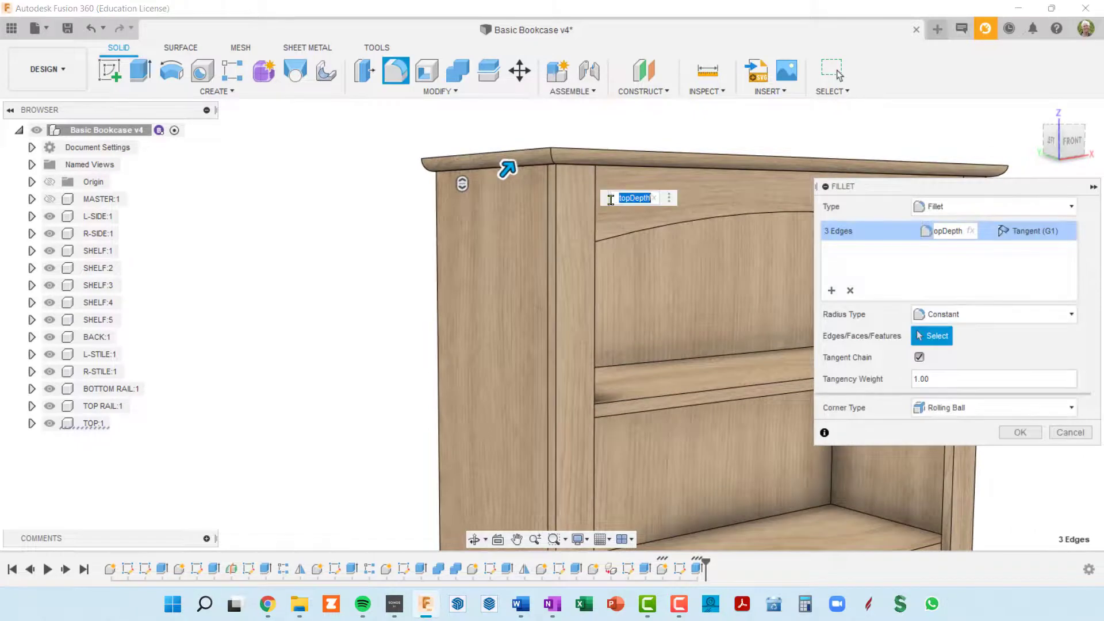
key("Right")
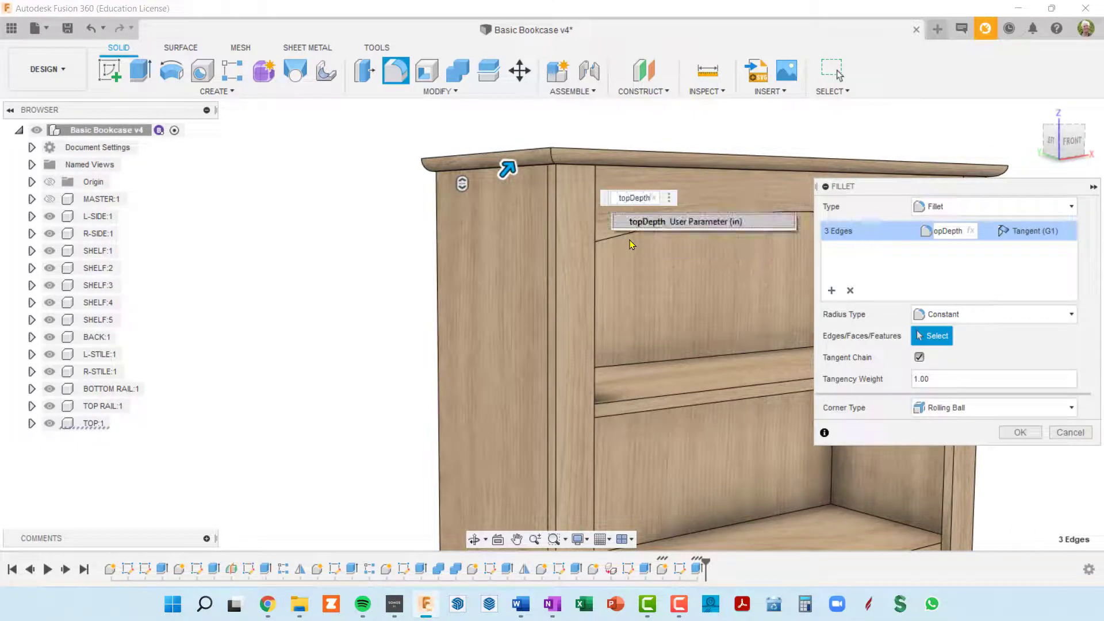
type("/2")
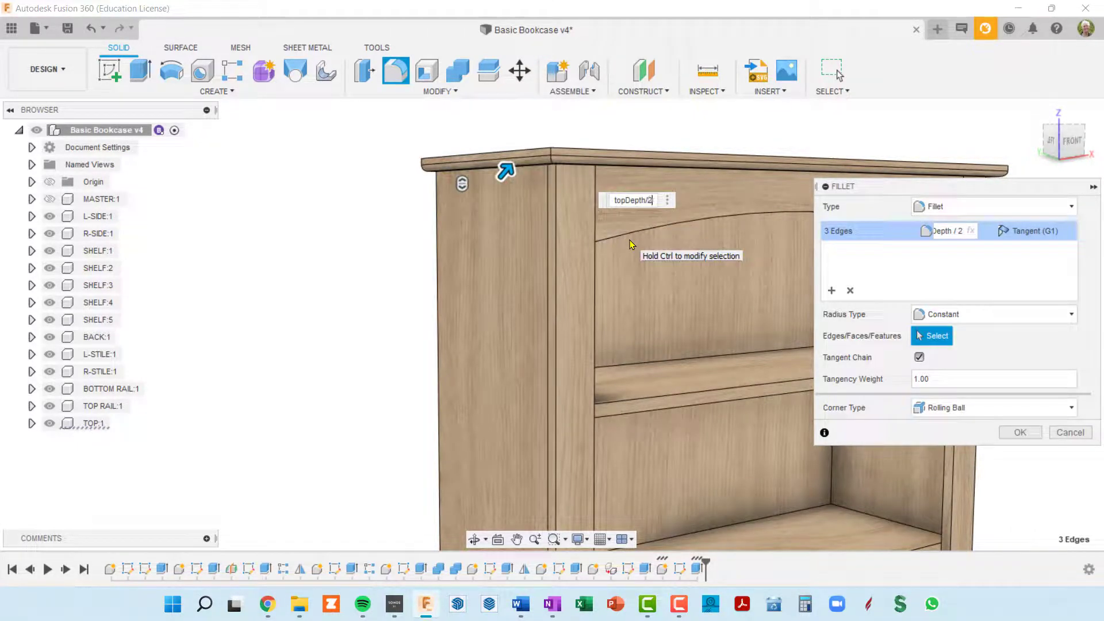
key("Return")
- Change the topDepth user parameter to 1 in and close the parameter list
middle_click_drag(646, 180, 370, 197, "shift")
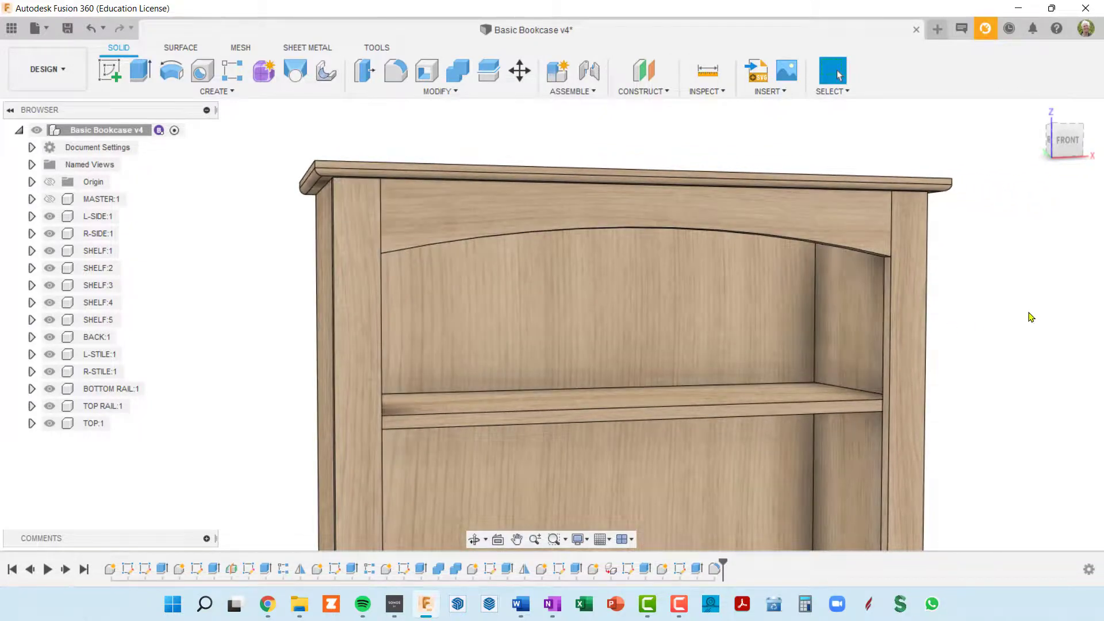
scroll(1020, 305, "down", 2)
middle_click_drag(1020, 305, 828, 293)
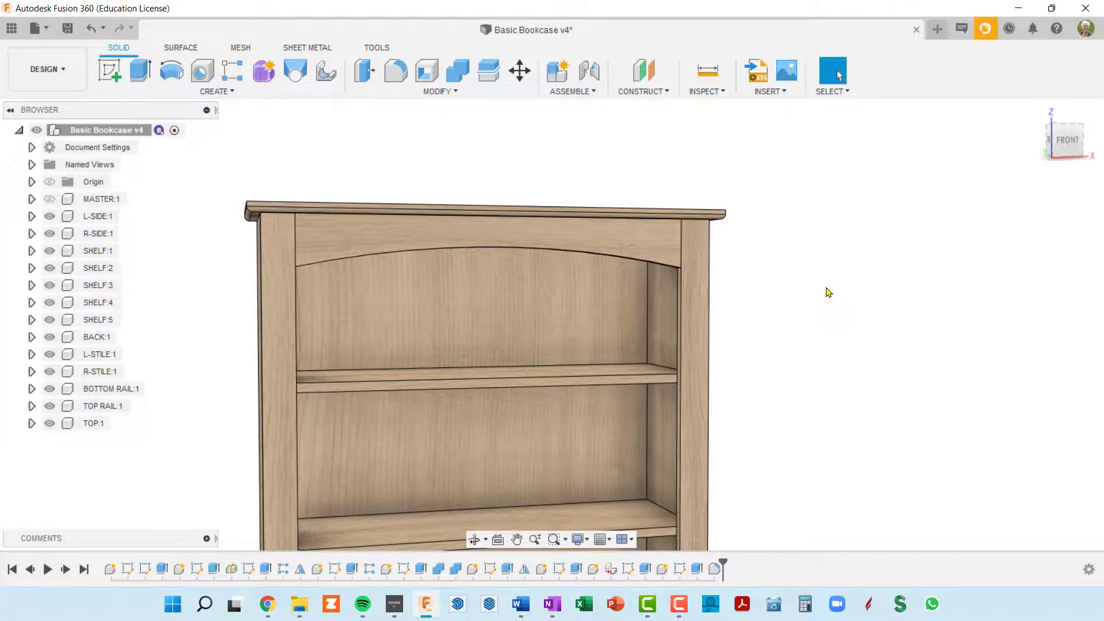
key("shift+p")
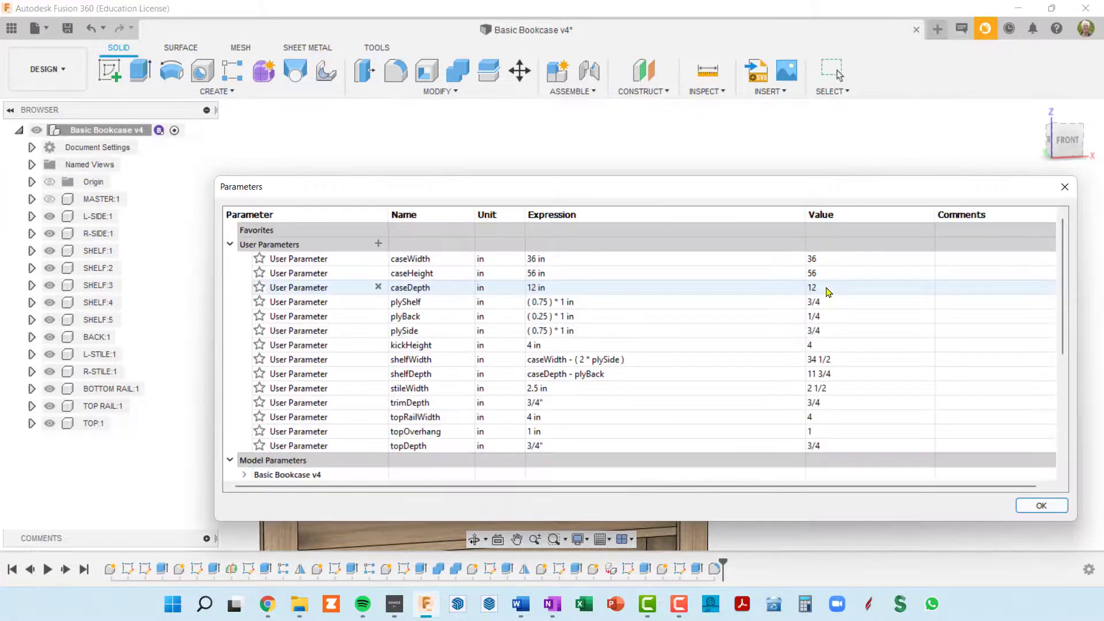
double_click(532, 450)
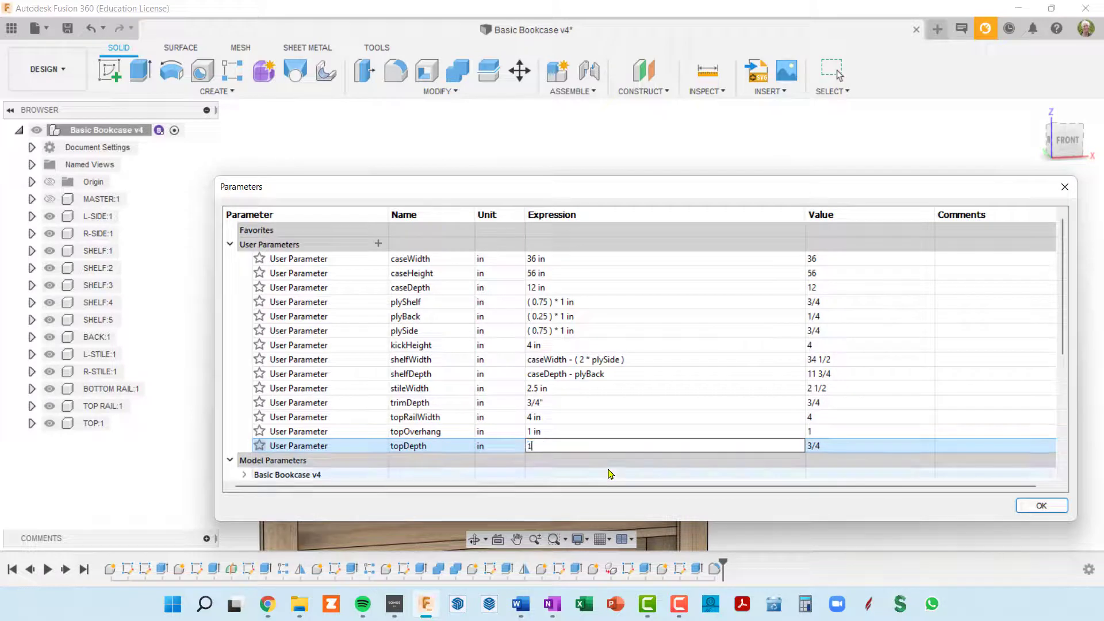
key("Return")
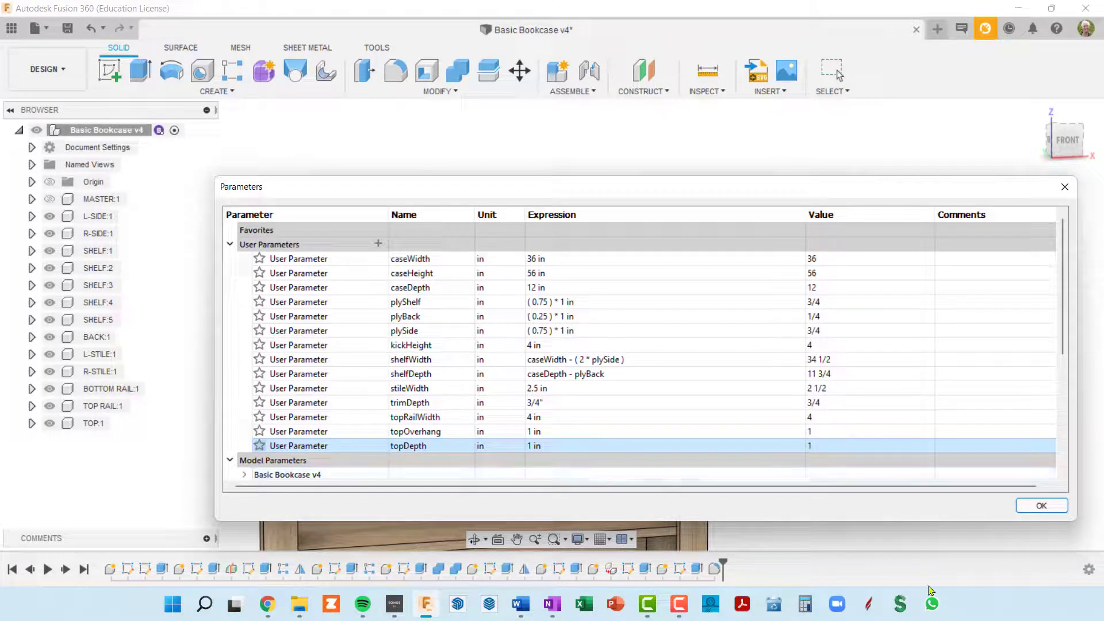
left_click(1041, 506)
- Examine the rounded top panel and its overhang from the front, back and right side of the bookcase
scroll(685, 189, "up", 5)
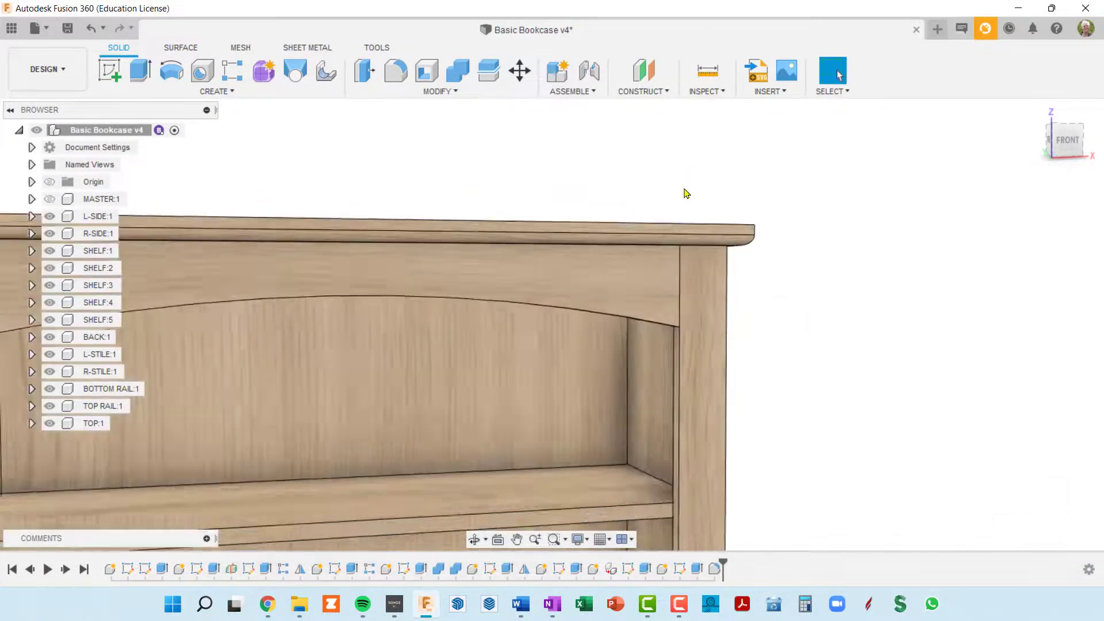
scroll(707, 276, "down", 6)
middle_click_drag(707, 276, 432, 306, "shift")
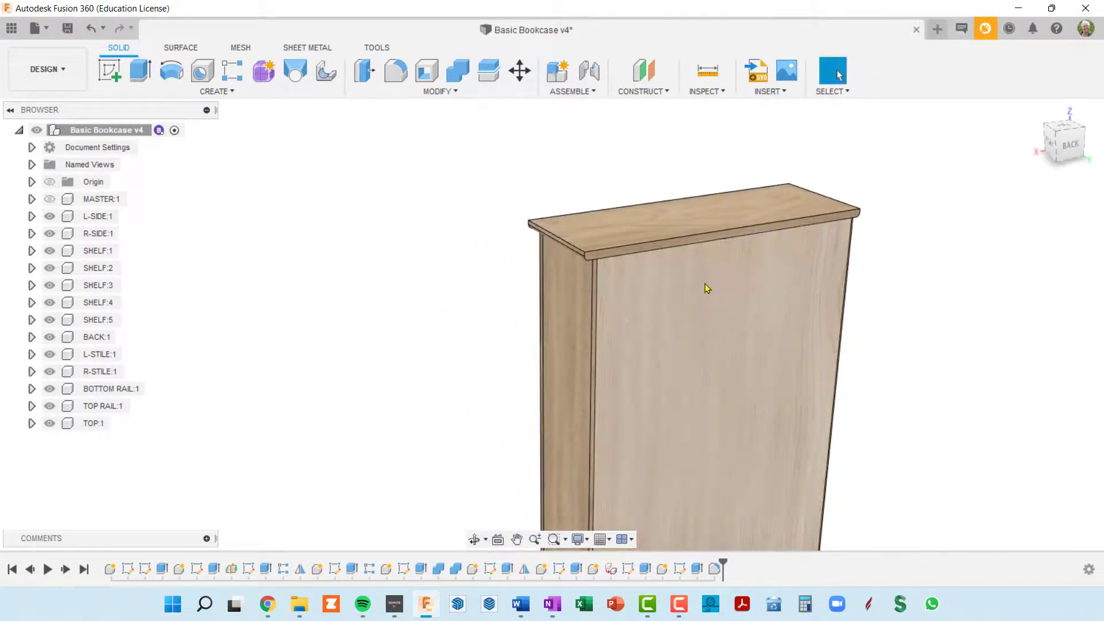
scroll(705, 288, "up", 4)
middle_click_drag(654, 253, 401, 269, "shift")
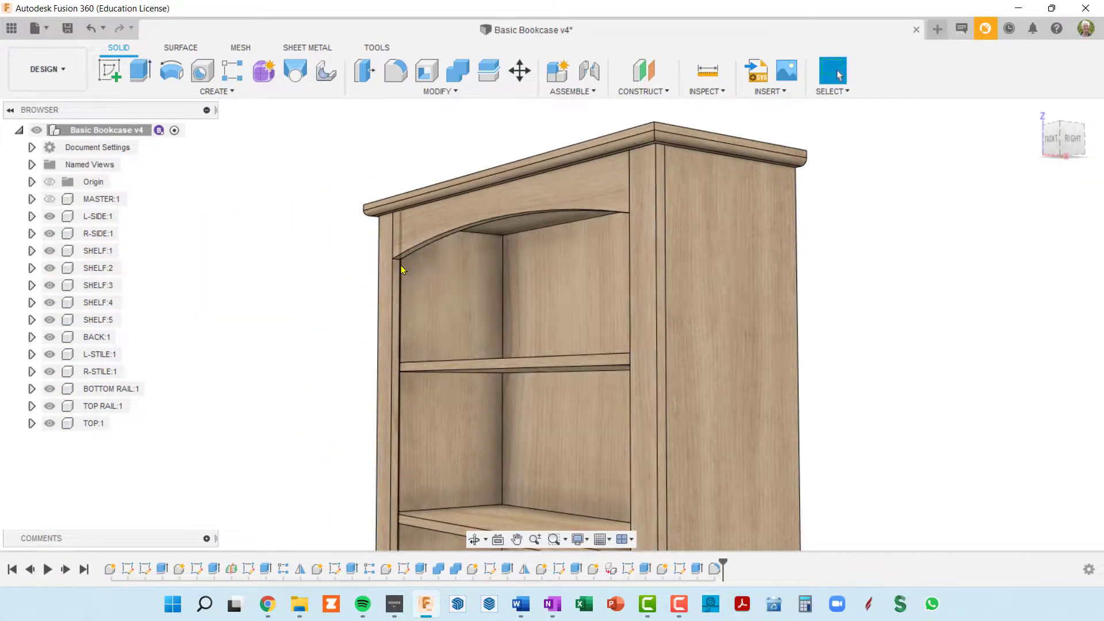
scroll(584, 238, "down", 3)
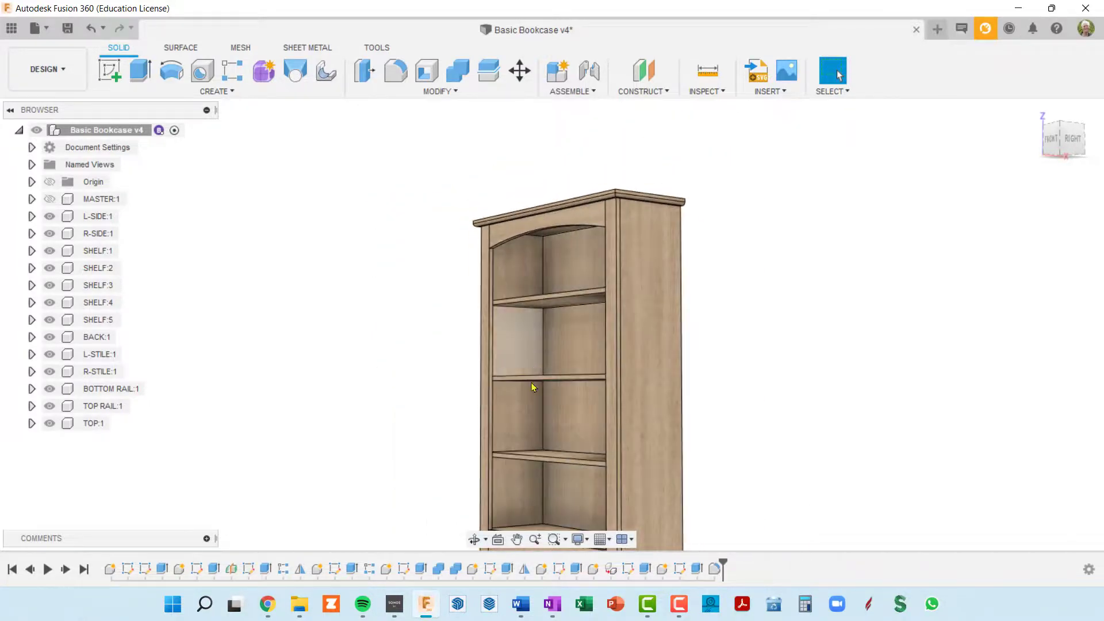
- Start a constant-radius fillet on the bottom rail's upper front edge and the top rail's arched front edge
middle_click_drag(533, 395, 529, 158, "shift")
scroll(527, 376, "up", 3)
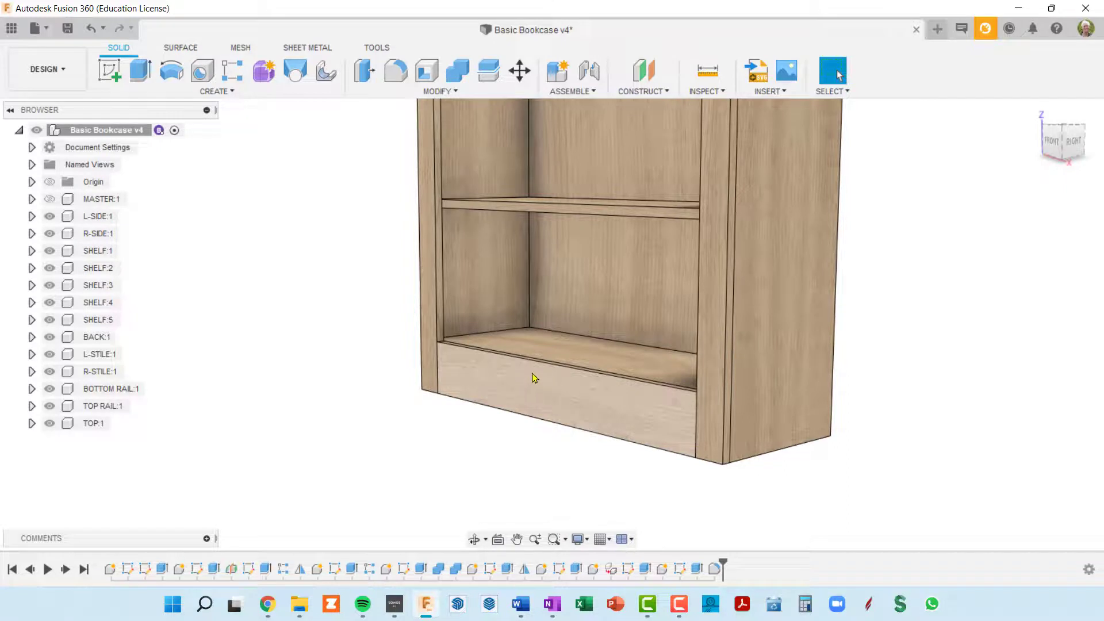
left_click(397, 71)
scroll(488, 360, "up", 5)
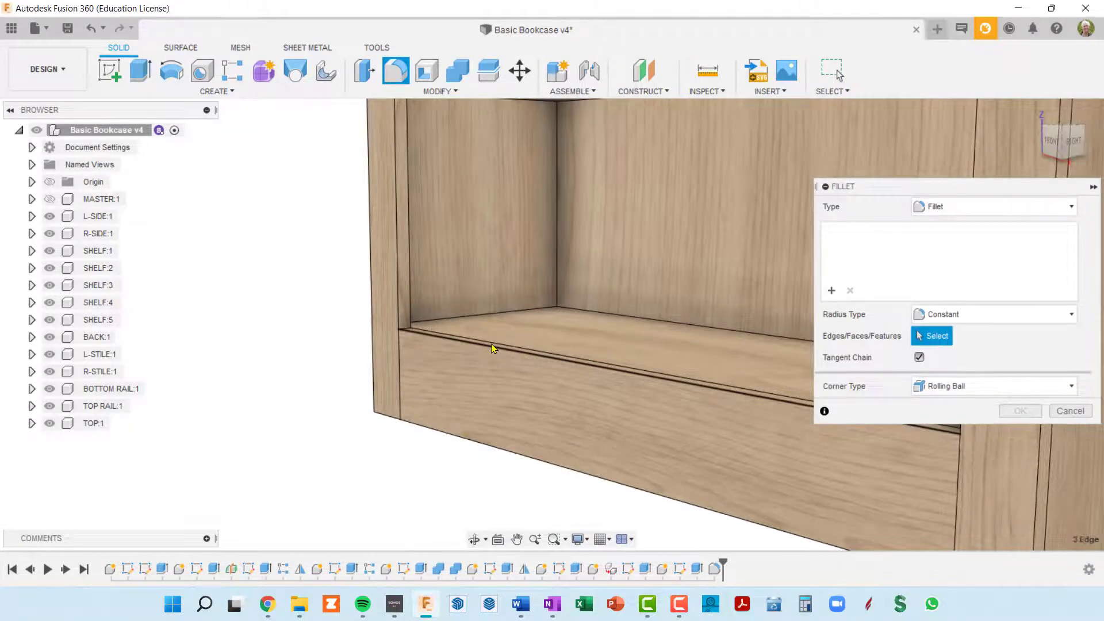
left_click(492, 349)
scroll(512, 407, "down", 5)
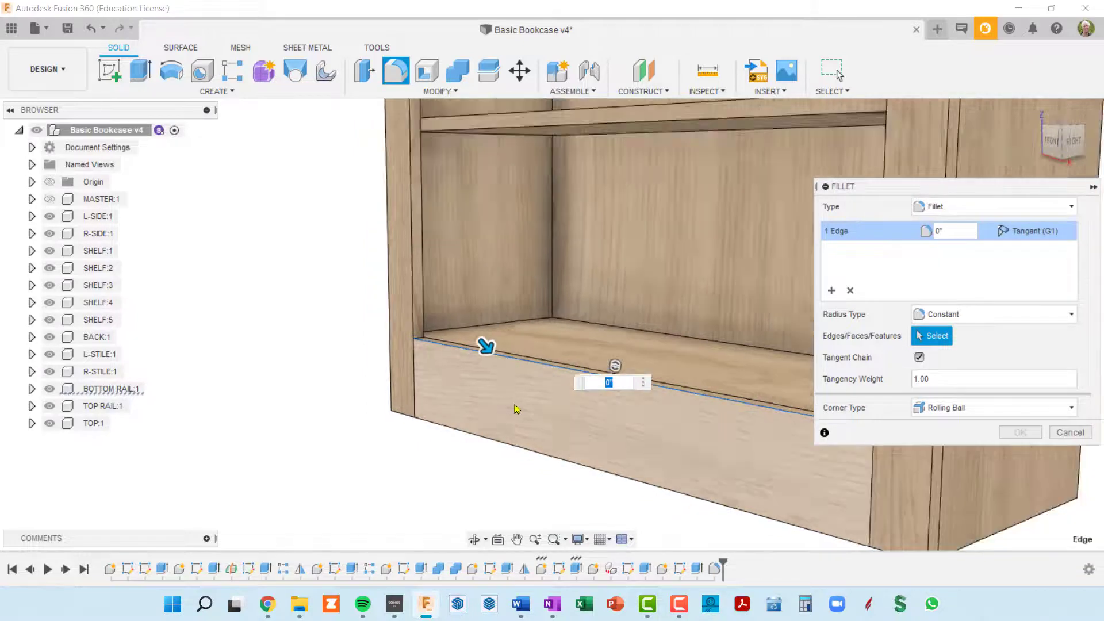
middle_click_drag(537, 293, 505, 448)
middle_click_drag(507, 380, 510, 328, "shift")
middle_click_drag(506, 161, 515, 272)
scroll(516, 272, "up", 5)
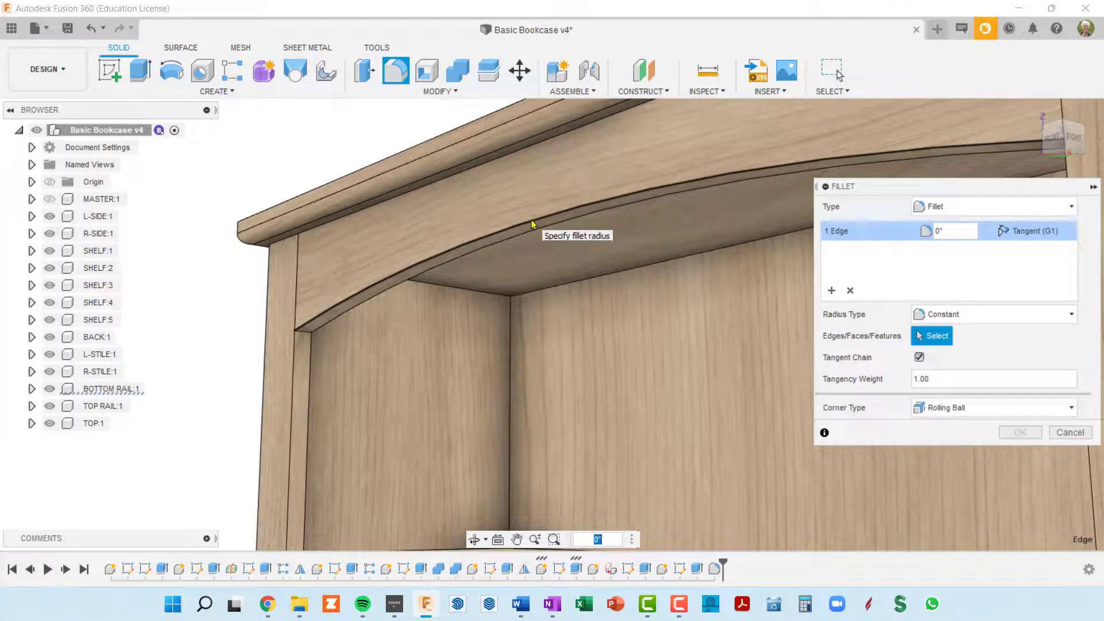
left_click(531, 220)
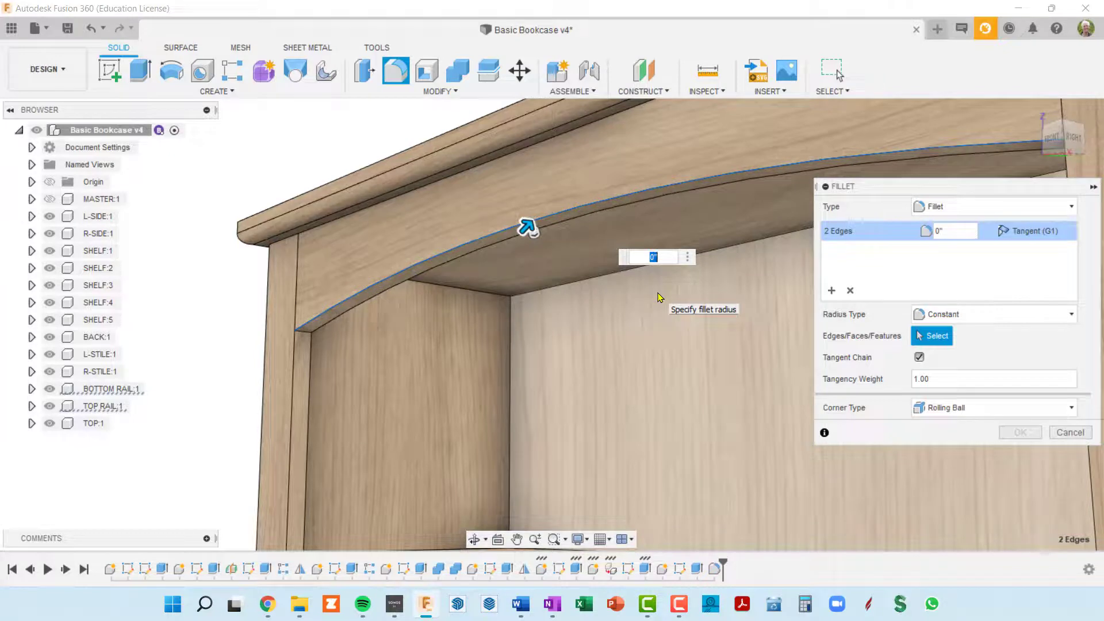
- Set the fillet radius on both rail edges to trimDepth/2 and apply the fillet
type("tr")
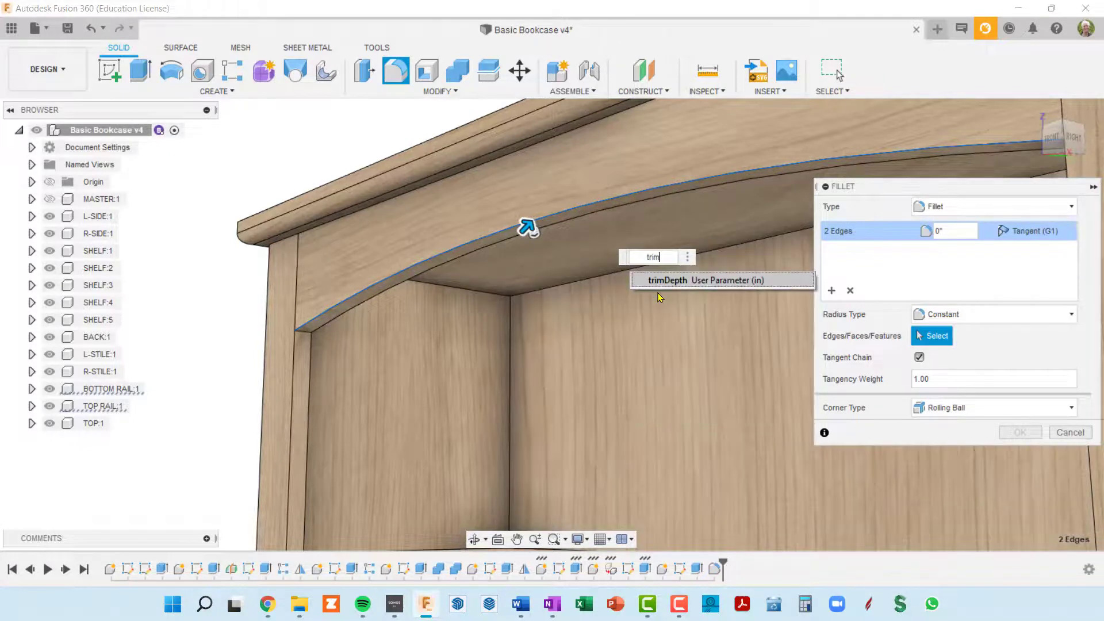
type("im")
left_click(681, 281)
type("/2")
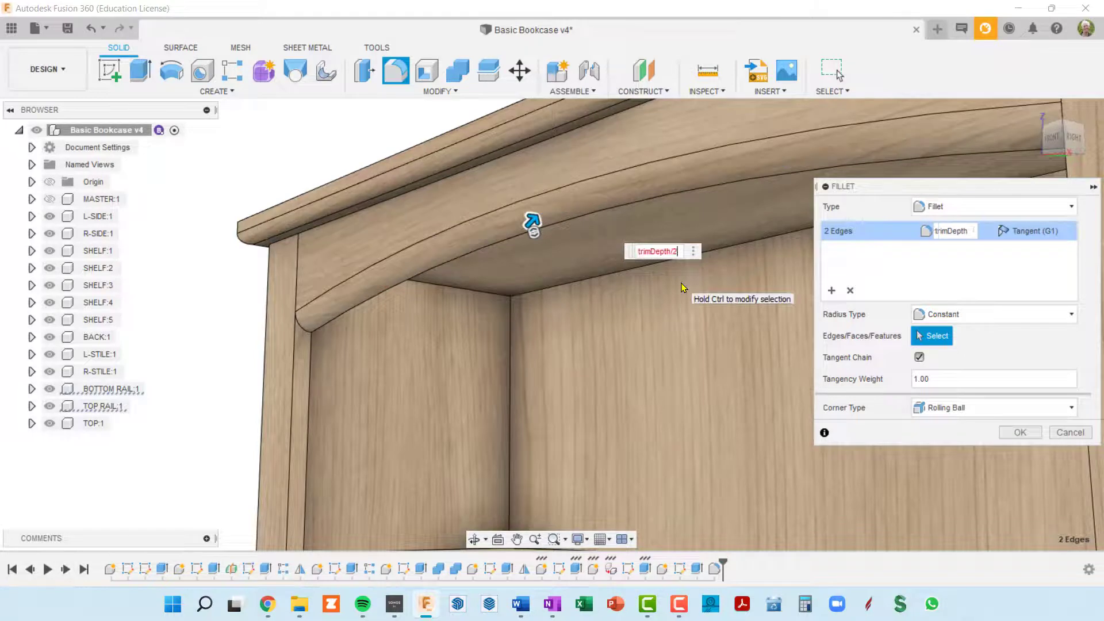
key("Return")
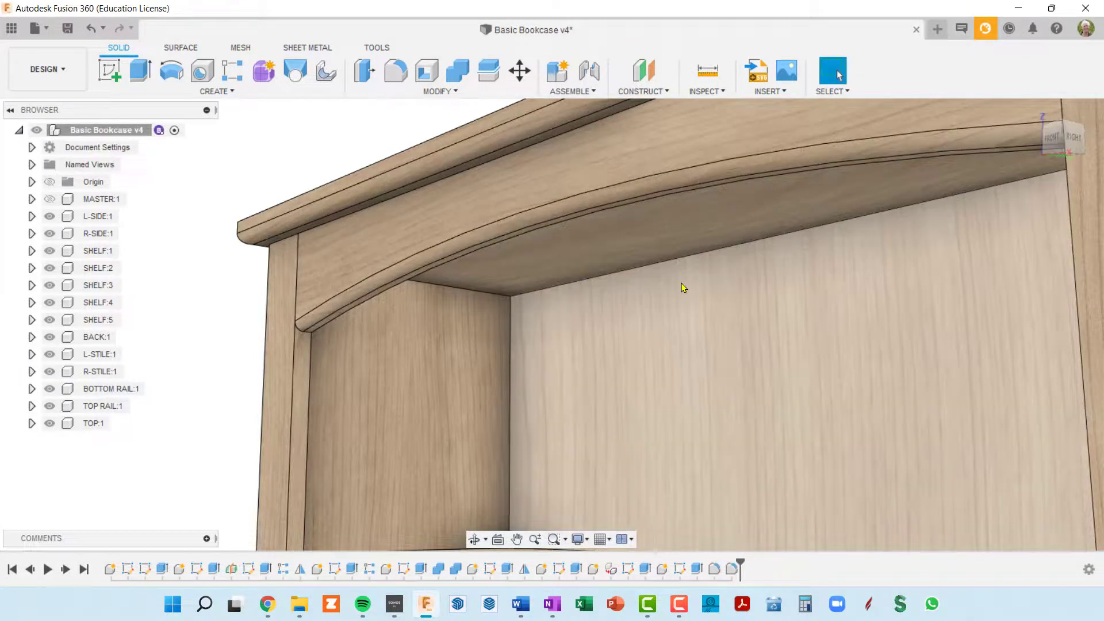
- Examine the rounded rail edges and the whole bookcase from the front and right side
scroll(684, 273, "down", 5)
scroll(654, 171, "up", 5)
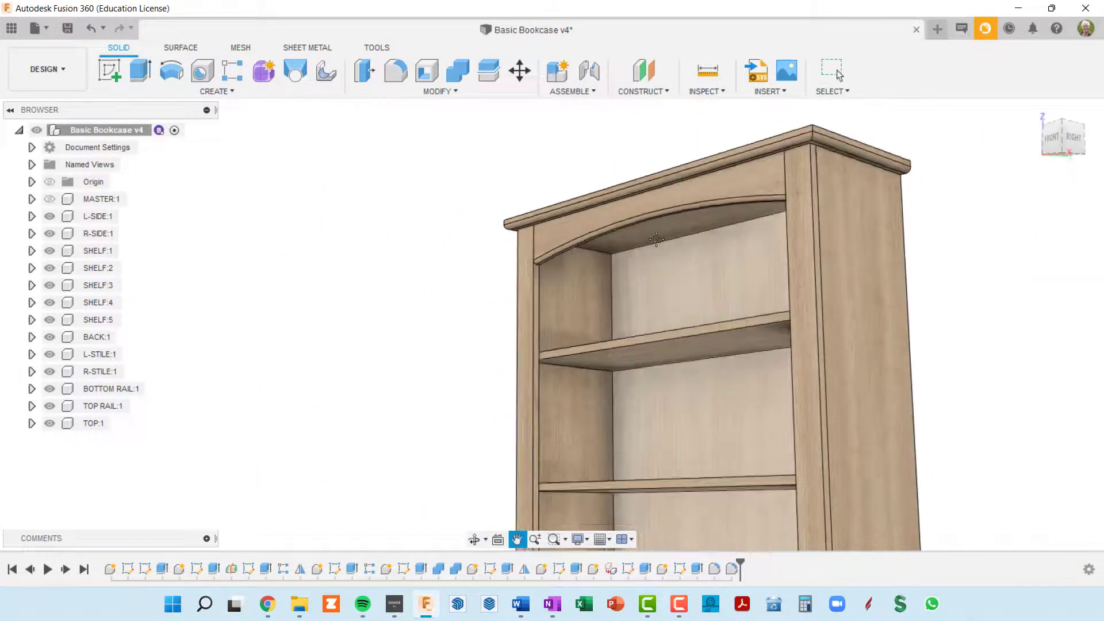
scroll(654, 171, "down", 5)
middle_click_drag(670, 295, 704, 340, "shift")
left_click(836, 70)
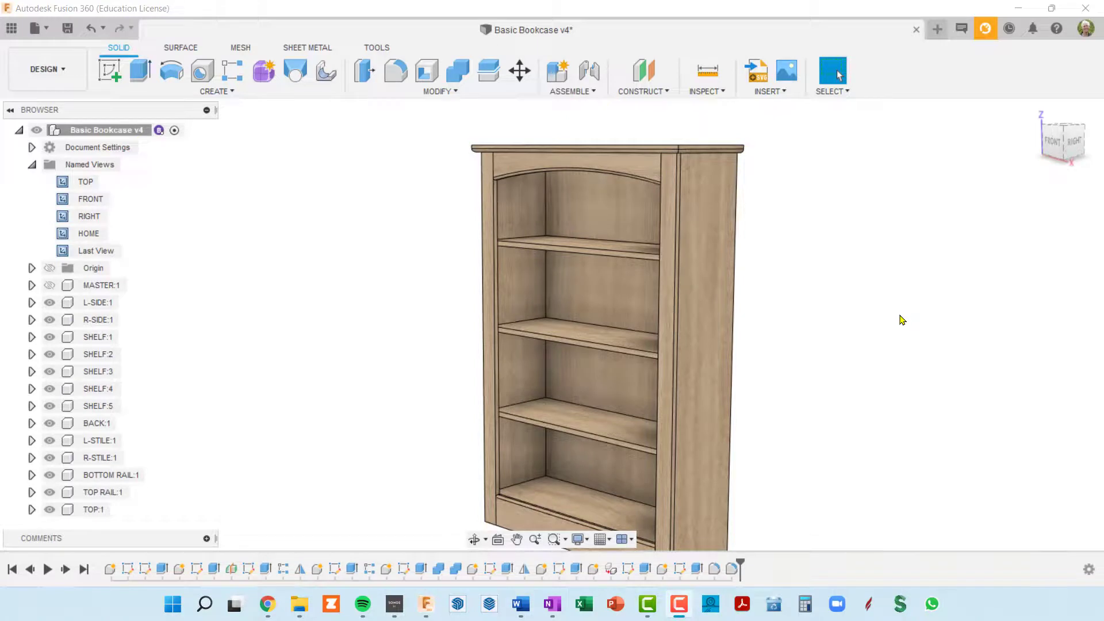
middle_click_drag(852, 328, 730, 288, "shift")
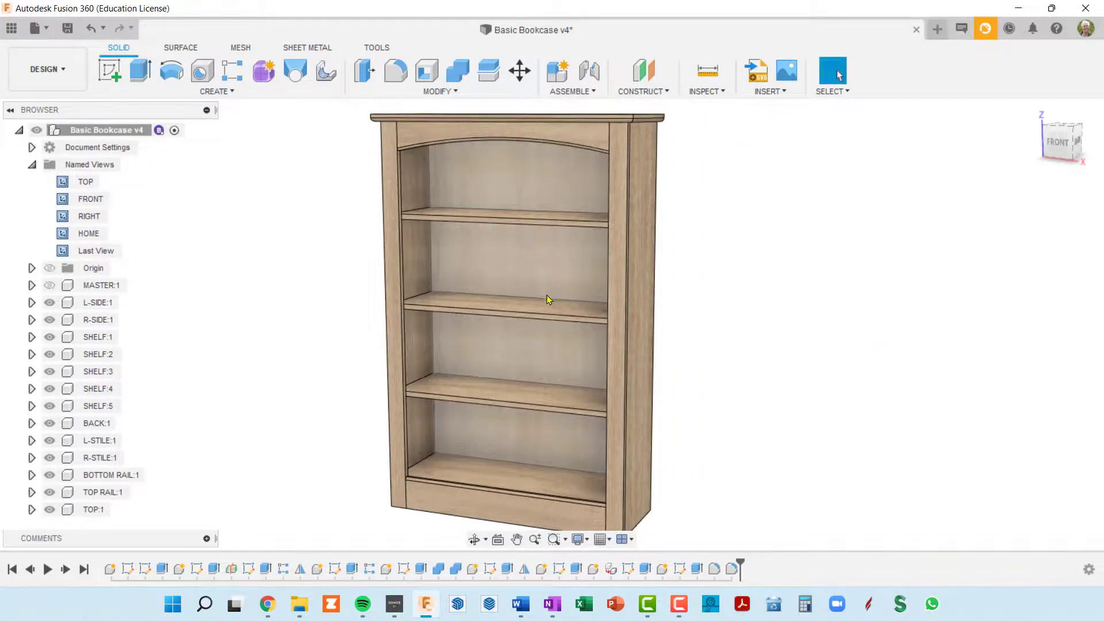
scroll(633, 387, "down", 3)
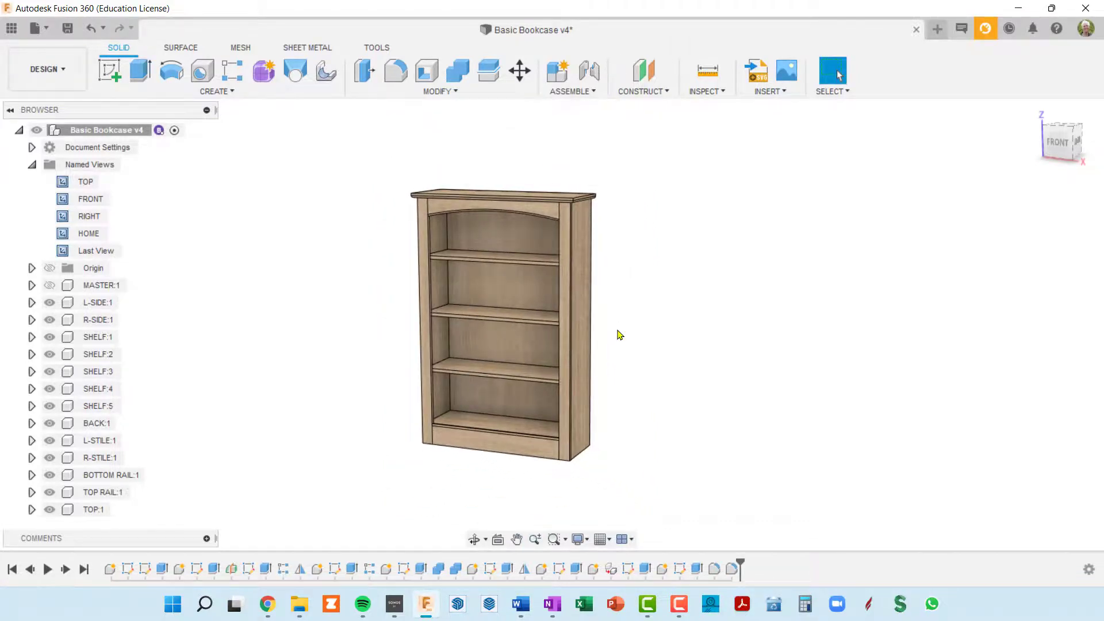
- Change the caseHeight user parameter to 100 in, close the parameter list and check the shelf layout
key("p")
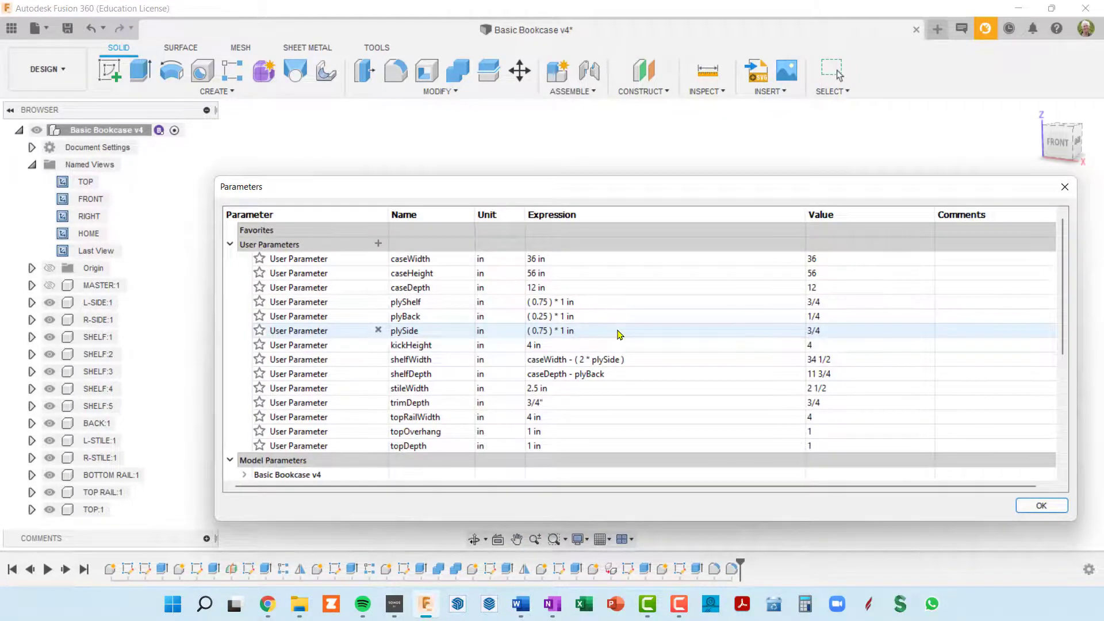
left_click(564, 272)
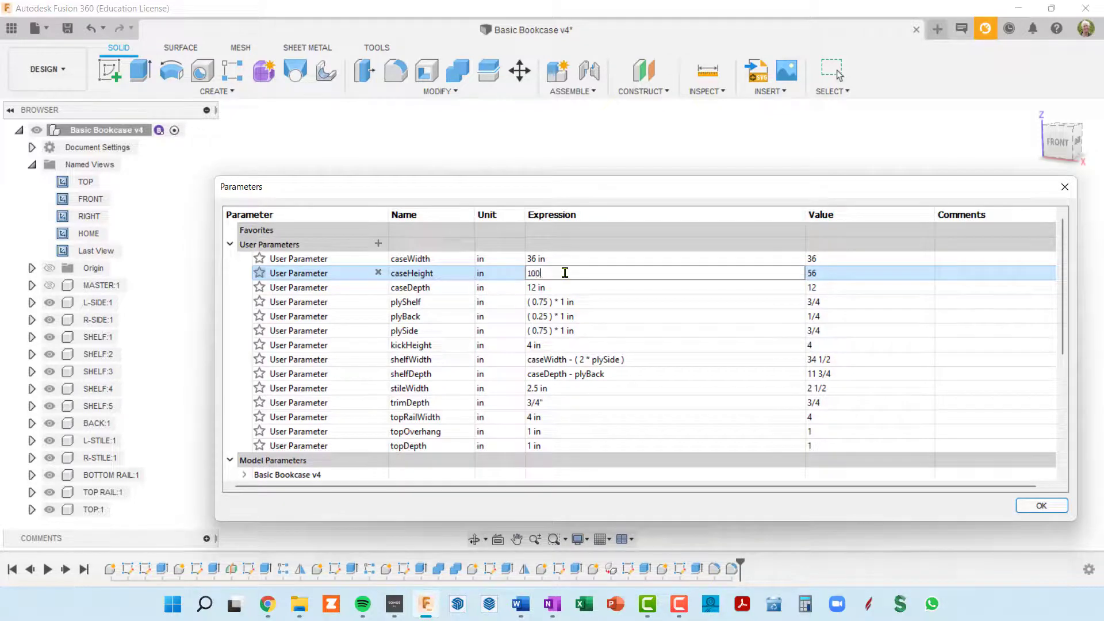
type("100")
key("Return")
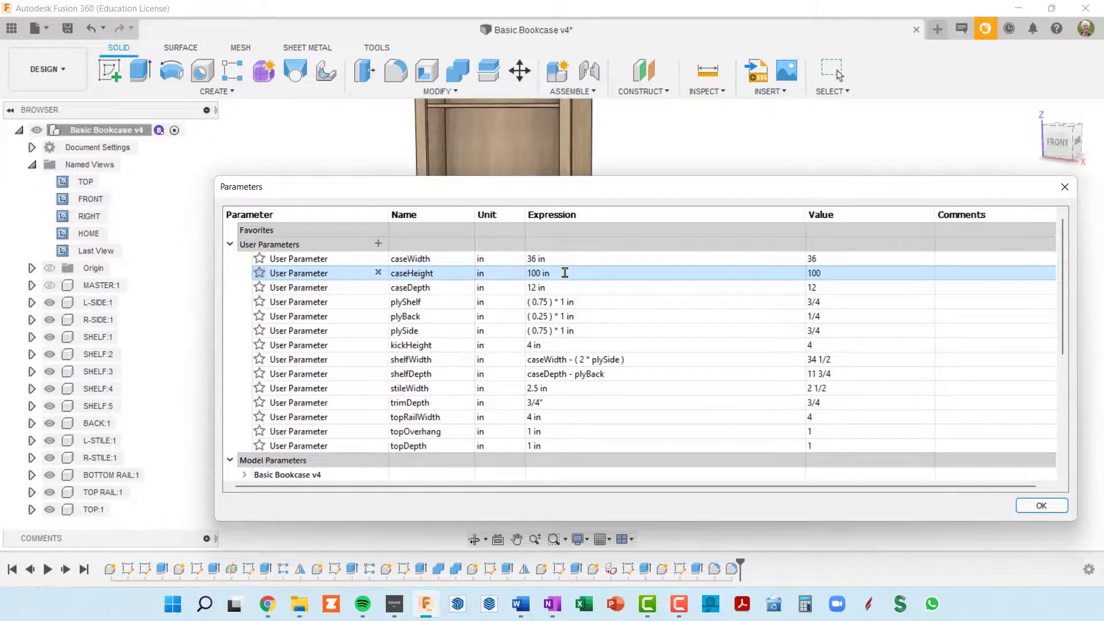
left_click(1041, 505)
scroll(793, 379, "down", 3)
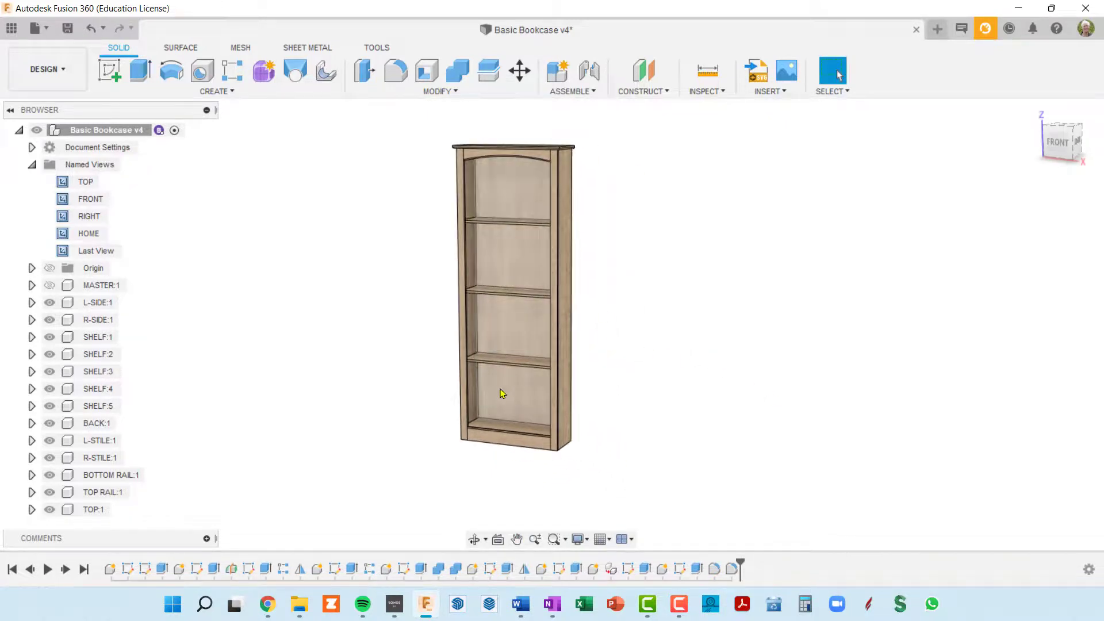
scroll(500, 394, "up", 3)
scroll(527, 221, "down", 3)
middle_click_drag(537, 229, 510, 328)
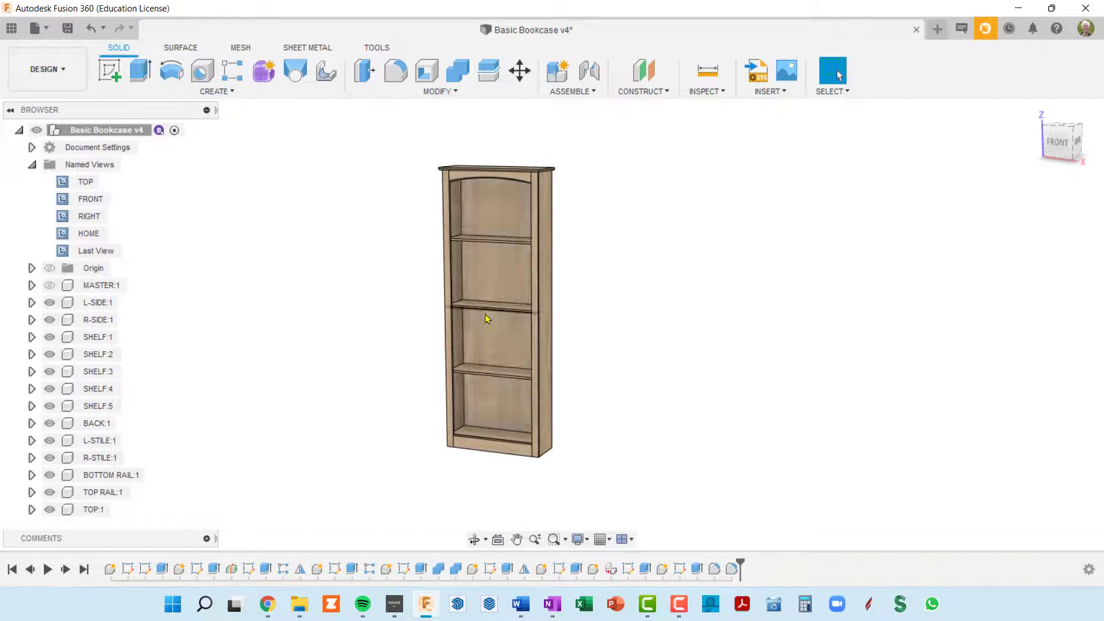
scroll(520, 380, "up", 4)
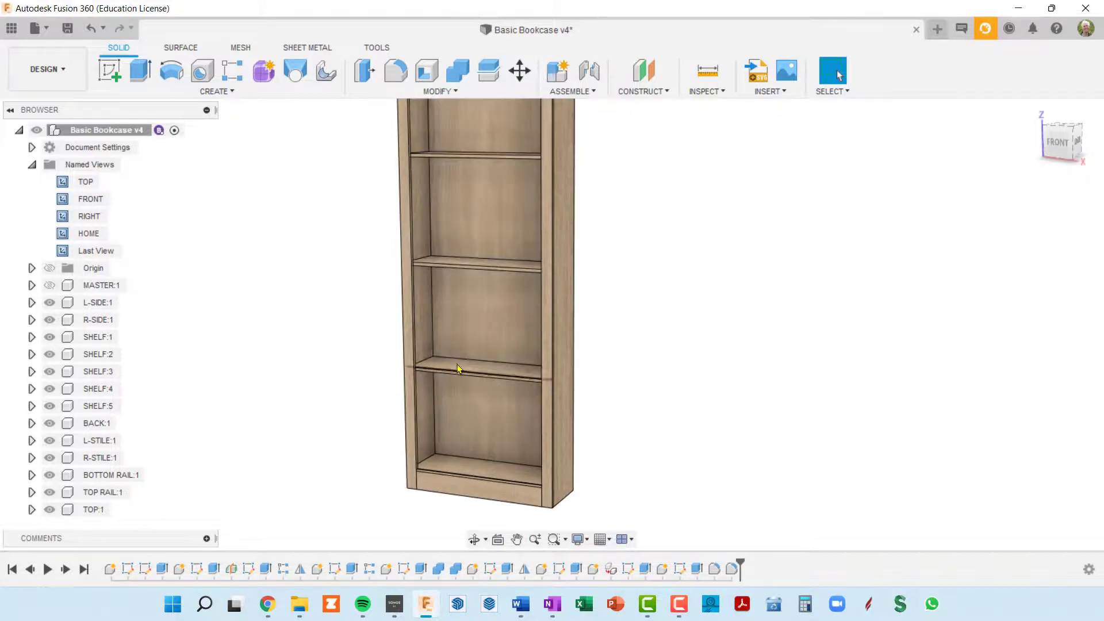
- Examine the shelf spacing and overall proportions of the 100 in tall bookcase from the front and above
scroll(458, 368, "up", 2)
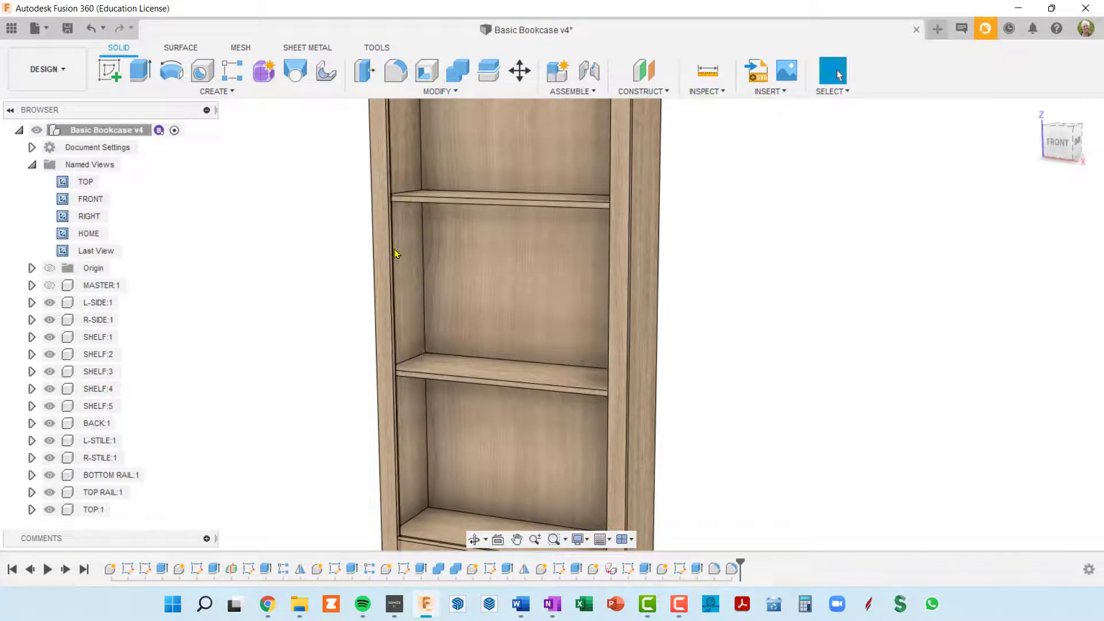
scroll(422, 239, "down", 4)
middle_click_drag(431, 253, 451, 258, "shift")
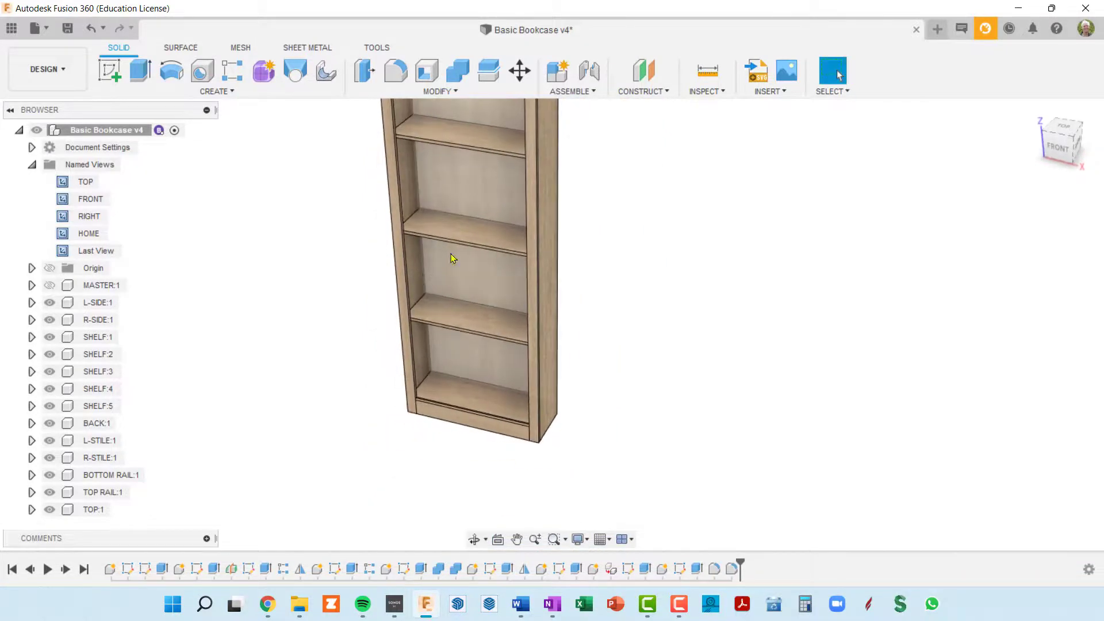
scroll(463, 149, "down", 3)
middle_click_drag(468, 201, 464, 320)
key("Escape")
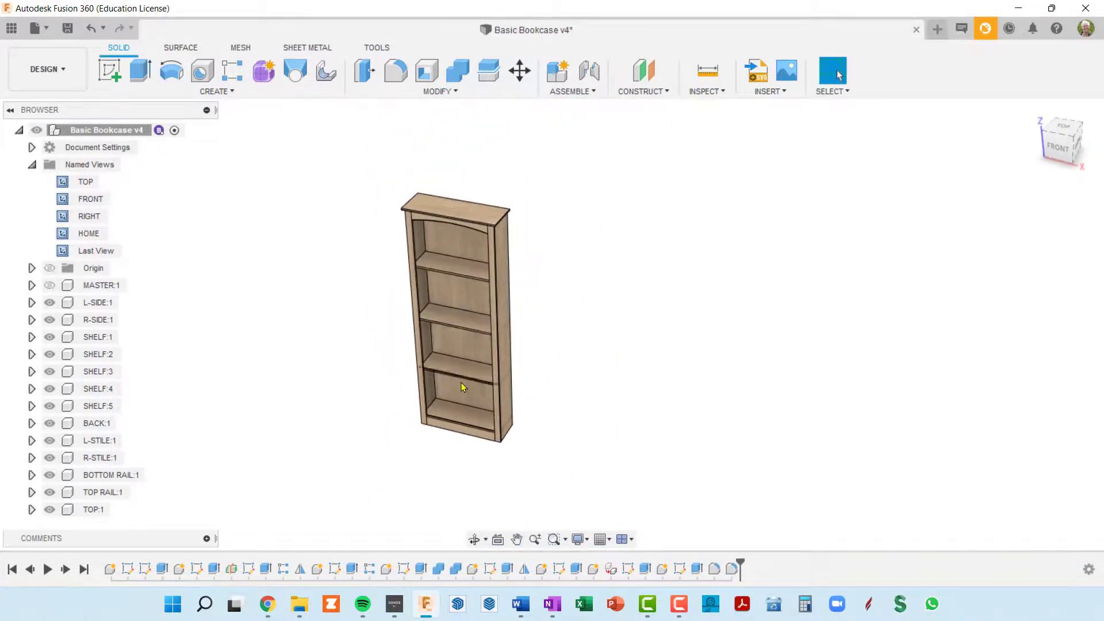
scroll(467, 388, "up", 3)
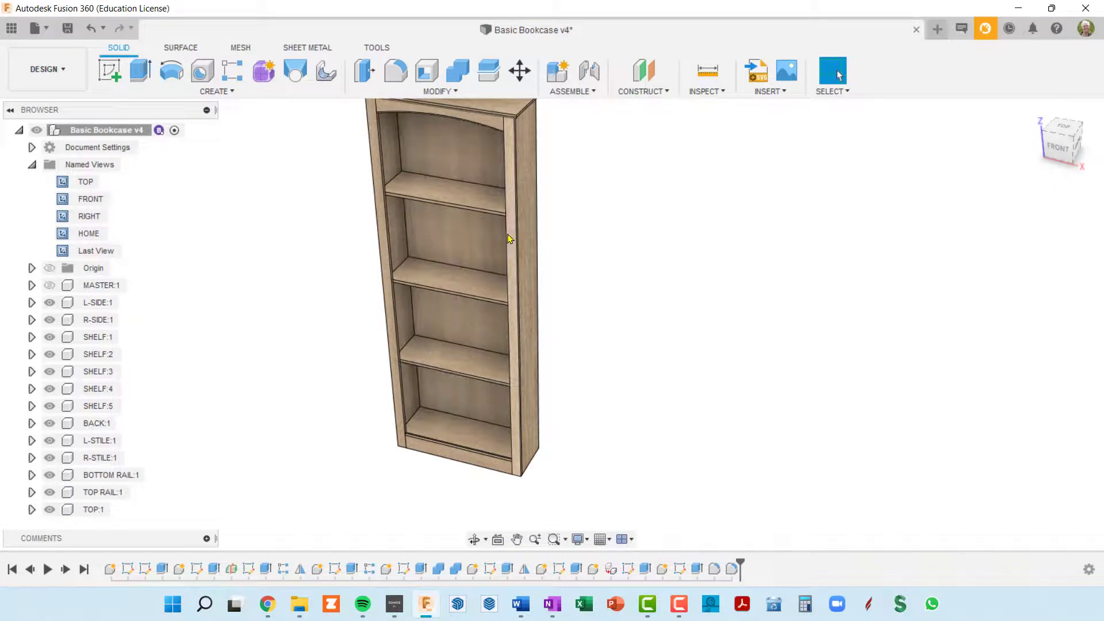
scroll(470, 385, "down", 4)
middle_click_drag(484, 290, 473, 320)
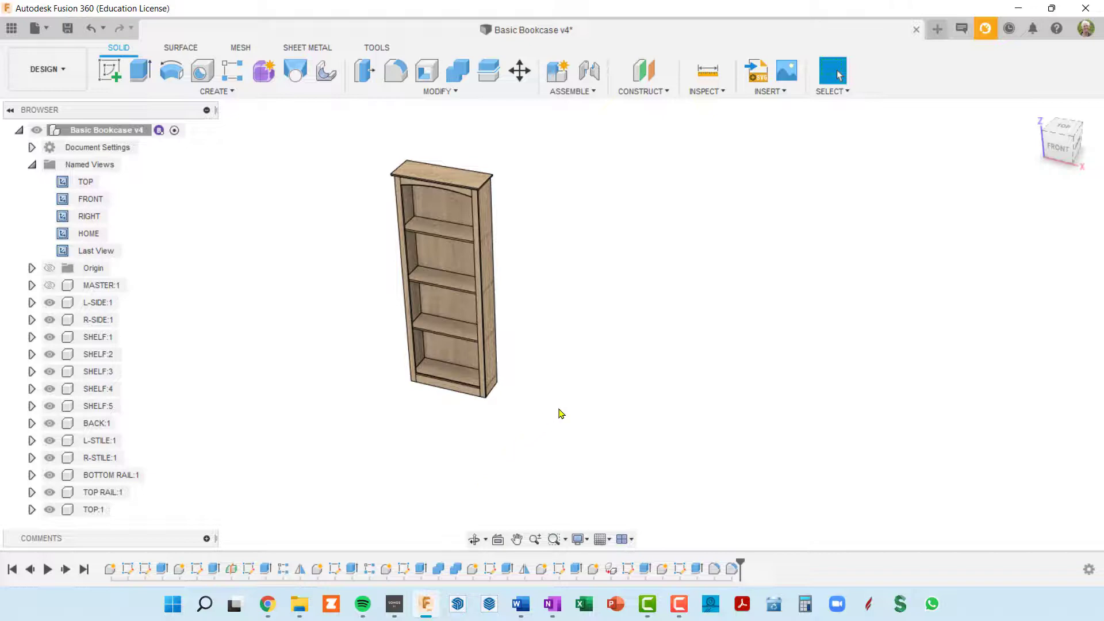
- Add a user parameter named numShelves with No Units and the expression 5, and close the parameter list
key("shift+p")
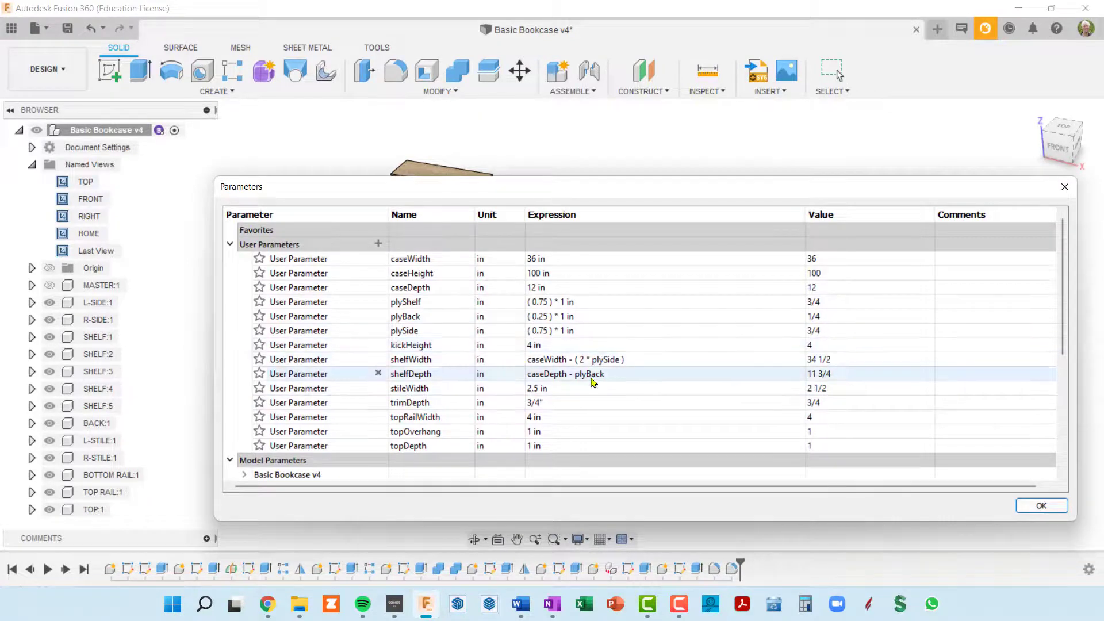
left_click(378, 244)
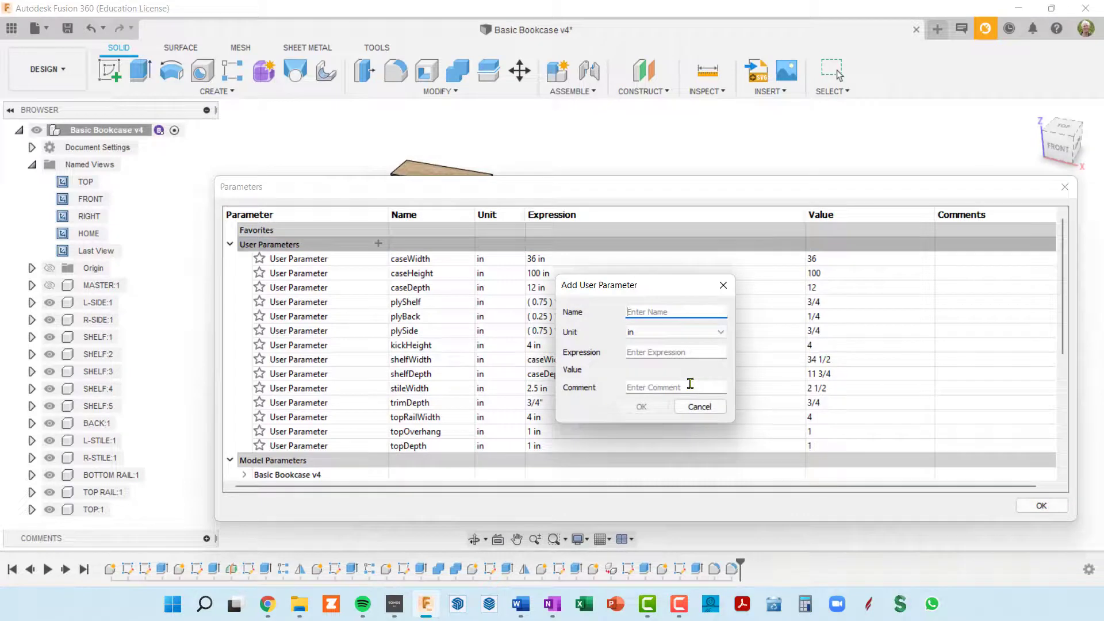
type("numShelves")
key("Tab")
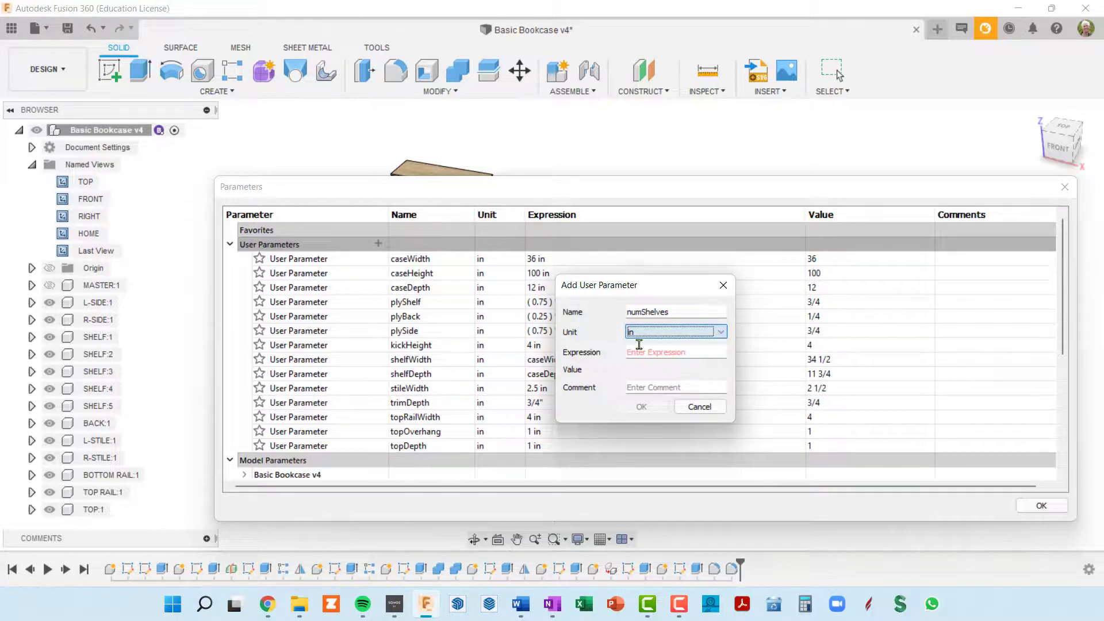
left_click(723, 335)
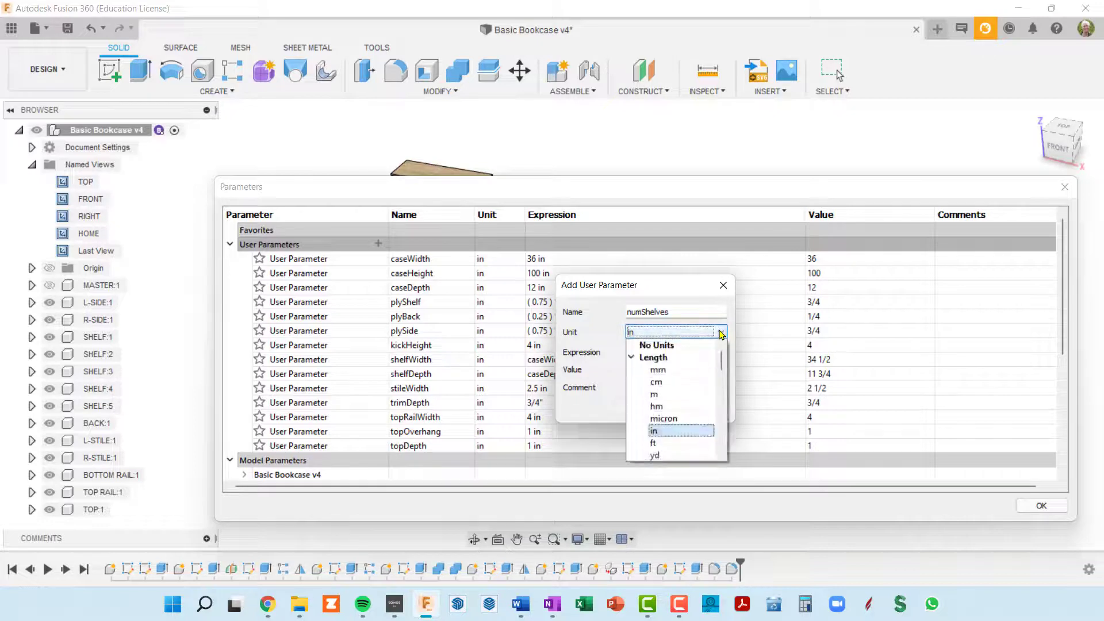
left_click(669, 344)
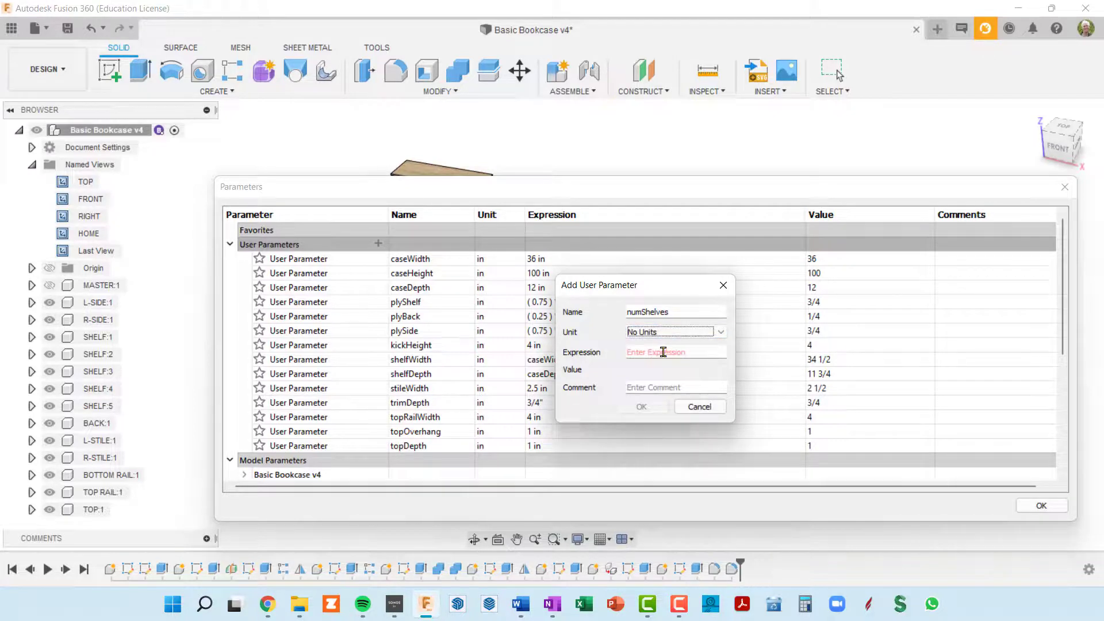
left_click(664, 351)
type("5")
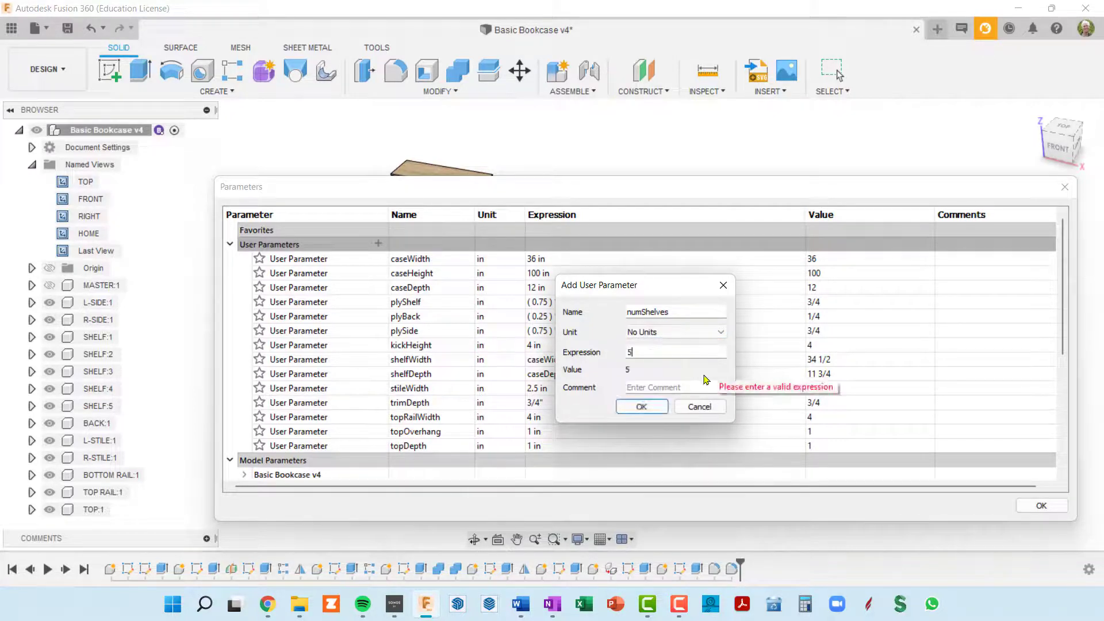
left_click(653, 407)
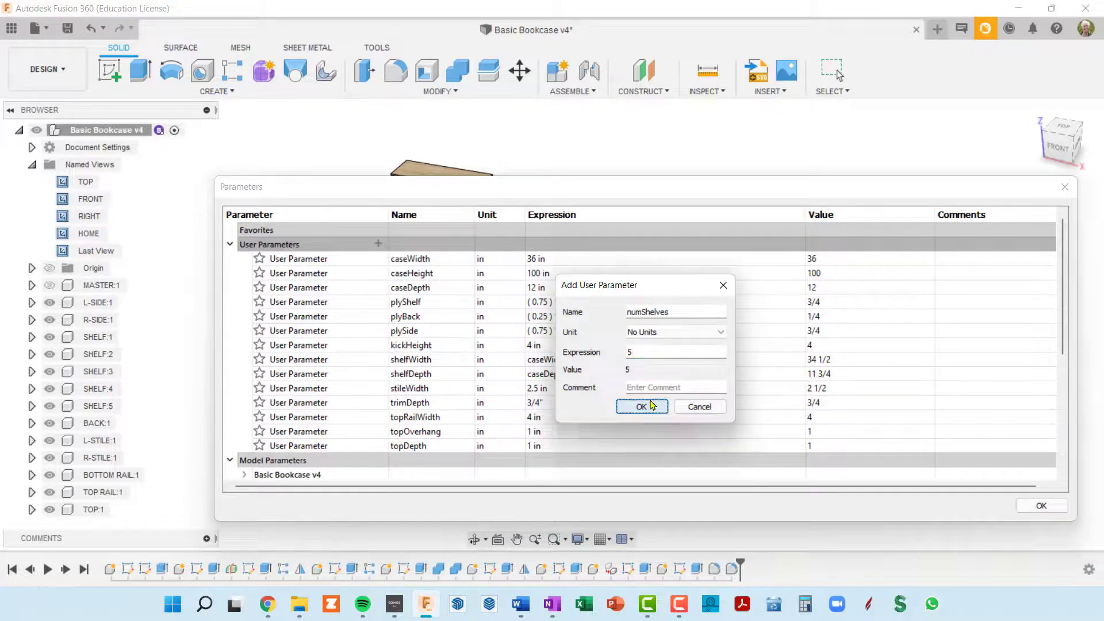
left_click(1041, 506)
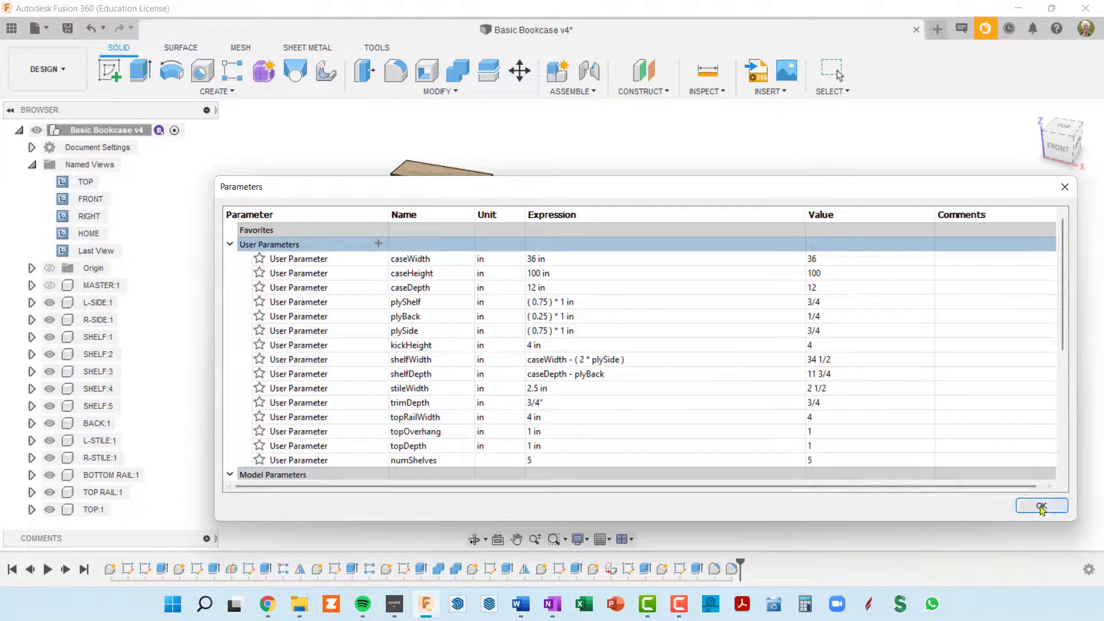
- Set the caseHeight user parameter to 56 in and check the resized bookcase
middle_click_drag(467, 366, 490, 385)
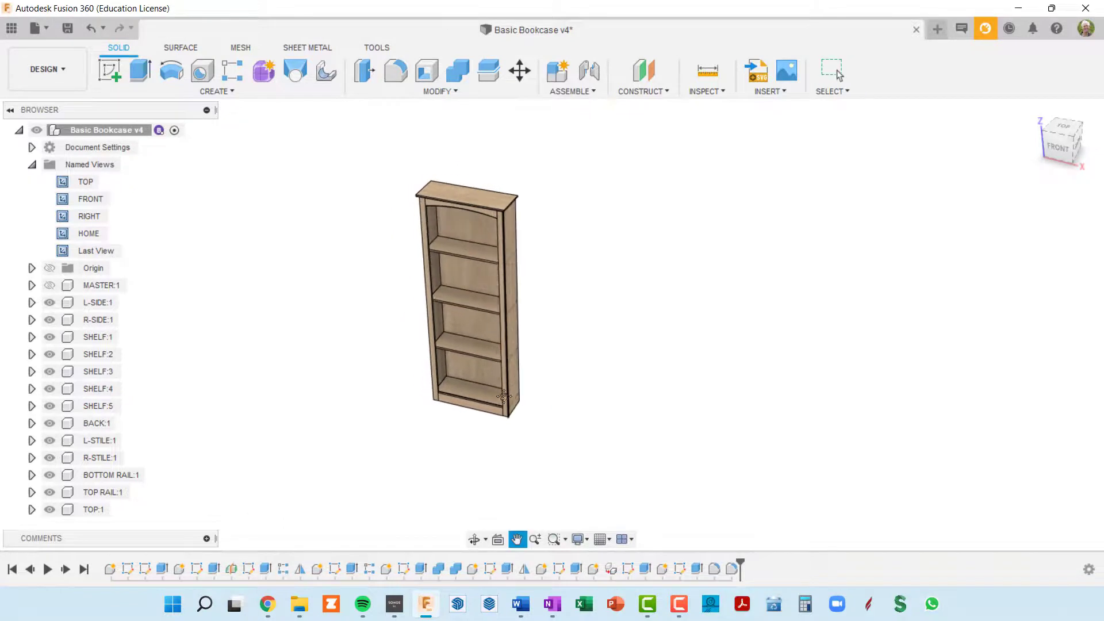
scroll(496, 343, "up", 3)
scroll(425, 159, "down", 3)
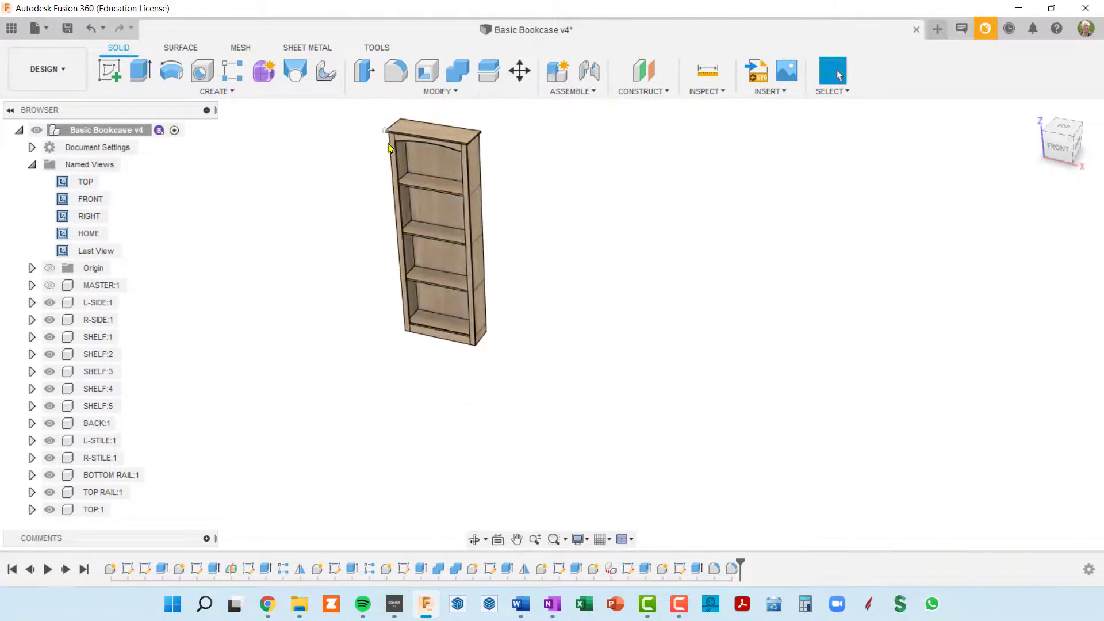
middle_click_drag(434, 164, 435, 209)
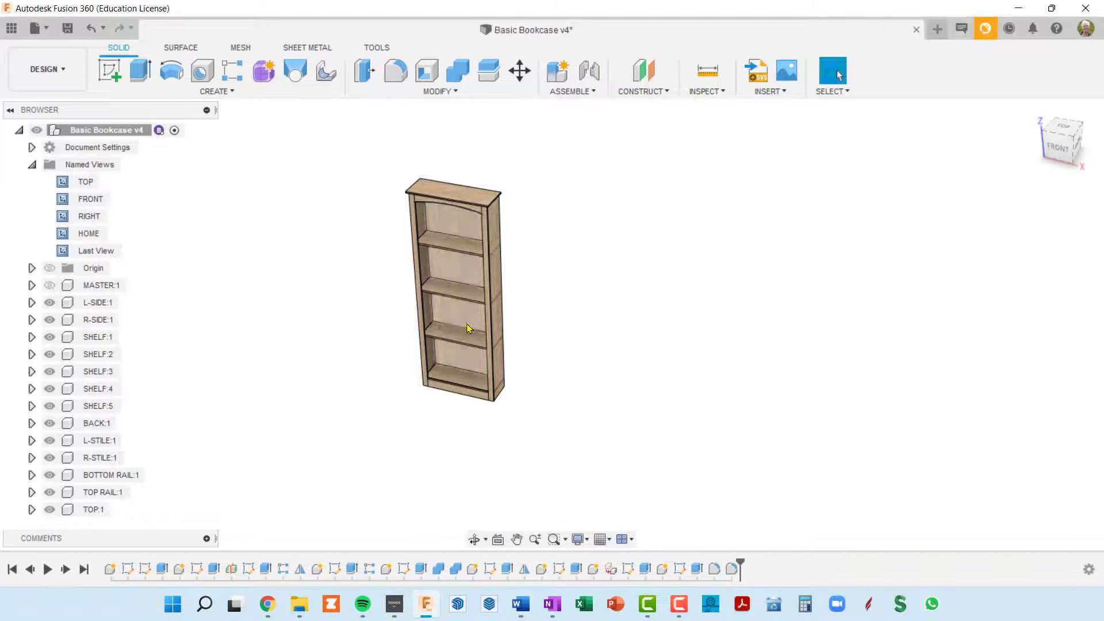
middle_click_drag(467, 333, 492, 305, "shift")
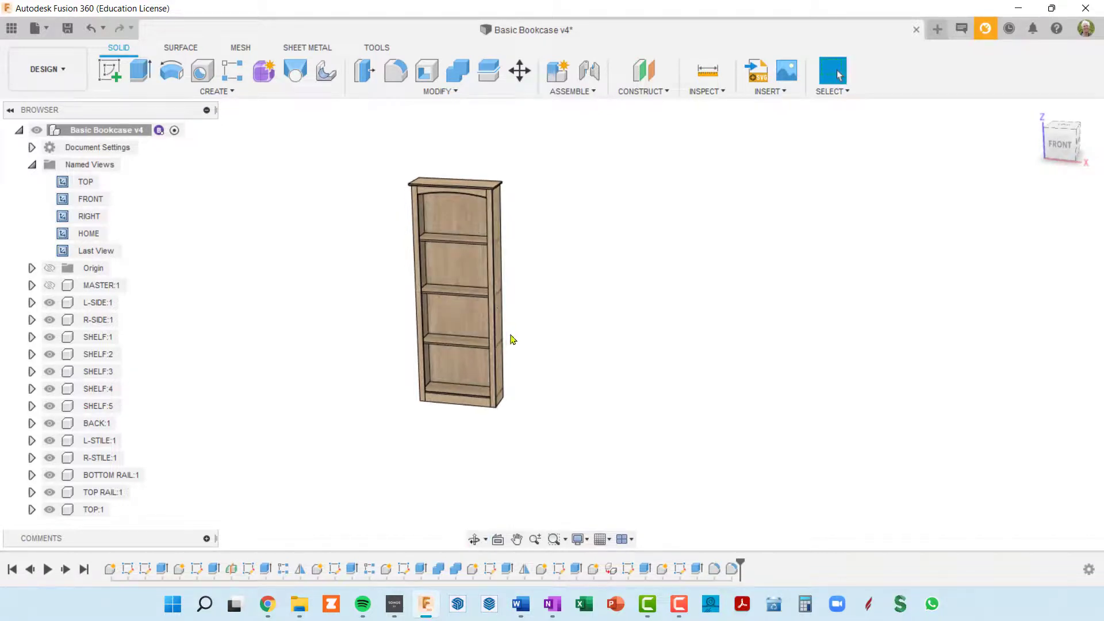
scroll(479, 301, "up", 3)
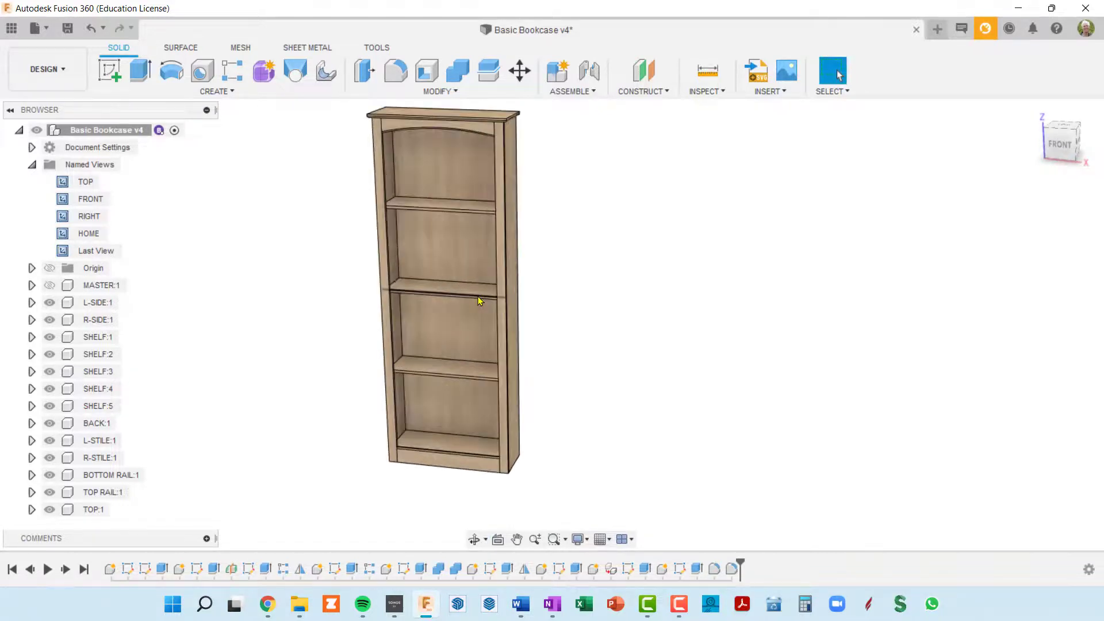
key("p")
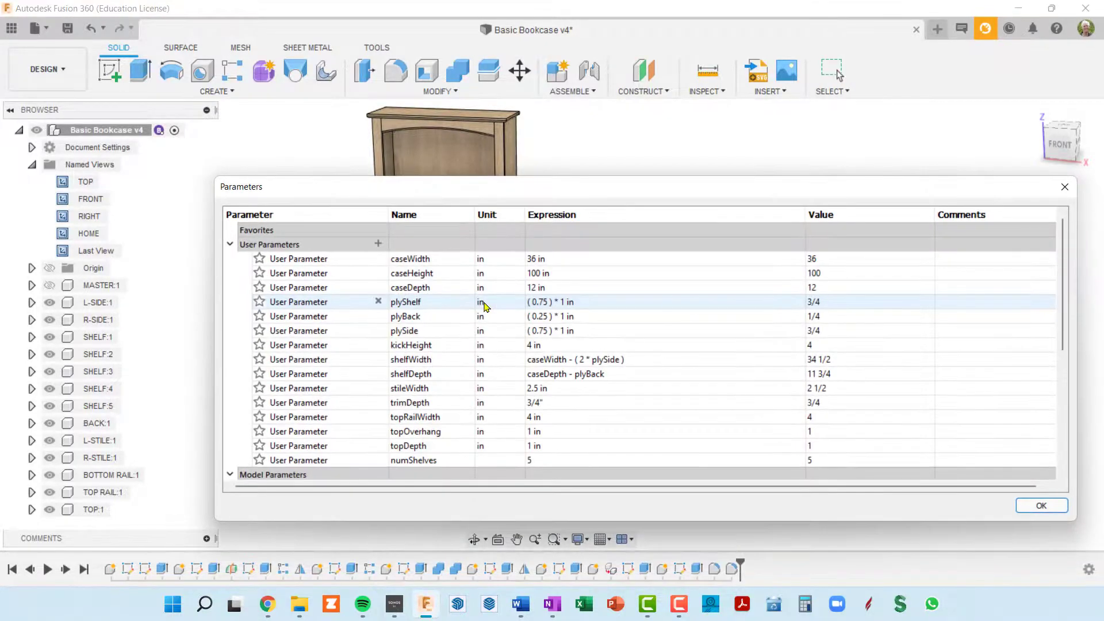
left_click(562, 279)
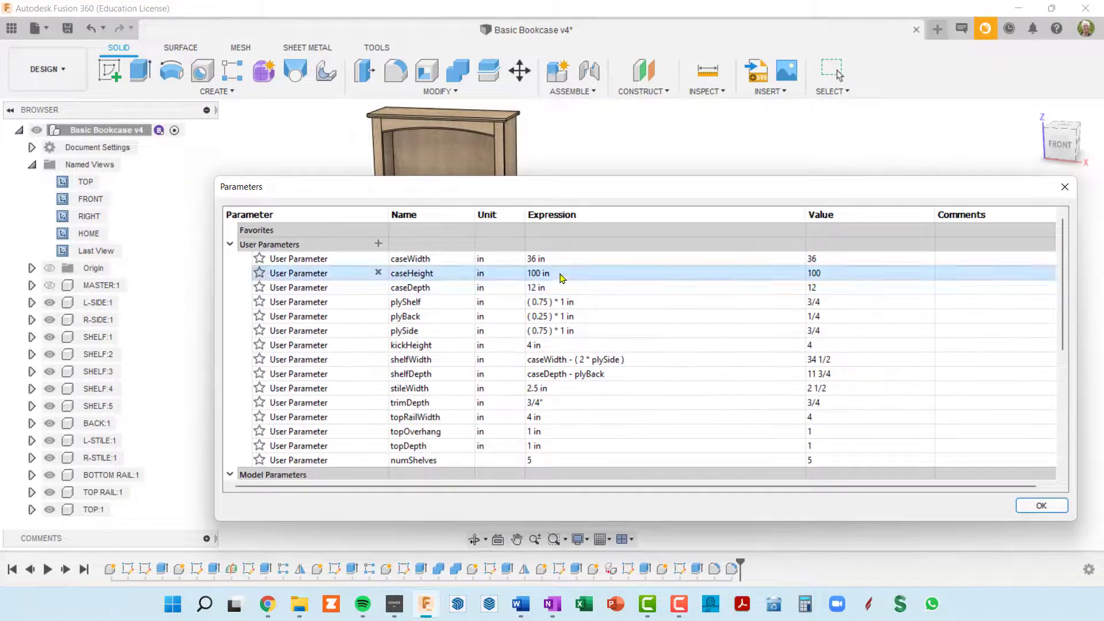
left_click(560, 271)
type("56")
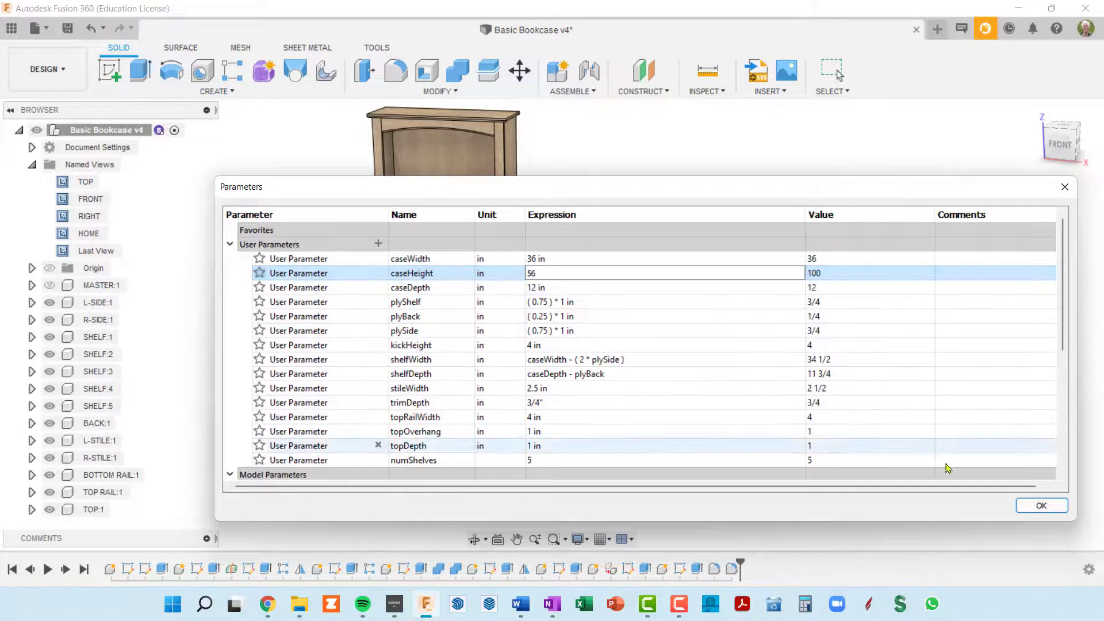
left_click(1040, 506)
middle_click_drag(577, 351, 581, 311)
scroll(581, 311, "up", 1)
middle_click_drag(581, 311, 641, 286, "shift")
scroll(556, 315, "up", 2)
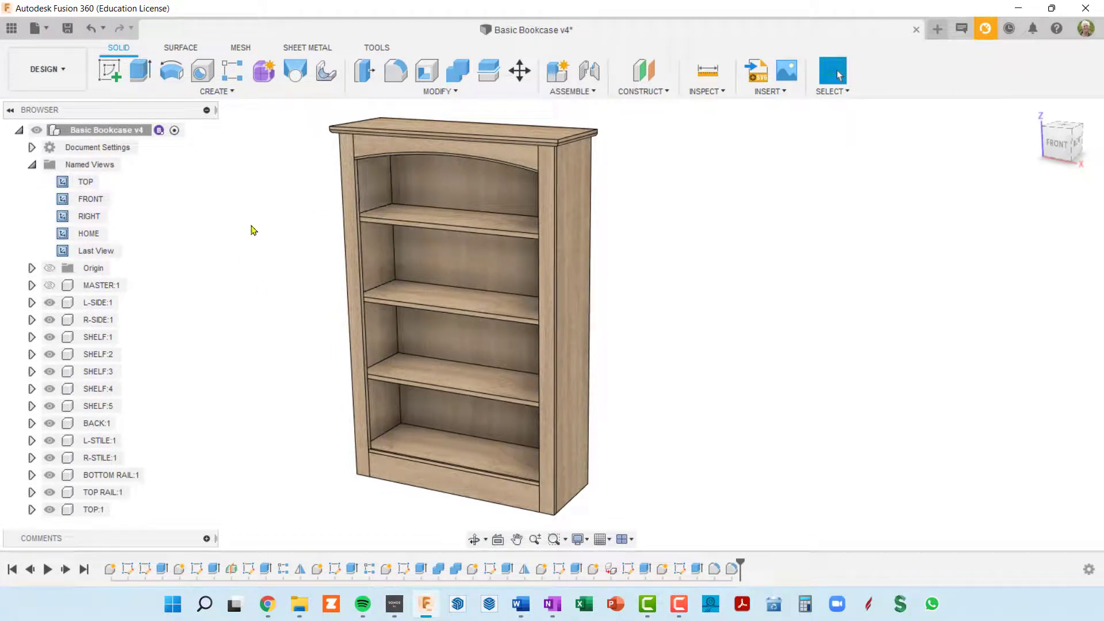
- Activate the L-SIDE component and set the first quantity of its shelf-groove rectangular pattern to the numShelves parameter
left_click(32, 165)
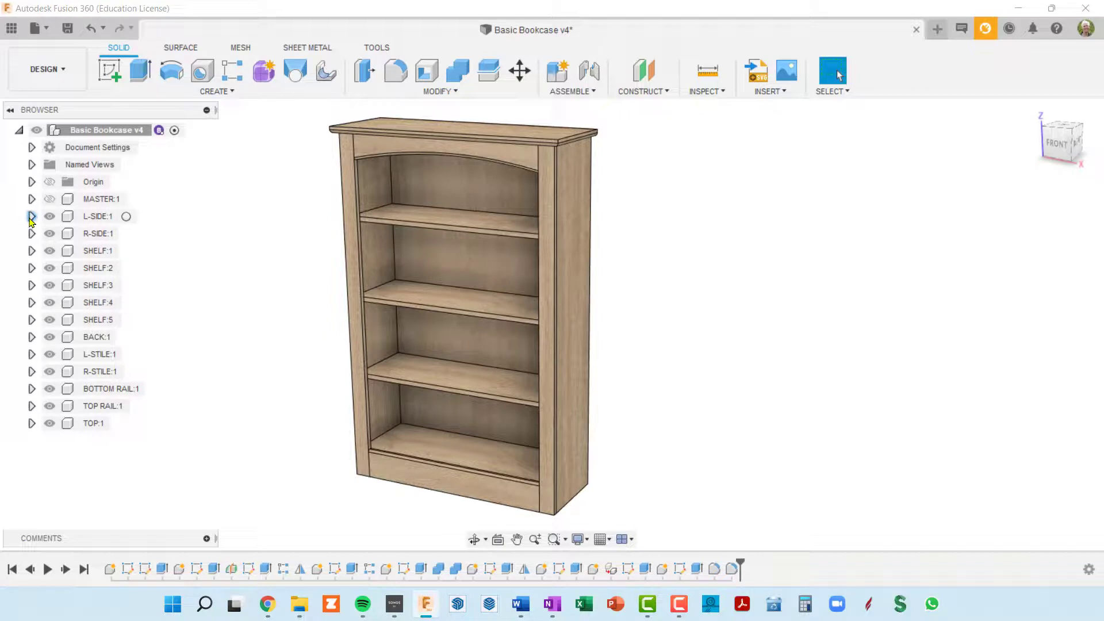
left_click(127, 217)
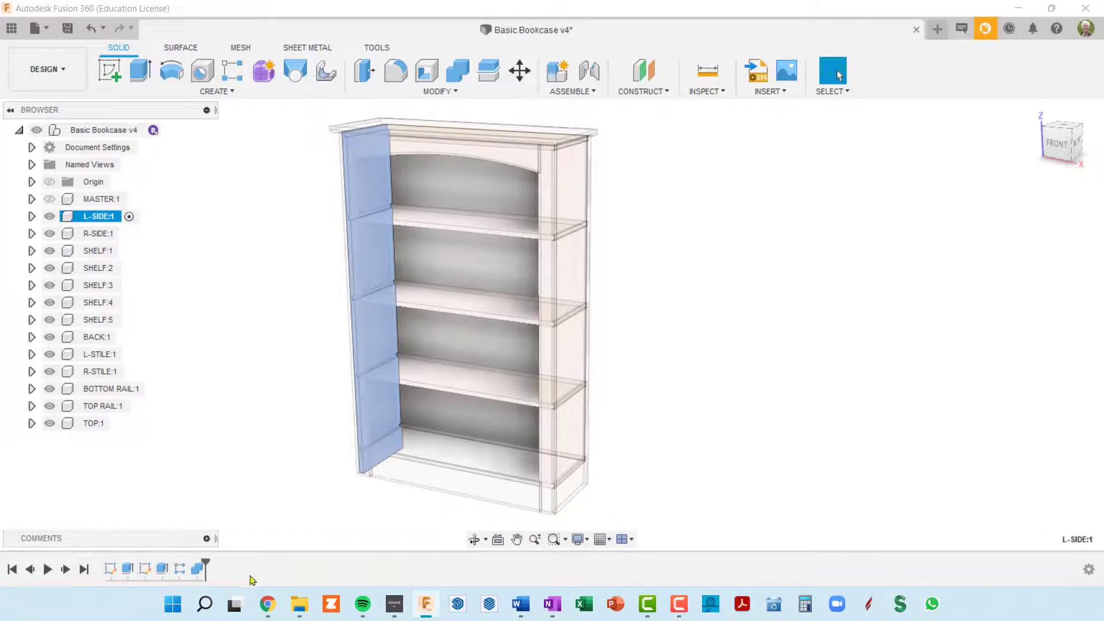
right_click(178, 573)
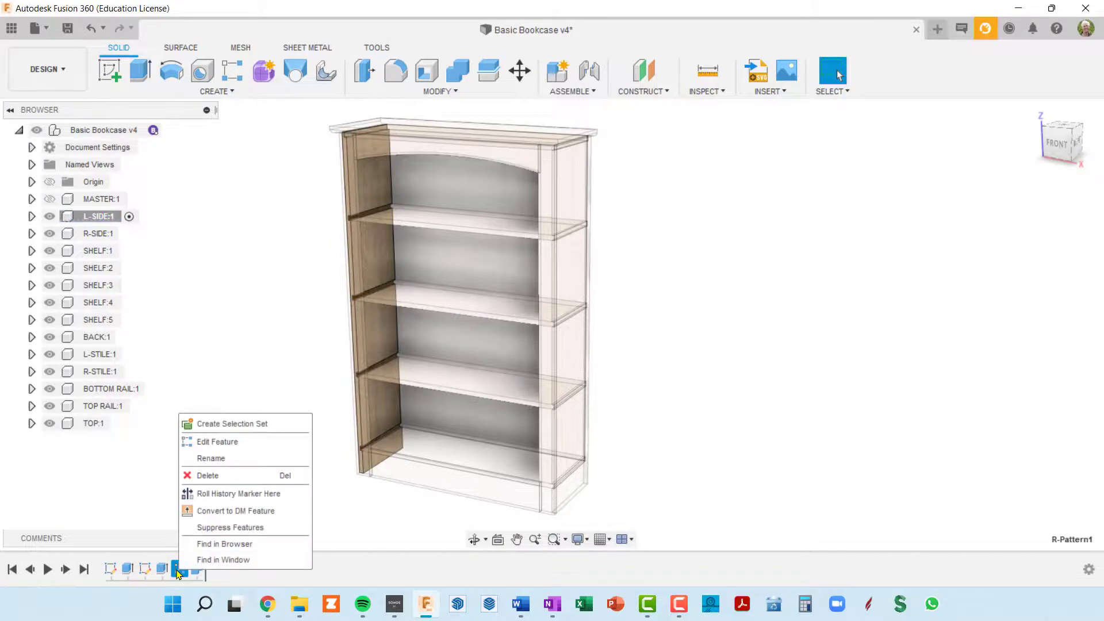
left_click(233, 444)
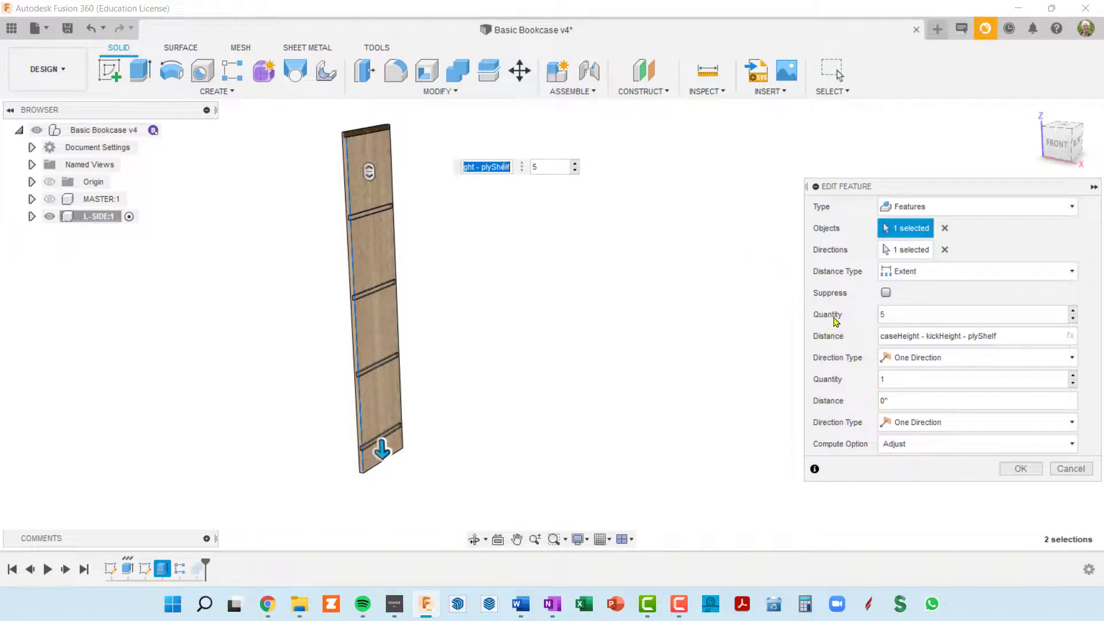
double_click(902, 316)
type("numShelves")
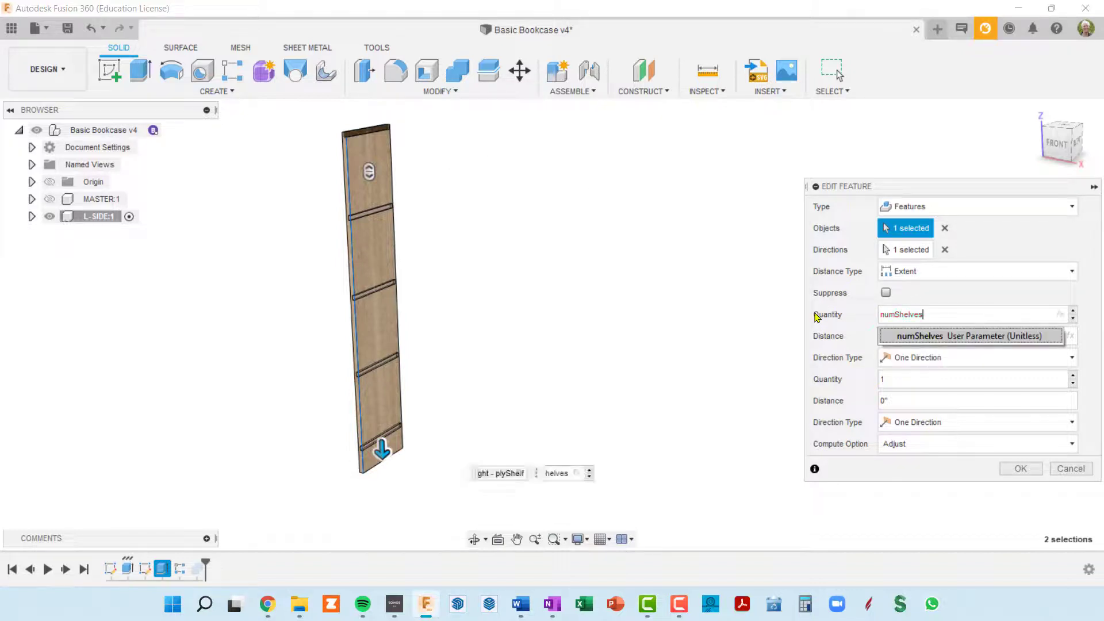
left_click(931, 337)
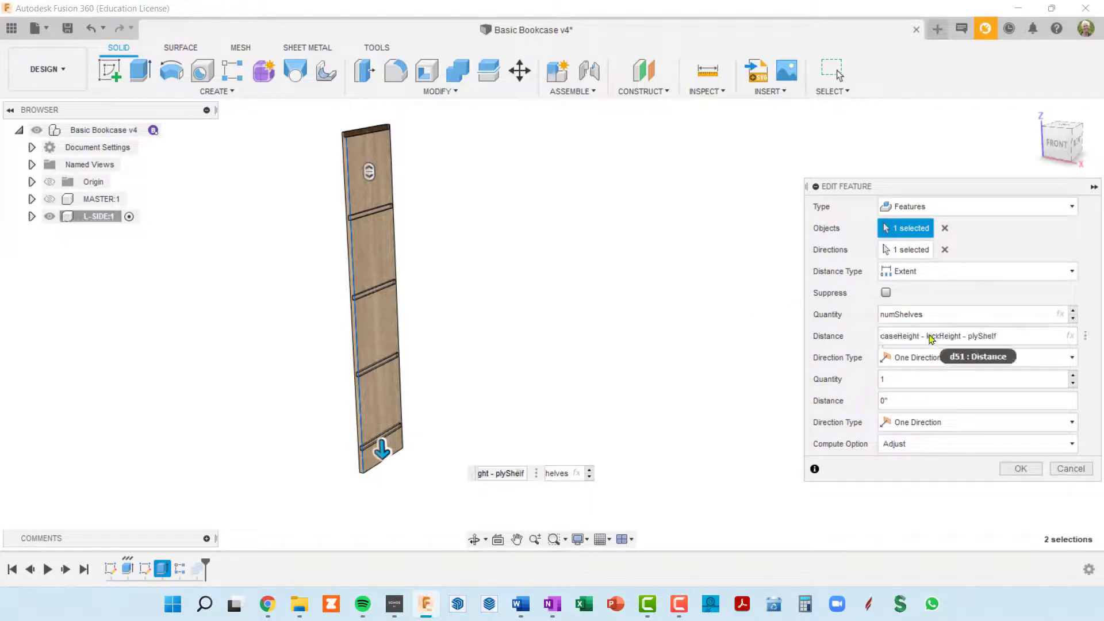
left_click(1021, 468)
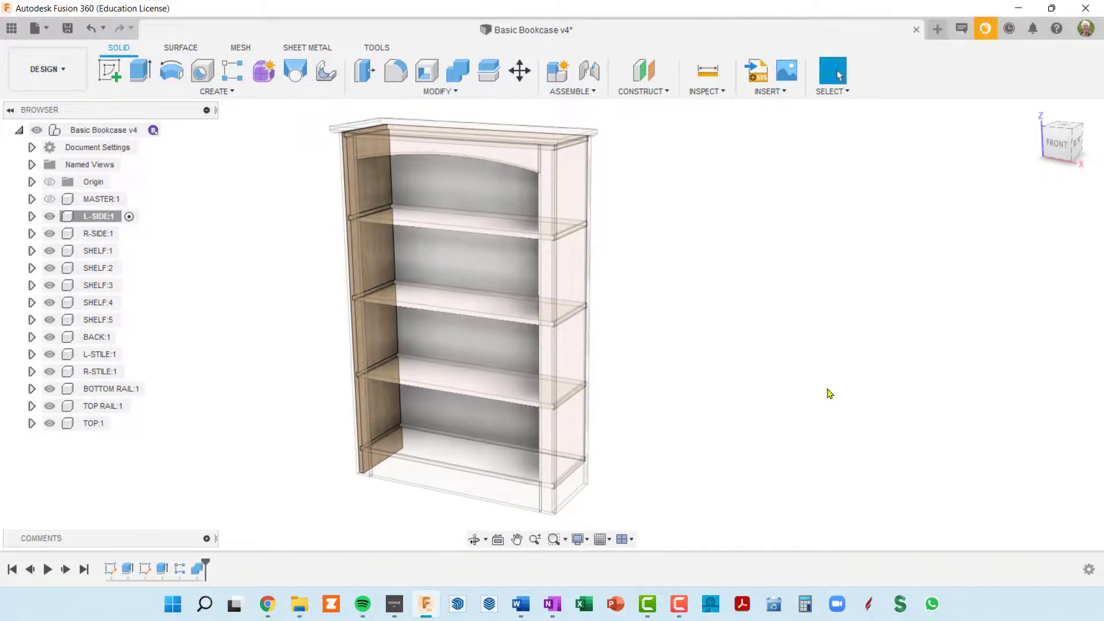
- Set the numShelves user parameter to 10 and check the shelf grooves on the bookcase's side panels
key("p")
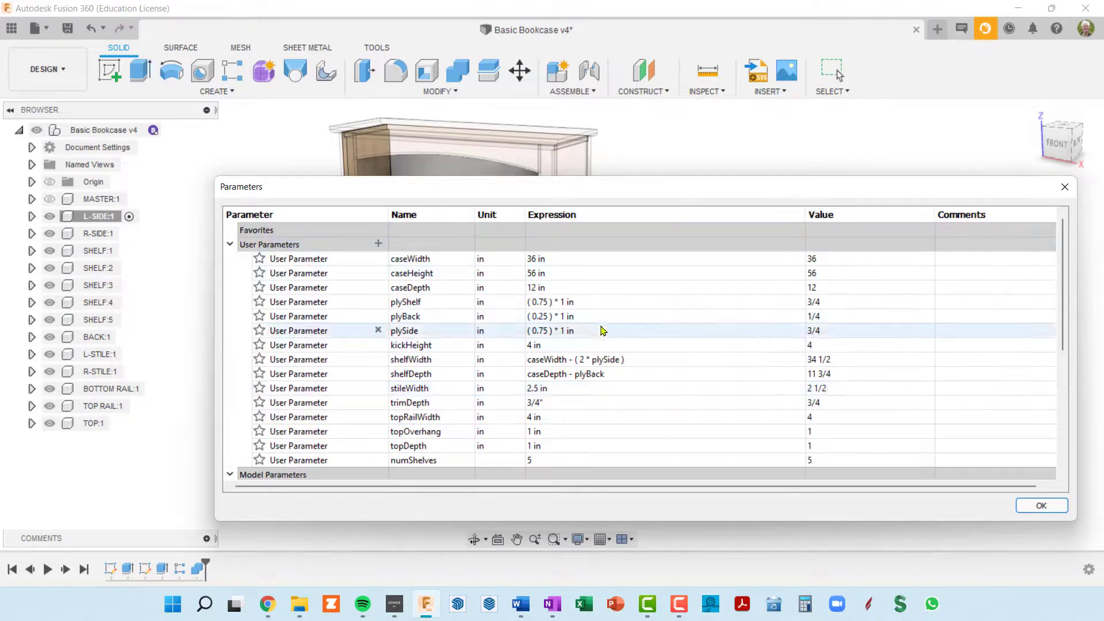
left_click(554, 457)
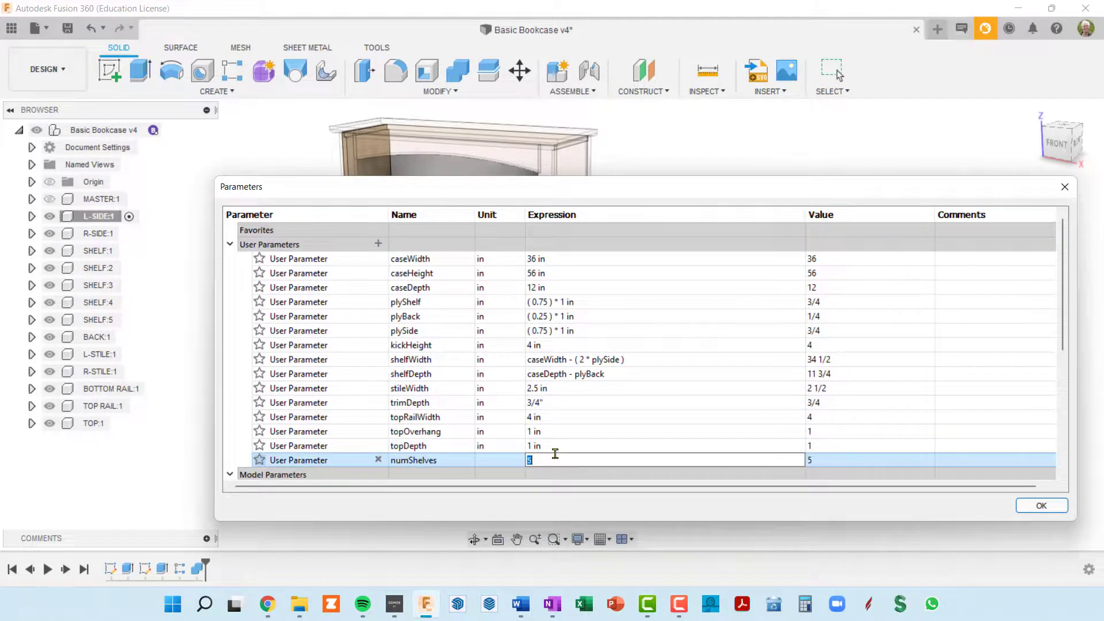
key("Return")
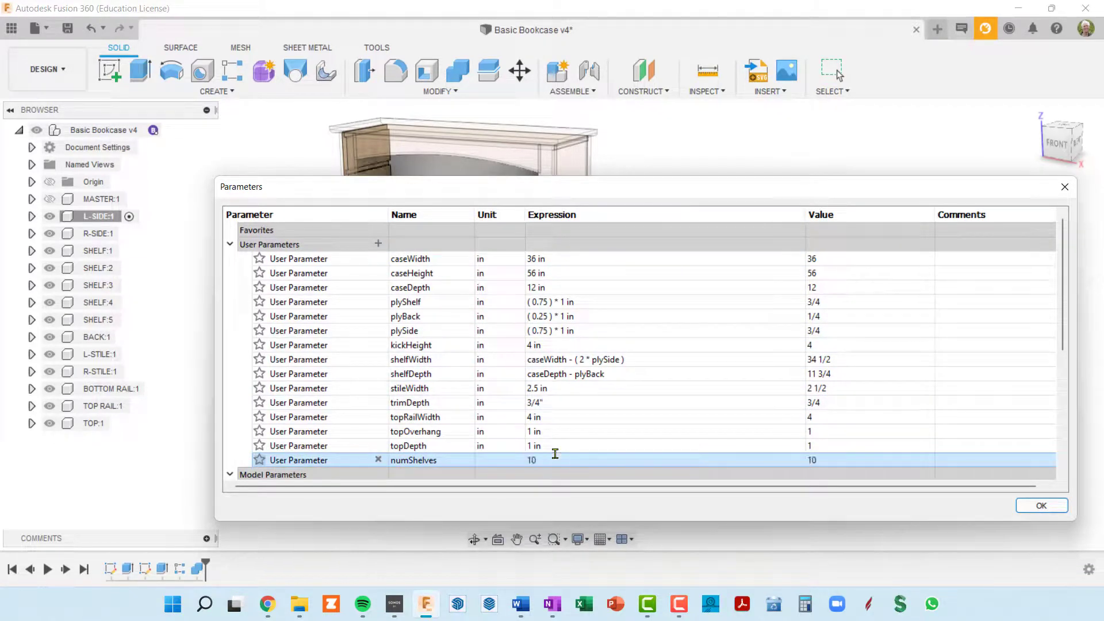
left_click(1042, 506)
scroll(424, 303, "up", 3)
scroll(424, 303, "down", 5)
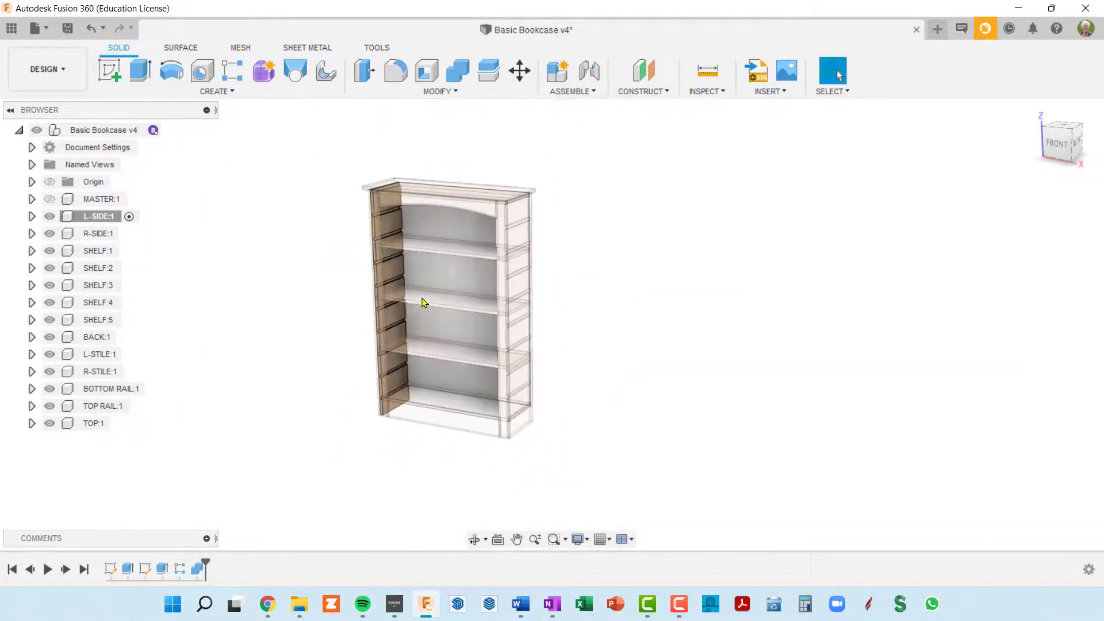
scroll(382, 218, "up", 4)
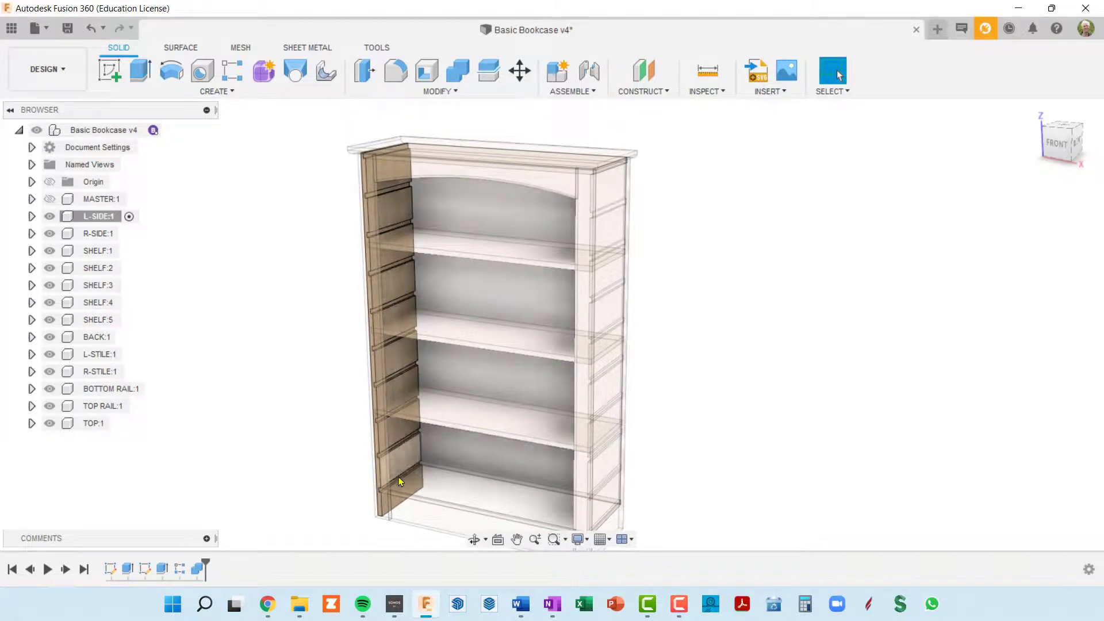
middle_click_drag(490, 363, 545, 320)
scroll(524, 214, "down", 4)
middle_click_drag(523, 217, 512, 224, "shift")
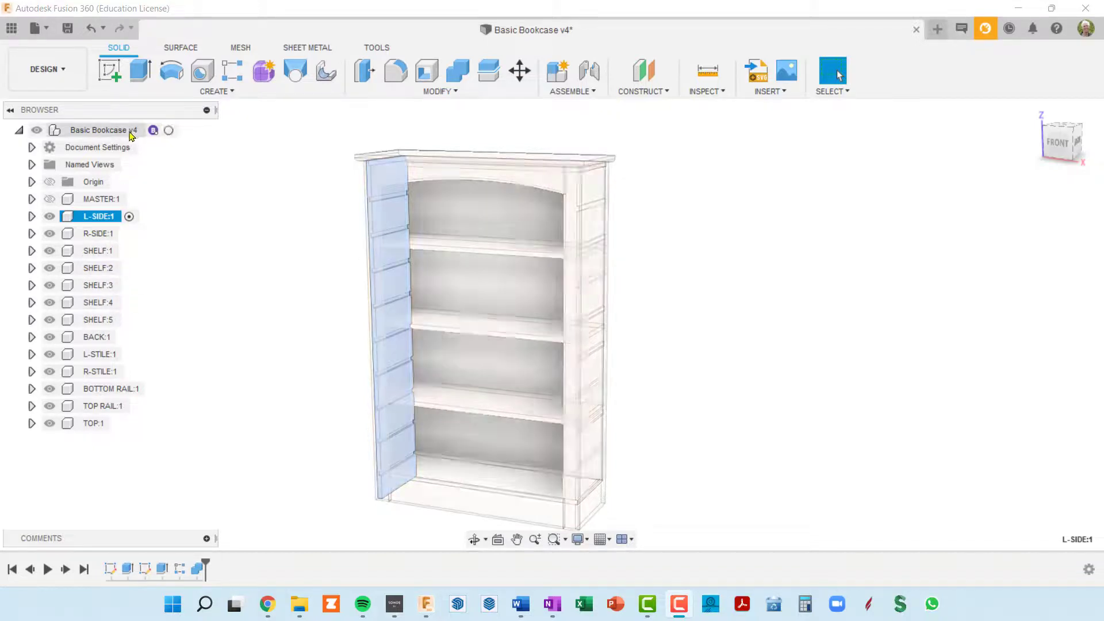
- Activate the top-level Basic Bookcase component and set the shelf component pattern's first quantity to the numShelves parameter
left_click(169, 132)
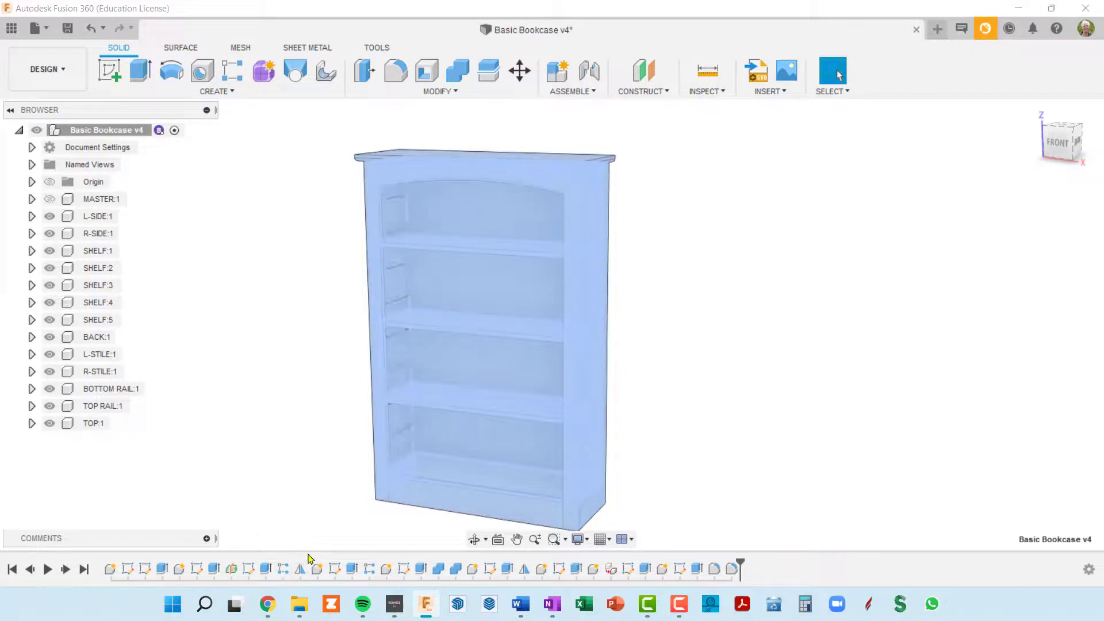
left_click(369, 569)
right_click(369, 570)
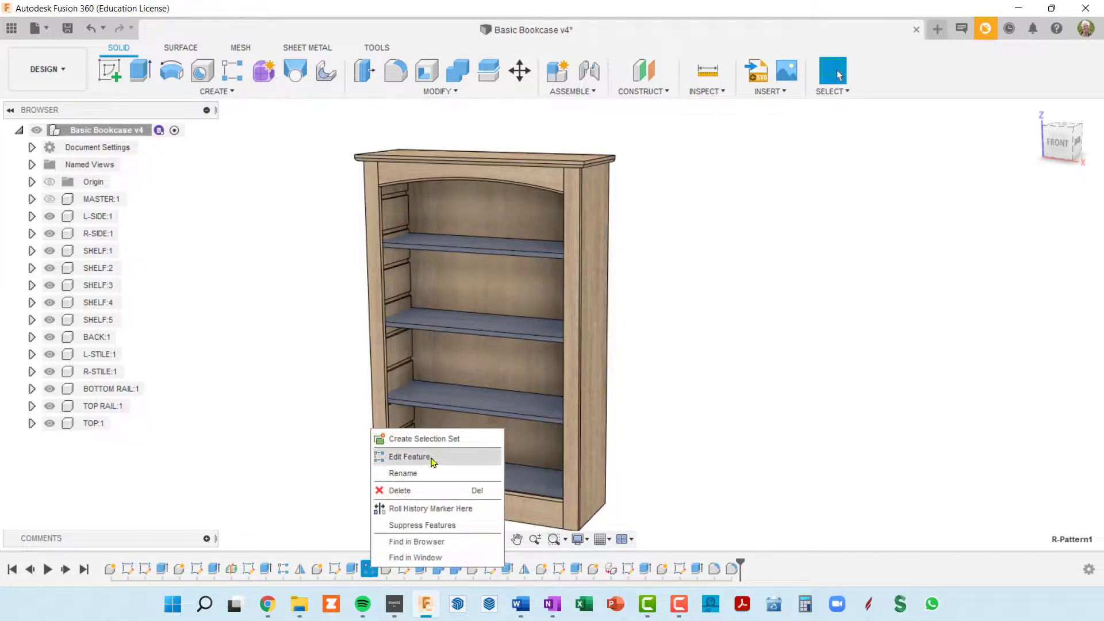
left_click(490, 456)
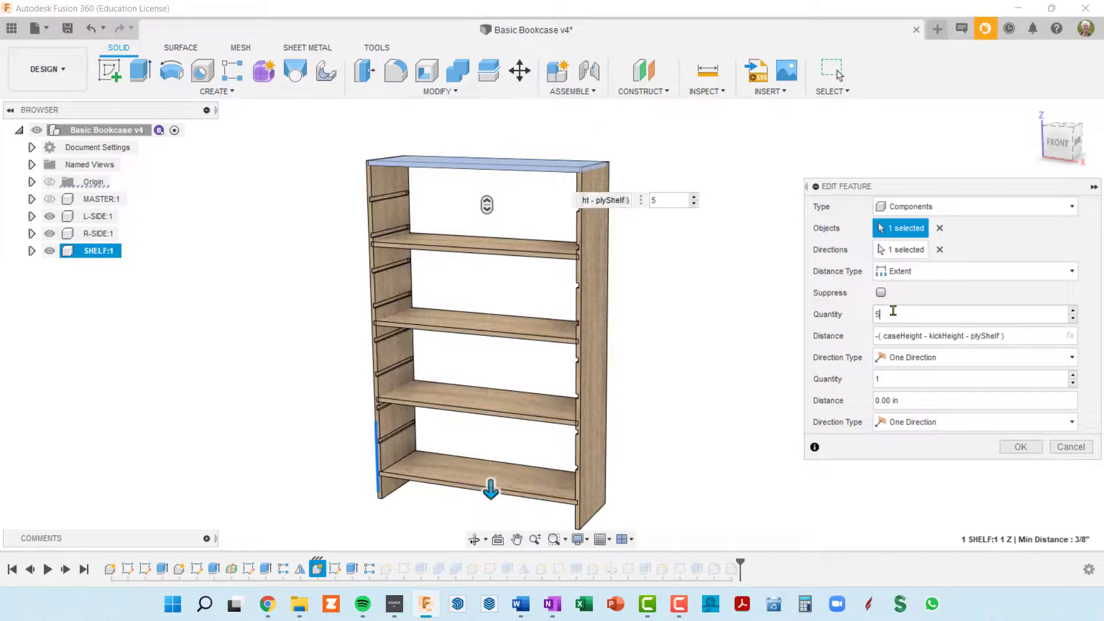
type("nu")
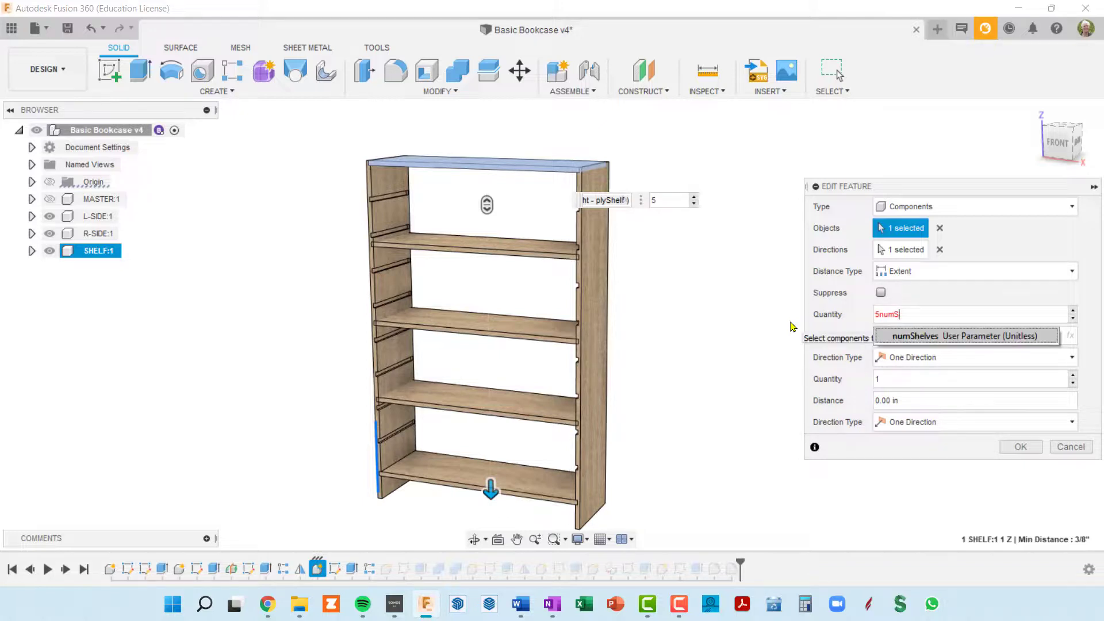
type("mS")
left_click(922, 336)
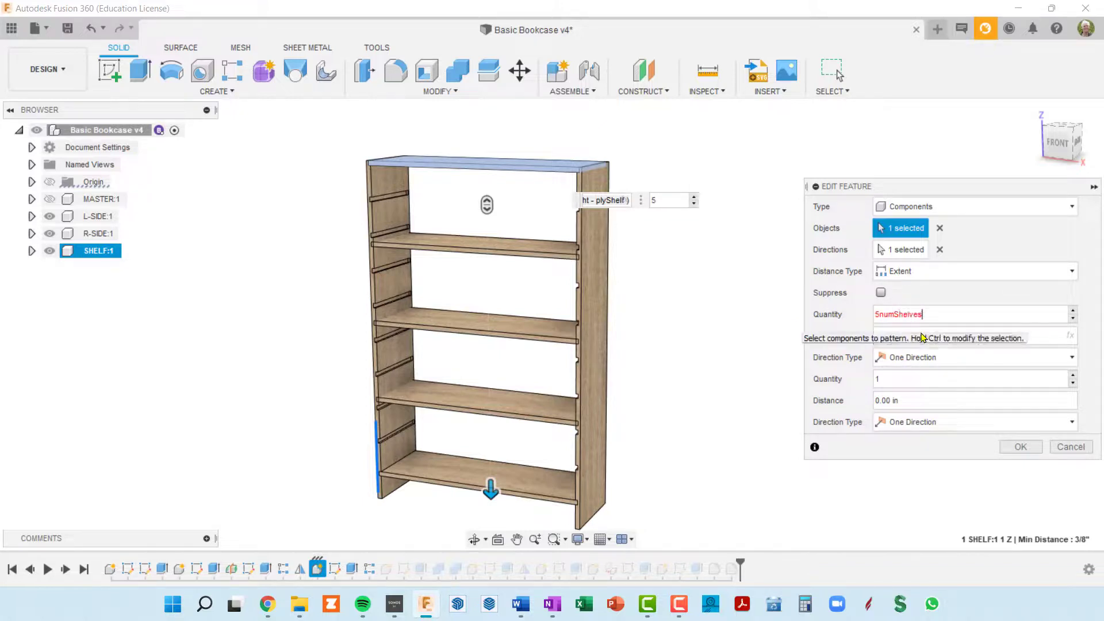
key("Delete")
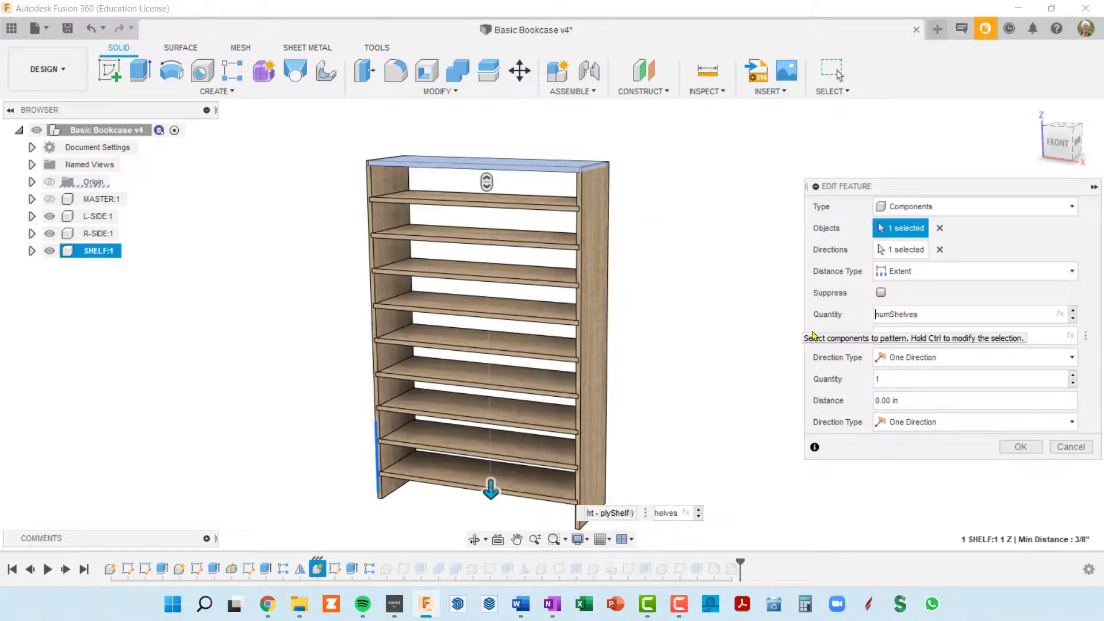
middle_click_drag(463, 312, 406, 279)
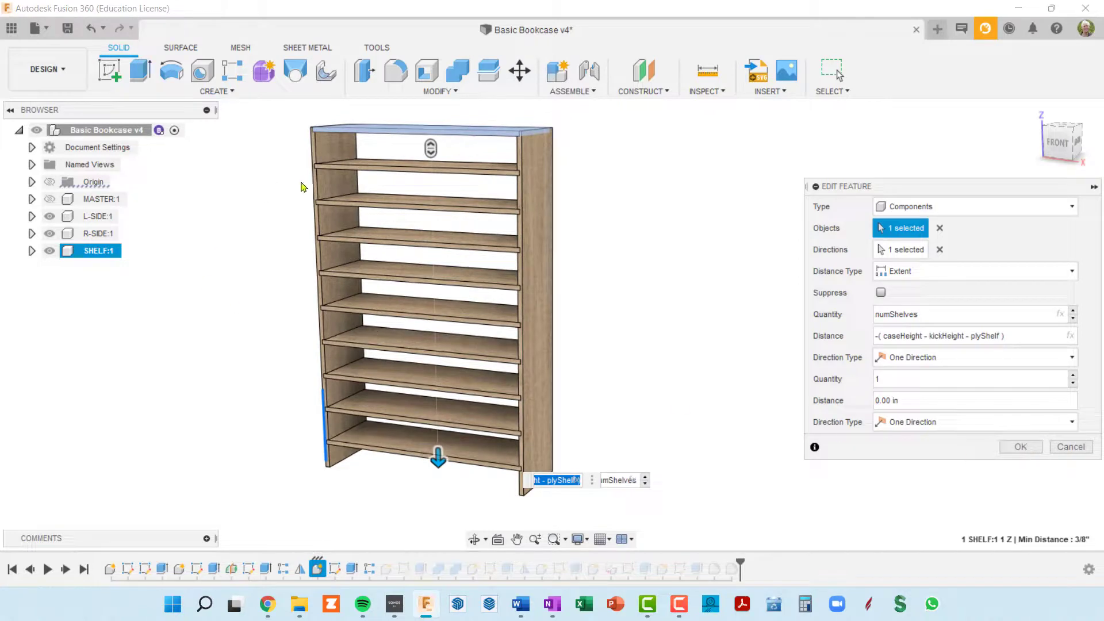
scroll(308, 181, "up", 3)
scroll(322, 171, "down", 3)
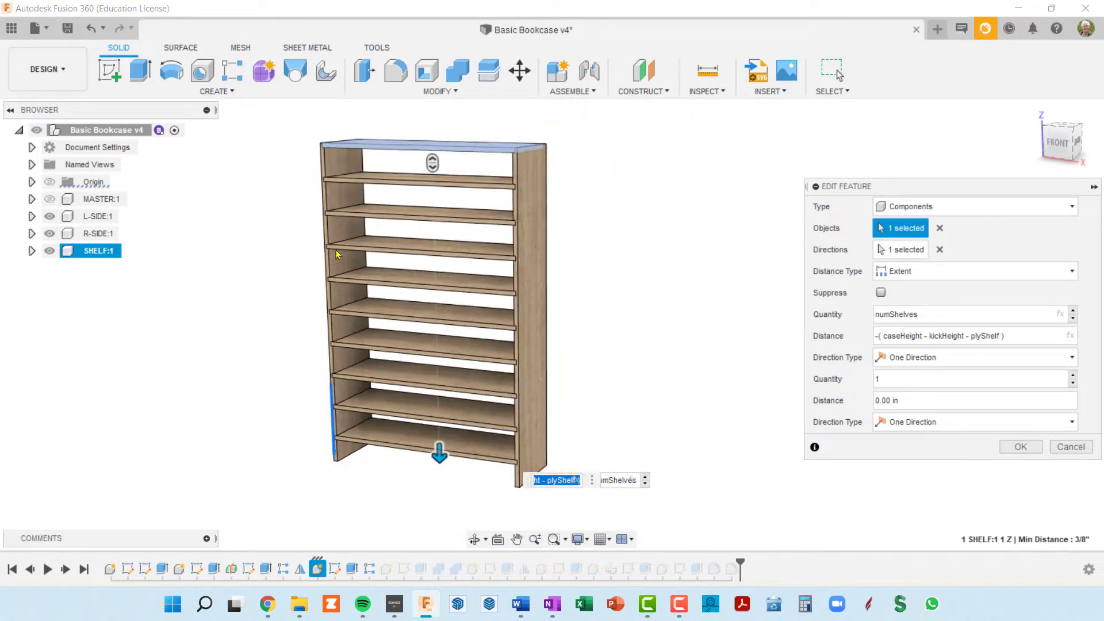
key("Tab")
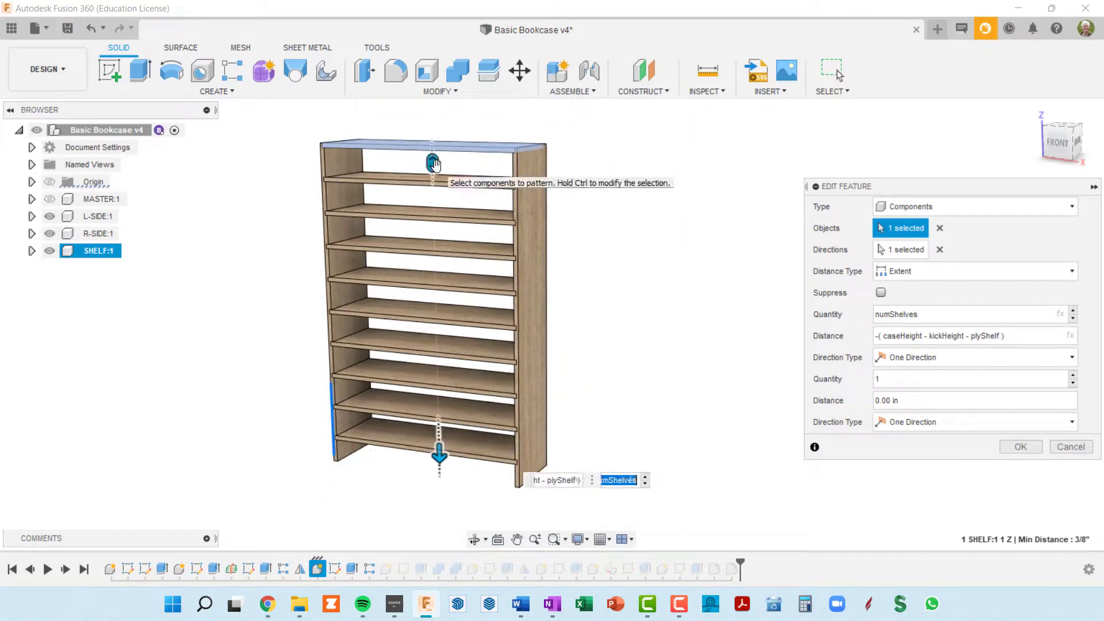
left_click(1020, 448)
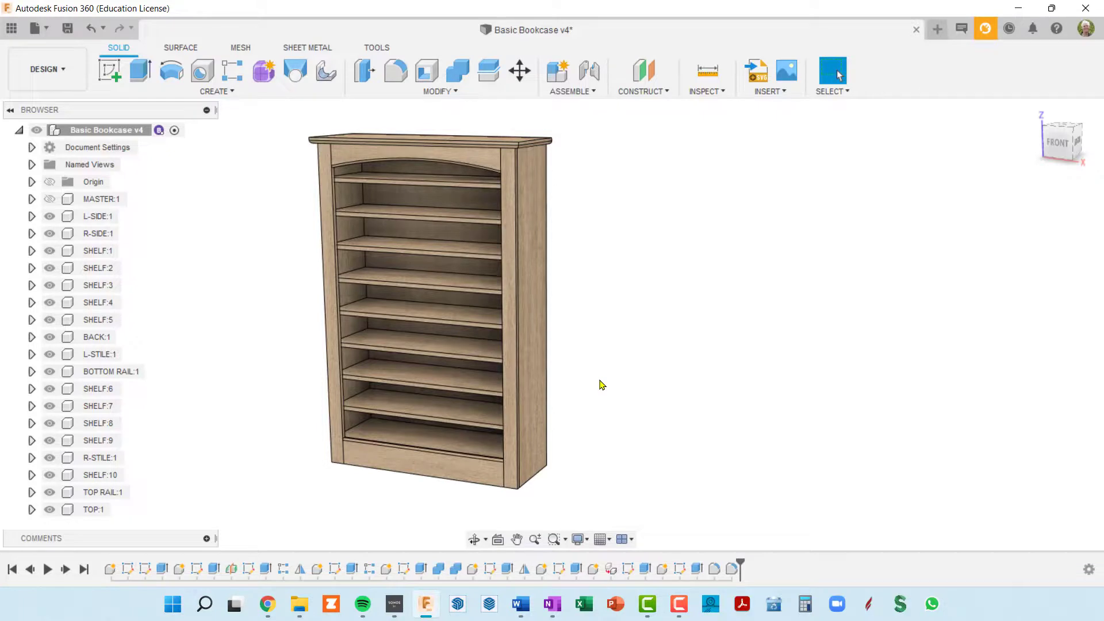
- Set the numShelves user parameter to 7 and check the shelves in the bookcase
key("shift+p")
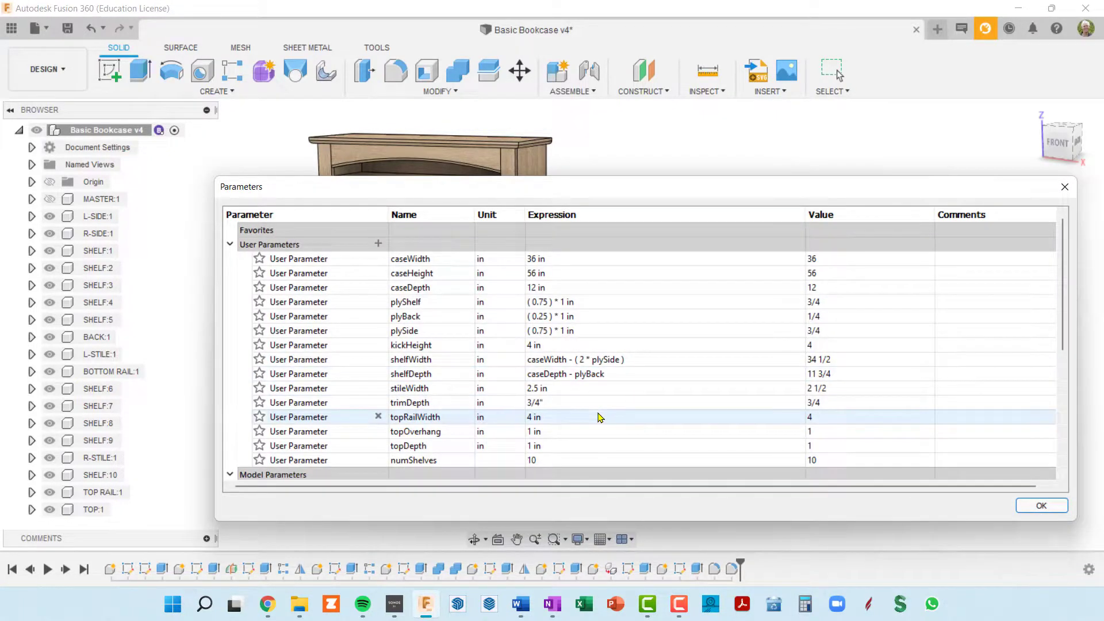
left_click(546, 462)
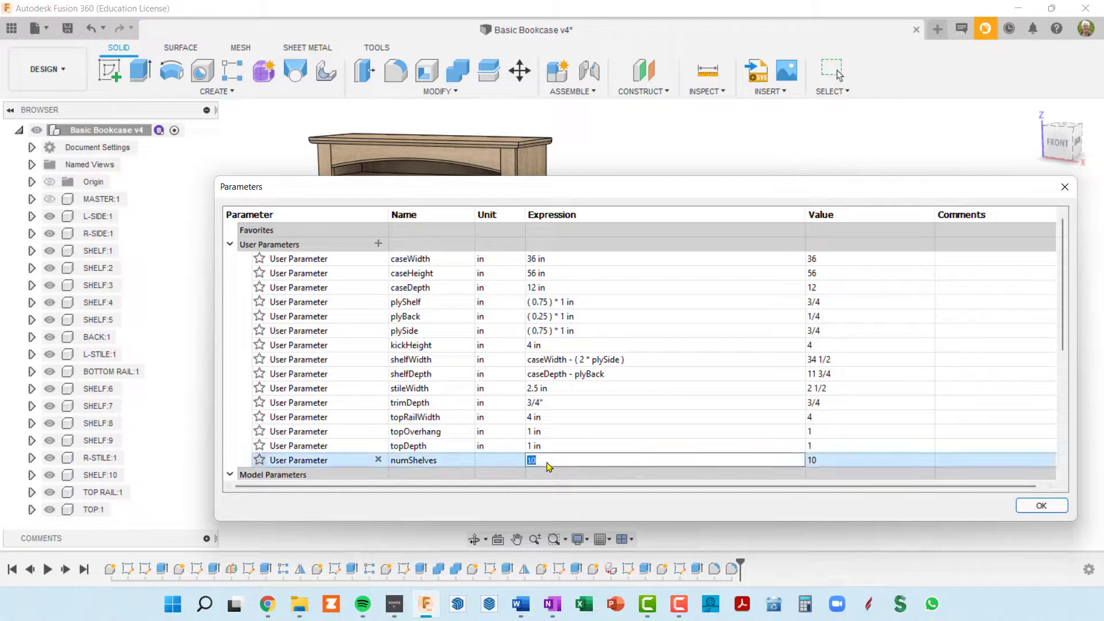
key("Return")
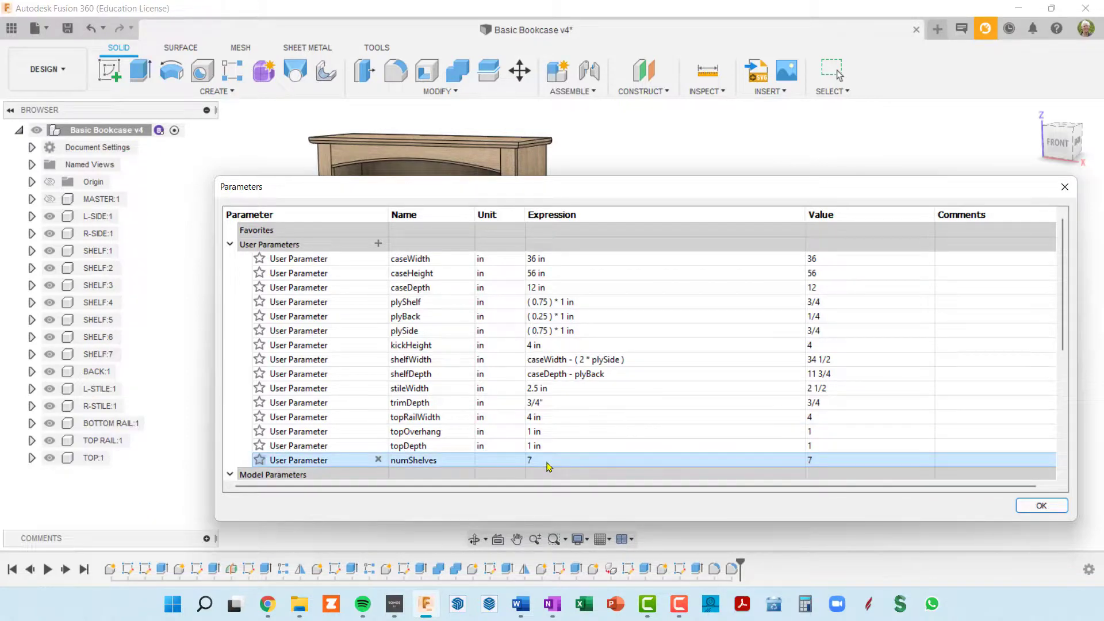
left_click(1065, 190)
middle_click_drag(639, 375, 660, 332)
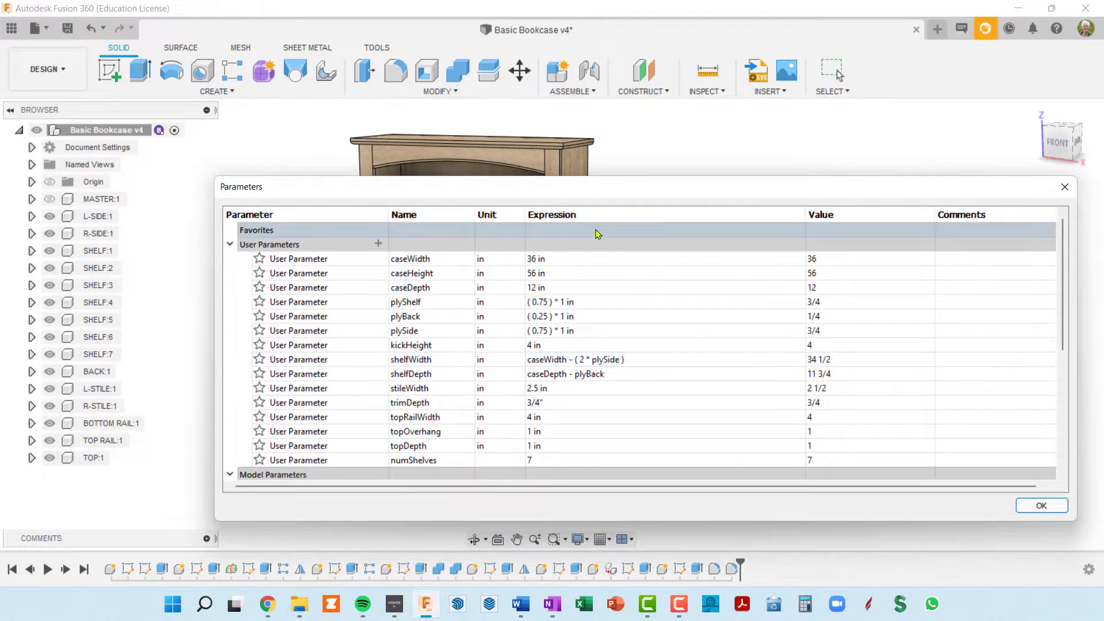
- Set the caseWidth user parameter to 100 in and check the widened bookcase
double_click(558, 259)
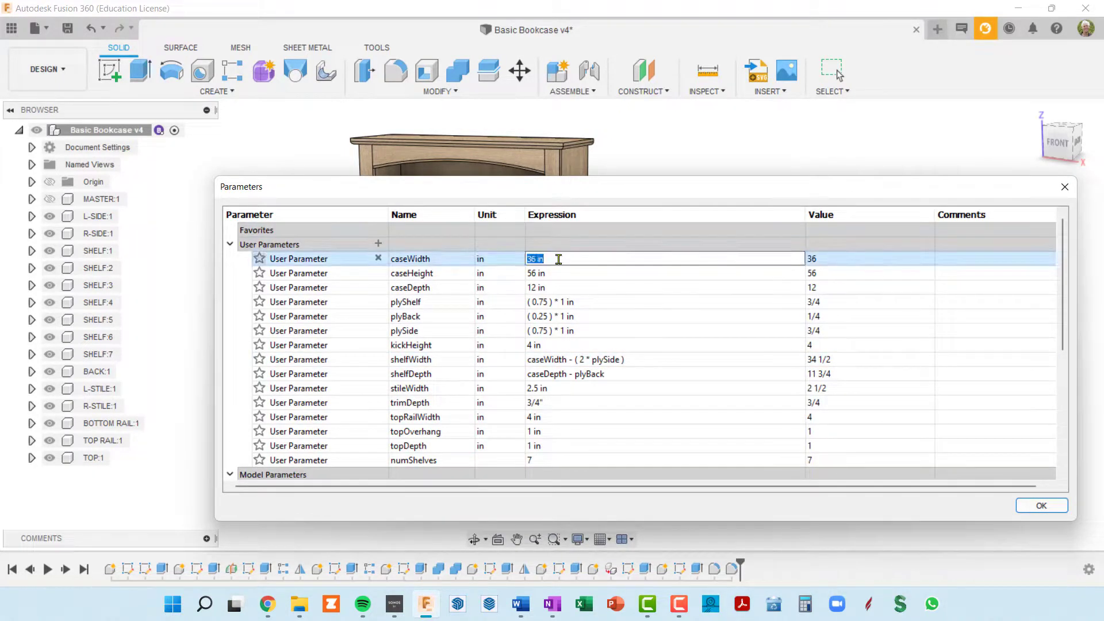
type("100")
key("Return")
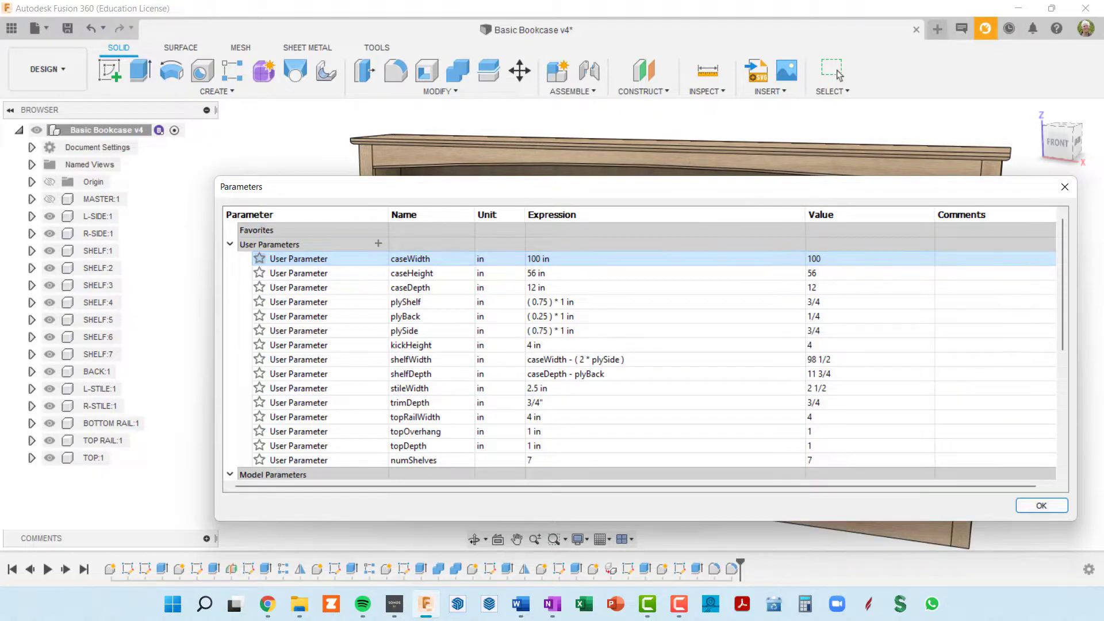
left_click(1041, 505)
middle_click_drag(924, 446, 540, 253, "shift")
scroll(514, 171, "up", 3)
scroll(514, 172, "down", 3)
mouse_move(495, 204)
middle_mouse_down("shift")
mouse_move(629, 211)
mouse_move(505, 249)
middle_mouse_up("shift")
scroll(588, 249, "down", 2)
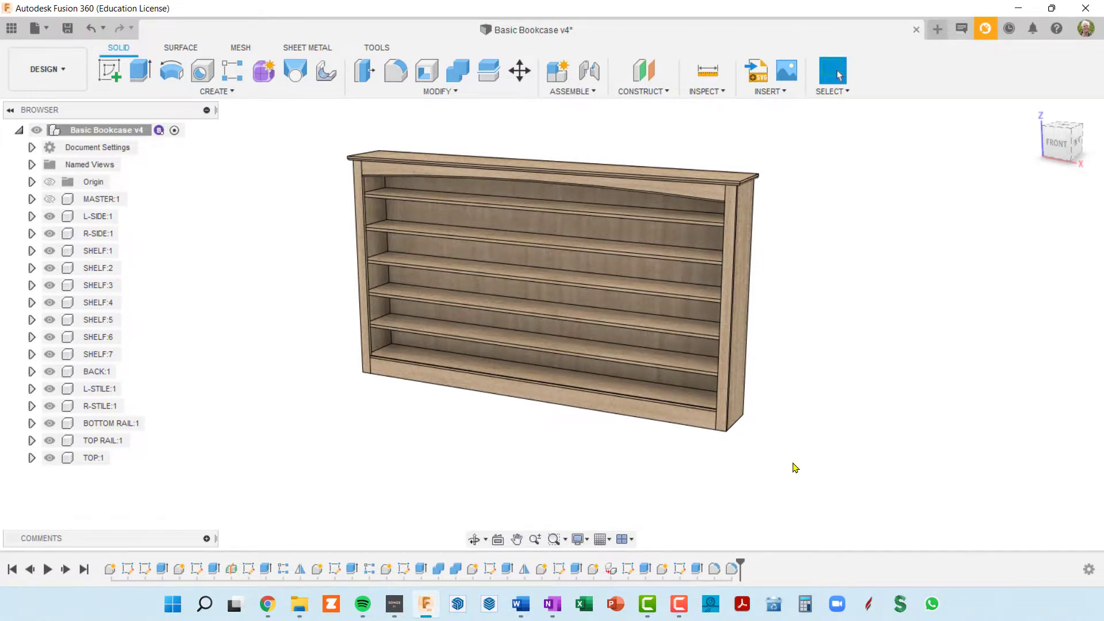
- Set the caseHeight user parameter to 150 in and check the whole resized bookcase
key("shift+p")
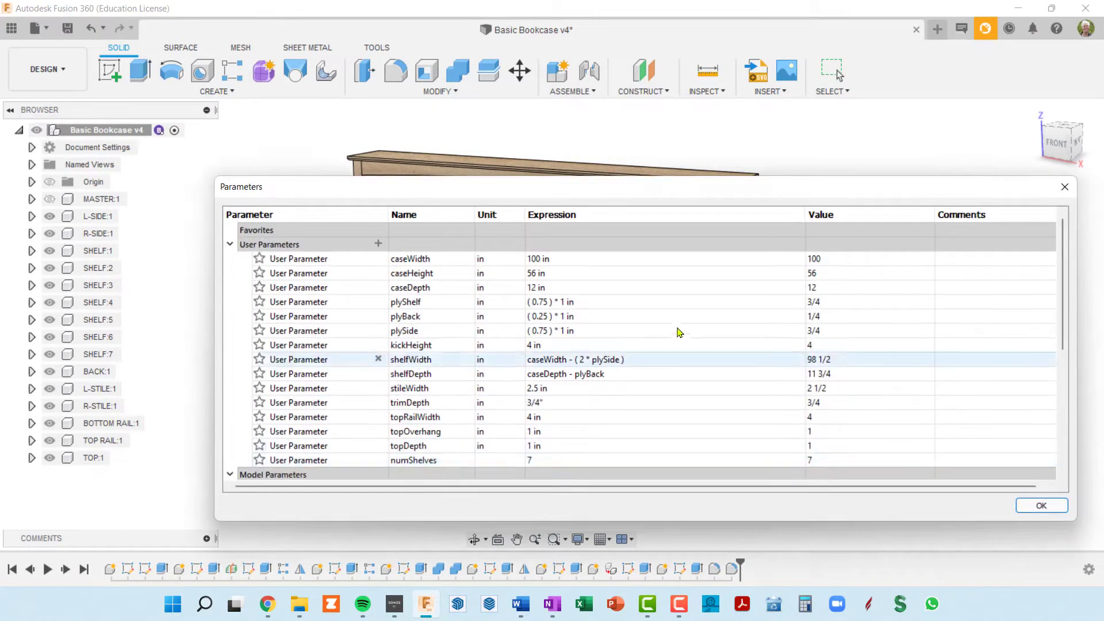
left_click(576, 274)
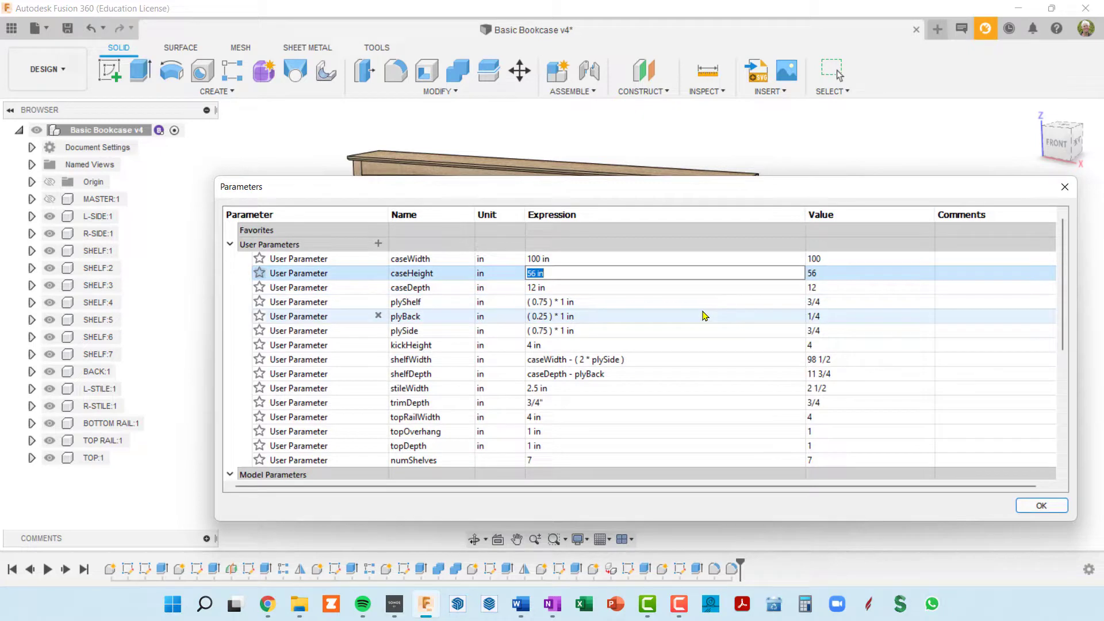
key("Home")
type("150")
key("Return")
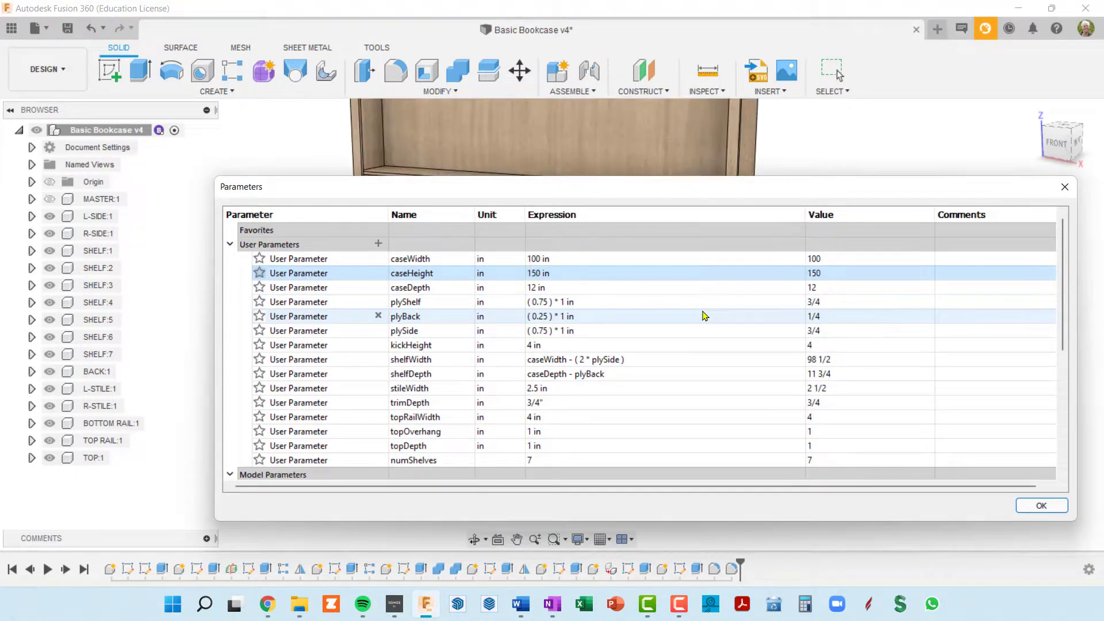
left_click(870, 140)
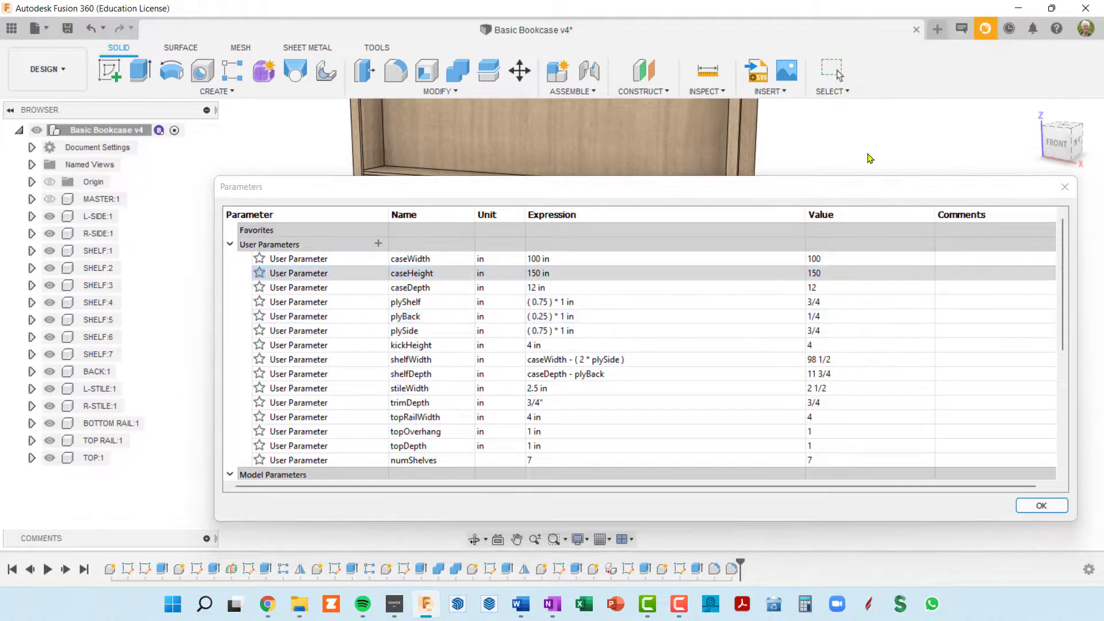
left_click(1041, 505)
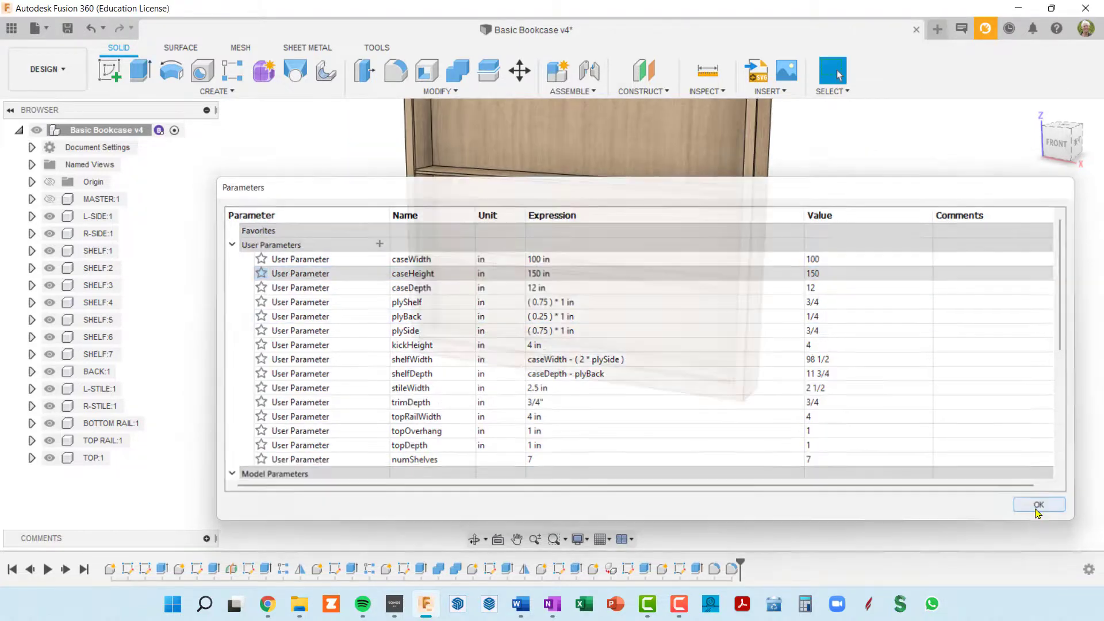
middle_click_drag(790, 377, 700, 437)
scroll(737, 390, "down", 4)
middle_click_drag(746, 353, 665, 345)
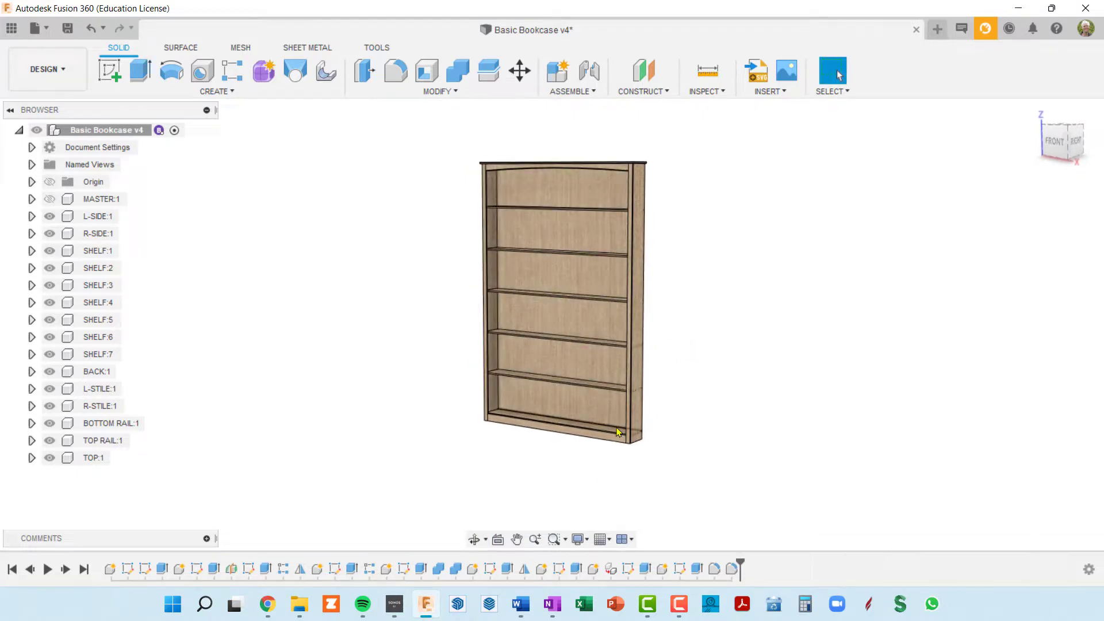
- Set the numShelves user parameter to 10 and check the enlarged bookcase from the back and front
key("shift+p")
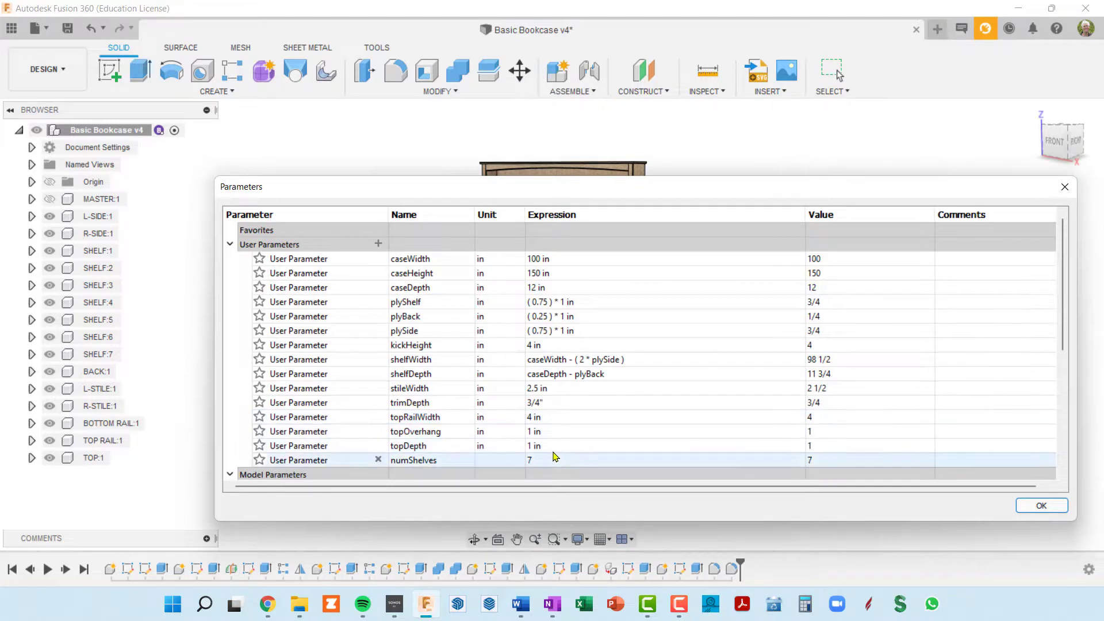
left_click(554, 459)
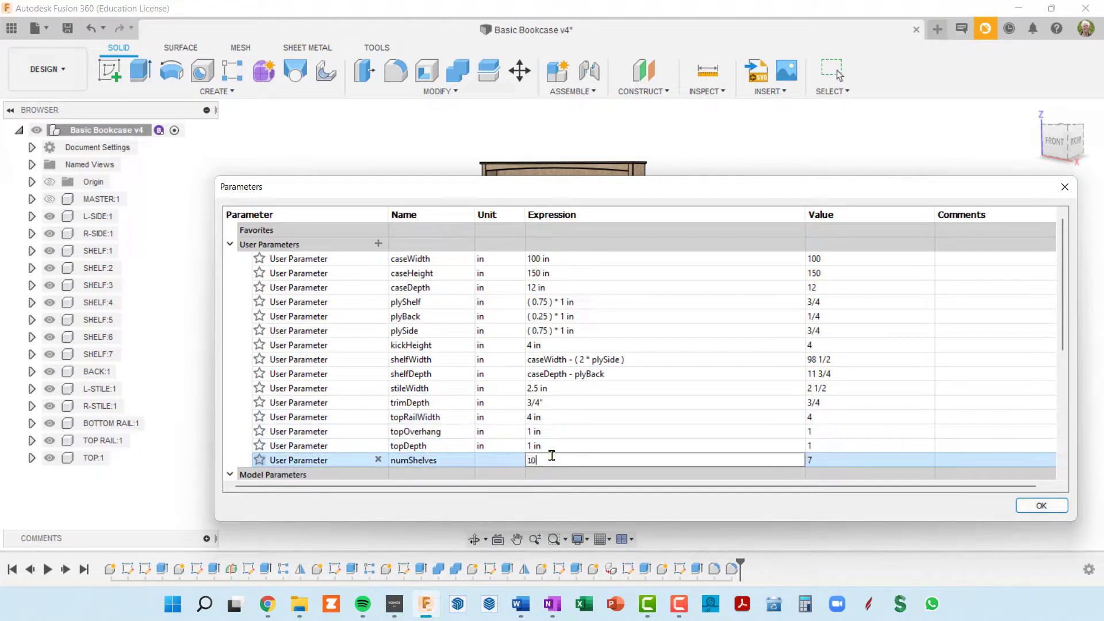
type("10")
key("Return")
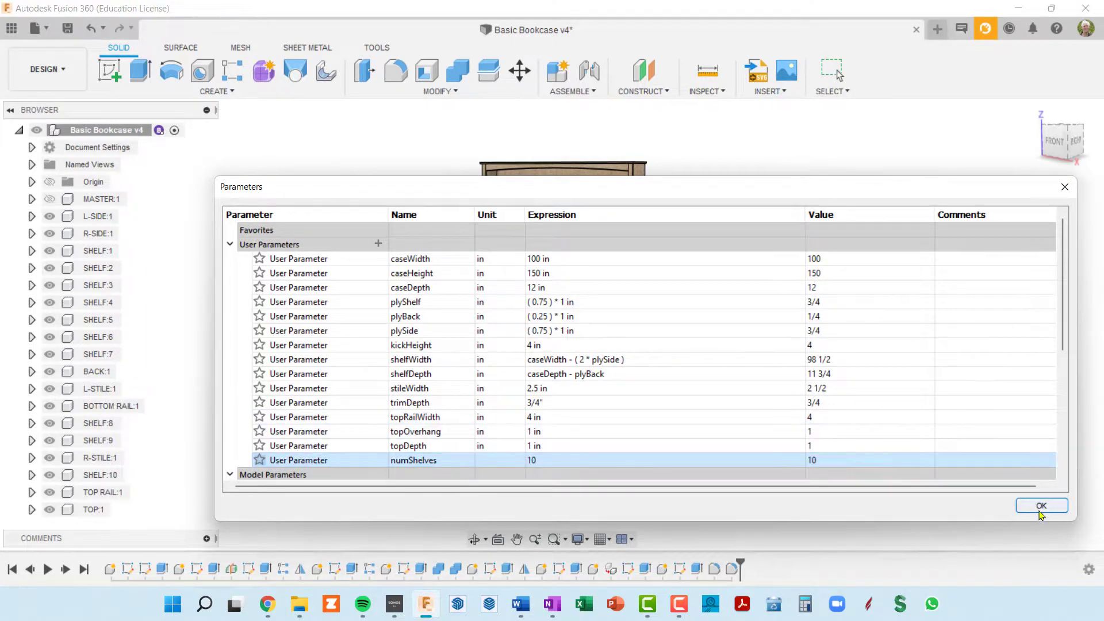
left_click(1040, 506)
middle_click_drag(581, 306, 552, 305, "shift")
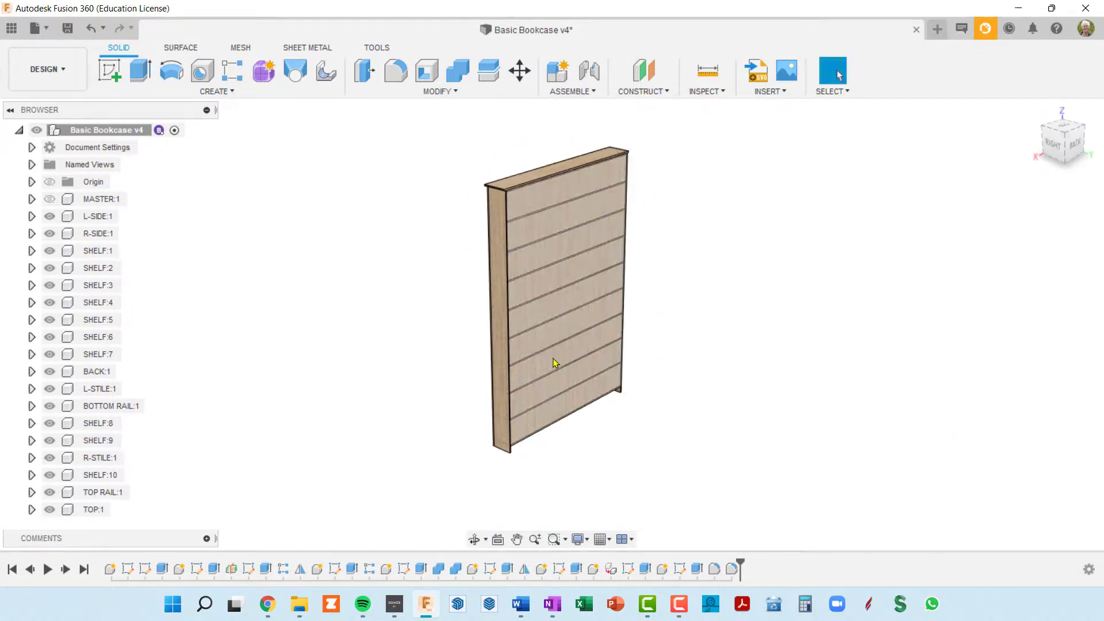
middle_click_drag(553, 362, 720, 350, "shift")
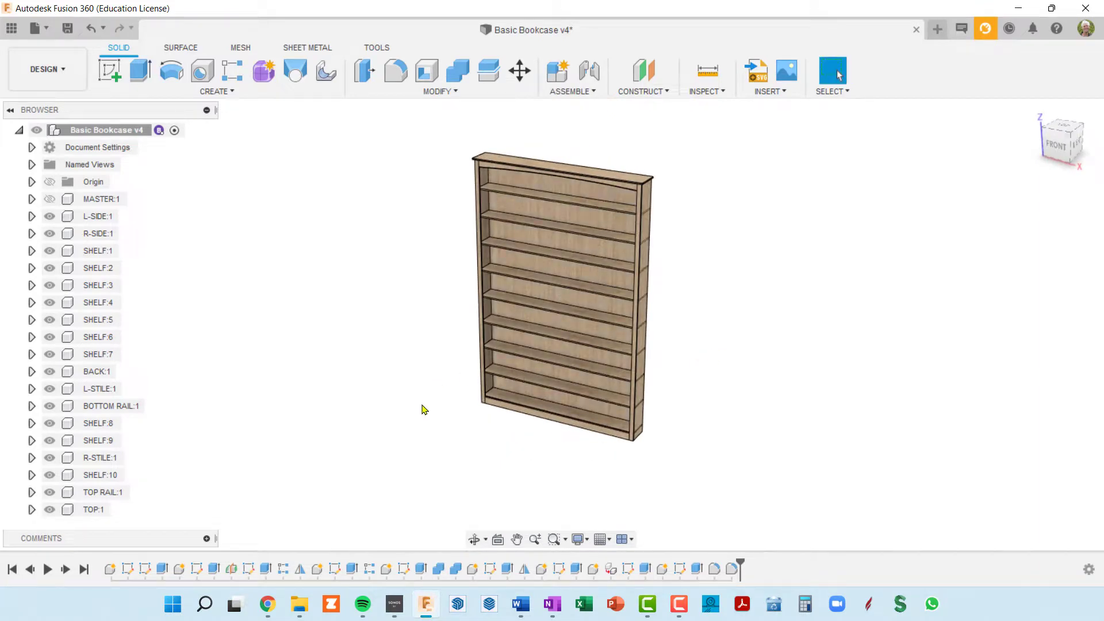
scroll(477, 410, "up", 2)
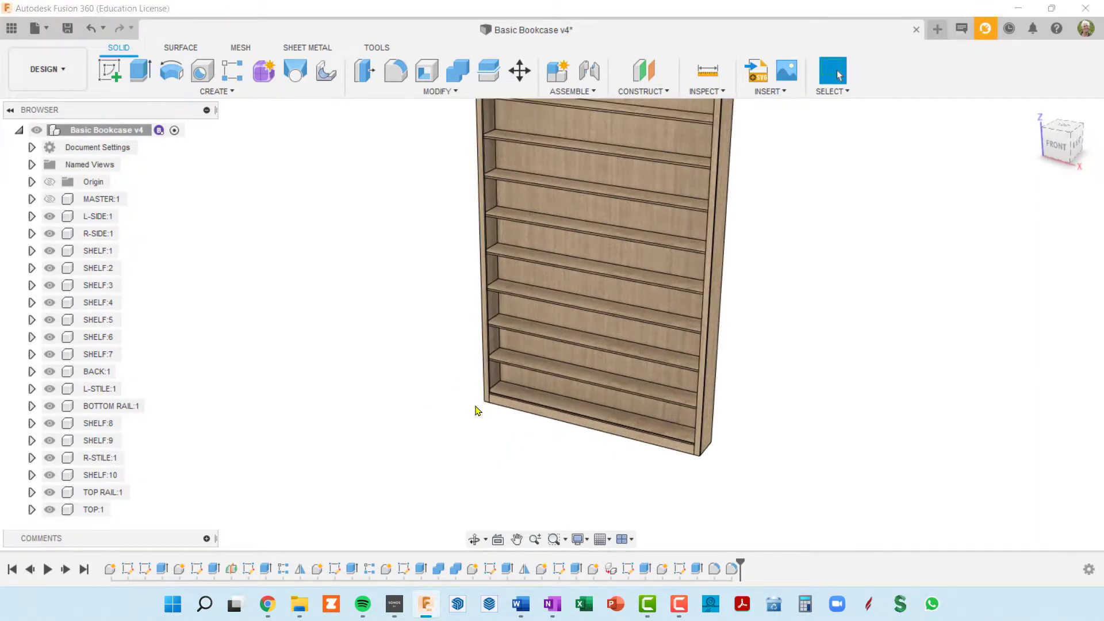
- Set the caseDepth user parameter to 24 in and close the parameter list
key("p")
left_click(581, 287)
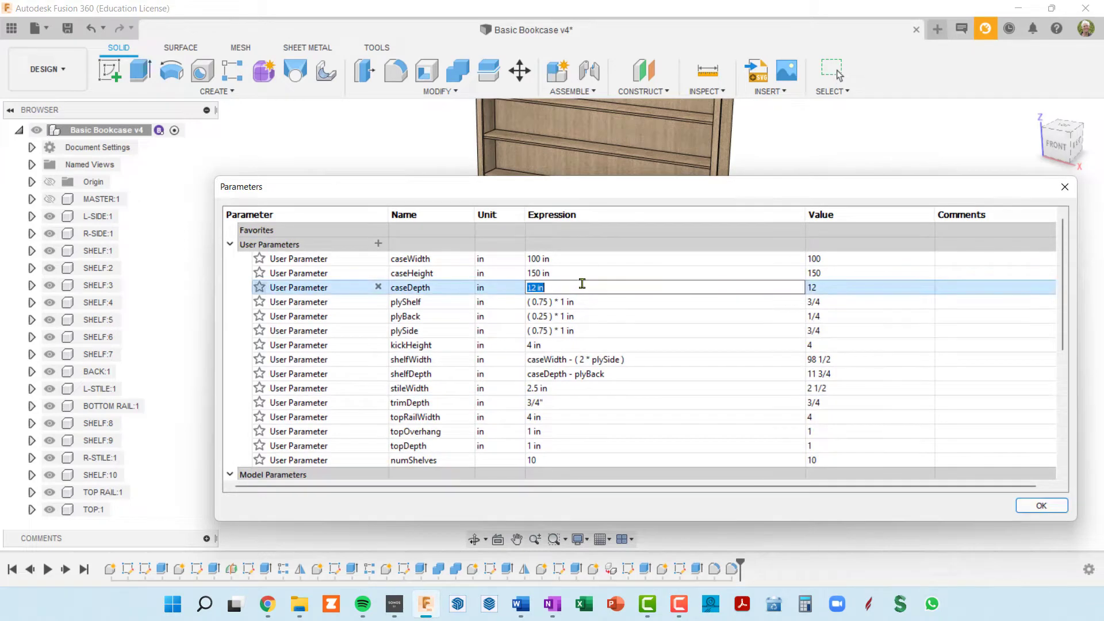
type("24")
key("Return")
left_click(1041, 505)
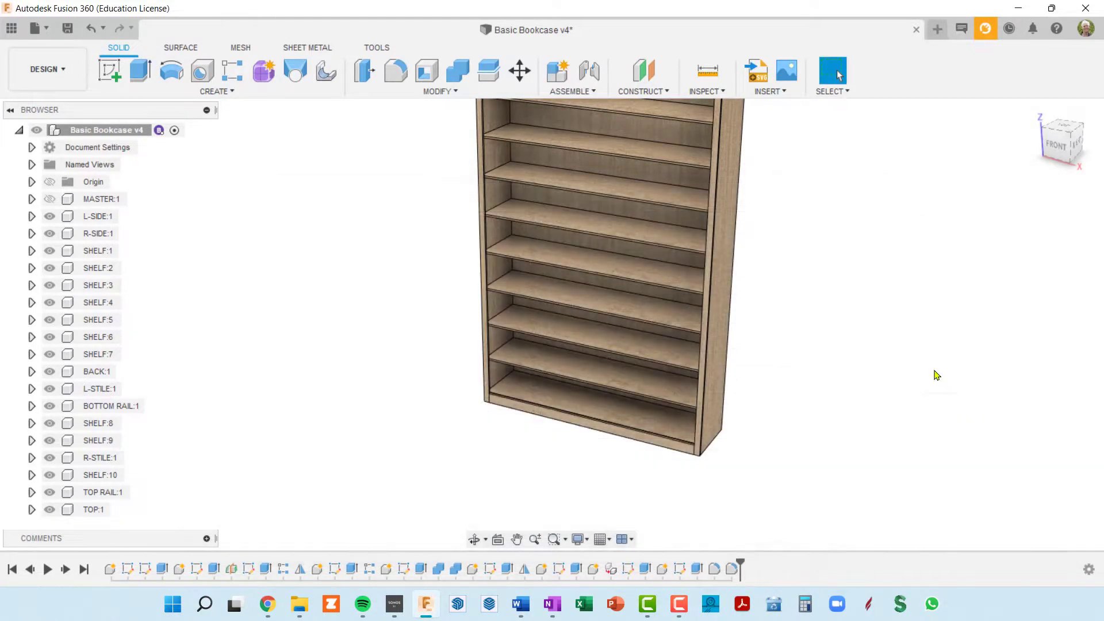
- Examine the deepened bookcase from several angles, checking its top, arched rail, stiles and shelves
middle_click_drag(933, 375, 633, 298, "shift")
scroll(406, 205, "up", 3)
middle_click_drag(407, 206, 561, 168, "shift")
scroll(432, 122, "up", 3)
scroll(426, 131, "down", 3)
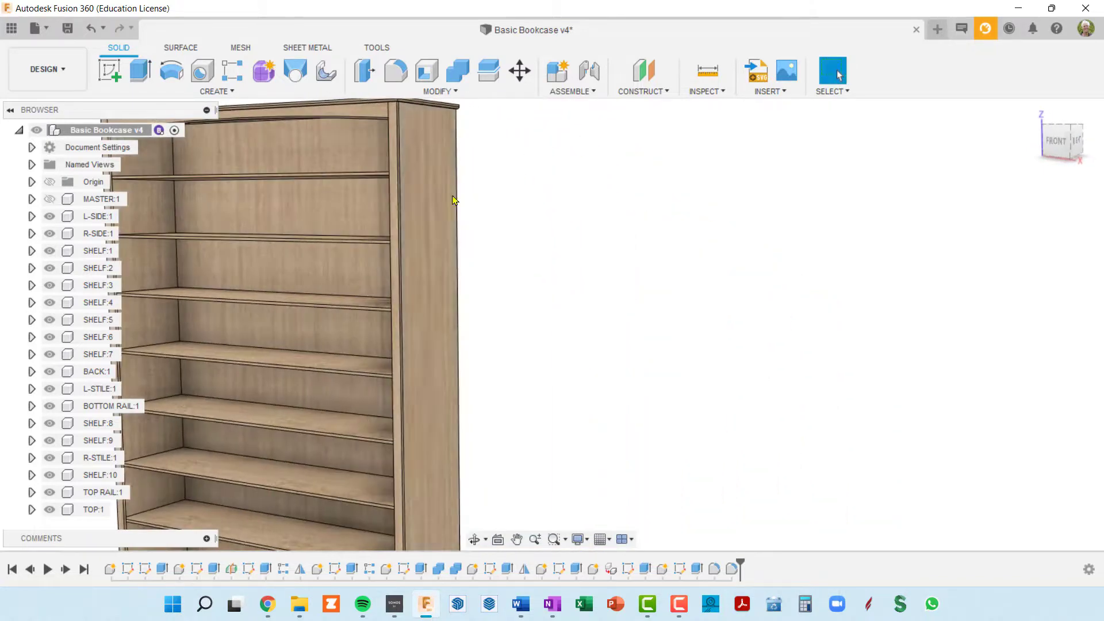
middle_click_drag(453, 197, 696, 264)
key("Escape")
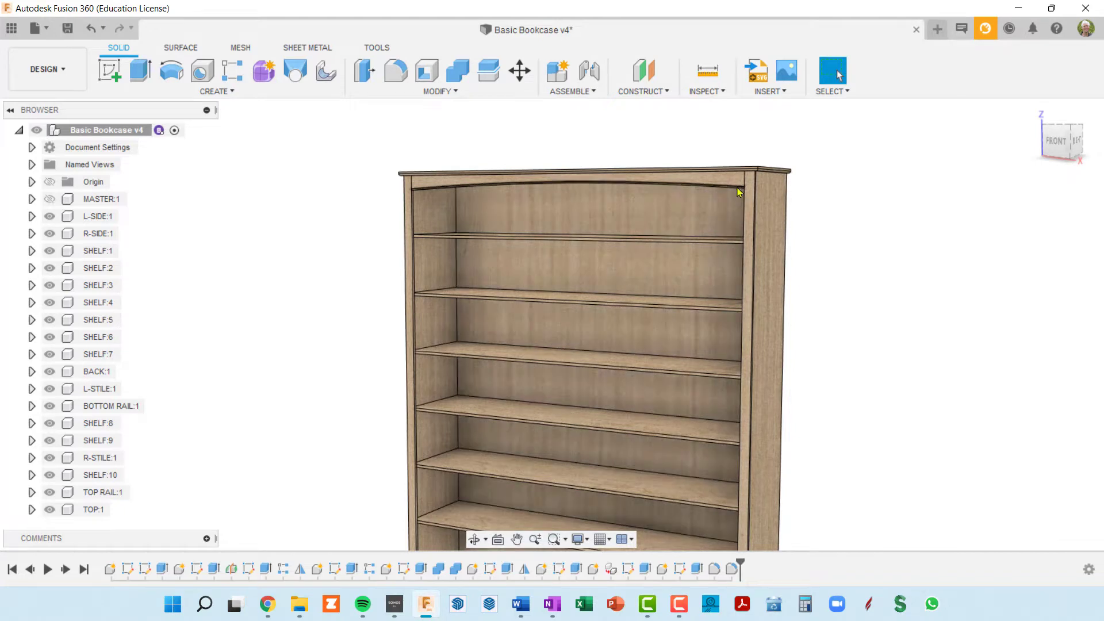
scroll(728, 183, "up", 2)
scroll(728, 182, "down", 3)
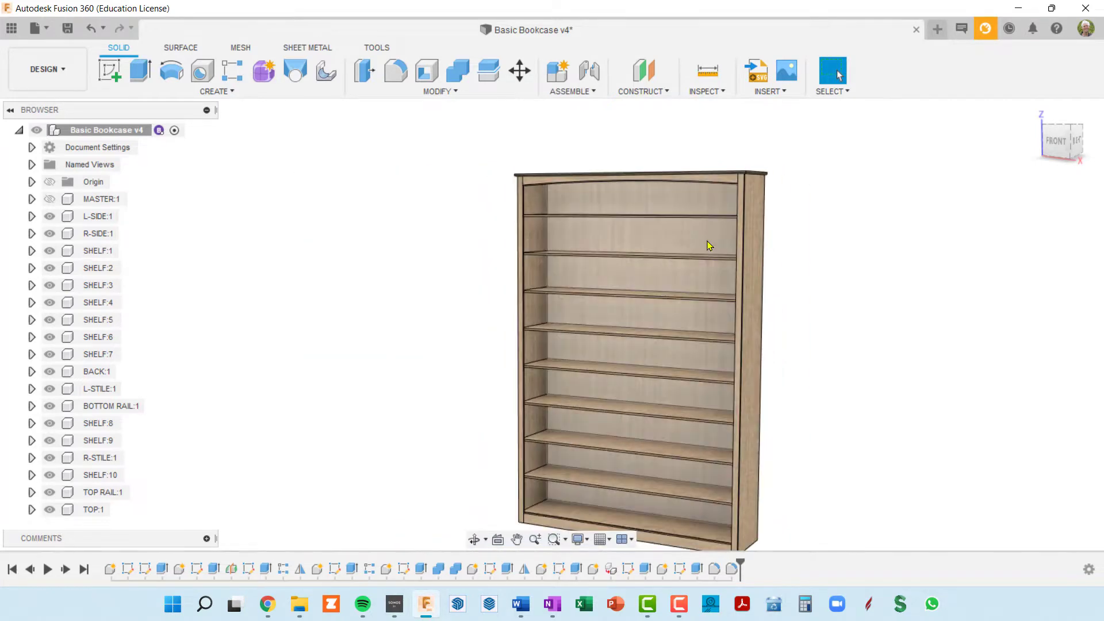
middle_click_drag(683, 283, 657, 184)
middle_click_drag(648, 241, 599, 282)
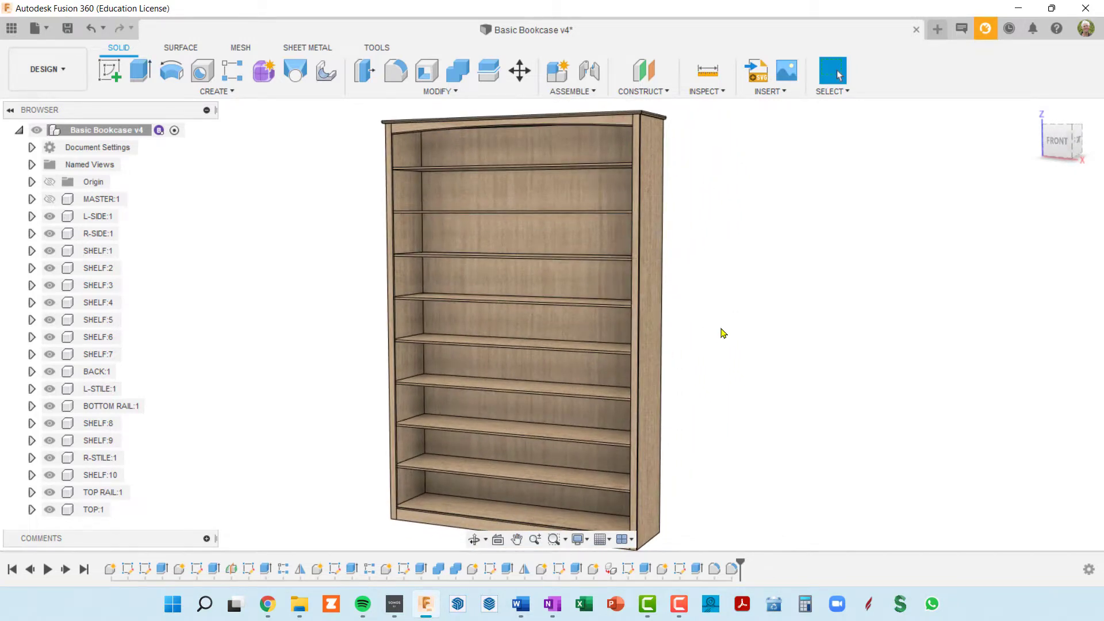
- Set the user parameters caseWidth to 36 in, caseHeight to 56 in and caseDepth to 12 in, and check the resized bookcase
scroll(723, 327, "down", 3)
middle_click_drag(722, 326, 653, 321)
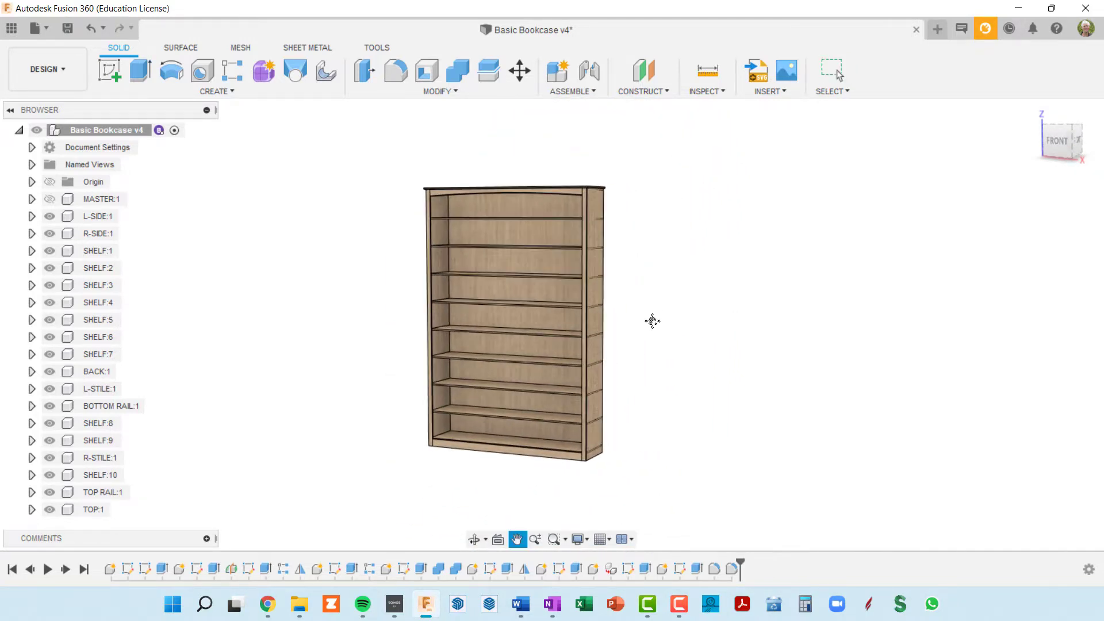
key("shift+p")
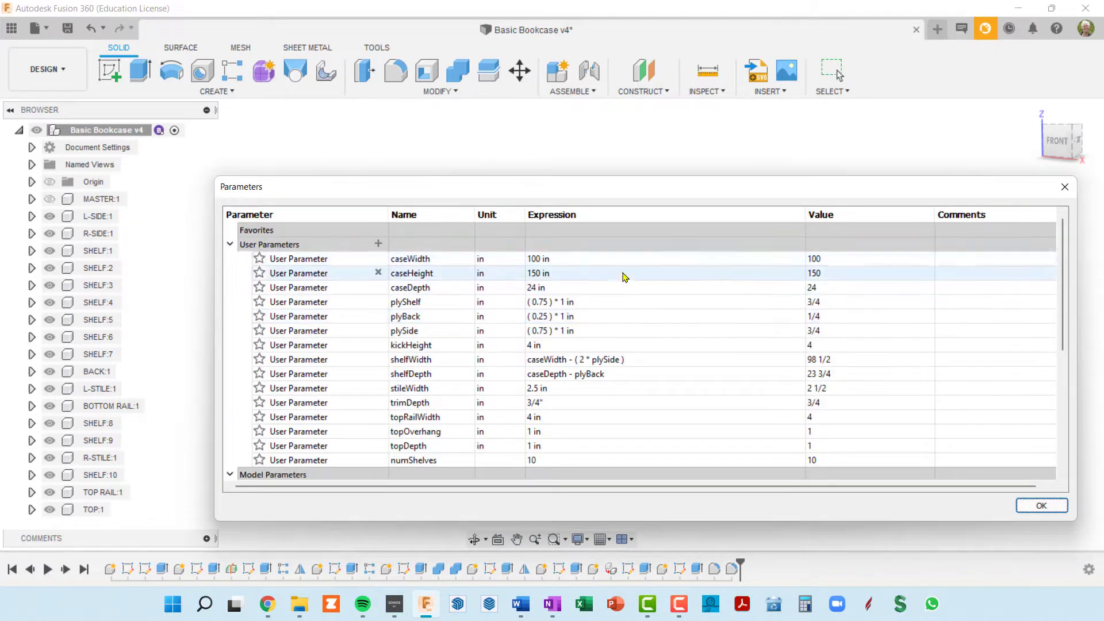
left_click(558, 259)
type("36")
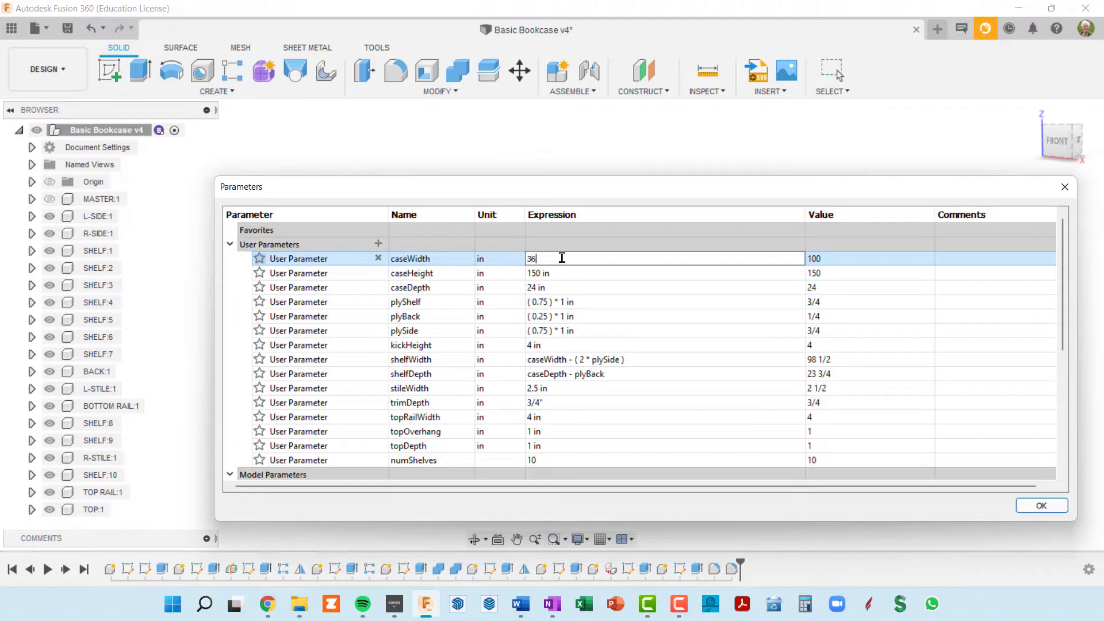
key("Return")
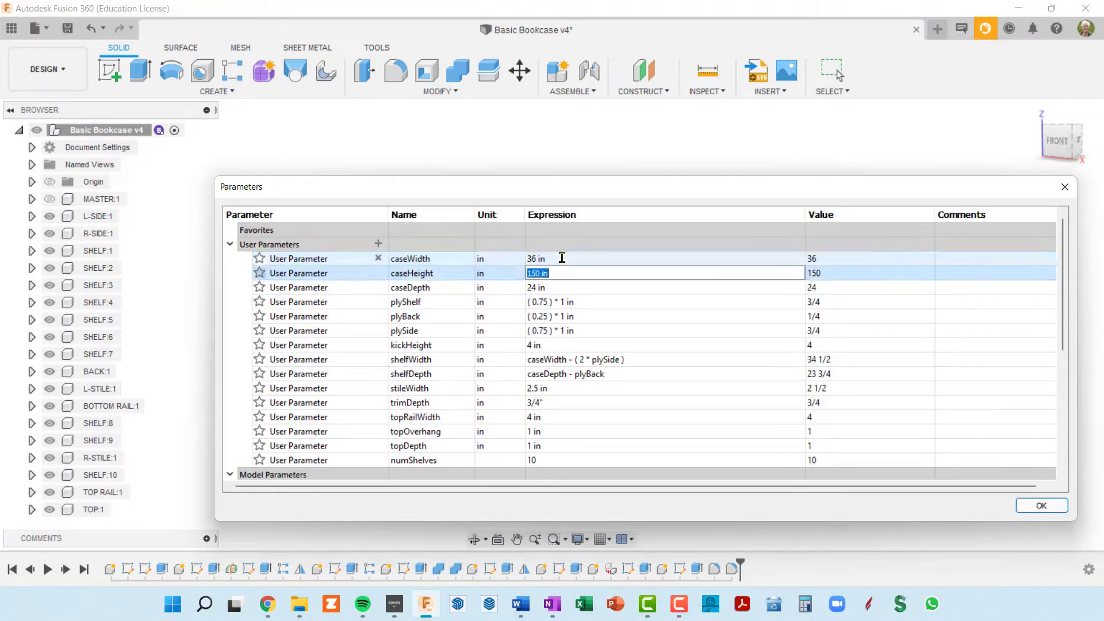
type("56")
key("Return")
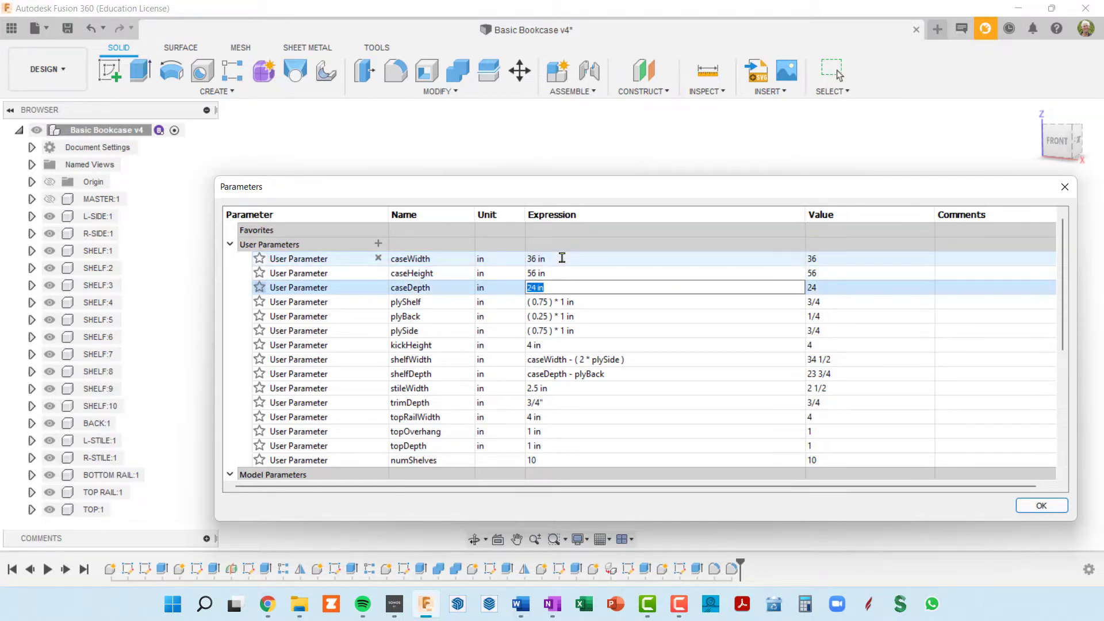
type("12")
key("Return")
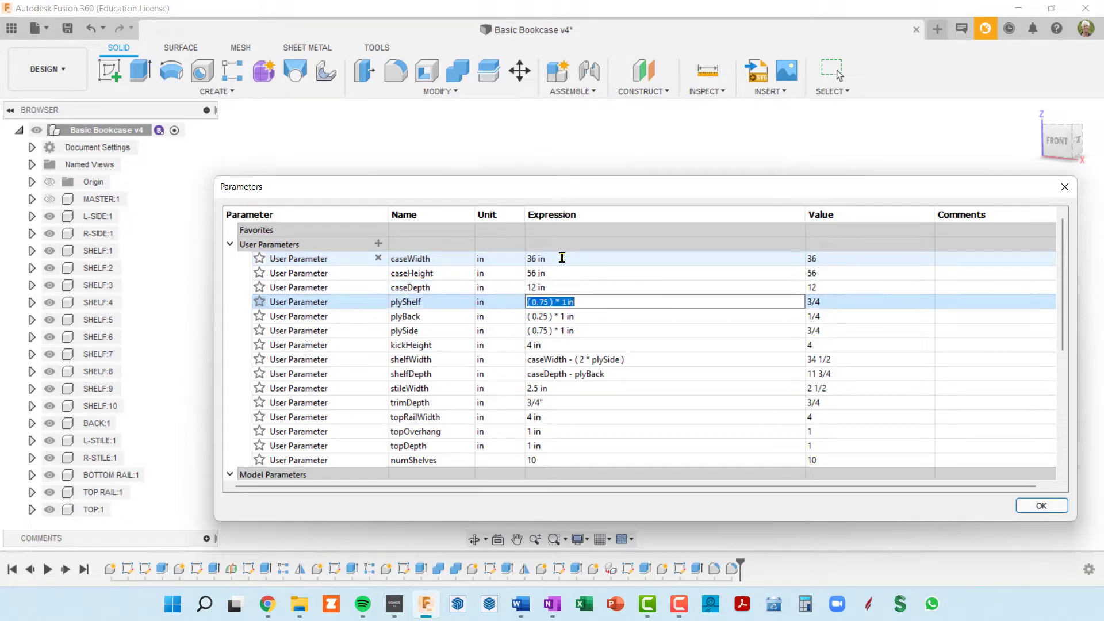
left_click(1055, 511)
middle_click_drag(520, 380, 707, 385)
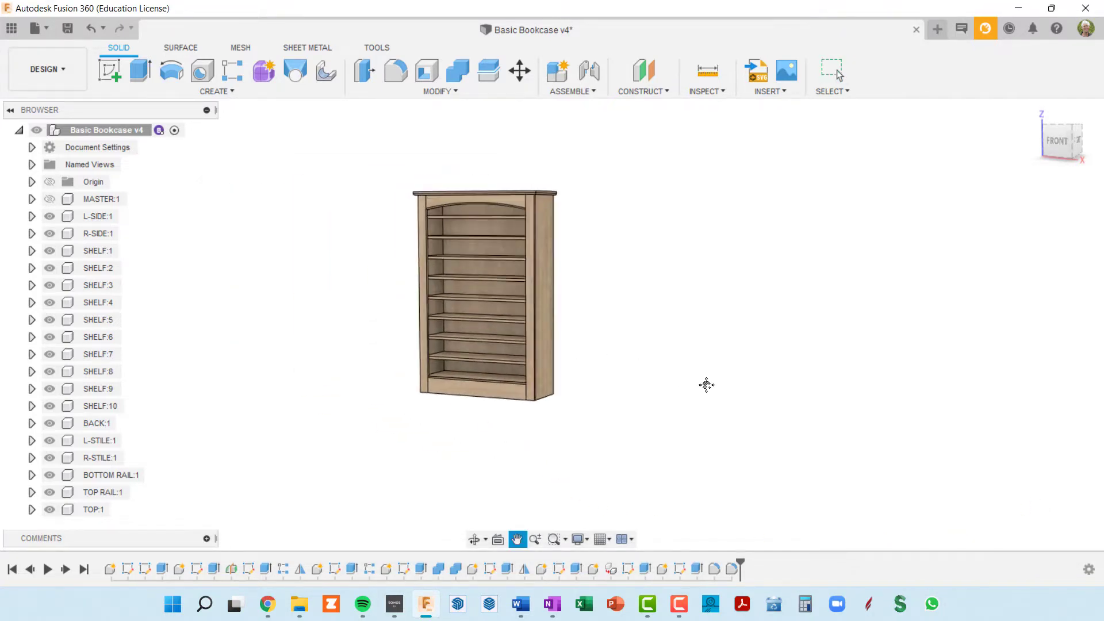
scroll(706, 385, "up", 3)
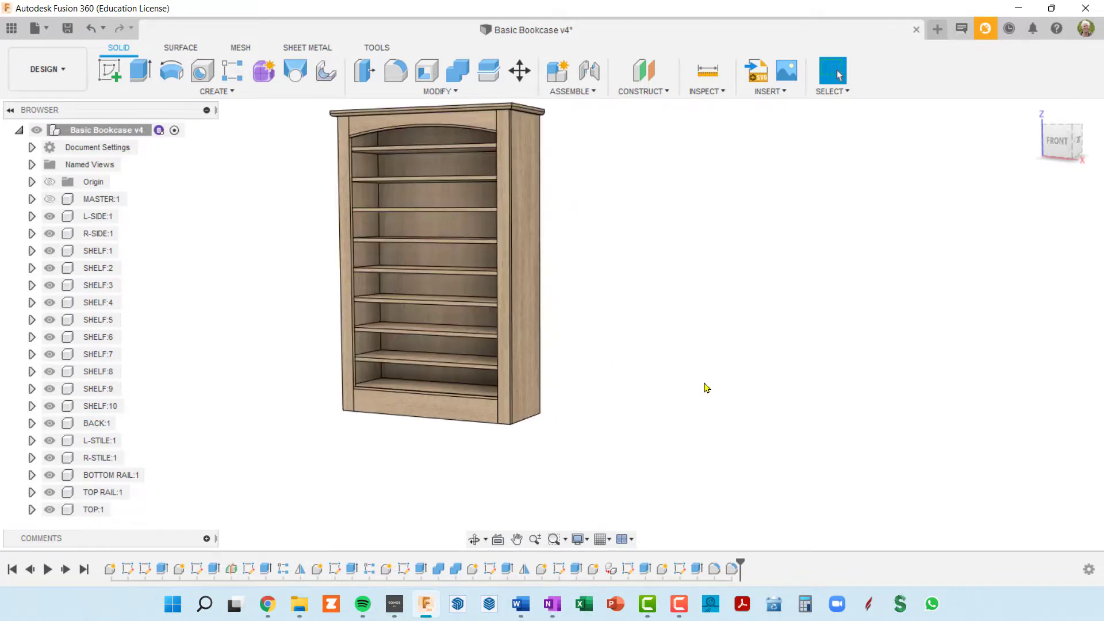
- Set the numShelves user parameter to 5 and check the whole bookcase from the front
key("ctrl+p")
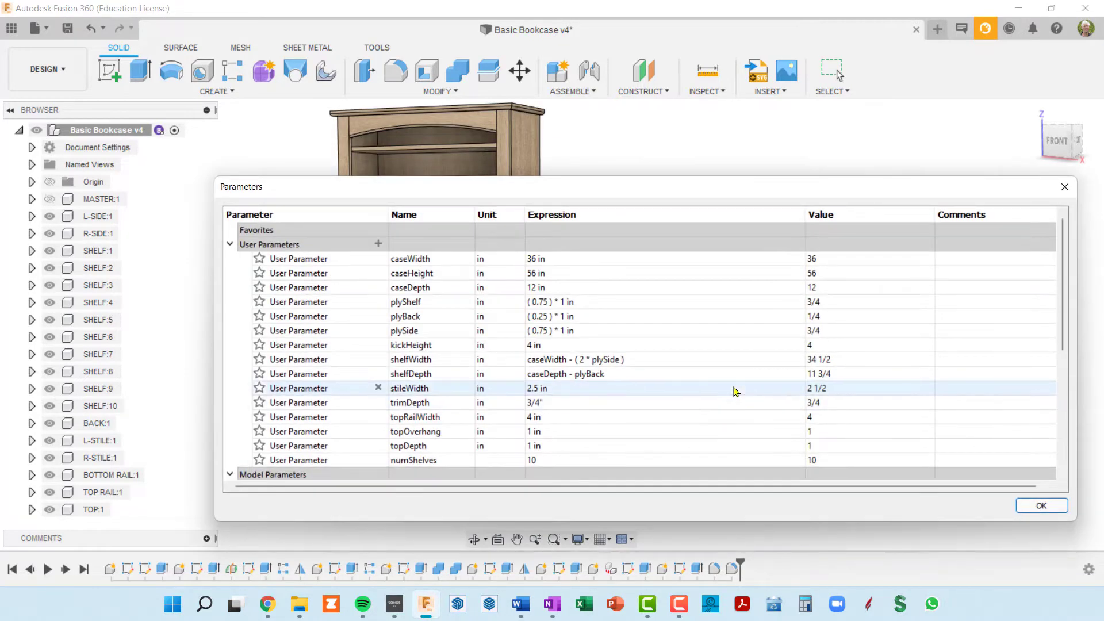
double_click(569, 454)
type("5")
key("Return")
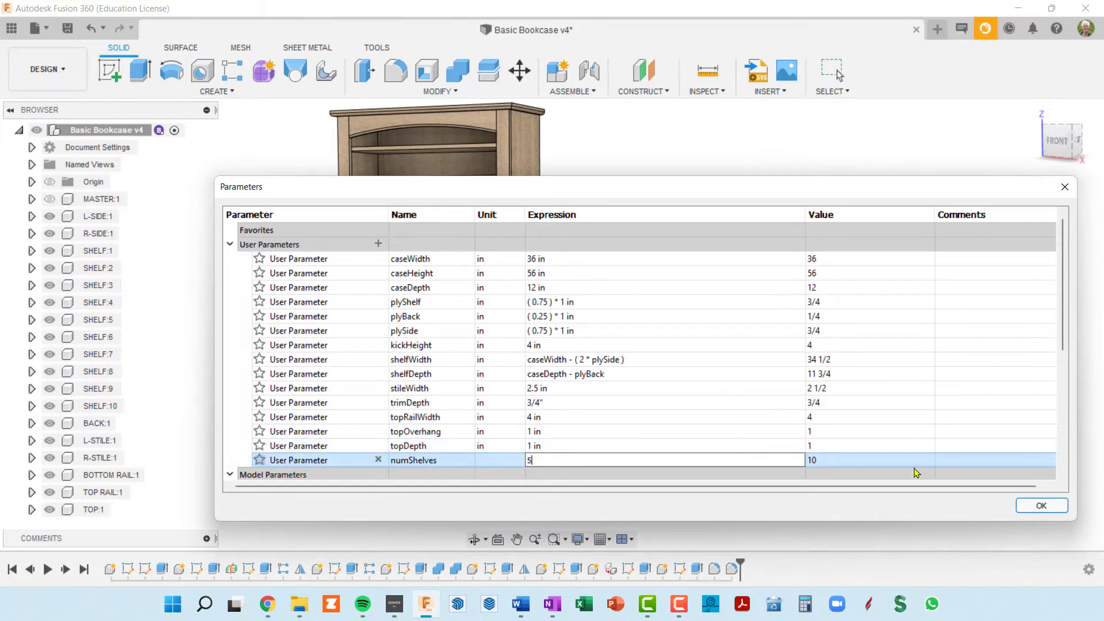
left_click(1042, 505)
middle_click_drag(829, 458, 594, 382, "shift")
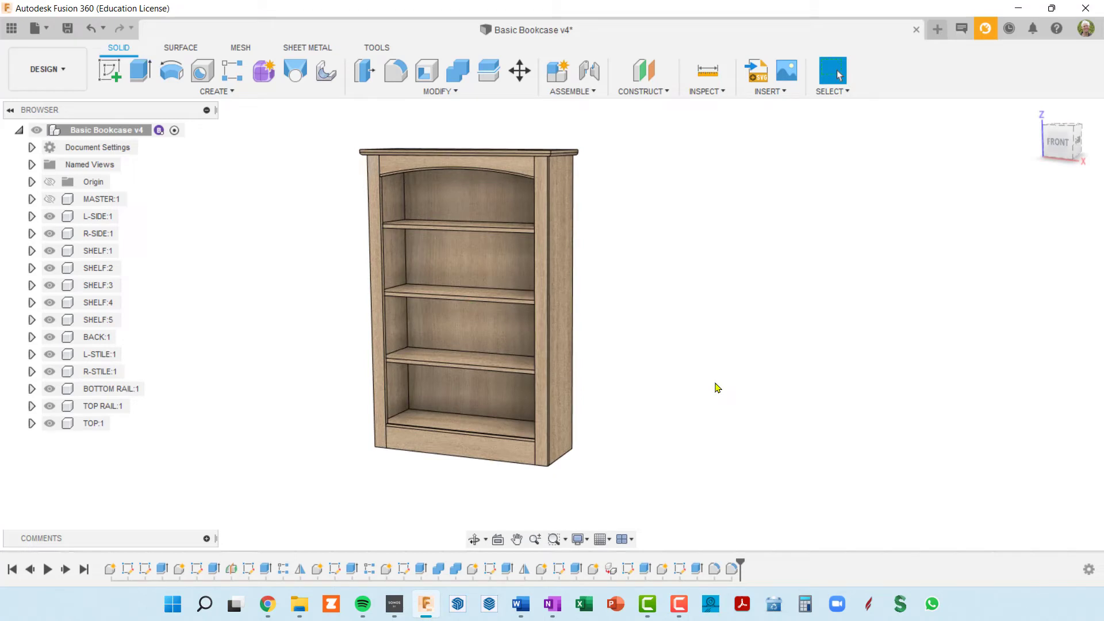
middle_click_drag(609, 373, 650, 370)
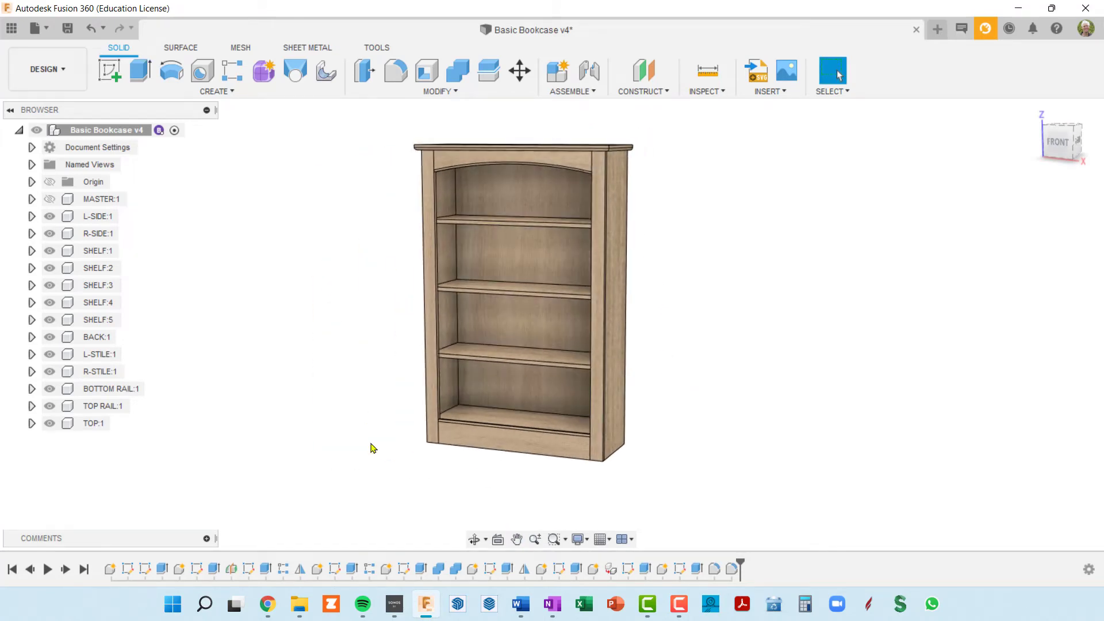
scroll(539, 375, "up", 3)
scroll(543, 375, "down", 4)
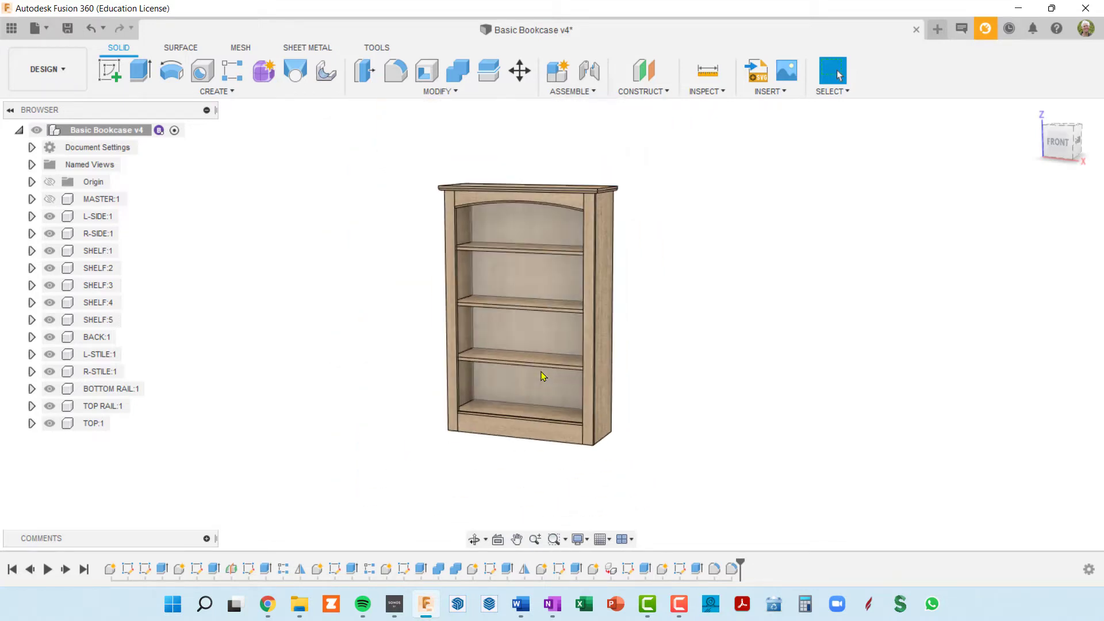